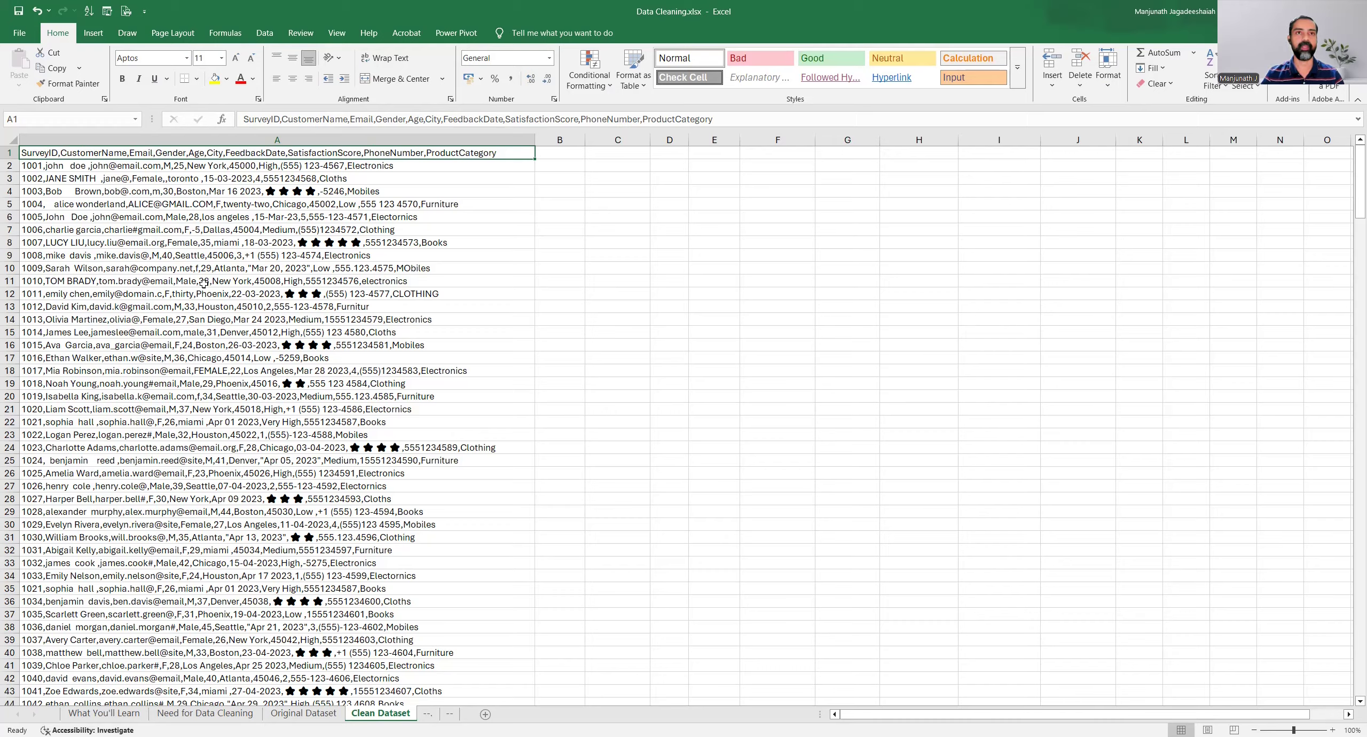
Split column A of the Clean Dataset sheet with Text to Columns as delimited data, using only Comma as the delimiter.
left_click(196, 141)
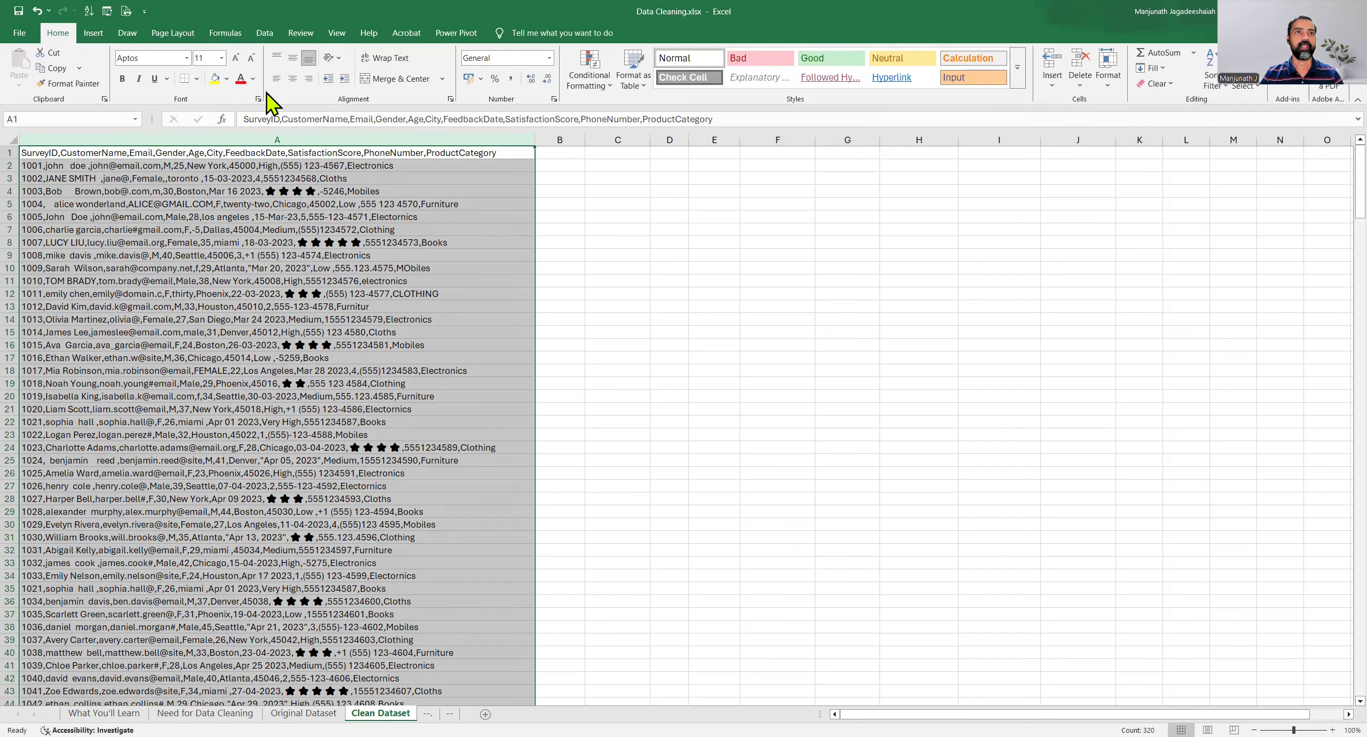
left_click(266, 33)
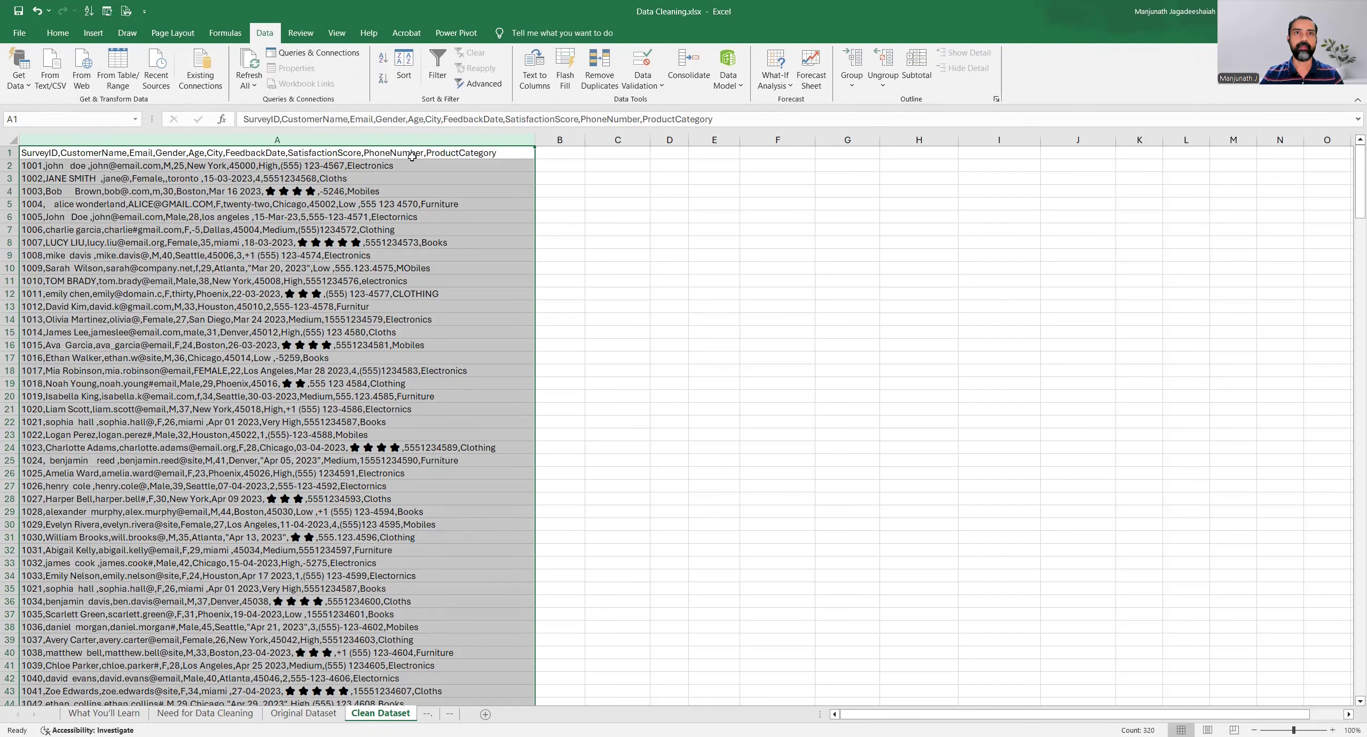
left_click(534, 80)
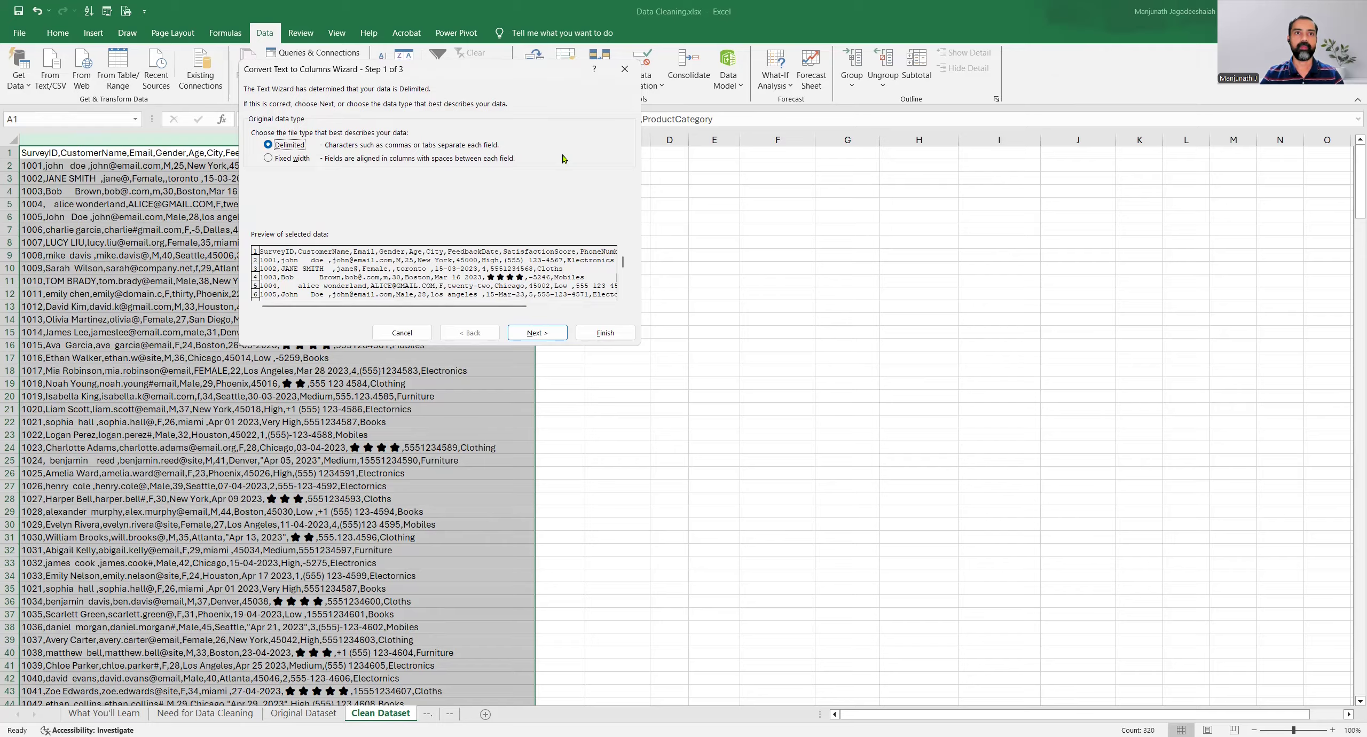
left_click_drag(430, 68, 562, 155)
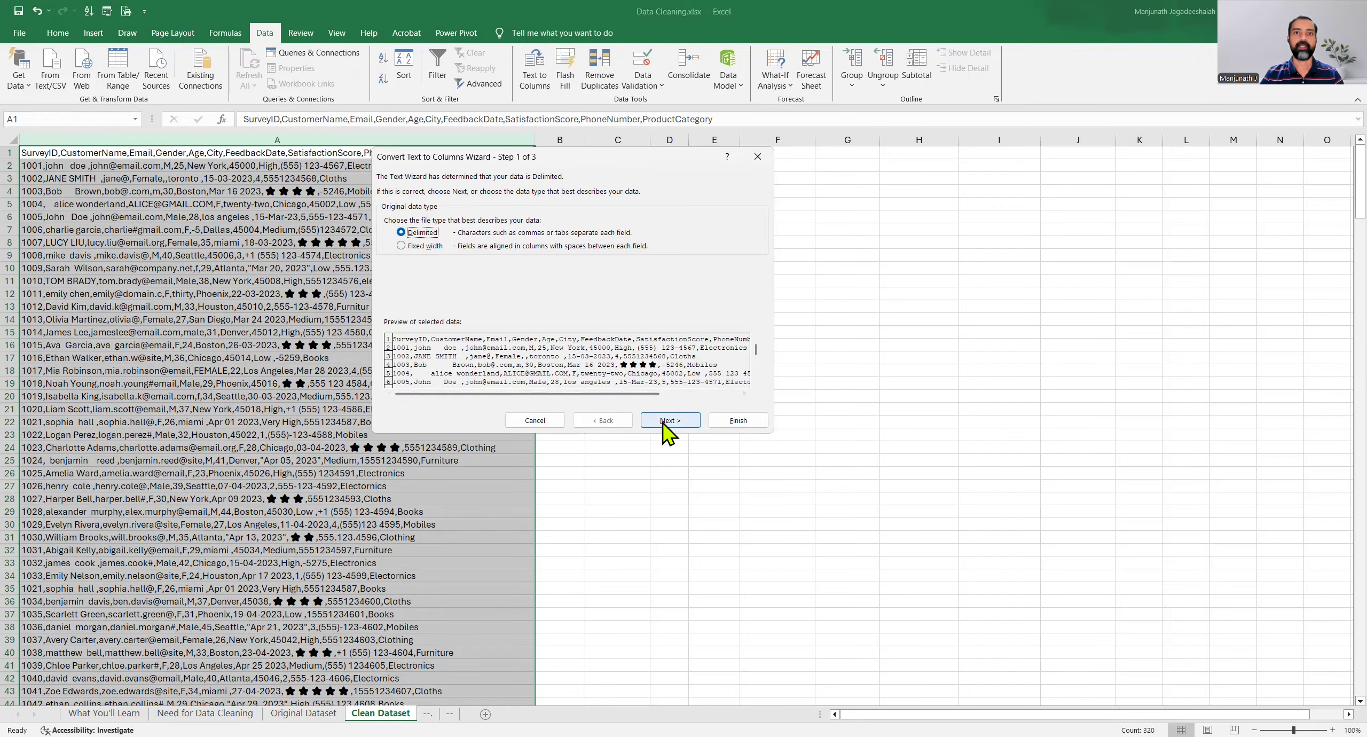
left_click(668, 420)
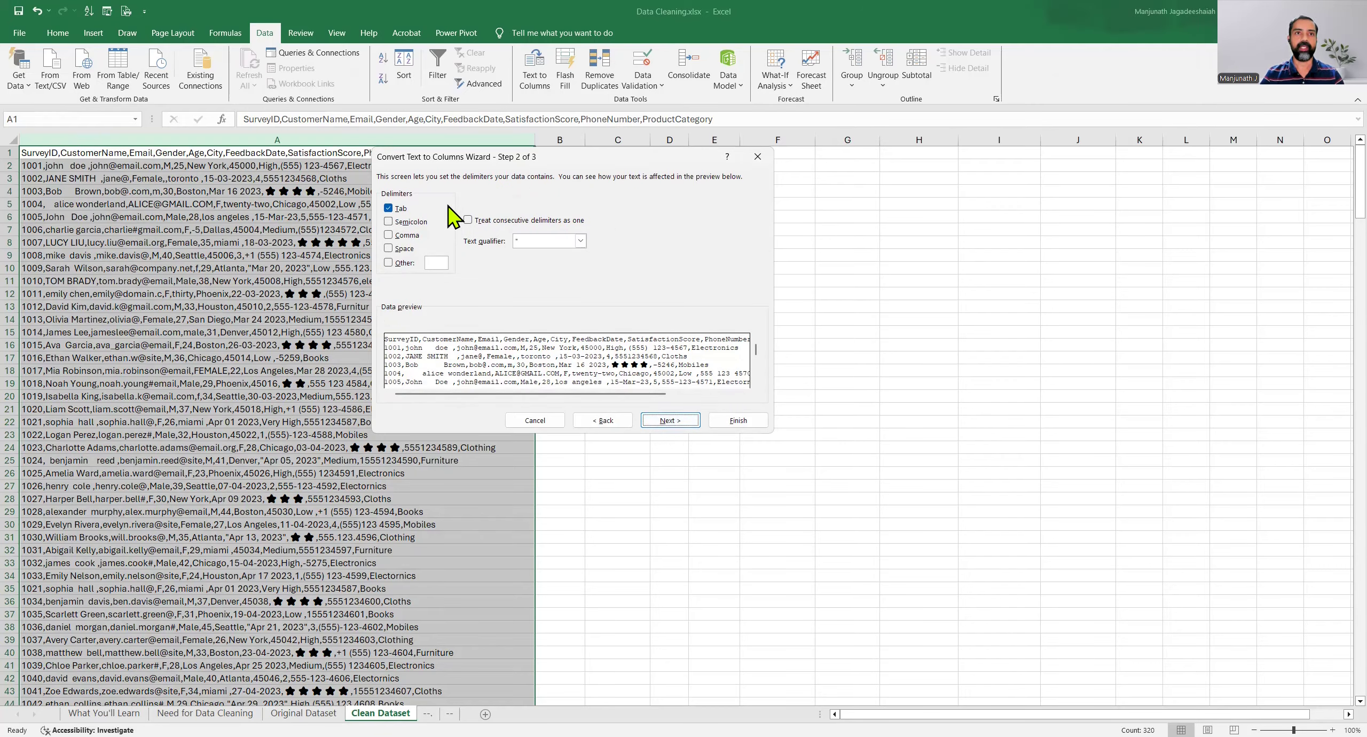
left_click(412, 239)
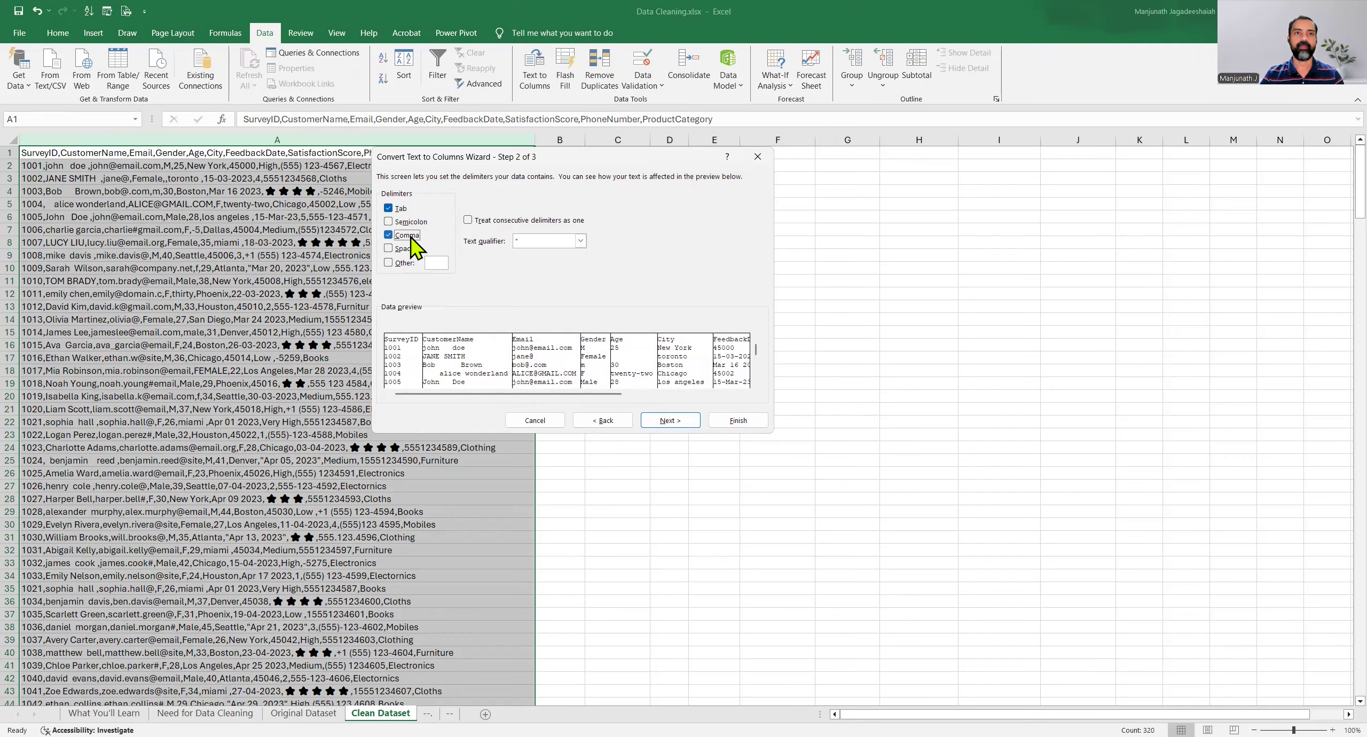
left_click(401, 208)
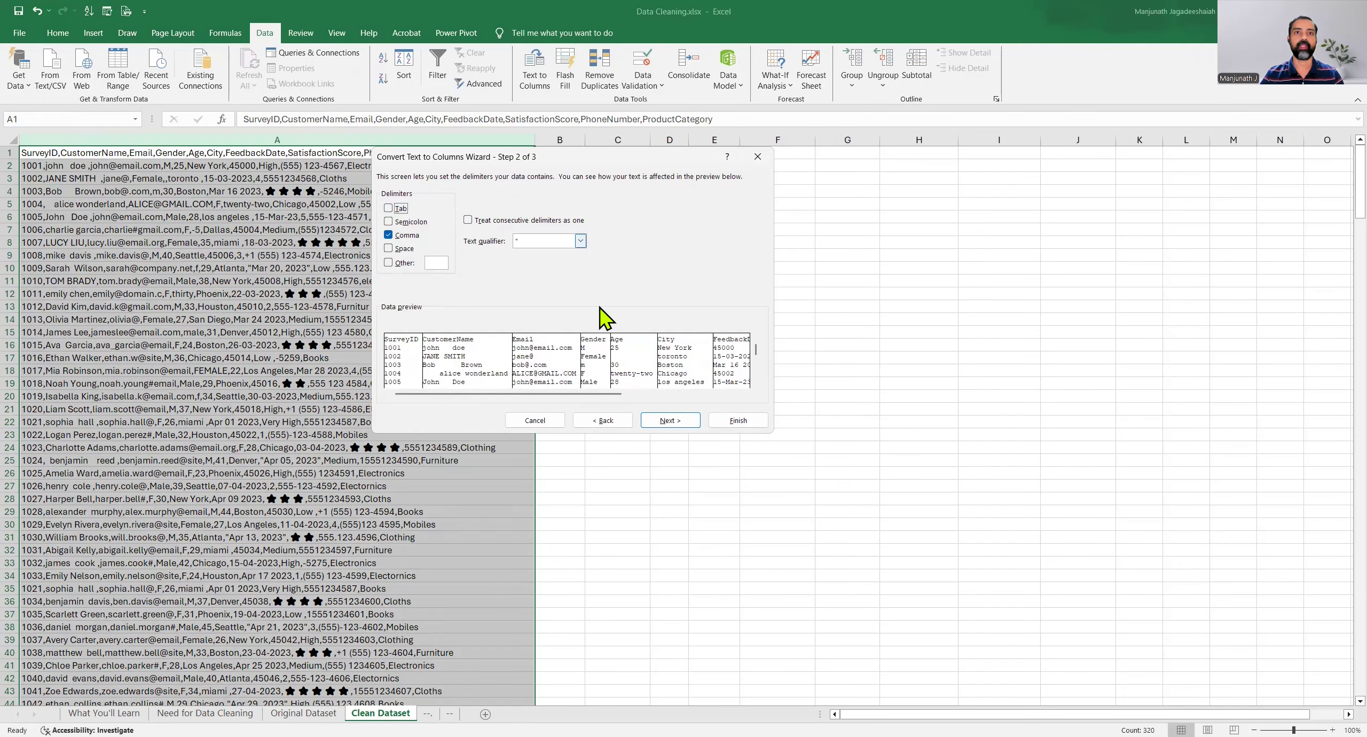
left_click(670, 422)
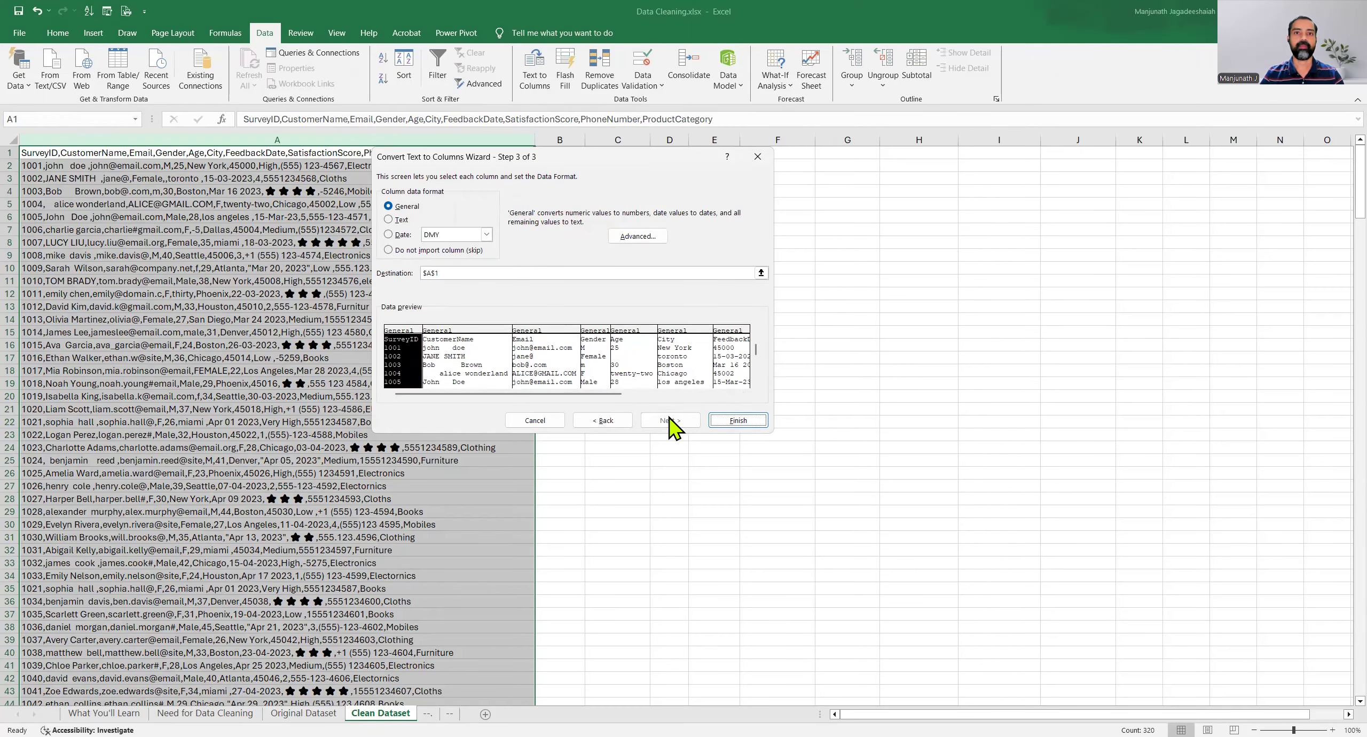
left_click(738, 421)
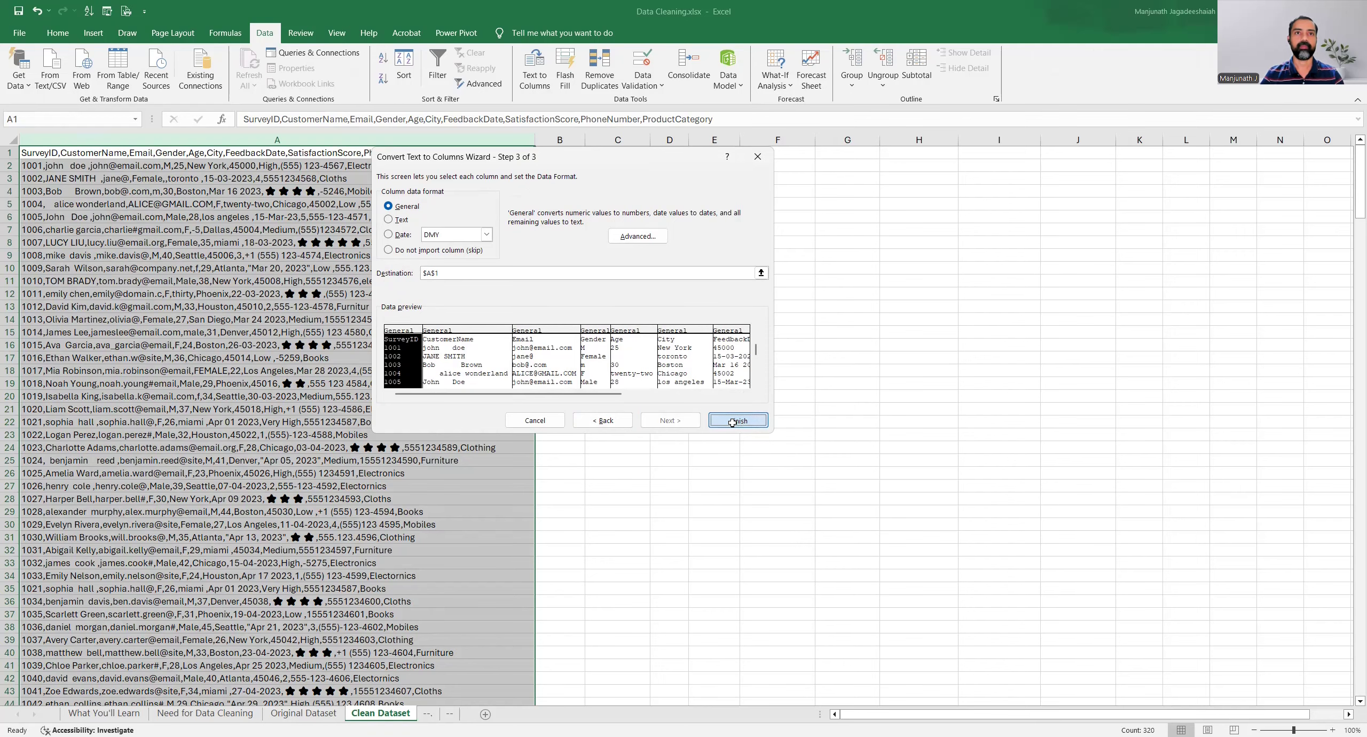
left_click(294, 230)
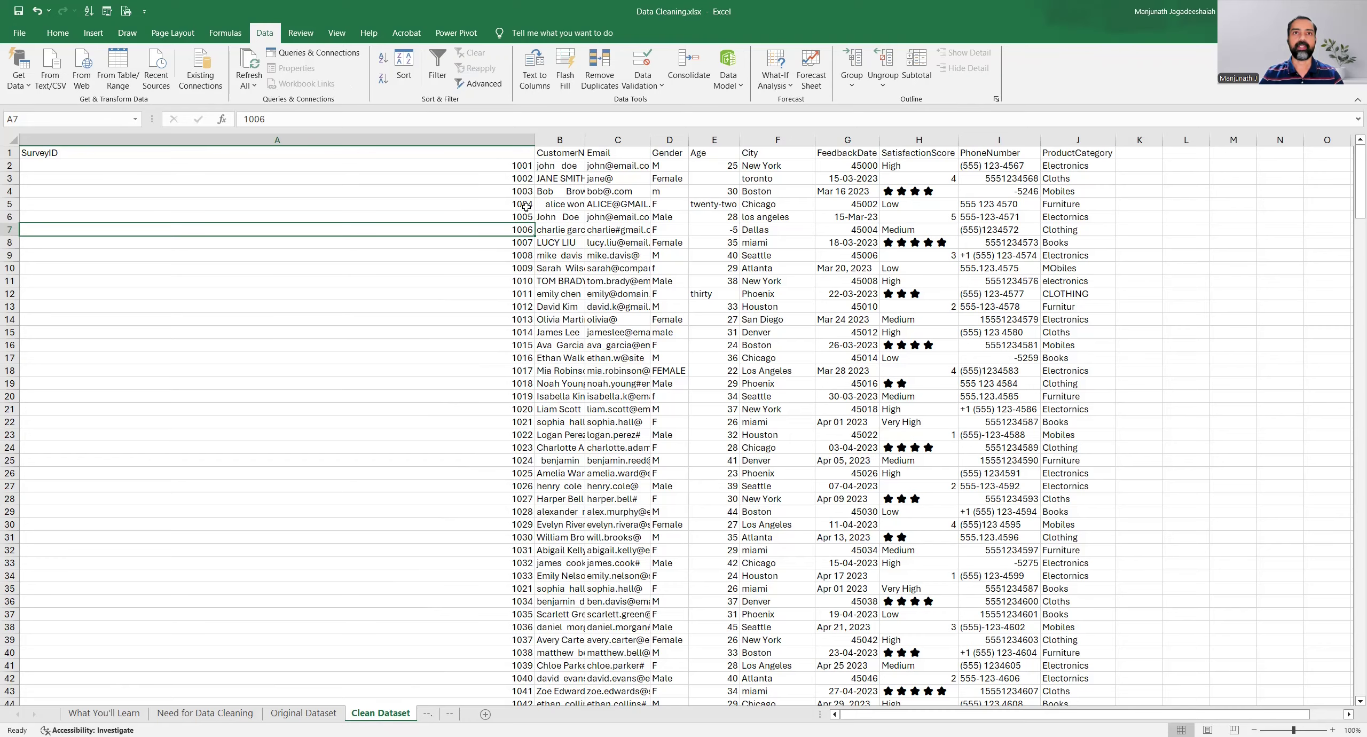
AutoFit the widths of all columns on the Clean Dataset sheet to their contents.
left_click(561, 156)
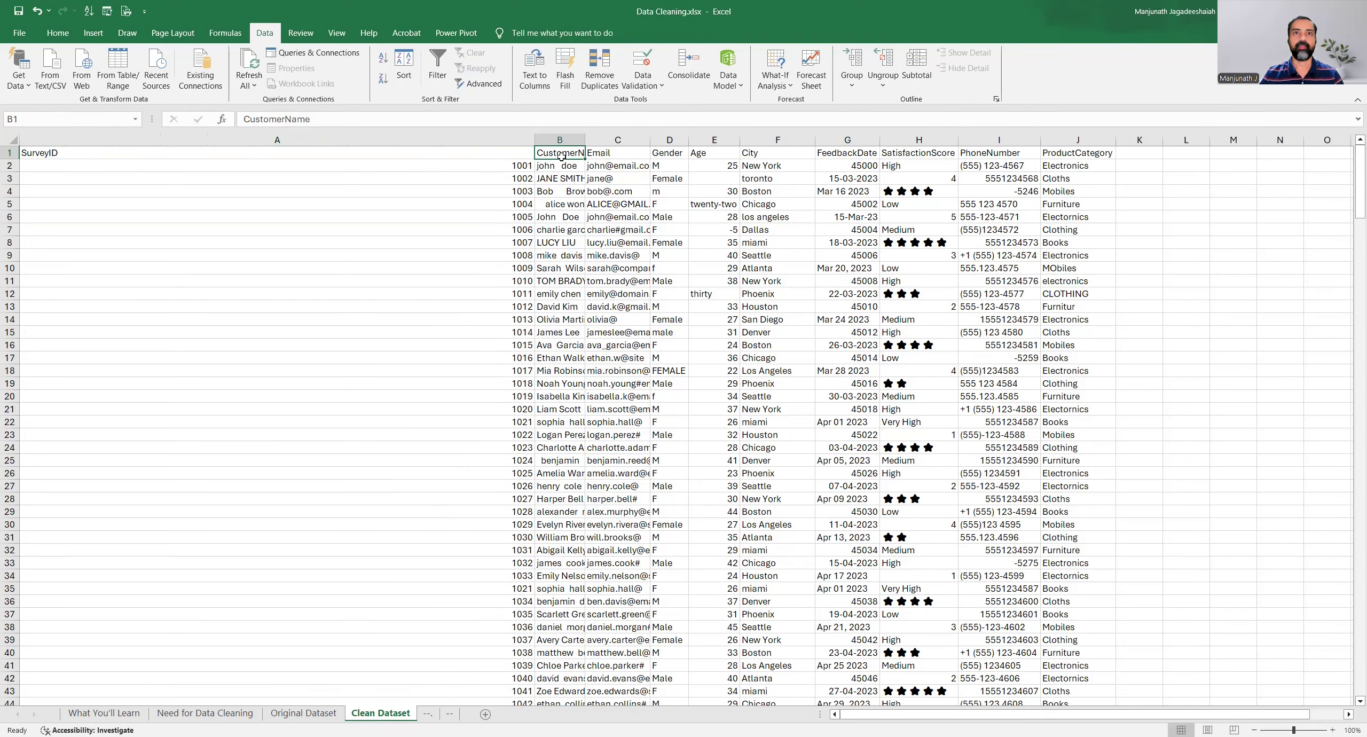
left_click(615, 154)
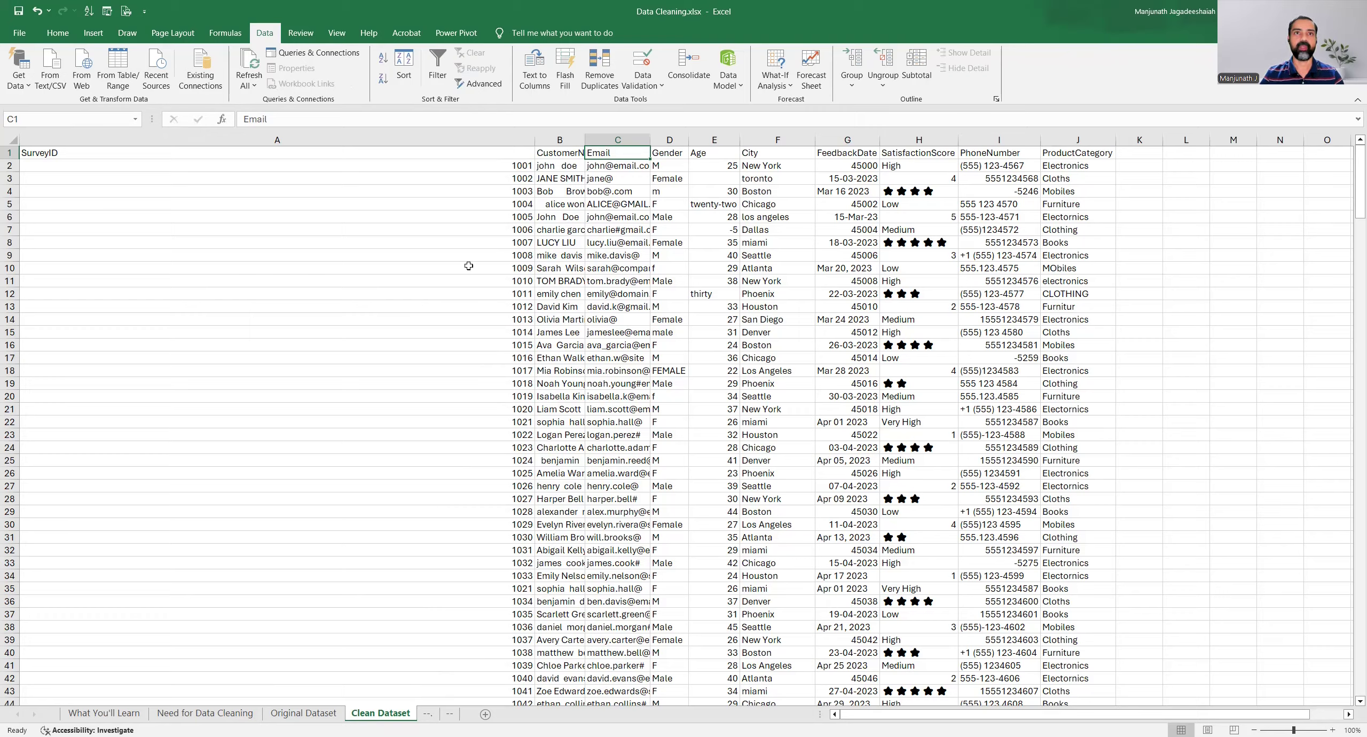
left_click(12, 141)
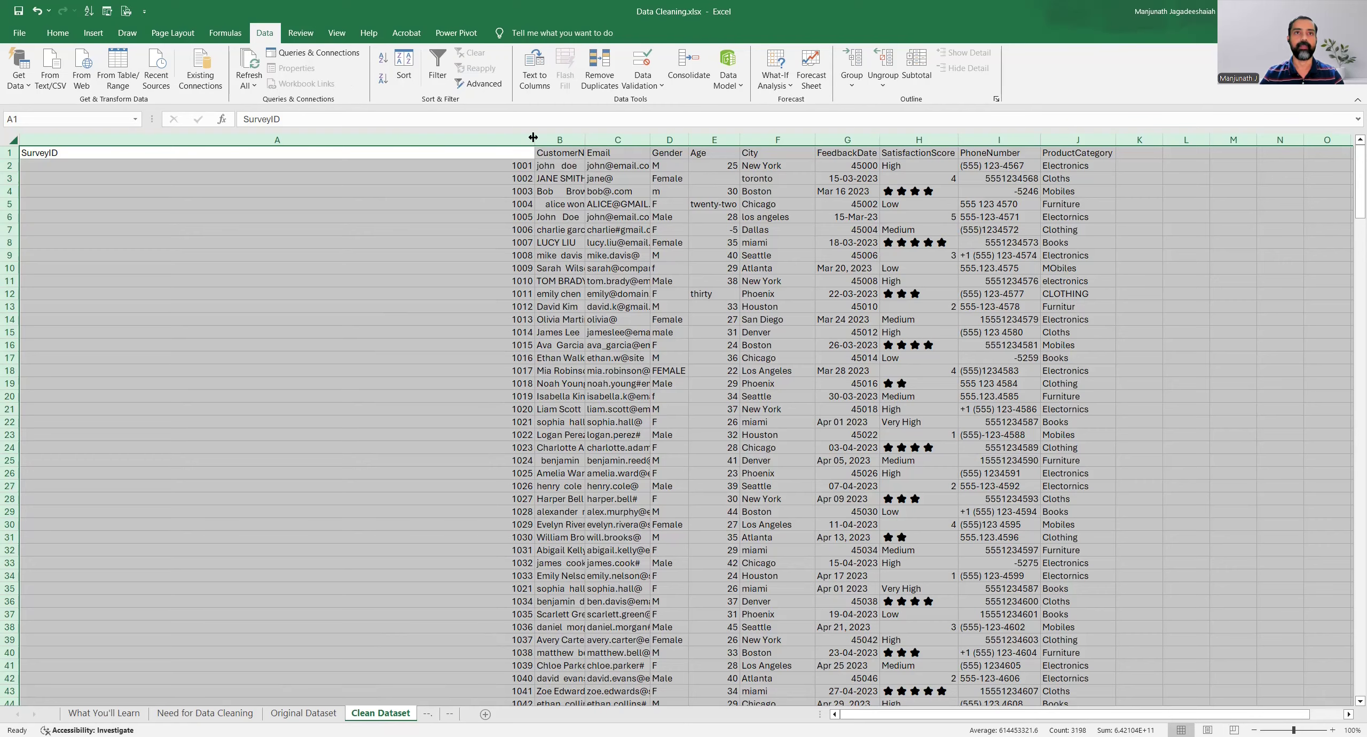
double_click(533, 137)
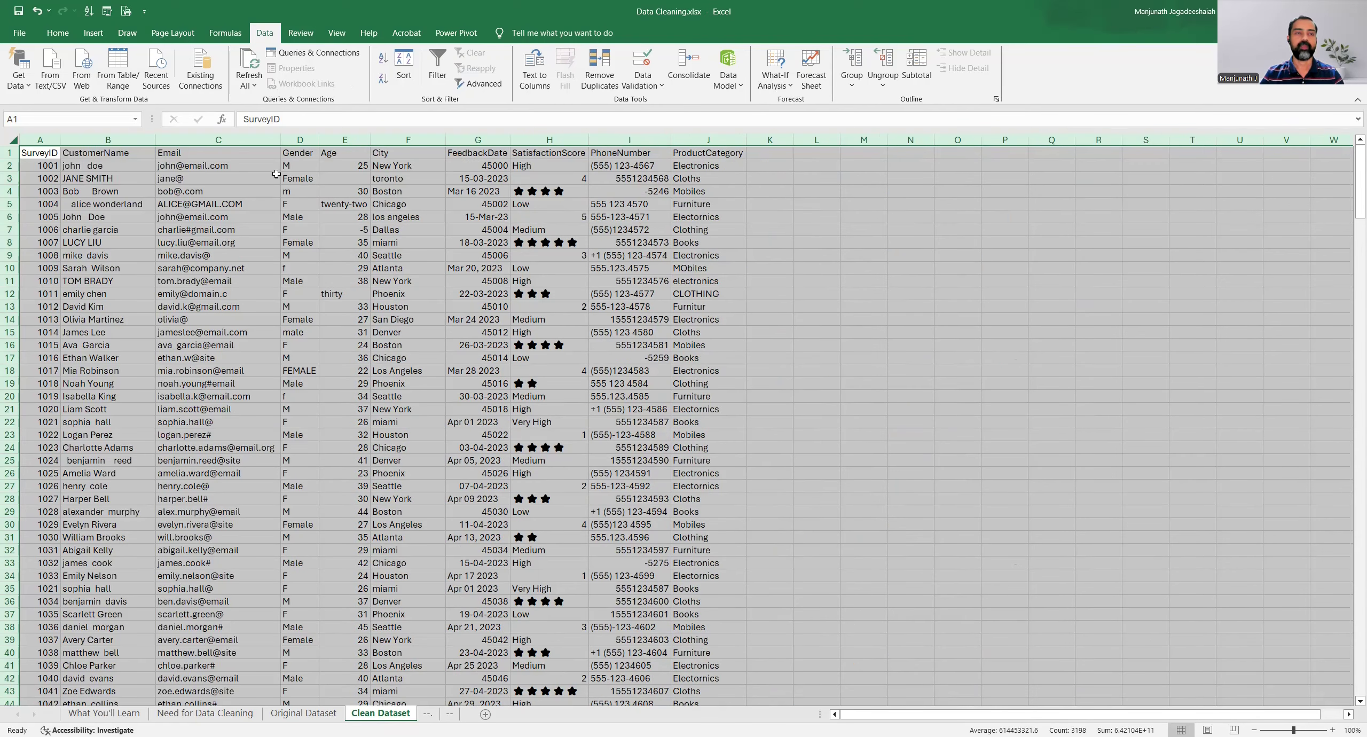
left_click(276, 174)
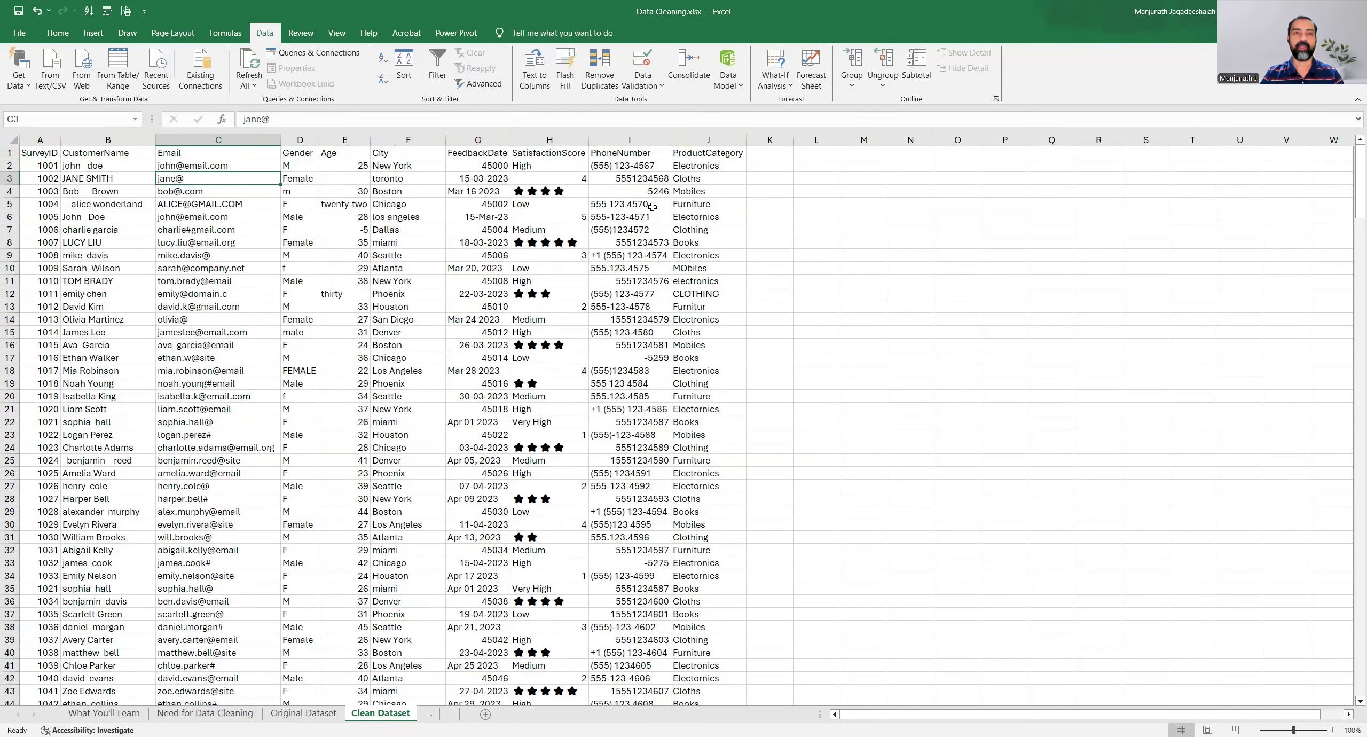
Examine the first records across the CustomerName, Email, Gender, Age and SatisfactionScore columns for inconsistent entries.
key("Left")
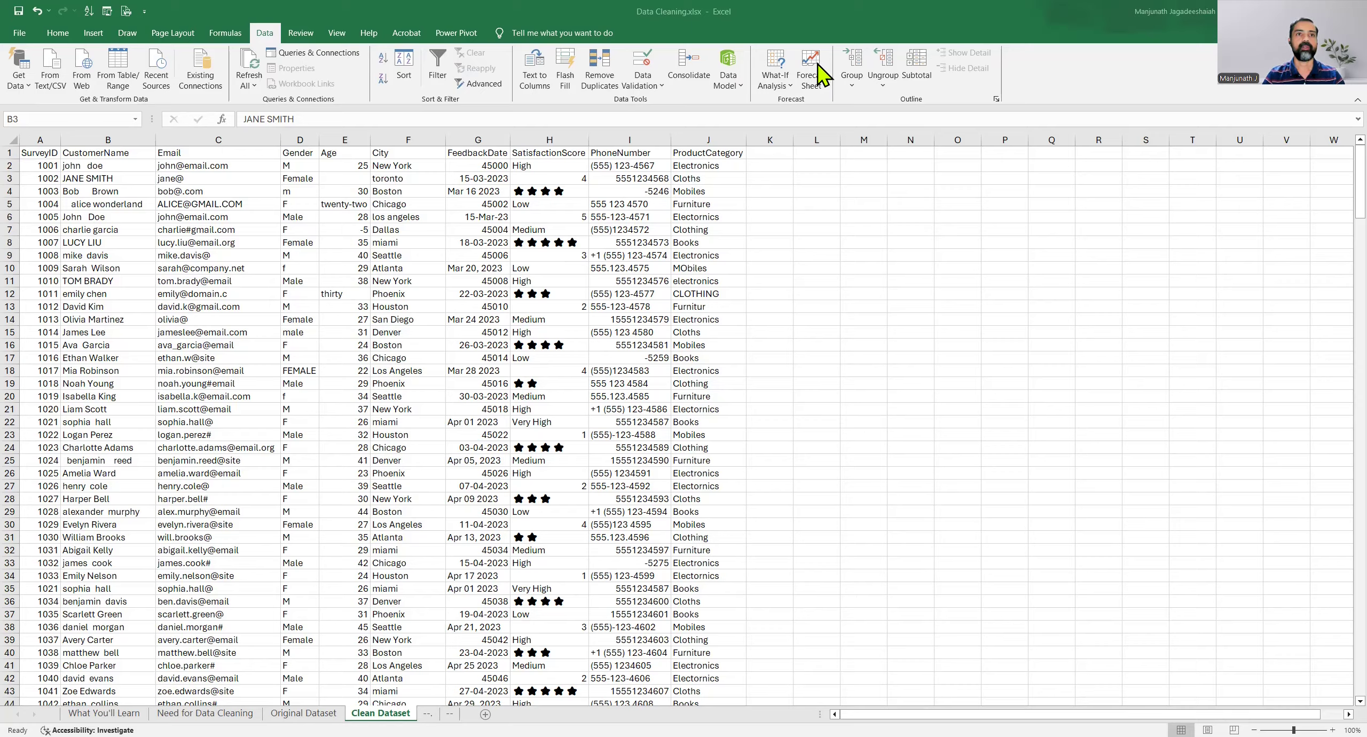
left_click(121, 195)
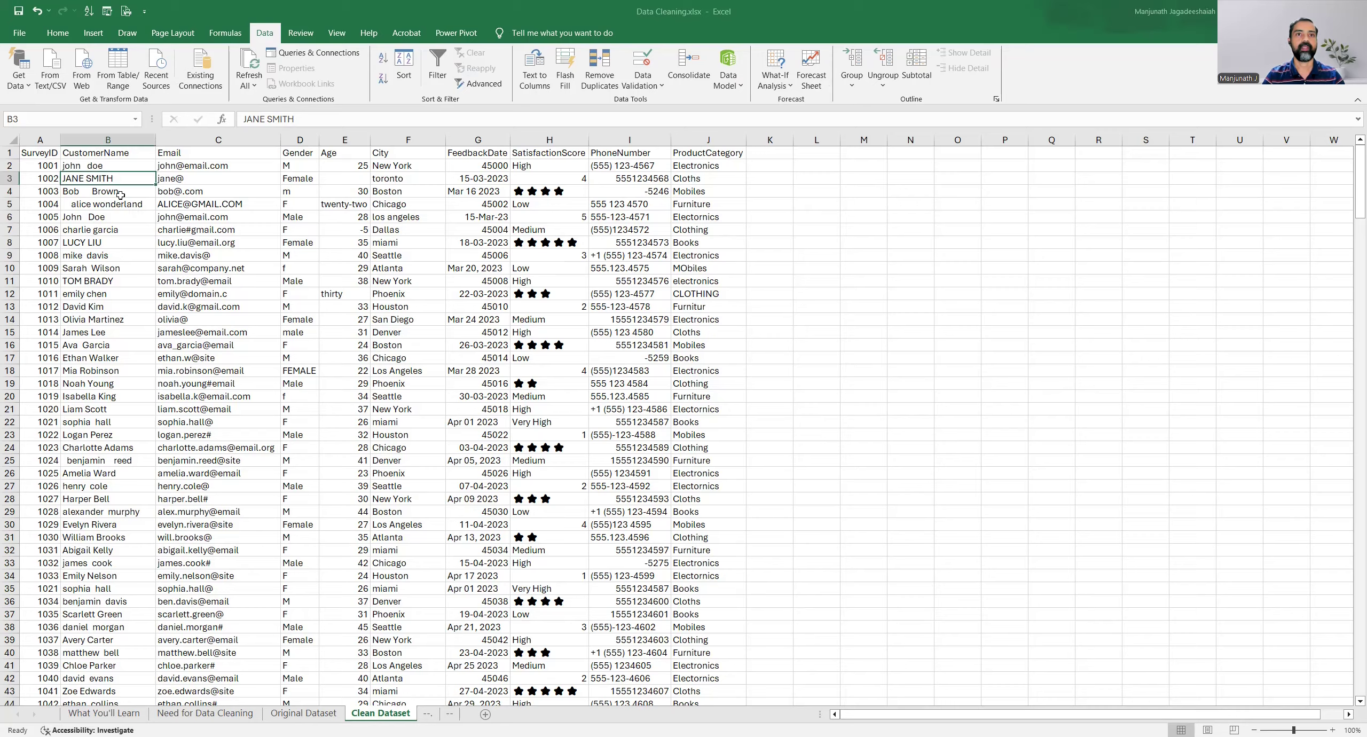
left_click(558, 167)
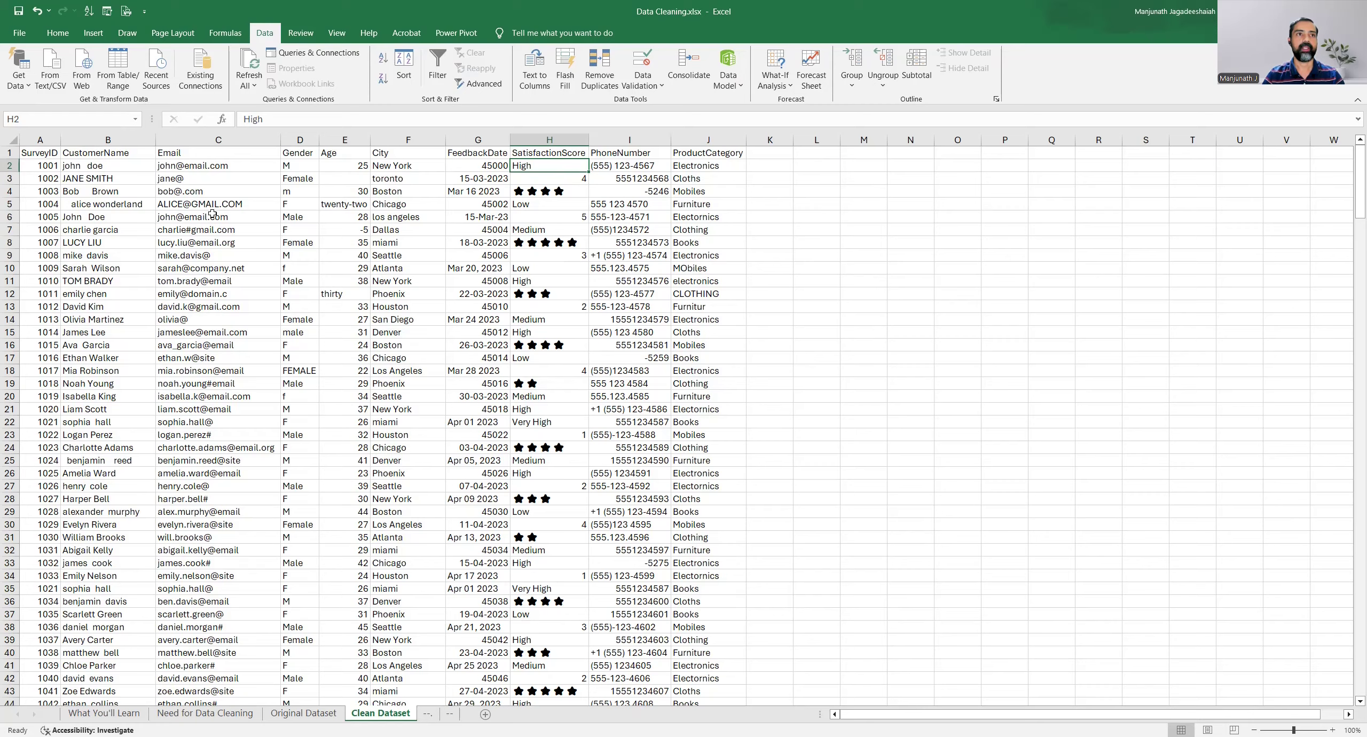
left_click(108, 166)
left_click(194, 167)
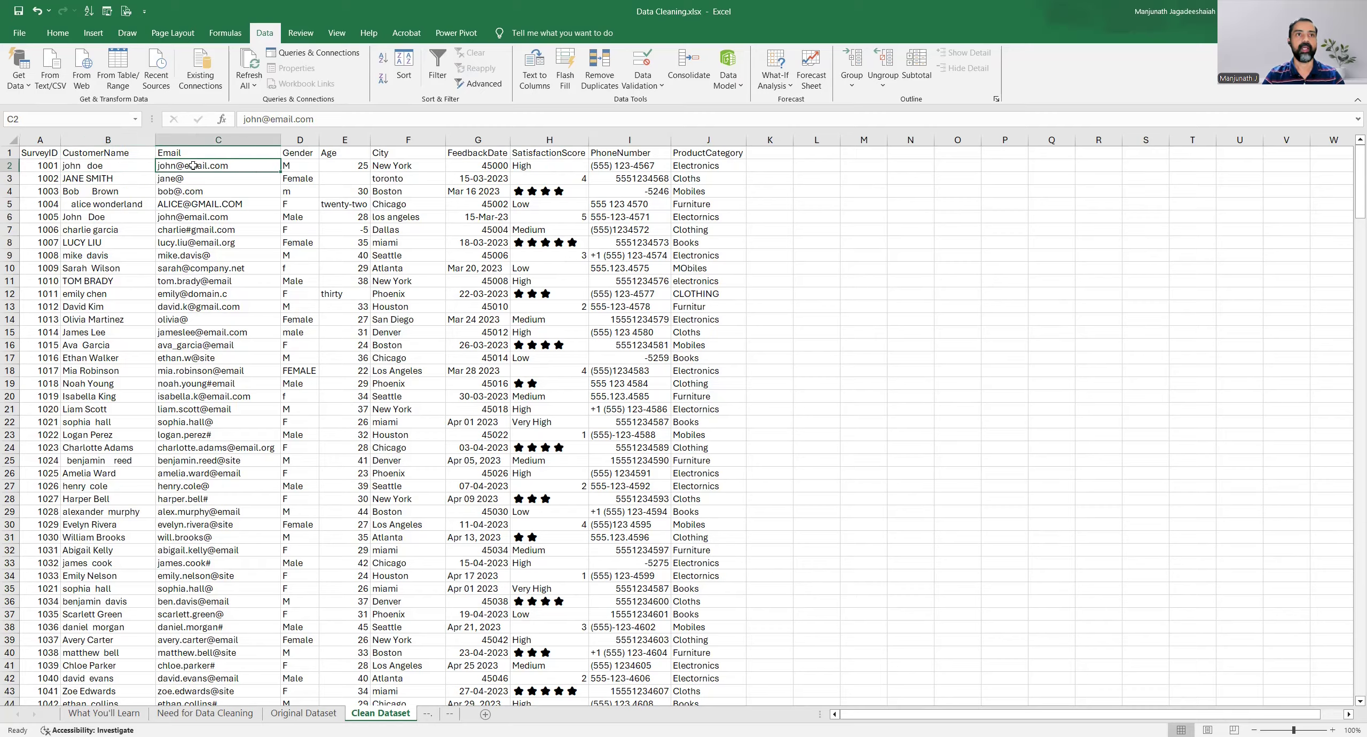
left_click(297, 166)
left_click(345, 167)
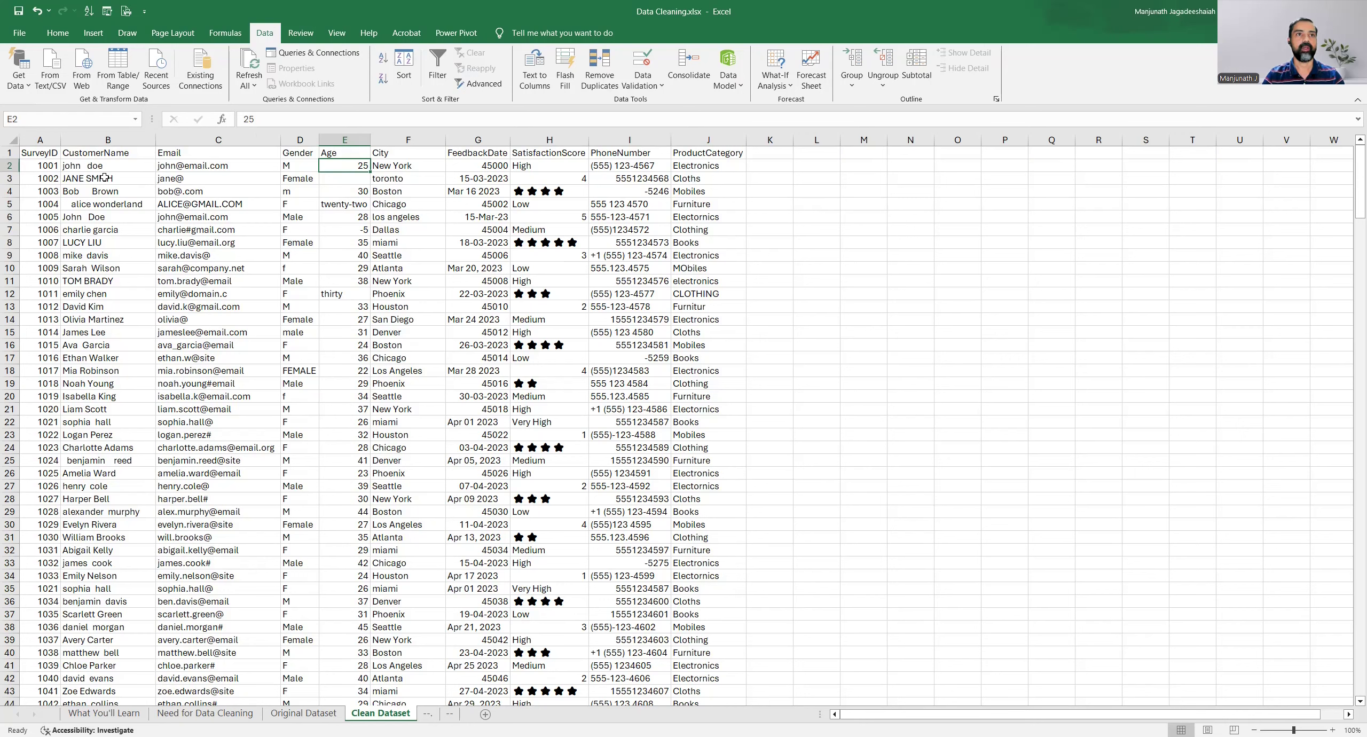
left_click(101, 154)
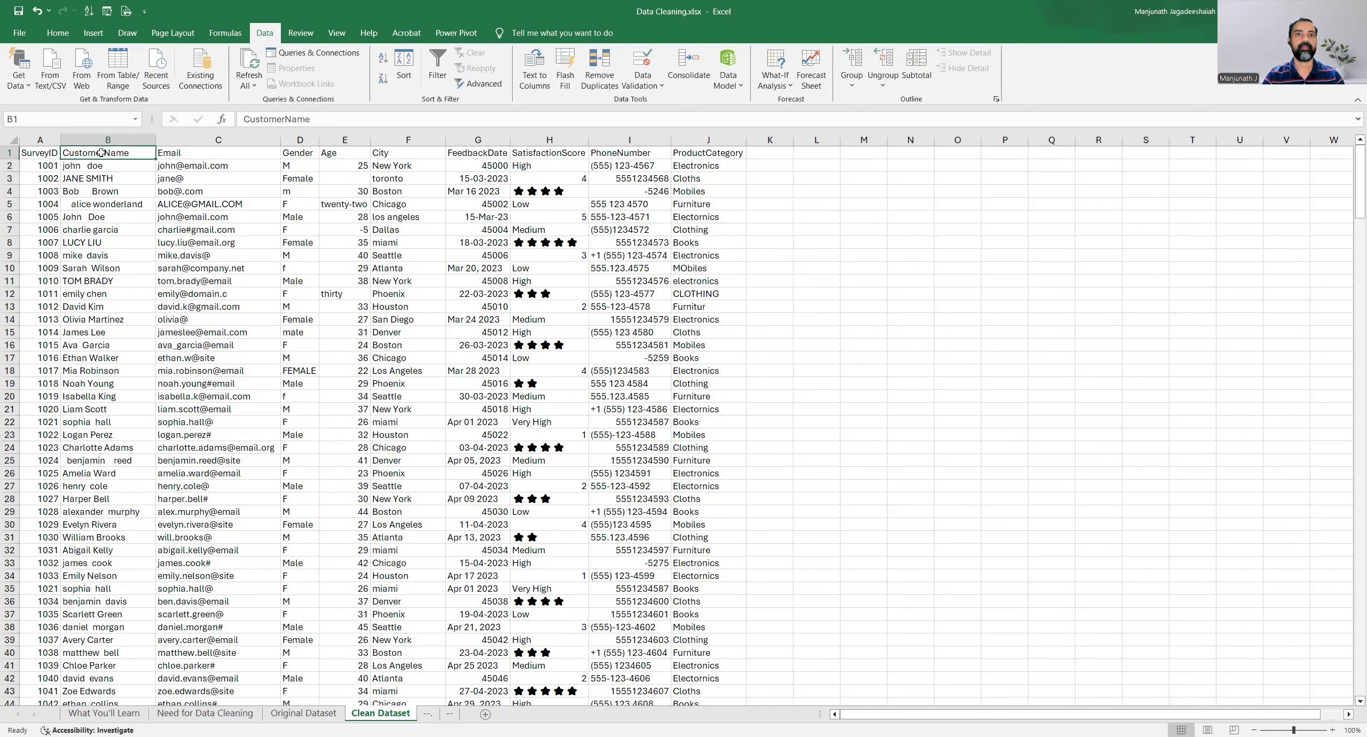
Add filters to the dataset's header row and AutoFit all column widths again so the full headers fit.
left_click(113, 204)
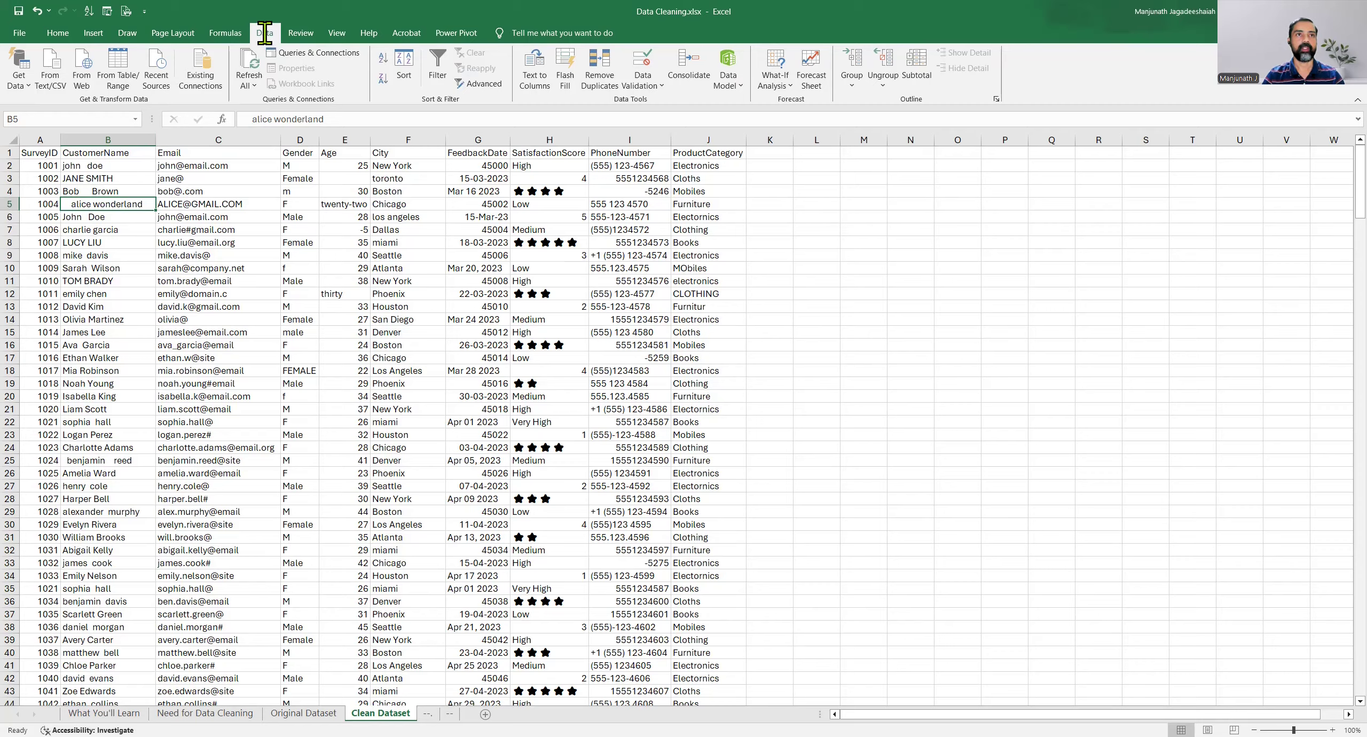
left_click(435, 67)
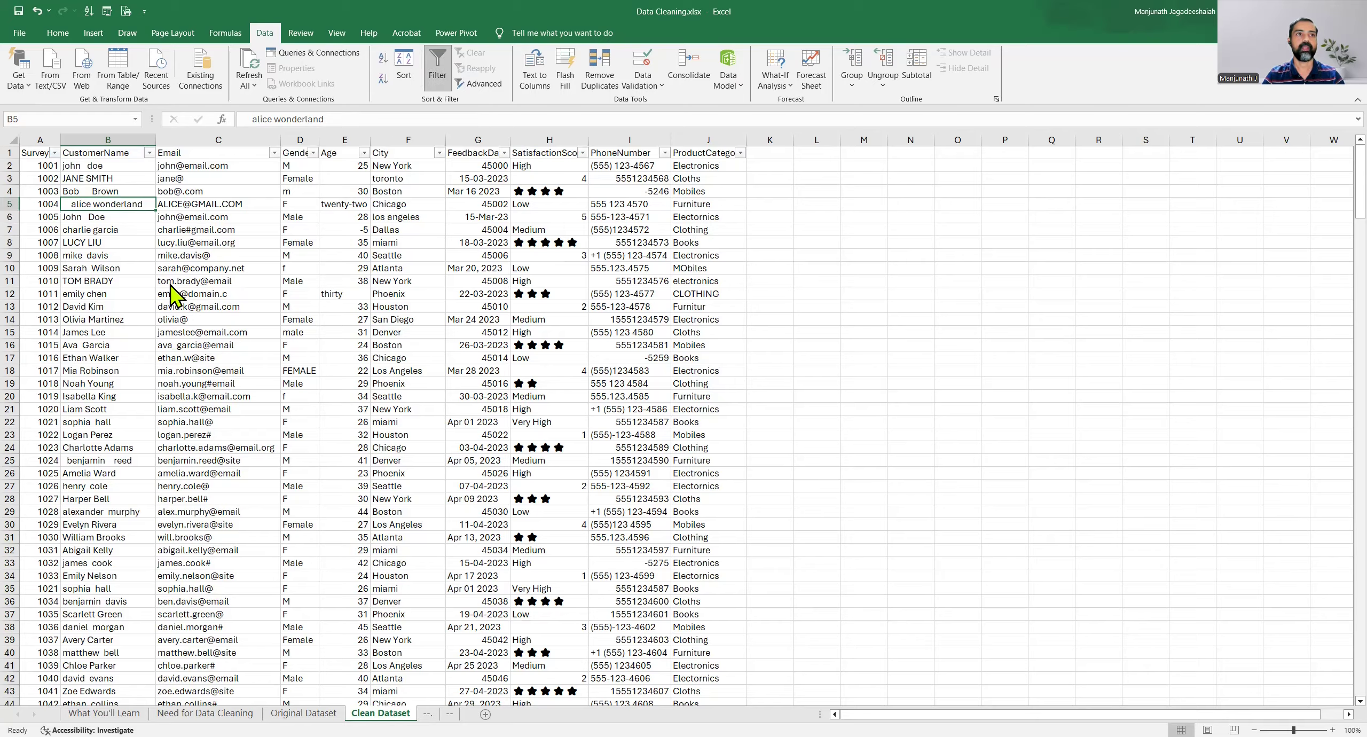
left_click(14, 141)
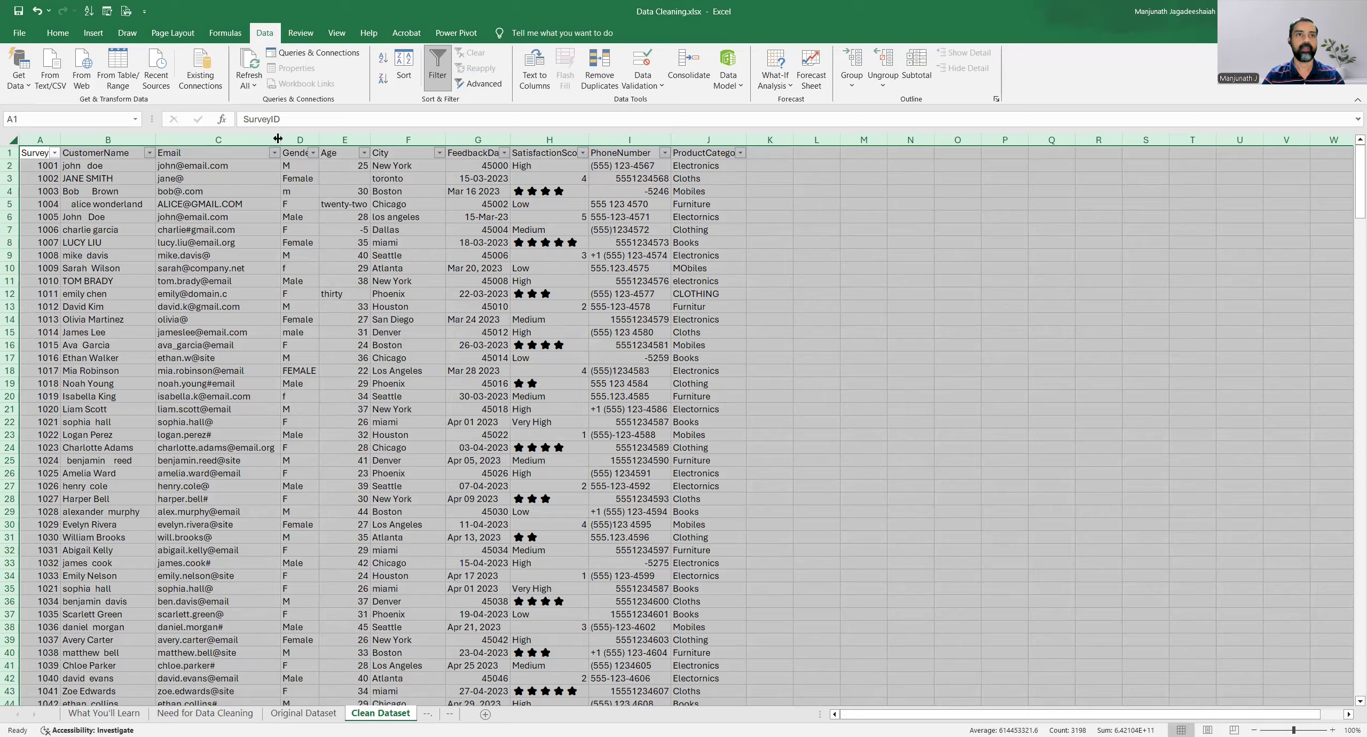
double_click(277, 139)
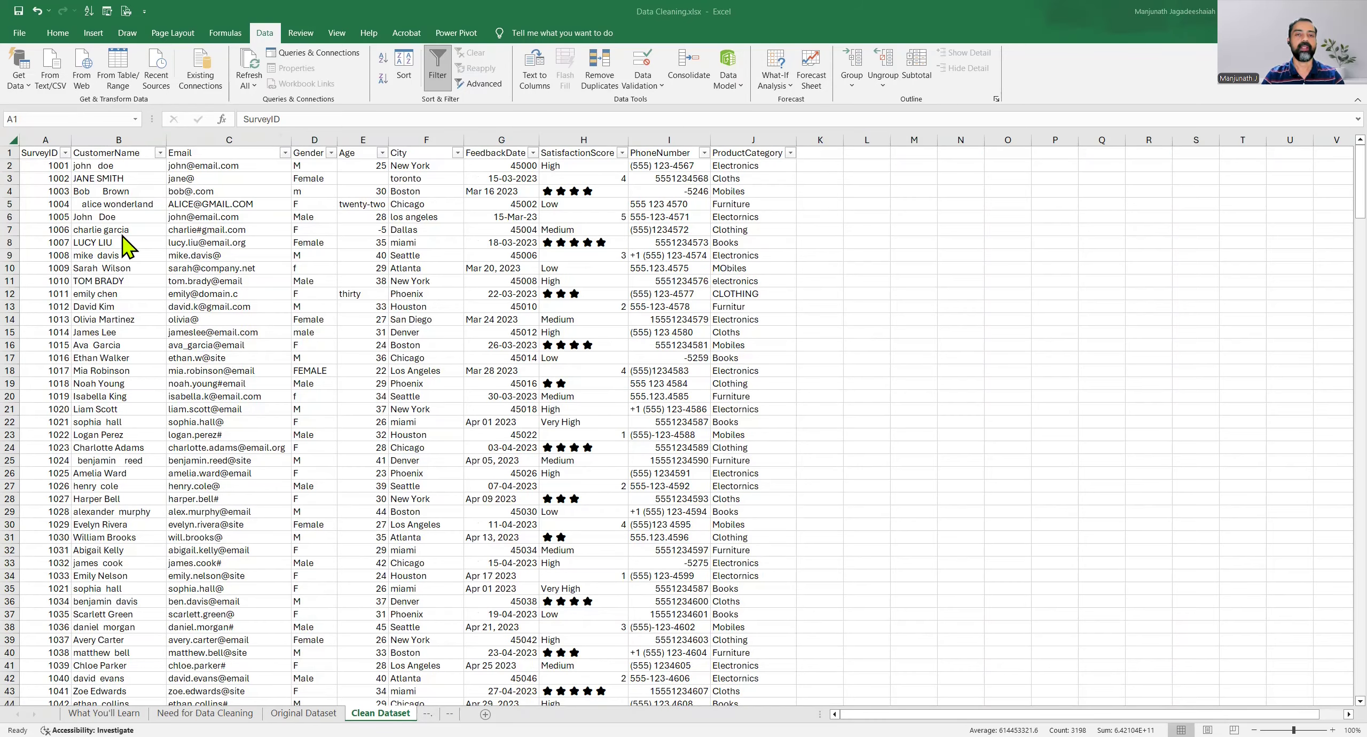
Inspect the SurveyID, CustomerName, Email, FeedbackDate and PhoneNumber entries in the upper rows for extra spaces and inconsistent casing or formats.
left_click(104, 206)
left_click(50, 203)
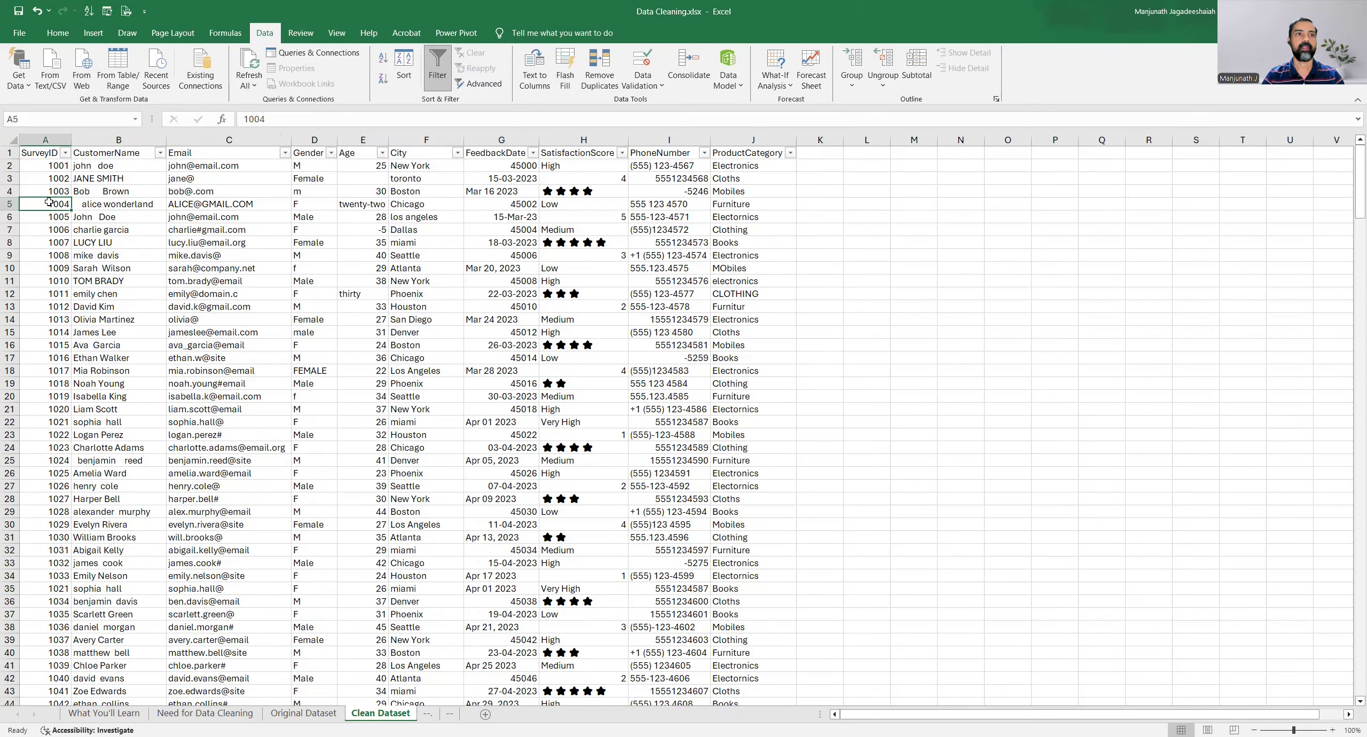
left_click(129, 202)
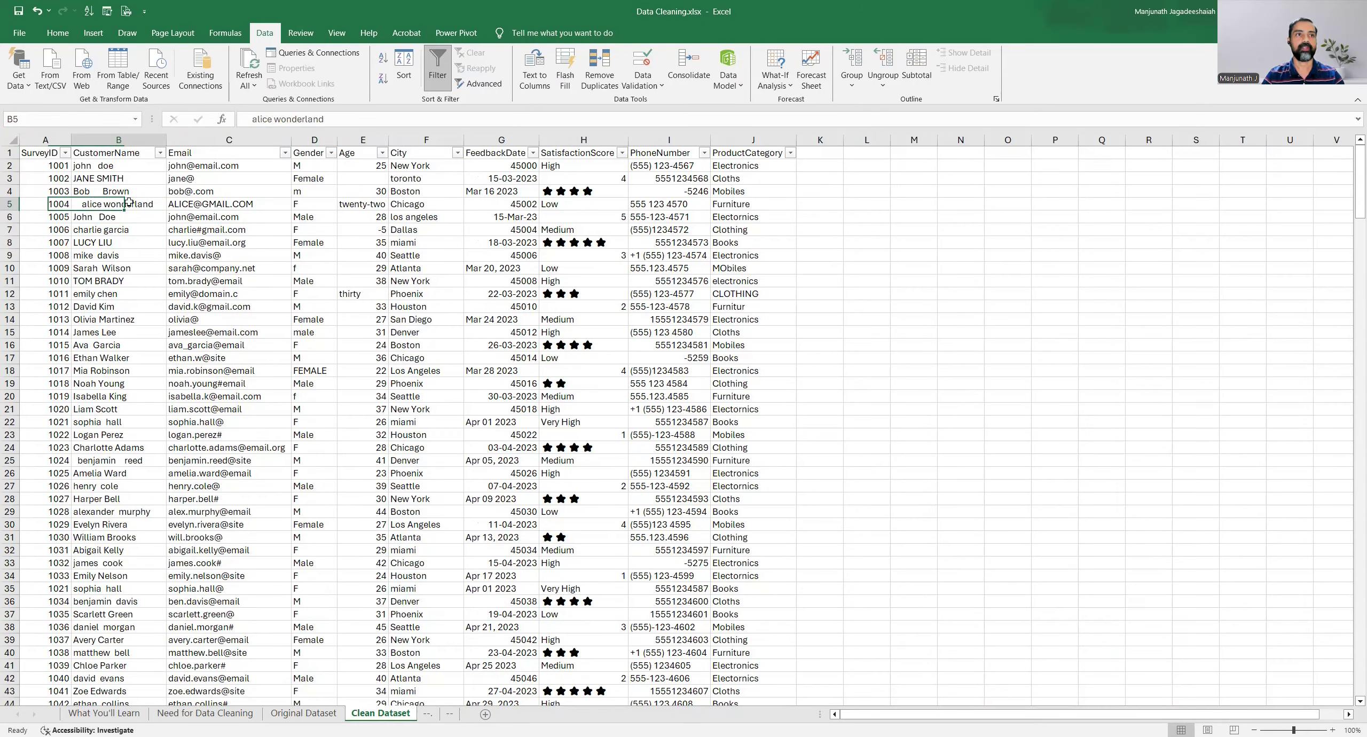
left_click(194, 209)
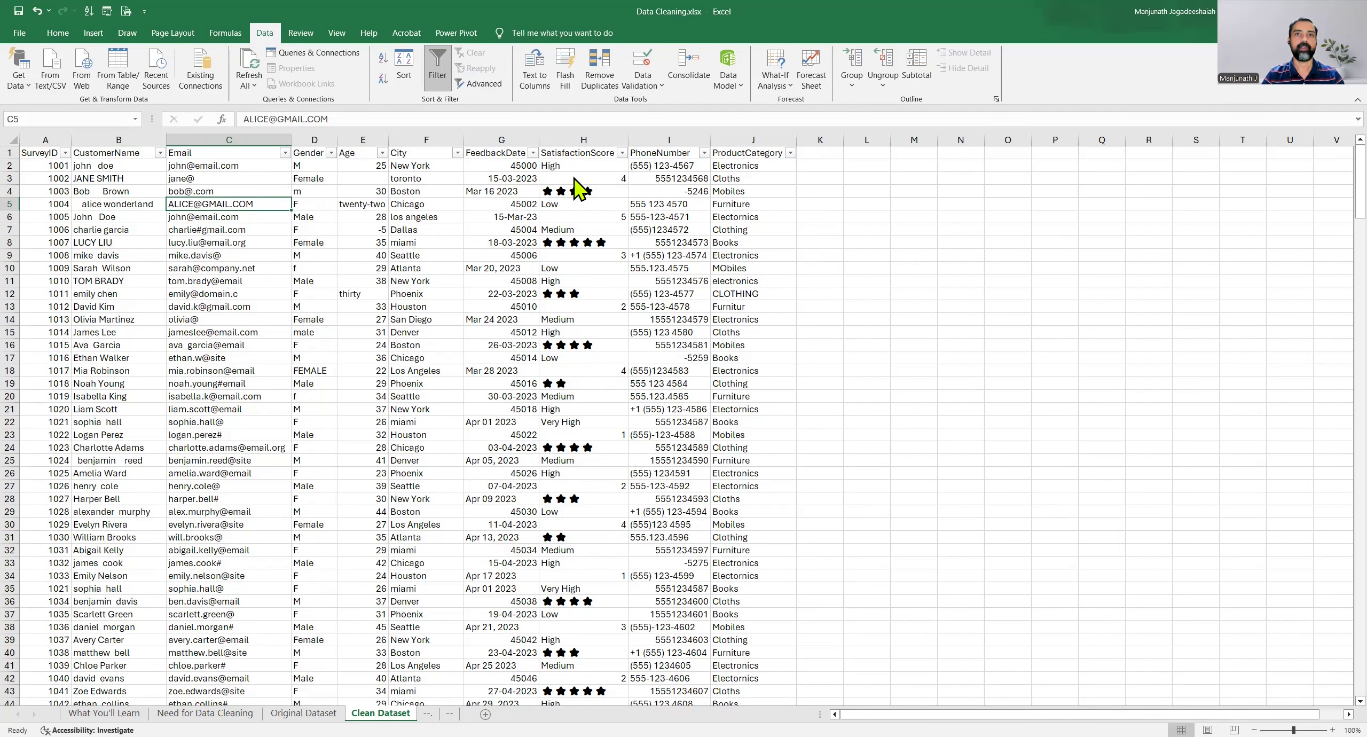
left_click(689, 180)
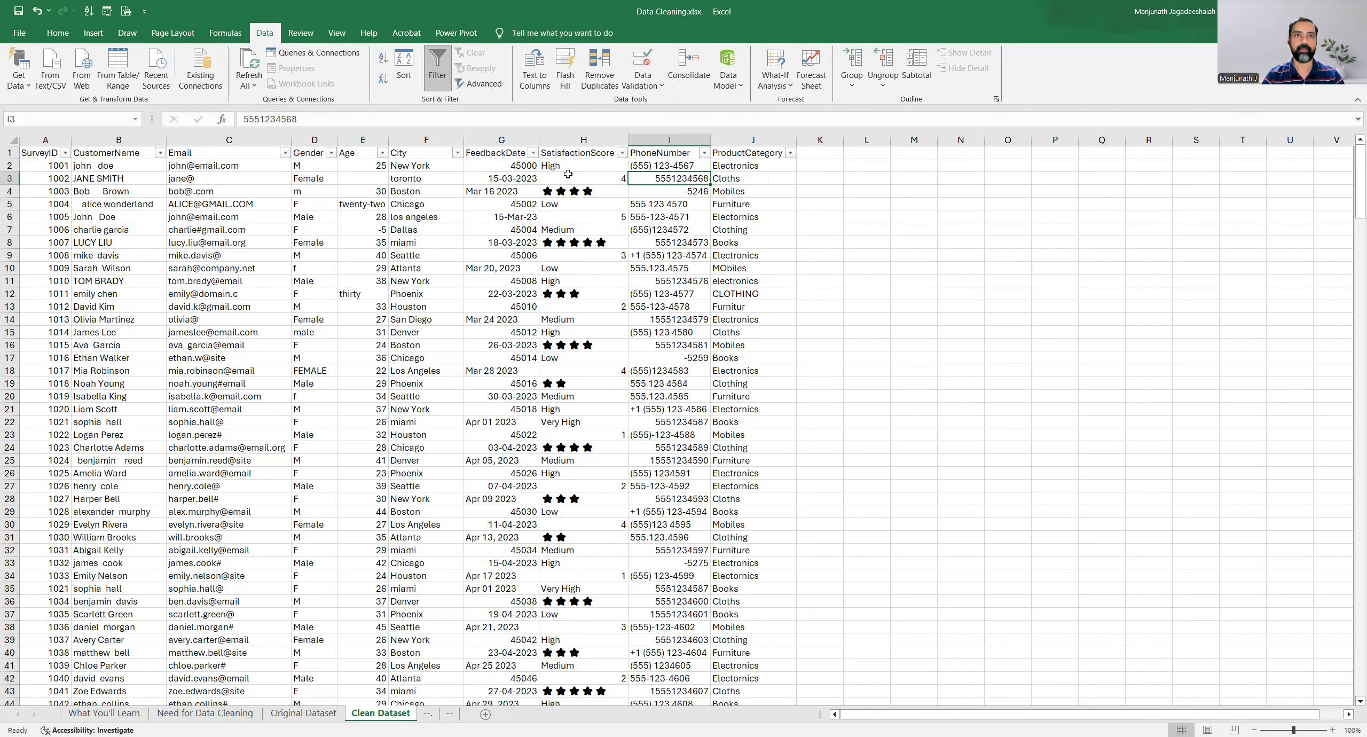
left_click(507, 176)
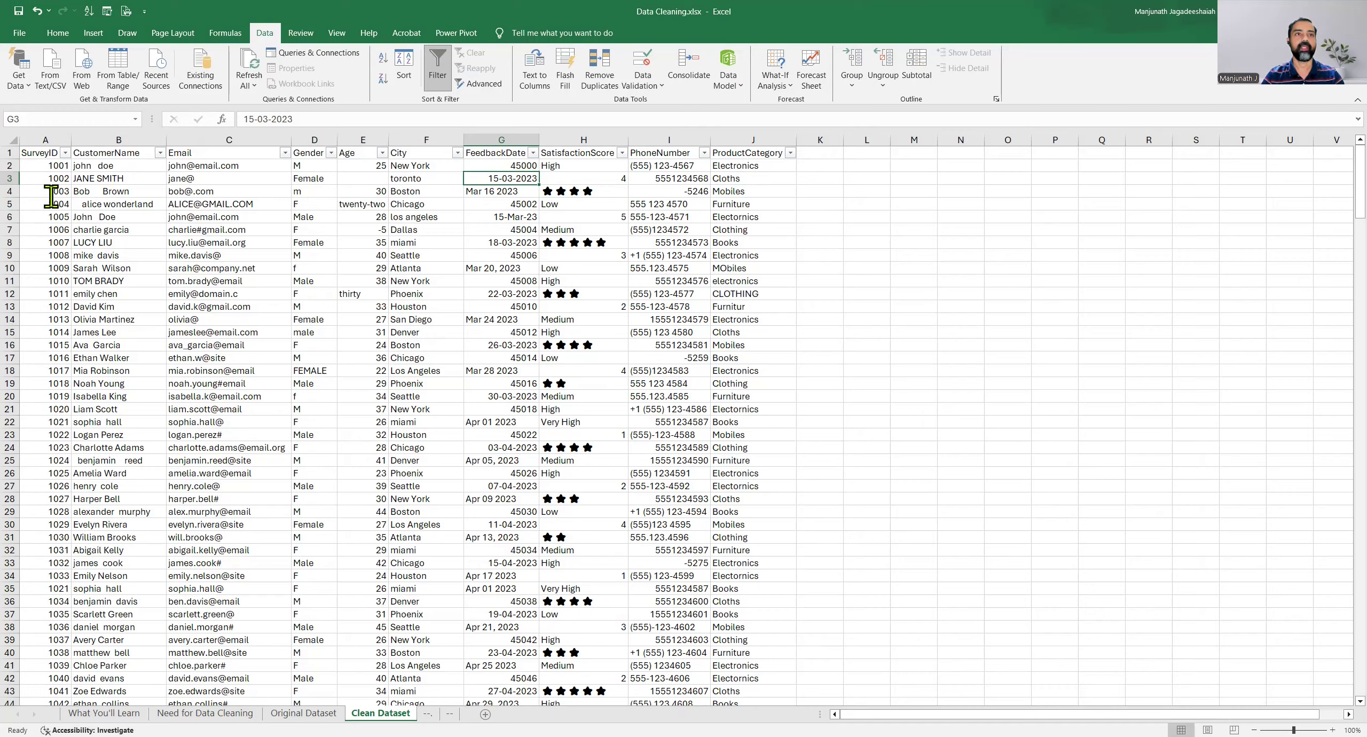
left_click(46, 179)
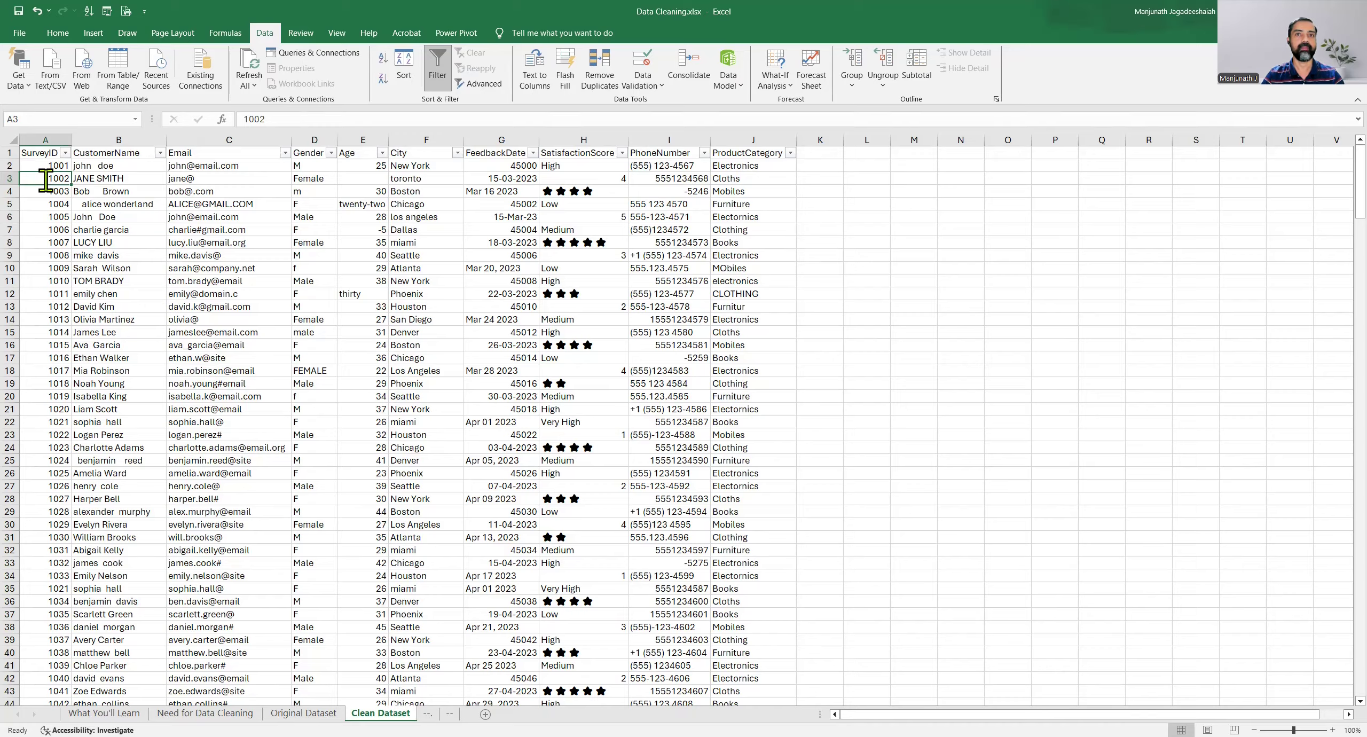
left_click(123, 178)
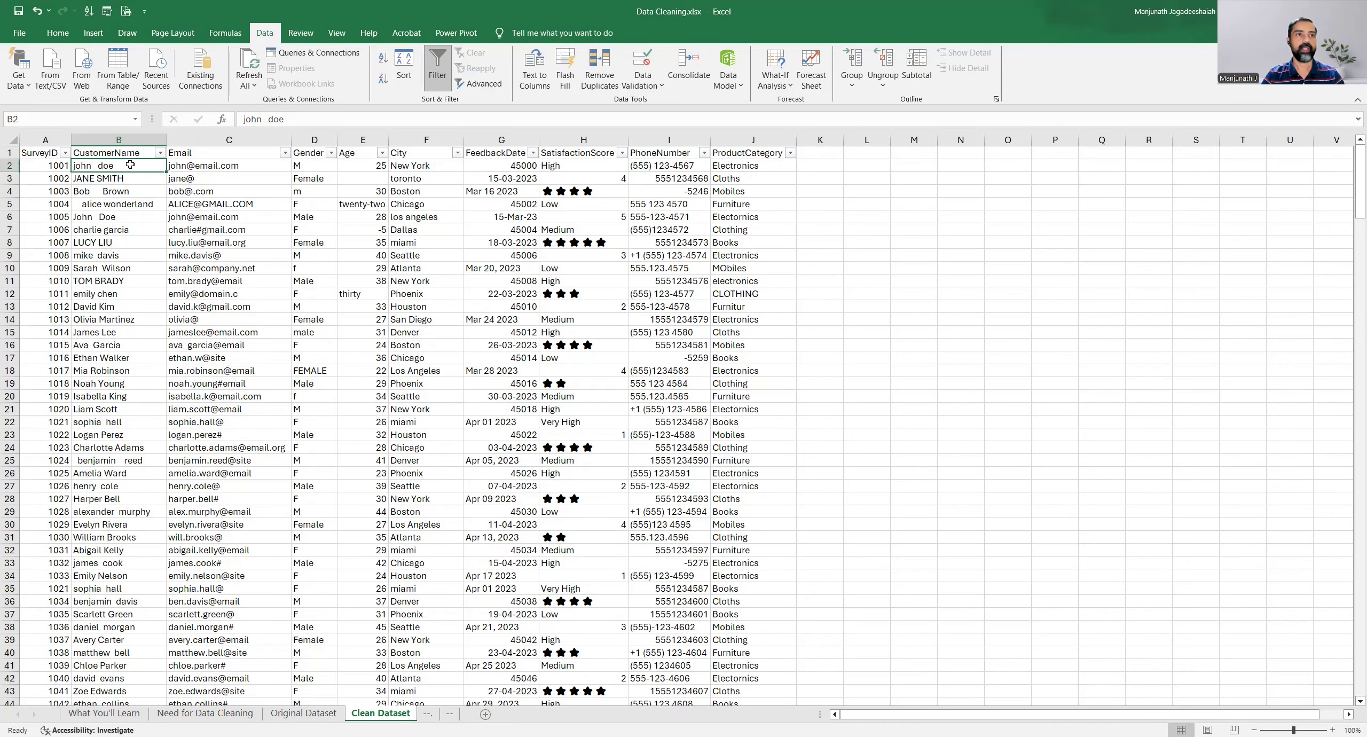
left_click(140, 194)
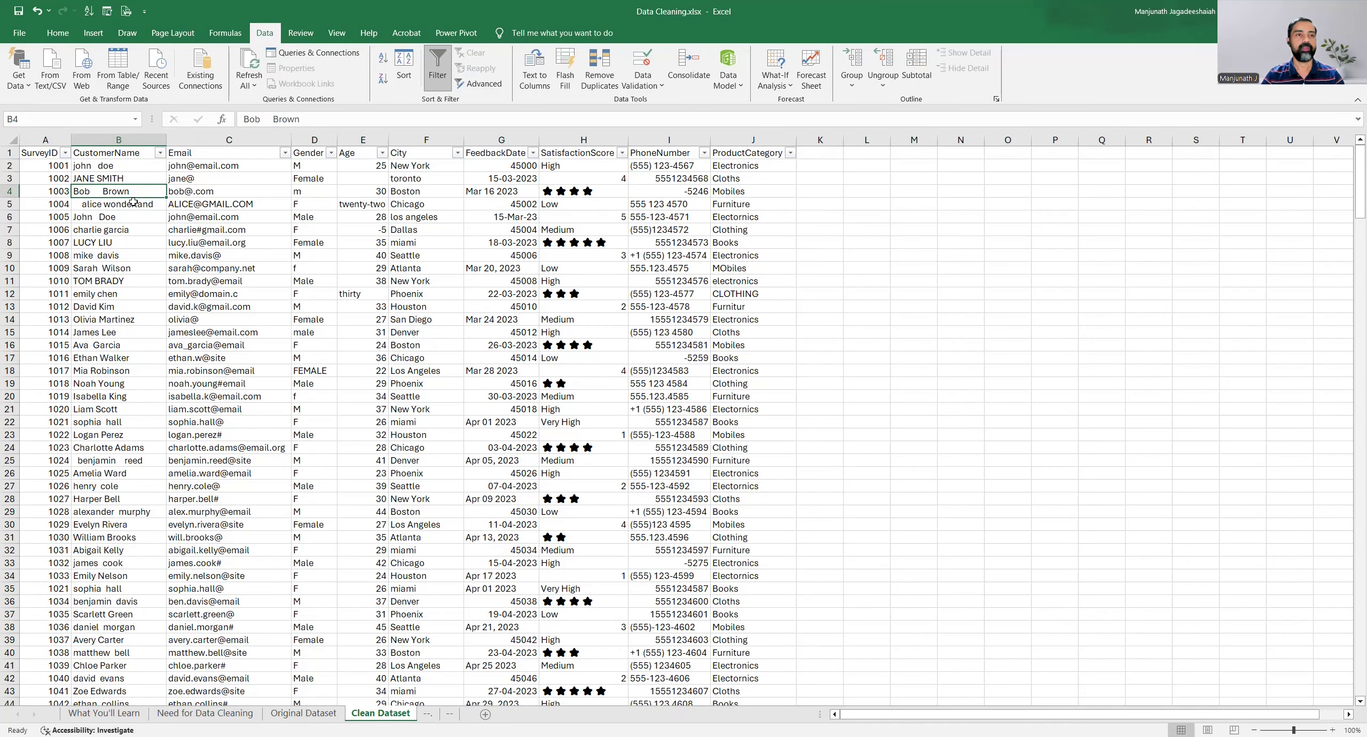
double_click(94, 191)
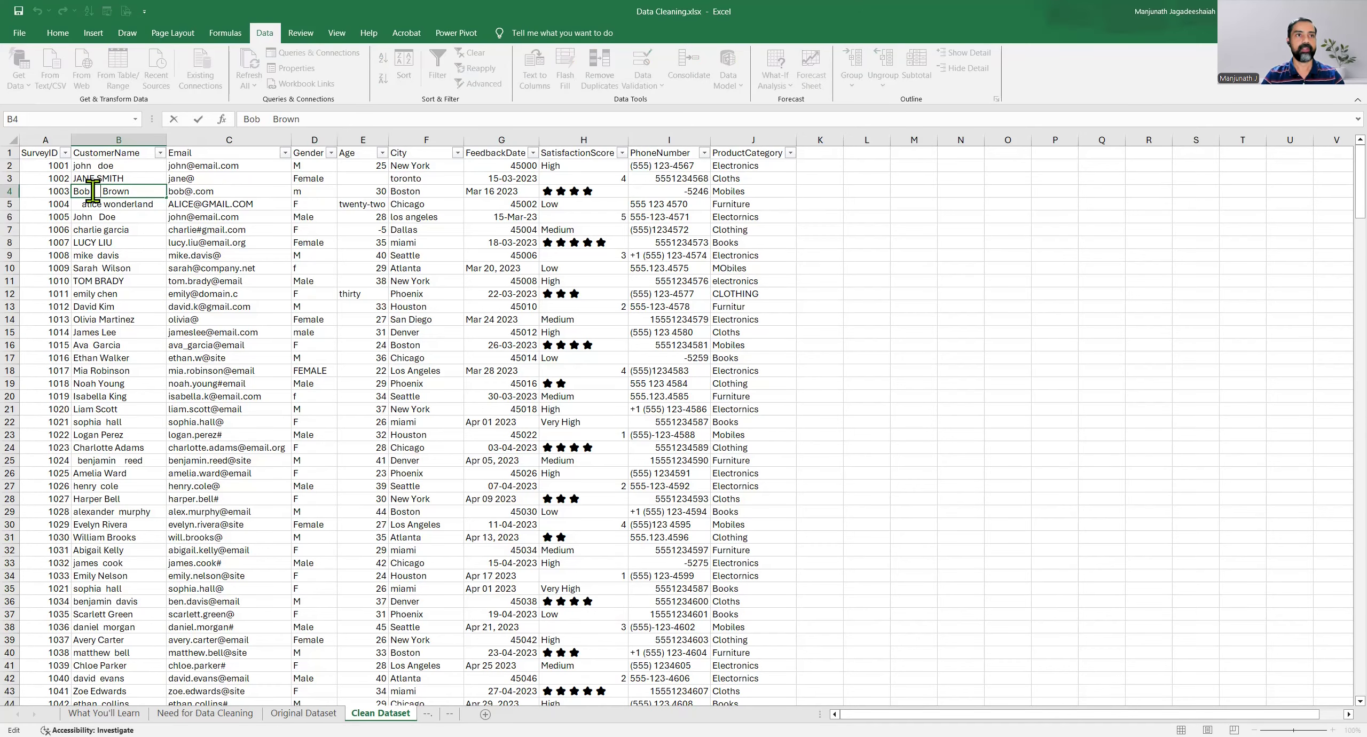
left_click(127, 233)
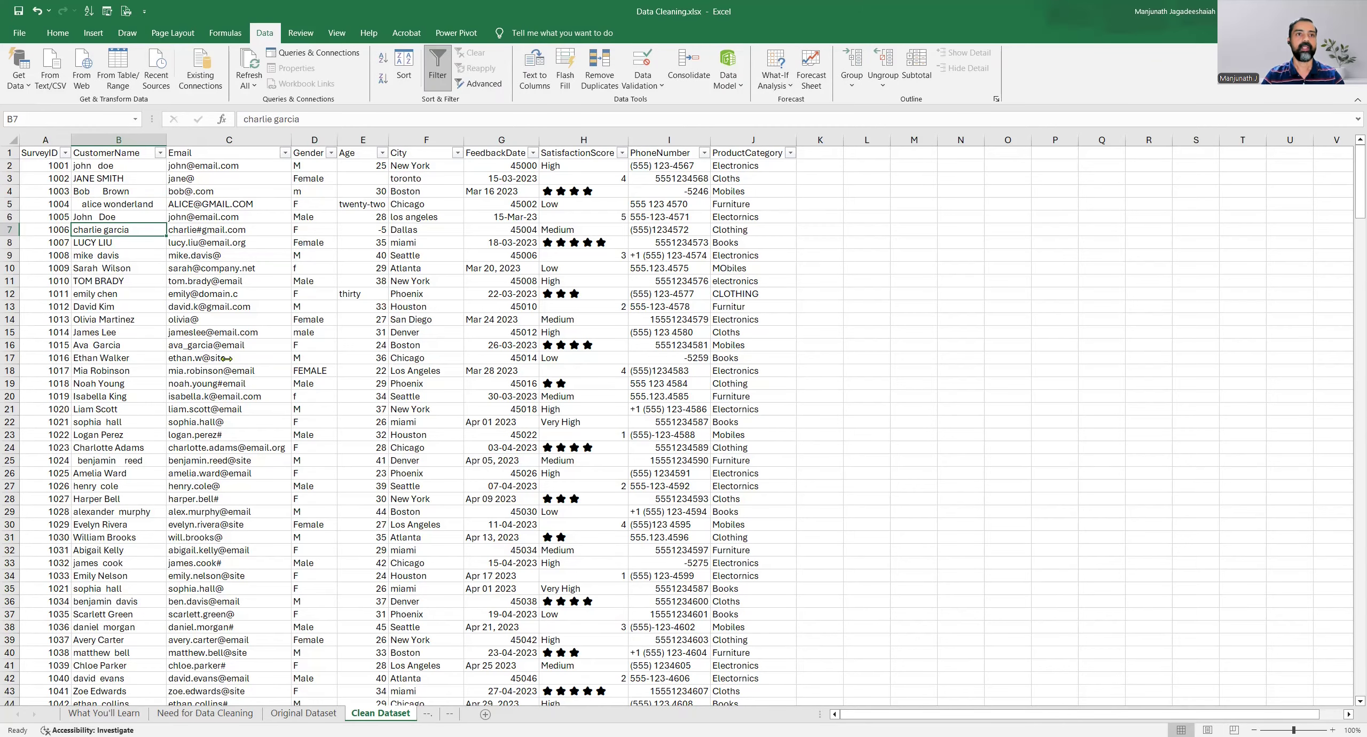
Review the distinct values in the Gender and Age columns' filter lists for inconsistent or invalid entries.
left_click(192, 229)
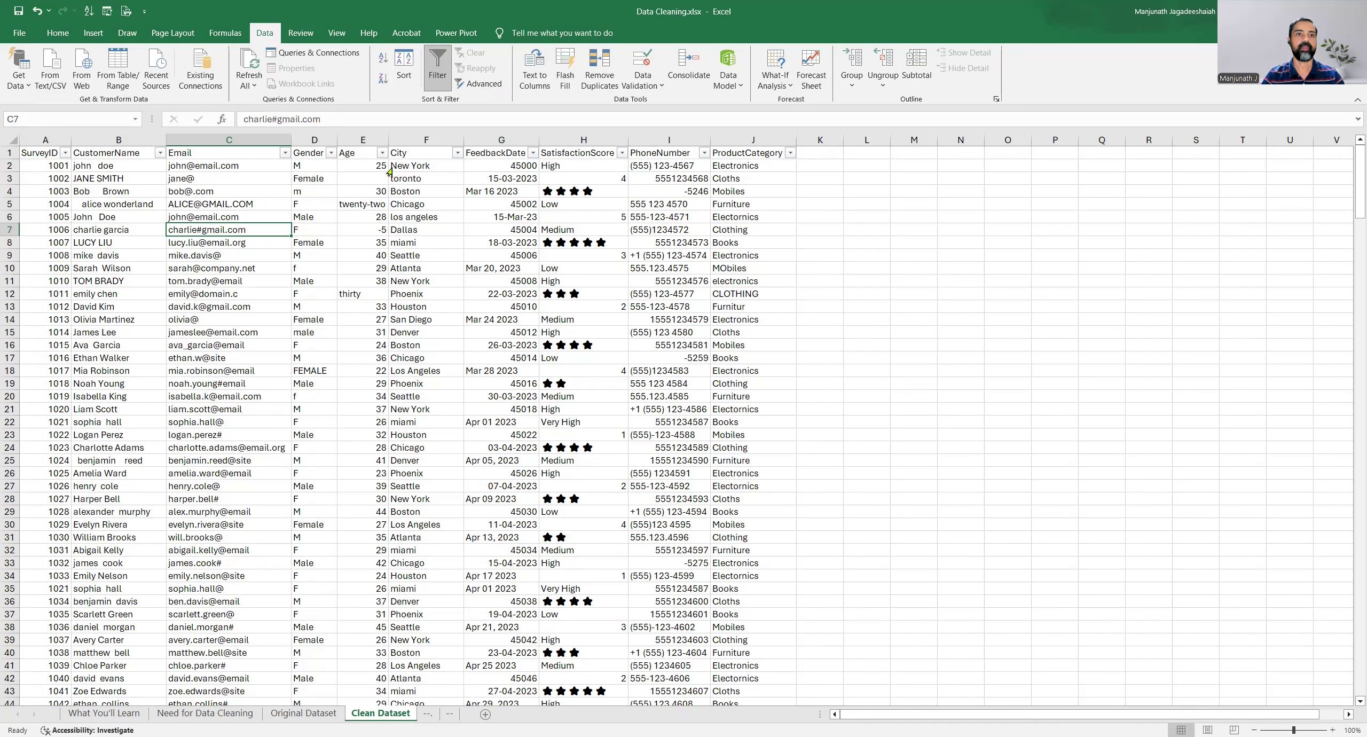
key("alt+Tab")
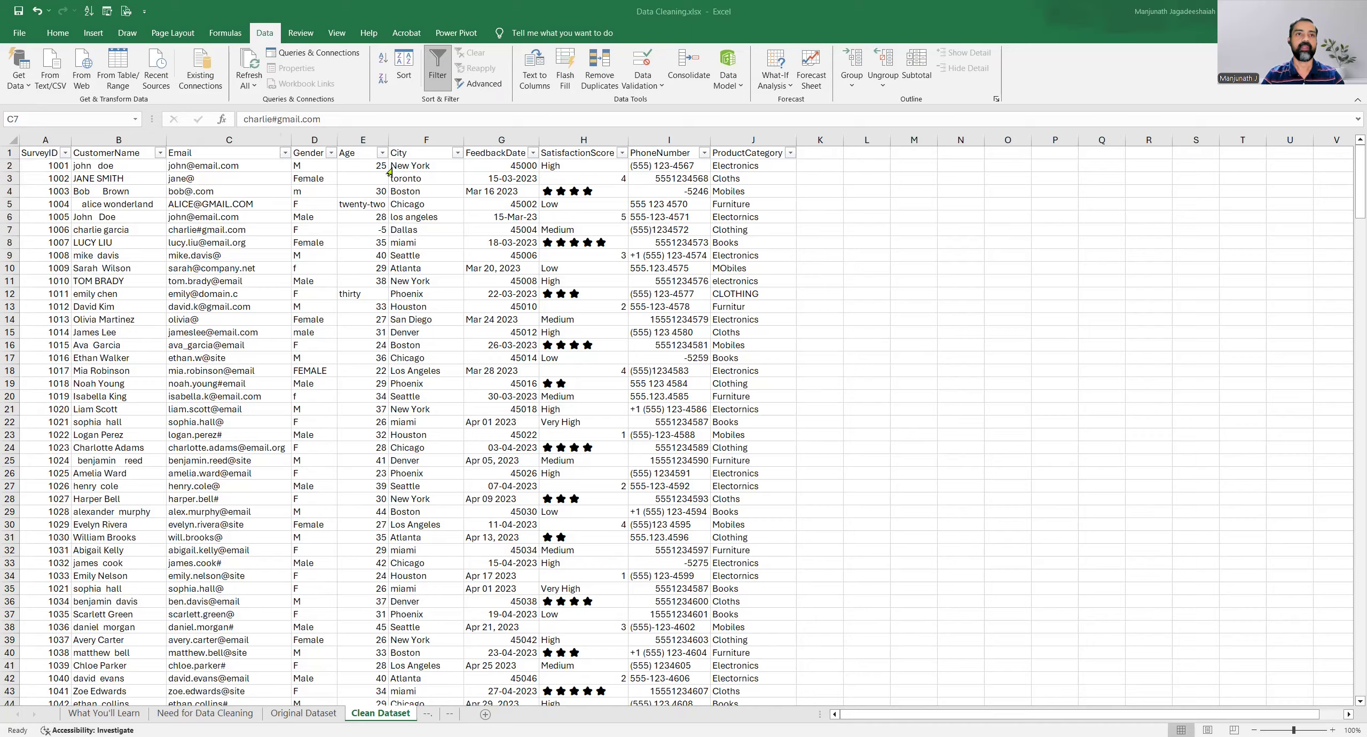
left_click(331, 152)
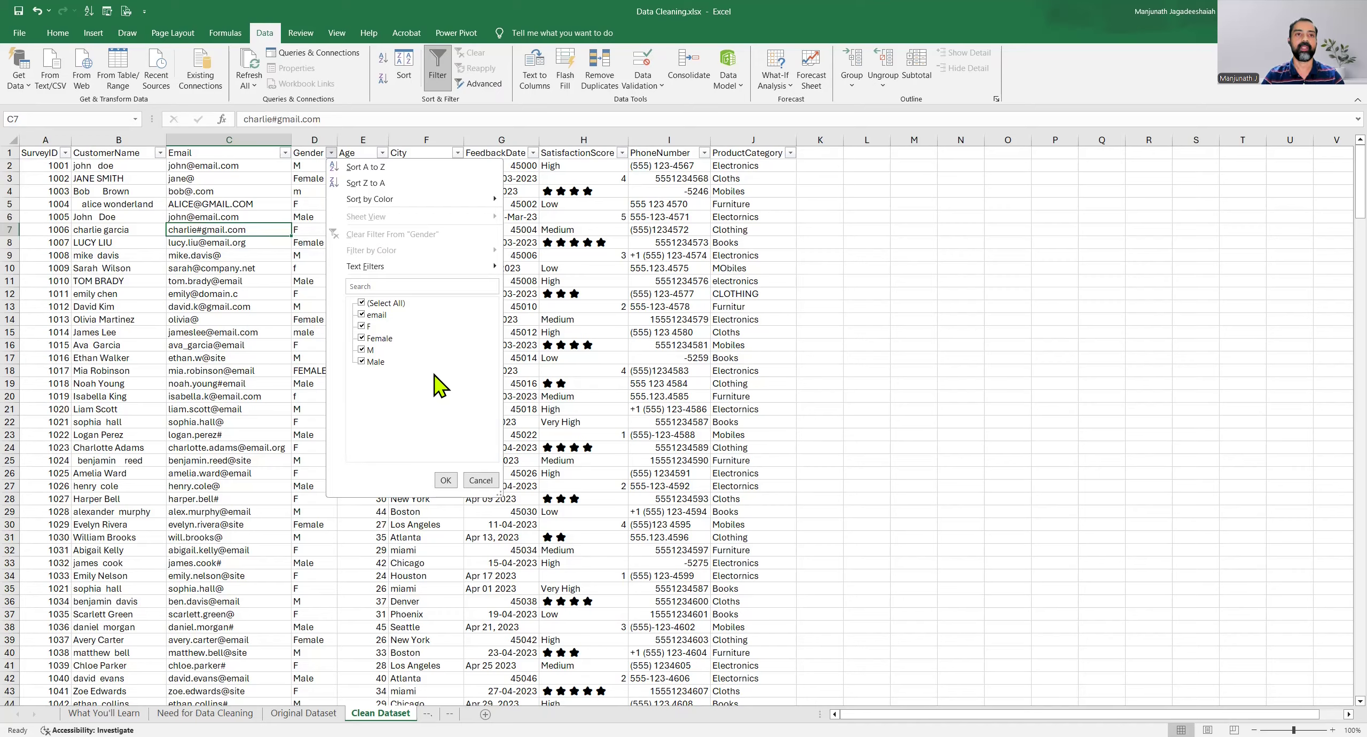
left_click(468, 481)
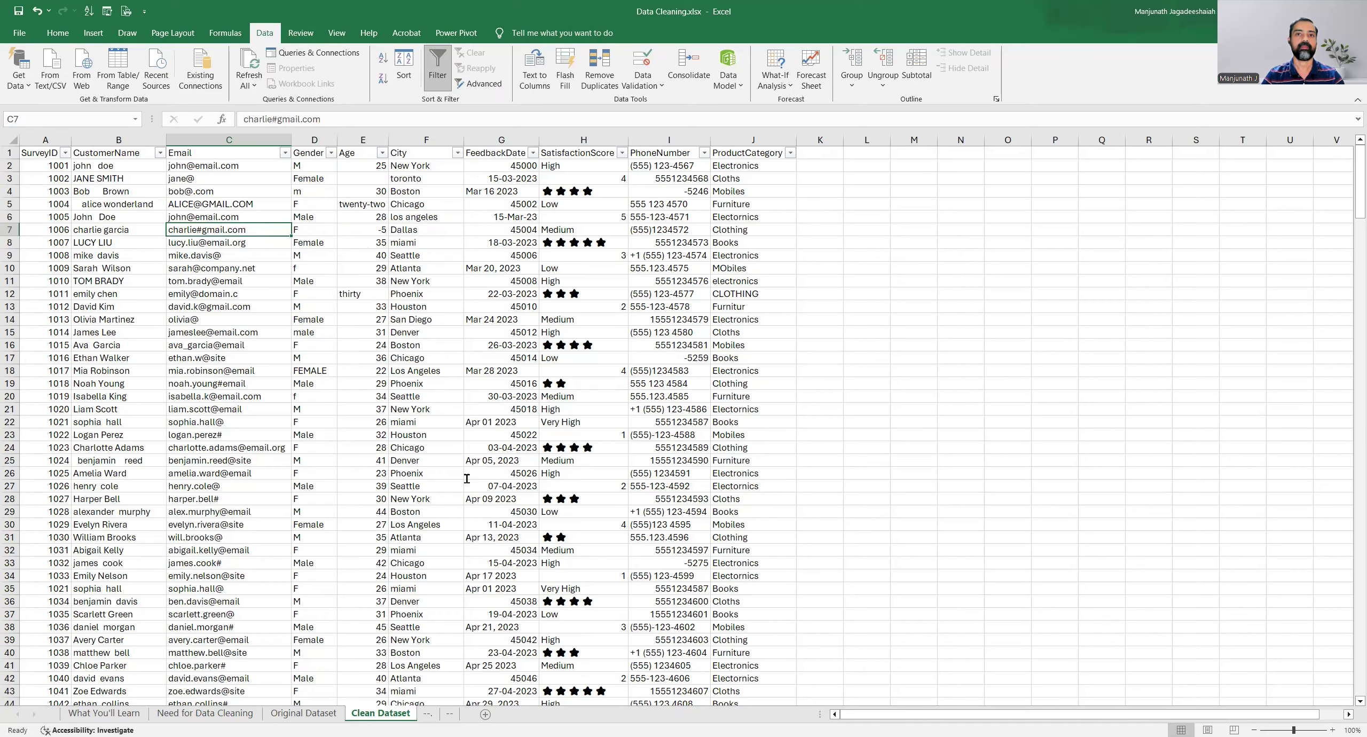
left_click(382, 153)
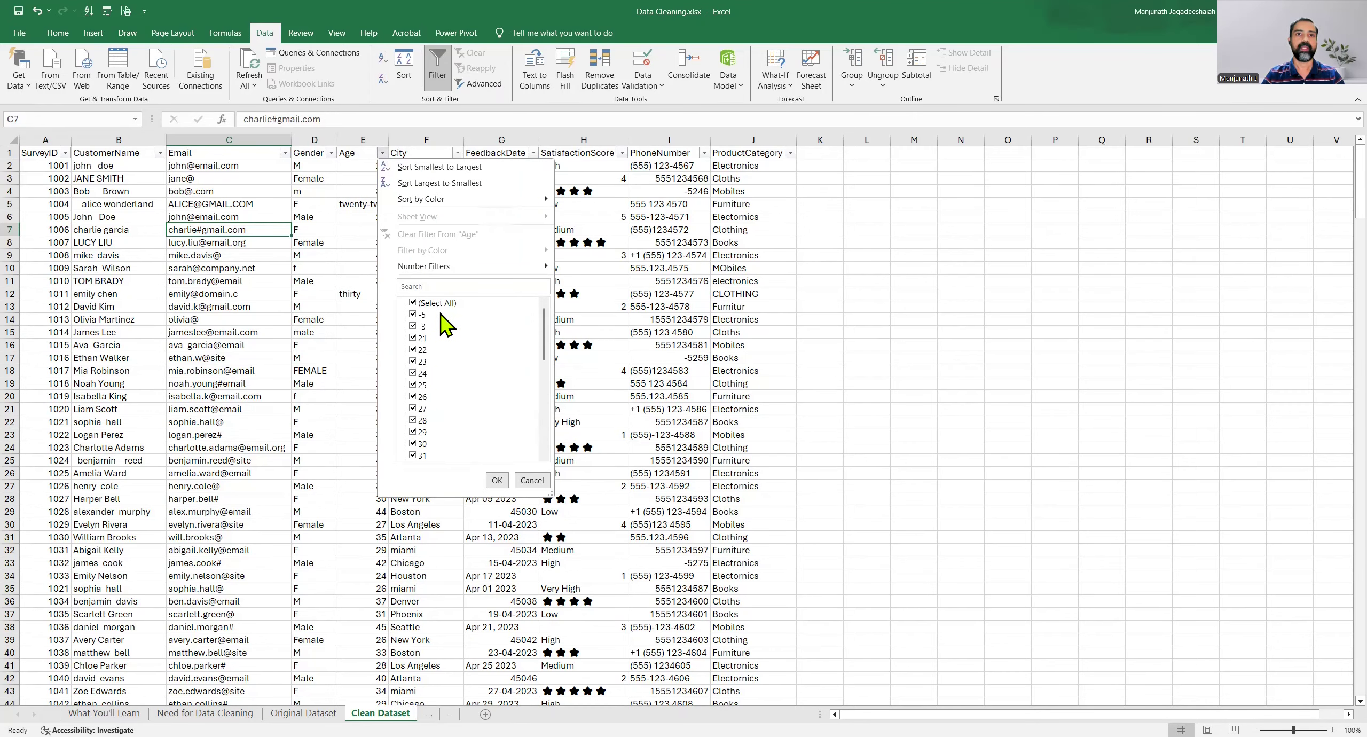
scroll(465, 374, "down", 8)
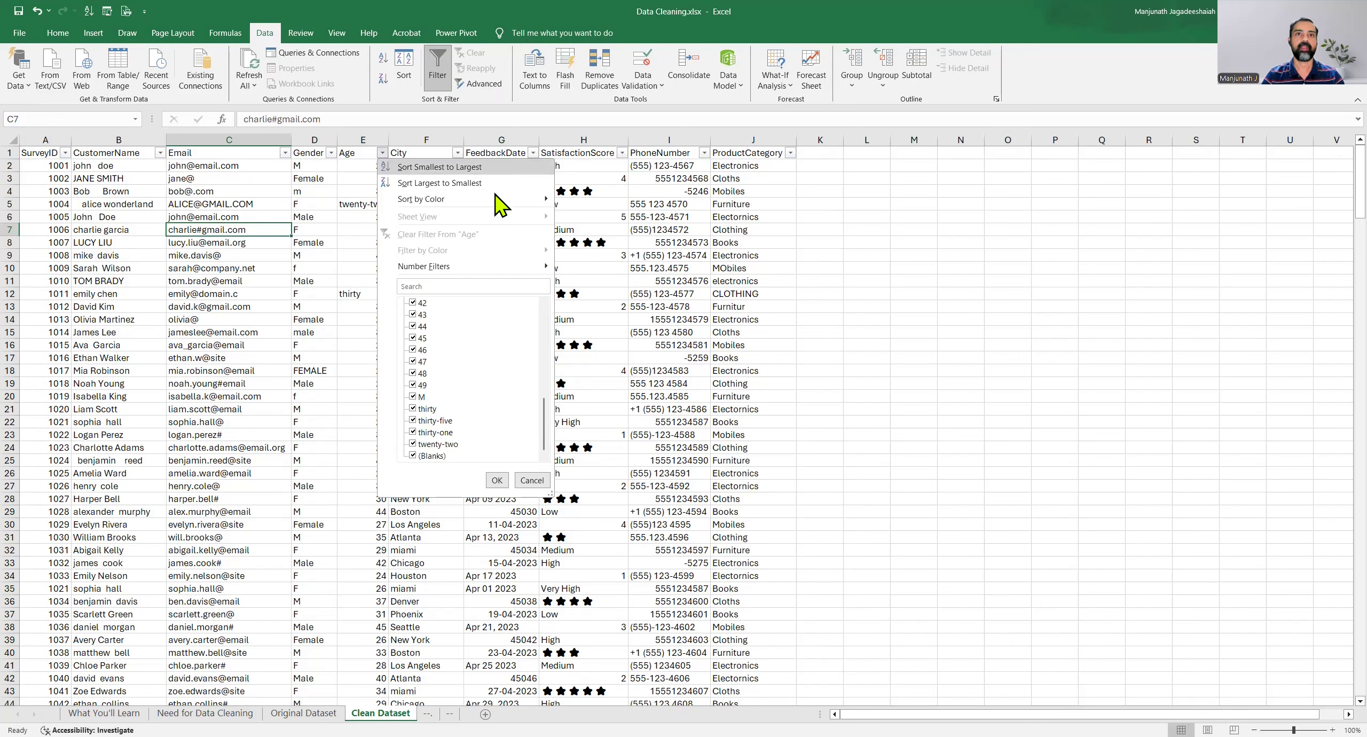
key("alt+Tab")
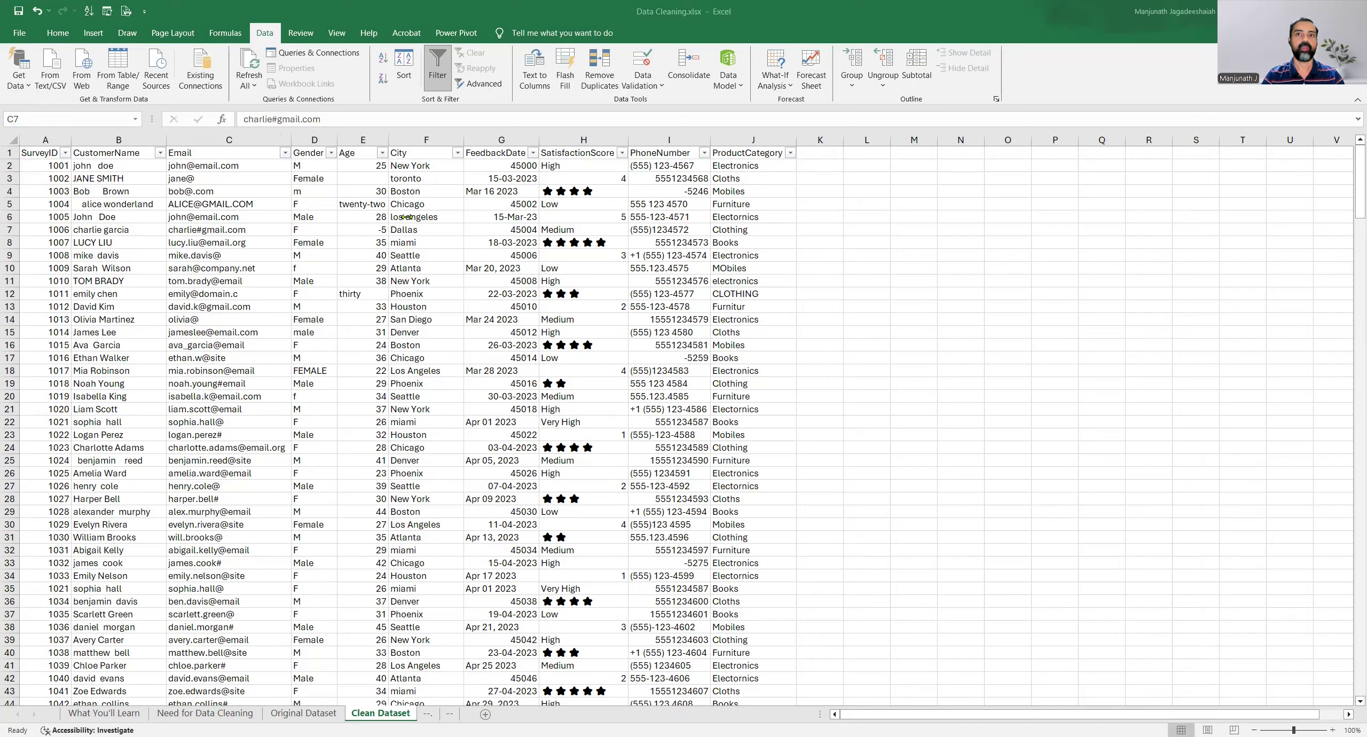
key("alt+Tab")
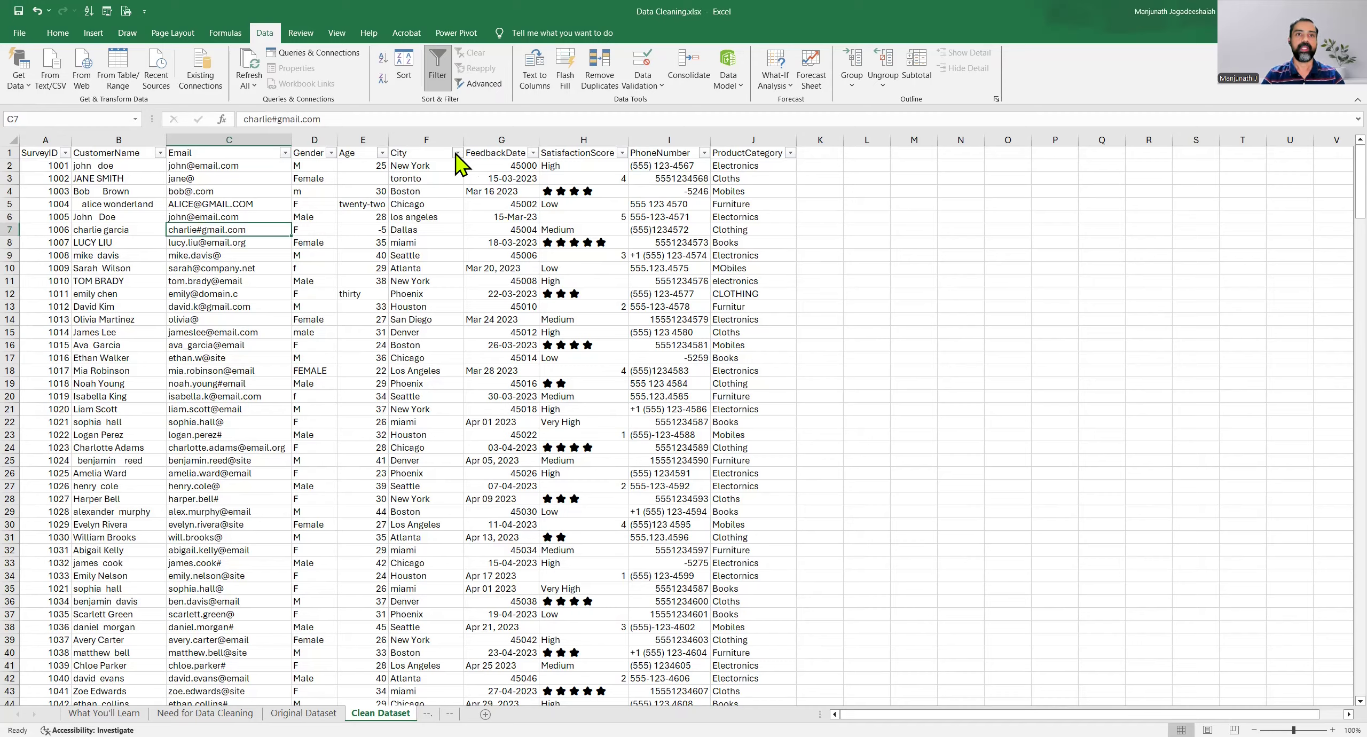
Review the full list of distinct City values for misplaced numbers and inconsistent casing, leaving the column unfiltered.
left_click(458, 153)
scroll(537, 316, "down", 10)
scroll(539, 337, "up", 10)
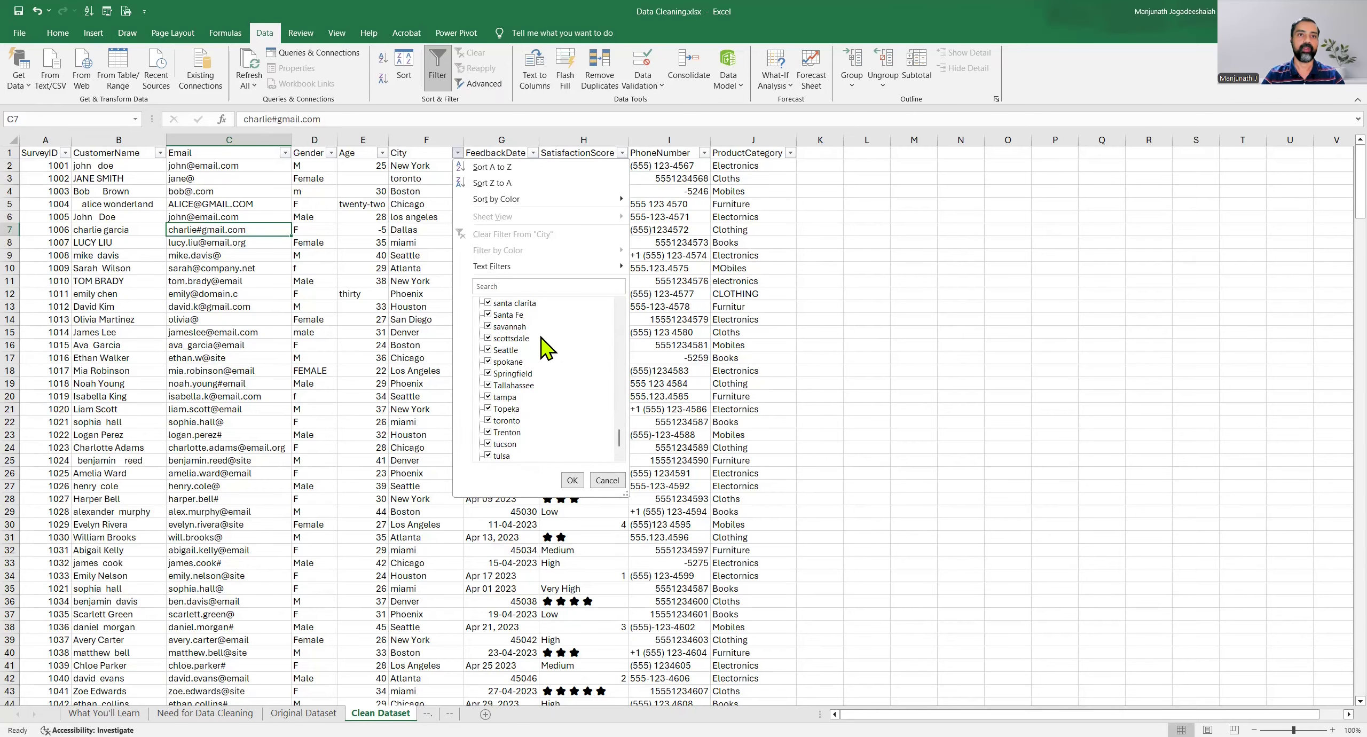
scroll(537, 341, "up", 5)
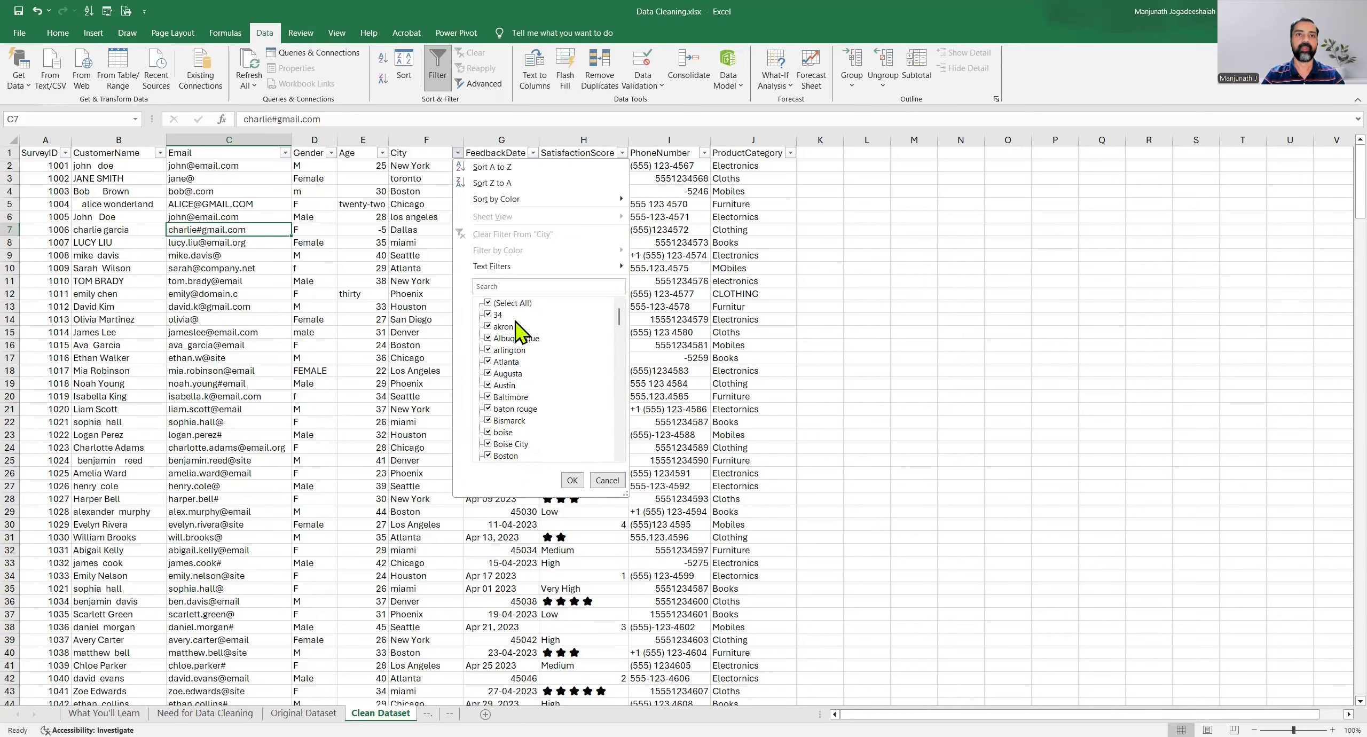
left_click(497, 314)
left_click(502, 316)
left_click(598, 478)
Review the distinct FeedbackDate and SatisfactionScore values for mixed date formats and rating styles.
left_click(533, 153)
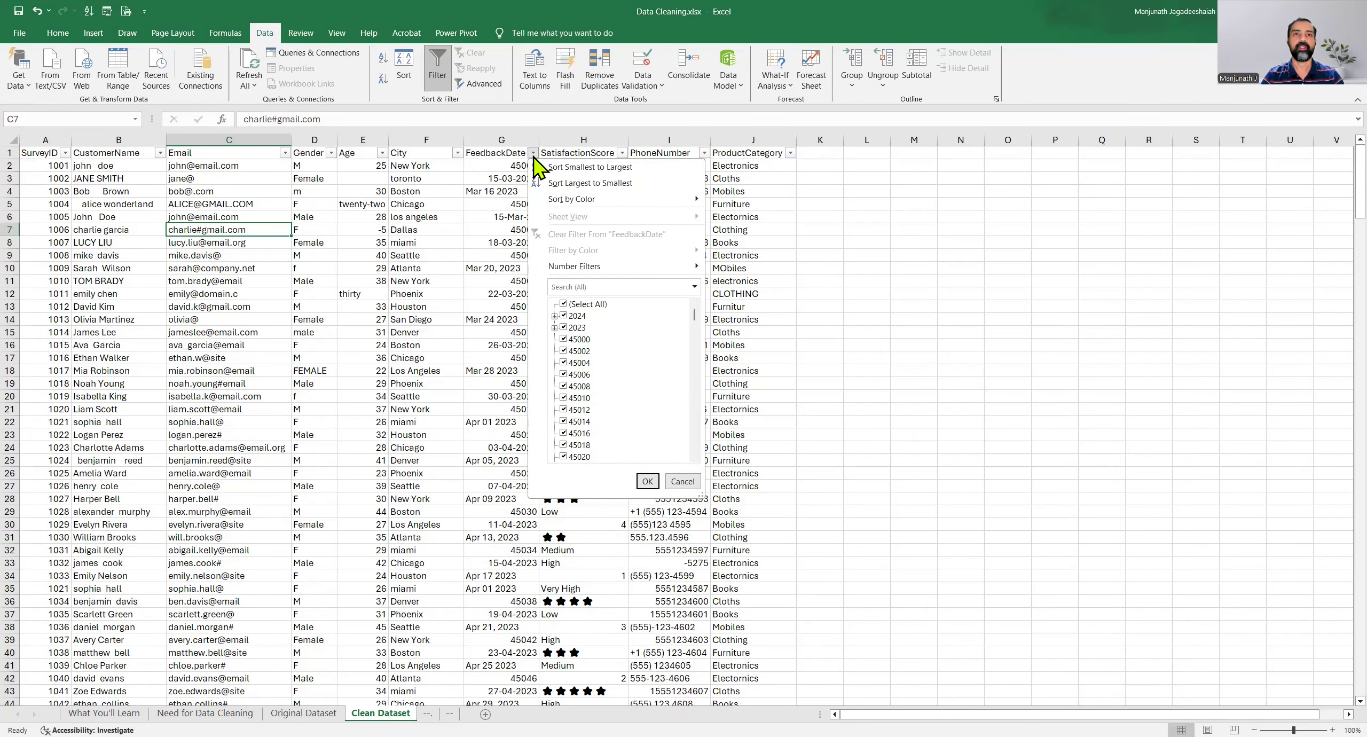
scroll(639, 388, "down", 9)
scroll(638, 388, "down", 20)
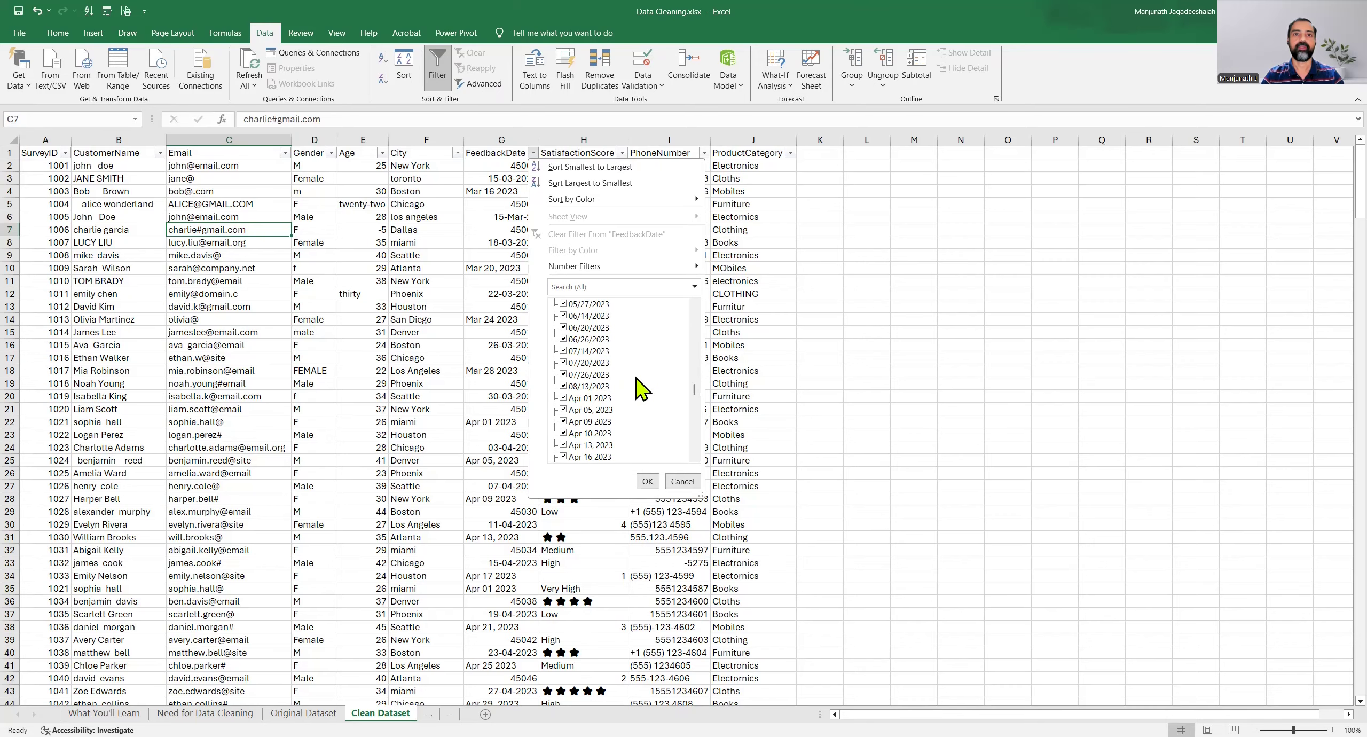
left_click(636, 378)
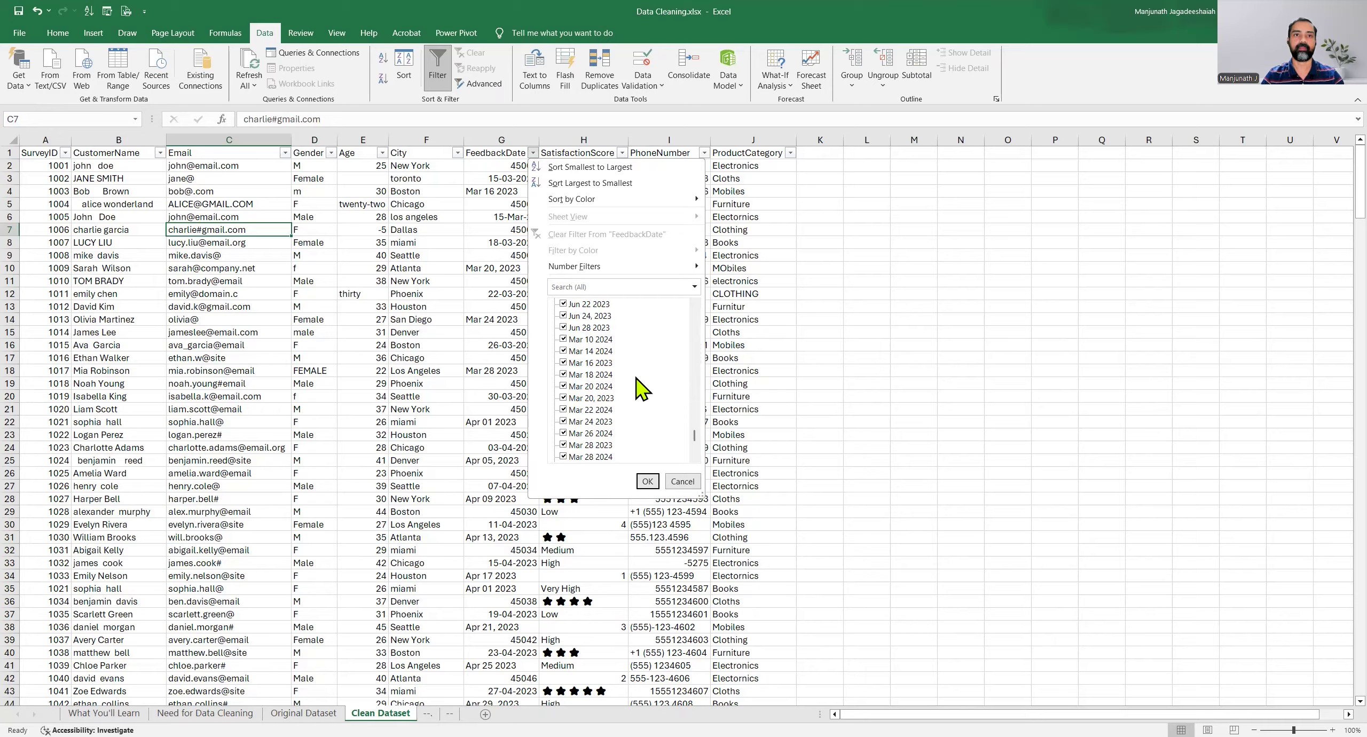
left_click(624, 153)
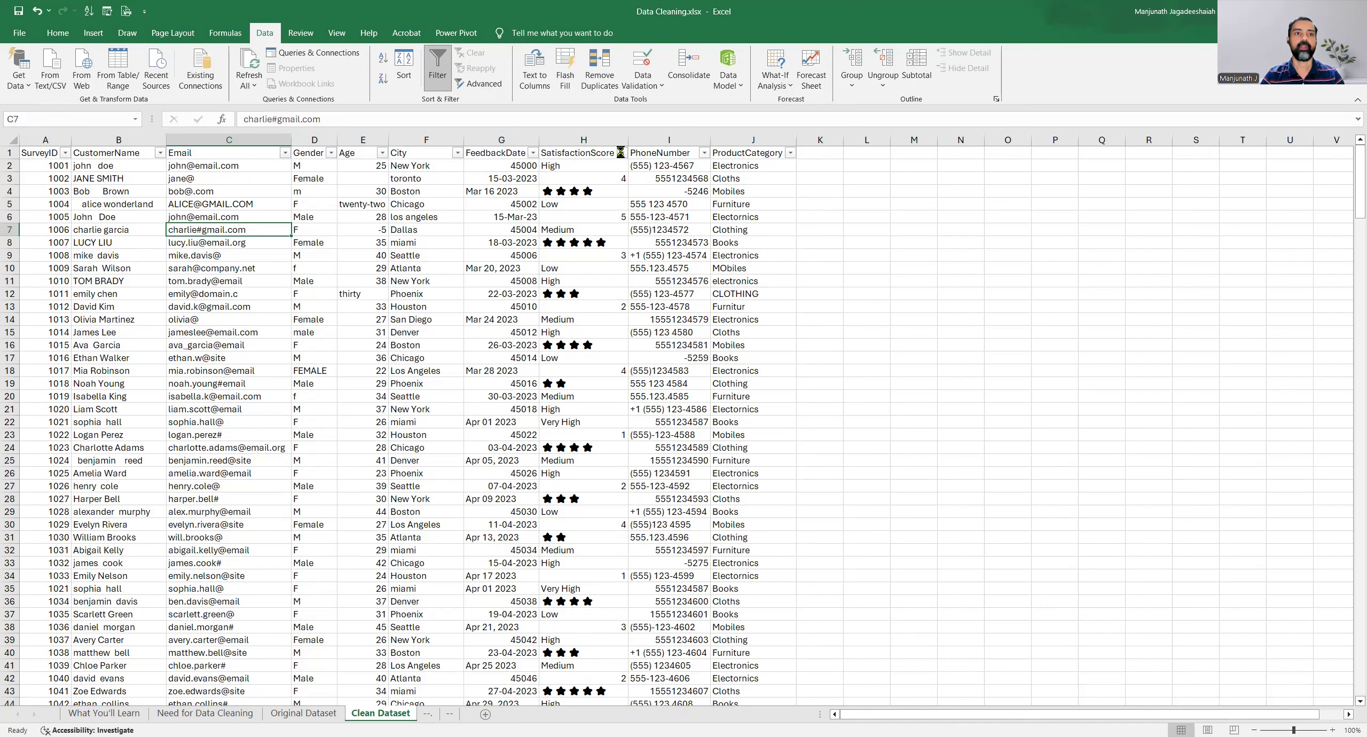
left_click(622, 154)
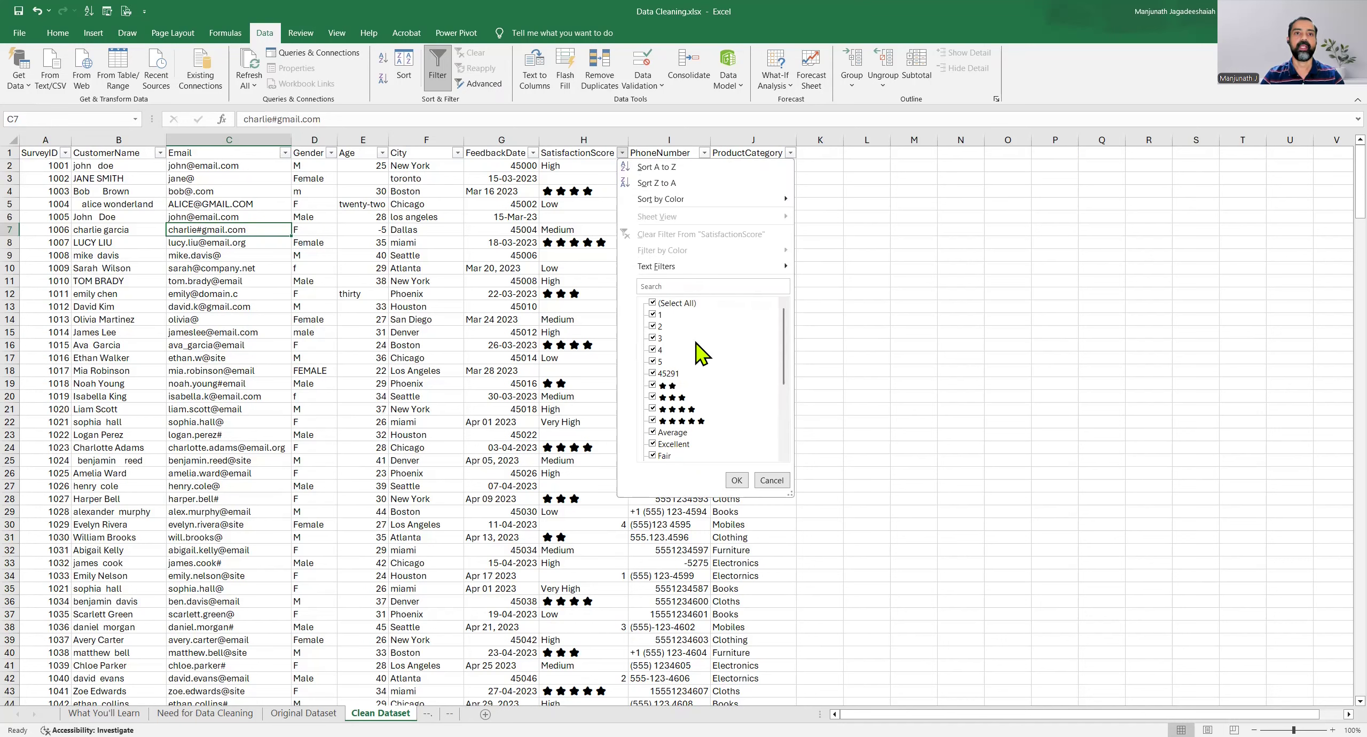
scroll(701, 354, "down", 5)
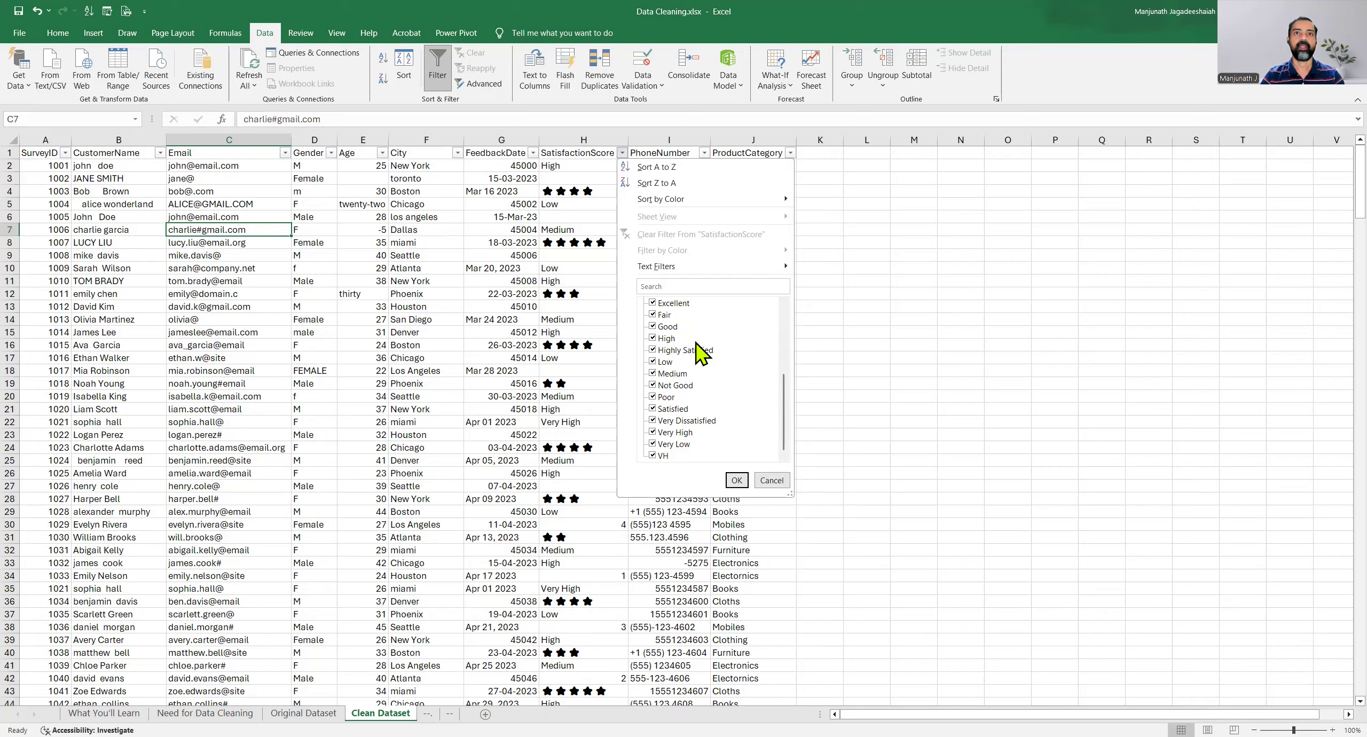
Review the distinct PhoneNumber and ProductCategory values for inconsistent formats and spellings.
left_click(704, 153)
left_click(704, 153)
scroll(777, 377, "down", 15)
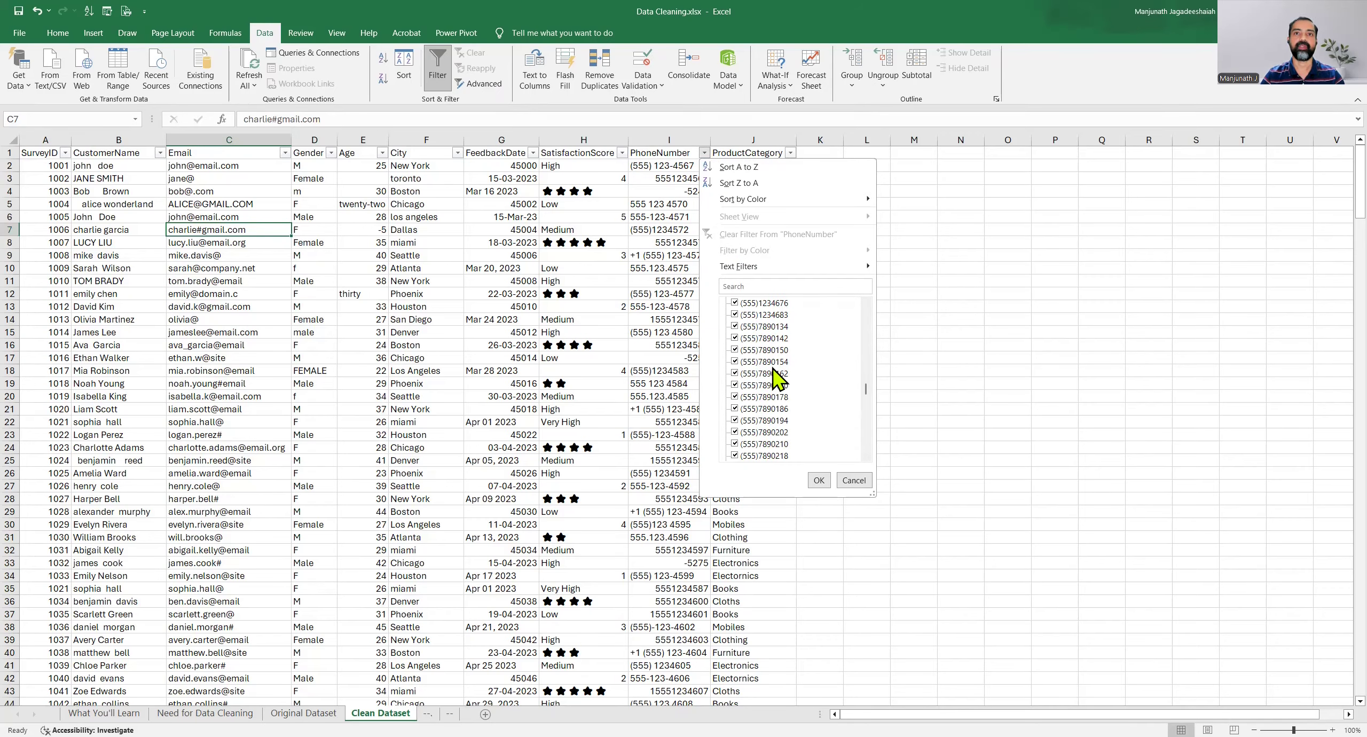
scroll(786, 387, "down", 10)
scroll(786, 389, "up", 20)
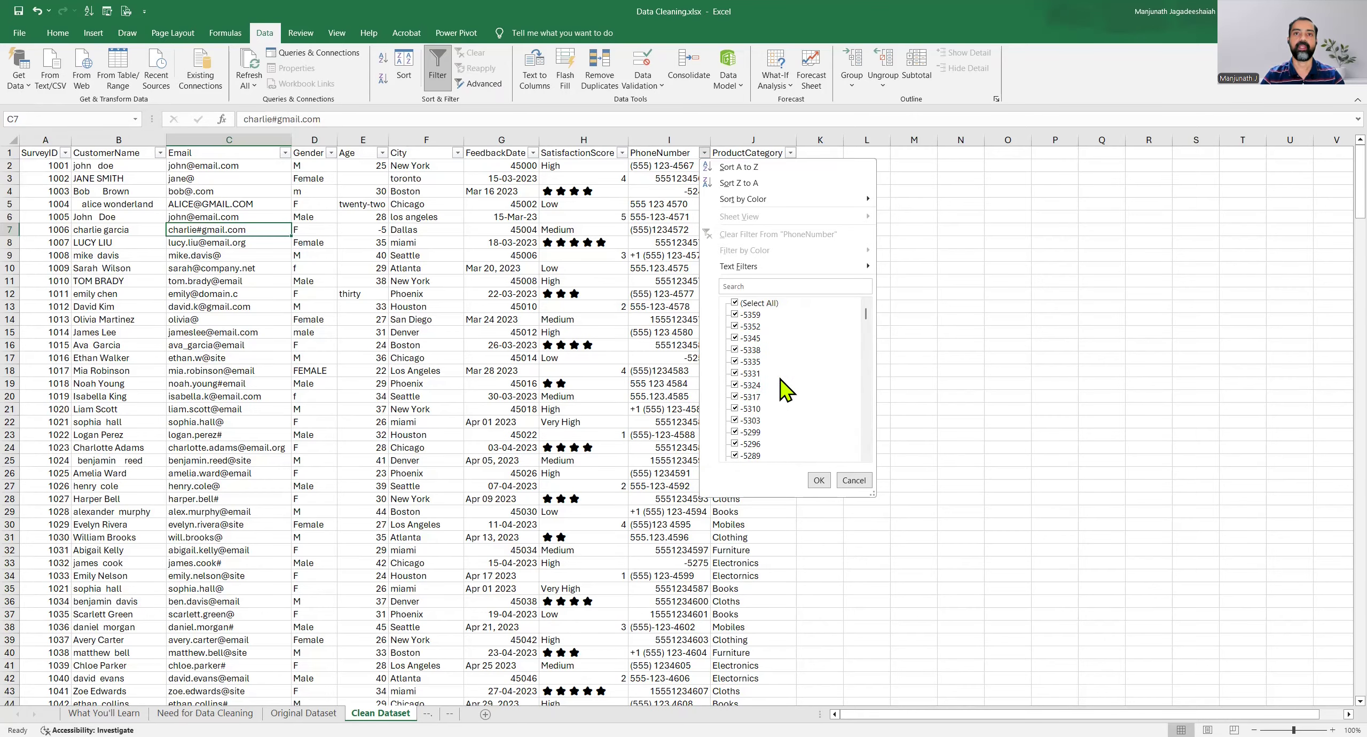
left_click(780, 379)
left_click(790, 153)
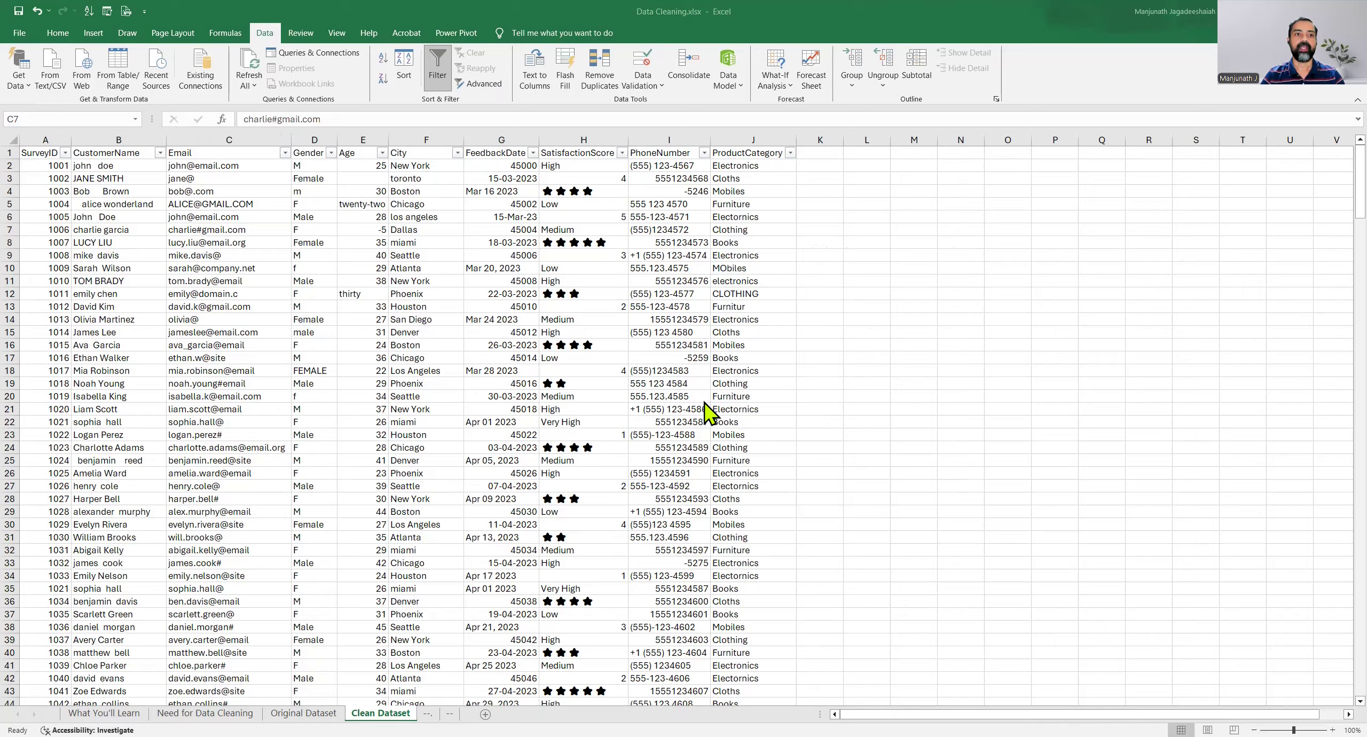
Filter the Gender column to show only the records containing "email".
left_click(331, 153)
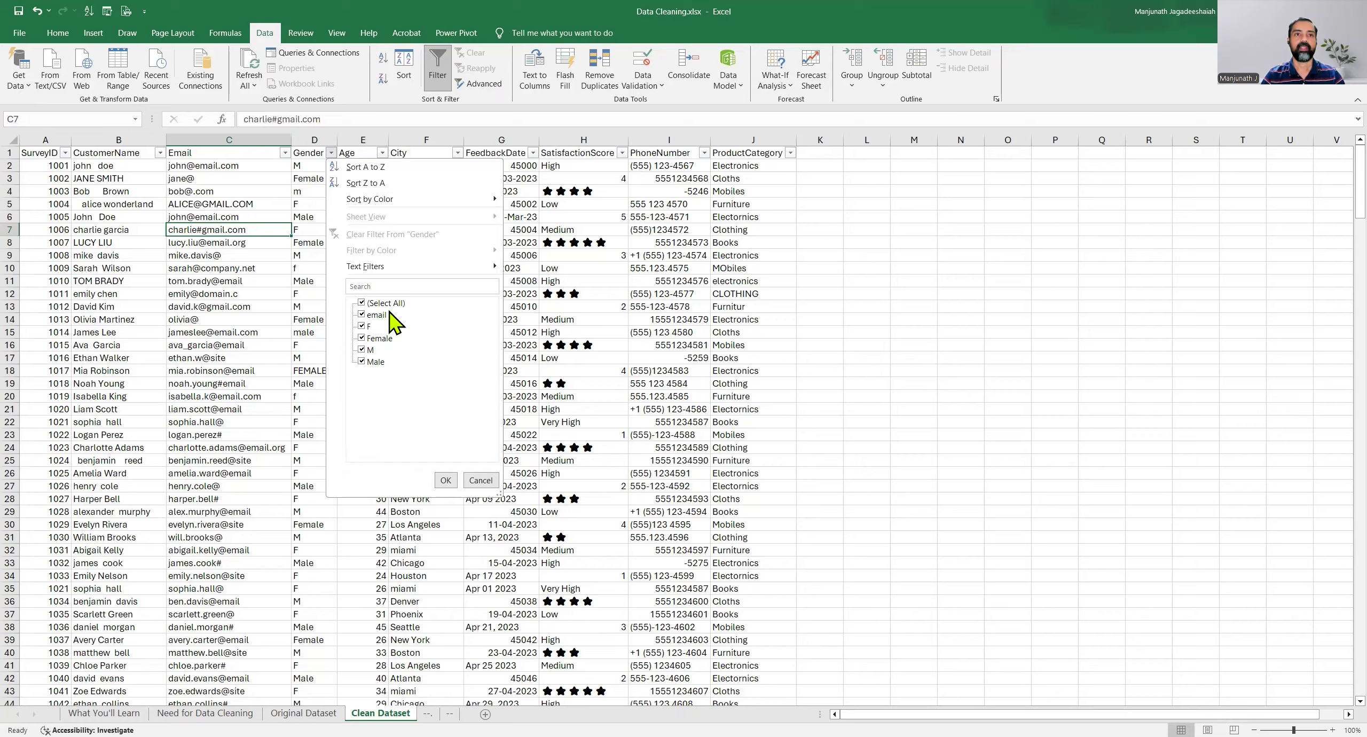
left_click(396, 303)
left_click(383, 315)
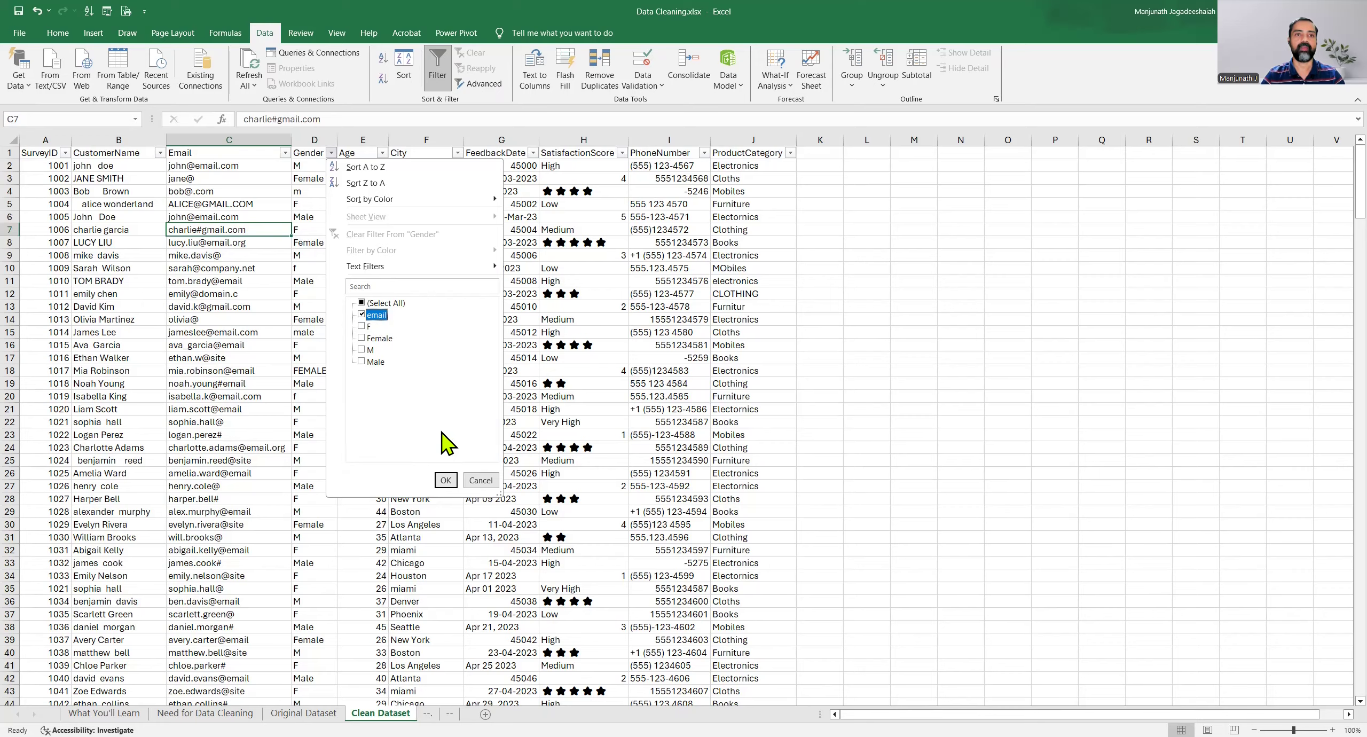
left_click(449, 481)
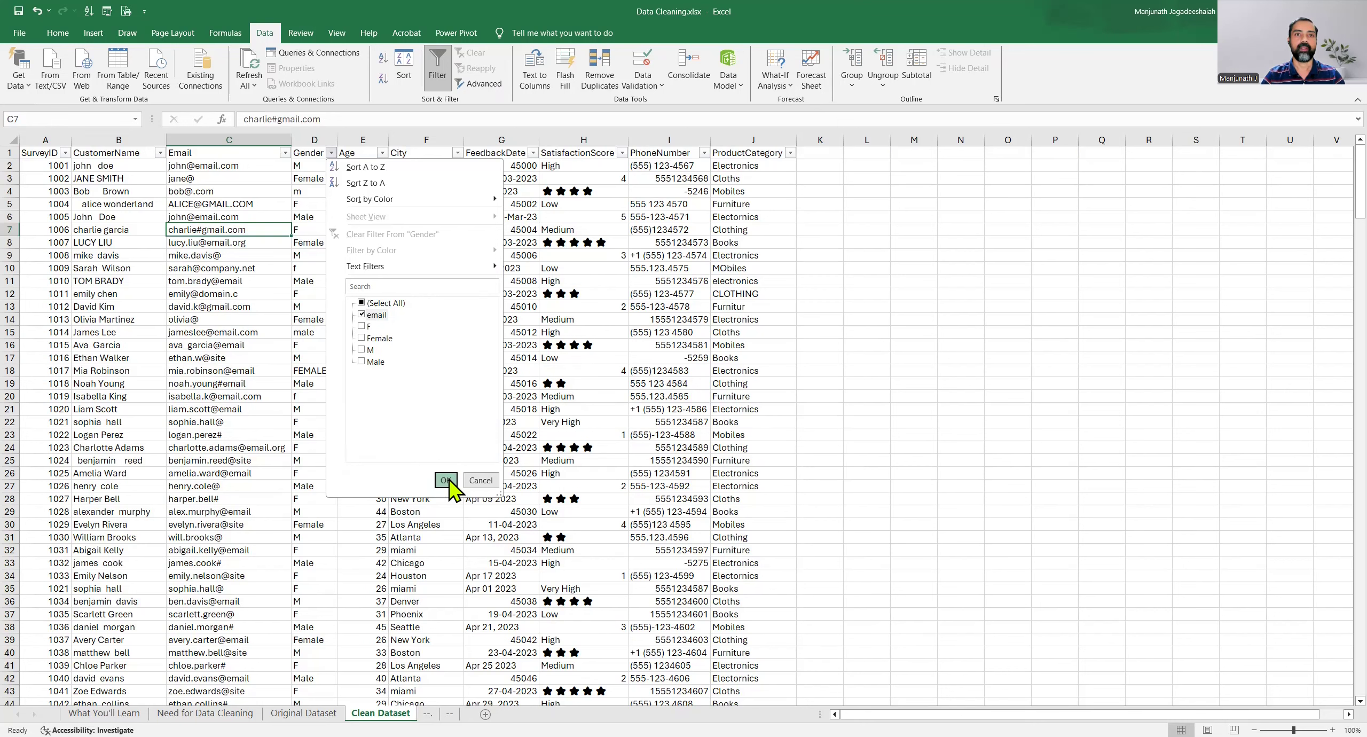
Inspect the Age, City and FeedbackDate entries of the filtered record in row 224 for values sitting in the wrong column.
left_click(363, 204)
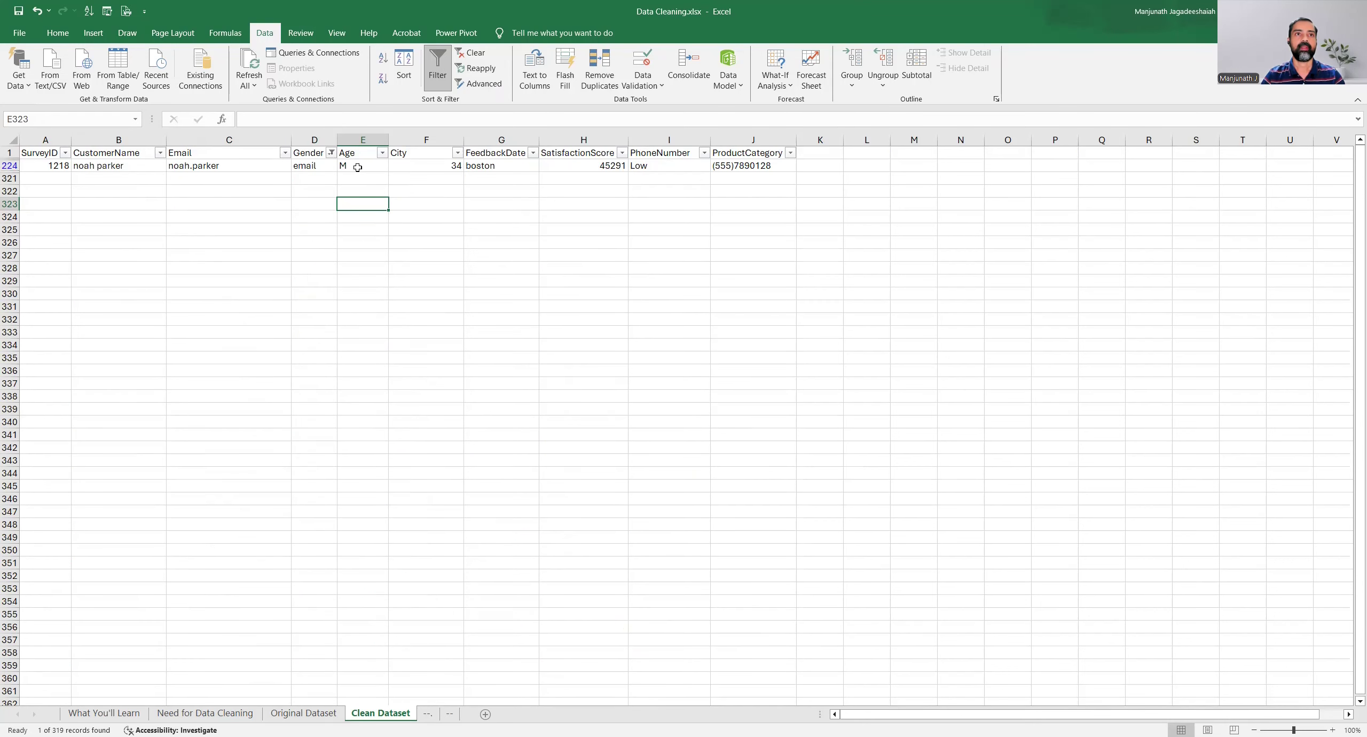
key("Up")
key("Up")
key("Up")
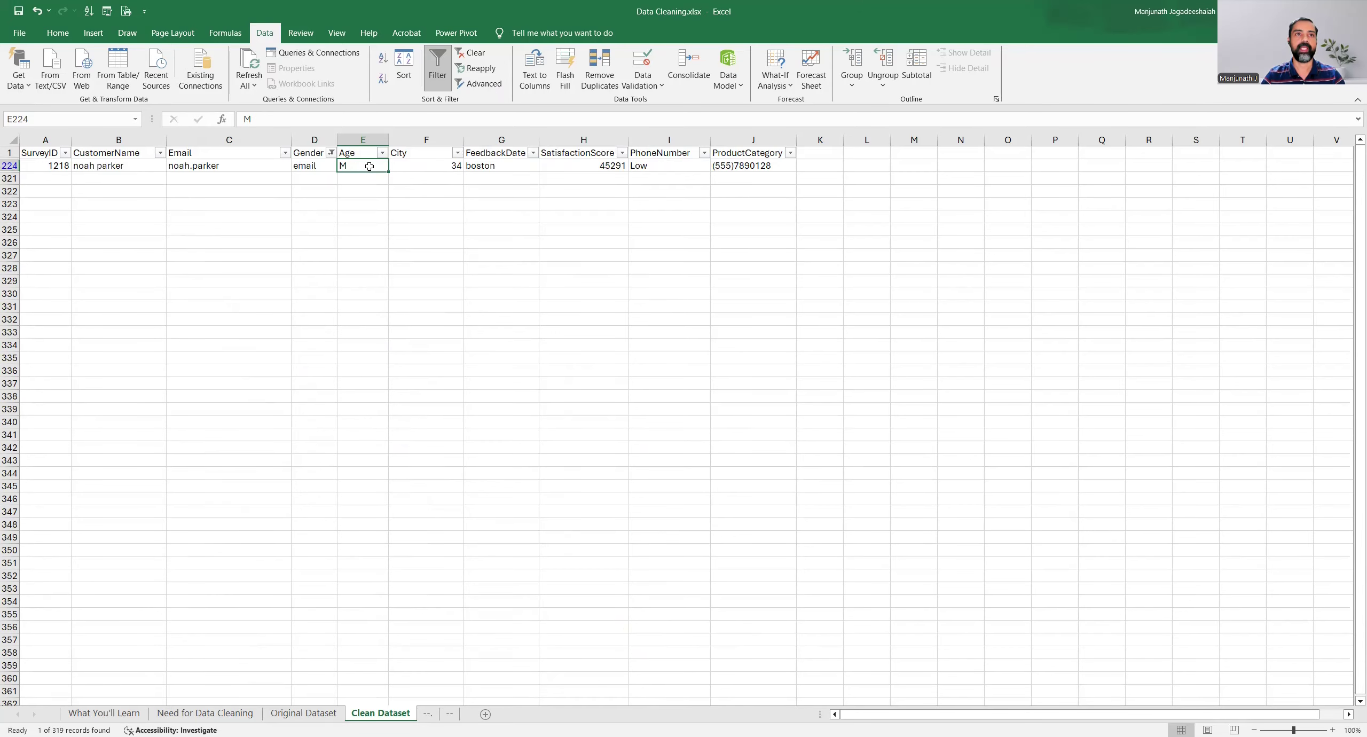
left_click(361, 152)
left_click(423, 167)
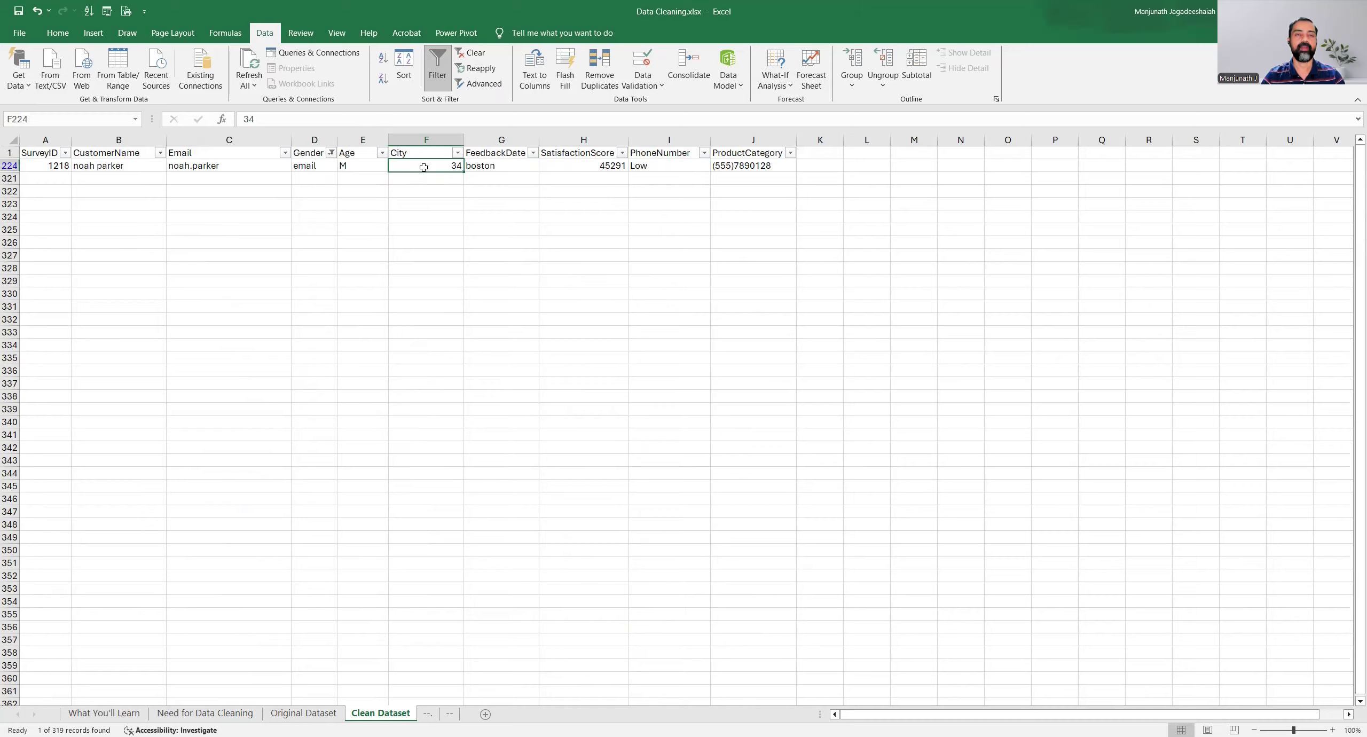
left_click(483, 168)
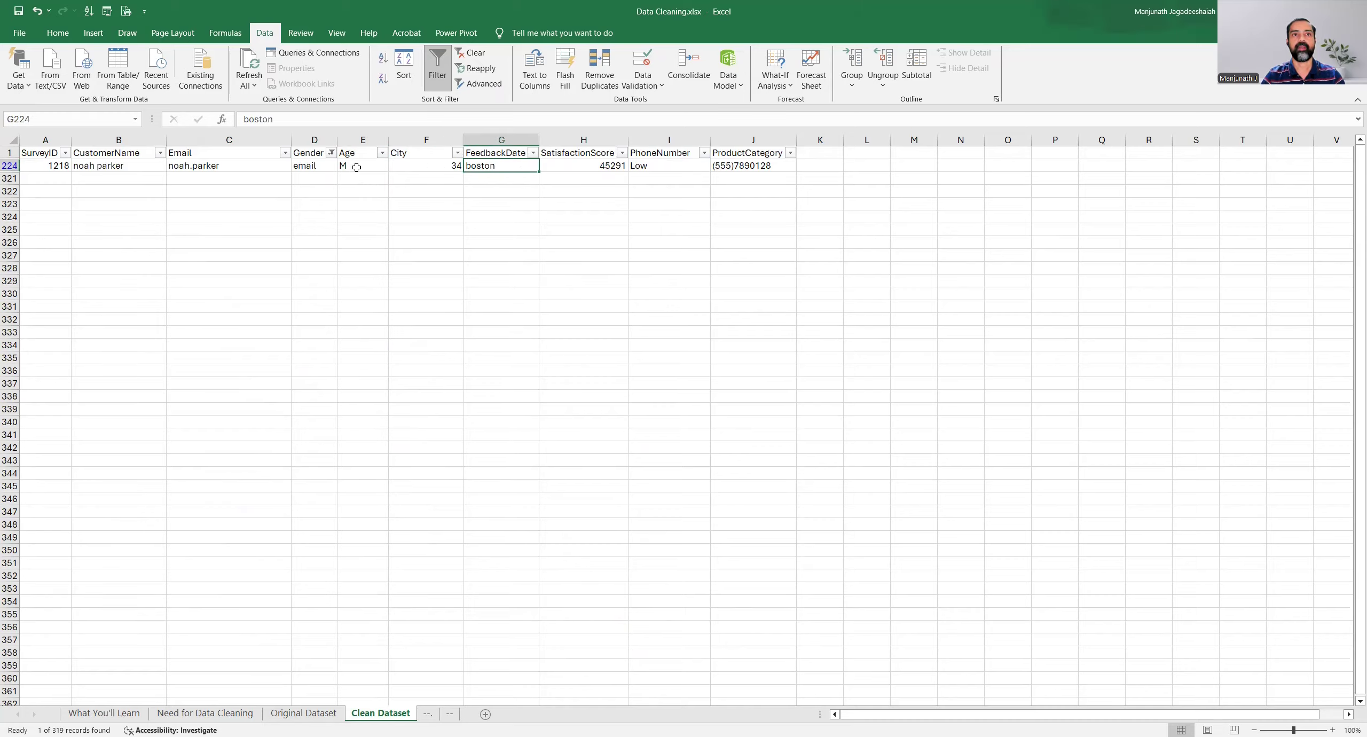
Copy row 224's values from Age through ProductCategory and paste them one column to the left, starting in the Gender cell D224.
left_click_drag(356, 167, 727, 171)
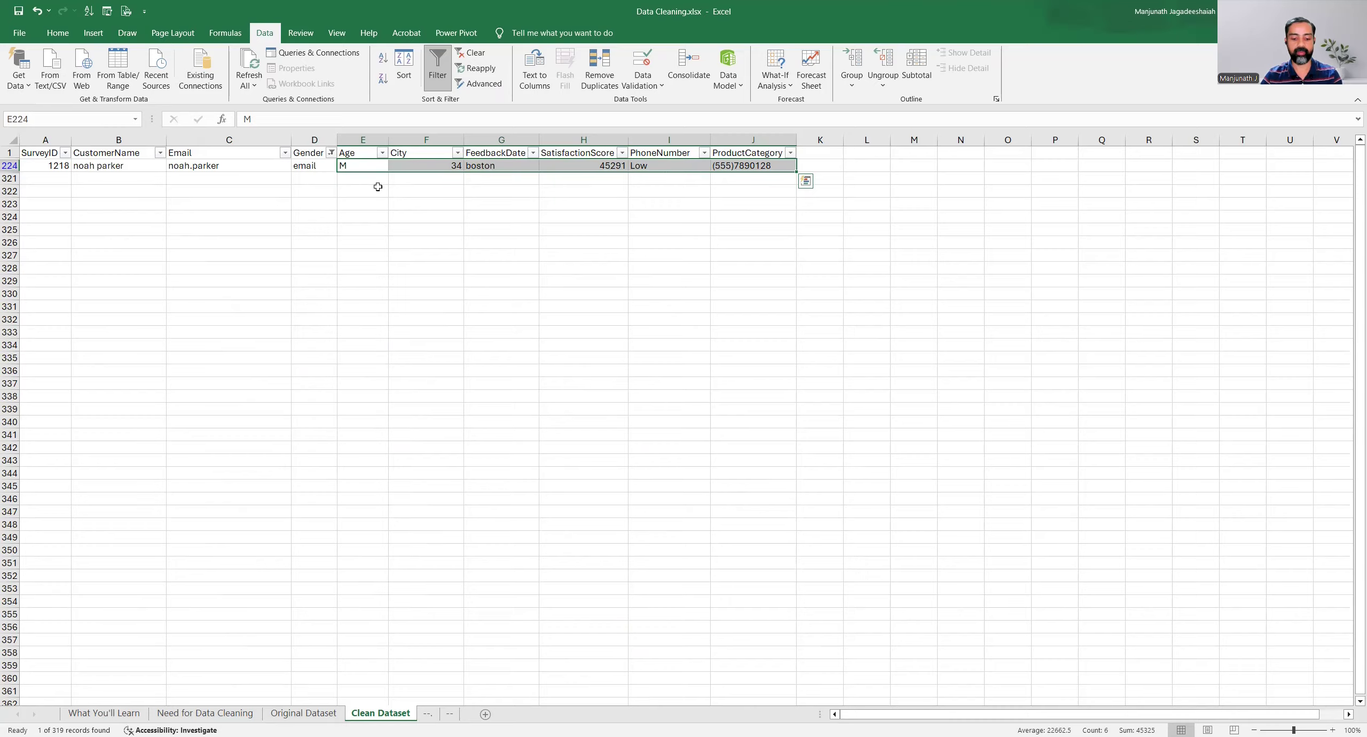
key("ctrl+q")
left_click_drag(367, 166, 757, 169)
key("ctrl+x")
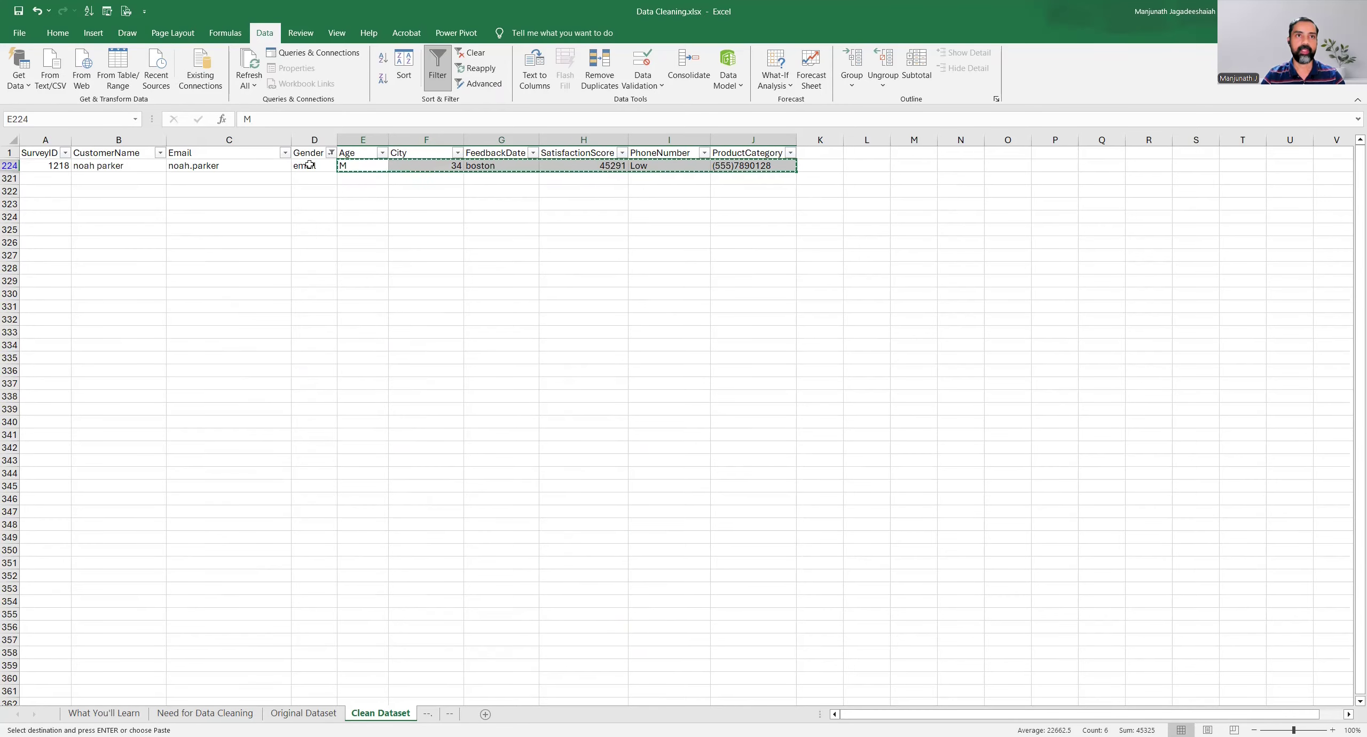
left_click(310, 166)
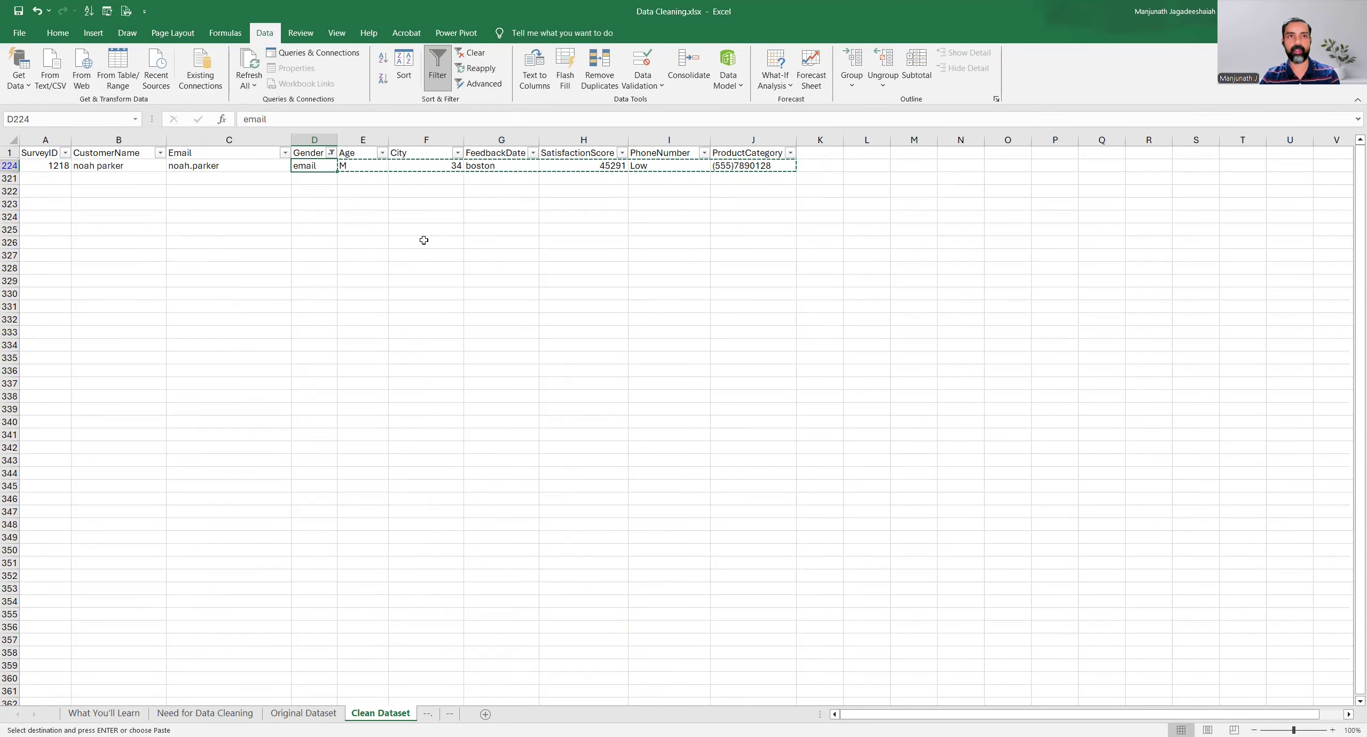
key("ctrl+v")
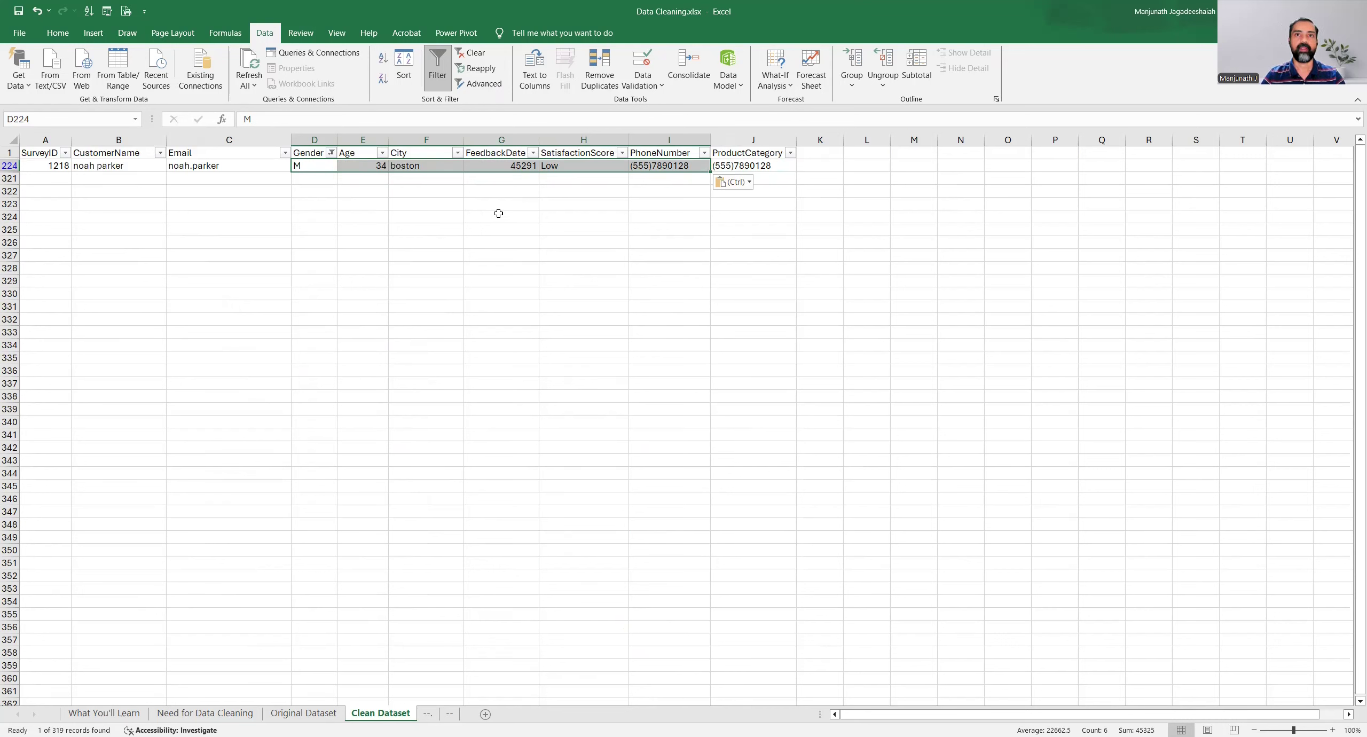
Replace the leftover phone number in row 224's ProductCategory cell with "!MISSING!".
left_click(769, 167)
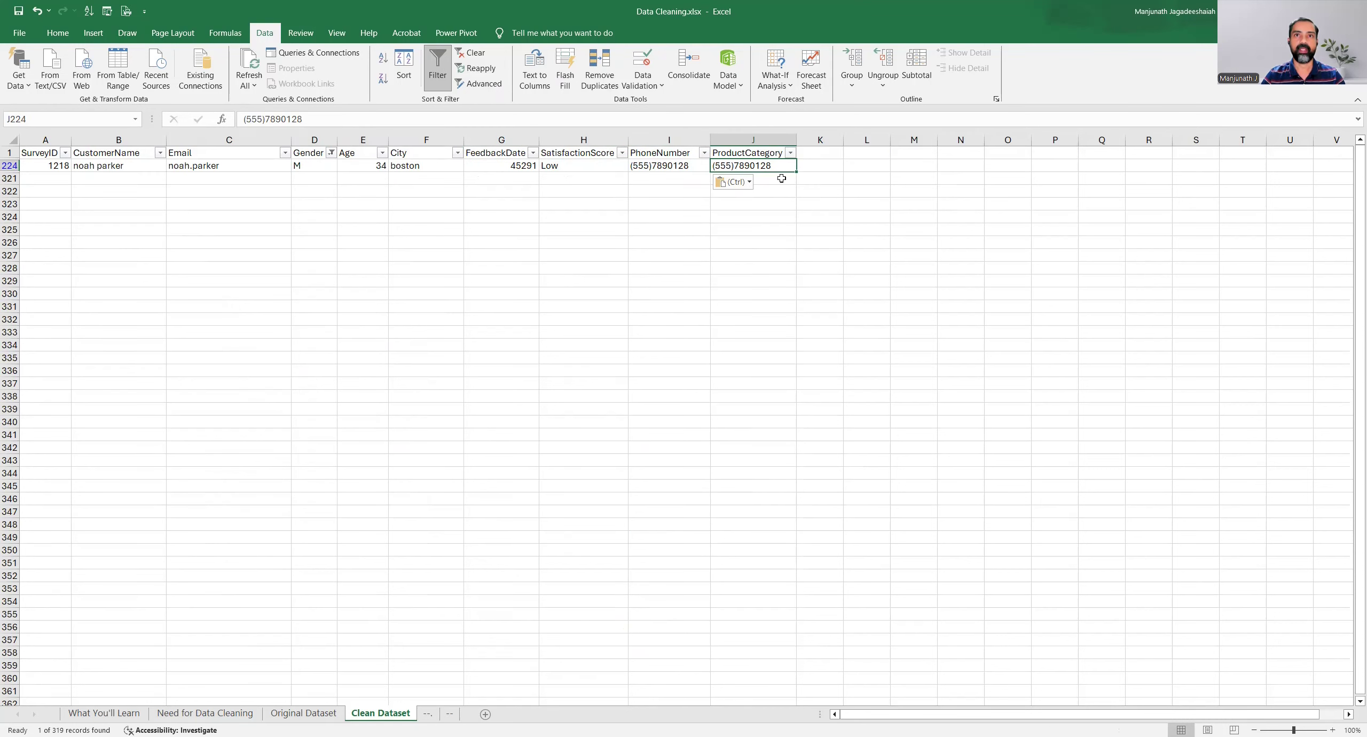
key("ctrl+z")
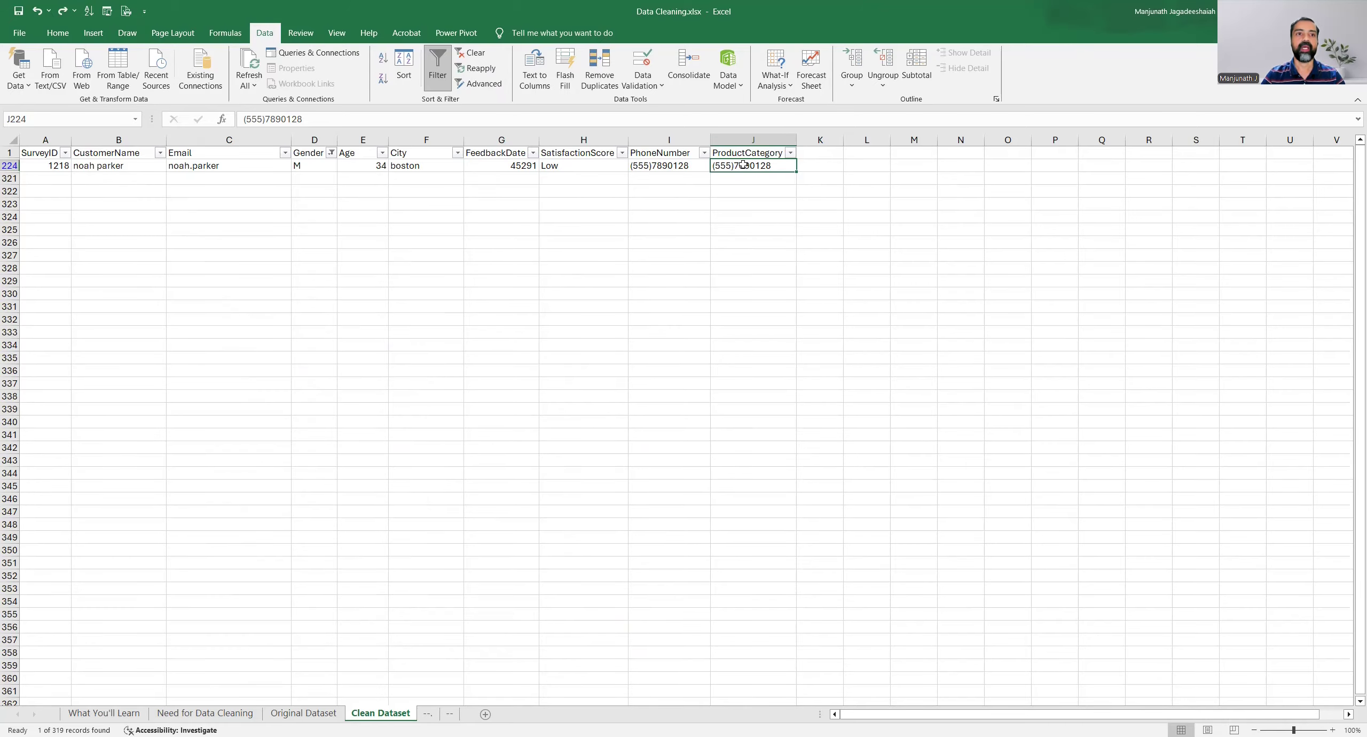
type("!")
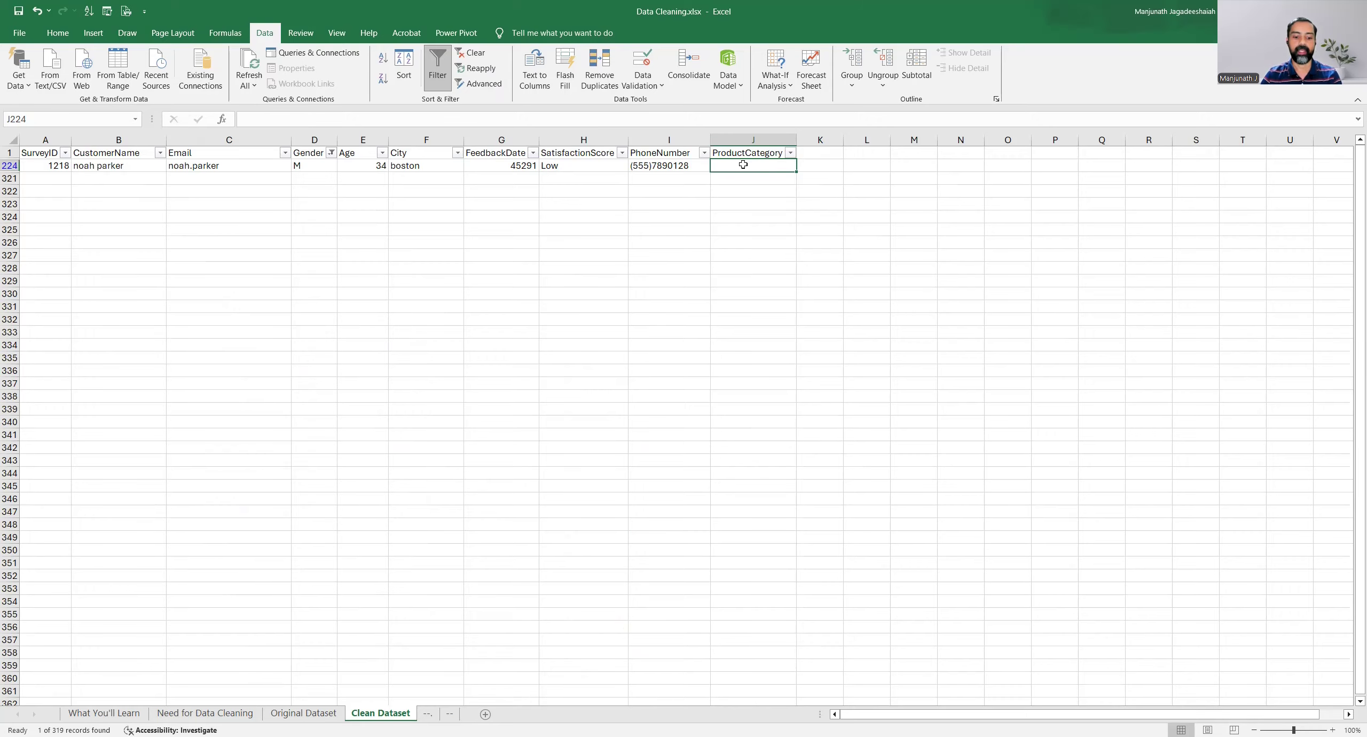
type("MISSING!")
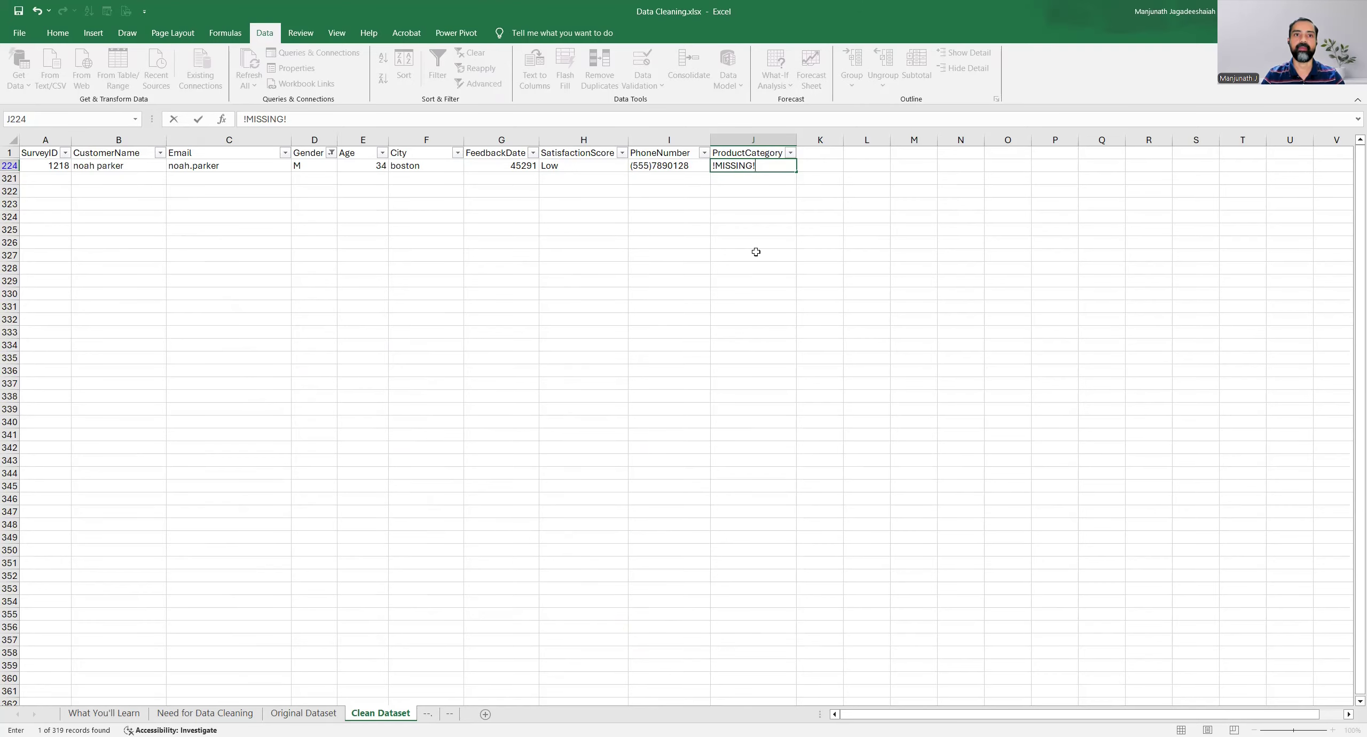
key("Return")
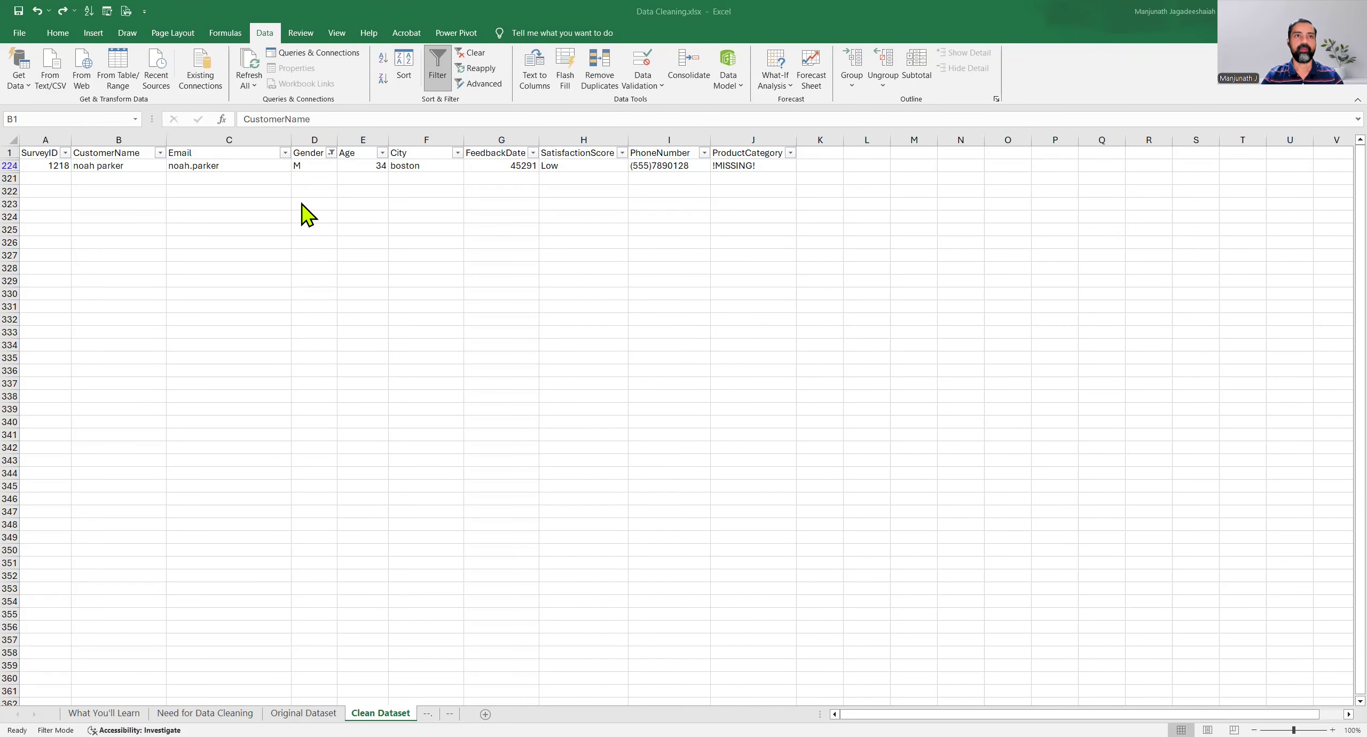
Clear the filter from the Gender column so all survey records are listed again.
left_click(331, 154)
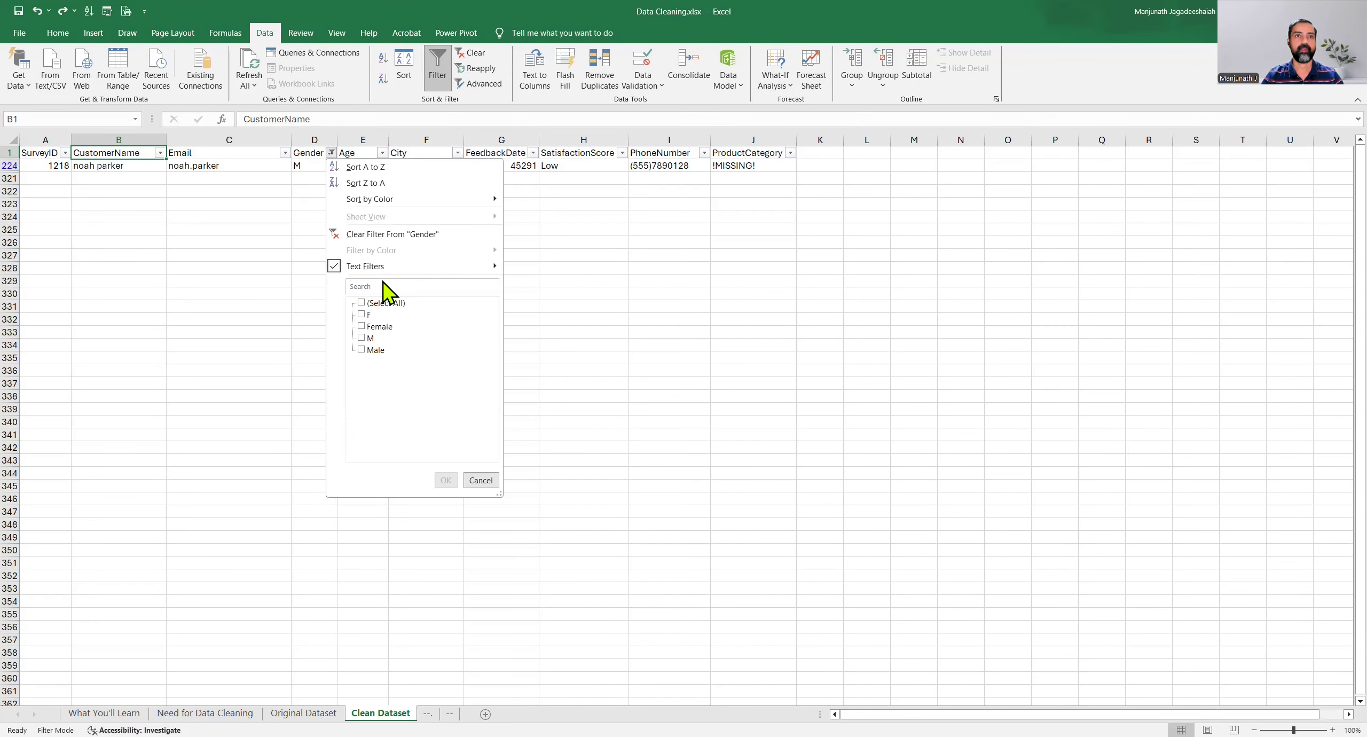
left_click(368, 240)
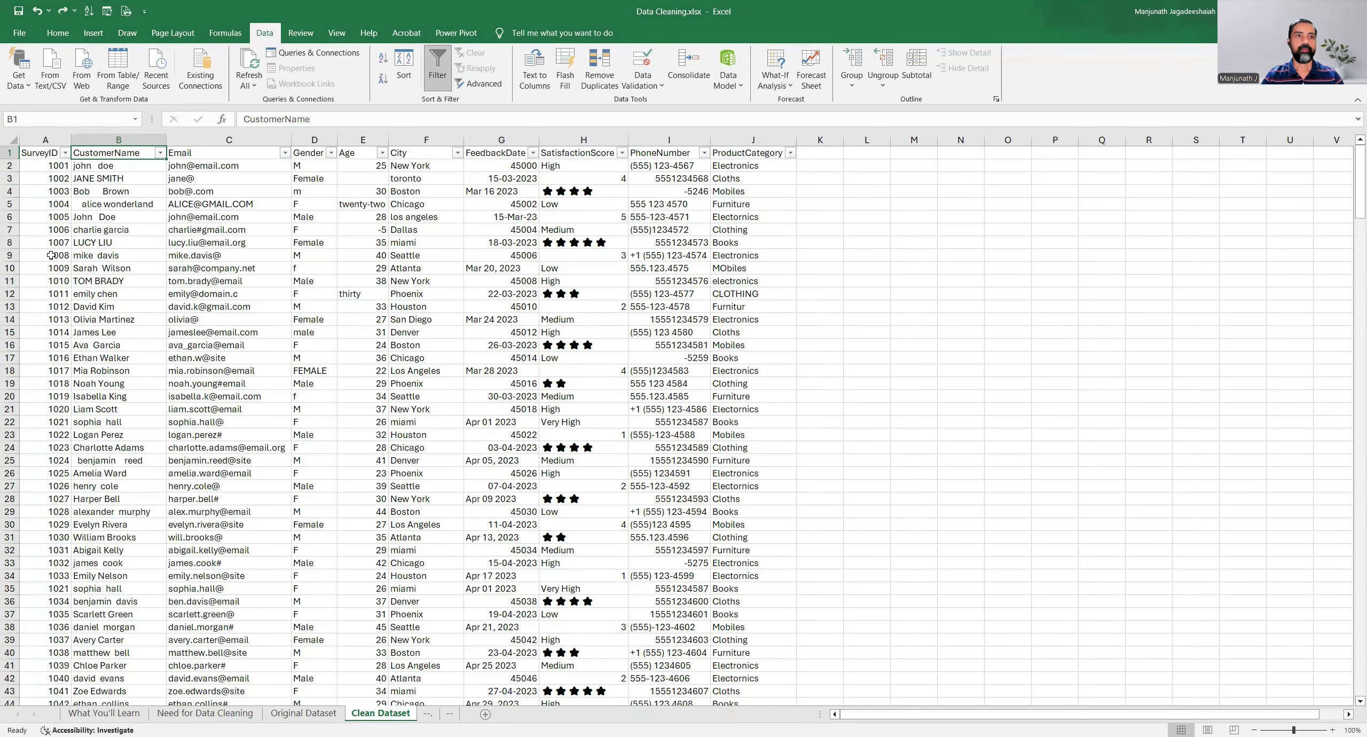
left_click(51, 256)
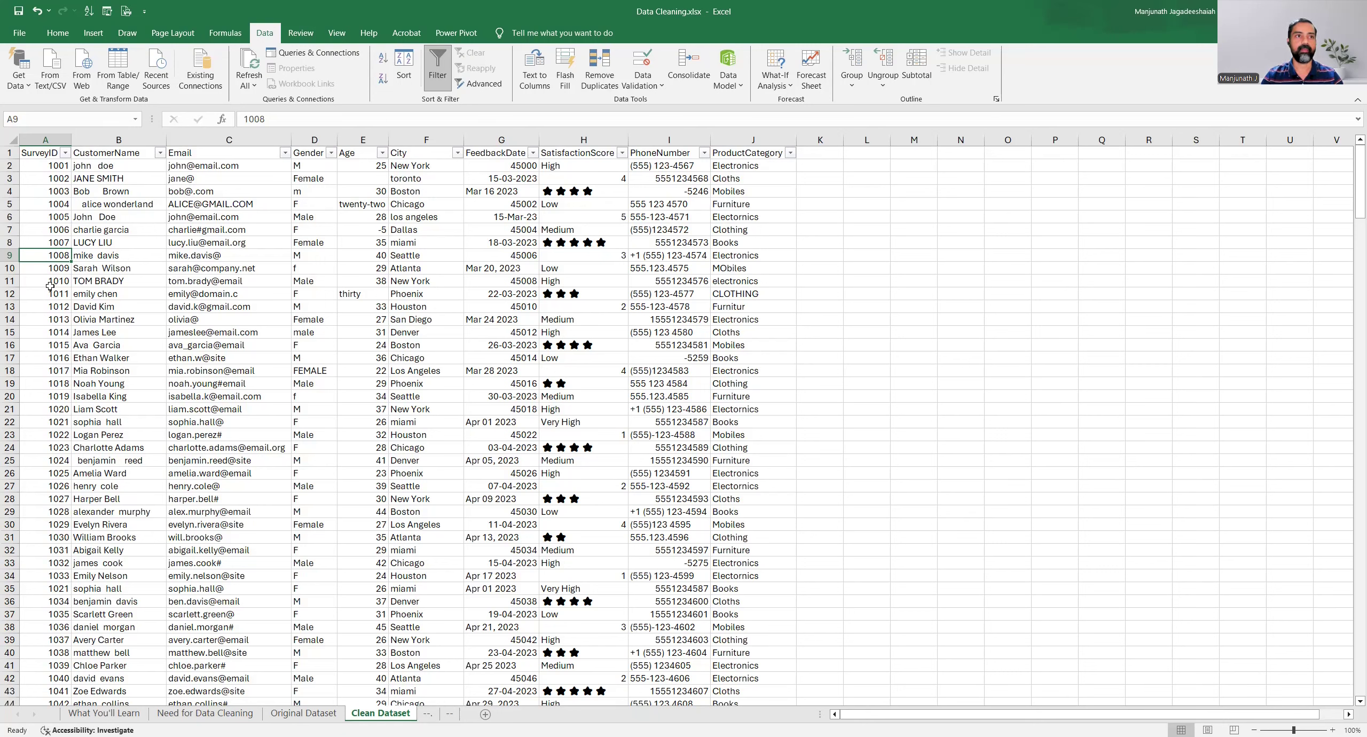
Highlight duplicate values in the SurveyID column with conditional formatting, using Light Red Fill with Dark Red Text.
left_click(46, 142)
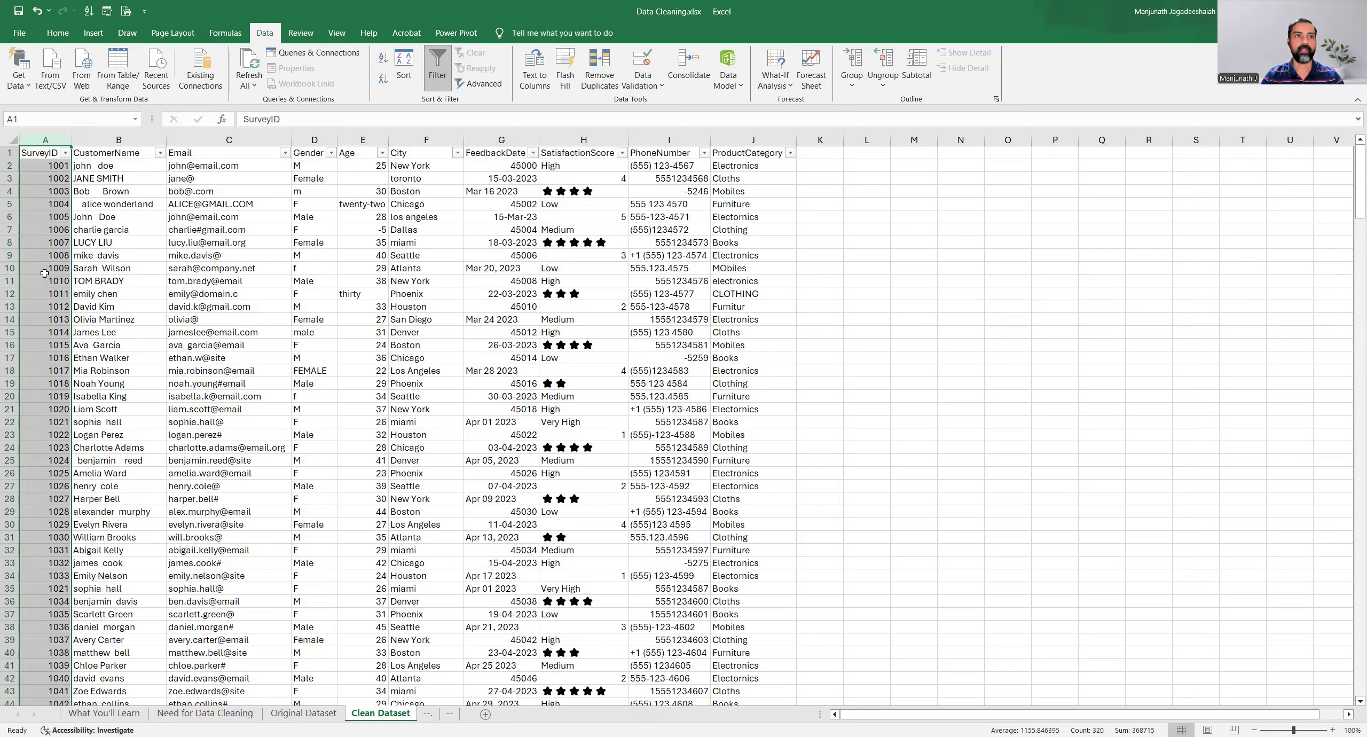
left_click(59, 230)
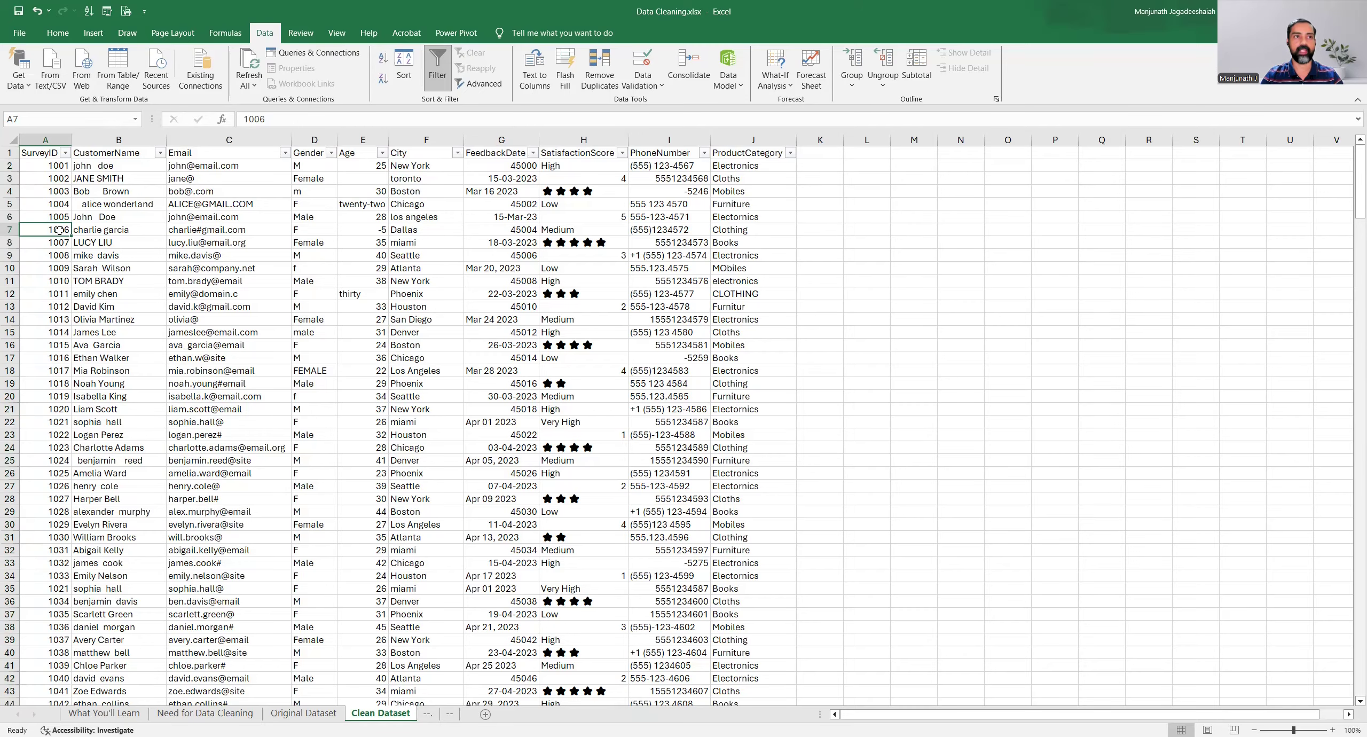
left_click(46, 139)
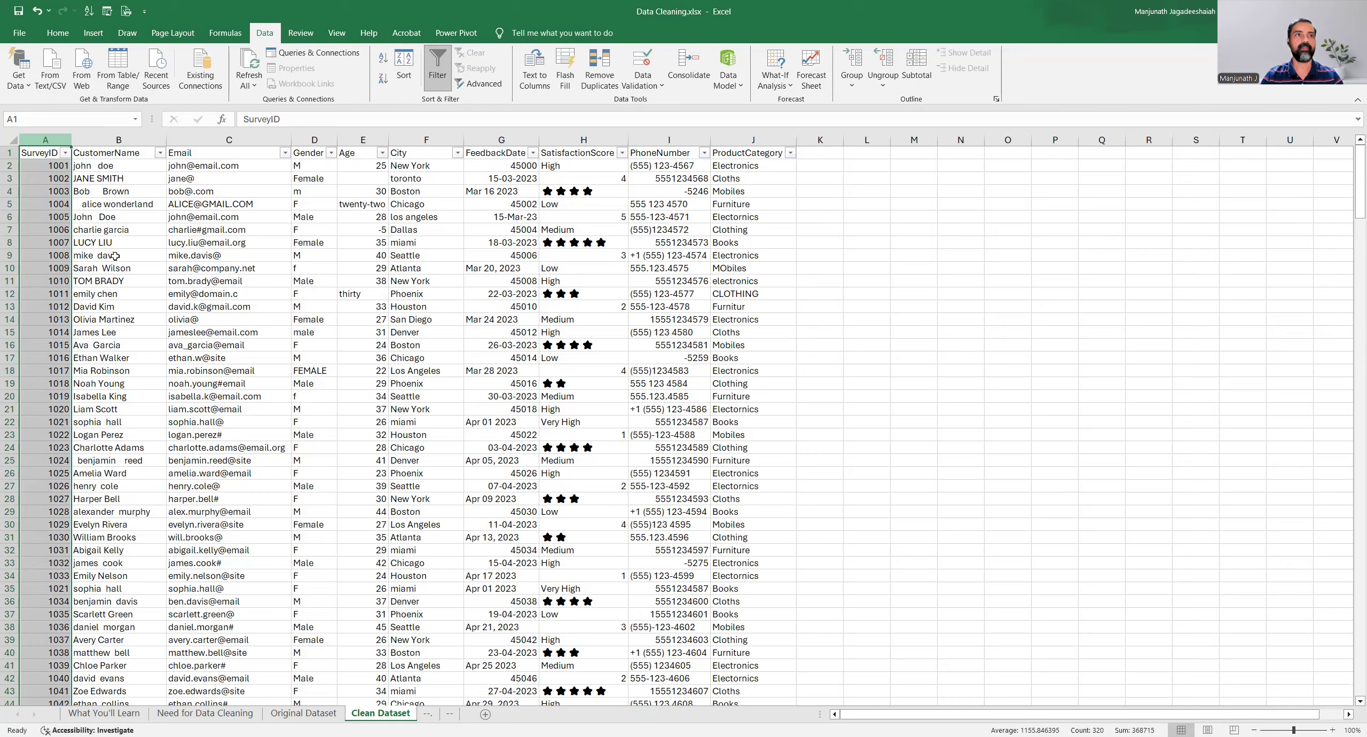
left_click(58, 34)
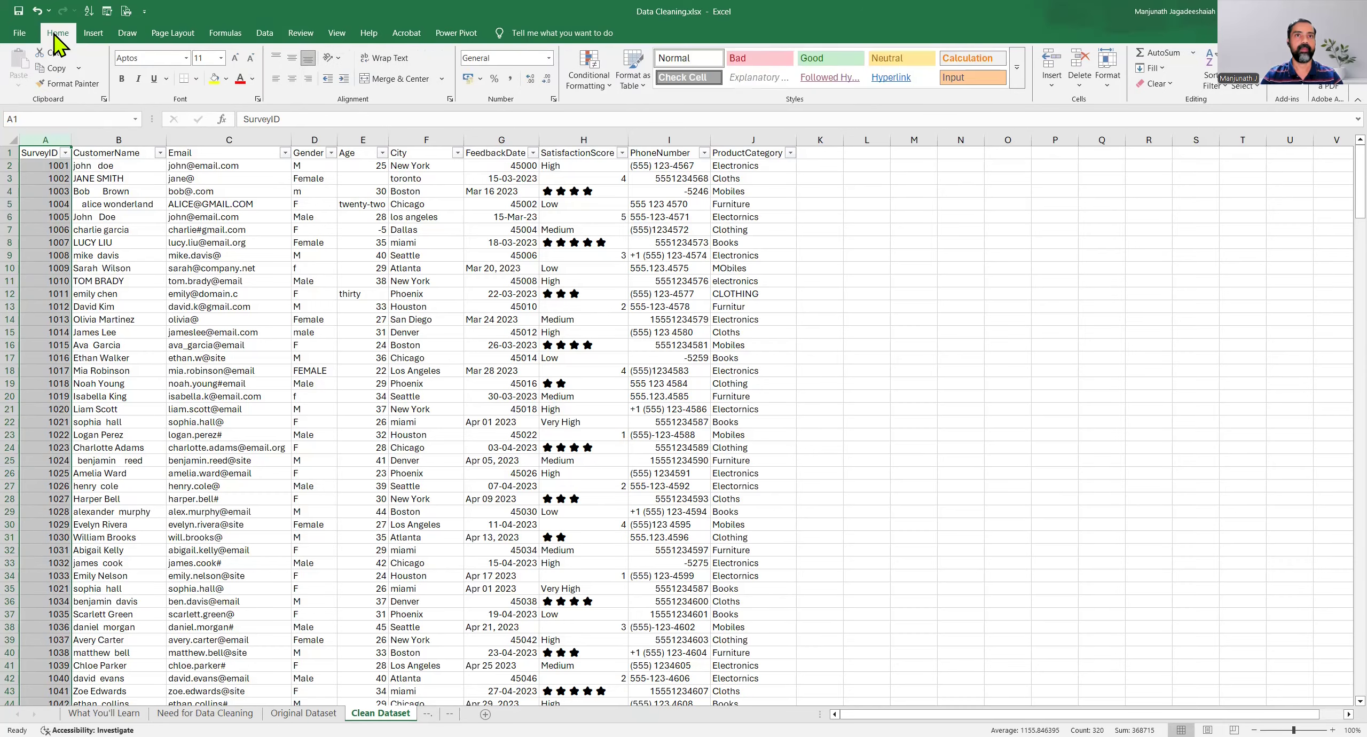
left_click(594, 75)
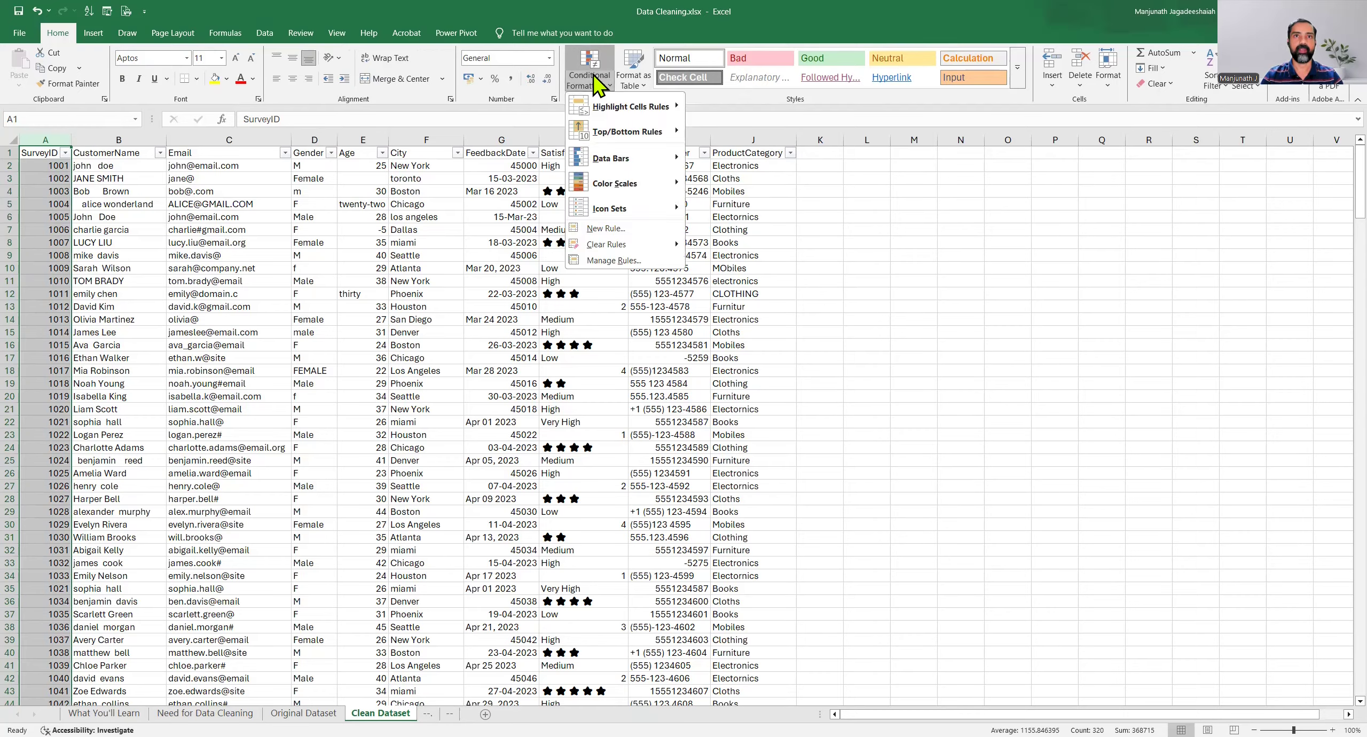
mouse_move(627, 108)
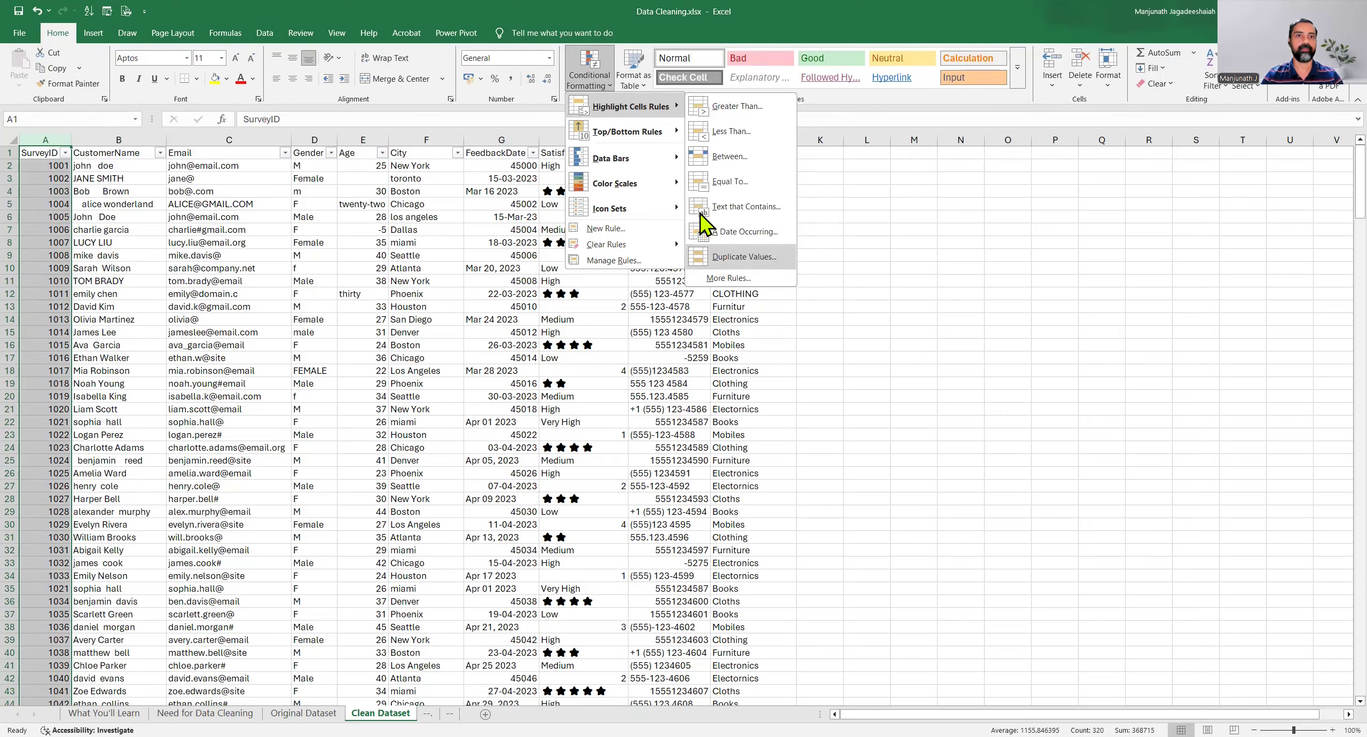
left_click(757, 262)
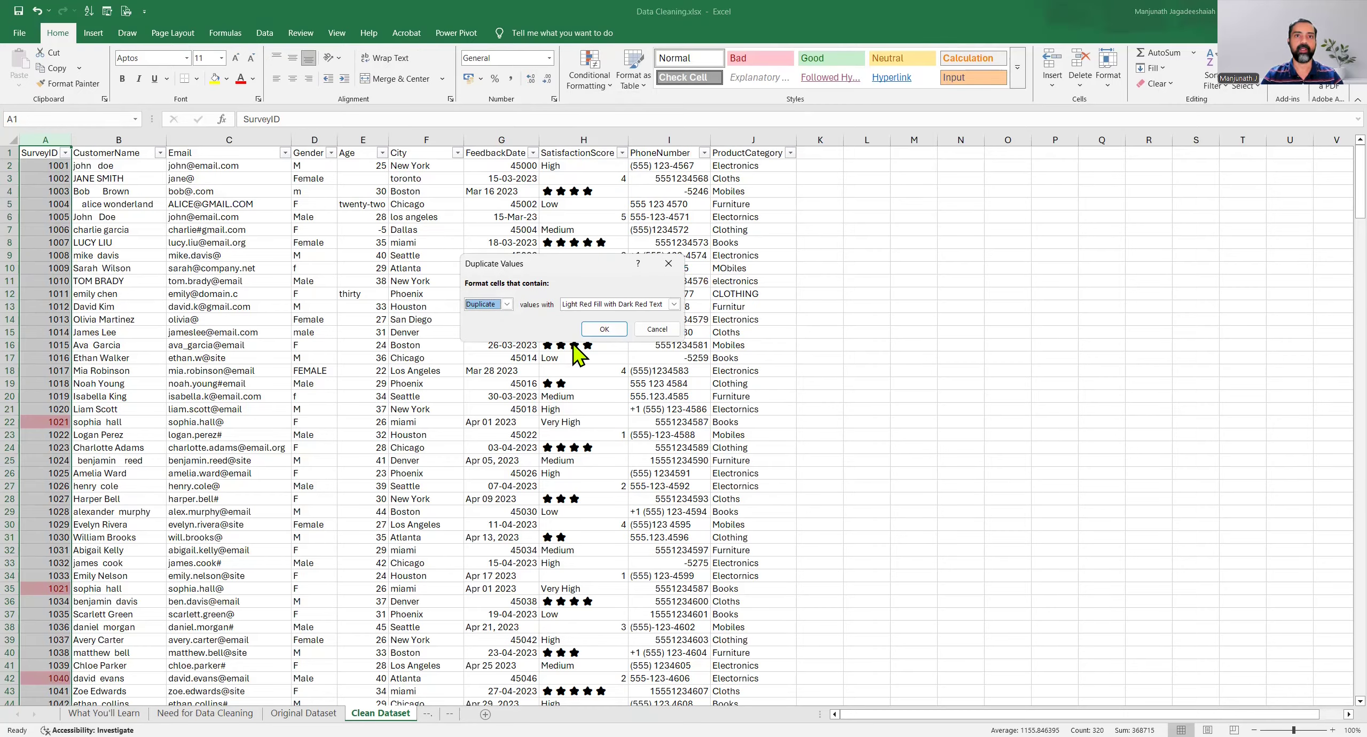
left_click(604, 329)
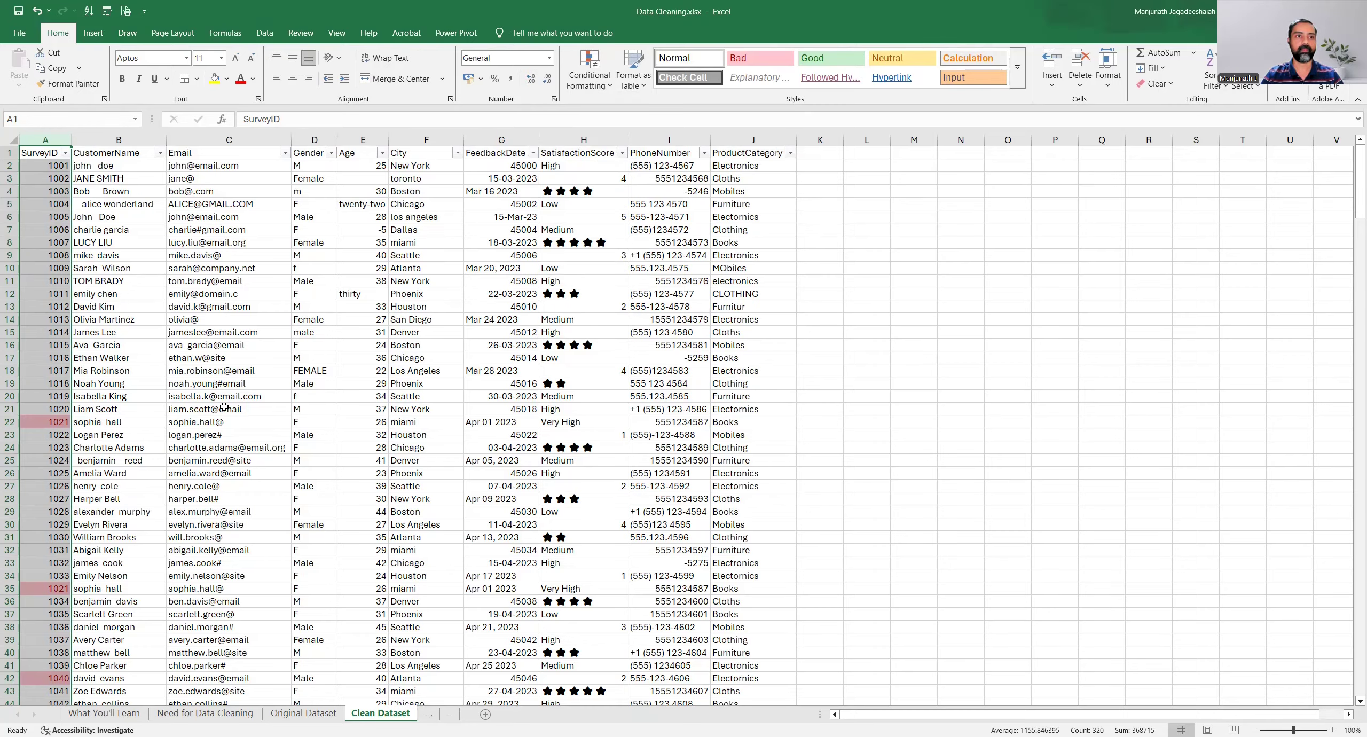
Examine the highlighted SurveyID cells A22 and A35 and their records to see how the duplicates are spread.
left_click(117, 422)
scroll(117, 421, "down", 2)
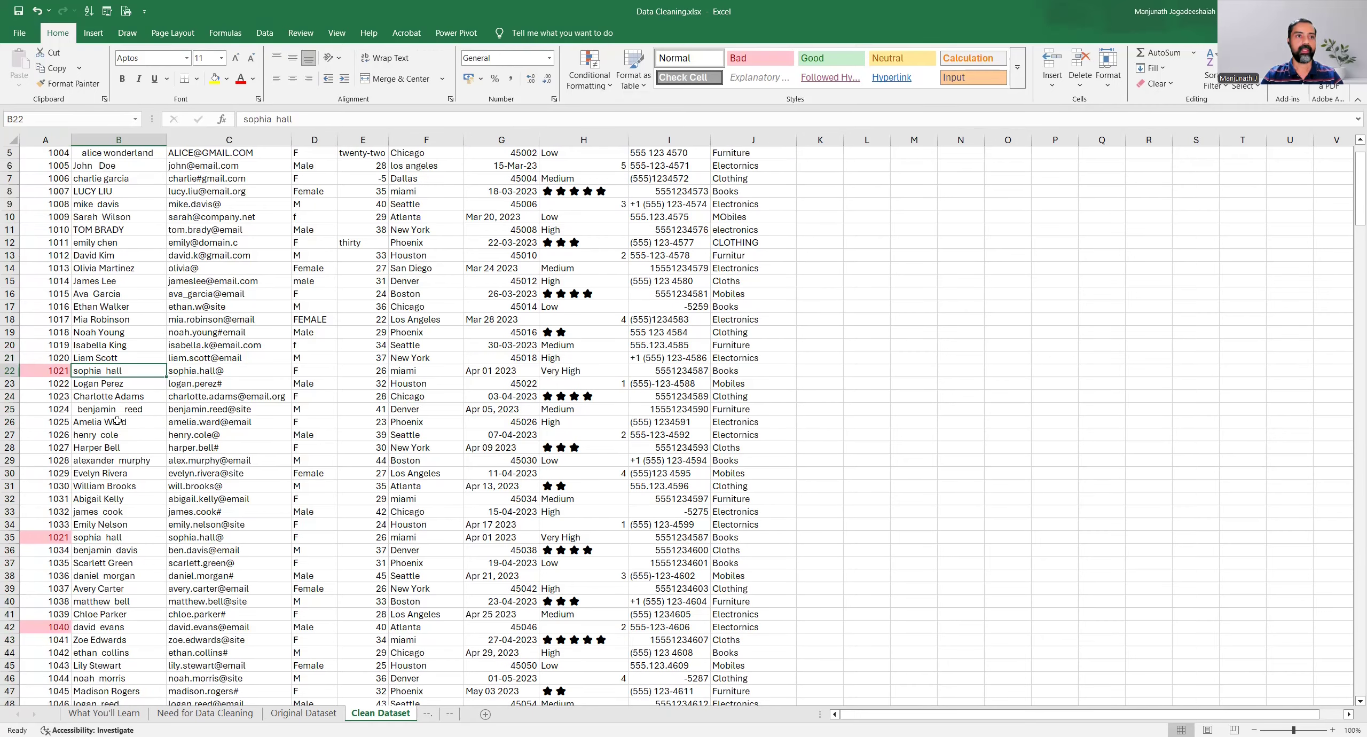
left_click(36, 370)
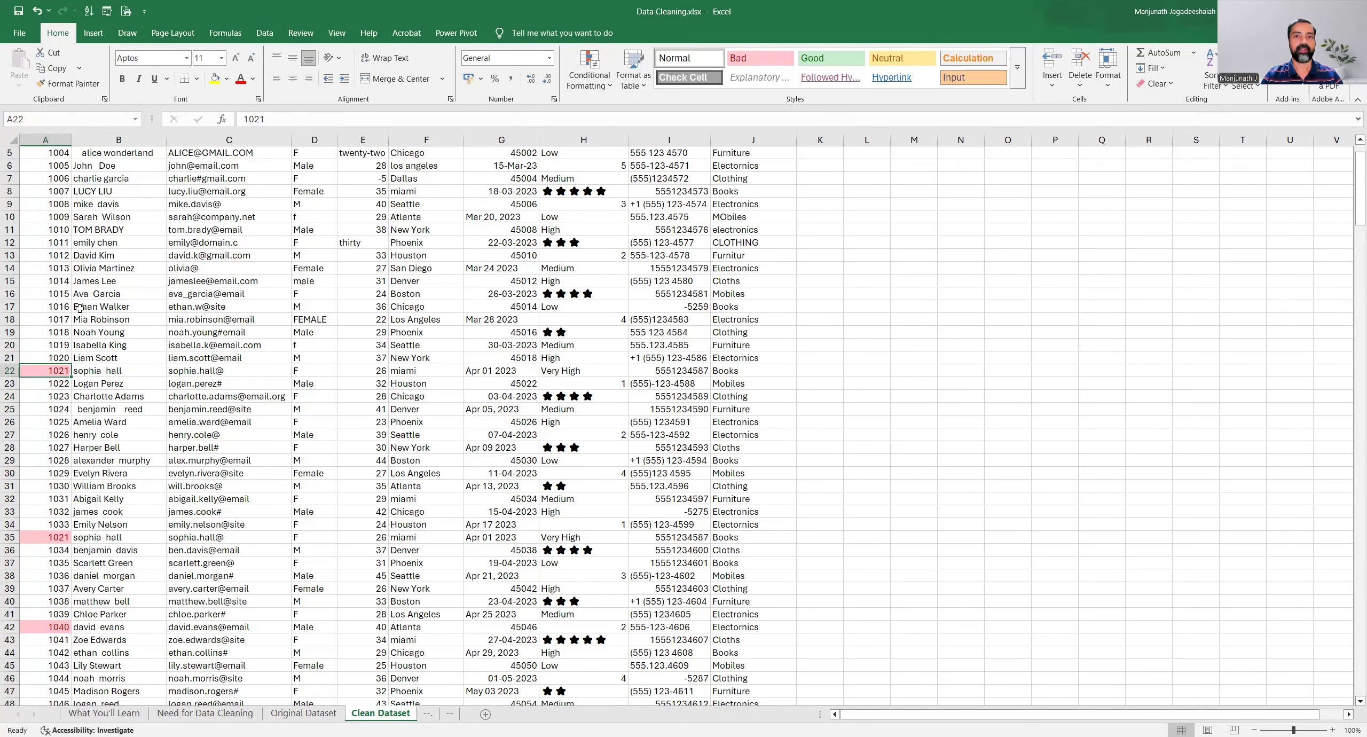
scroll(80, 309, "down", 2)
left_click(43, 488)
scroll(48, 373, "up", 3)
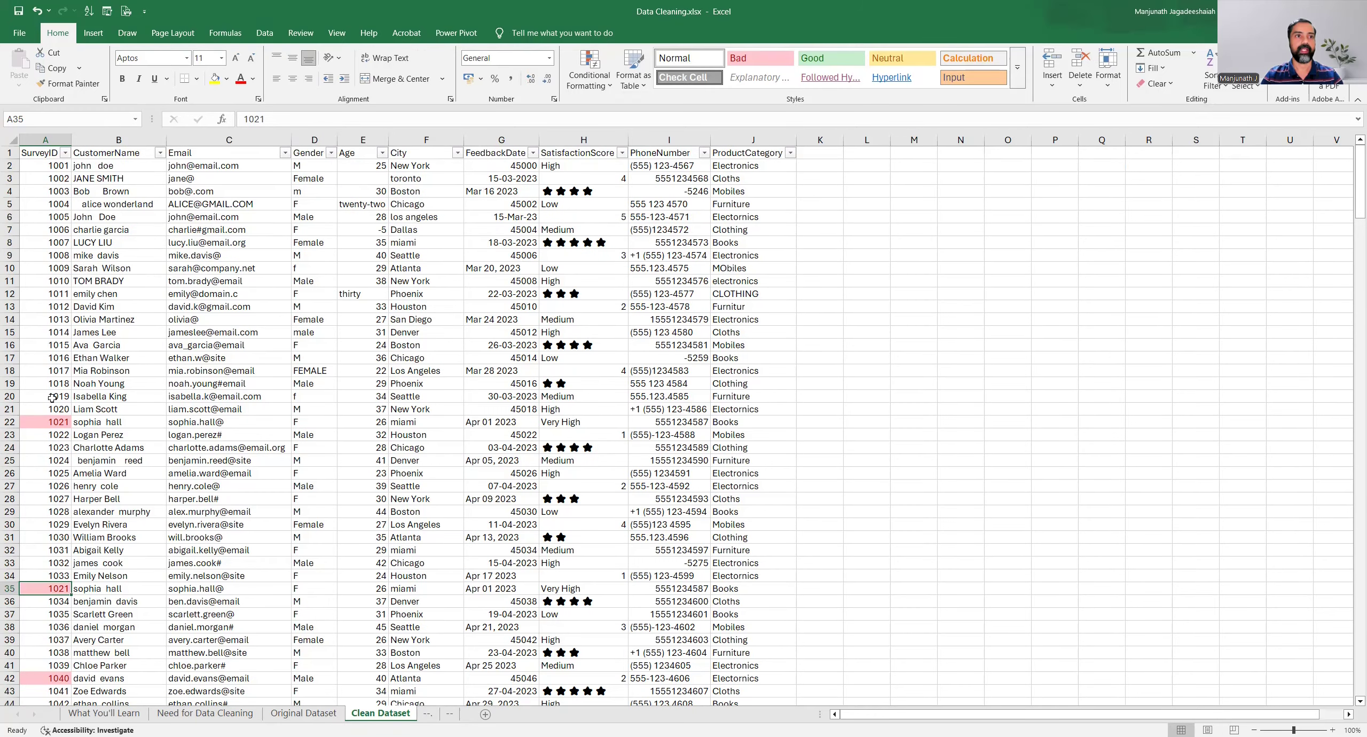
scroll(52, 399, "down", 4)
left_click(43, 268)
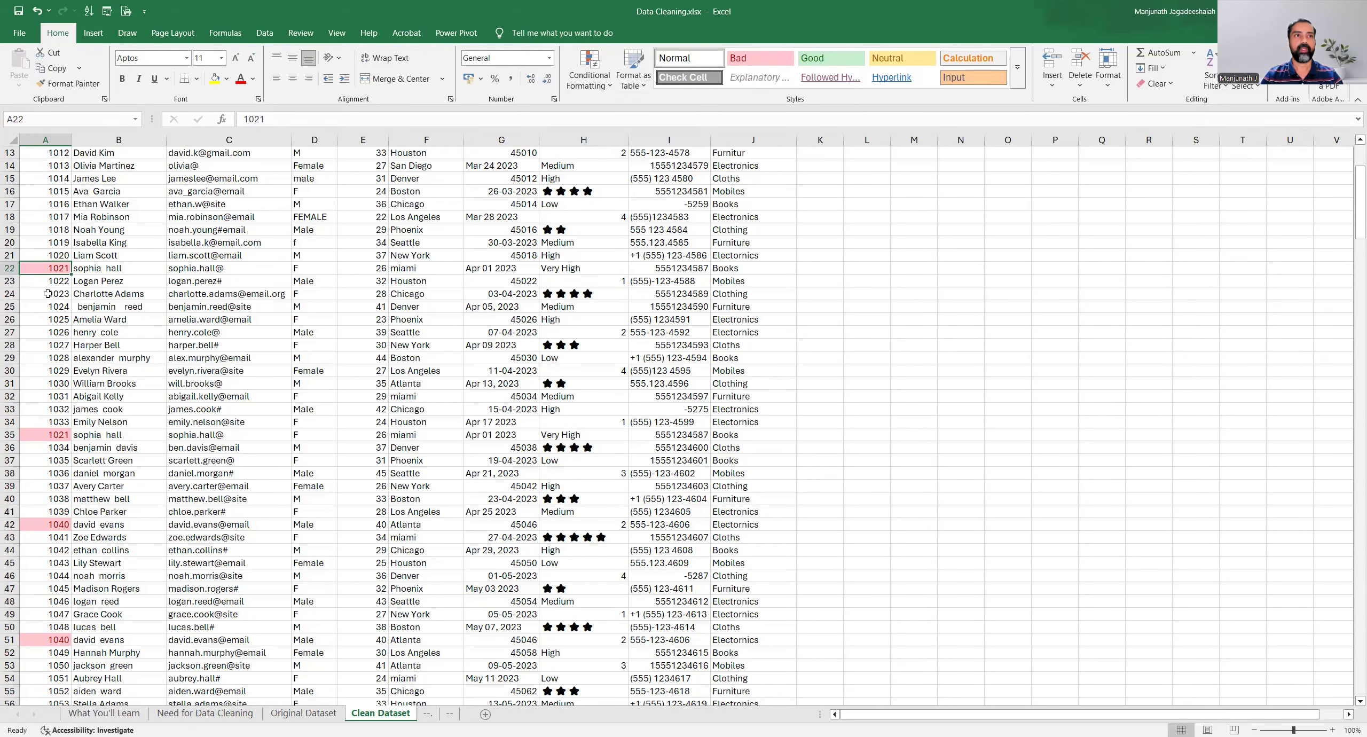
Sort the dataset by SurveyID in ascending order to bring matching IDs together.
scroll(47, 294, "up", 3)
left_click(46, 342)
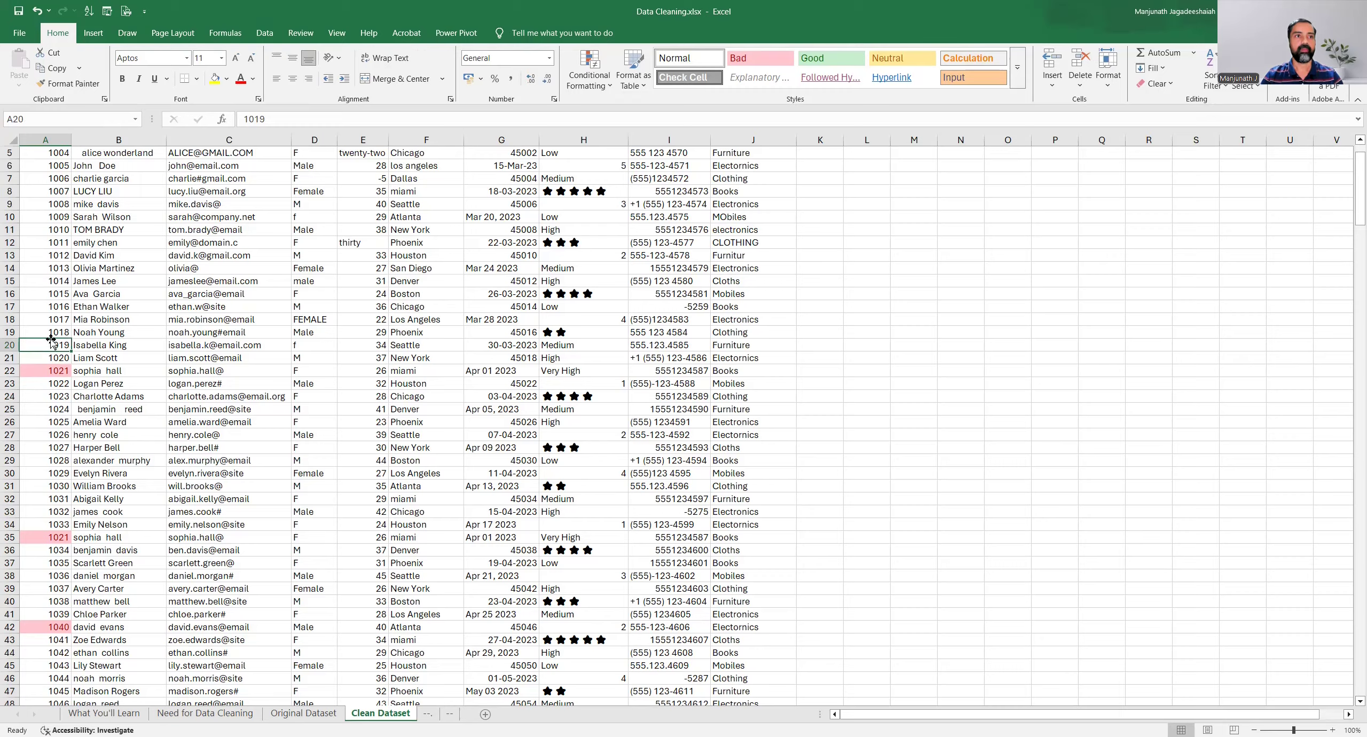
left_click(48, 332)
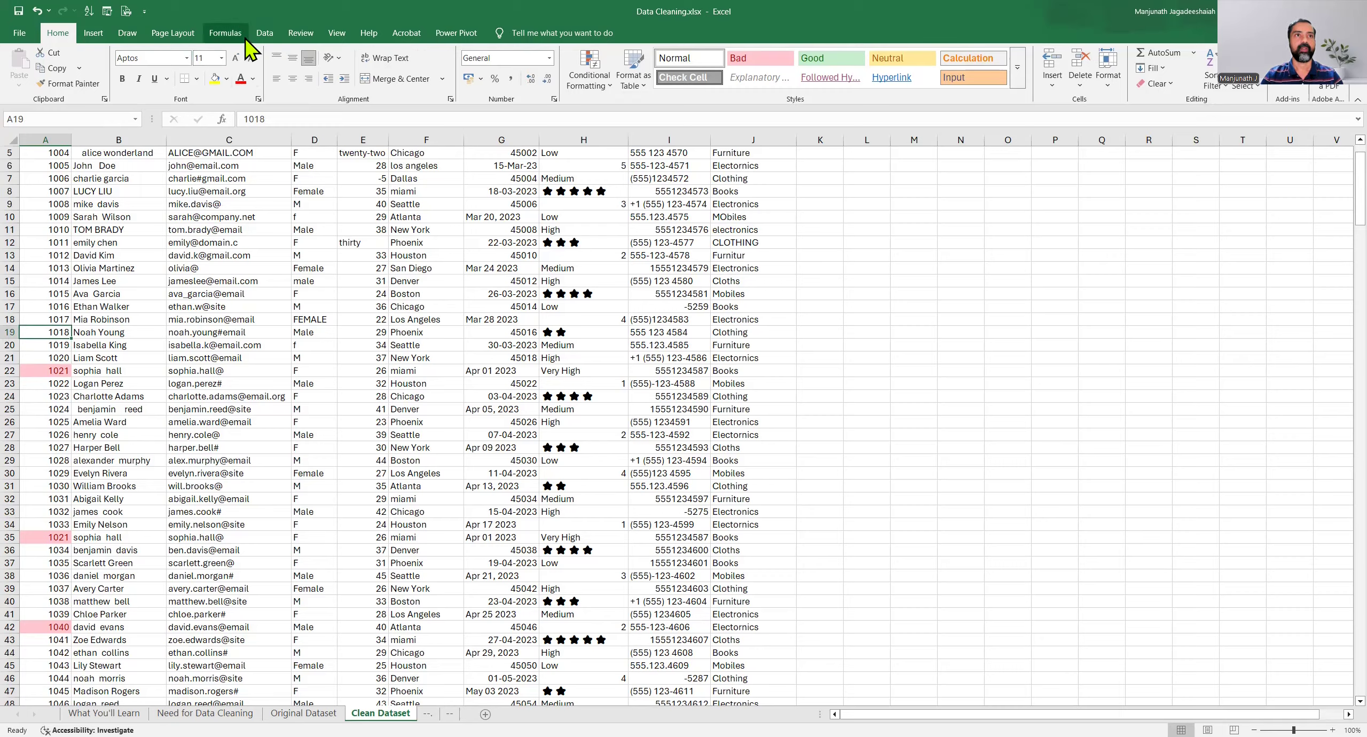
left_click(265, 33)
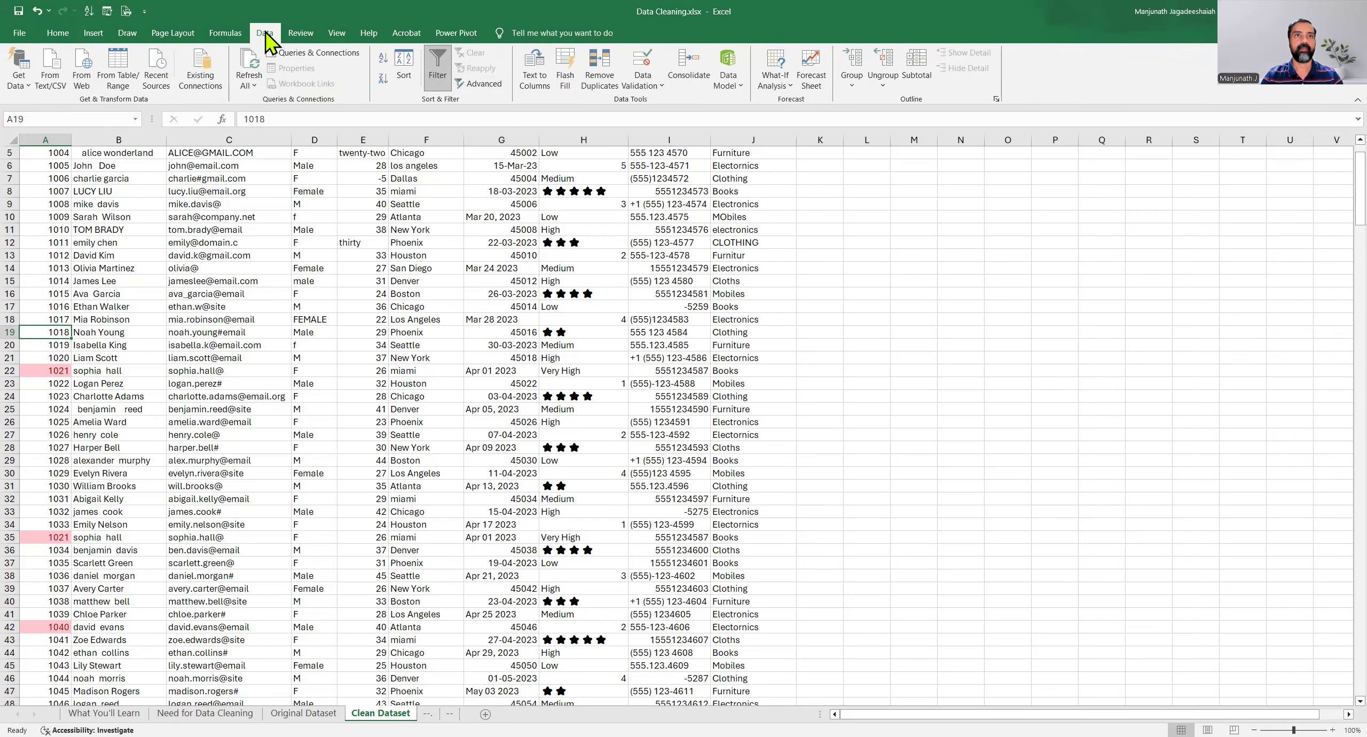
left_click(383, 59)
Compare the highlighted record pairs in rows 22–23, 63–64, 69–70 and 79–80 across all columns.
scroll(149, 370, "down", 2)
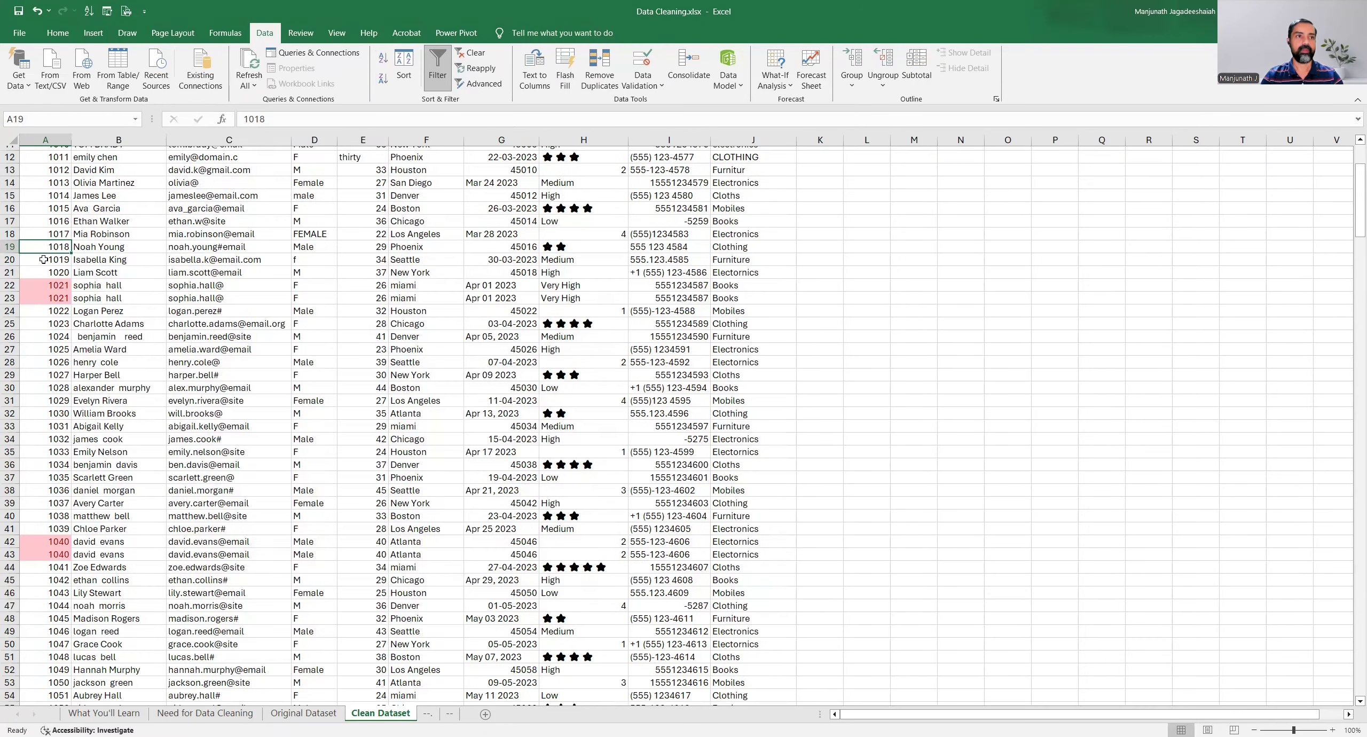
scroll(43, 267, "down", 1)
left_click_drag(43, 267, 733, 287)
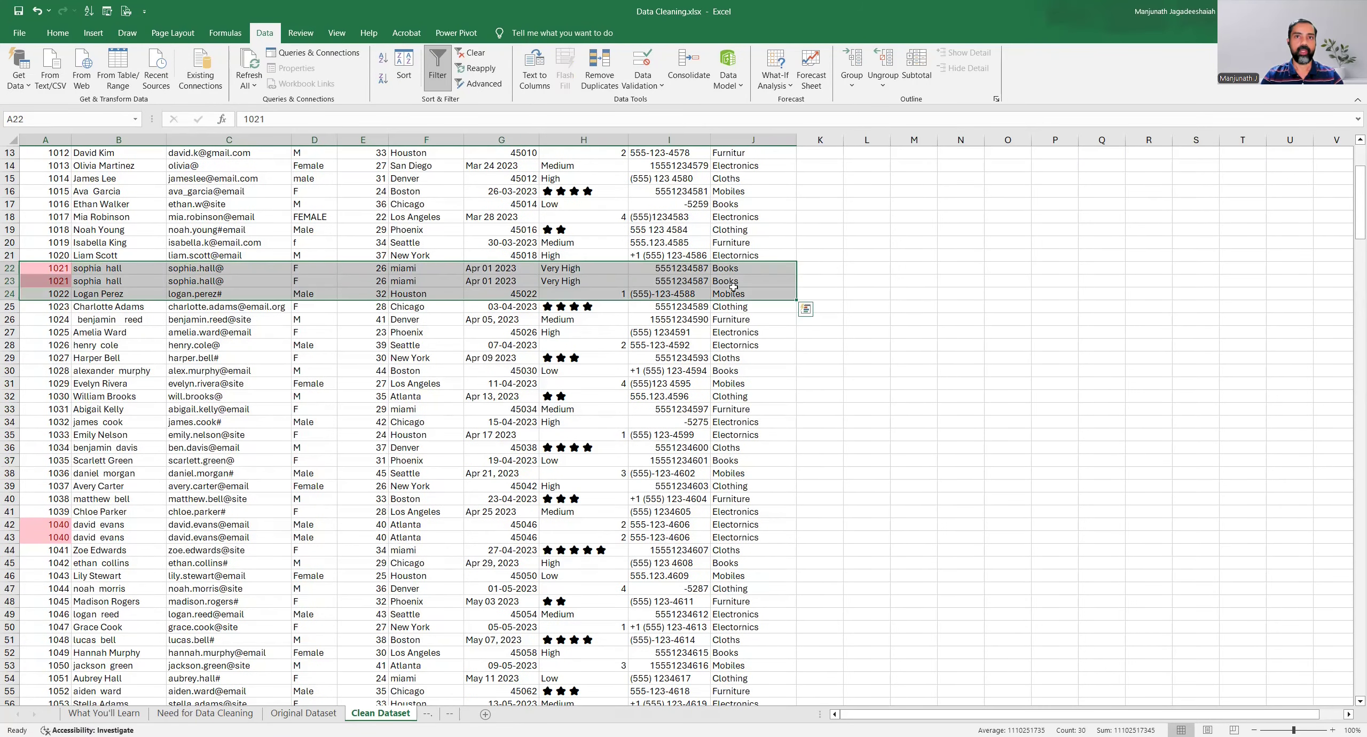
left_click(106, 293)
scroll(107, 313, "down", 3)
scroll(107, 312, "down", 2)
left_click_drag(35, 371, 728, 381)
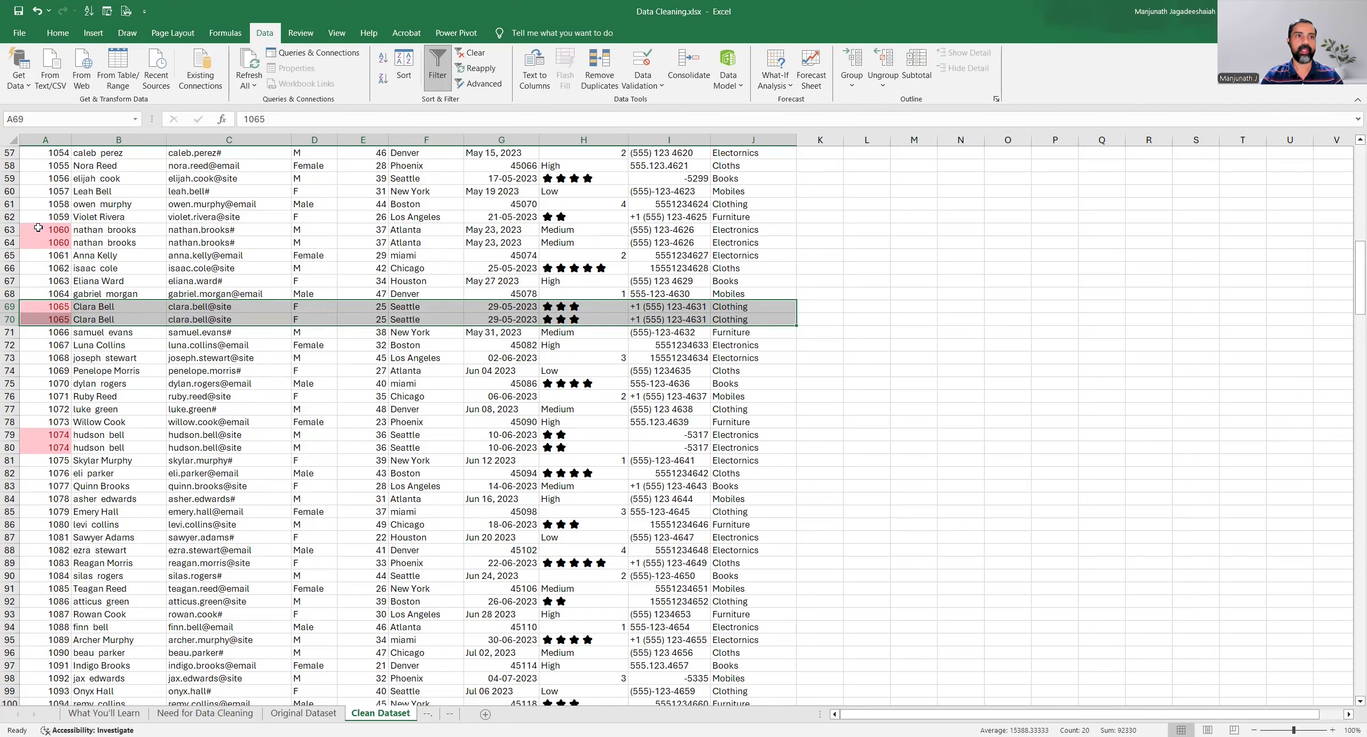
left_click_drag(39, 228, 711, 237)
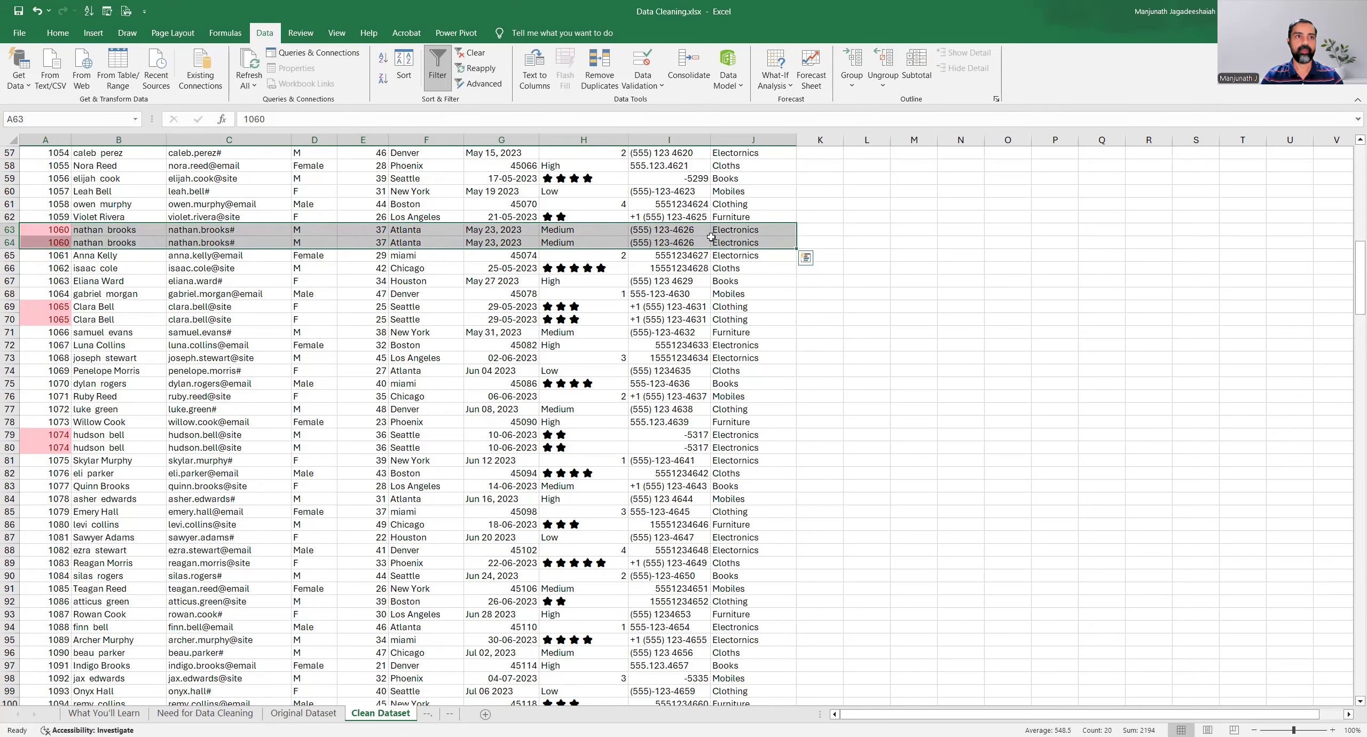
left_click(46, 435)
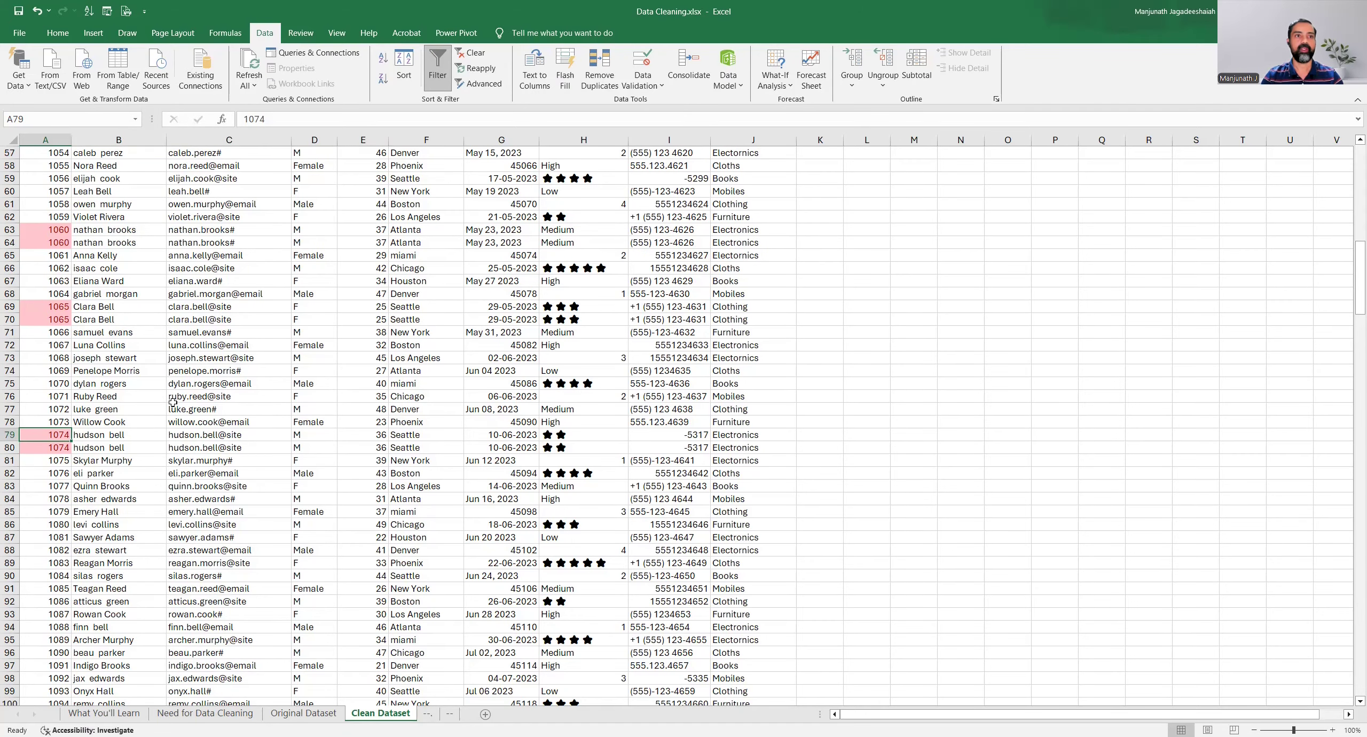
scroll(168, 447, "up", 16)
Remove duplicate records from the dataset, matching on all columns and treating the first row as headers.
left_click(59, 268)
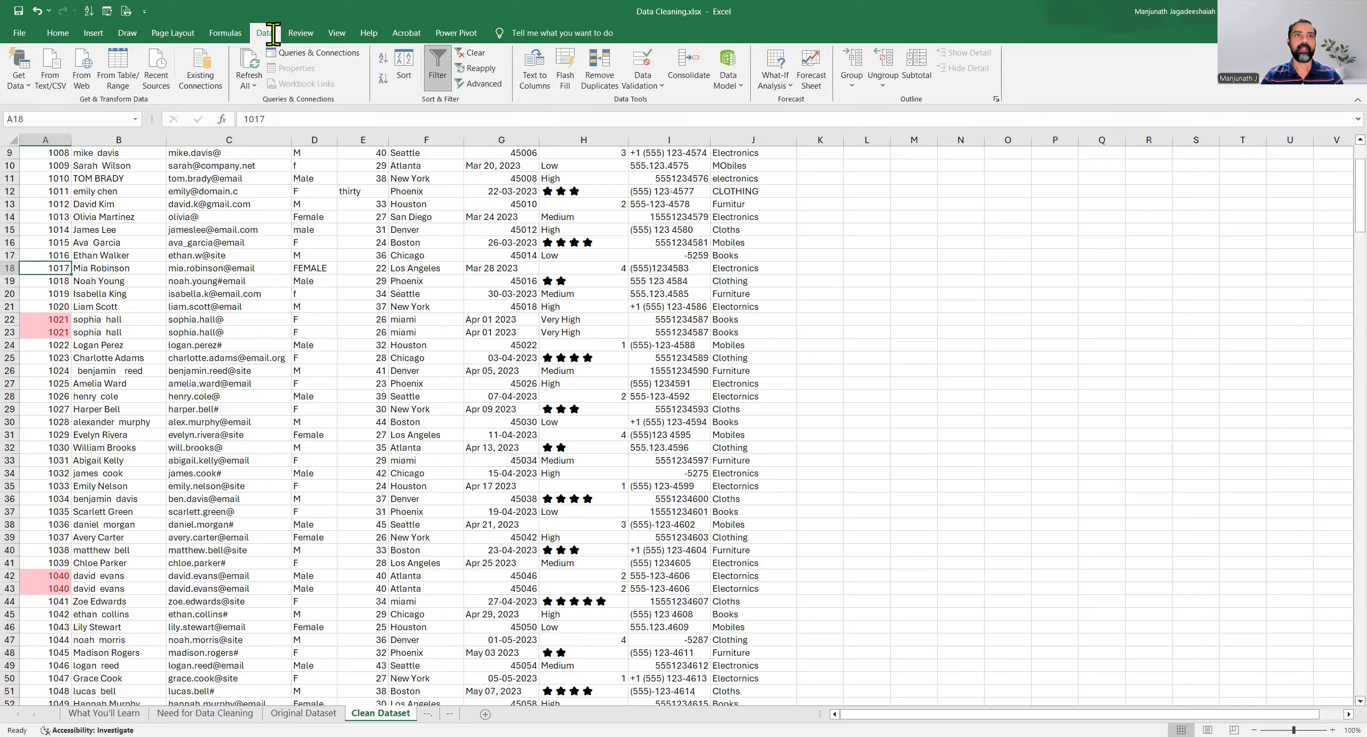
left_click(601, 80)
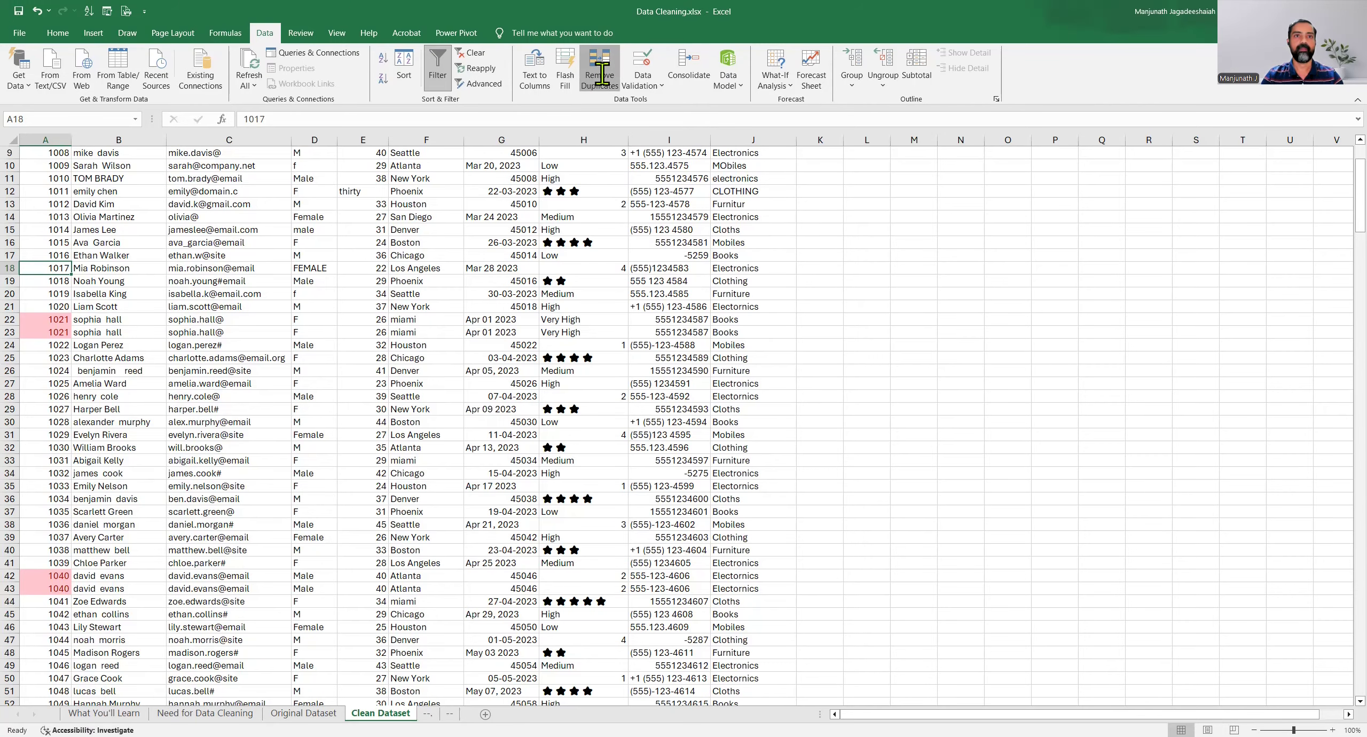
scroll(586, 333, "down", 1)
scroll(586, 334, "down", 1)
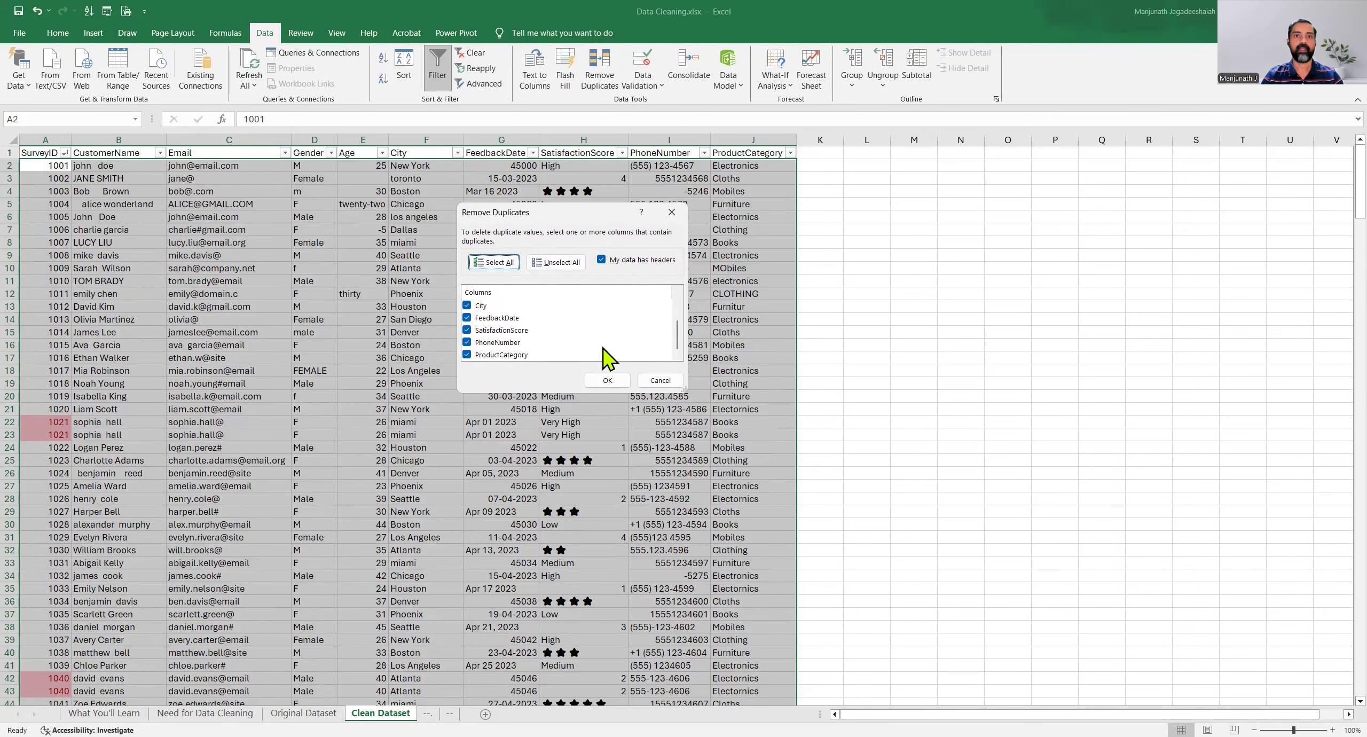
left_click(607, 380)
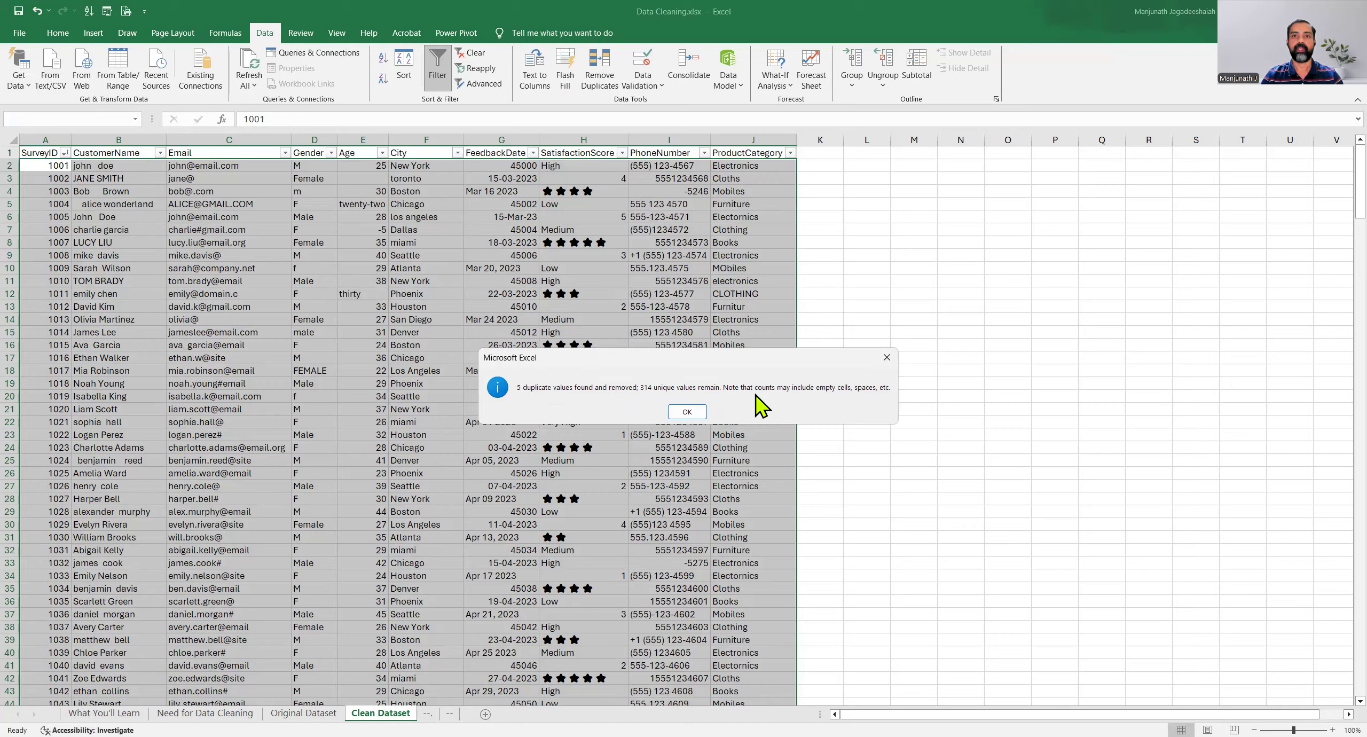
left_click(687, 412)
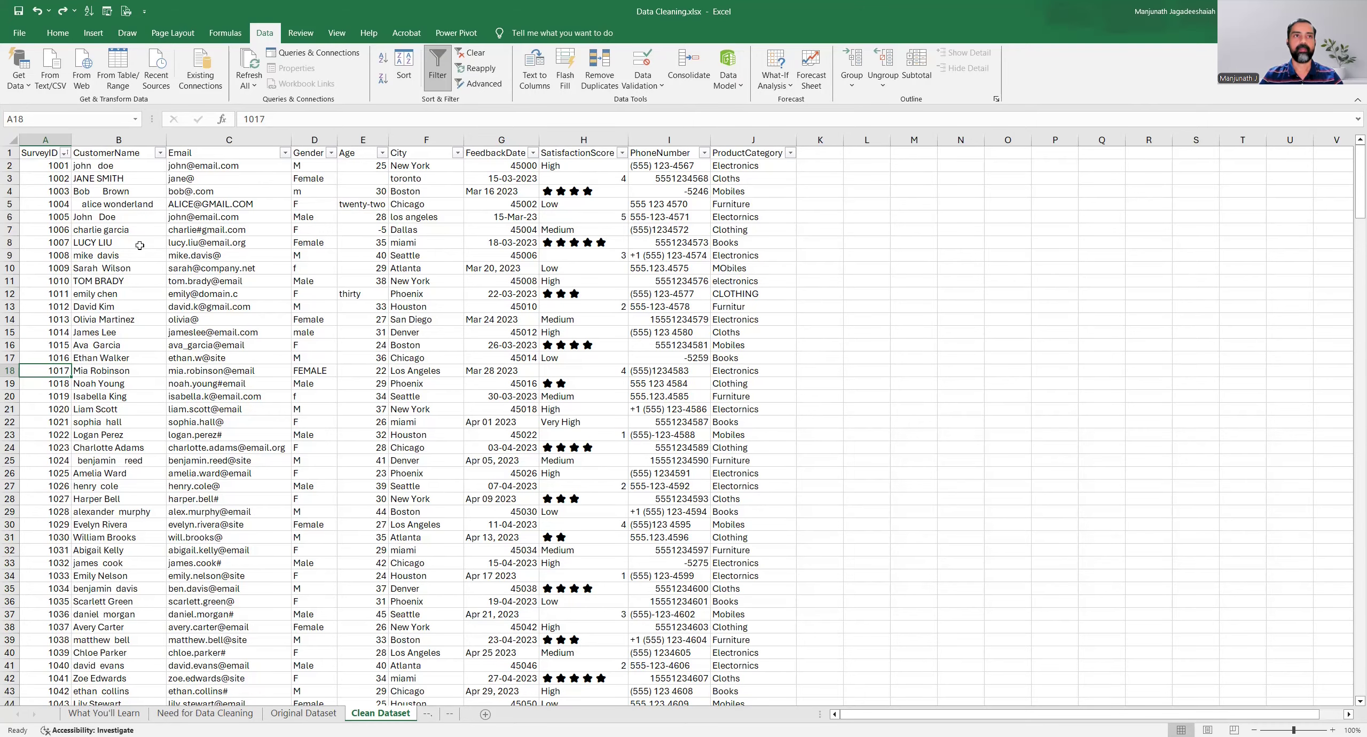
Inspect the first CustomerName entries, mainly B2 to B4, for extra spaces and inconsistent capitalization.
left_click(139, 216)
left_click(133, 165)
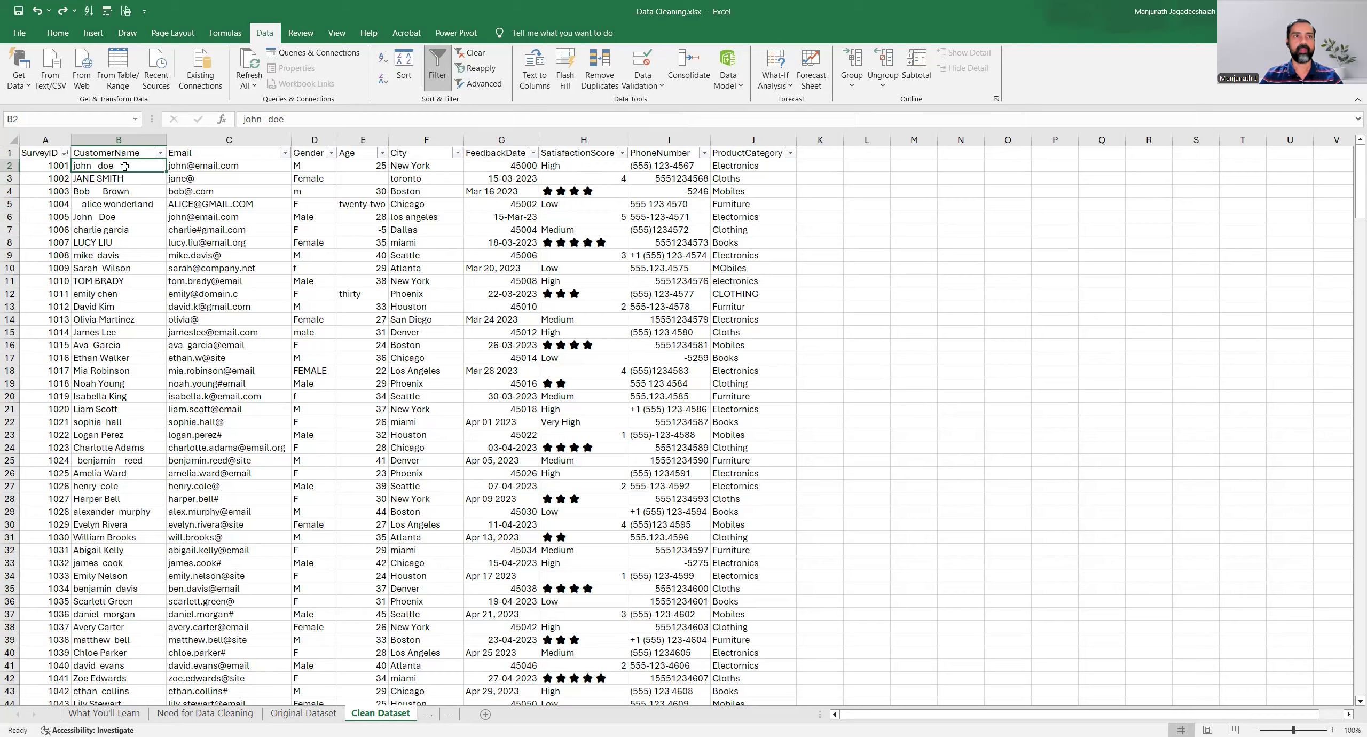
left_click(134, 181)
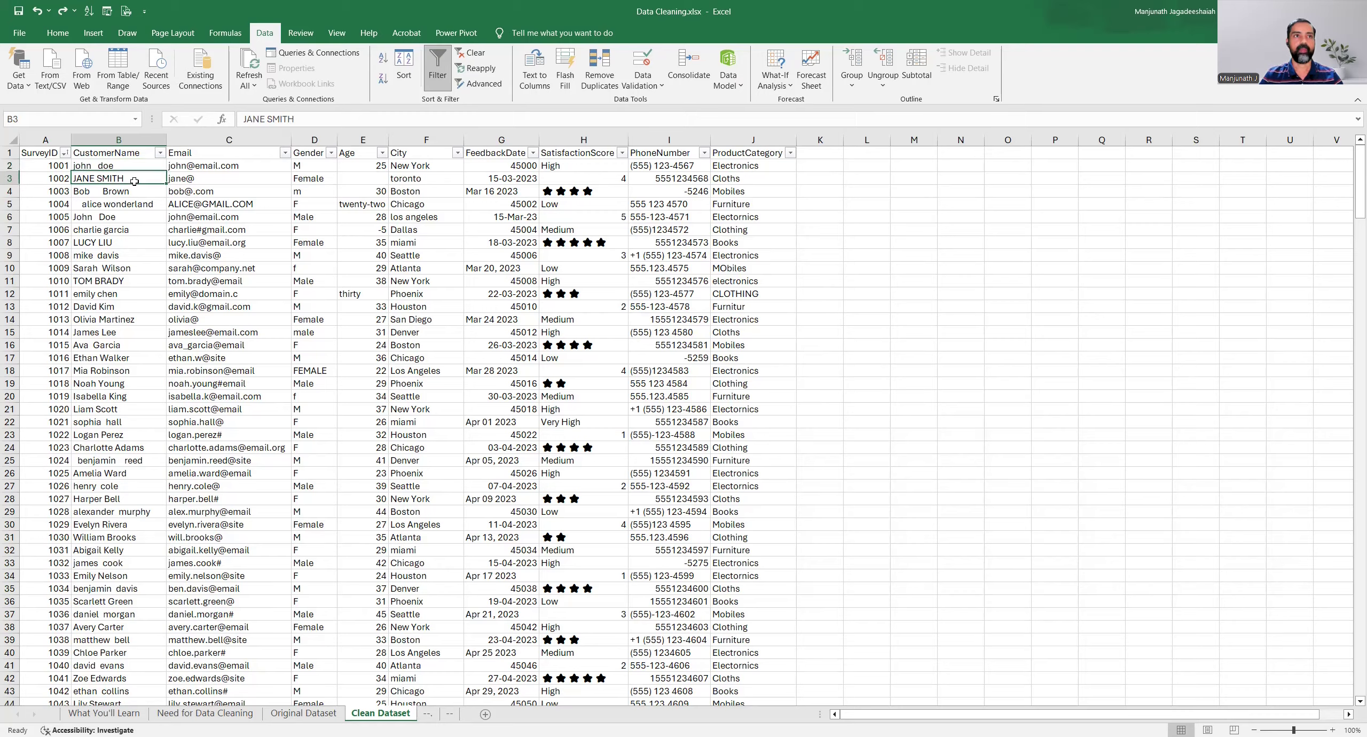
left_click(149, 192)
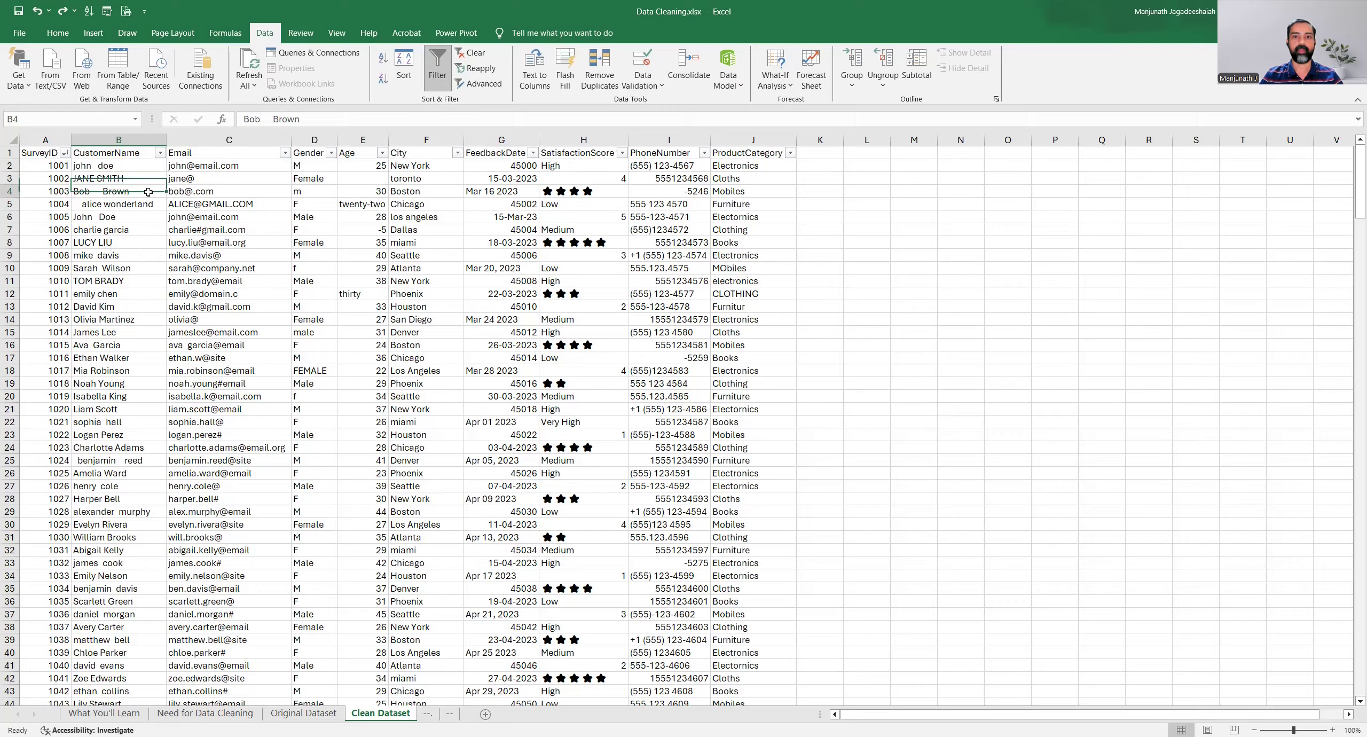
double_click(98, 191)
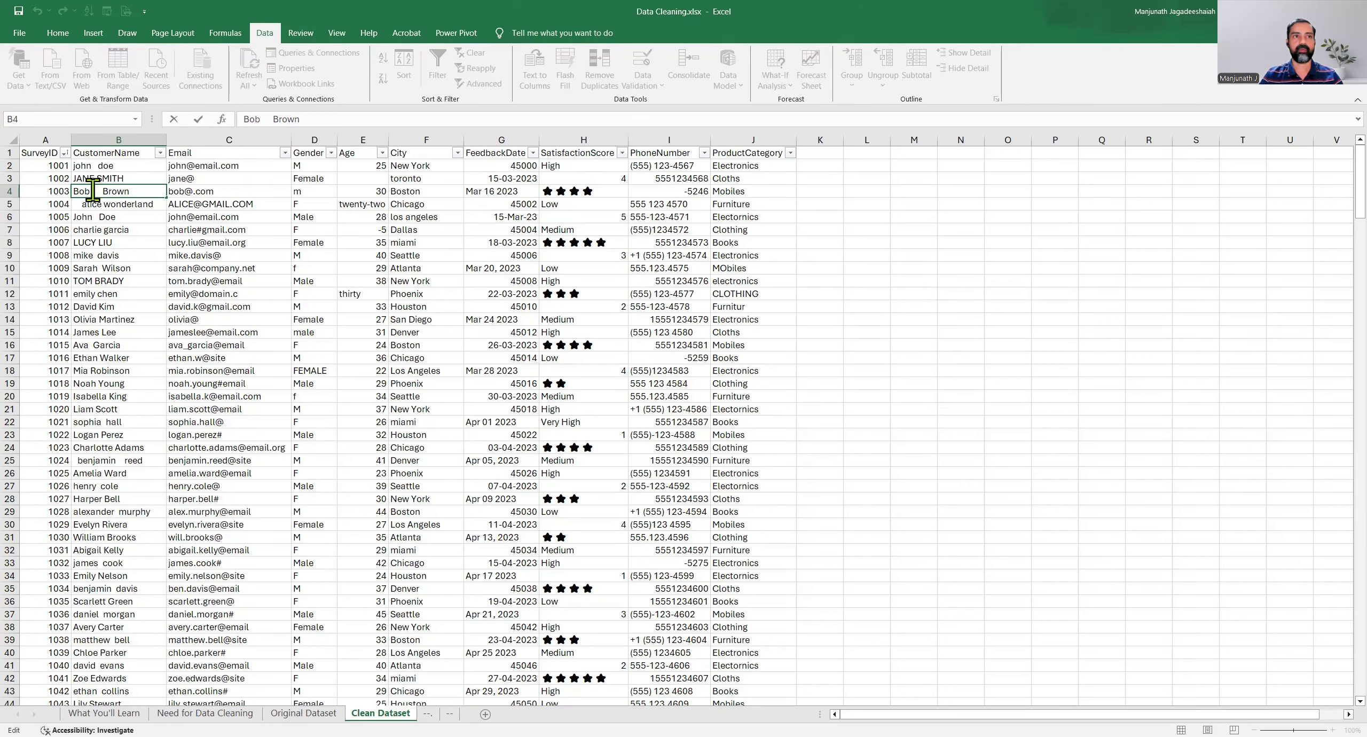
left_click(110, 167)
double_click(111, 167)
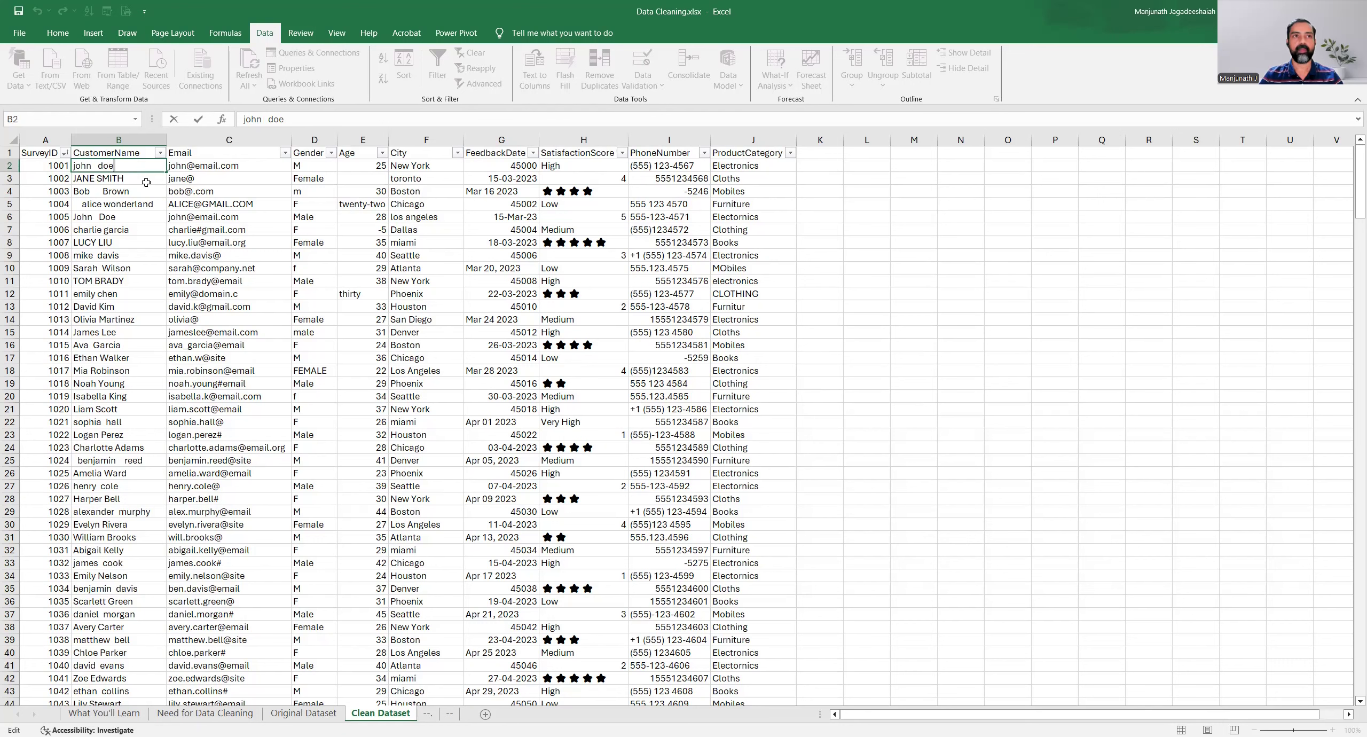
left_click(146, 183)
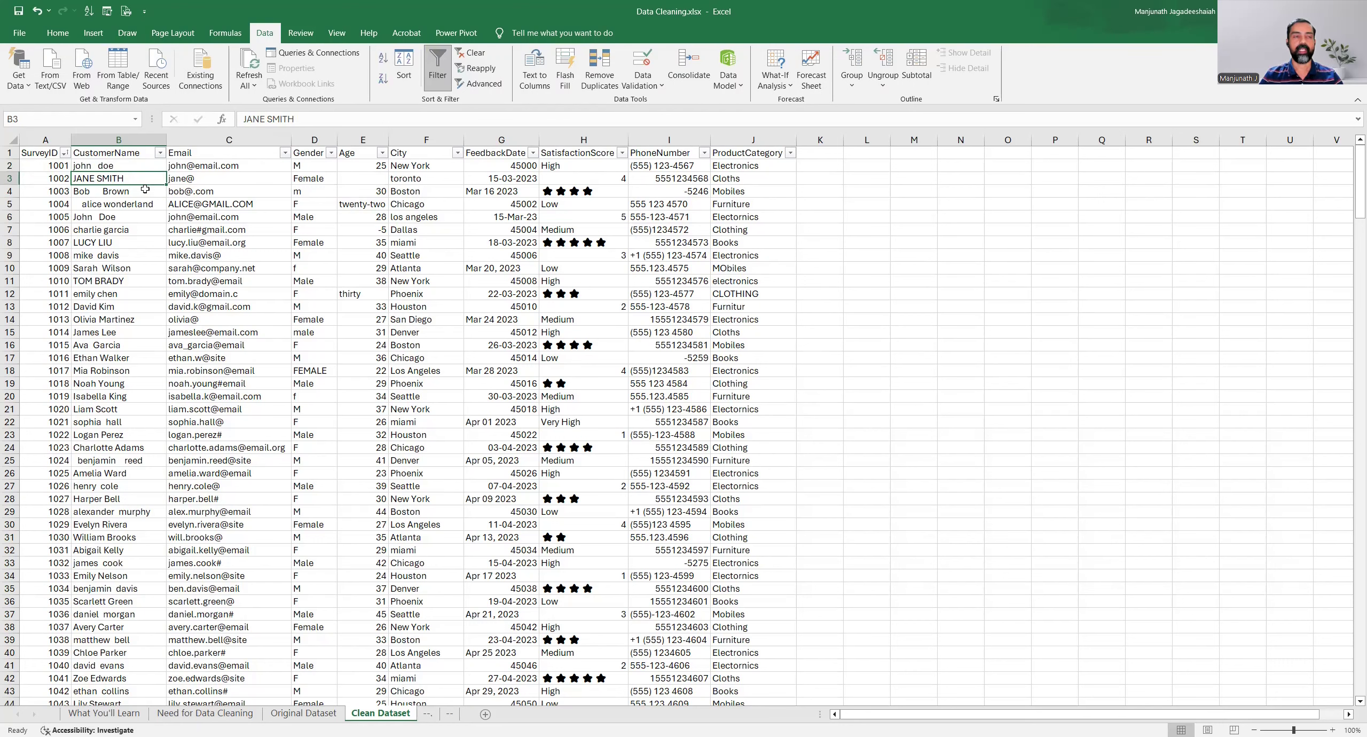
left_click(145, 189)
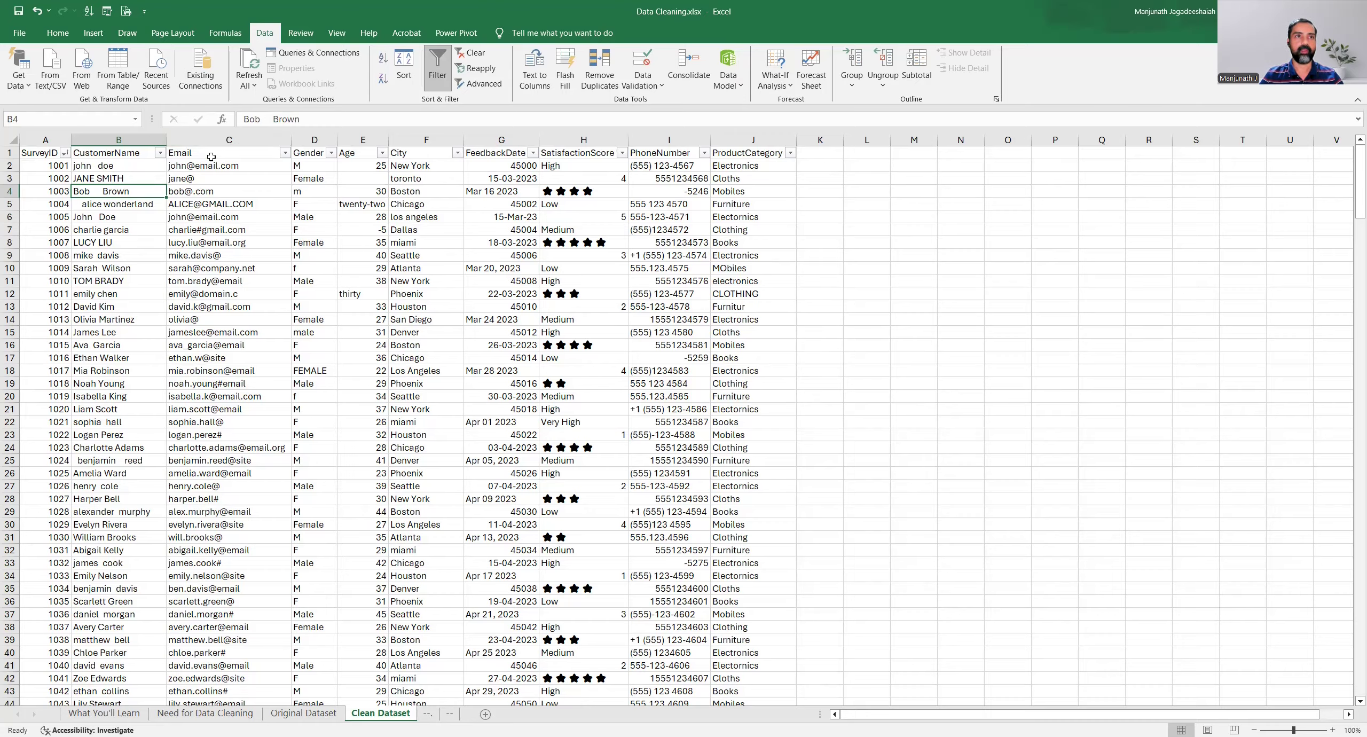
Insert a blank column between CustomerName and Email and give it the header Temp.
left_click(212, 137)
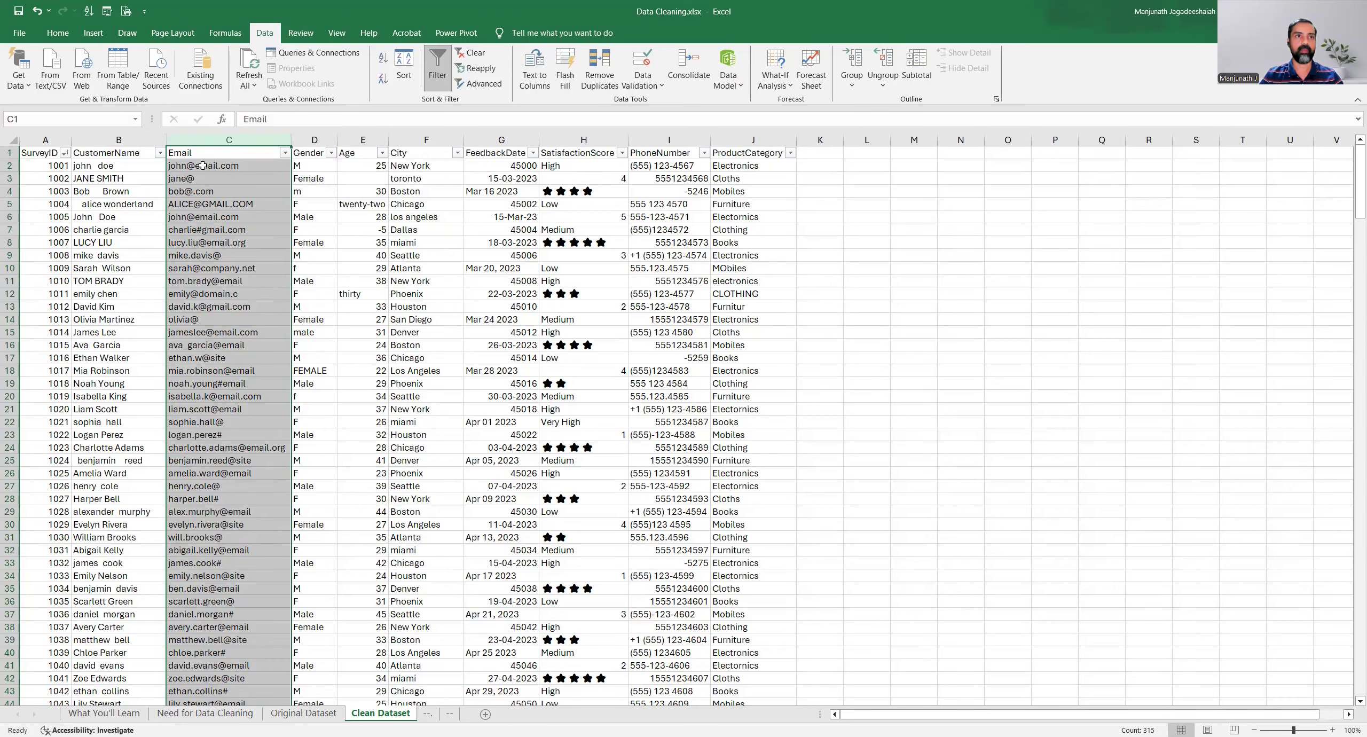
right_click(201, 139)
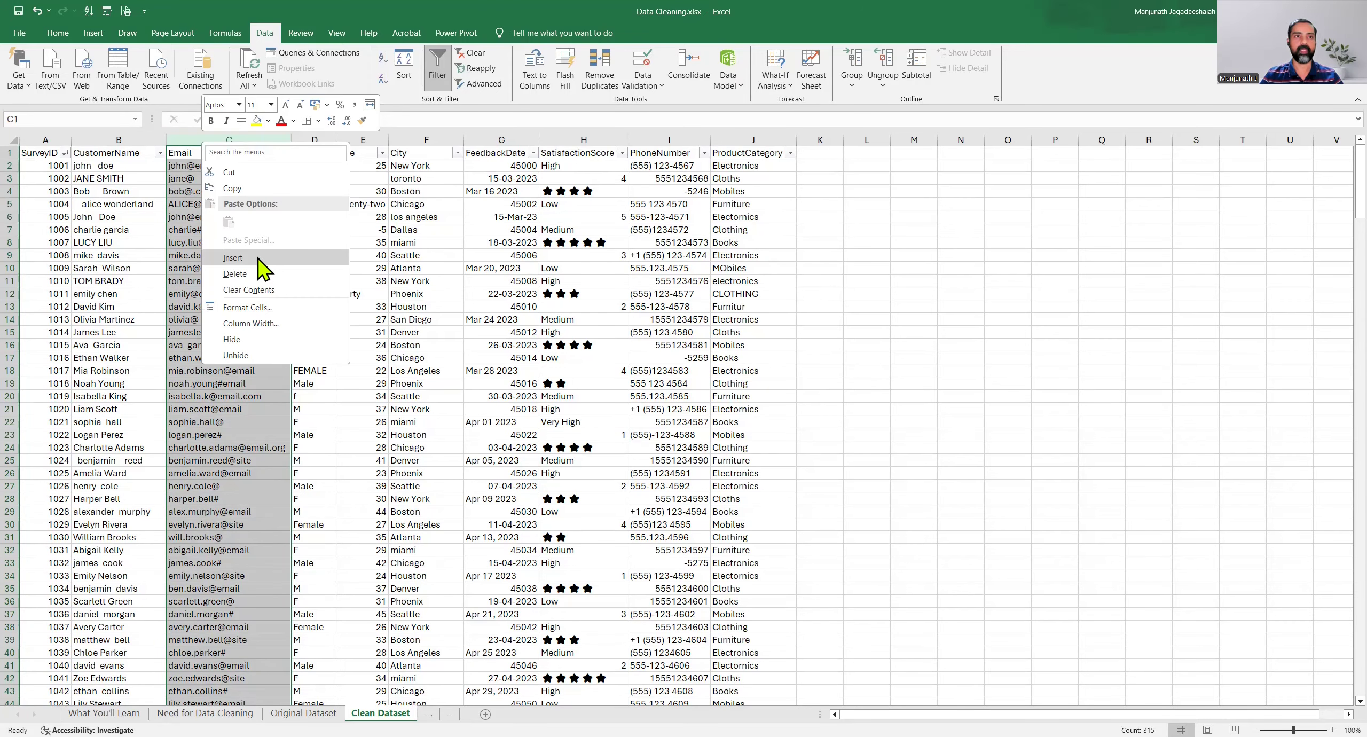
left_click(259, 258)
left_click(207, 155)
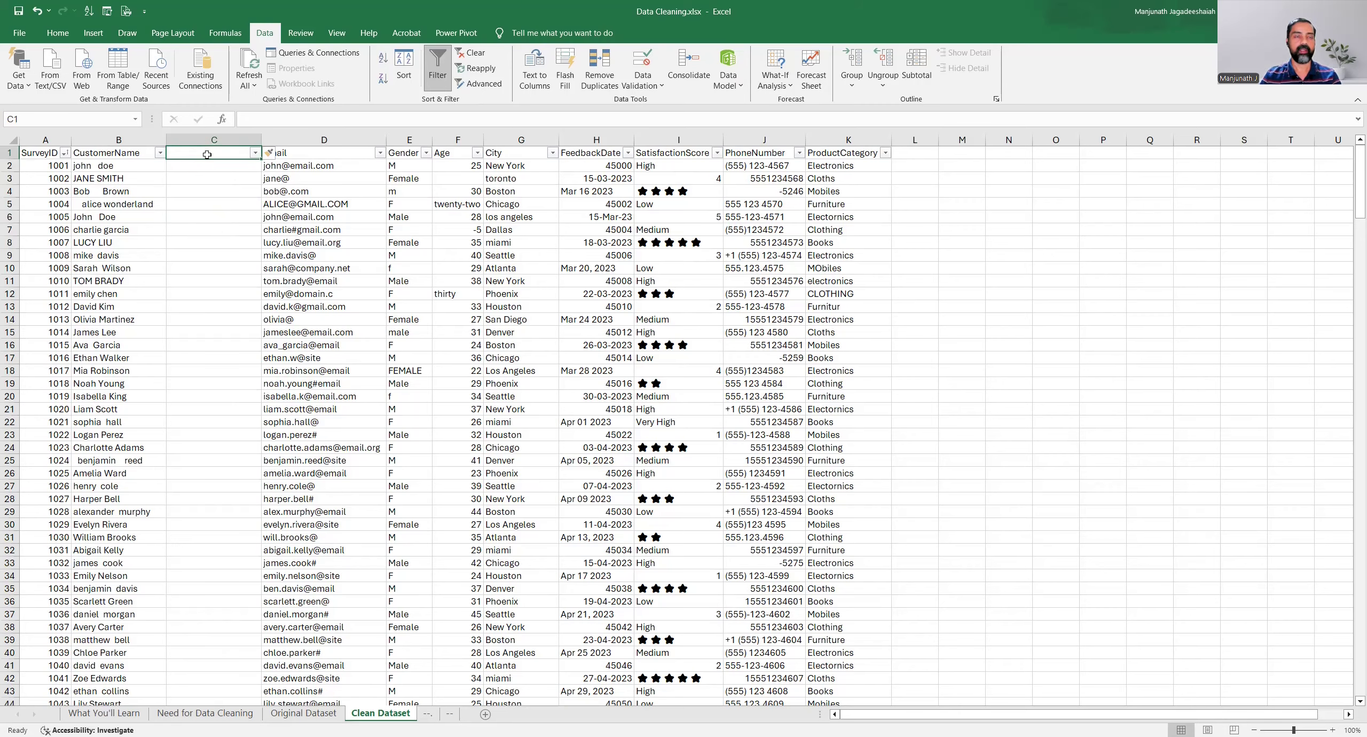
type("Temp")
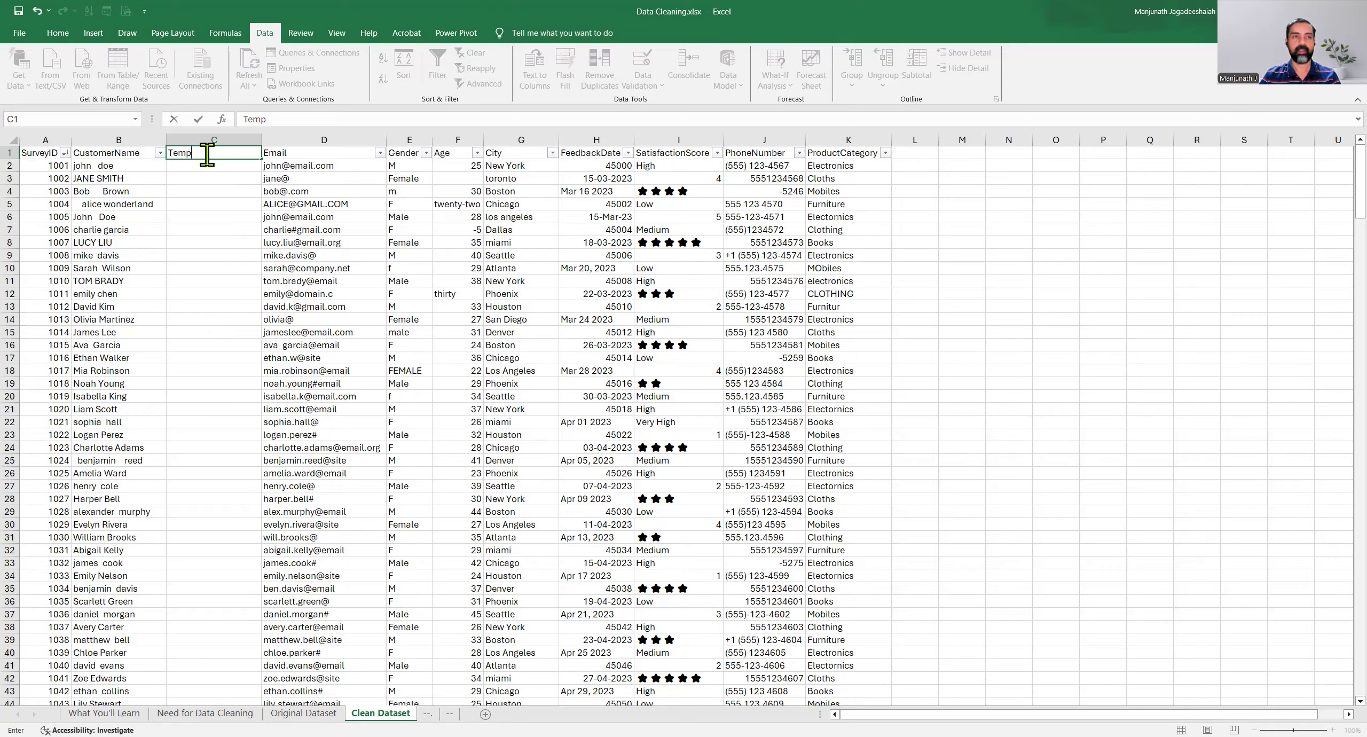
key("Return")
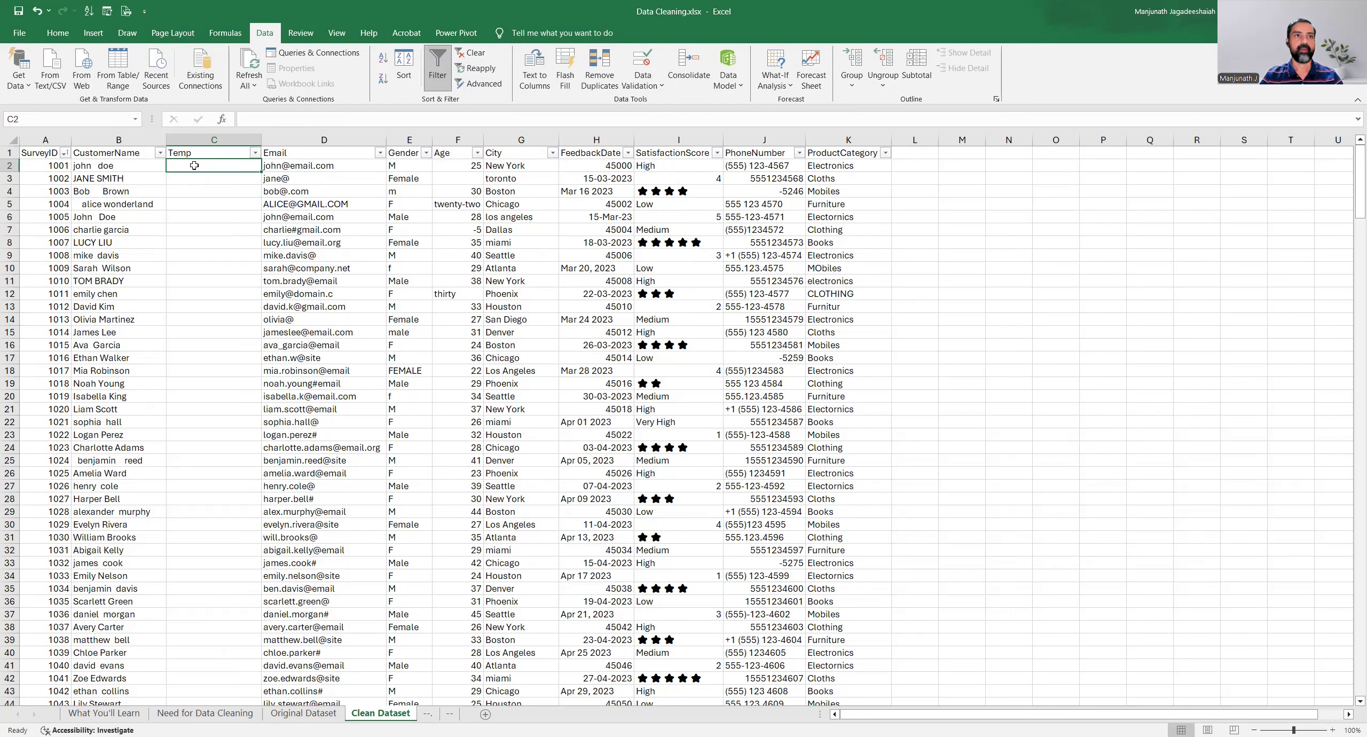
Enter =TRIM(B2) in C2 and fill the formula down the whole Temp column.
double_click(198, 166)
type("=")
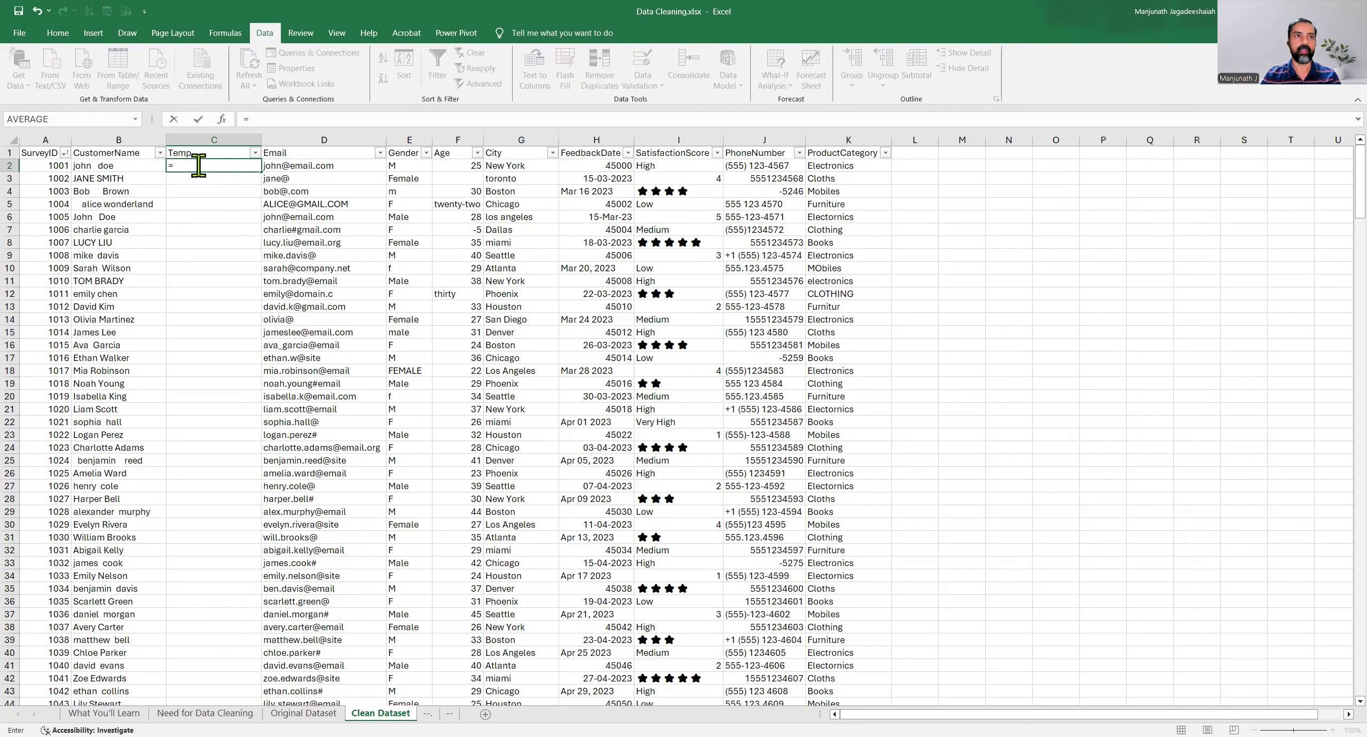
type("TRIM(")
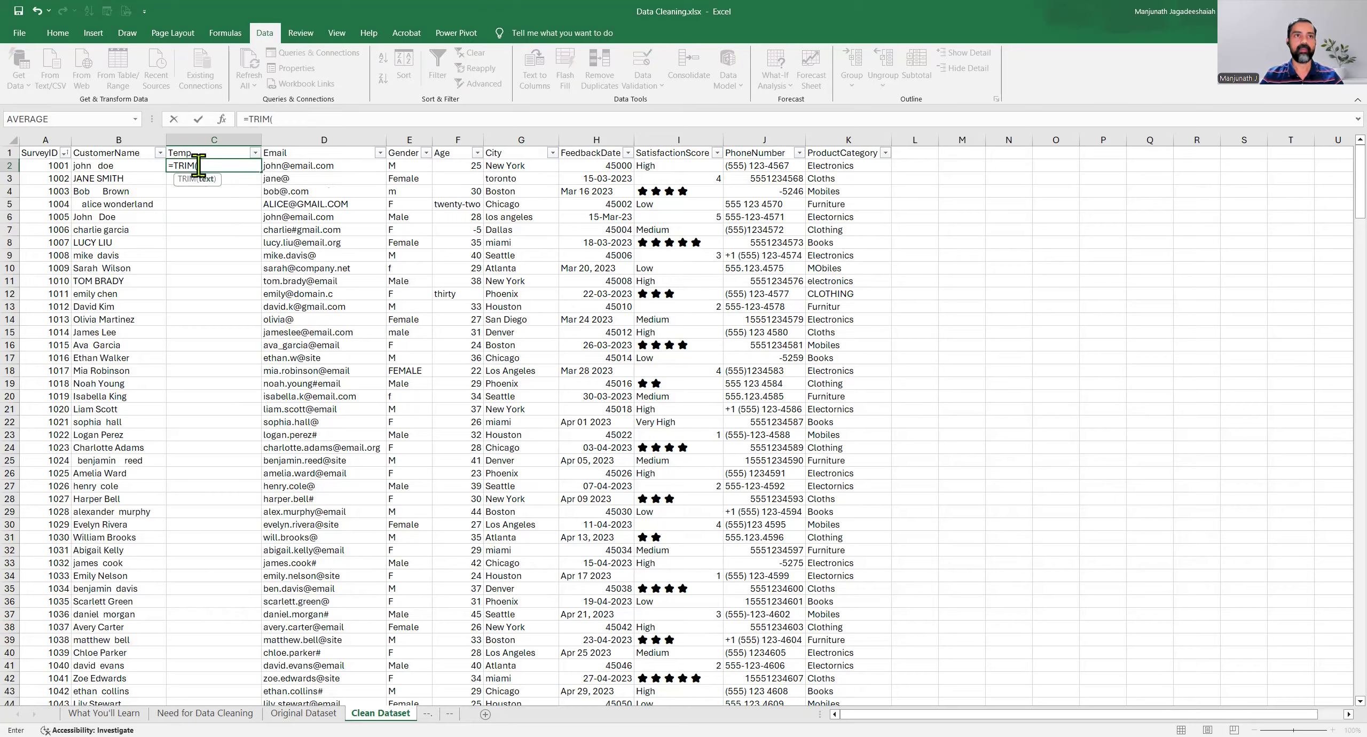
left_click(132, 165)
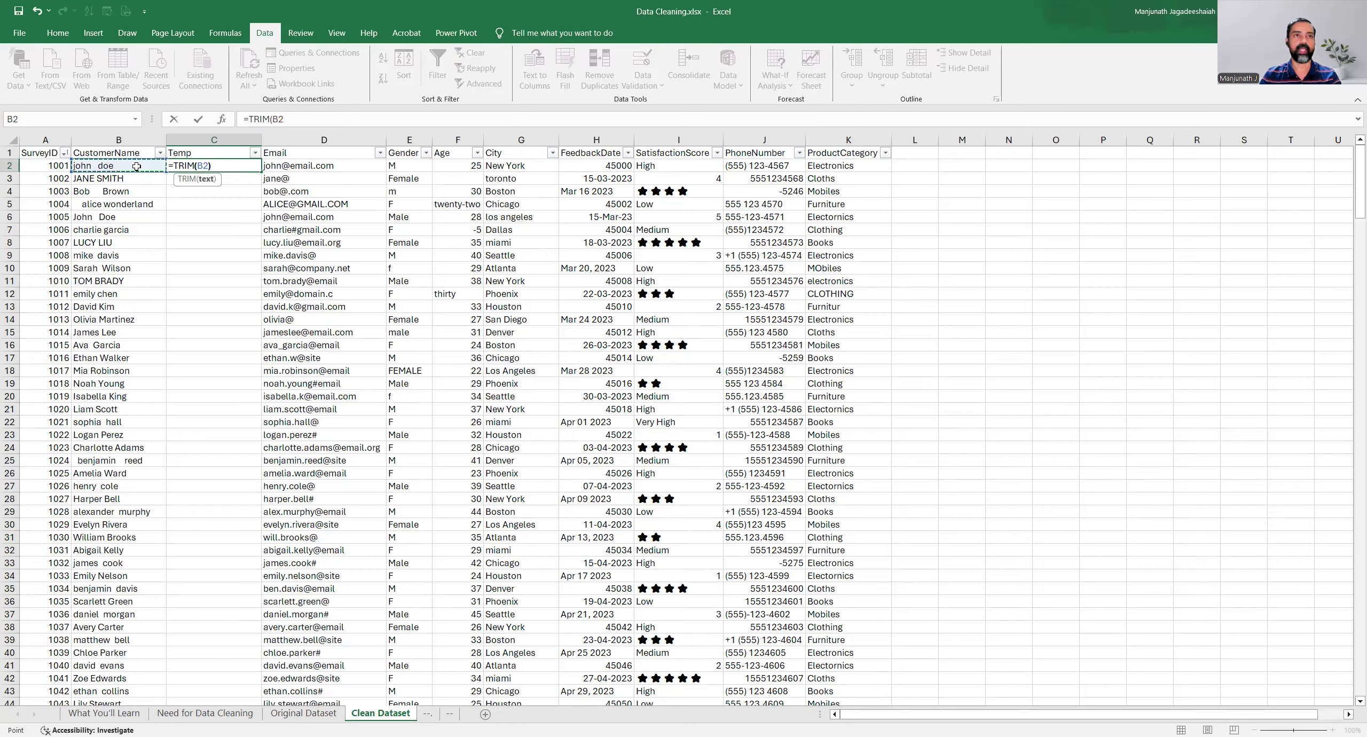
key("Return")
key("Up")
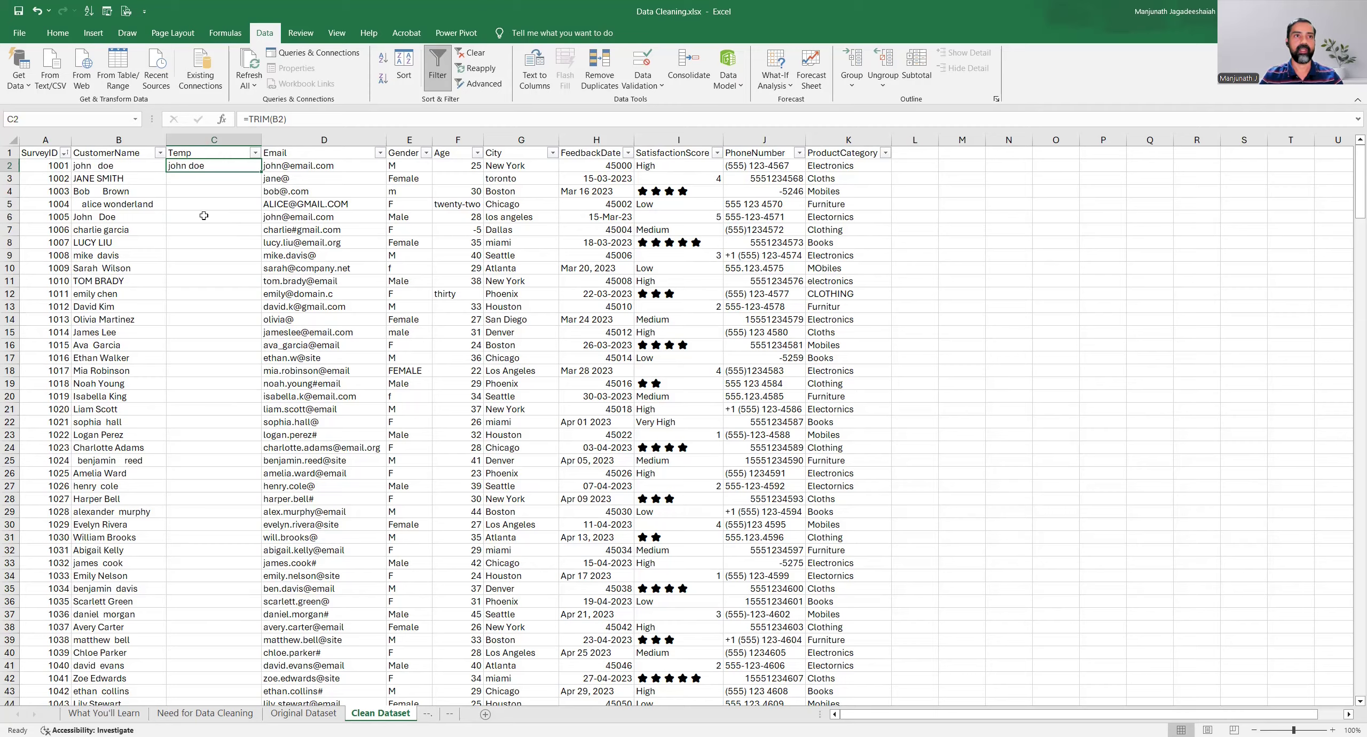
double_click(260, 171)
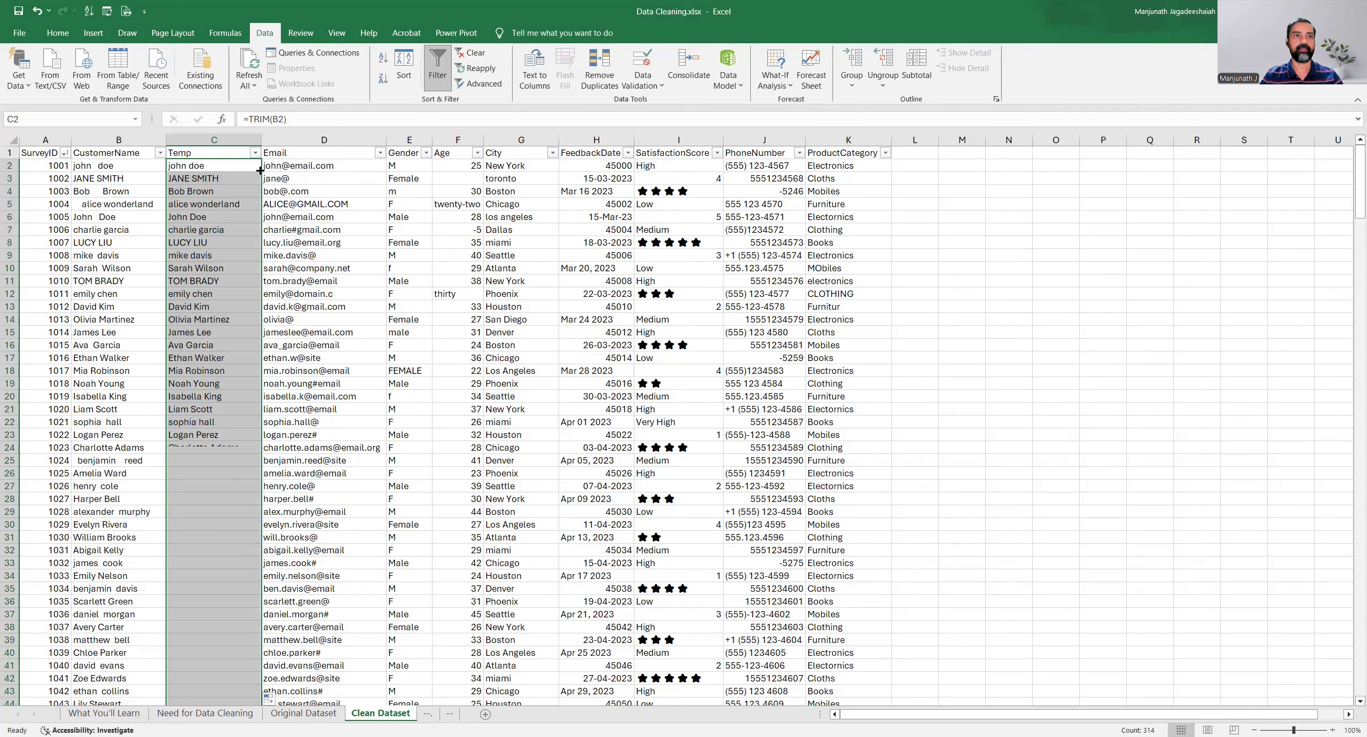
Compare the trimmed Temp names with the original CustomerName entries, especially rows 4 and 5, checking spacing and capitalization.
left_click(208, 184)
left_click(109, 191)
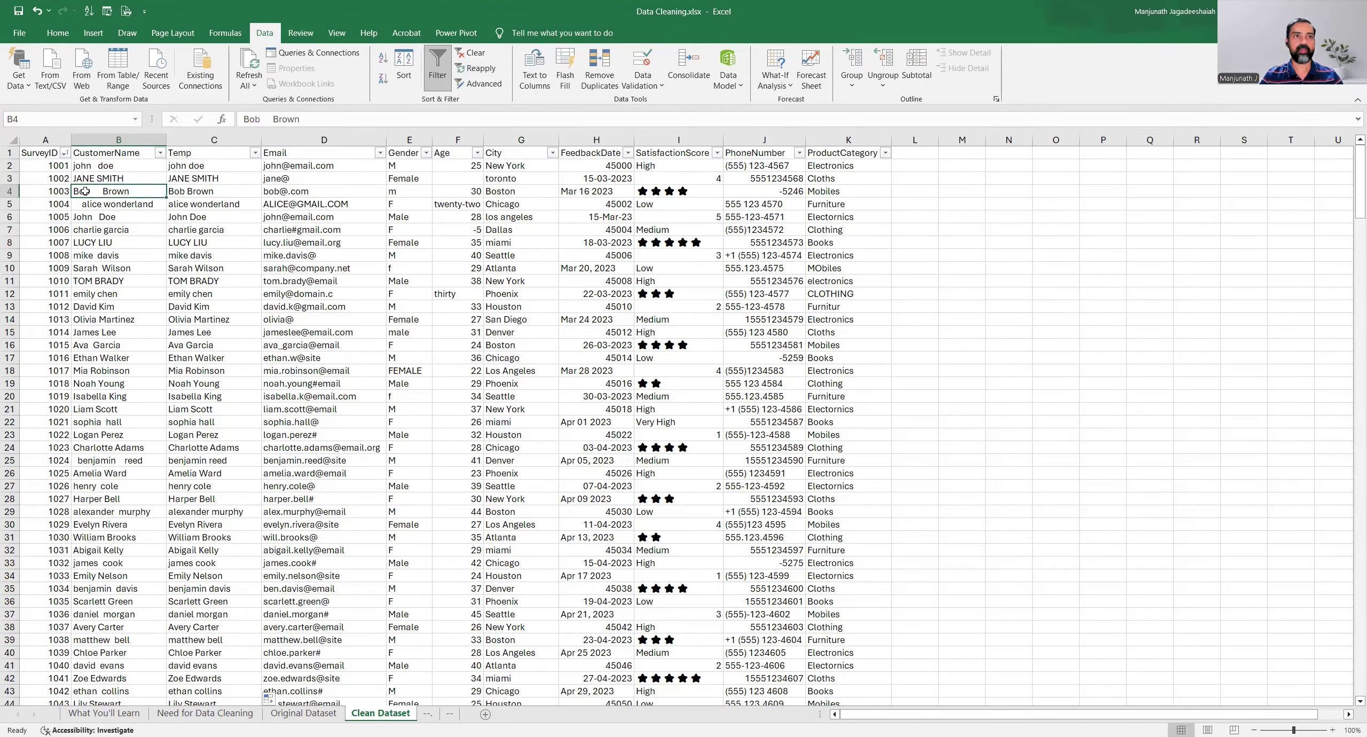
left_click(185, 192)
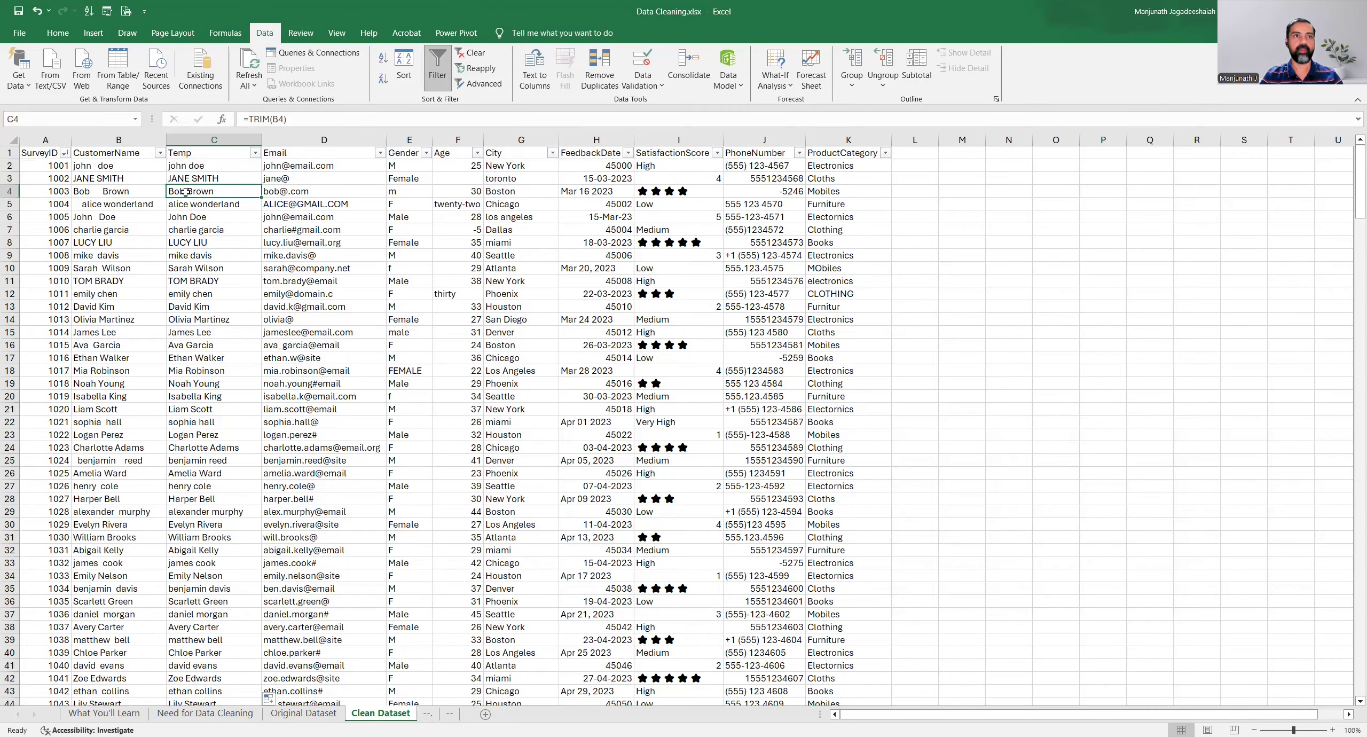
left_click(109, 204)
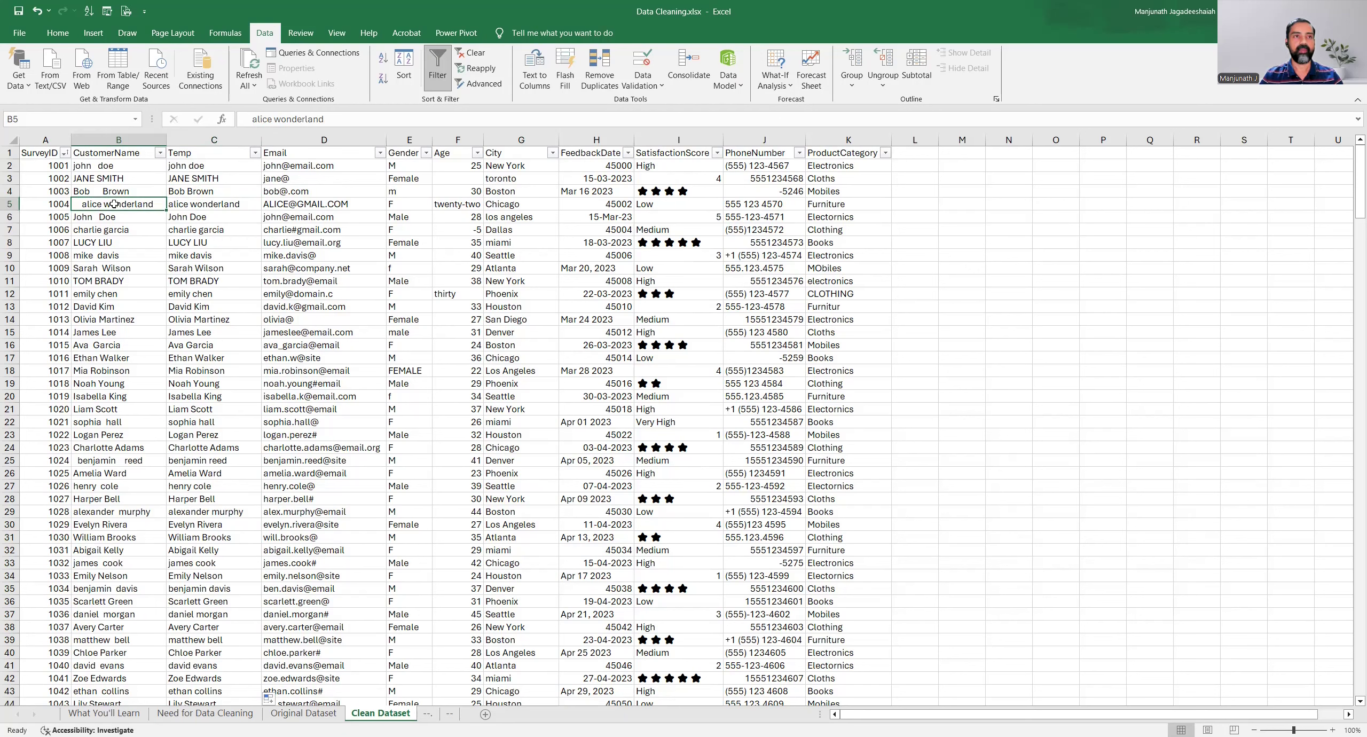
left_click(205, 202)
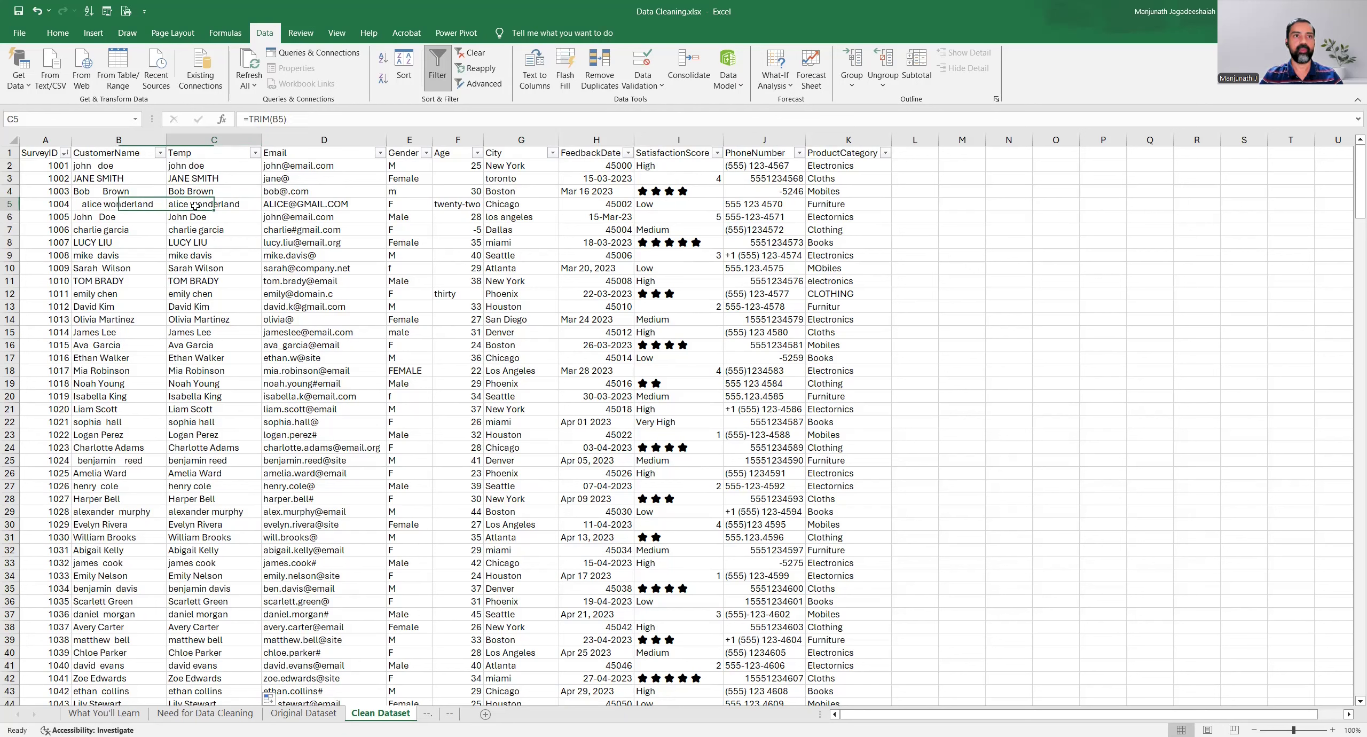
left_click(216, 166)
left_click_drag(216, 166, 205, 348)
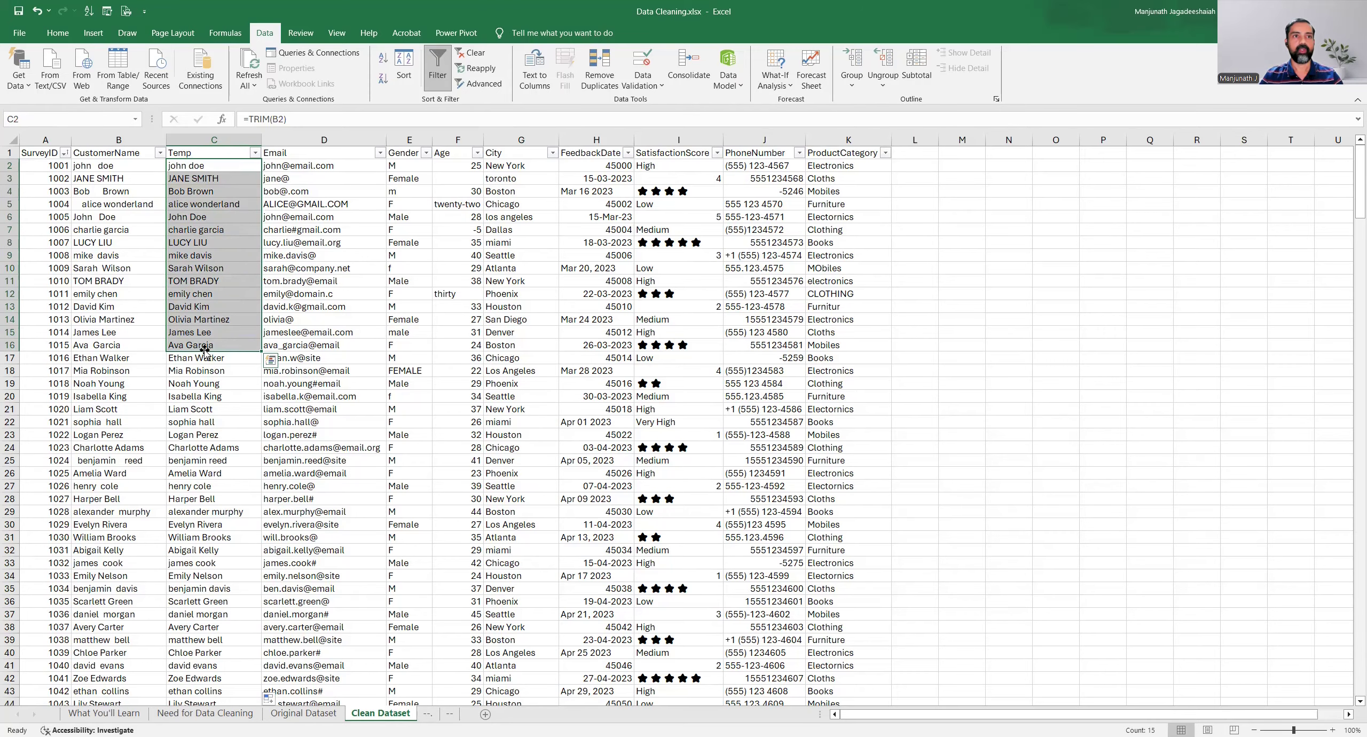
Wrap the C2 formula in PROPER so it reads =PROPER(TRIM(B2)).
left_click(222, 166)
double_click(221, 166)
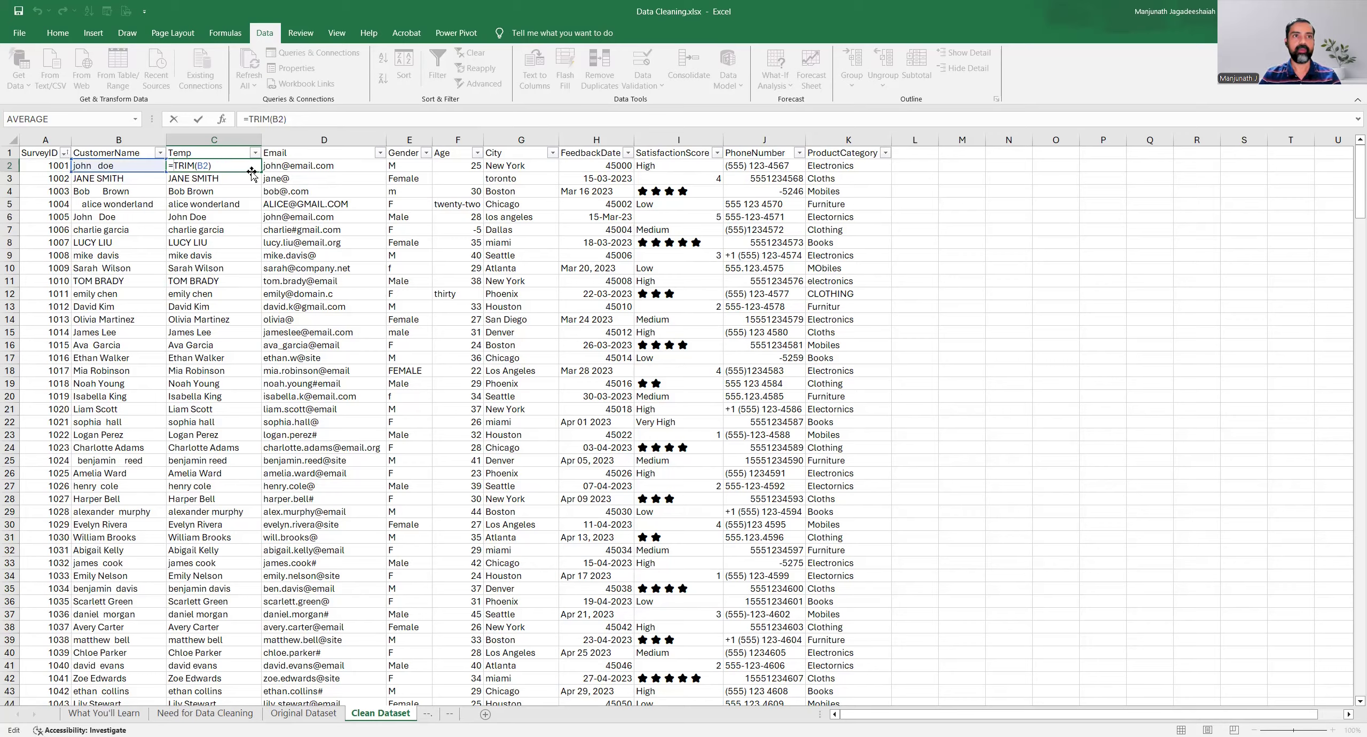
type("PROP")
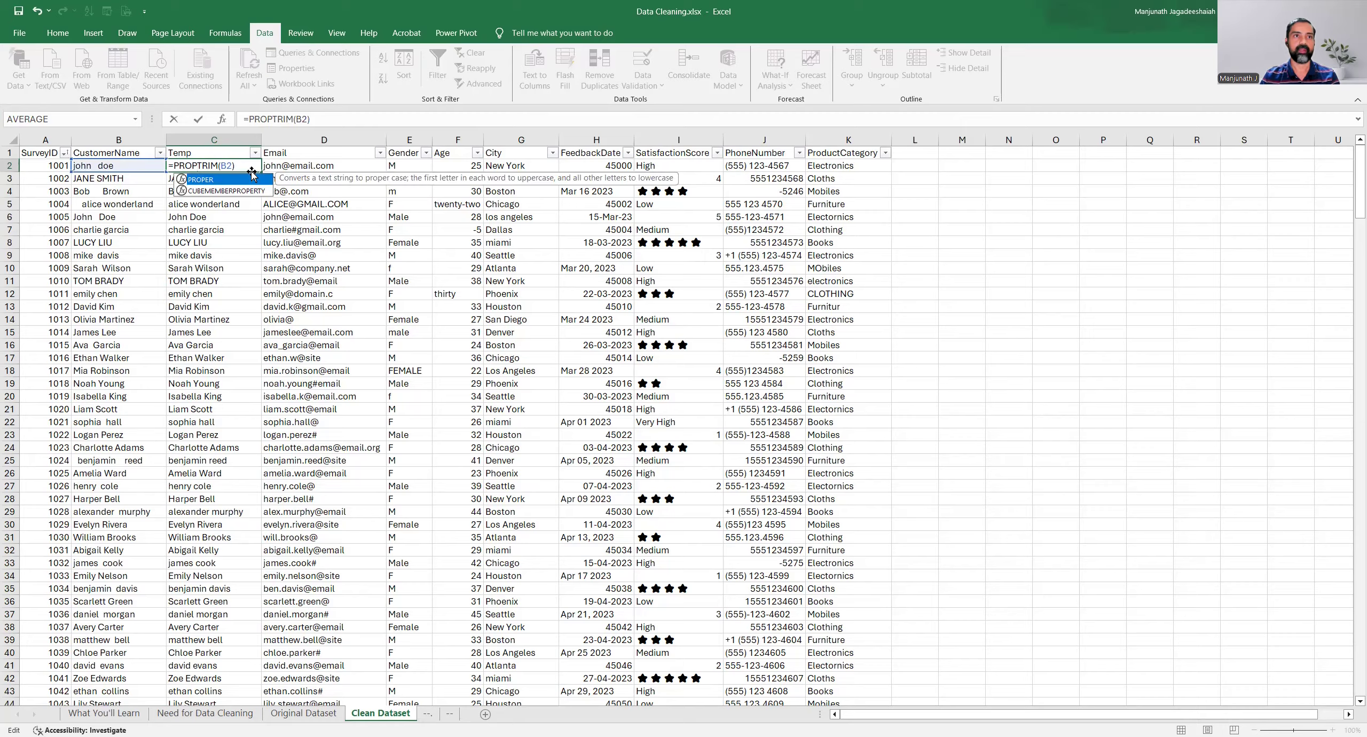
key("Tab")
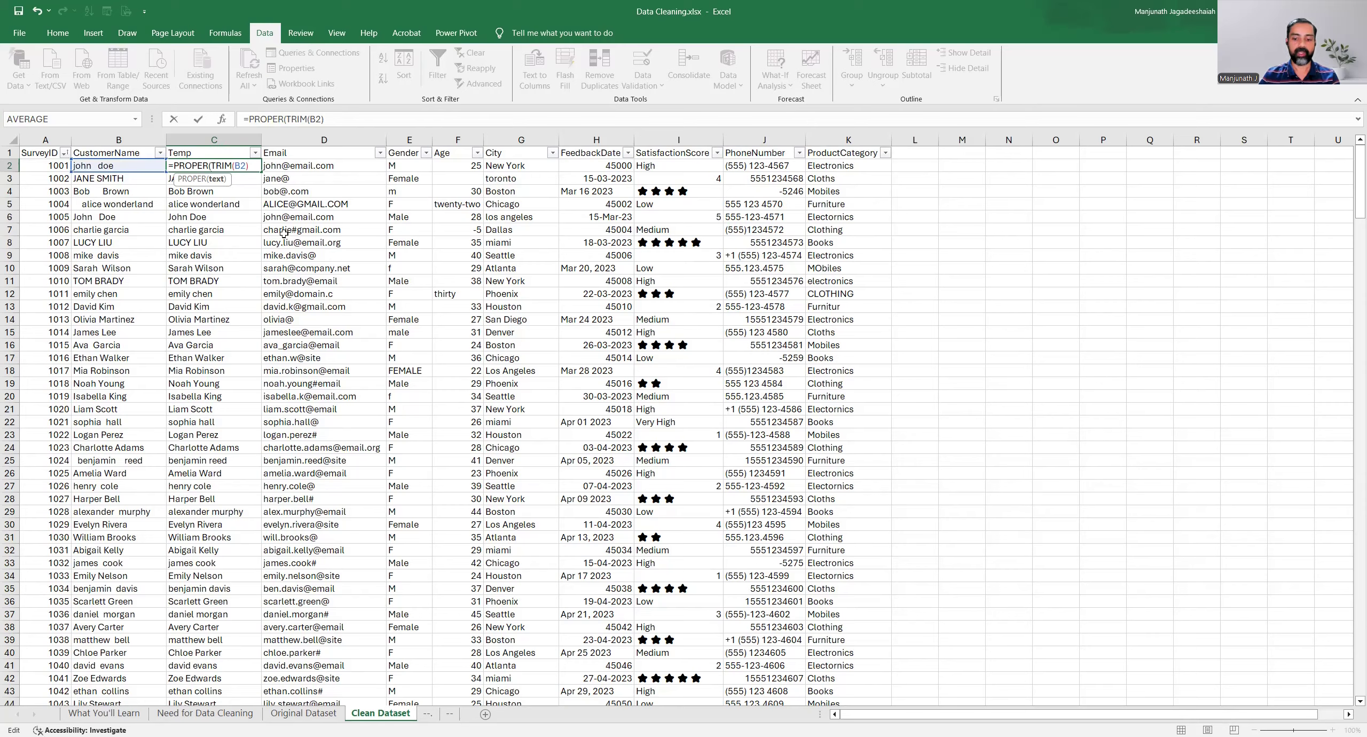
type(")")
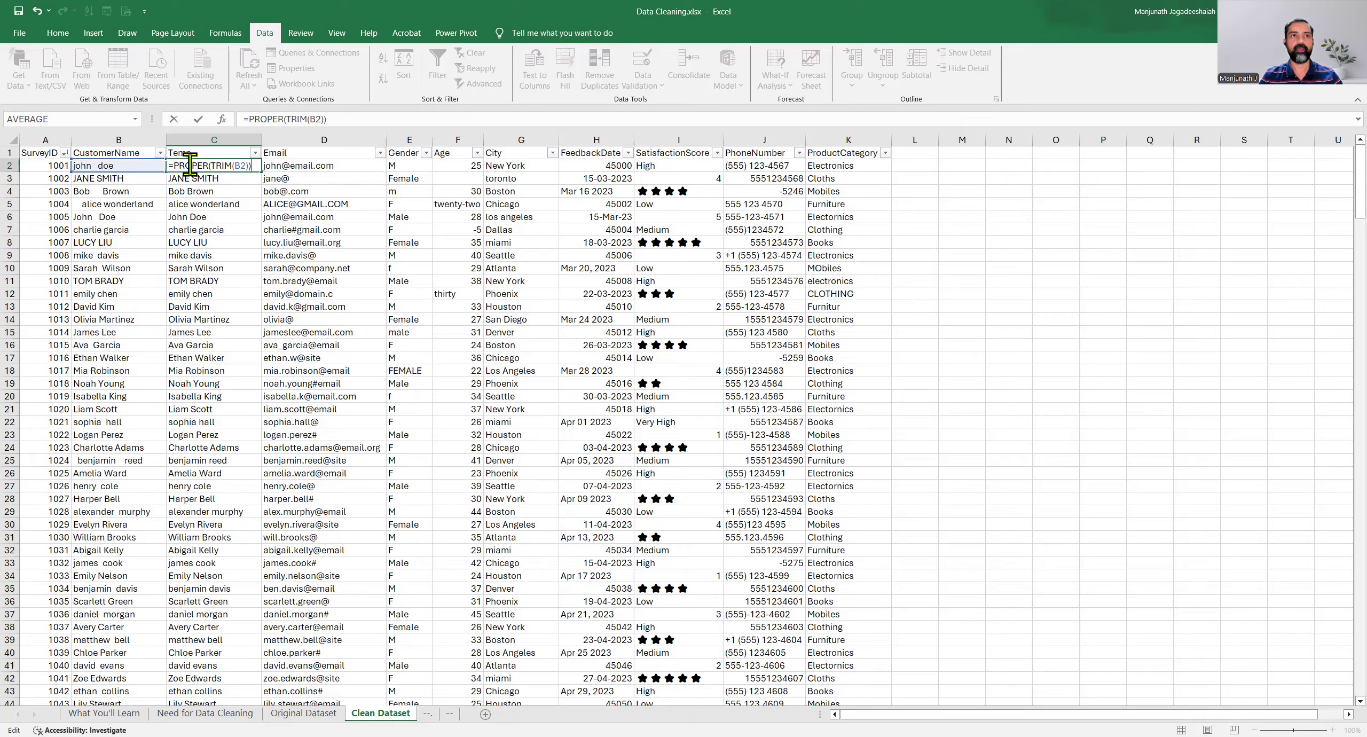
left_click(224, 165)
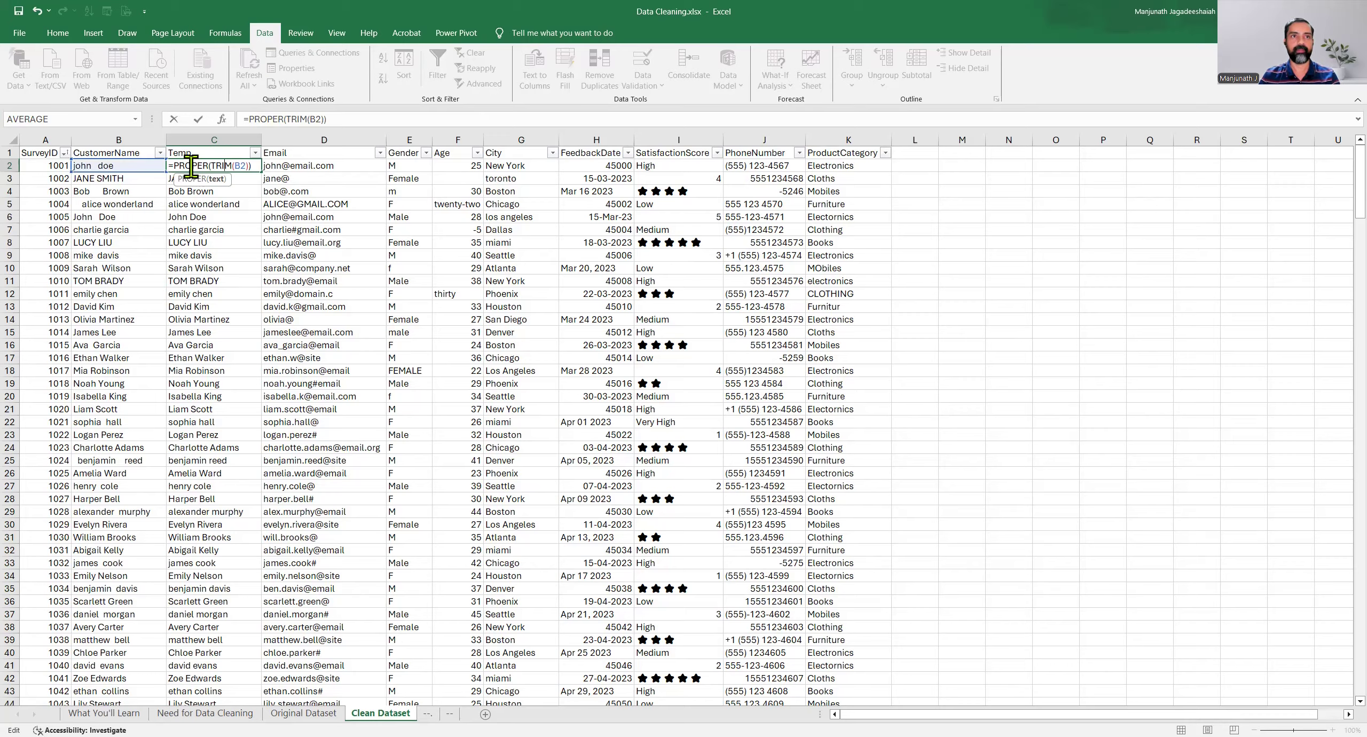
key("Return")
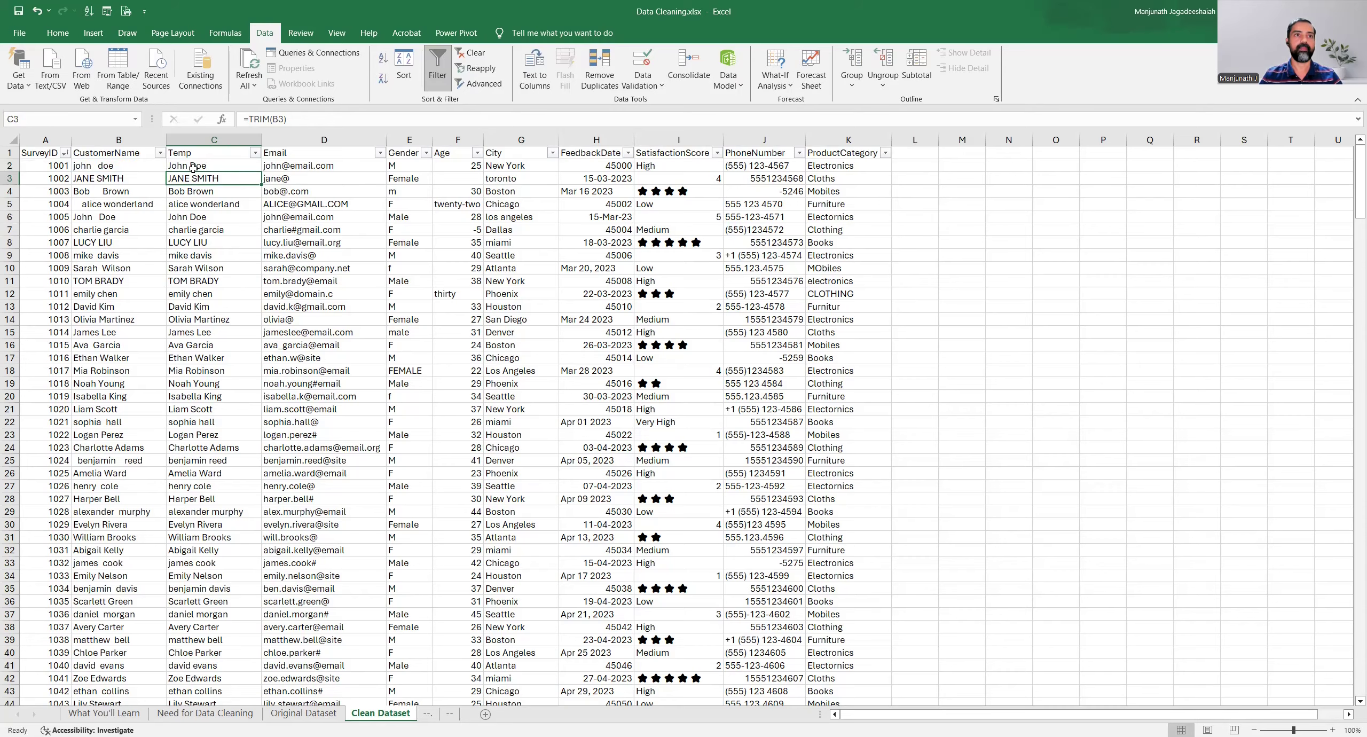
Fill C2's PROPER and TRIM formula down the Temp column and spot-check C3 and C5.
left_click(225, 163)
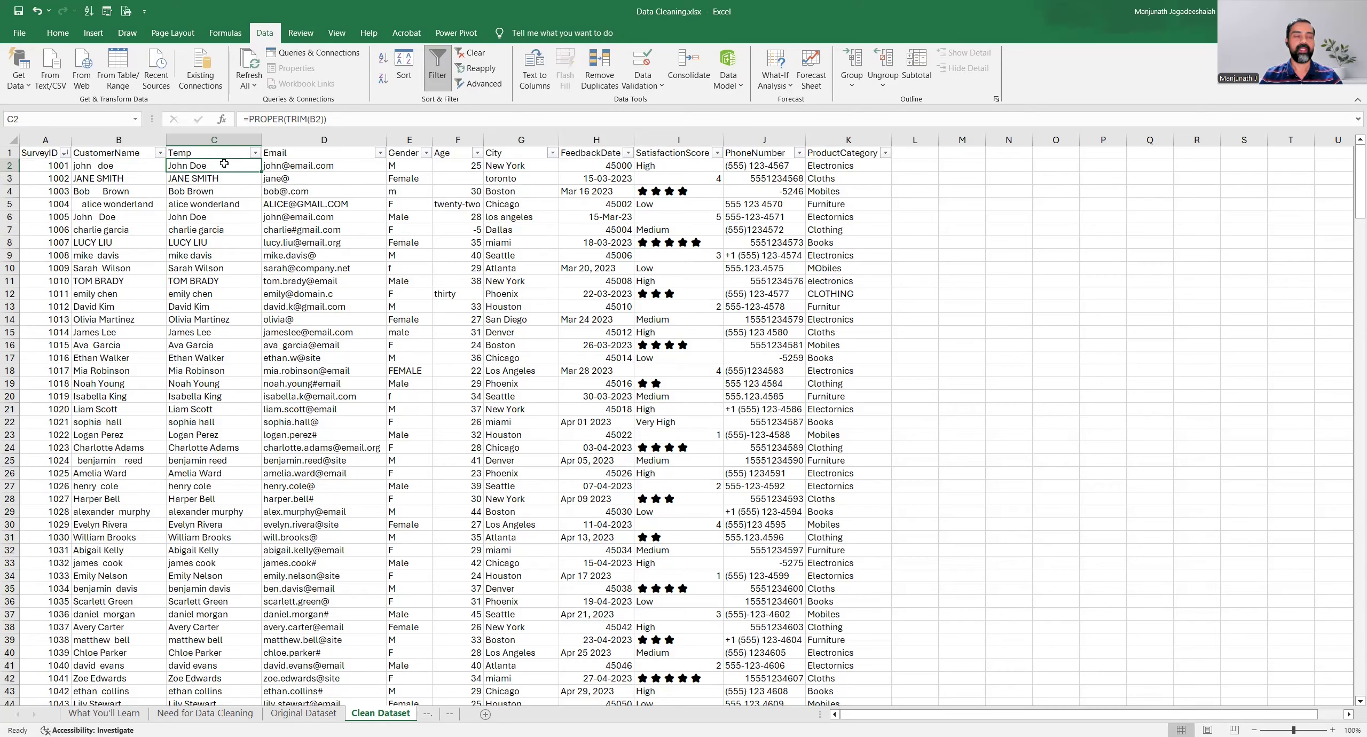
left_click(131, 166)
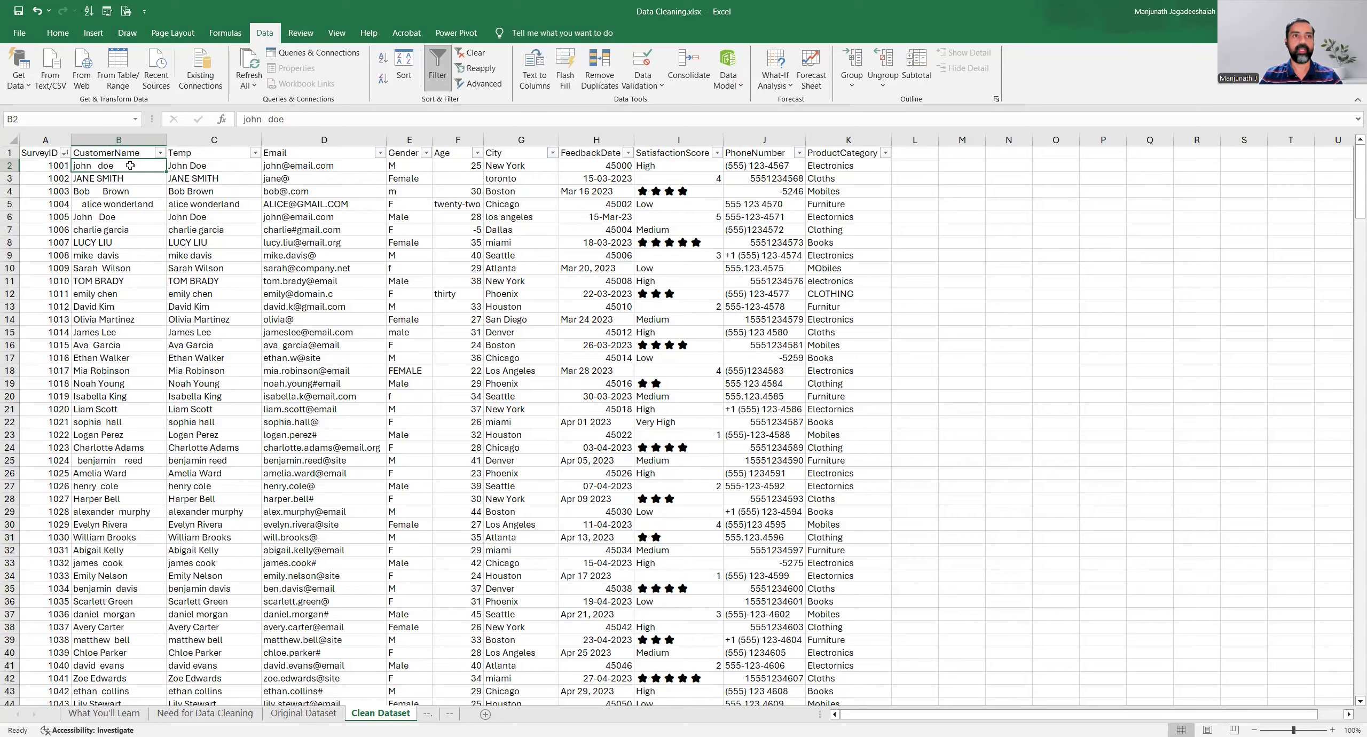
left_click(228, 165)
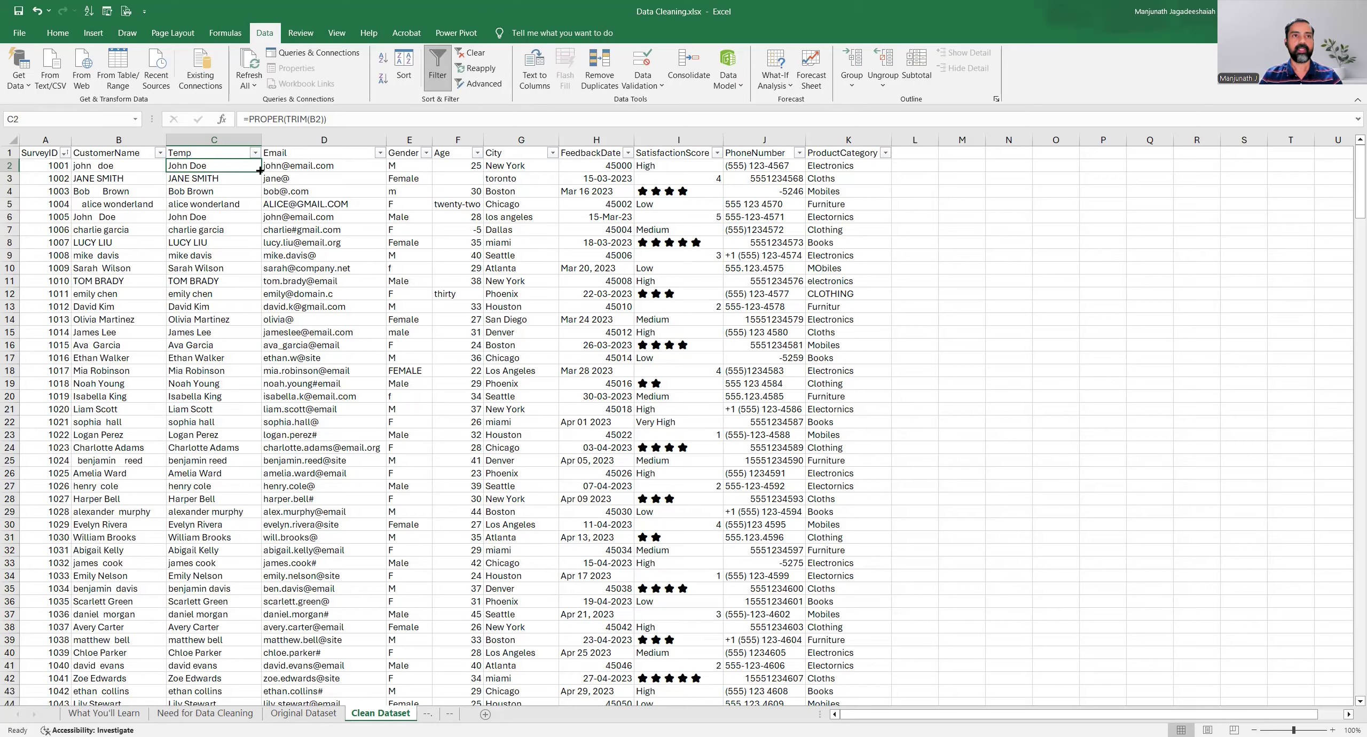
double_click(260, 170)
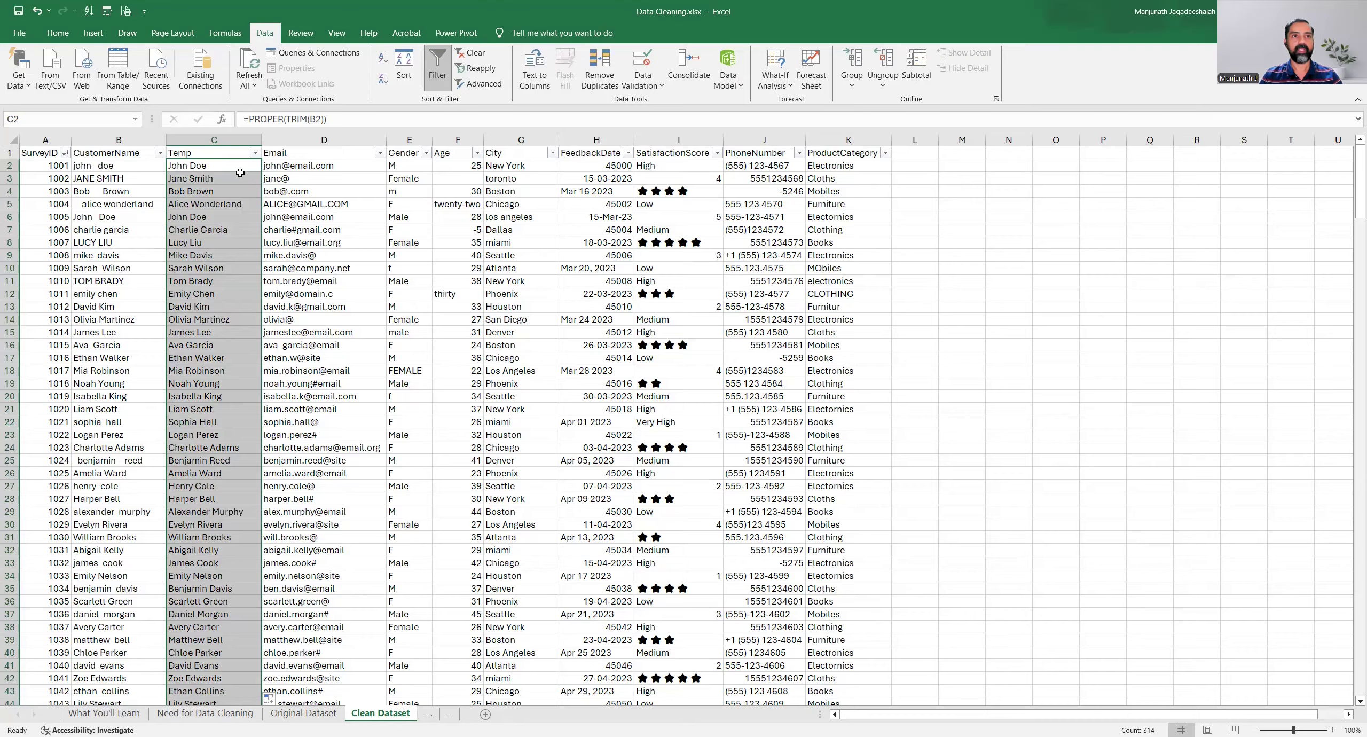
left_click(225, 180)
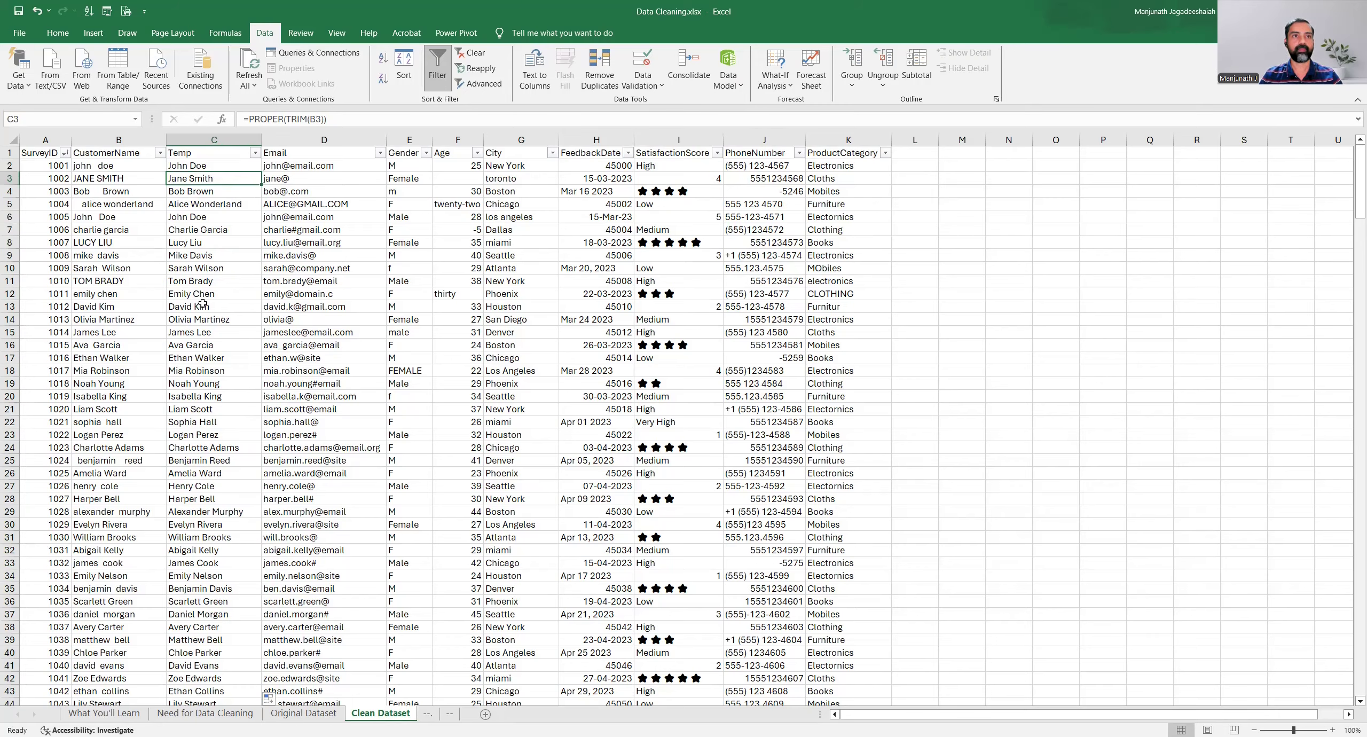
left_click(208, 203)
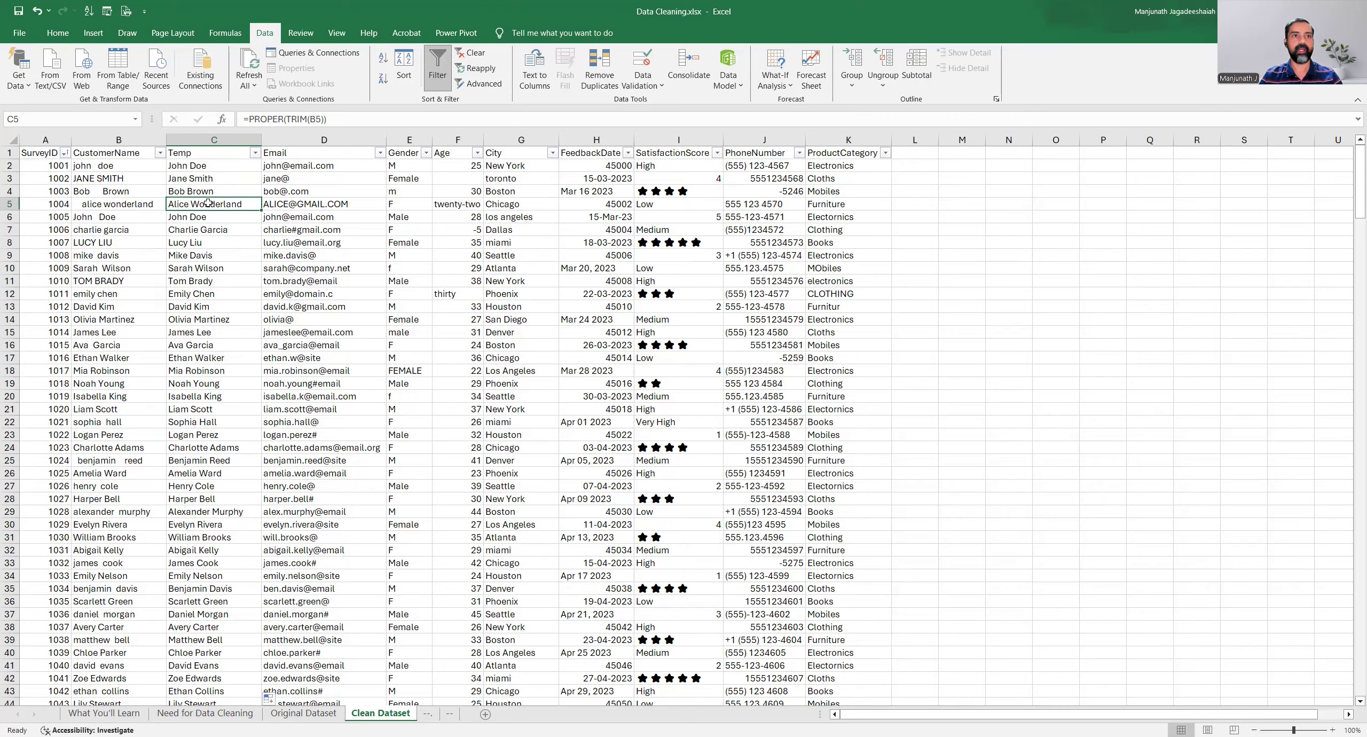
Copy the cleaned names from C2 to C315 and paste them as values over the CustomerName entries, starting at B2.
left_click(220, 169)
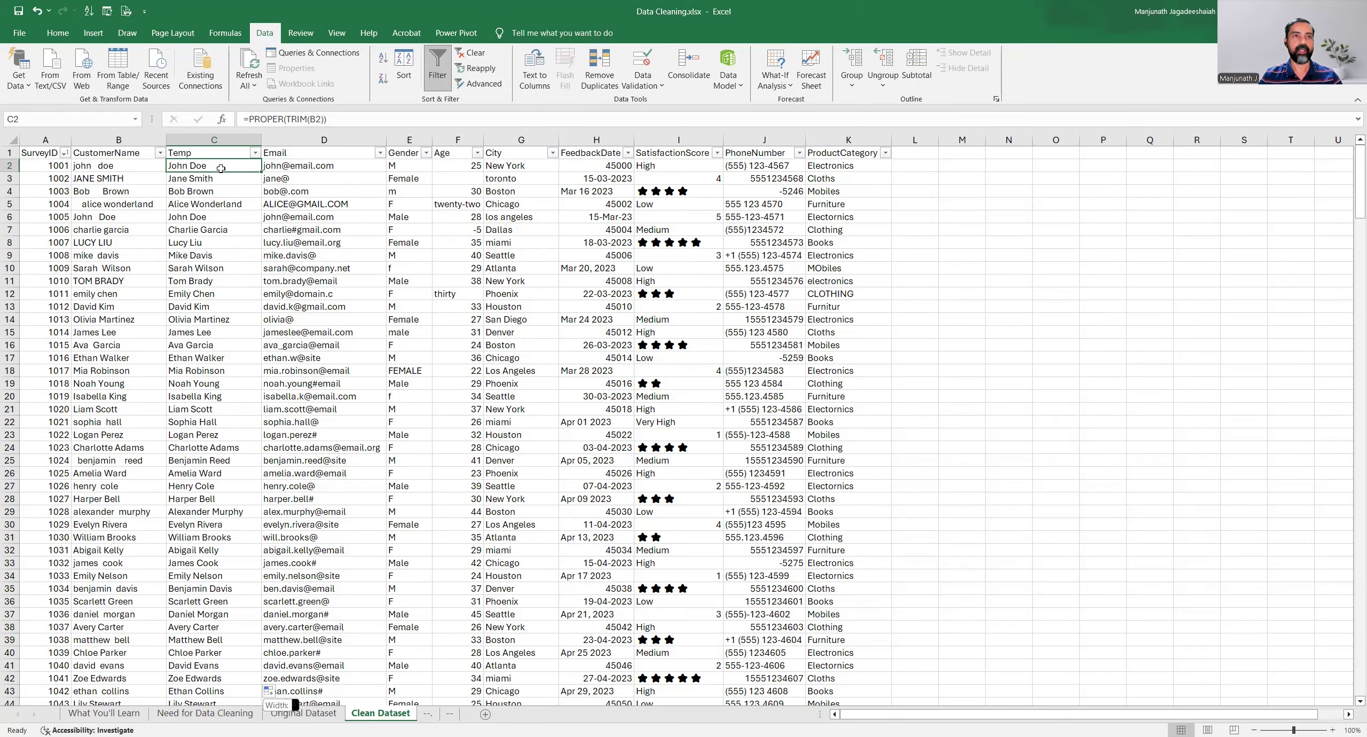
key("ctrl+shift+Down")
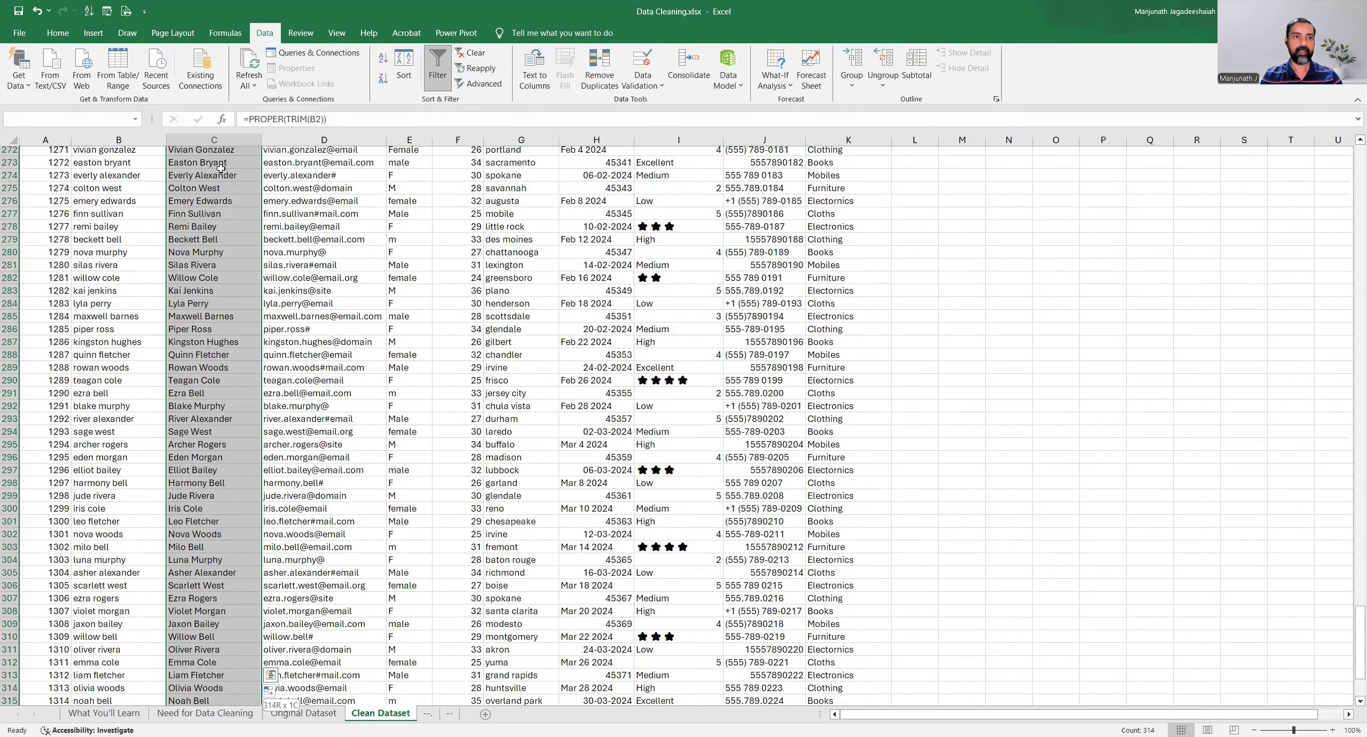
key("ctrl")
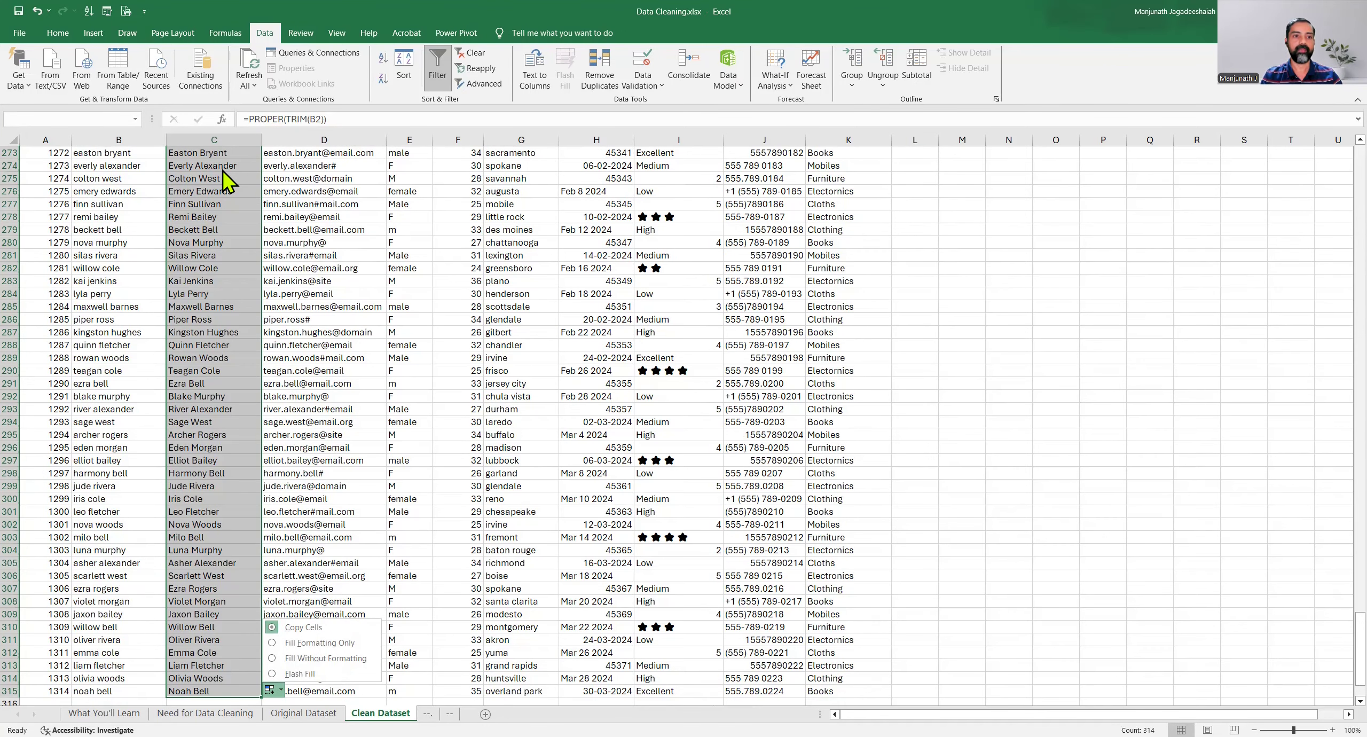
scroll(219, 369, "up", 20)
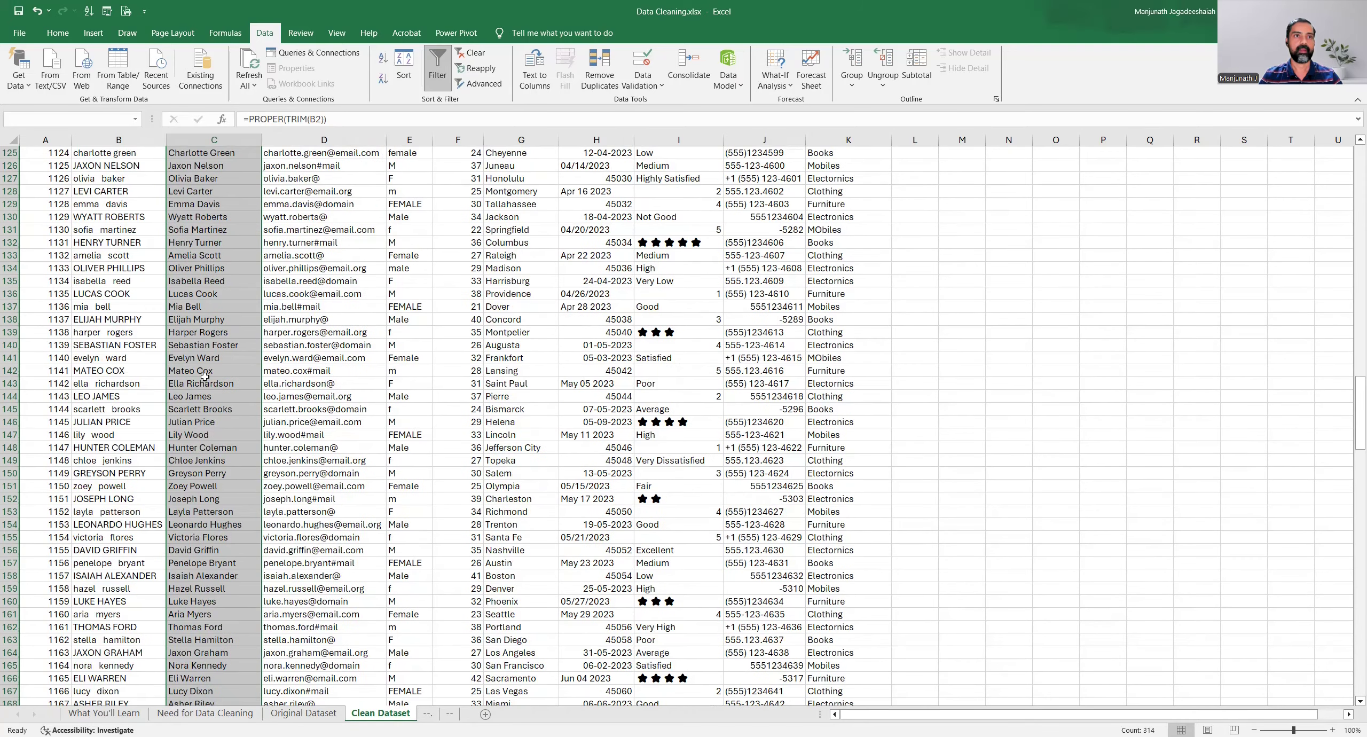
scroll(206, 377, "up", 20)
key("ctrl+c")
scroll(153, 281, "up", 17)
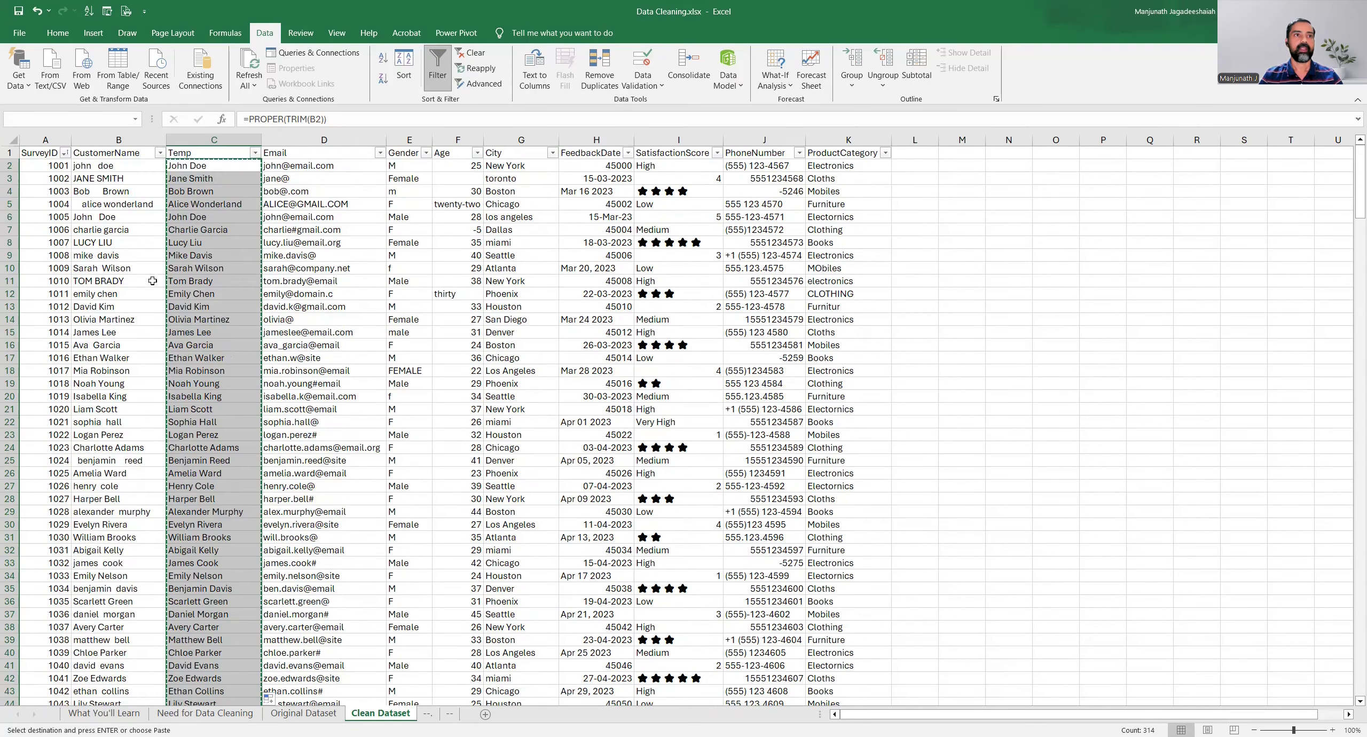
left_click(128, 165)
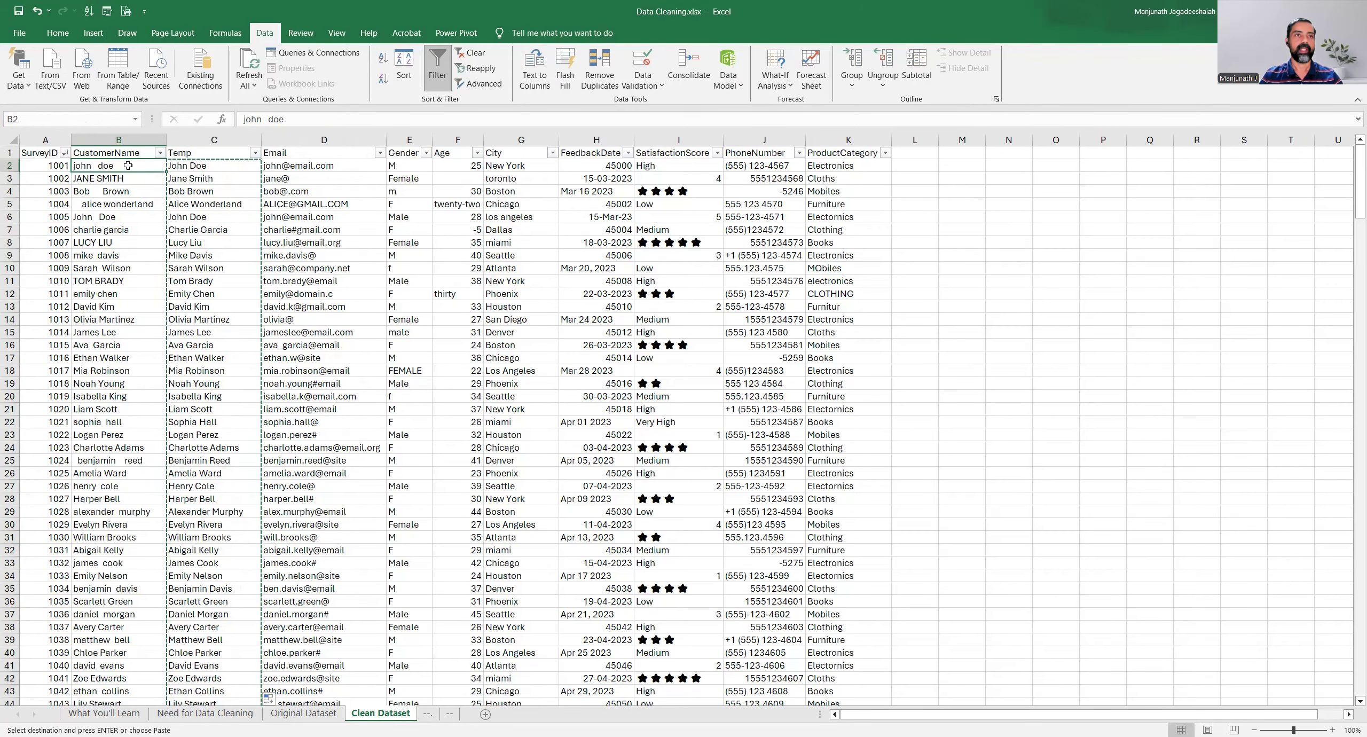
left_click(176, 247)
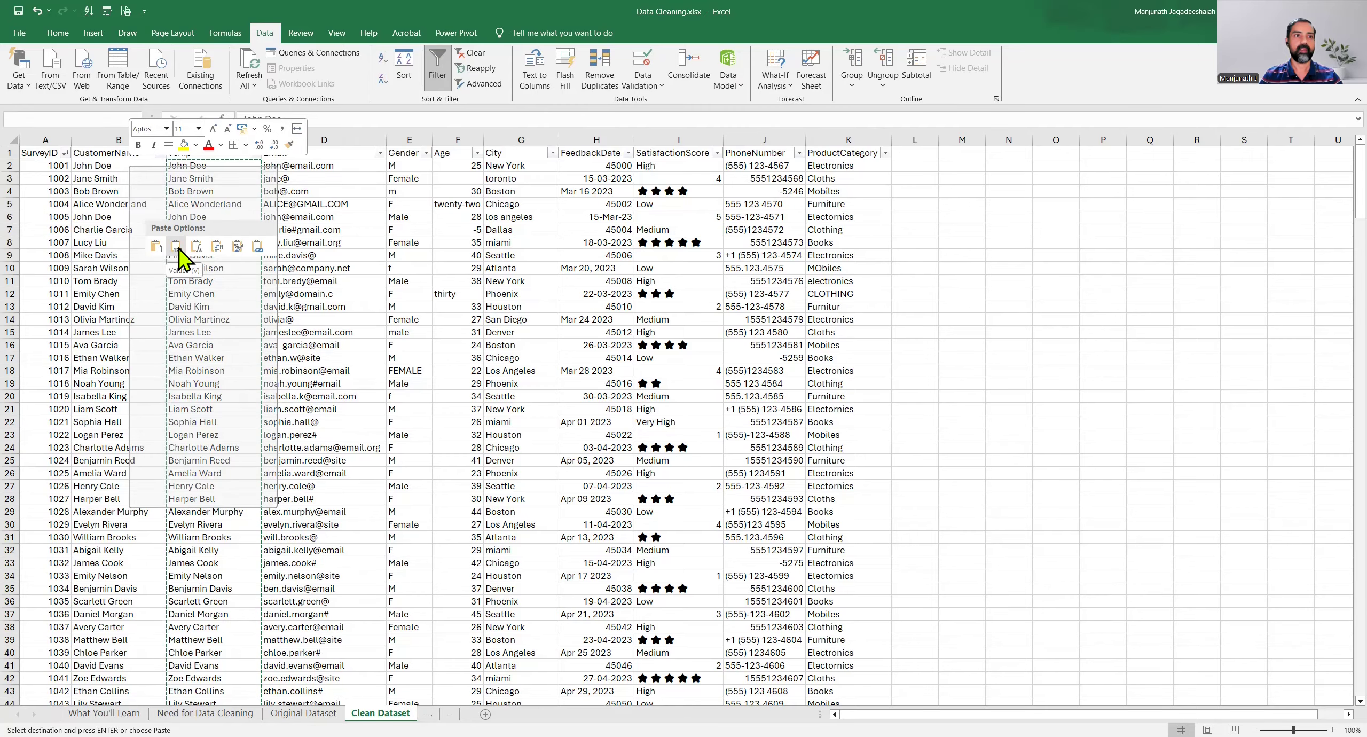
left_click(130, 165)
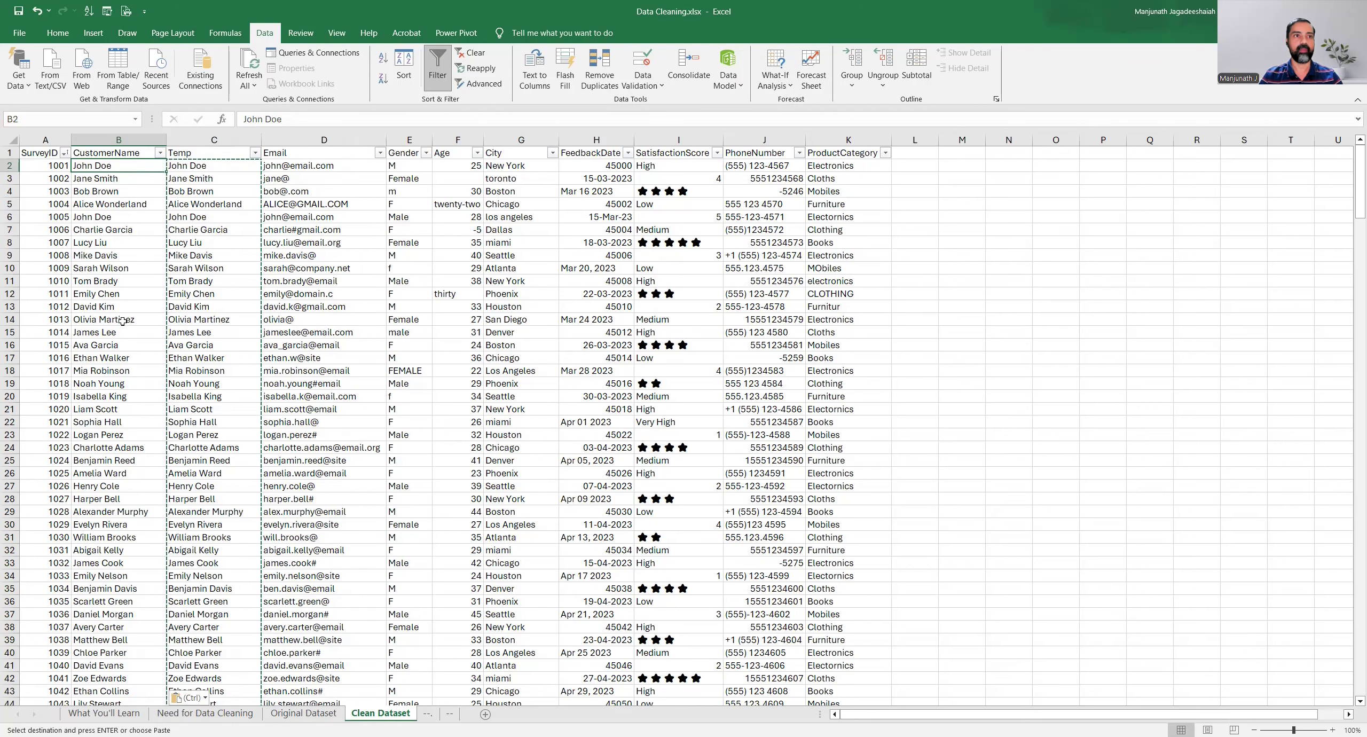
Delete the Temp helper column between CustomerName and Email.
left_click(195, 189)
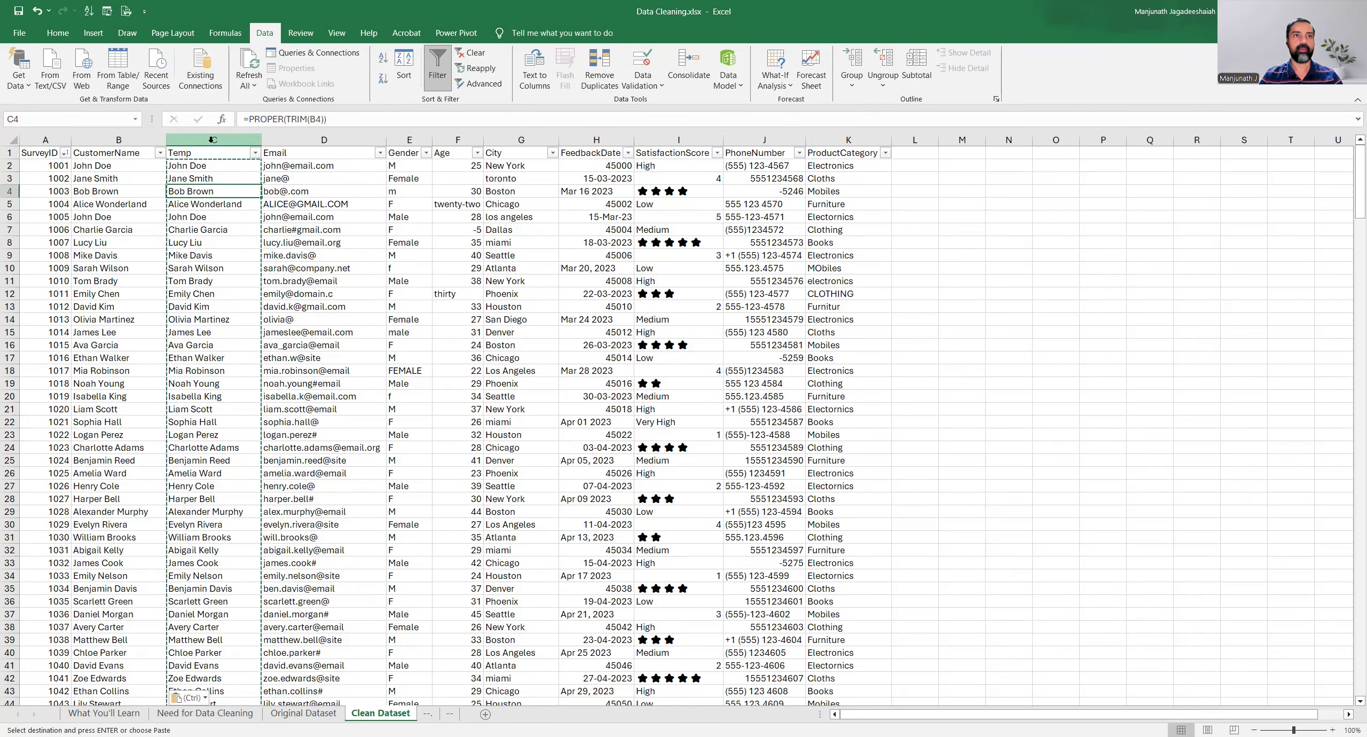
left_click(212, 140)
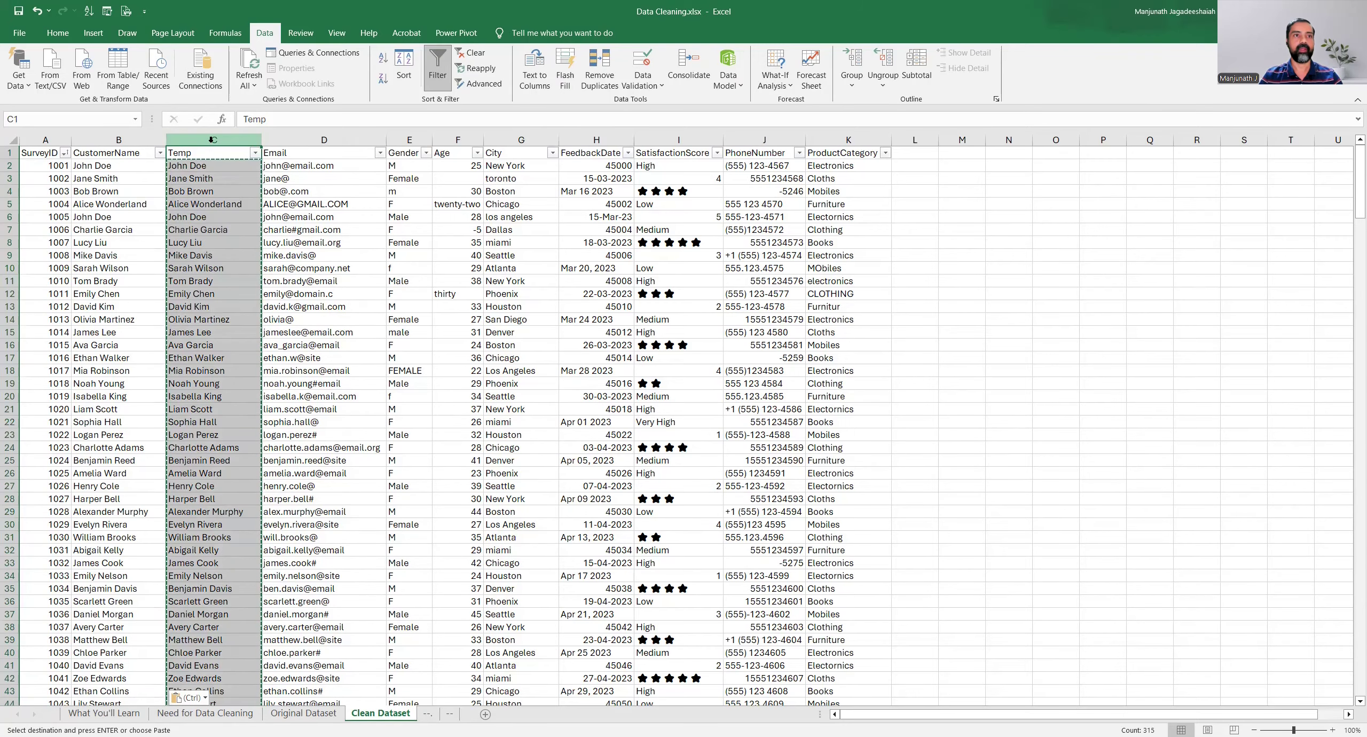
right_click(213, 140)
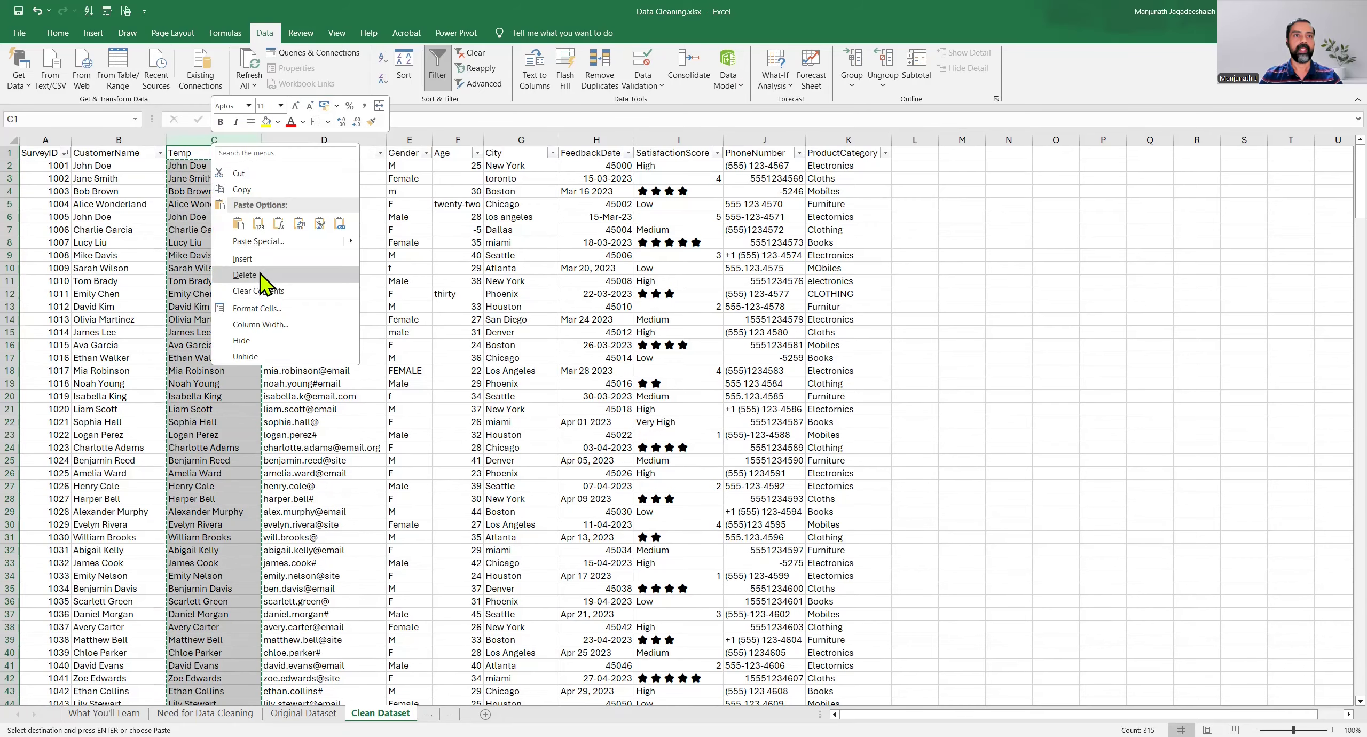
left_click(267, 285)
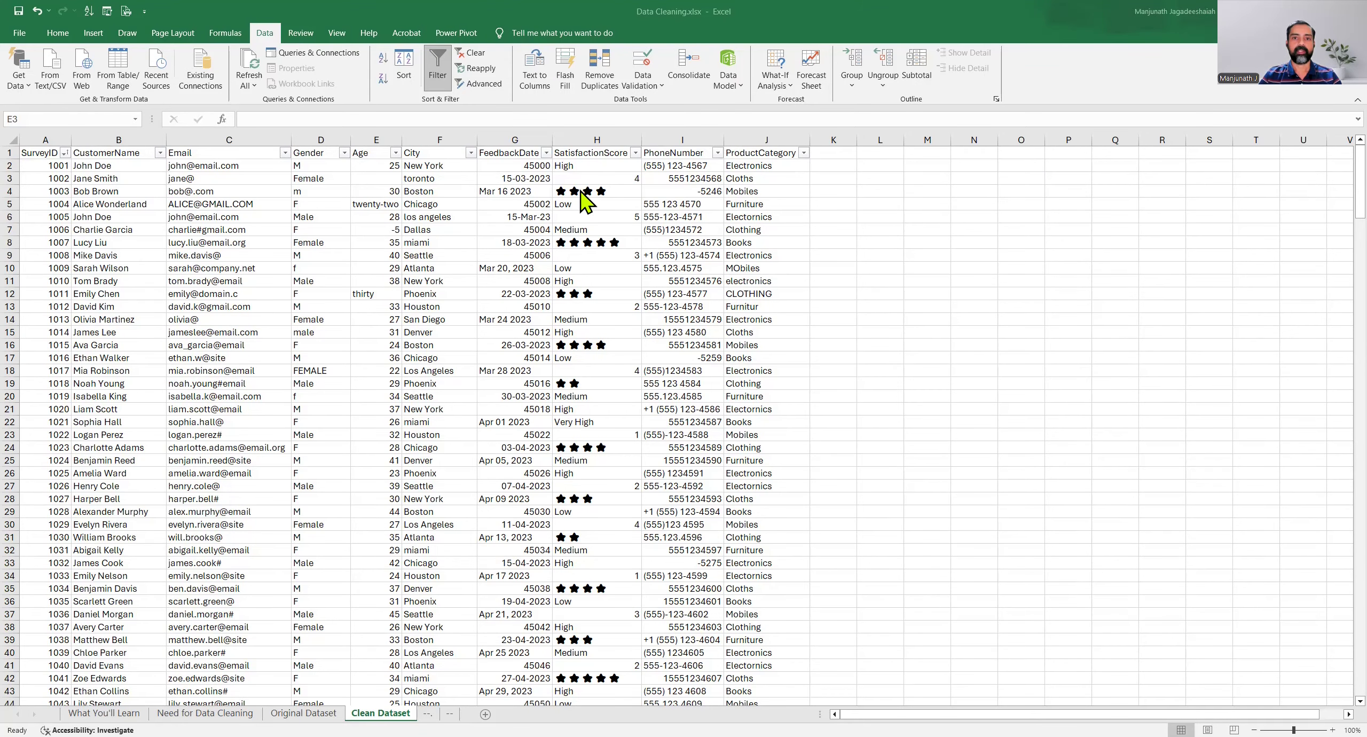
Review the distinct values in the Gender column's filter list, leaving the data unfiltered.
left_click(338, 180)
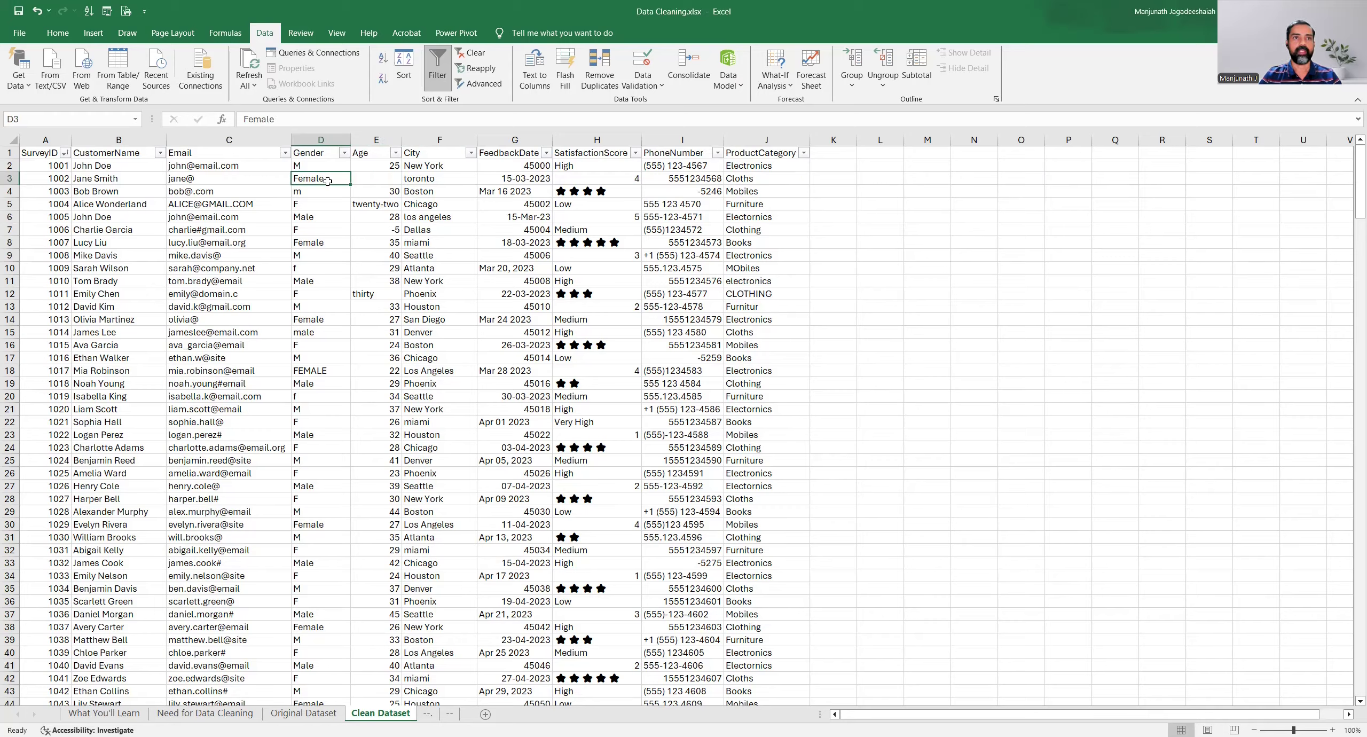
left_click(344, 153)
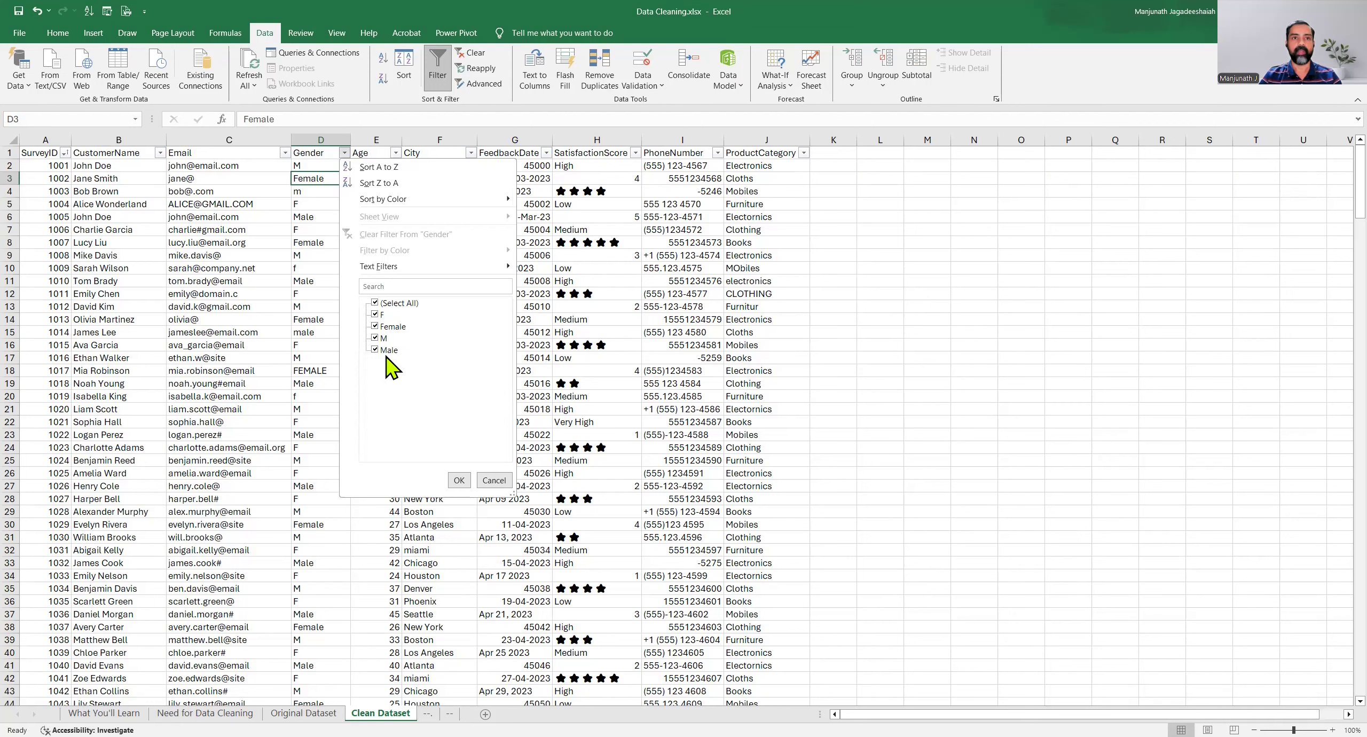
left_click(494, 480)
left_click(367, 180)
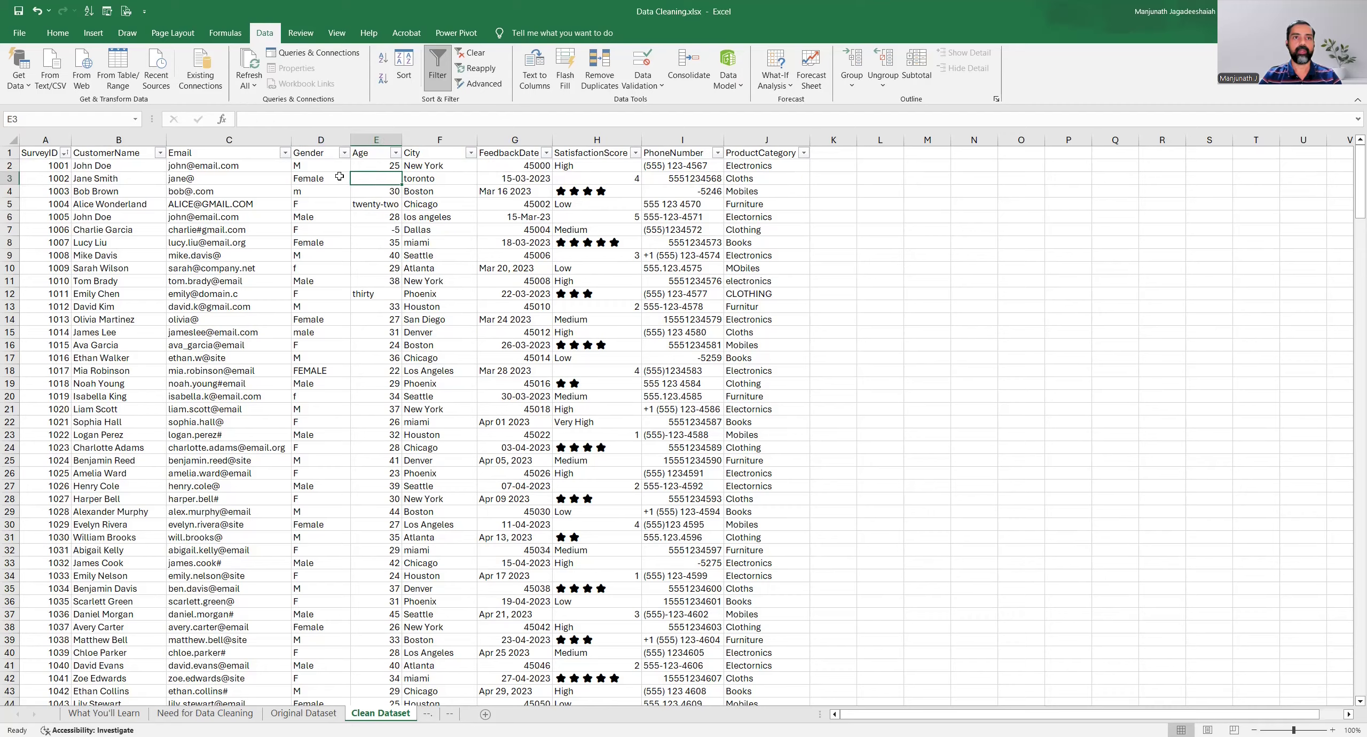
left_click(341, 177)
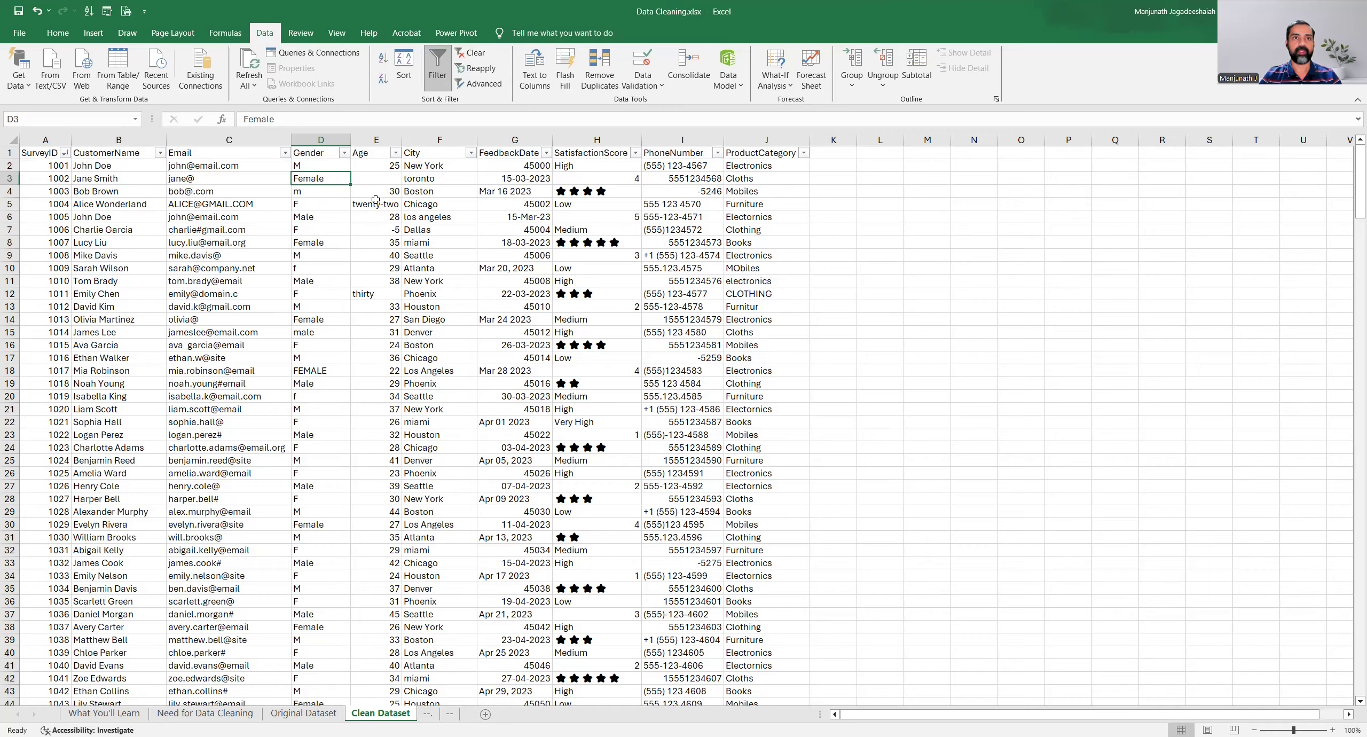
Insert a new column between Gender and Age and give it the header Temp.
left_click(377, 138)
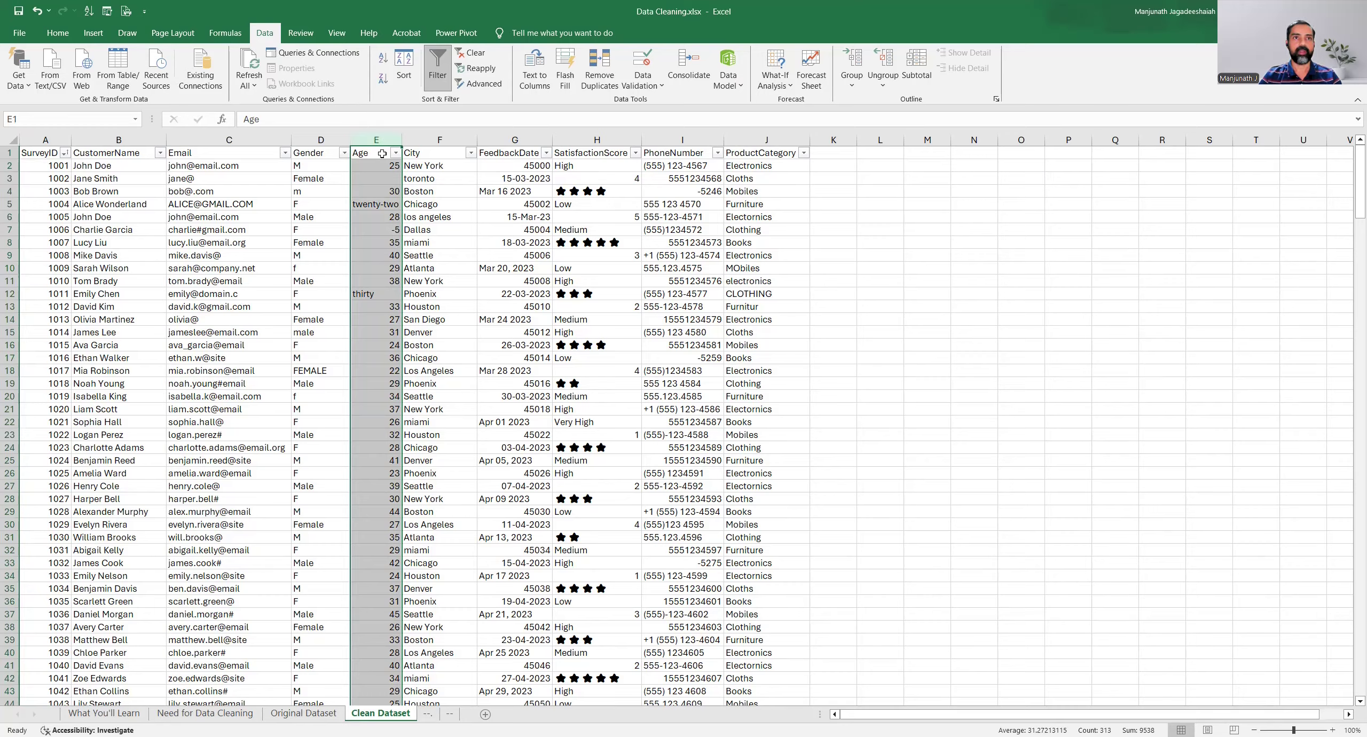
right_click(375, 140)
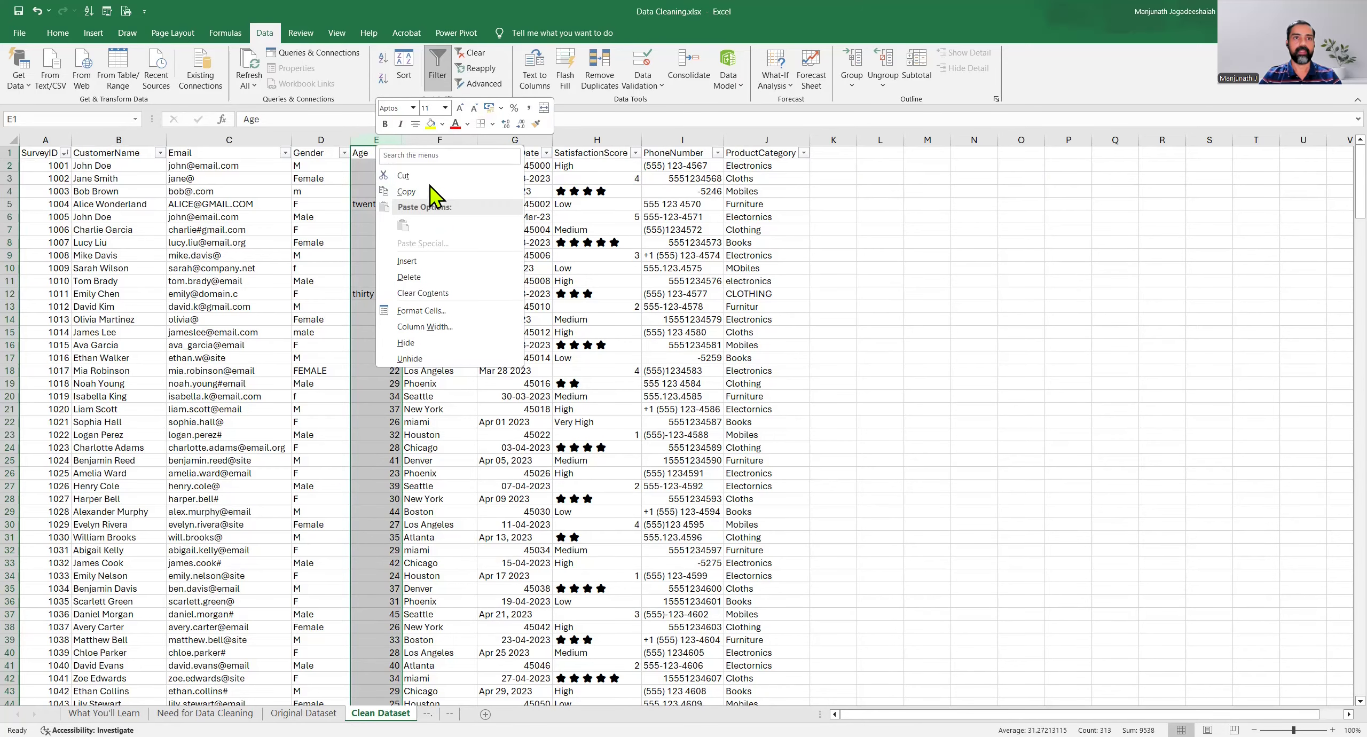
left_click(453, 261)
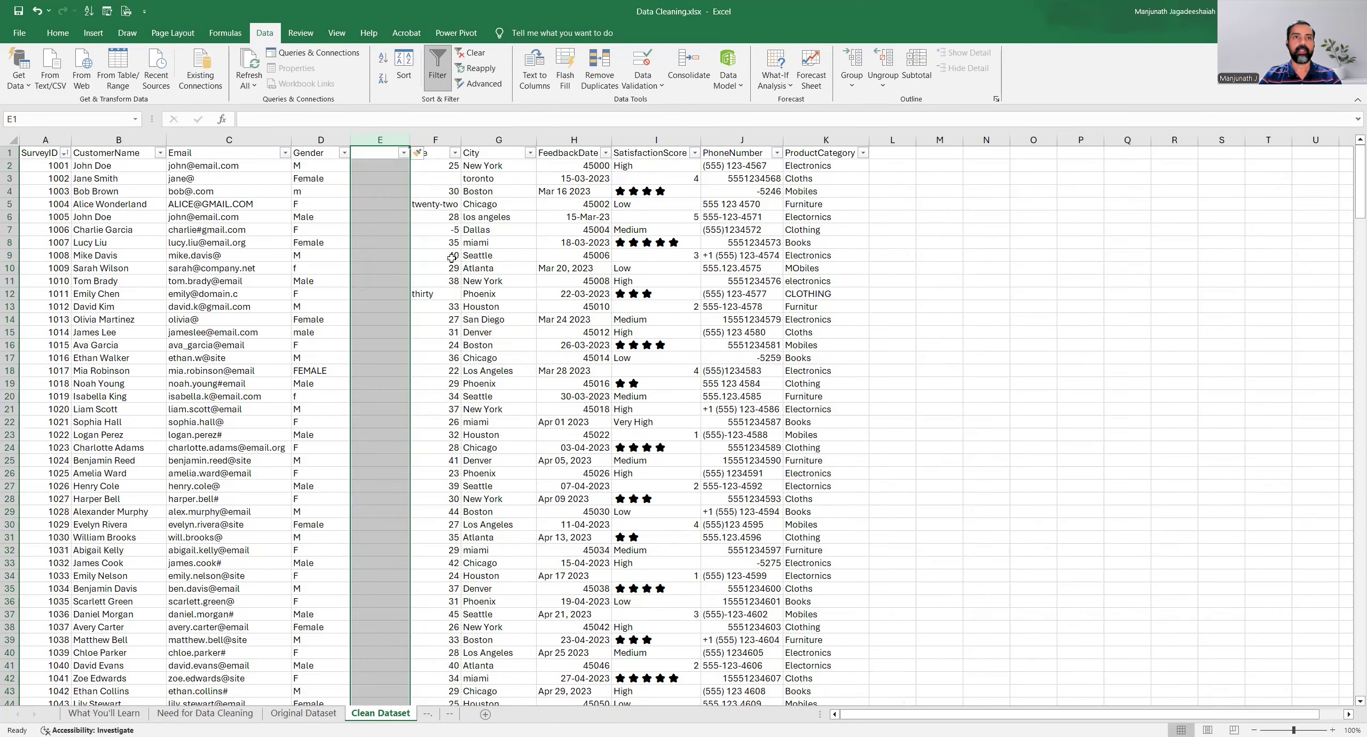
left_click(375, 156)
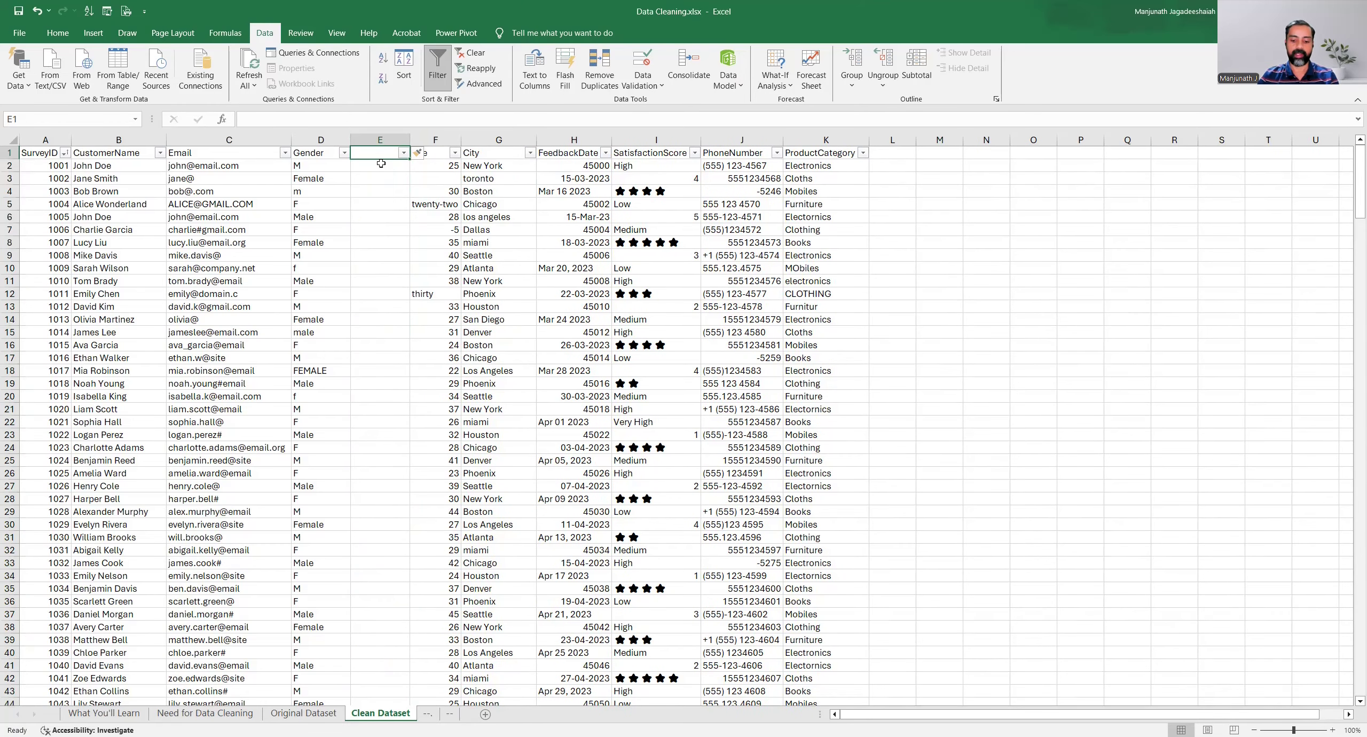
type("Temp")
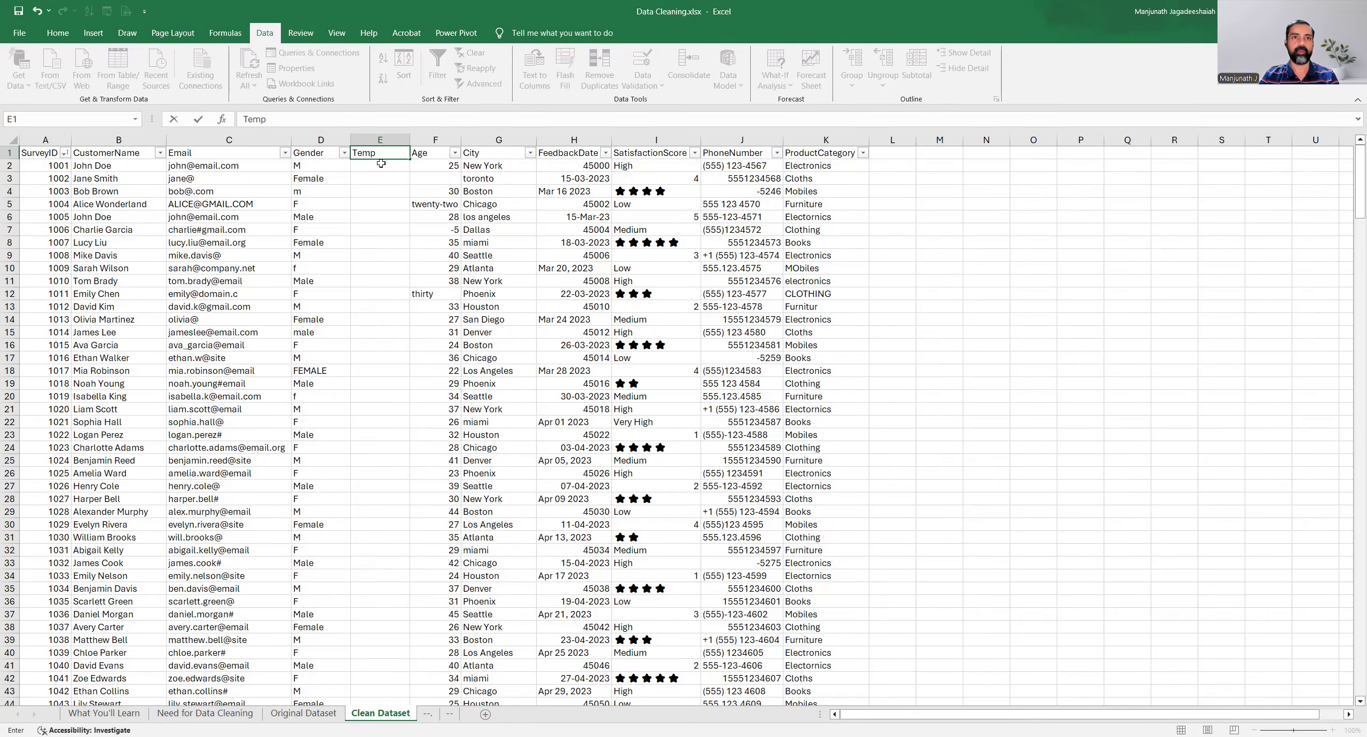
key("Return")
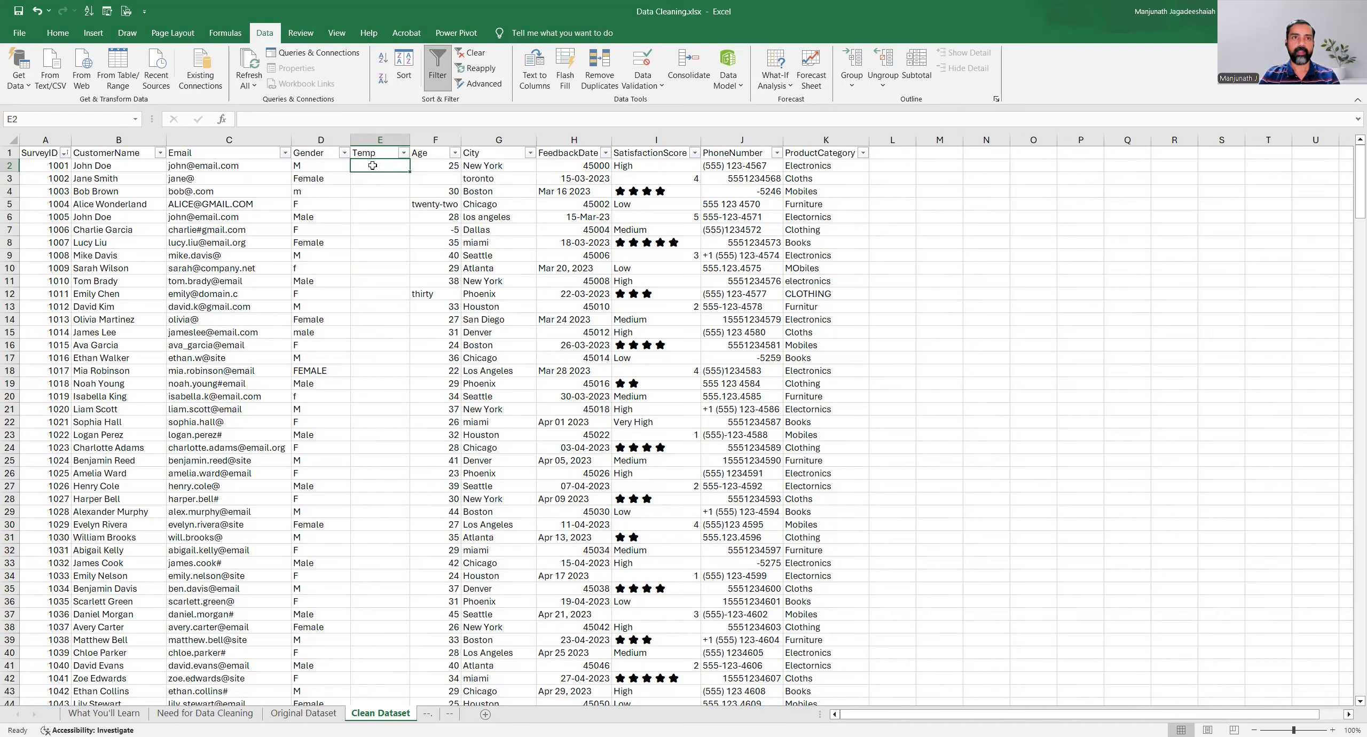
Enter the formula =SWITCH(D2,"M", "Male", "F", "Female") in E2 to expand the gender abbreviations.
type("=")
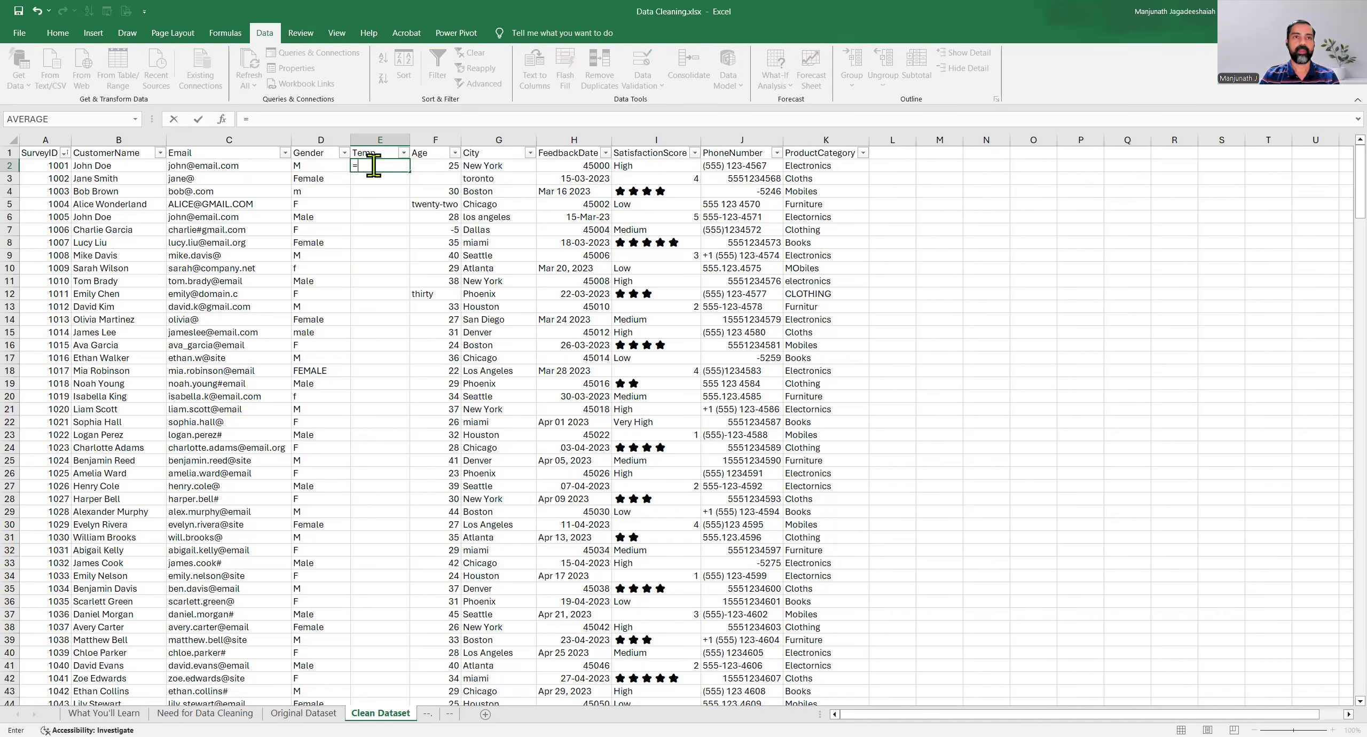
type("SWITCH(")
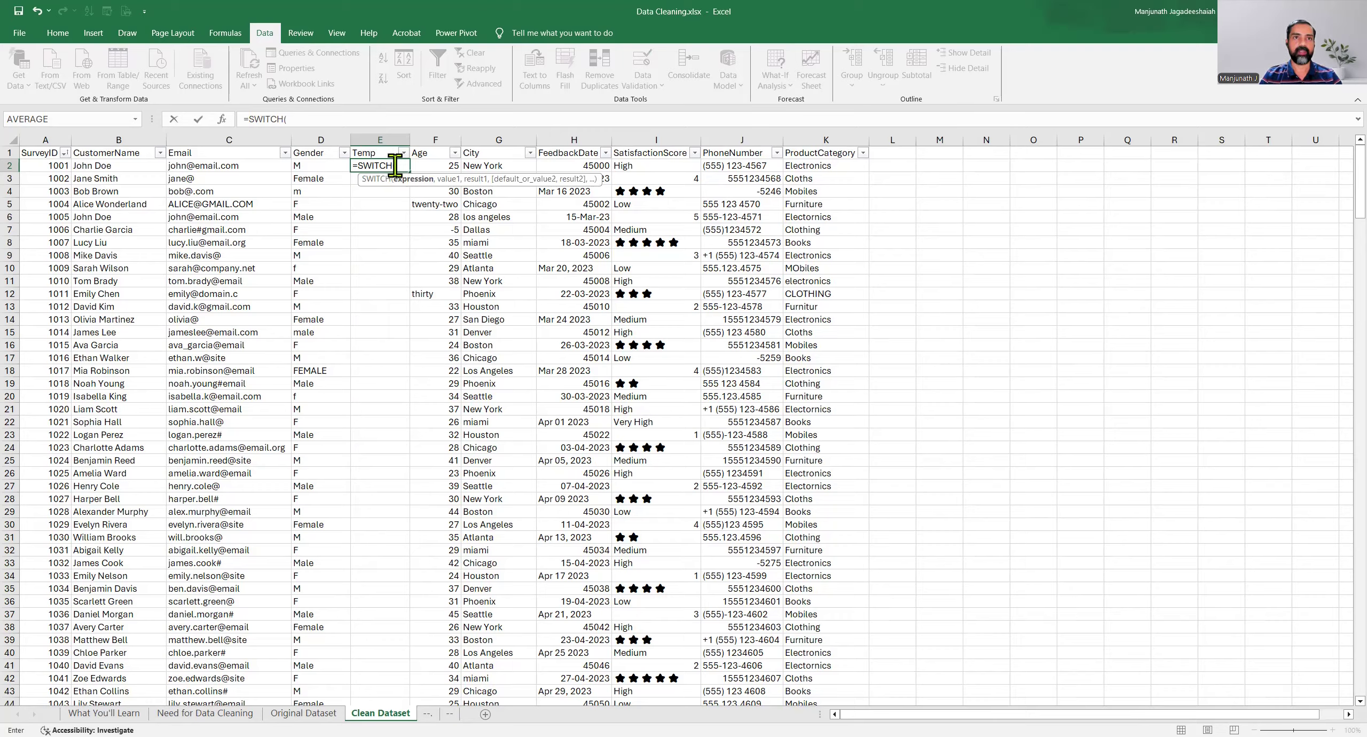
left_click(315, 165)
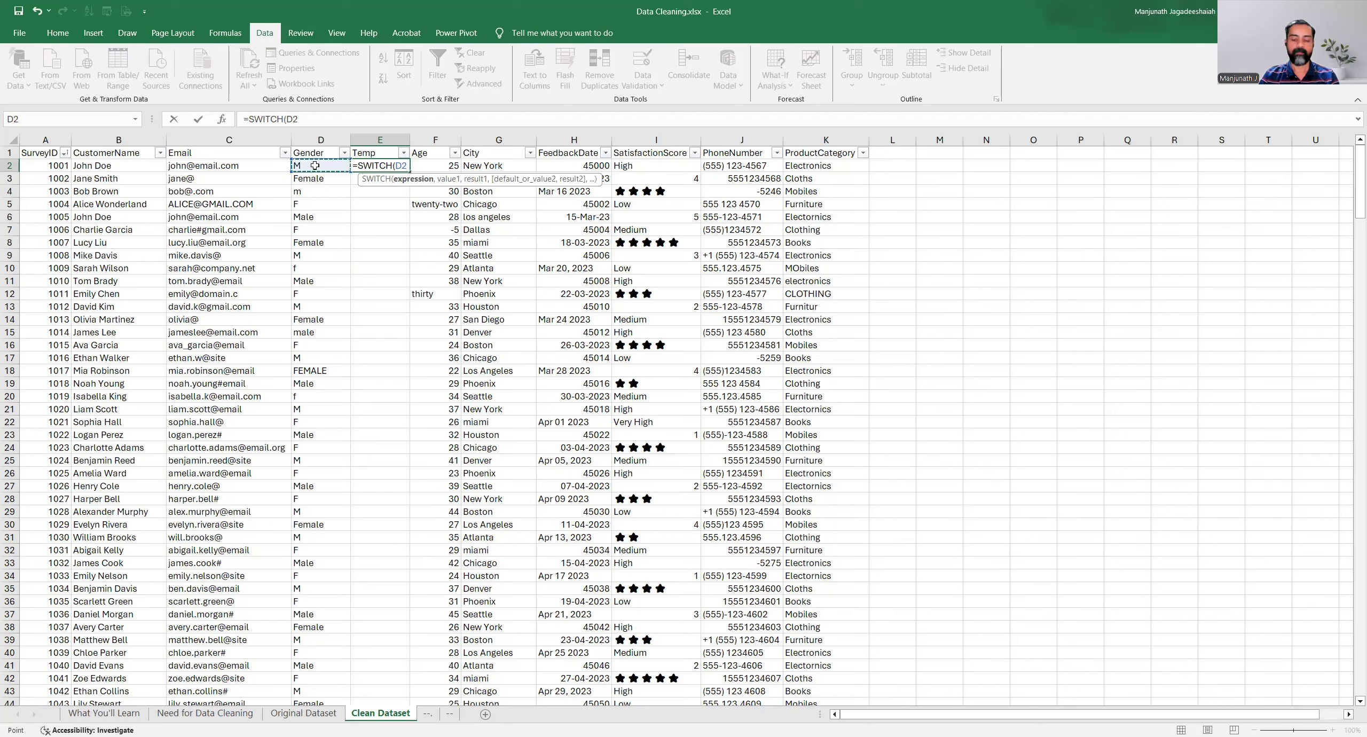
type(",")
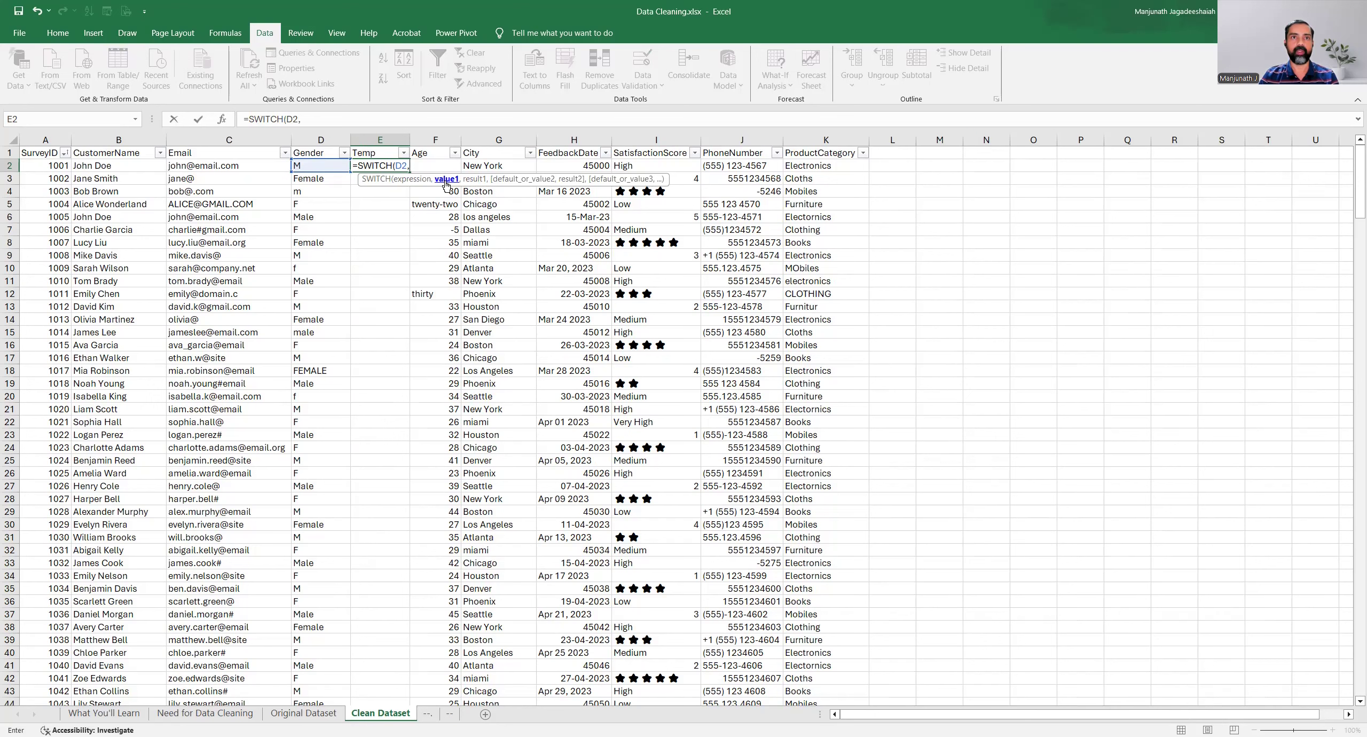
type("\"M")
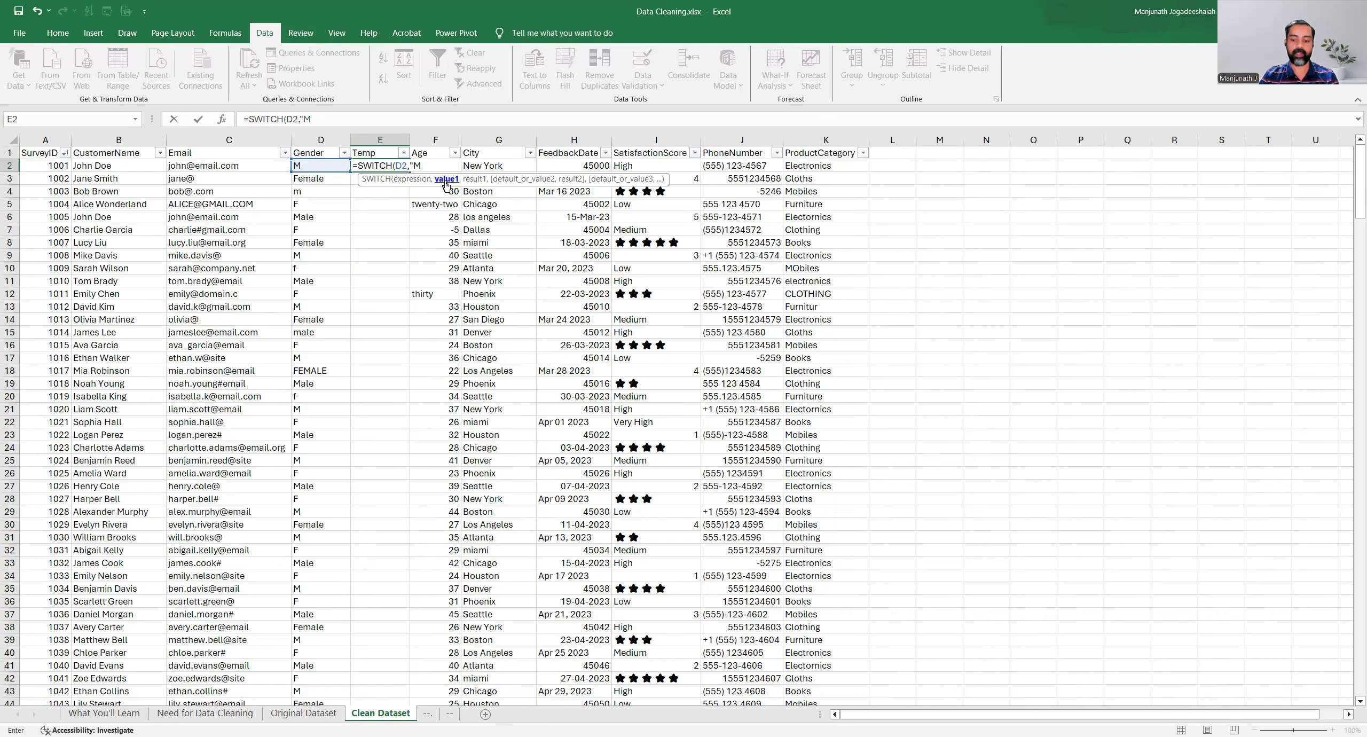
type("\"")
type(",")
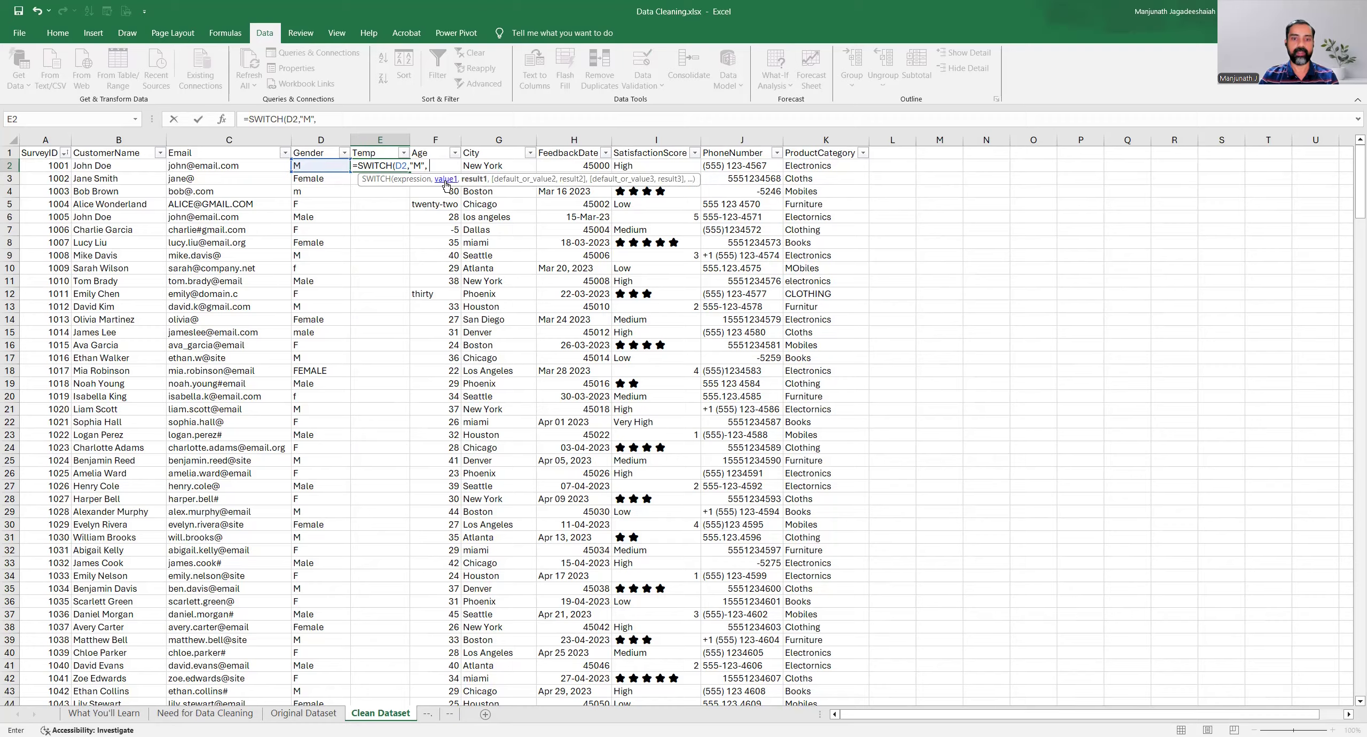
type(" \"Male")
type(",")
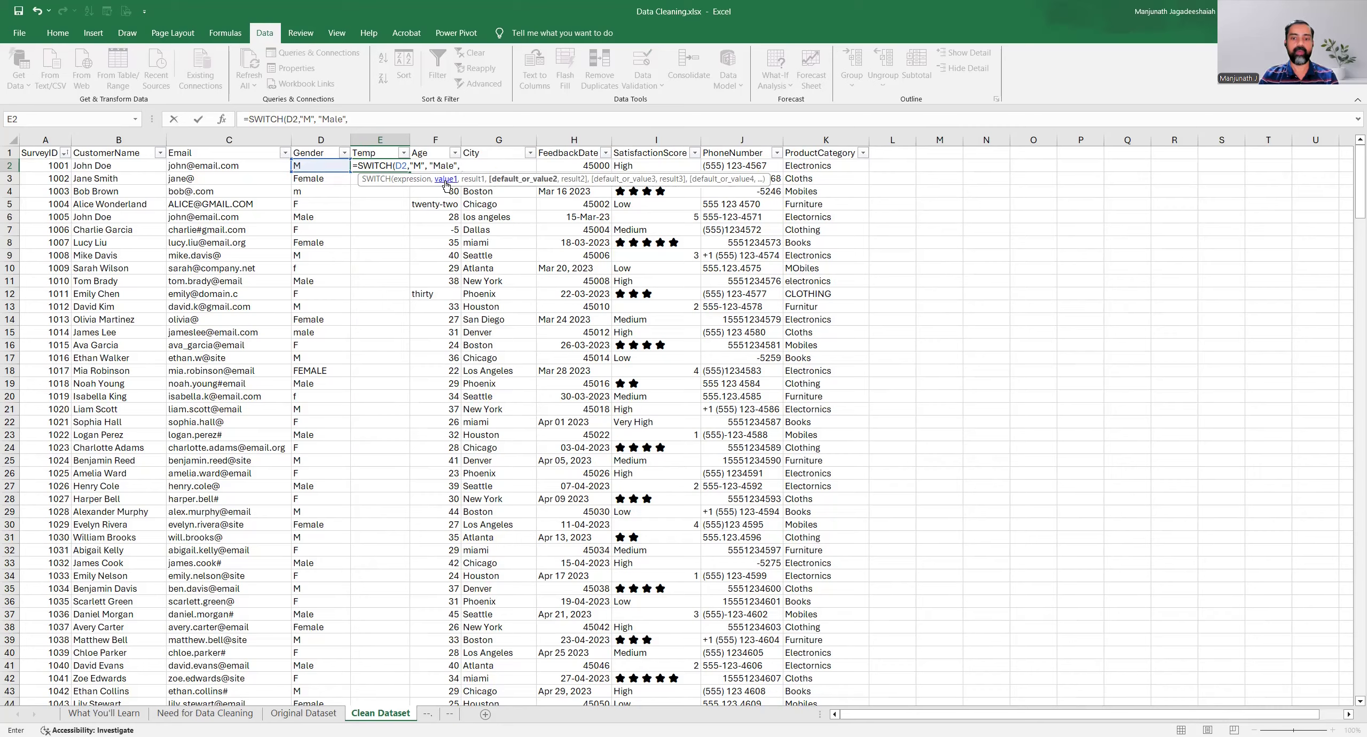
type(" \"F\", \"F")
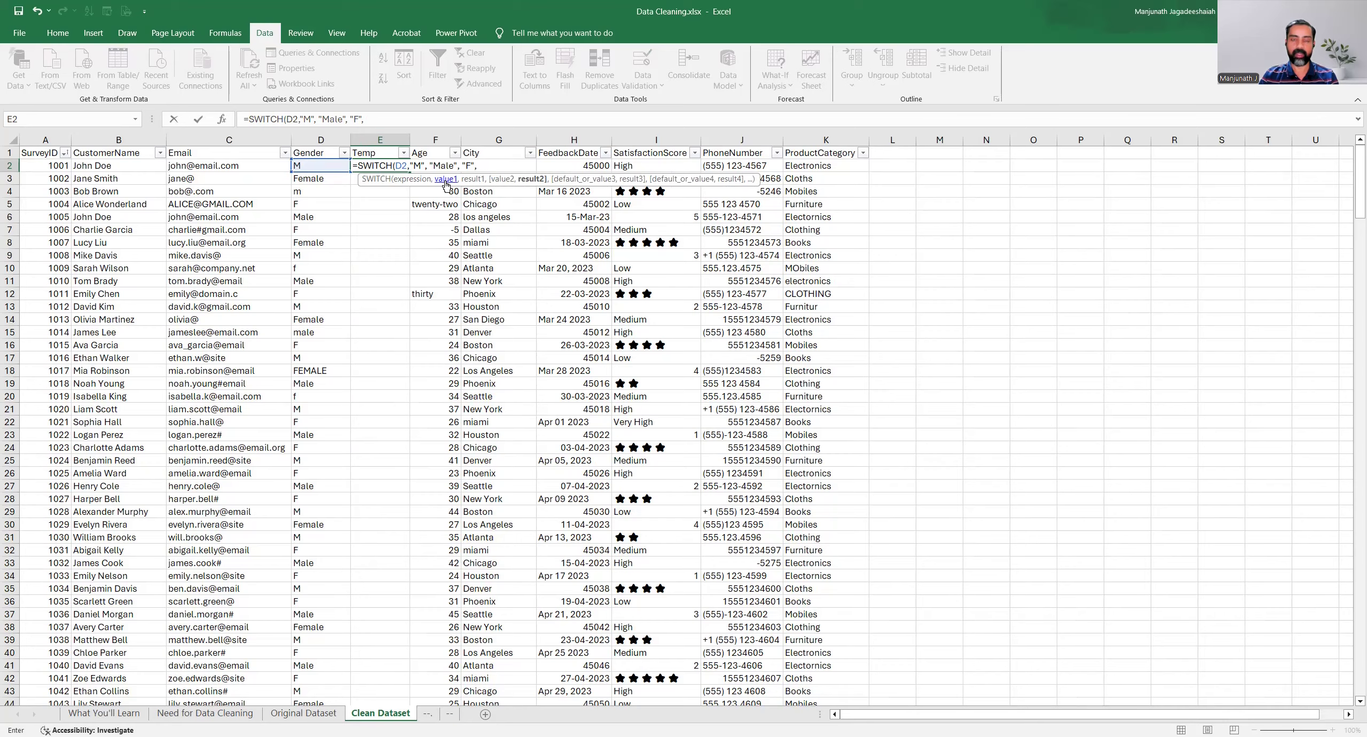
type("emale")
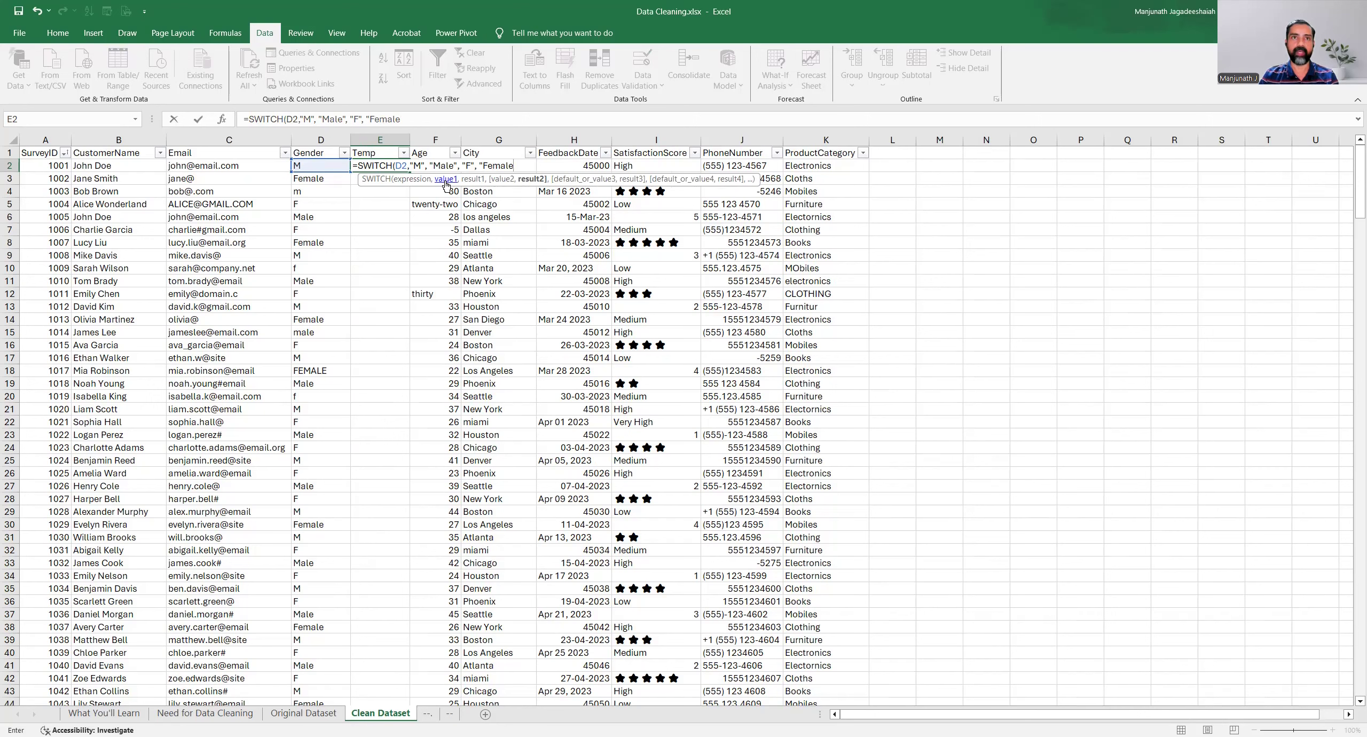
type("\")")
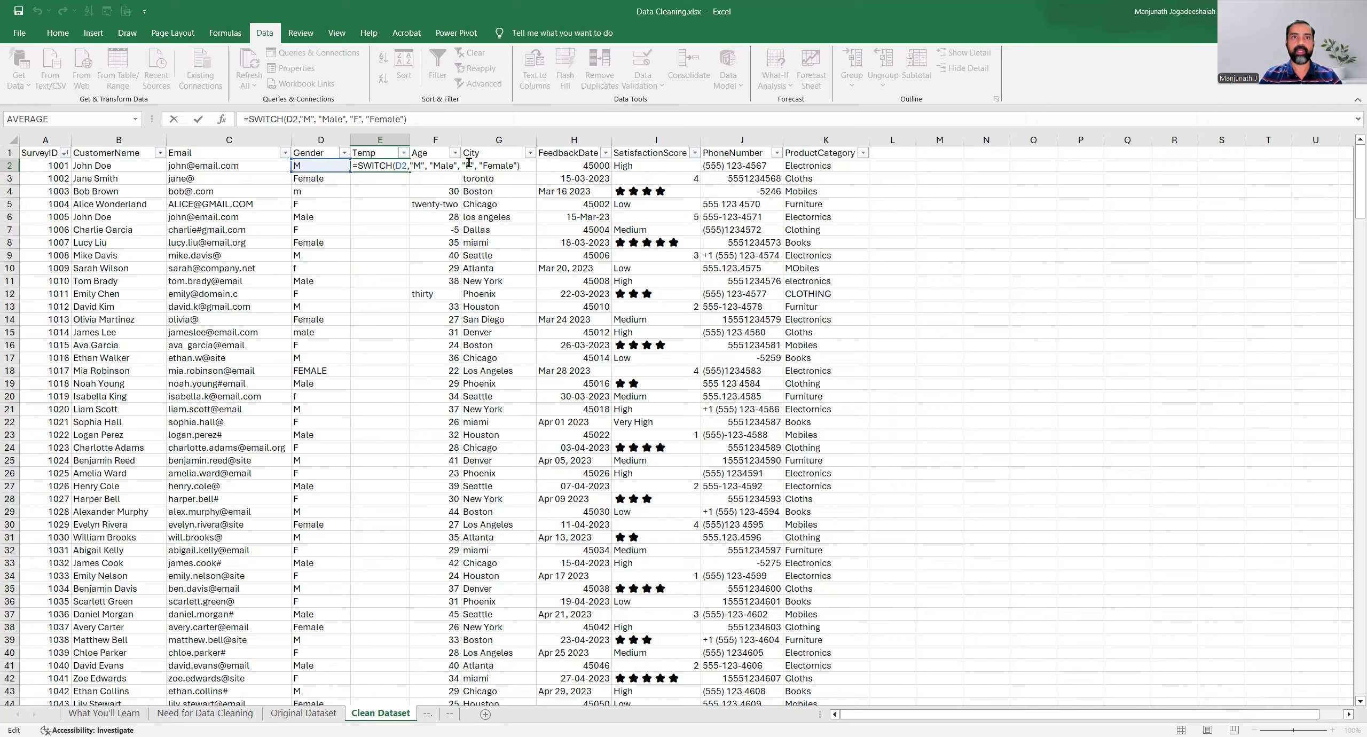
left_click(458, 164)
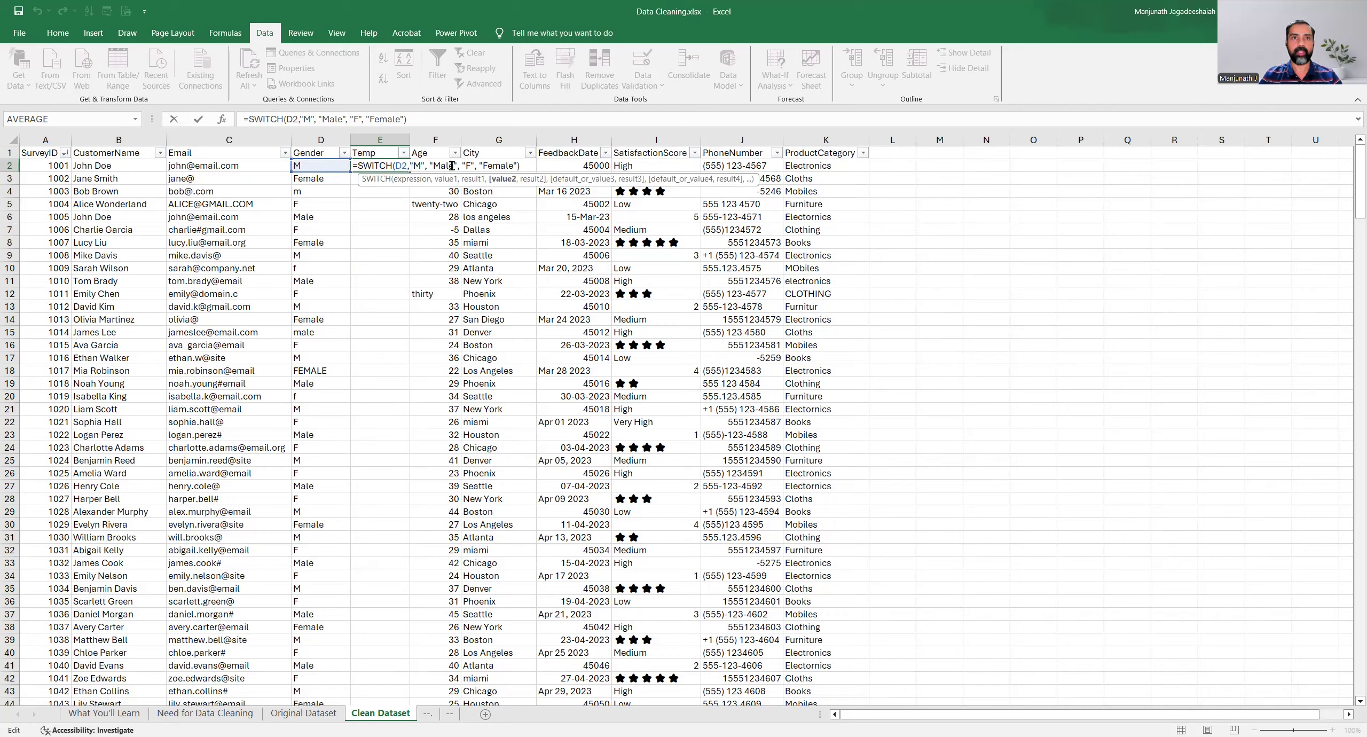
left_click(528, 165)
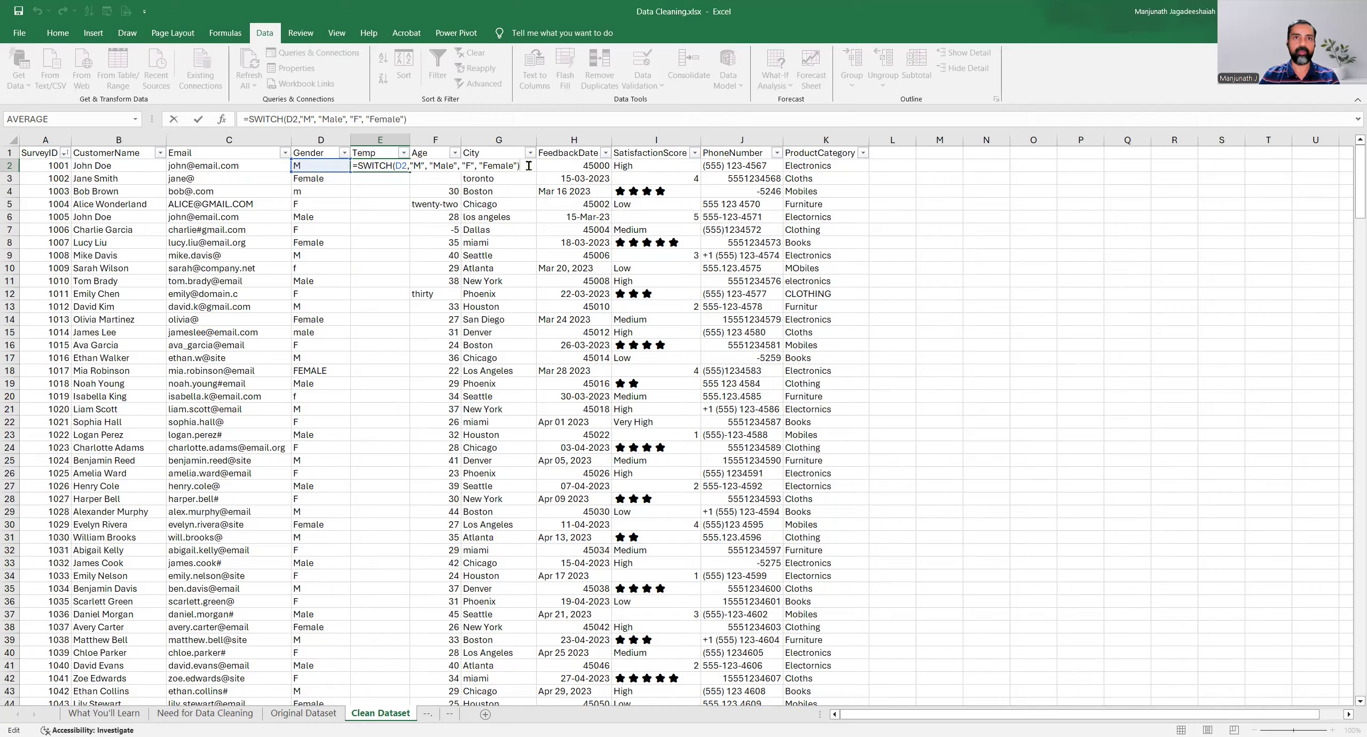
key("Return")
Check E2 against the Gender entry in D2 and fill the SWITCH formula down the Temp column.
left_click(322, 165)
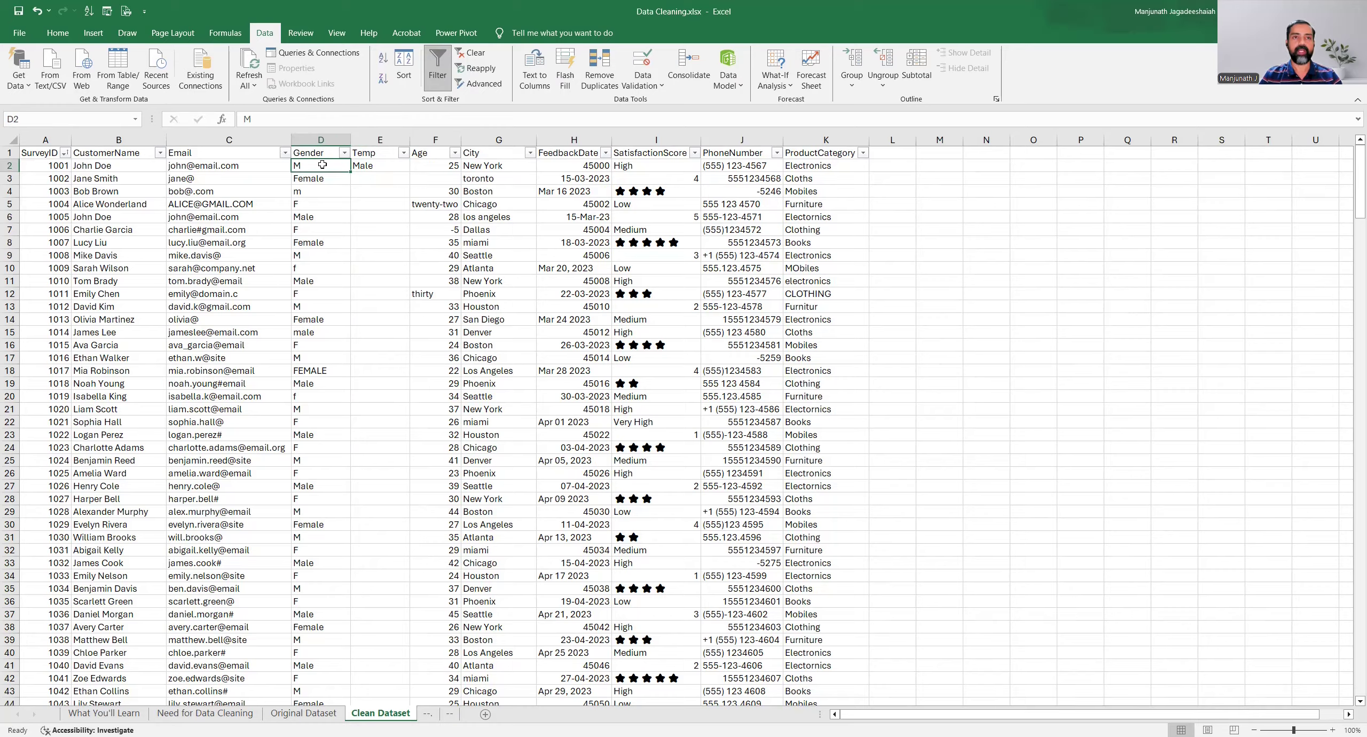
left_click(385, 165)
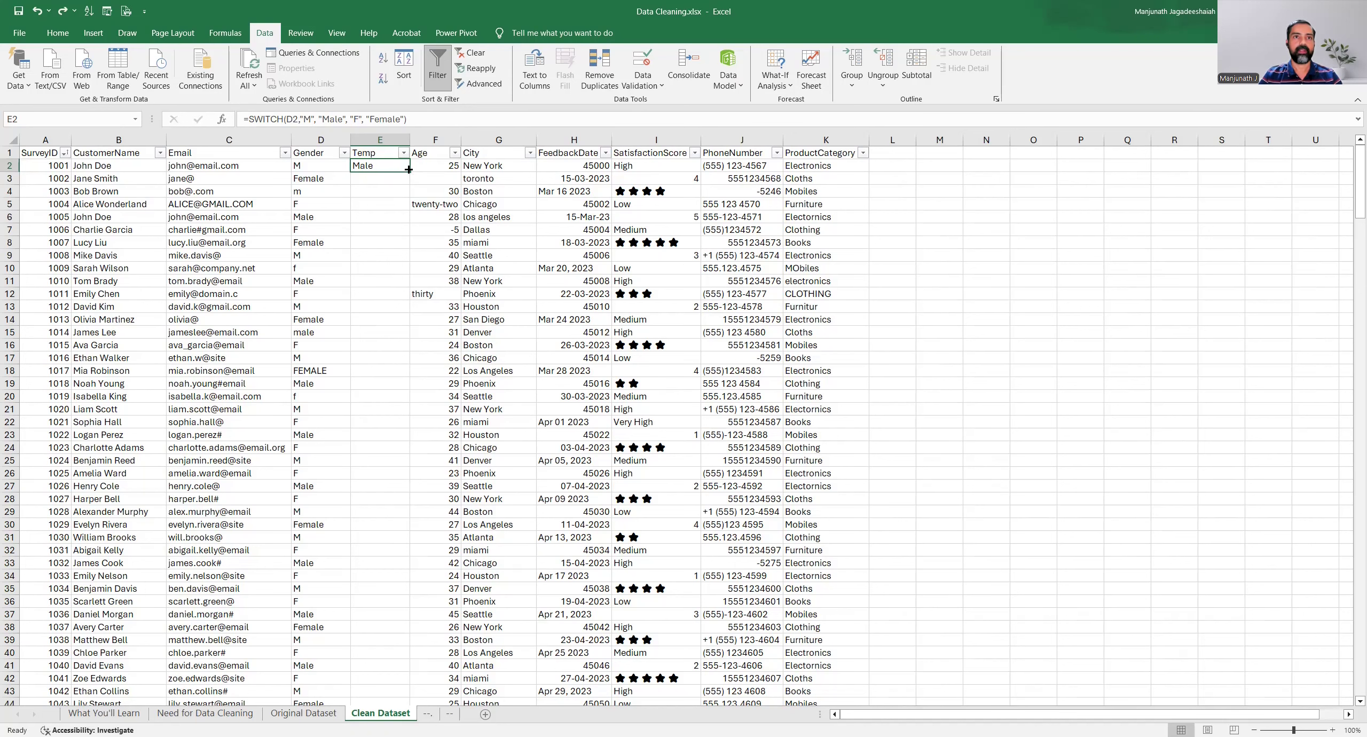
double_click(409, 169)
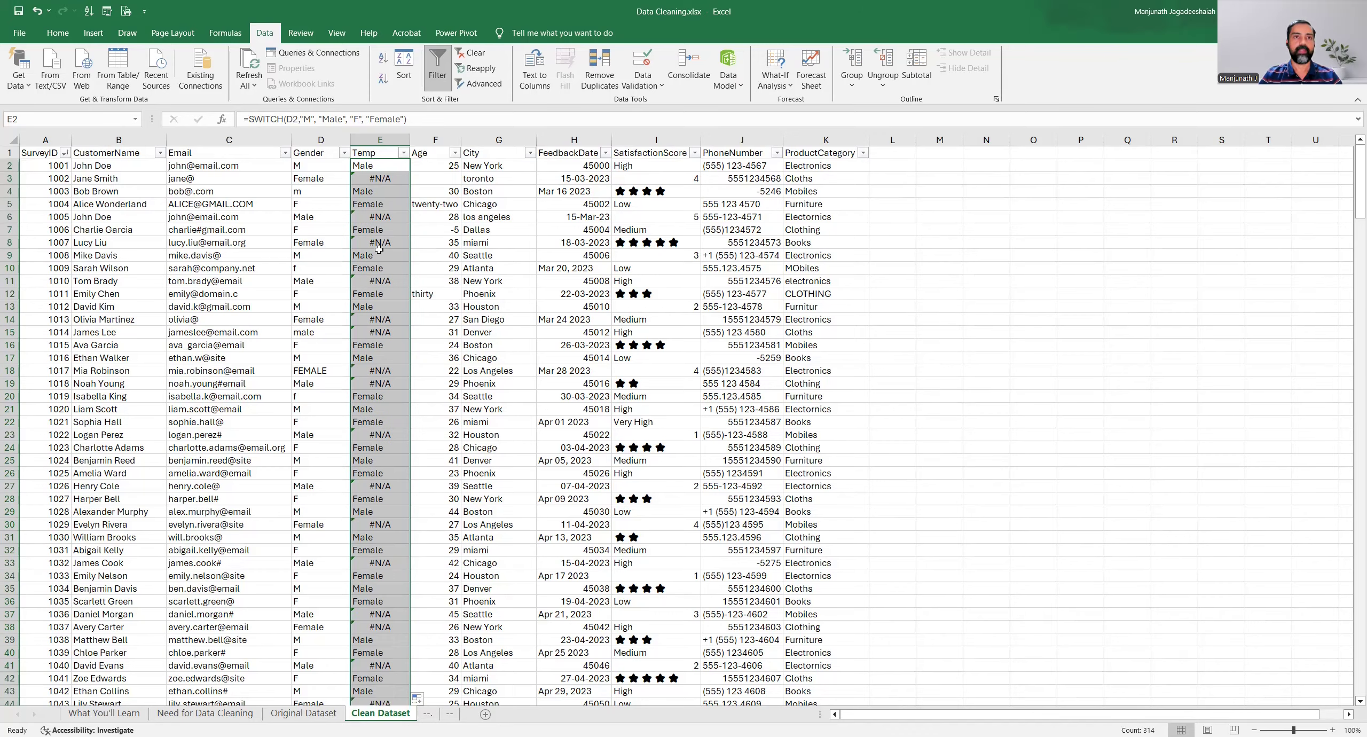
Compare the Temp results with the original Gender entries in rows 3 and 6, checking how already spelled-out values are handled.
left_click(387, 179)
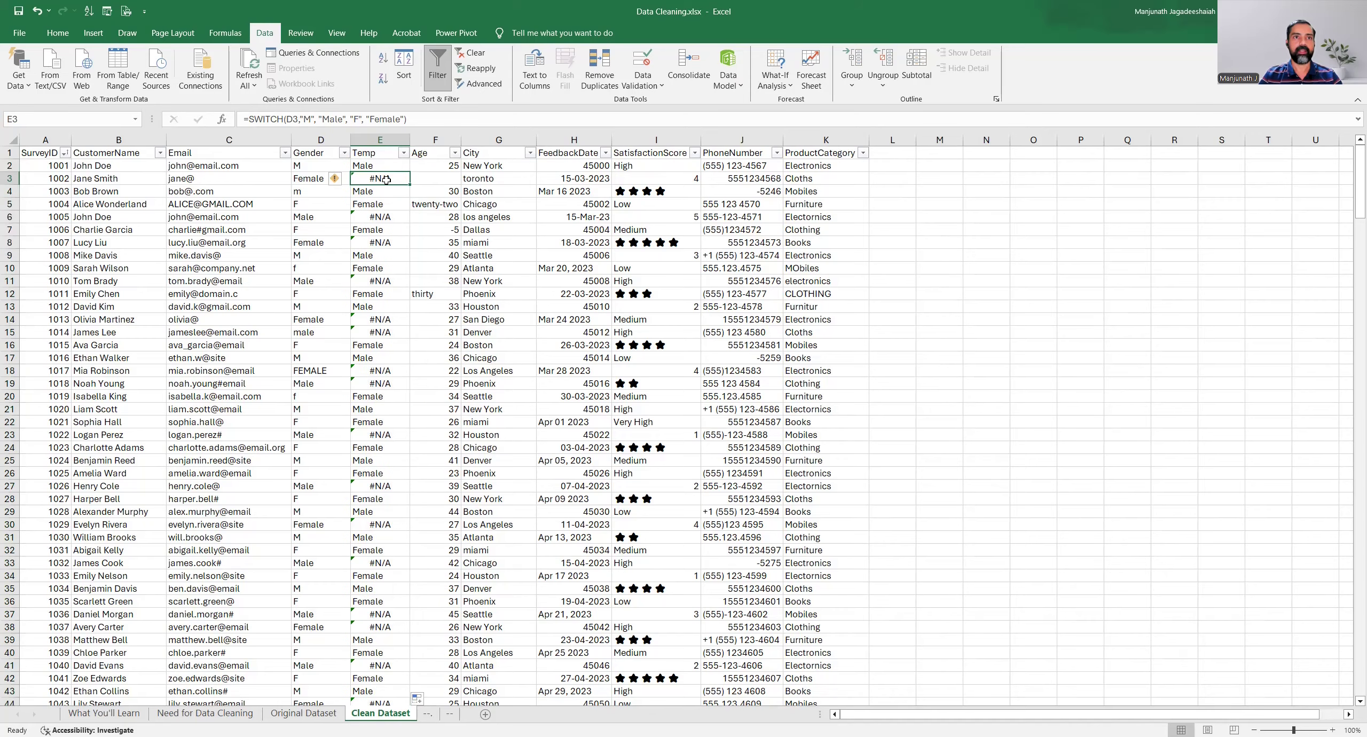
left_click(319, 179)
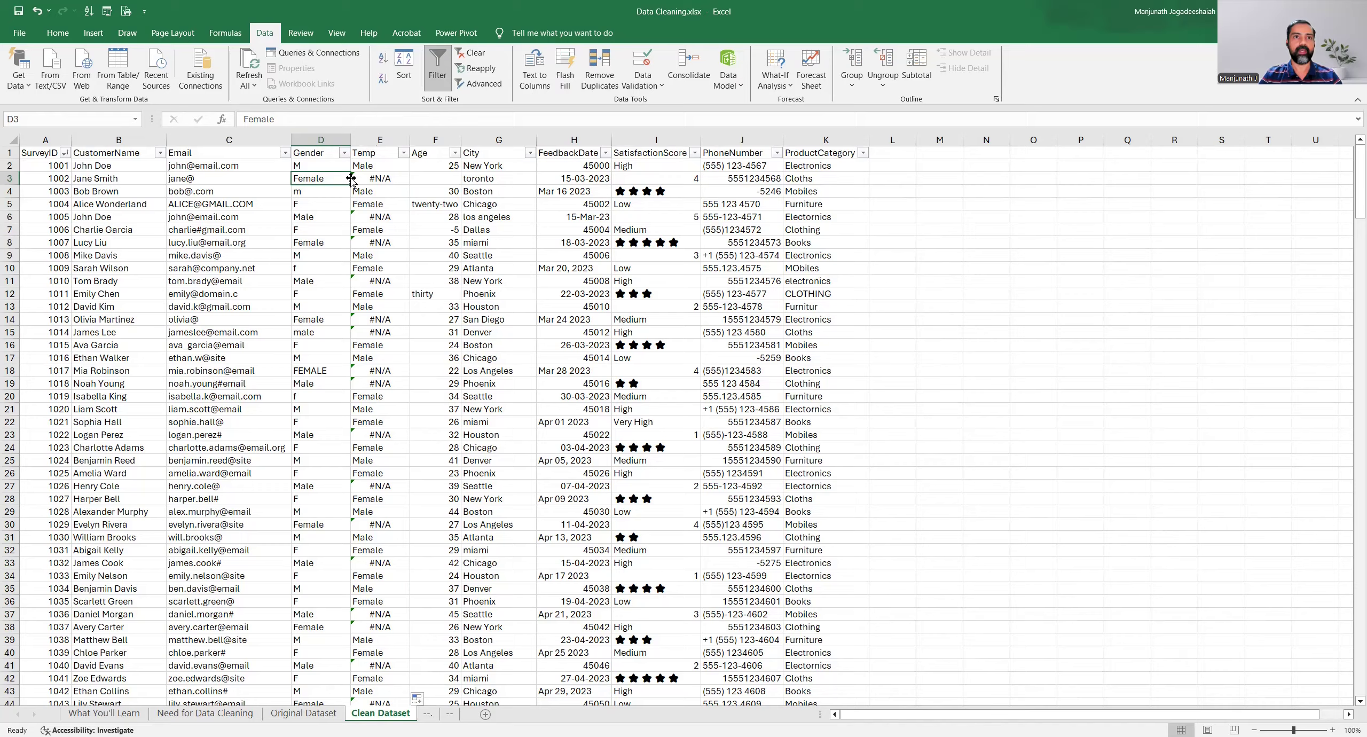
left_click(393, 178)
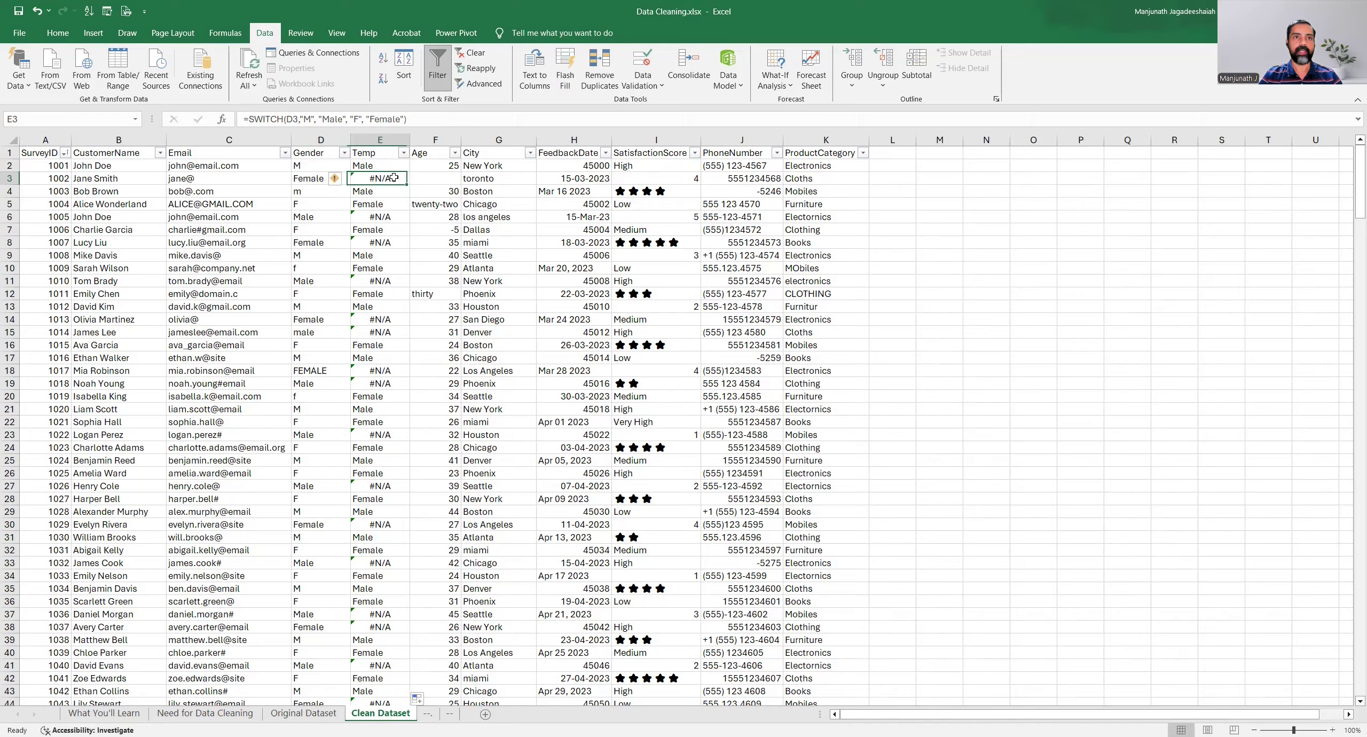
left_click(313, 219)
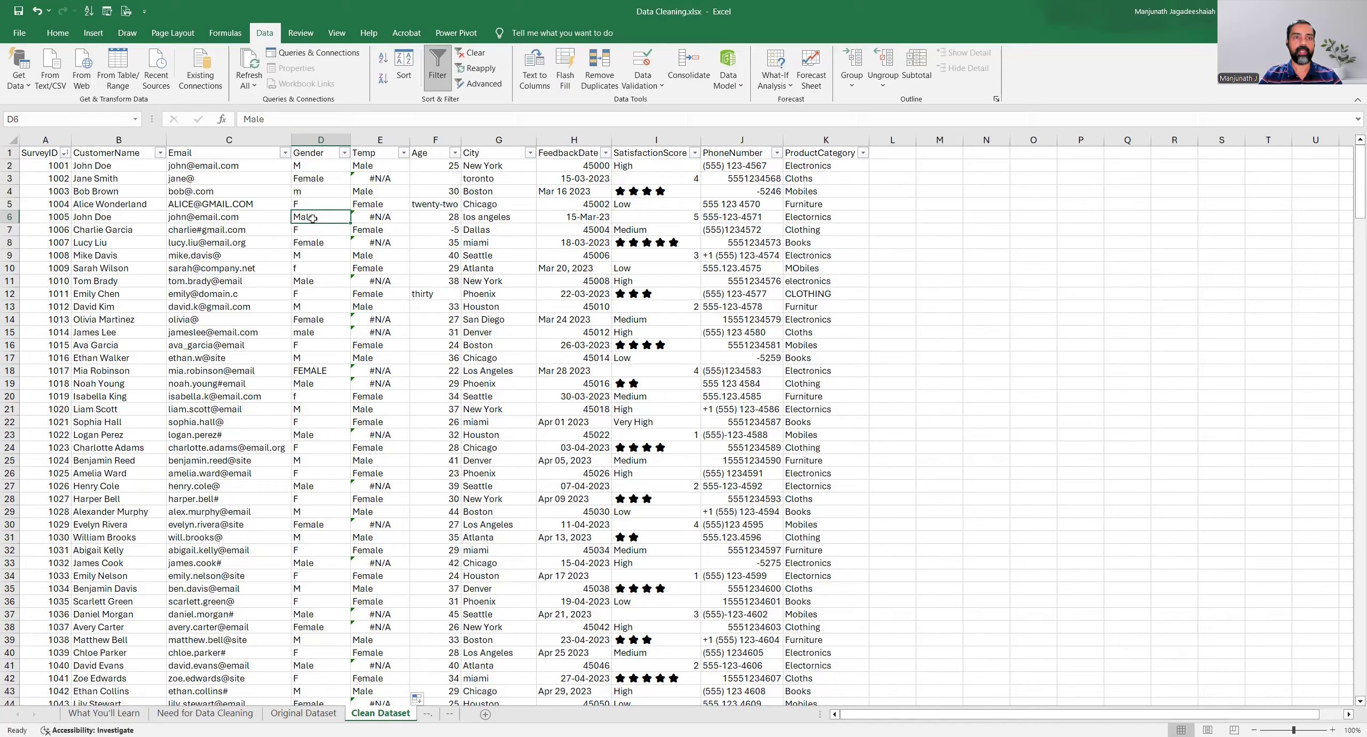
left_click(394, 216)
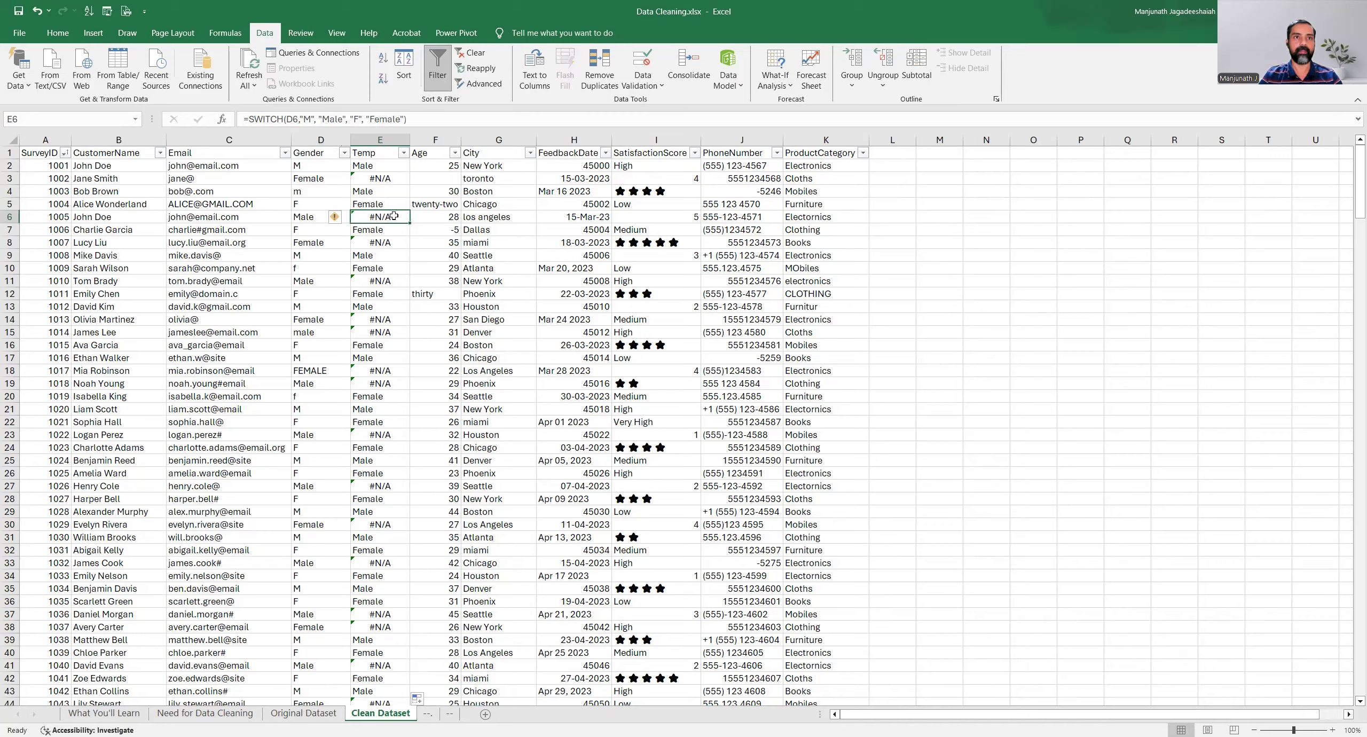
left_click(319, 217)
key("Up")
key("Up")
key("Up")
left_click(319, 217)
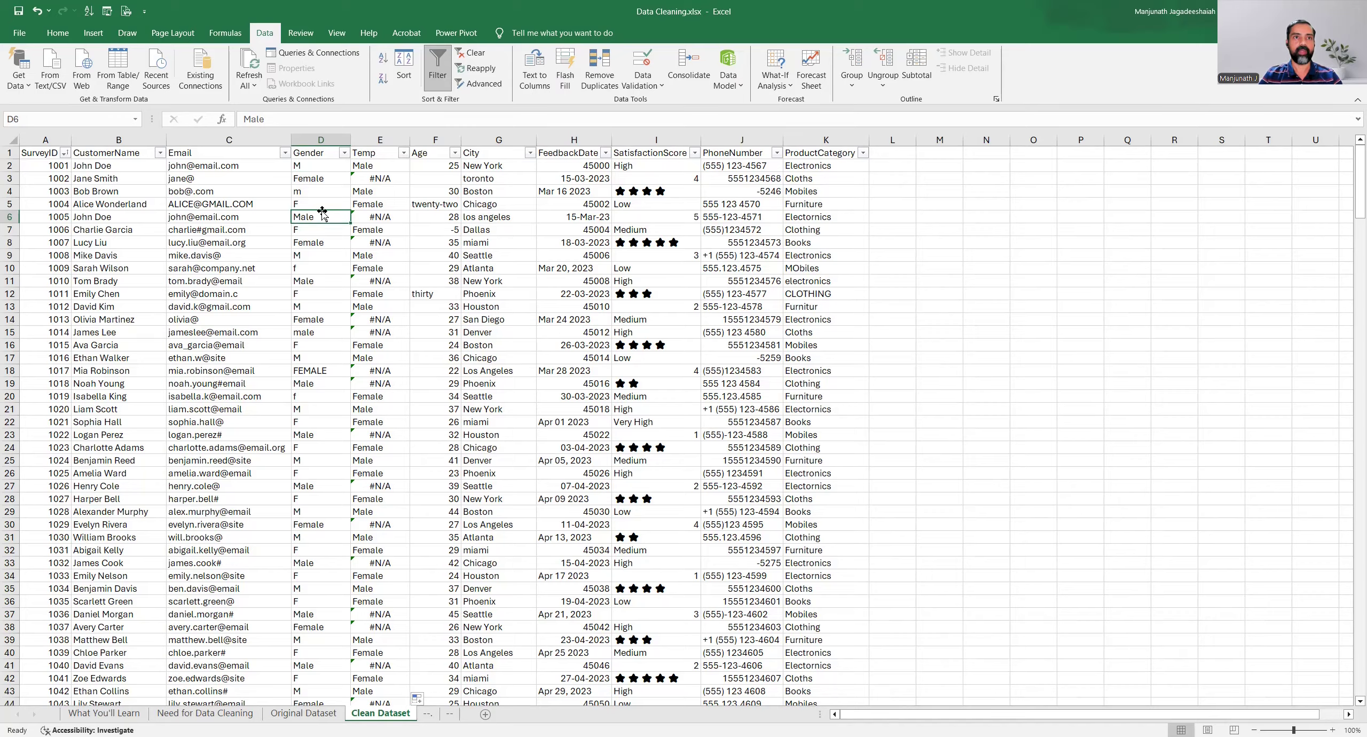
Extend the E2 formula to =SWITCH(D2,"M", "Male", "F", "Female", "Male","Male", "Female","Female") so spelled-out genders are also handled.
left_click(330, 164)
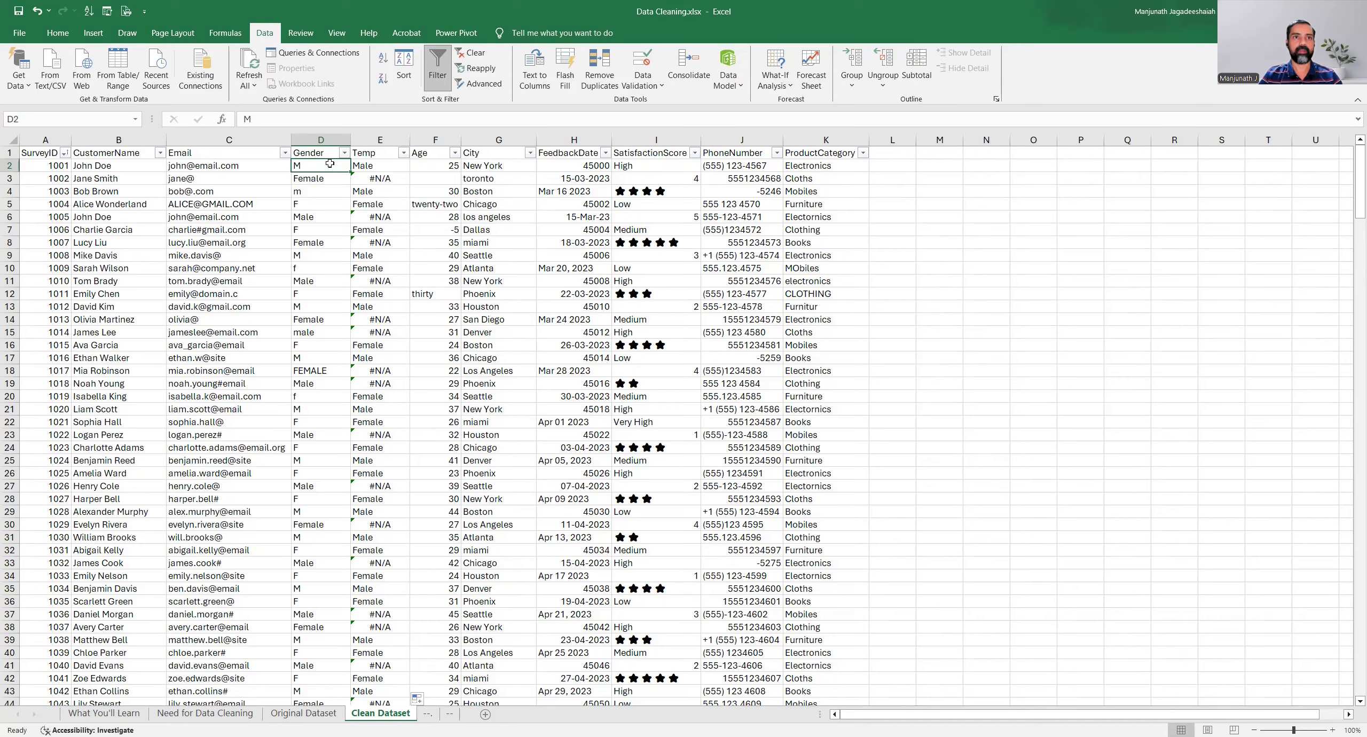
left_click(389, 166)
double_click(388, 166)
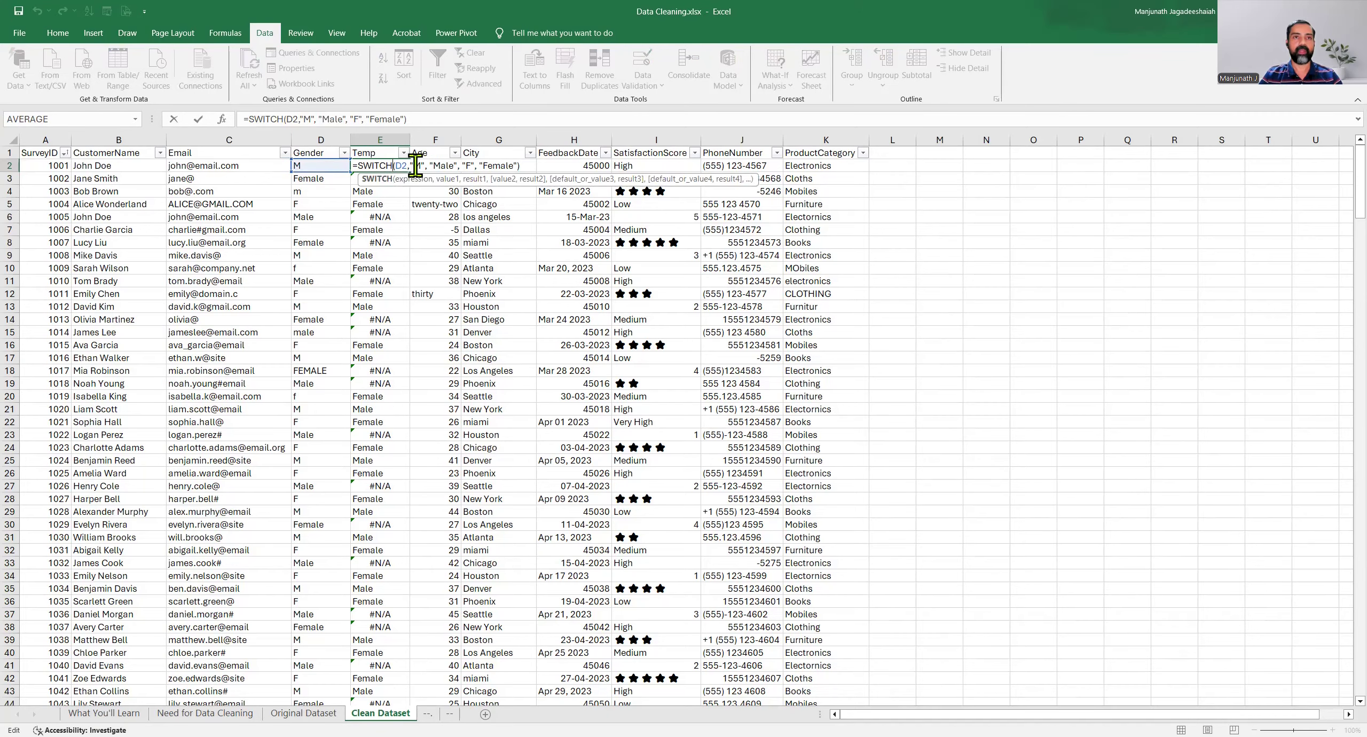
left_click(509, 165)
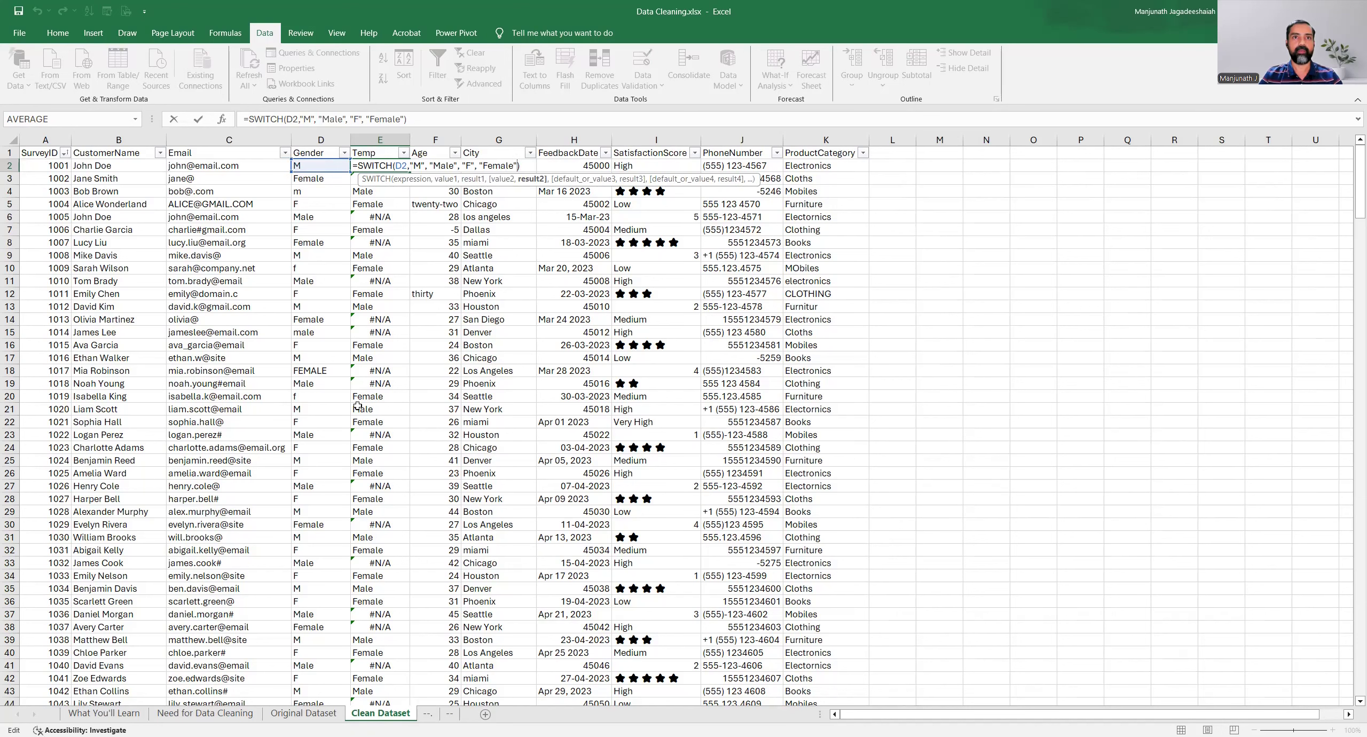
type(", \"")
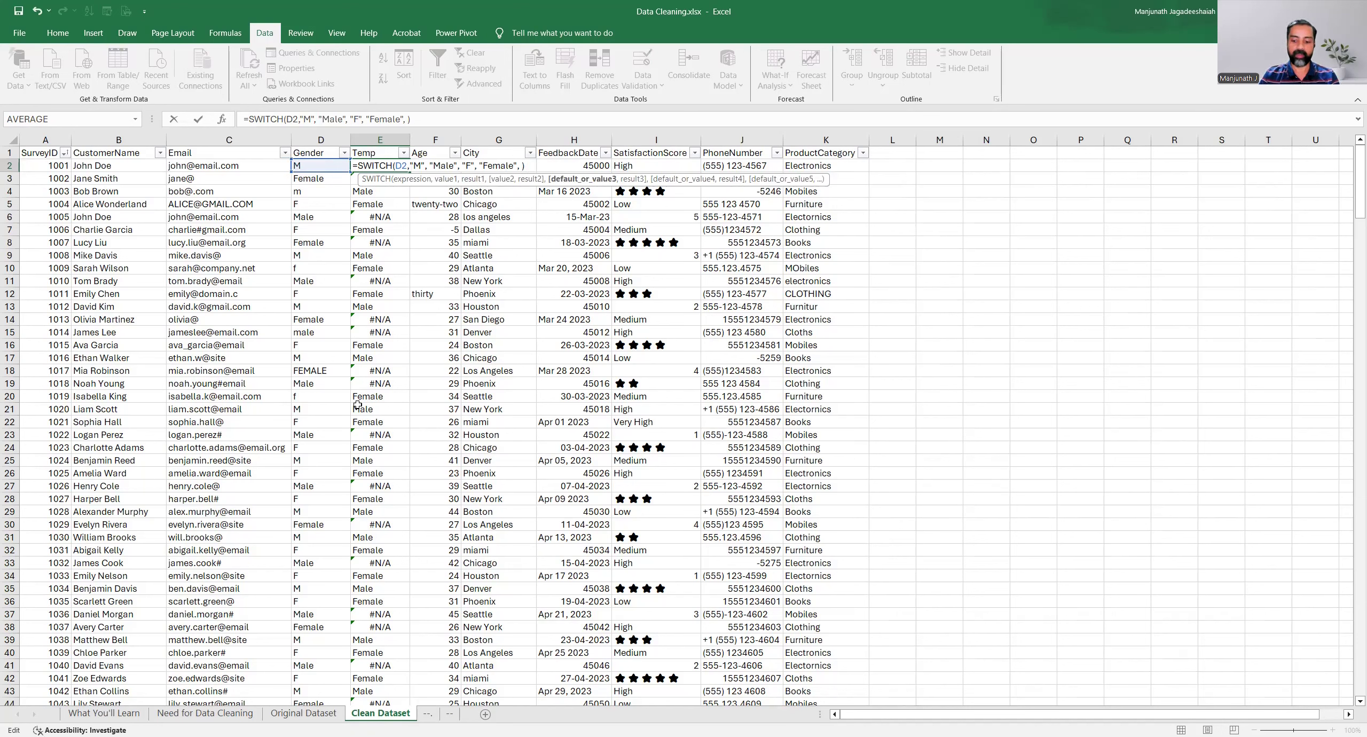
type("Male\",\"Male")
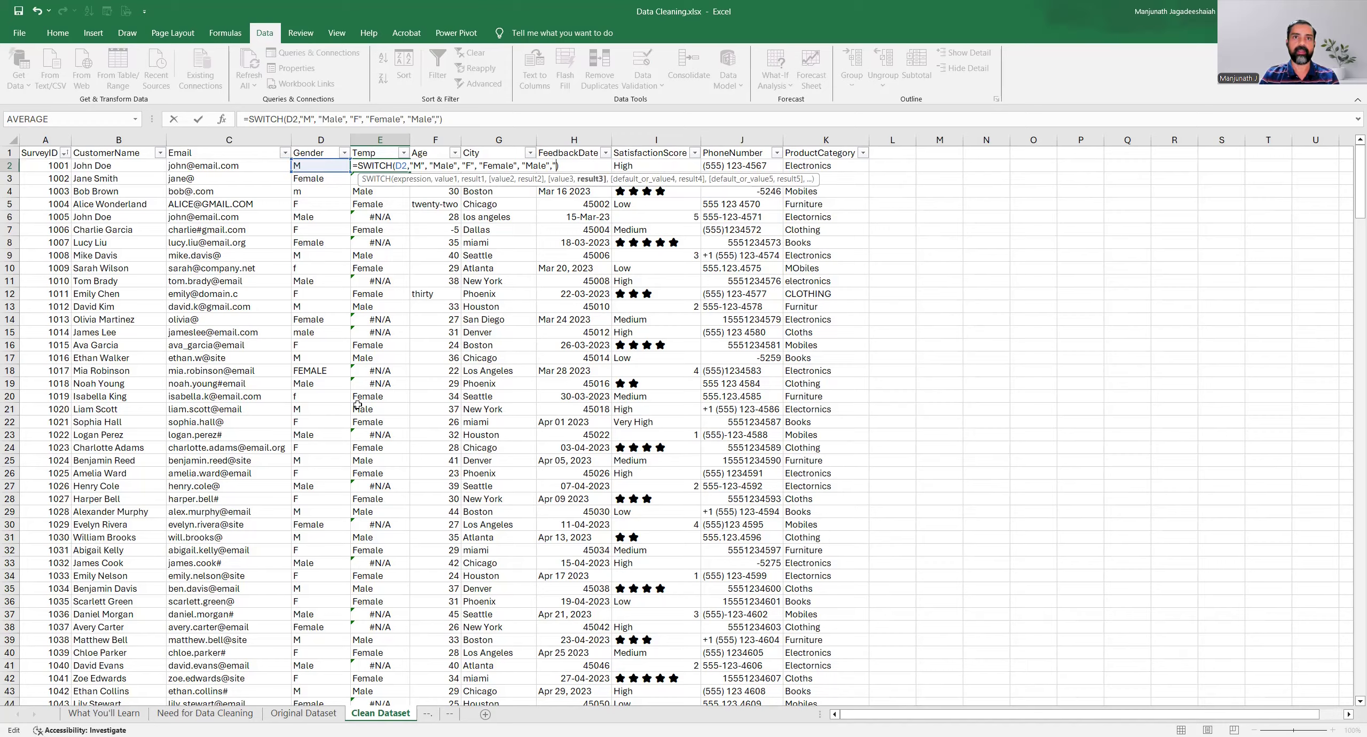
type("\", ")
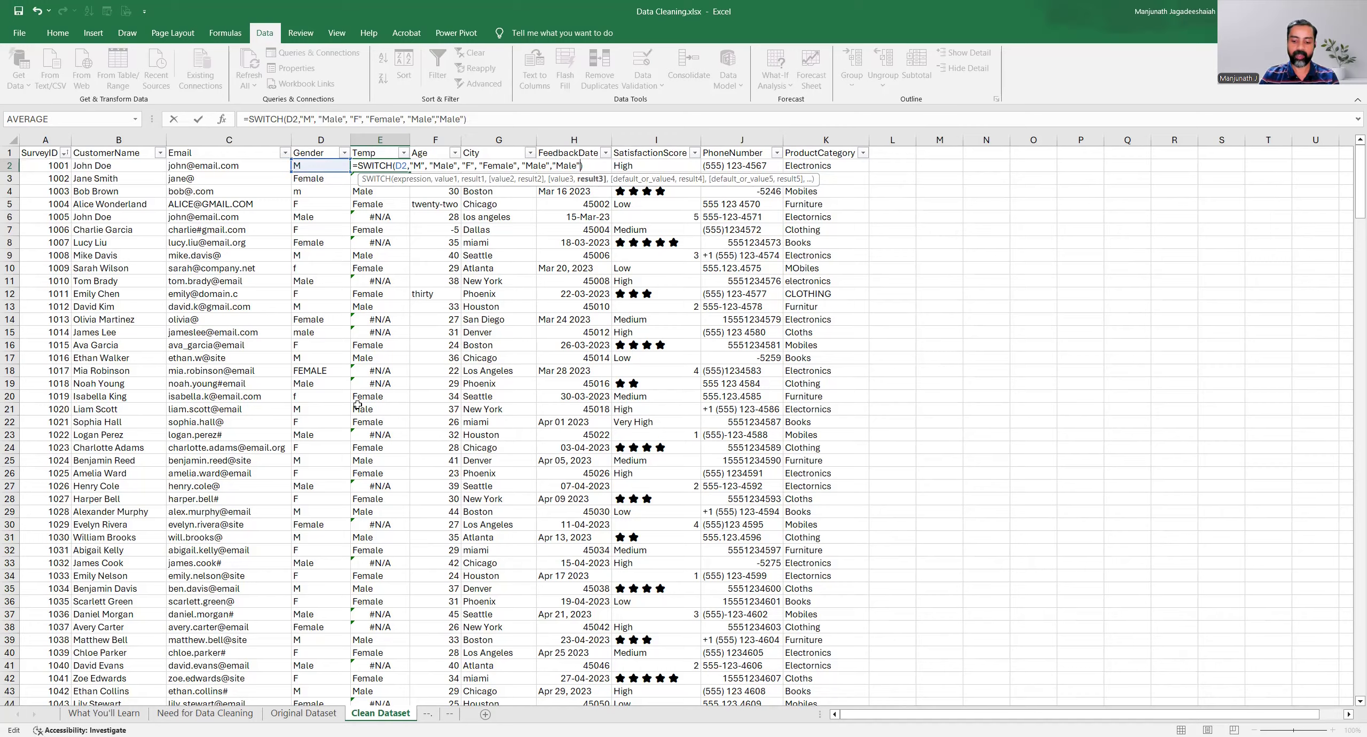
type("\"Female")
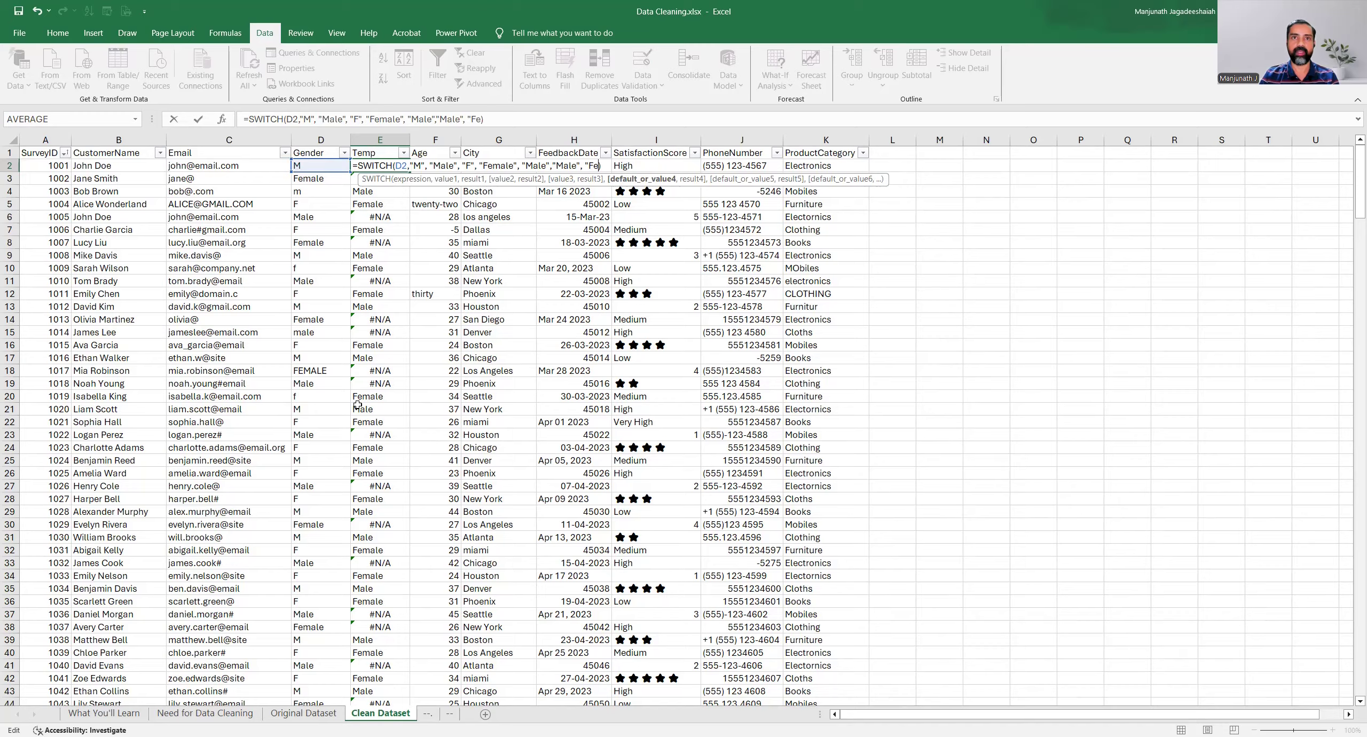
type("\",\"Female")
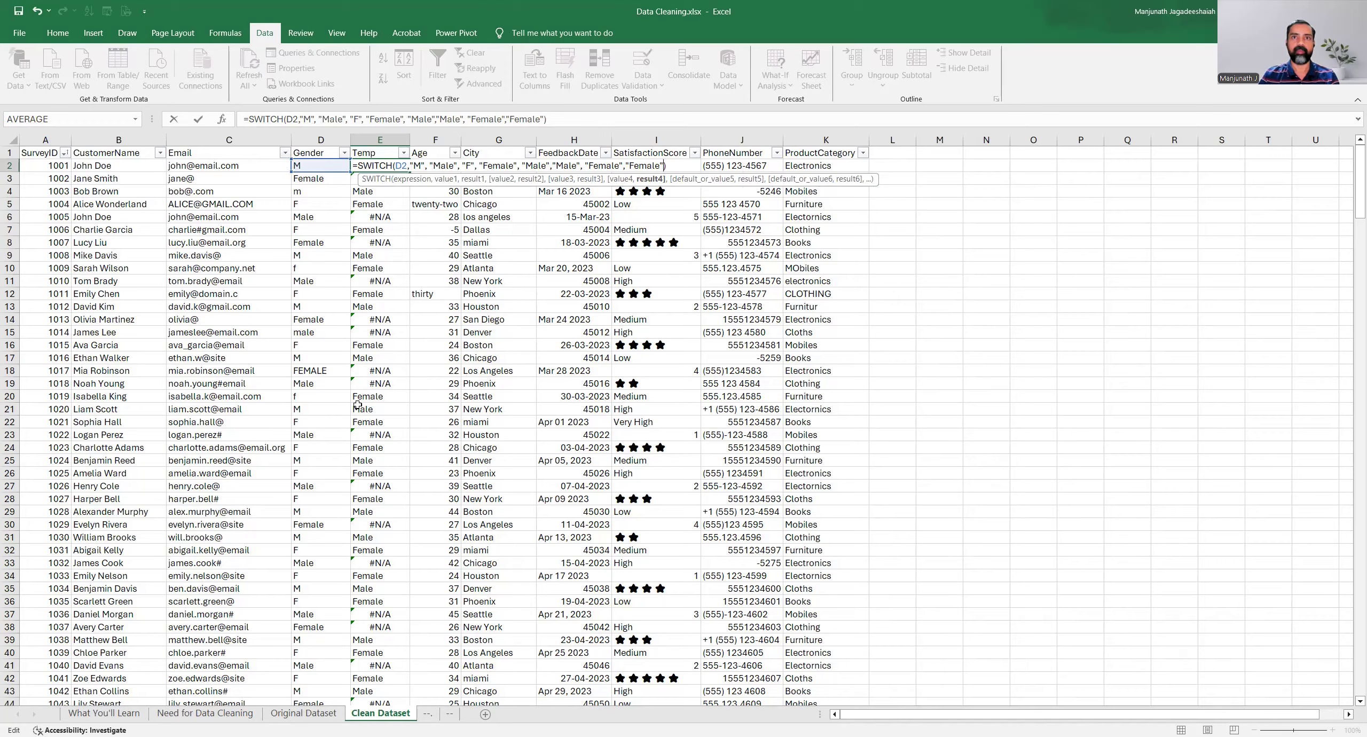
key("ctrl+Return")
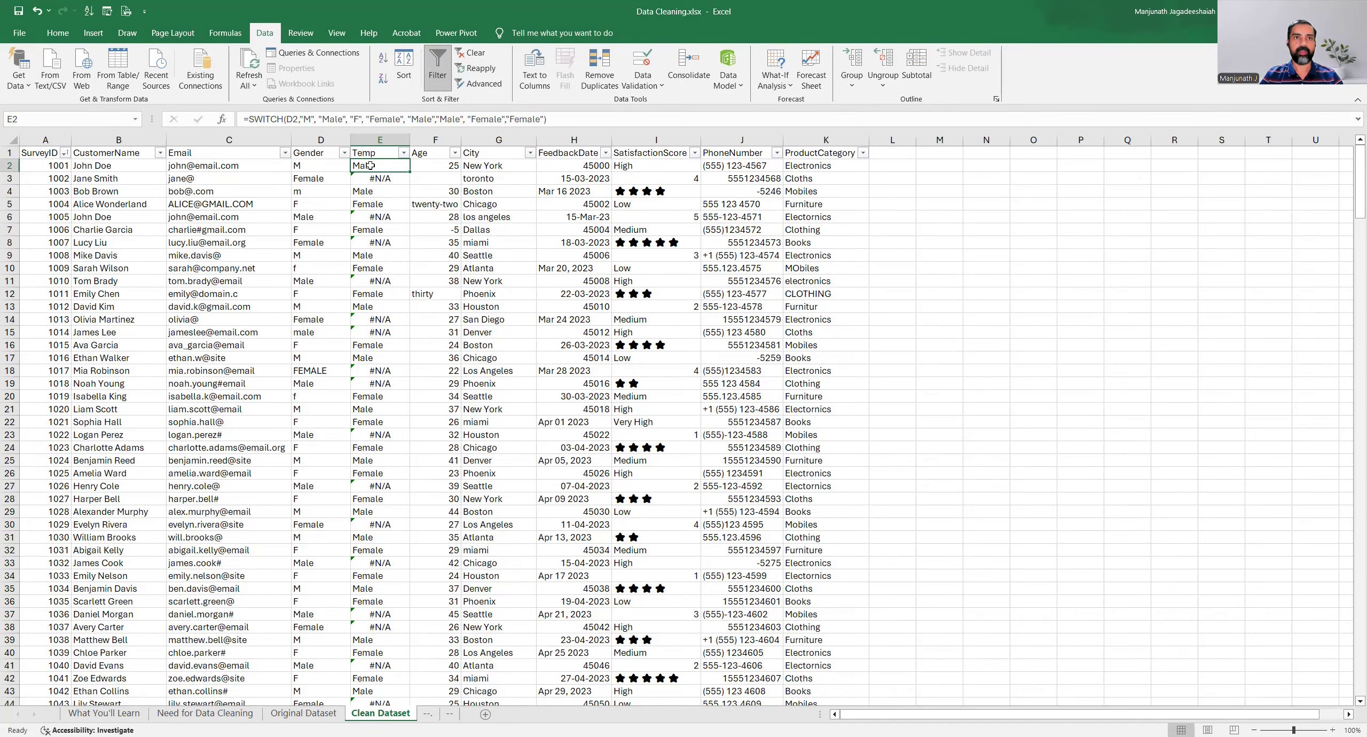
Fill the extended SWITCH formula down the Temp column and compare the results with the Gender entries in rows 4 to 6.
double_click(410, 171)
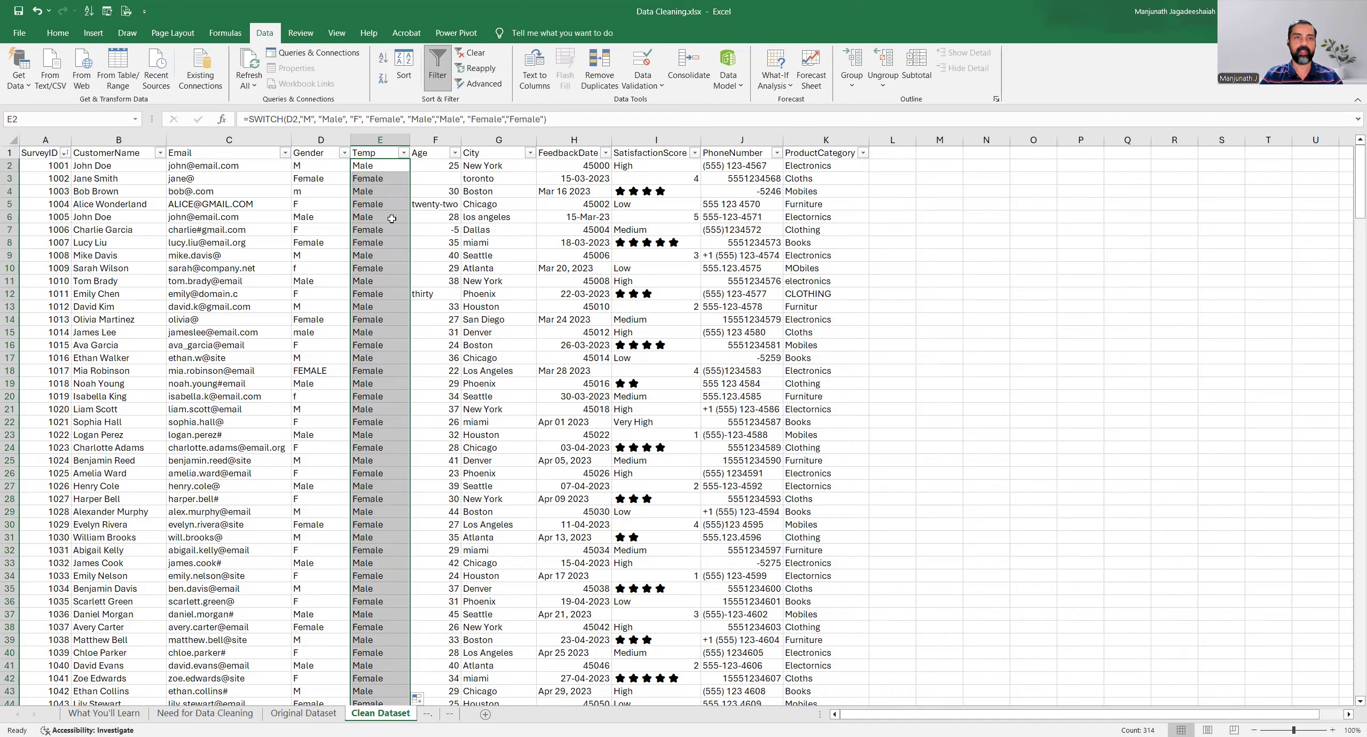
left_click(372, 227)
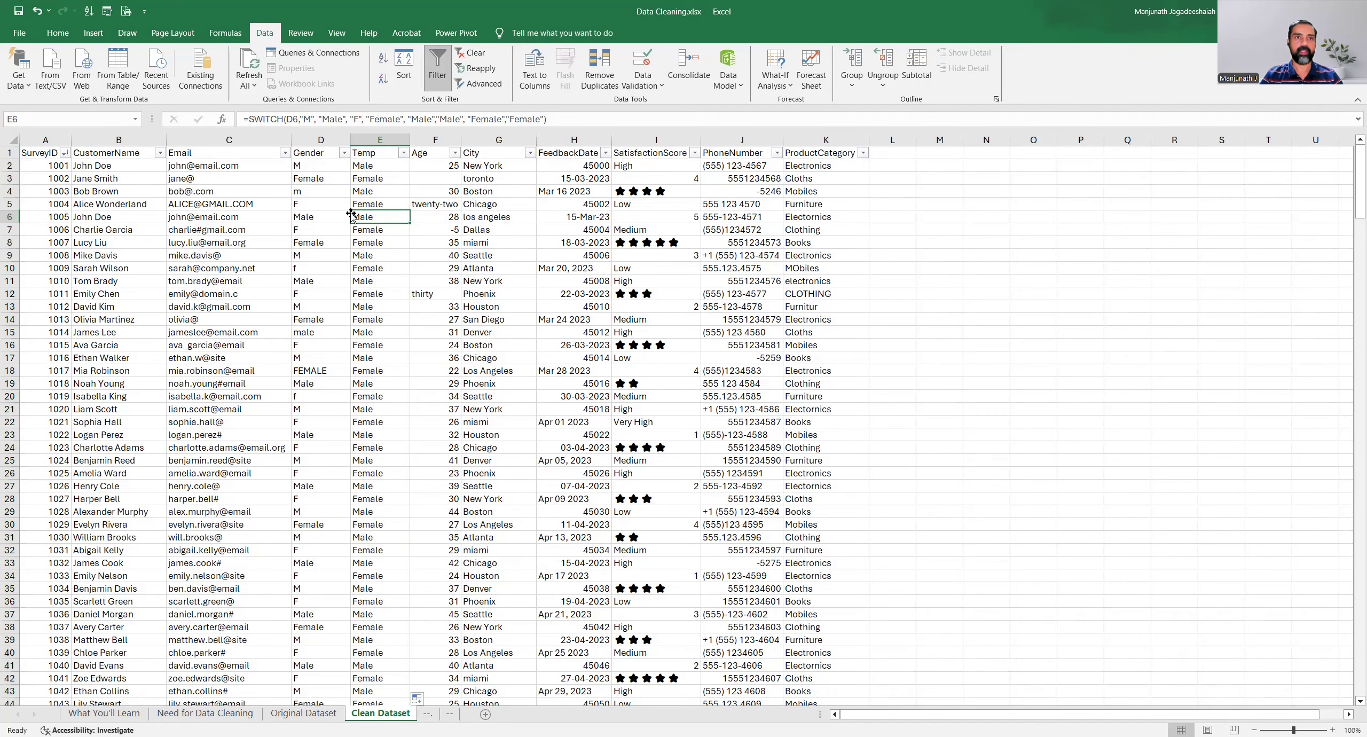
left_click(328, 204)
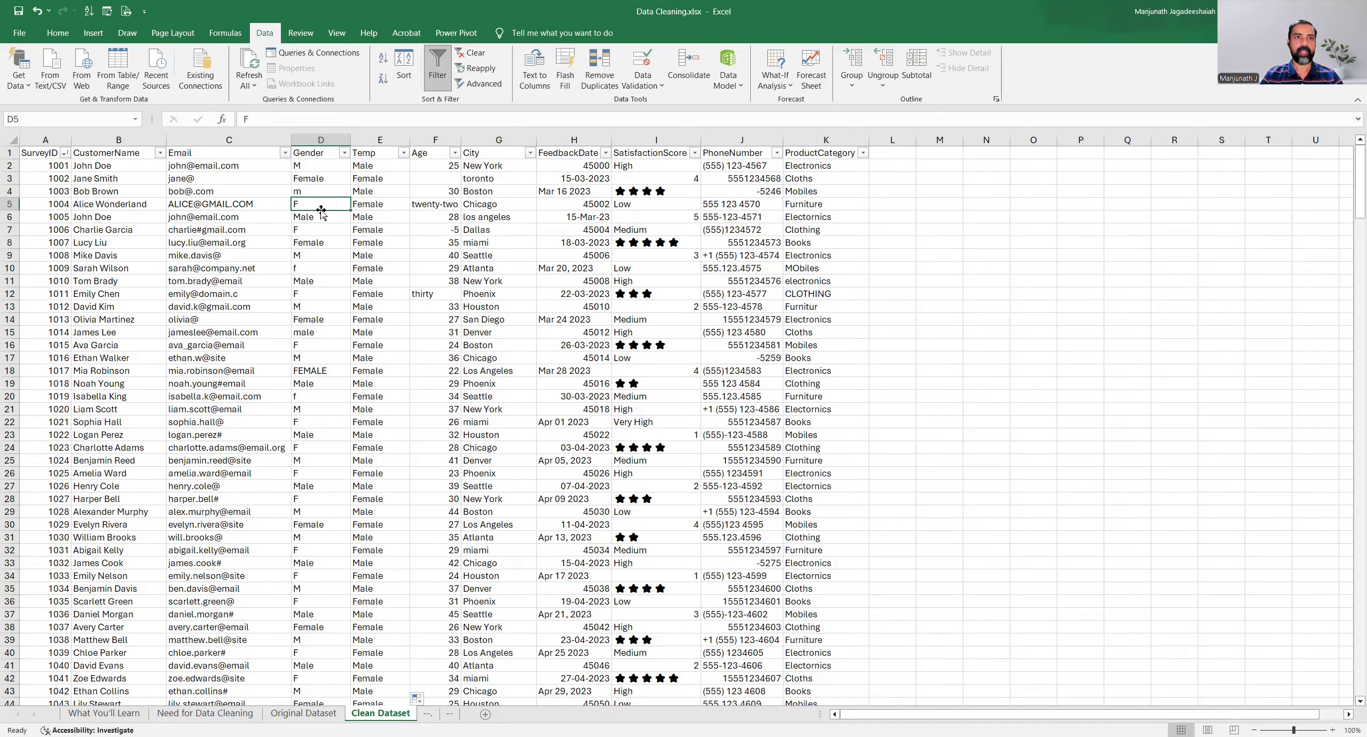
left_click(317, 191)
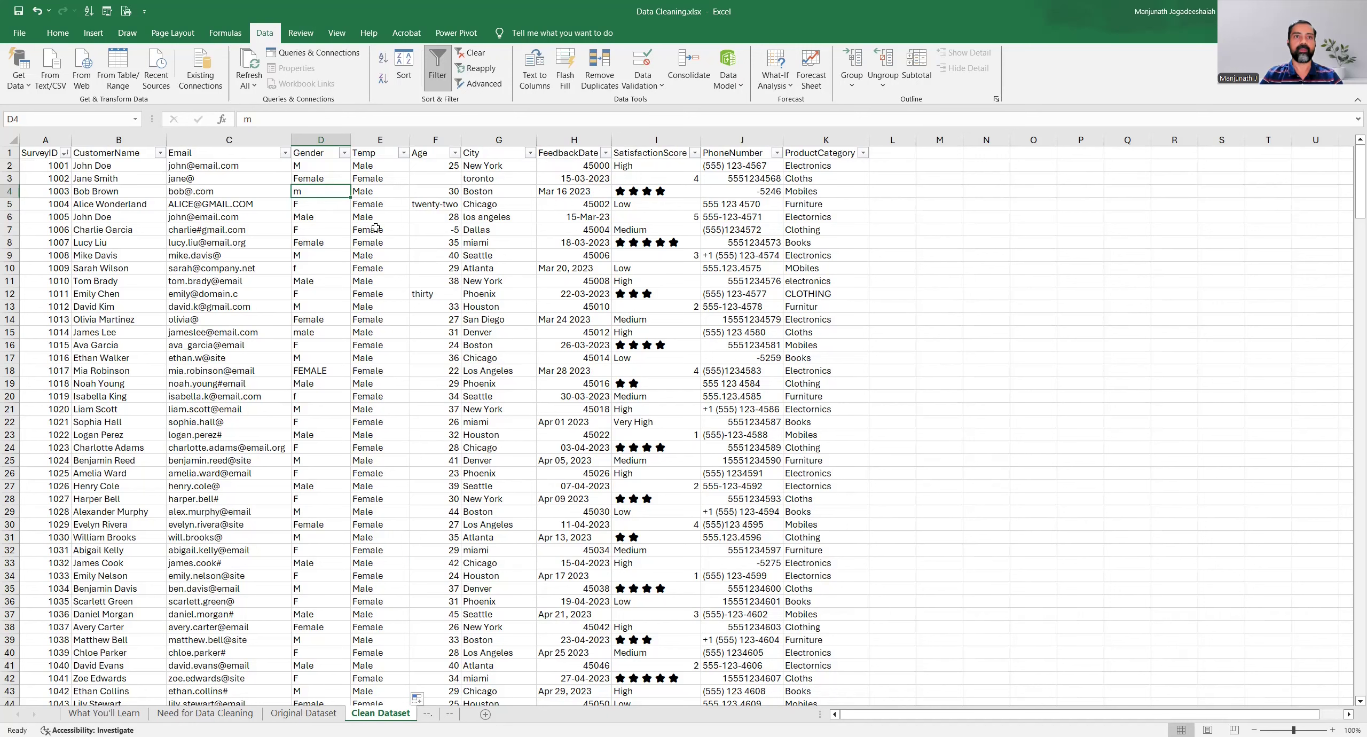
Copy all Temp results from E2 down to the last record and paste them as values over the Gender column from D2.
left_click(378, 170)
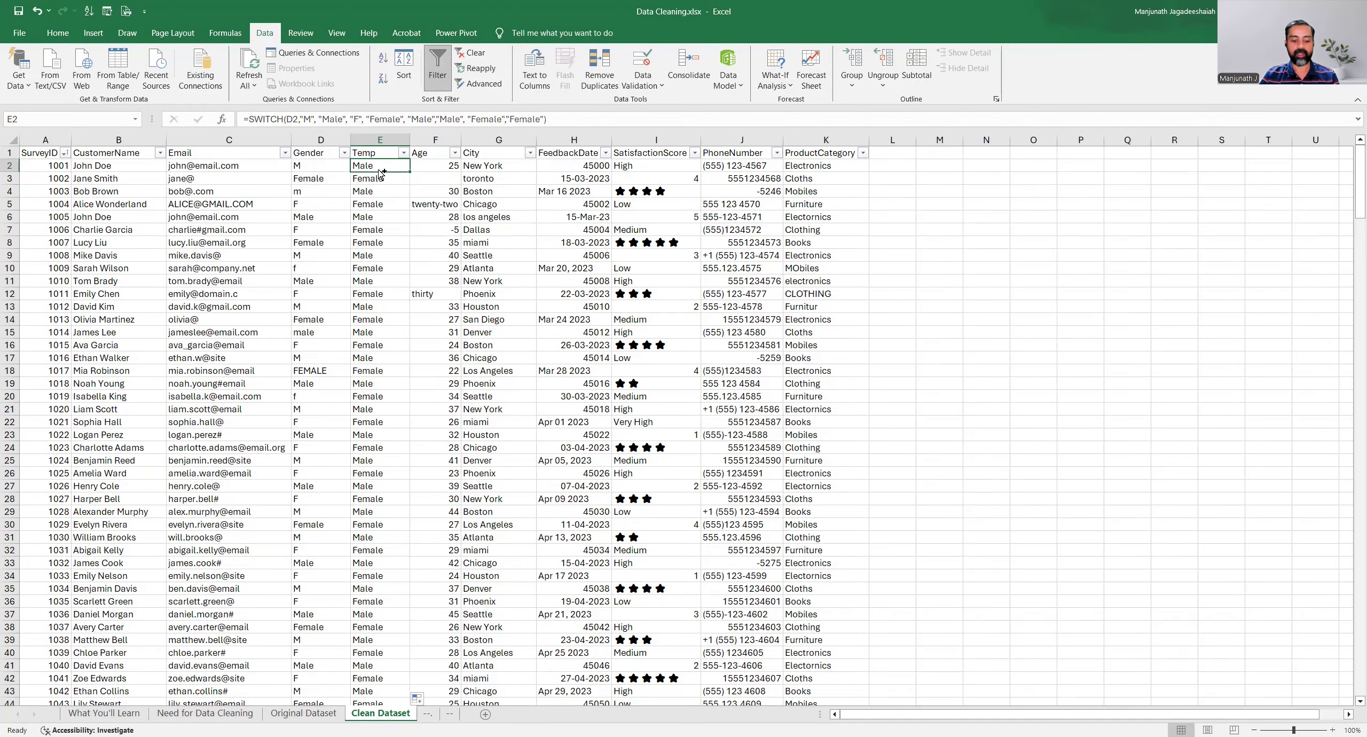
double_click(382, 172)
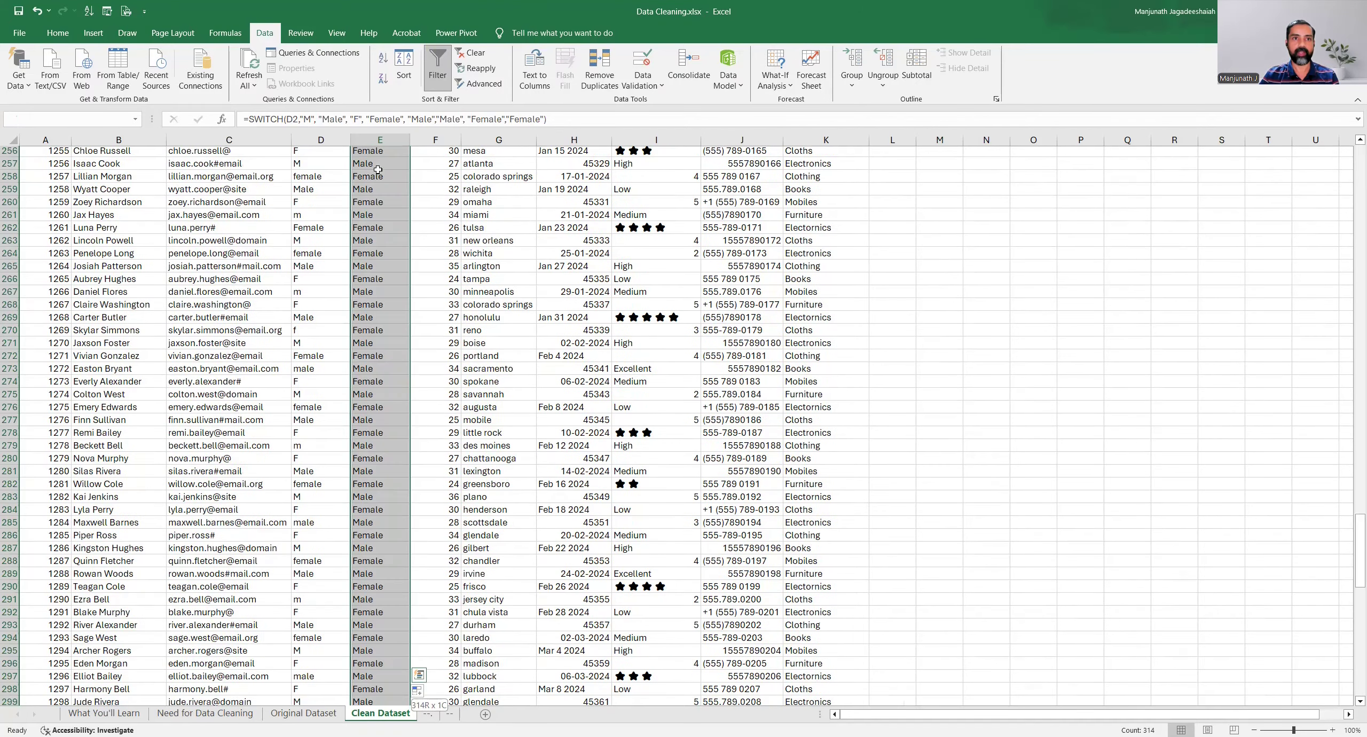
scroll(378, 169, "down", 6)
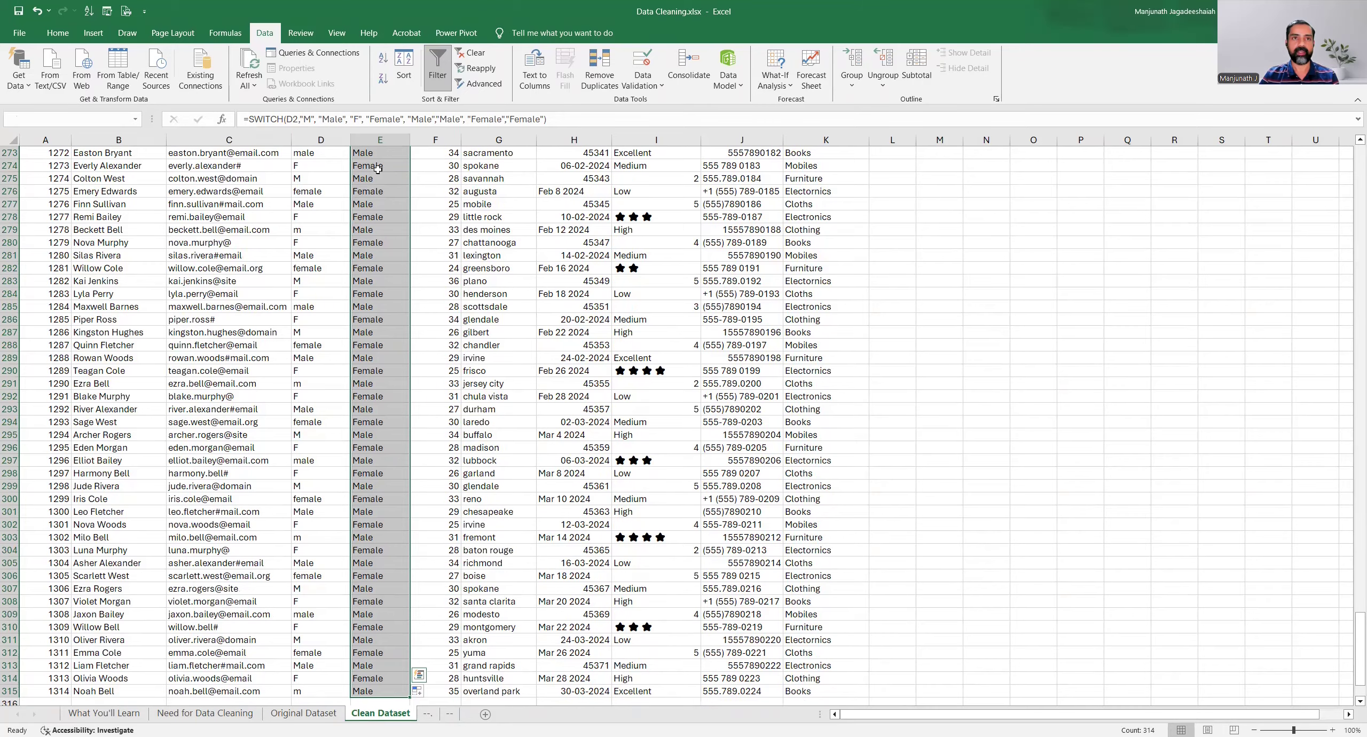
key("ctrl+c")
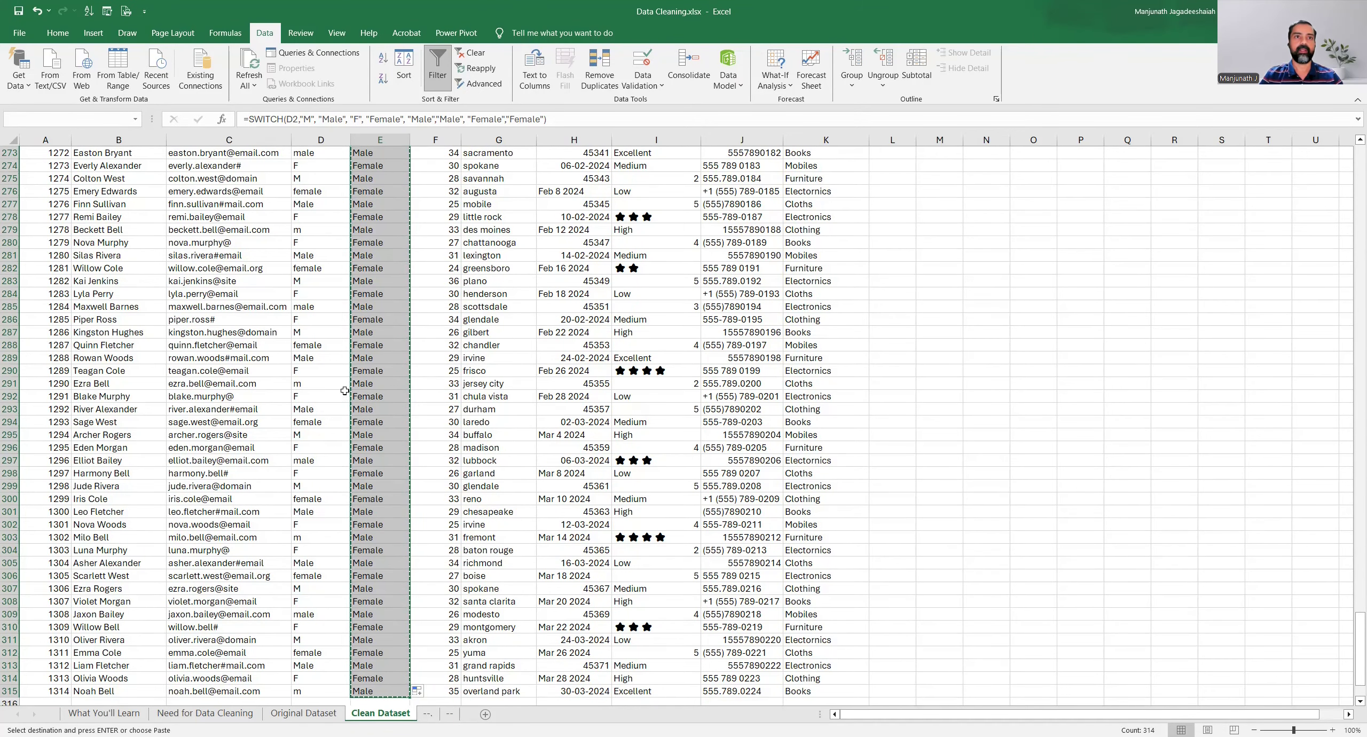
scroll(345, 391, "up", 20)
scroll(359, 370, "up", 20)
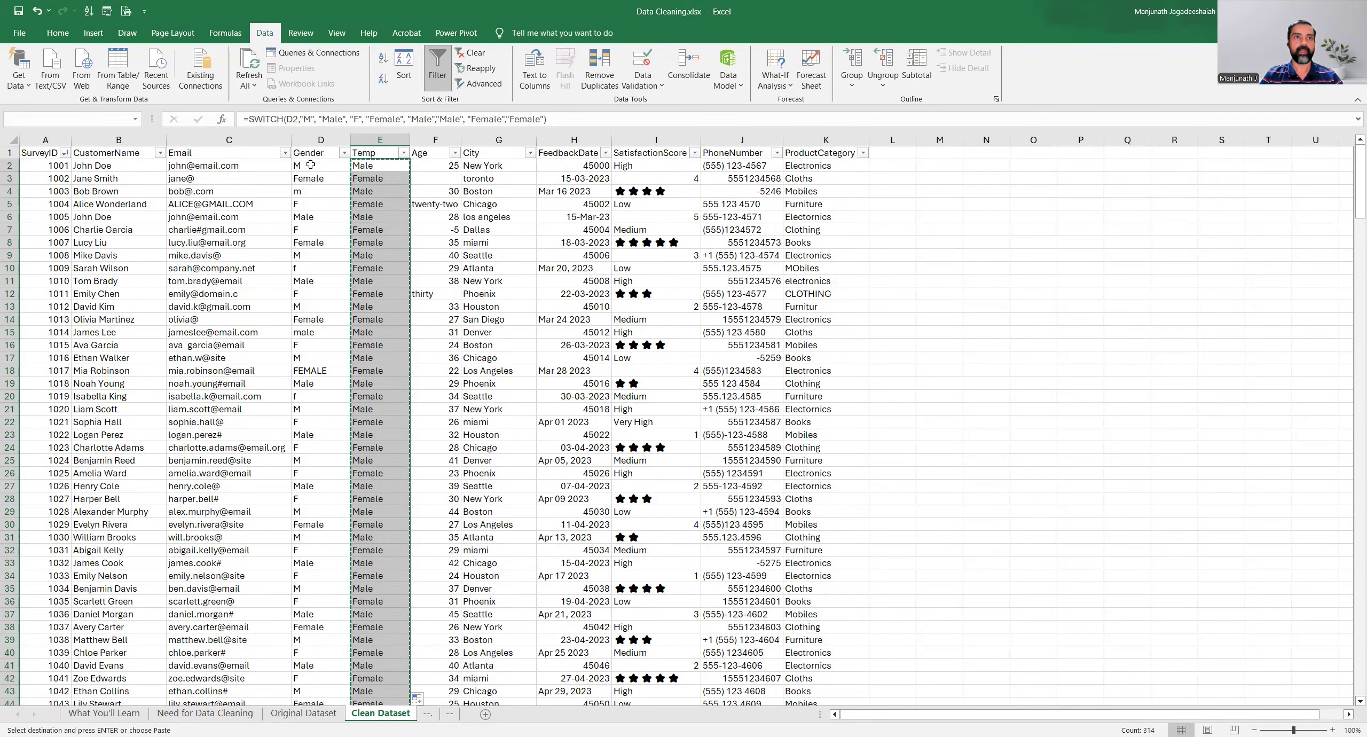
left_click(311, 165)
right_click(311, 165)
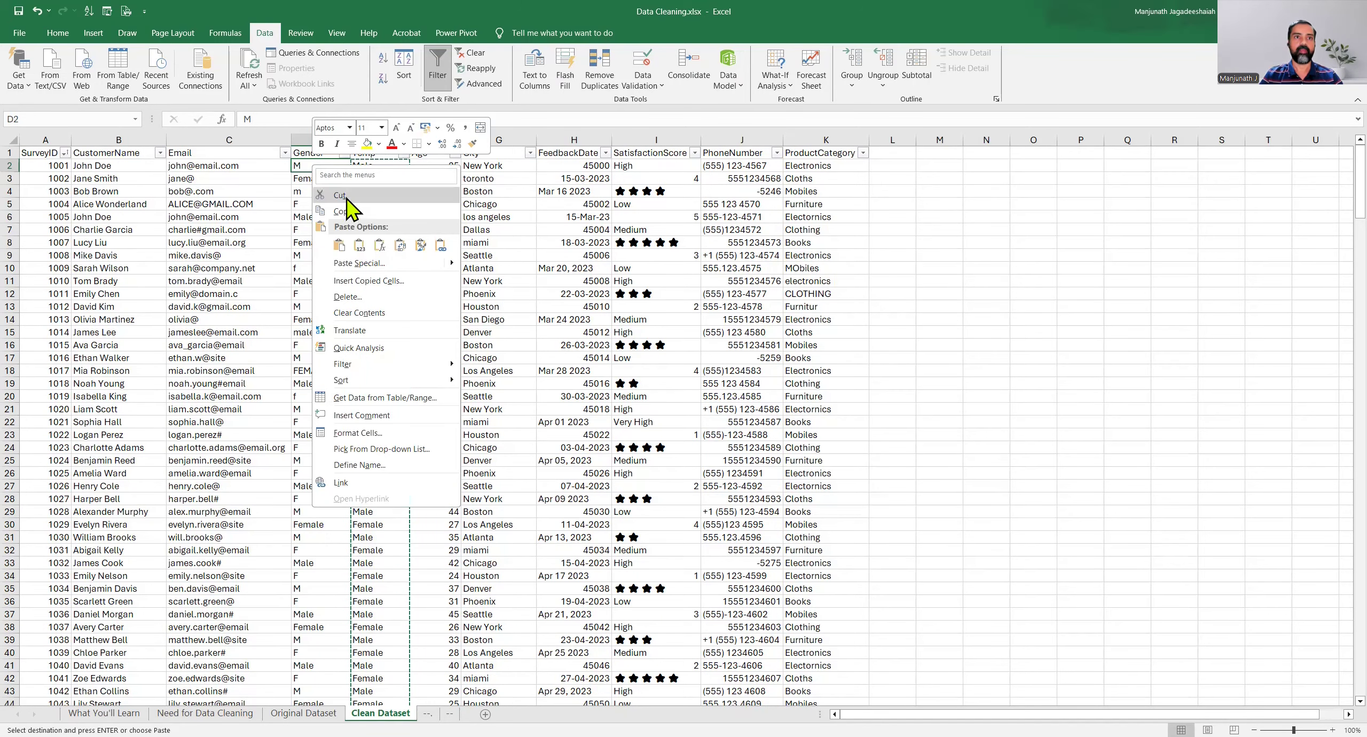
left_click(362, 252)
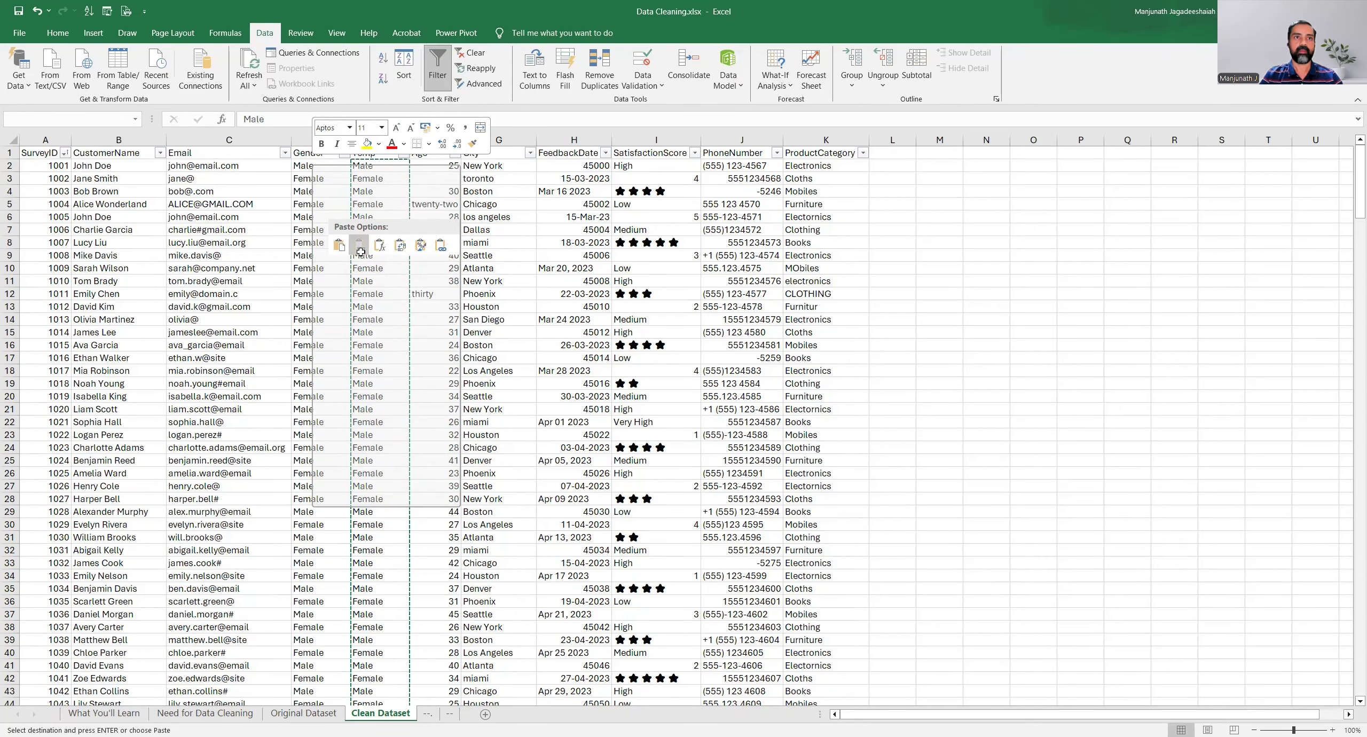
Delete the Temp column and save the workbook.
left_click(369, 142)
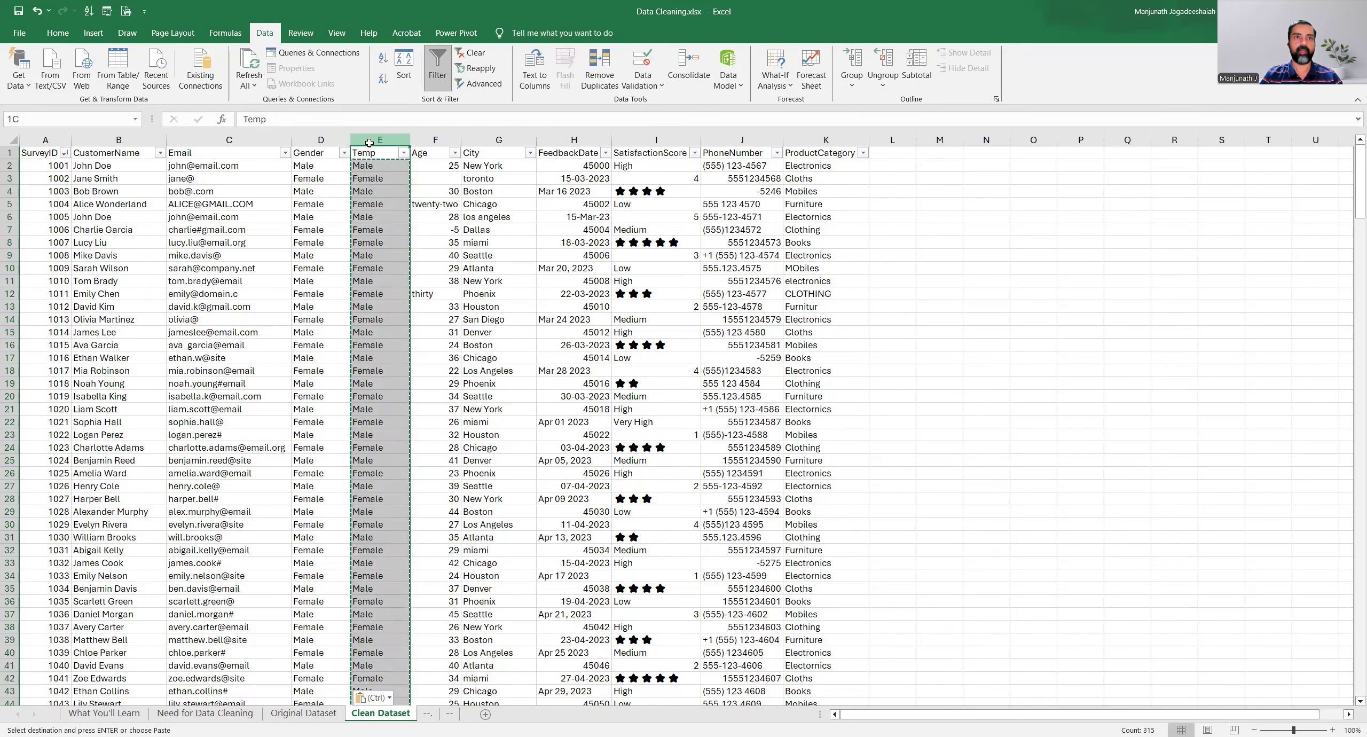
right_click(369, 139)
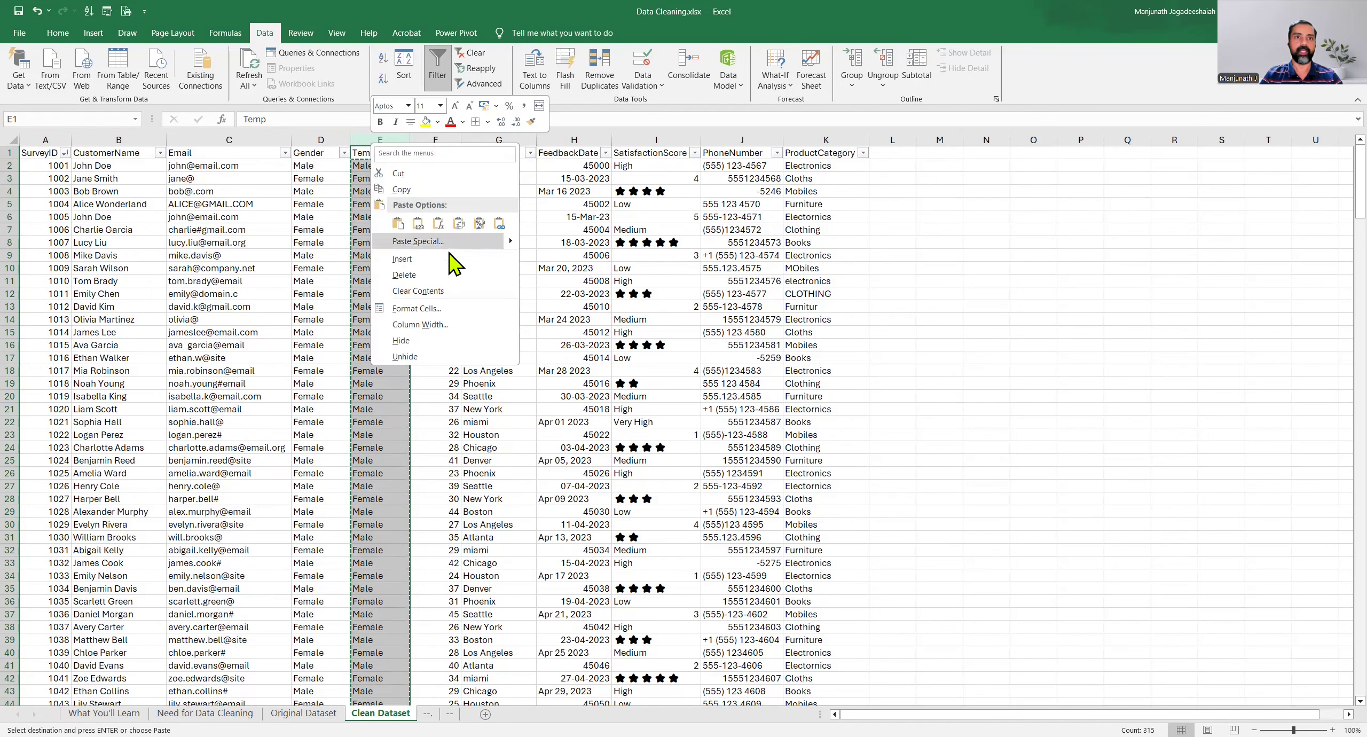
left_click(404, 274)
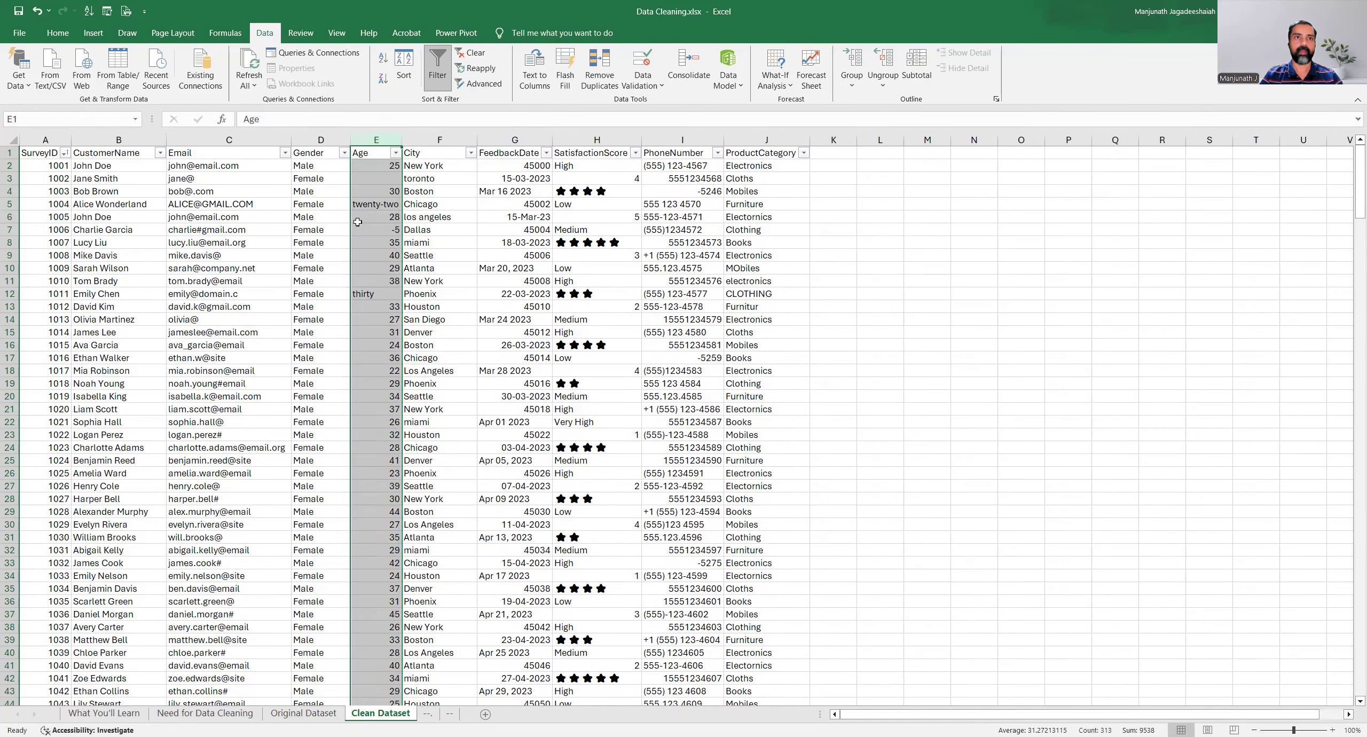
left_click(326, 190)
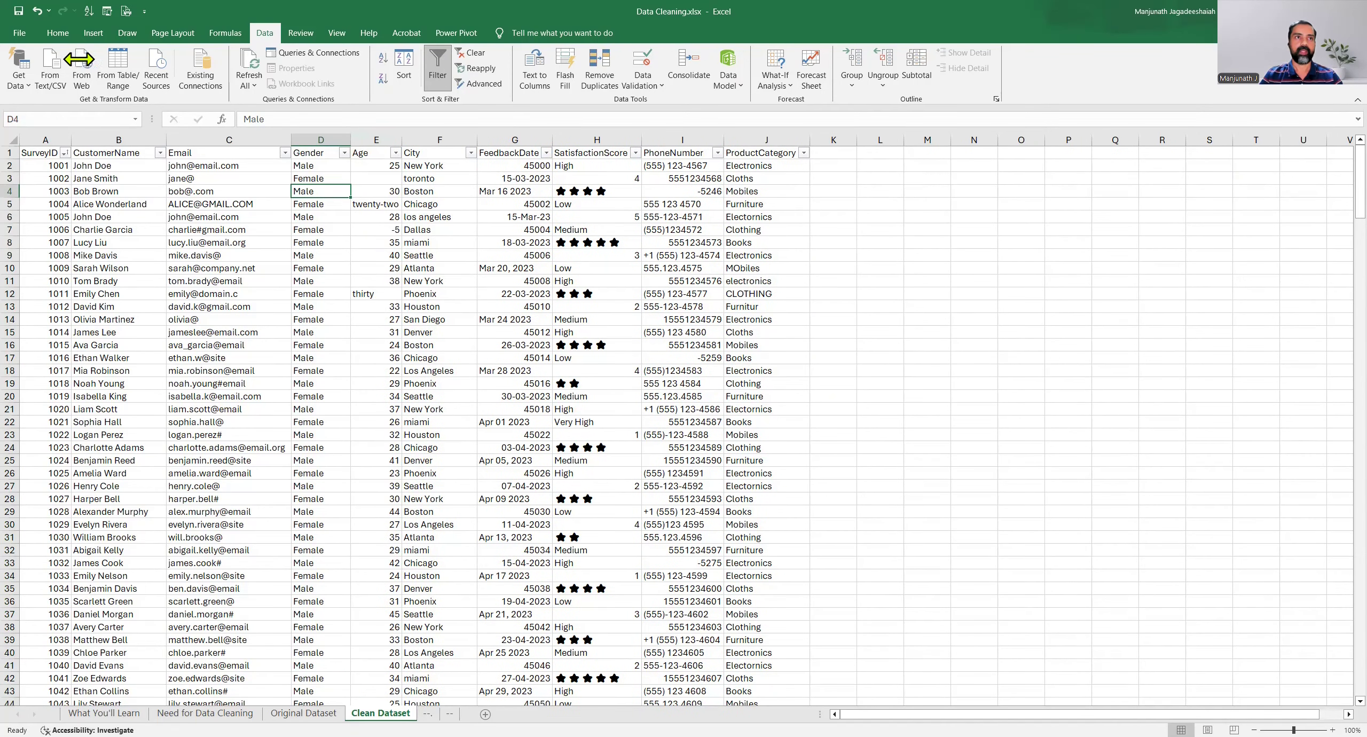
left_click(22, 13)
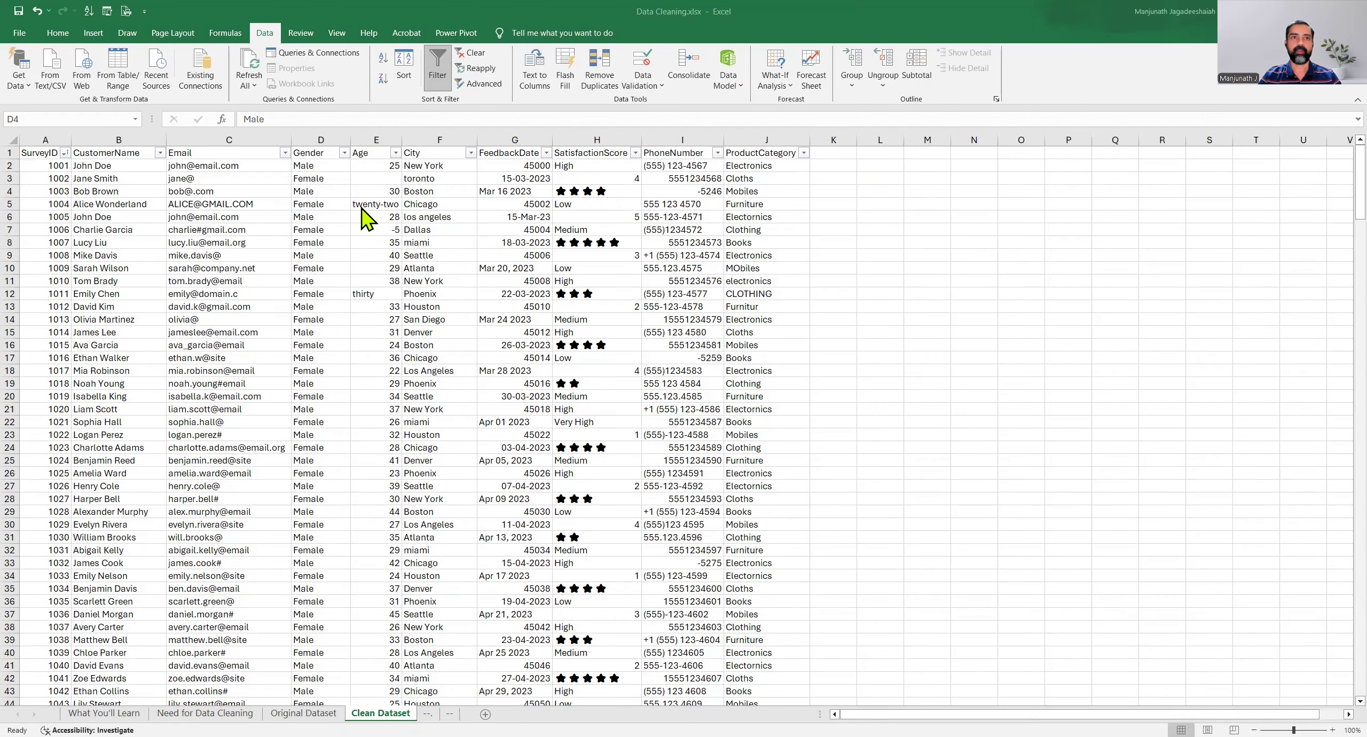
Review the distinct Age values and filter the column to only -5, -3, thirty, thirty-five, thirty-one, twenty-two and blanks.
left_click(366, 190)
left_click(395, 154)
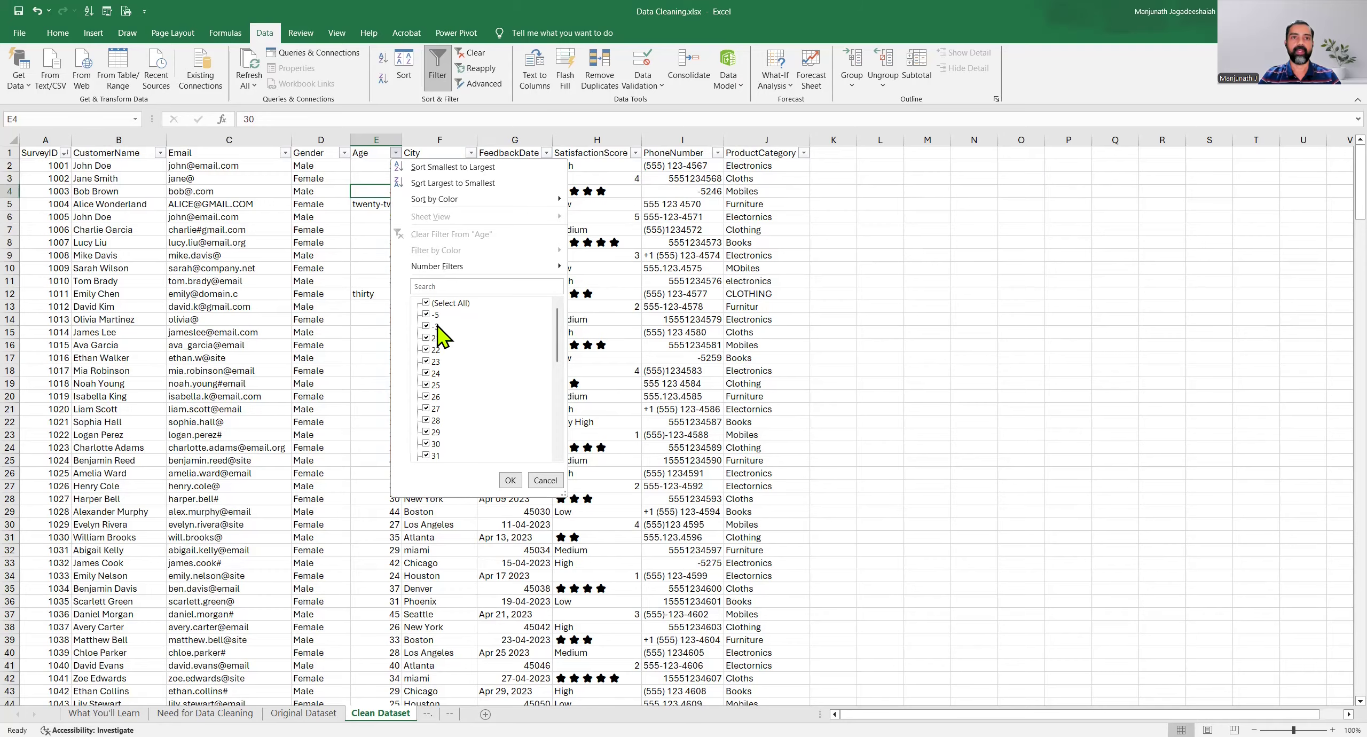
scroll(497, 337, "down", 8)
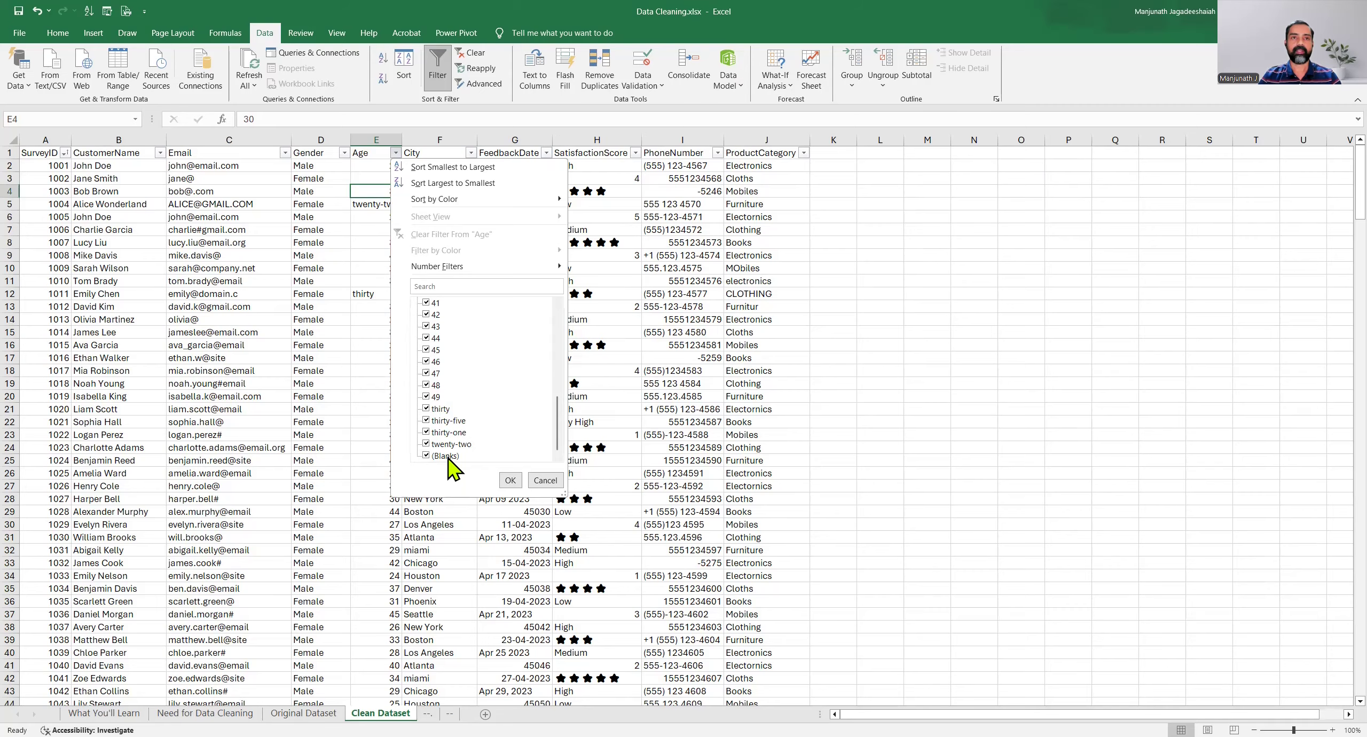
scroll(473, 393, "up", 8)
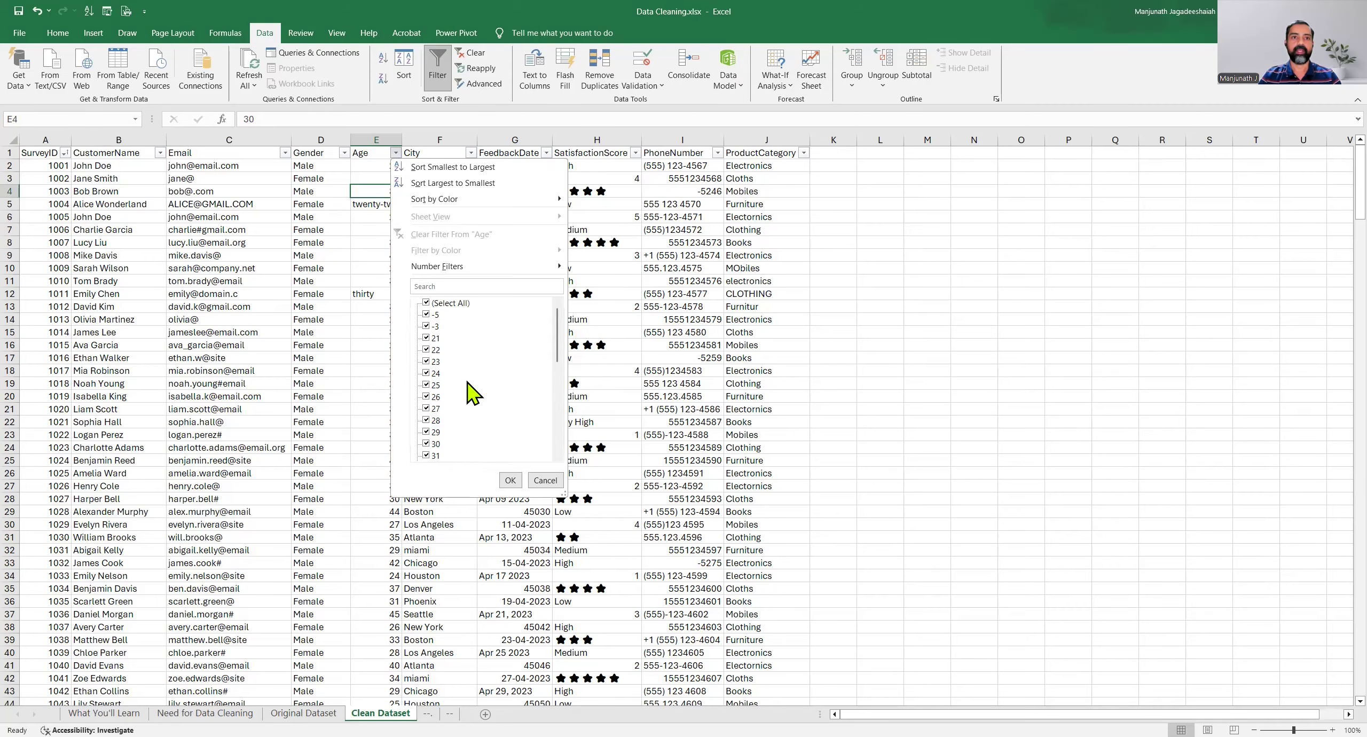
scroll(473, 374, "down", 8)
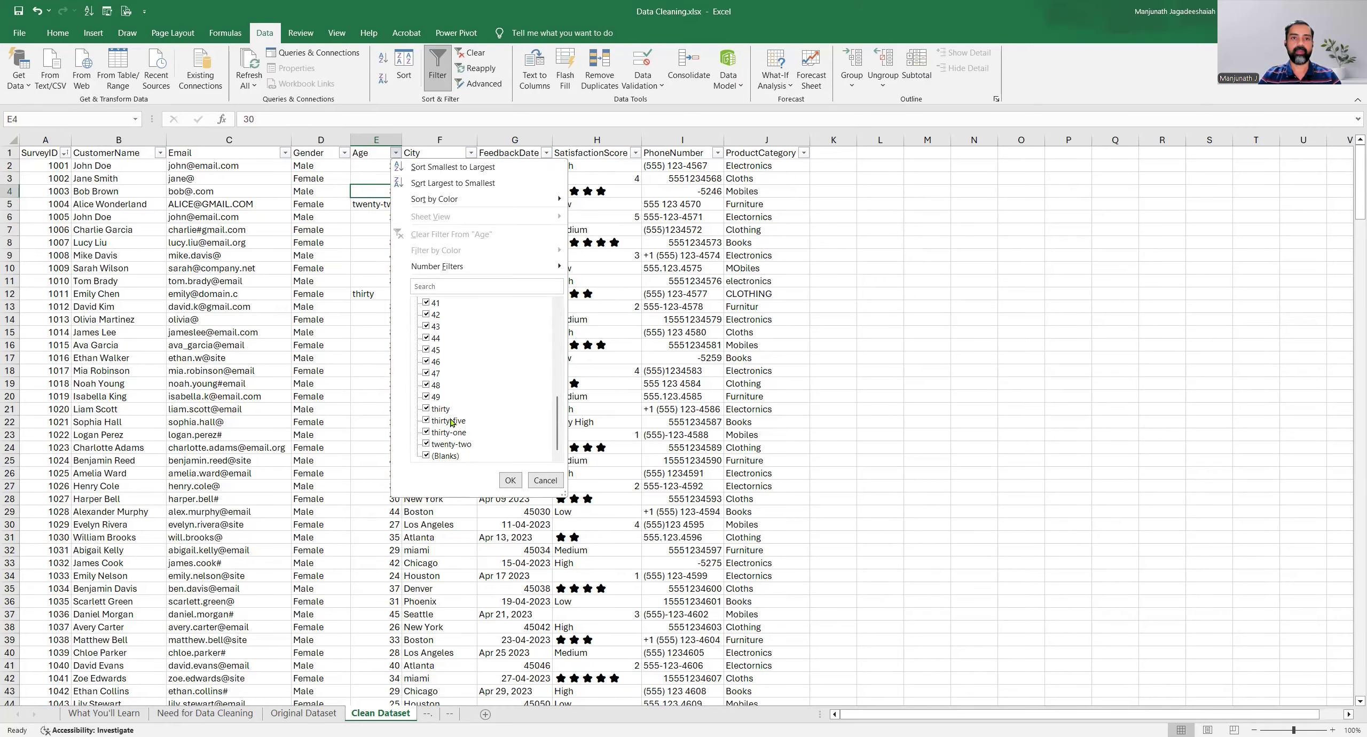
scroll(466, 385, "up", 8)
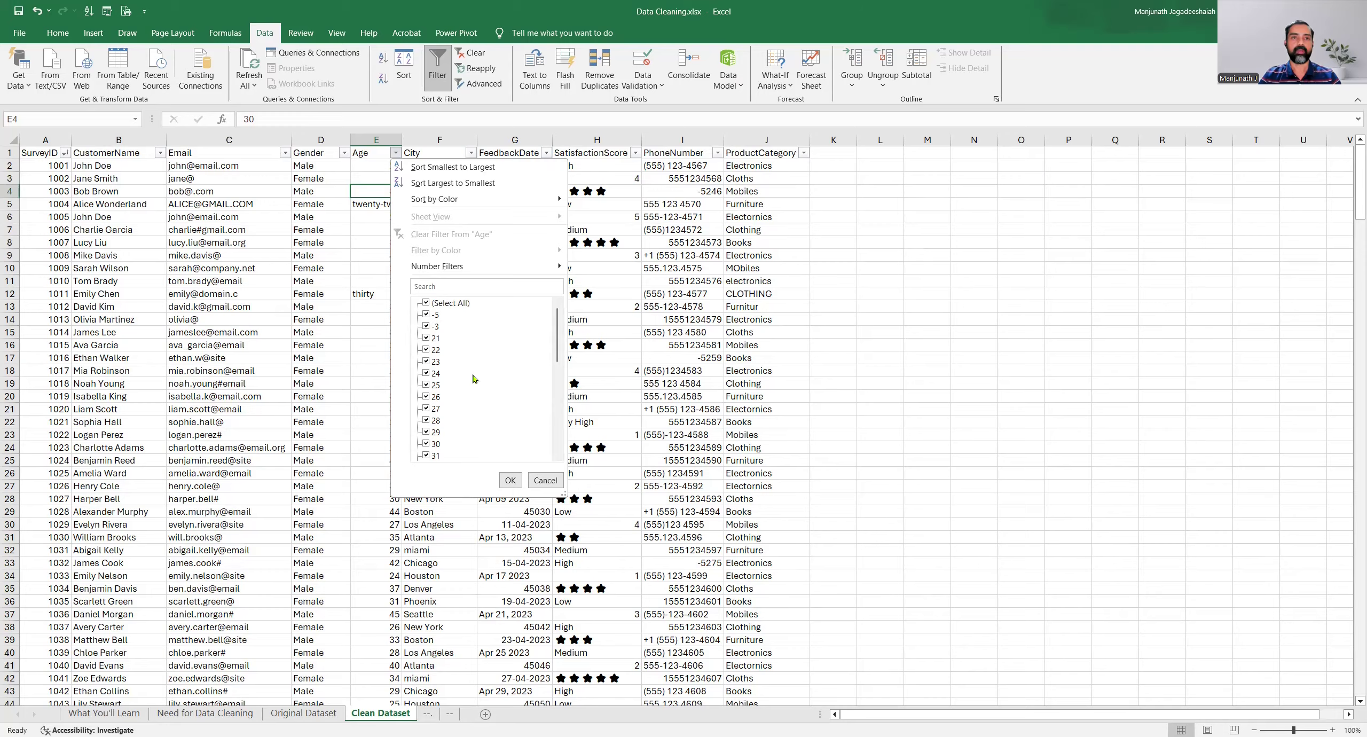
left_click(451, 303)
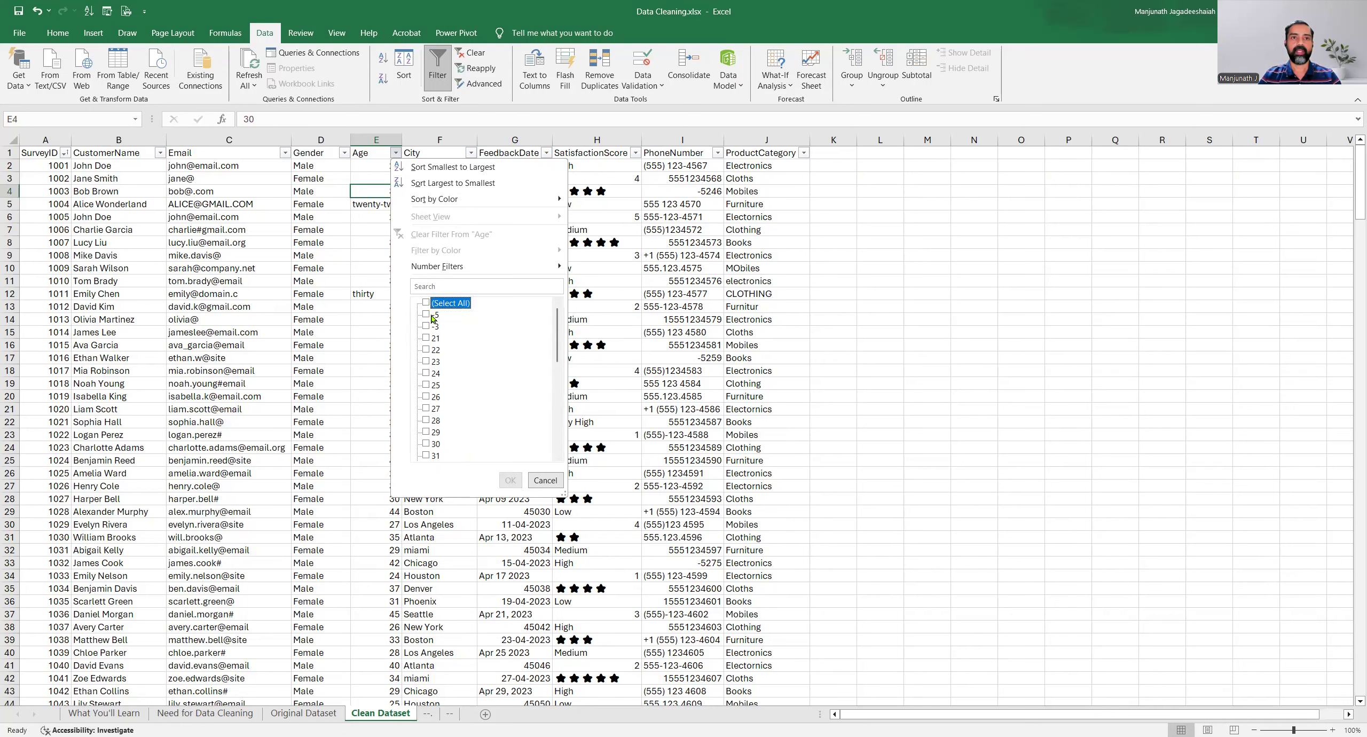
left_click(433, 315)
scroll(518, 355, "down", 10)
left_click(444, 409)
left_click(446, 421)
left_click(447, 432)
left_click(449, 444)
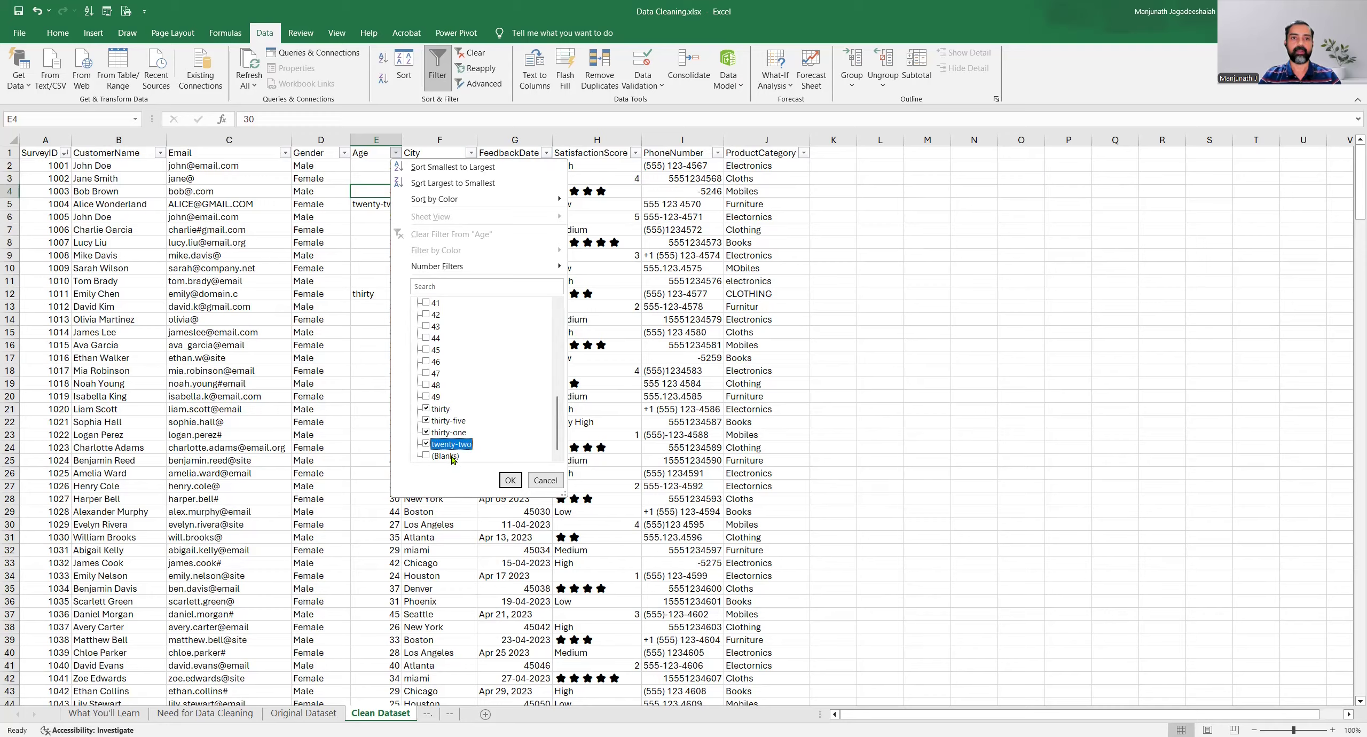
left_click(451, 457)
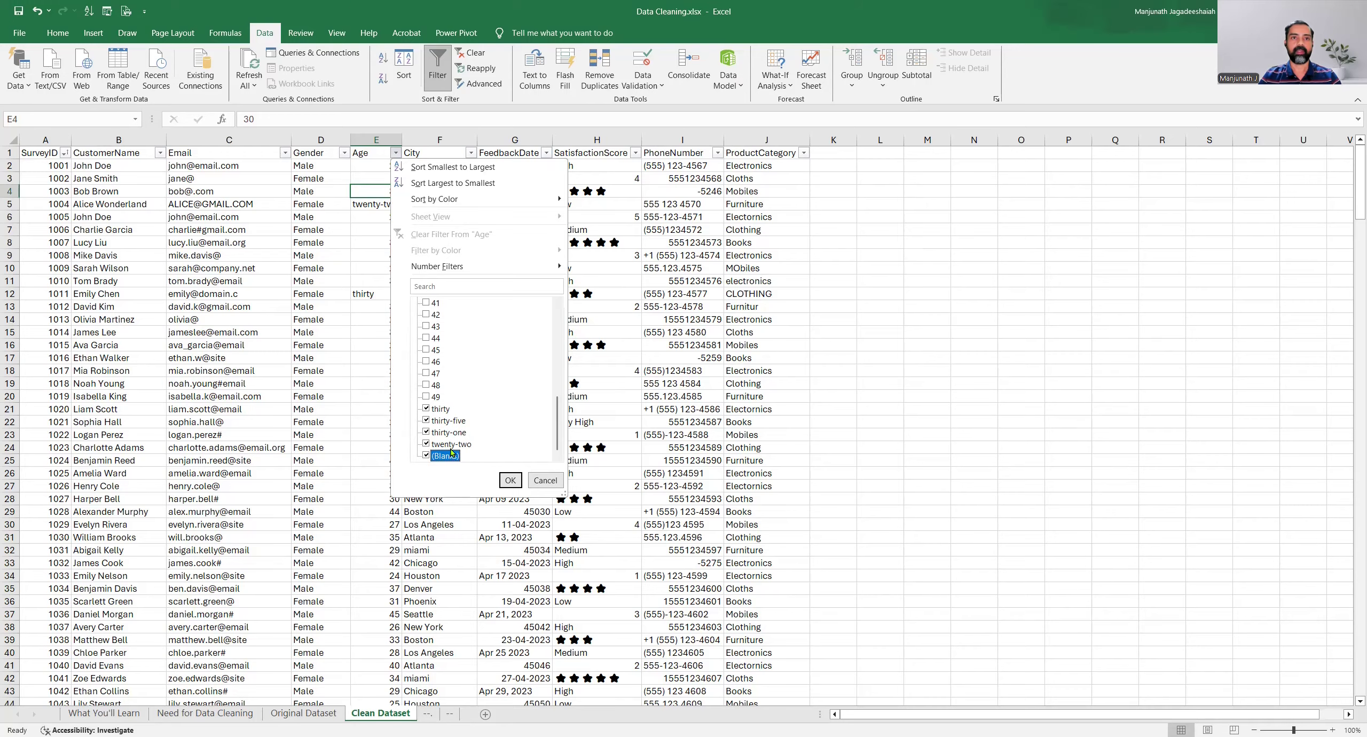
left_click(510, 480)
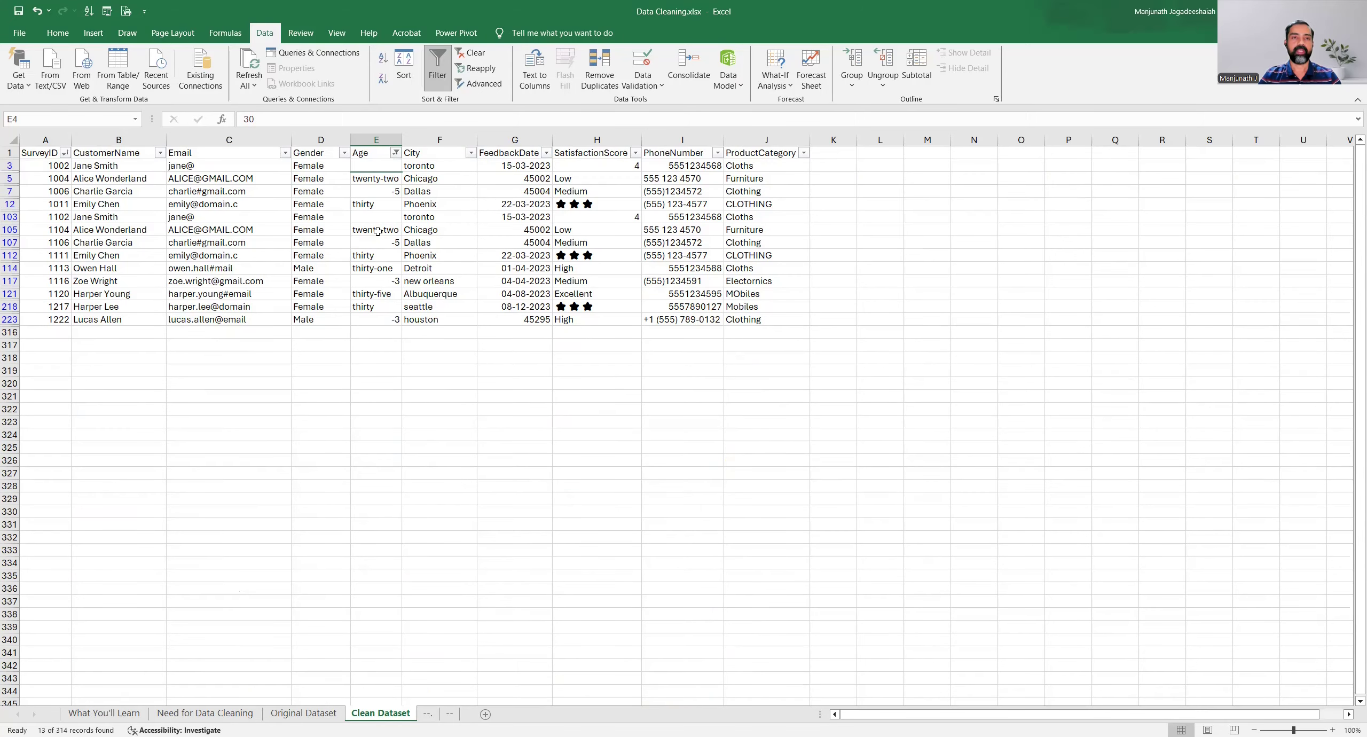
Go through the filtered Age entries from row 5 downward, examining the spelled-out and negative ages.
left_click(375, 180)
key("Down")
key("Down")
key("Down")
key("Down")
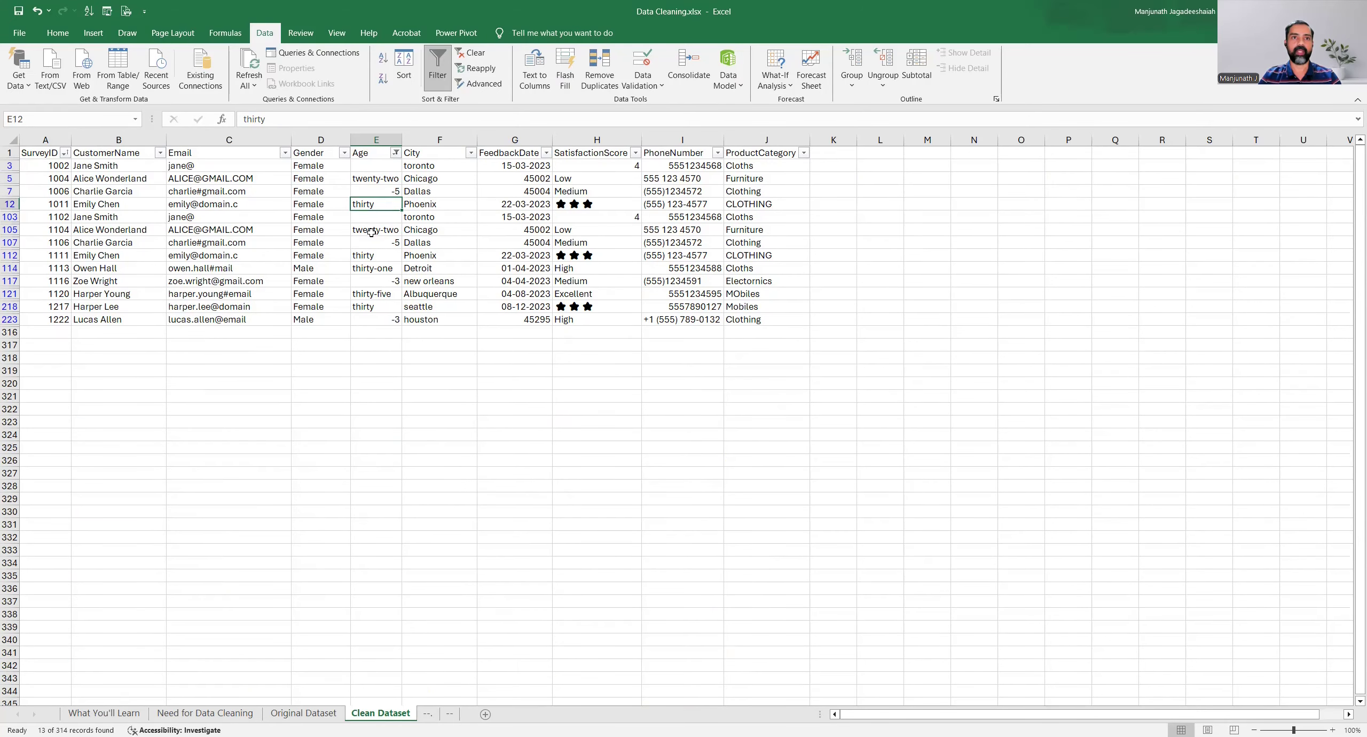
Replace the spelled-out ages in E5 and E12 with the numbers 22 and 30.
left_click(371, 178)
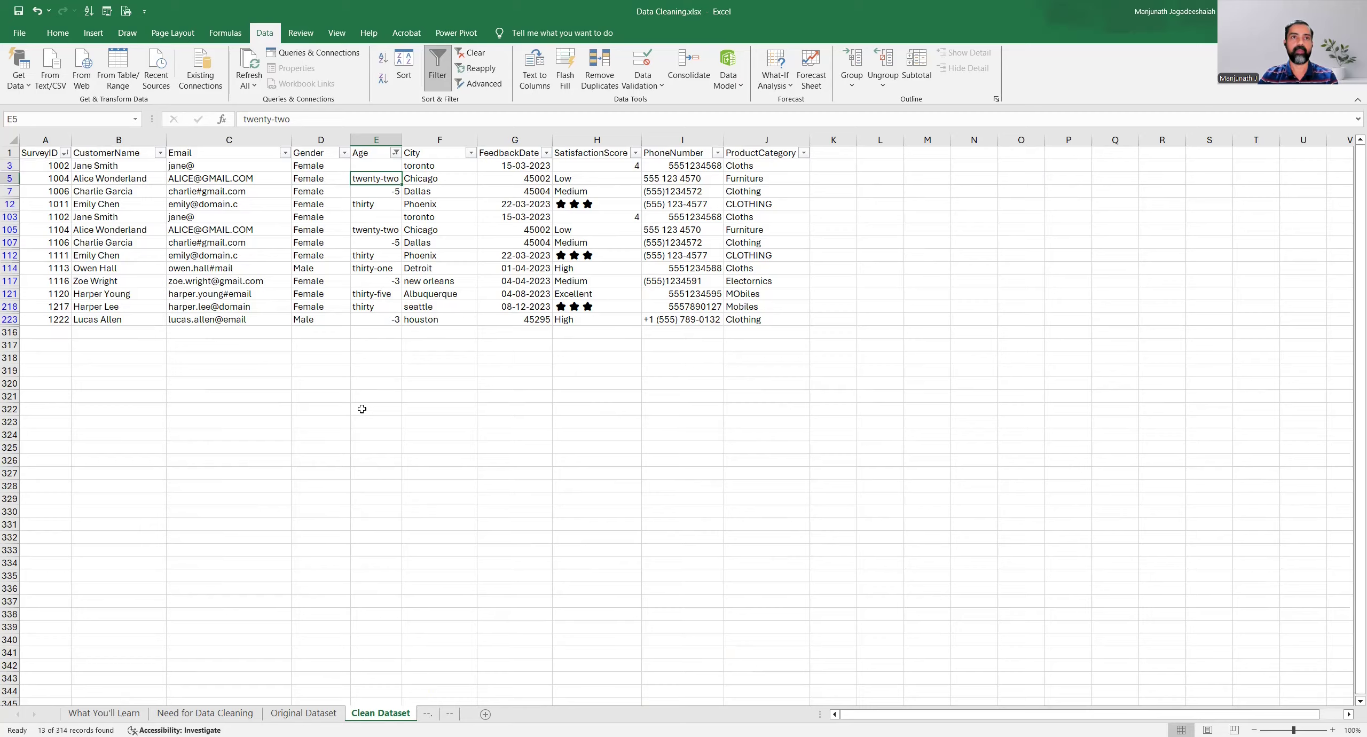
type("22")
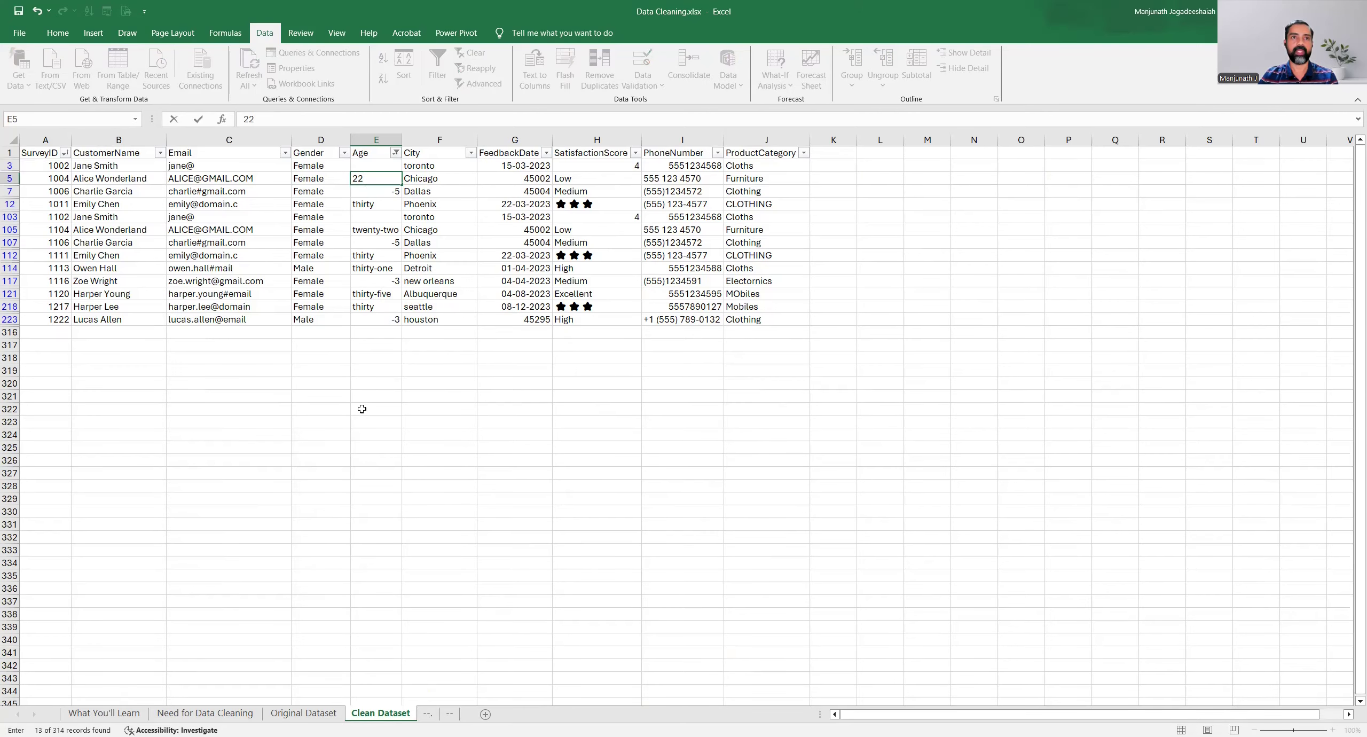
key("Return")
key("Down")
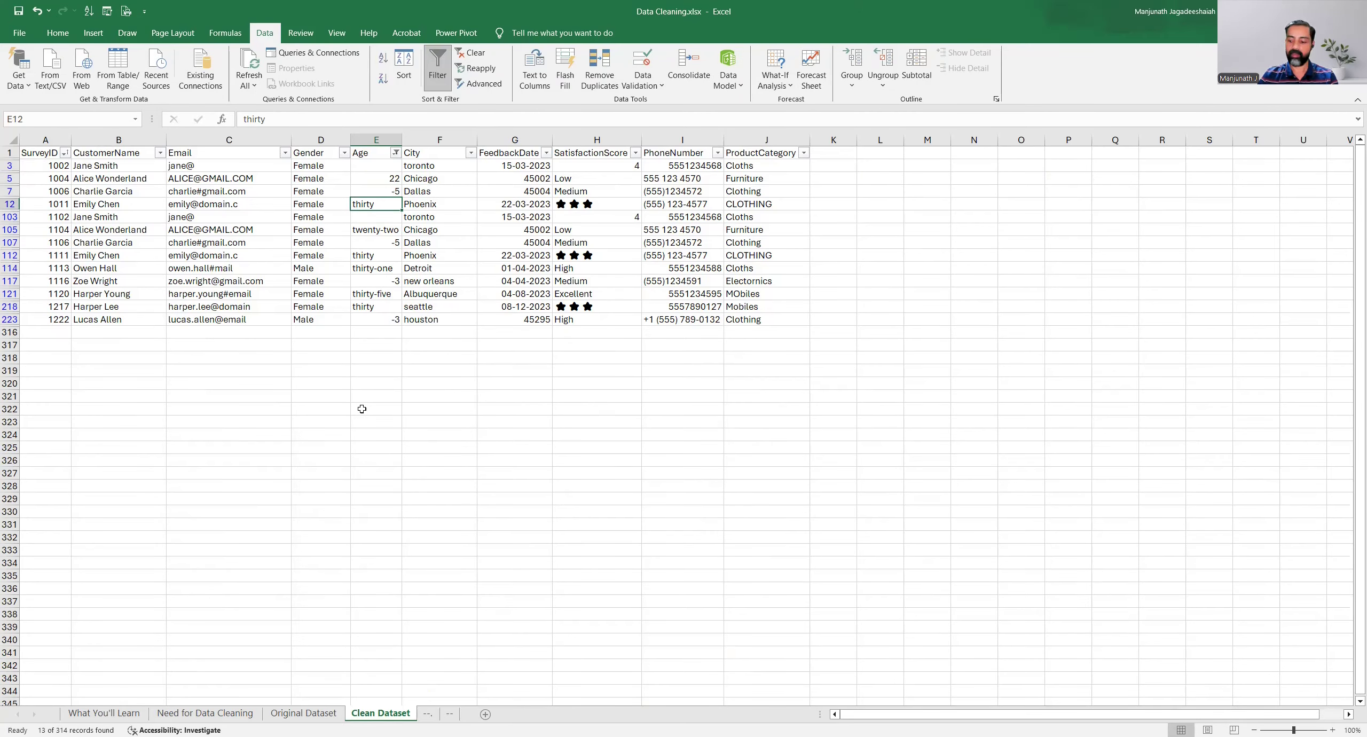
type("30")
key("Return")
Replace the spelled-out ages in E105 and E112 with the numbers 22 and 30.
key("Down")
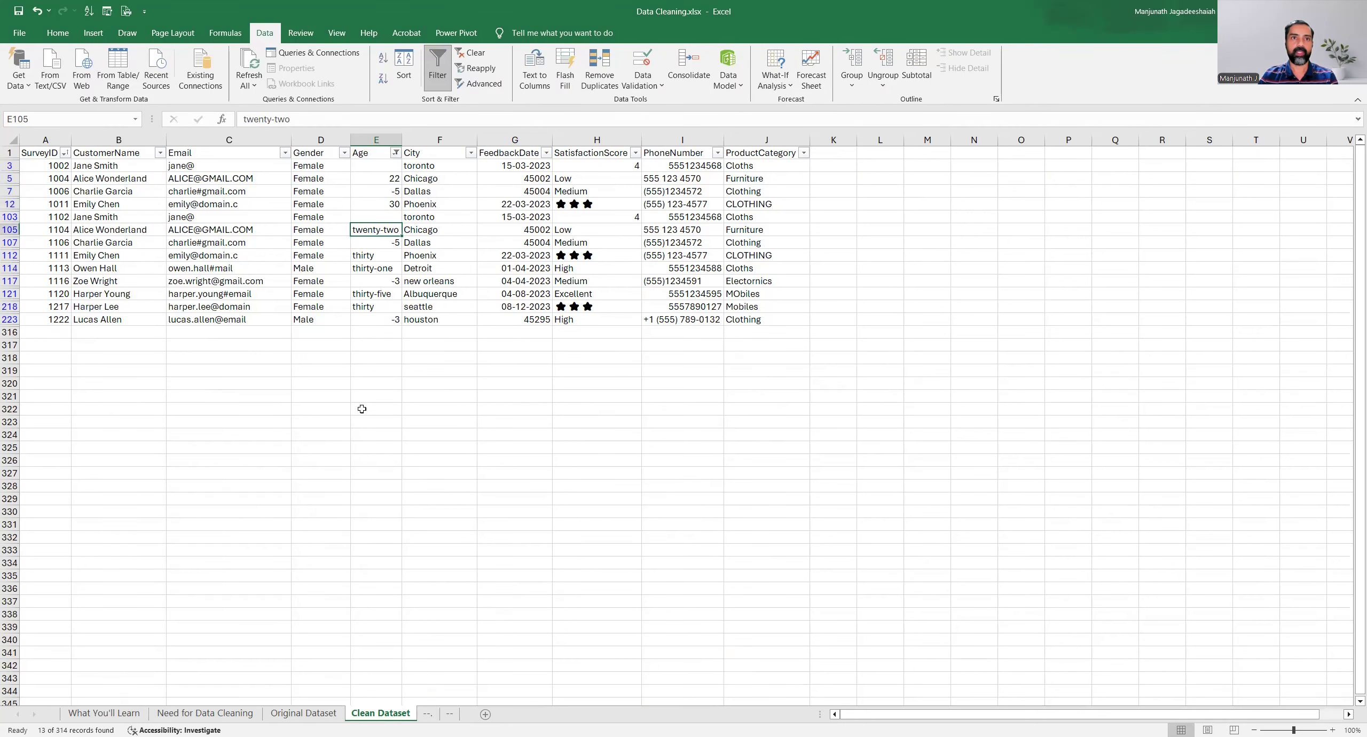
type("22")
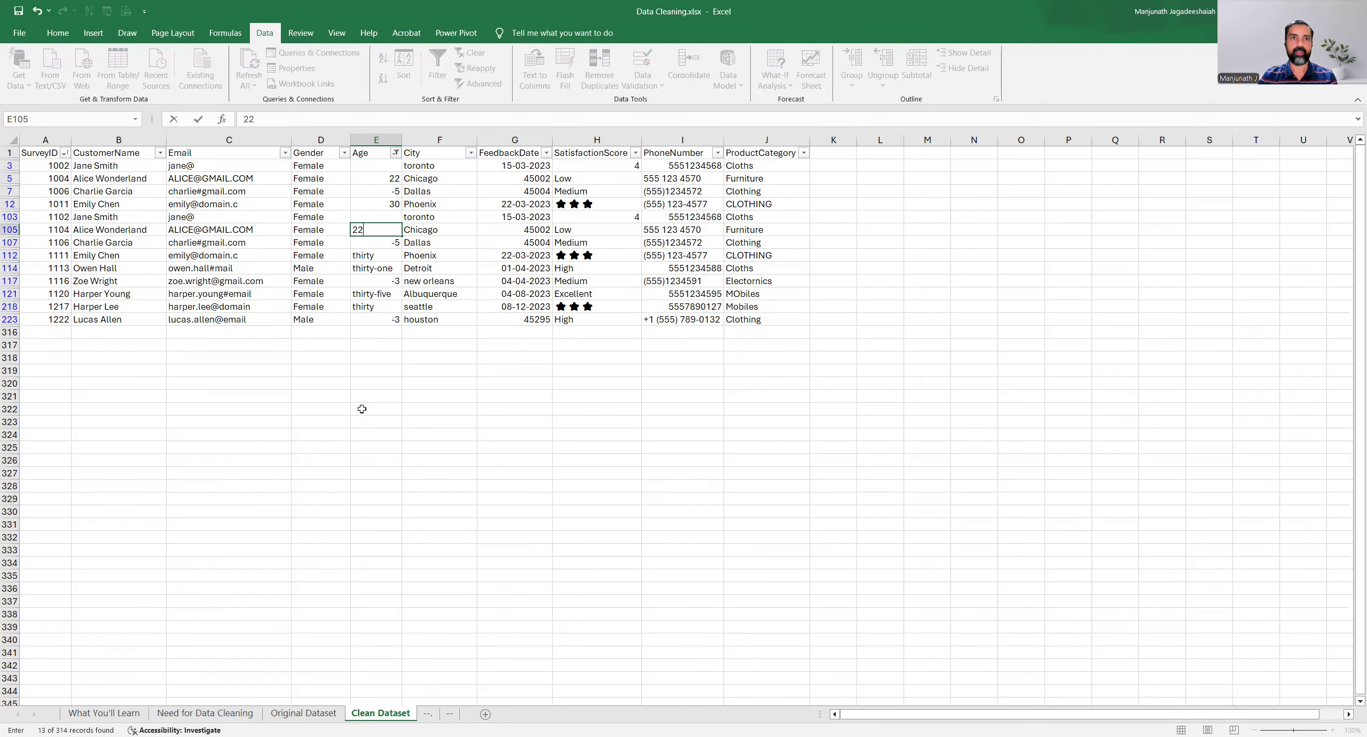
key("Return")
key("Down")
type("30")
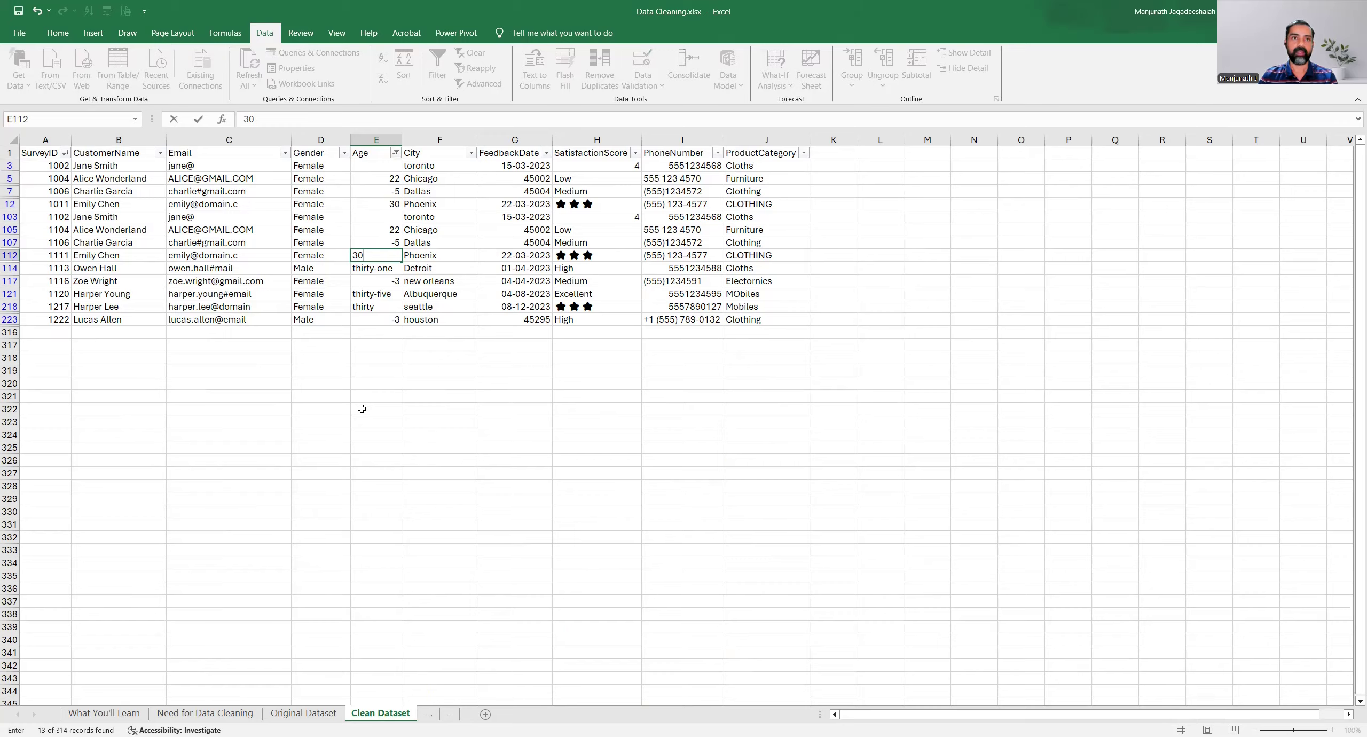
key("Return")
Replace the spelled-out ages in E114, E121 and E218 with 31, 35 and 30.
key("Down")
type("31")
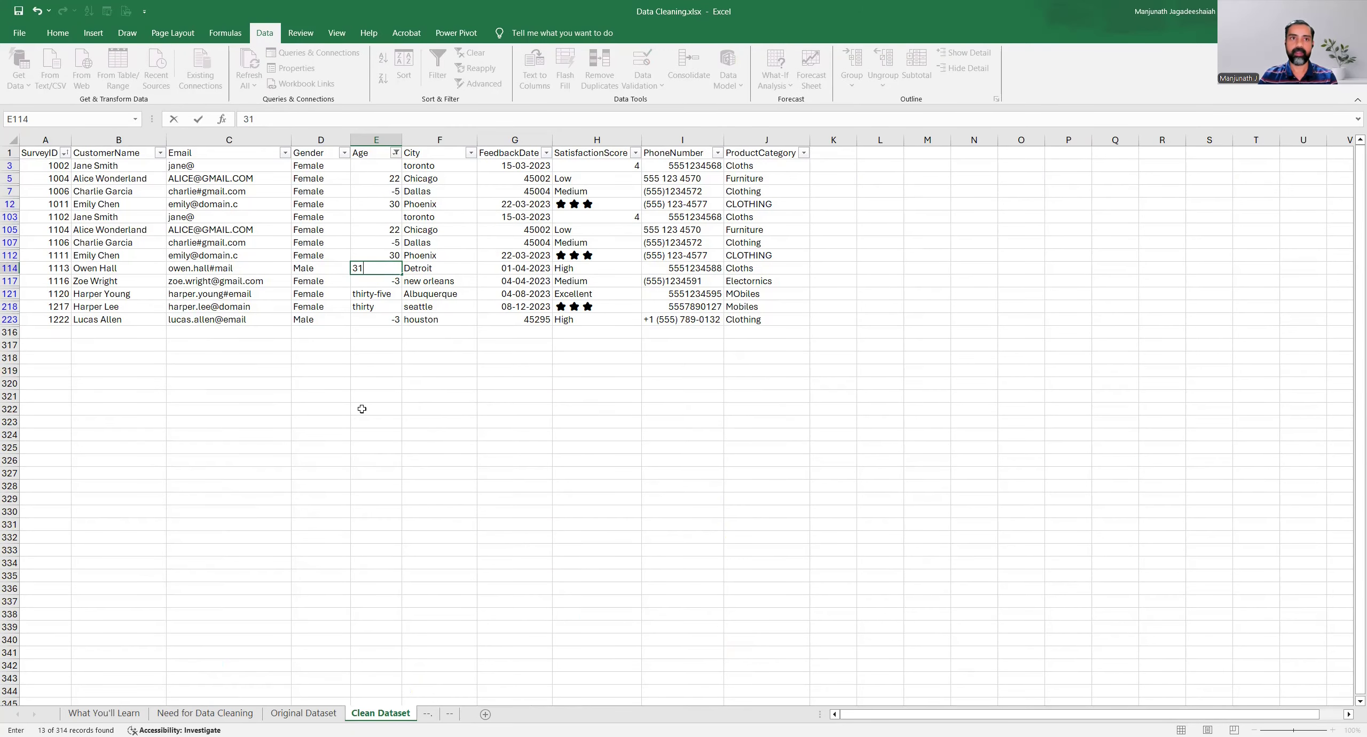
key("Return")
key("Down")
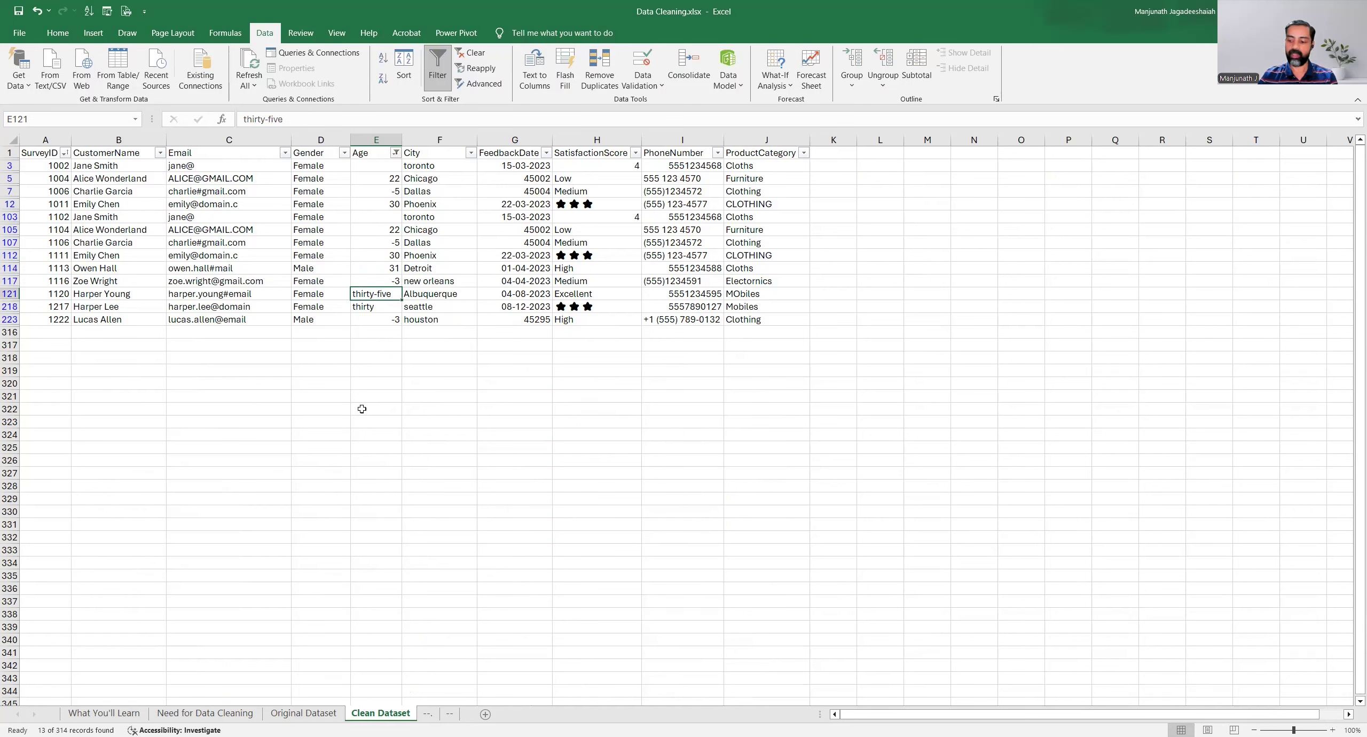
type("35")
key("Return")
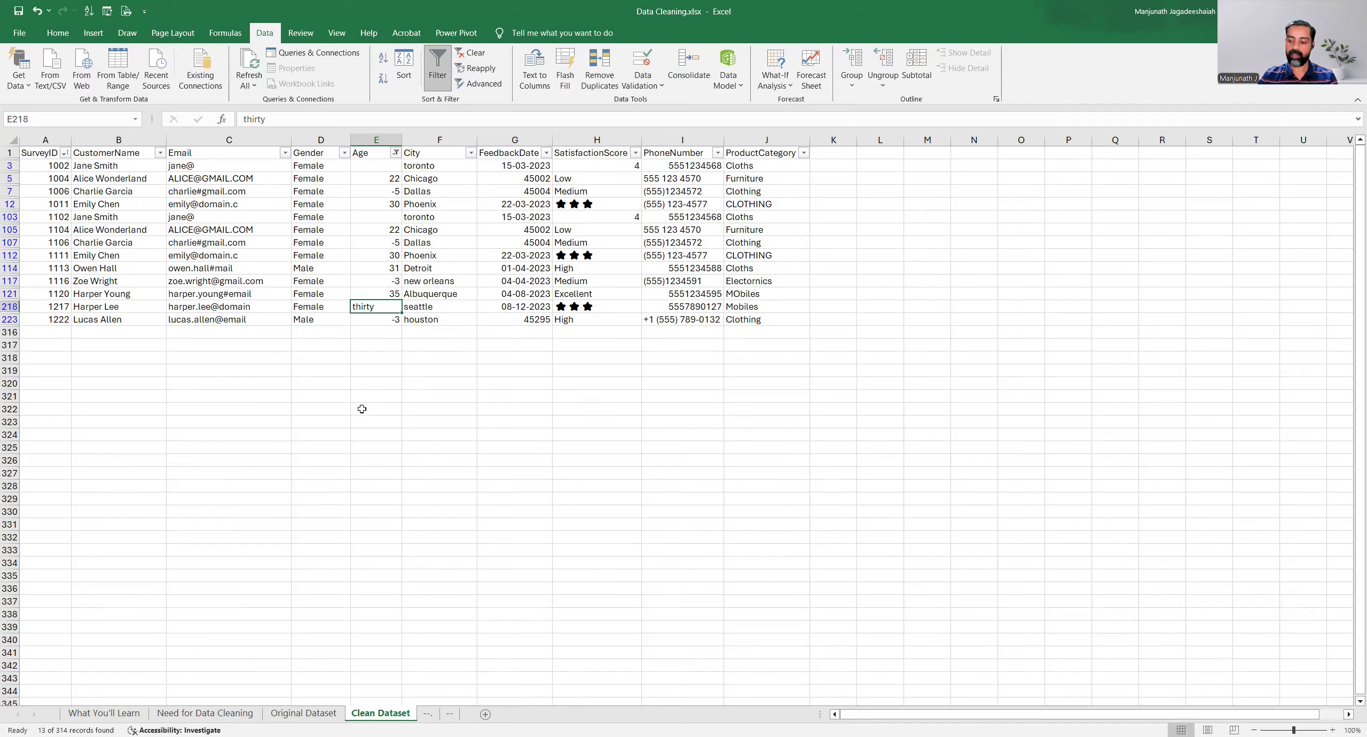
type("30")
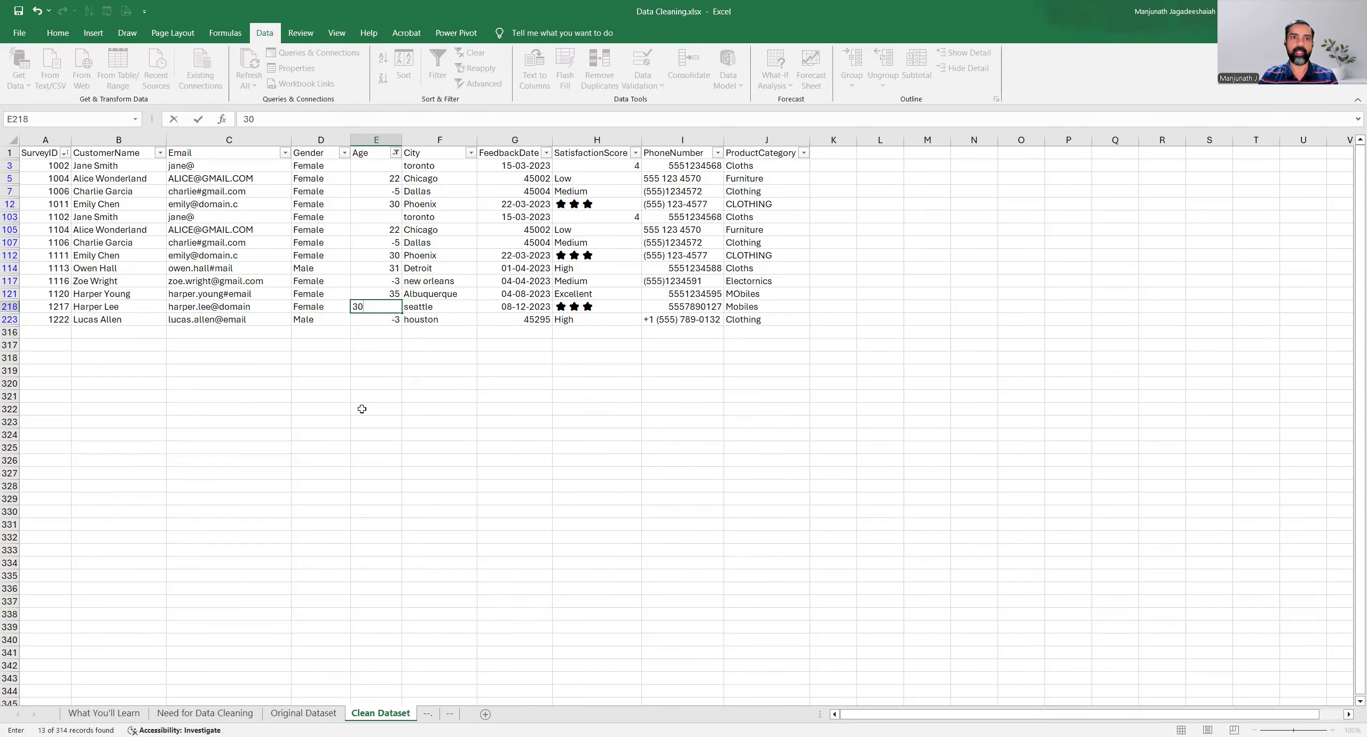
key("Return")
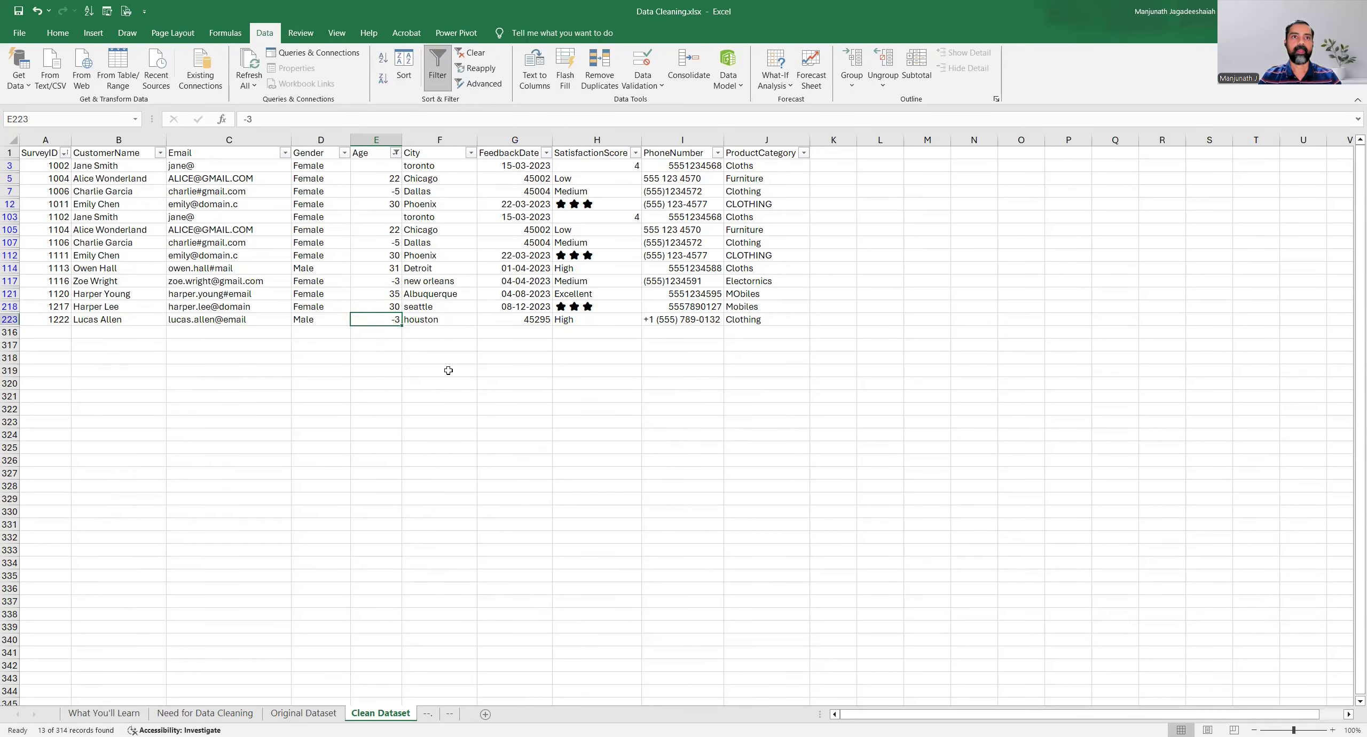
Refilter the Age column to show only the values -5, -3 and blanks.
left_click(379, 255)
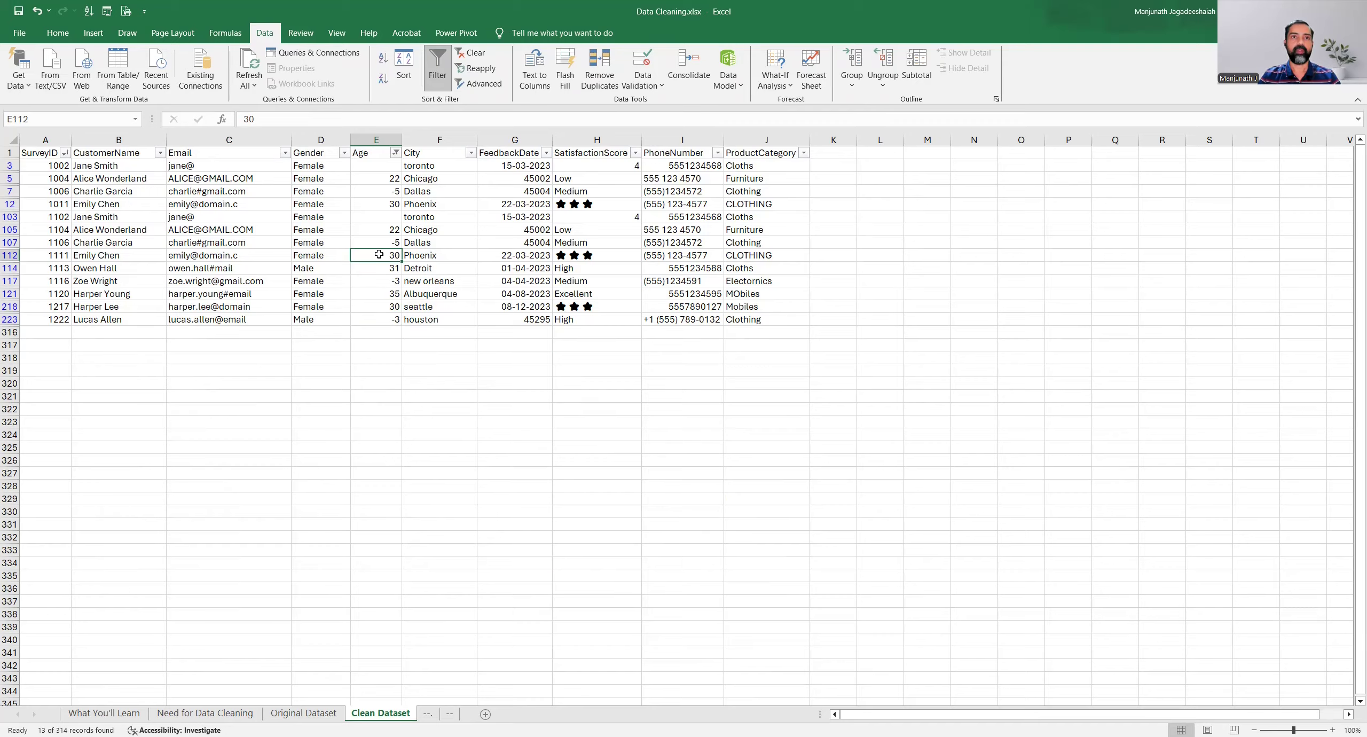
left_click(373, 193)
left_click(375, 241)
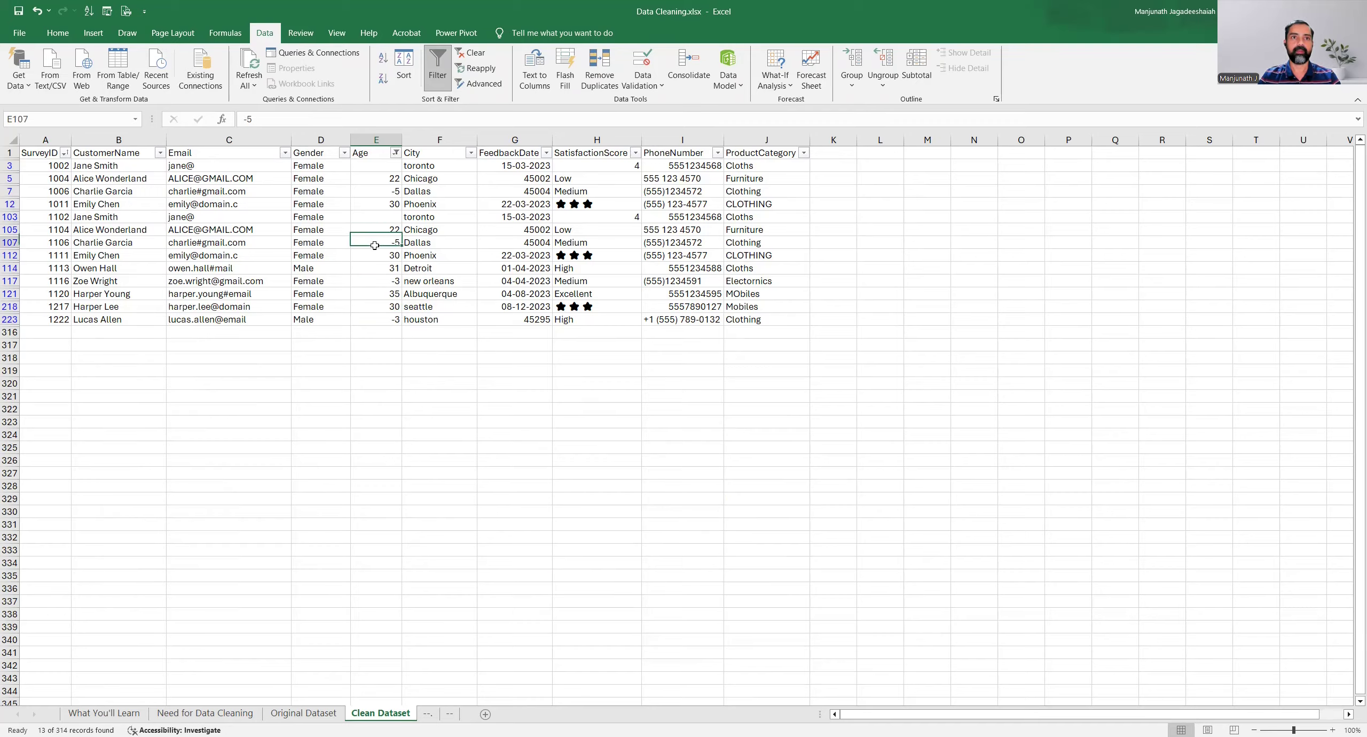
left_click(374, 216)
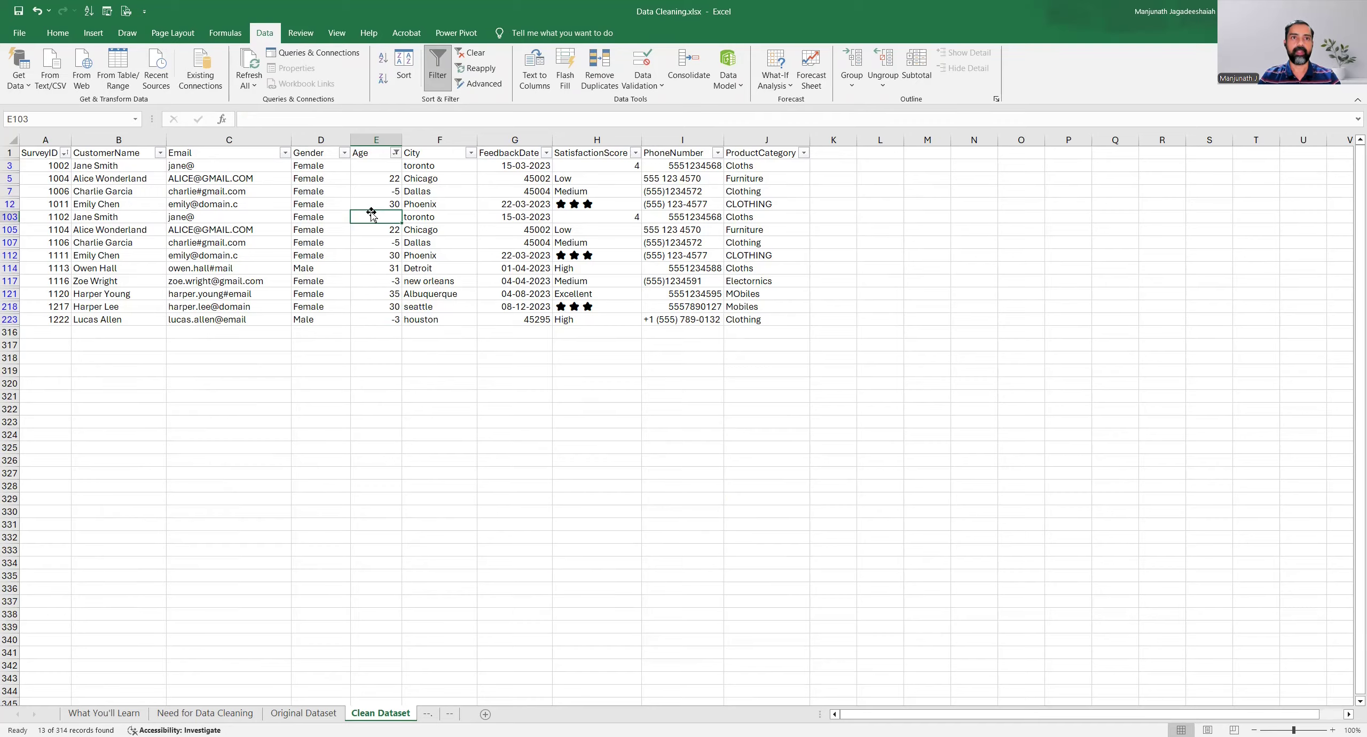
left_click(395, 154)
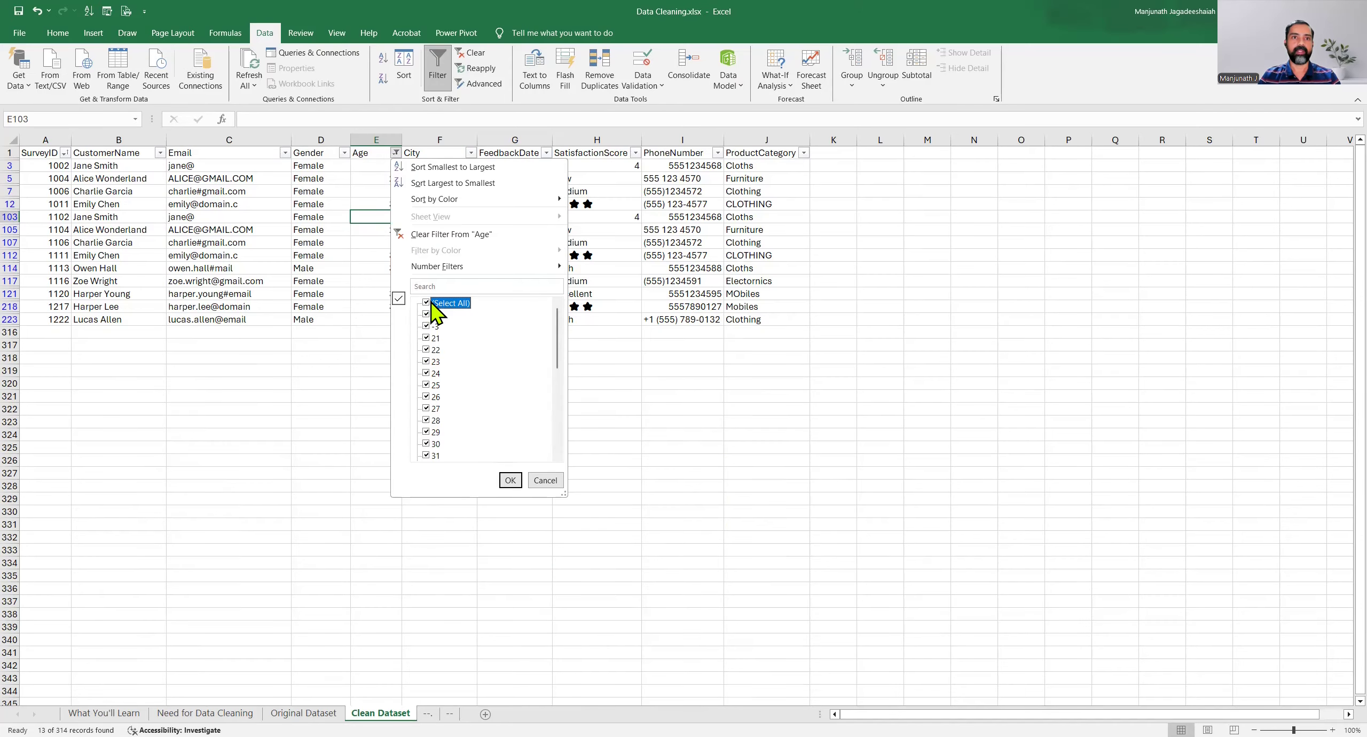
left_click(434, 311)
left_click(433, 315)
scroll(496, 347, "down", 6)
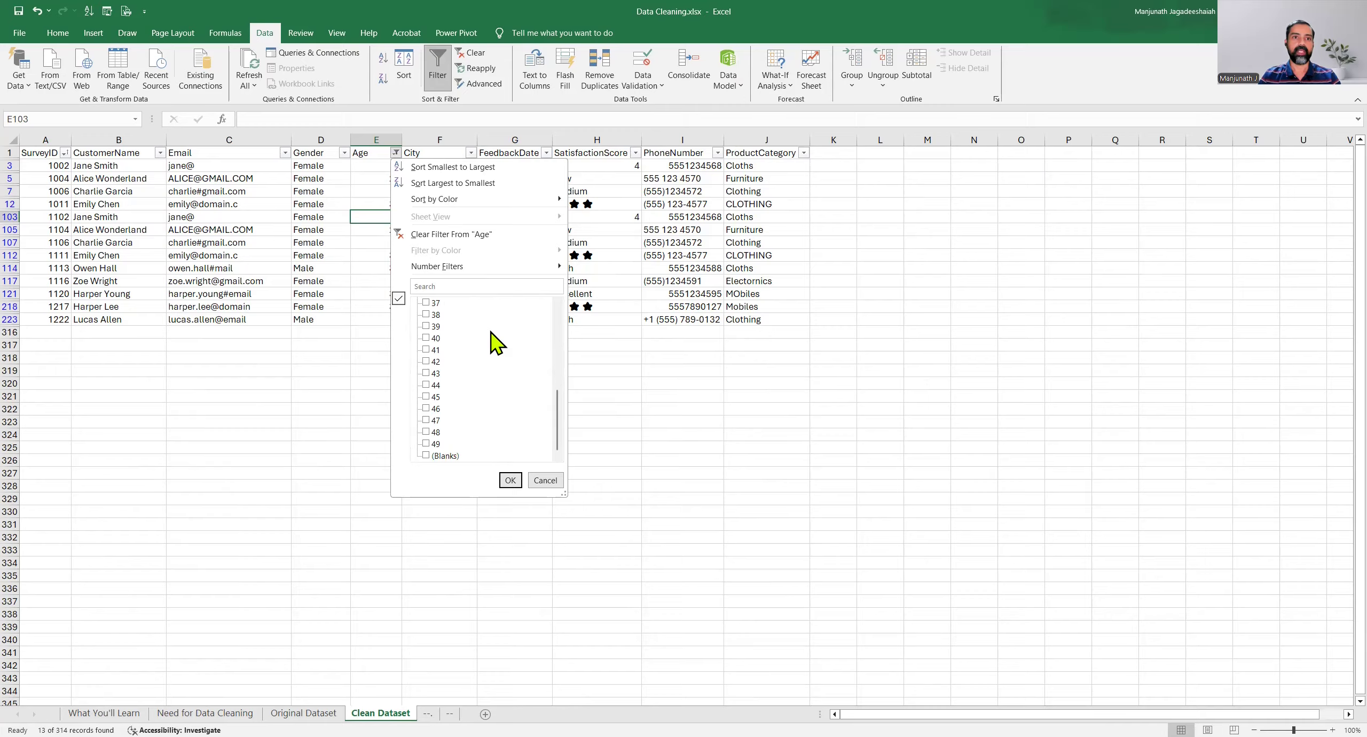
left_click(445, 456)
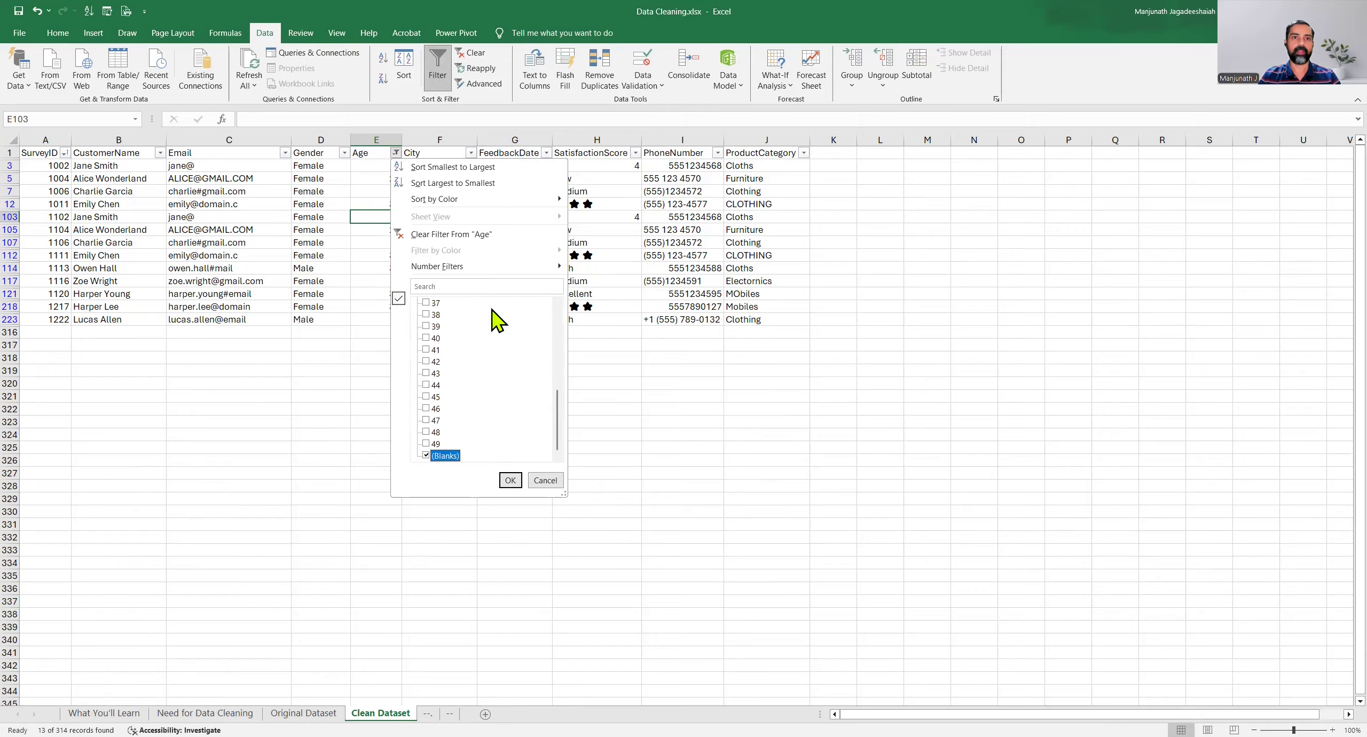
left_click(511, 481)
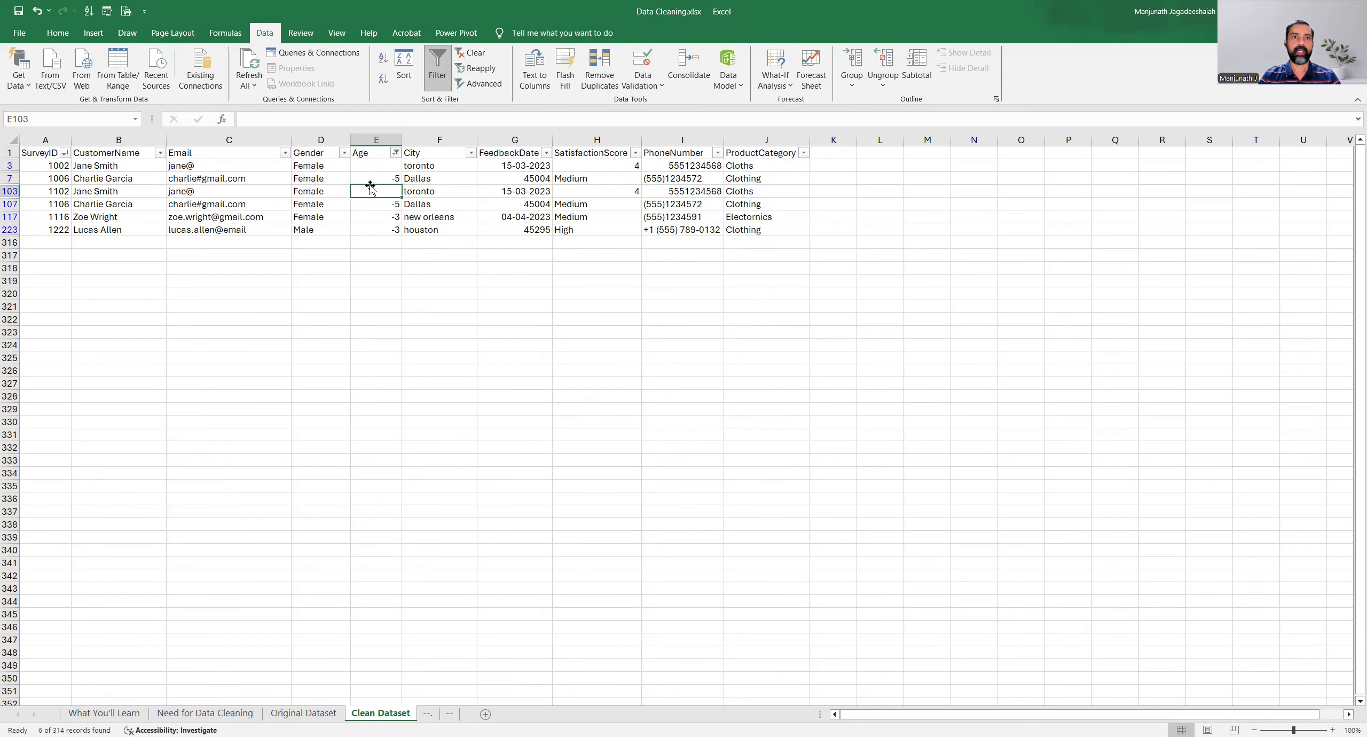
Clear the negative ages in rows 7, 107, 117 and 223, leaving those Age cells blank.
left_click(374, 233)
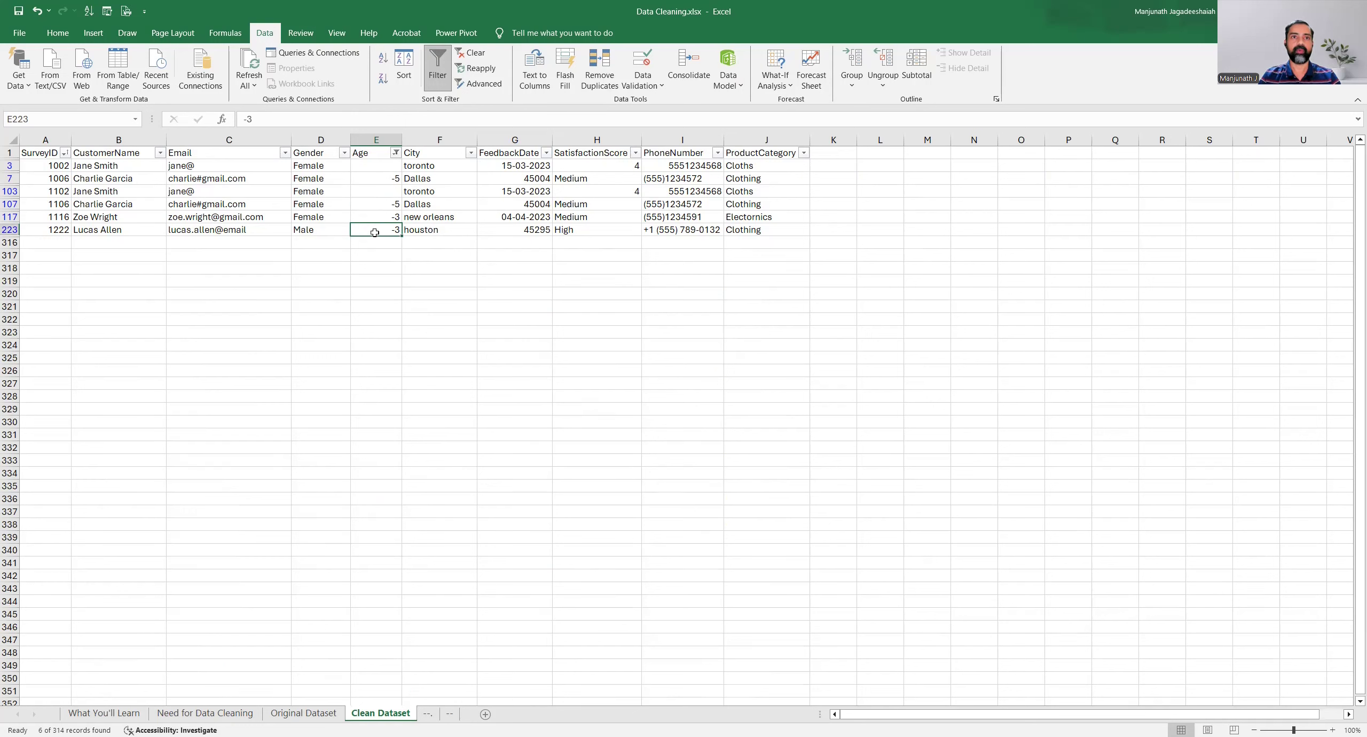
left_click(377, 180)
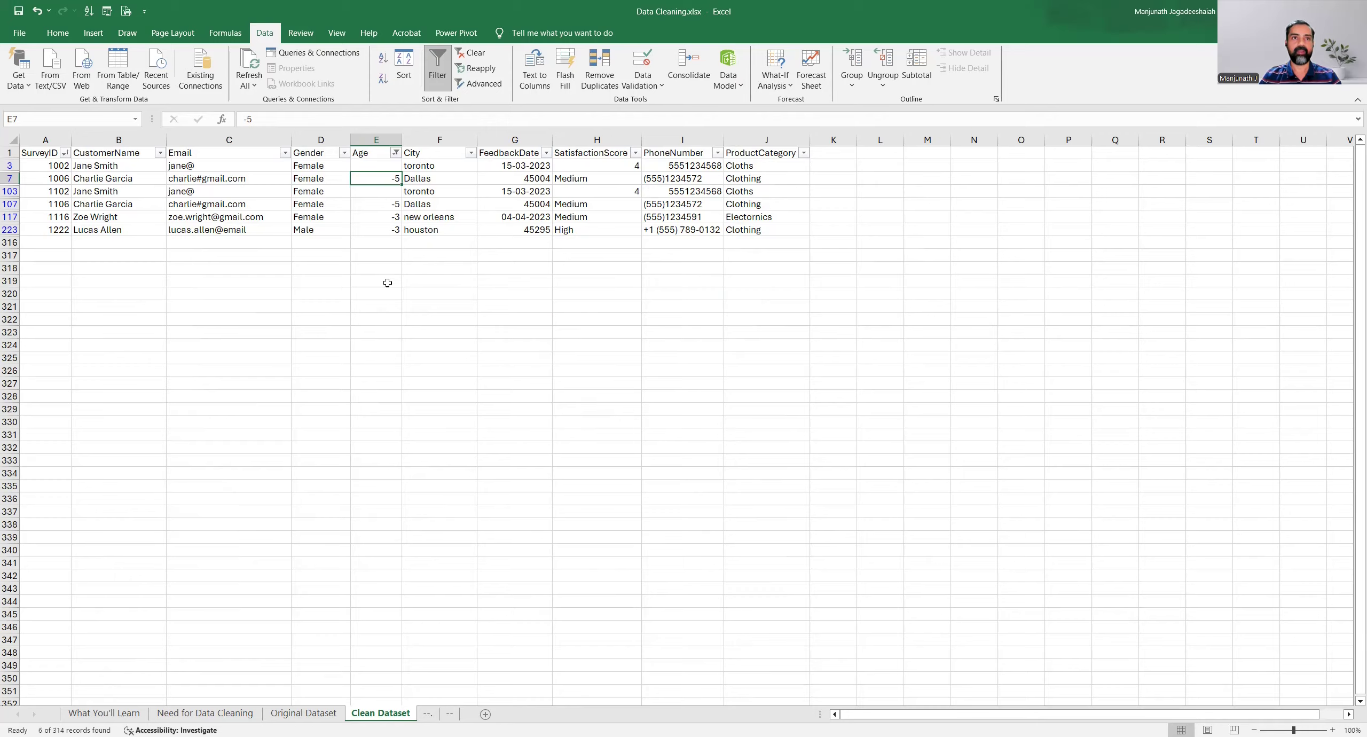
key("Delete")
left_click(380, 205)
key("Delete")
left_click(382, 217)
left_click(375, 231)
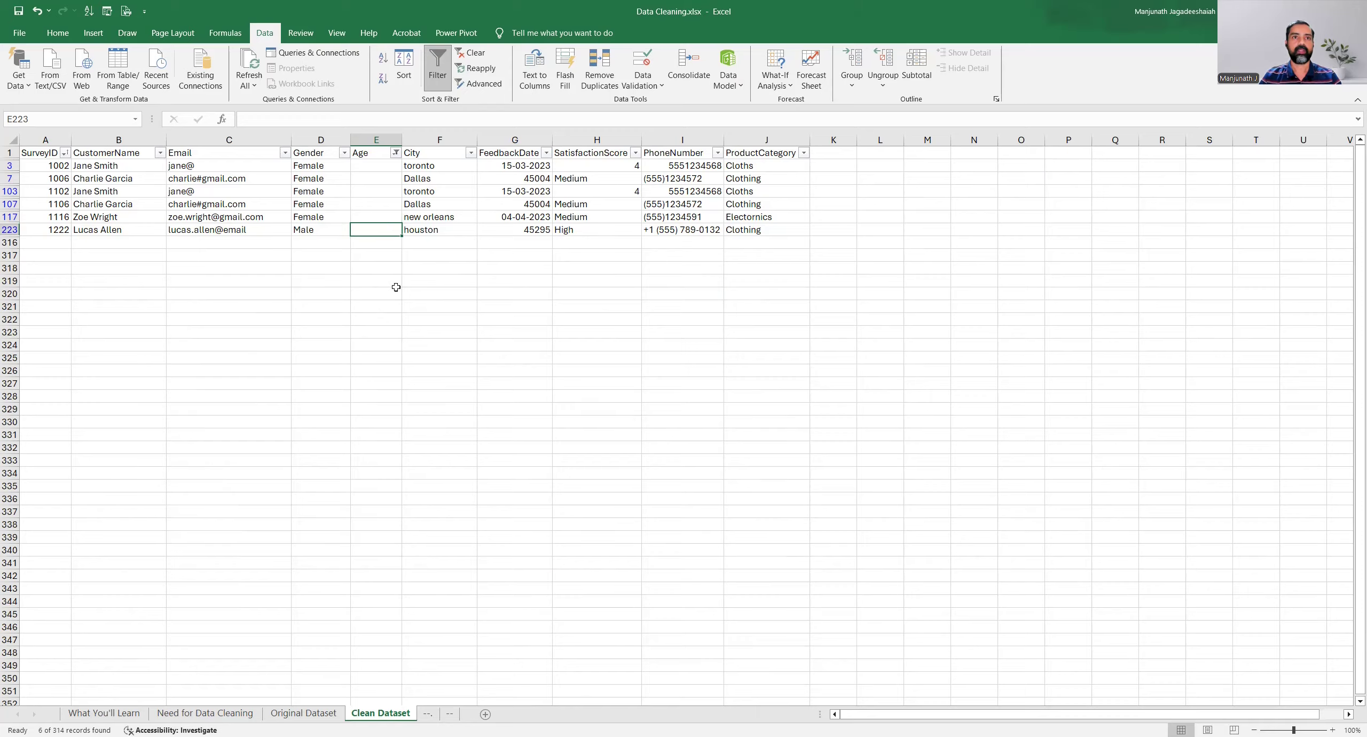
Go through the blank Age cells from row 3 down to row 223.
left_click(371, 168)
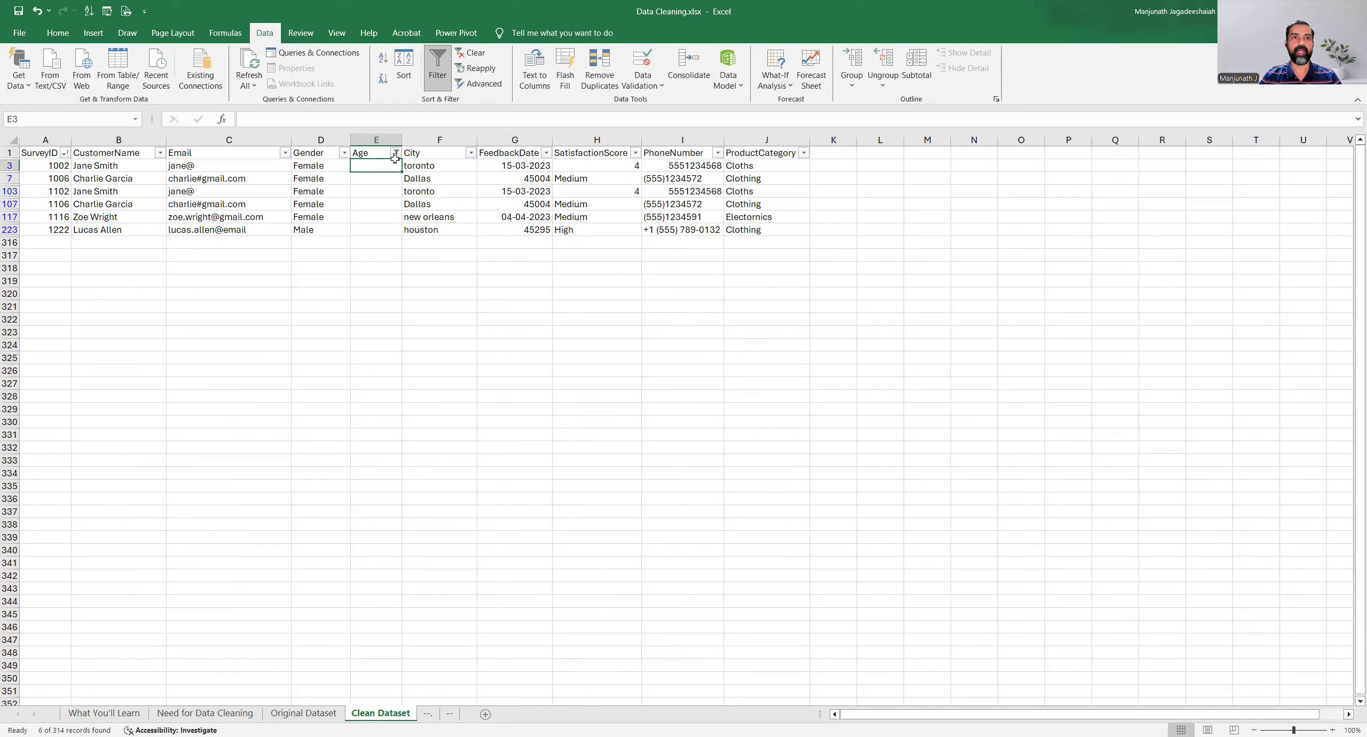
left_click(378, 179)
left_click(375, 191)
left_click(374, 204)
left_click(374, 219)
left_click(374, 228)
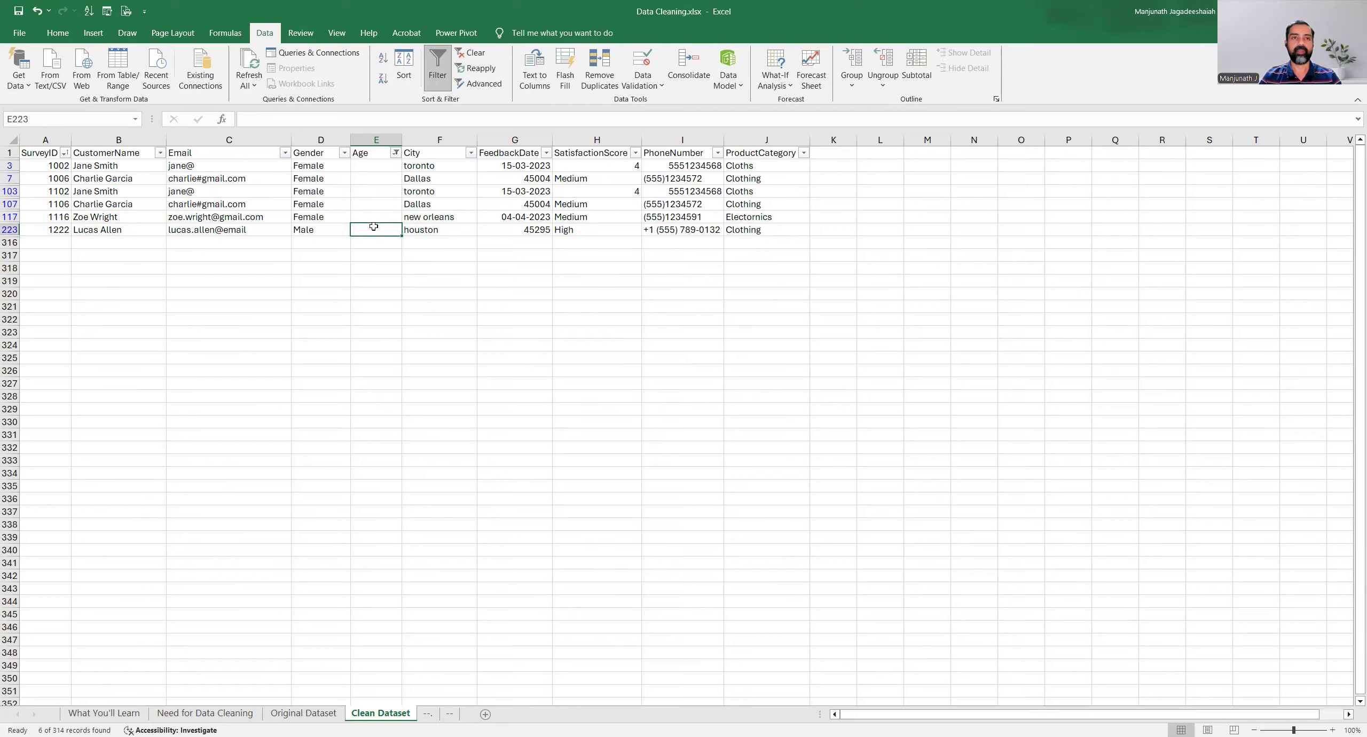
left_click_drag(372, 165, 372, 229)
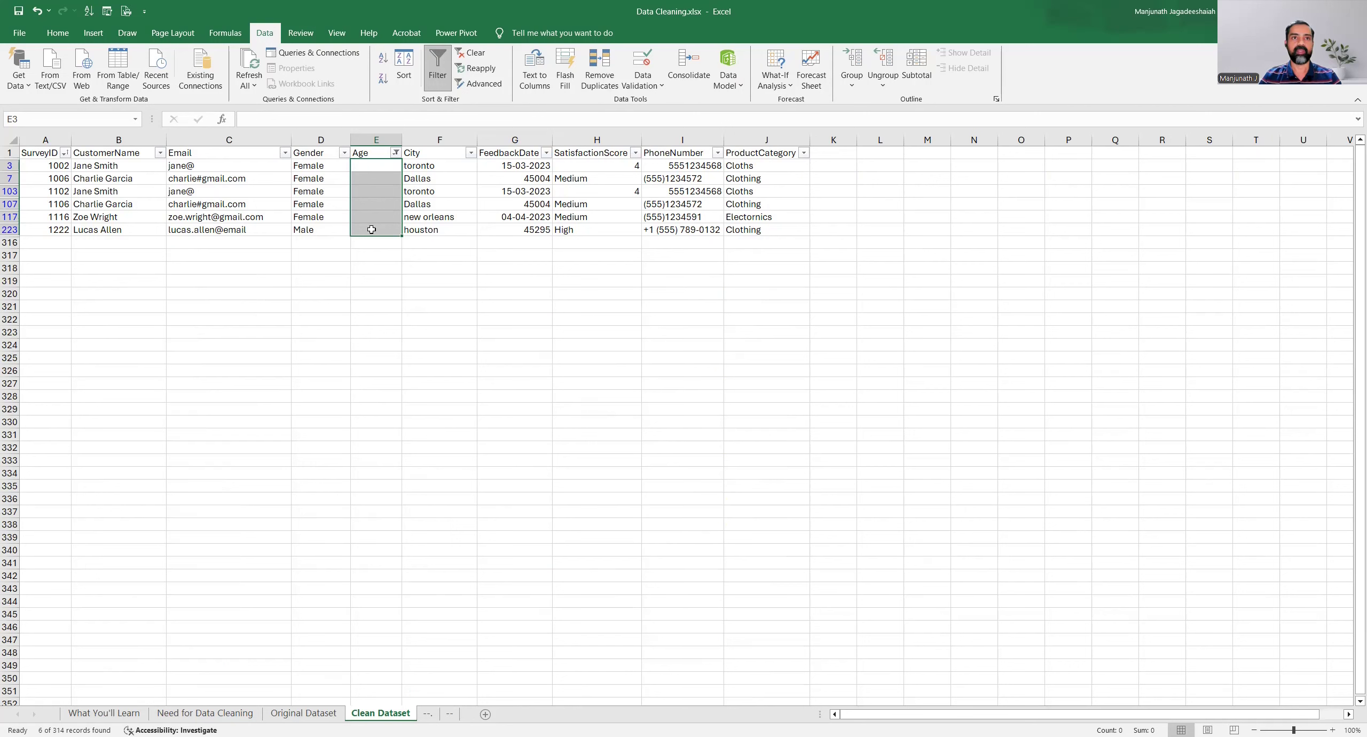
Include all values in the Age filter again so that every survey record is shown.
left_click(397, 154)
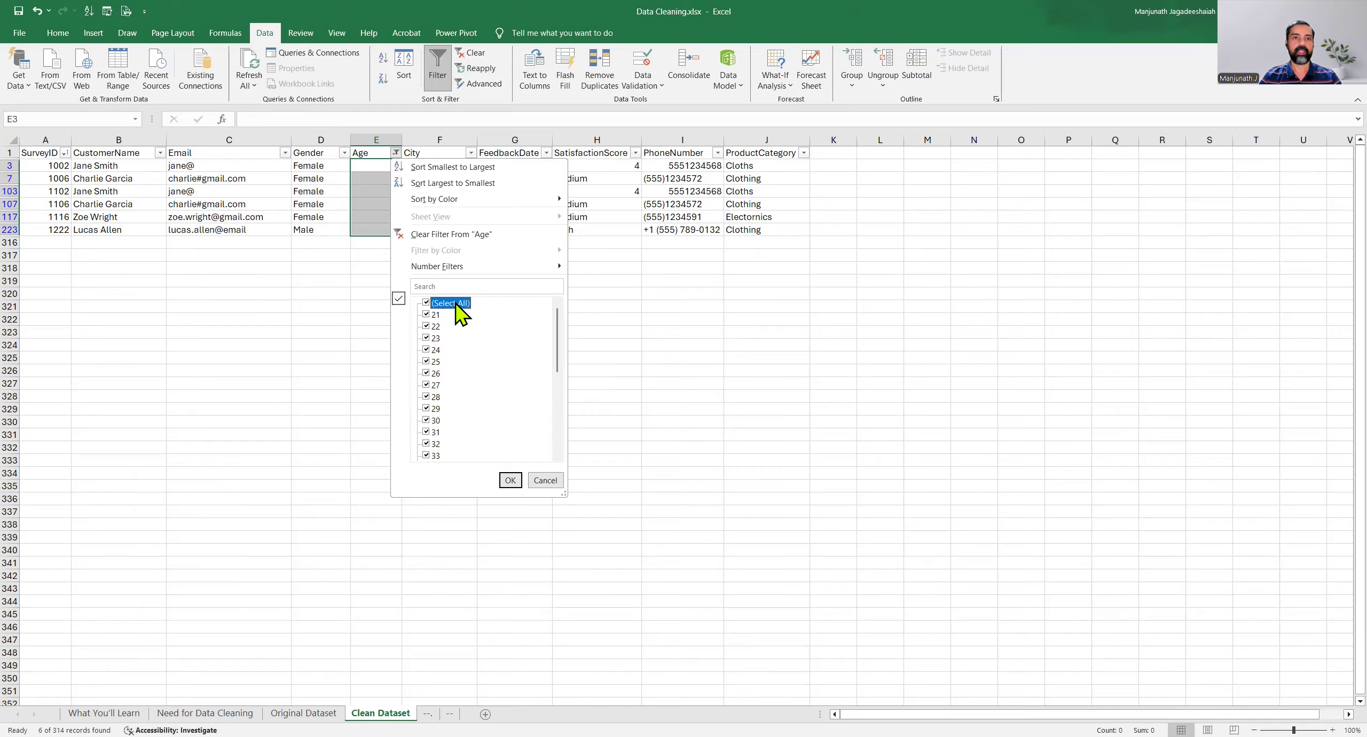
left_click(510, 481)
left_click(377, 259)
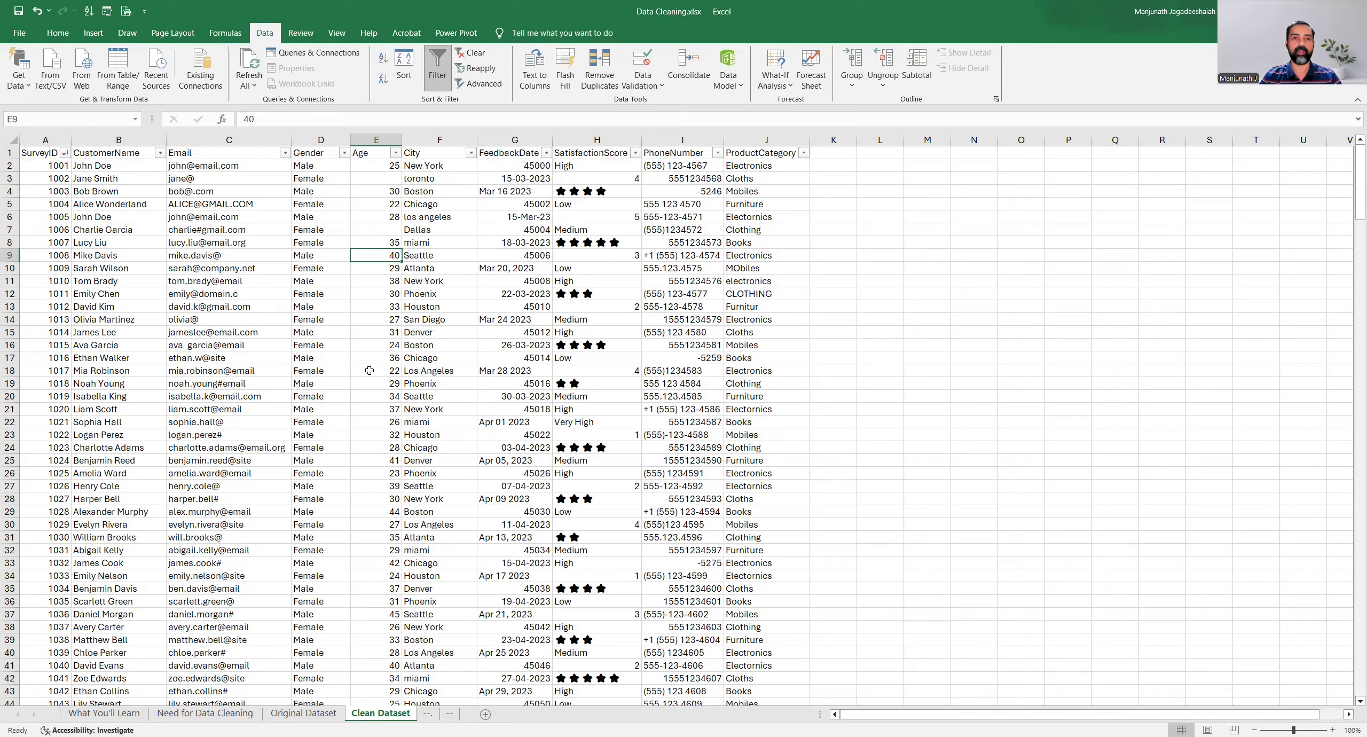
left_click(369, 371)
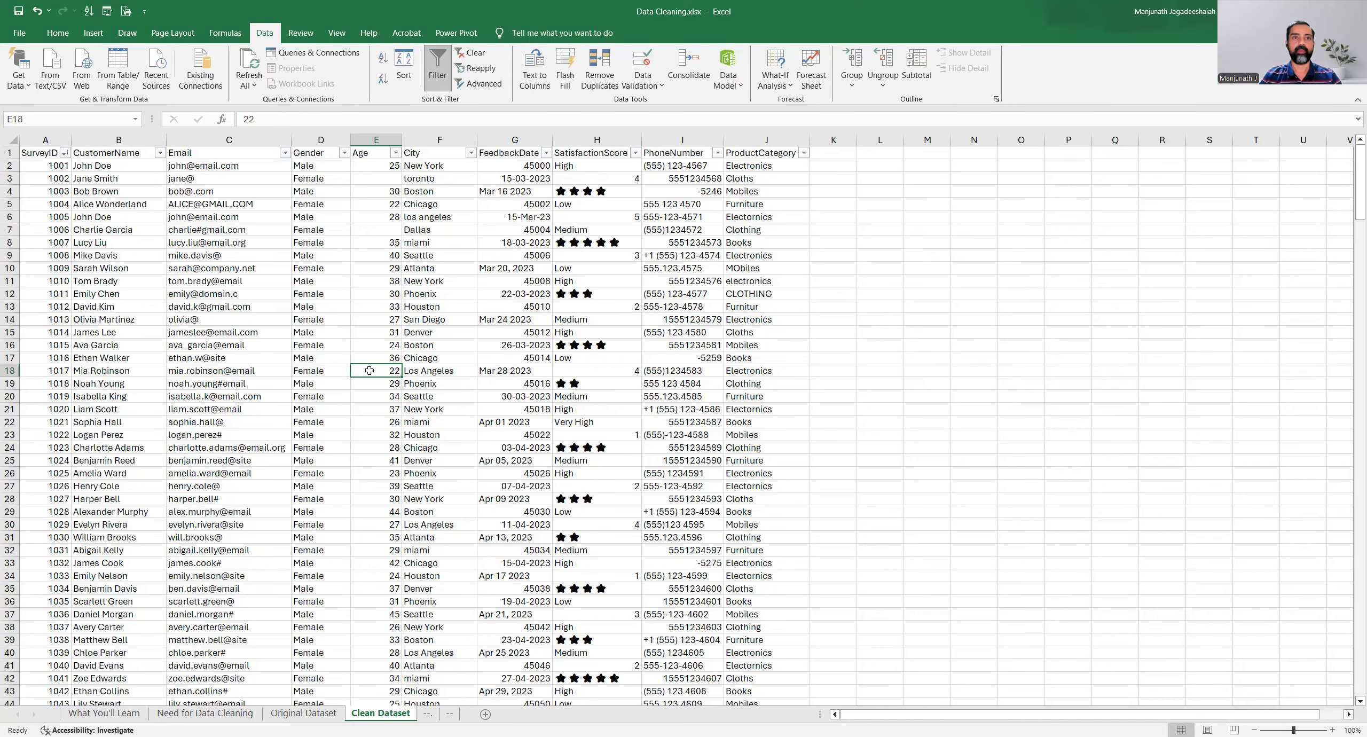
left_click(369, 405)
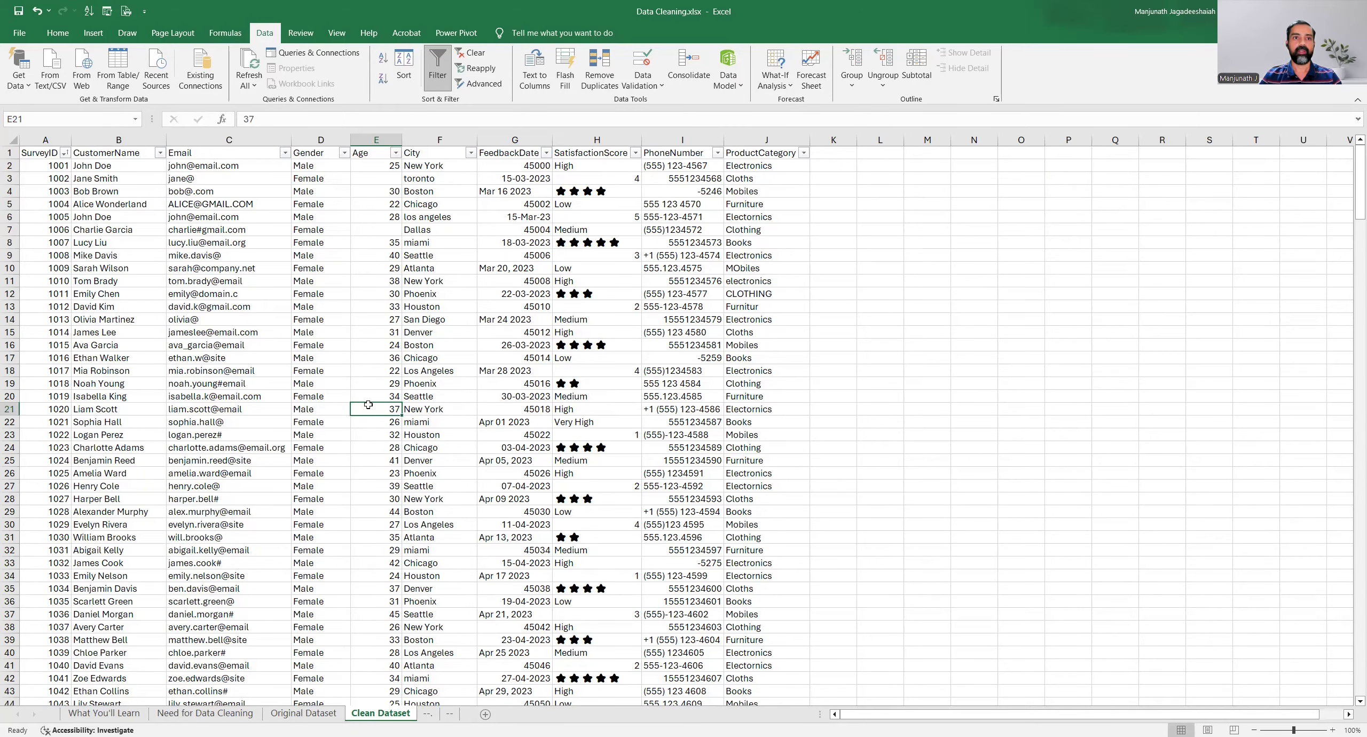
Calculate the median age in cell E318 below the data with the formula =MEDIAN(E2:E315).
key("ctrl+Down")
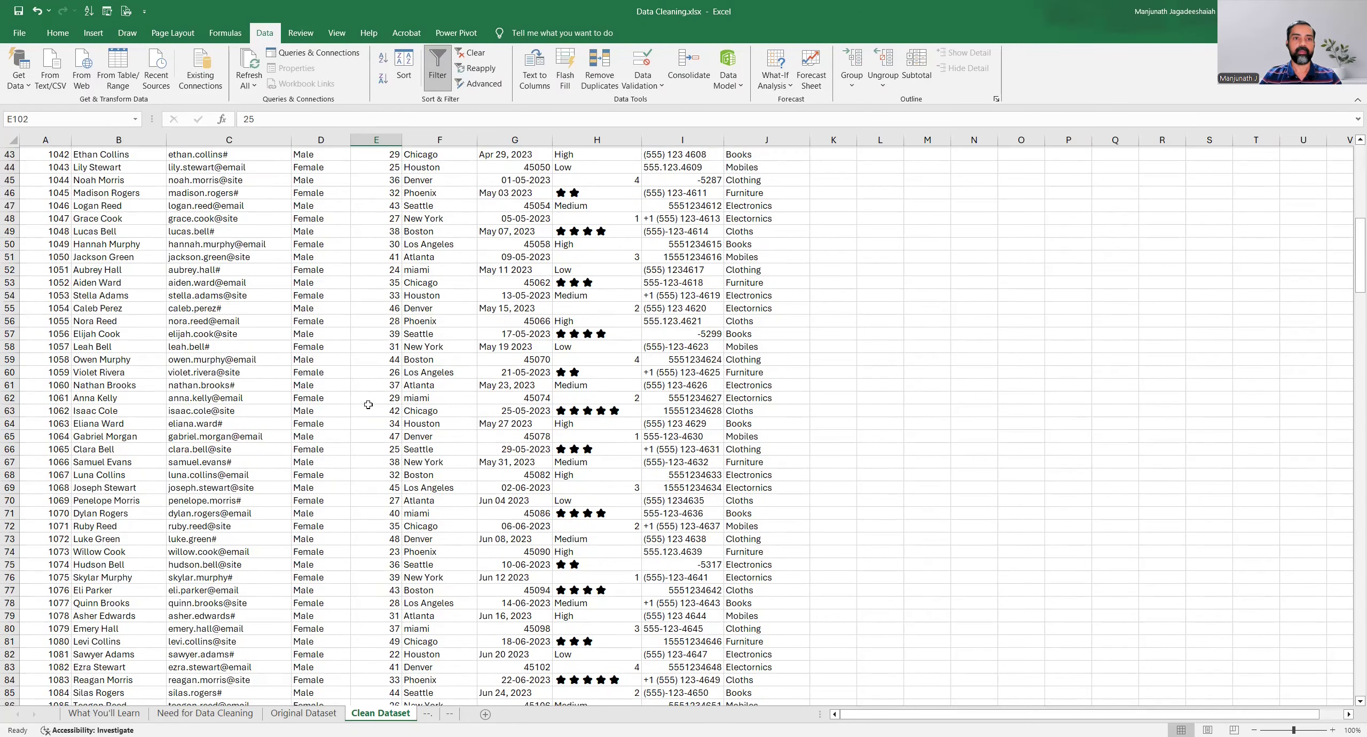
scroll(368, 405, "down", 20)
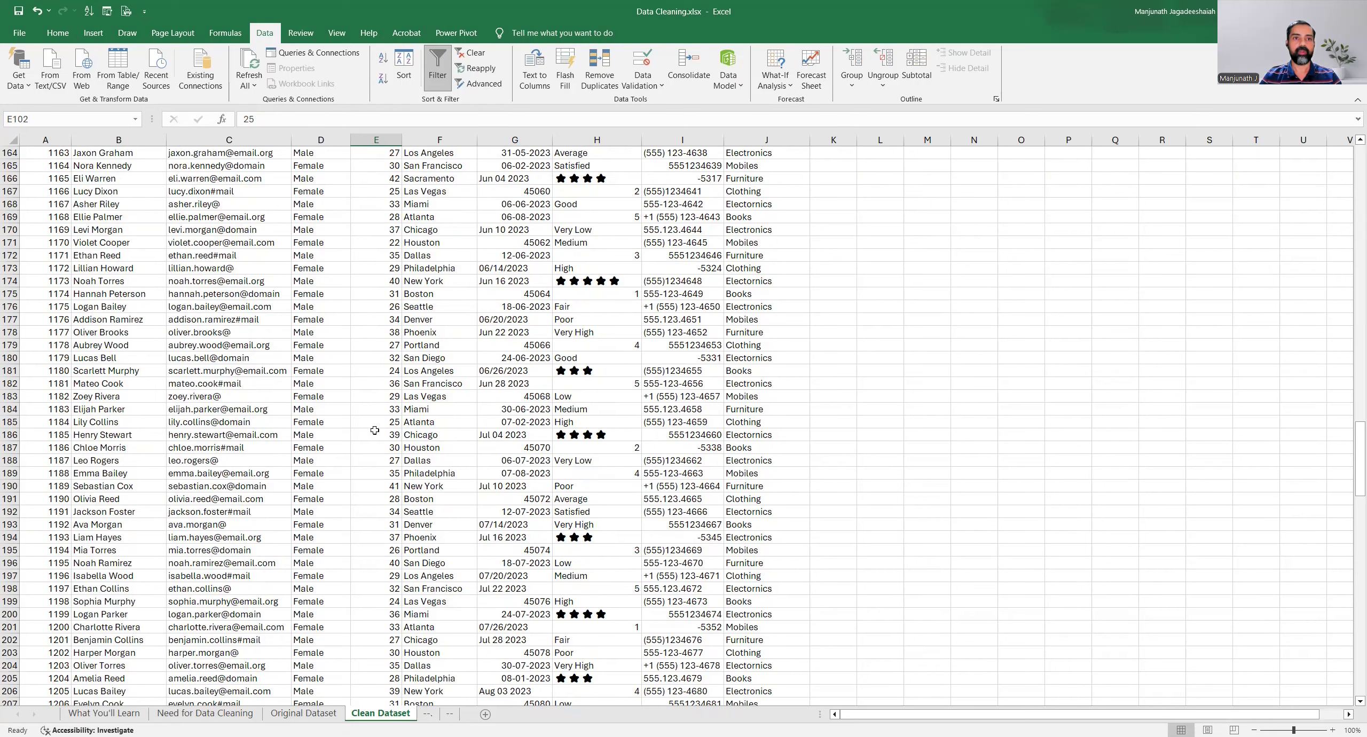
scroll(375, 431, "down", 20)
scroll(375, 431, "down", 11)
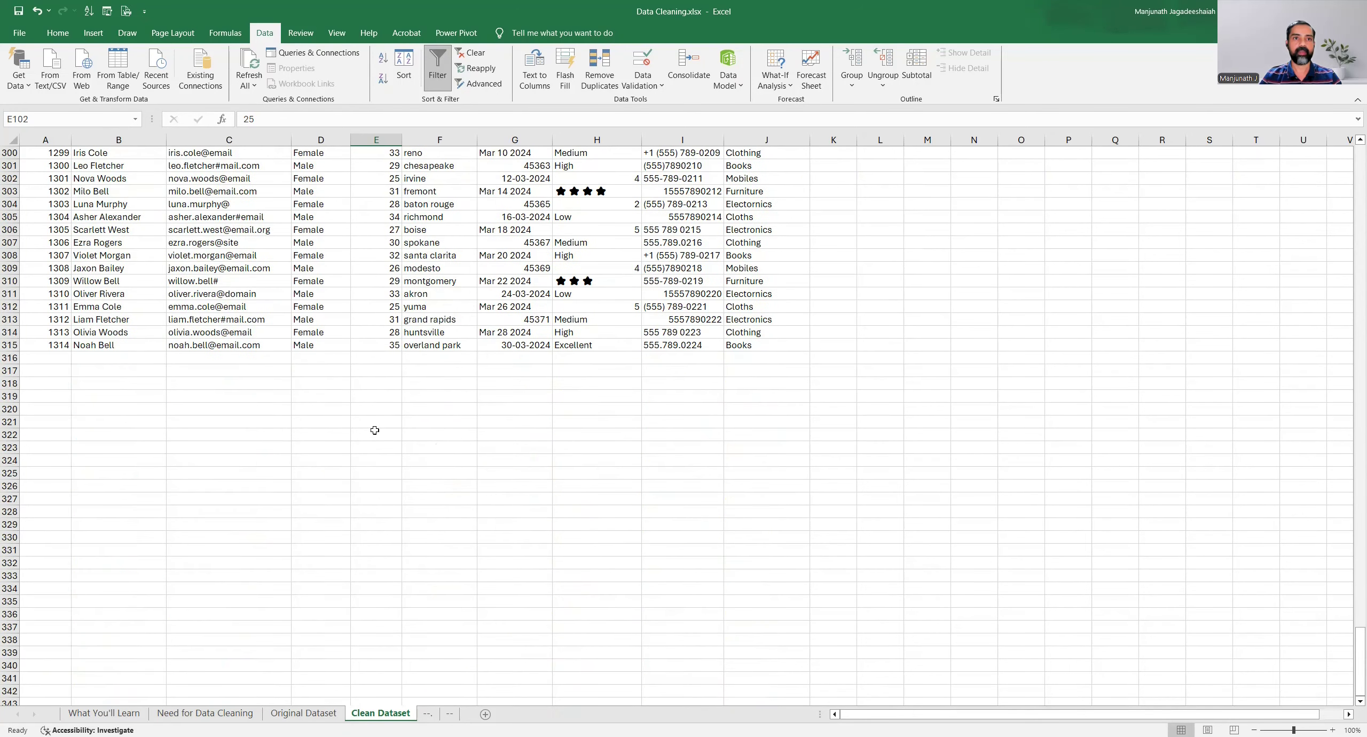
left_click(377, 381)
type("=")
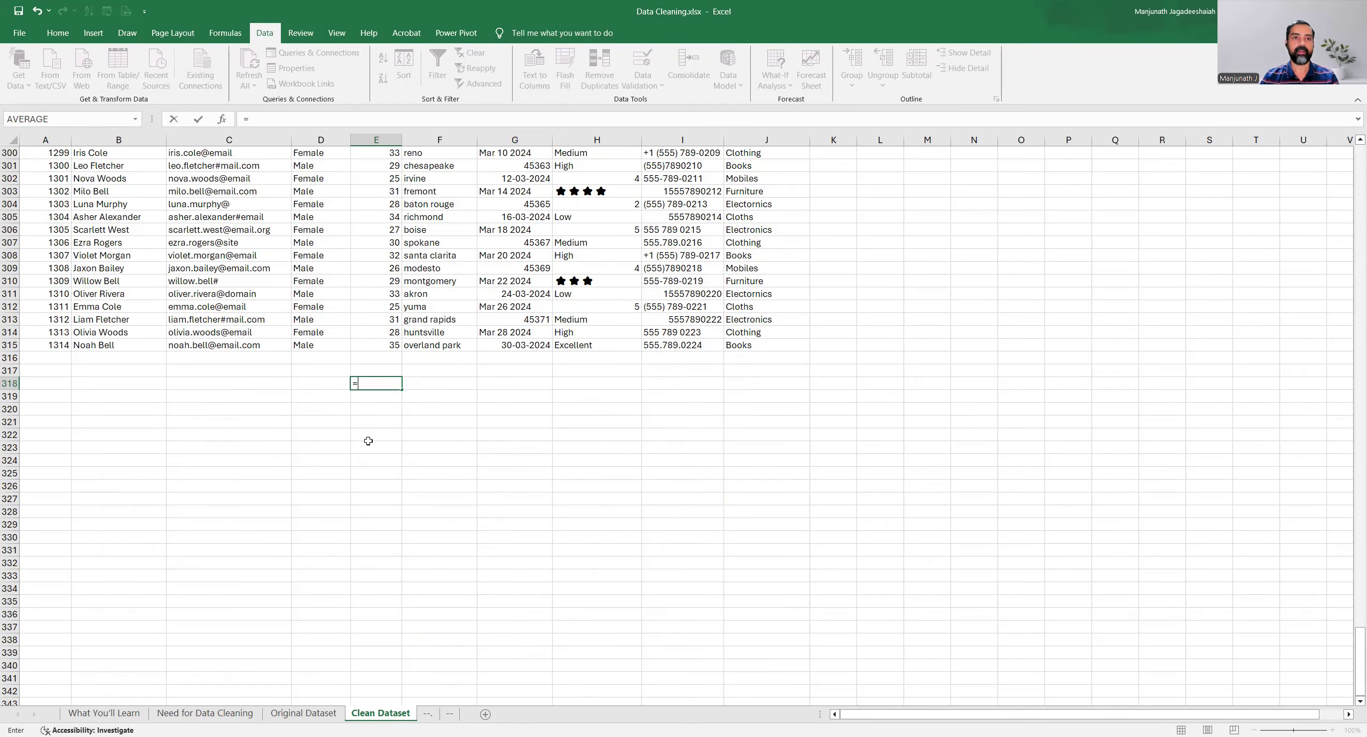
type("med")
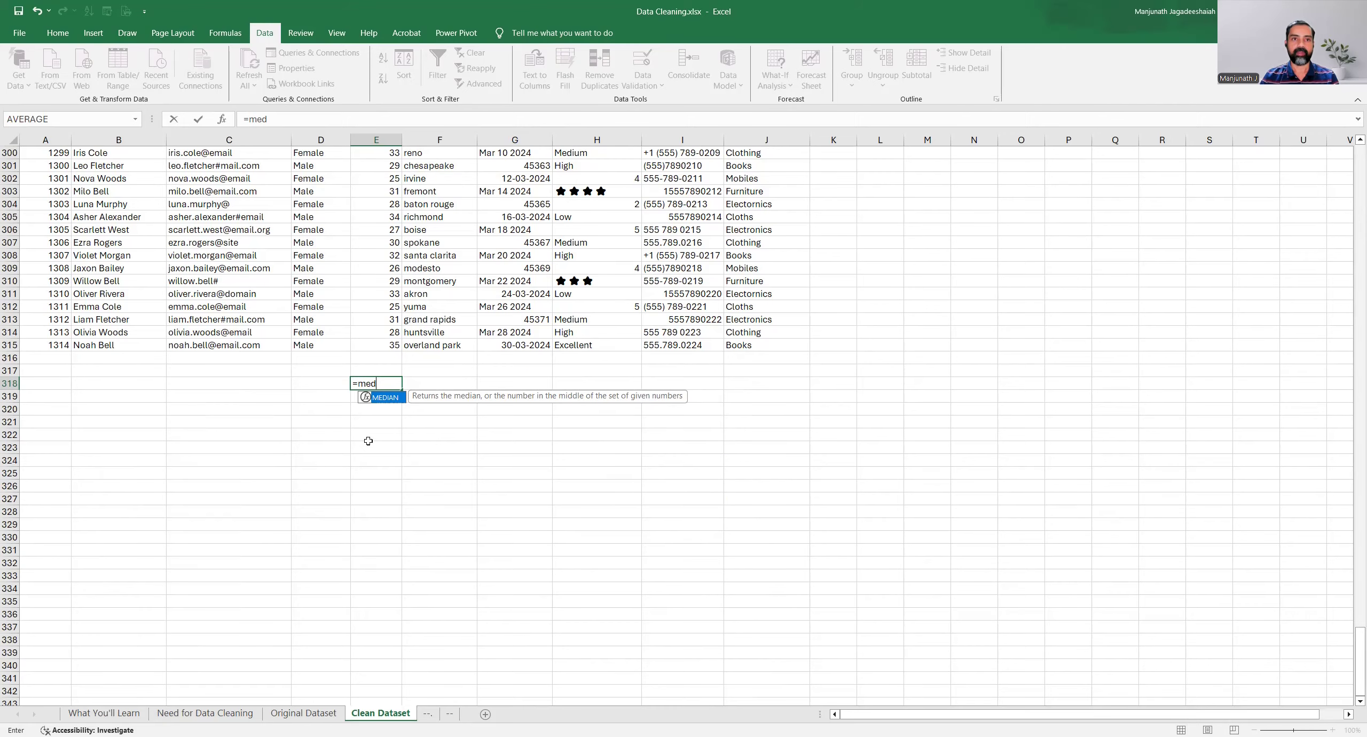
key("Tab")
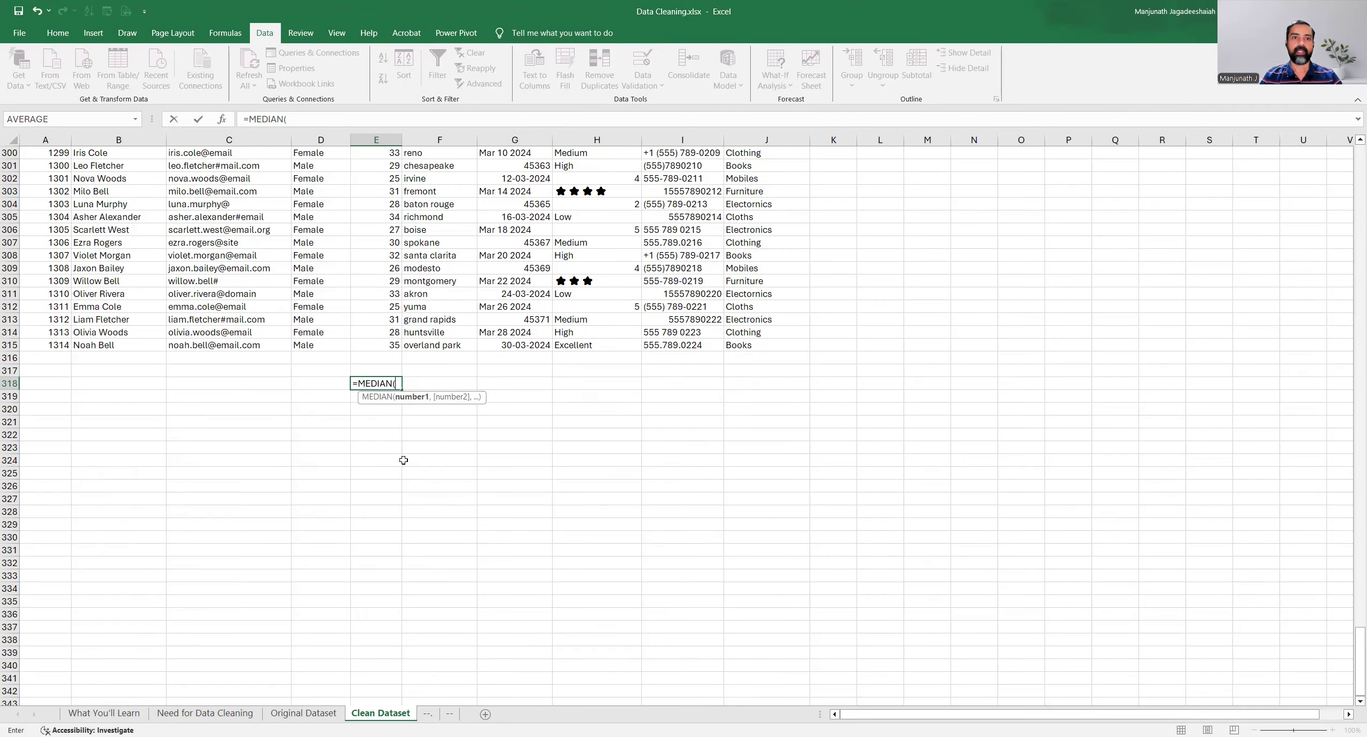
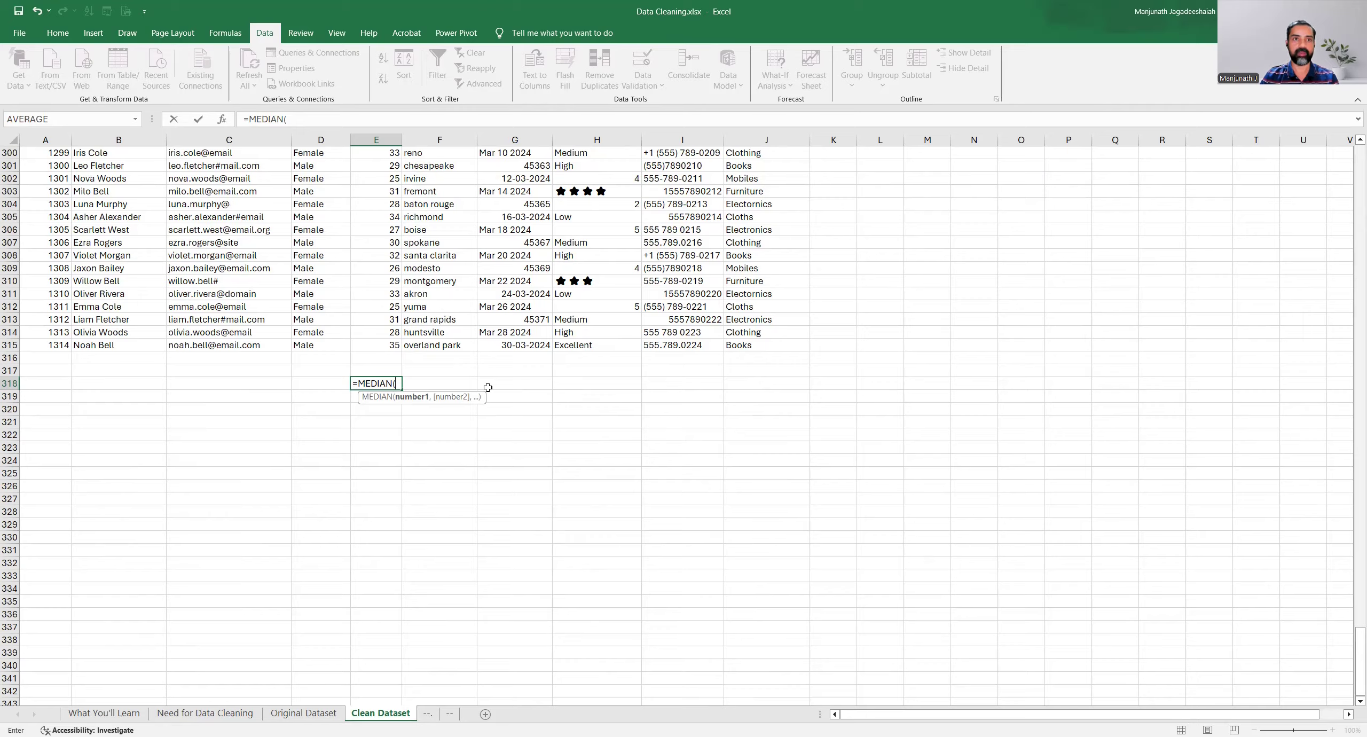
type("E2")
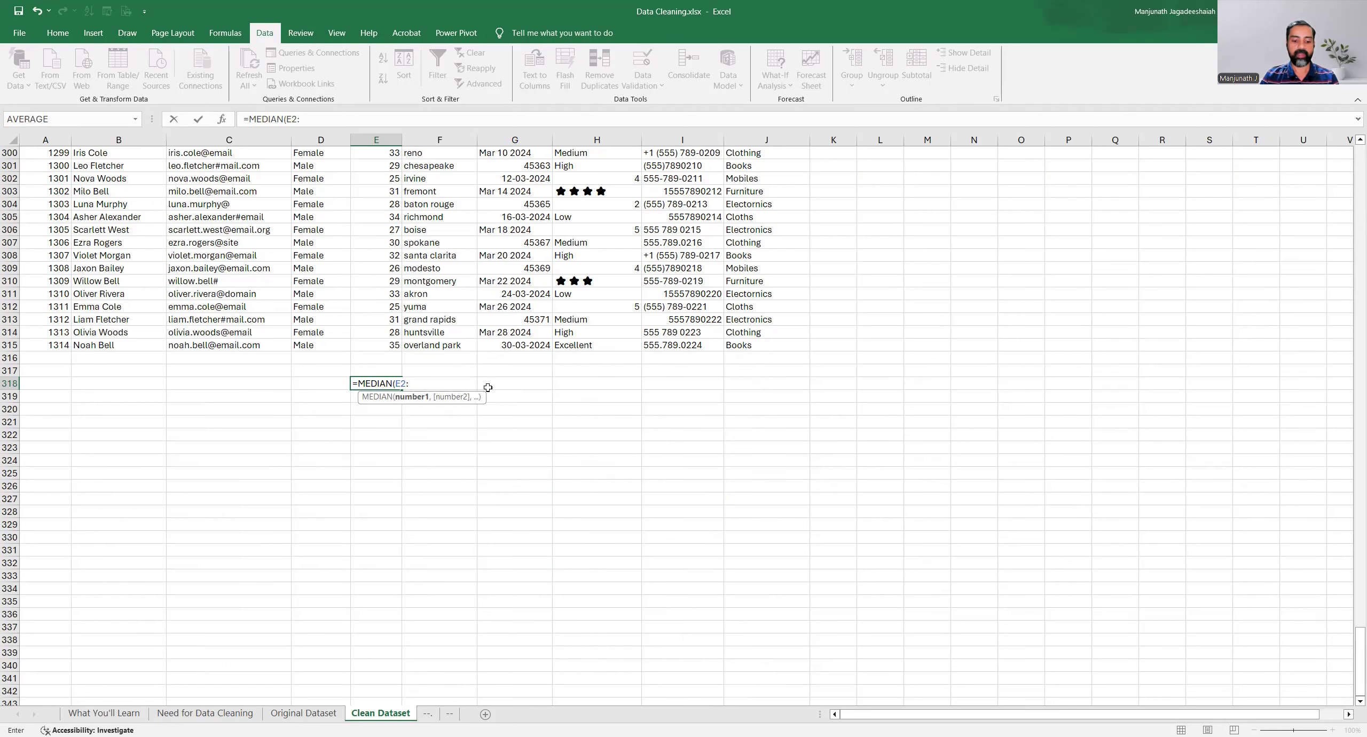
type(":E315")
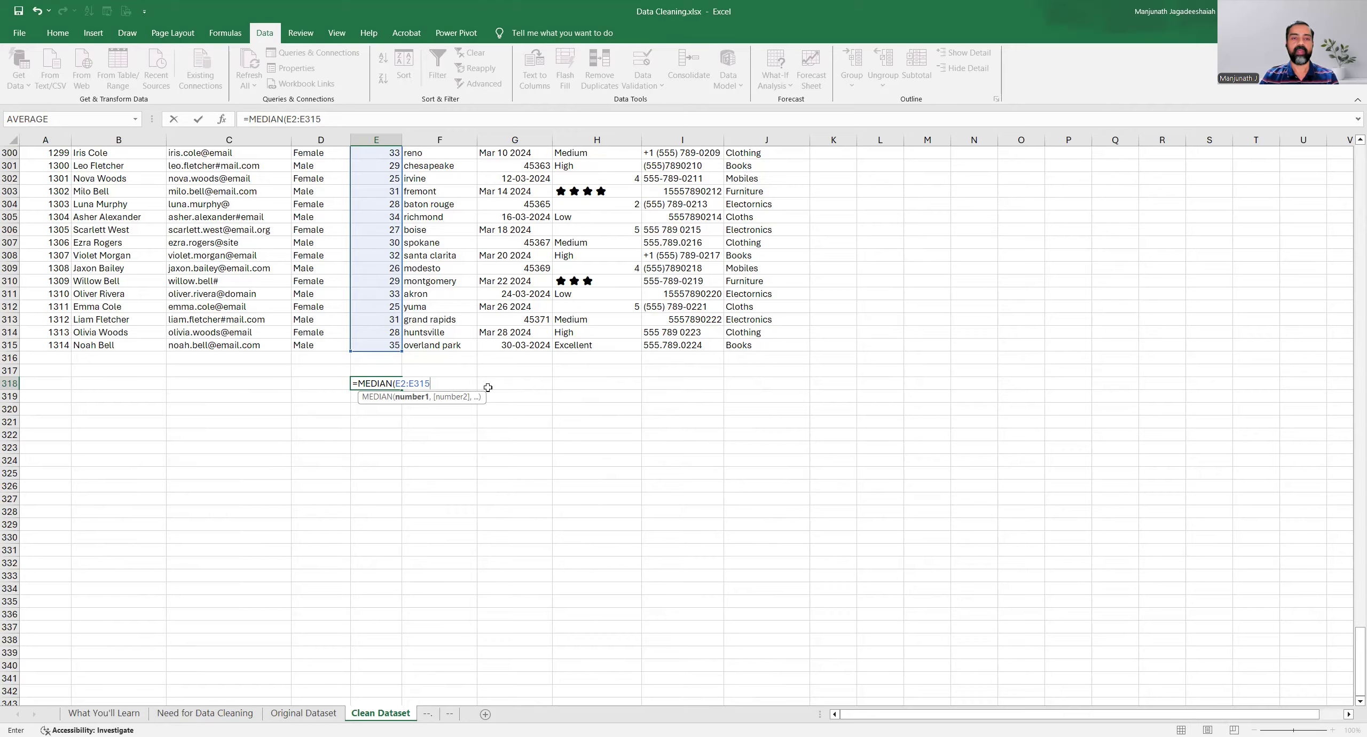
type(")")
key("Return")
key("Up")
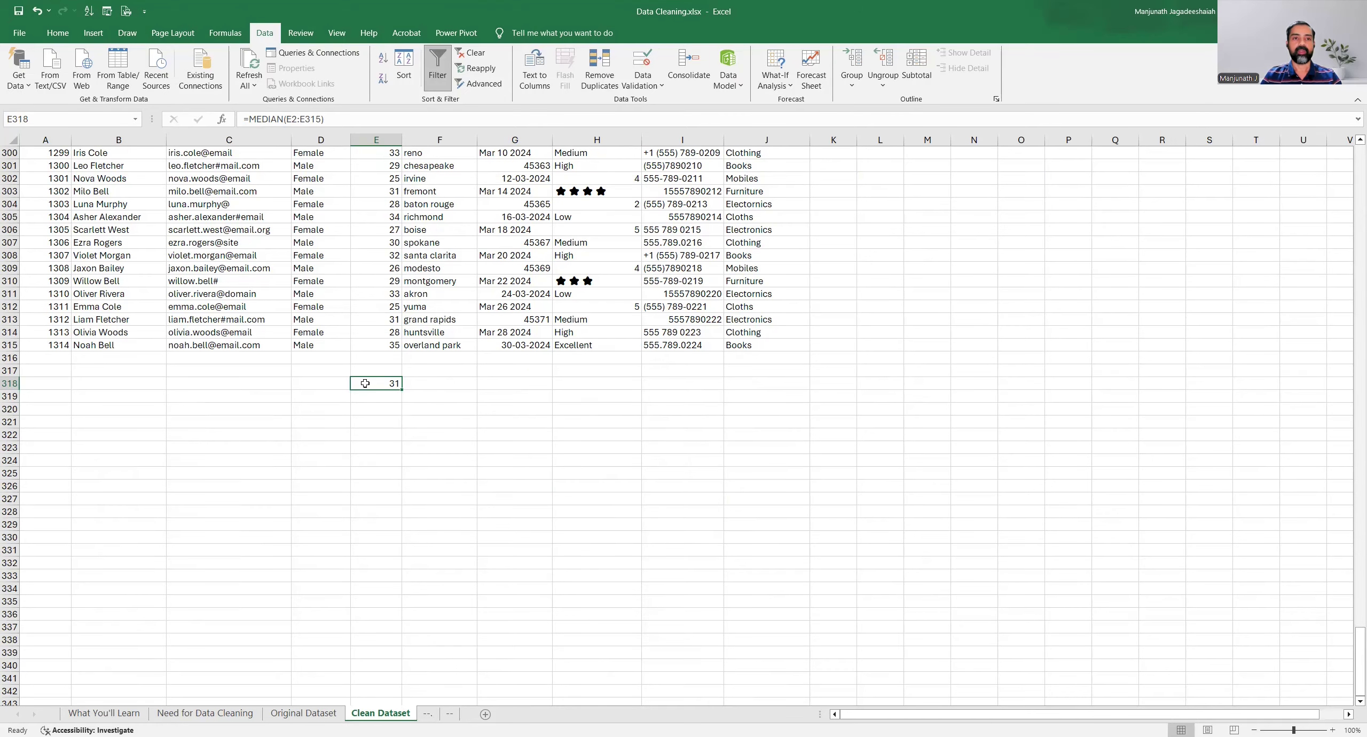
Filter the Age column to show only the blank records.
left_click(374, 181)
key("ctrl+Home")
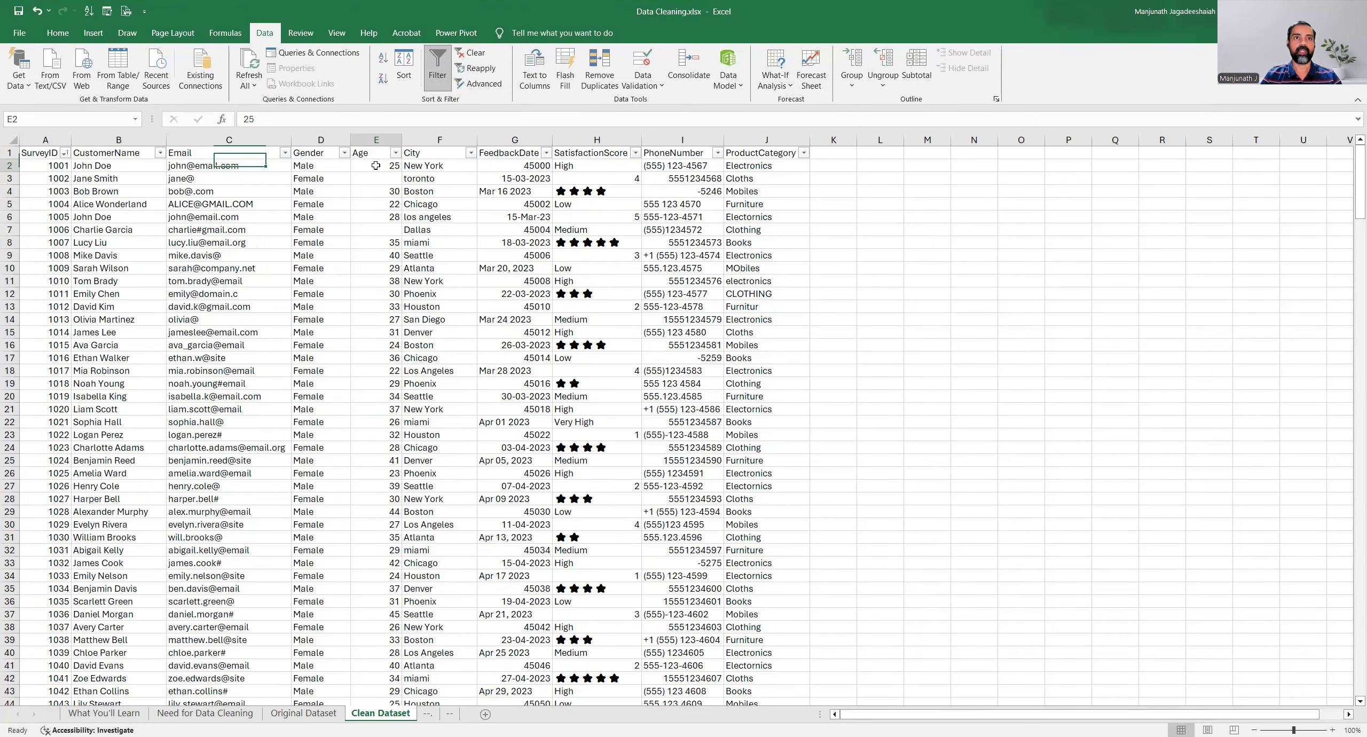
left_click(376, 165)
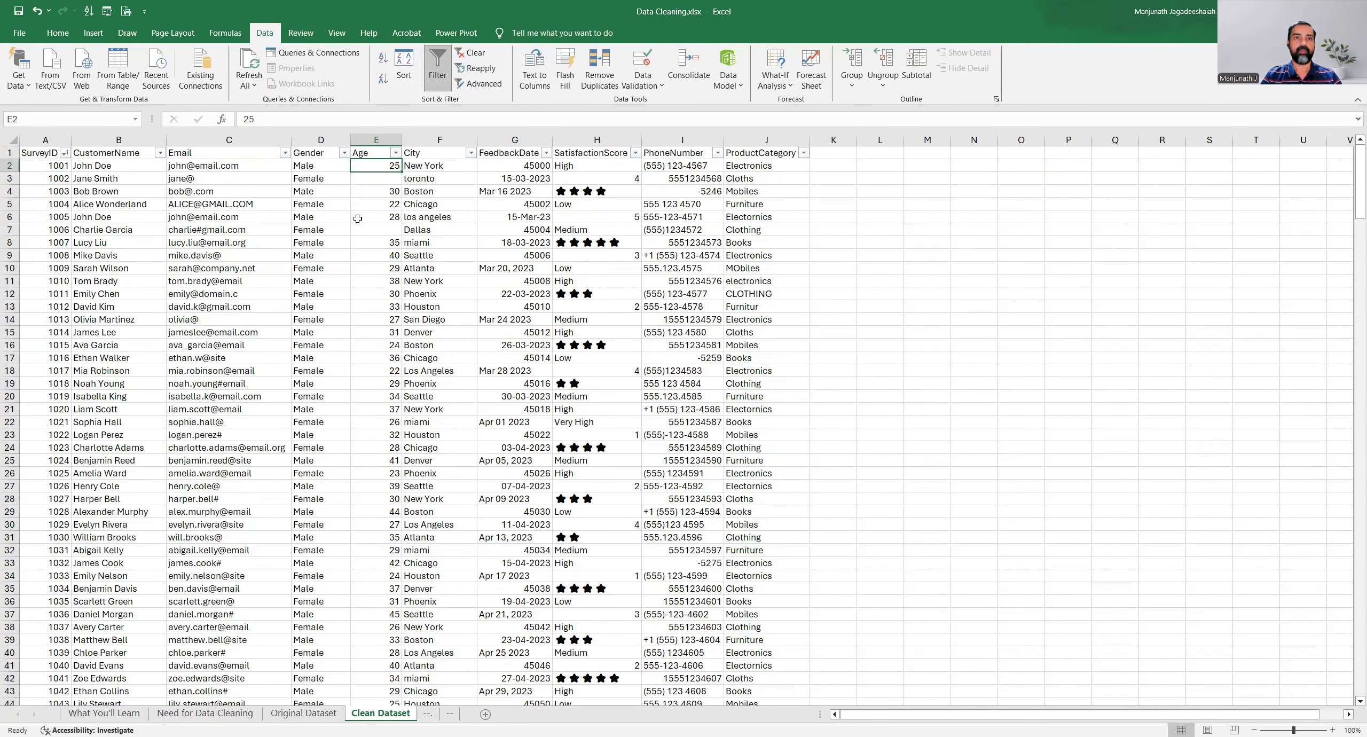
left_click(396, 153)
left_click(453, 303)
scroll(465, 338, "down", 5)
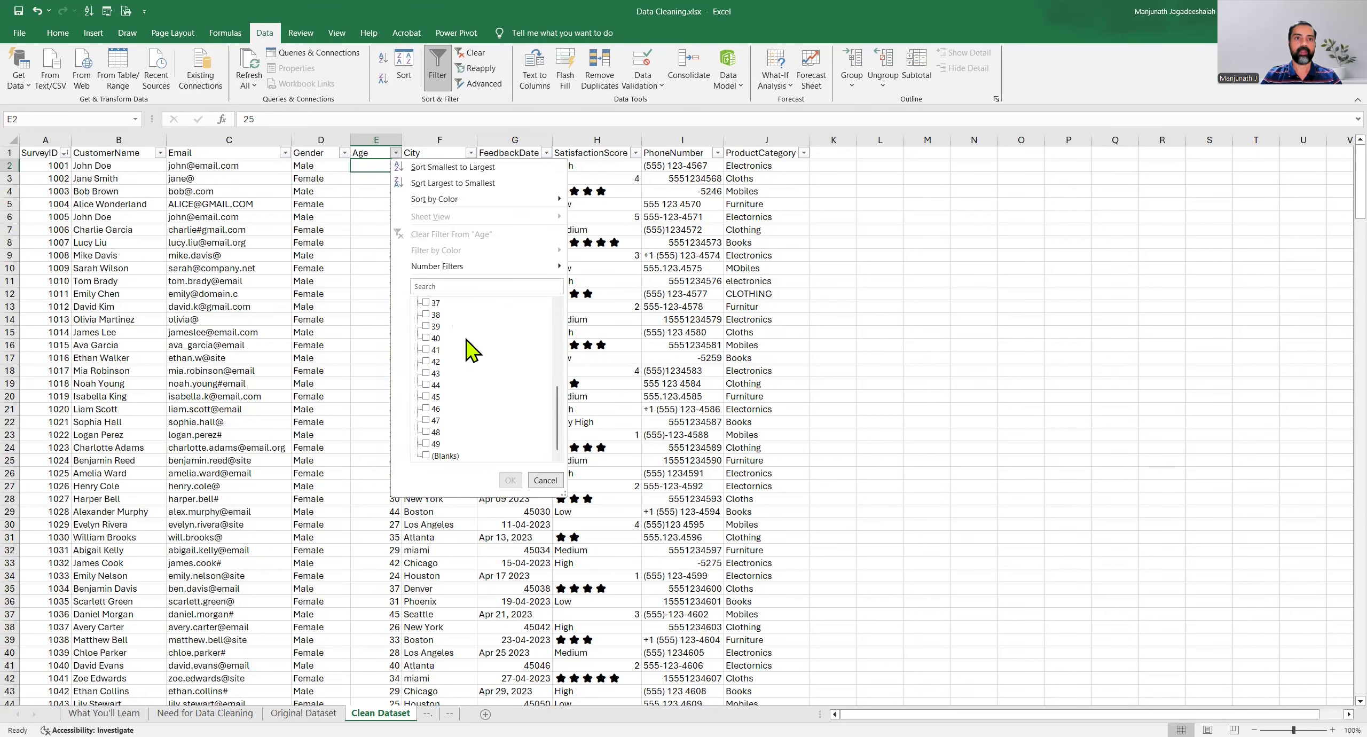
left_click(443, 456)
left_click(510, 481)
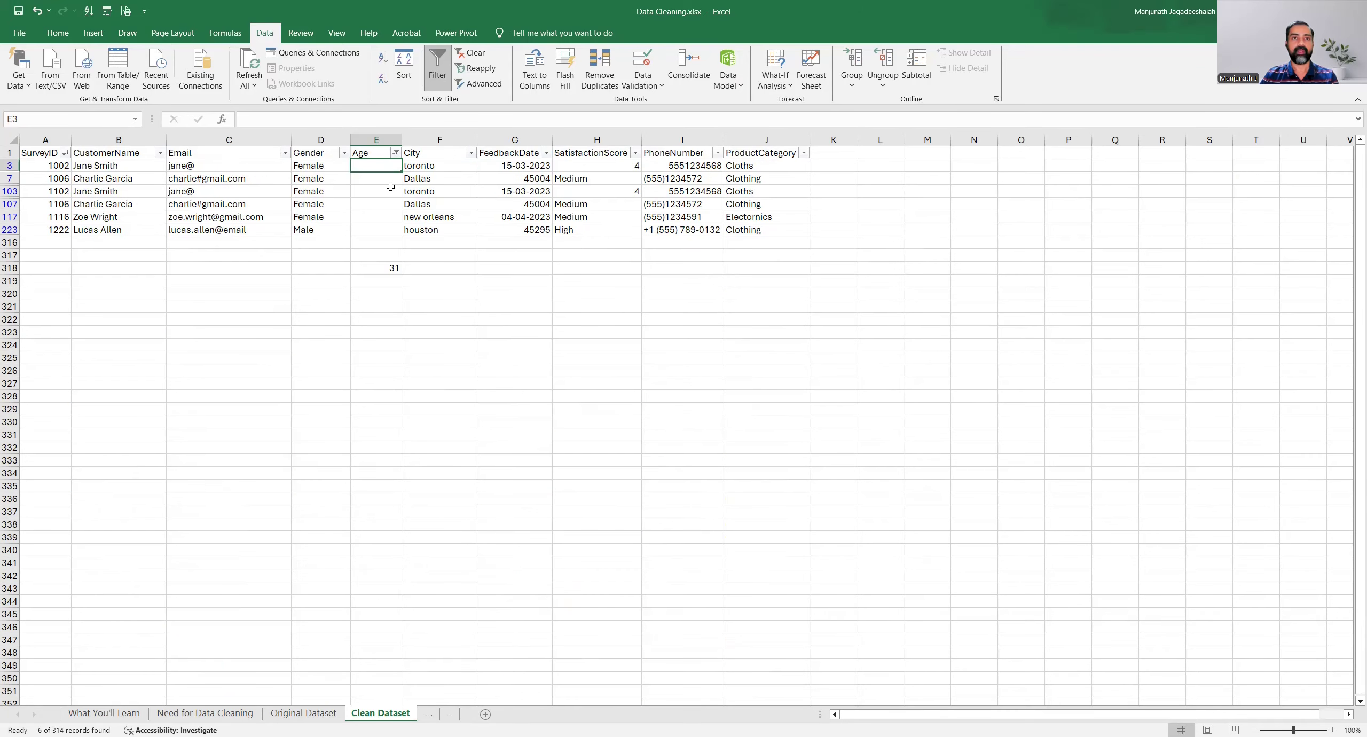
Enter 31 in the first blank Age cell and copy it to the other filtered blank cells down to row 223.
type("31")
key("Return")
key("Up")
key("ctrl+c")
key("Down")
key("shift+Down")
key("shift+Down")
key("shift+Down")
key("shift+Down")
key("ctrl+v")
key("Down")
key("Down")
key("Down")
Delete the MEDIAN formula from cell E318 below the data.
left_click(387, 267)
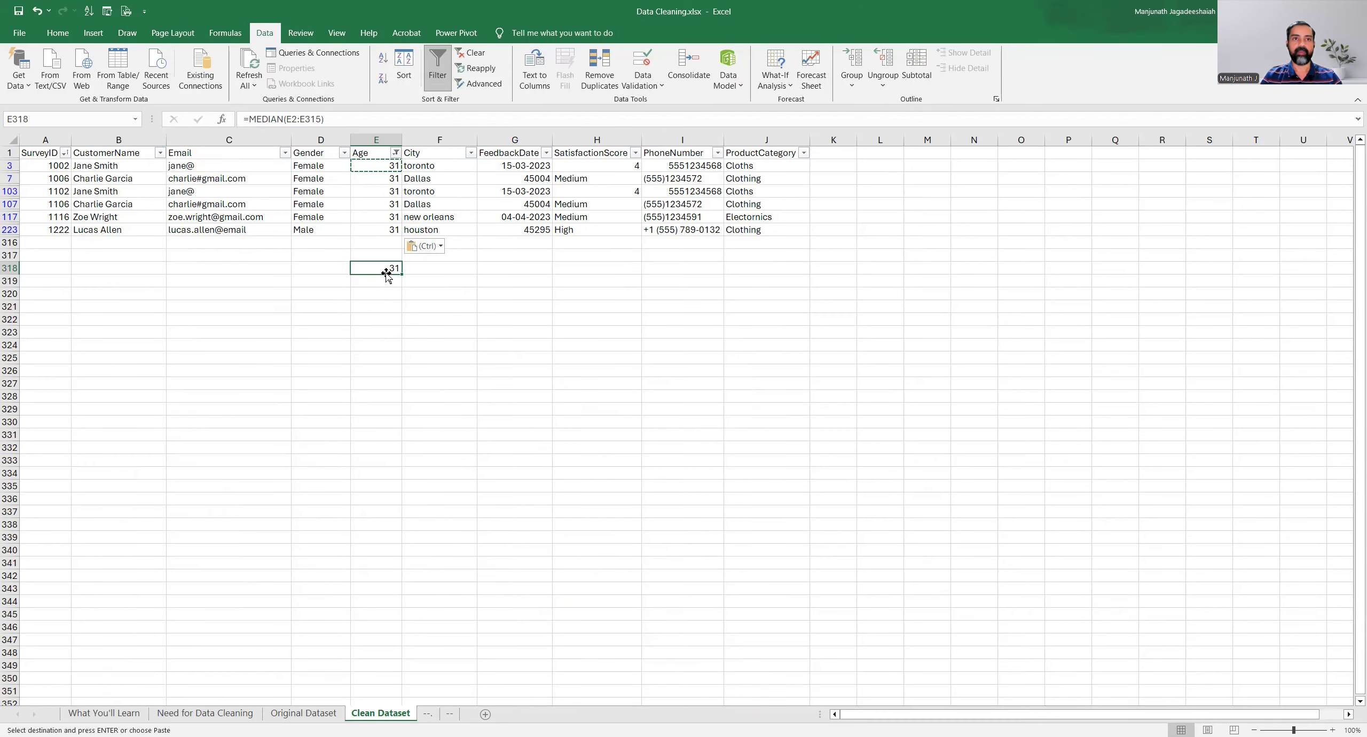
key("Delete")
left_click(387, 307)
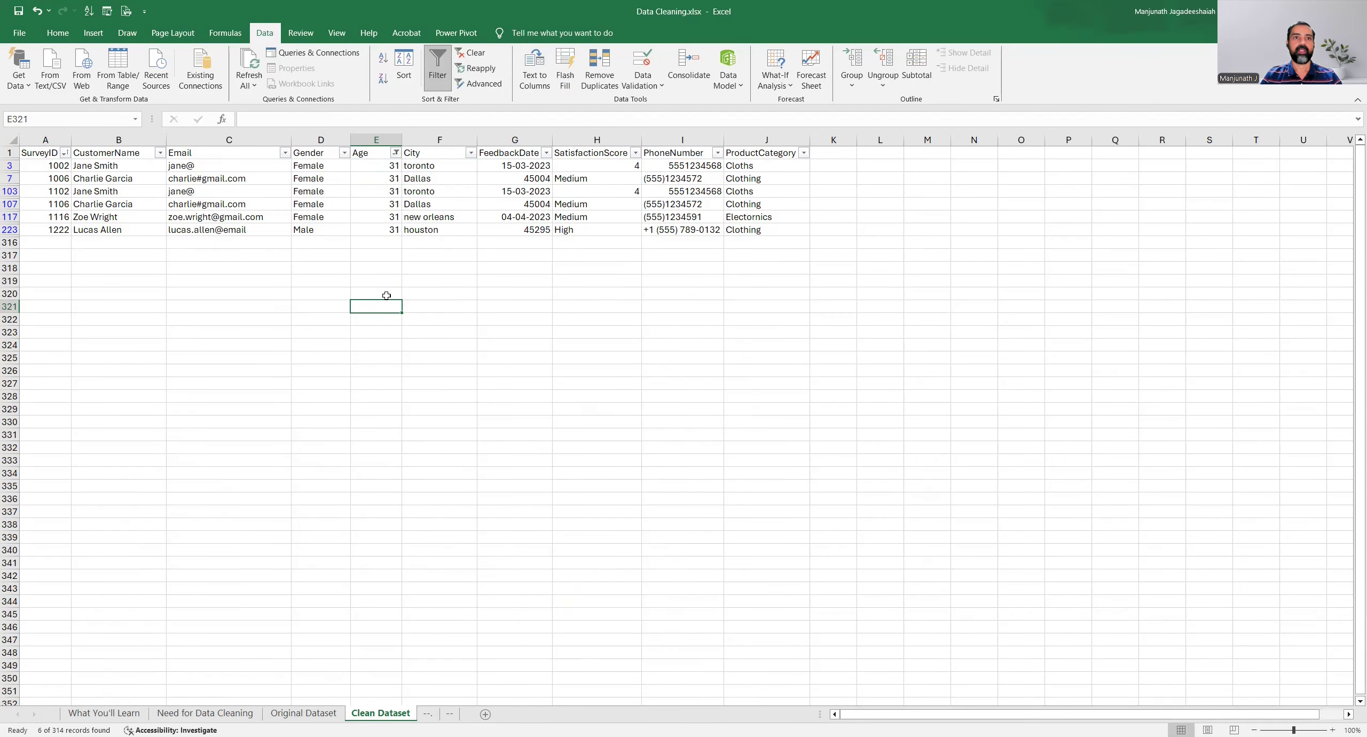
Select all values in the Age filter to bring back every survey record.
left_click(395, 153)
left_click(447, 304)
left_click(510, 480)
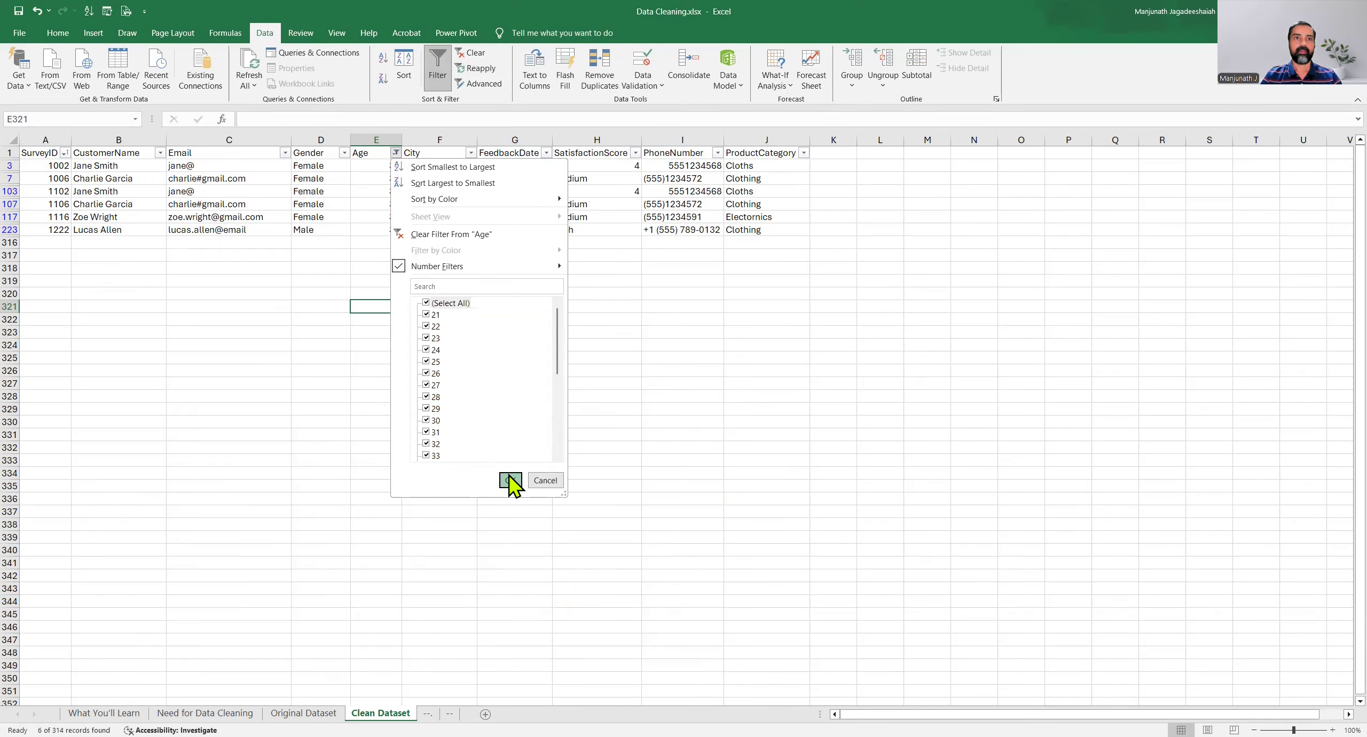
left_click(370, 320)
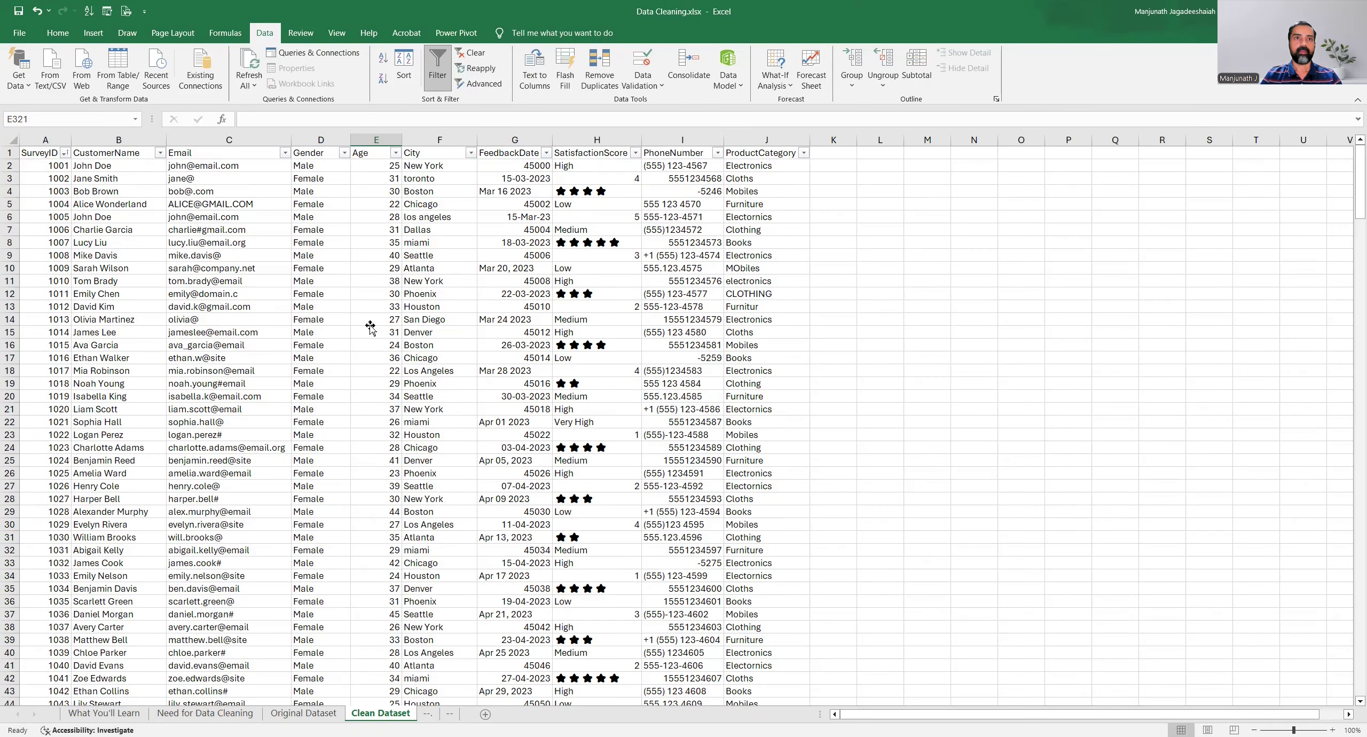
Check the Age filter's value list for remaining blank or invalid ages.
left_click(395, 153)
scroll(479, 336, "down", 5)
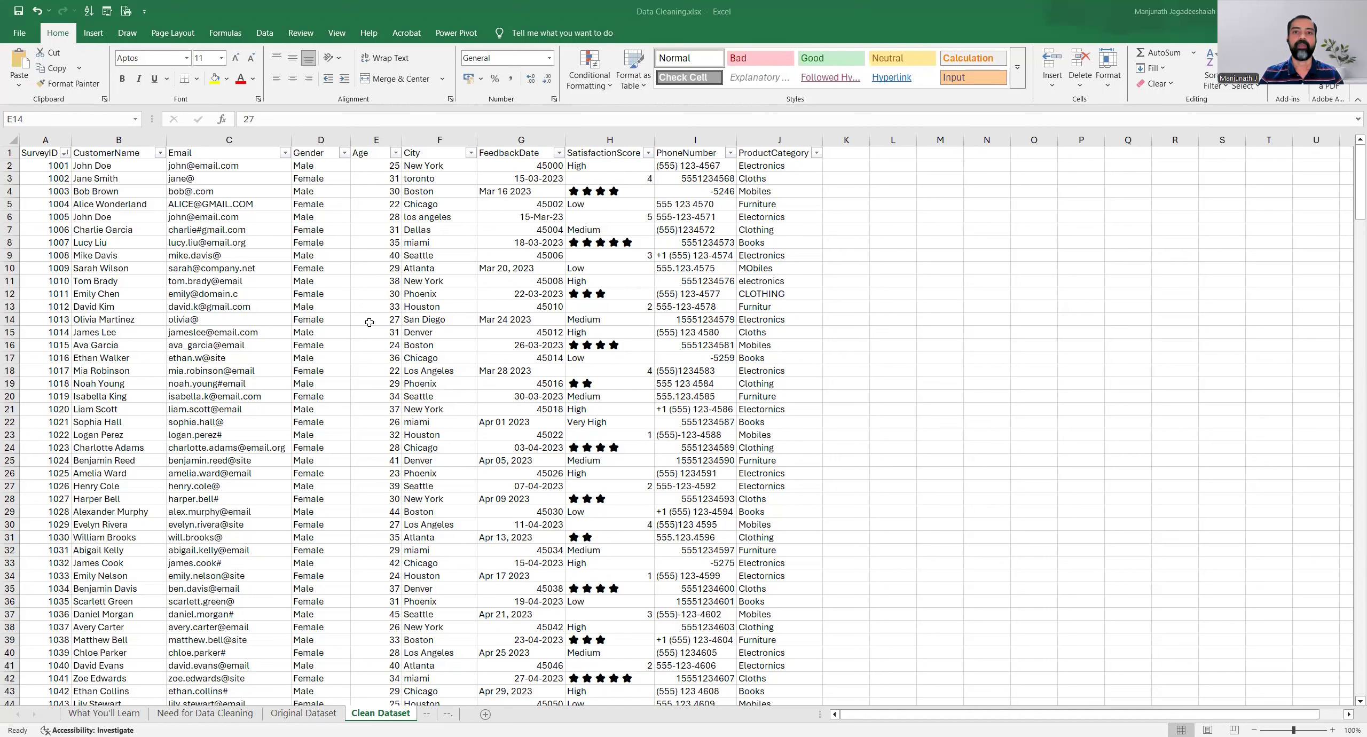
left_click(369, 322)
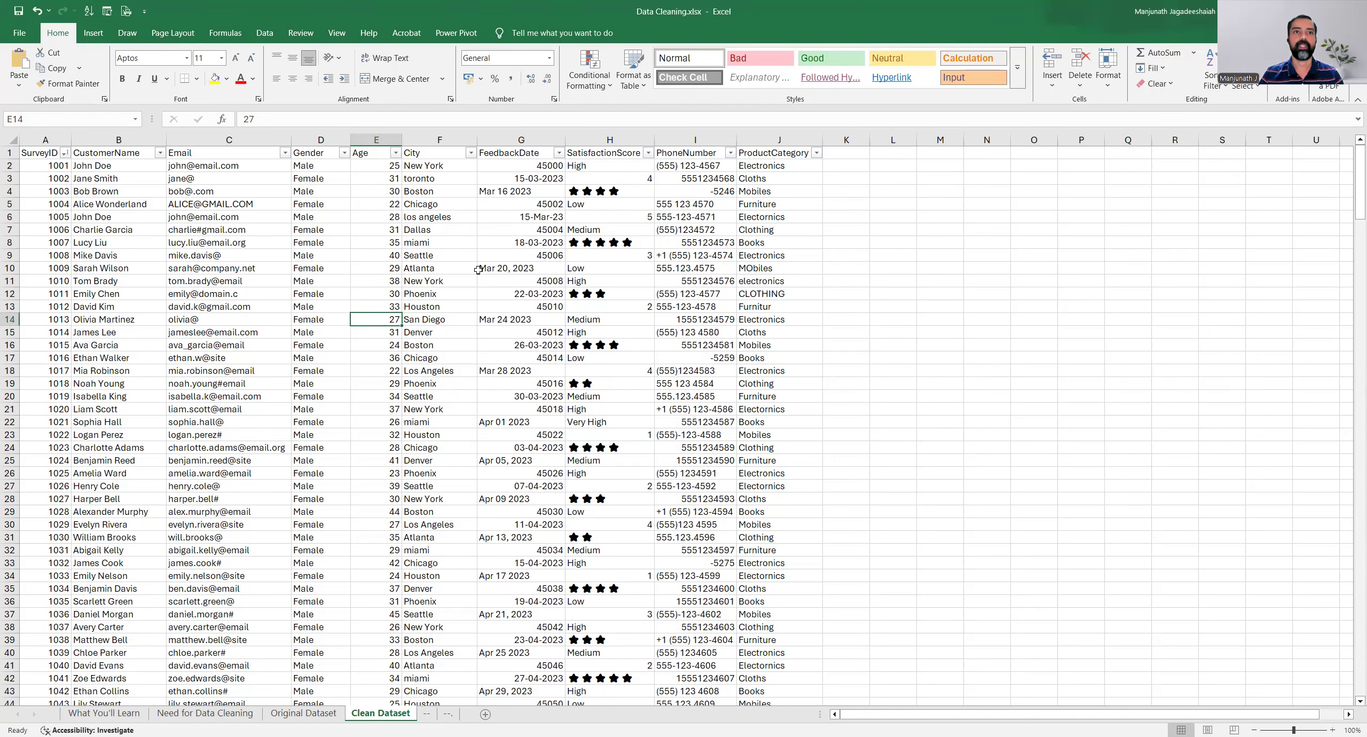
Examine the City column and its filter list for inconsistent capitalization, comparing it with the CustomerName column.
left_click(449, 193)
left_click_drag(435, 166, 435, 434)
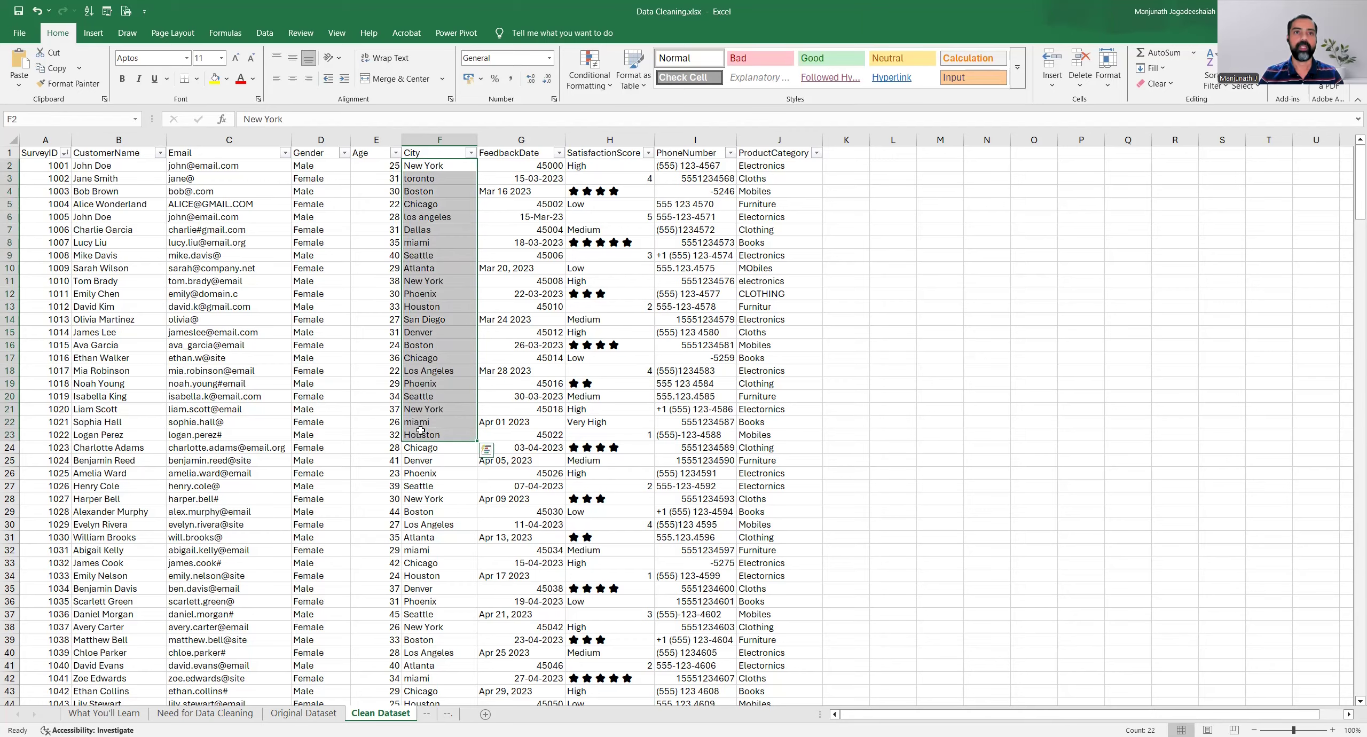
left_click(442, 281)
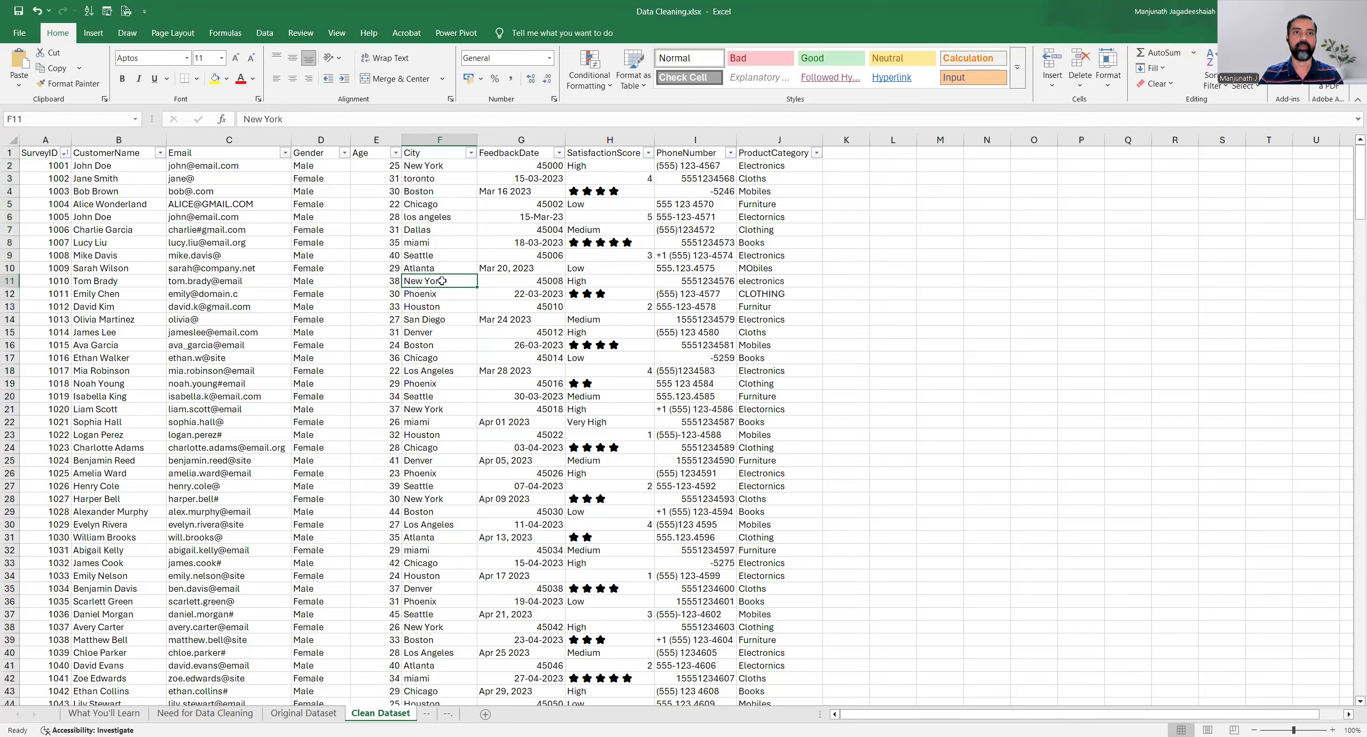
left_click(471, 153)
left_click_drag(467, 321, 465, 425)
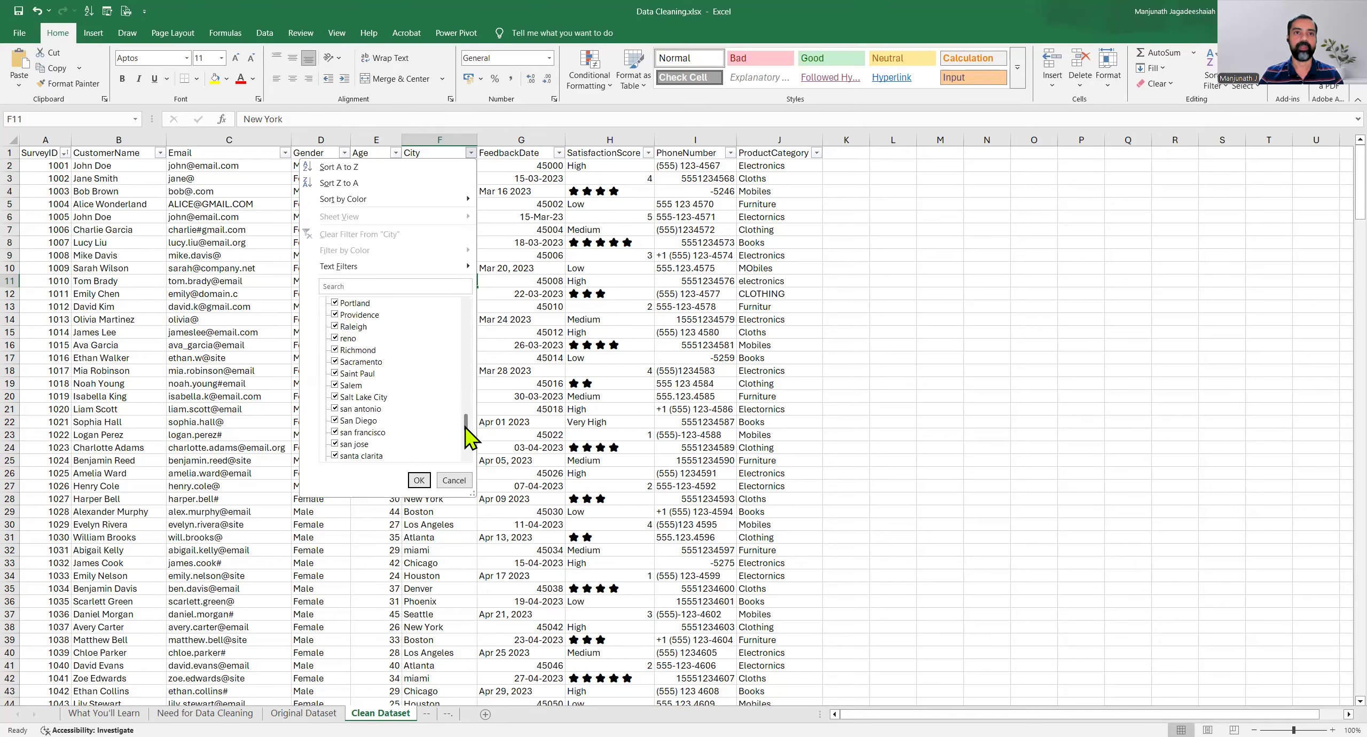
left_click(454, 480)
left_click(439, 243)
left_click(455, 216)
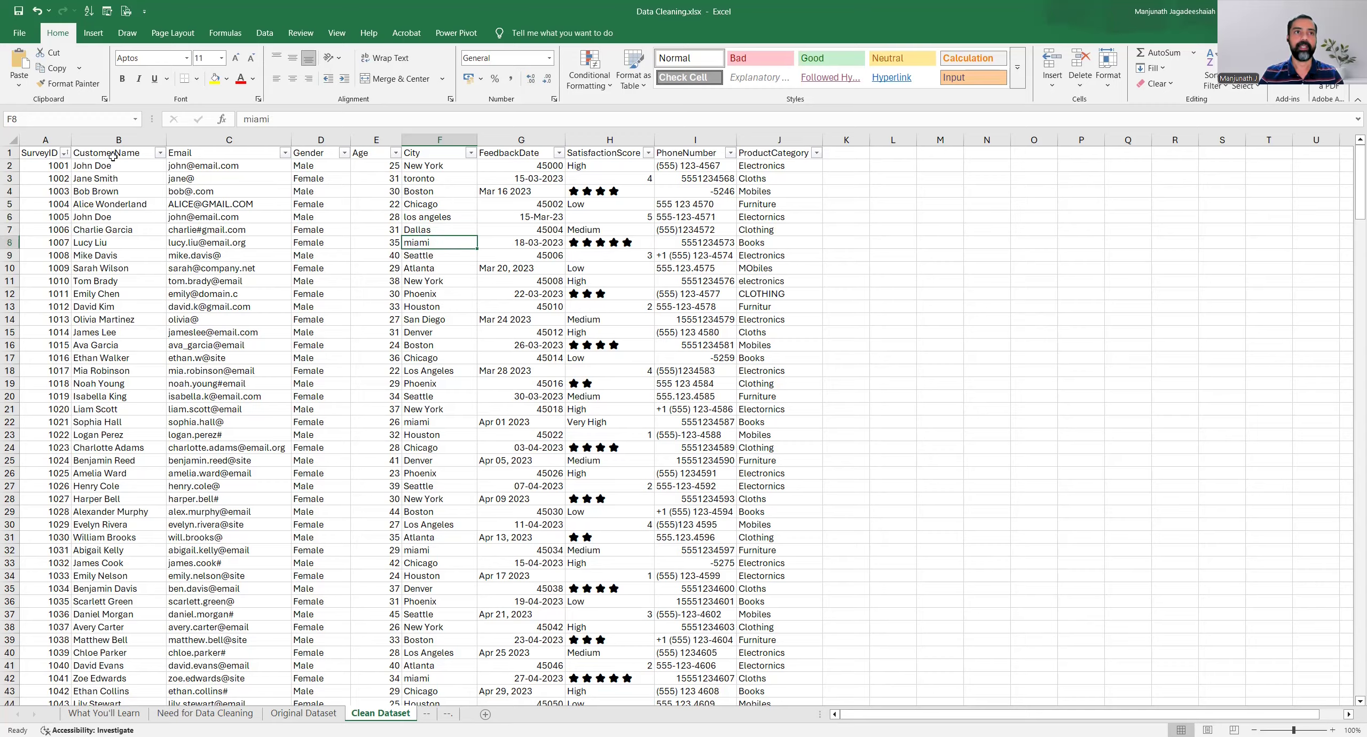
left_click(118, 140)
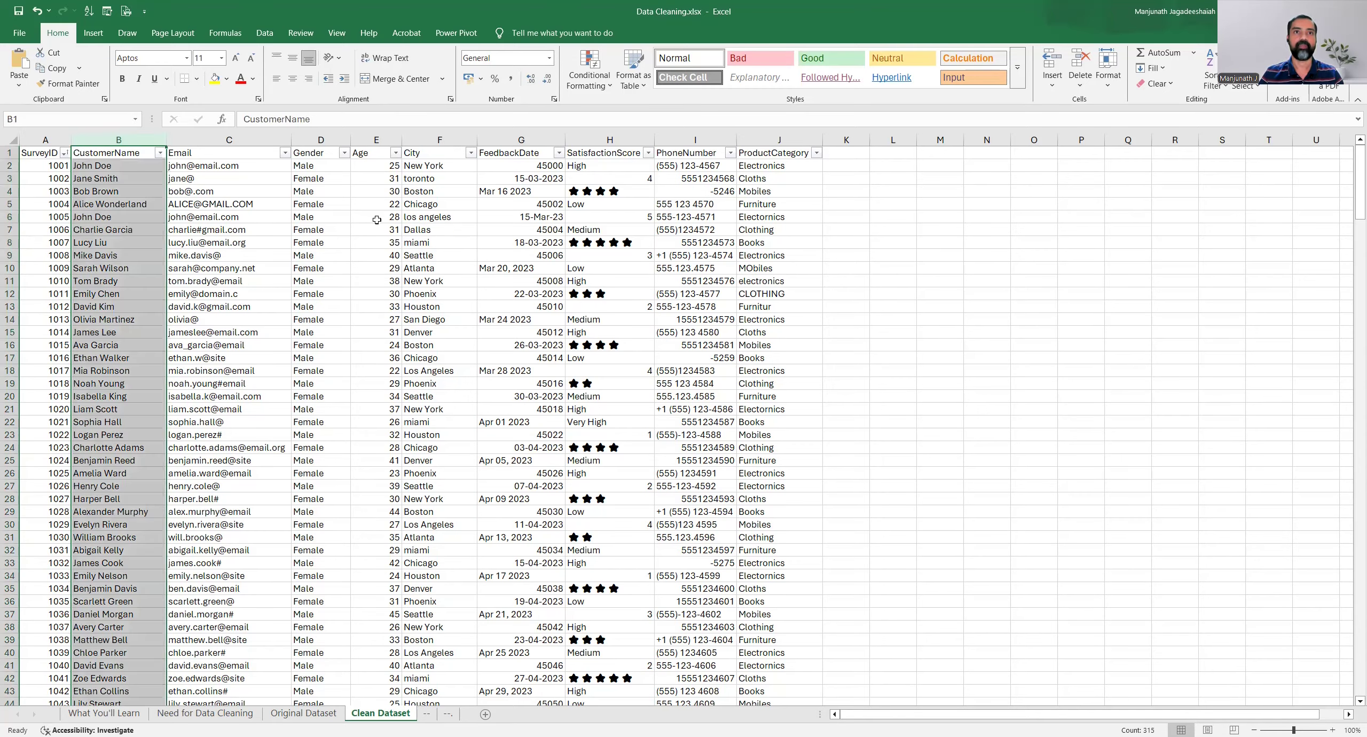
left_click(425, 219)
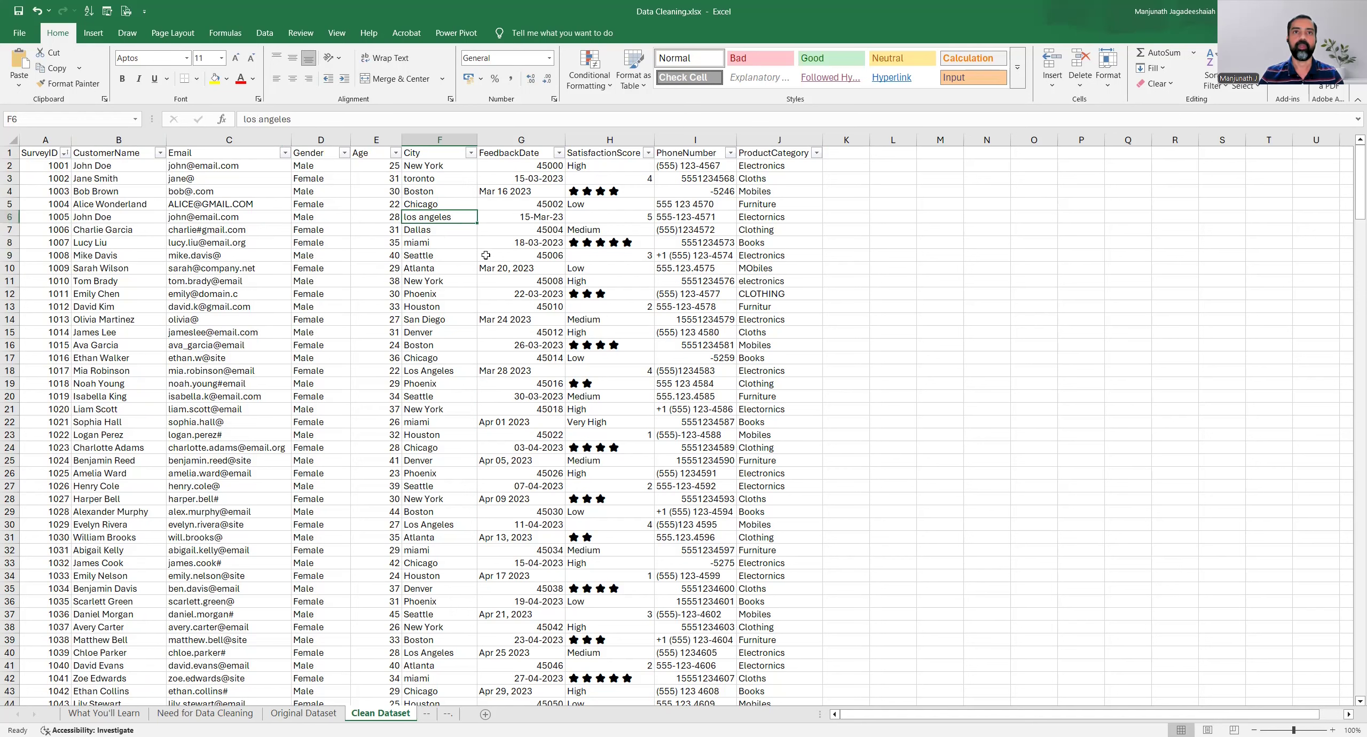
Check the mixed date entries in the FeedbackDate column and select the whole column.
left_click(512, 220)
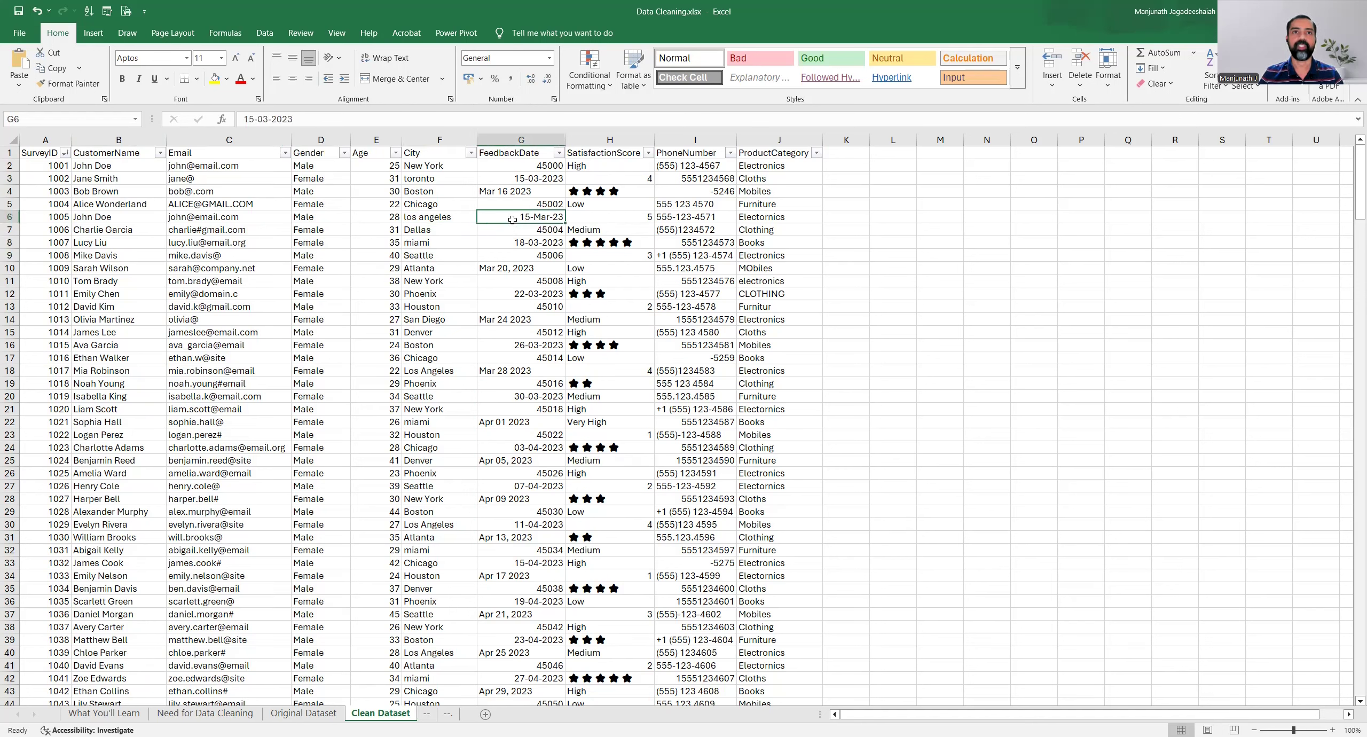
left_click(522, 139)
left_click(528, 167)
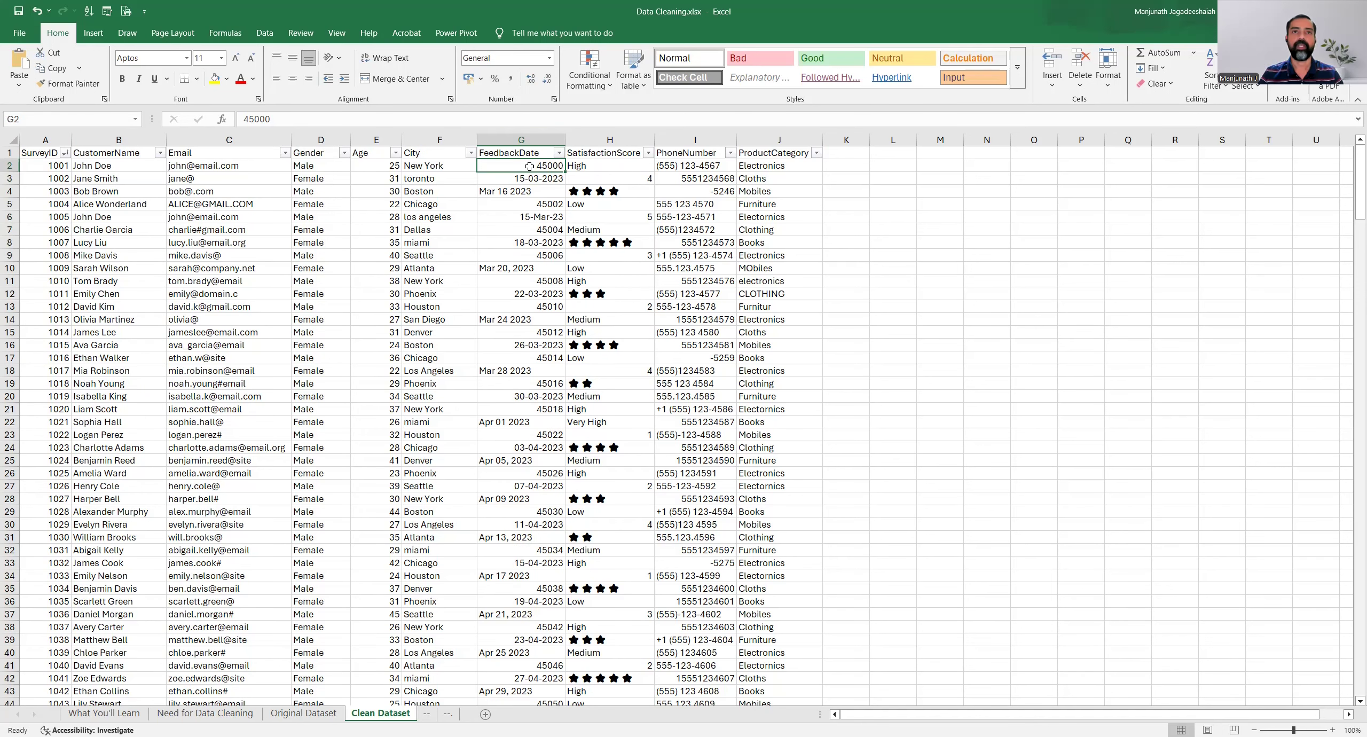
left_click(521, 140)
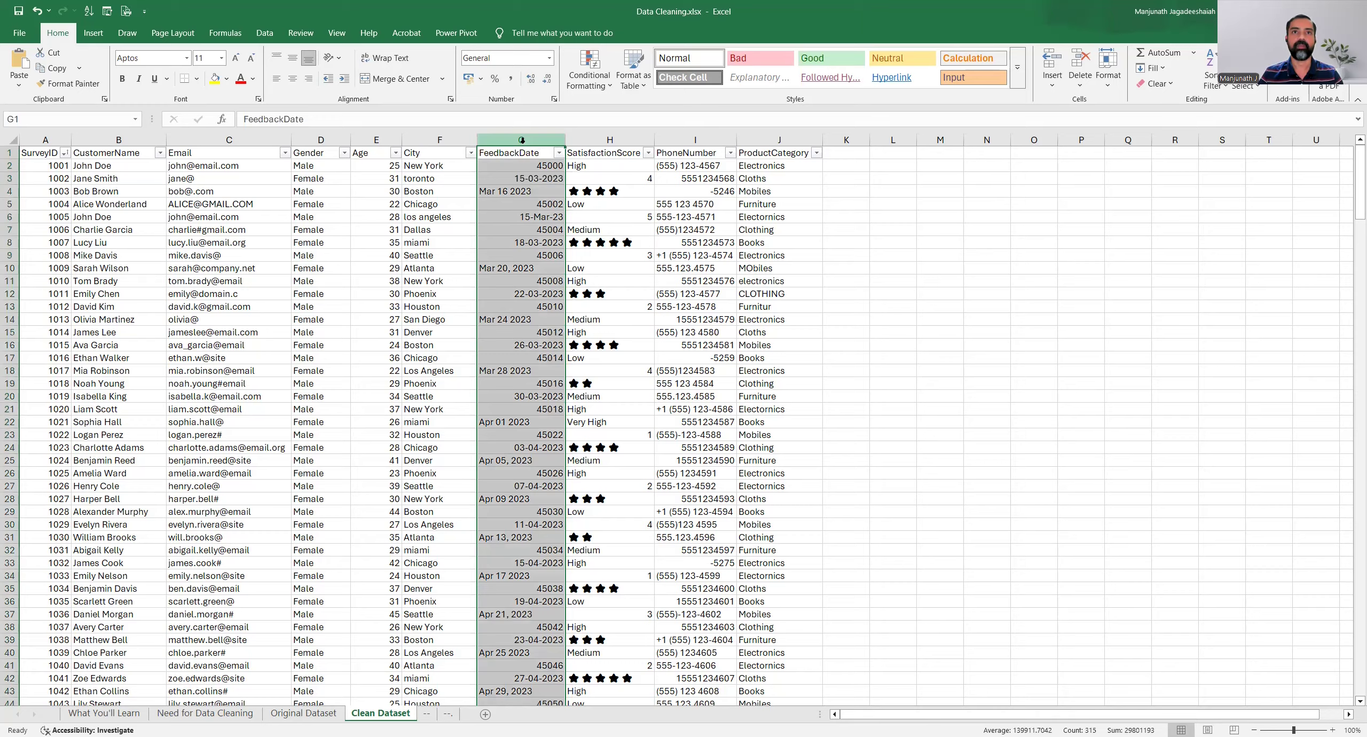
Examine the mixed date formats and serial numbers in the first rows of the FeedbackDate column.
left_click(523, 206)
left_click(509, 165)
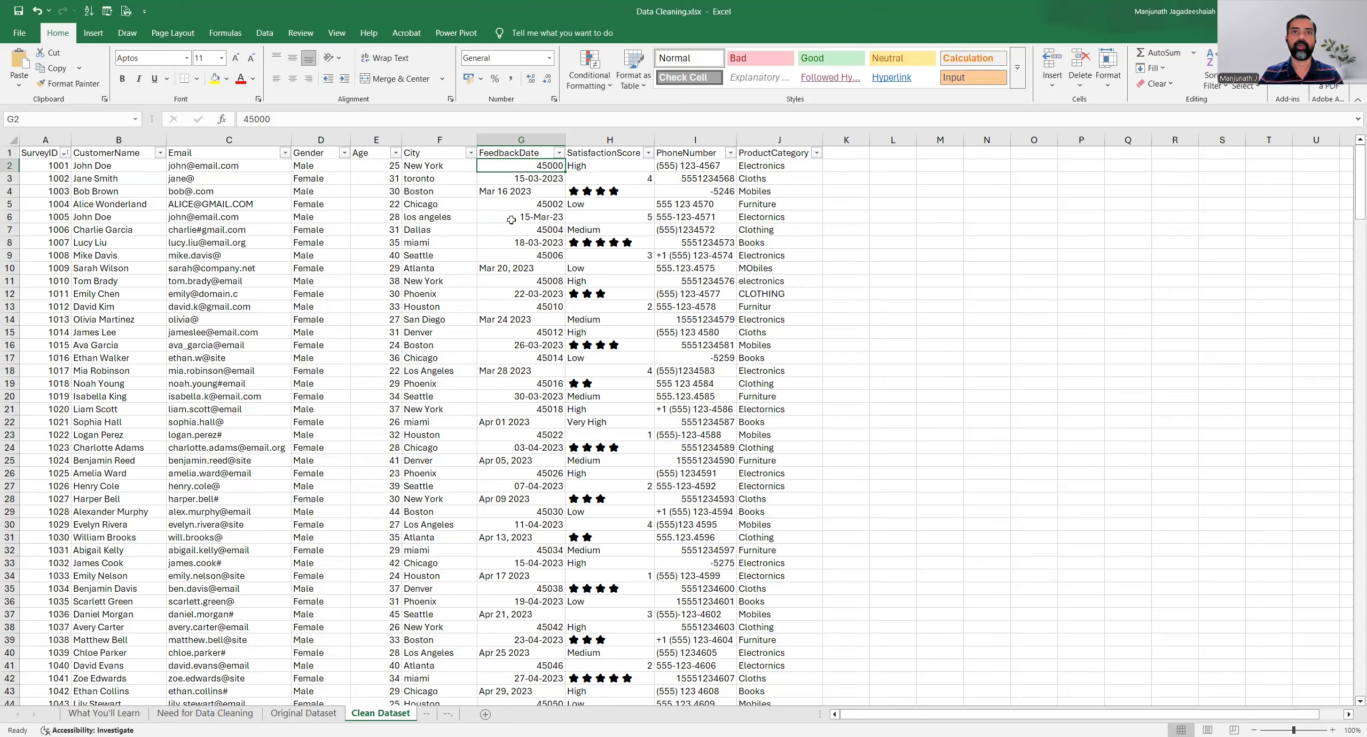
left_click(502, 177)
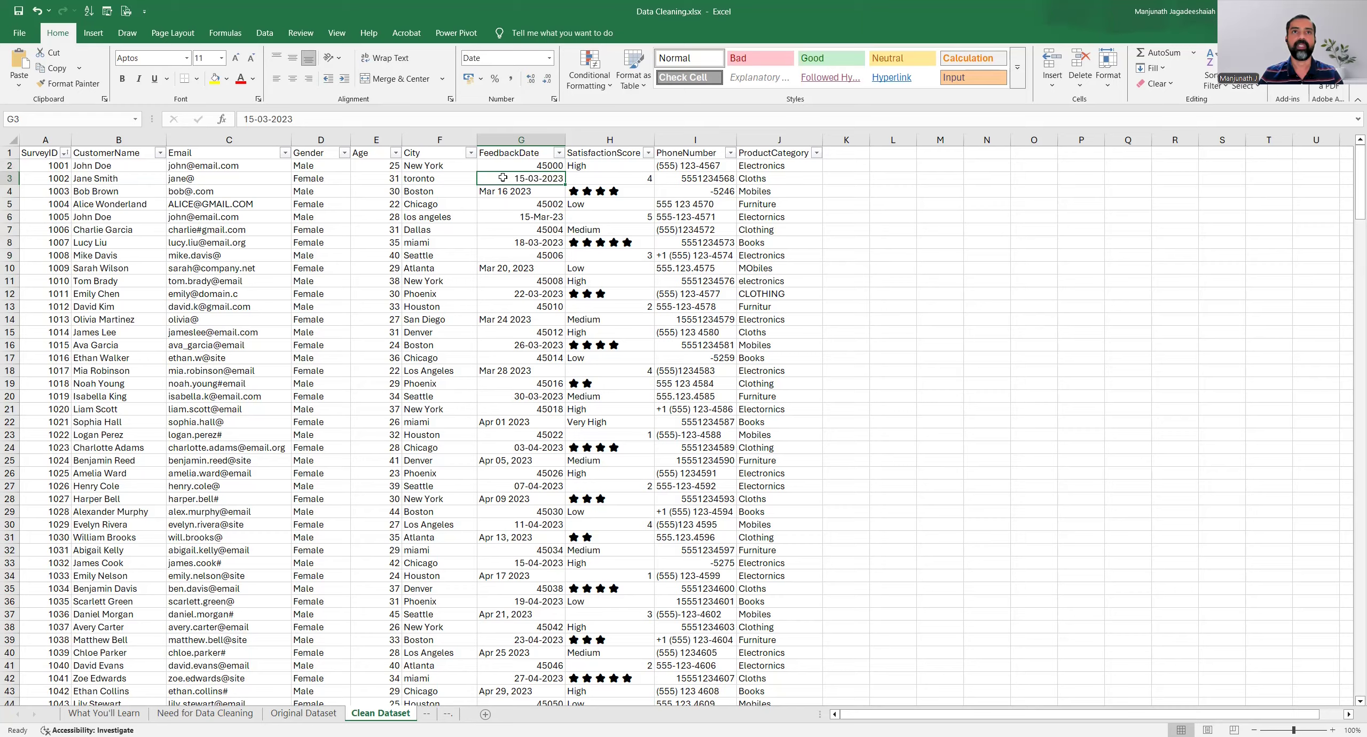
left_click(506, 59)
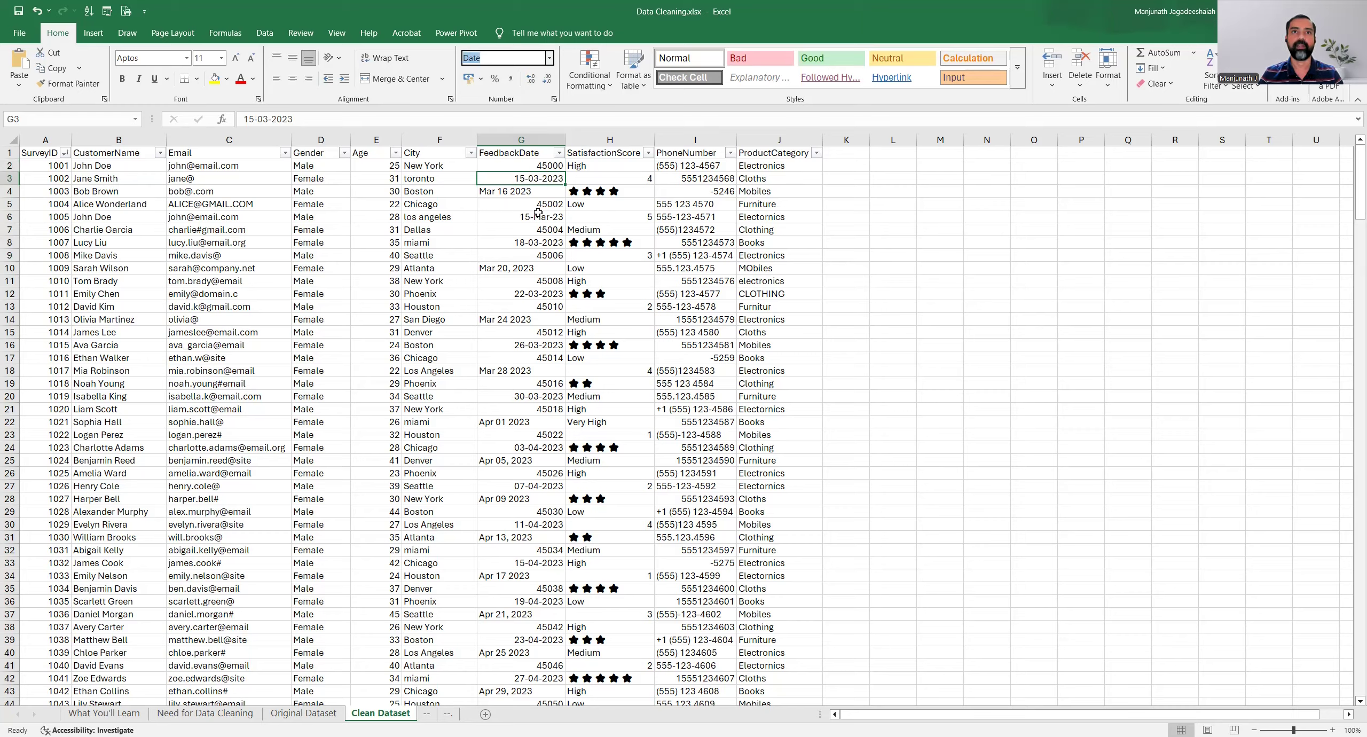
left_click(545, 191)
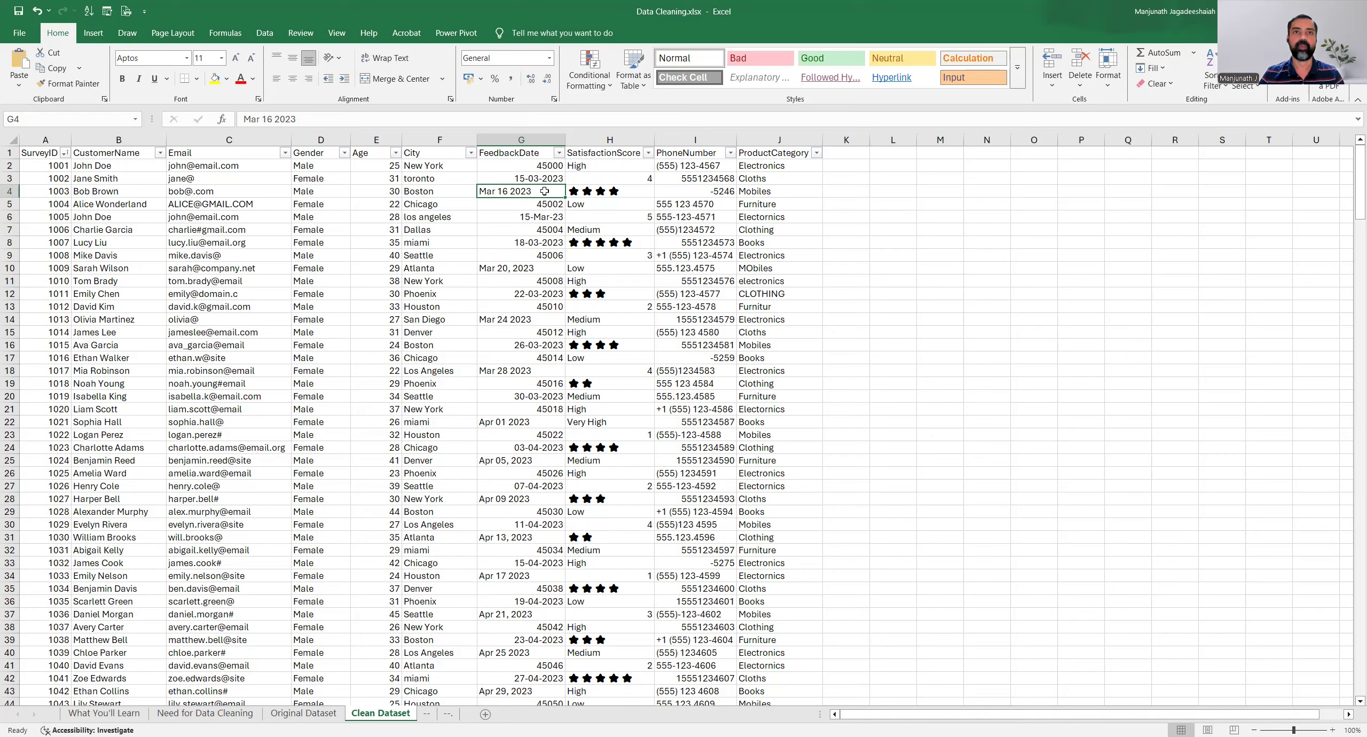
left_click(525, 204)
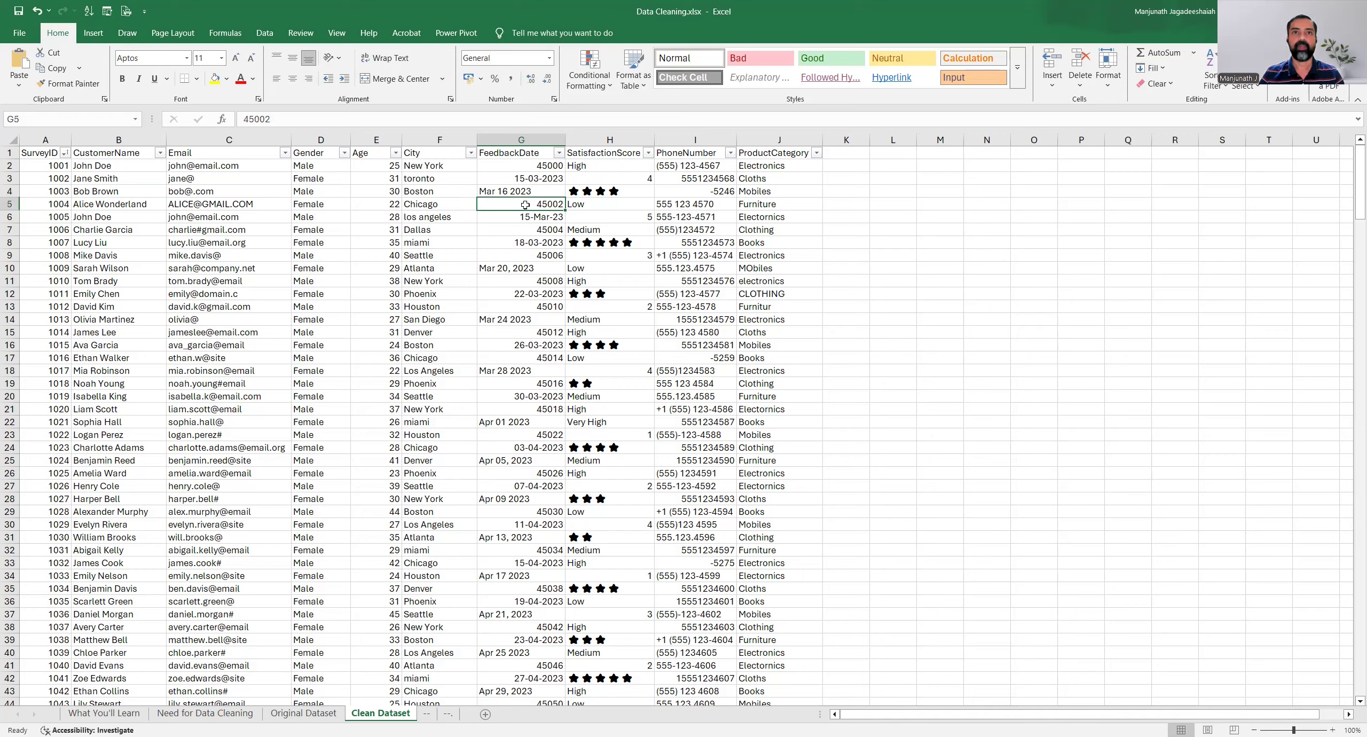
left_click(514, 219)
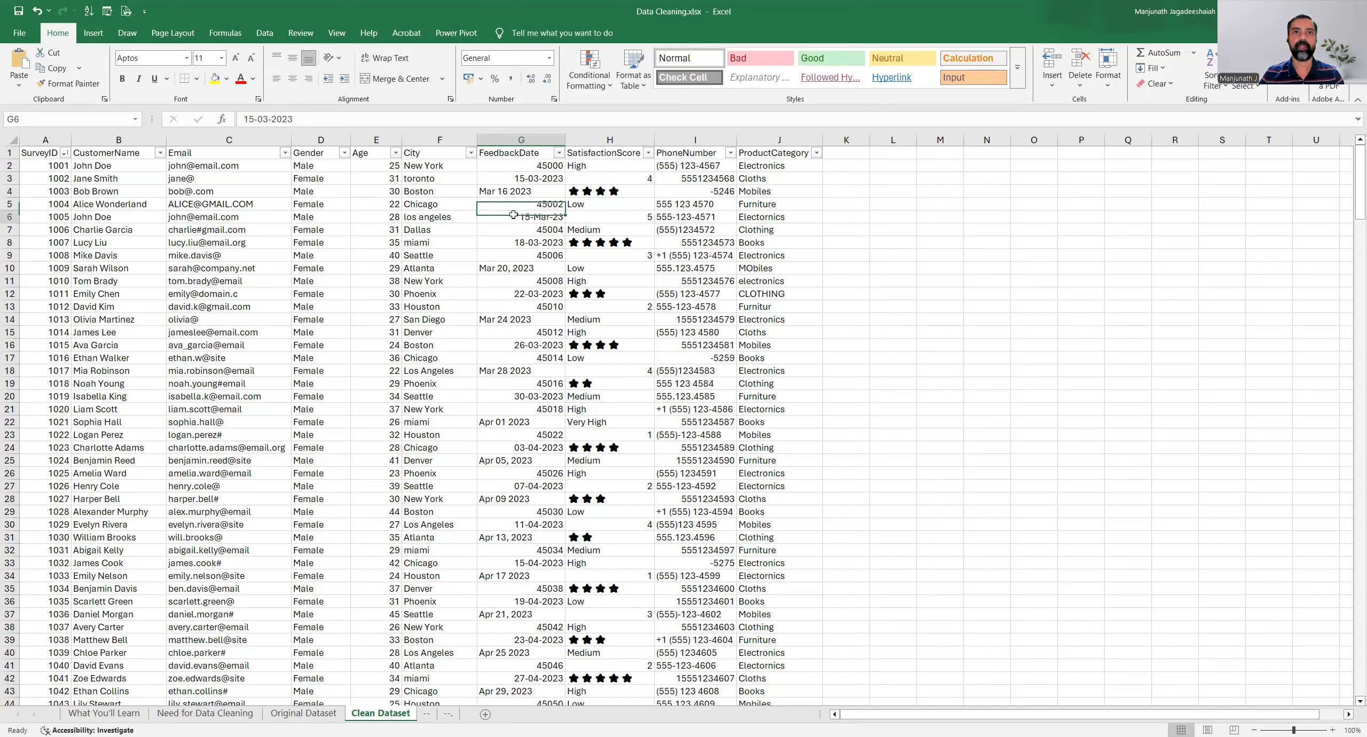
left_click(512, 229)
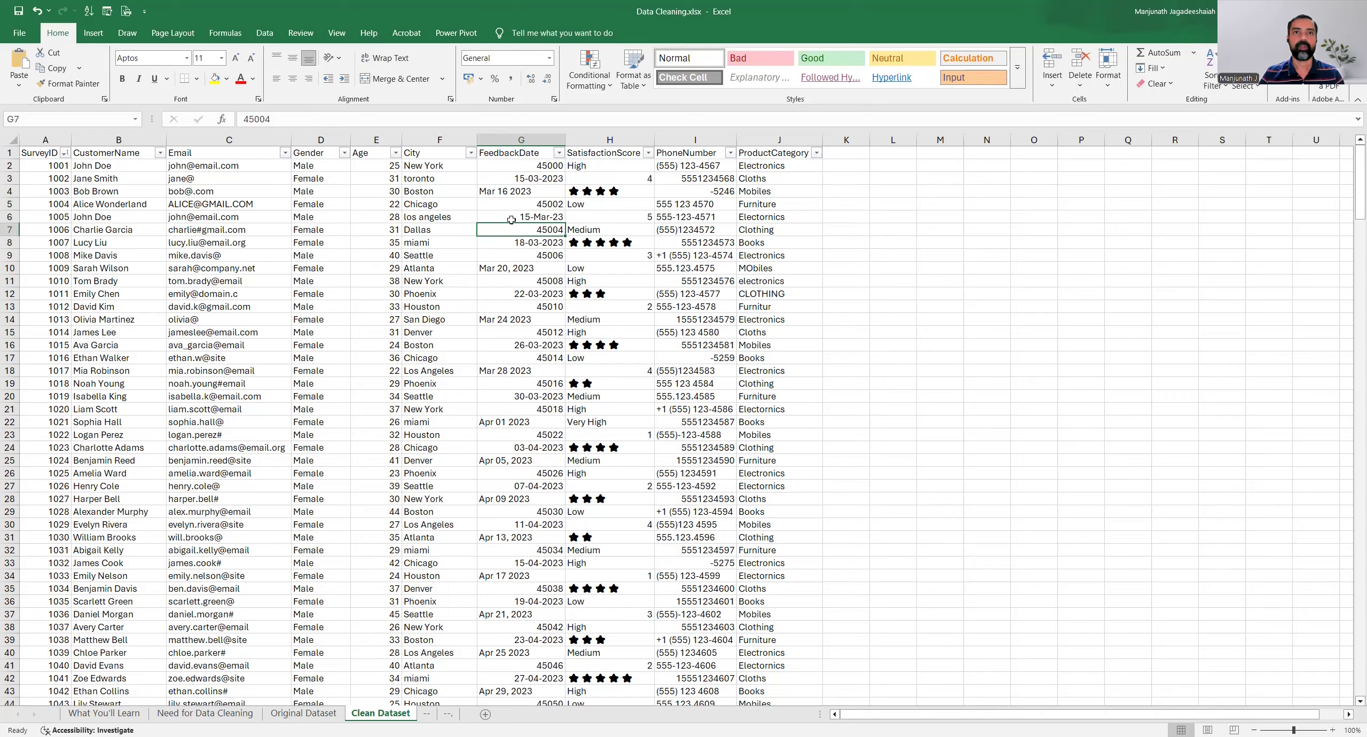
left_click(514, 177)
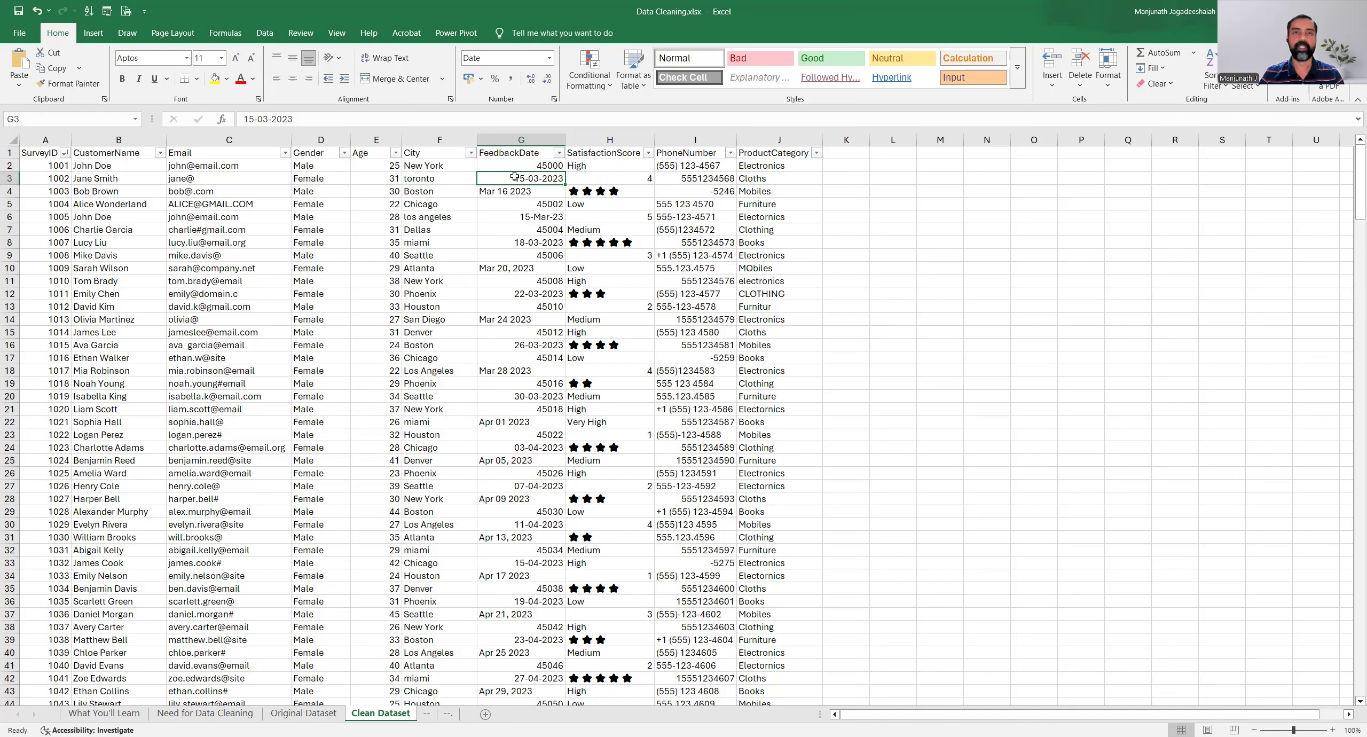
left_click(513, 166)
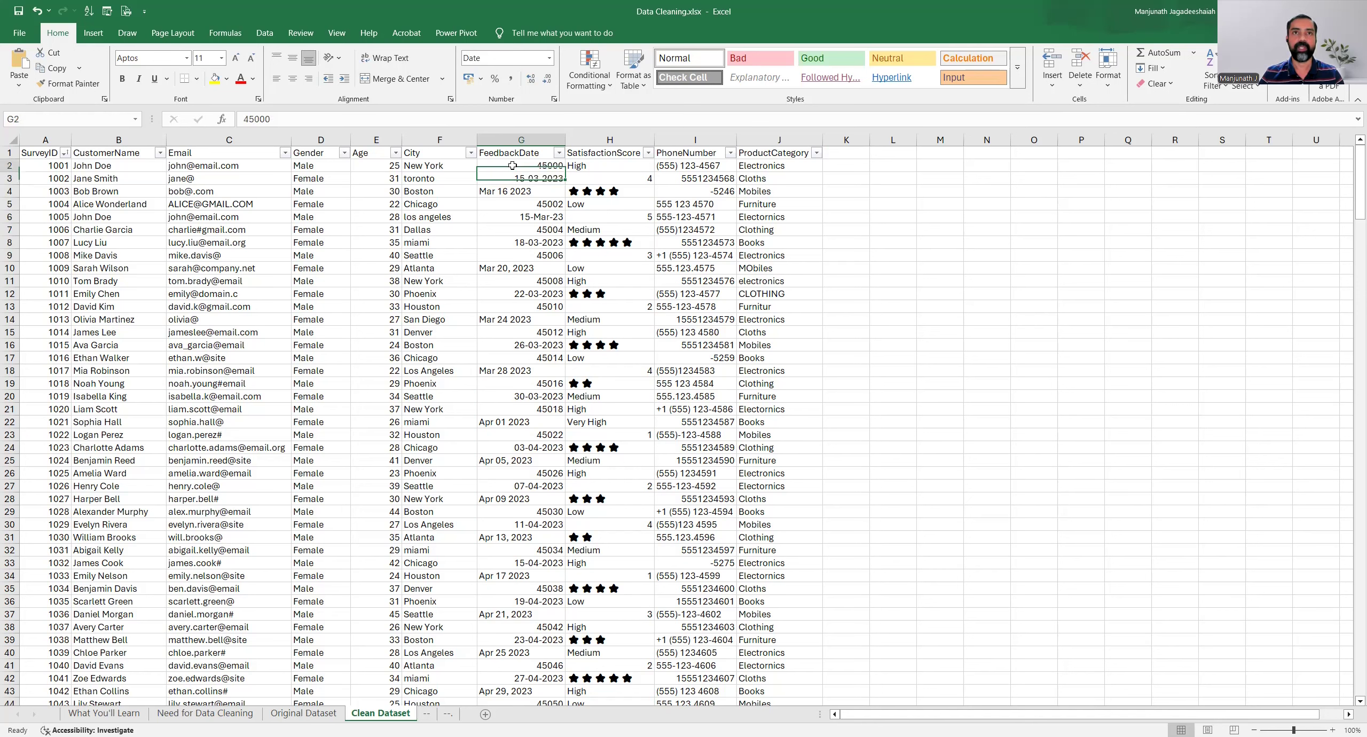
left_click(518, 254)
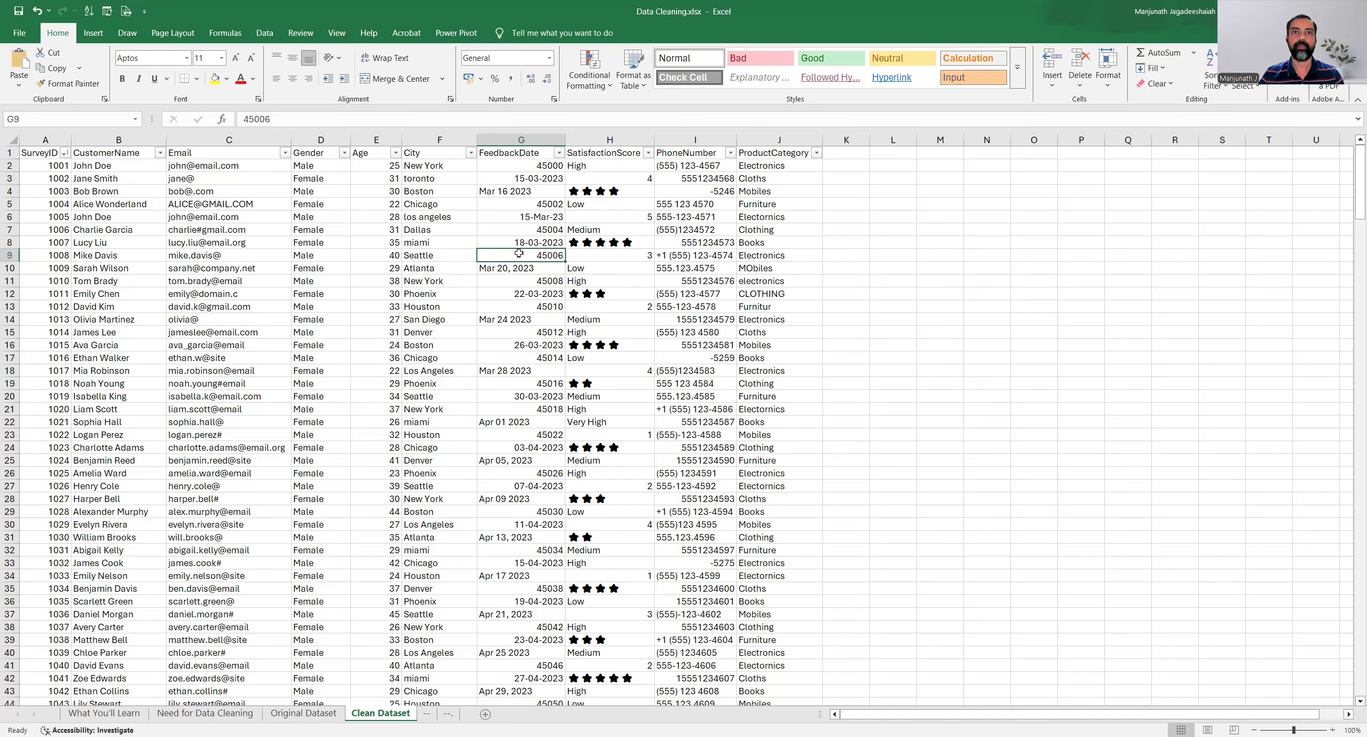
left_click(546, 192)
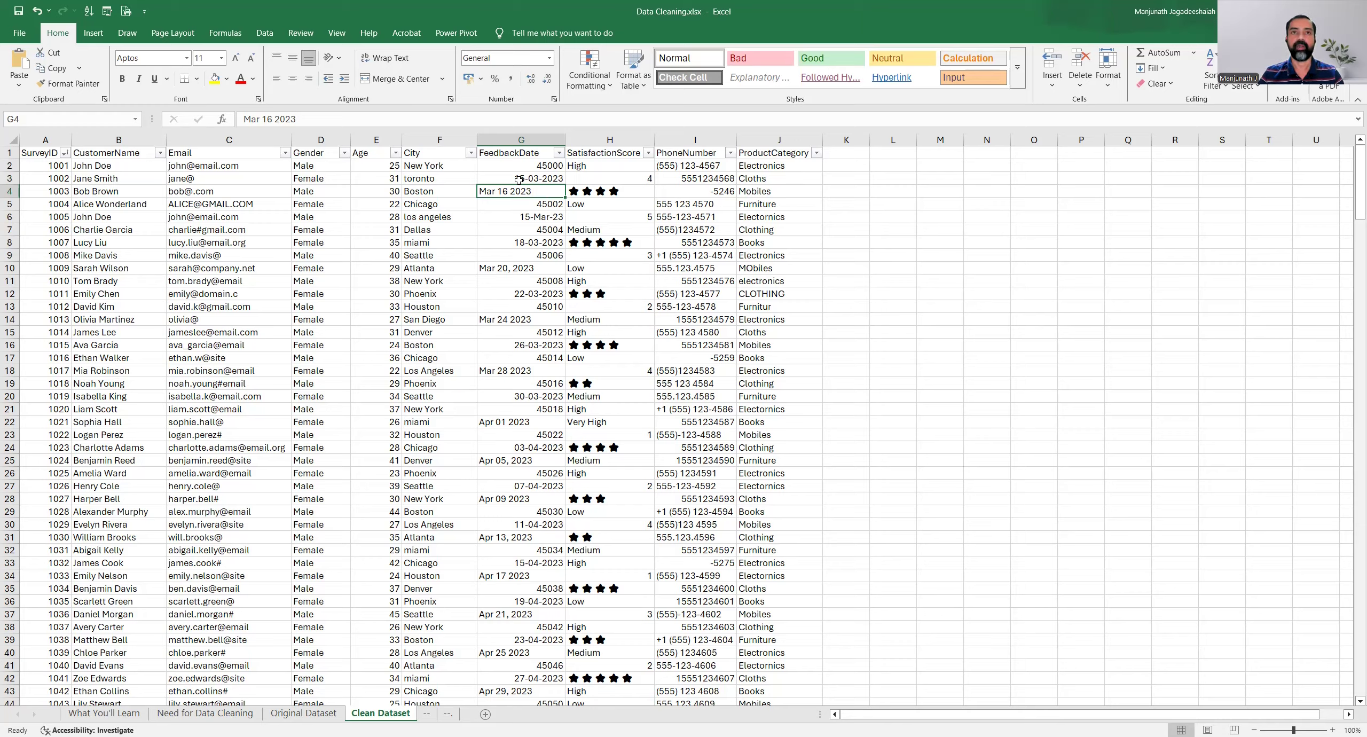
left_click_drag(520, 165, 523, 377)
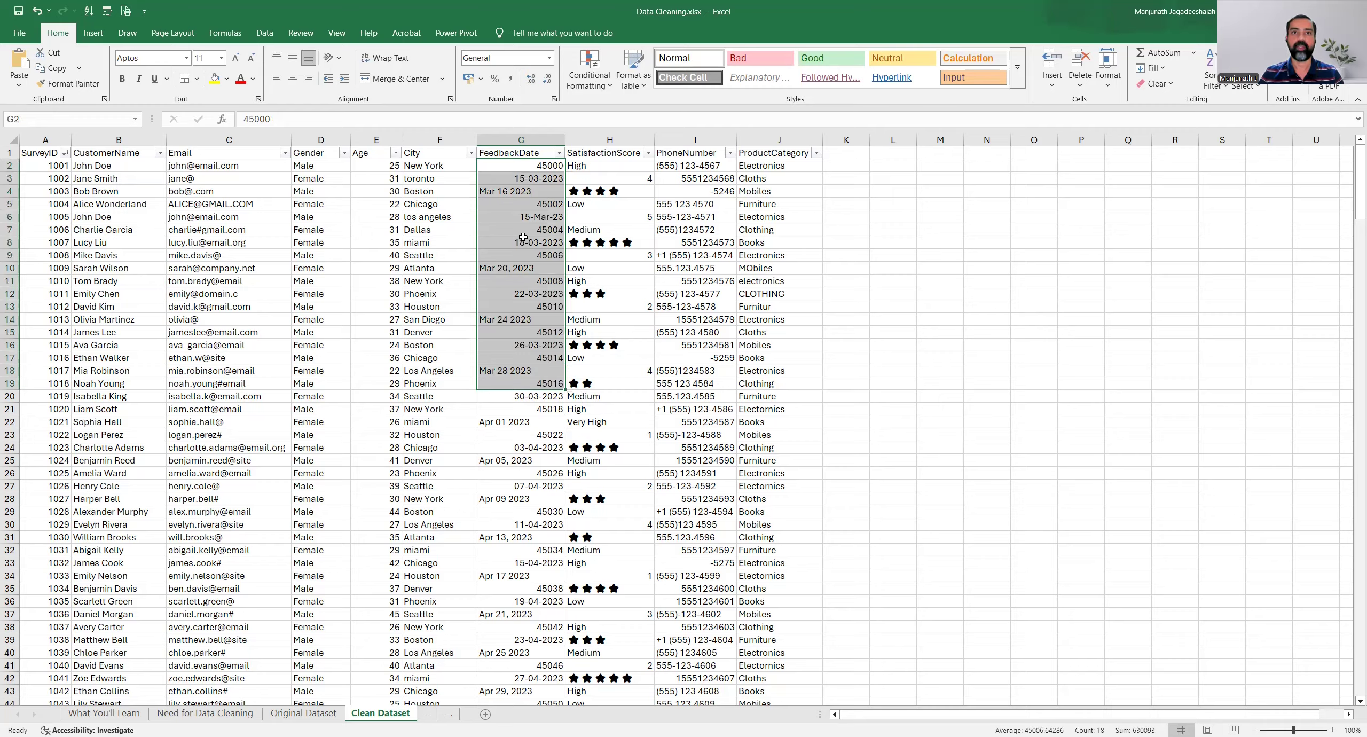
left_click(521, 202)
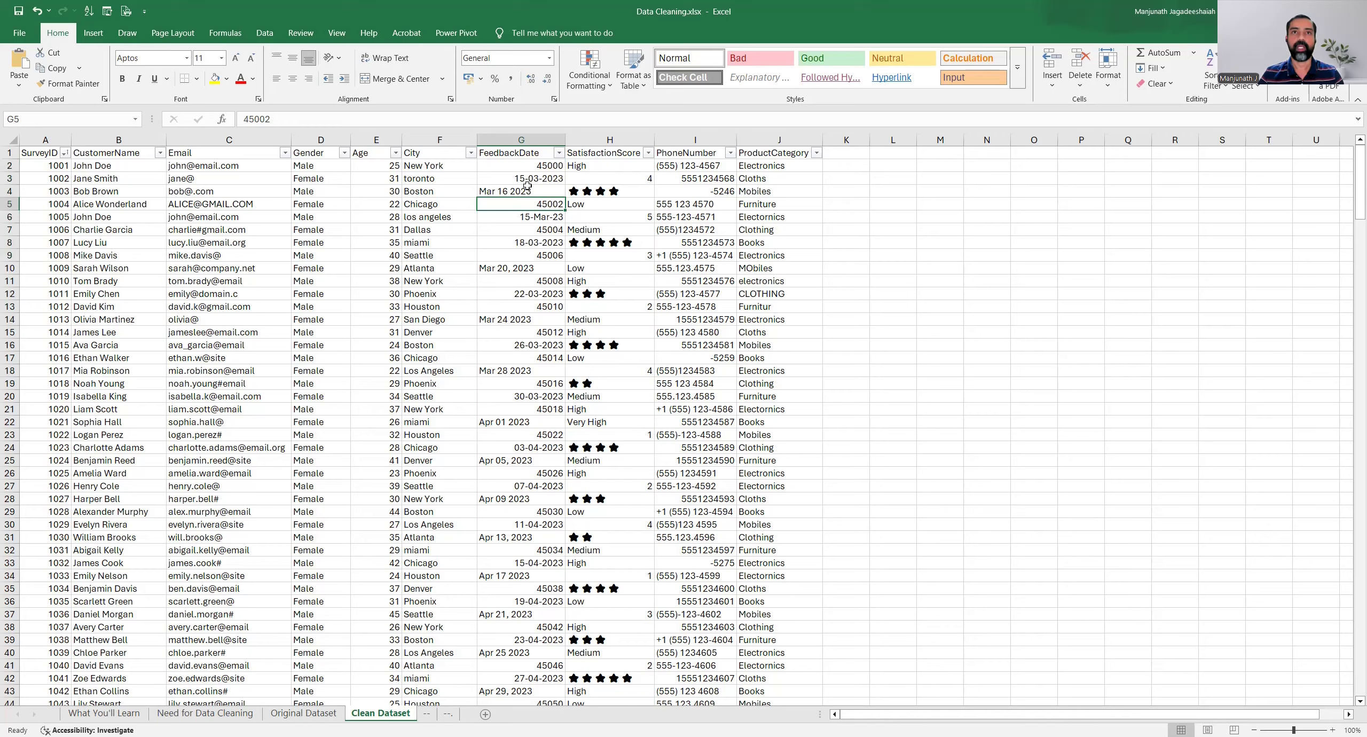
left_click(520, 165)
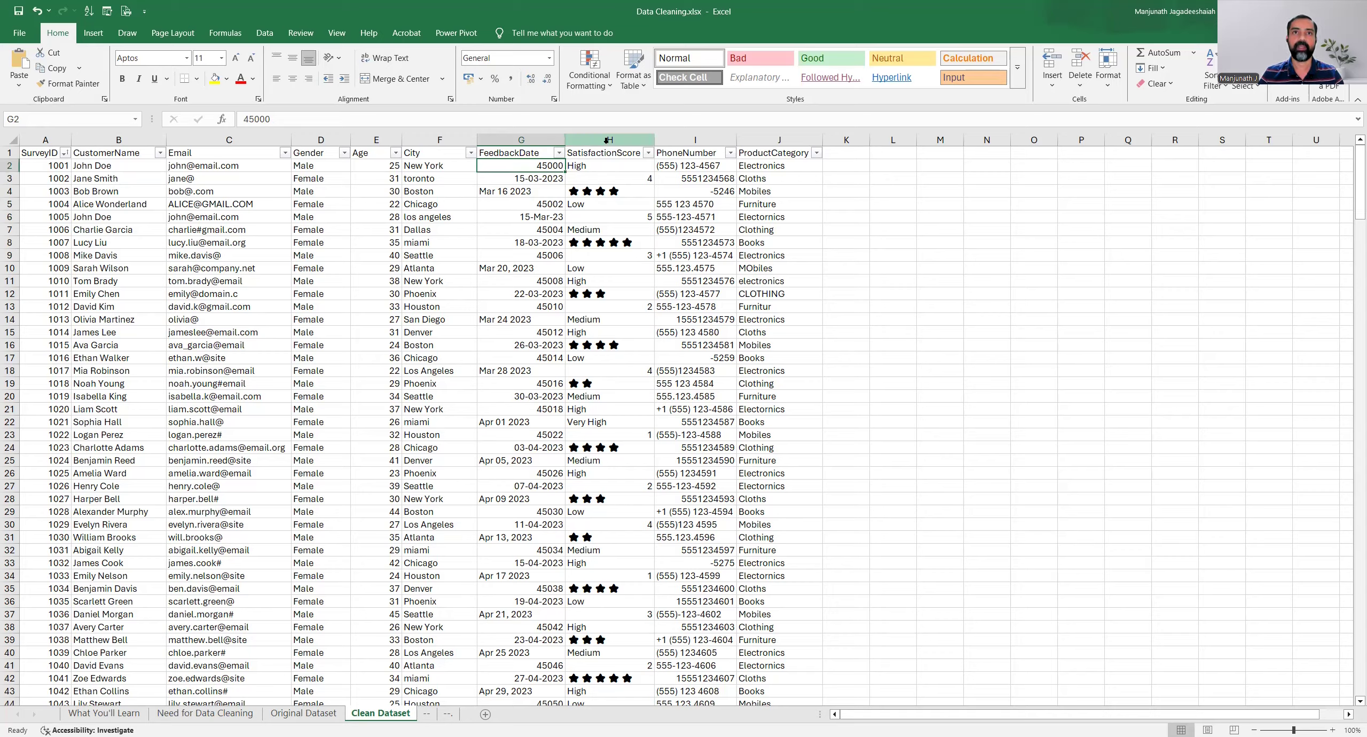
Insert a new column before SatisfactionScore and give it the header Temp.
left_click(608, 140)
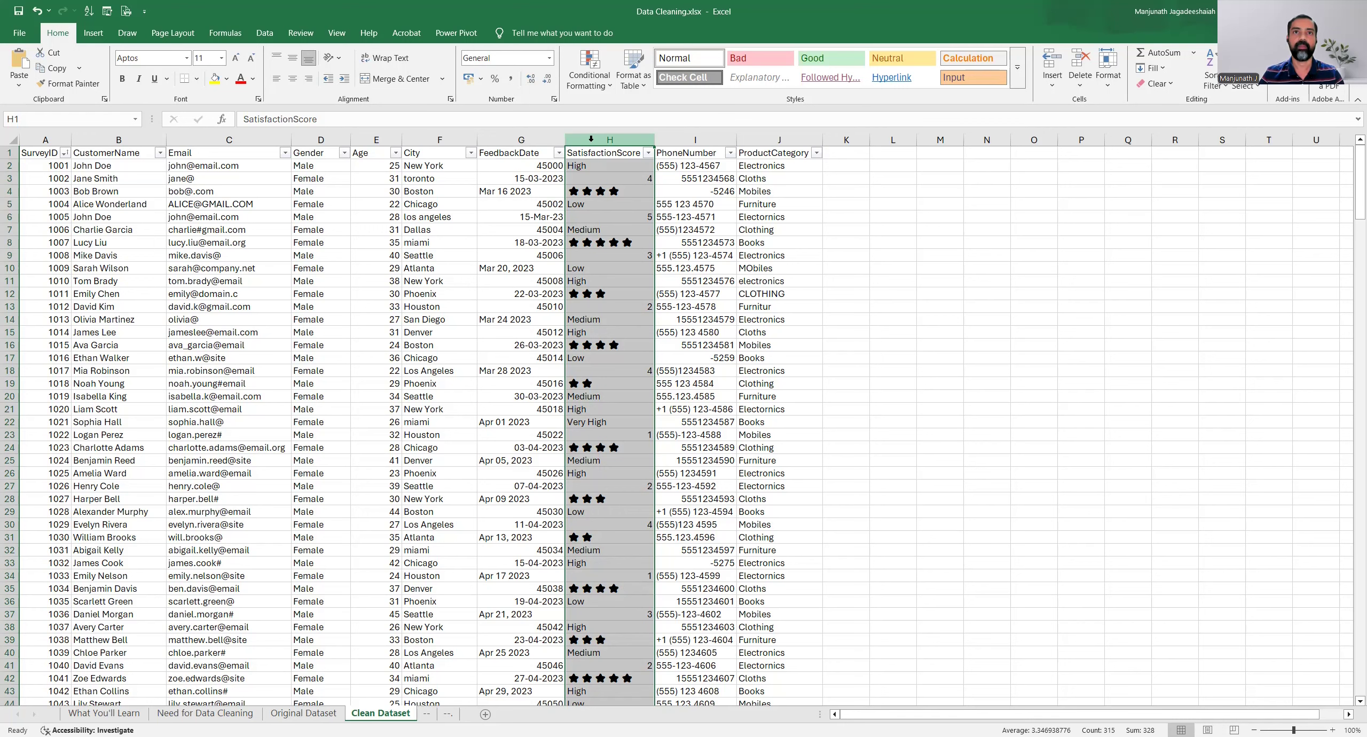
right_click(592, 145)
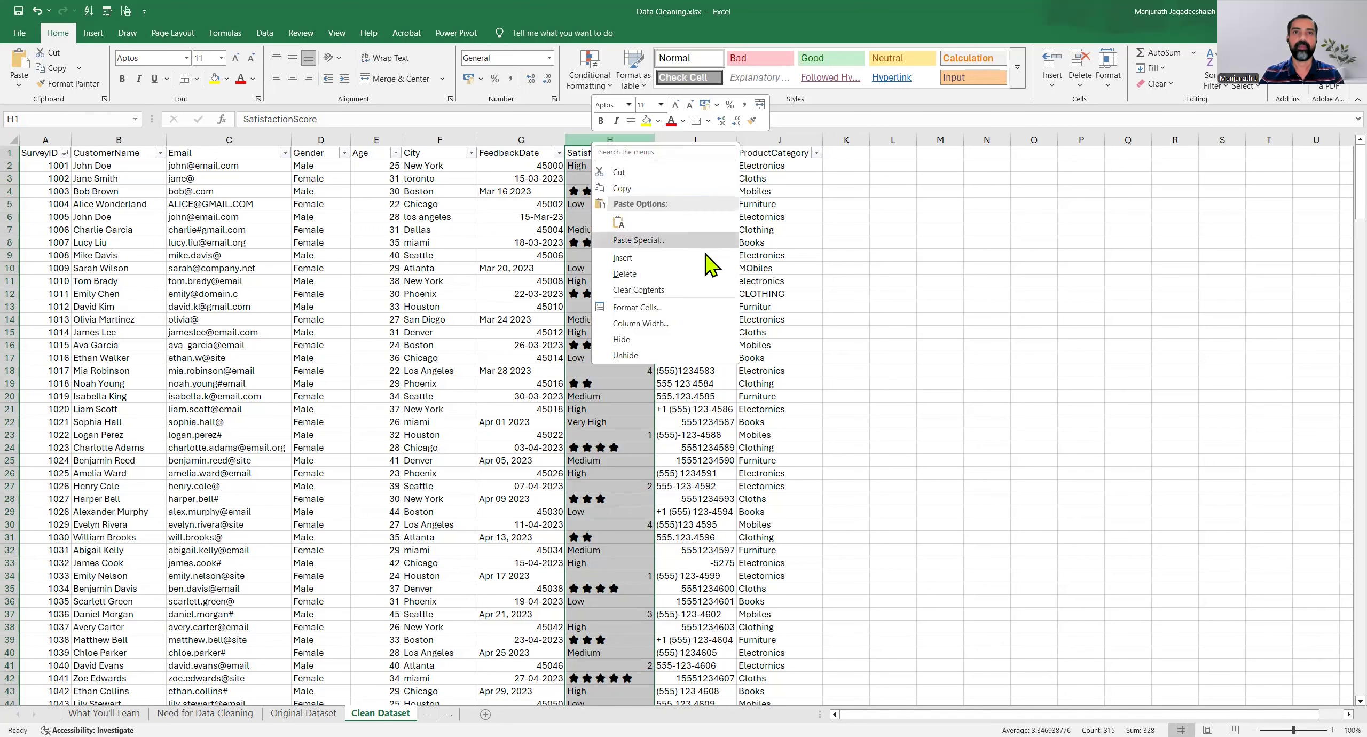
left_click(671, 258)
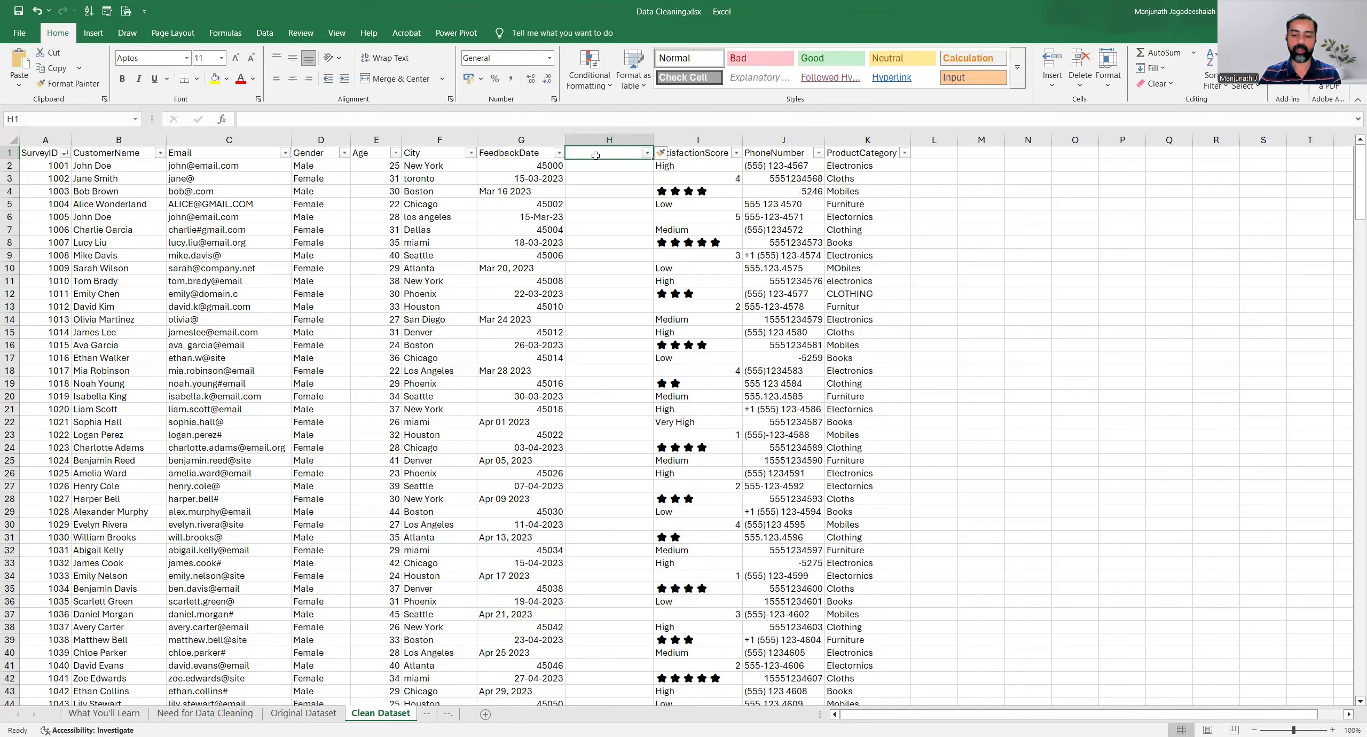
type("Temp")
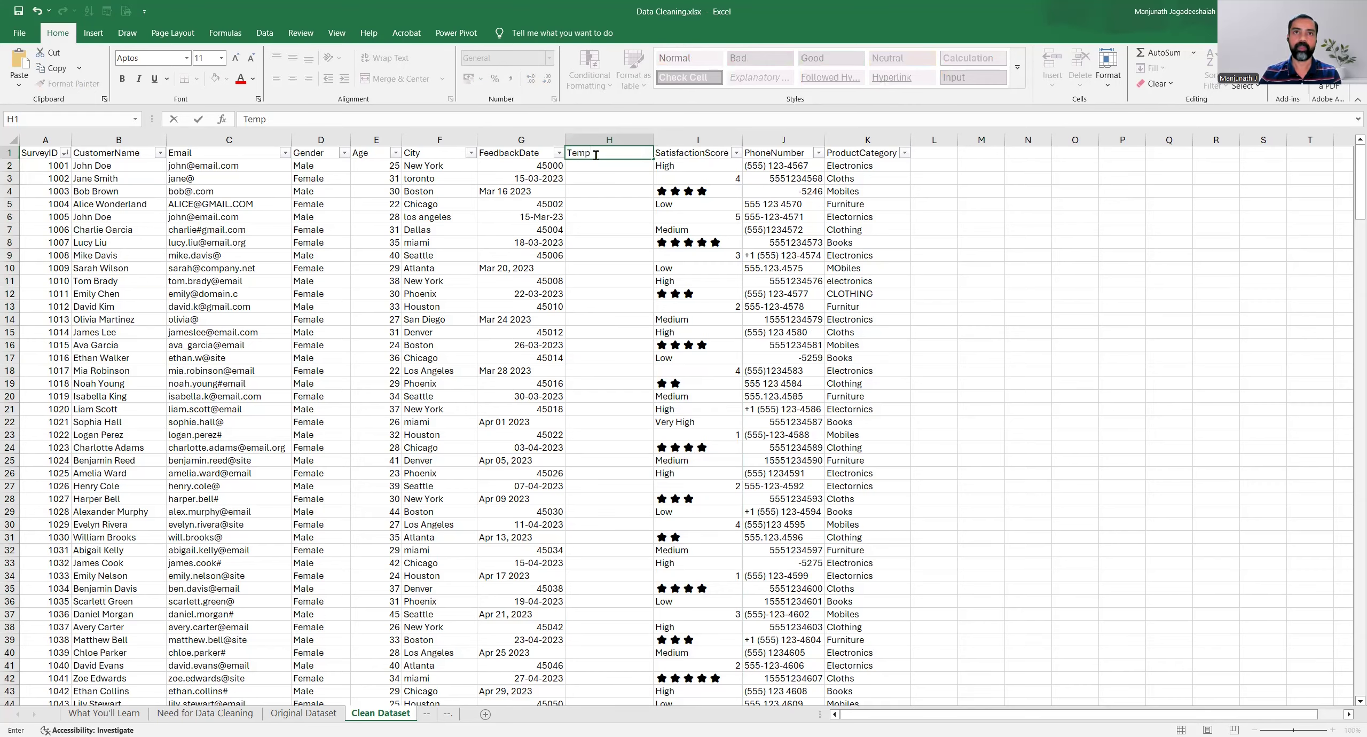
key("Return")
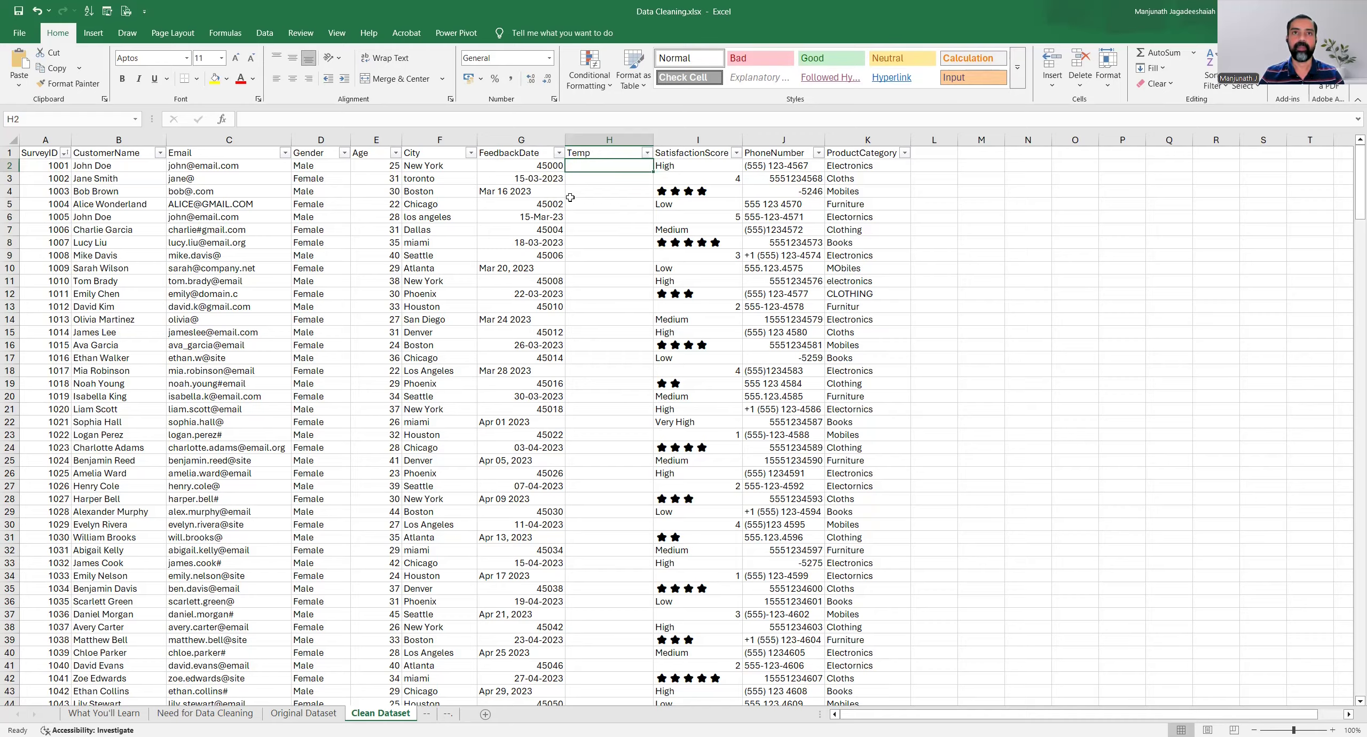
Compare the date entries in G2 to G4 and widen the Temp column slightly.
left_click_drag(534, 165, 530, 179)
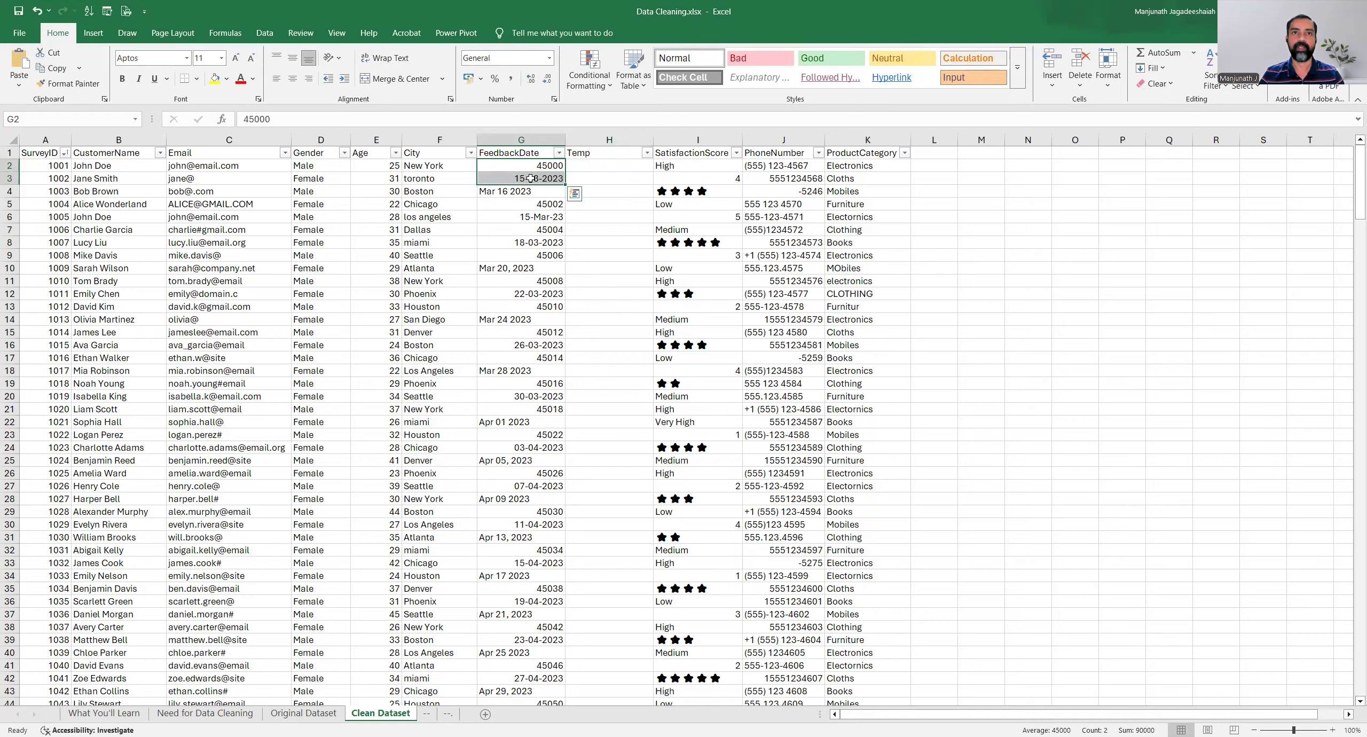
left_click_drag(530, 178, 530, 190)
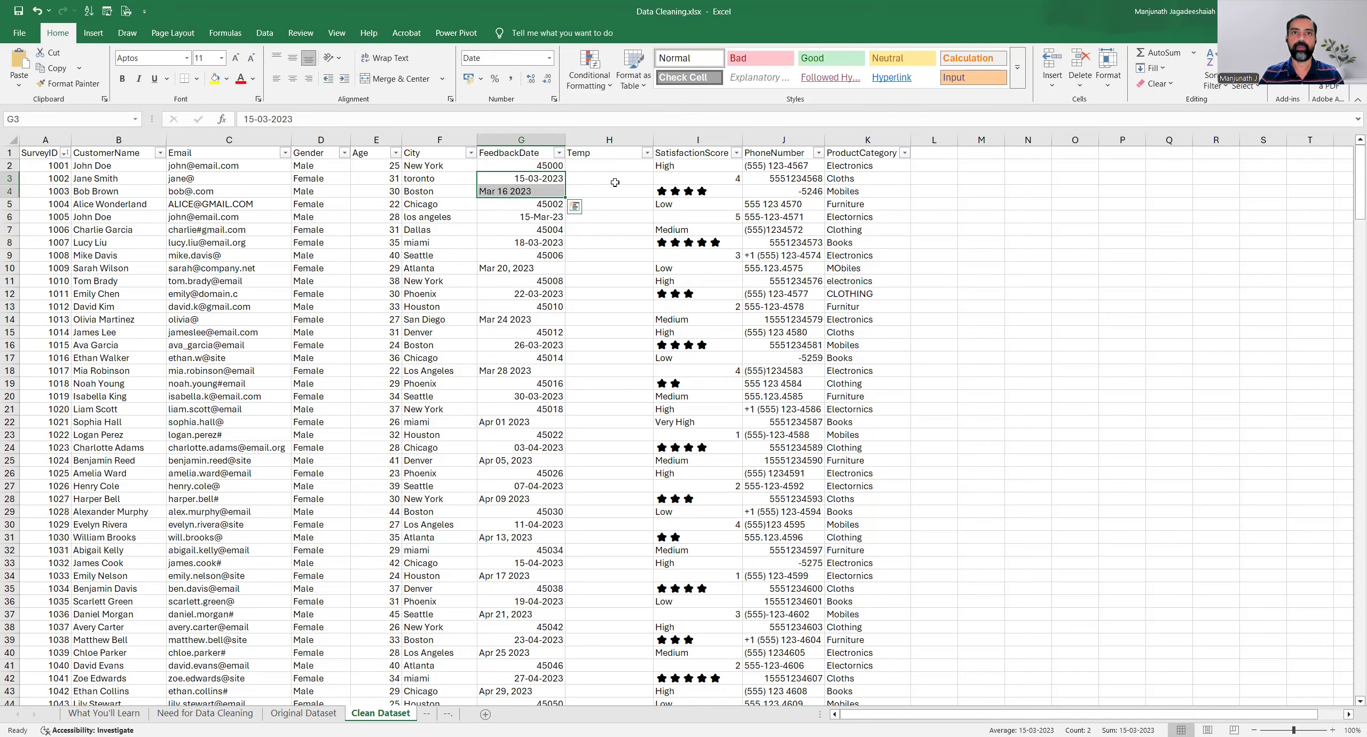
left_click(524, 190)
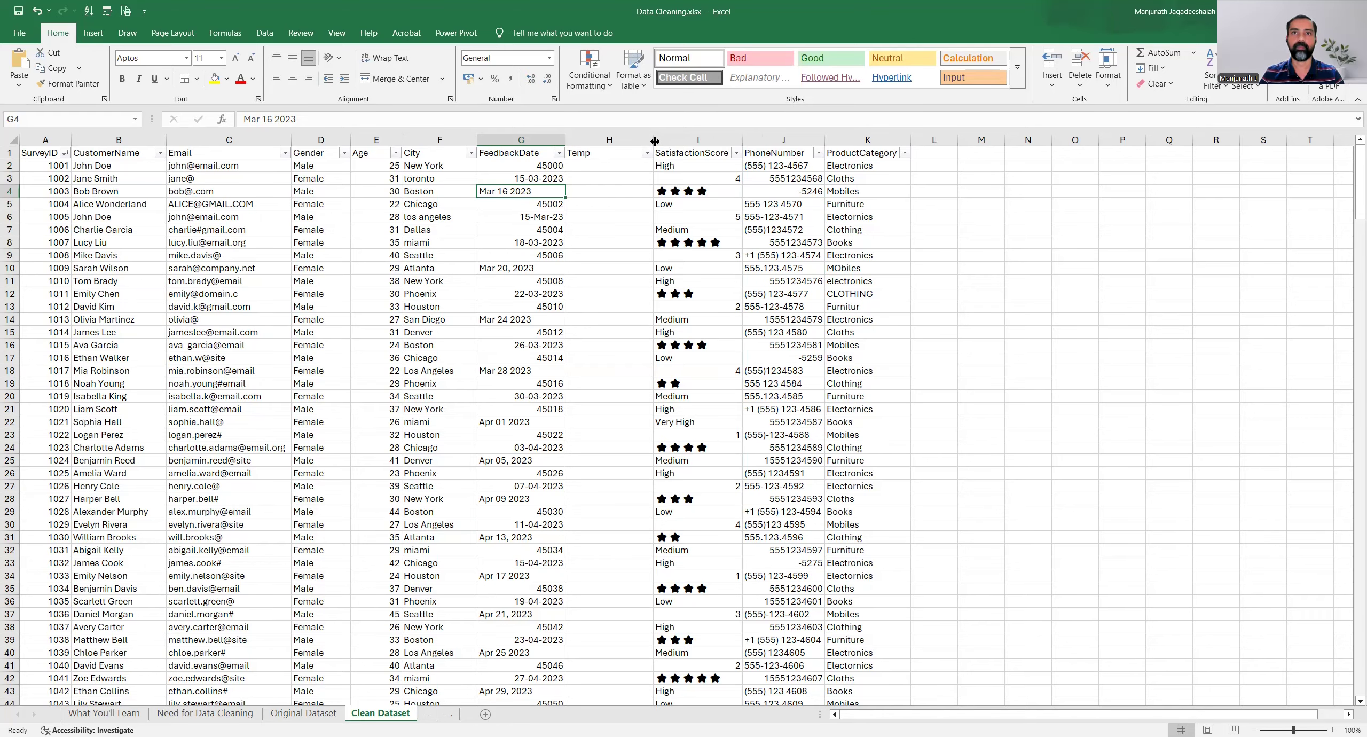
left_click_drag(654, 140, 674, 141)
Enter the formula =TEXT("16Mar2023", "dd-mm-yyyy") in cell H4 of the Temp column.
left_click(631, 190)
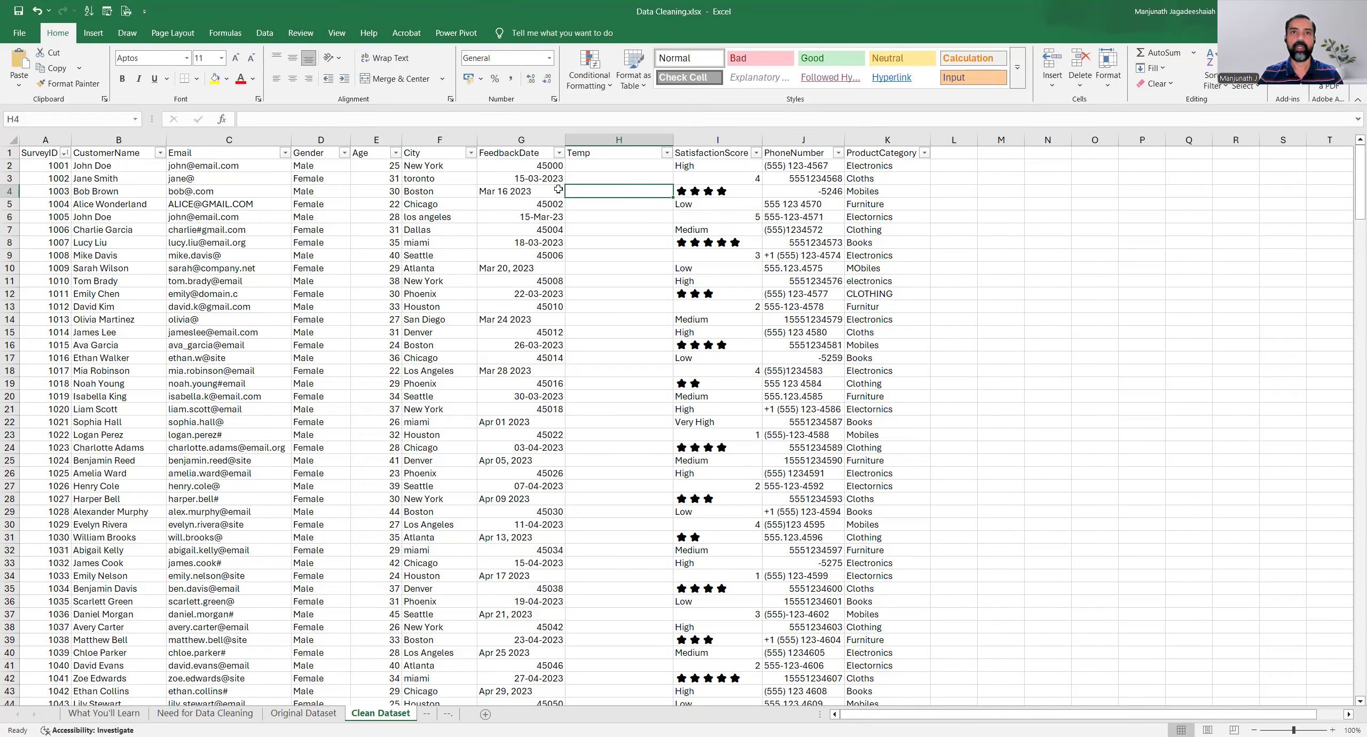
left_click(541, 190)
left_click(583, 191)
double_click(645, 194)
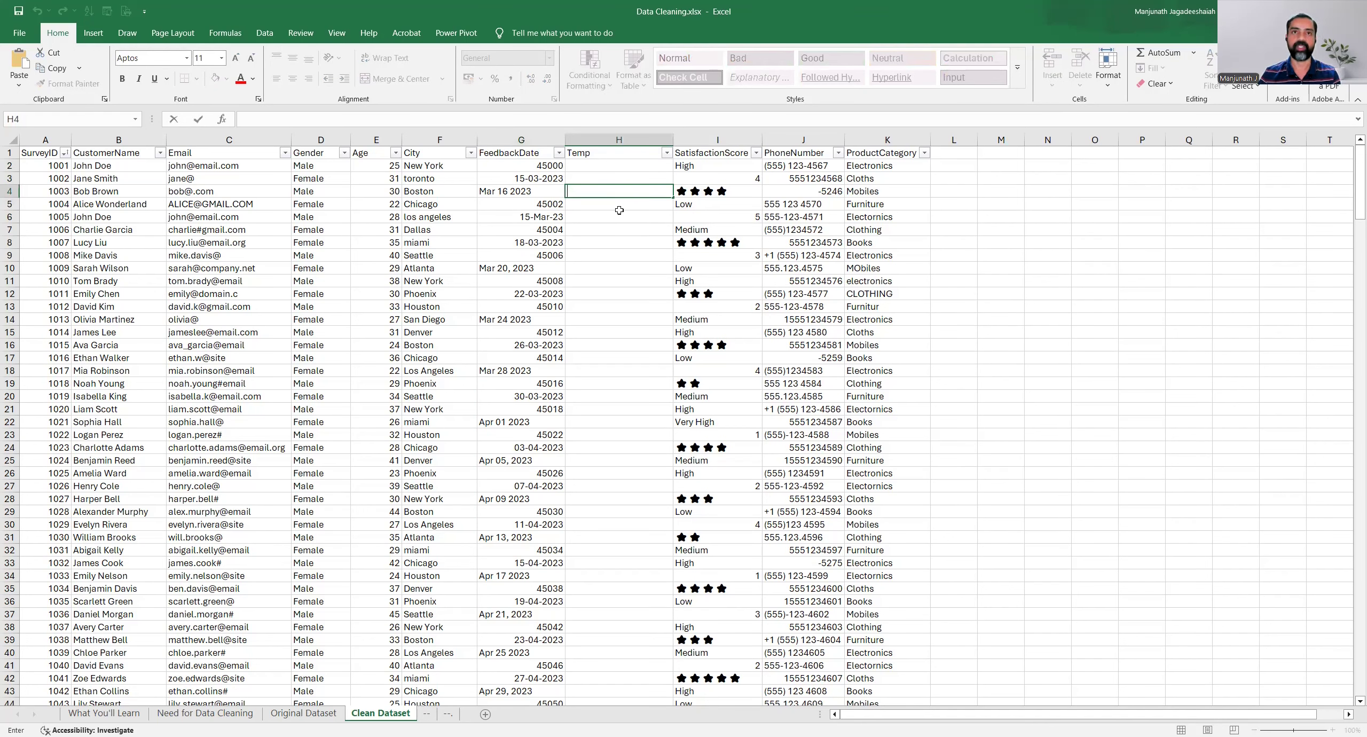
type("=")
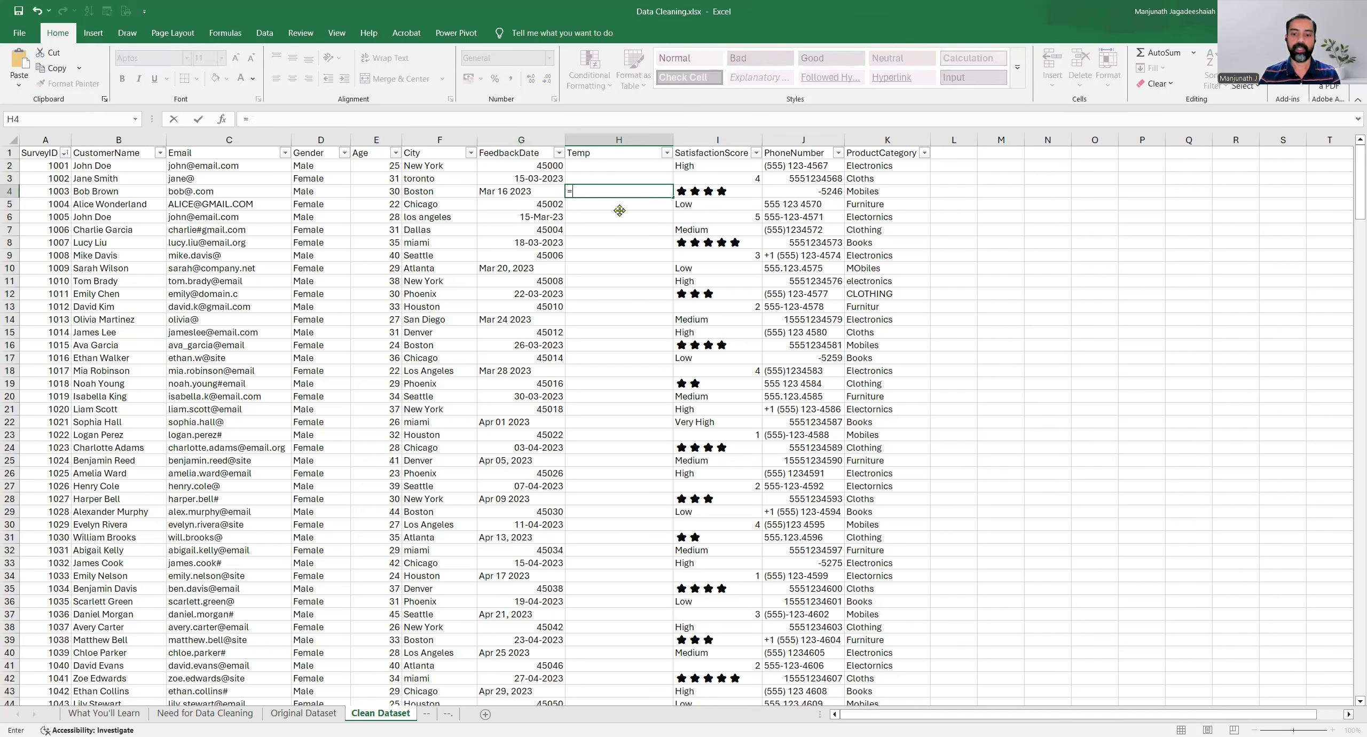
type("TEXT(\"")
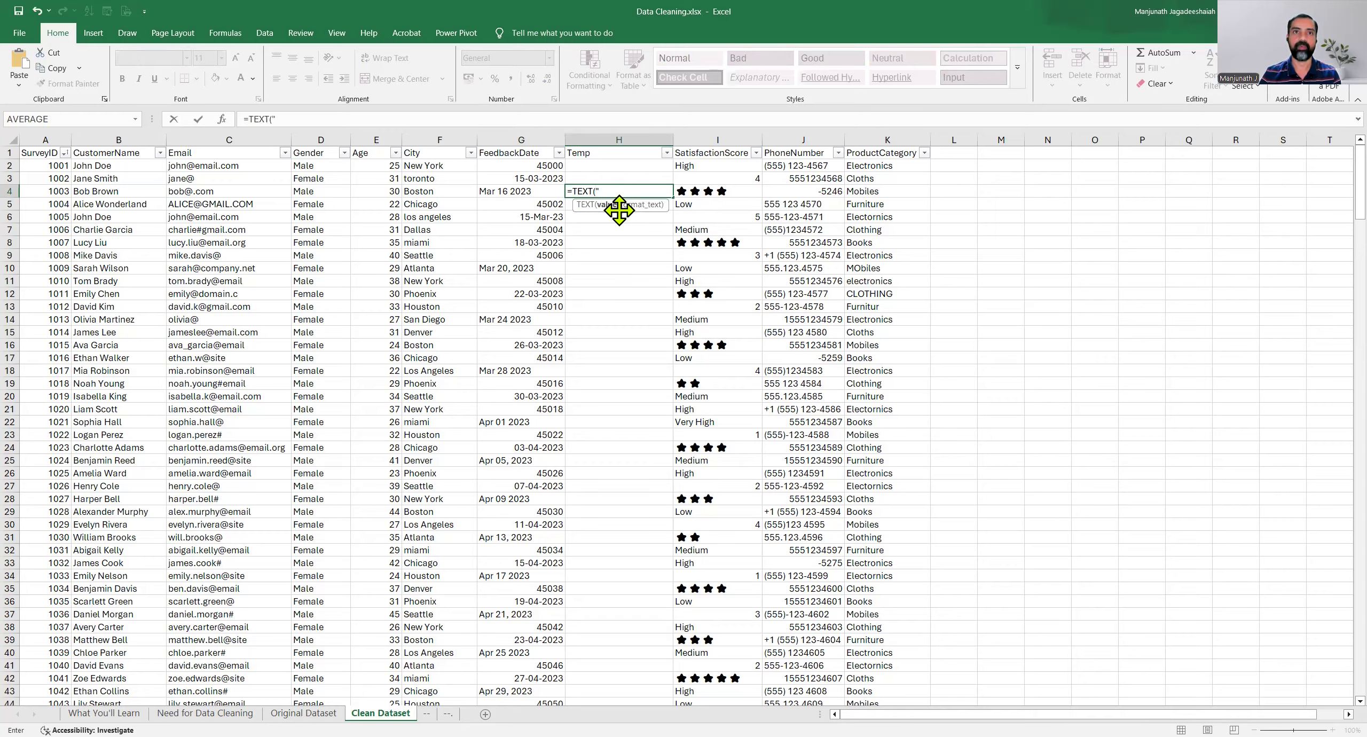
type("16Mar2023\",")
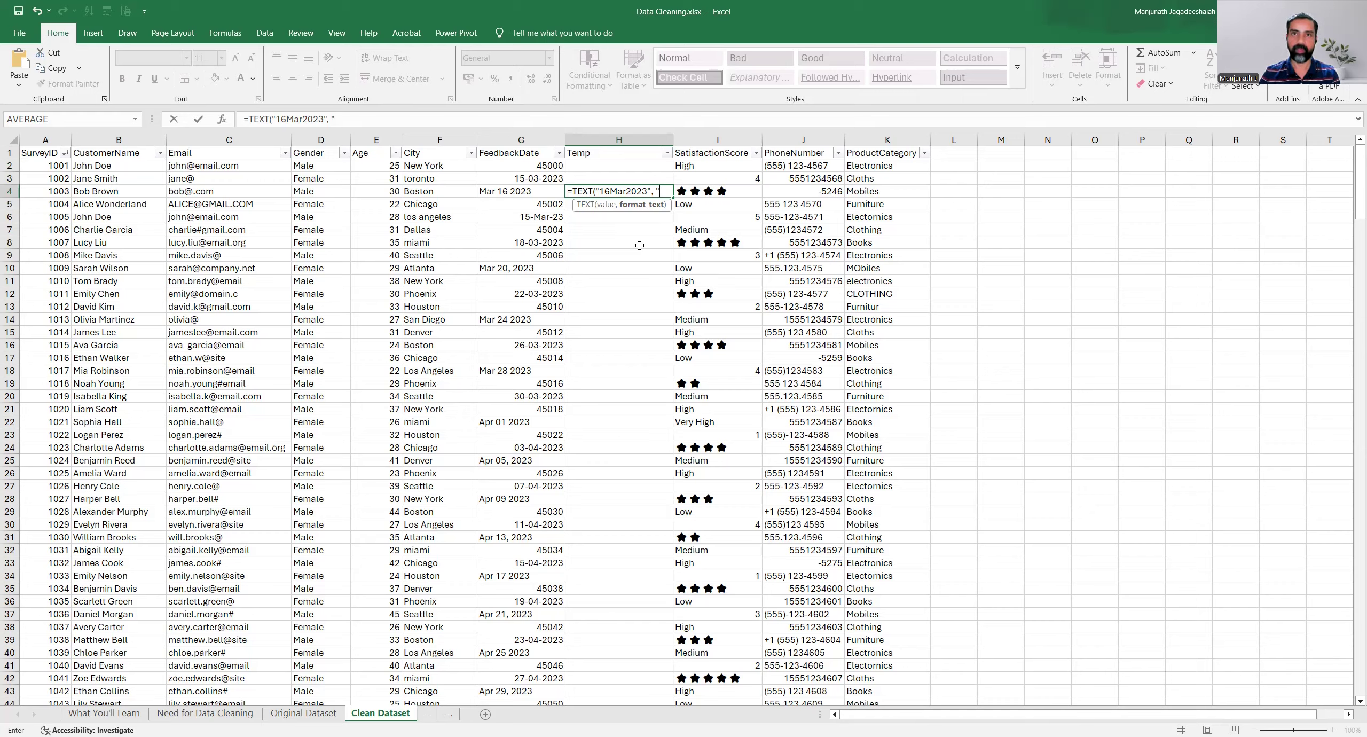
type(" \"dd-")
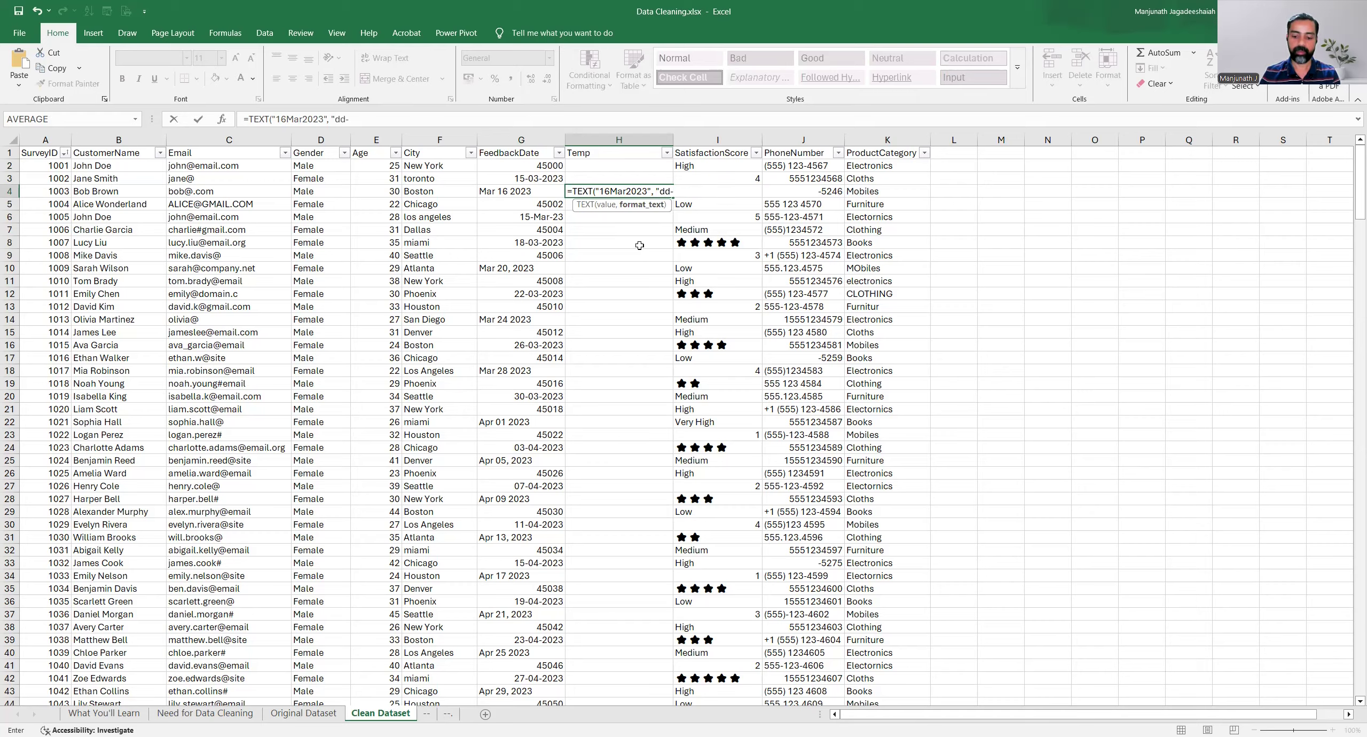
type("mm-yyyy")
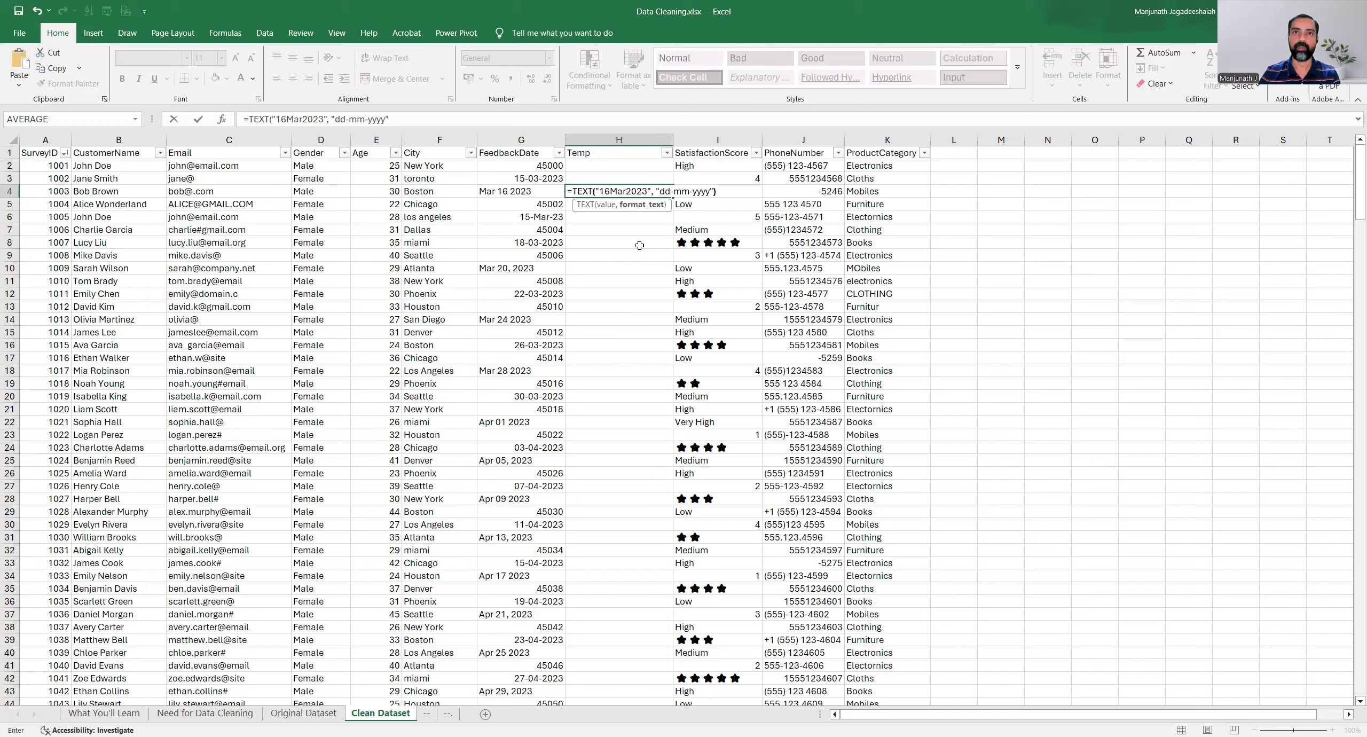
type(")")
key("Return")
key("Up")
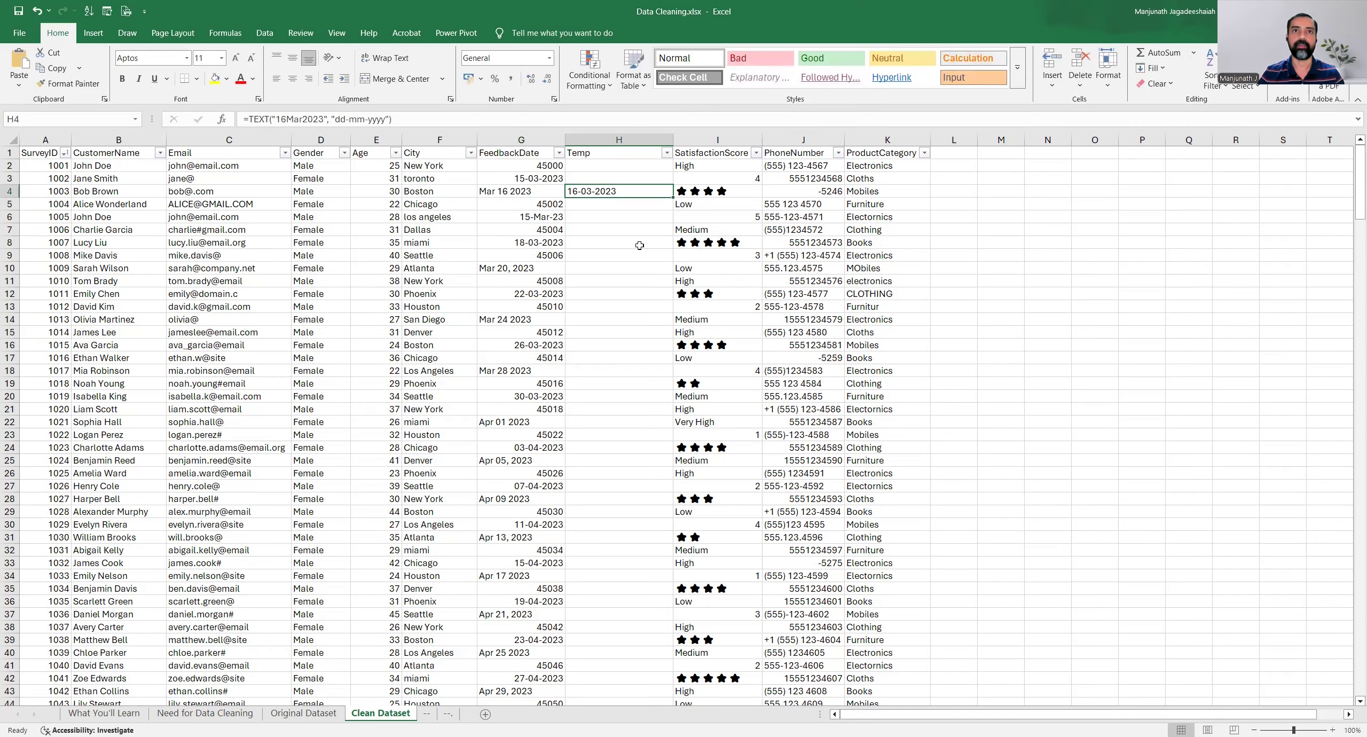
Compare the text date in G4 with the day, month and year parts of the hardcoded date in H4's formula.
key("Left")
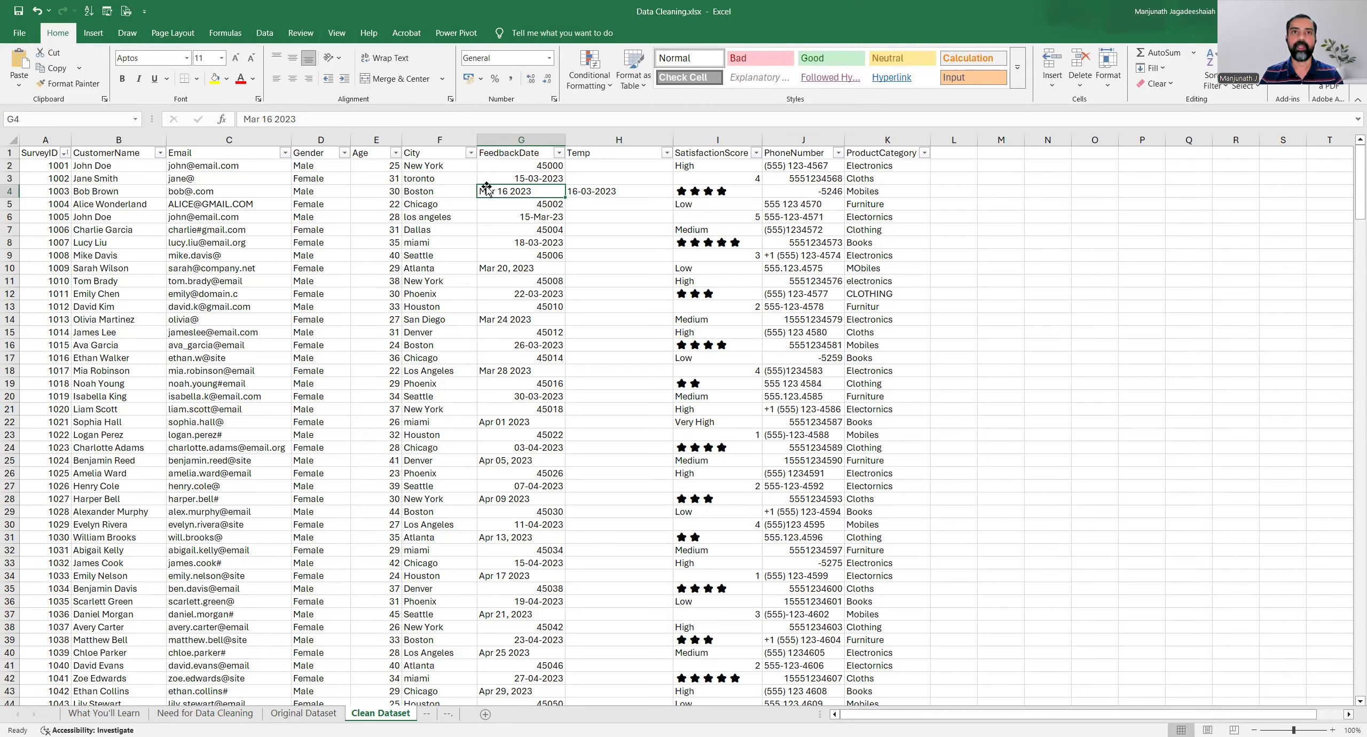
left_click(628, 190)
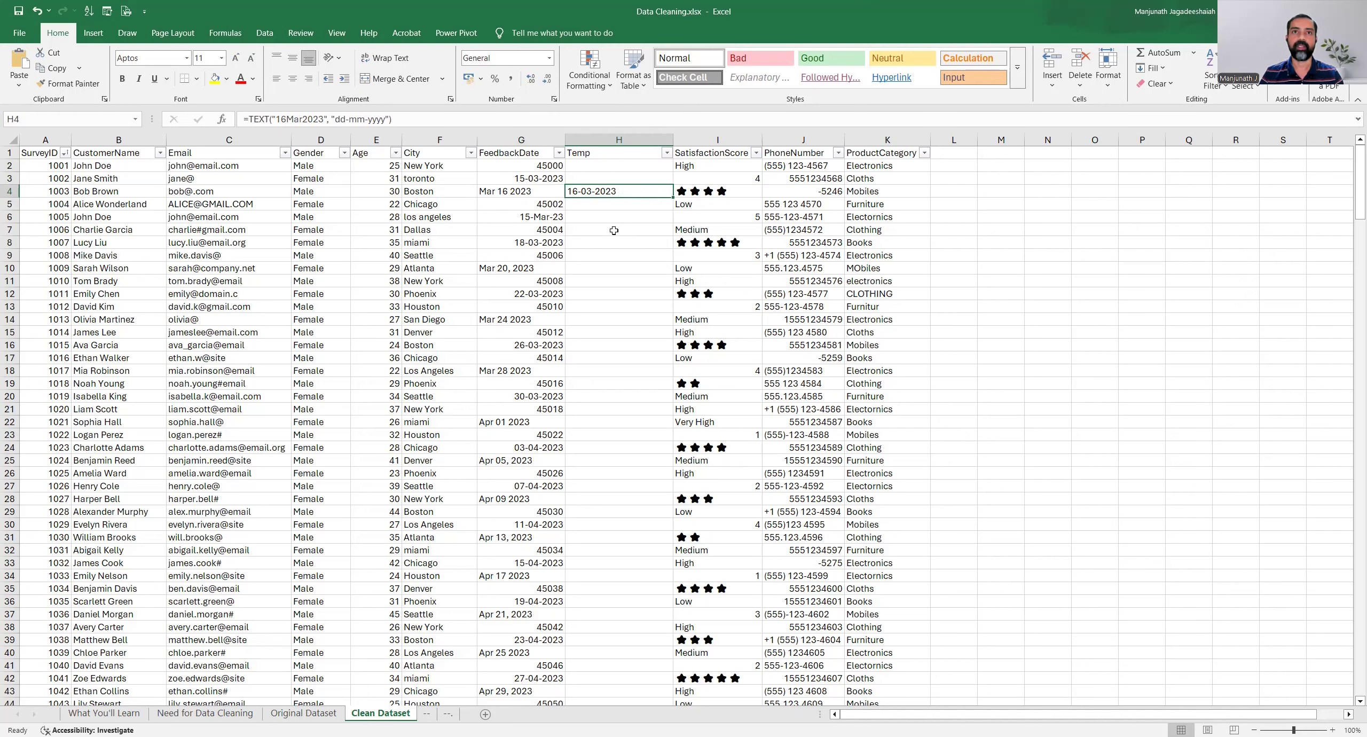
key("F2")
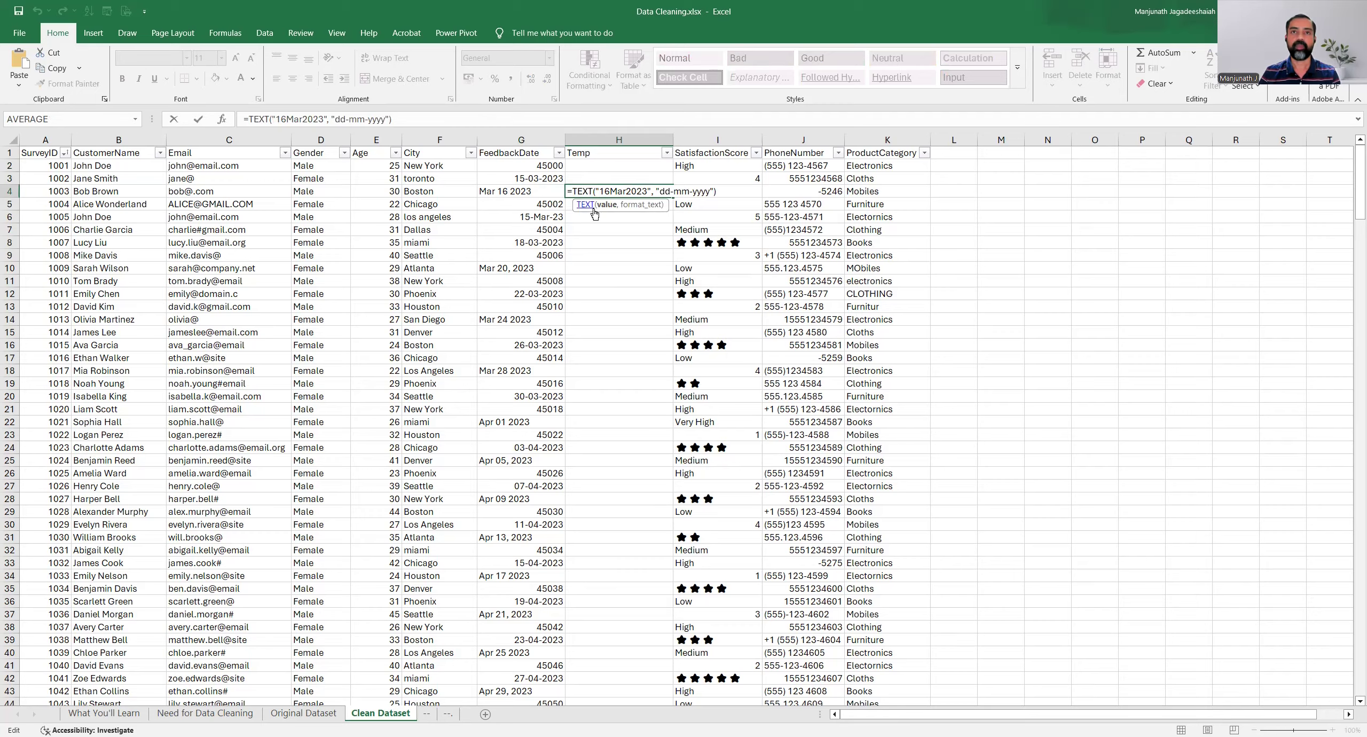
left_click_drag(599, 194, 610, 210)
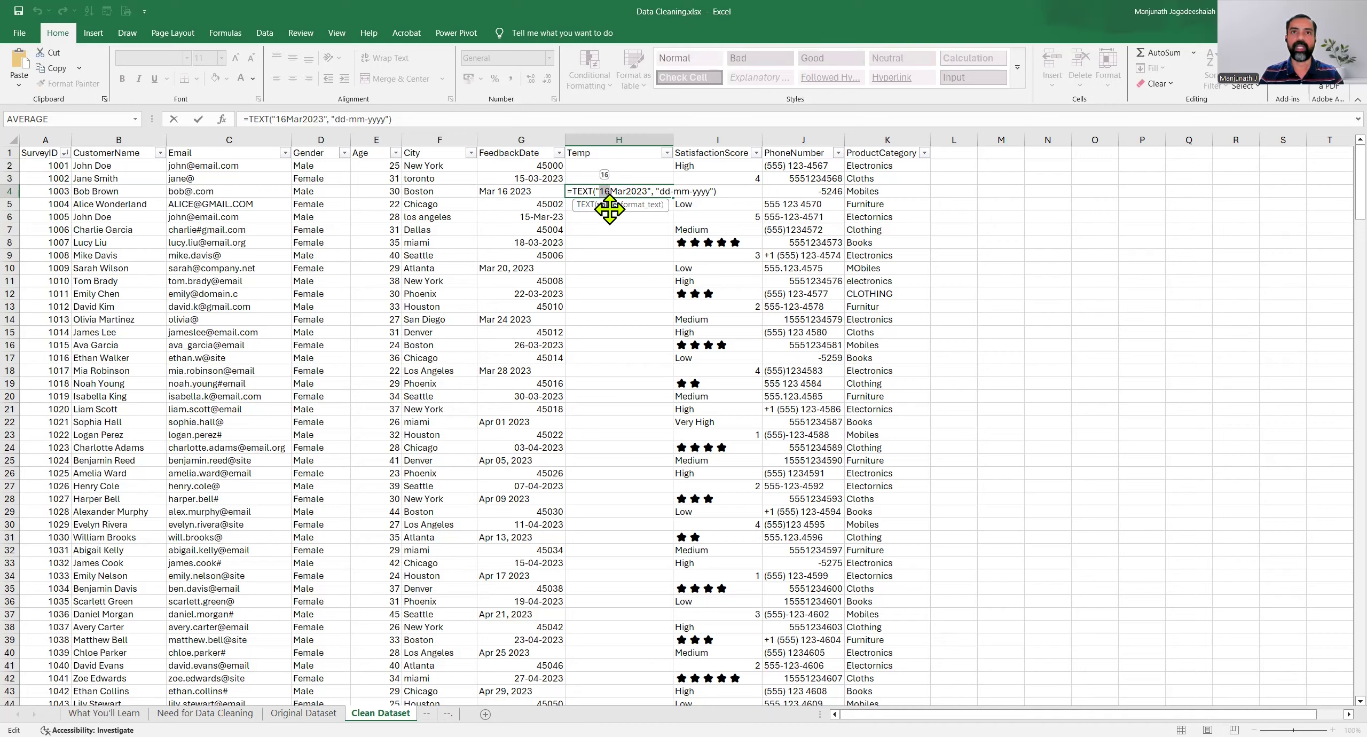
key("Right")
key("Right")
key("Right")
key("Right")
key("Right")
key("shift+Right")
key("shift+Right")
key("shift+Right")
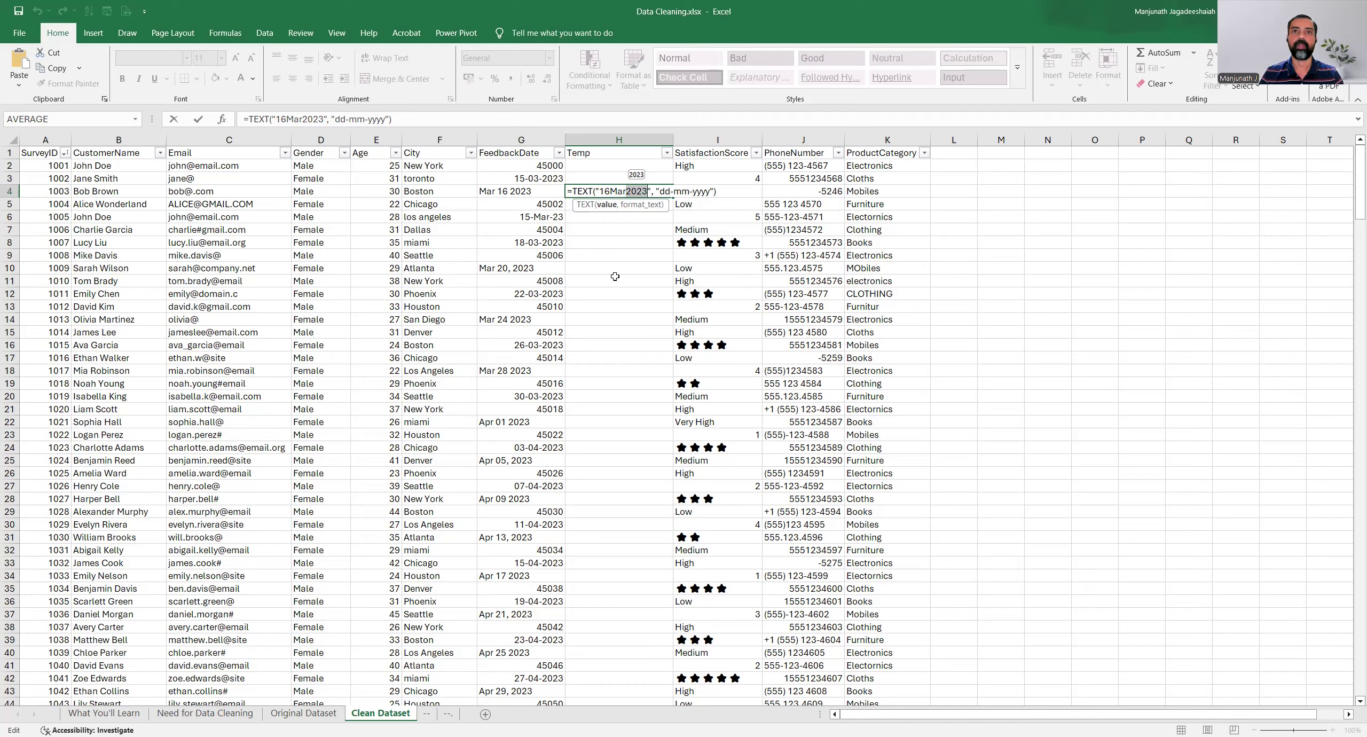
Remove the hardcoded "16Mar2023" value from the TEXT formula in H4, keeping the "dd-mm-yyyy" format argument.
key("Left")
key("Left")
key("Left")
key("Left")
key("Delete")
key("Delete")
key("Delete")
key("Delete")
key("Delete")
key("Delete")
key("Delete")
key("Delete")
key("Delete")
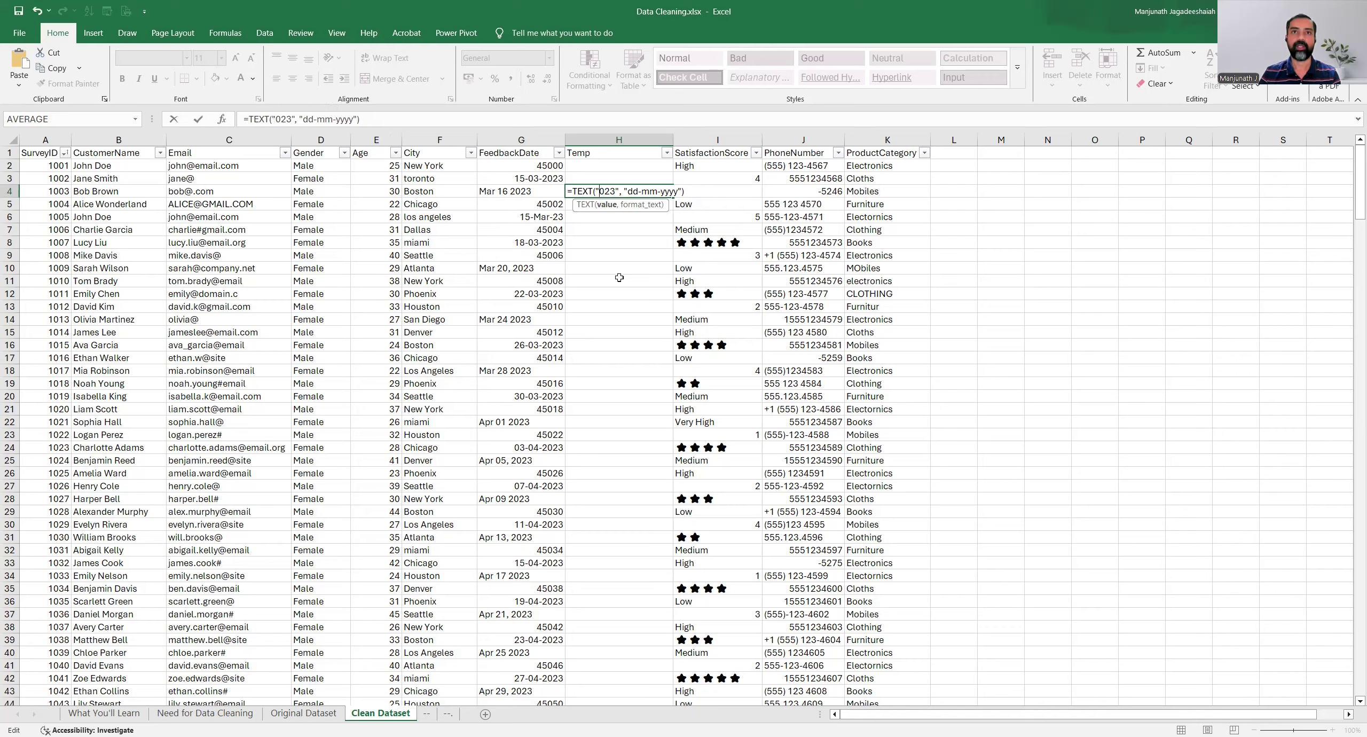
key("Delete")
key("BackSpace")
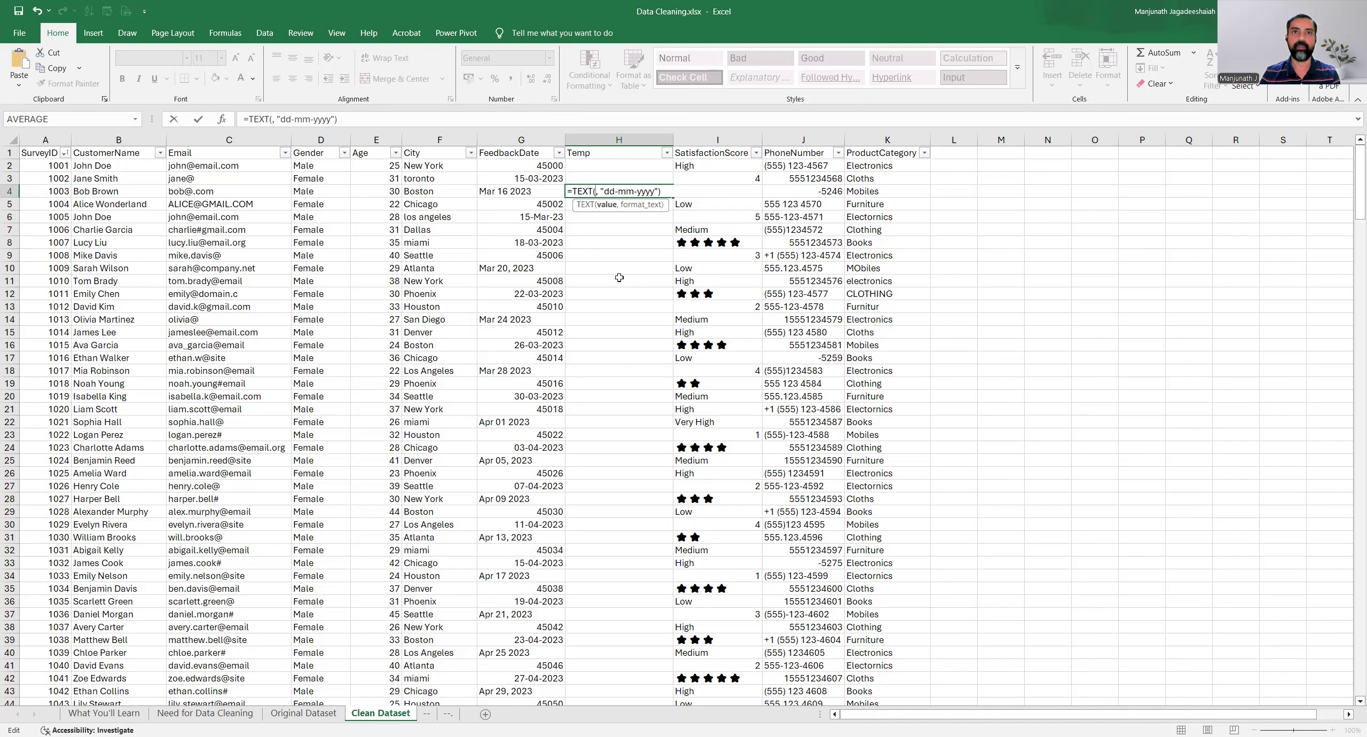
Insert MID(G4,5,2) as the value argument of the TEXT formula in H4 to extract the day.
type("M")
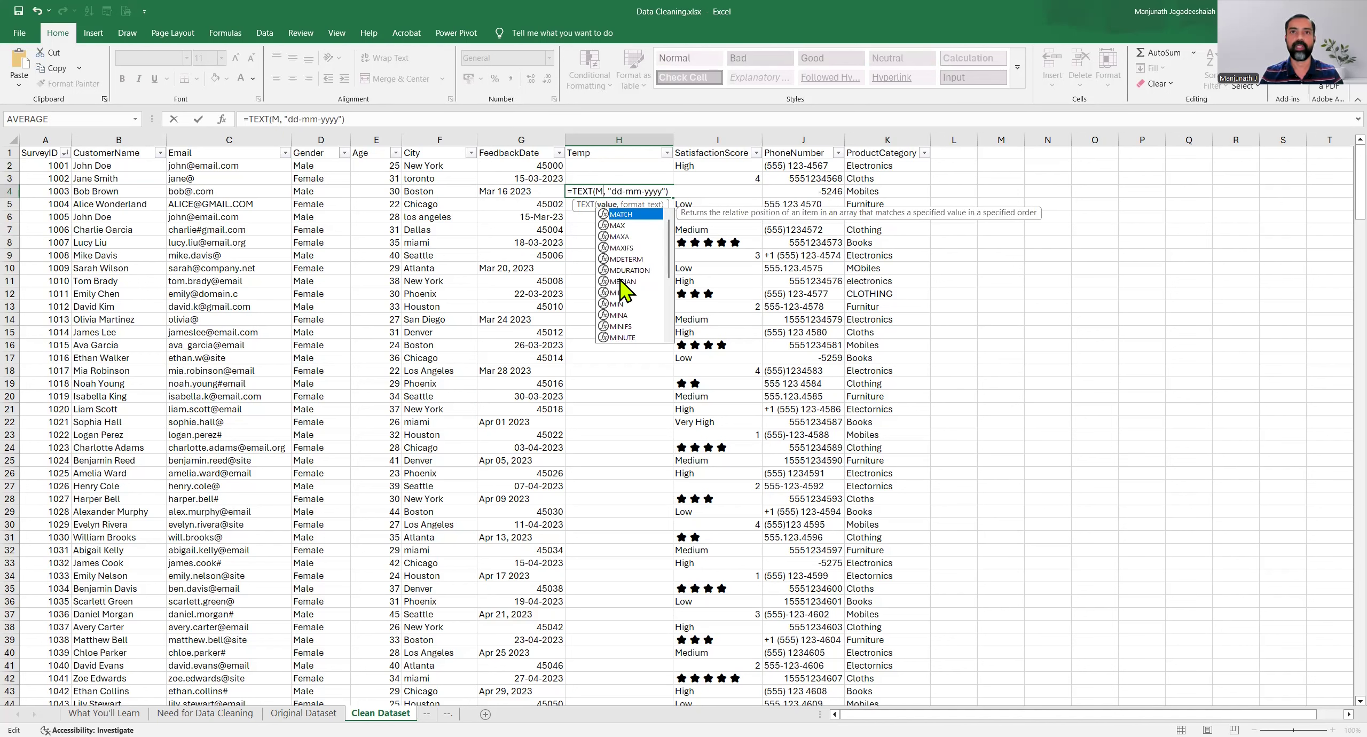
double_click(618, 293)
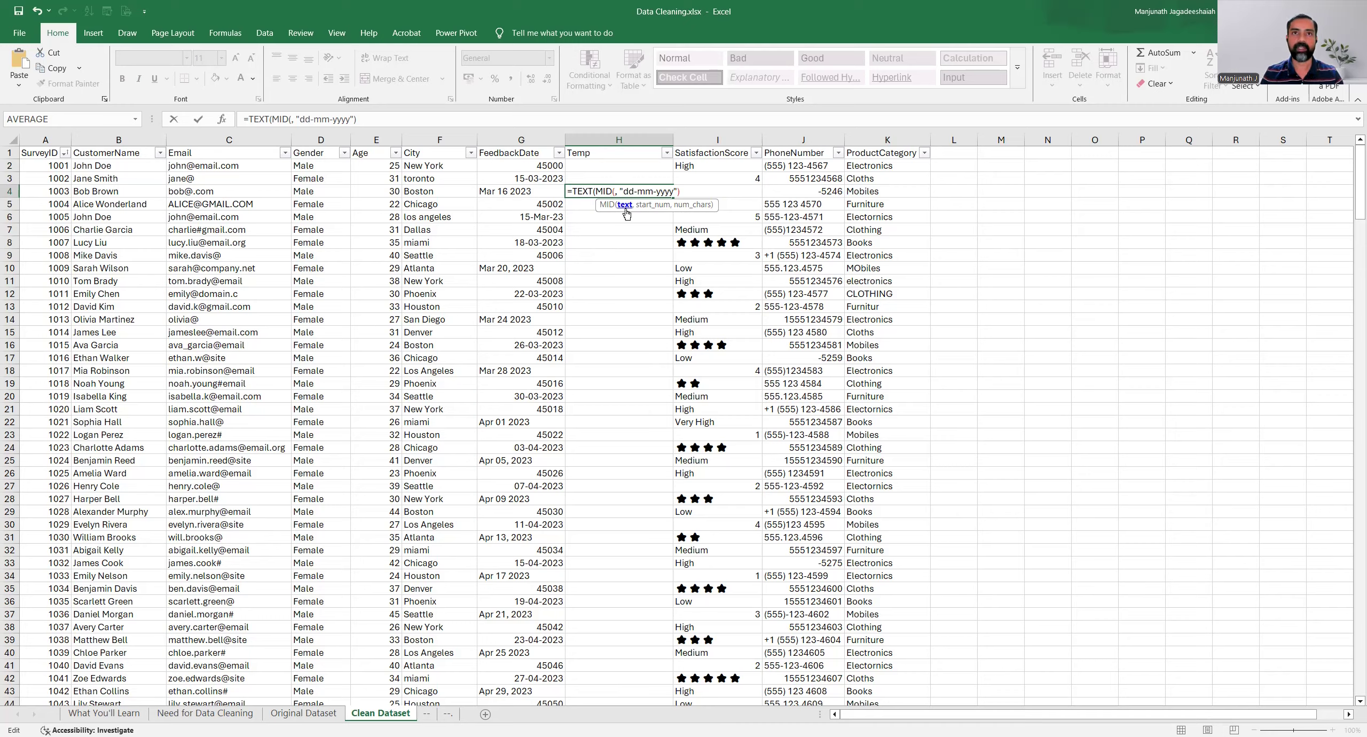
left_click(521, 191)
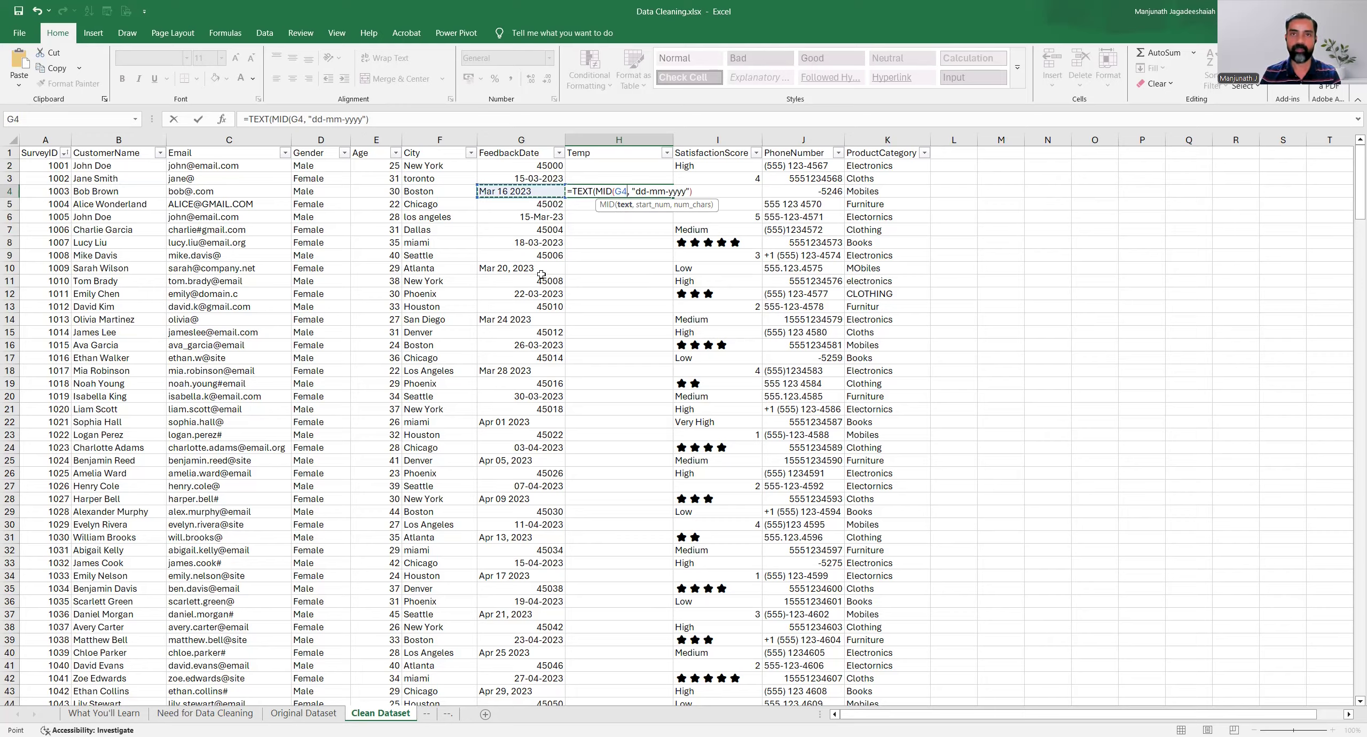
type(",")
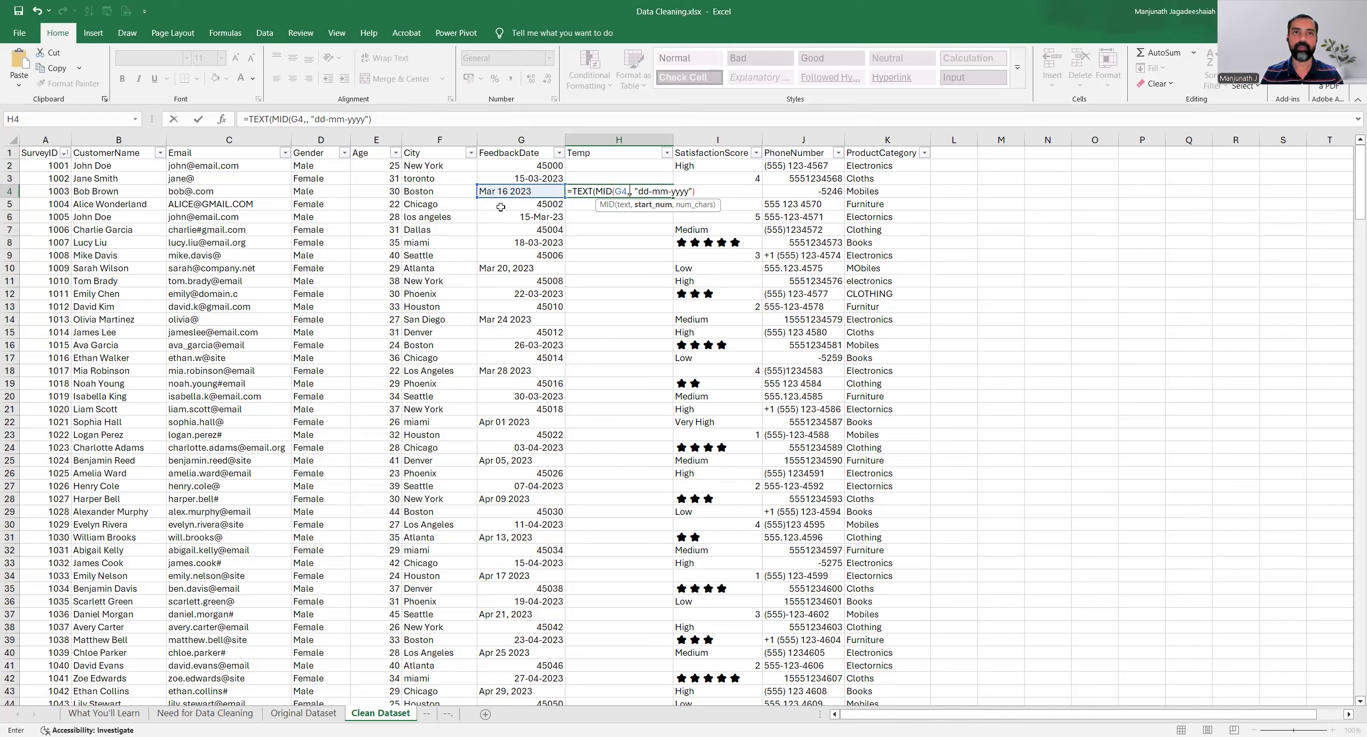
type("5,")
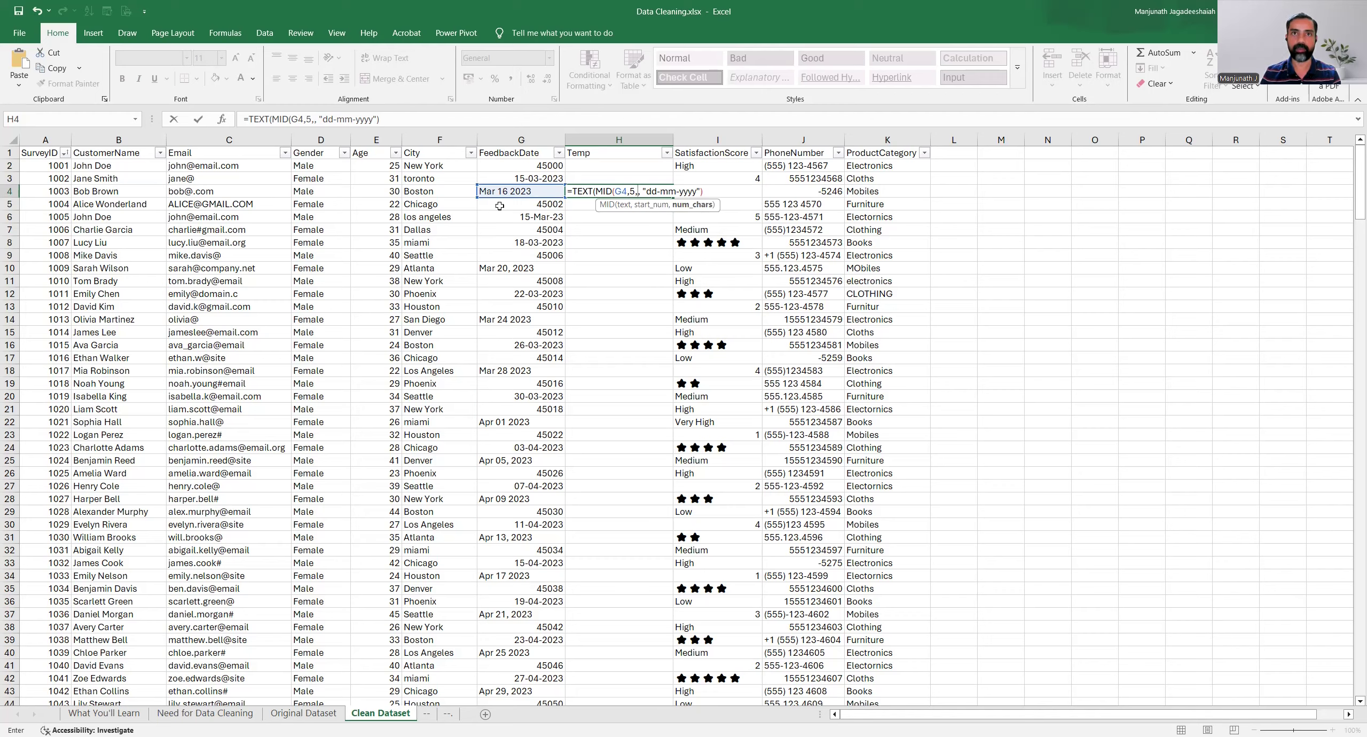
type("2")
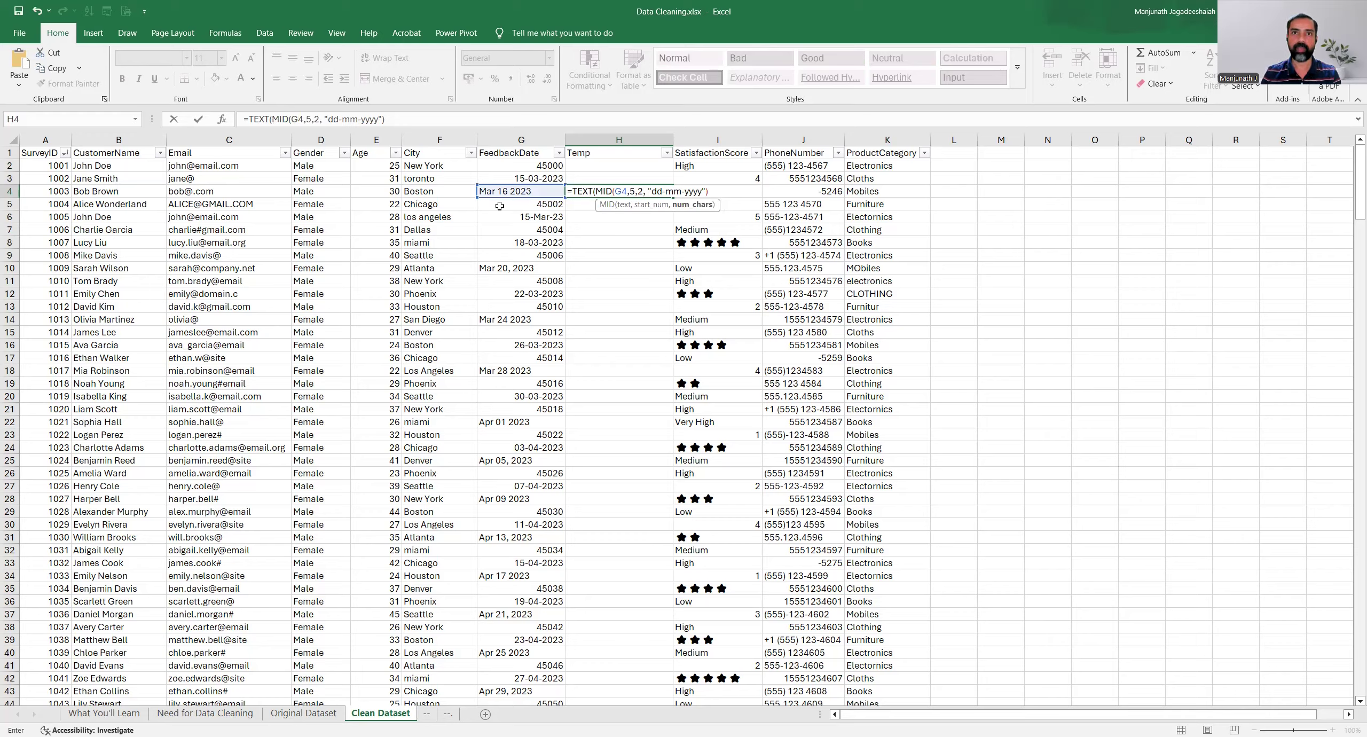
type(")")
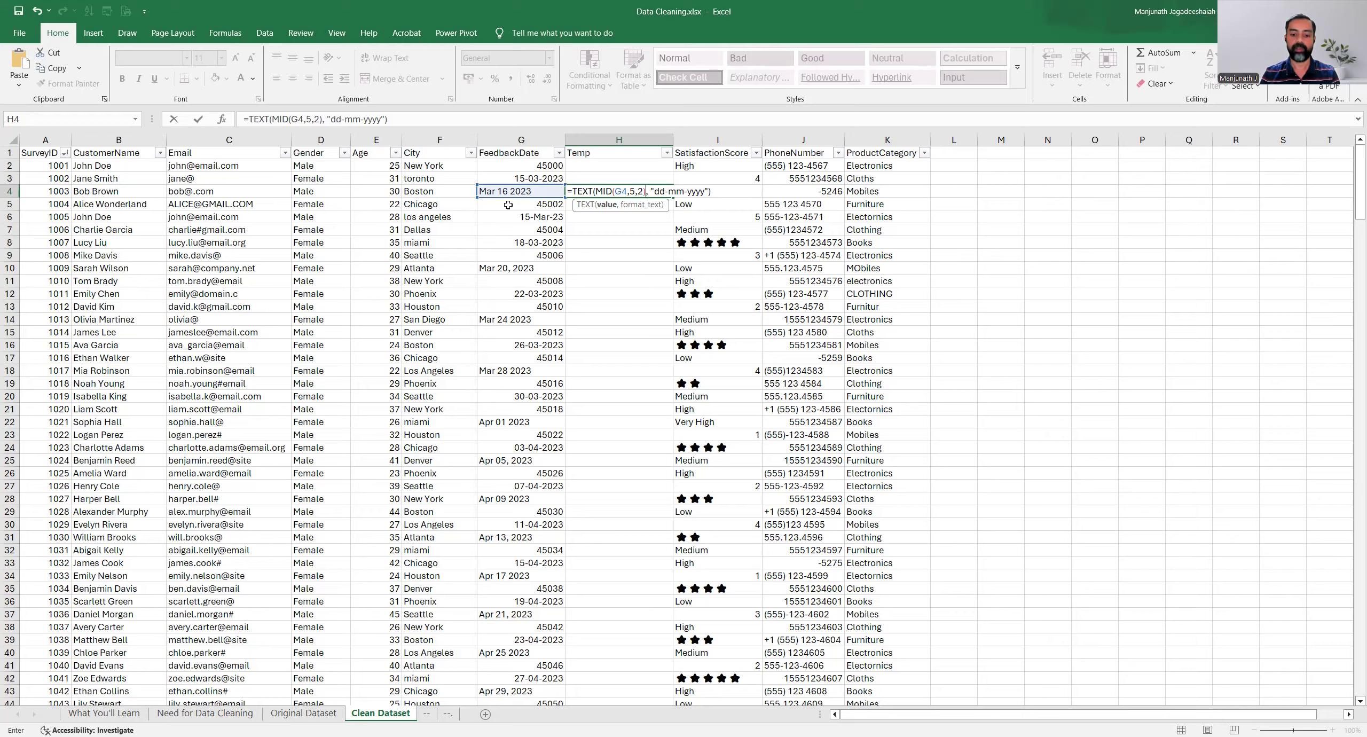
Append &LEFT(G4,3) after the MID part of the H4 formula to add the month.
type("&")
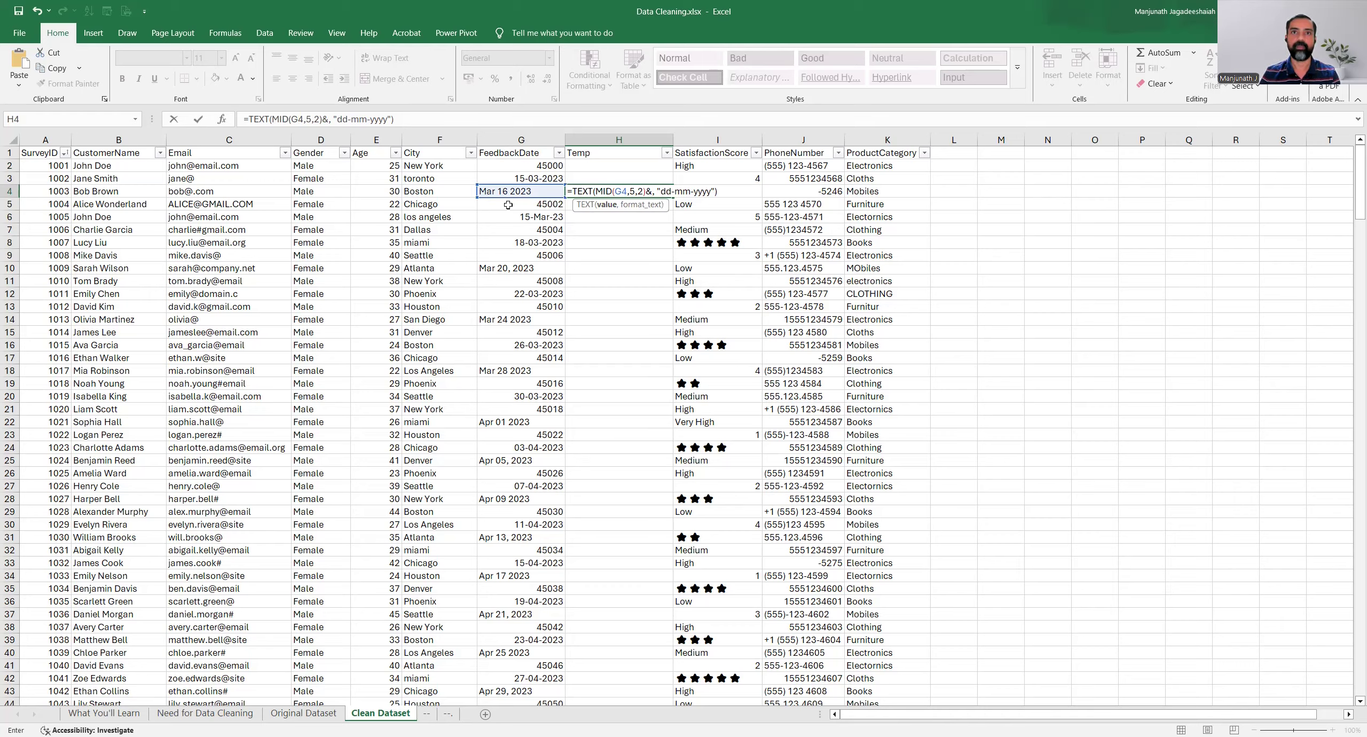
type("LEFT(")
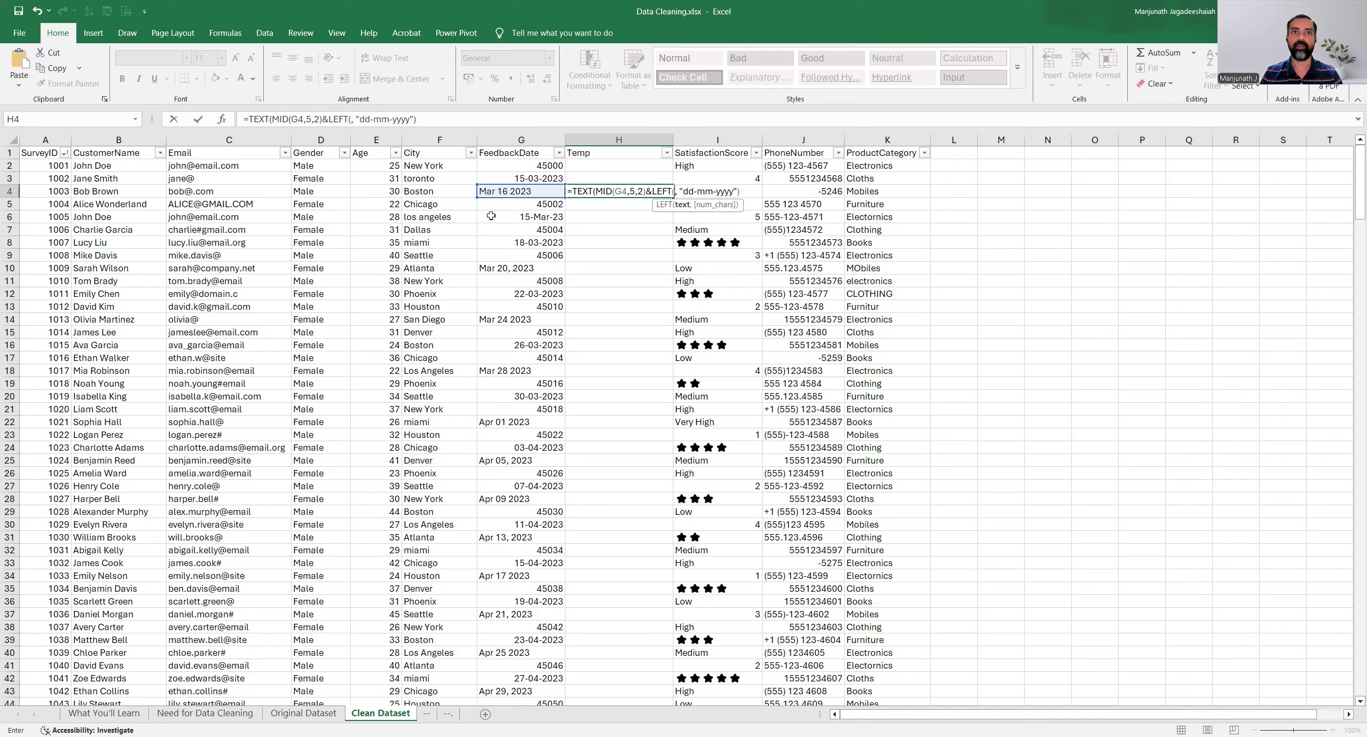
left_click(504, 193)
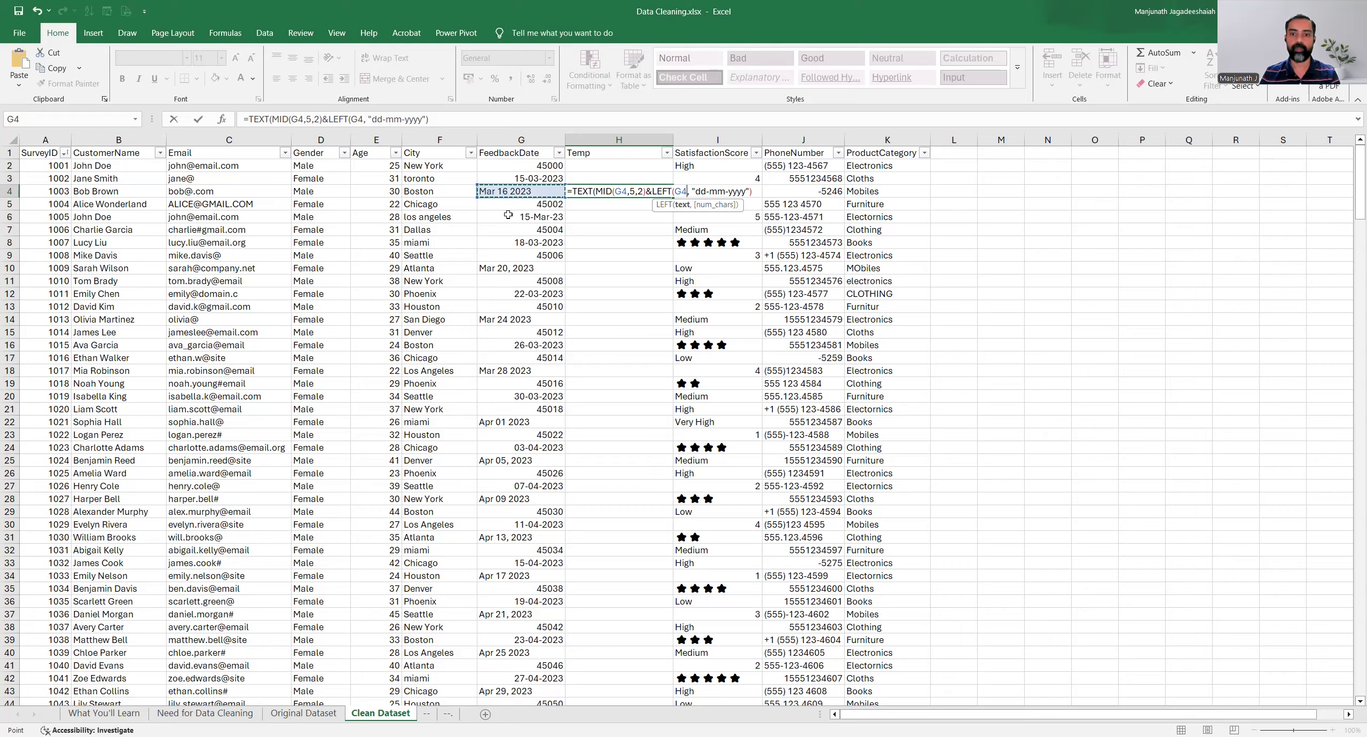
type(",")
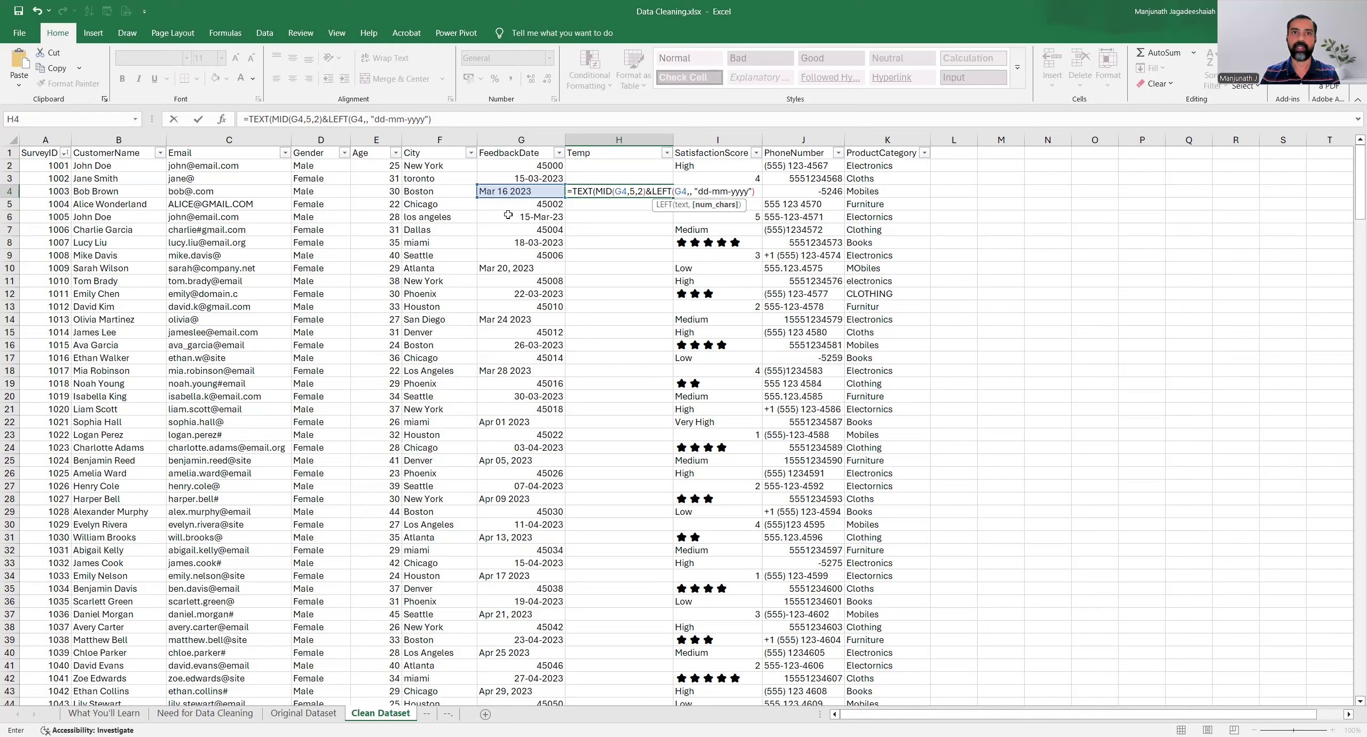
type("3)")
key("Right")
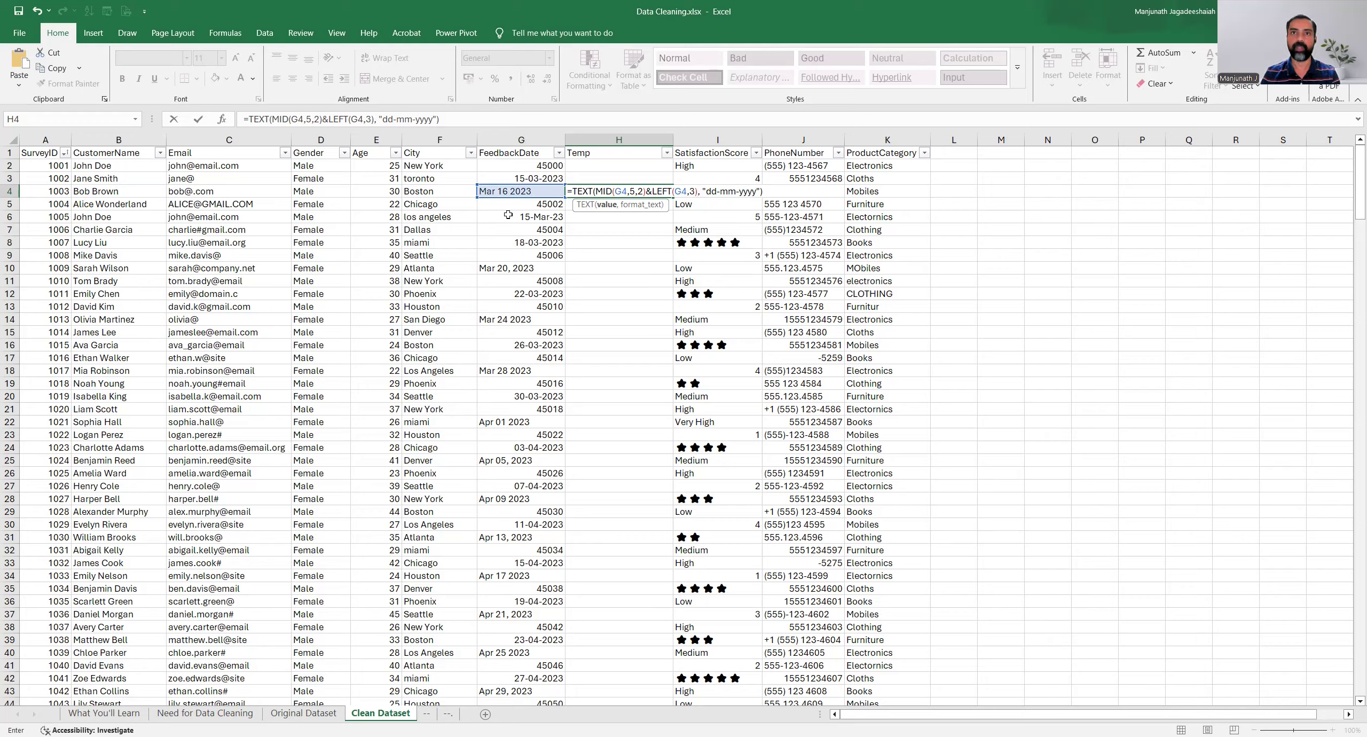
Append &RIGHT(G4,4) after the LEFT part to add the year and commit the H4 formula.
type("&")
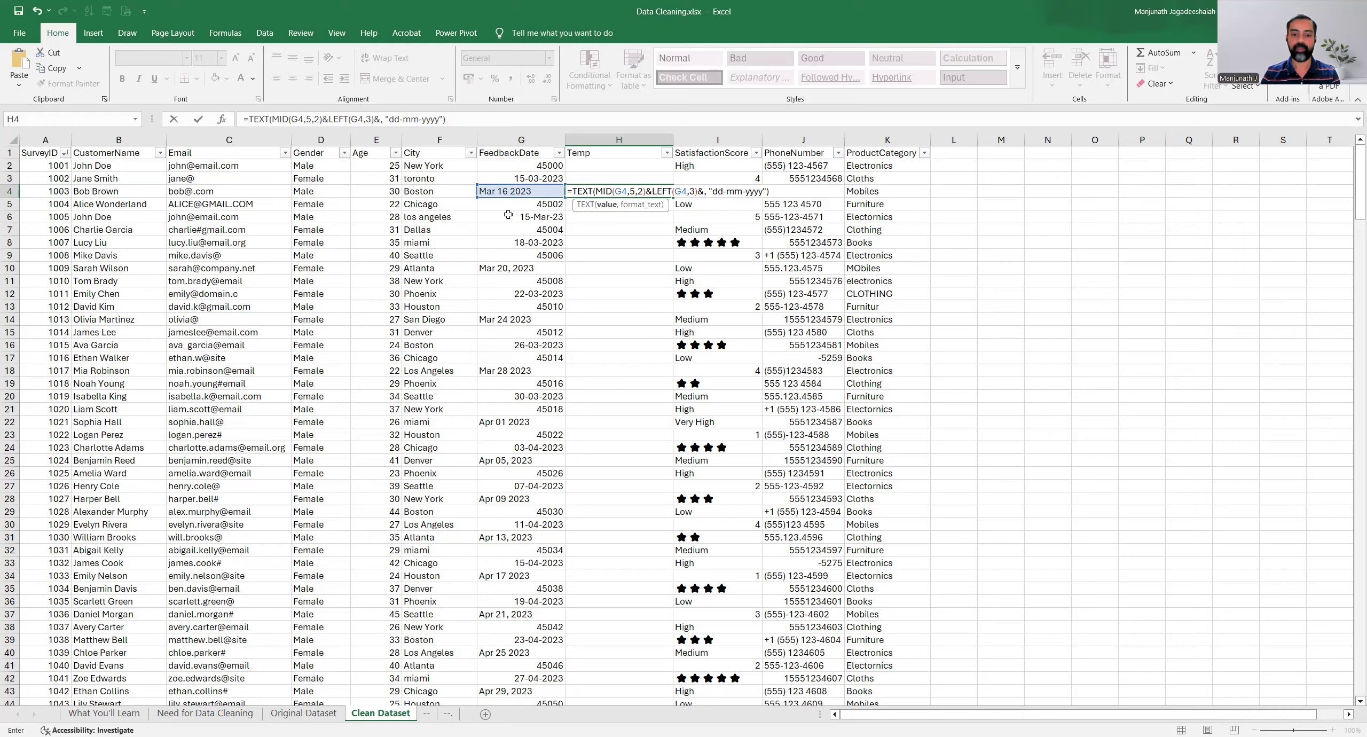
type("rig")
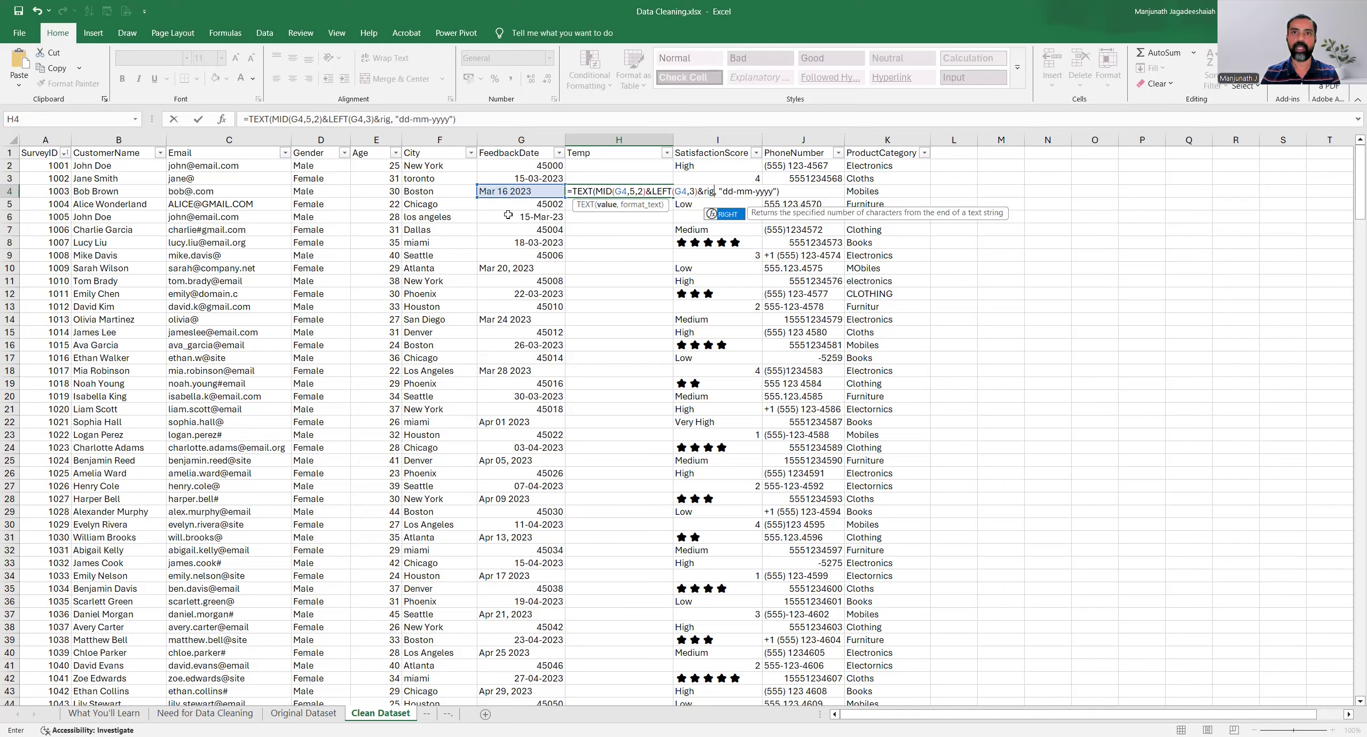
key("Tab")
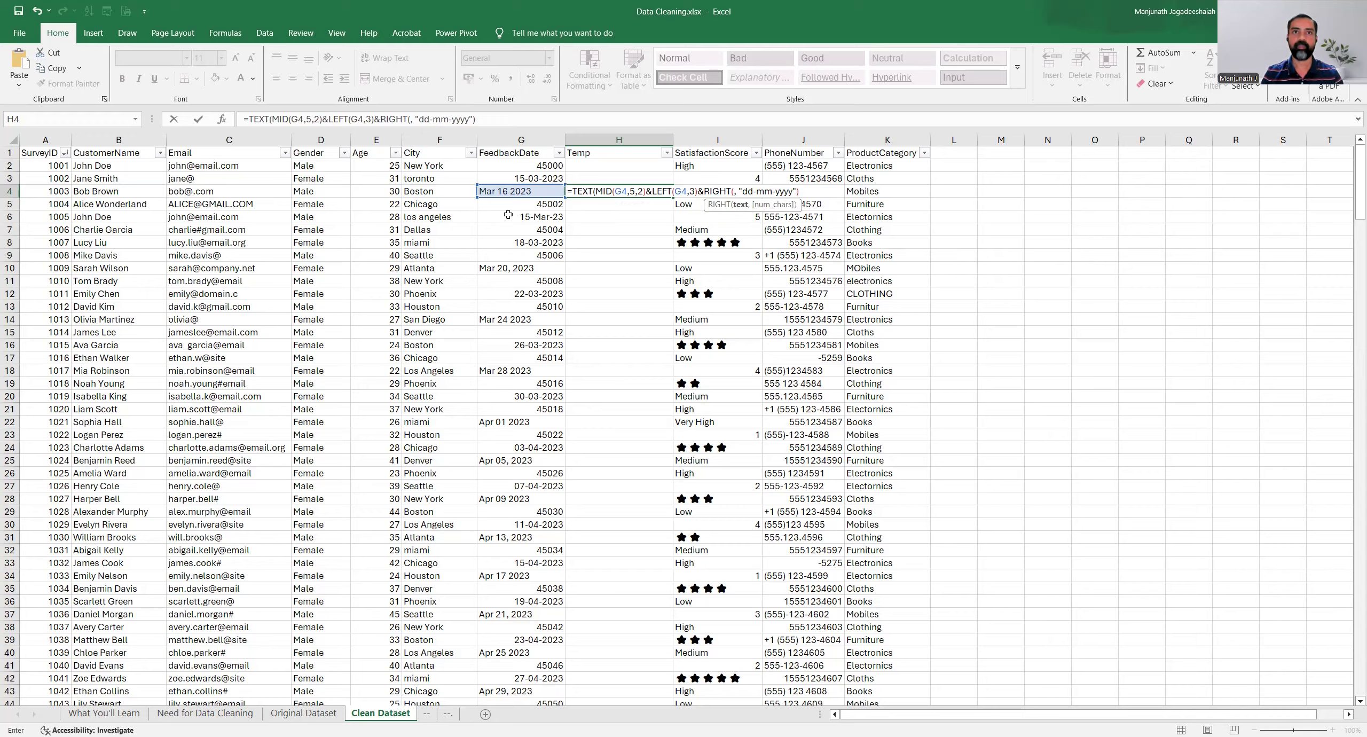
left_click(538, 193)
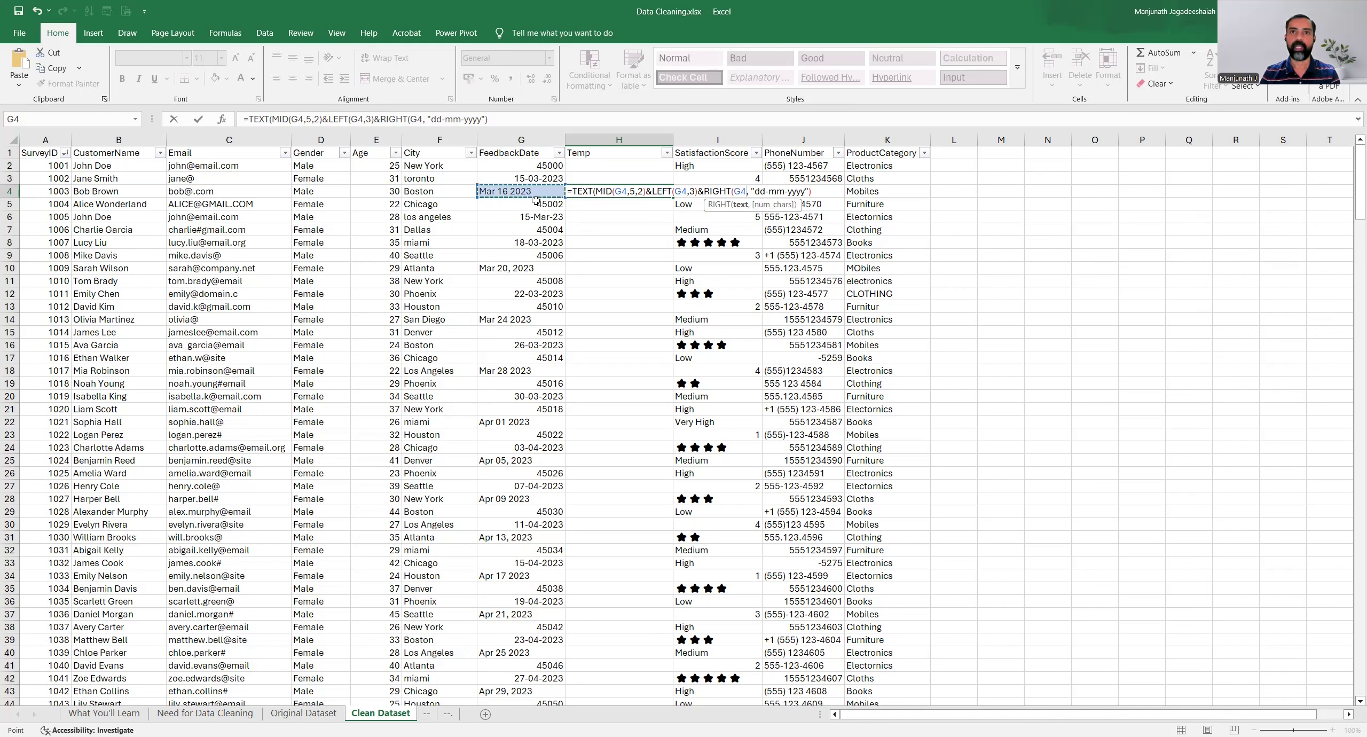
type(",")
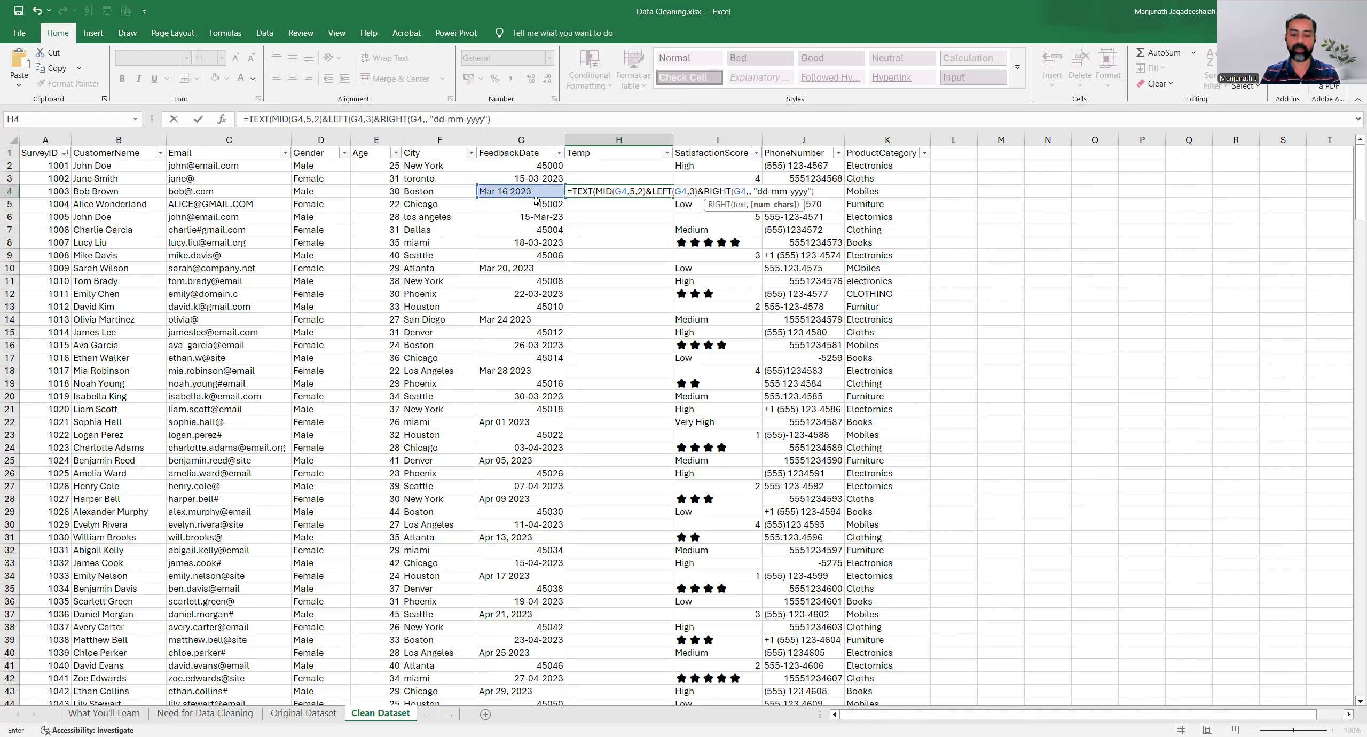
type("4")
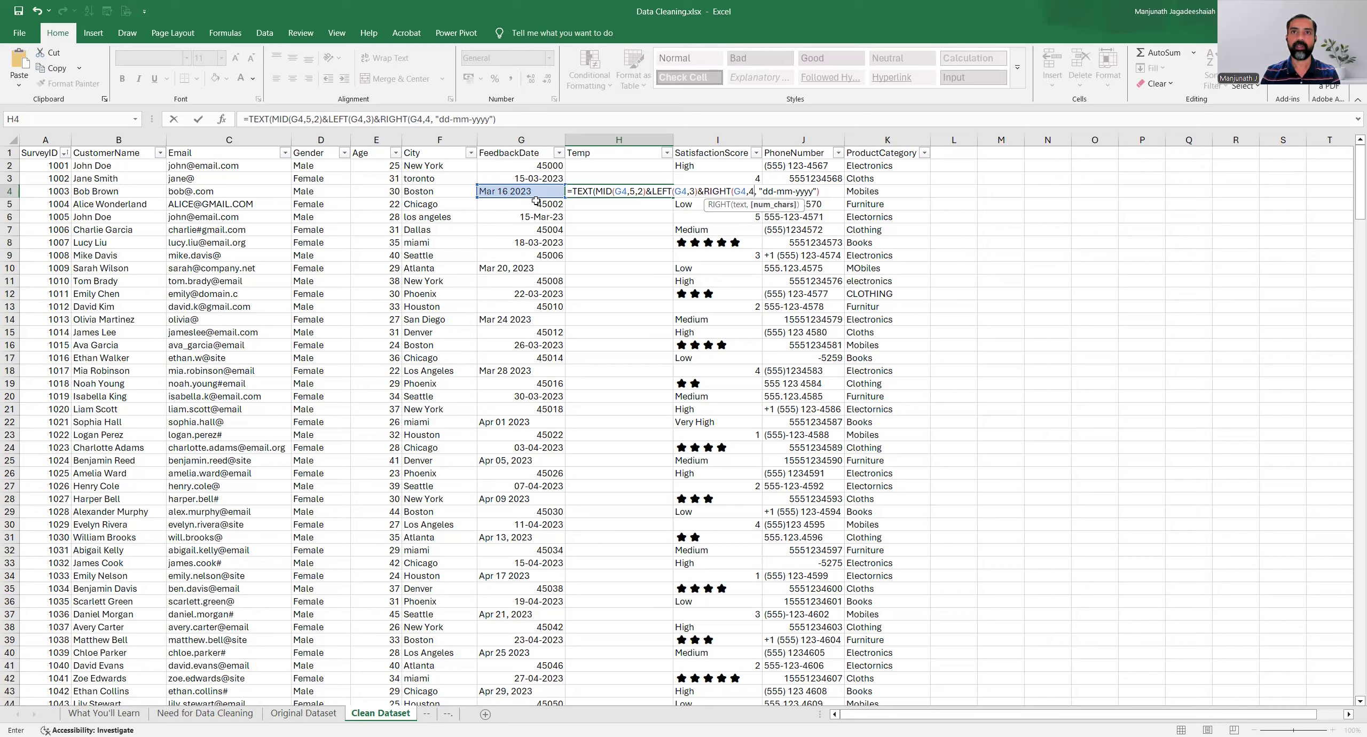
type(")")
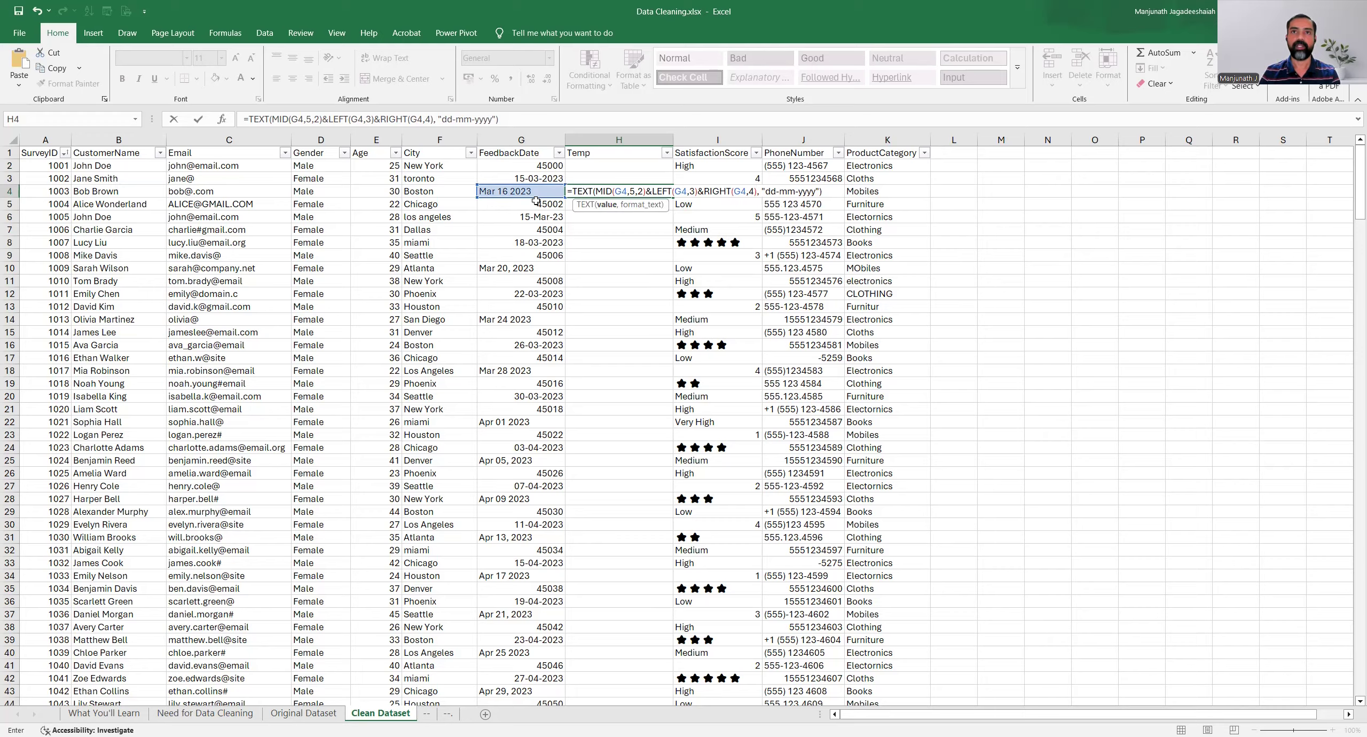
key("ctrl+Return")
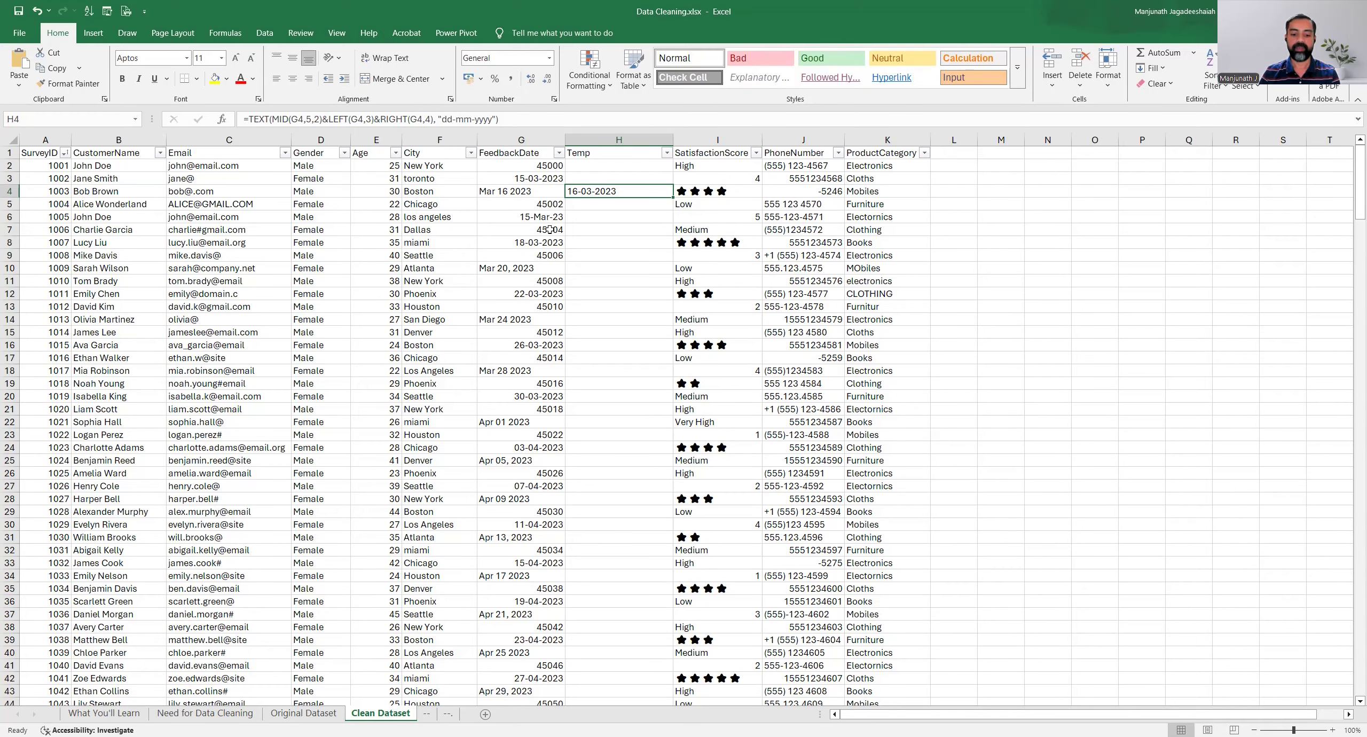
Wrap the whole TEXT formula in H4 in DATEVALUE to convert its result into a date serial number.
key("F2")
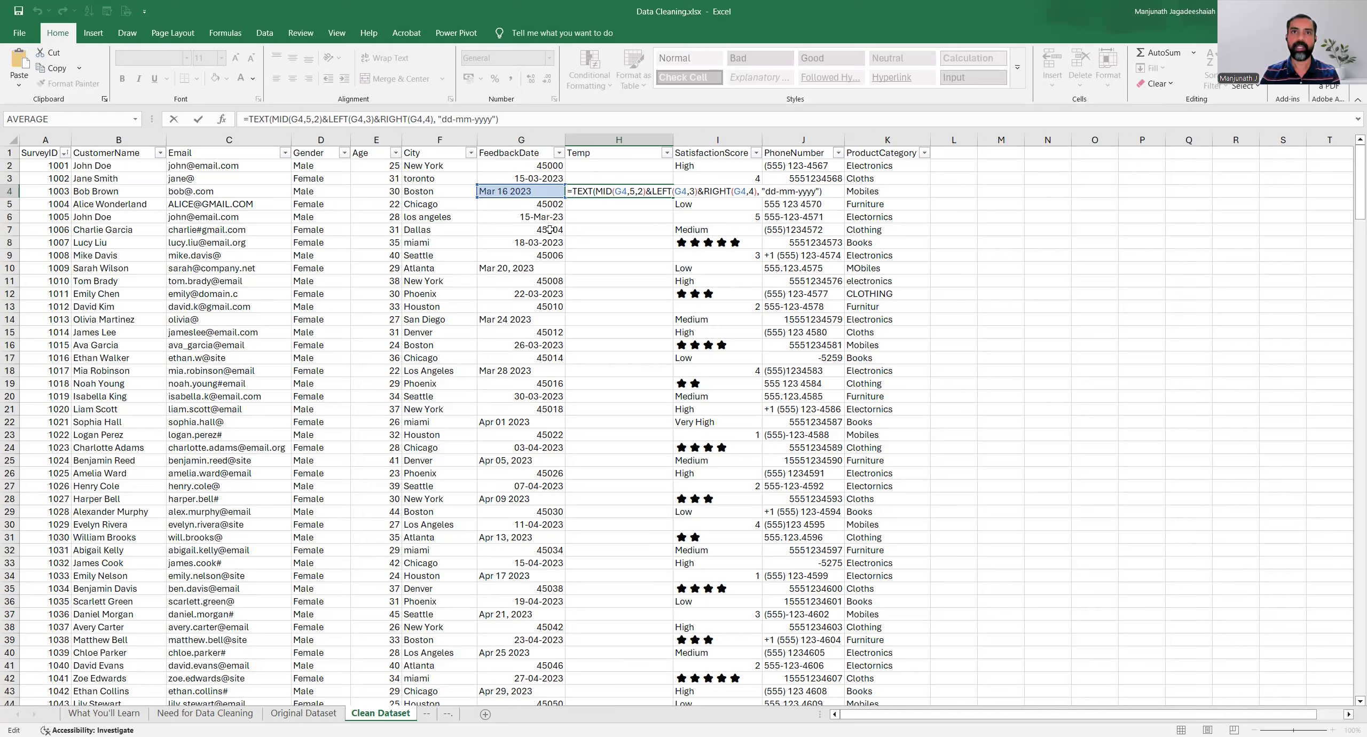
type("DATE")
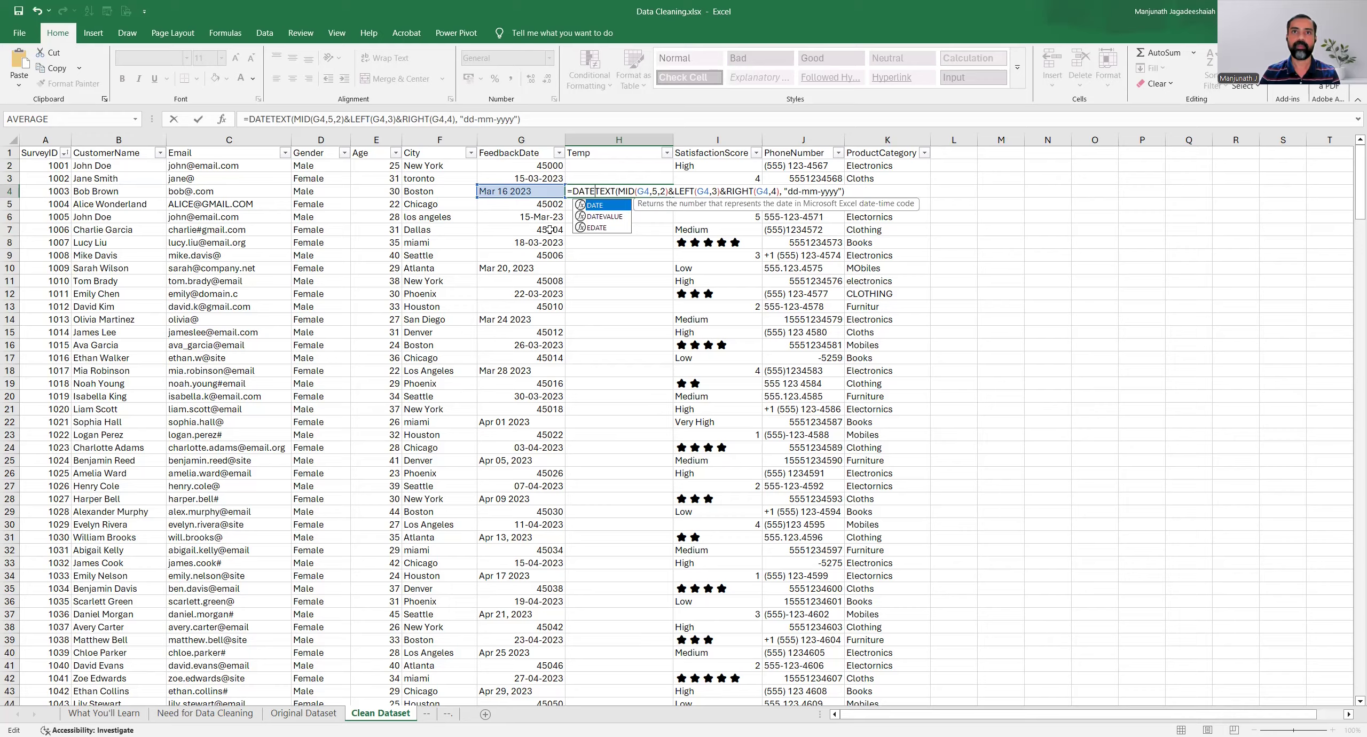
type("VALUE(")
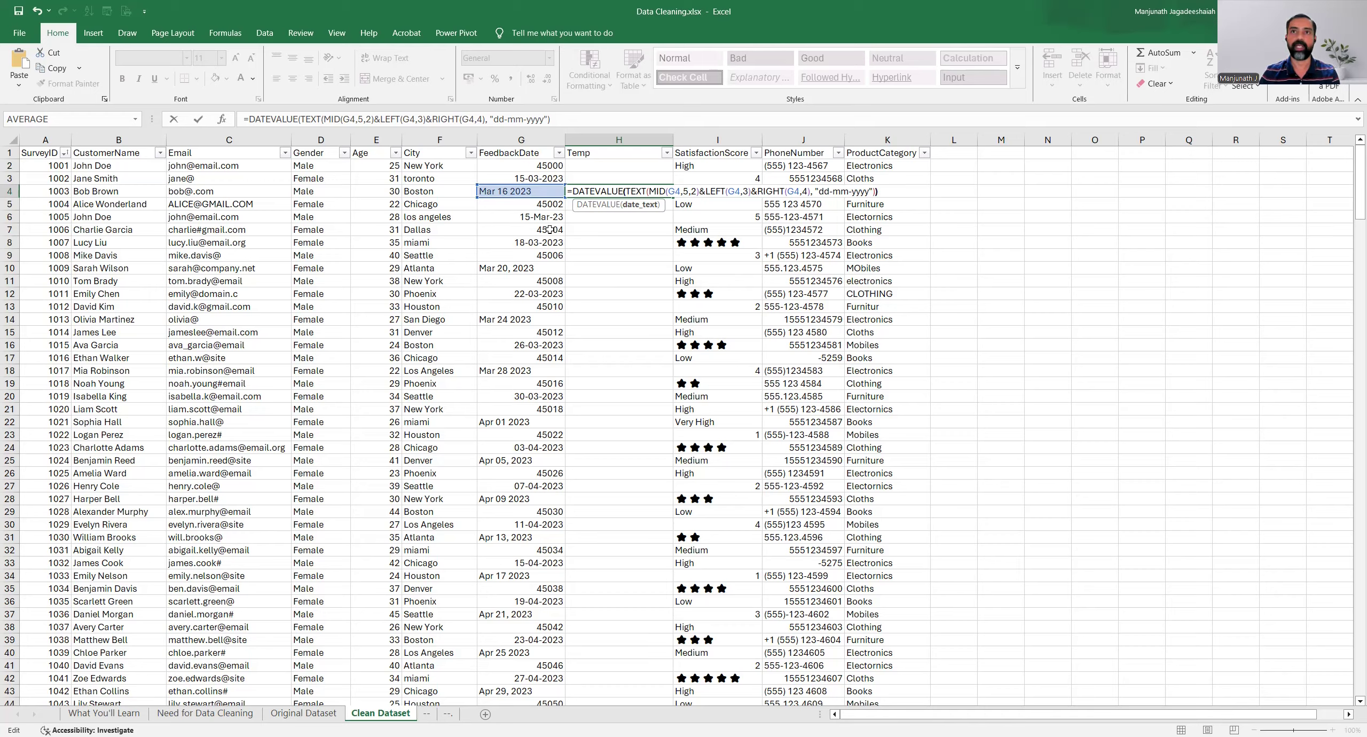
key("Return")
key("Up")
key("Left")
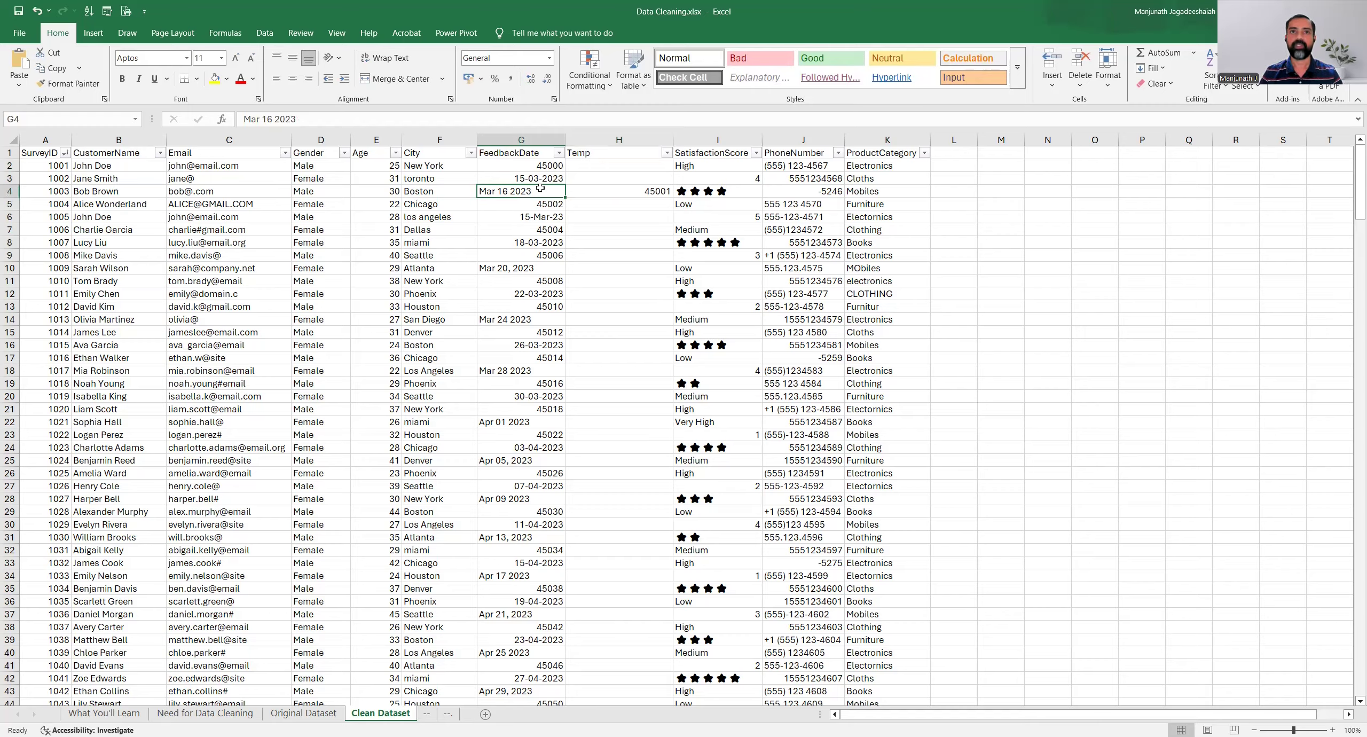
Fill the DATEVALUE formula from H4 up into H3 and H2 and check the two copied cells.
left_click(589, 192)
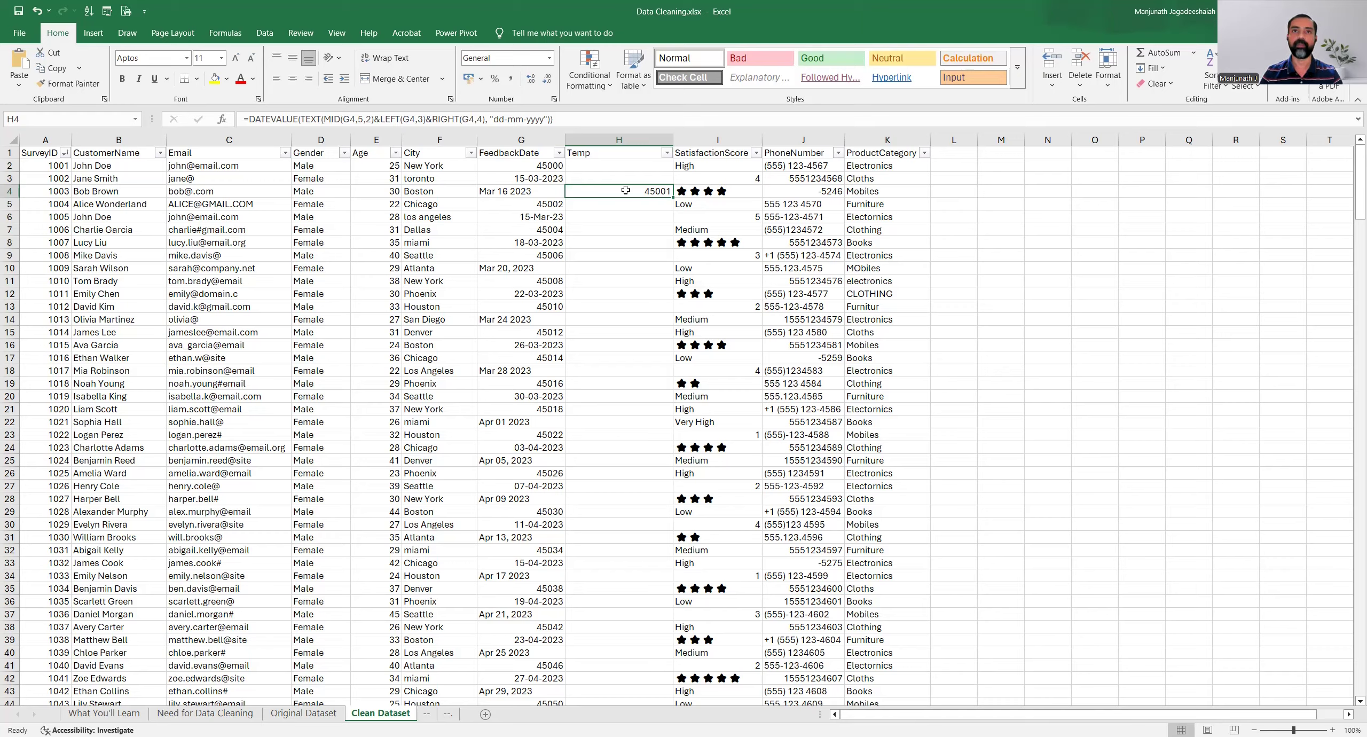
left_click_drag(672, 197, 665, 162)
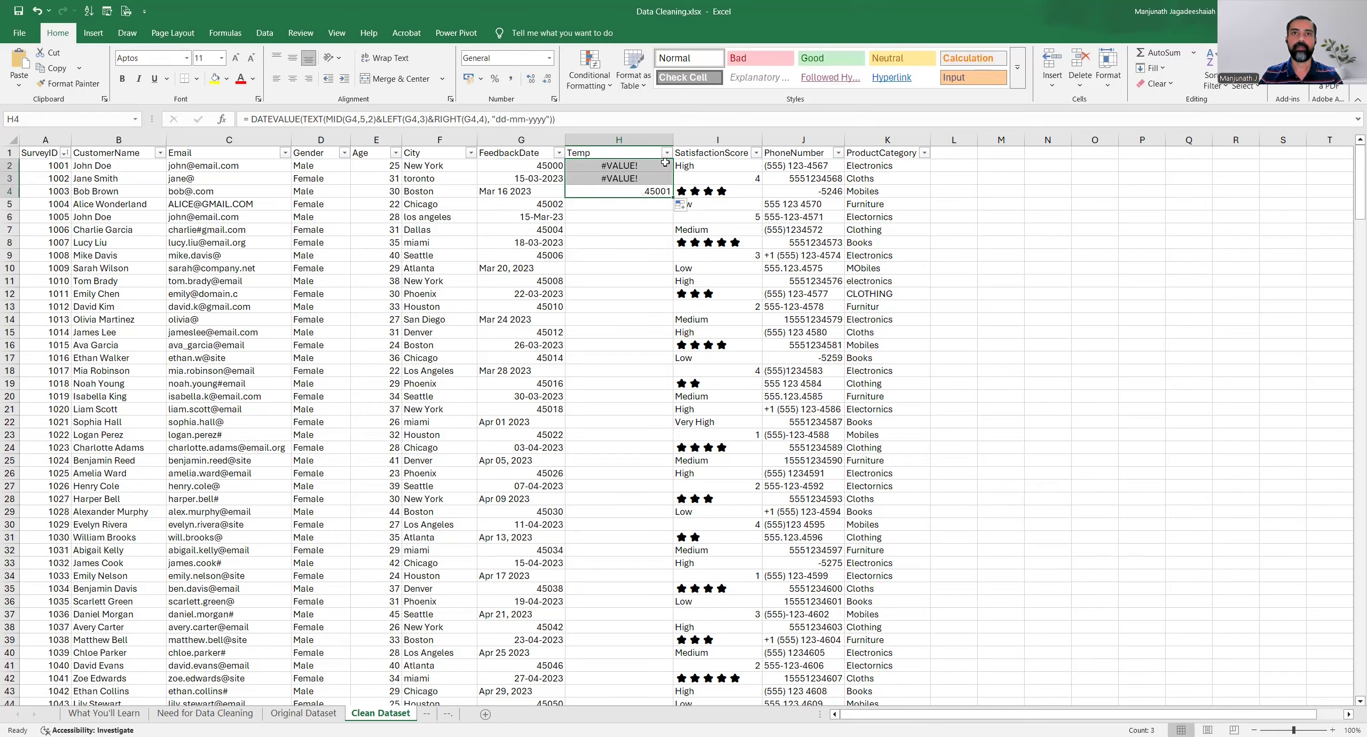
left_click(600, 178)
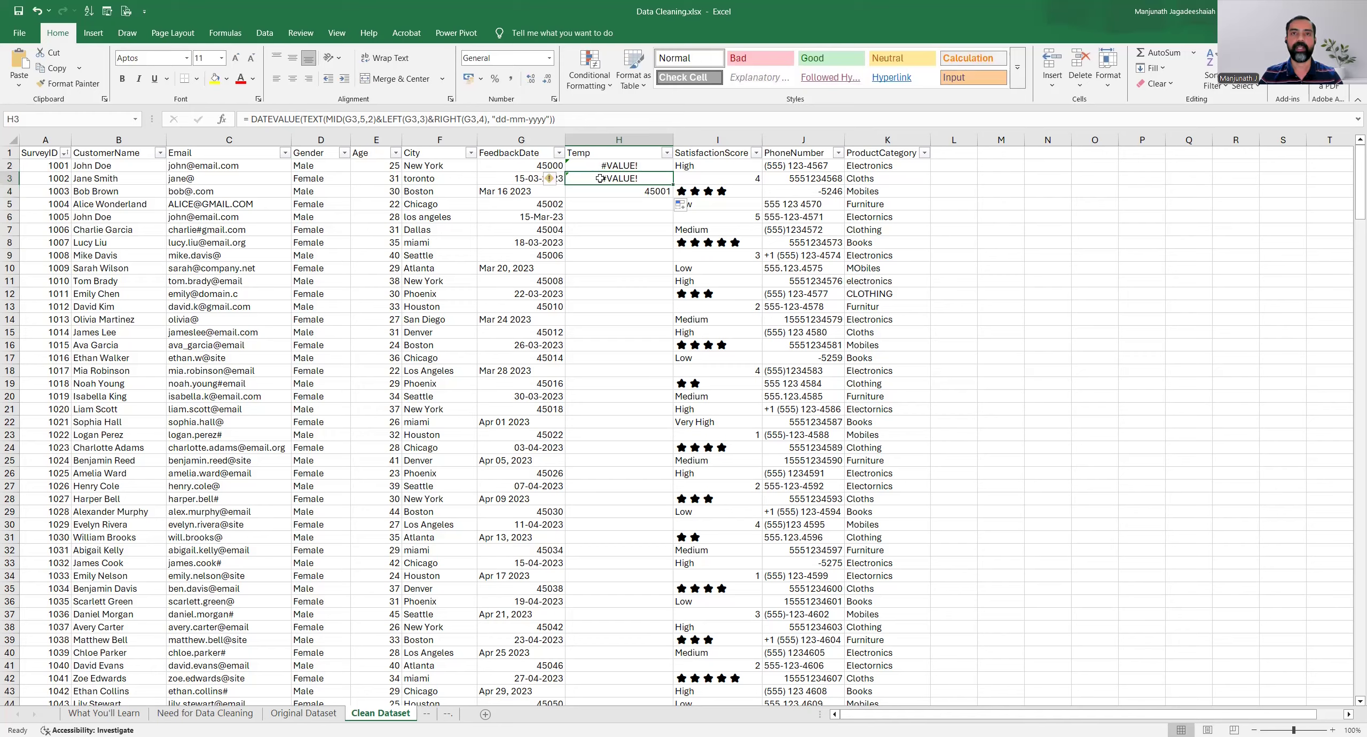
left_click_drag(588, 166, 587, 178)
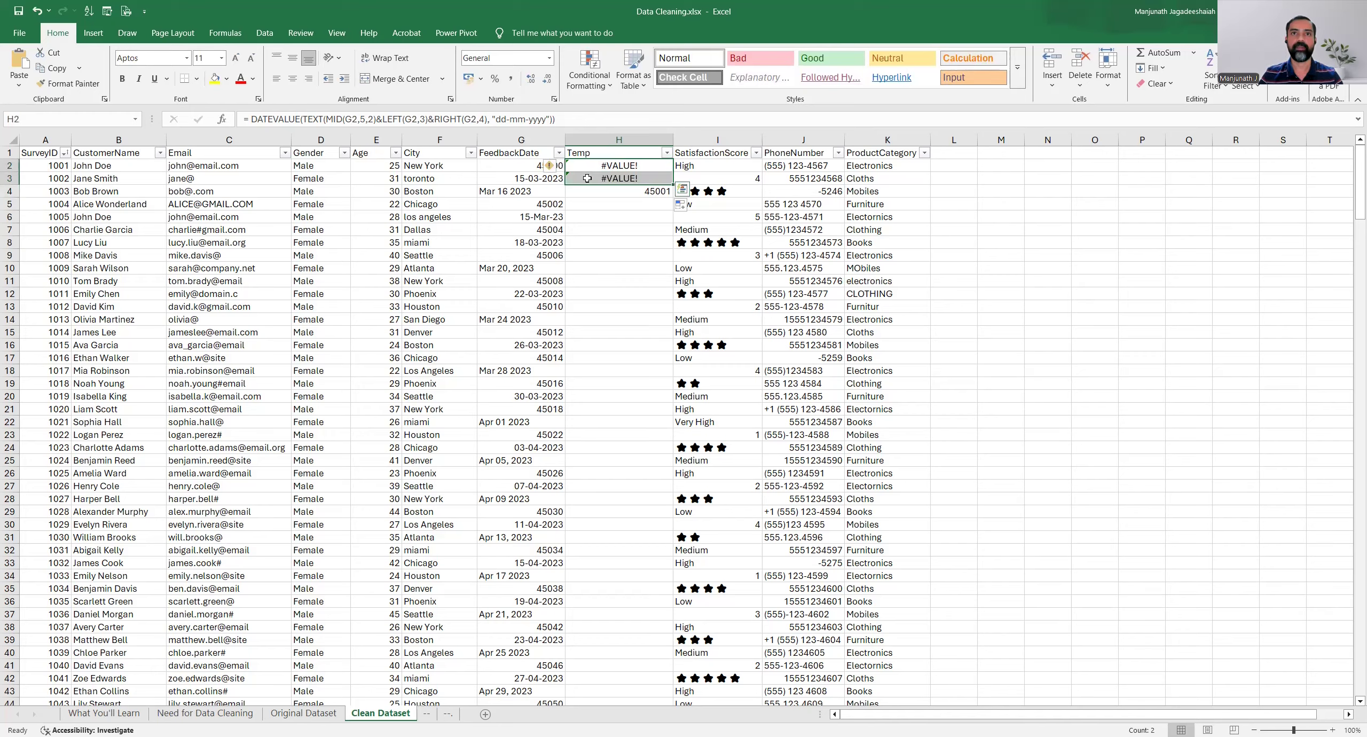
Clear the copied formulas from H2 and H3 and open the H4 formula to examine its DATEVALUE part.
key("Delete")
double_click(596, 192)
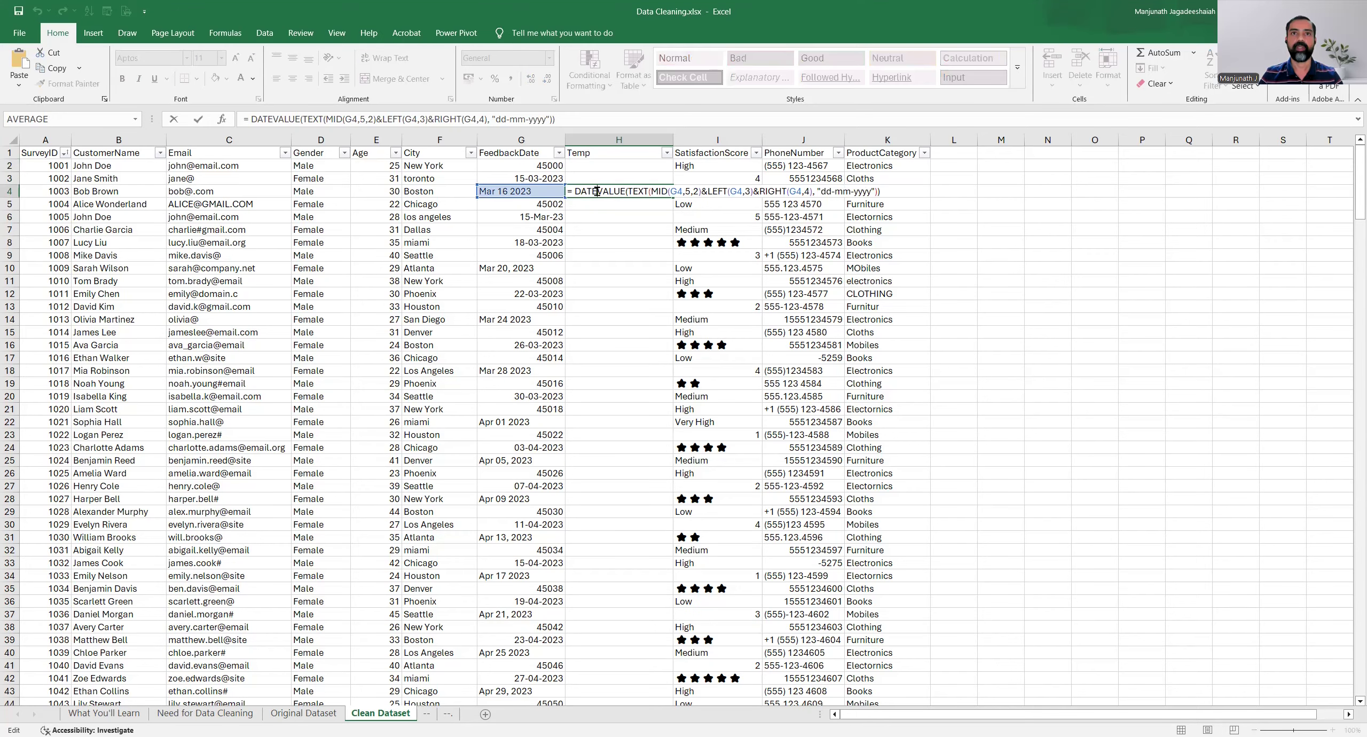
left_click_drag(575, 192, 626, 191)
left_click(626, 191)
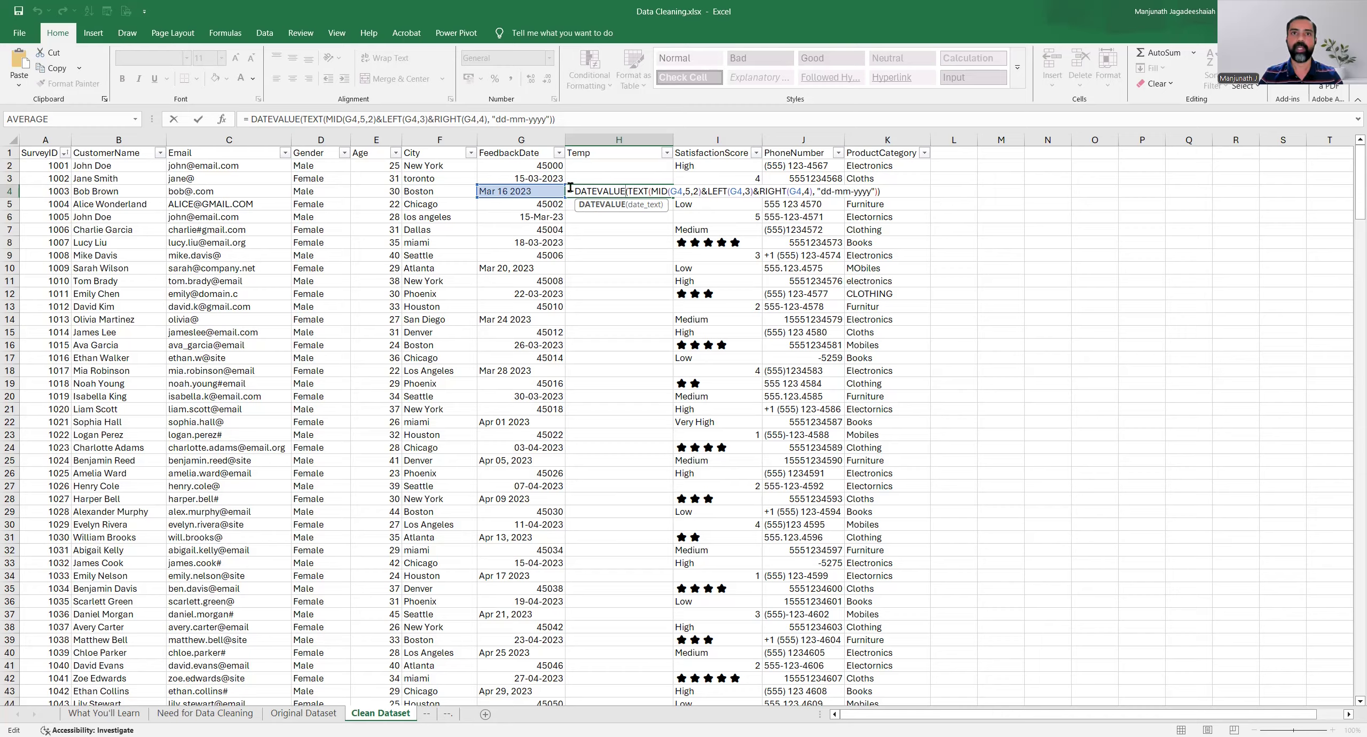
Compare the FeedbackDate entries in G2 and G3 with the DATEVALUE formula in H4.
left_click(550, 178)
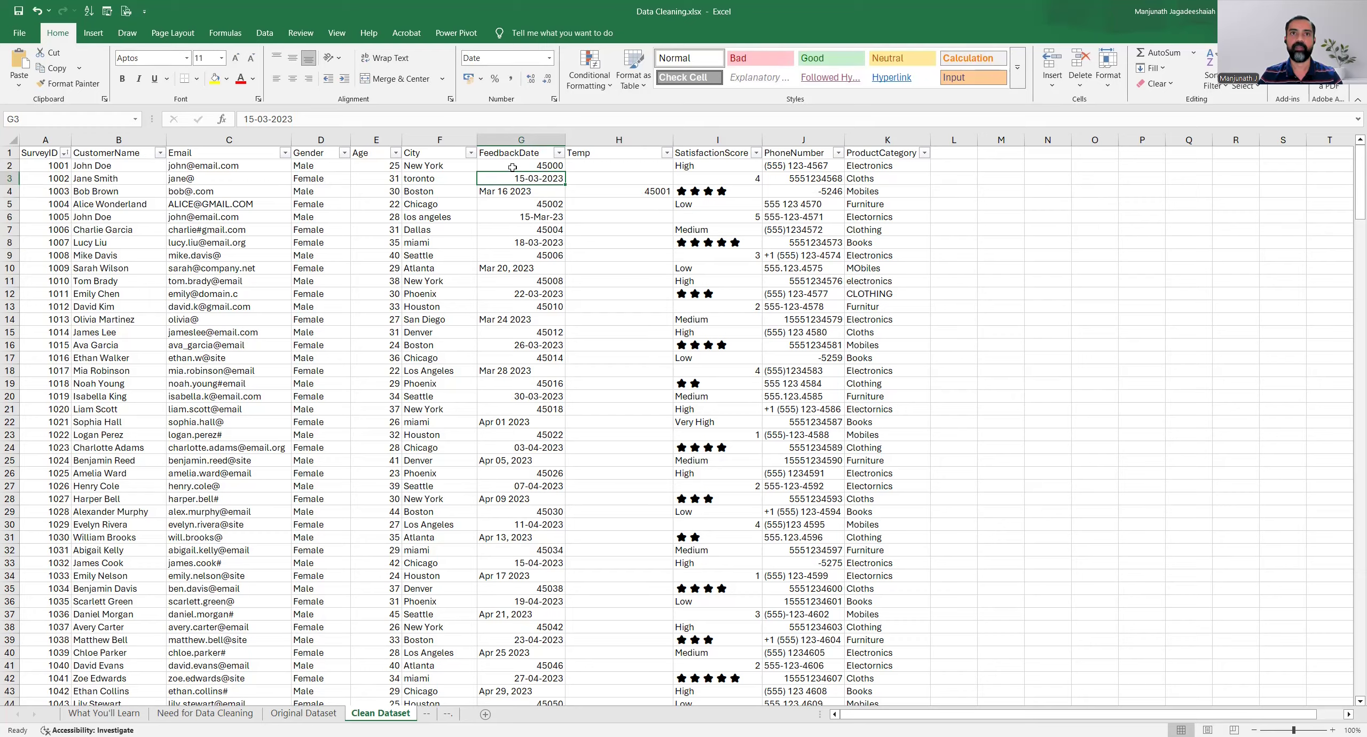
left_click(513, 166)
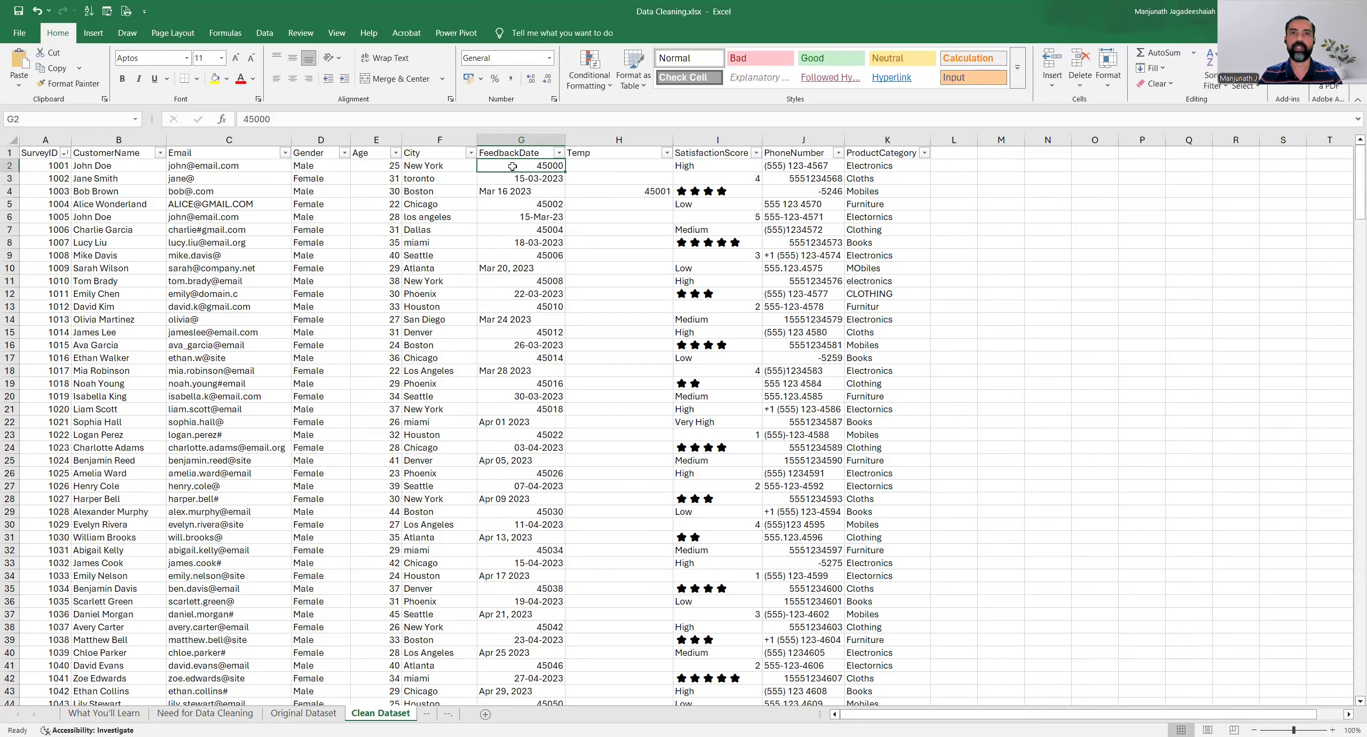
left_click(587, 194)
double_click(587, 194)
double_click(587, 194)
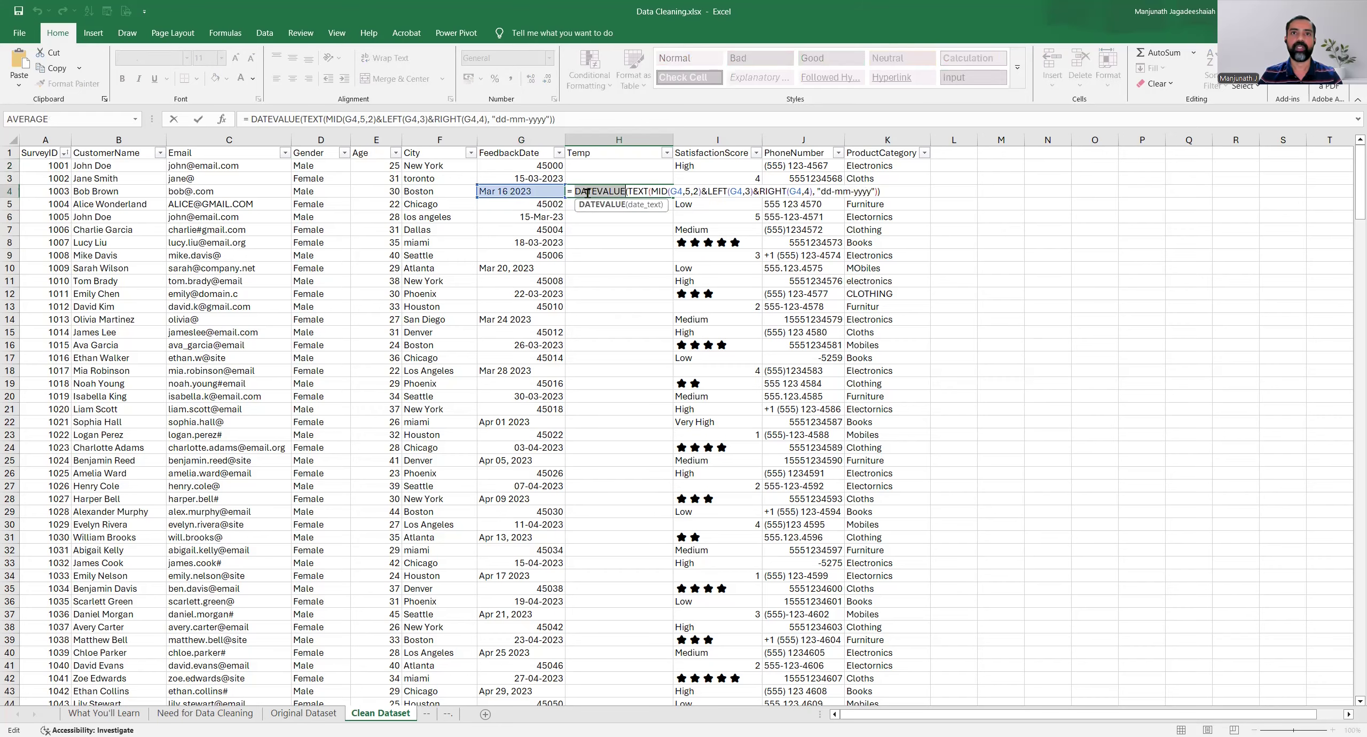
key("Escape")
left_click(548, 171)
left_click(548, 174)
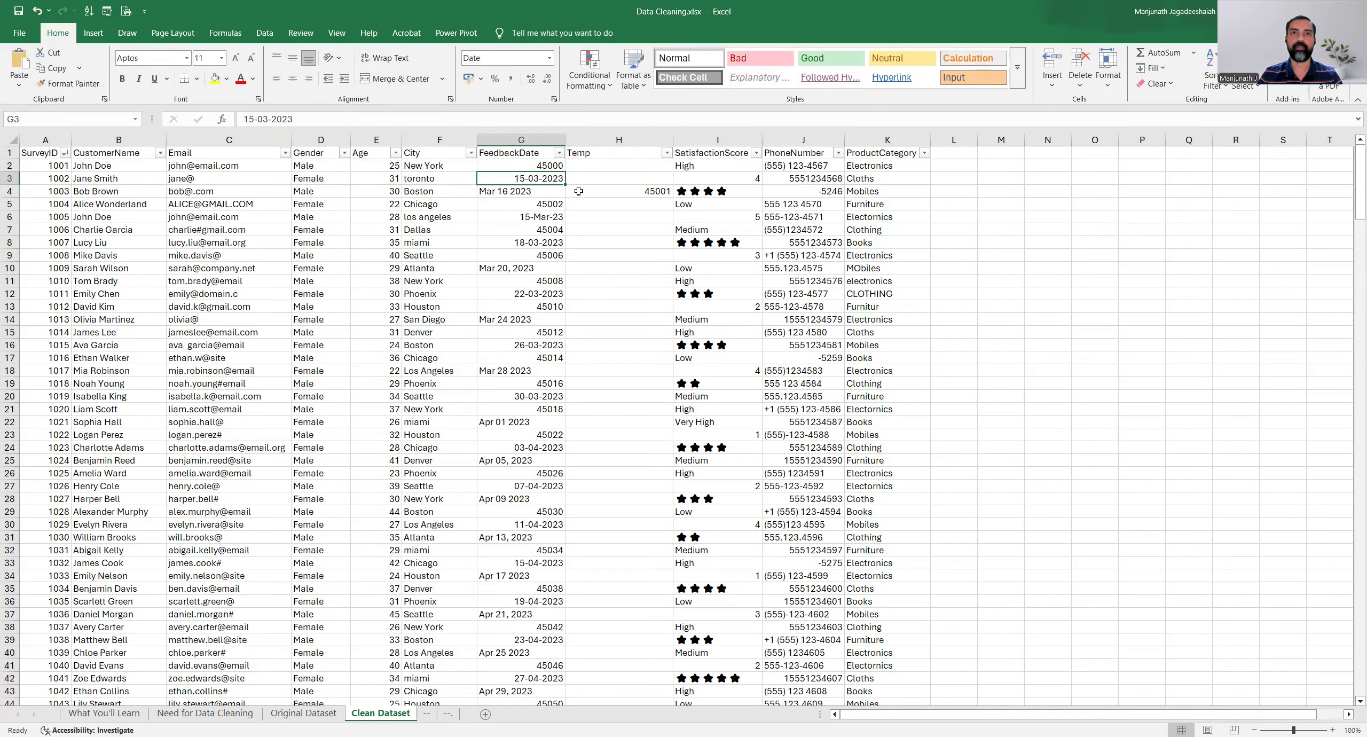
Insert IF(ISNUMBER(G4) = FALSE, in front of DATEVALUE in the H4 formula so that only non-numeric entries are converted.
double_click(579, 190)
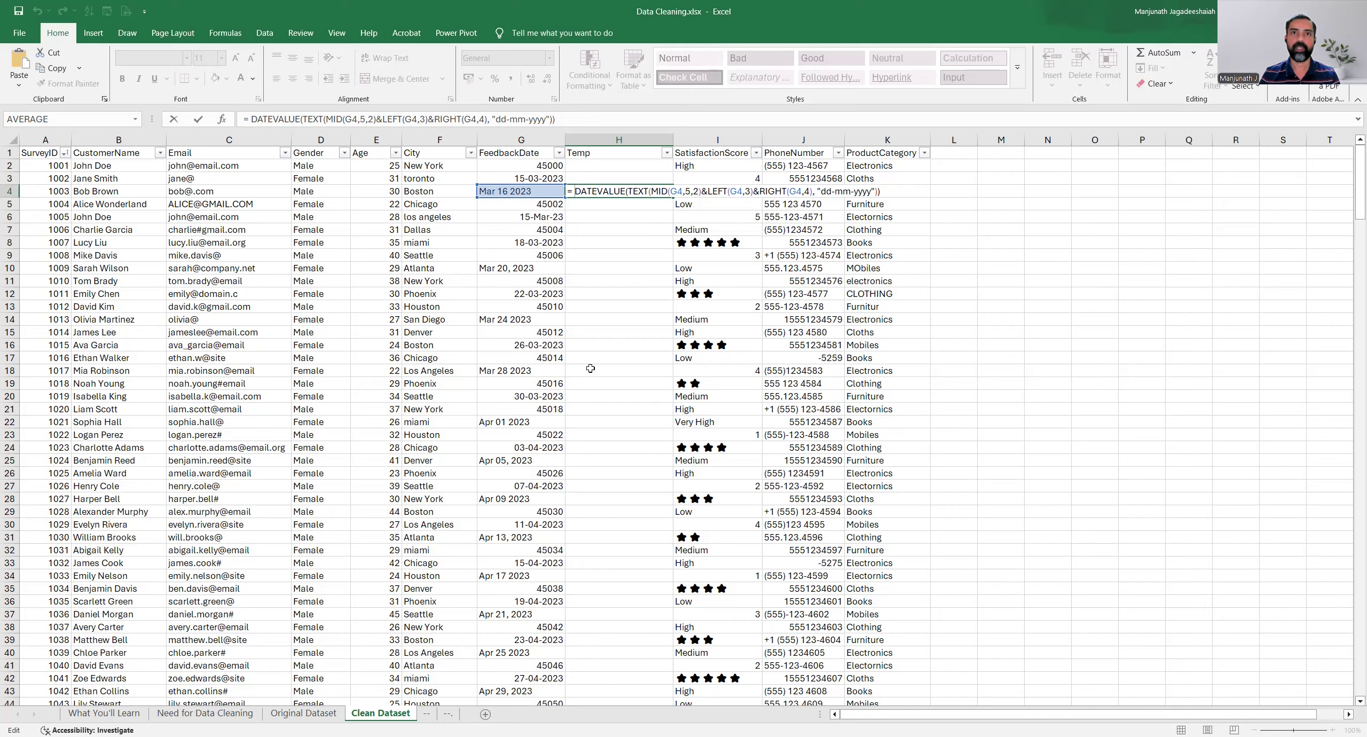
type("if")
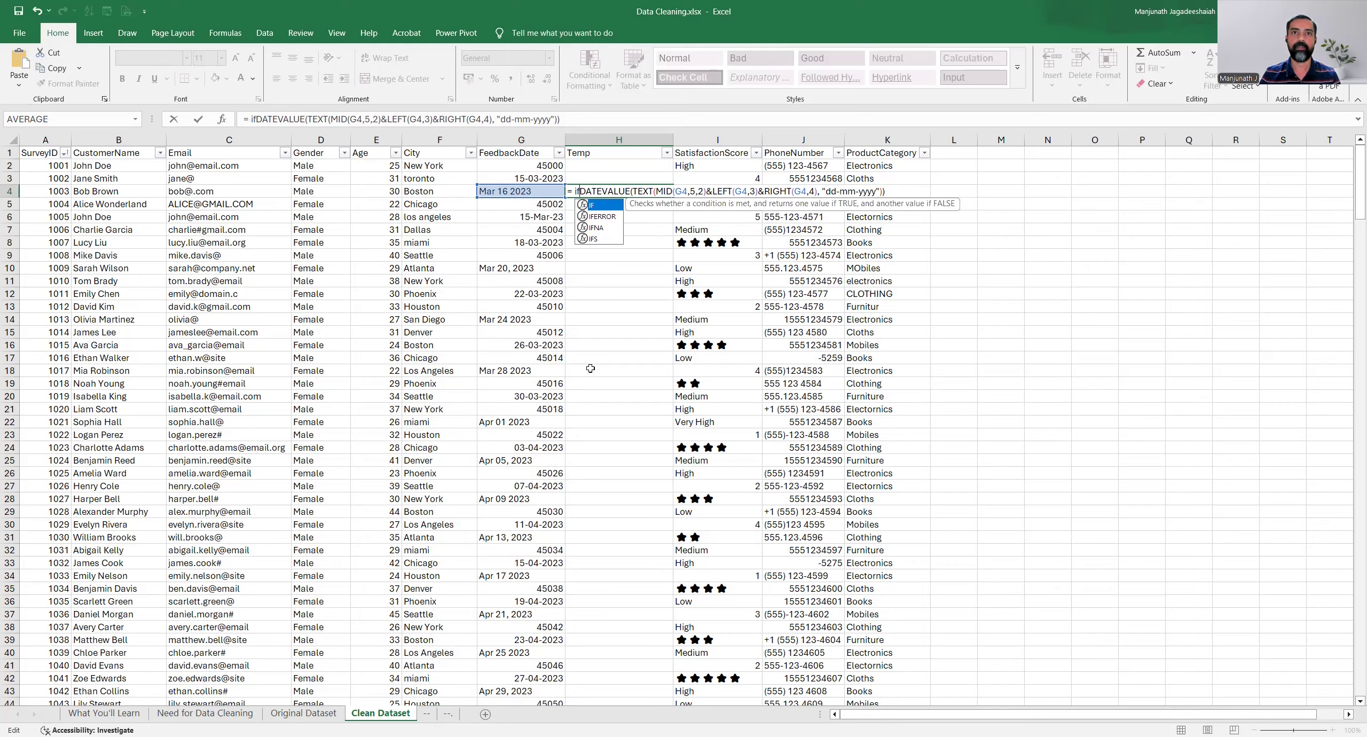
key("Tab")
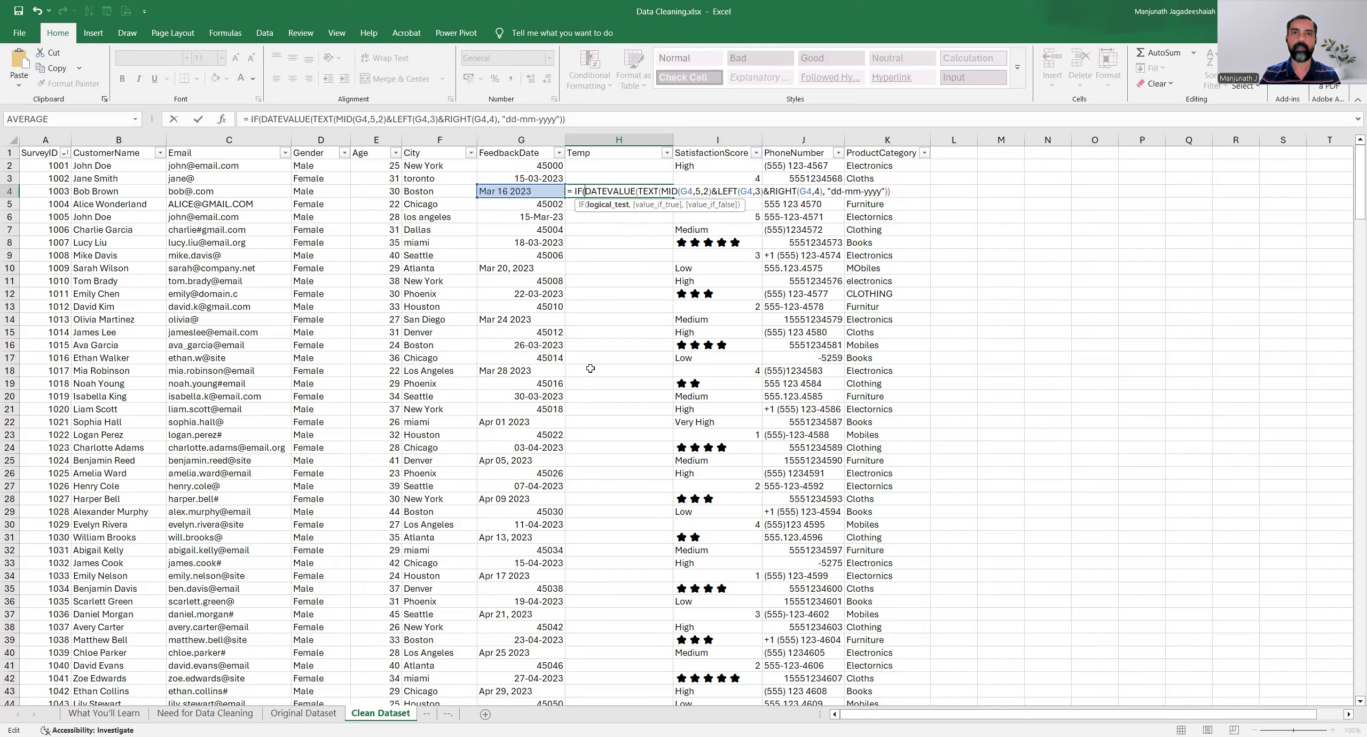
type("isnu")
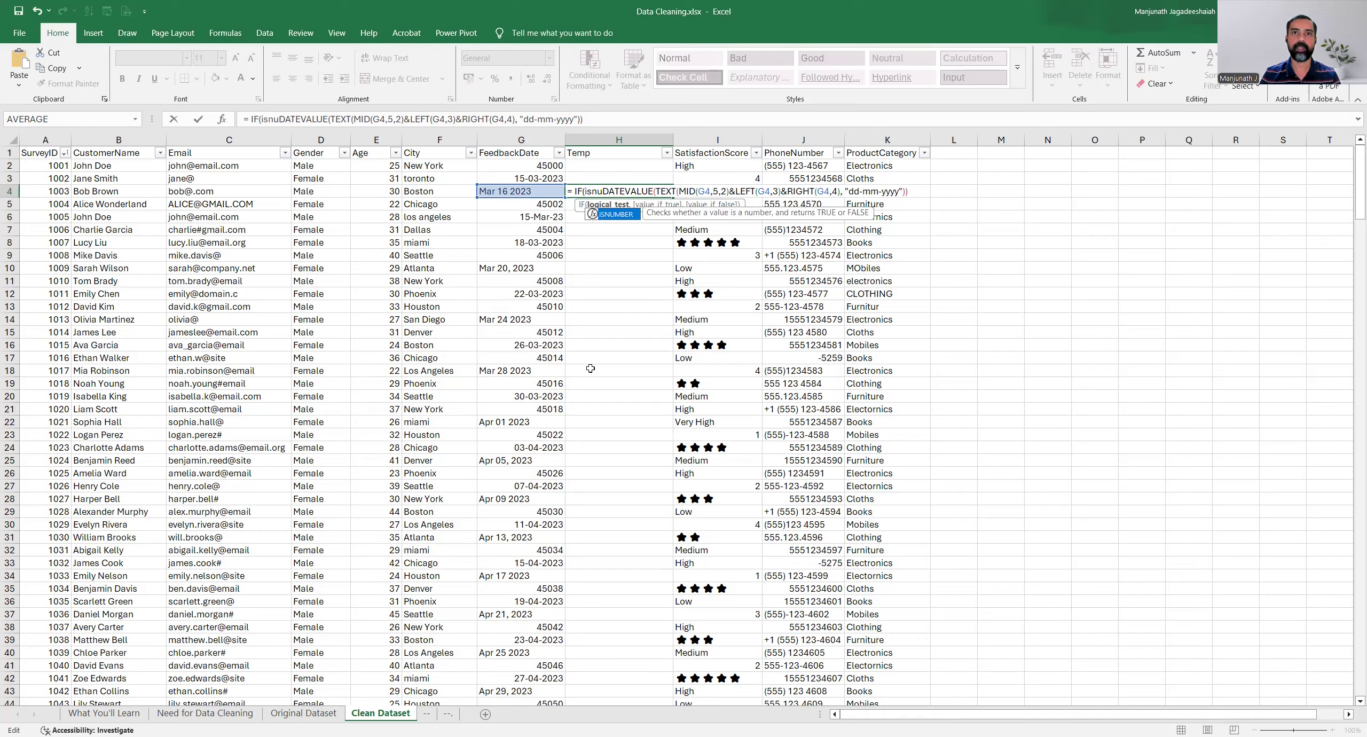
key("Tab")
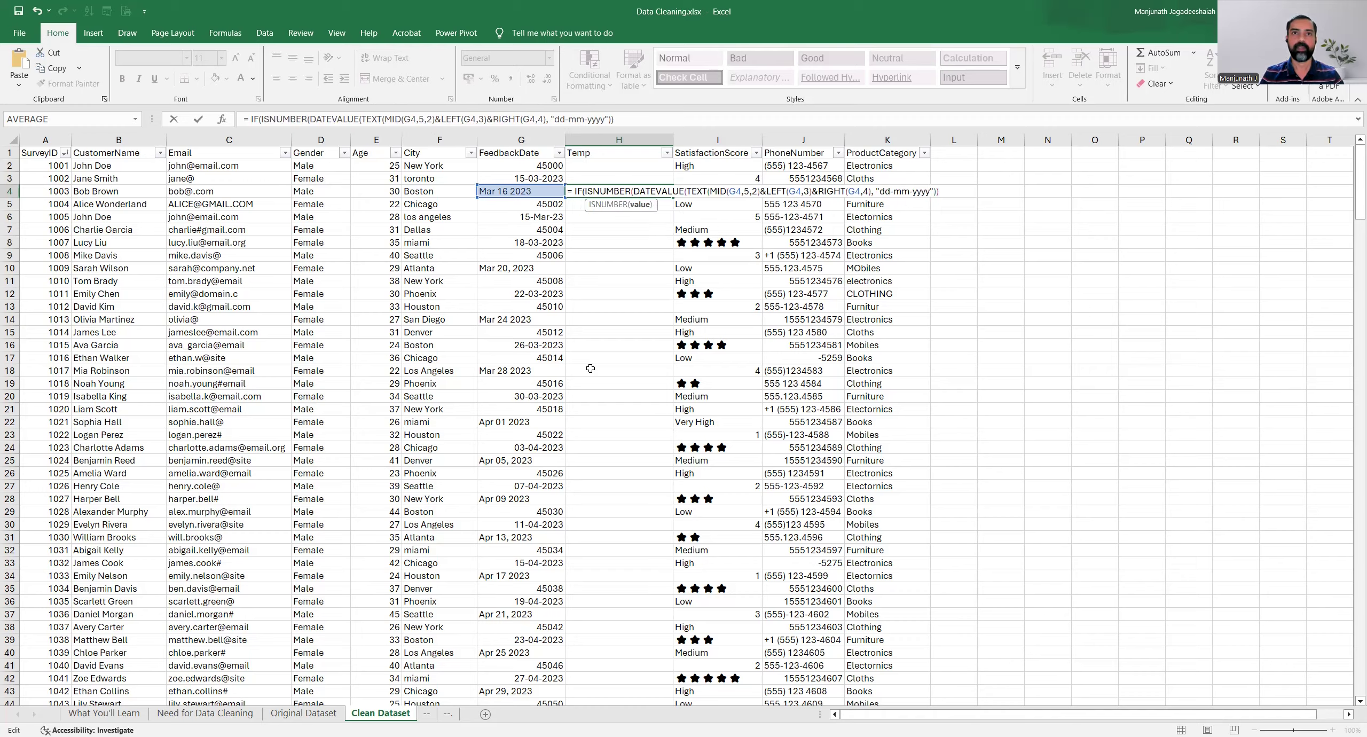
left_click(533, 191)
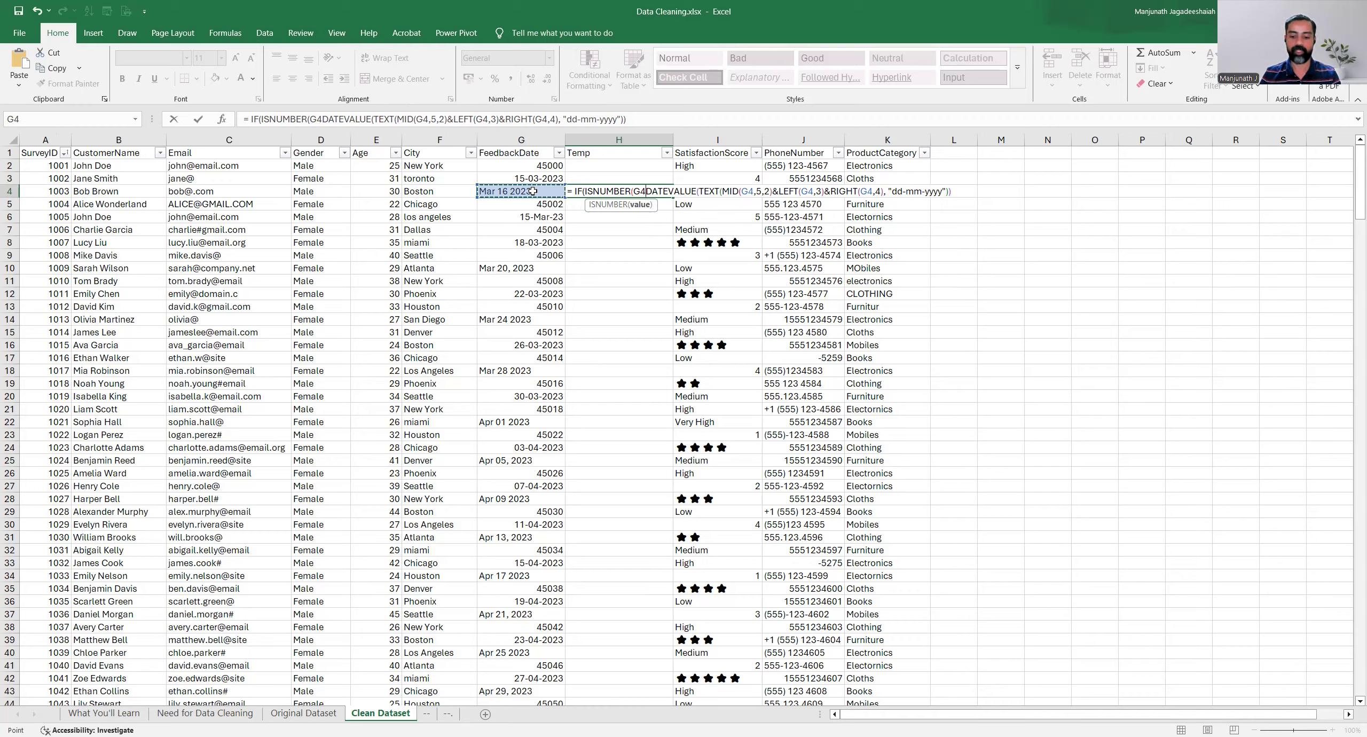
type(")")
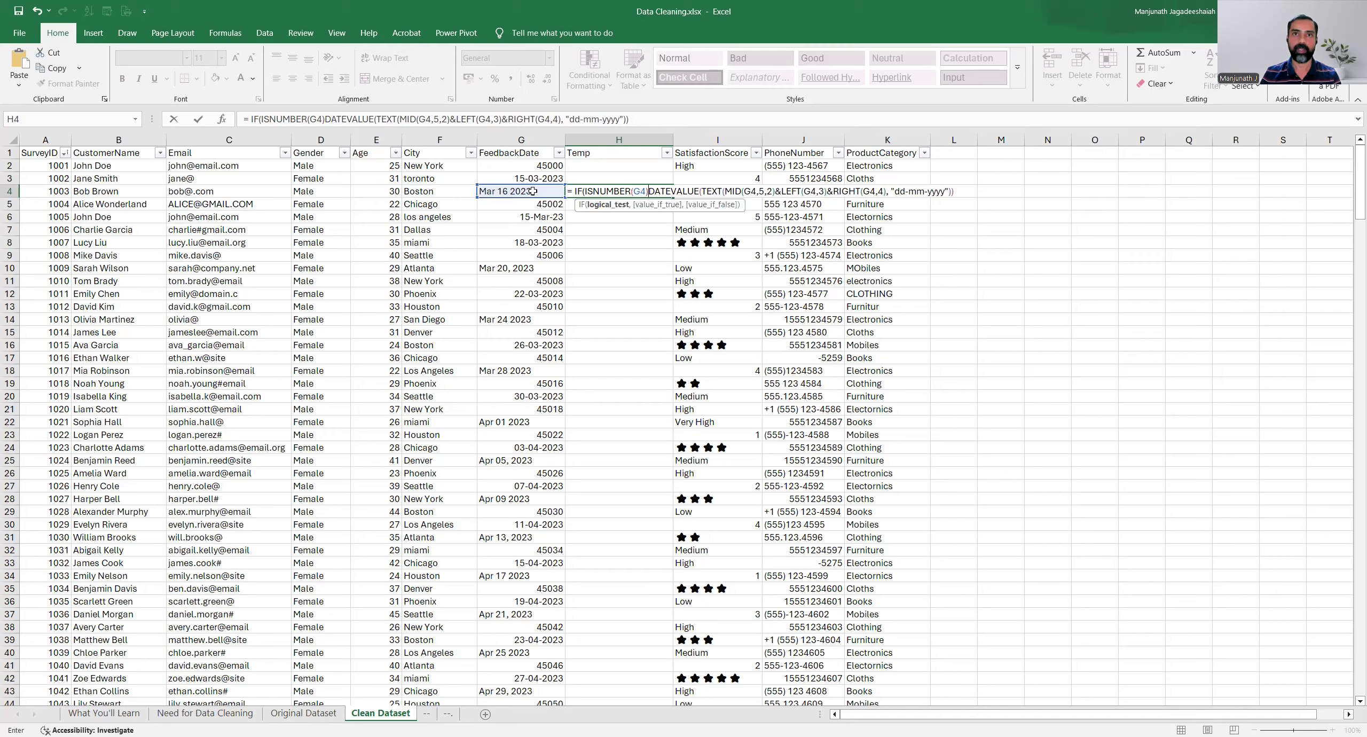
type(" = ")
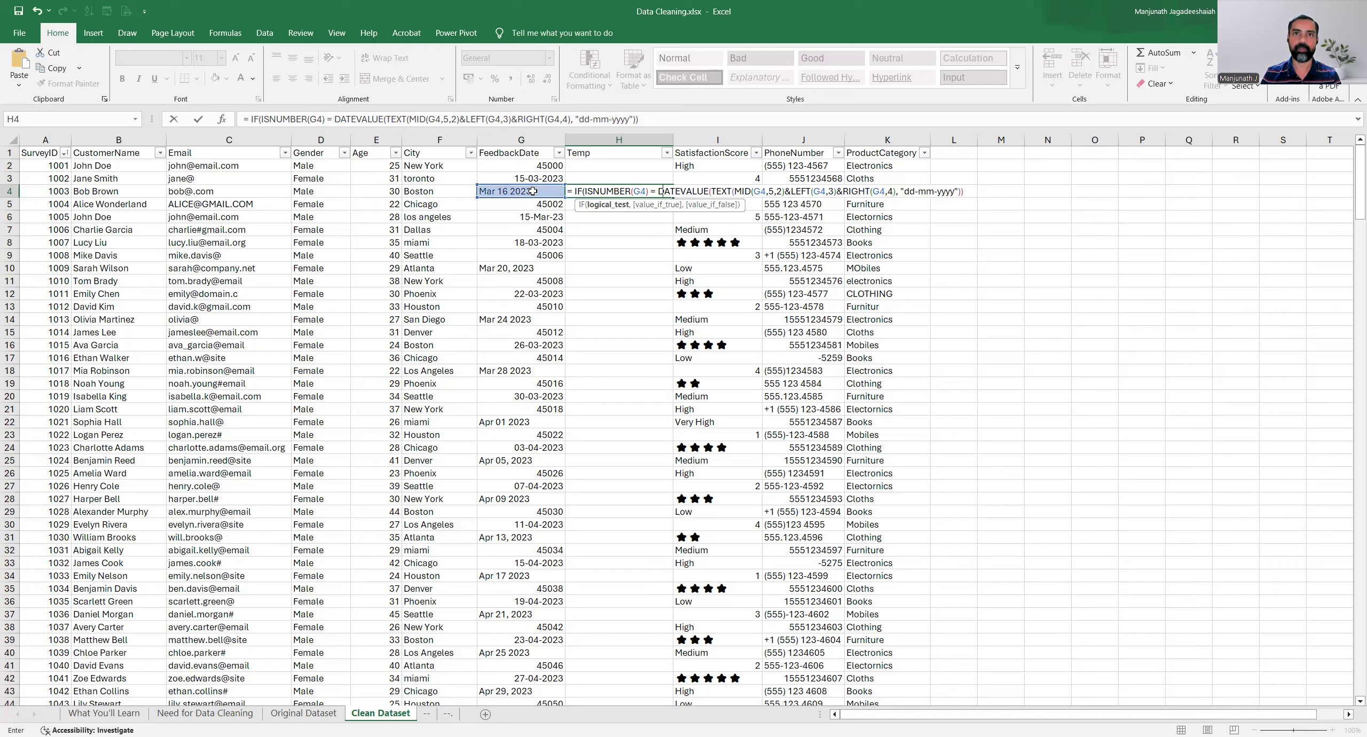
type("FALSE")
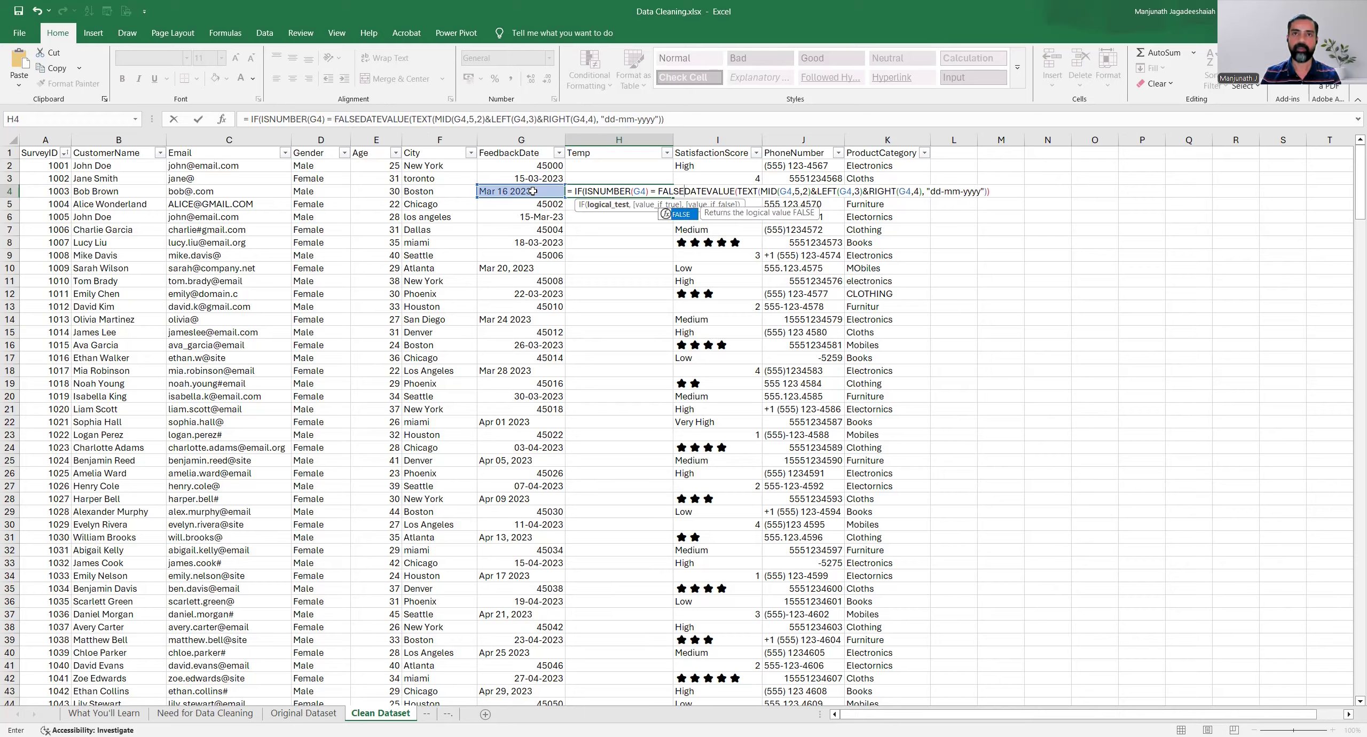
type(",")
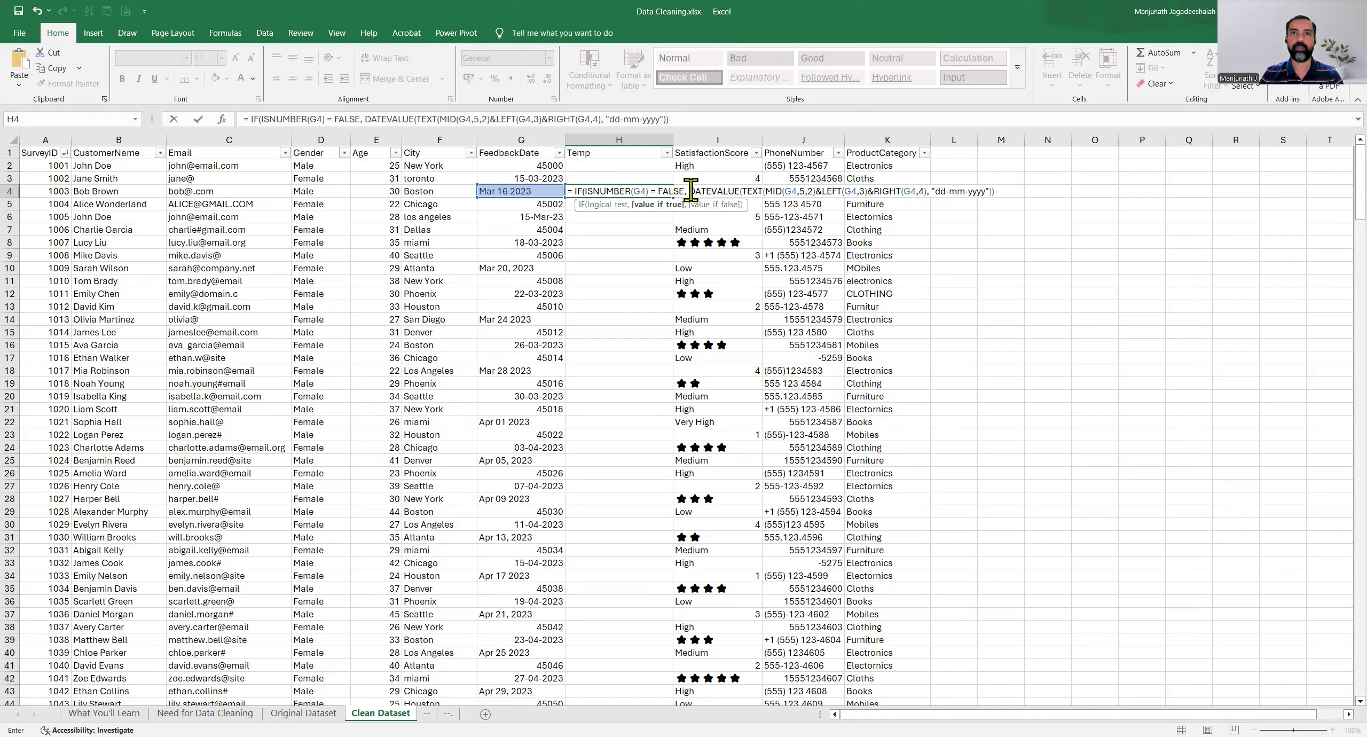
Add G4 as the IF function's value-if-false argument after the DATEVALUE part of the H4 formula.
left_click_drag(690, 192, 743, 191)
left_click(689, 192)
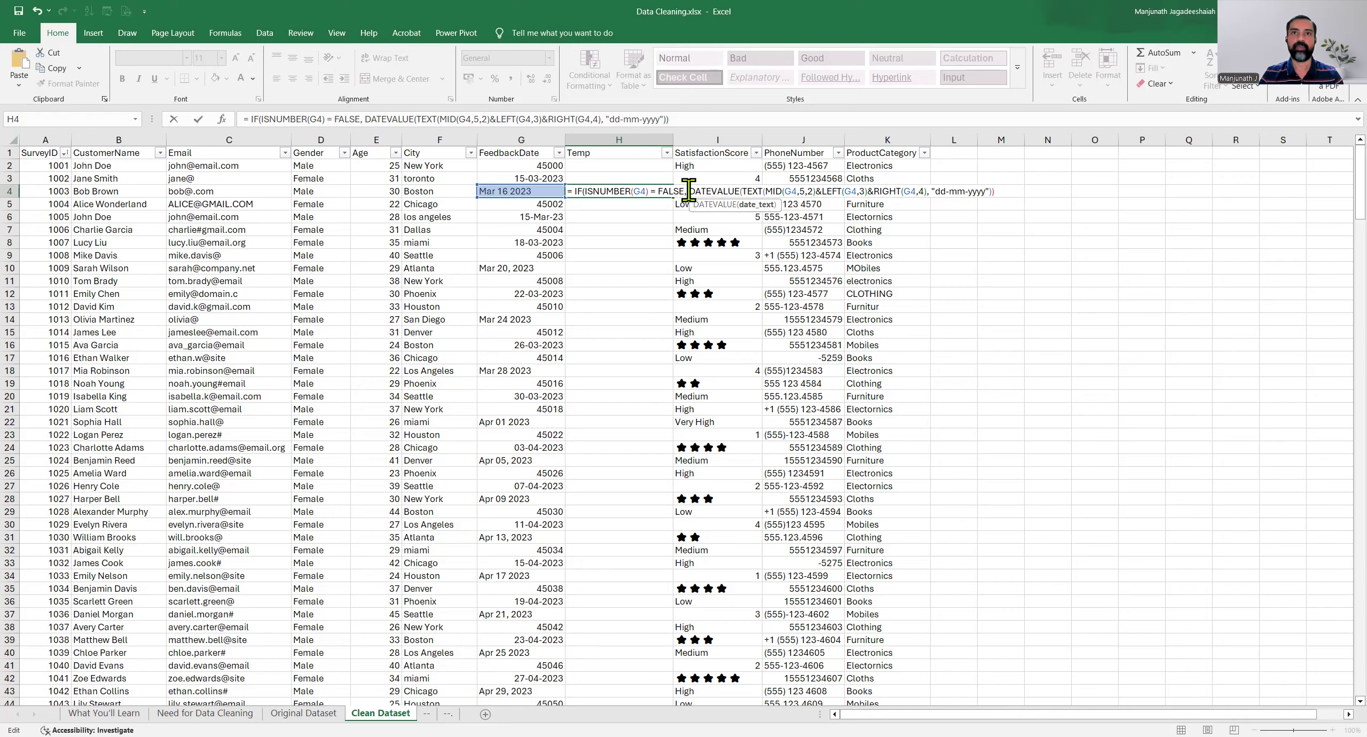
left_click(991, 191)
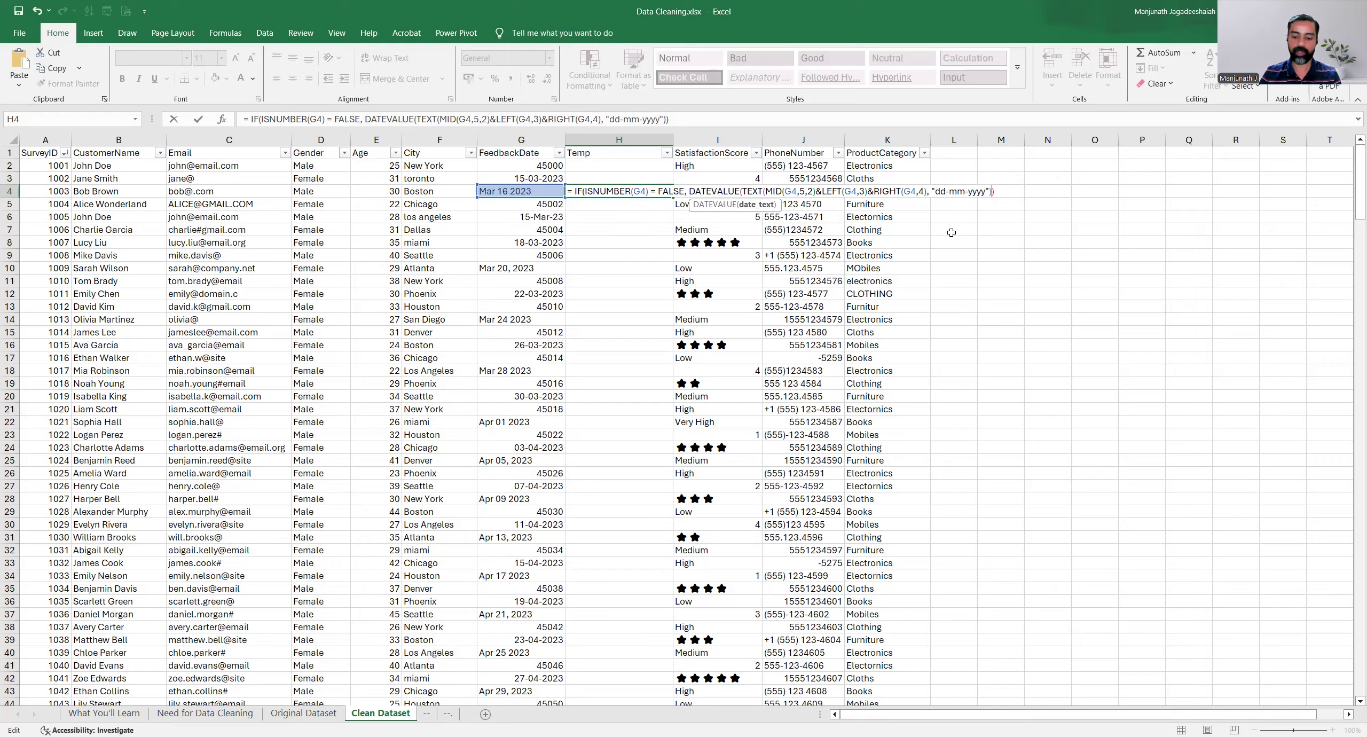
type(",")
key("BackSpace")
key("BackSpace")
type("),")
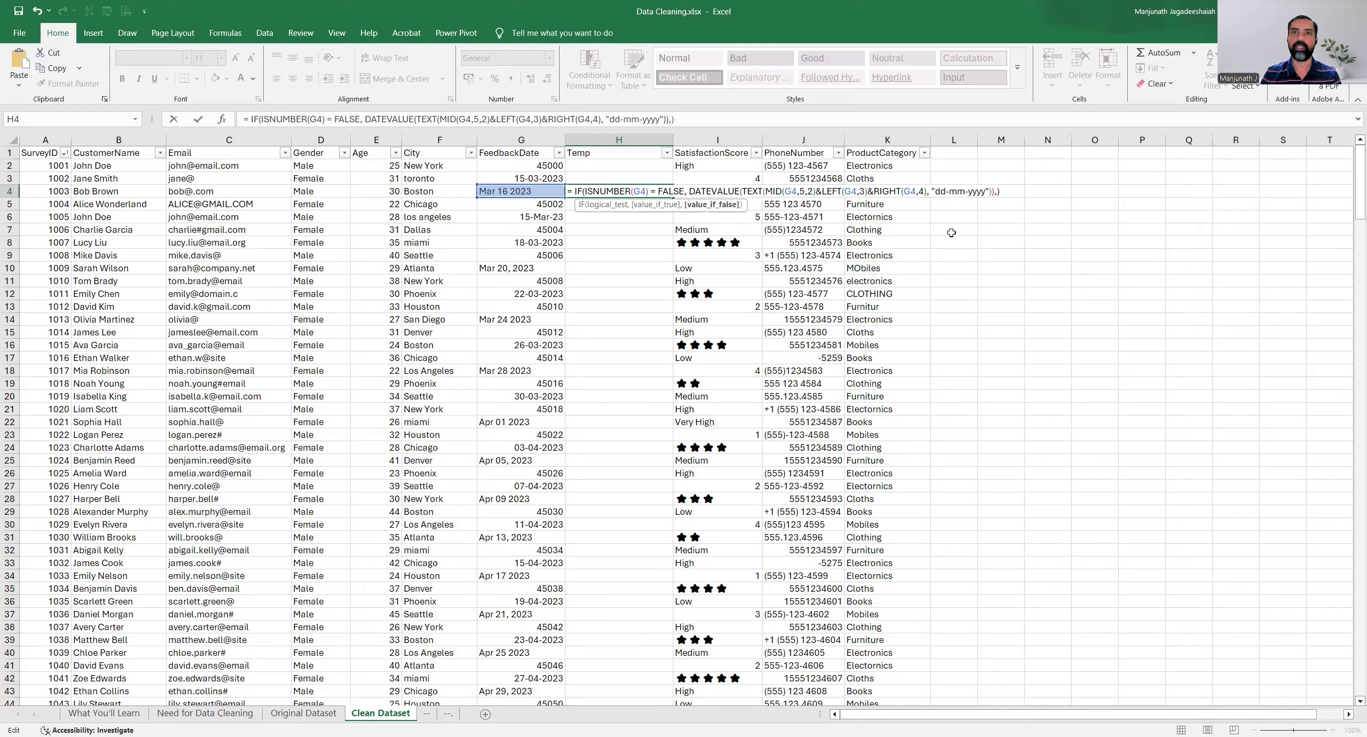
type(" G")
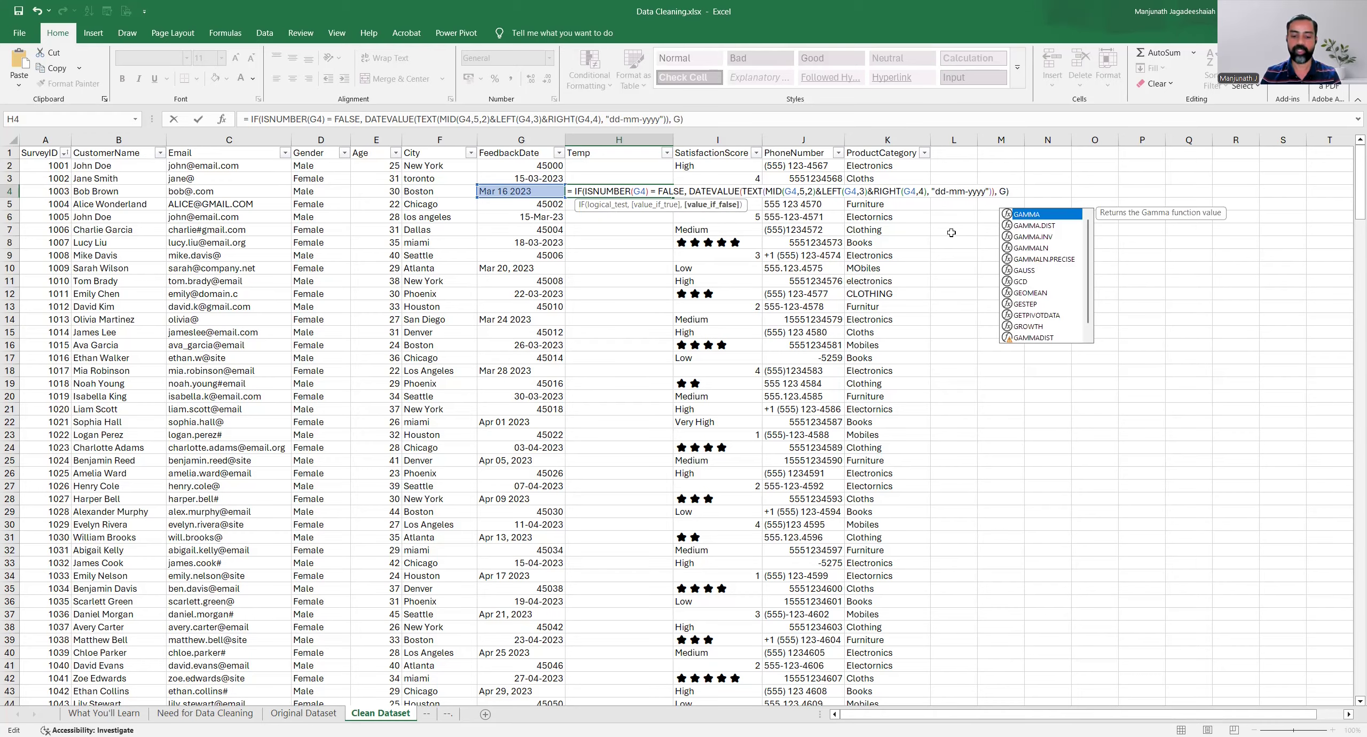
type("4")
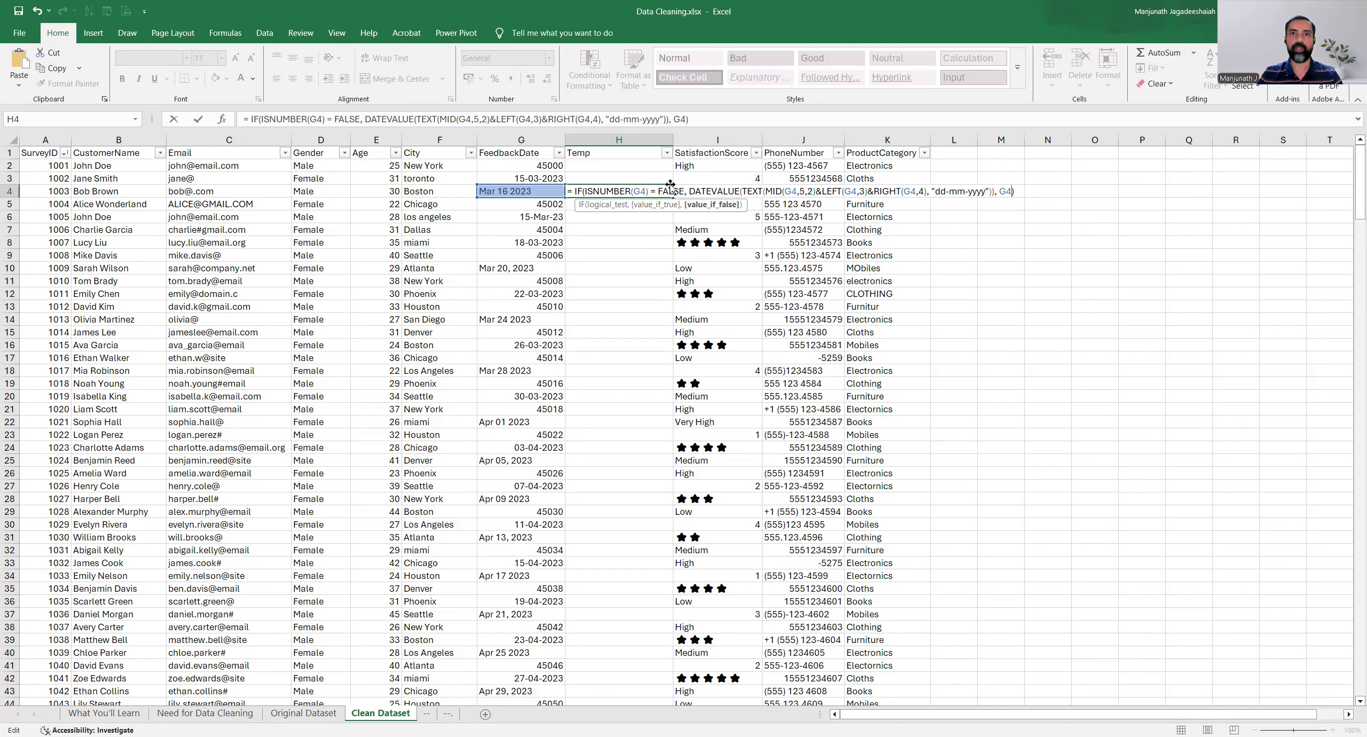
Review the logical test, DATEVALUE argument and G4 fallback of the IF formula in H4 and commit it.
left_click_drag(584, 191, 683, 189)
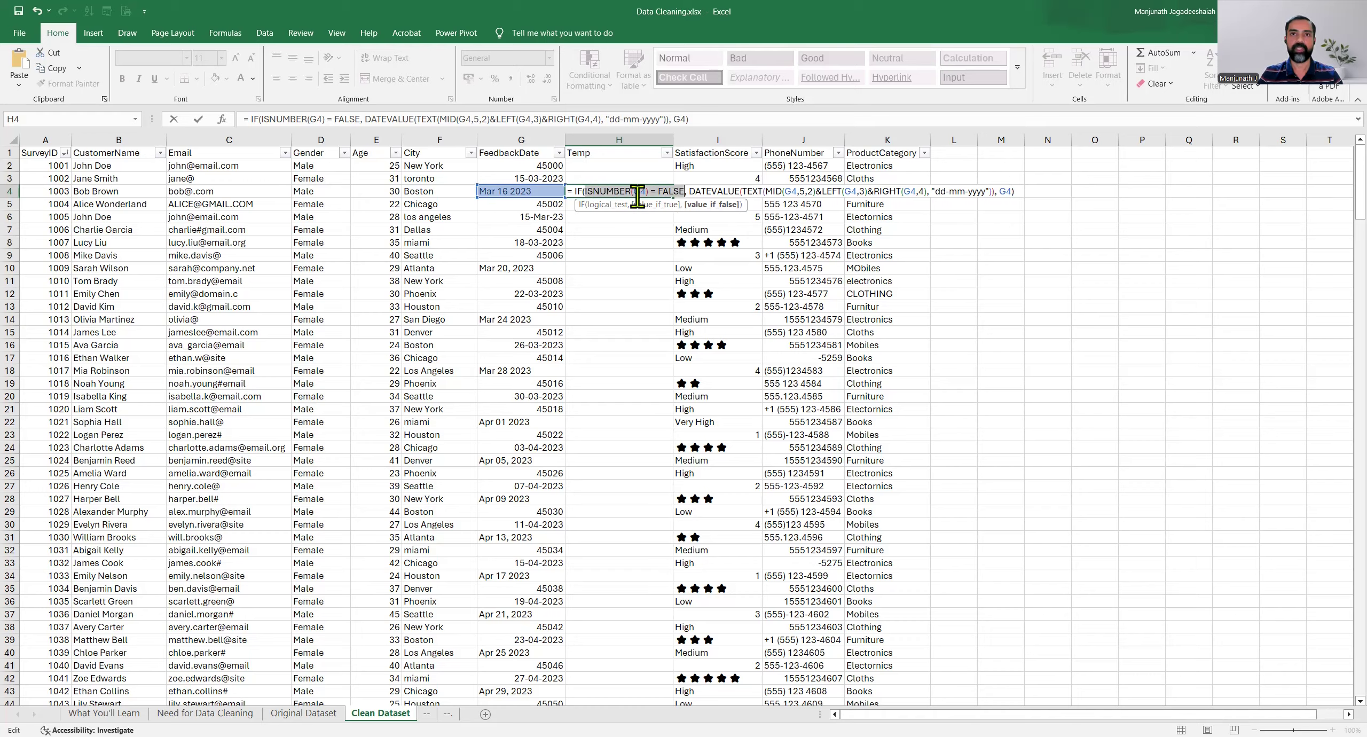
left_click(692, 191)
left_click_drag(691, 190, 997, 190)
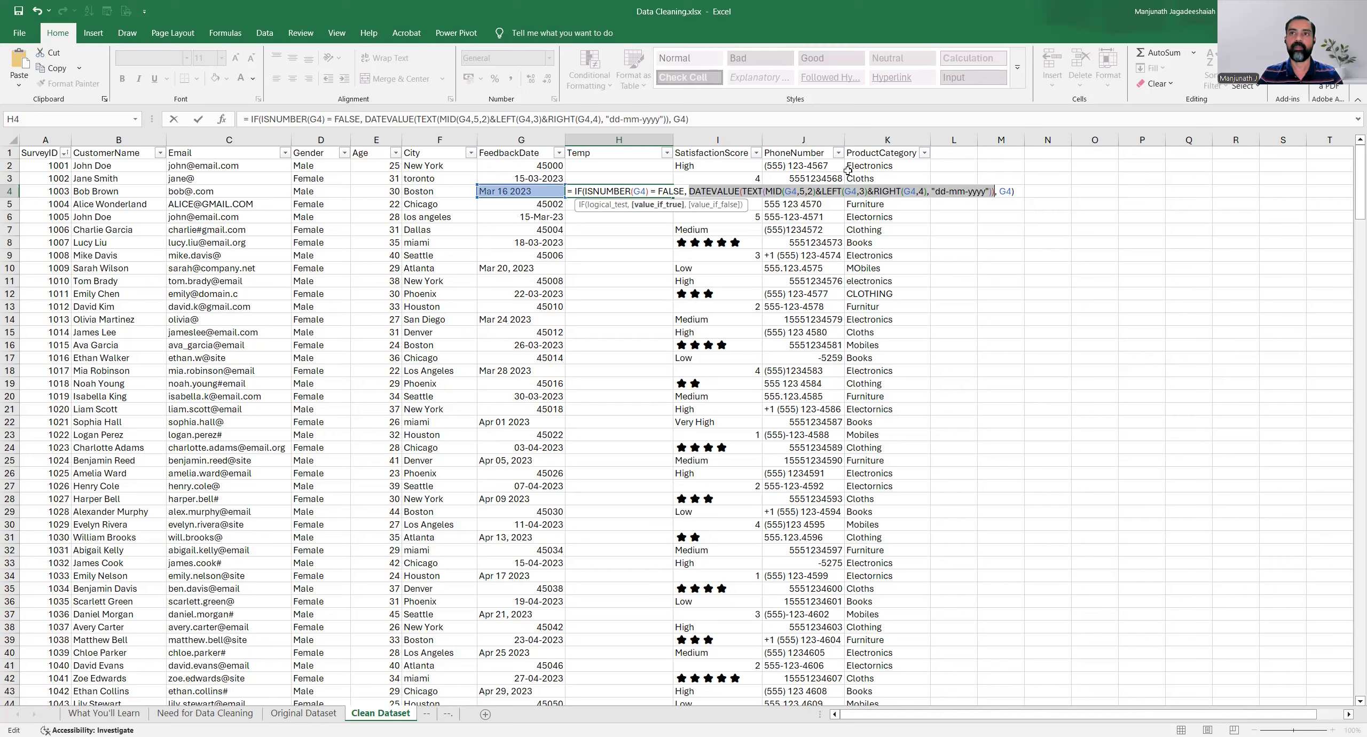
left_click_drag(997, 189, 1012, 188)
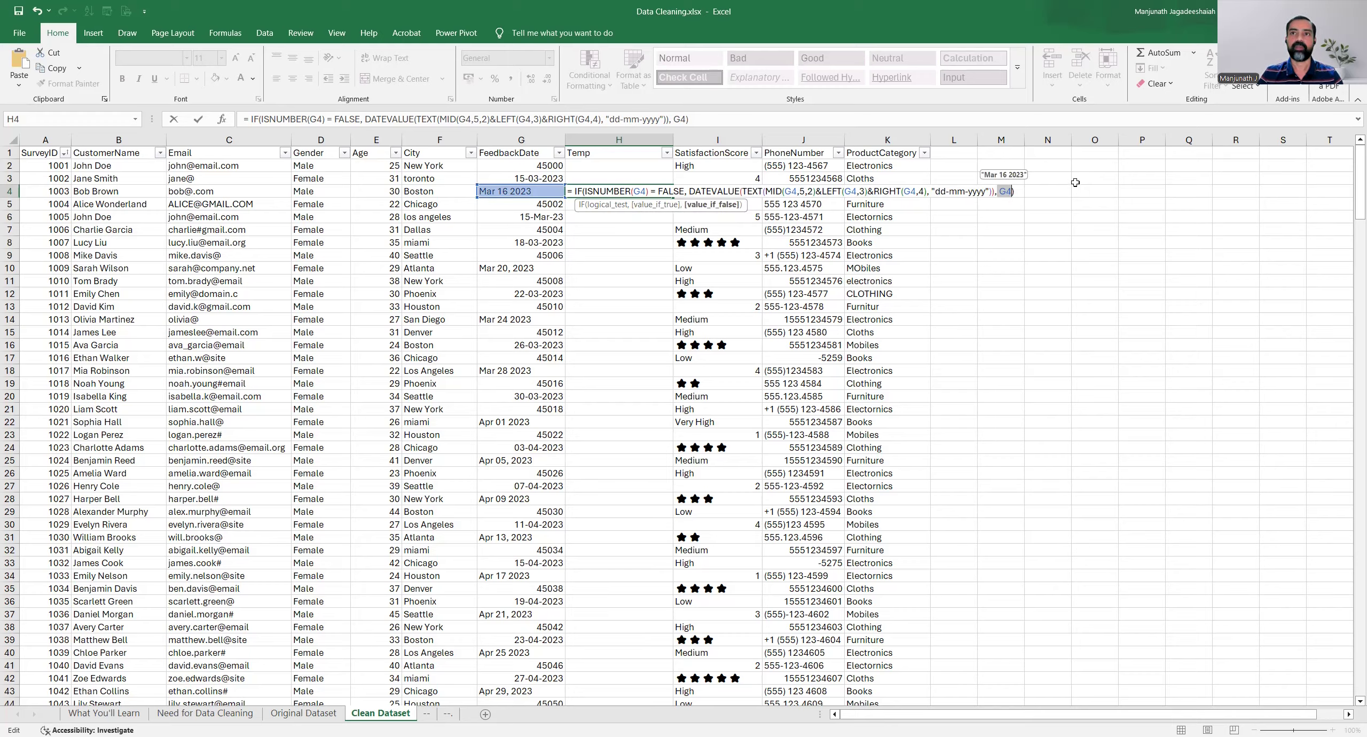
key("ctrl+Return")
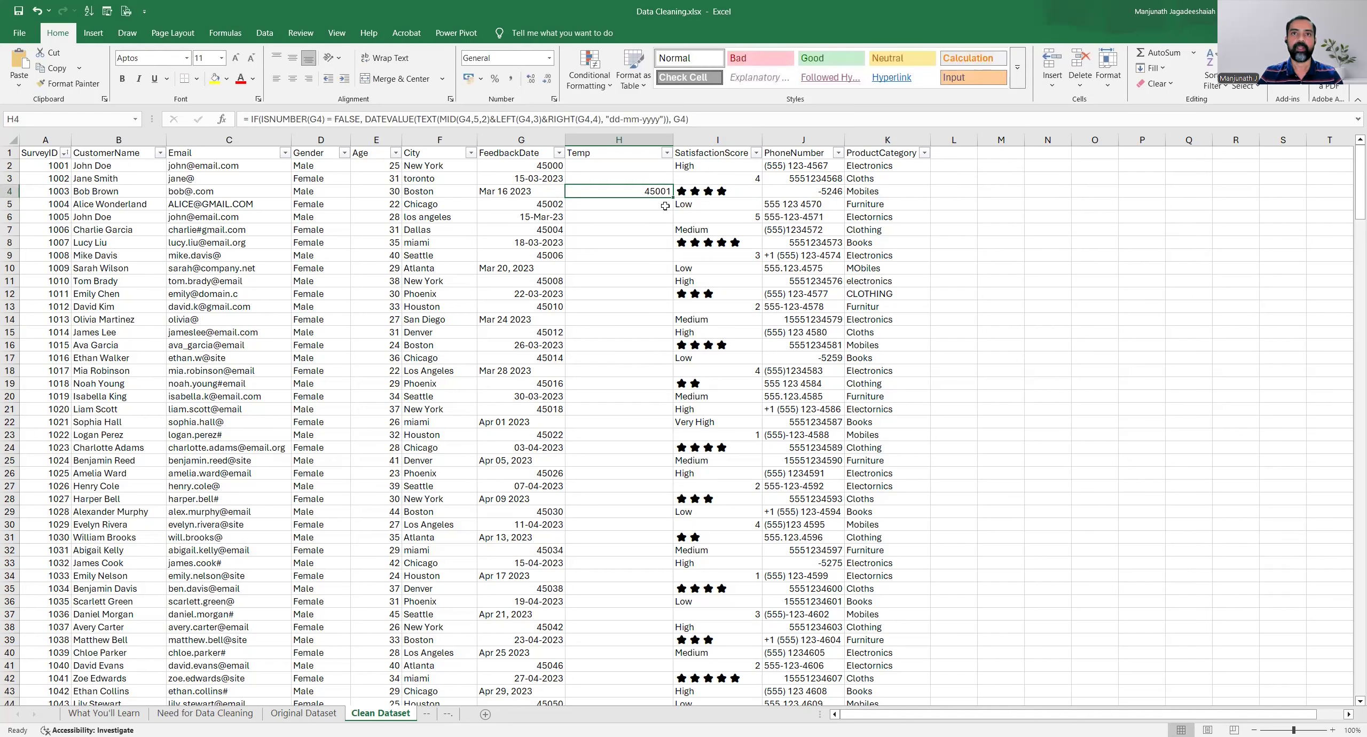
Fill the IF formula from H4 up into H3 and H2 and compare the copies with their FeedbackDate entries.
left_click_drag(673, 196, 666, 166)
left_click(534, 166)
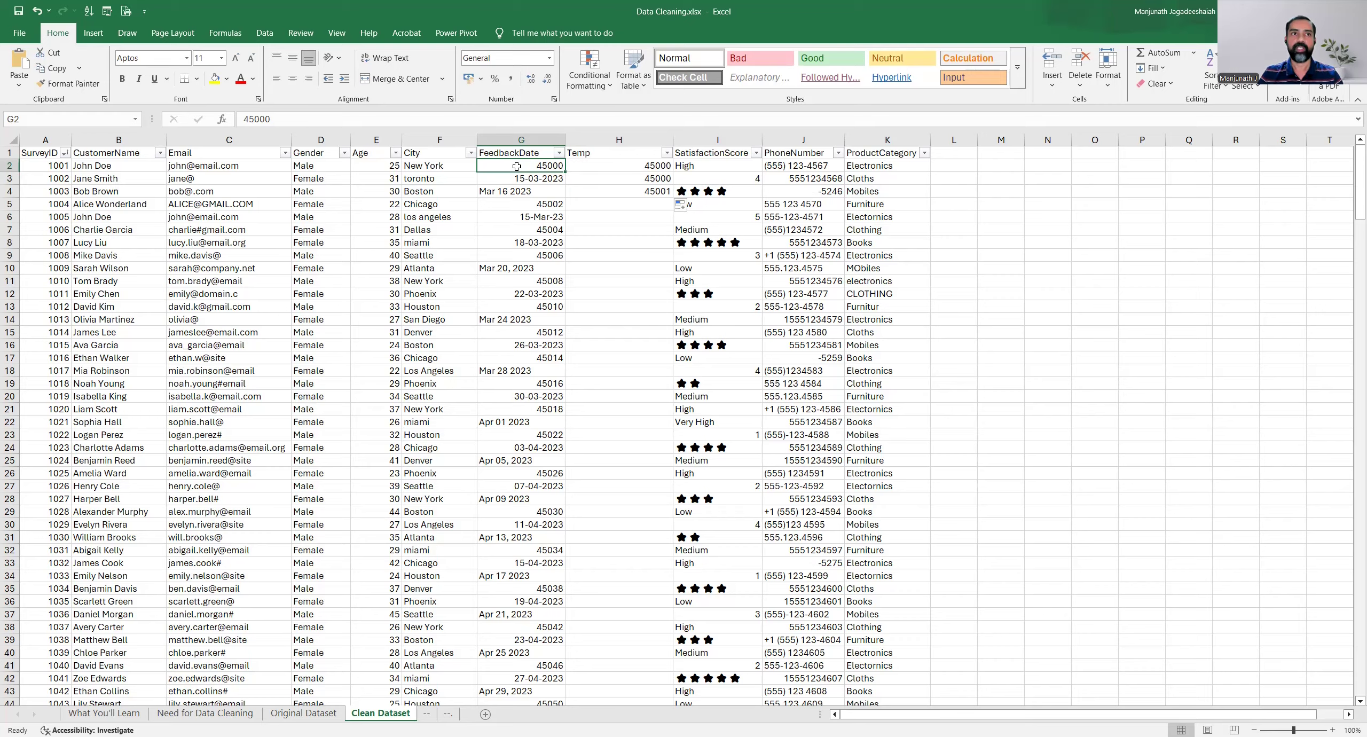
left_click_drag(517, 167, 598, 166)
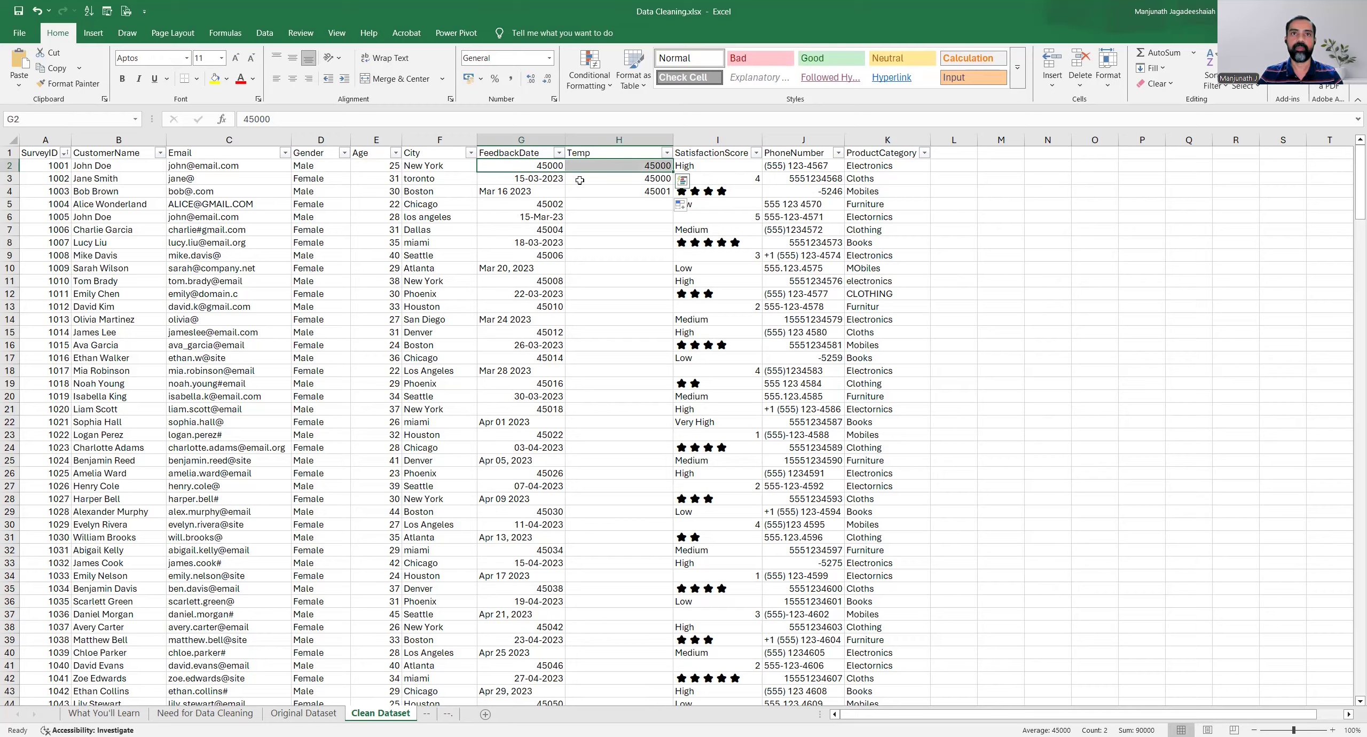
left_click(545, 180)
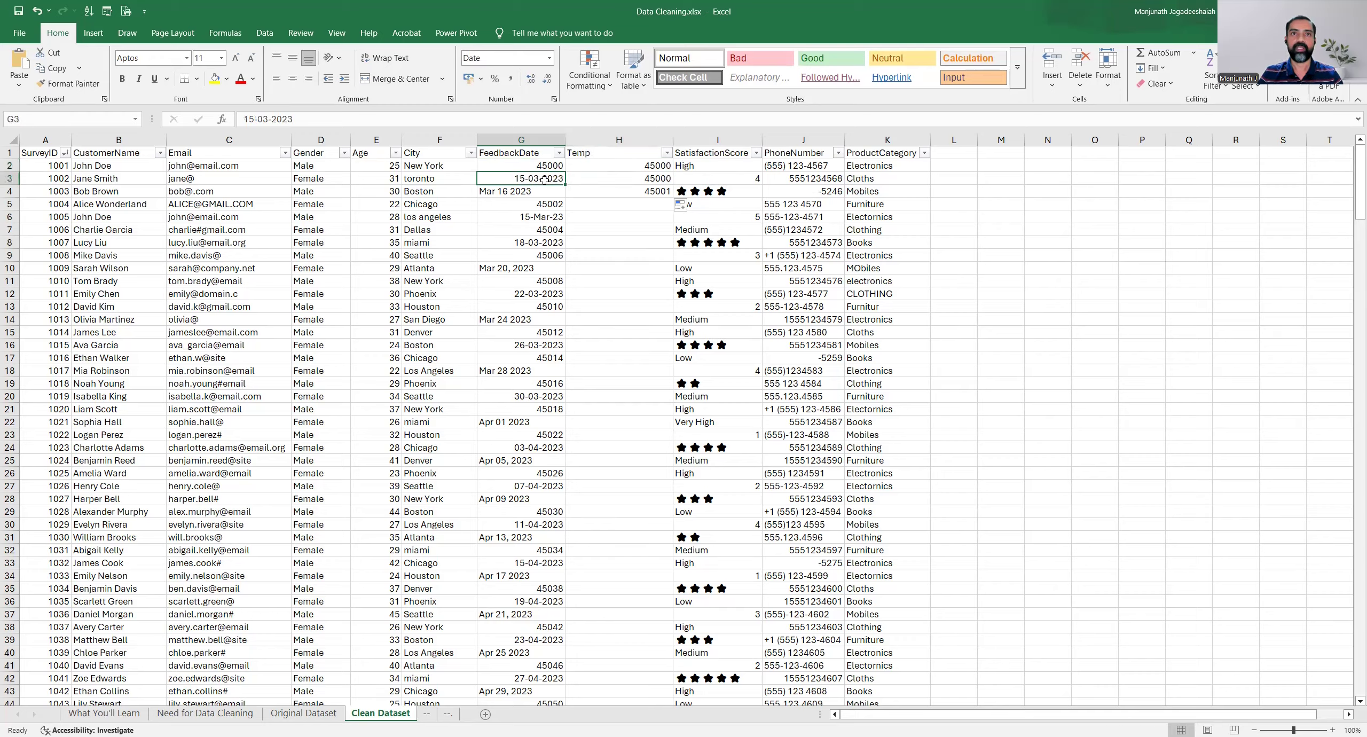
left_click(594, 182)
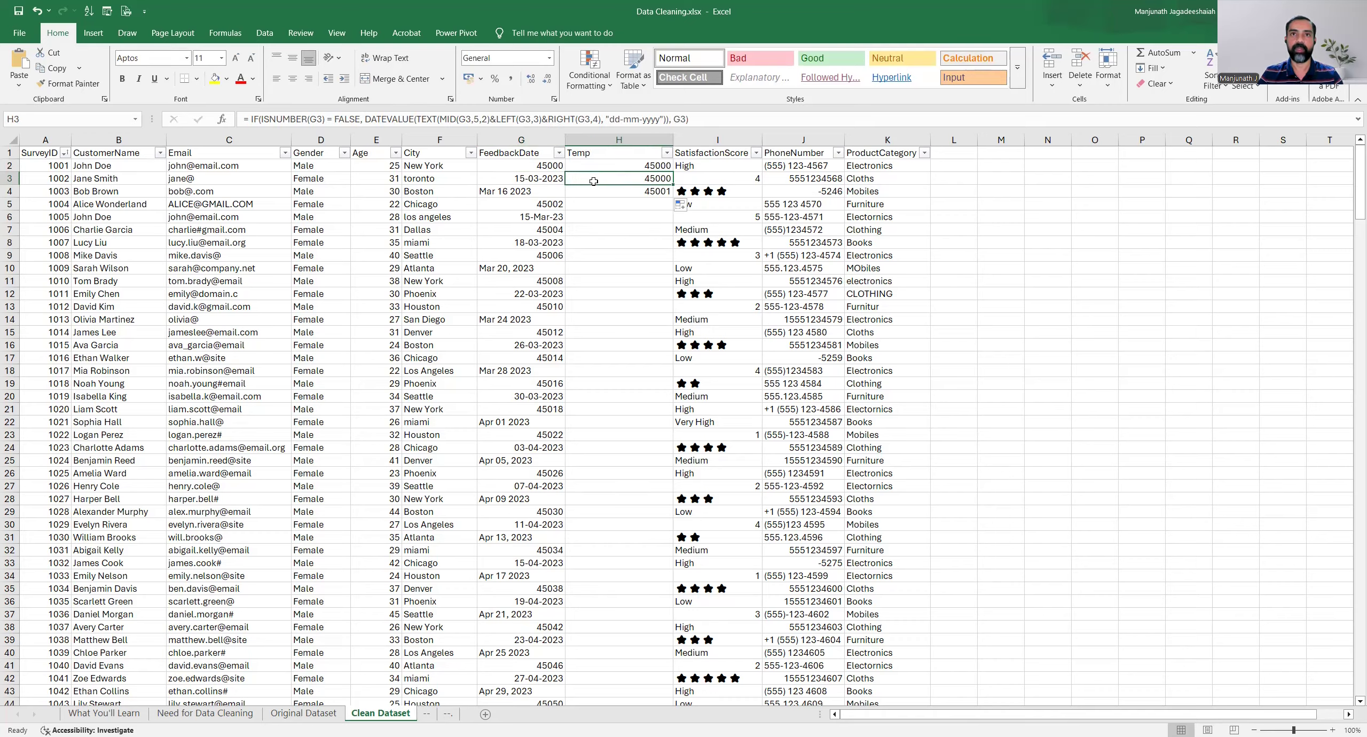
left_click(640, 191)
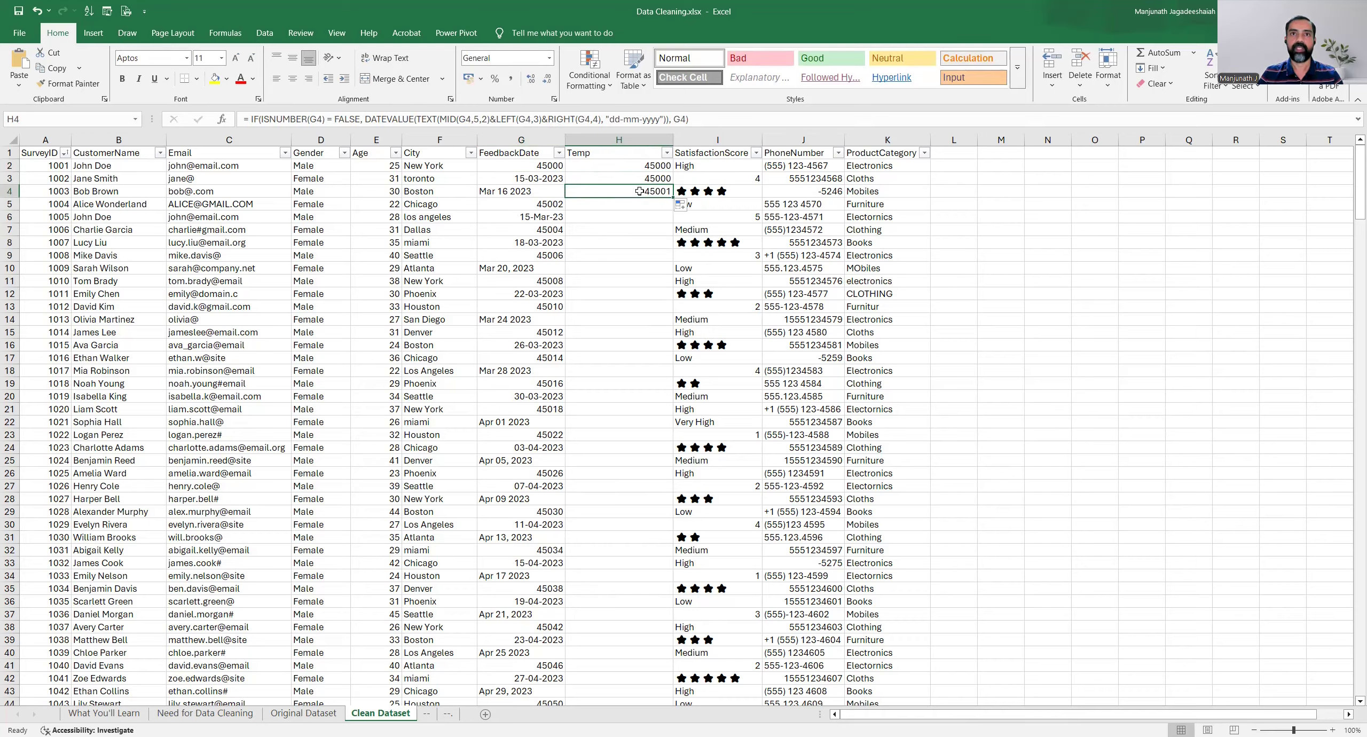
Fill the IF formula from H4 down the rest of the Temp column and check the converted dates in the lower rows.
key("ctrl+z")
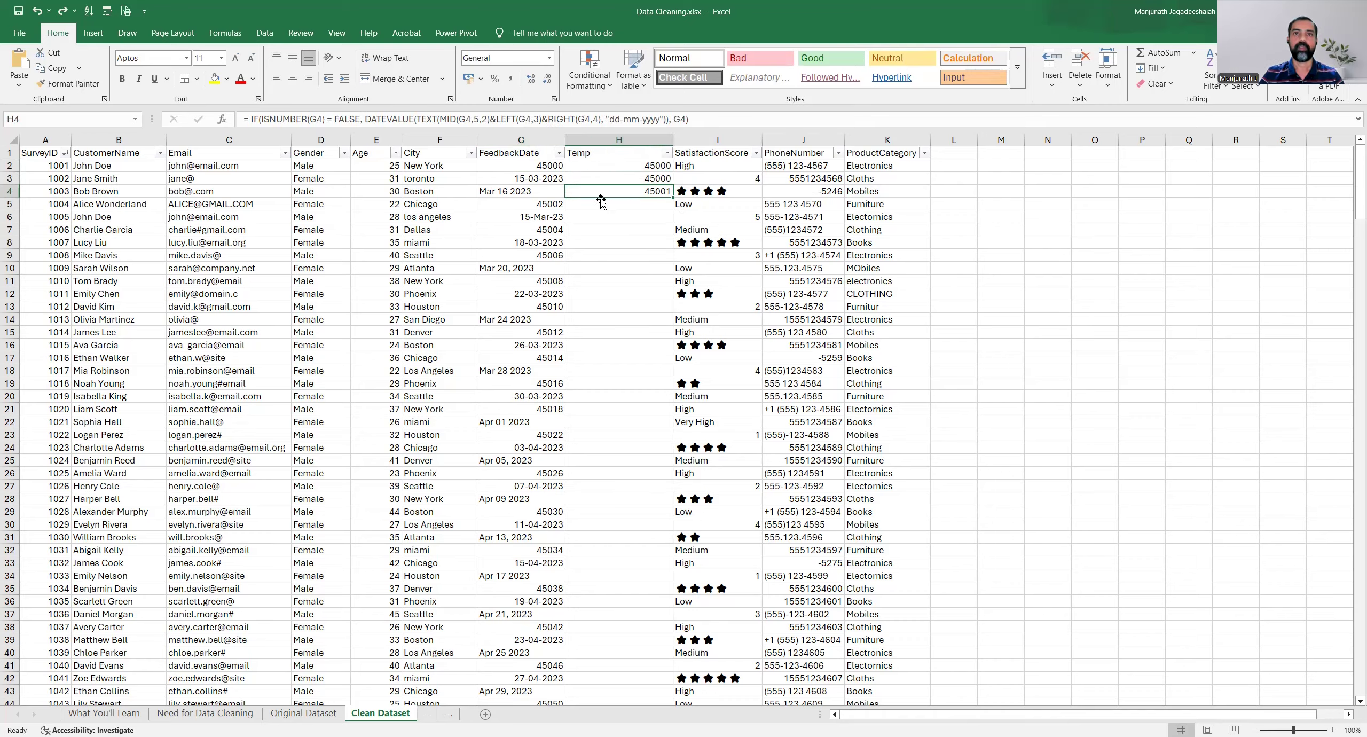
double_click(671, 196)
left_click(624, 253)
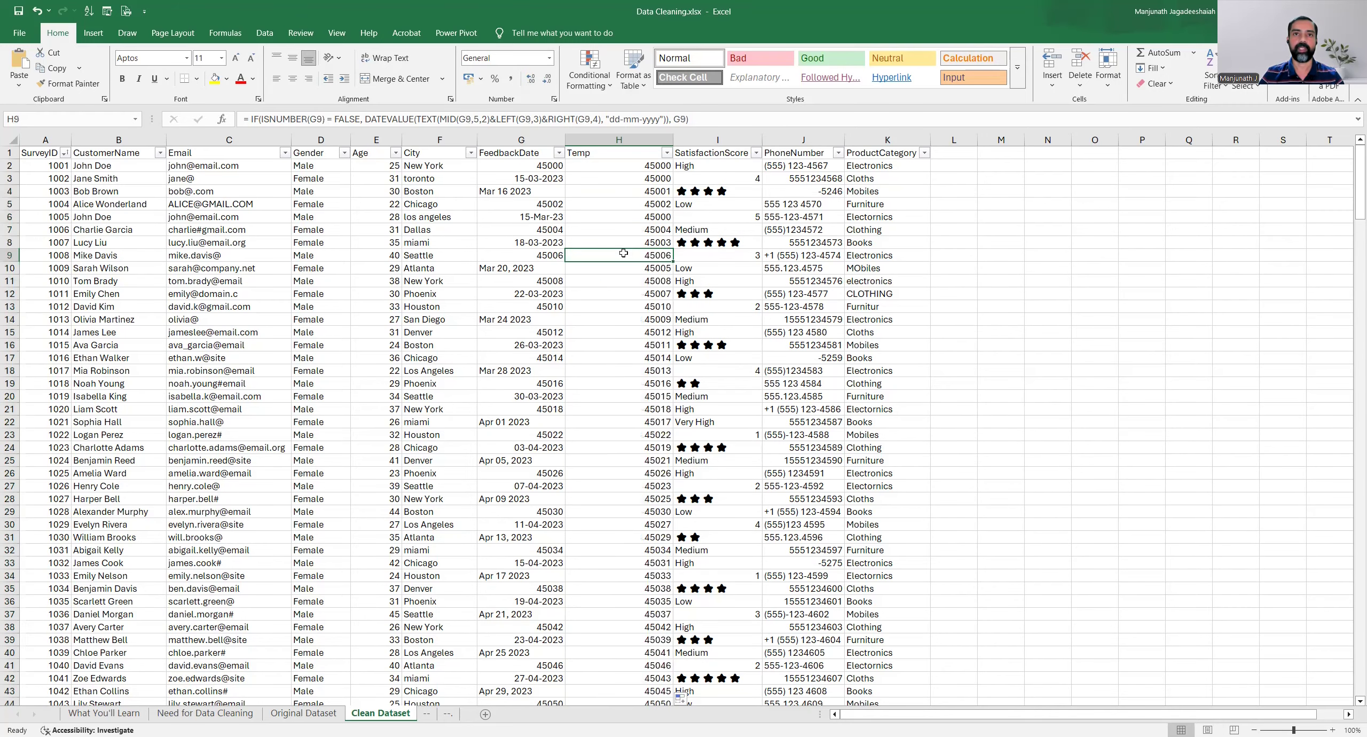
scroll(624, 253, "down", 16)
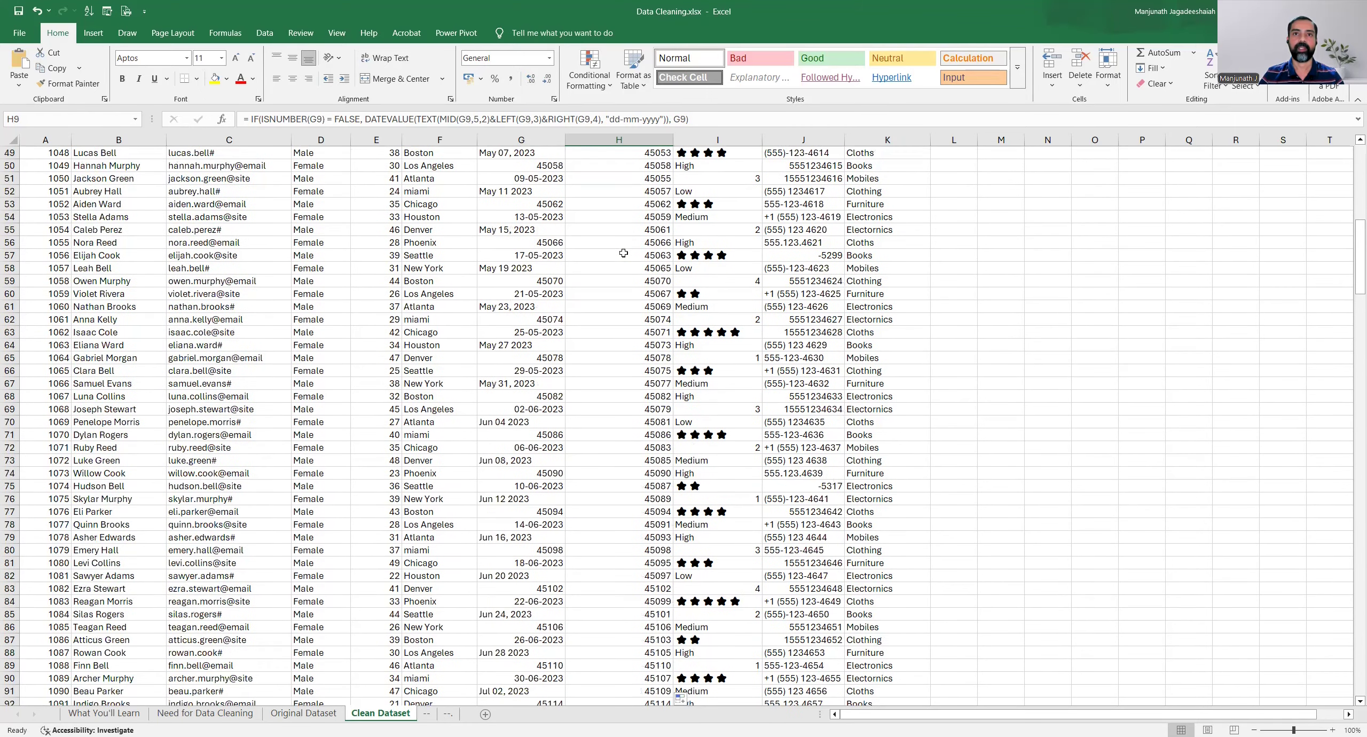
scroll(623, 253, "down", 20)
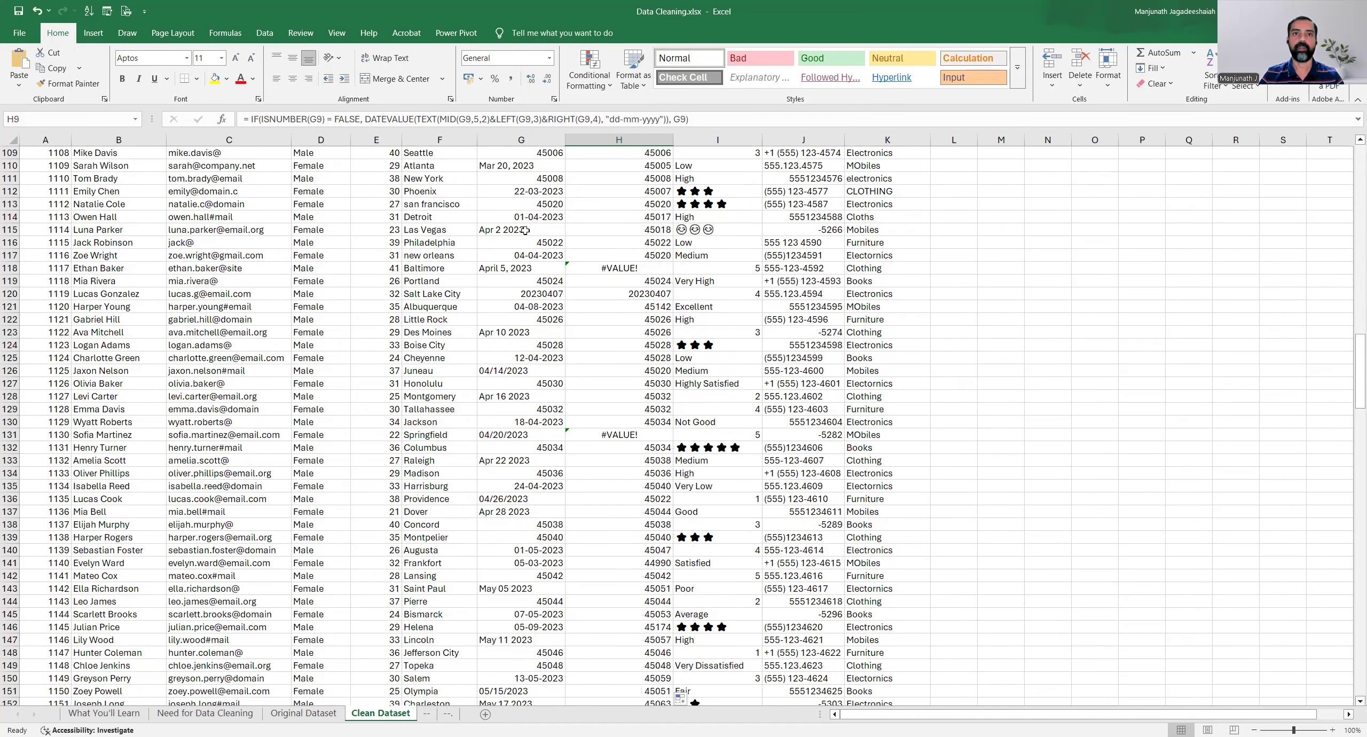
scroll(660, 355, "down", 1)
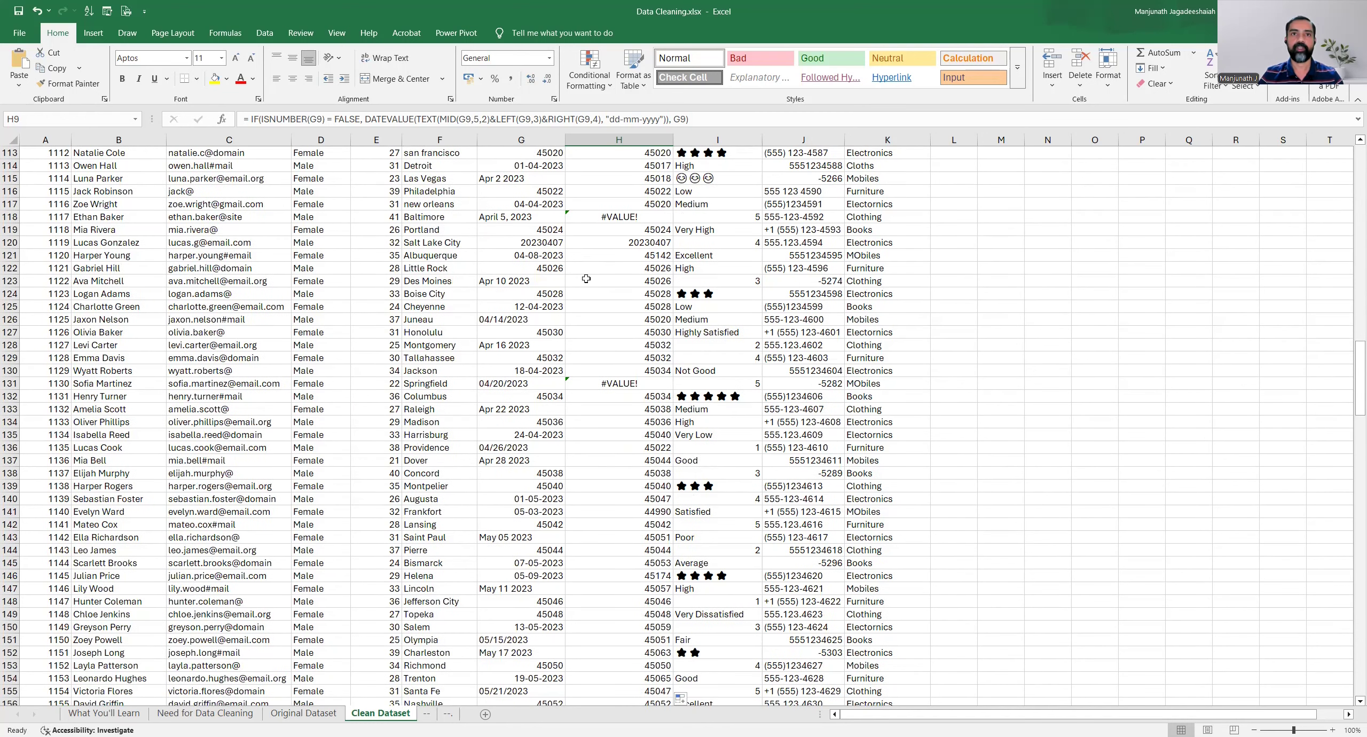
Correct the FeedbackDate entry in G118 to Apr 5 2023 and check its formula cell in the Temp column.
left_click(519, 217)
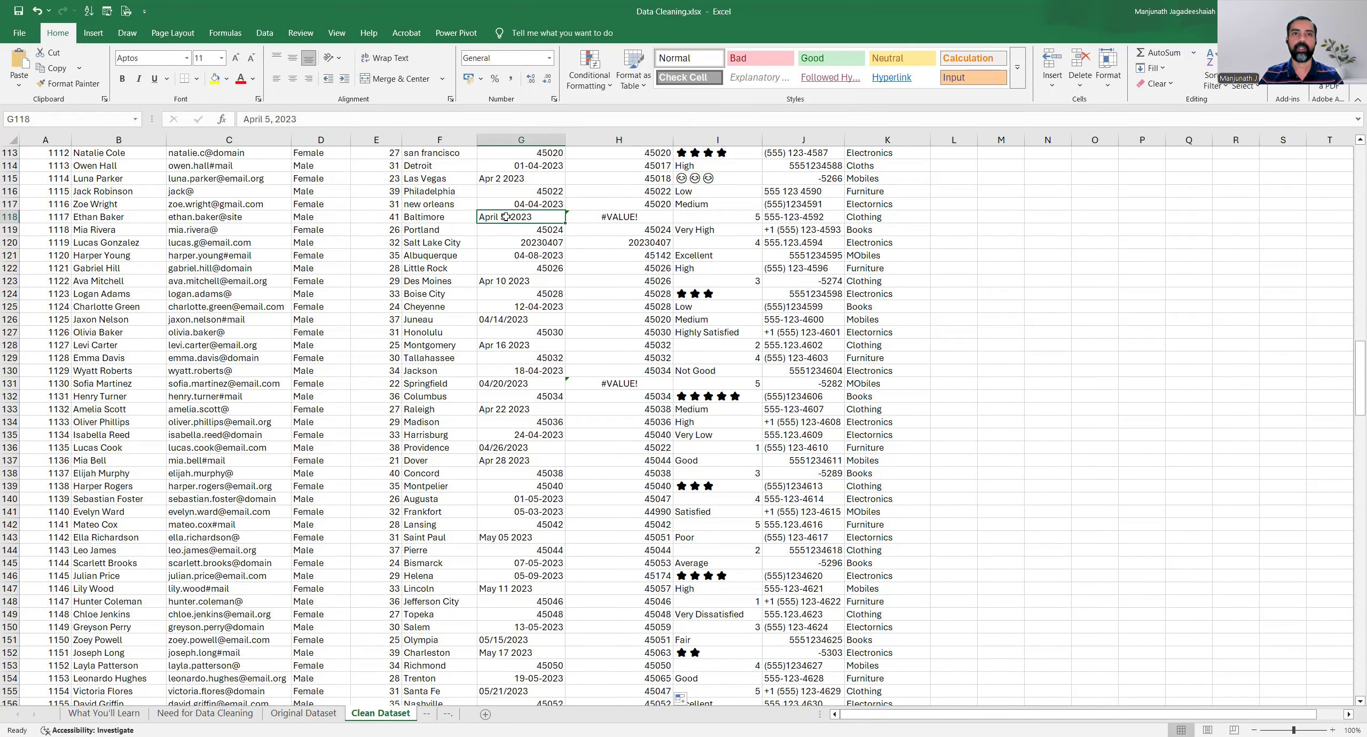
double_click(505, 217)
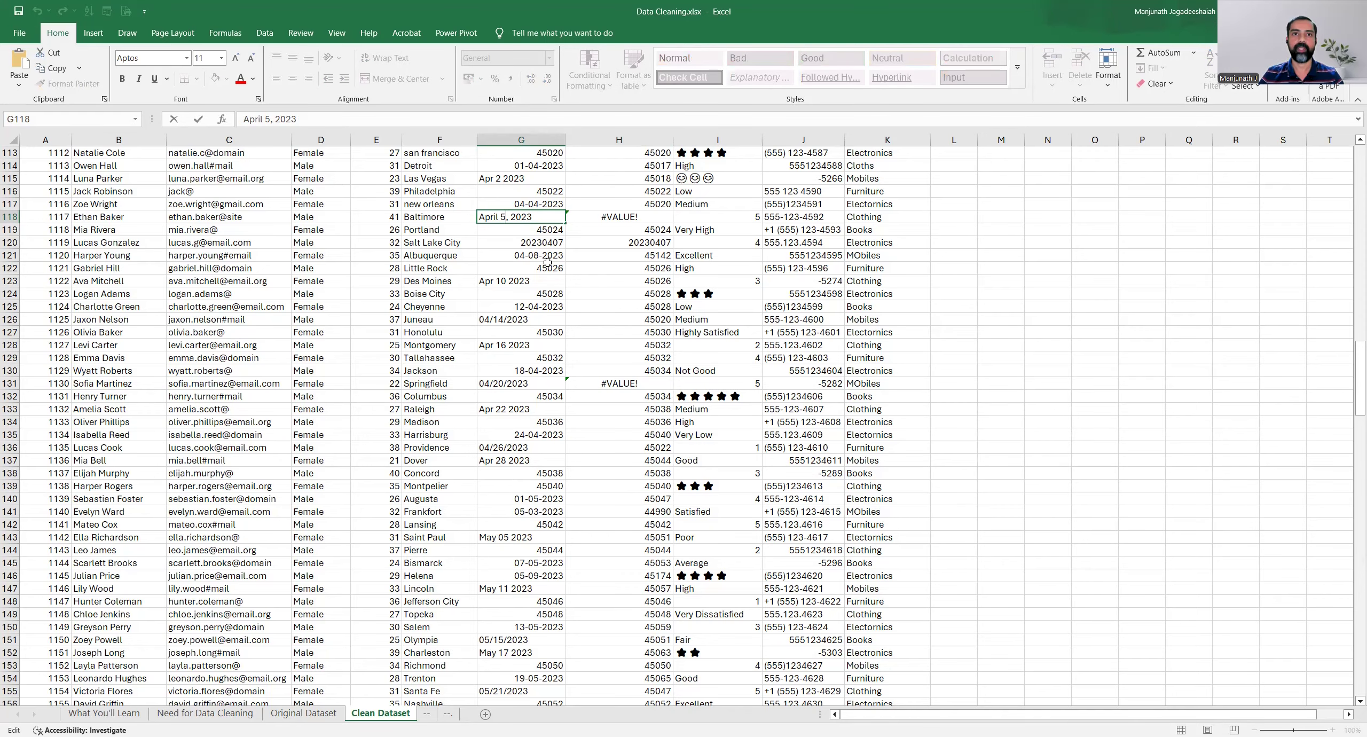
key("BackSpace")
key("Left")
key("Left")
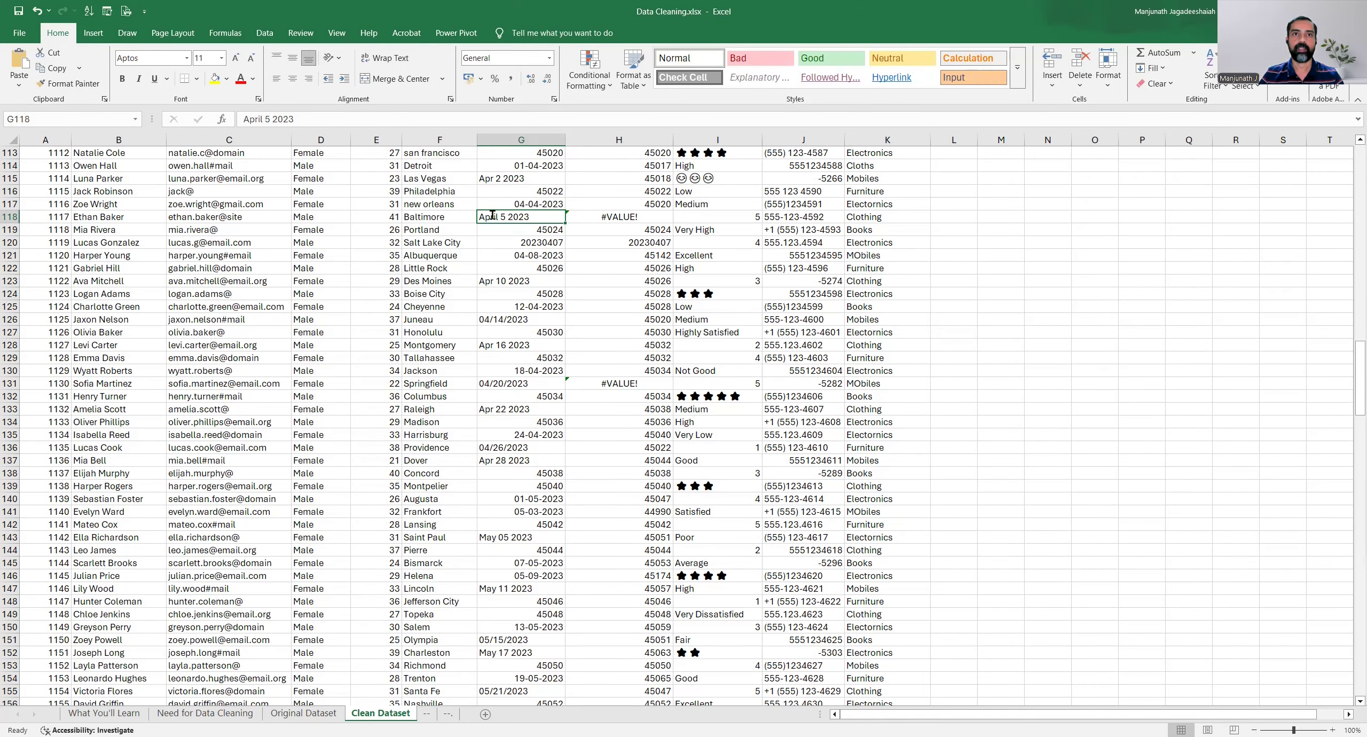
key("BackSpace")
key("BackSpace")
key("Return")
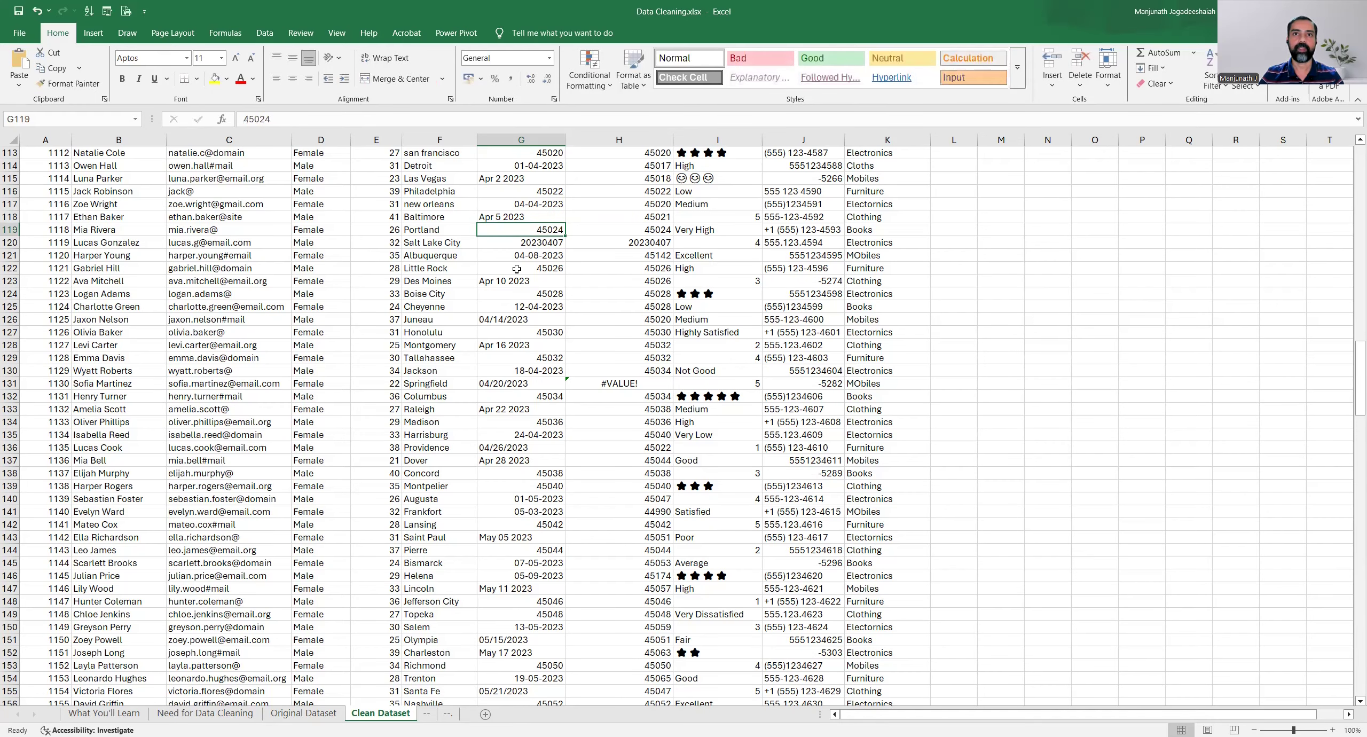
left_click(630, 230)
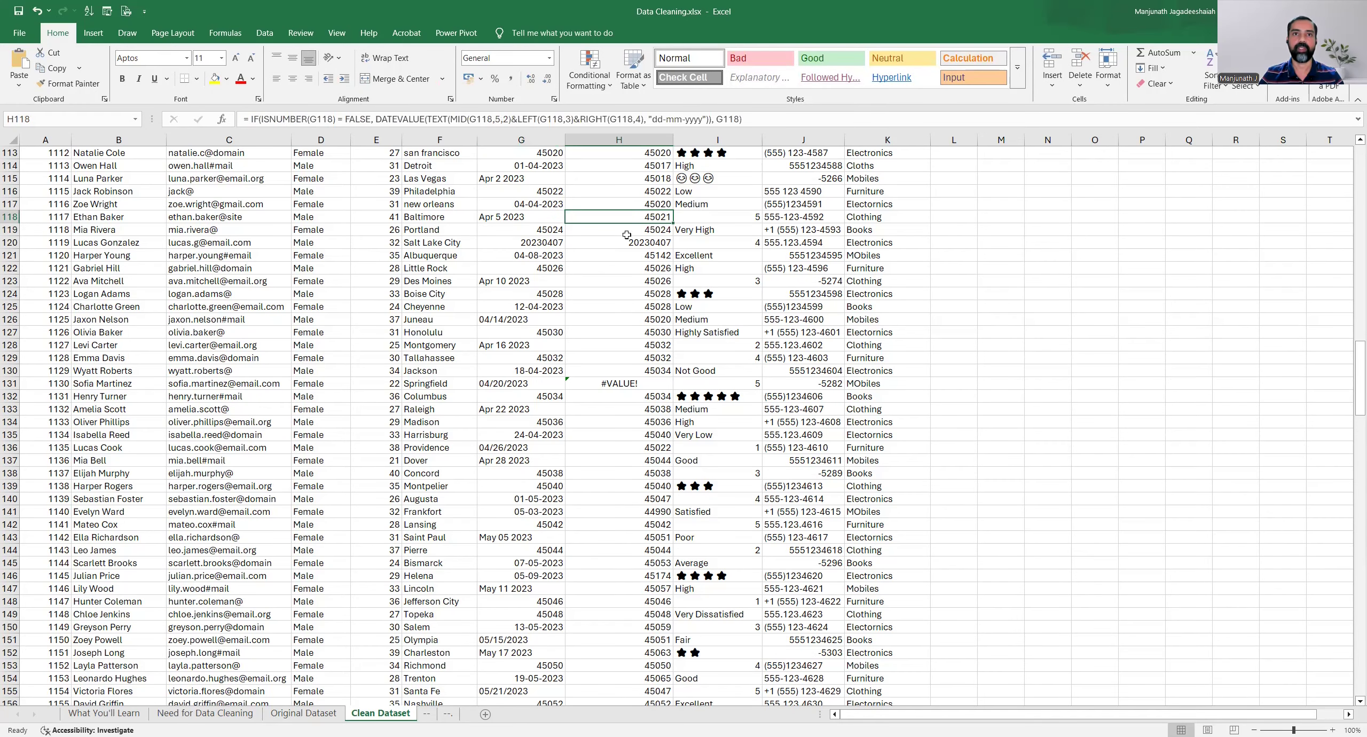
Replace the unseparated 20230407 entry in FeedbackDate cell G120 with Apr 7 2023.
left_click(549, 243)
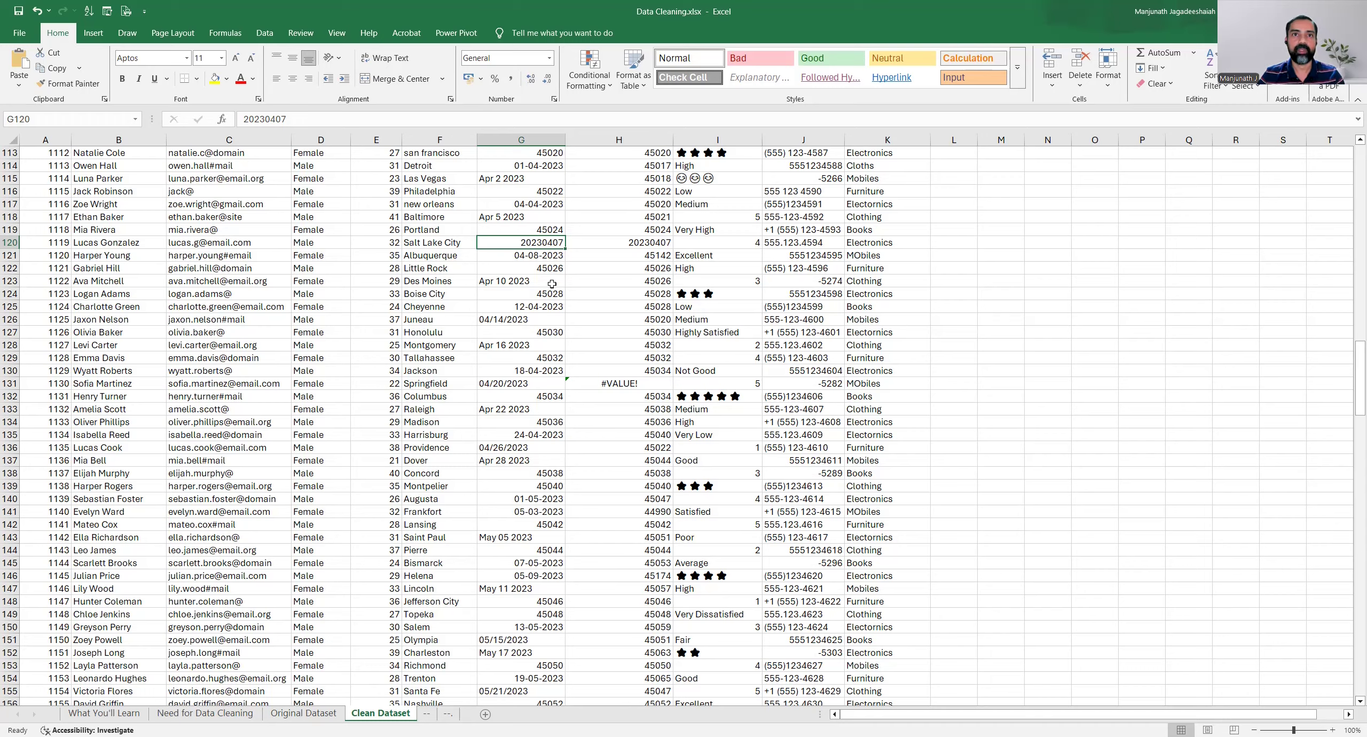
type("Apr")
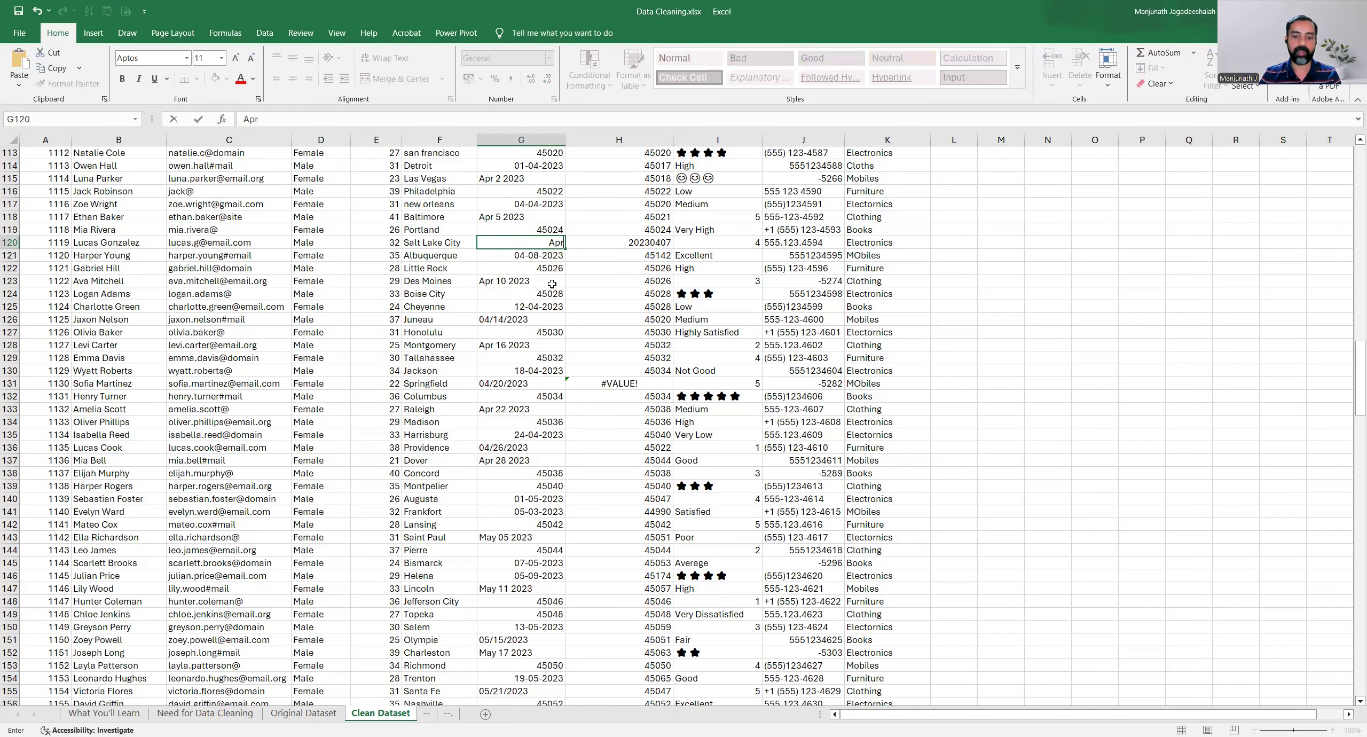
type(" 7 2023")
key("Return")
key("Up")
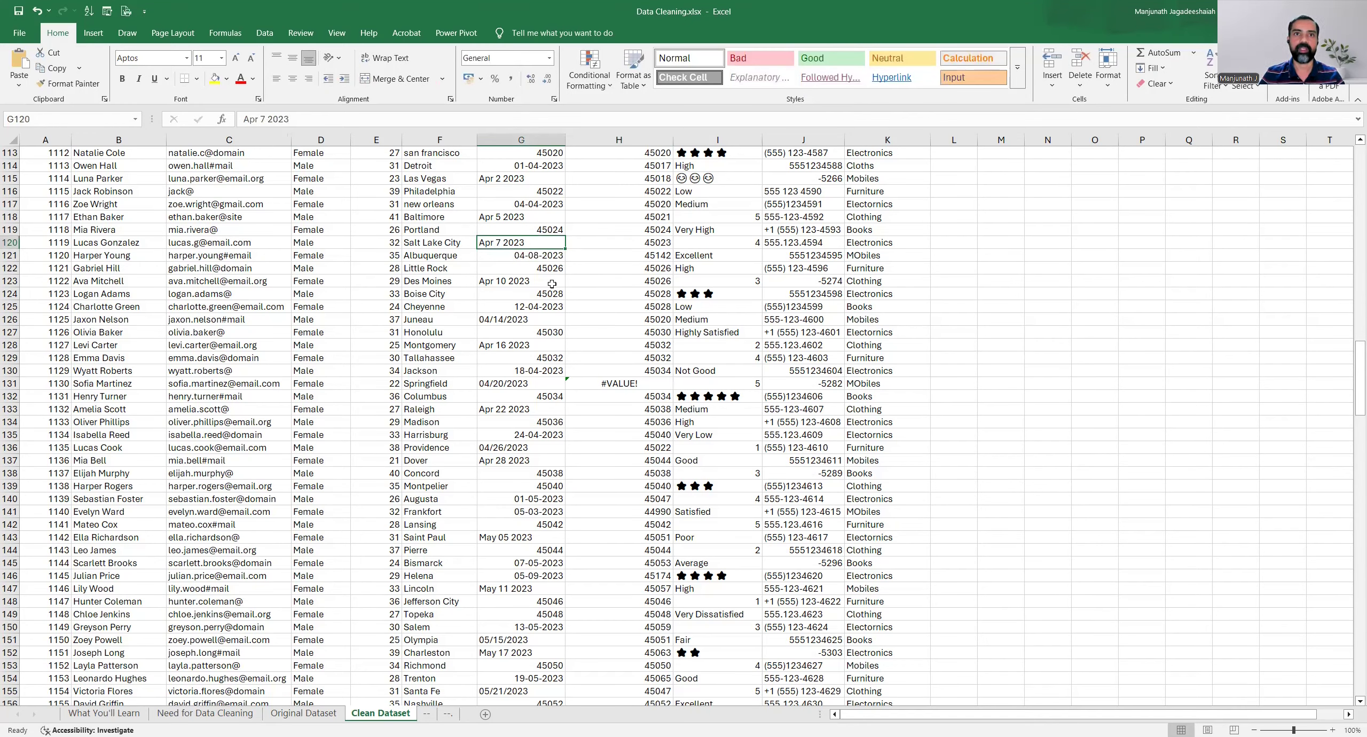
Rewrite the FeedbackDate entry in G131 as Apr 20 2023.
left_click(519, 383)
scroll(534, 395, "down", 3)
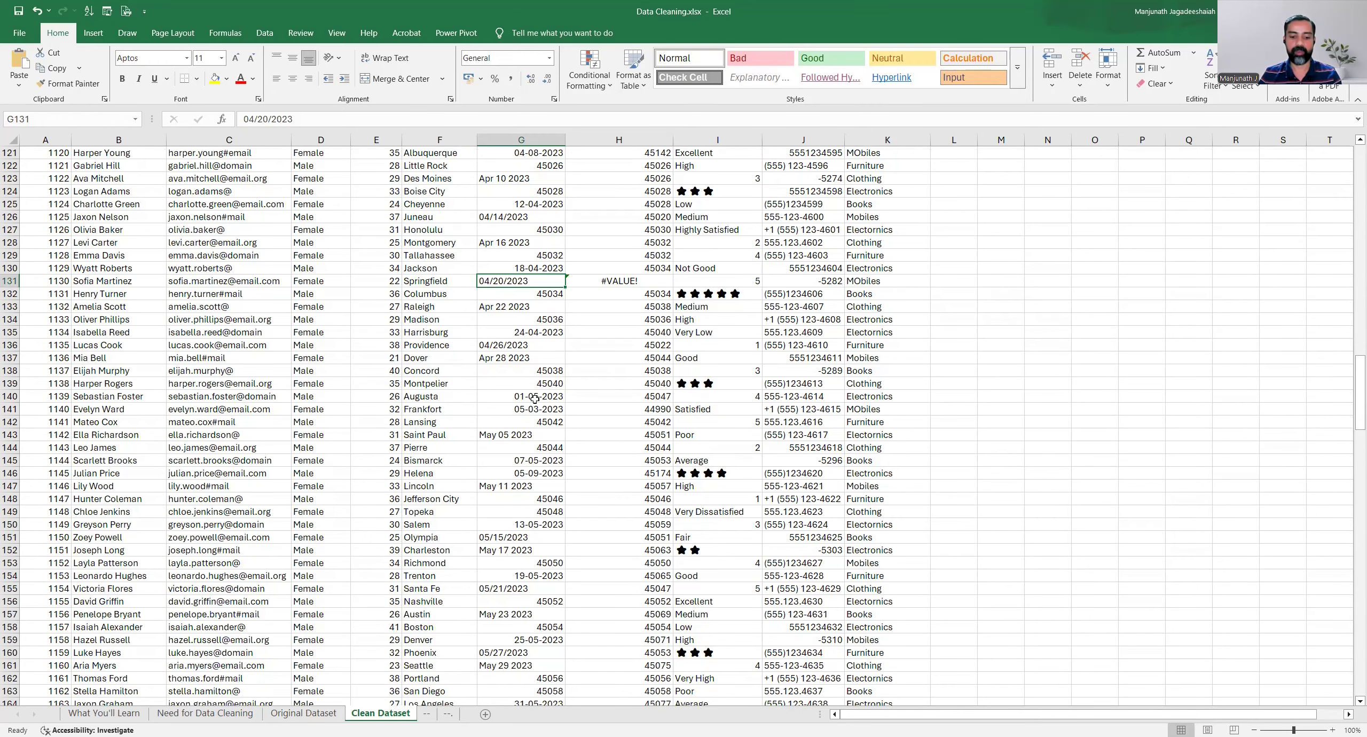
key("F2")
key("shift+Home")
type("A")
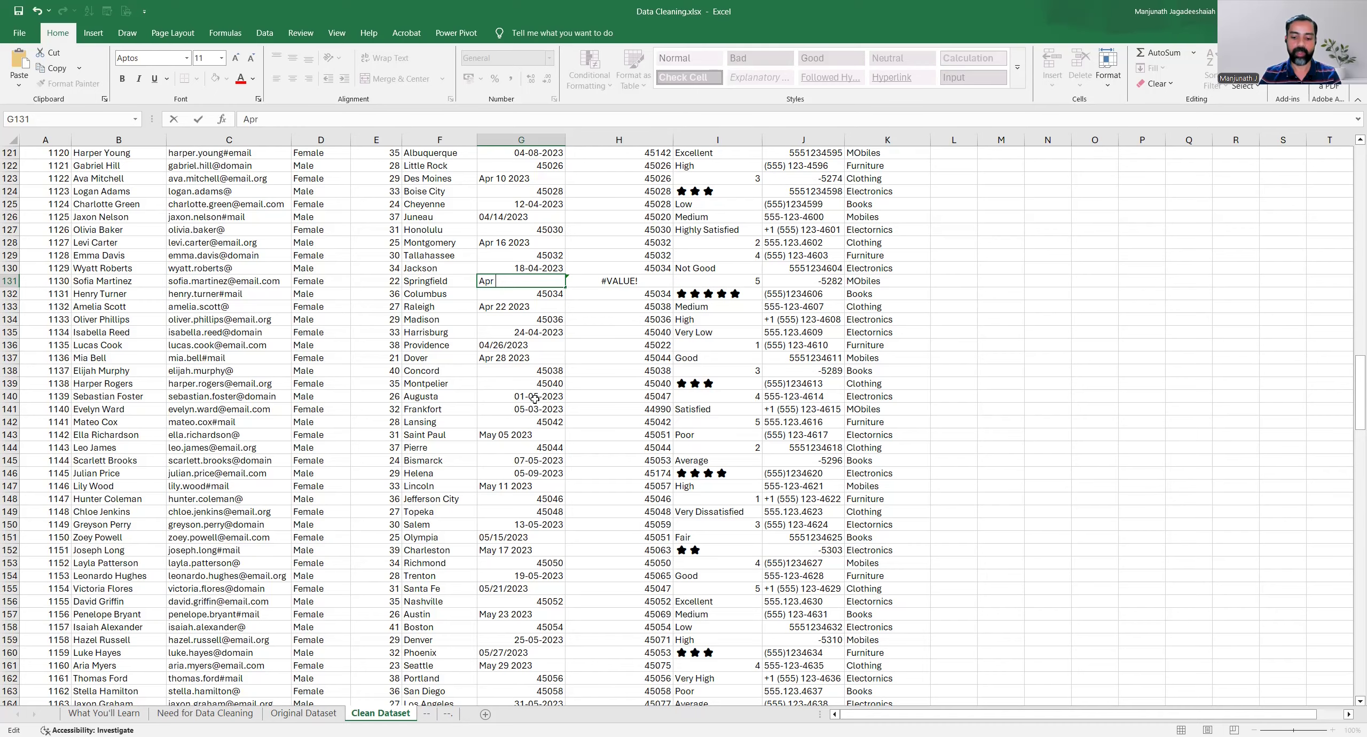
type("pr 20 2023")
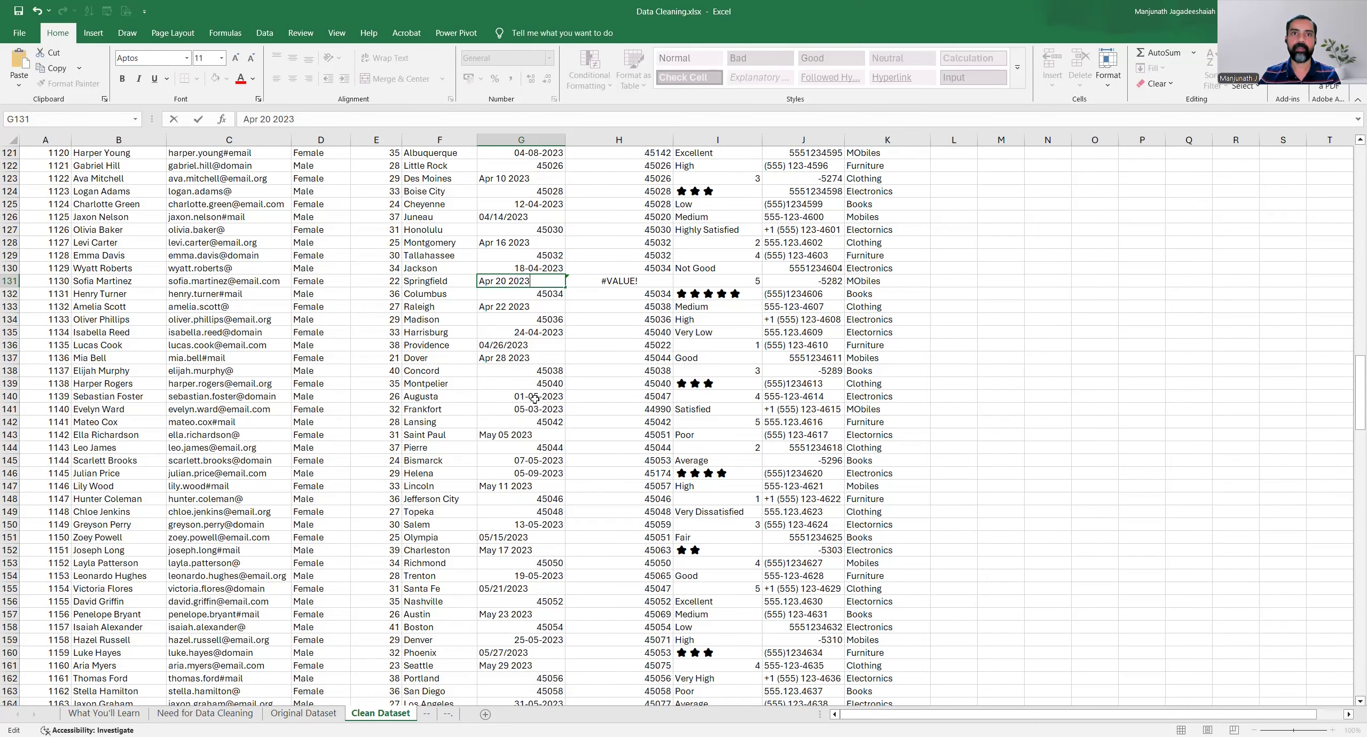
key("Return")
Find the next #VALUE! error in the Temp column and rewrite its FeedbackDate entry in G177 as Jun 20 2023.
scroll(503, 393, "down", 12)
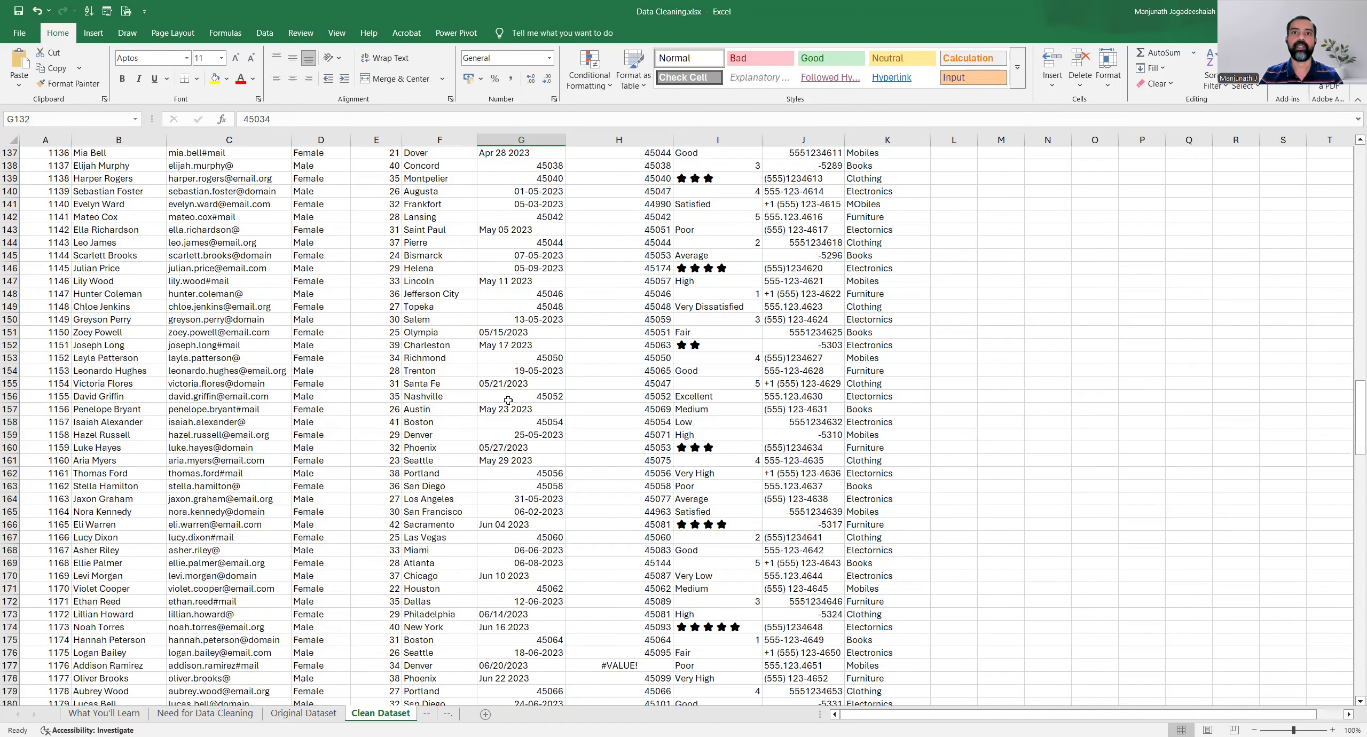
scroll(504, 393, "down", 4)
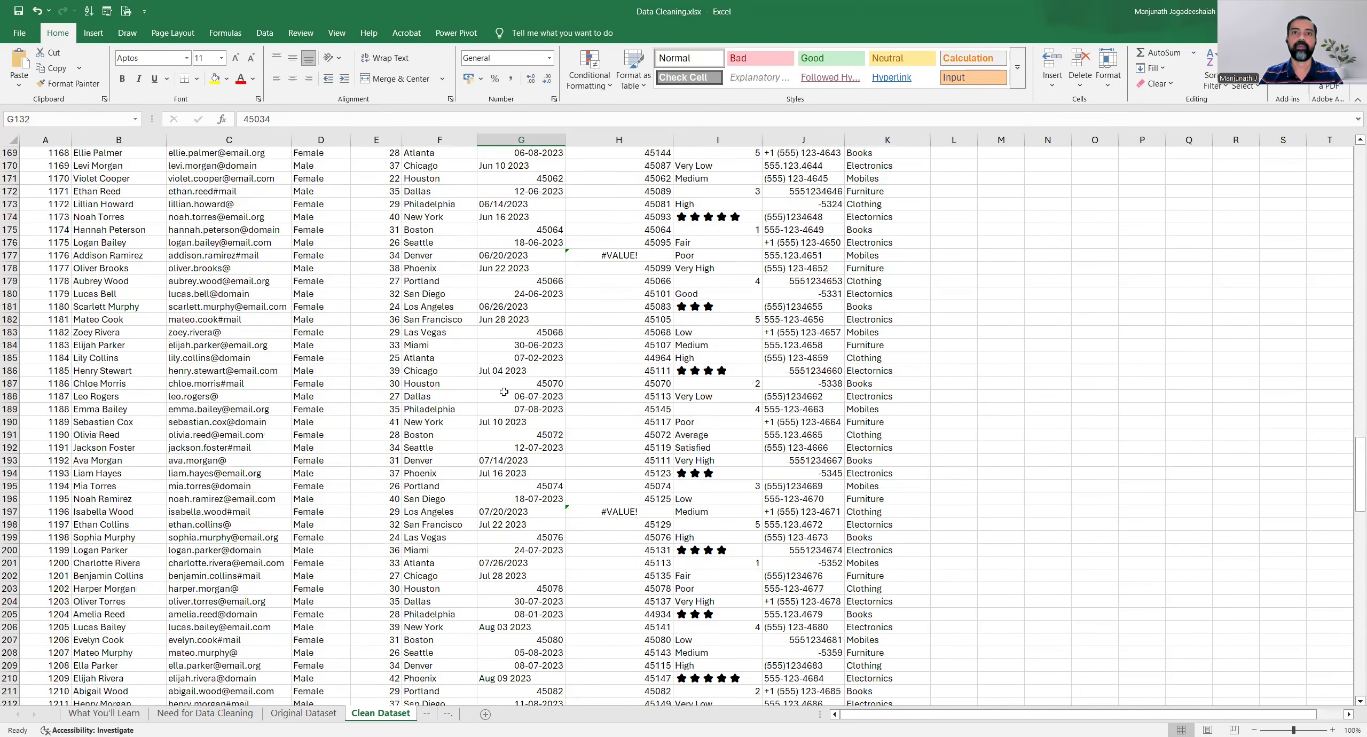
double_click(541, 257)
left_click_drag(534, 257, 399, 268)
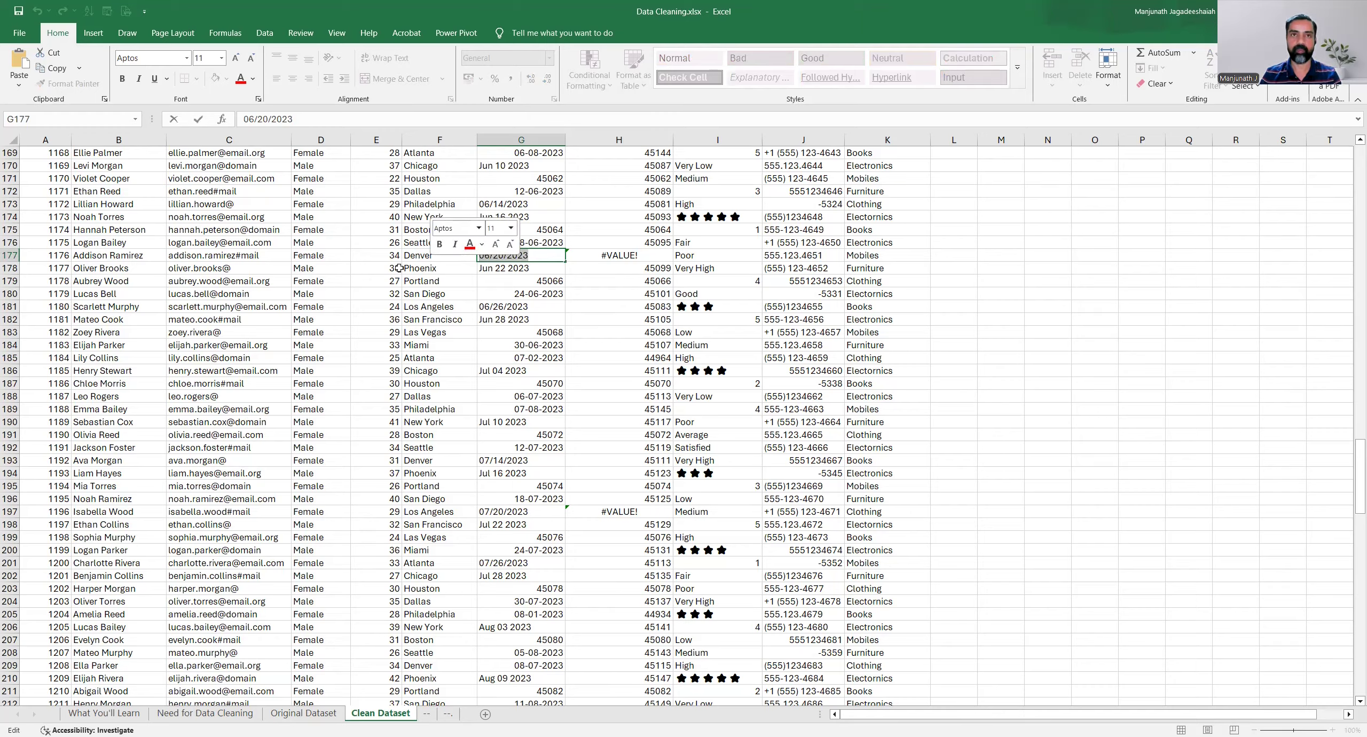
type("Jun 20 2023")
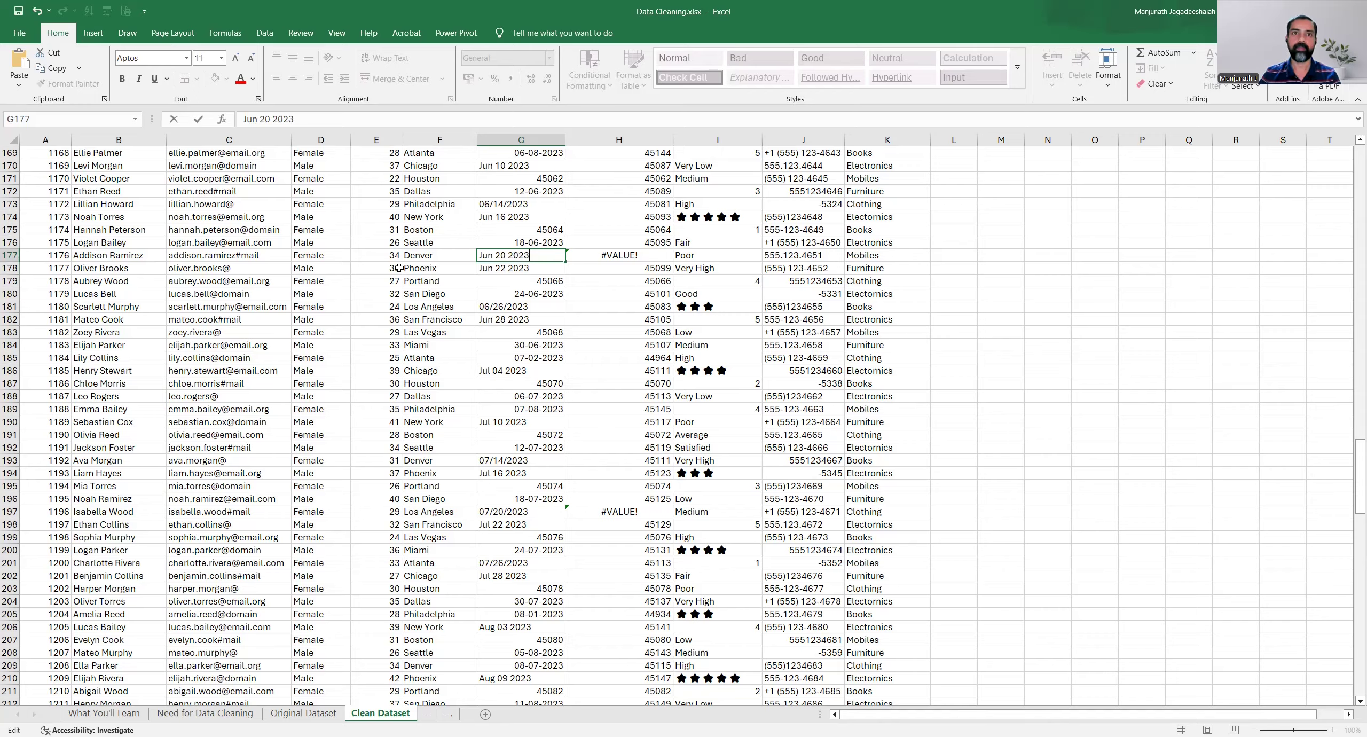
key("Return")
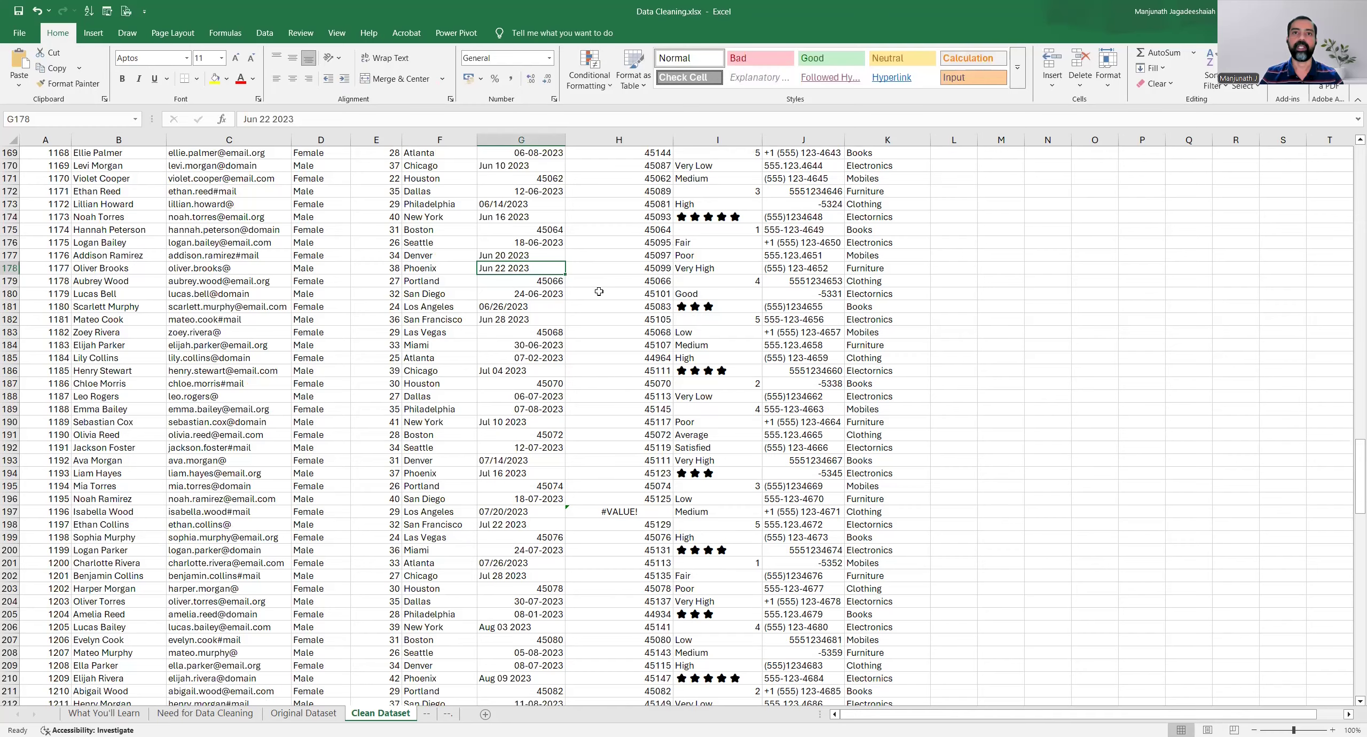
Rewrite the FeedbackDate entry in G197 as Jul 20 2023.
scroll(549, 315, "down", 5)
double_click(545, 308)
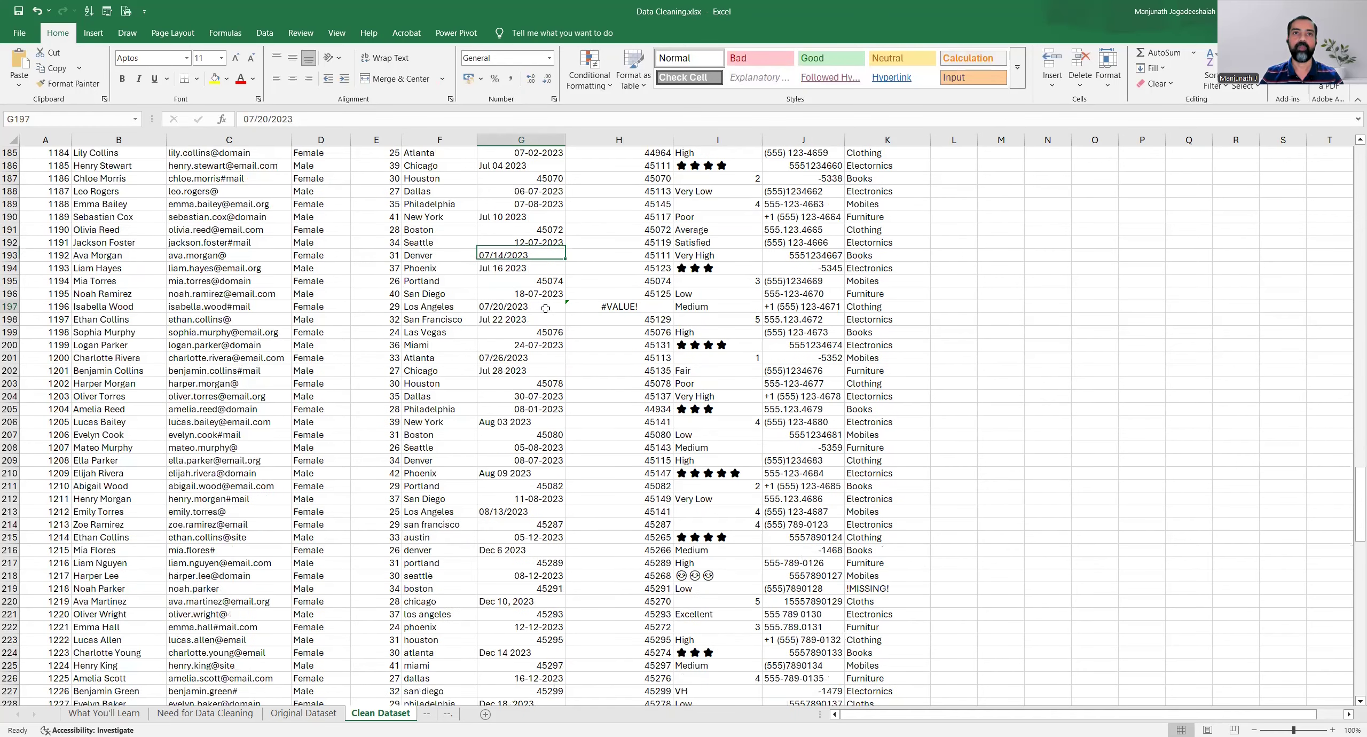
key("shift+Home")
type("Jul")
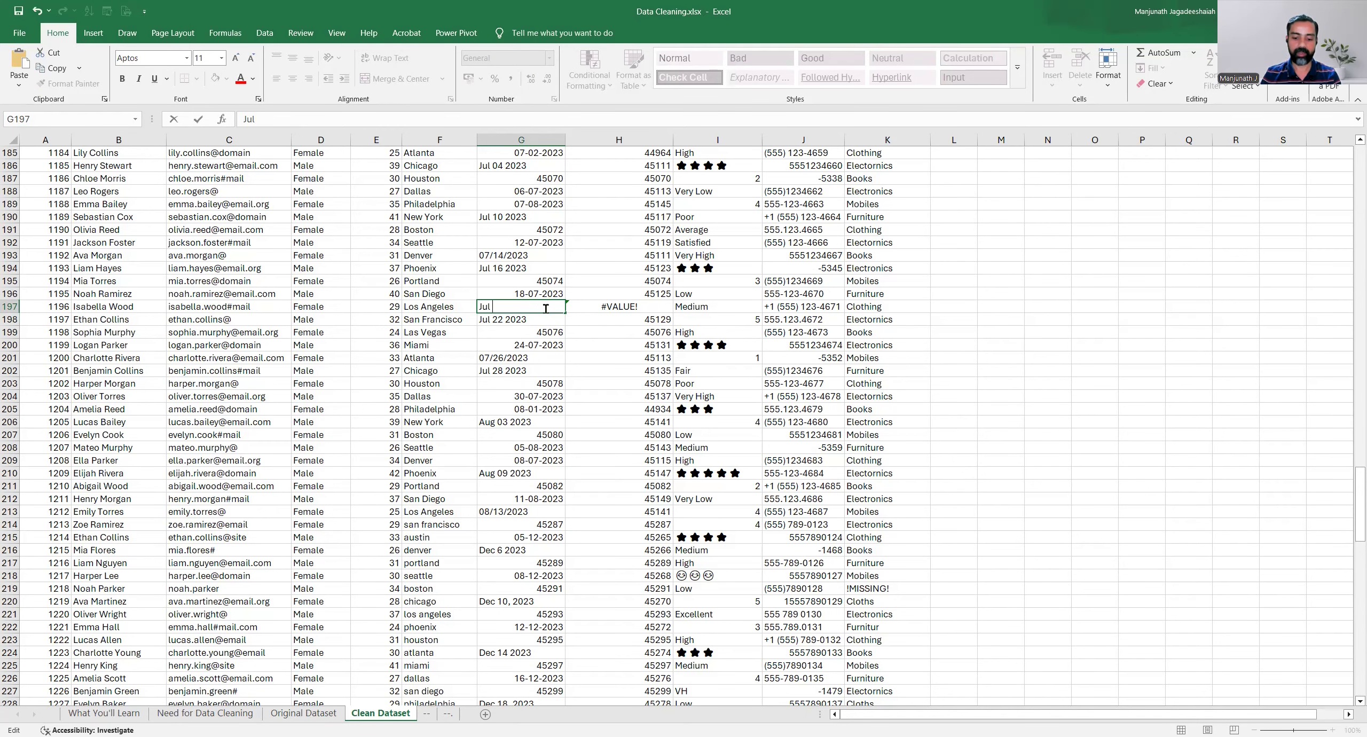
type(" 20 2023")
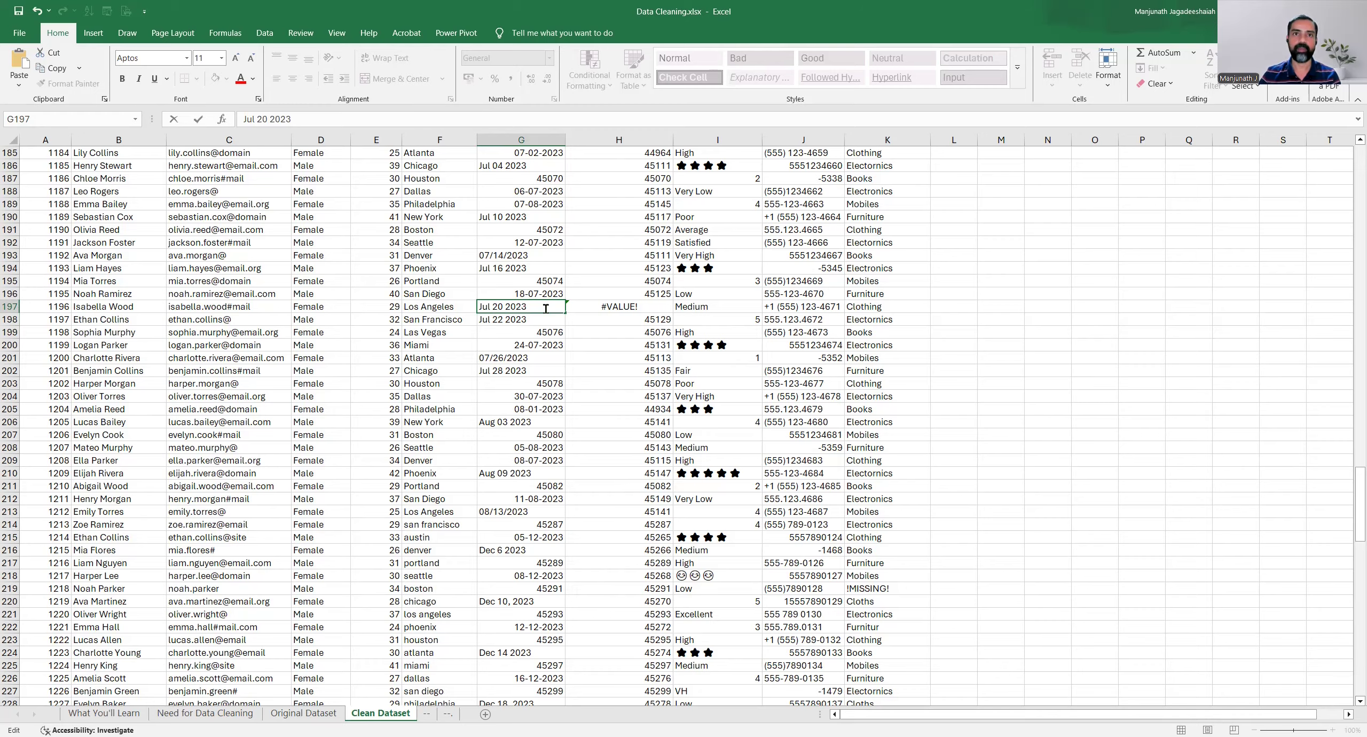
key("Return")
Copy all Temp results from H2 down to H315 and paste them as values over the FeedbackDate entries starting at G2.
scroll(618, 297, "down", 7)
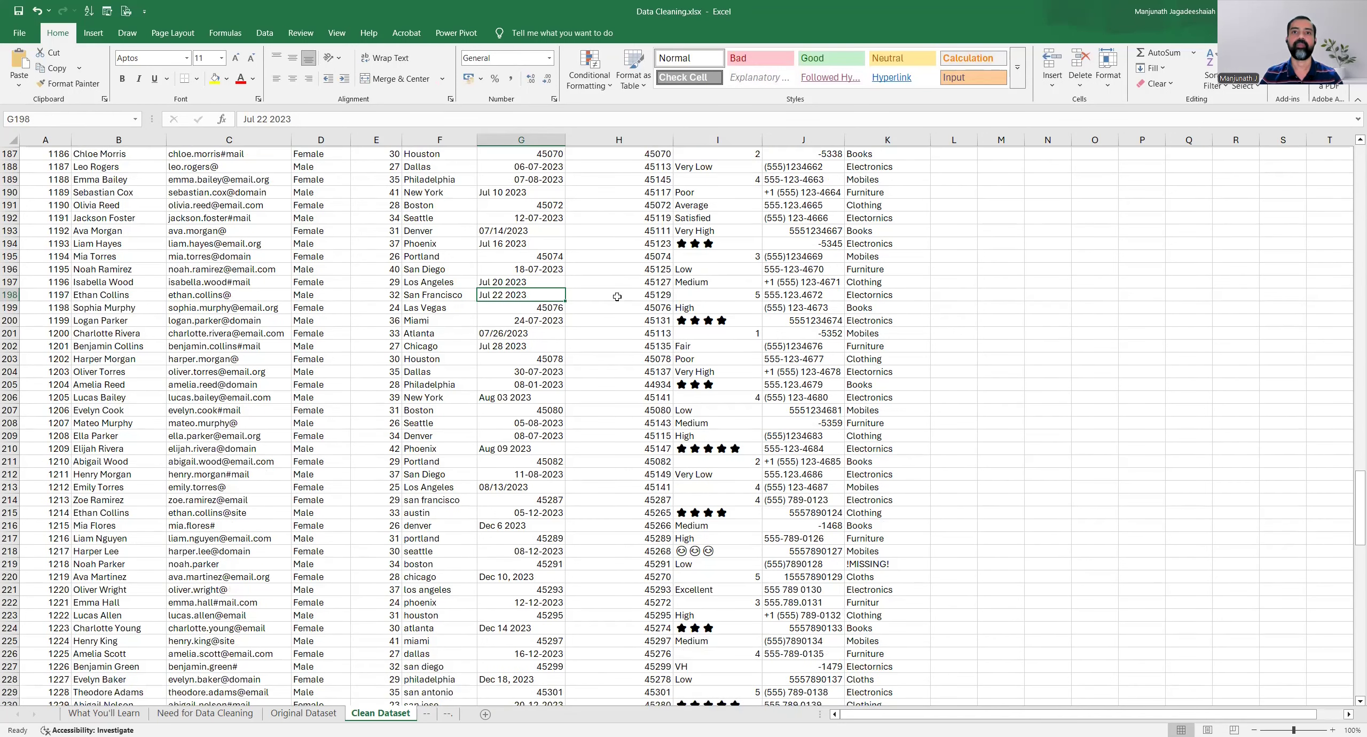
key("Right")
key("ctrl+Up")
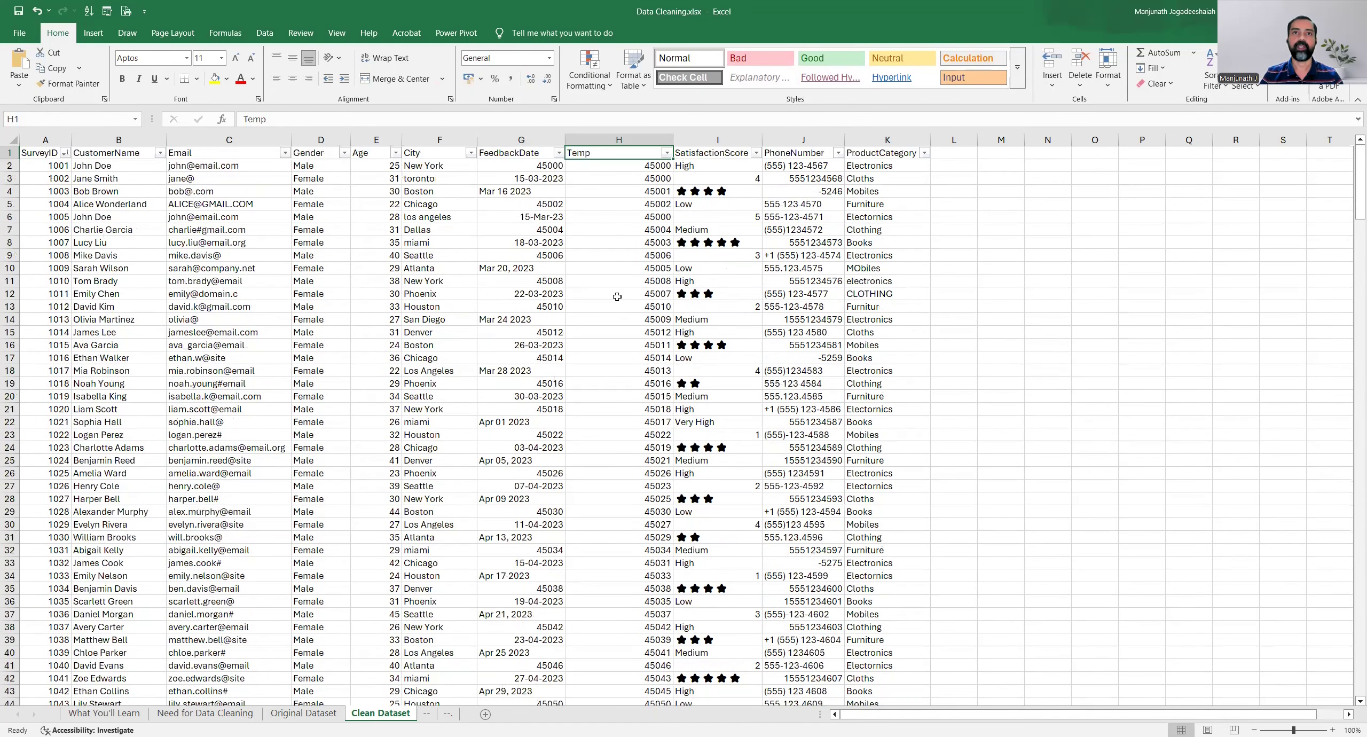
key("Down")
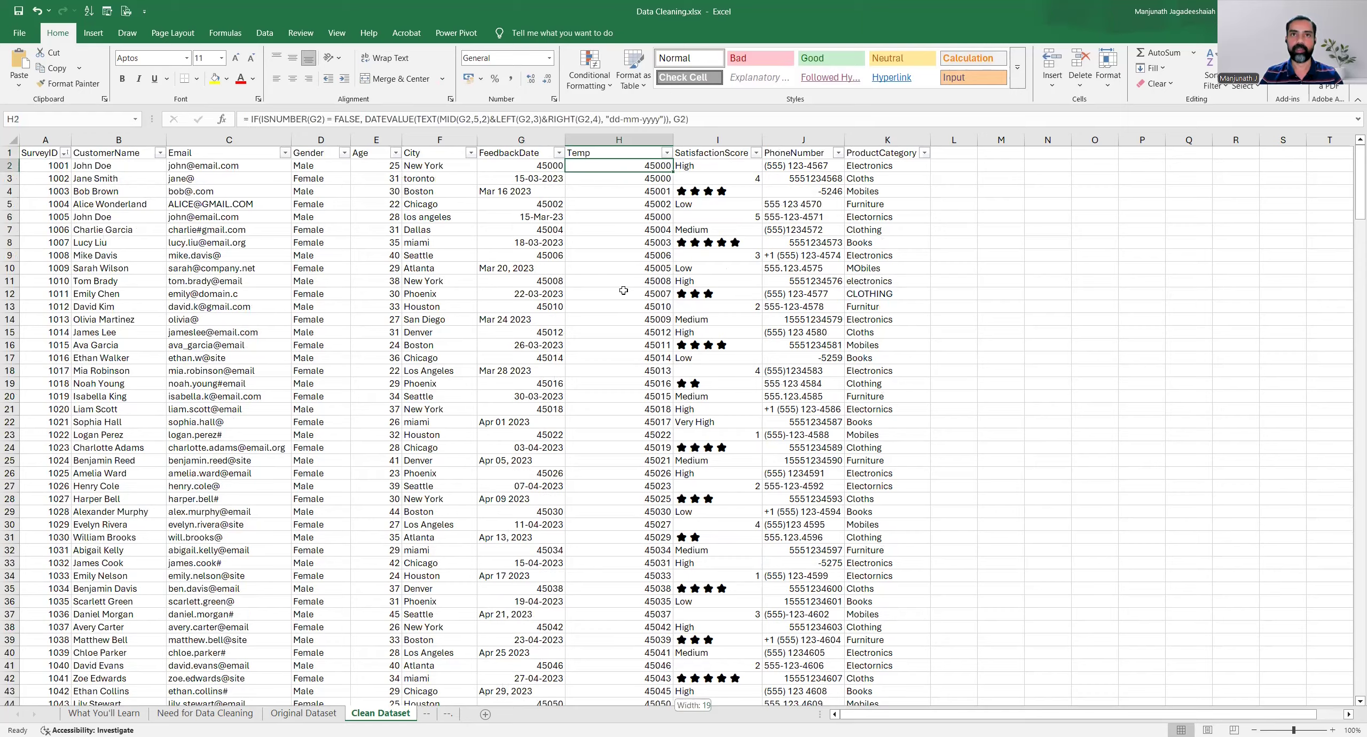
key("ctrl+shift+Down")
key("ctrl+c")
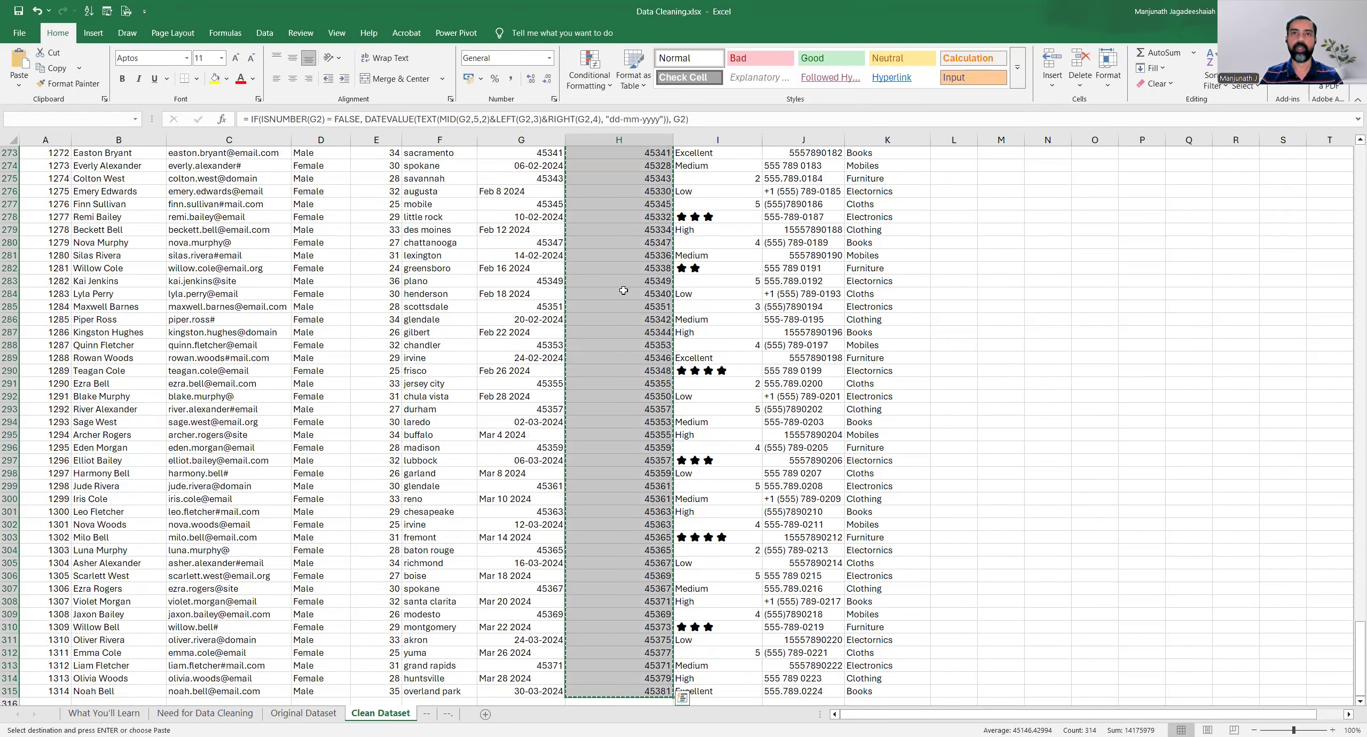
key("ctrl+Up")
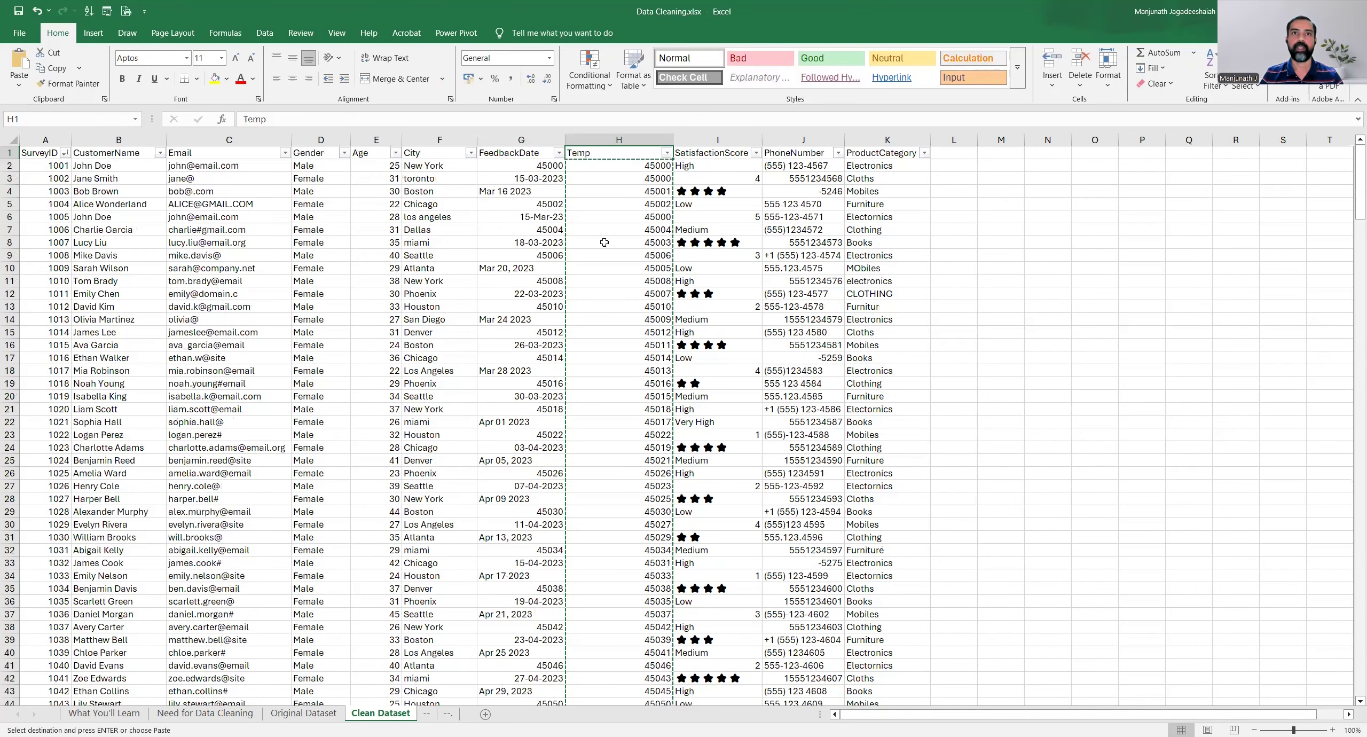
right_click(505, 163)
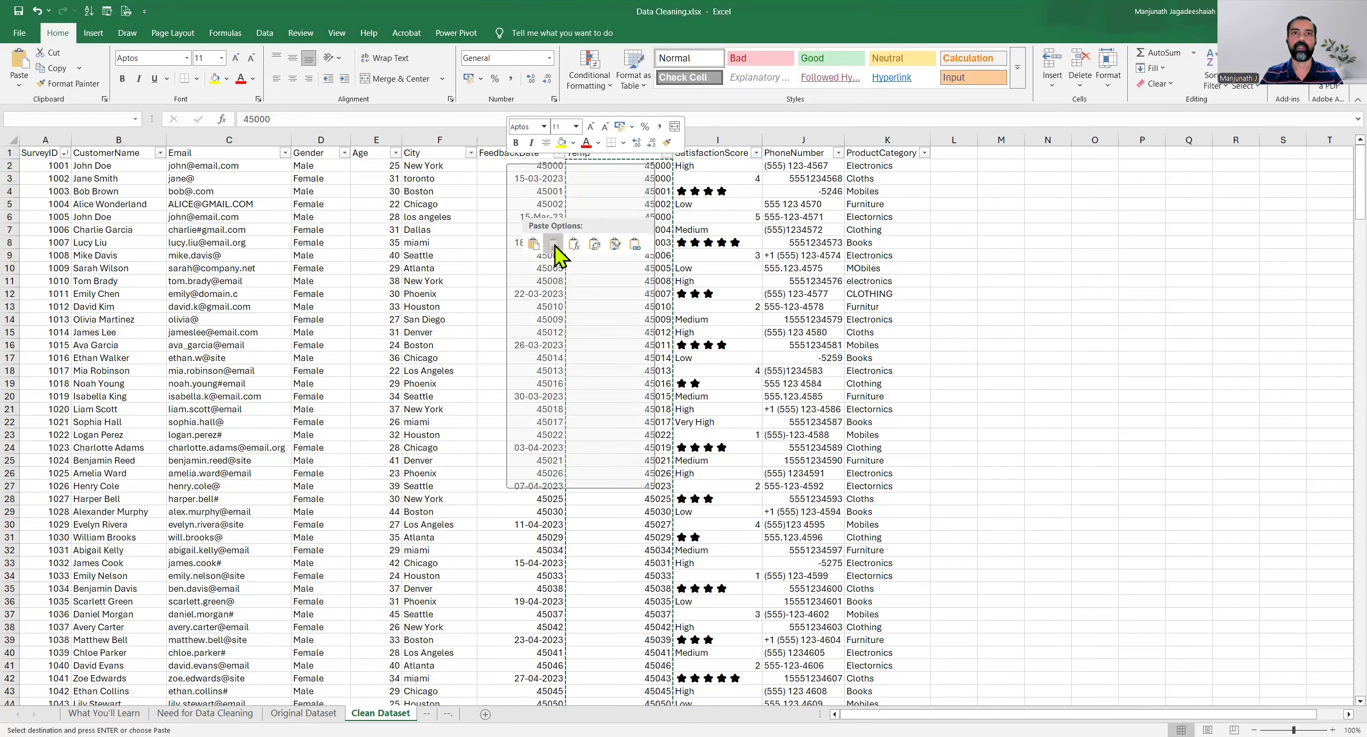
left_click(555, 254)
left_click(536, 229)
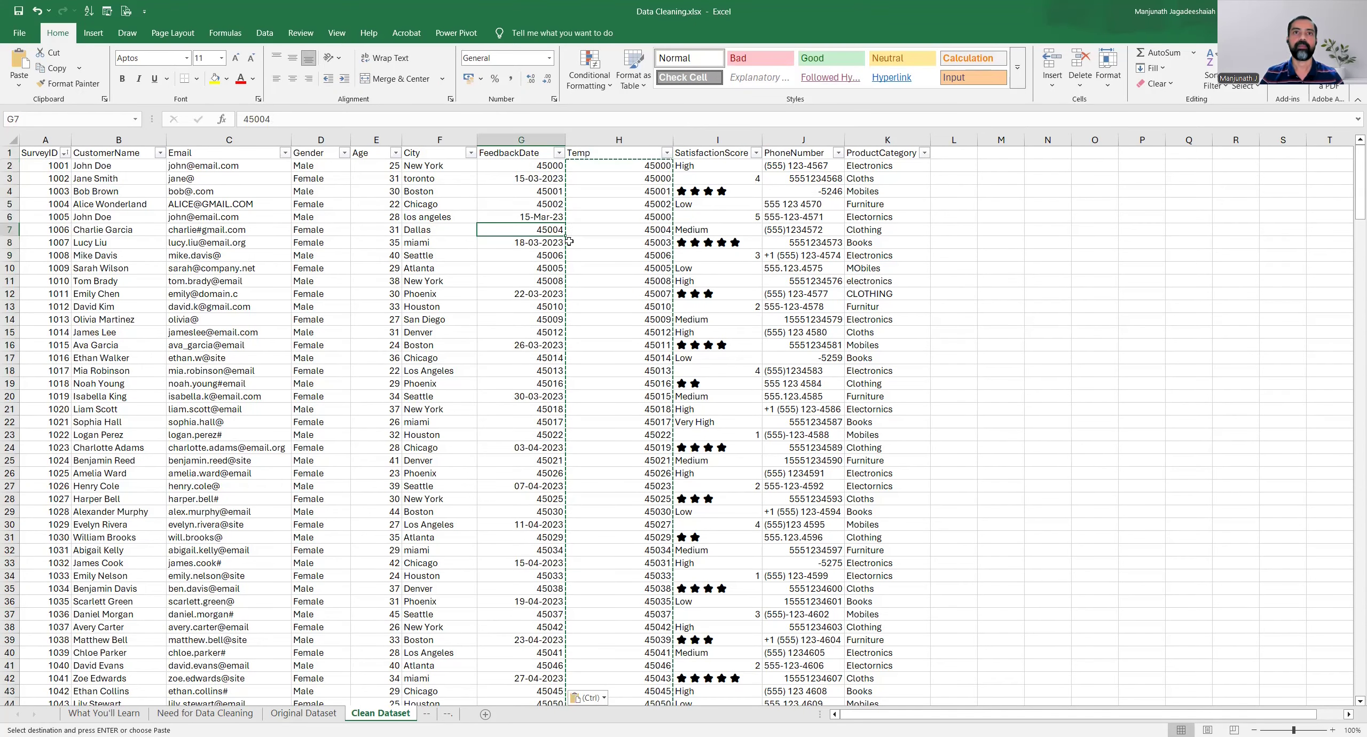
Delete the whole Temp helper column H.
left_click(613, 140)
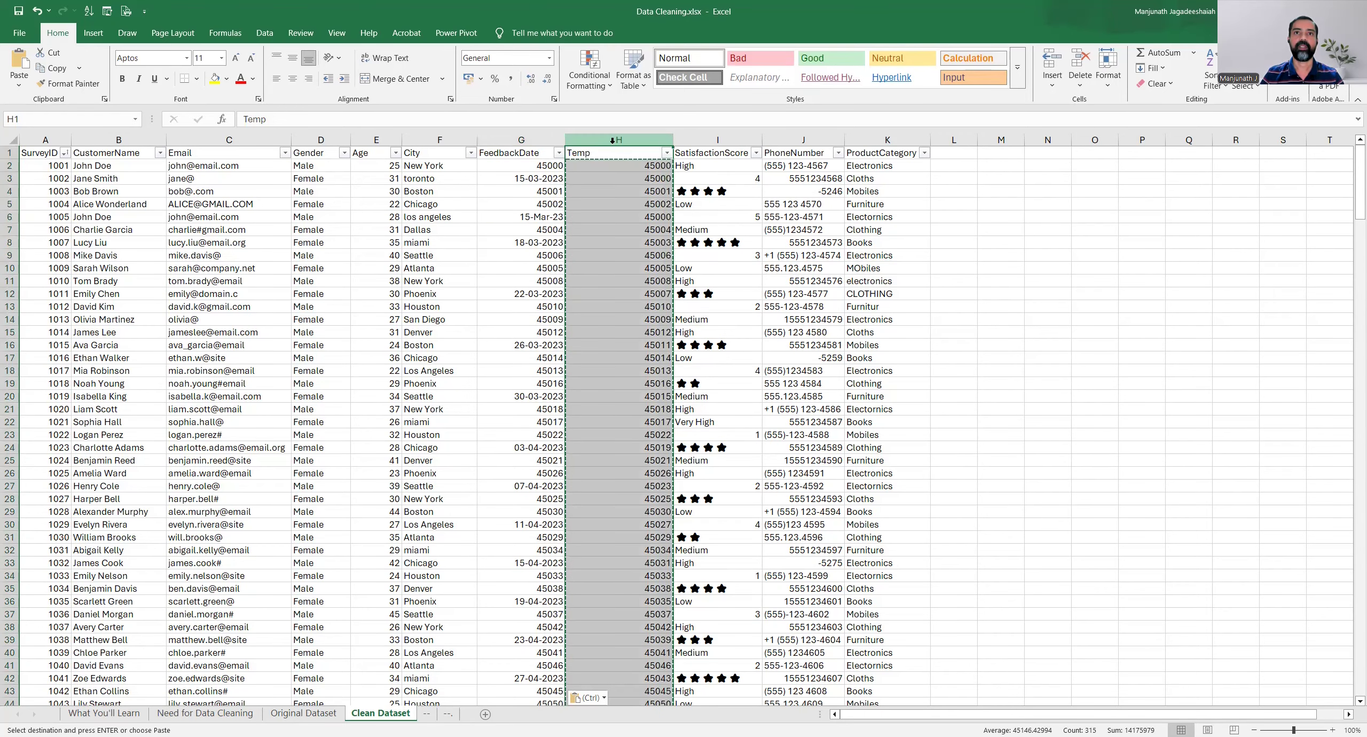
right_click(619, 167)
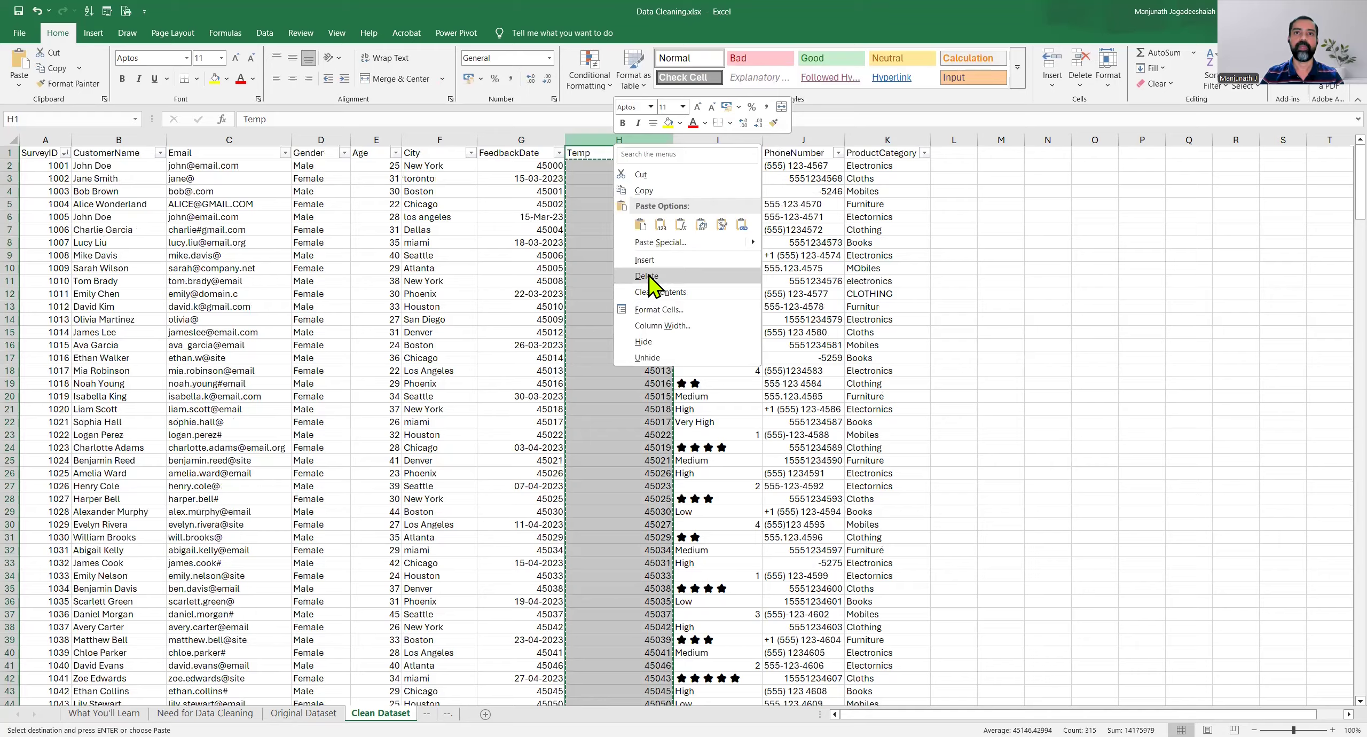
left_click(649, 275)
Format all FeedbackDate values from G2 down to the last row as Short Date.
left_click(510, 167)
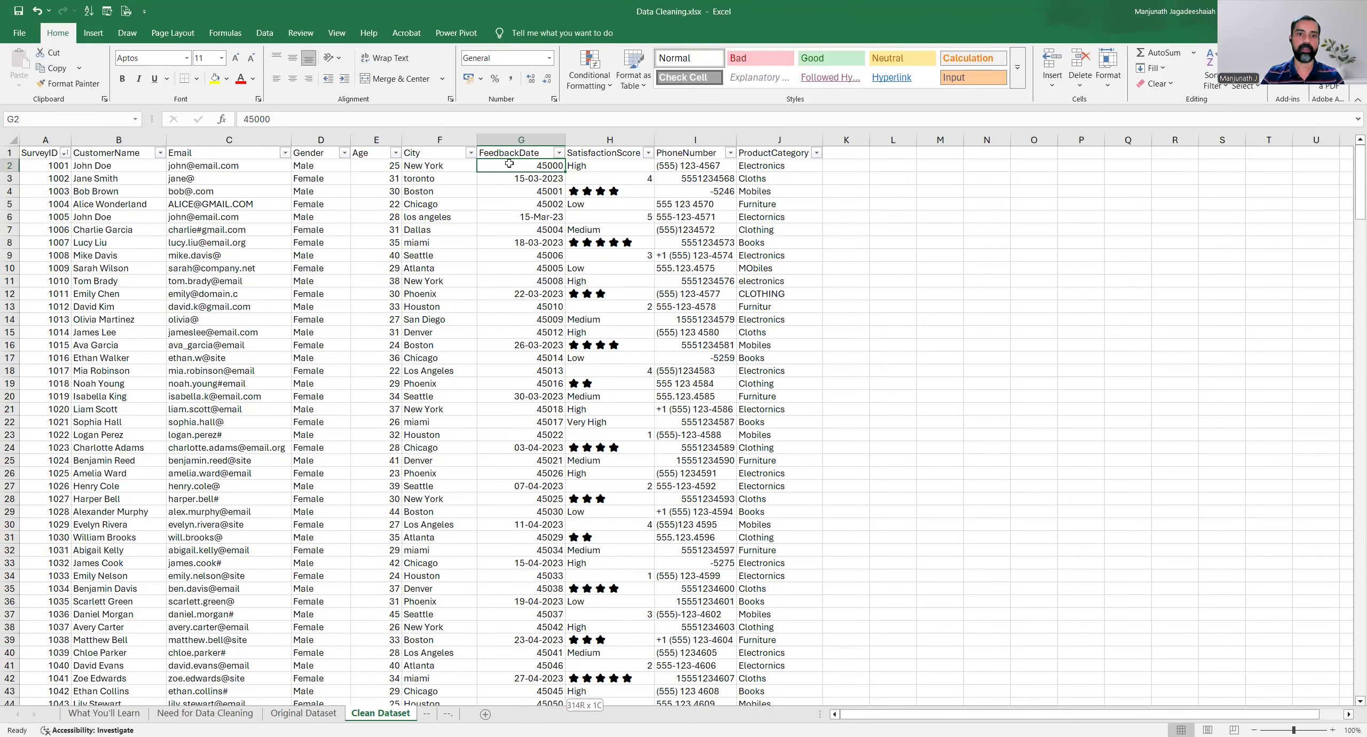
key("ctrl+shift+Down")
left_click(550, 58)
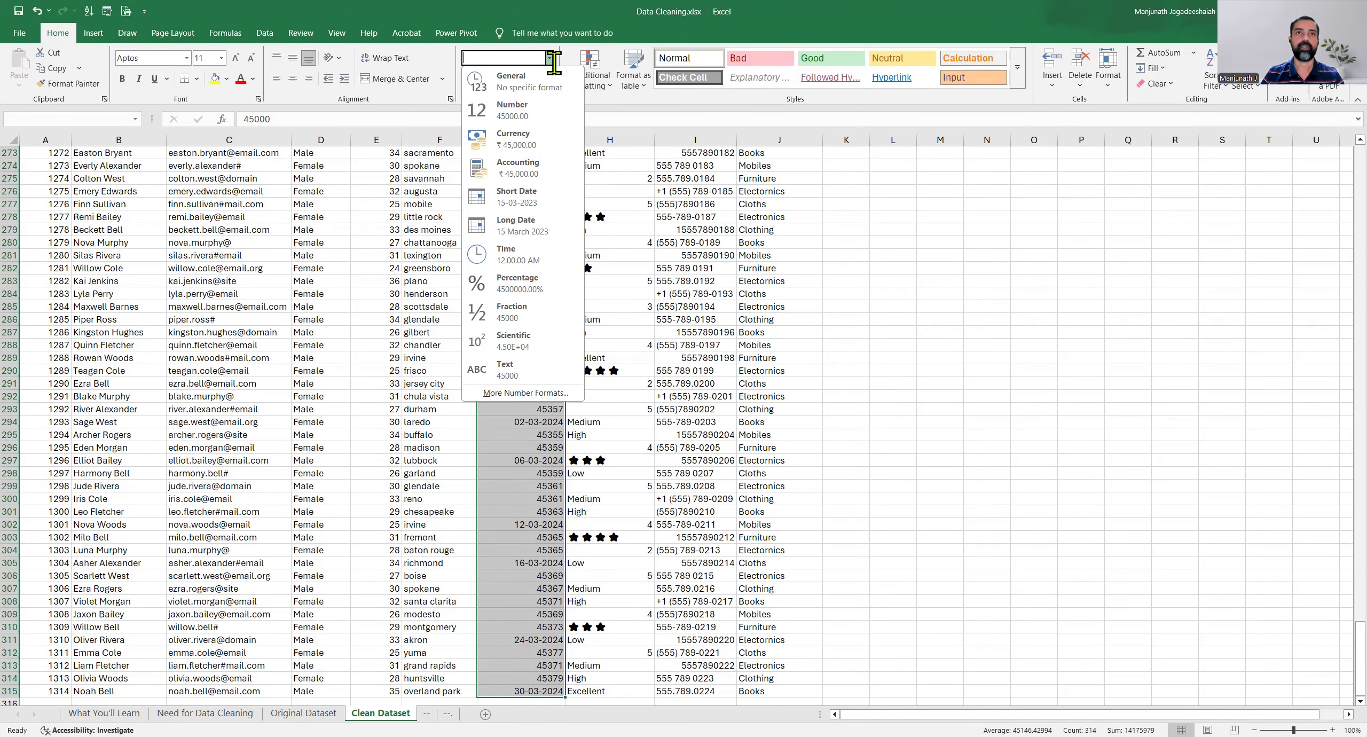
left_click(523, 191)
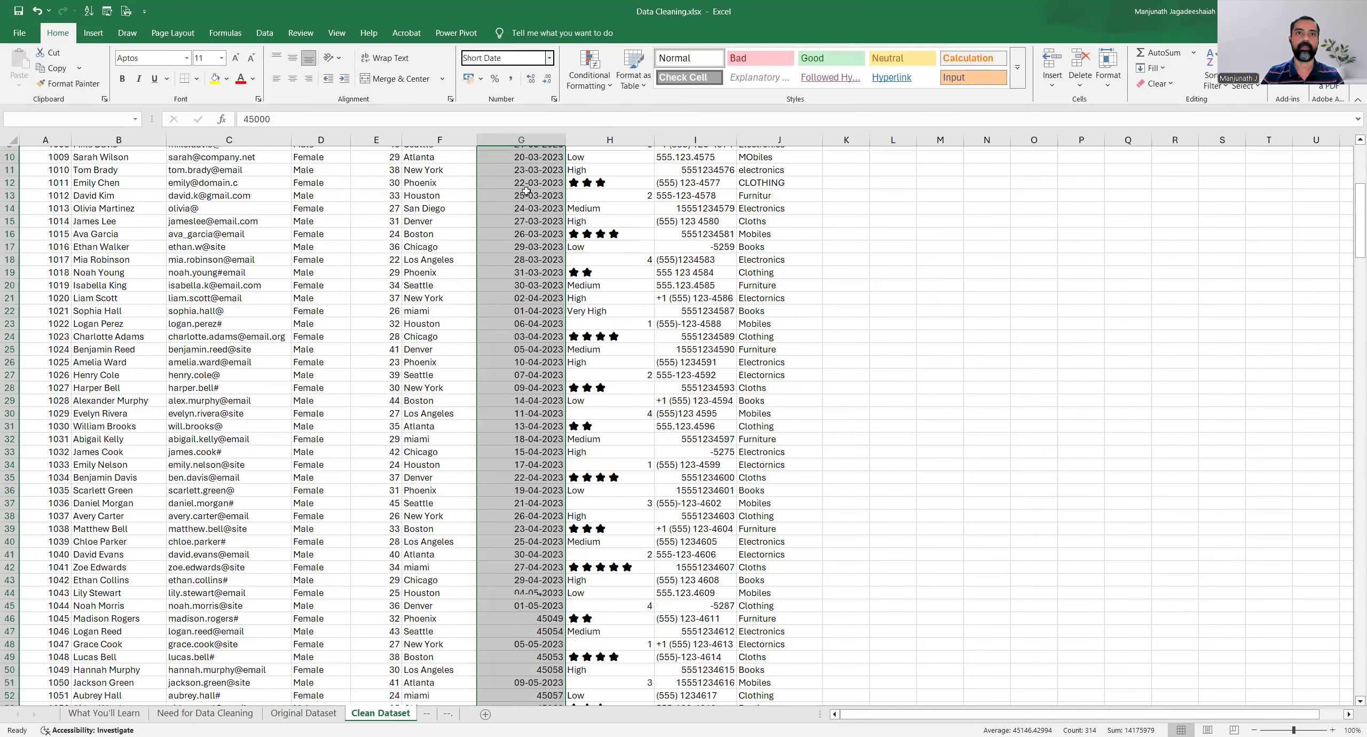
scroll(524, 169, "up", 3)
left_click(524, 168)
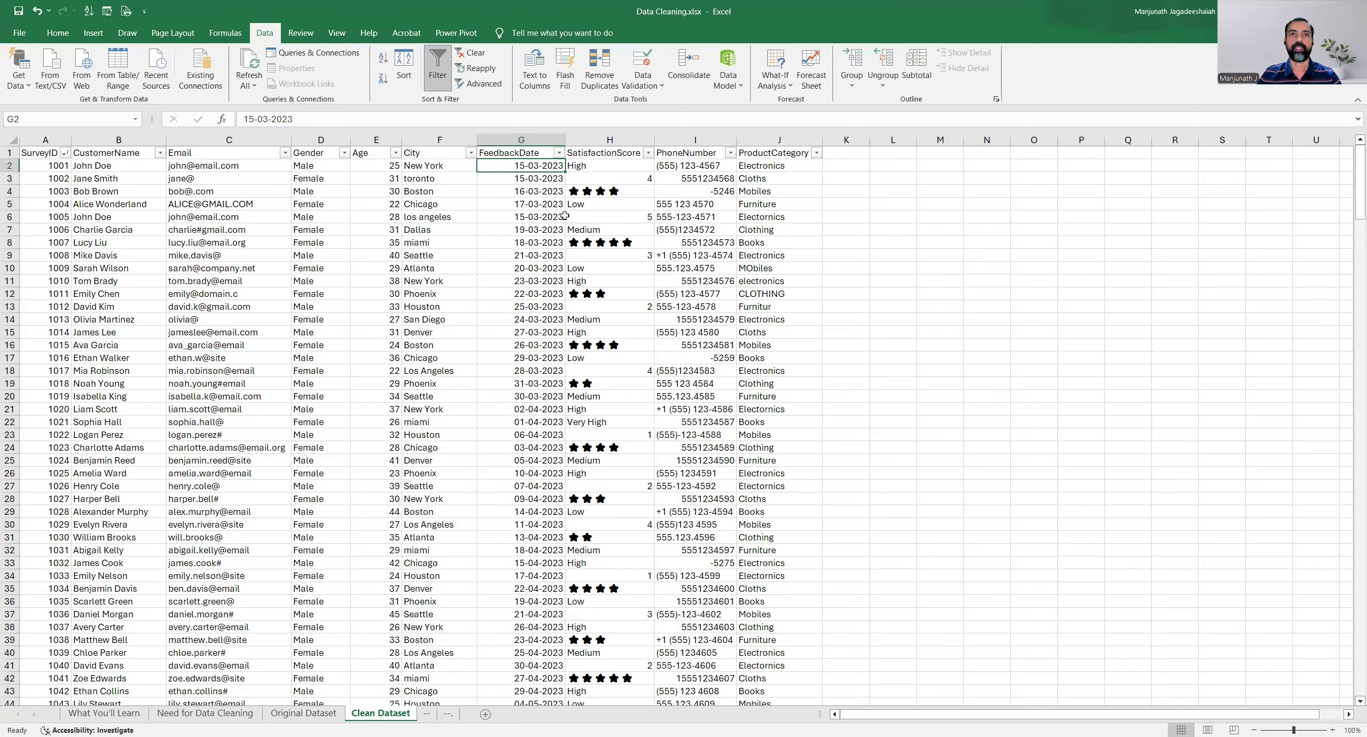
Examine the mix of text, number and star ratings in the SatisfactionScore column.
left_click(609, 148)
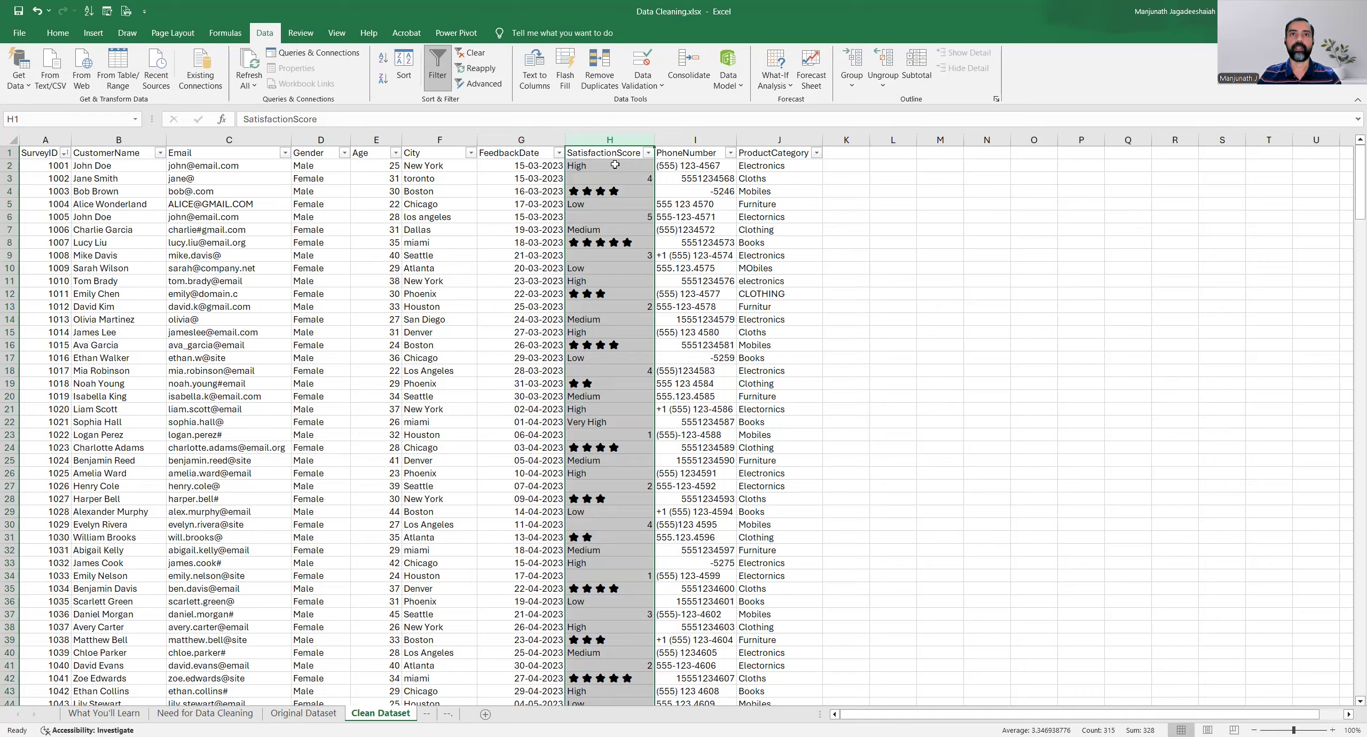
left_click(615, 165)
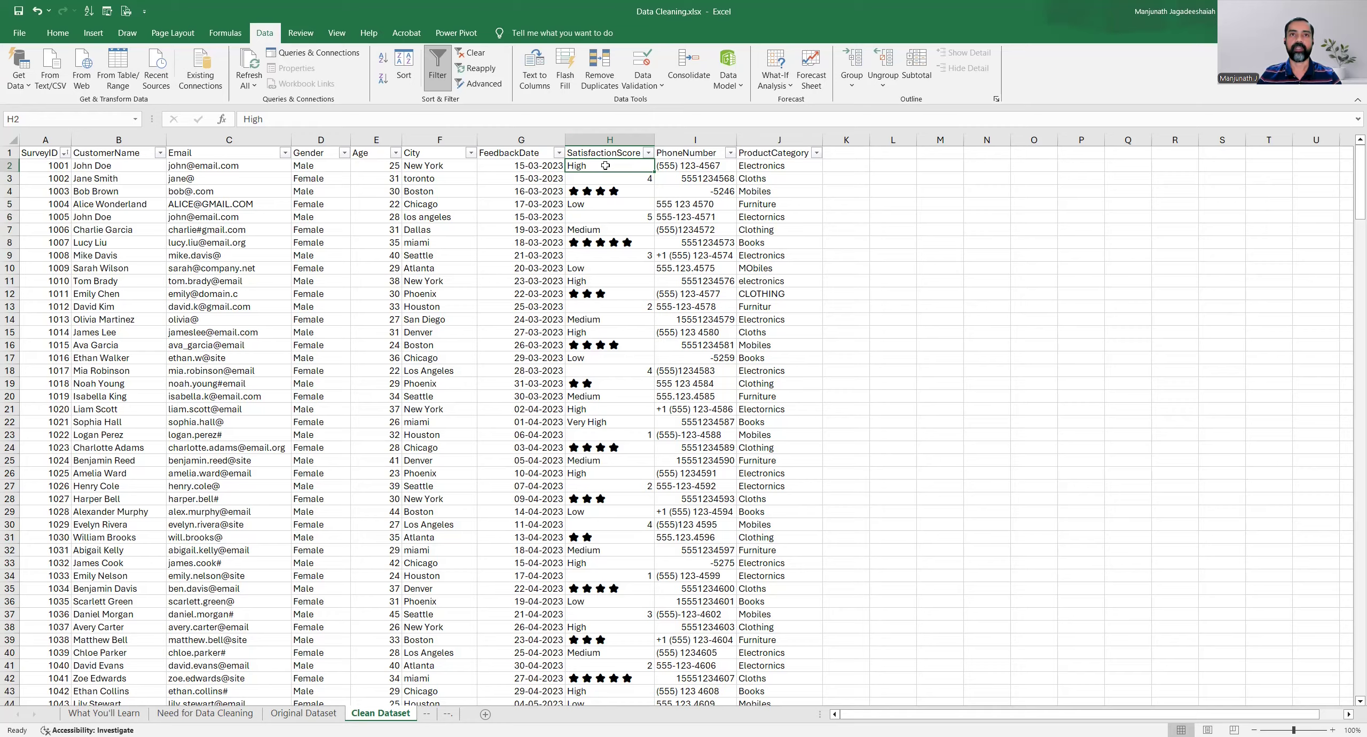
left_click(604, 228)
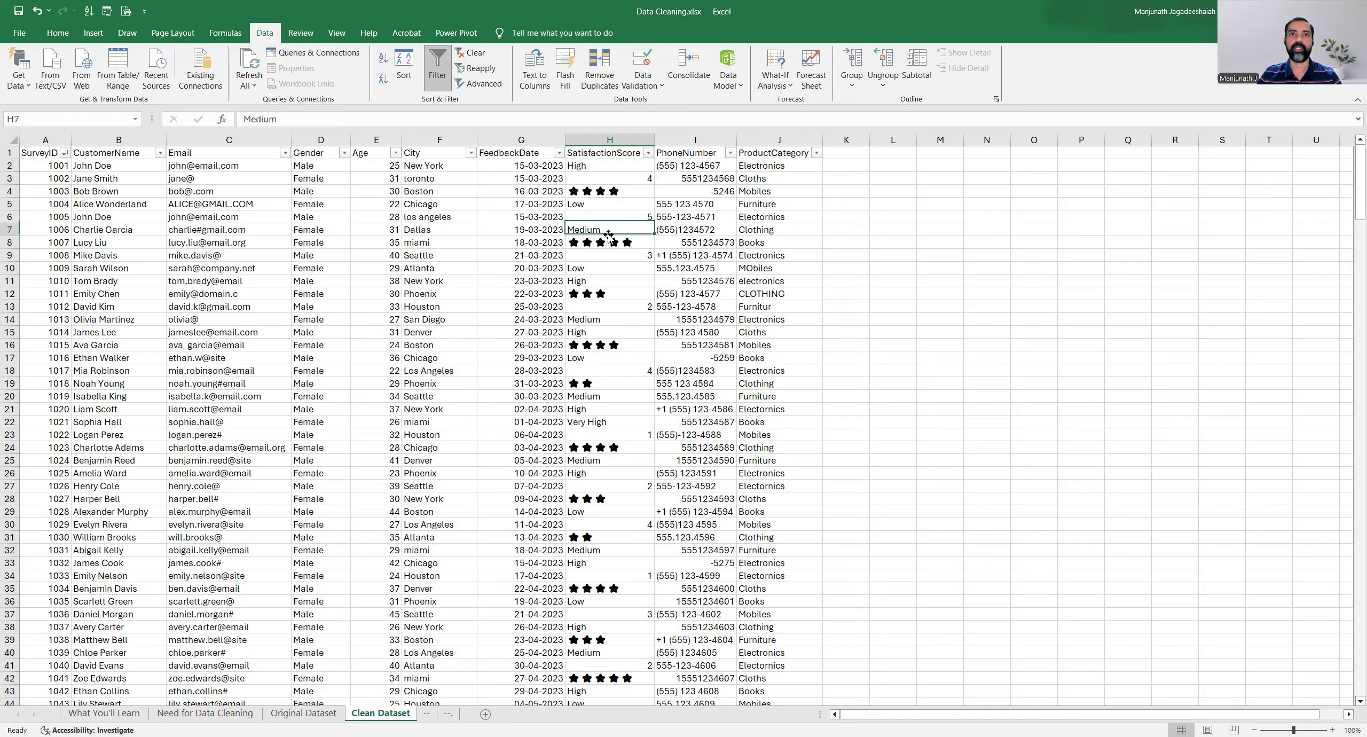
Compare the word, numeric and star ratings in the first rows of the SatisfactionScore column.
left_click(618, 179)
left_click(613, 227)
left_click(618, 255)
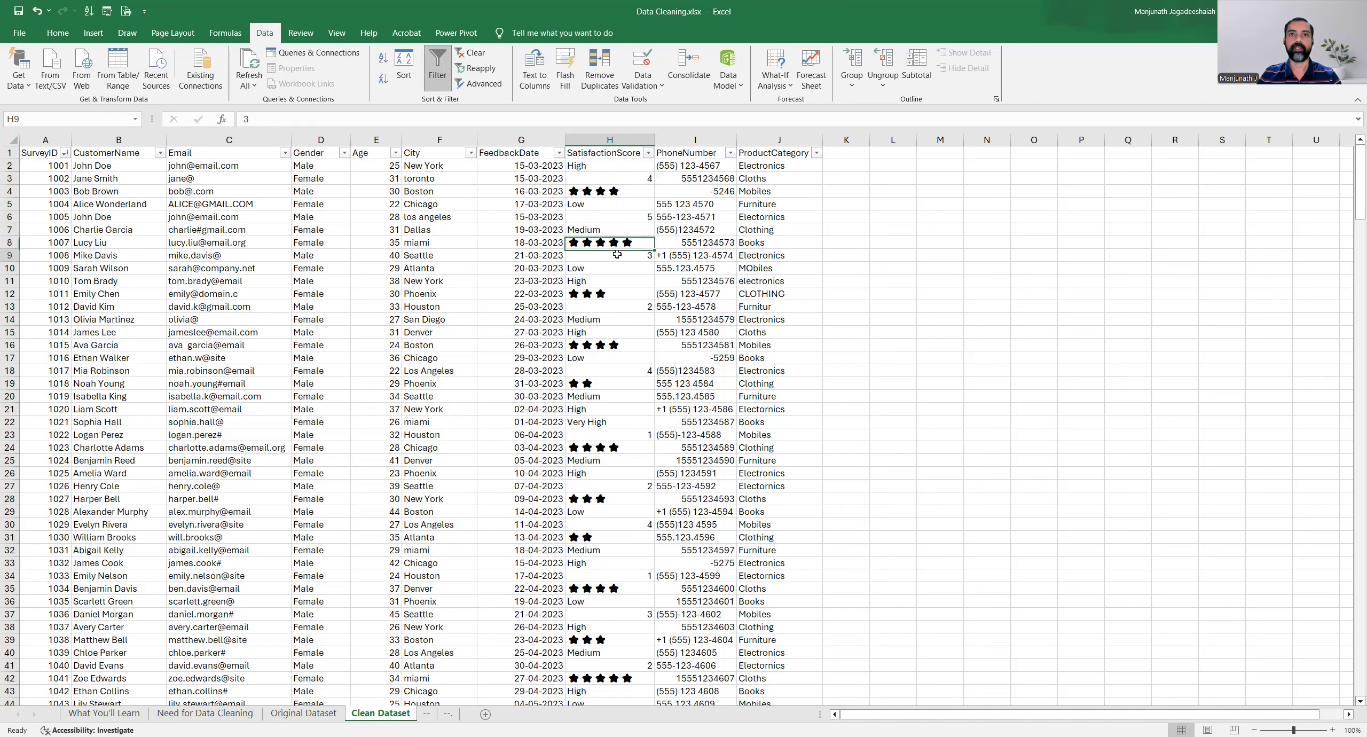
left_click(626, 190)
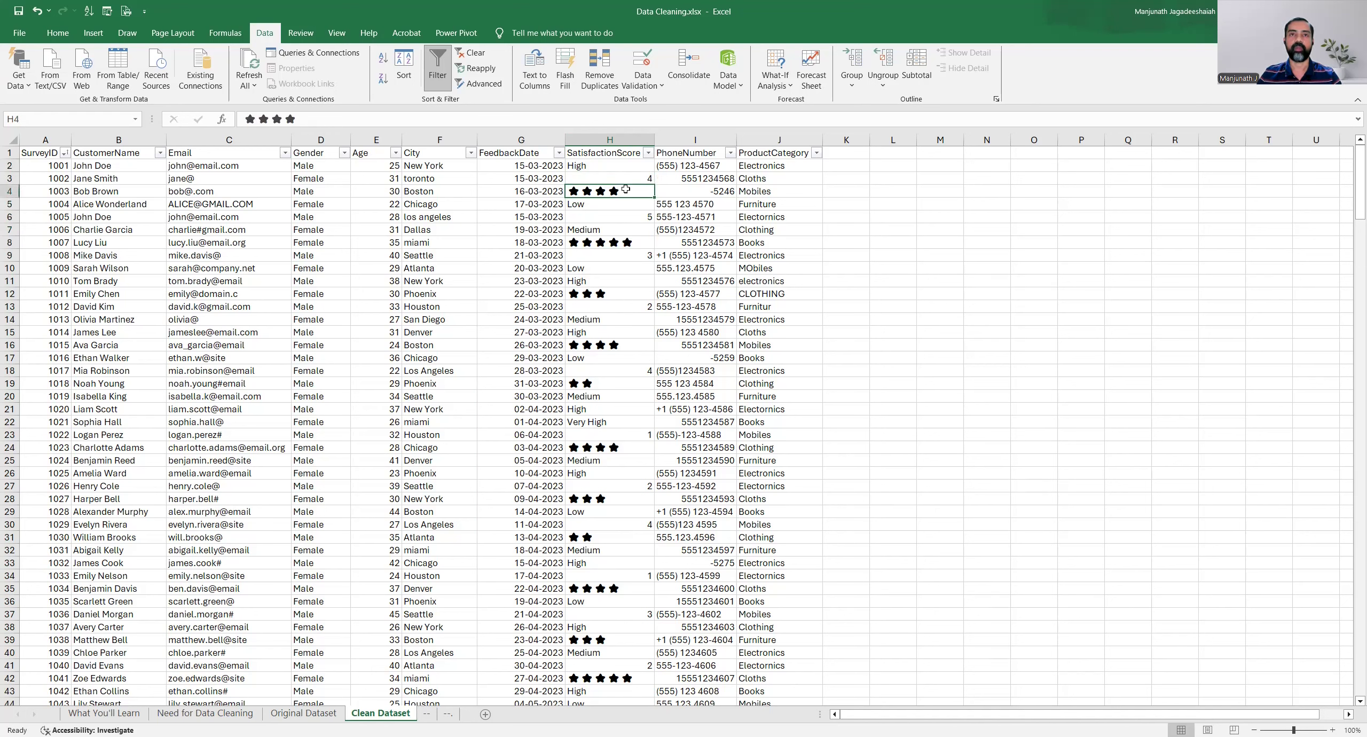
left_click(607, 165)
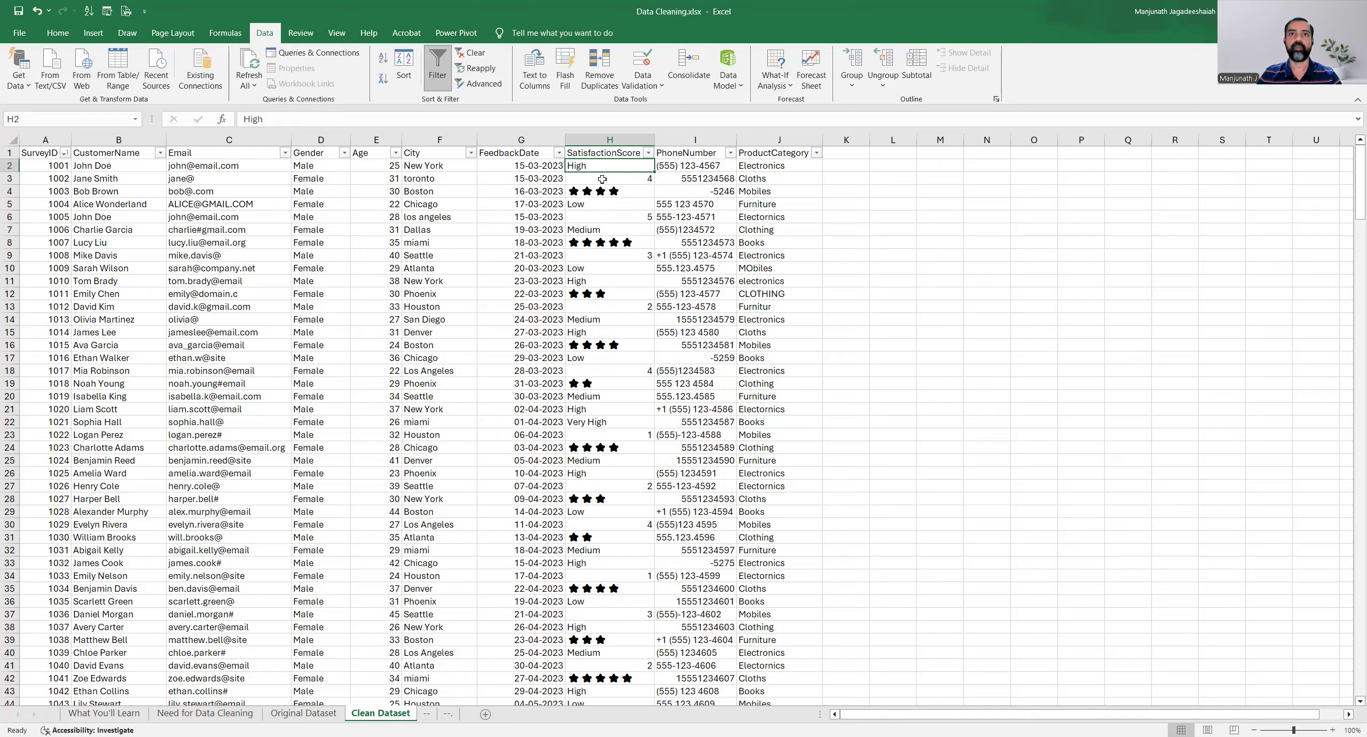
left_click(602, 179)
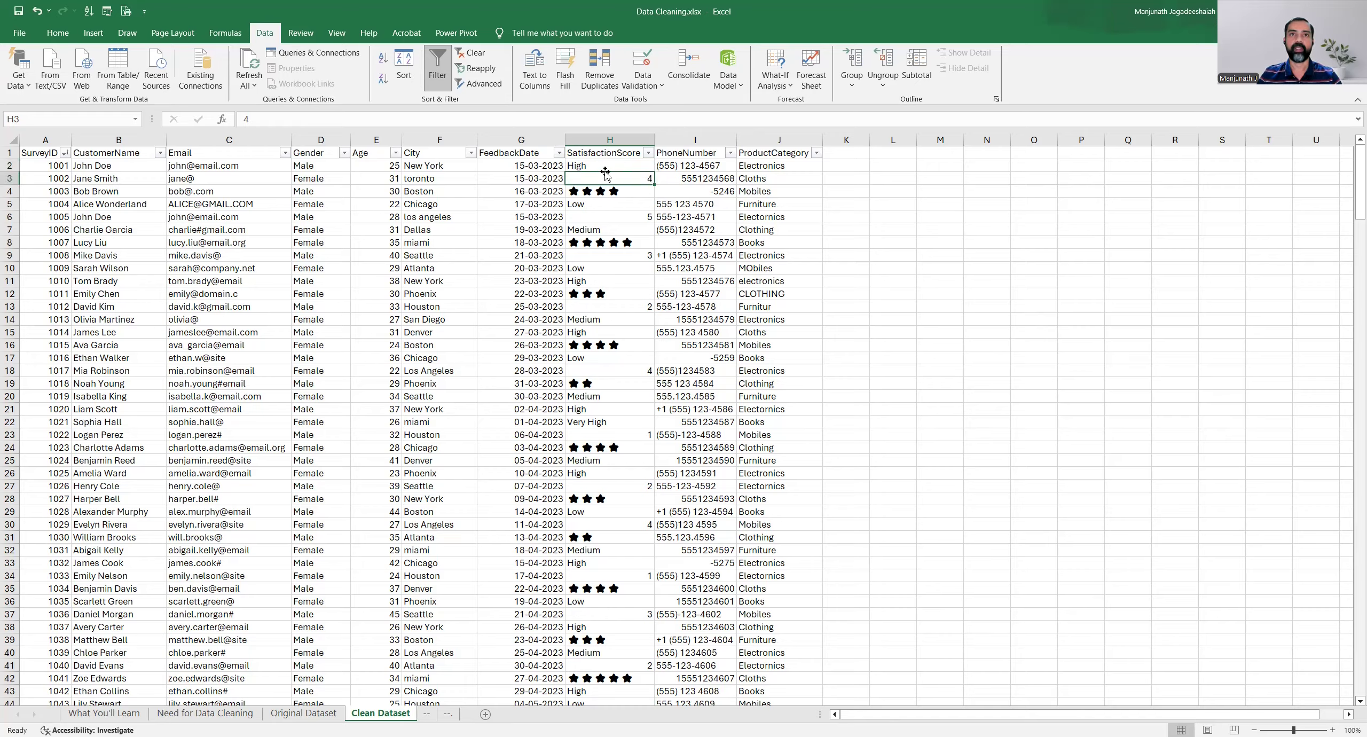
Insert a blank column before PhoneNumber and enter Temp as its header in I1.
left_click(686, 139)
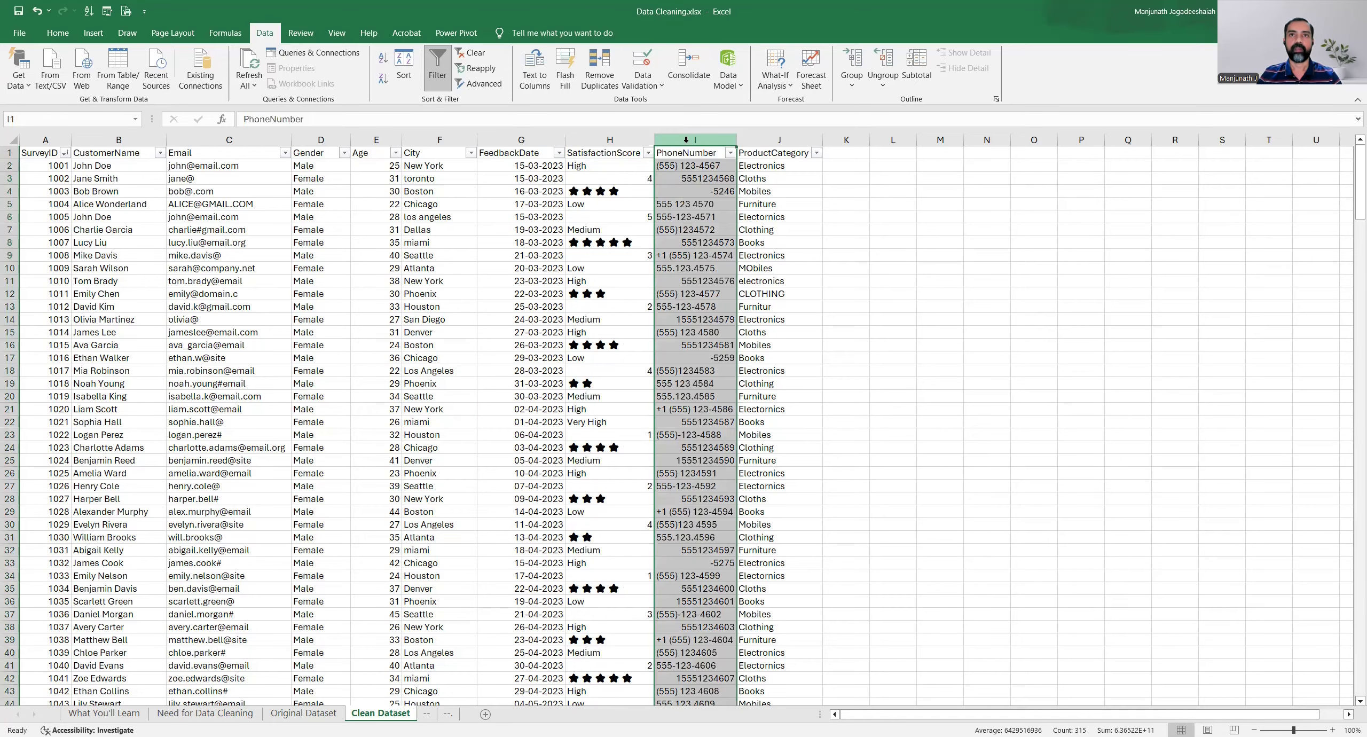
right_click(687, 140)
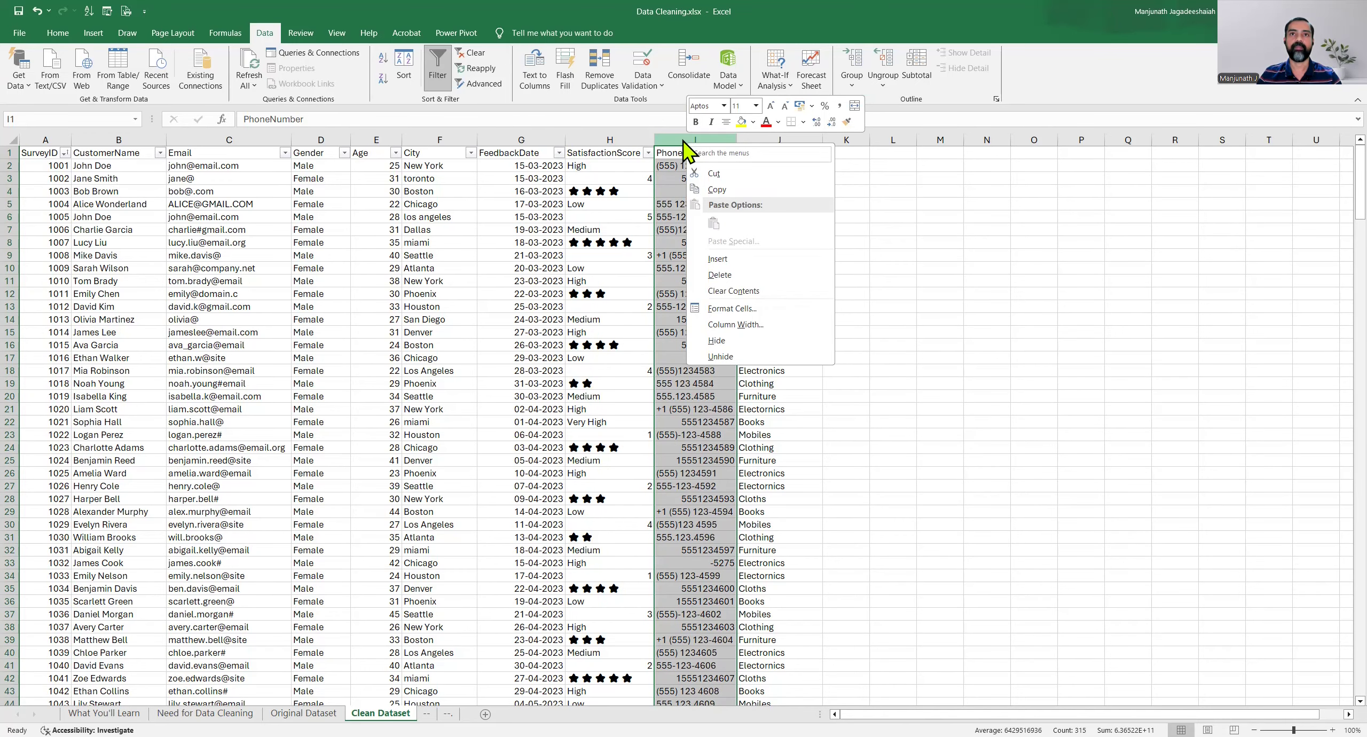
left_click(682, 139)
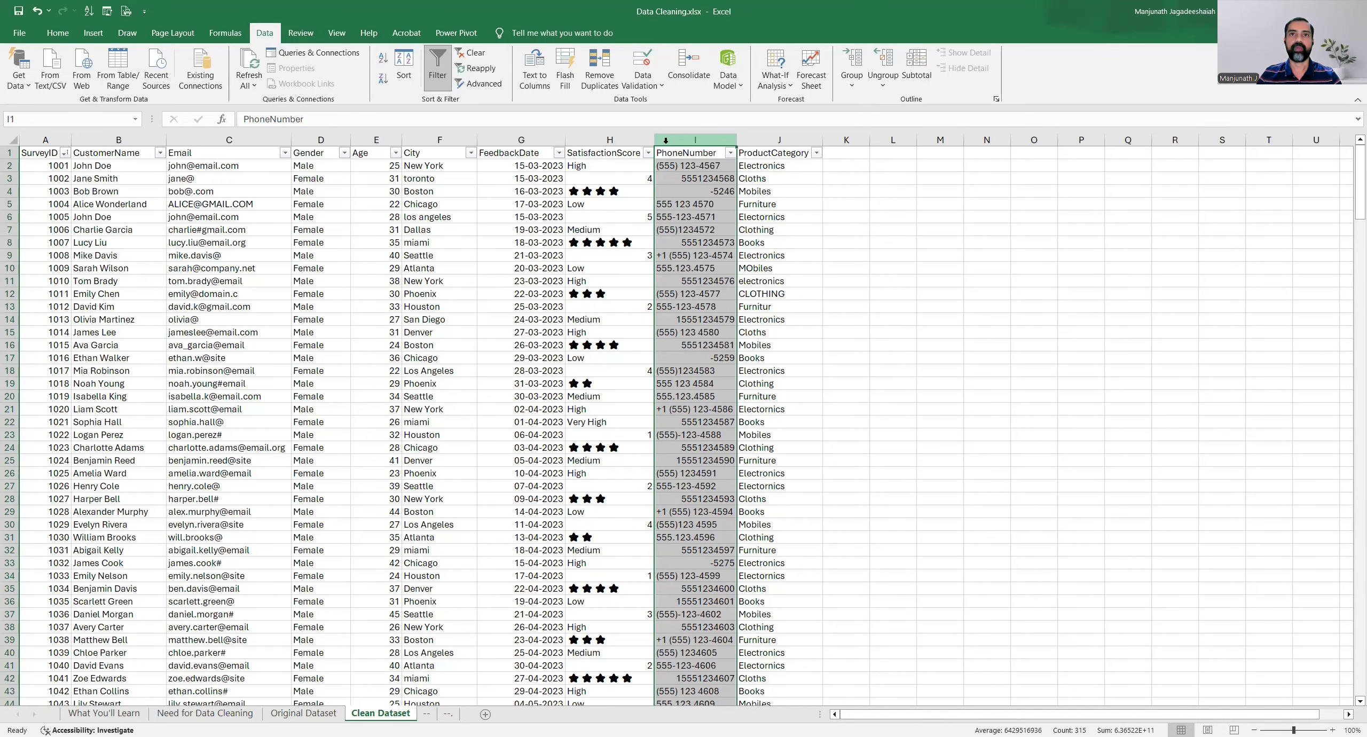
right_click(677, 148)
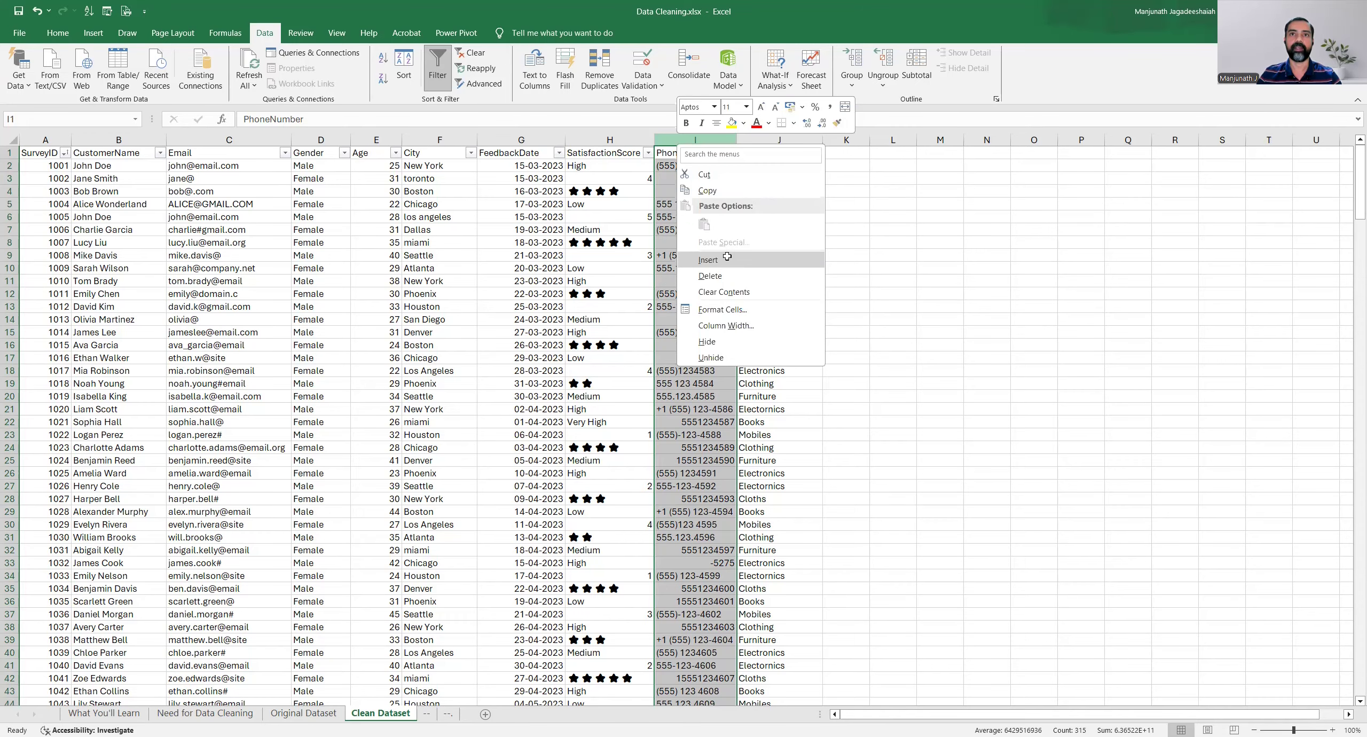
left_click(729, 267)
left_click(688, 154)
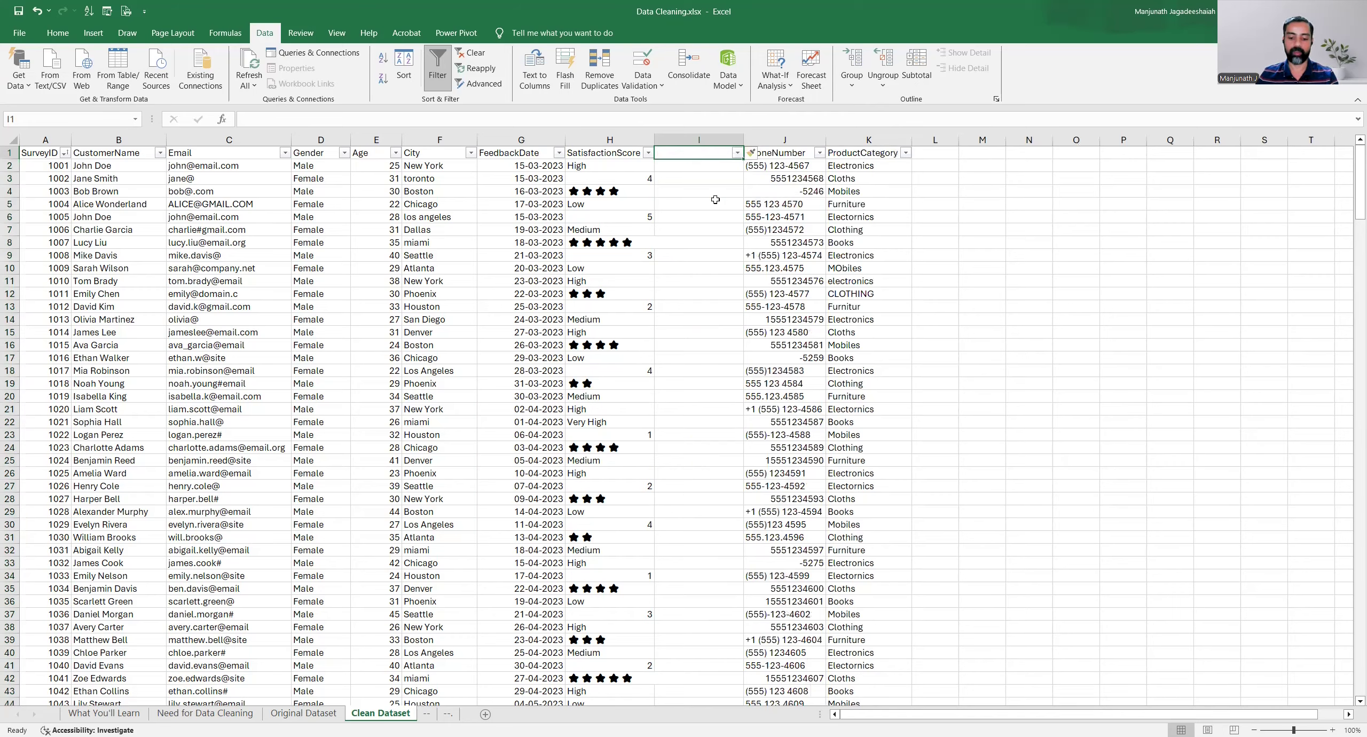
type("Temp")
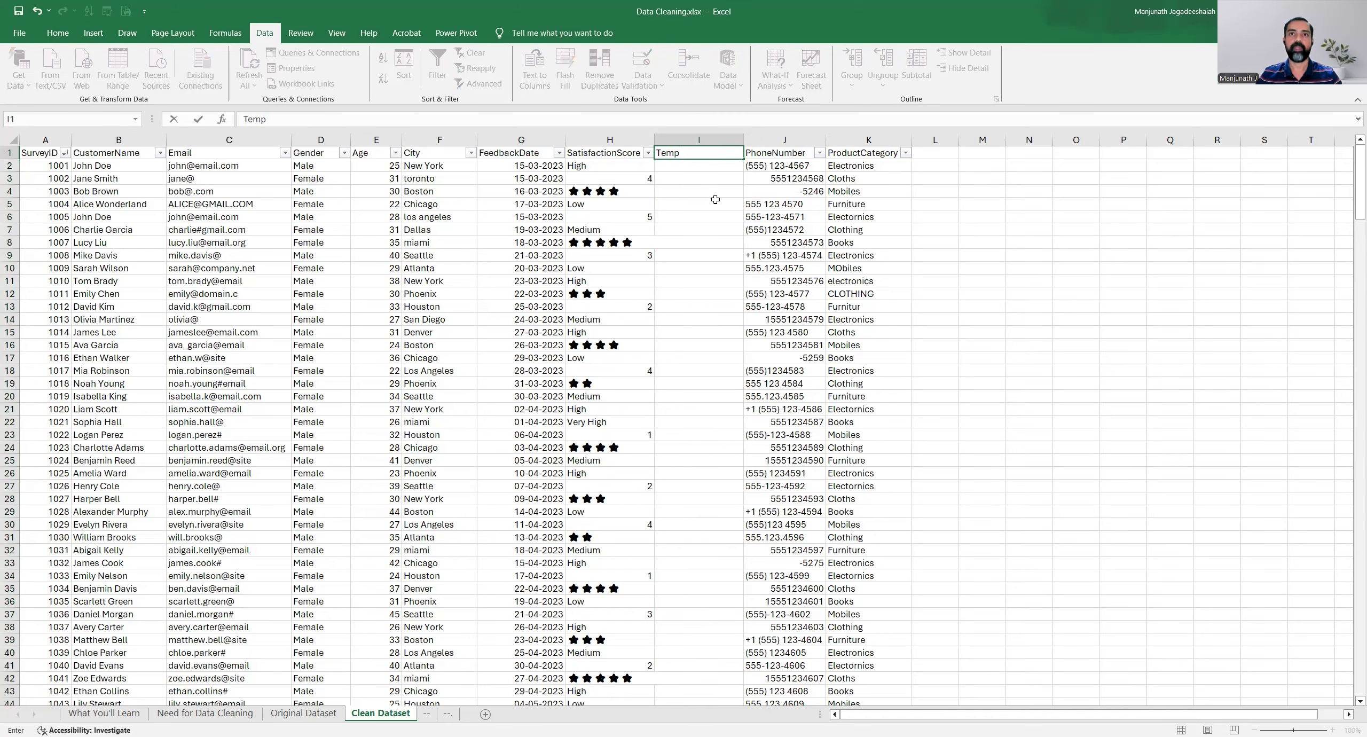
key("Return")
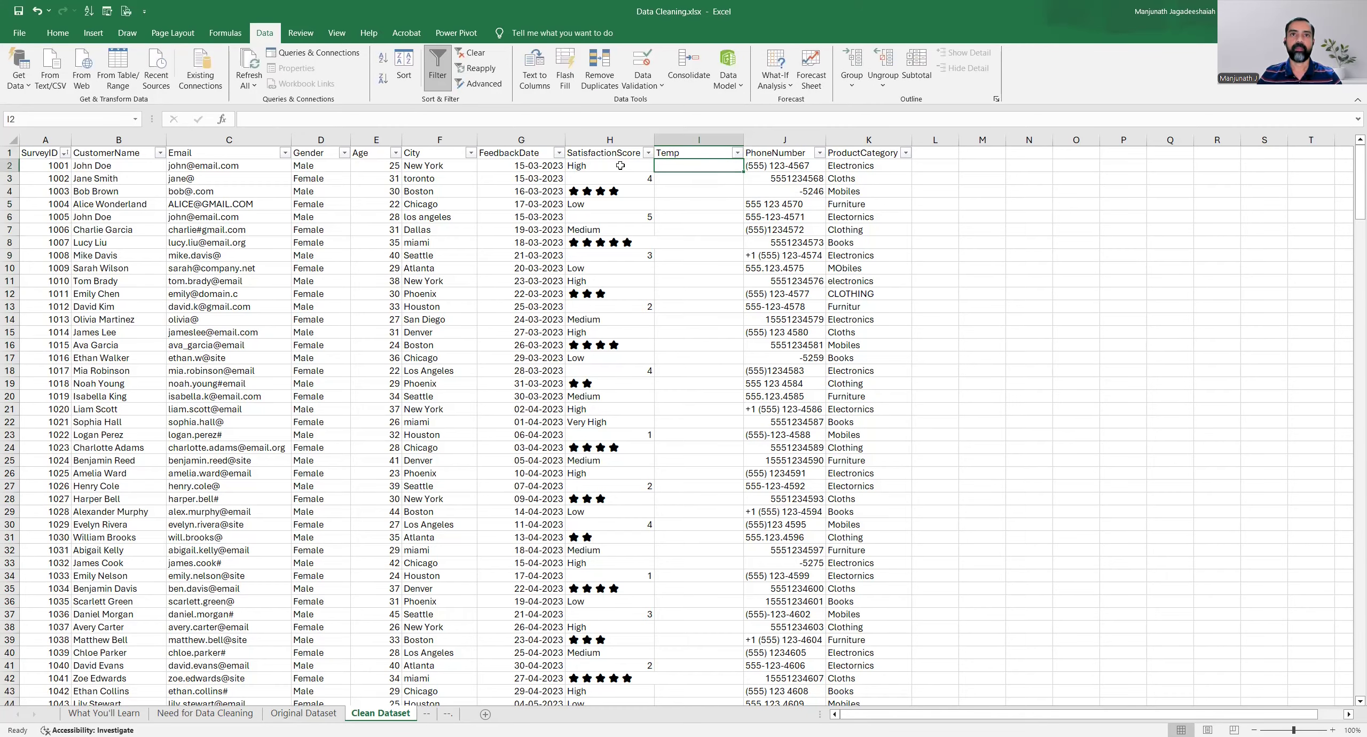
Copy all SatisfactionScore entries from H2 down to H315 into A1 of a new sheet and fit column A's width.
left_click(621, 166)
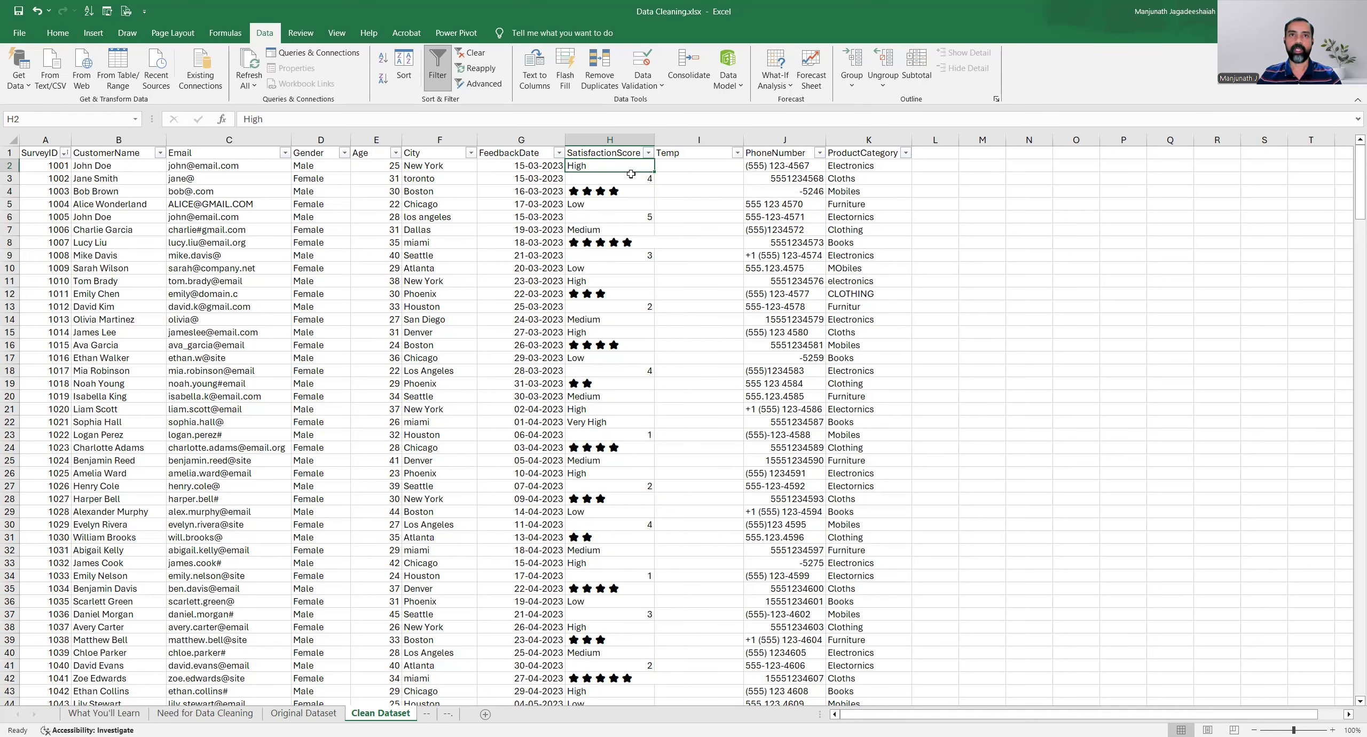
key("ctrl+shift+Down")
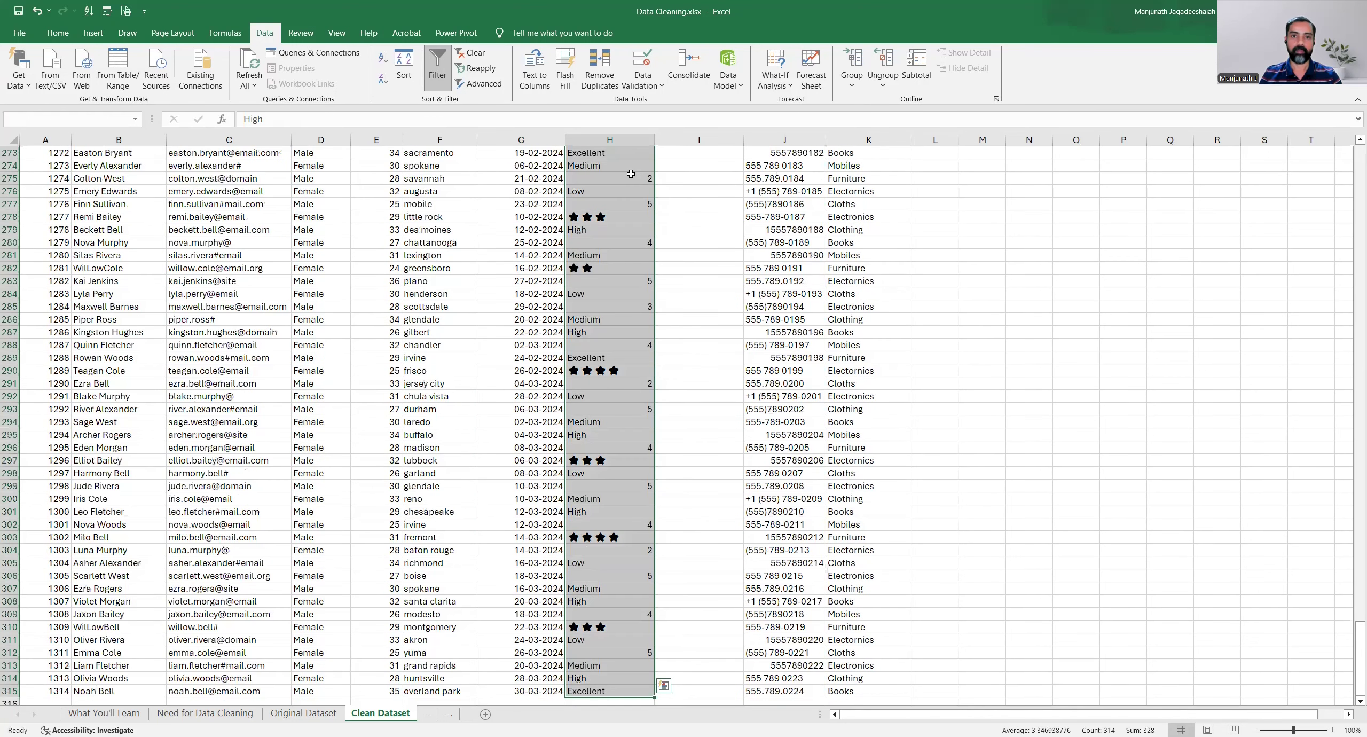
key("ctrl+c")
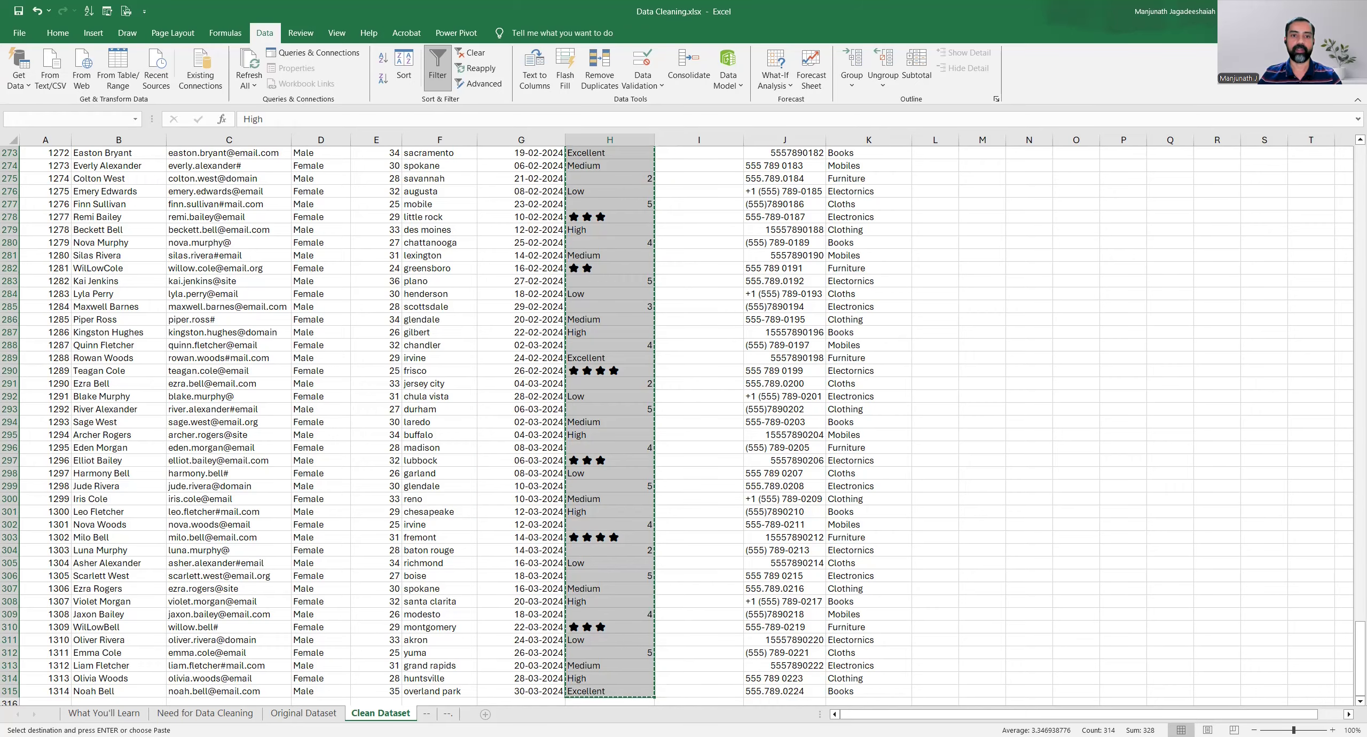
left_click(485, 714)
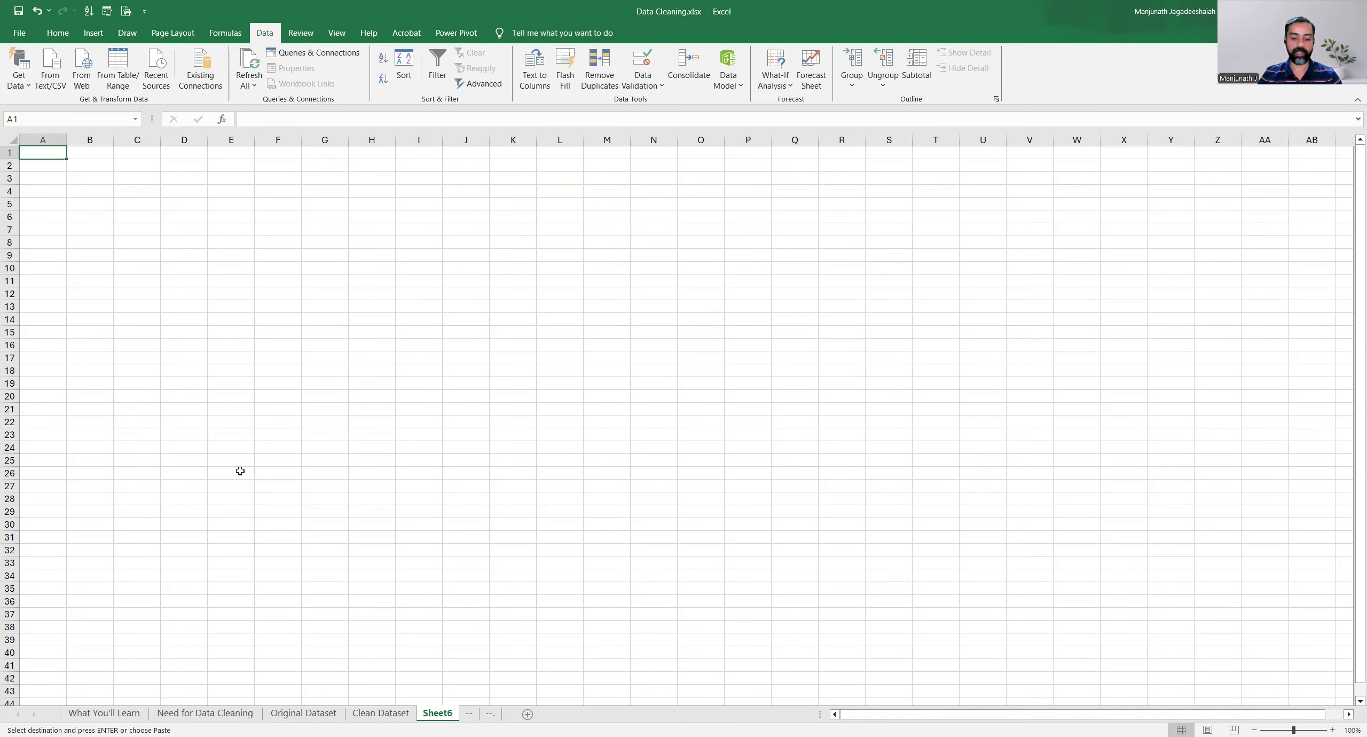
key("ctrl+v")
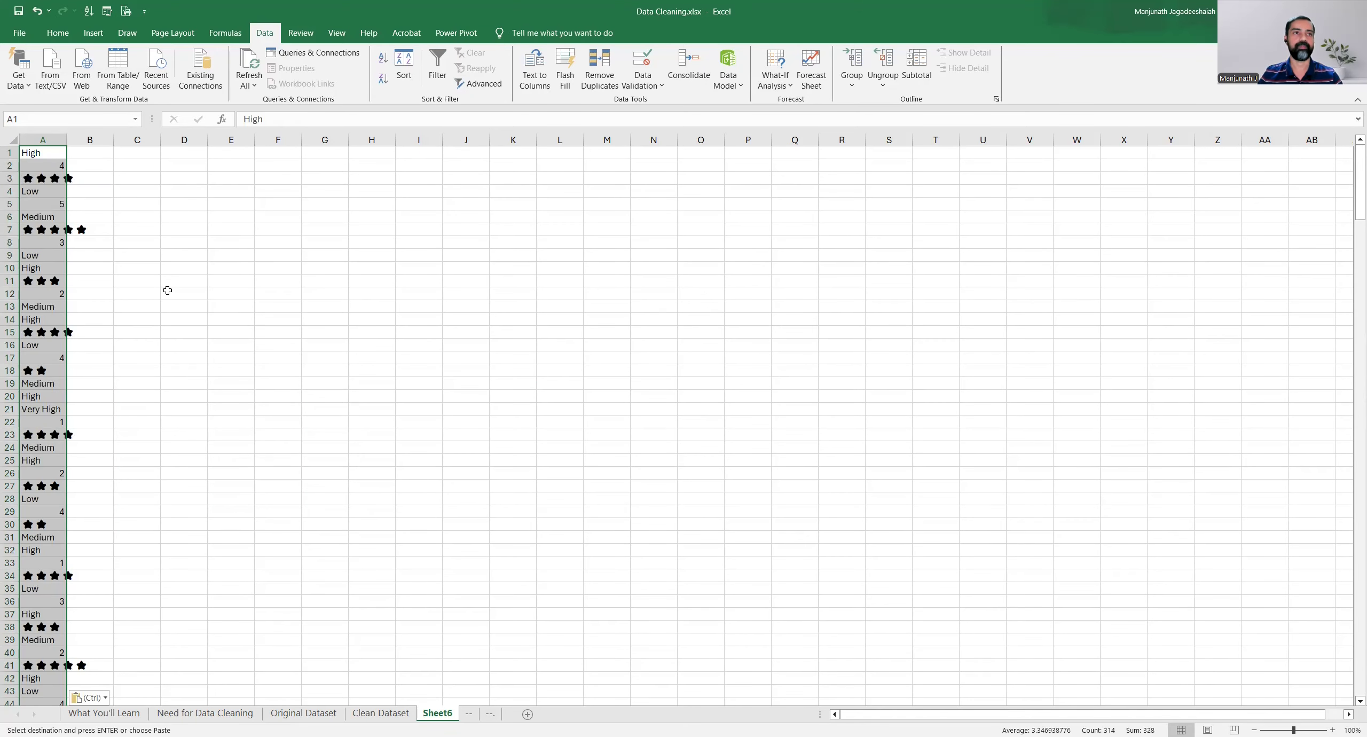
double_click(66, 140)
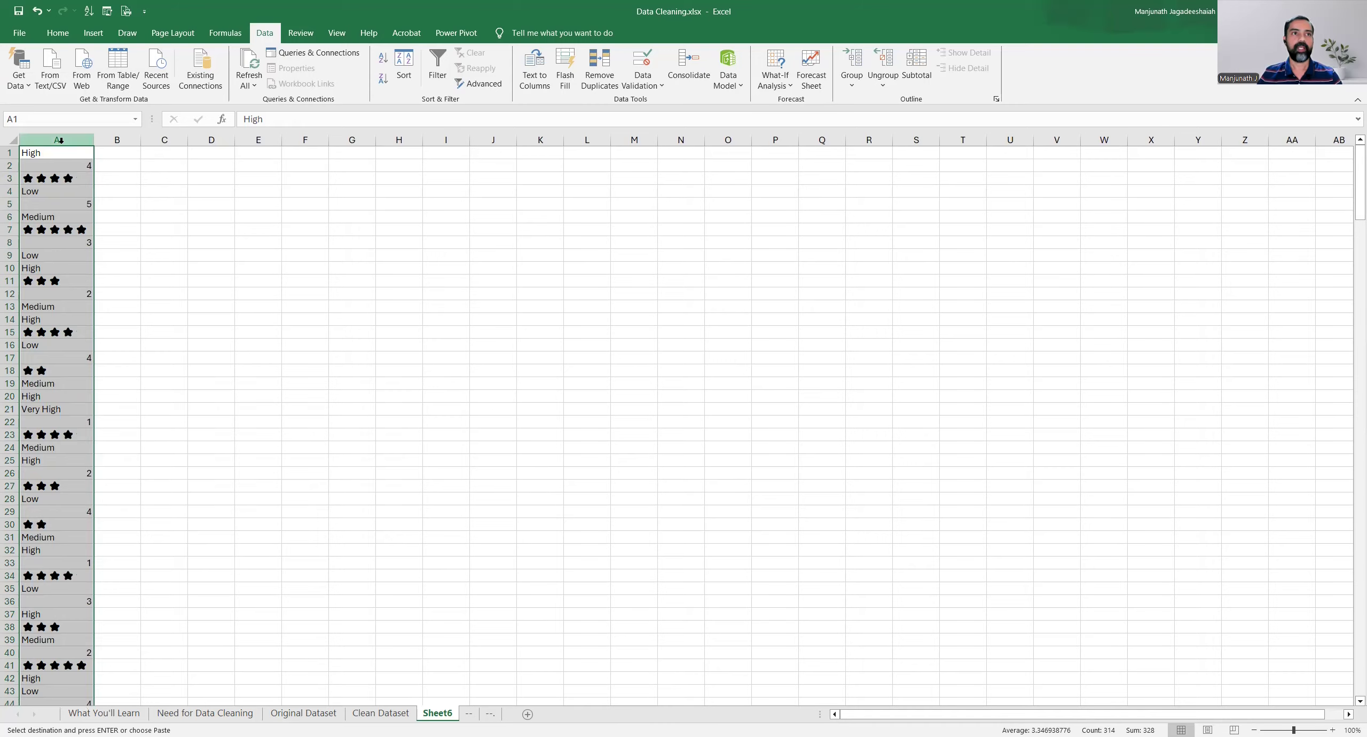
Remove the duplicate ratings from column A, treating the data as having no headers.
left_click(58, 153)
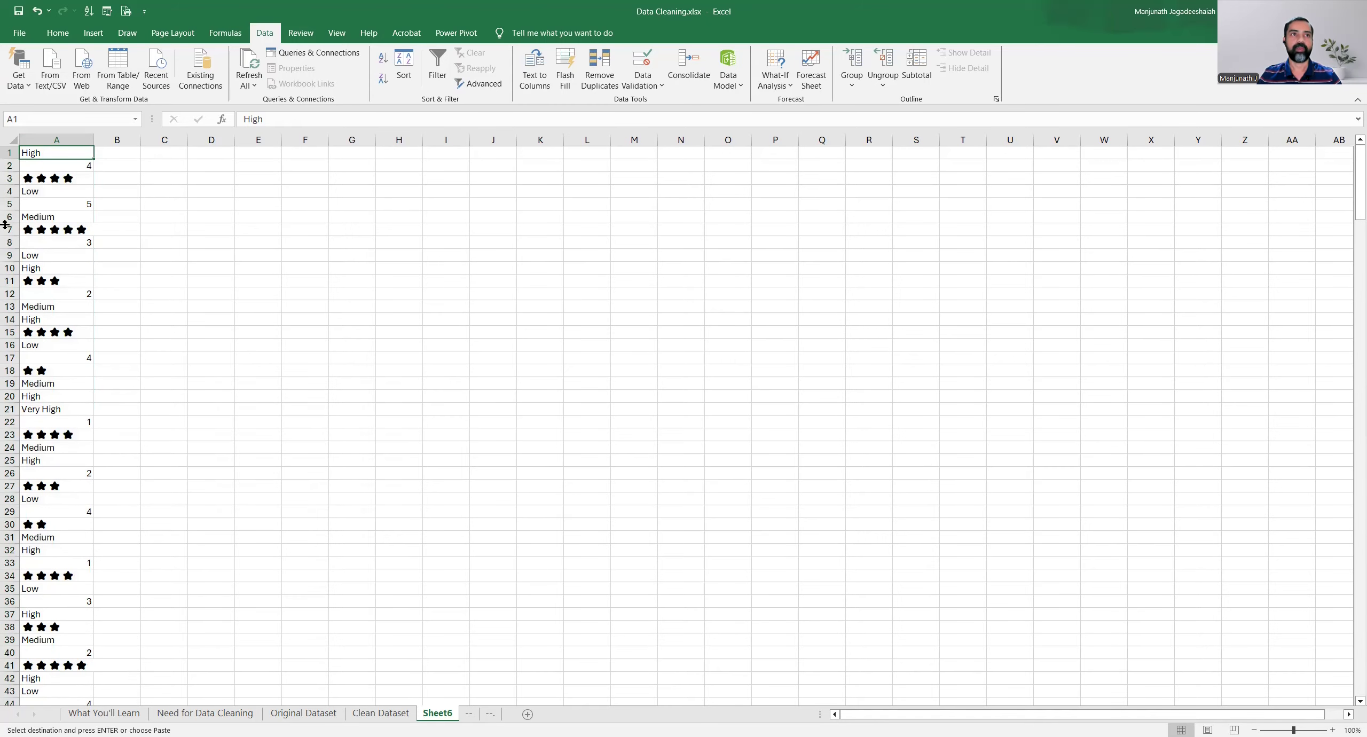
key("Down")
key("Down")
key("Down")
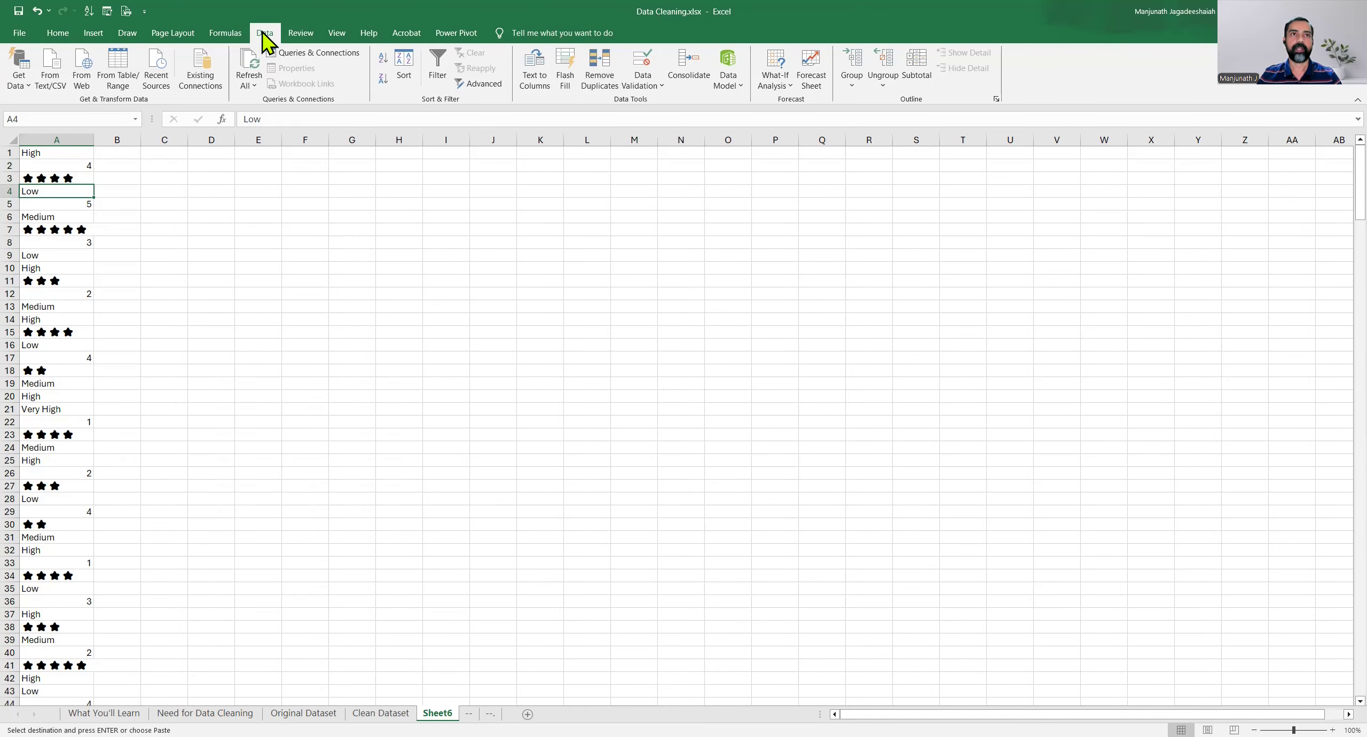
left_click(599, 78)
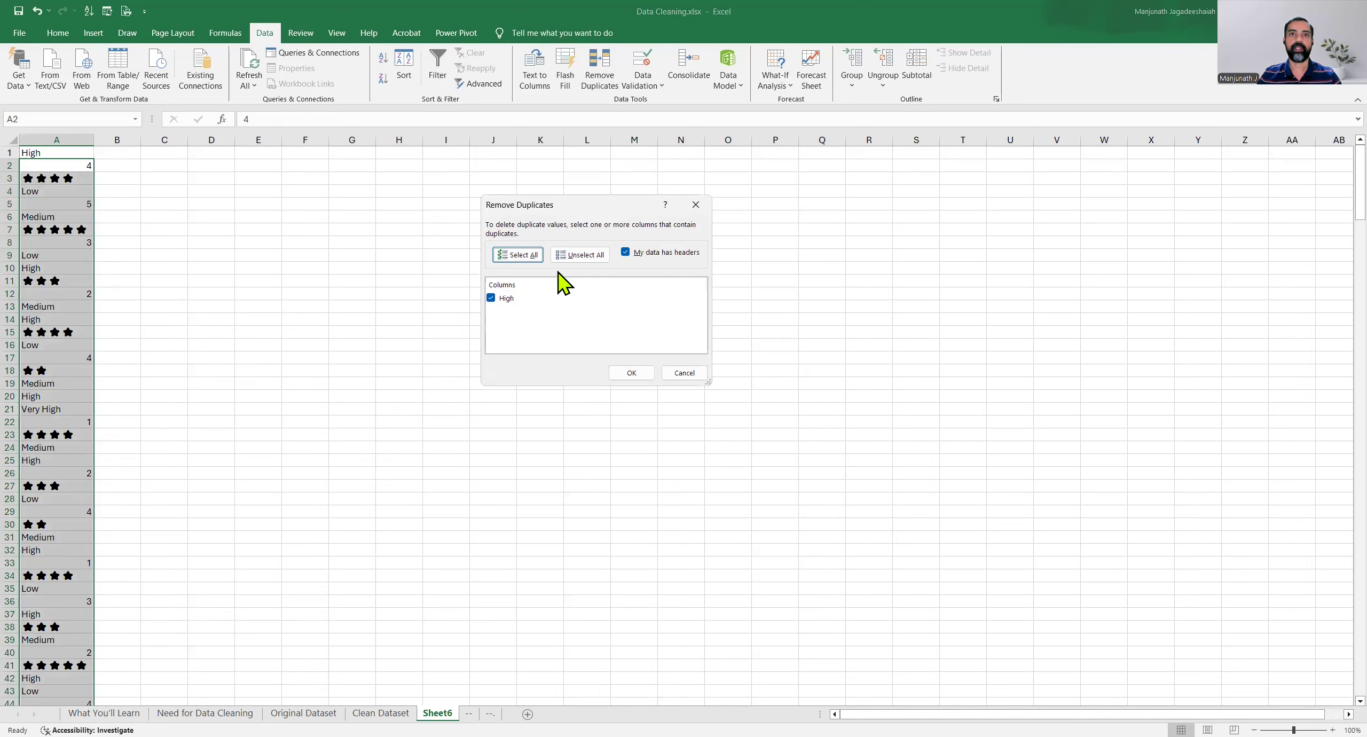
left_click(626, 253)
left_click(631, 372)
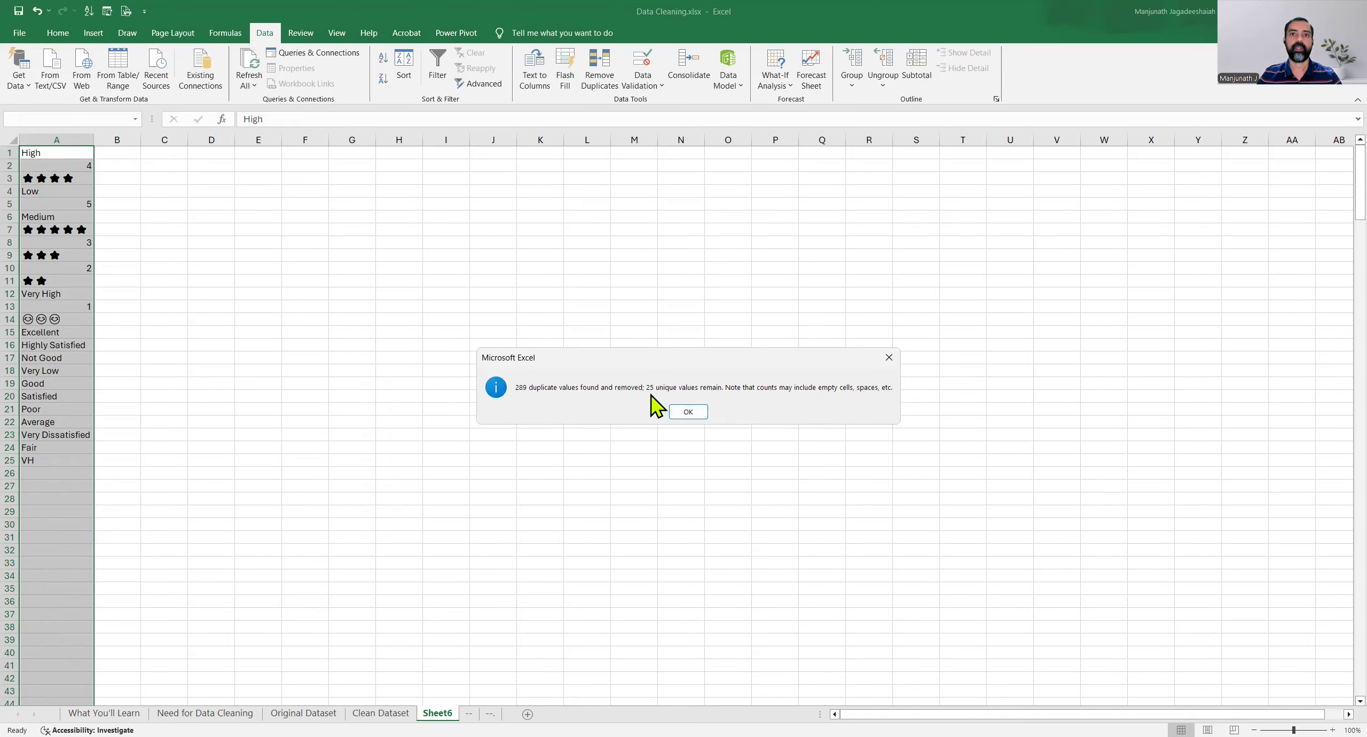
left_click(689, 412)
Sort the unique ratings below A1 in descending order.
left_click(66, 195)
left_click(64, 163)
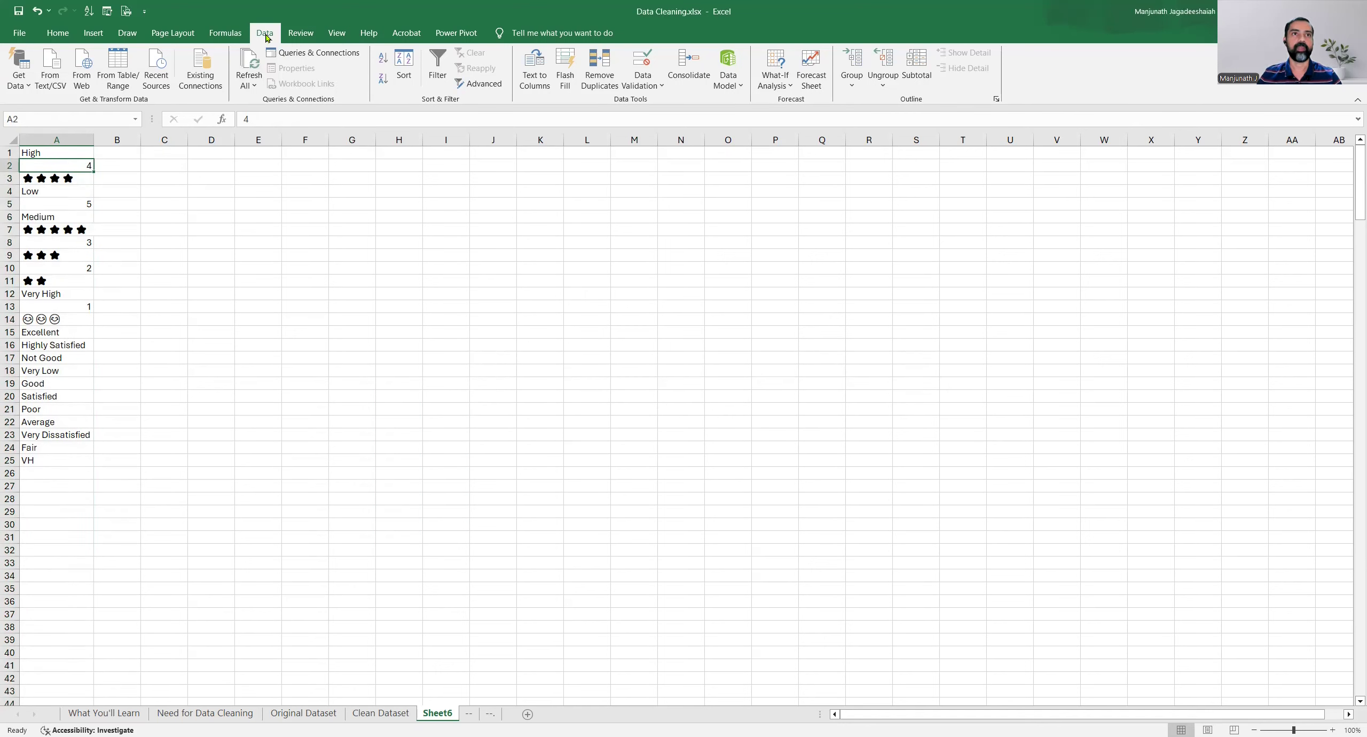
left_click(383, 59)
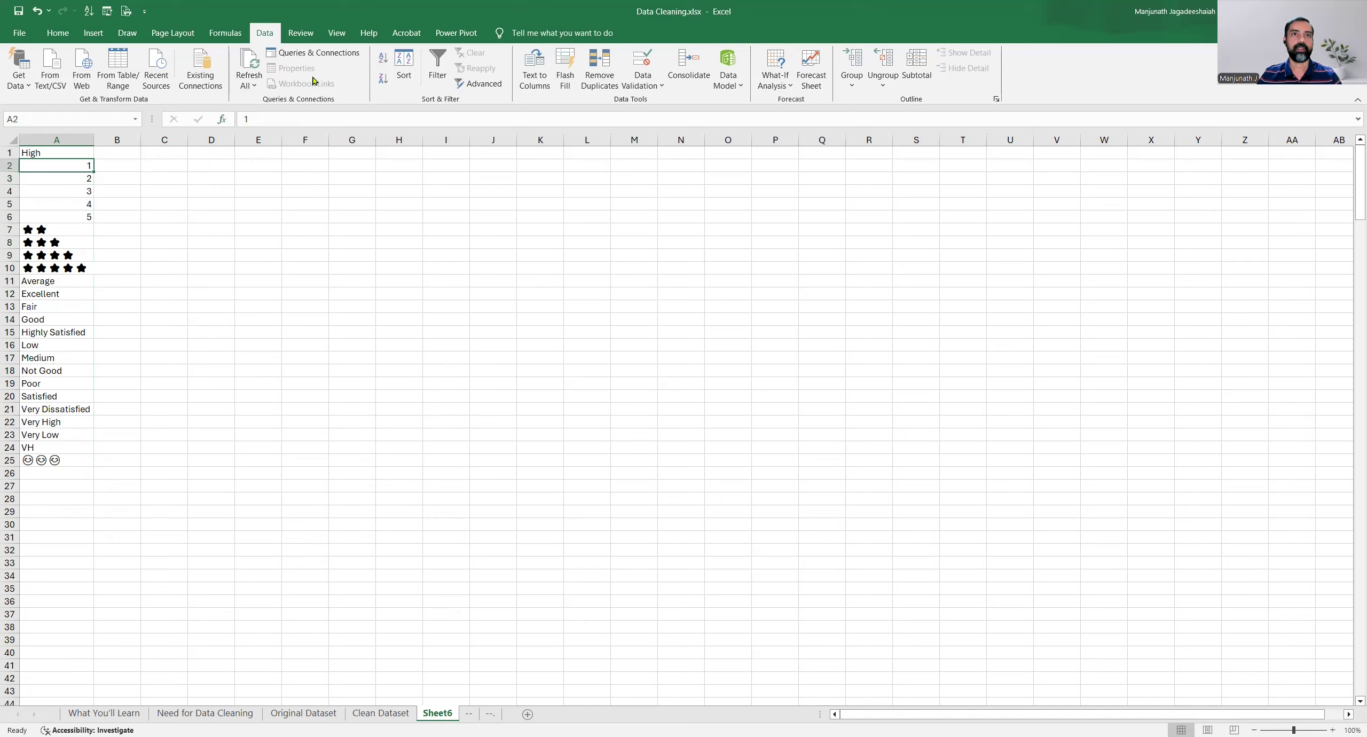
left_click(384, 80)
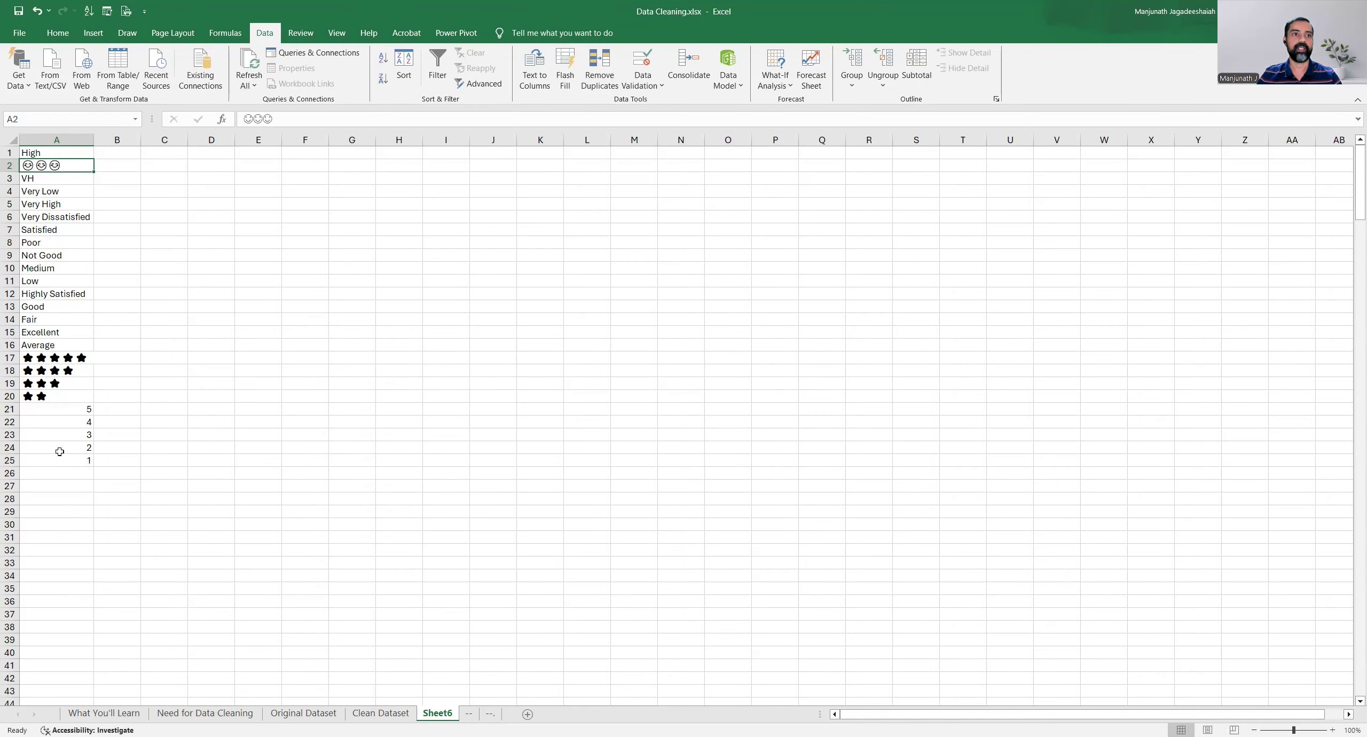
Enter scores 4, 3, 5, 1, 5 and 1 in B1:B6 for the ratings from High through Very Dissatisfied.
left_click(69, 153)
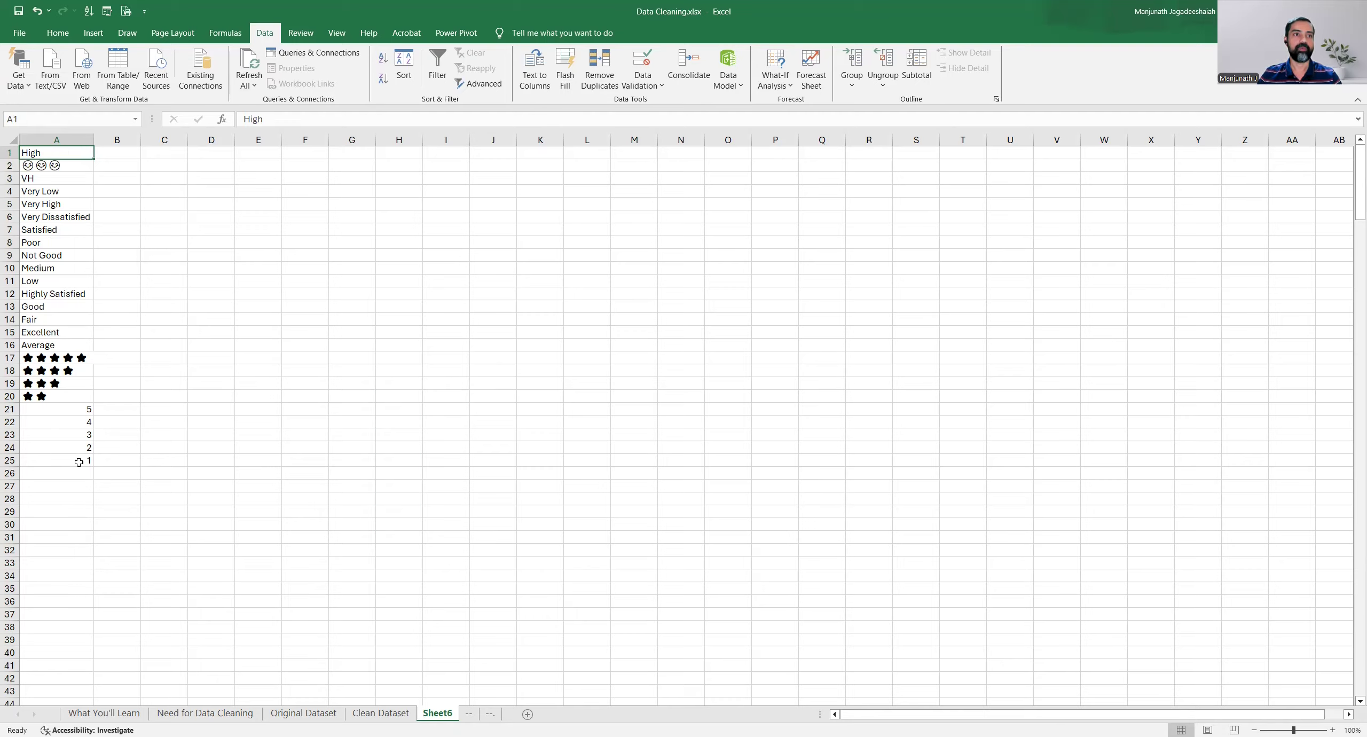
left_click(117, 154)
type("4")
key("Return")
type("3")
key("Return")
type("5")
key("Return")
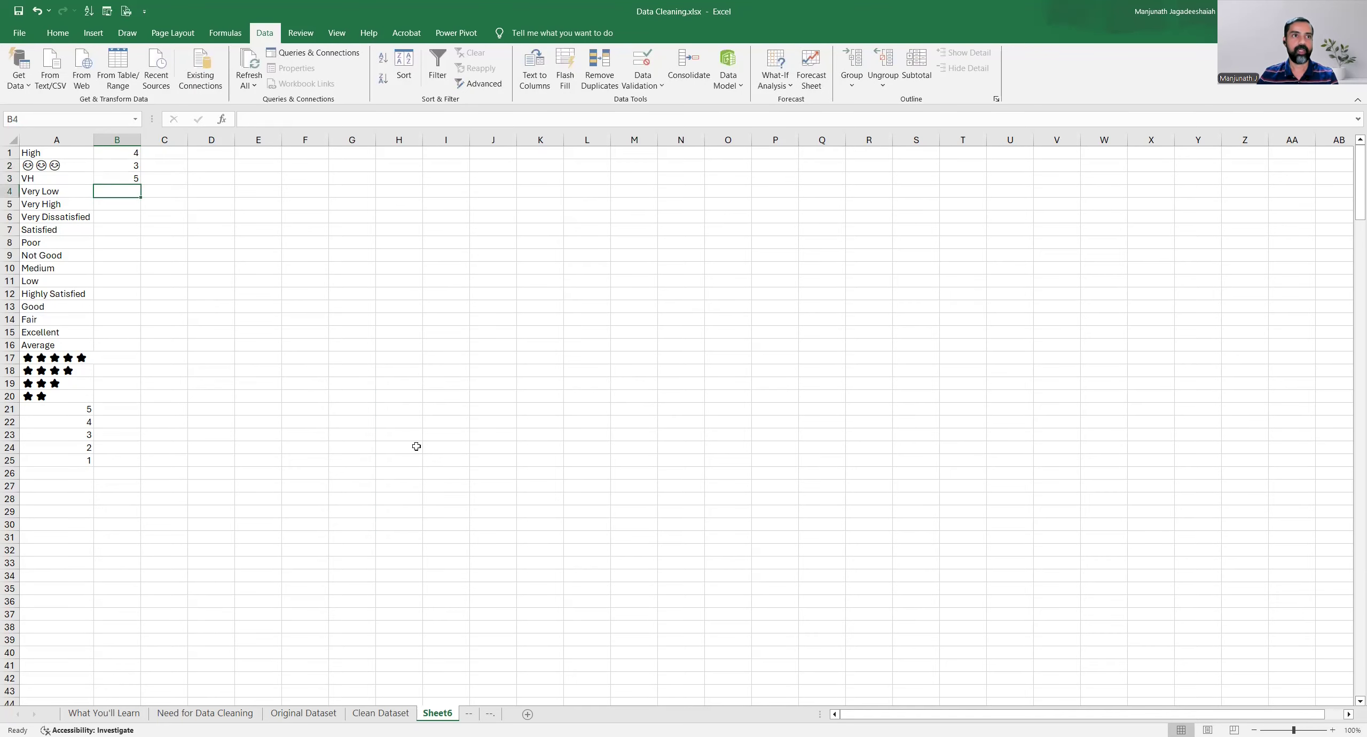
type("1")
key("Return")
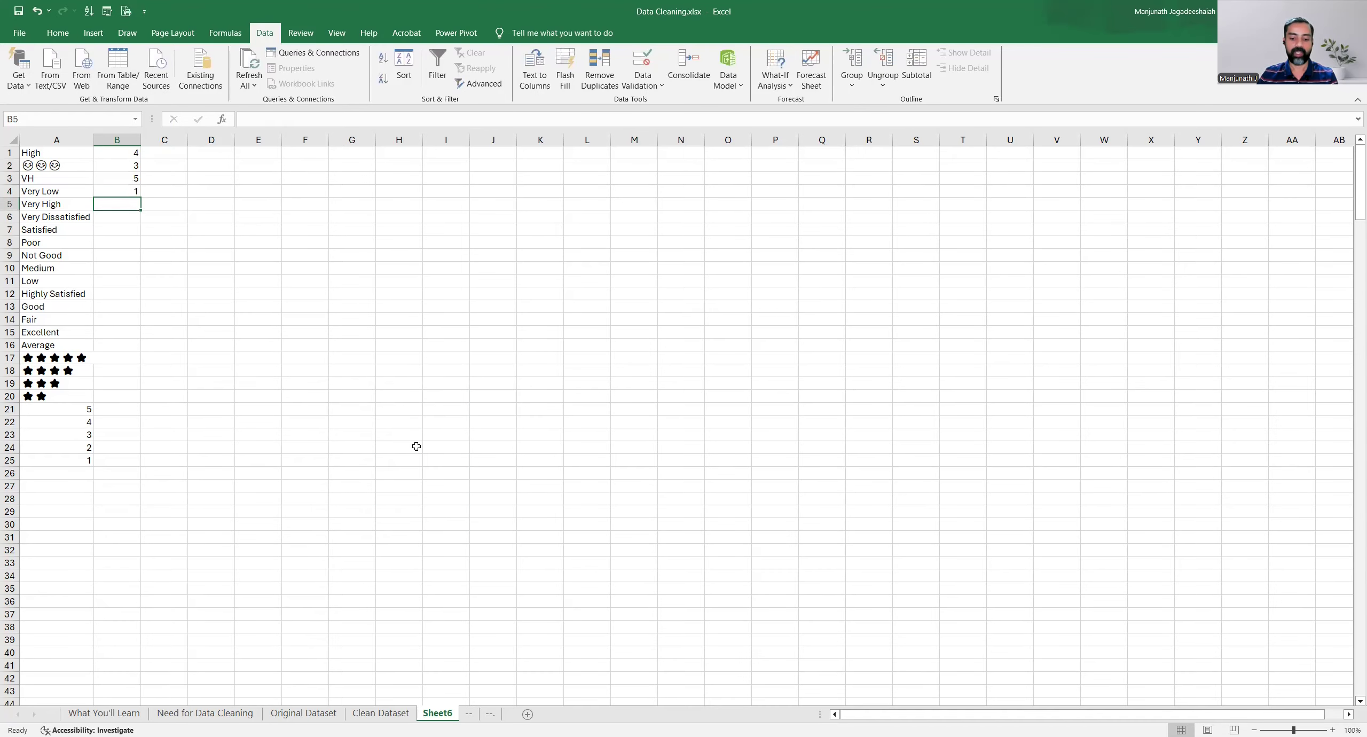
type("5")
key("Return")
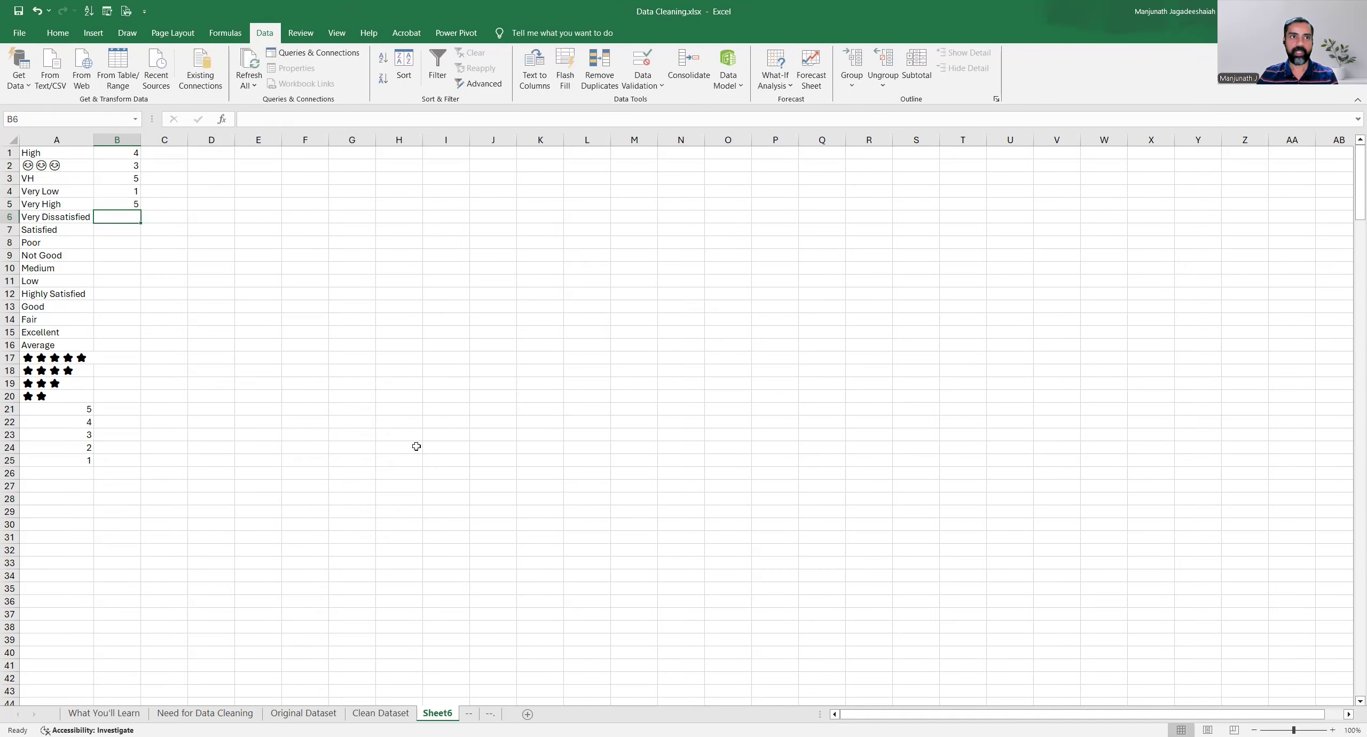
type("1")
key("Return")
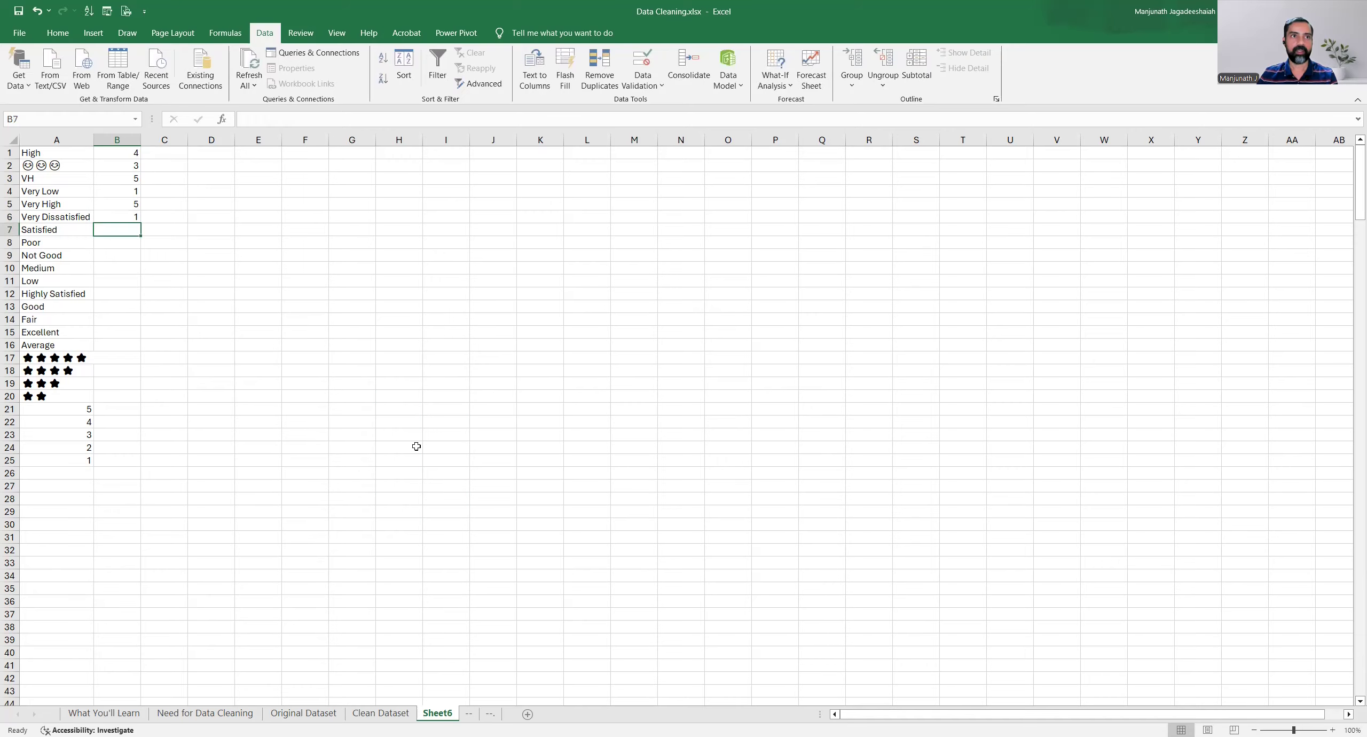
Enter scores 3, 1, 1, 3 and 1 in B7:B11 for Satisfied, Poor, Not Good, Medium and Low.
type("3")
key("Return")
type("1")
key("Return")
type("1")
key("Return")
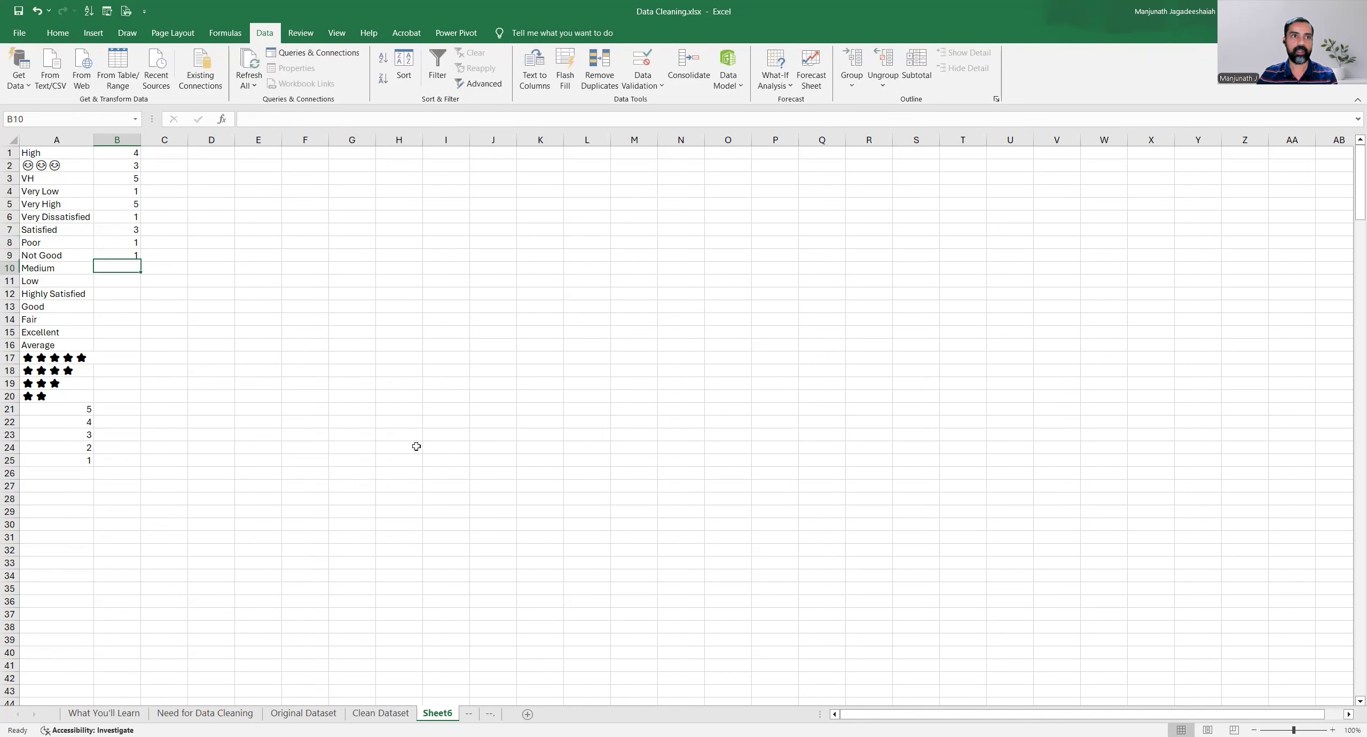
type("3")
key("Return")
type("1")
key("Return")
Enter scores 5, 3, 3, 5 and 3 in B12:B16 for Highly Satisfied, Good, Fair, Excellent and Average.
type("5")
key("Return")
type("3")
key("Return")
type("3")
key("Return")
type("5")
key("Return")
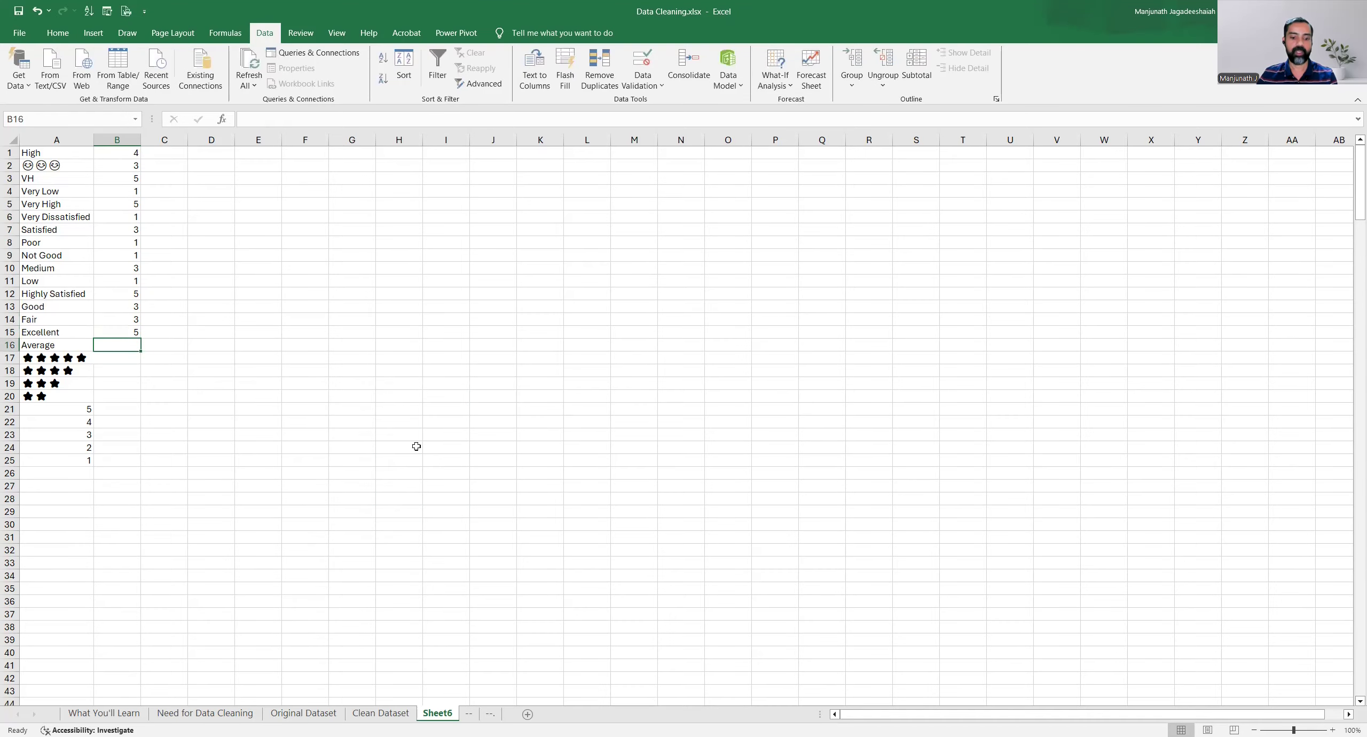
type("3")
key("Return")
Enter scores 5, 4, 3 and 2 in B17:B20 to match the number of stars in each rating.
type("5")
key("Return")
type("4")
key("Return")
type("3")
key("Return")
type("2")
key("Return")
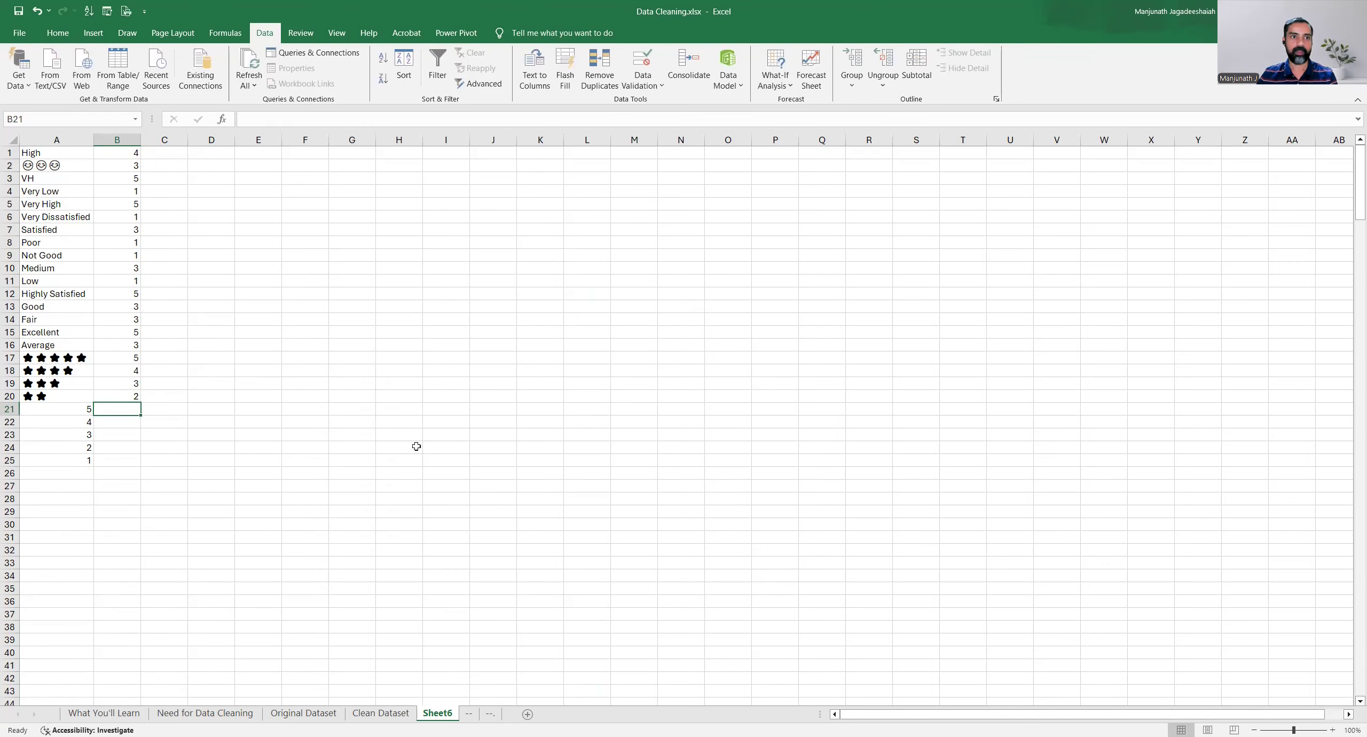
Copy the numeric ratings from A21:A25 into B21:B25 as their matching scores.
key("Left")
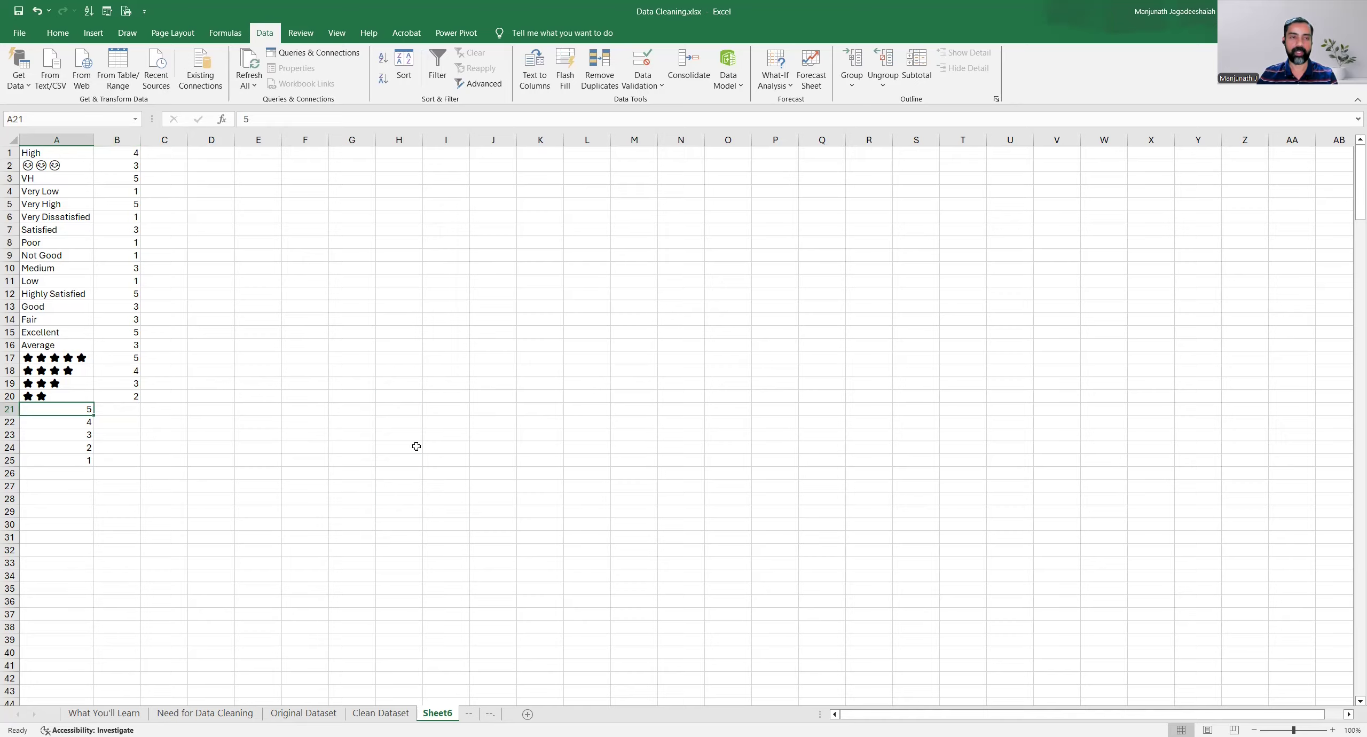
key("shift+Down")
key("shift+Down")
key("shift+Down")
key("shift+Down")
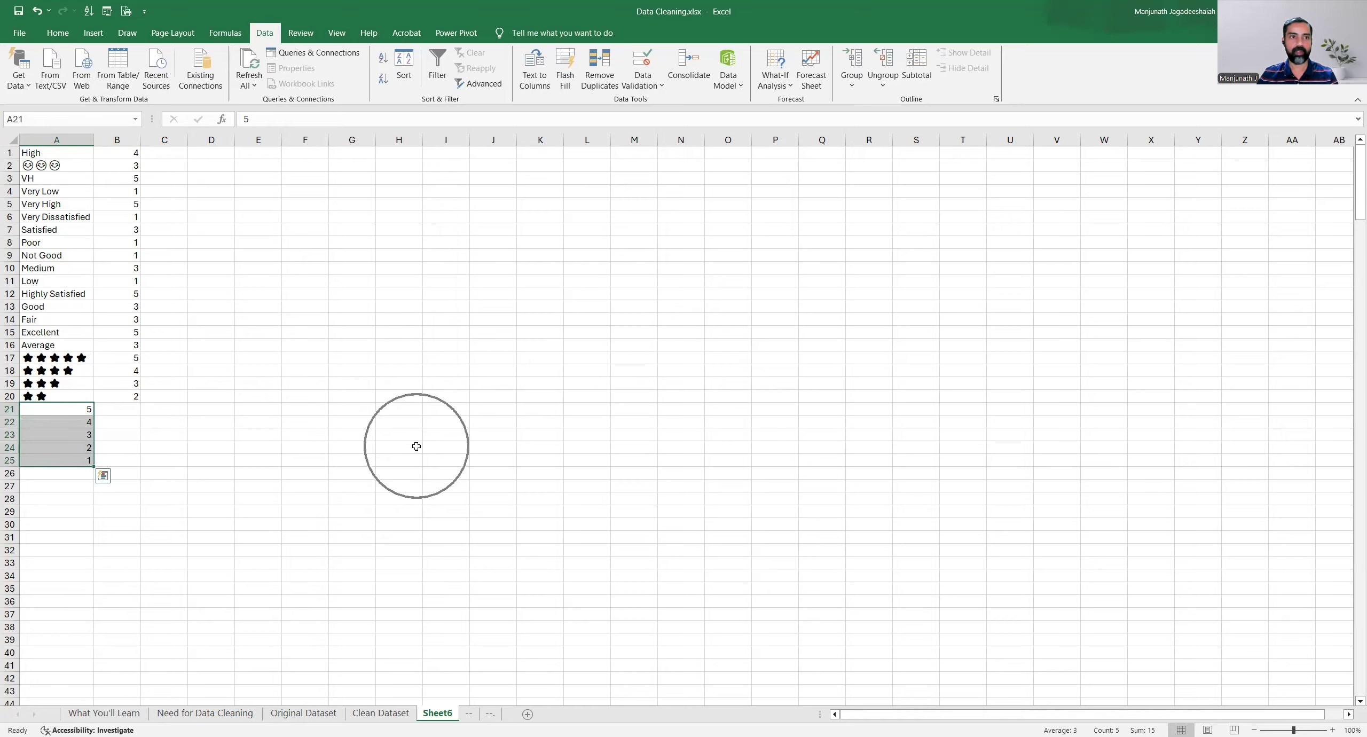
key("ctrl+q")
key("Escape")
key("ctrl+c")
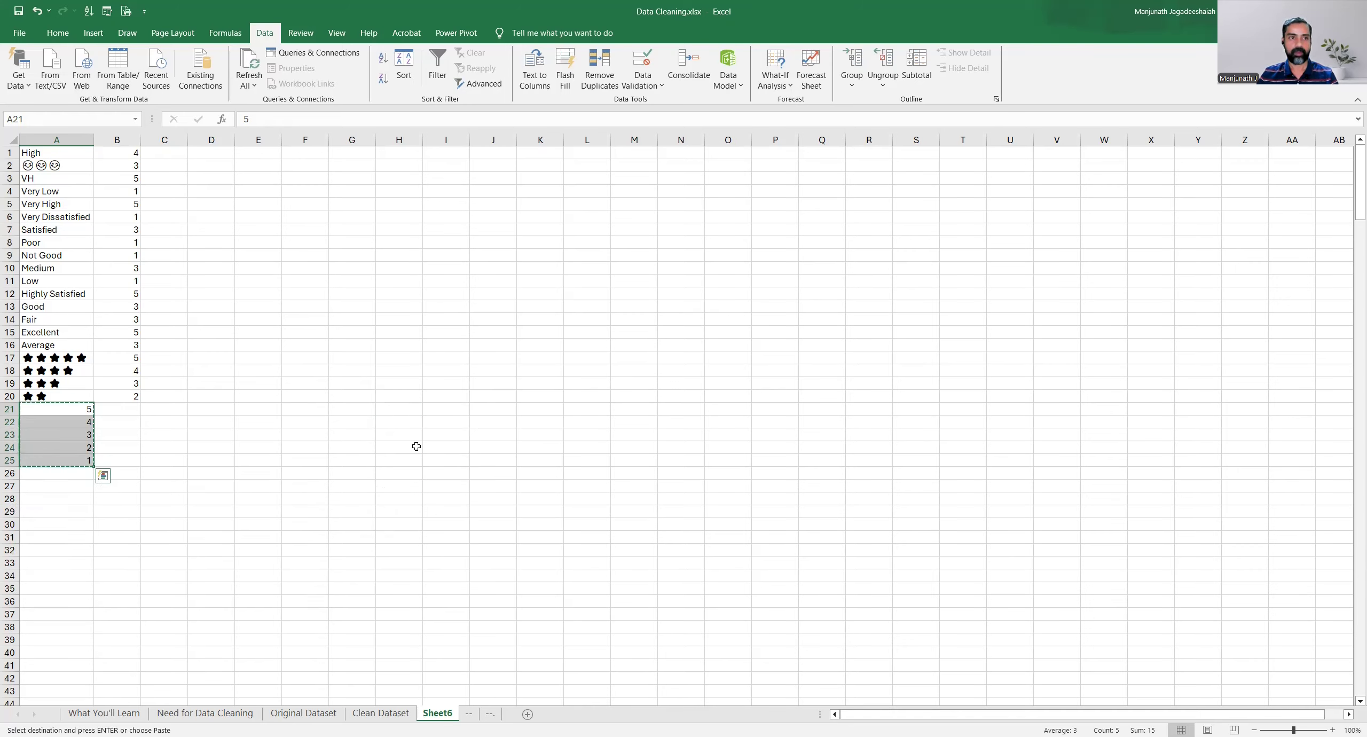
key("Right")
key("shift+Down")
key("shift+Down")
key("shift+Down")
key("shift+Down")
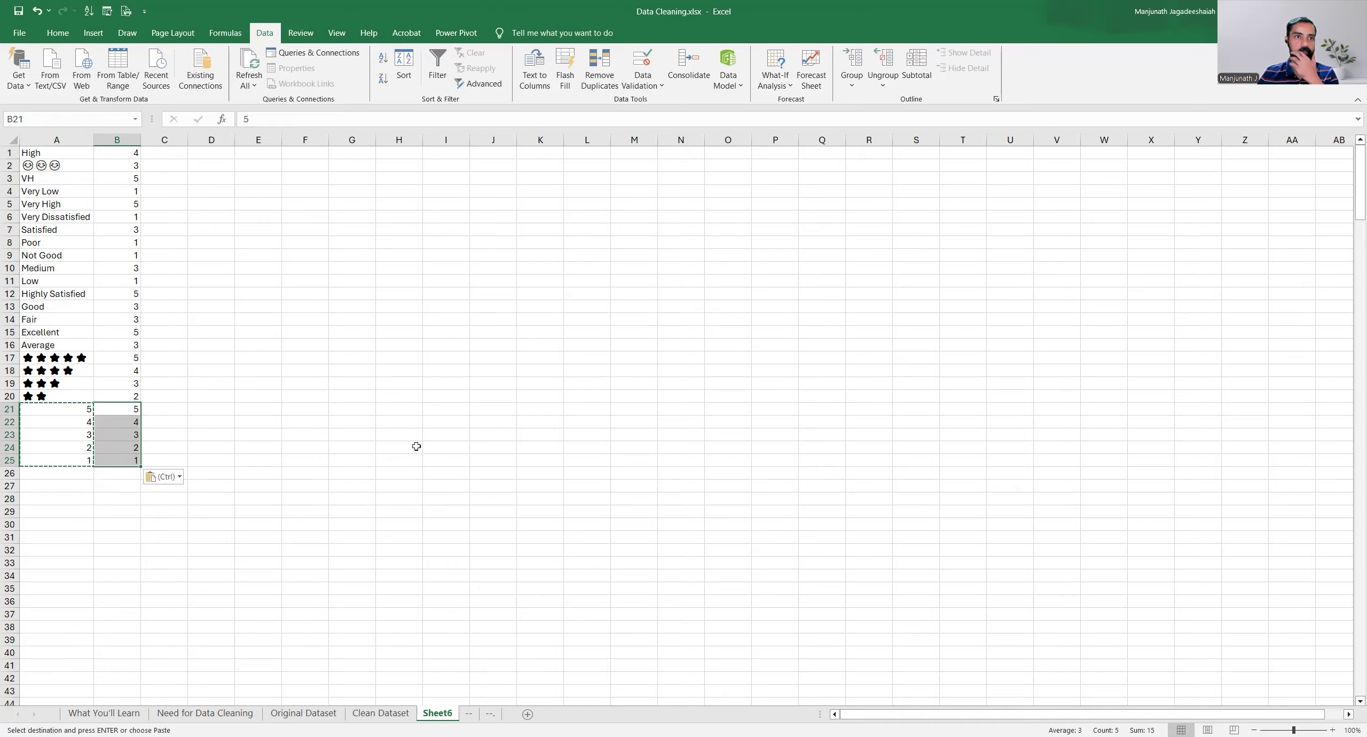
key("ctrl+v")
key("Left")
key("Escape")
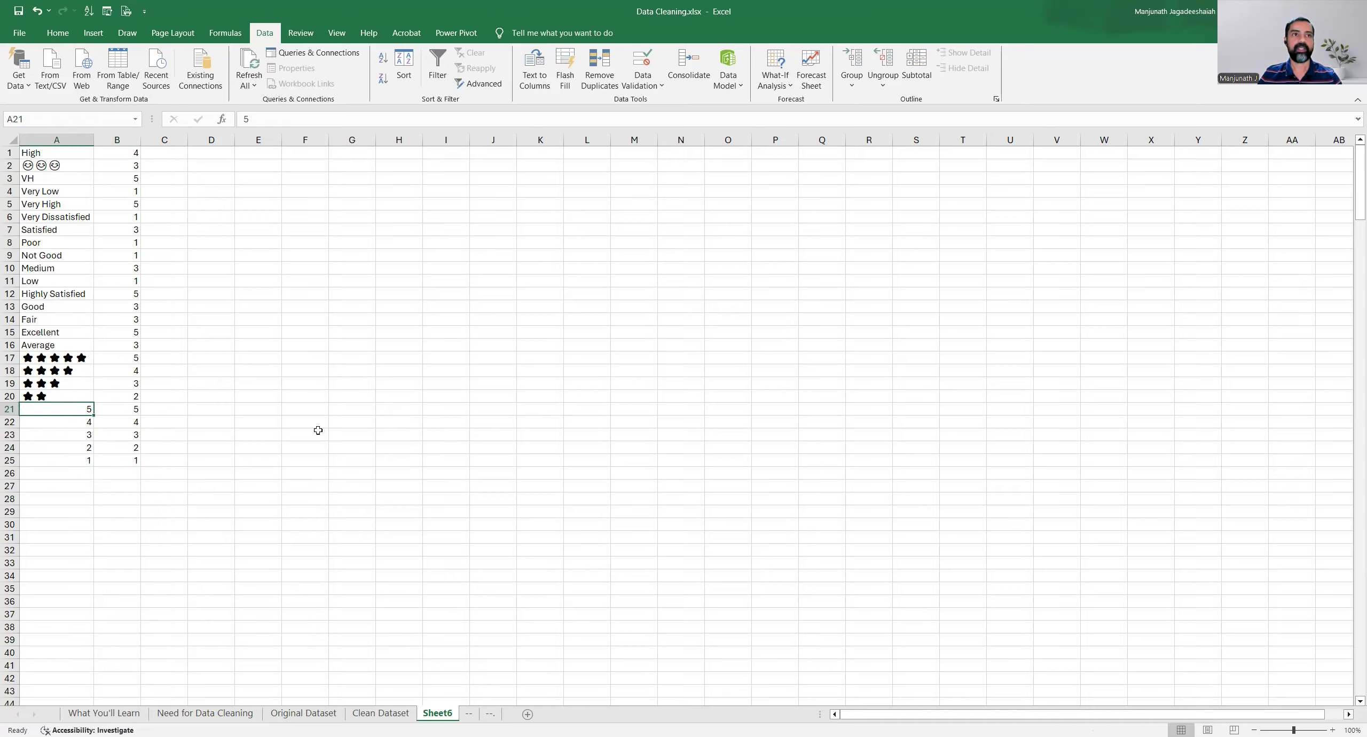
Review the text, emoji and star ratings in A1:A20 against their scores in B1:B20.
left_click_drag(63, 155, 59, 398)
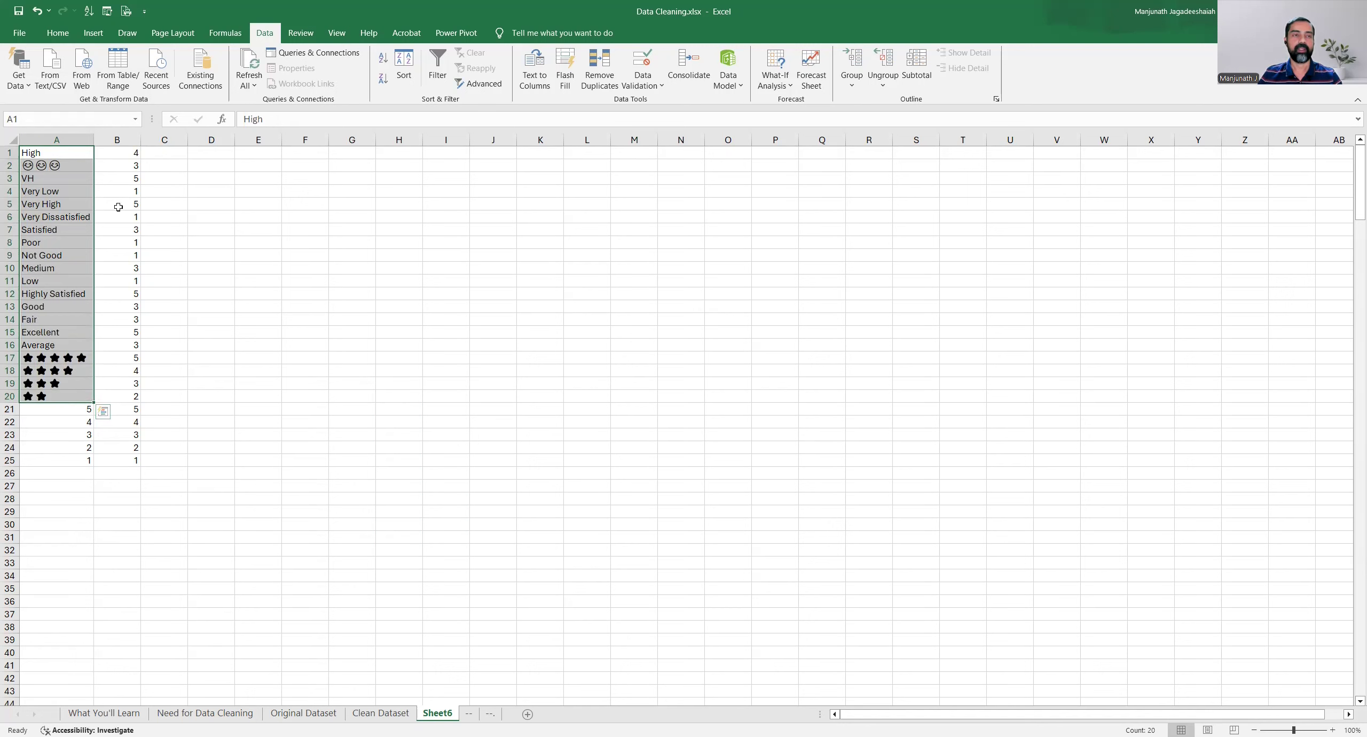
left_click_drag(115, 153, 110, 406)
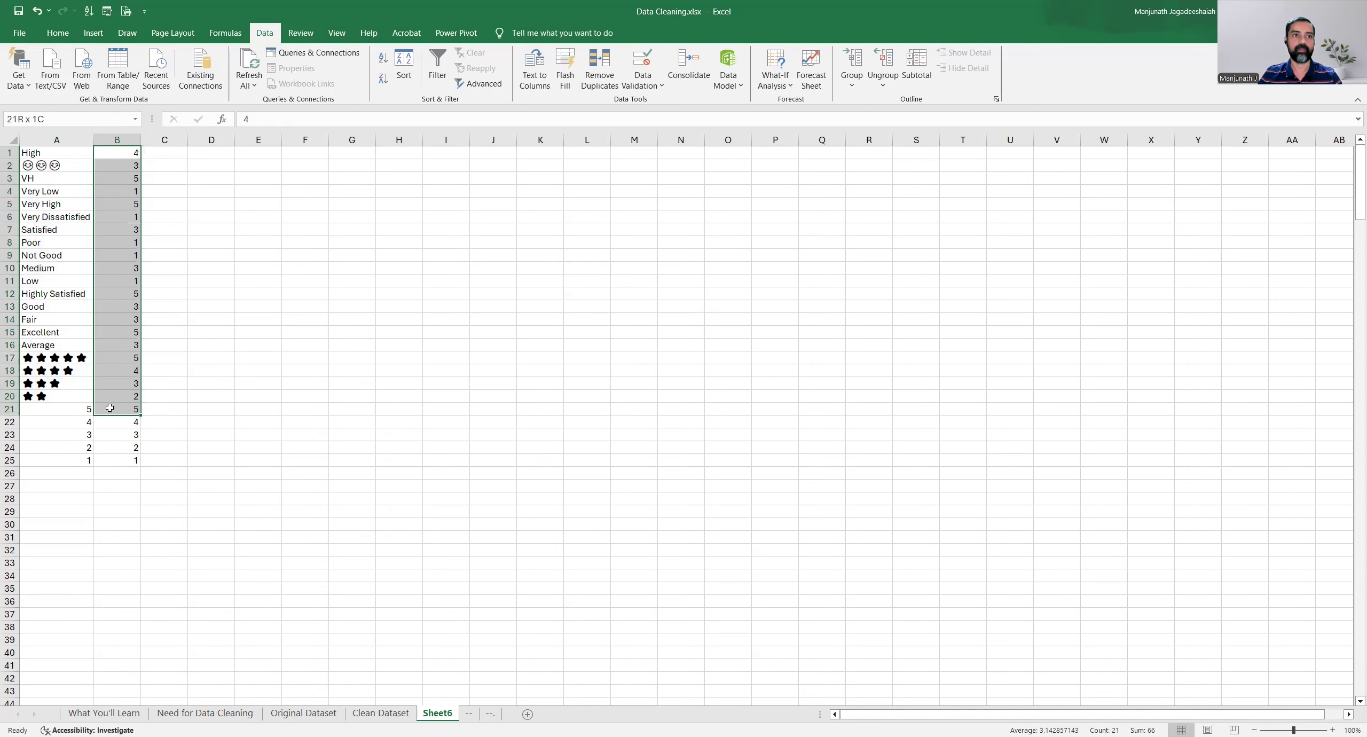
key("Right")
key("Right")
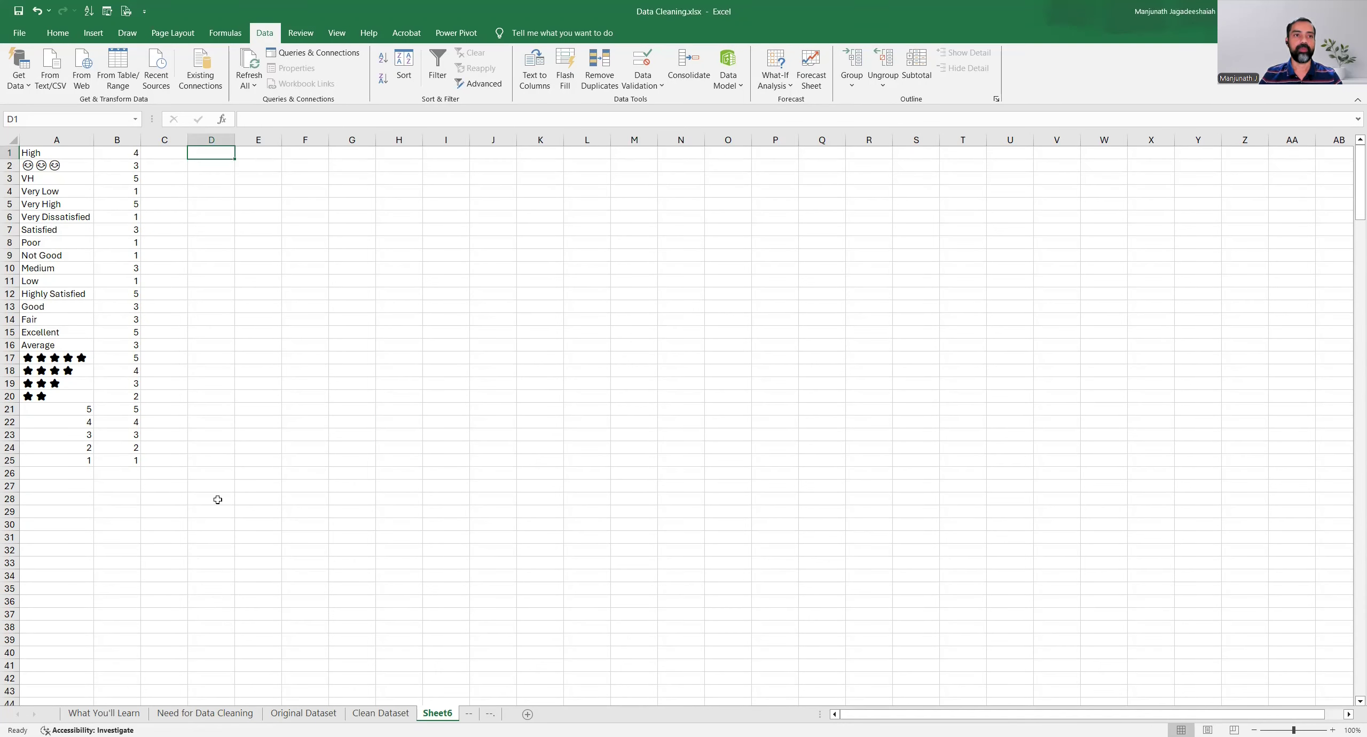
left_click(64, 154)
left_click_drag(64, 154, 61, 395)
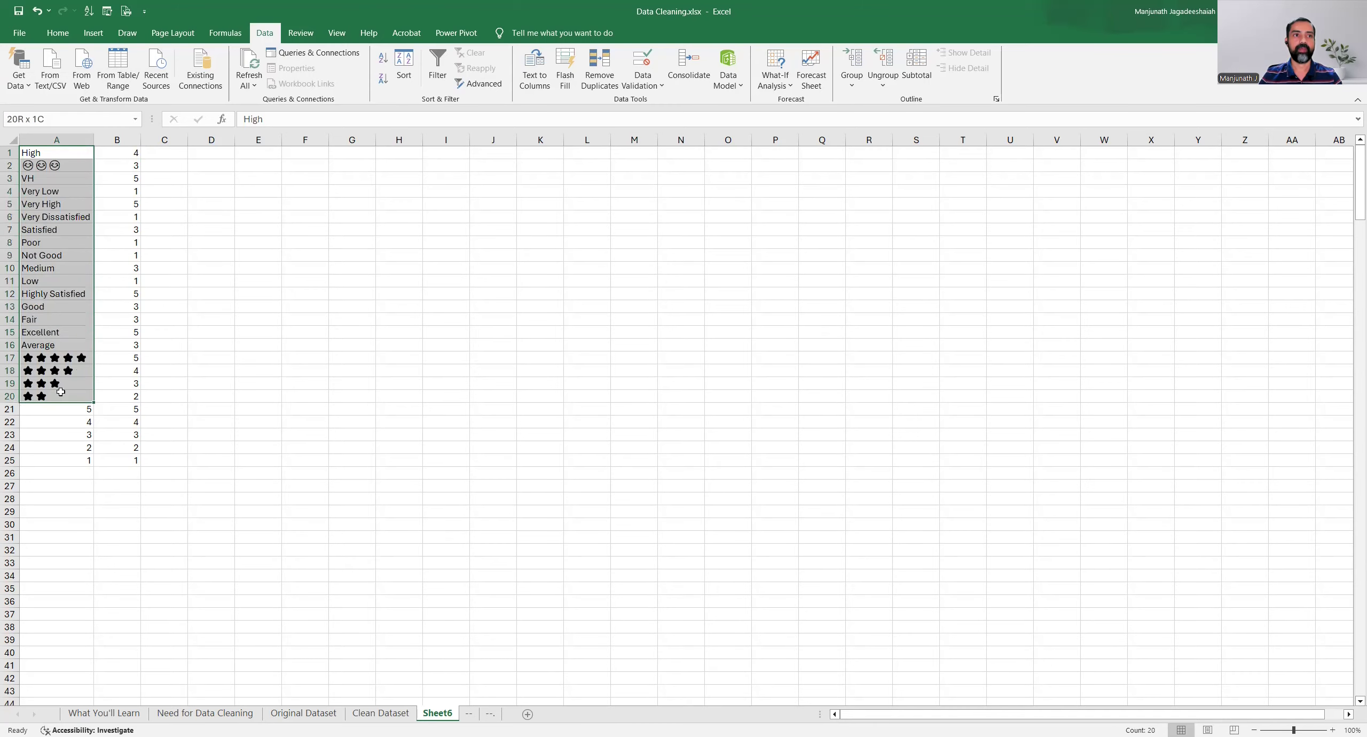
left_click_drag(121, 159, 119, 396)
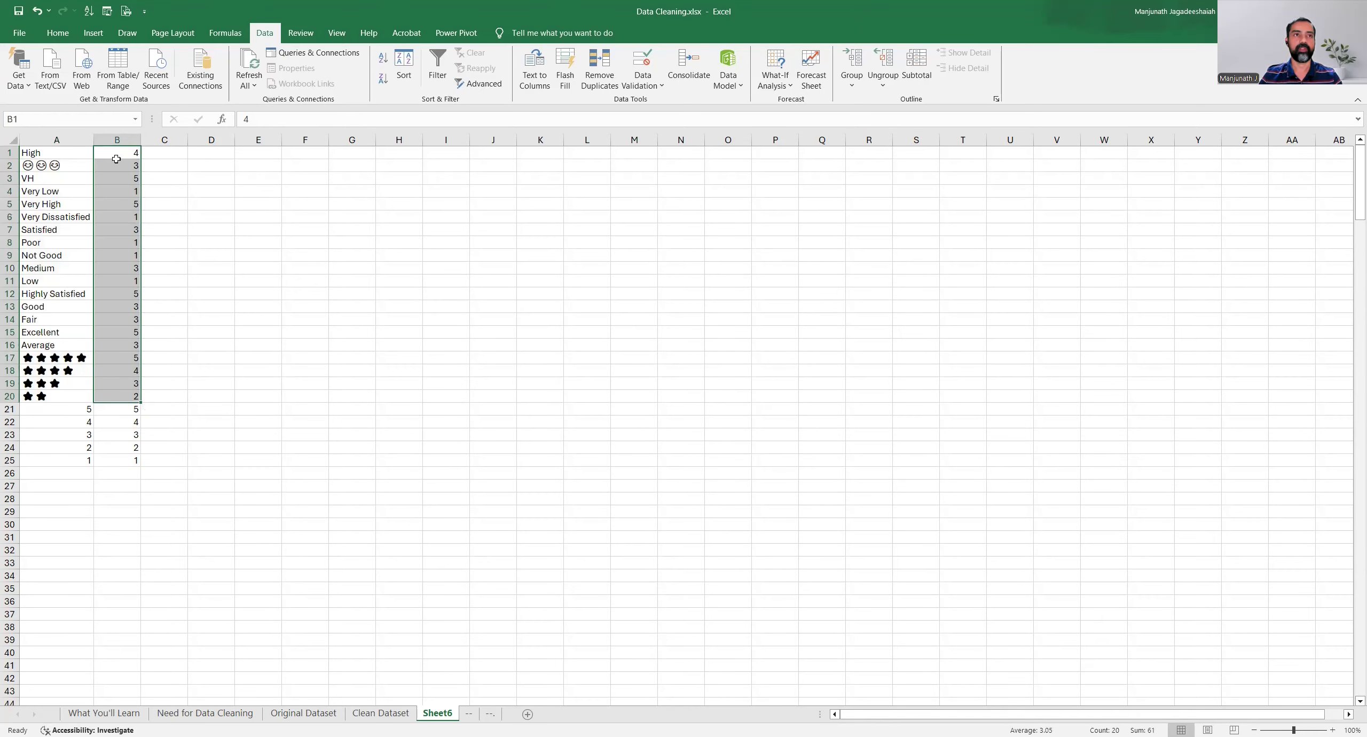
left_click(302, 156)
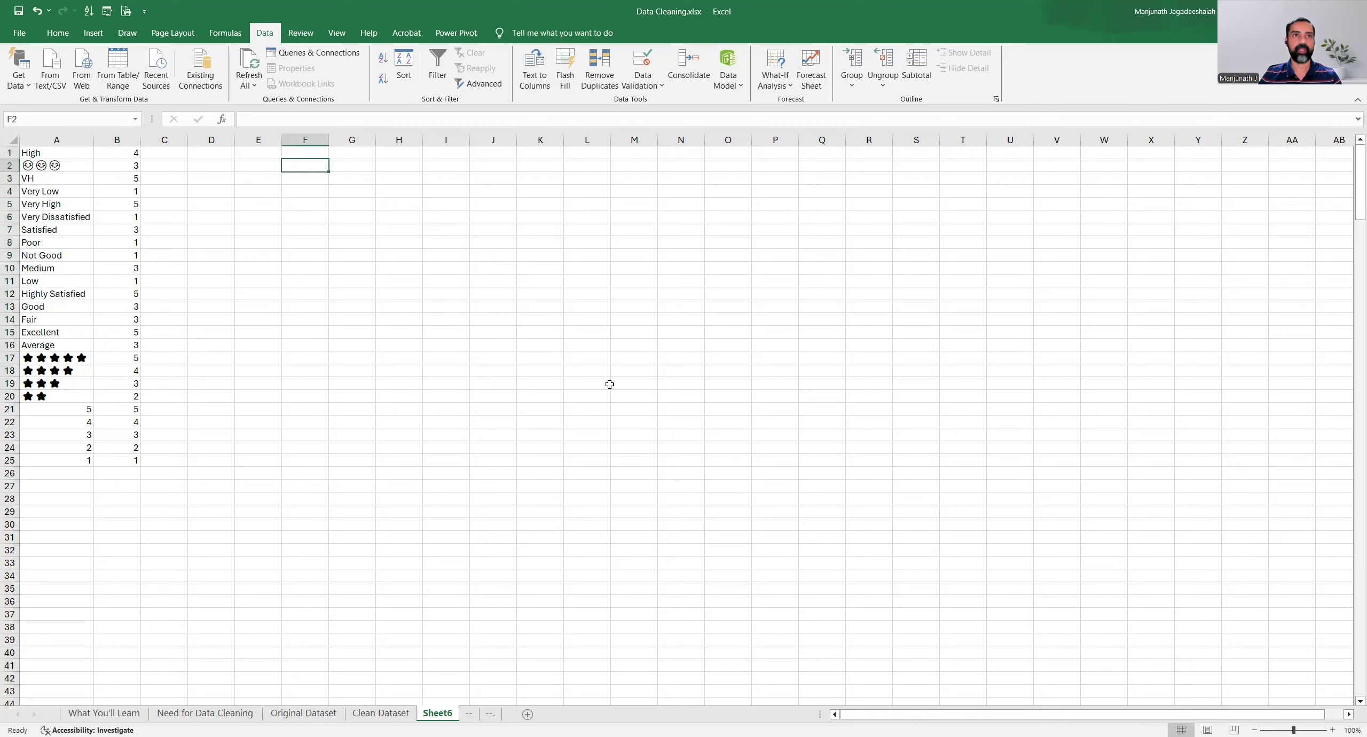
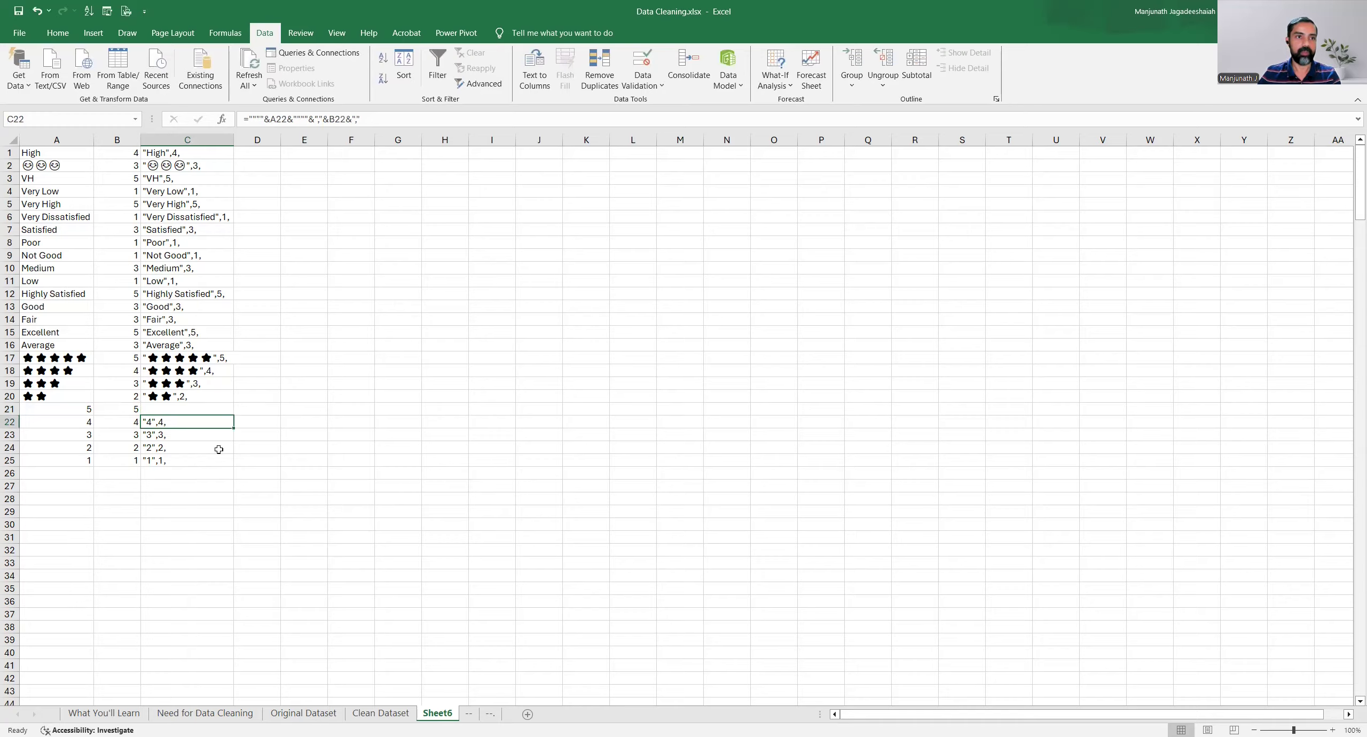
Clear the quoted rating-score formulas beside the numeric ratings in C22:C25.
key("Delete")
key("Down")
key("Delete")
key("Up")
key("Up")
key("Up")
key("Up")
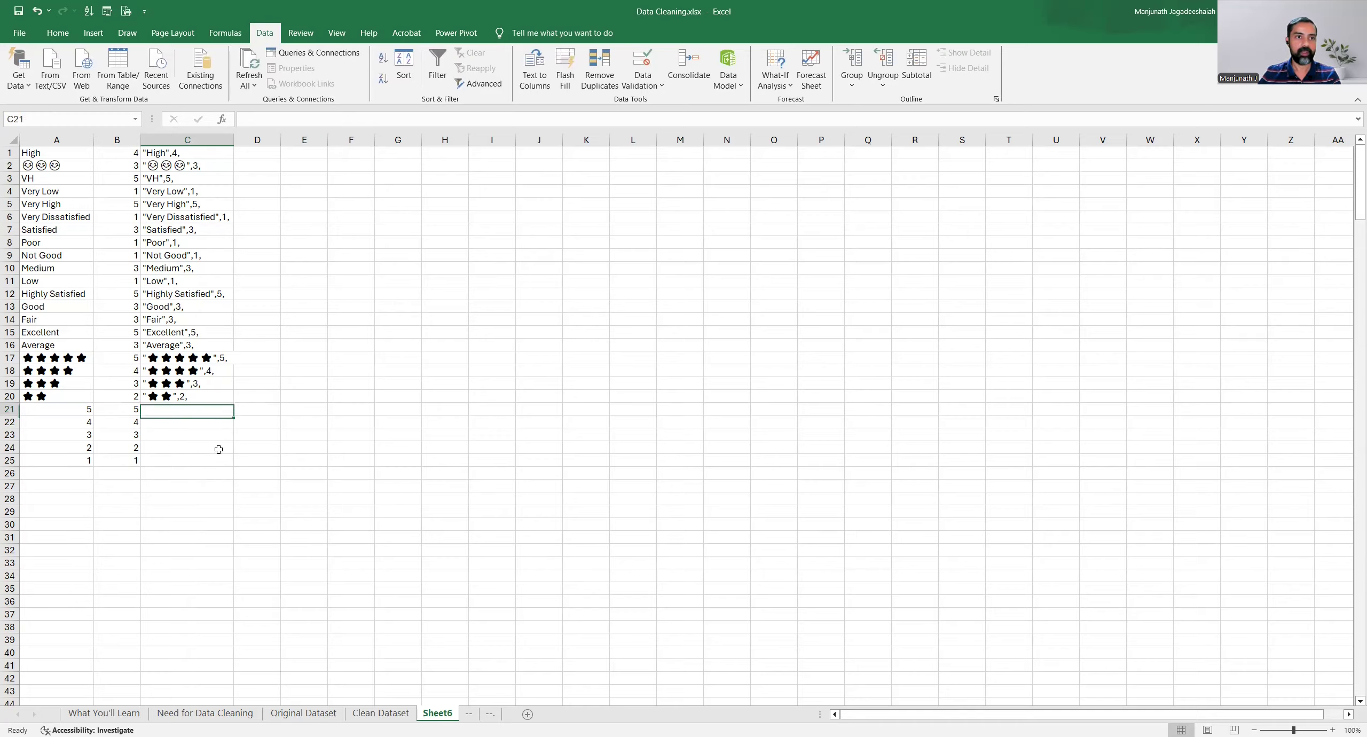
Enter =A21&","&B21 in C21 and fill the formula down to C25.
type("=")
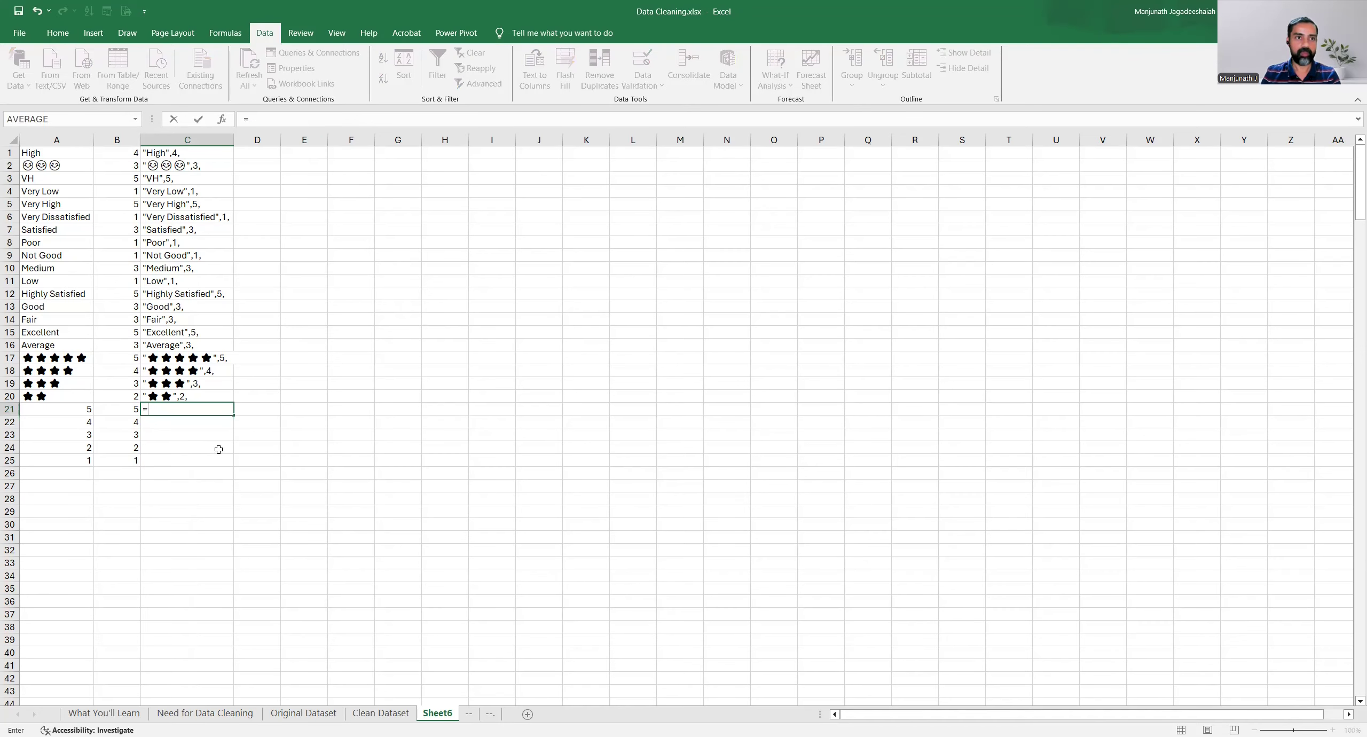
left_click(72, 410)
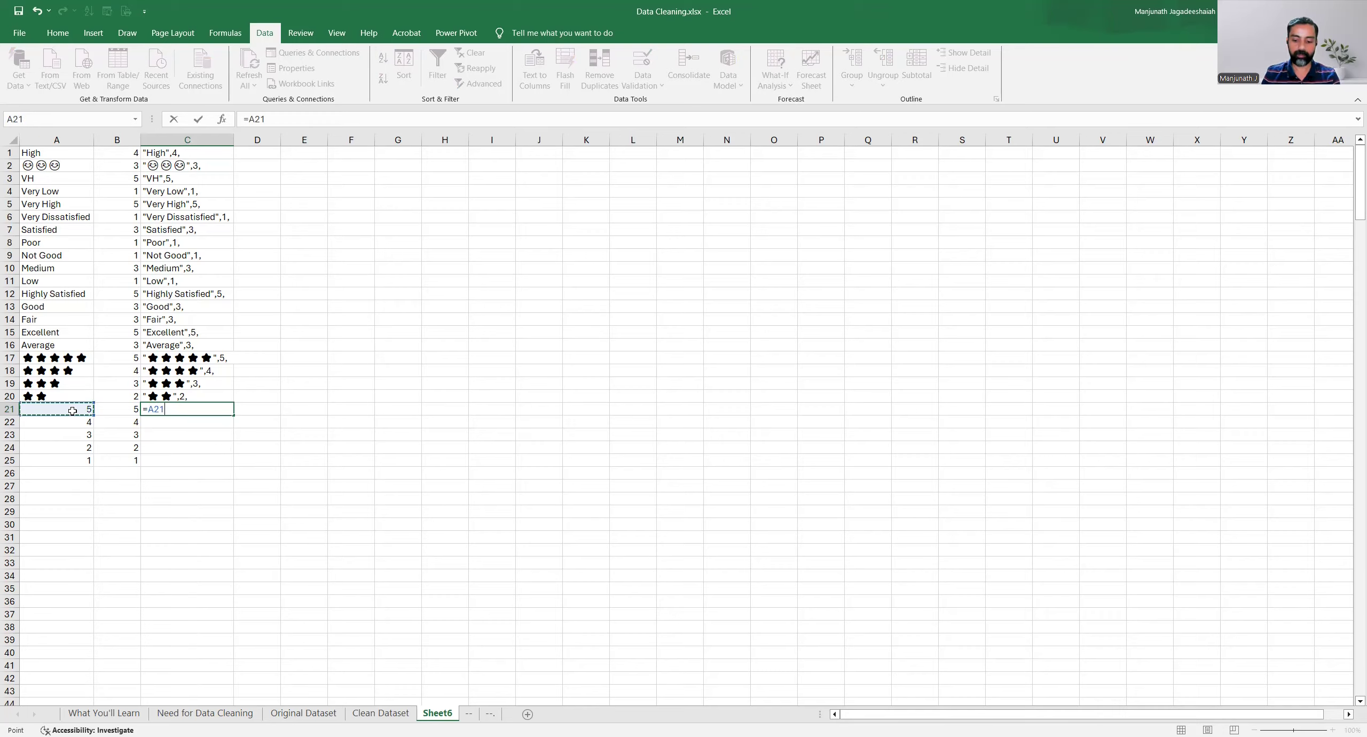
type("&\",\"&")
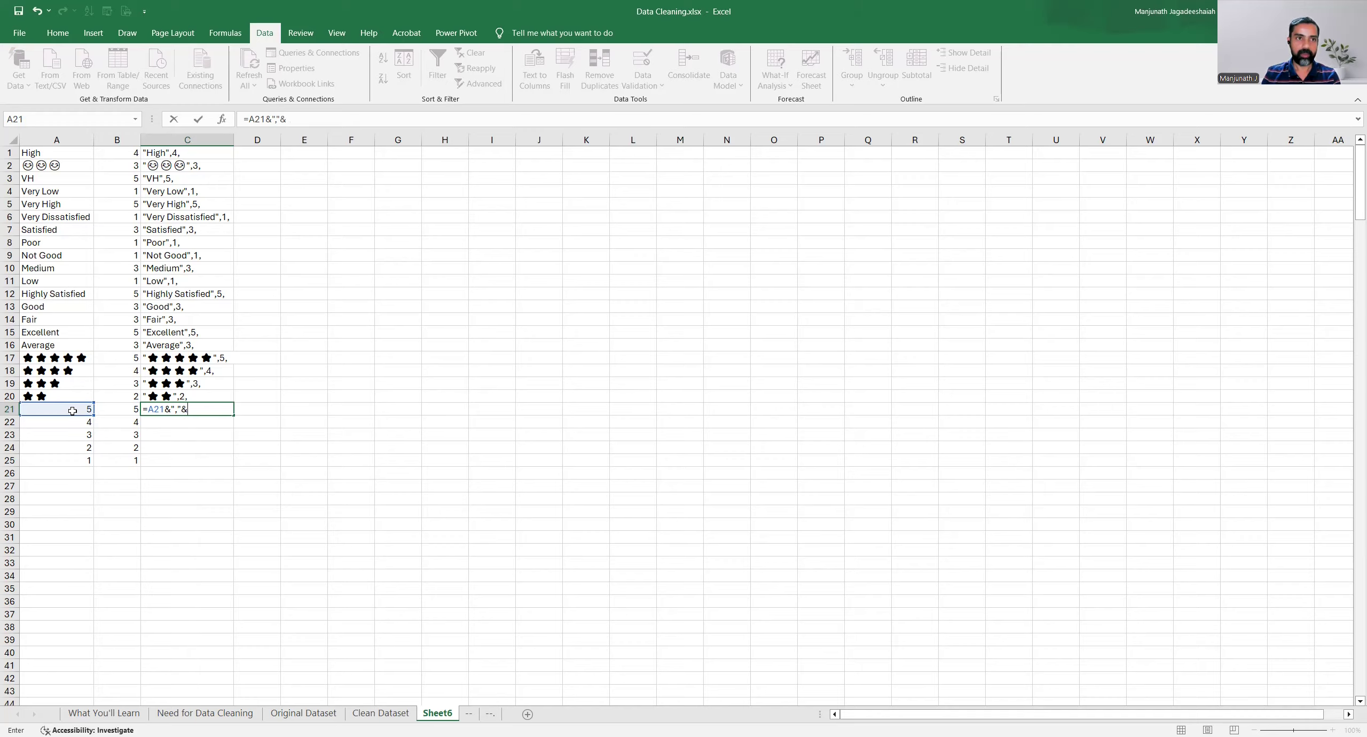
left_click(126, 408)
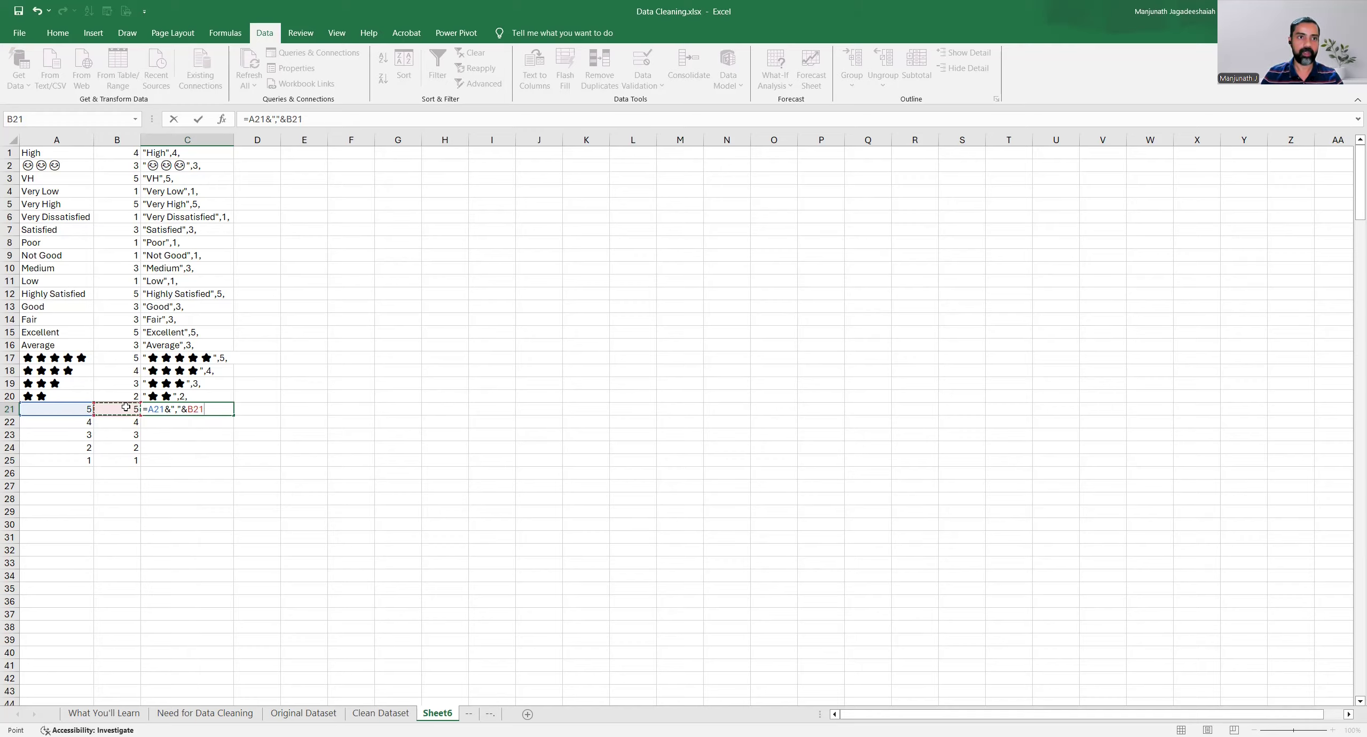
key("Return")
key("Up")
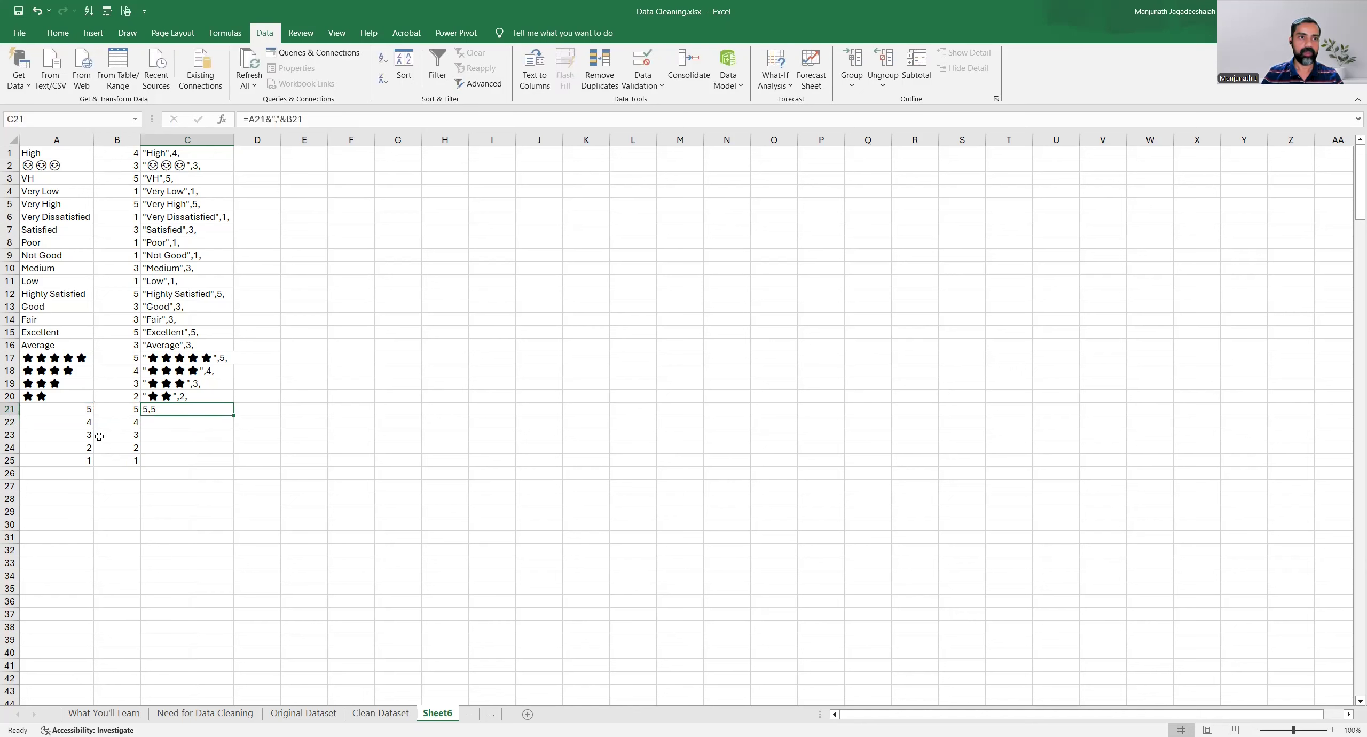
left_click_drag(230, 429, 229, 463)
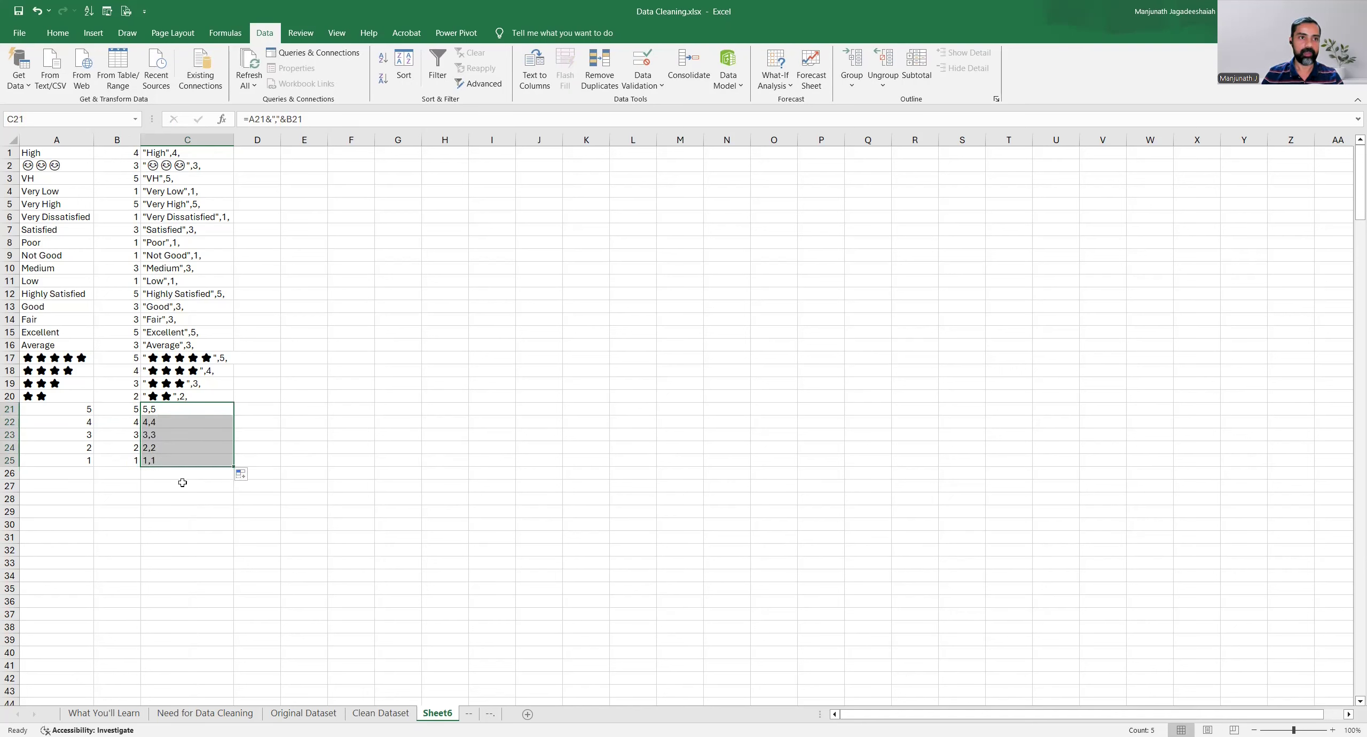
Append &"," to the formula in C21 and fill it down to C24, leaving C25 without the trailing comma.
double_click(179, 413)
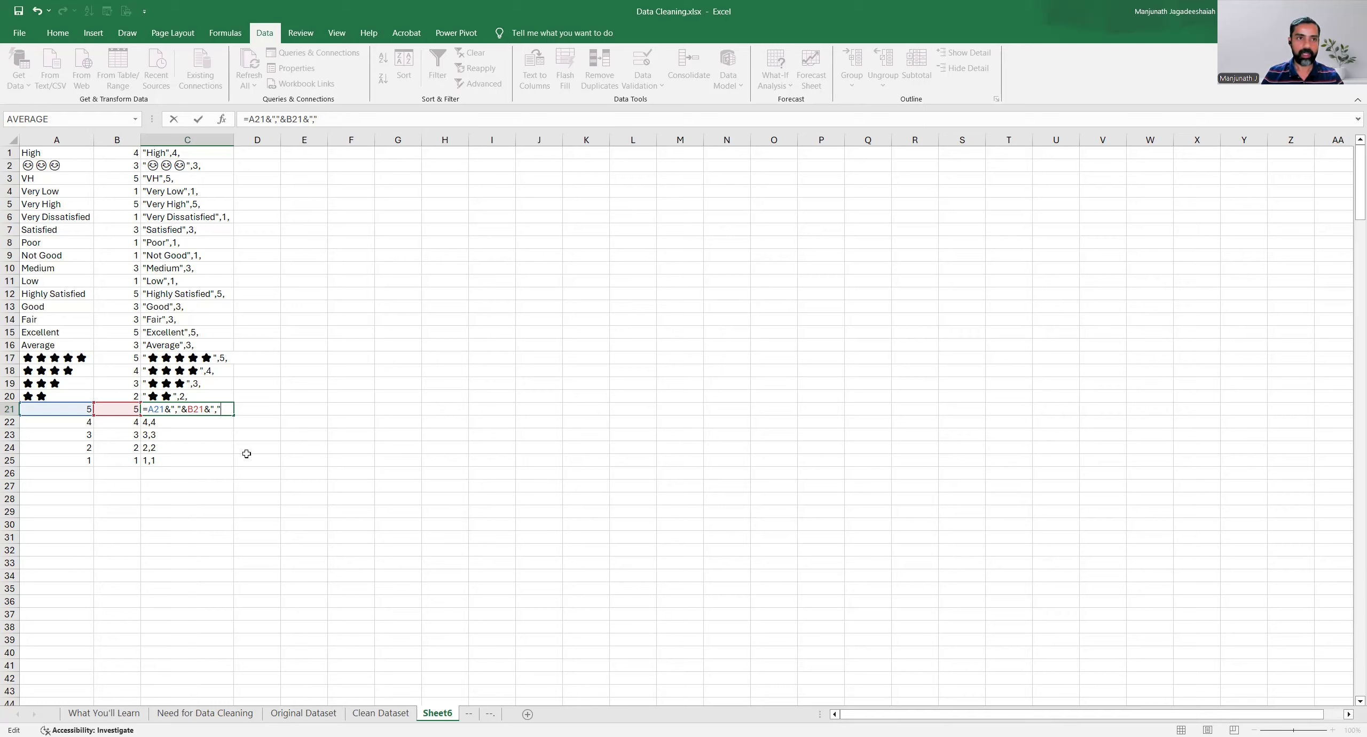
key("Return")
key("Up")
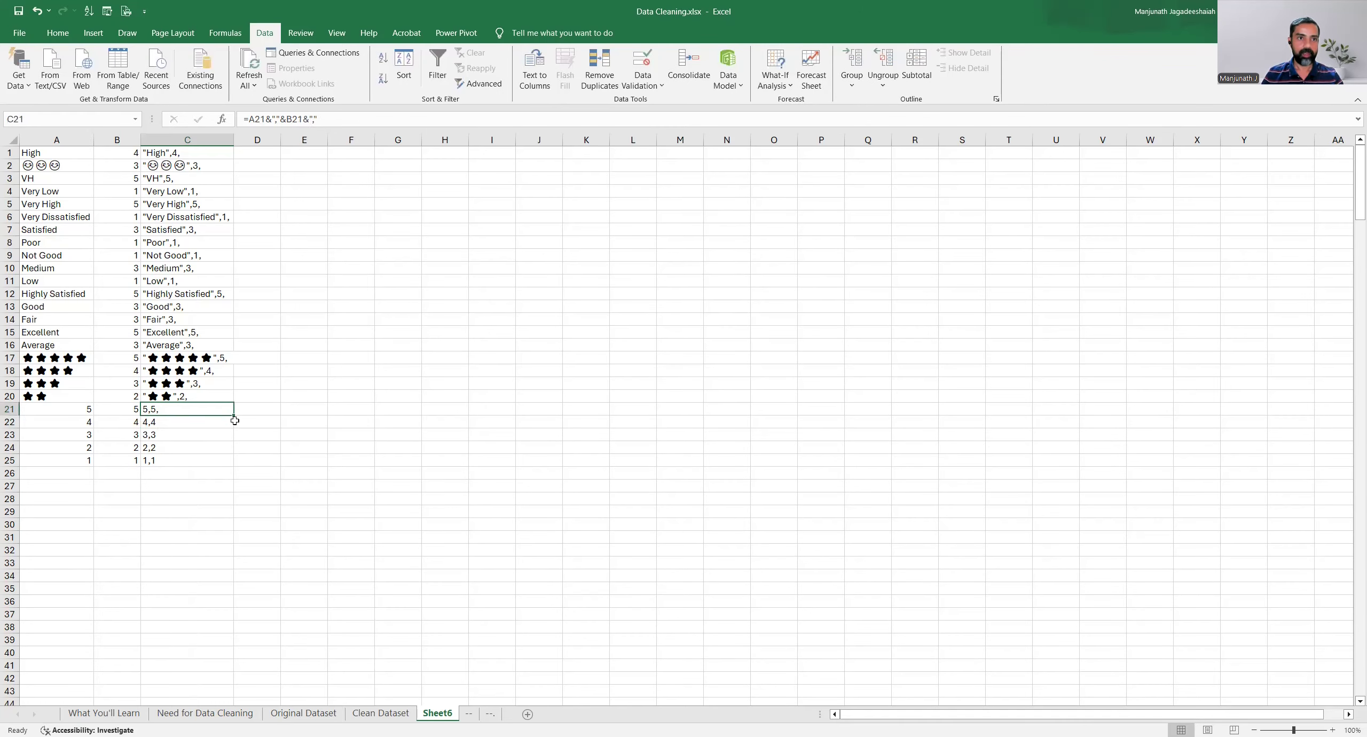
left_click_drag(233, 415, 236, 453)
left_click(178, 461)
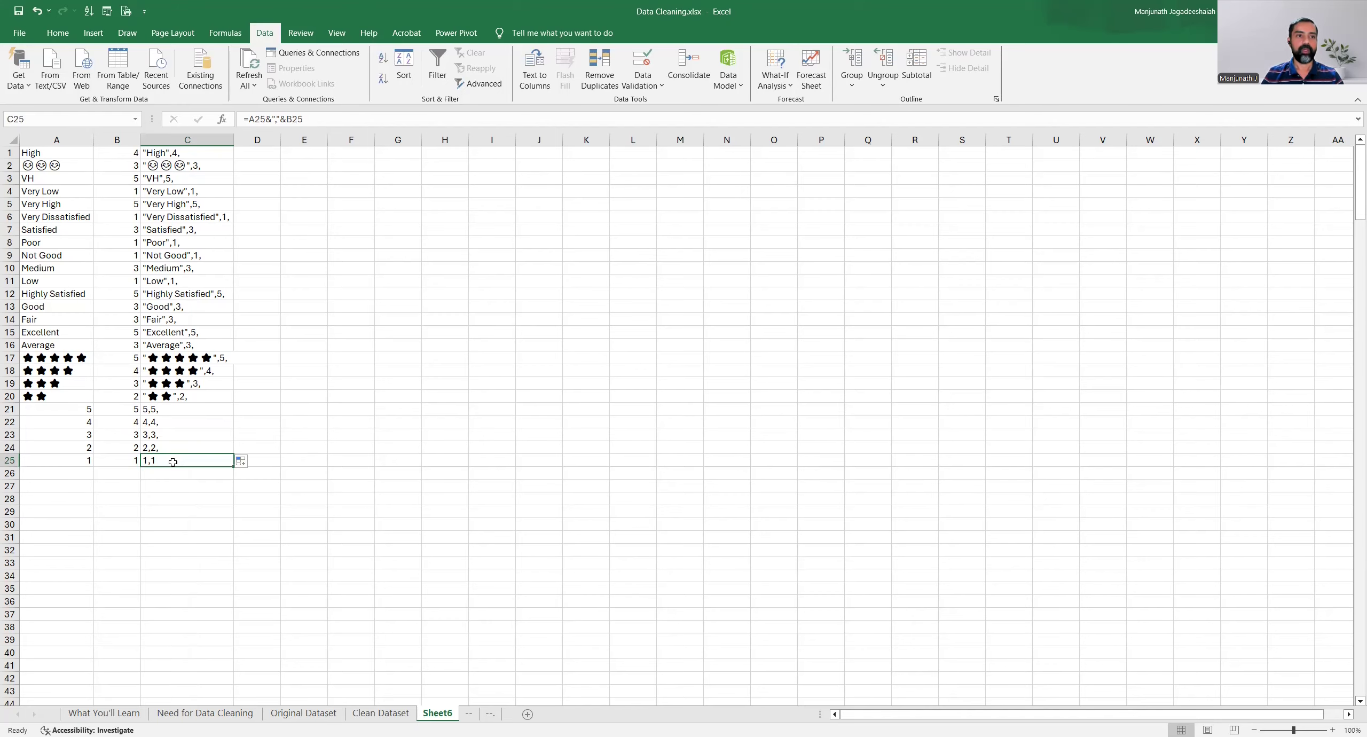
double_click(173, 462)
left_click(256, 456)
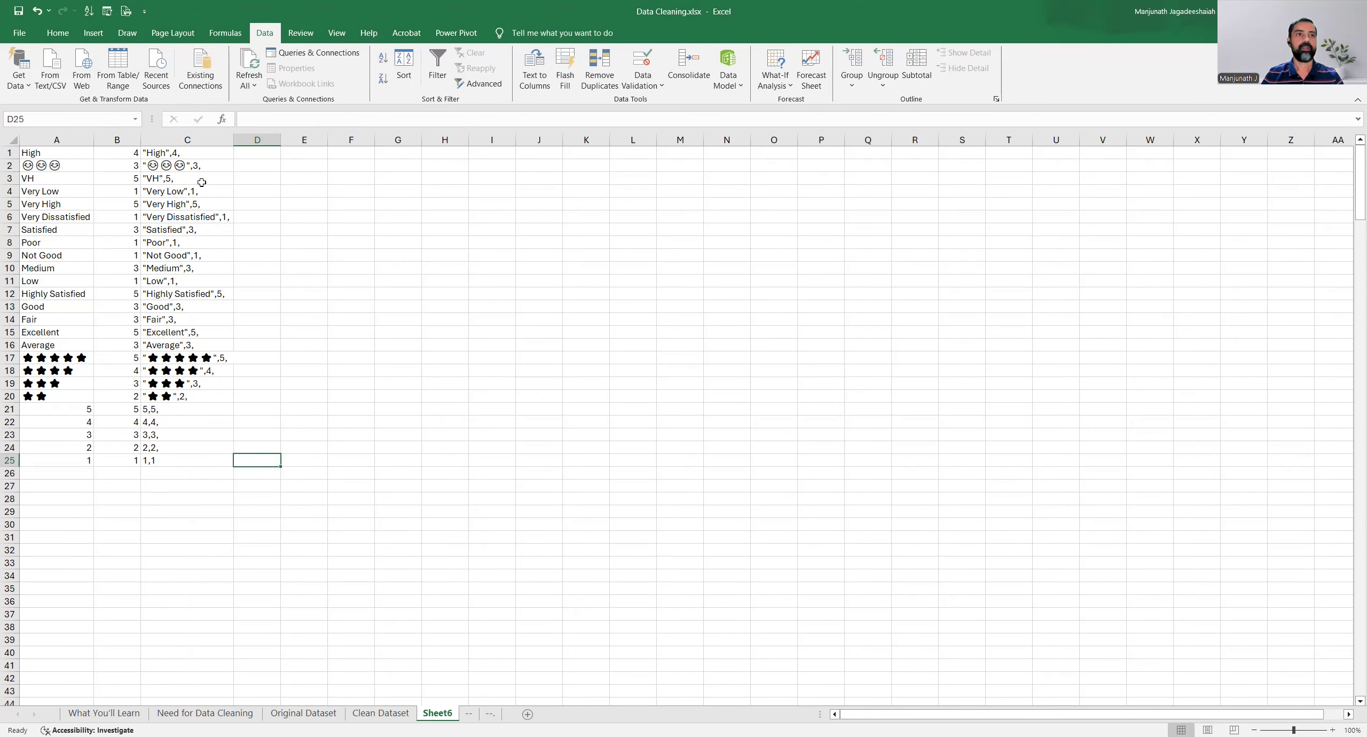
Join all rating-score pairs into one string in C27 with =CONCAT(C1:C25).
key("Down")
key("Down")
key("Left")
left_click_drag(209, 150, 170, 461)
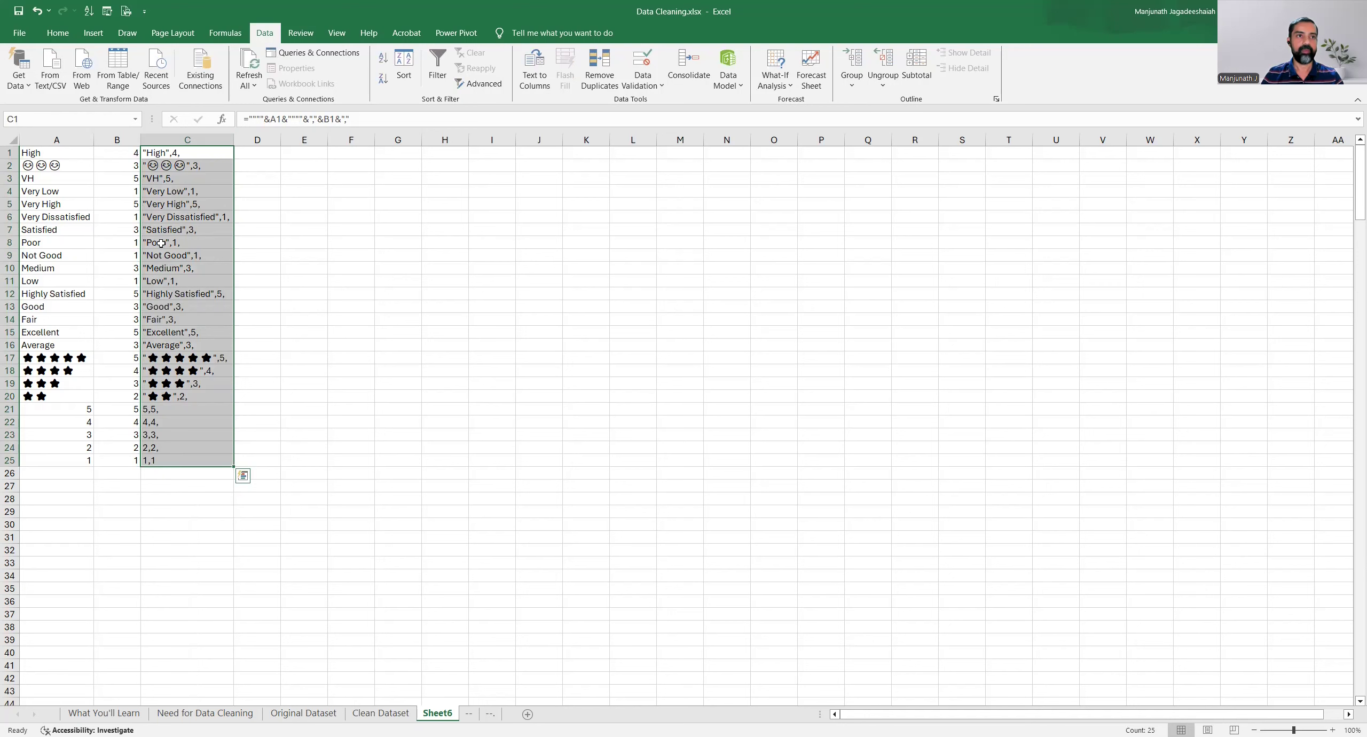
left_click(159, 485)
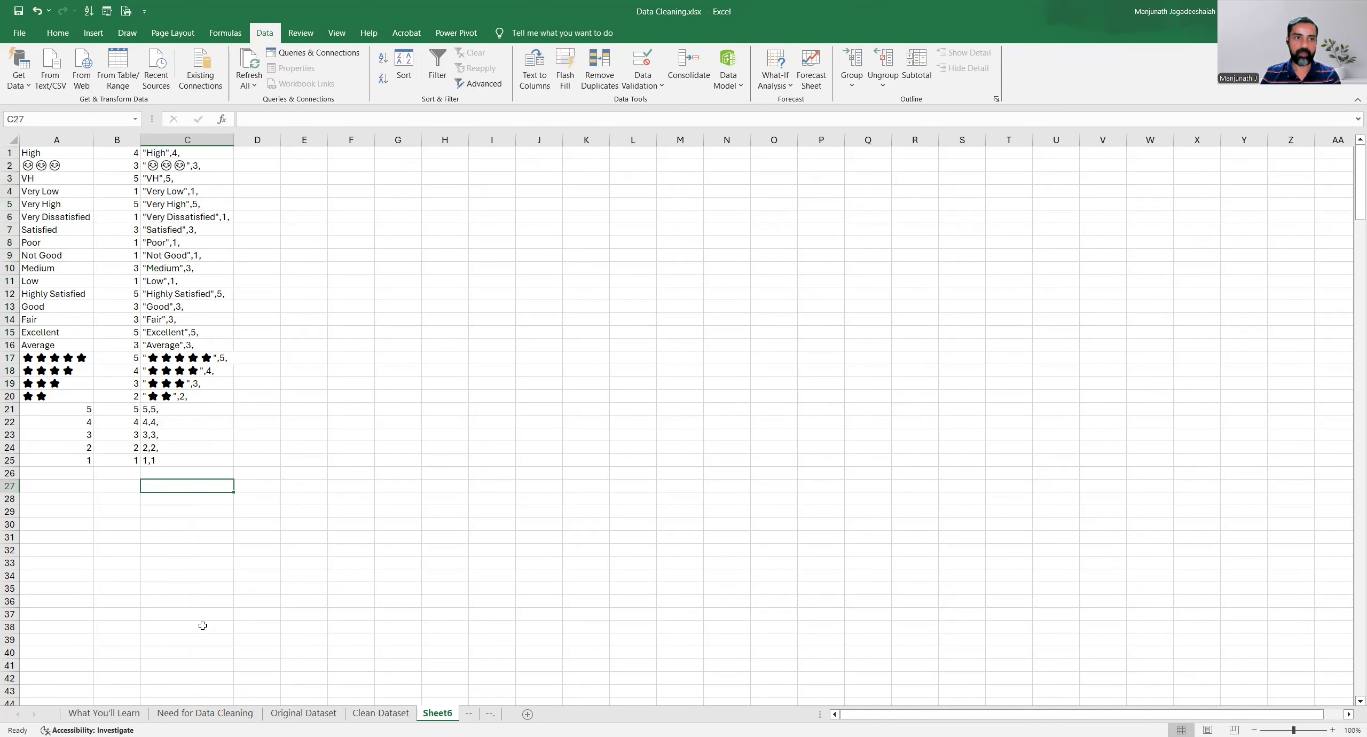
type("=")
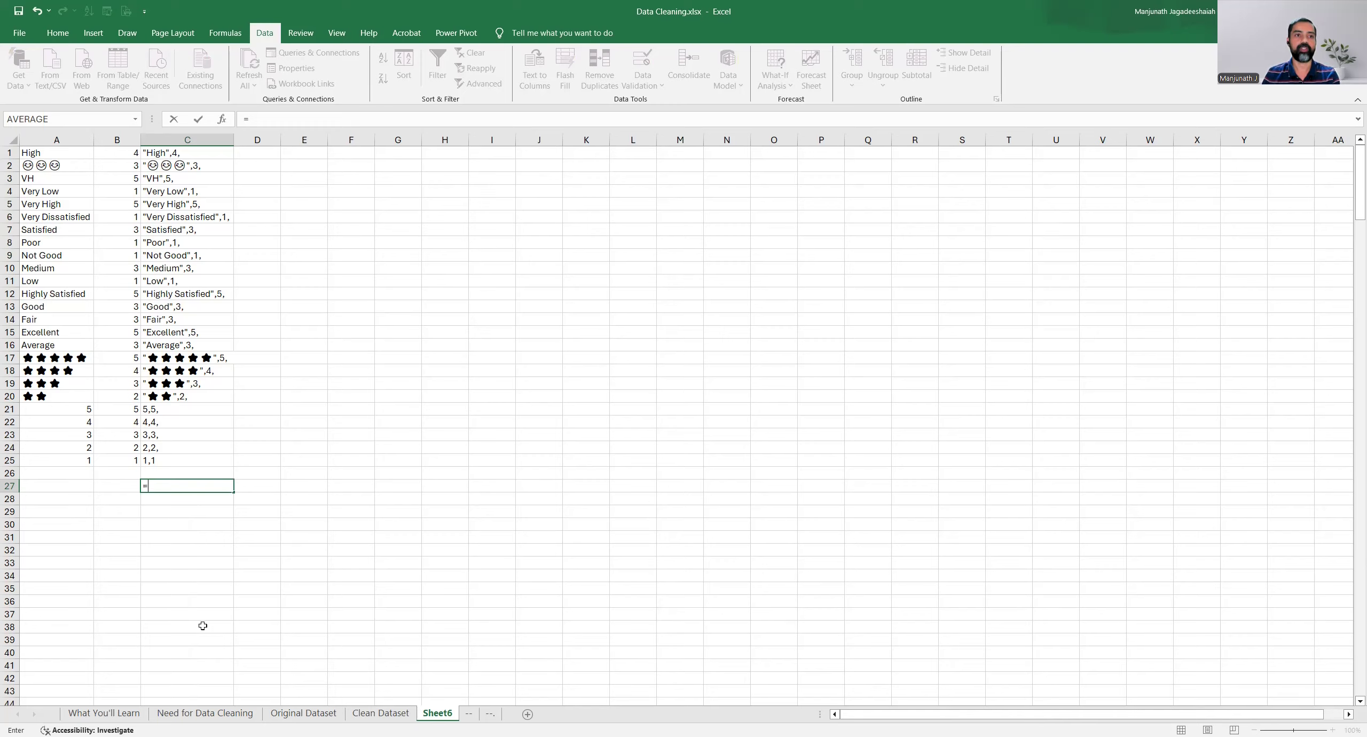
type("CONCAT(")
left_click(194, 152)
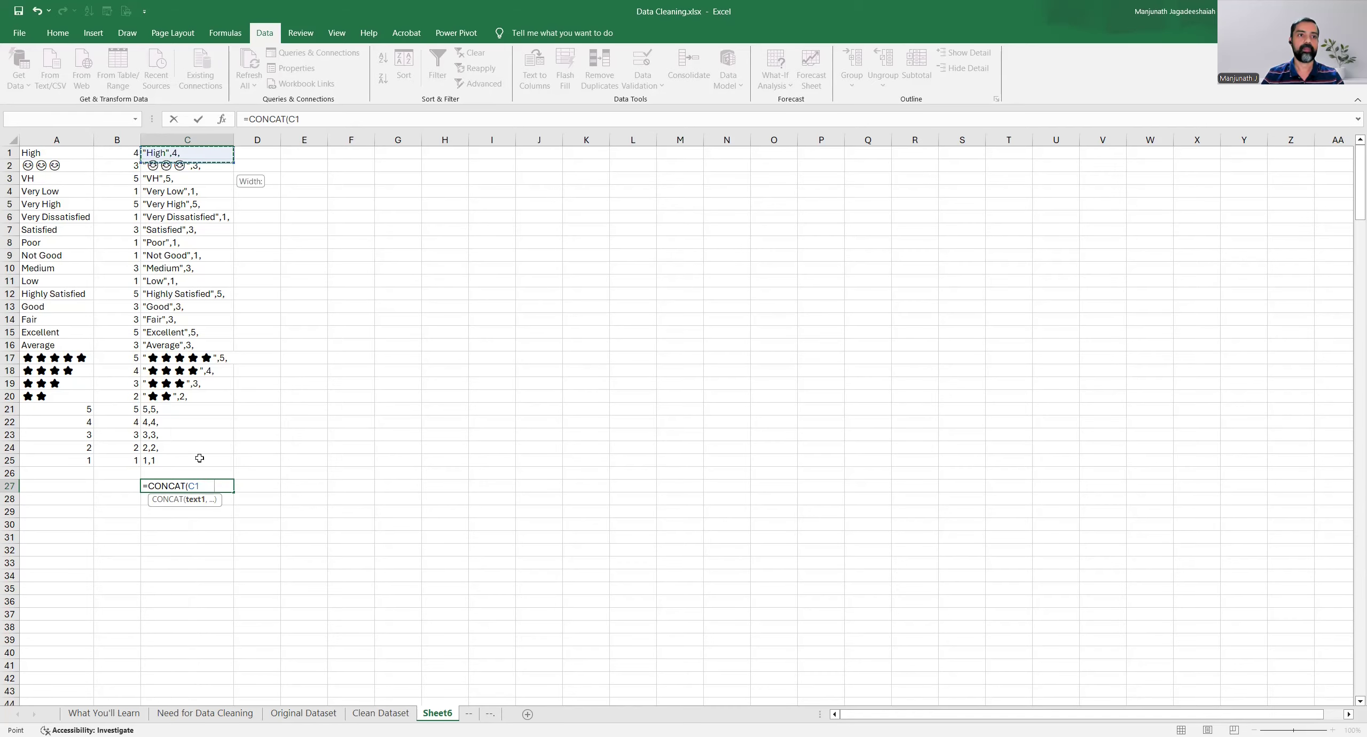
left_click_drag(199, 458, 199, 458)
type(")")
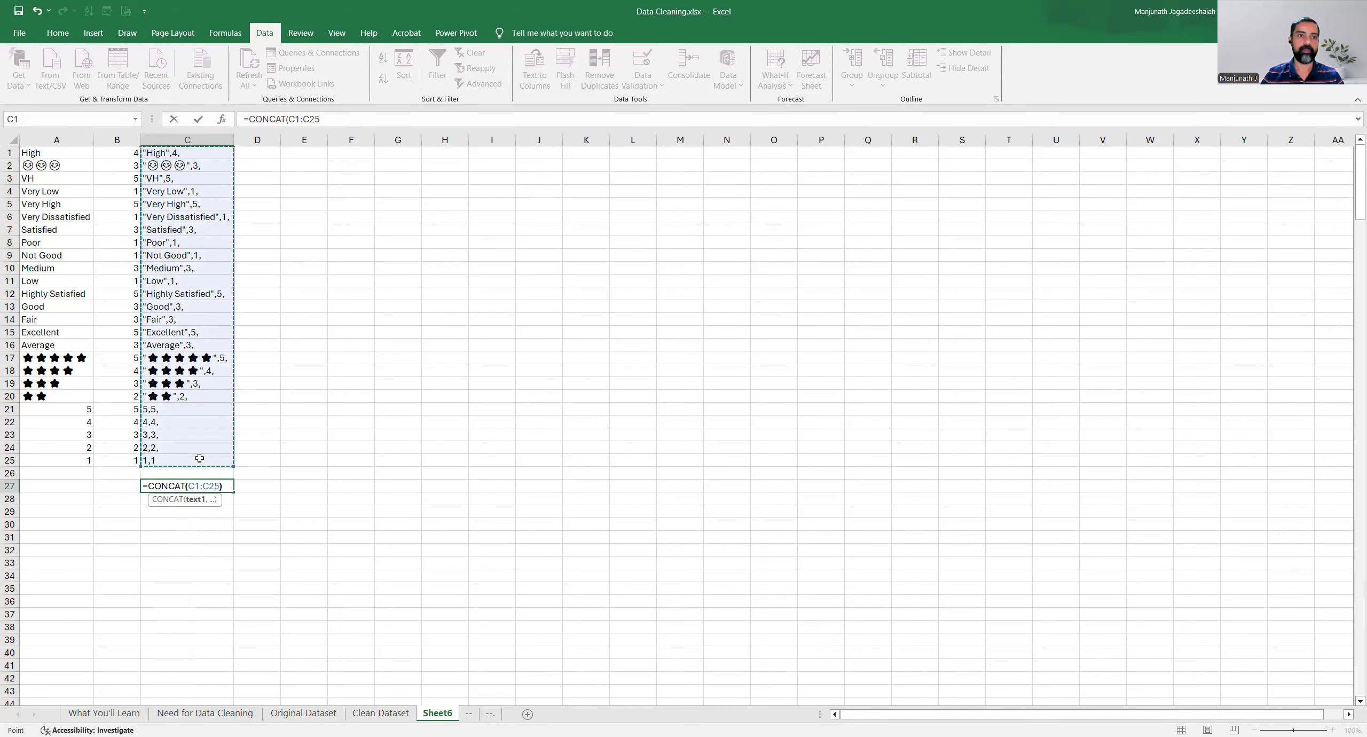
key("Return")
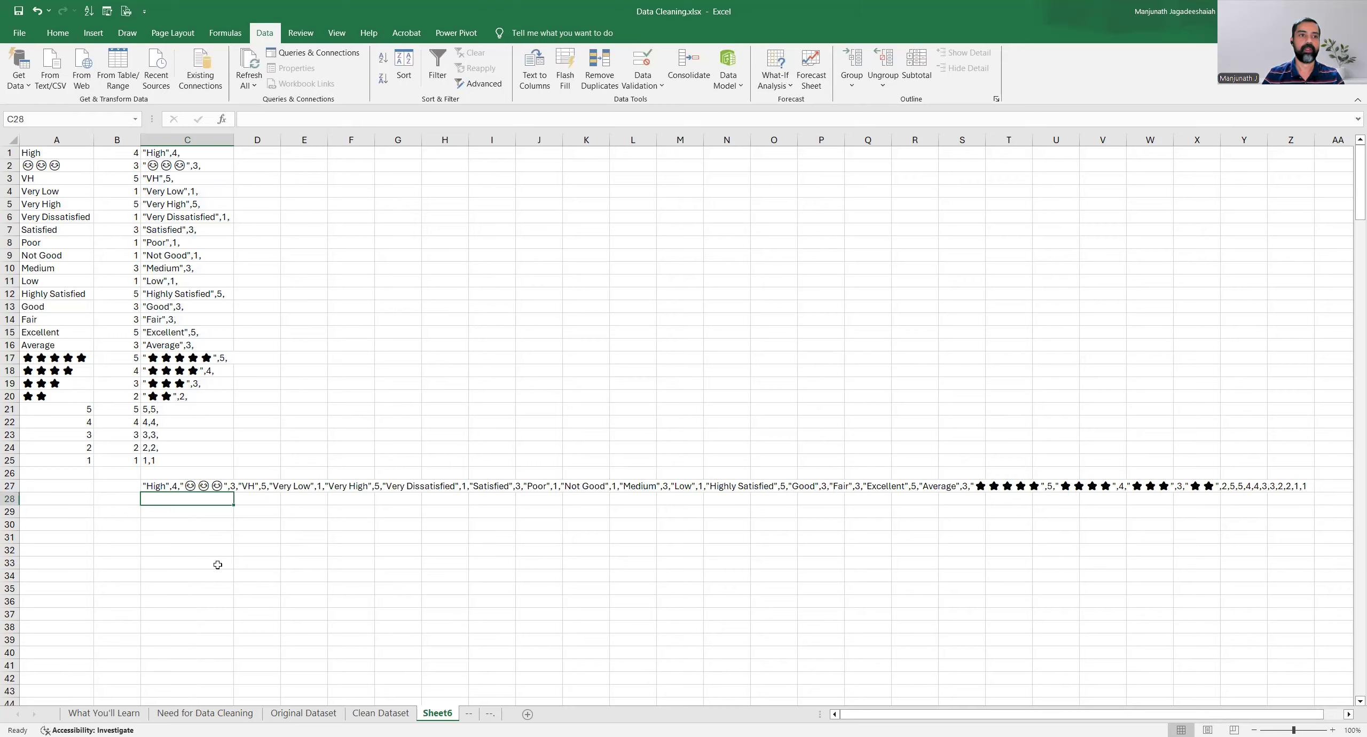
Copy the concatenated string in C27 and paste it as values only into C28.
key("Up")
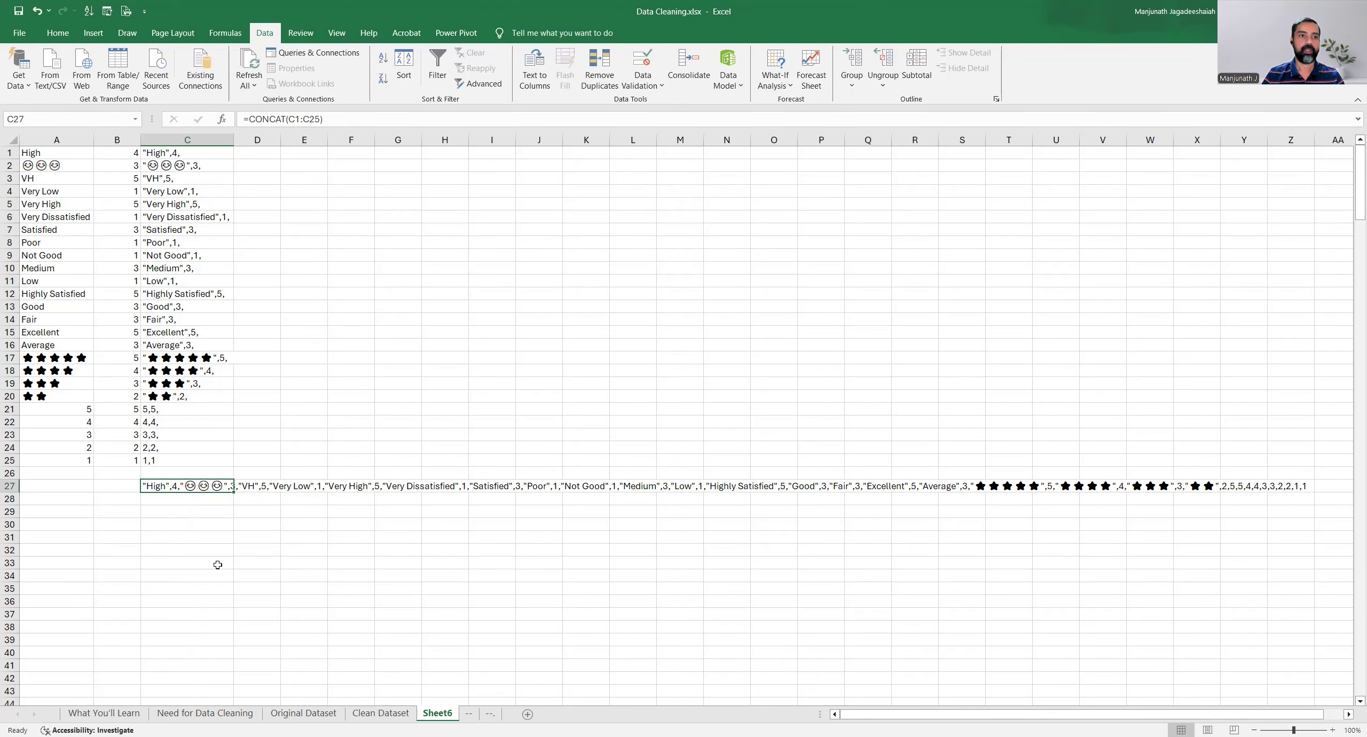
right_click(177, 484)
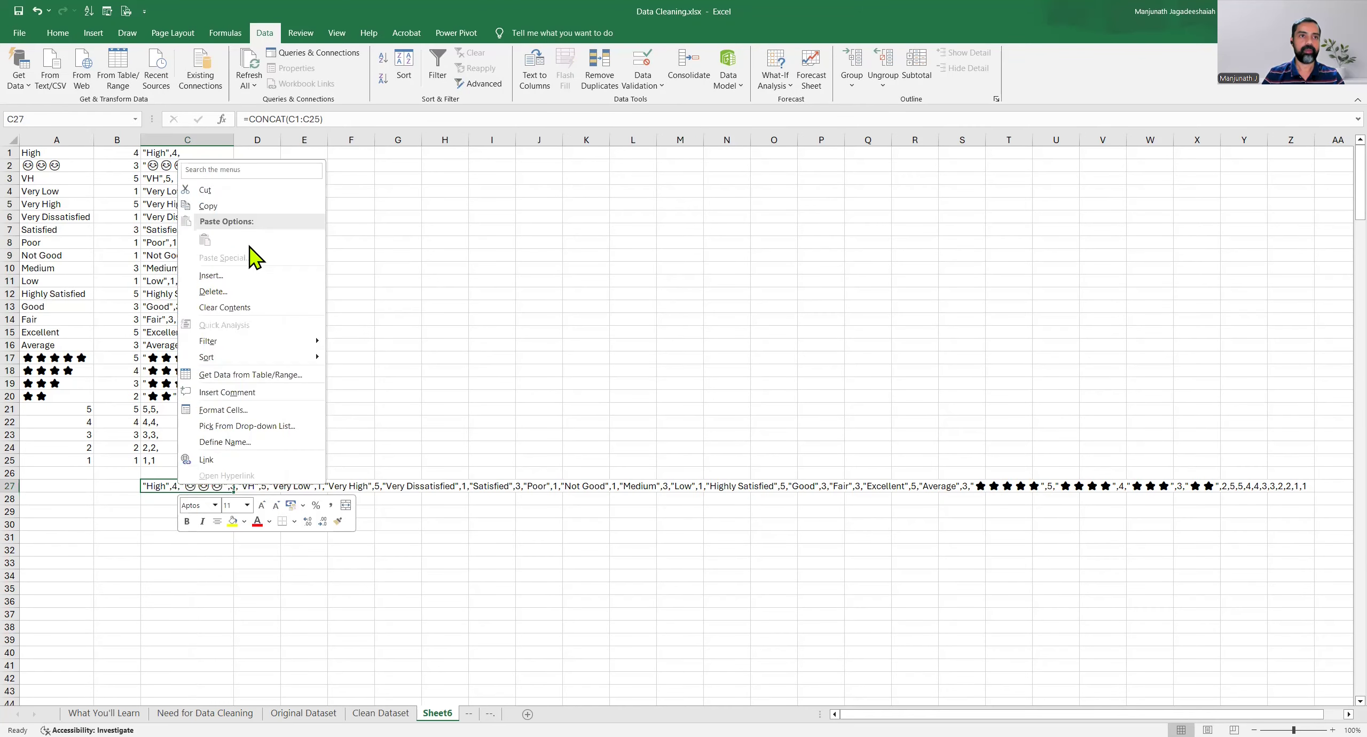
left_click(233, 207)
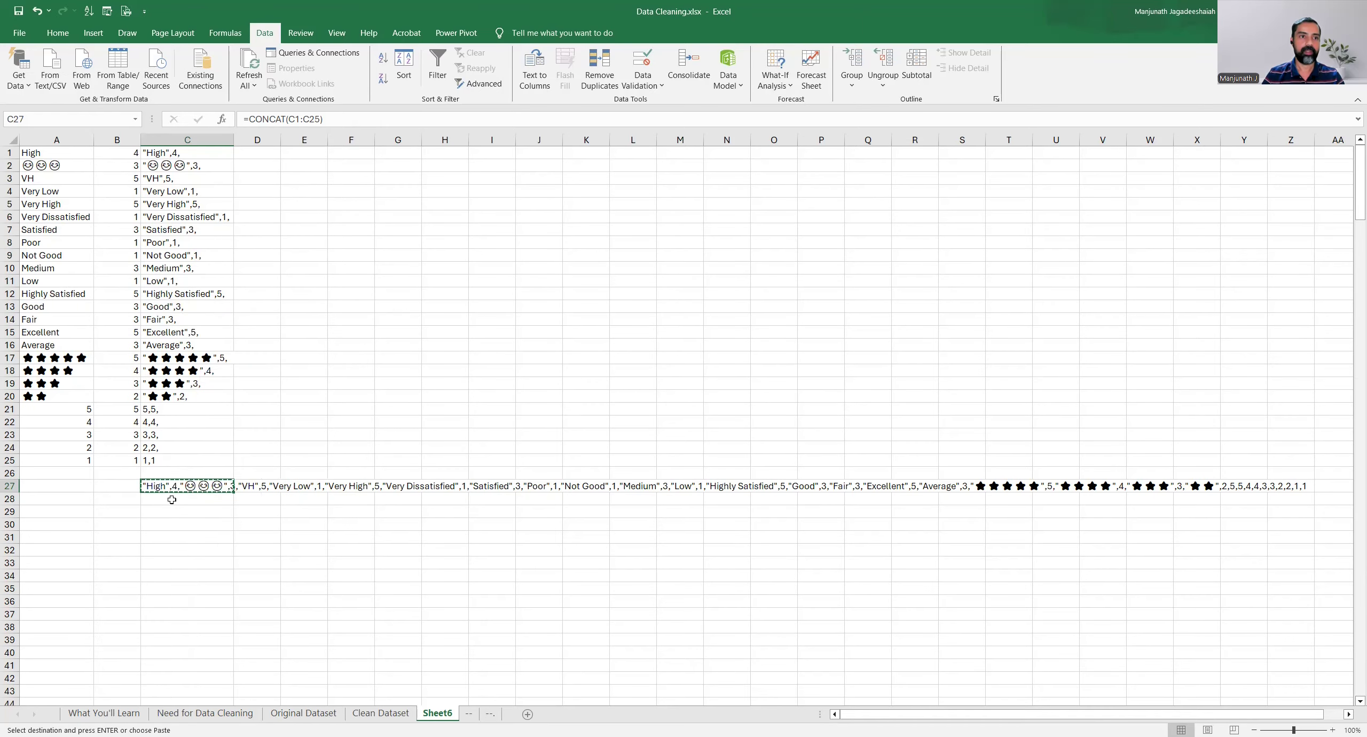
left_click(172, 499)
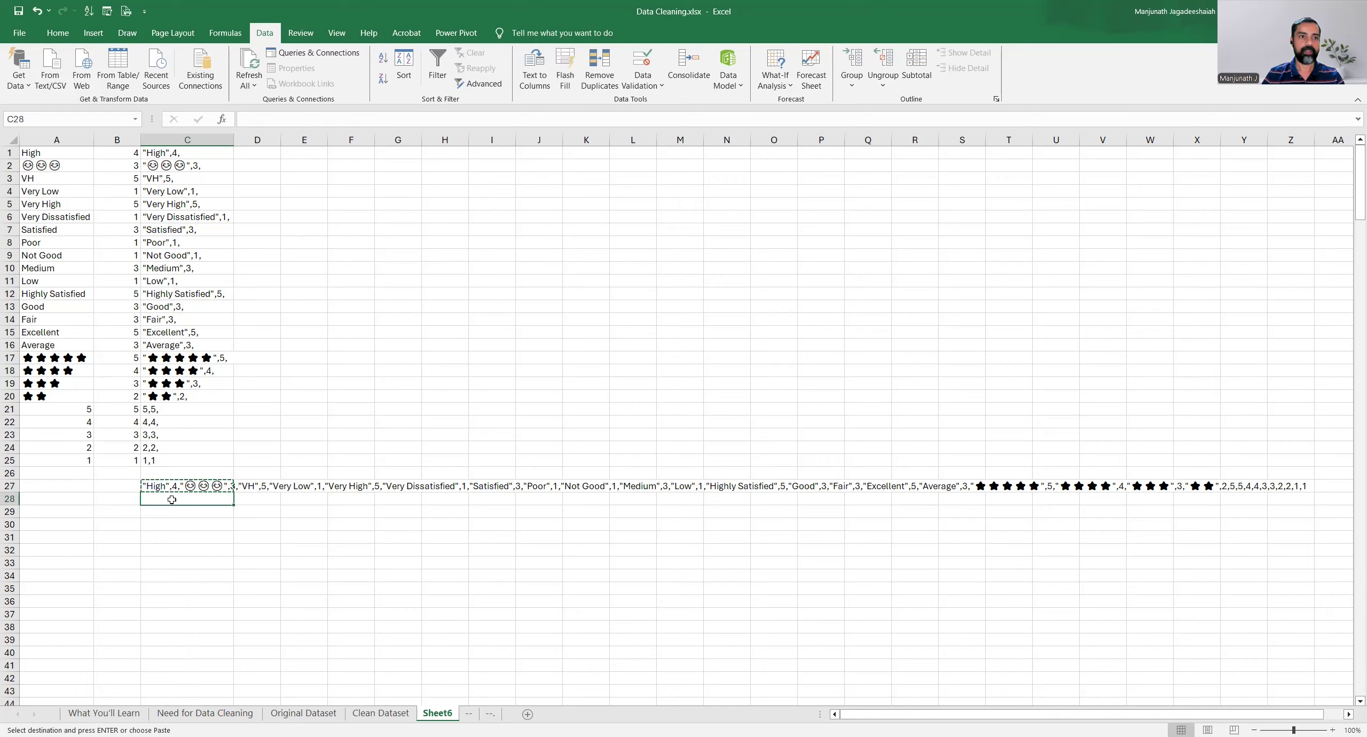
right_click(172, 499)
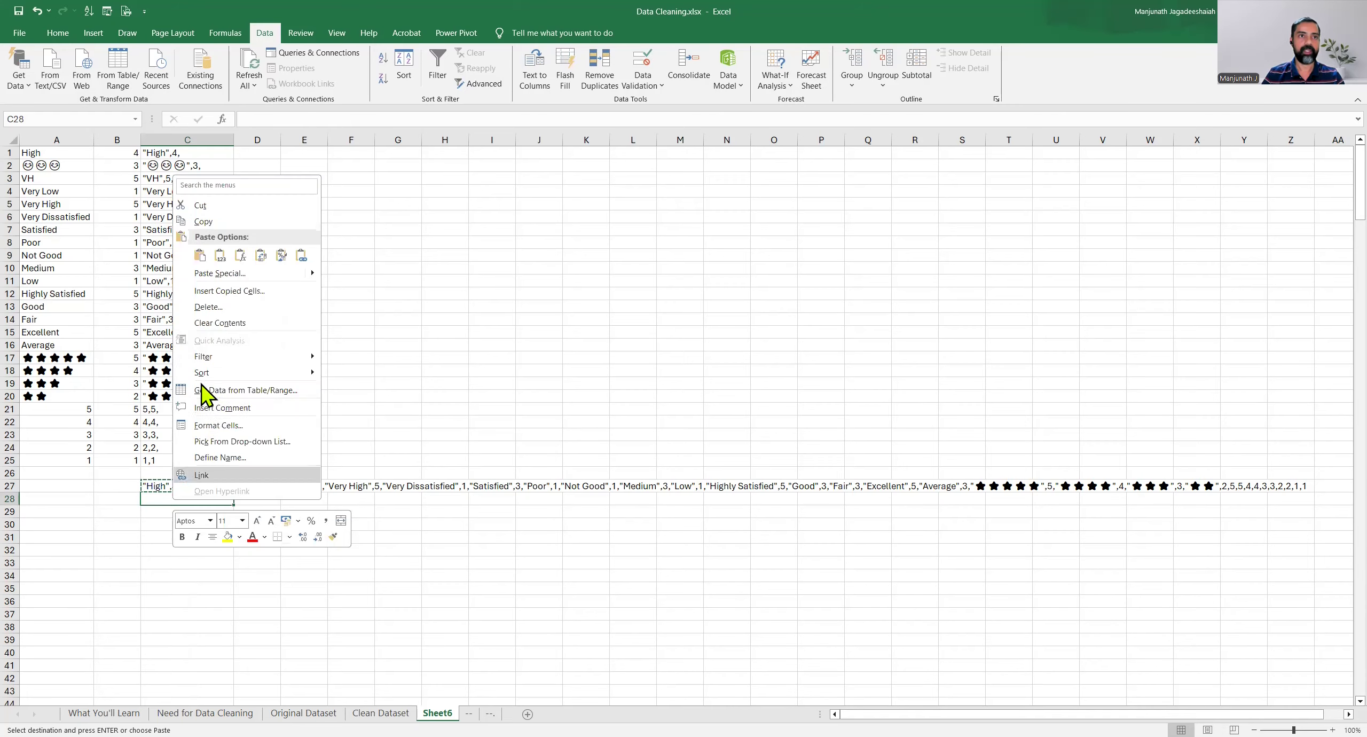
left_click(219, 255)
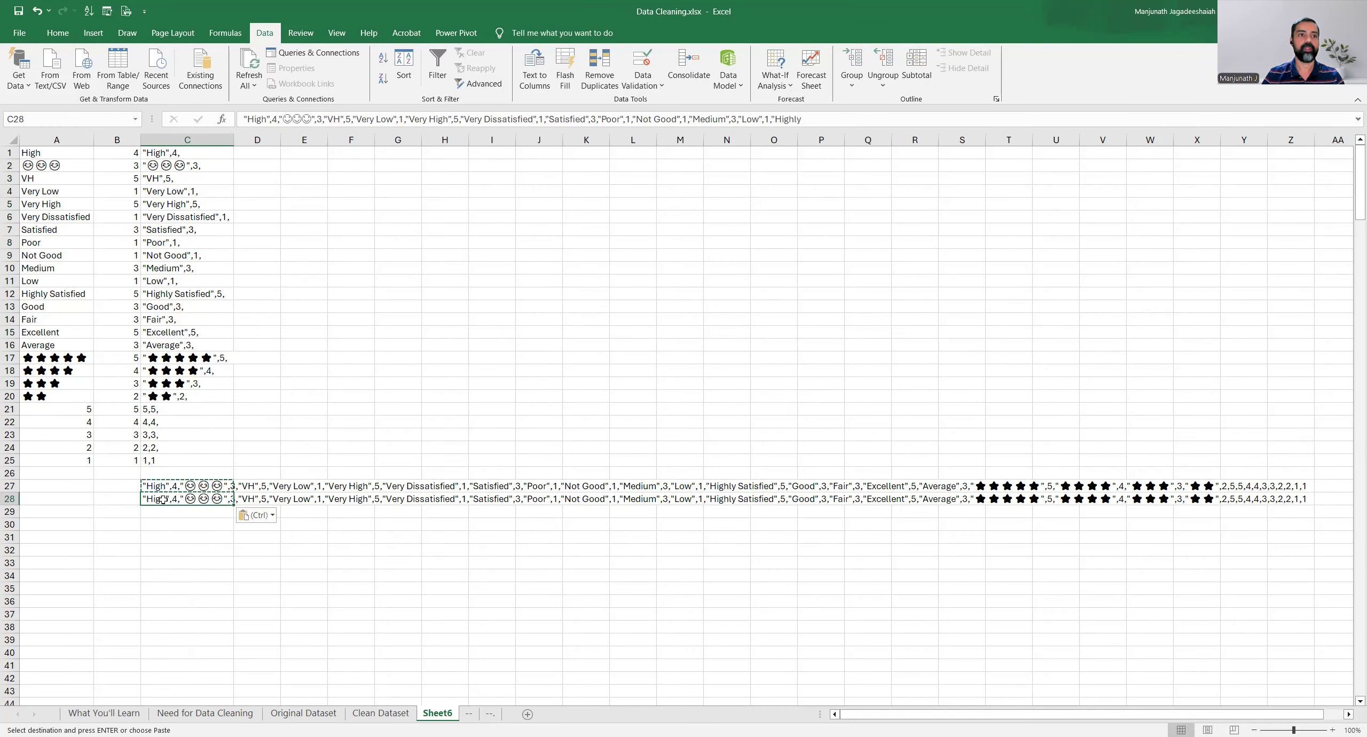
Examine the individual rating-score pairs at the beginning of the concatenated string in C28.
key("Escape")
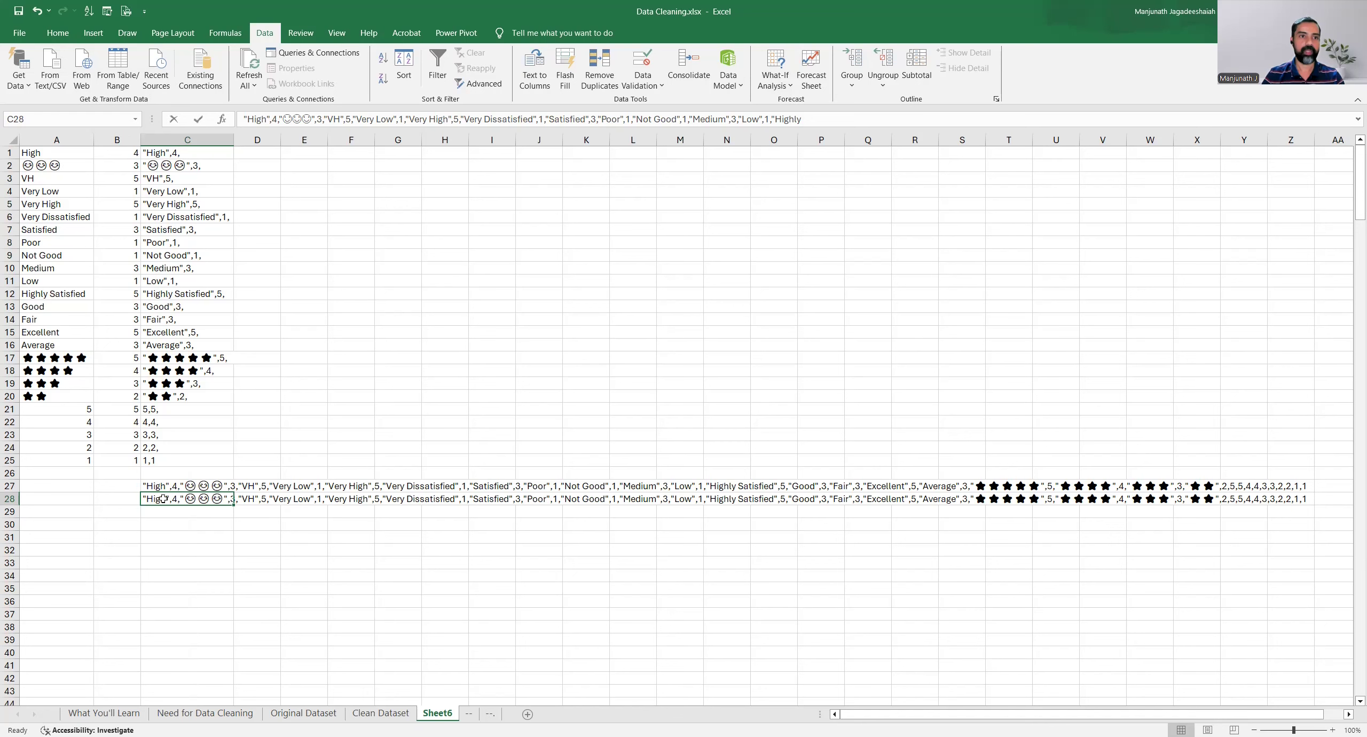
double_click(163, 499)
key("shift+Right")
key("shift+Right")
key("shift+Right")
key("shift+Right")
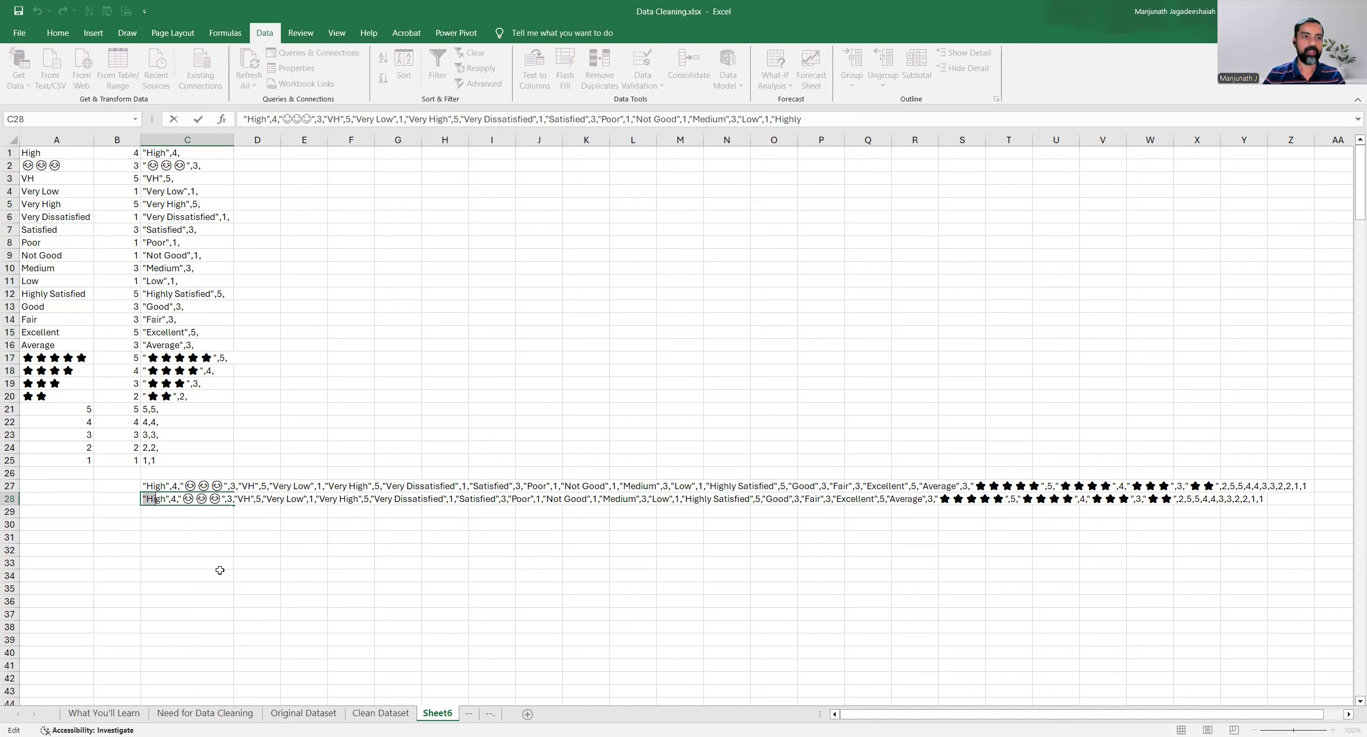
key("Right")
key("shift+Right")
key("shift+Right")
key("shift+Right")
key("shift+Right")
key("shift+Right")
key("shift+Right")
key("shift+Right")
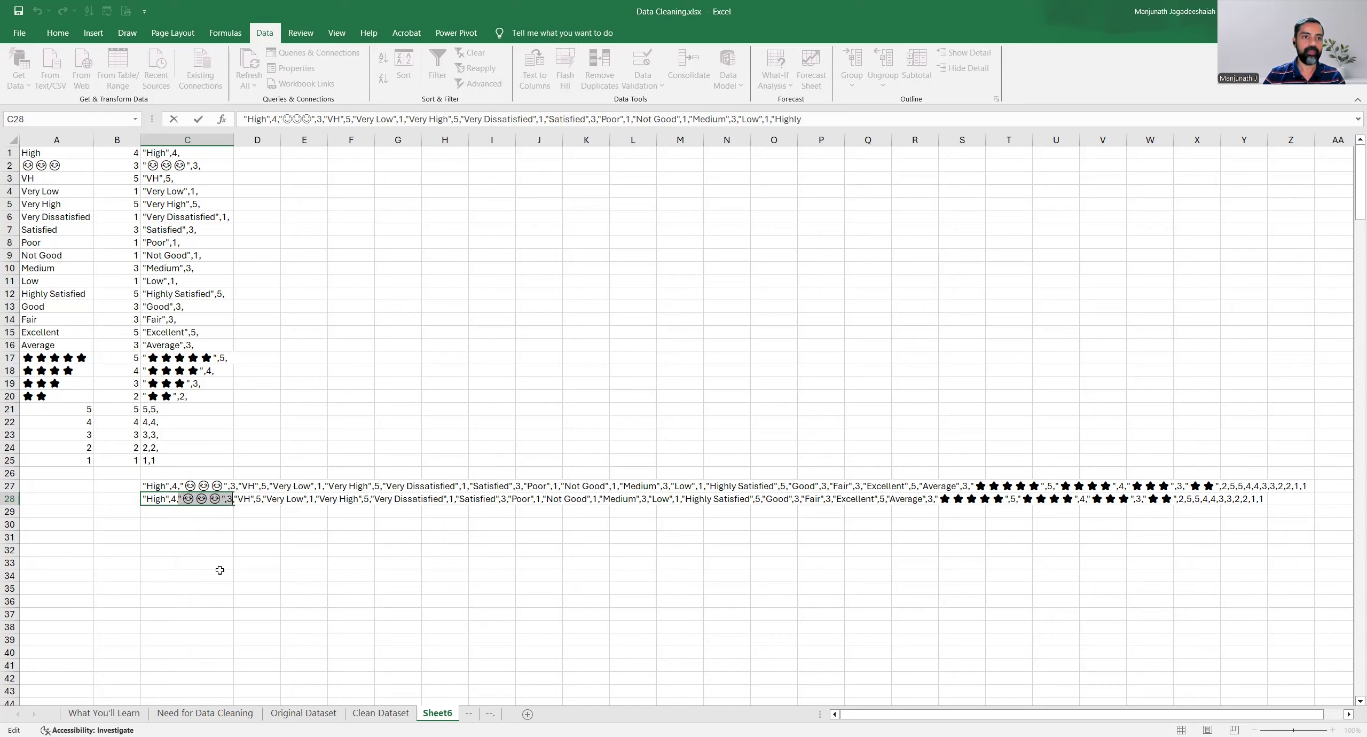
key("Right")
key("shift+Right")
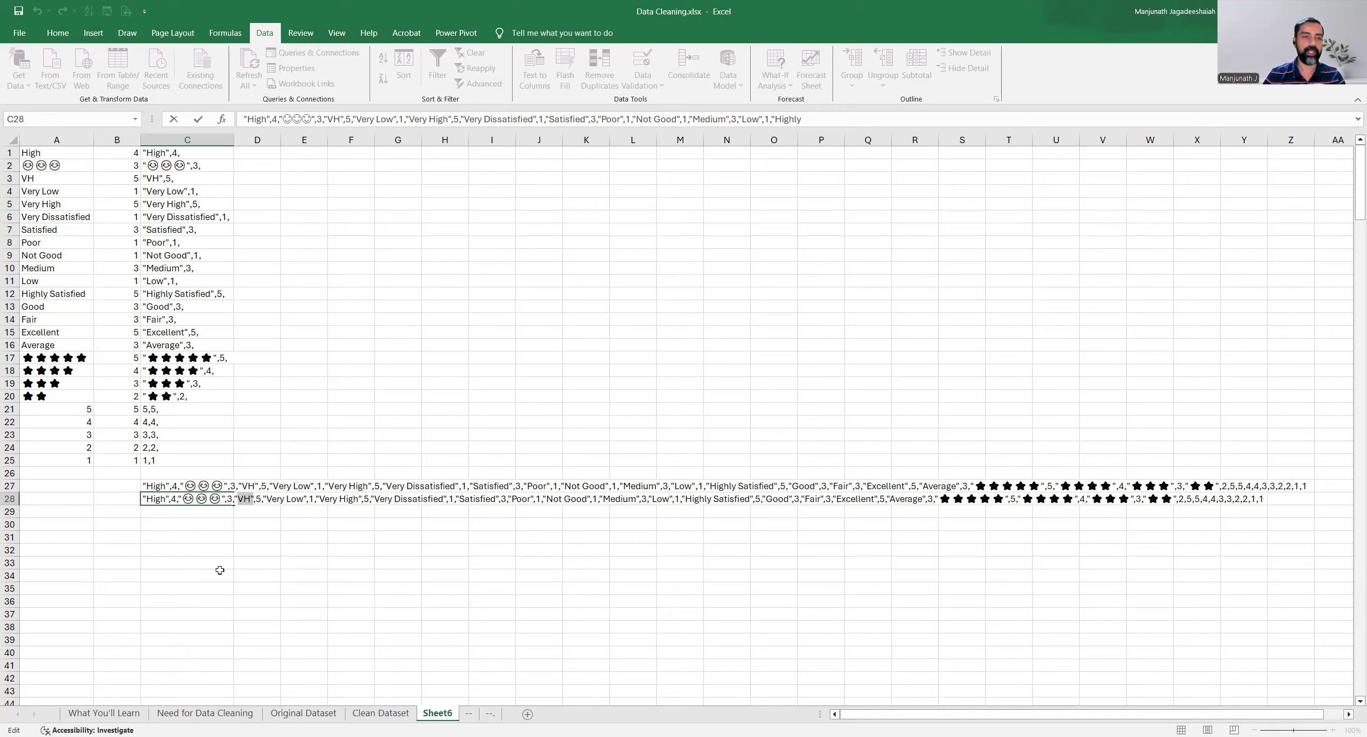
Copy the entire text of the rating-score string from within C28.
key("Right")
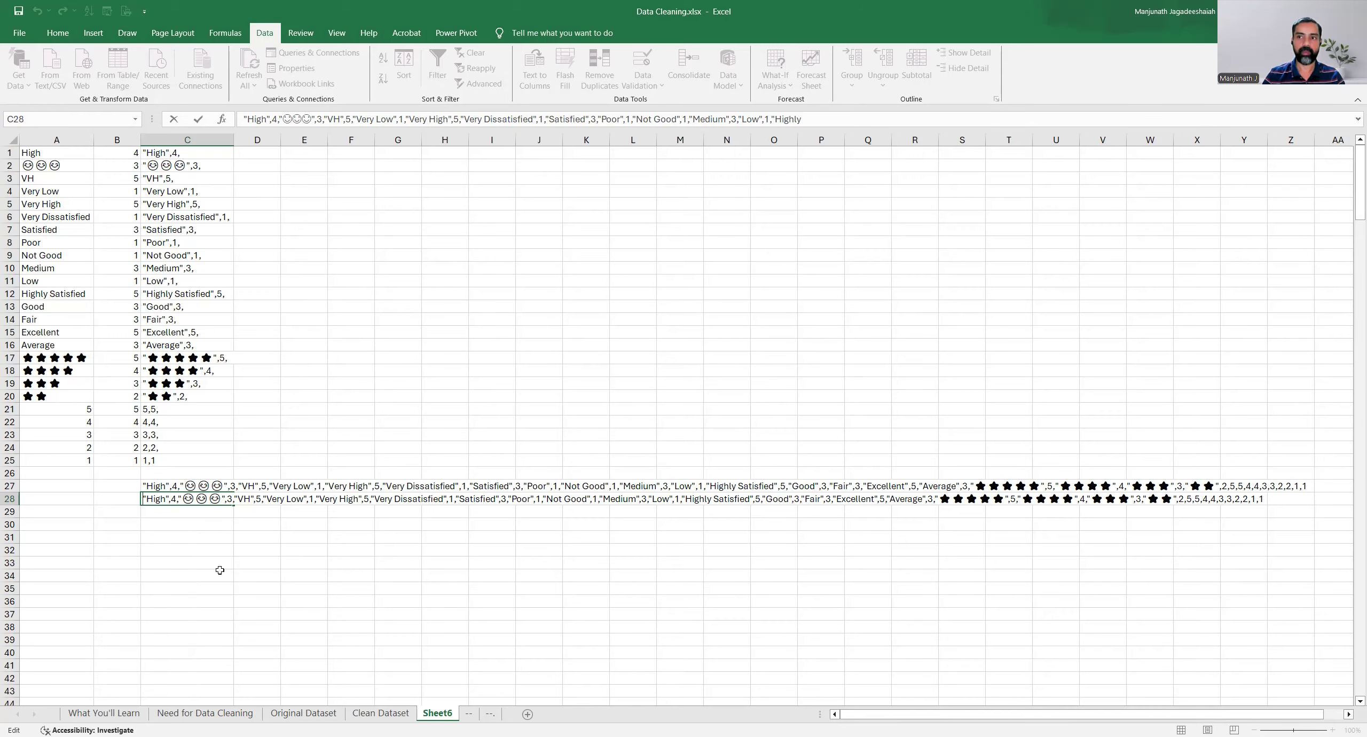
key("shift+End")
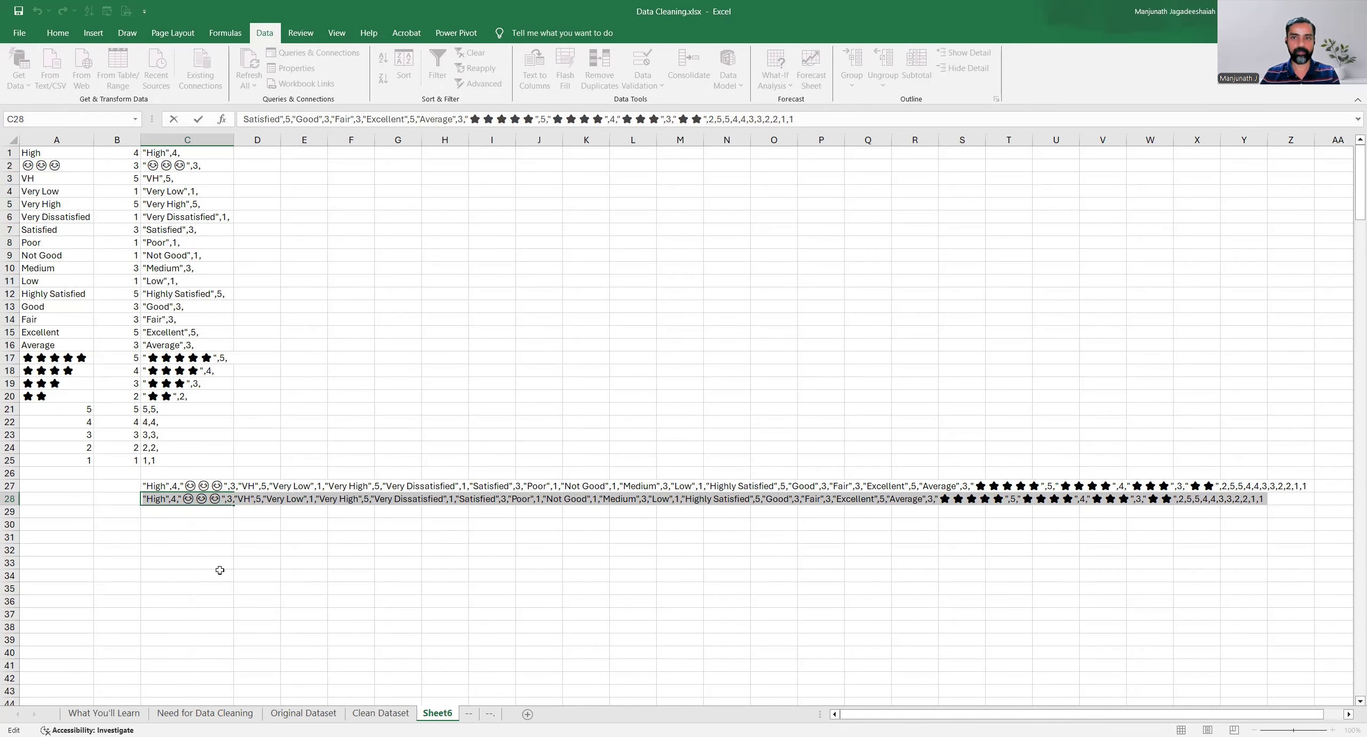
key("Return")
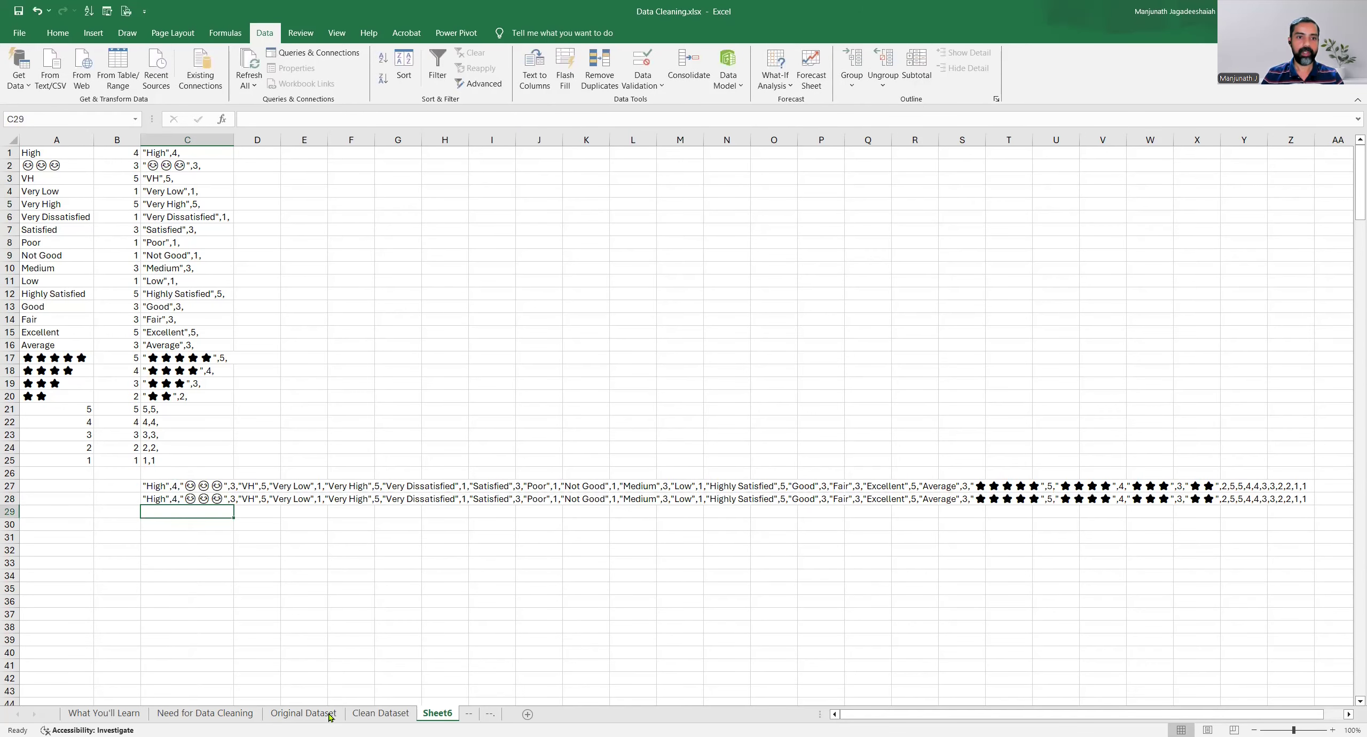
In I2 of the Clean Dataset sheet, enter a SWITCH formula that evaluates H2 against the copied rating-score pairs.
left_click(381, 713)
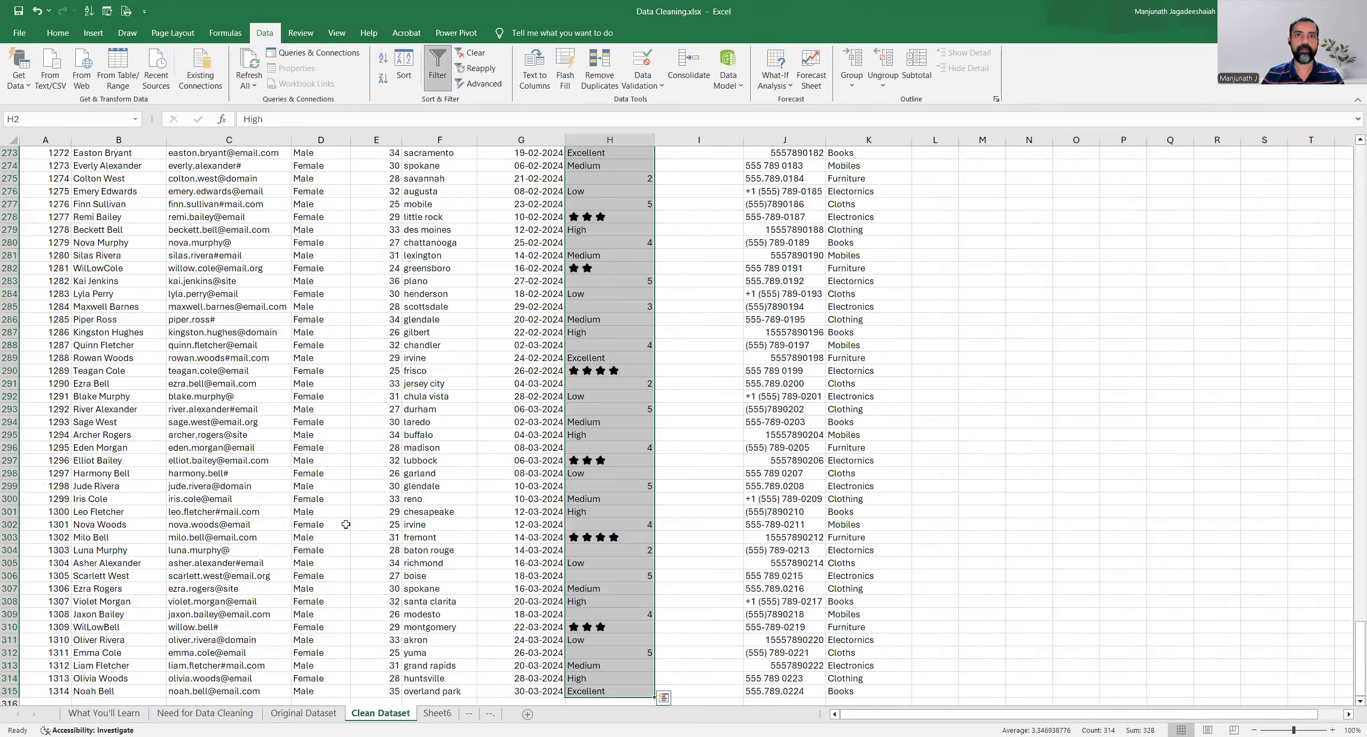
left_click(692, 282)
key("ctrl+Up")
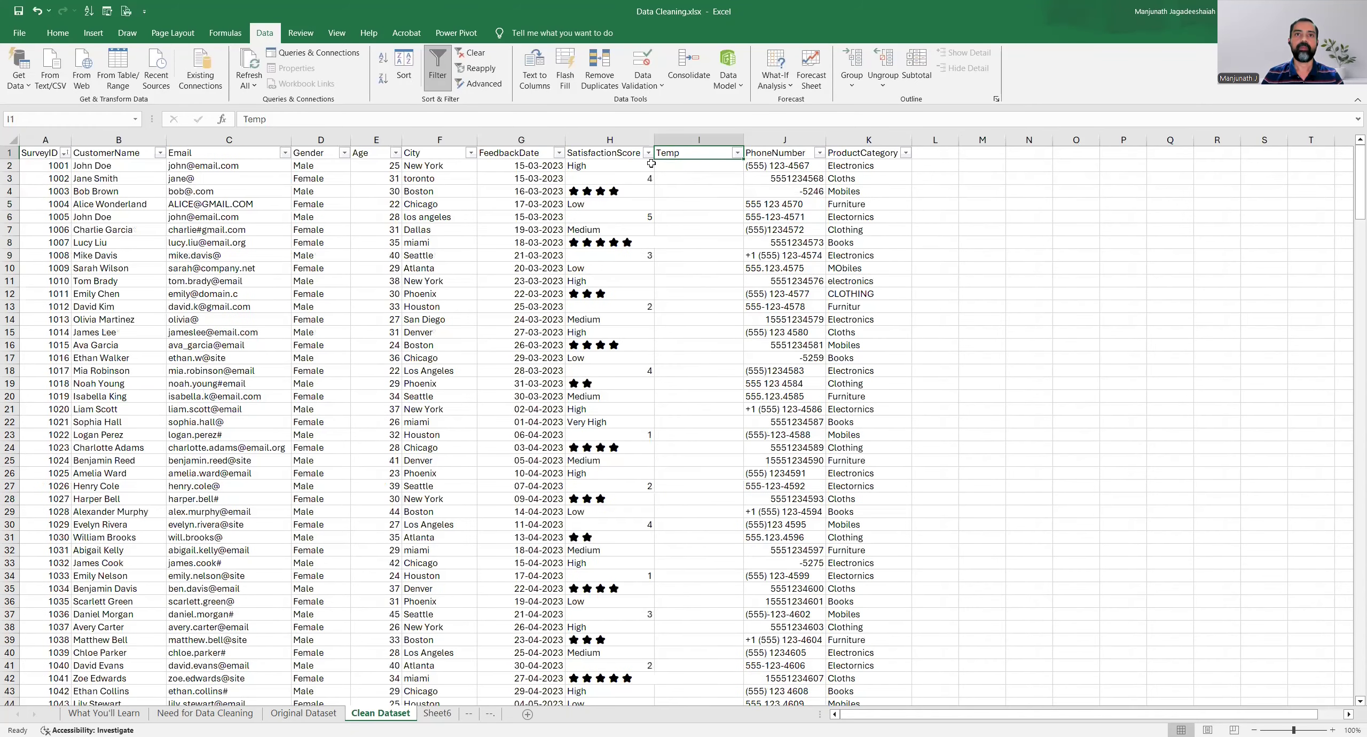
left_click(701, 167)
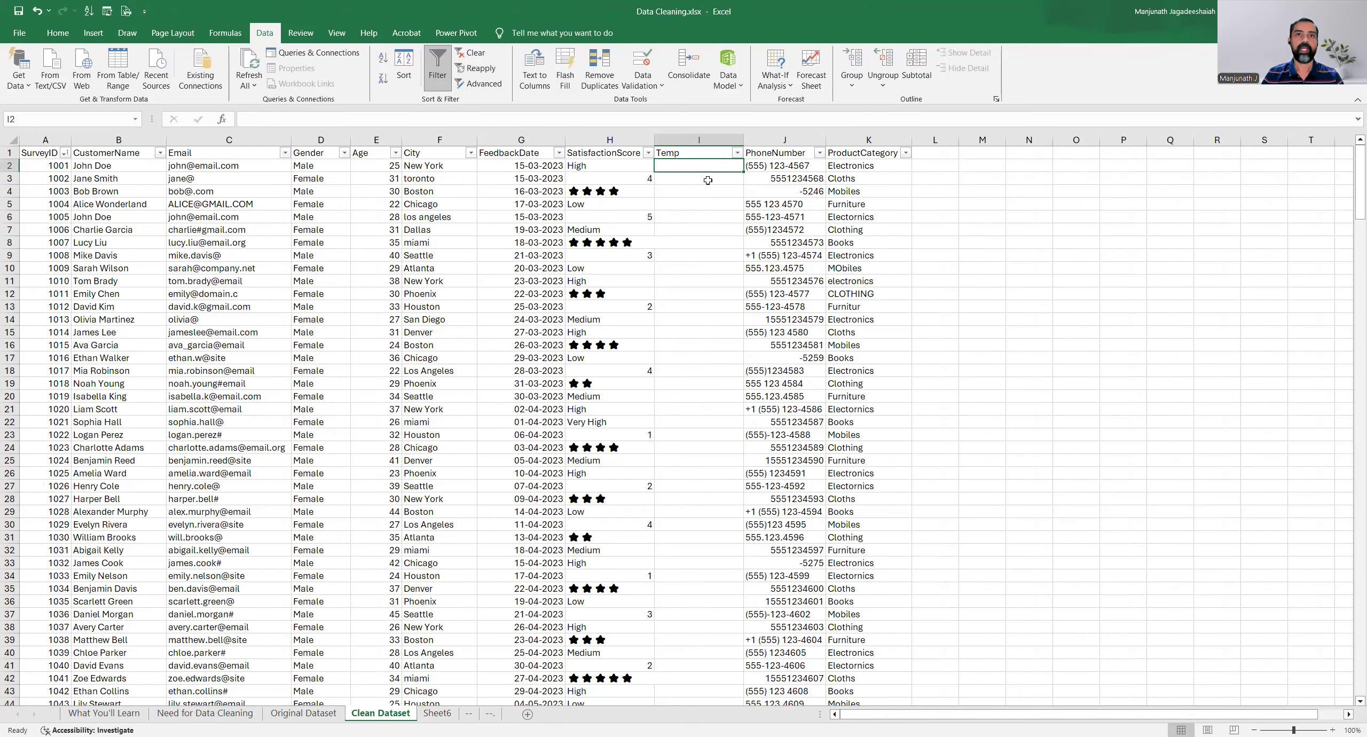
type("=")
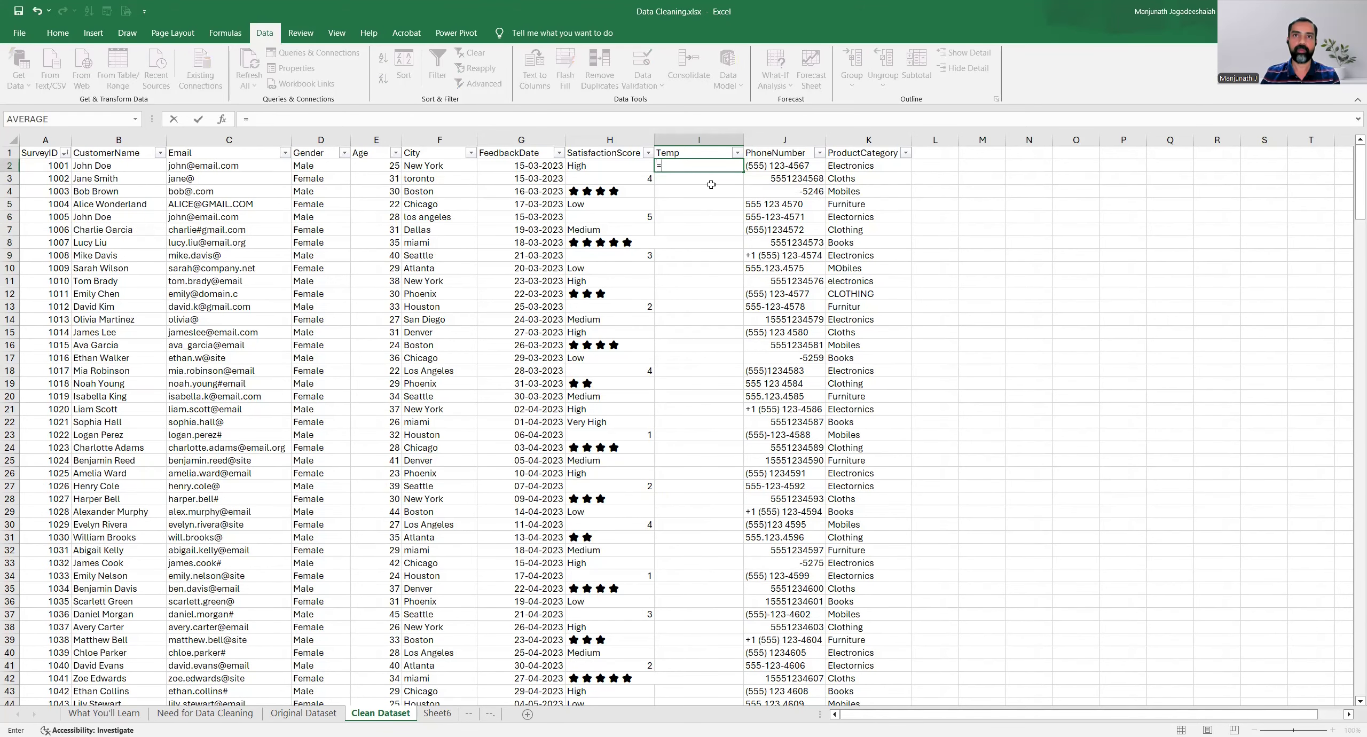
type("sw")
key("Tab")
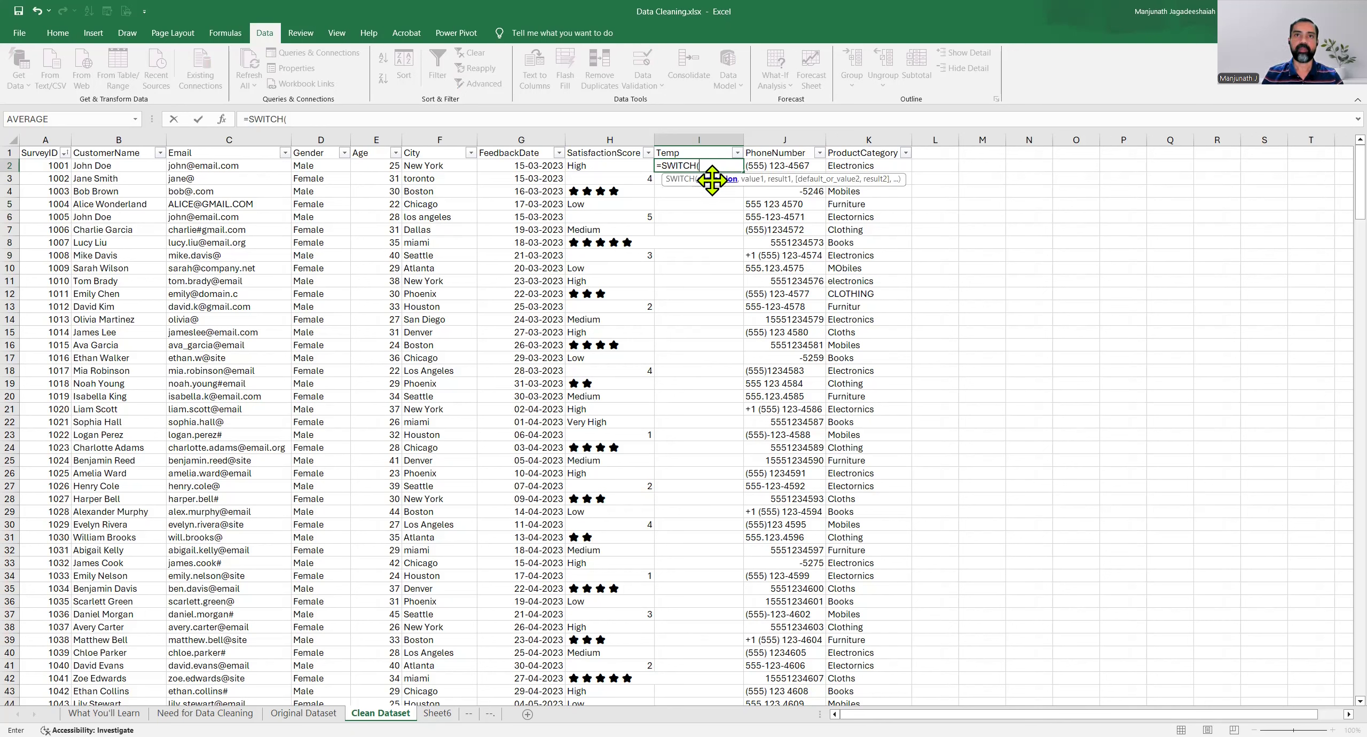
left_click(594, 166)
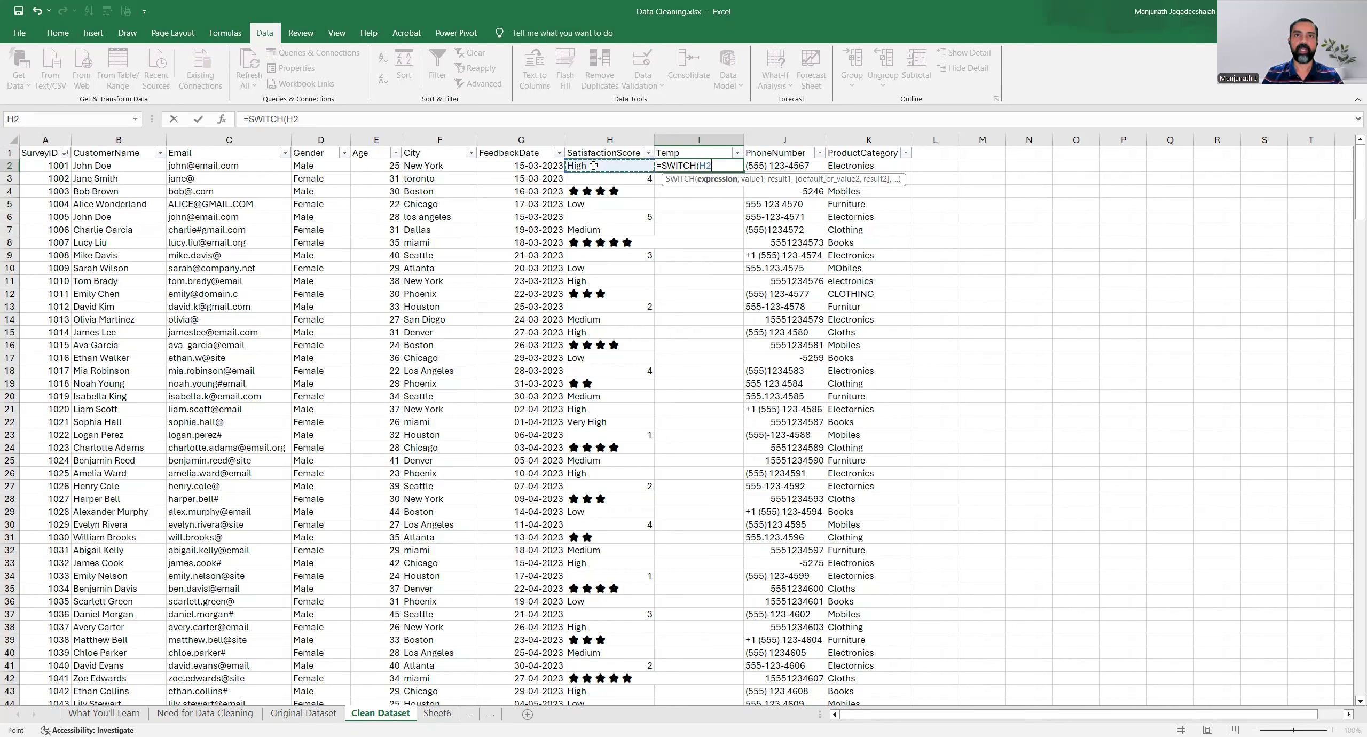
type(",")
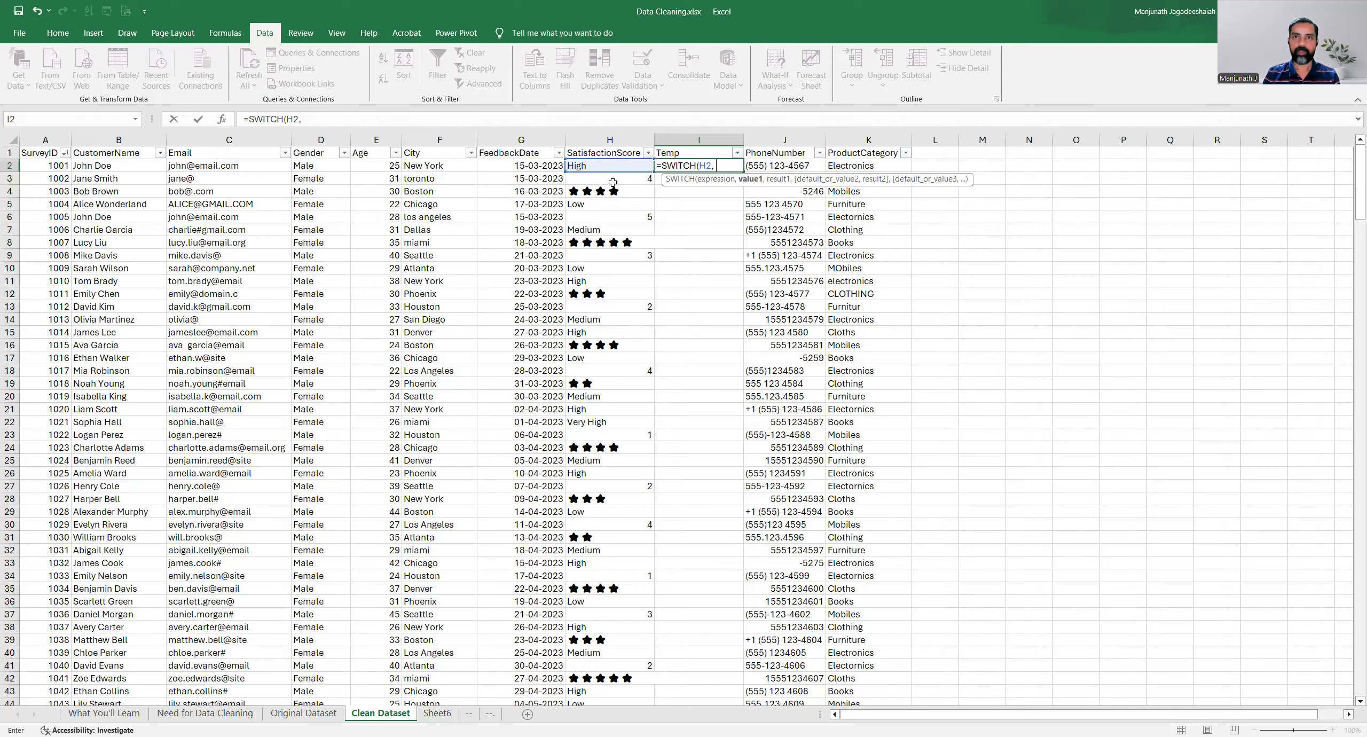
key("ctrl+v")
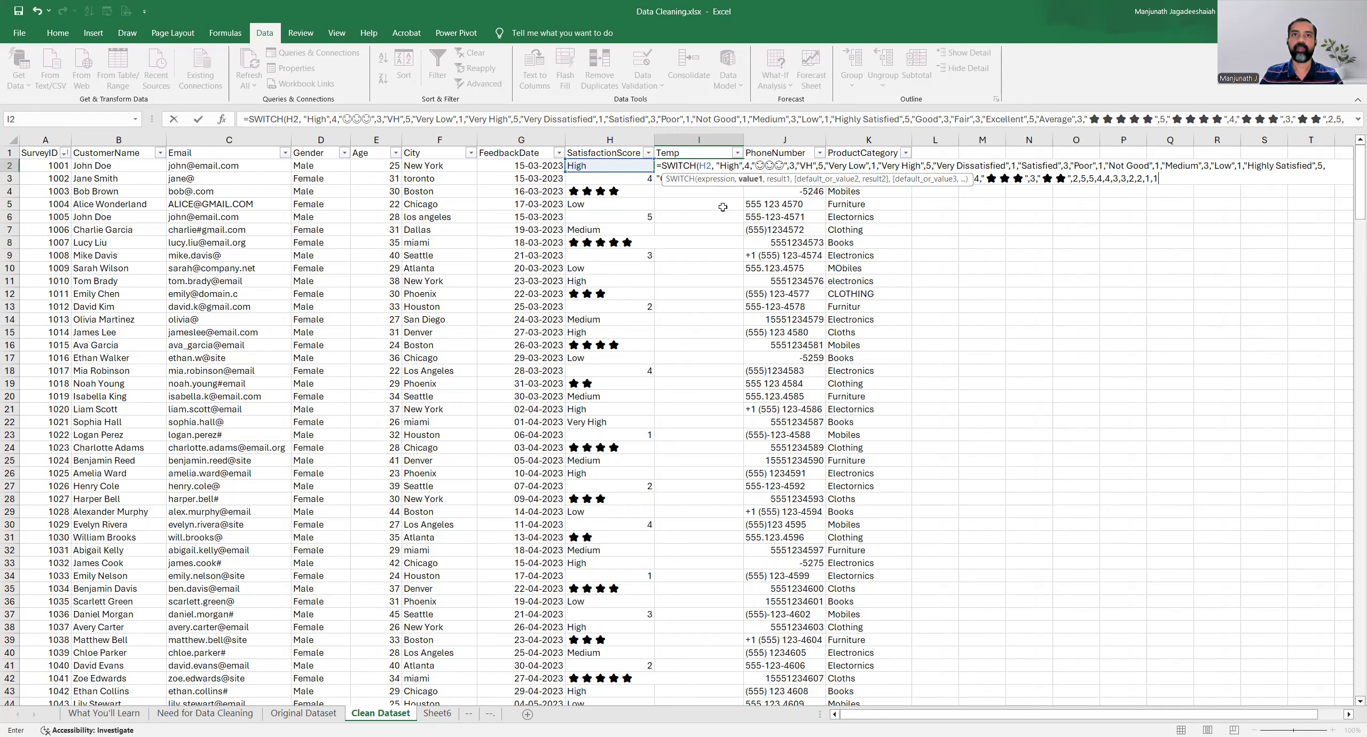
key("Return")
Fill the SWITCH formula from I2 down the Temp column to I315 and check the scores in the last rows.
left_click(616, 167)
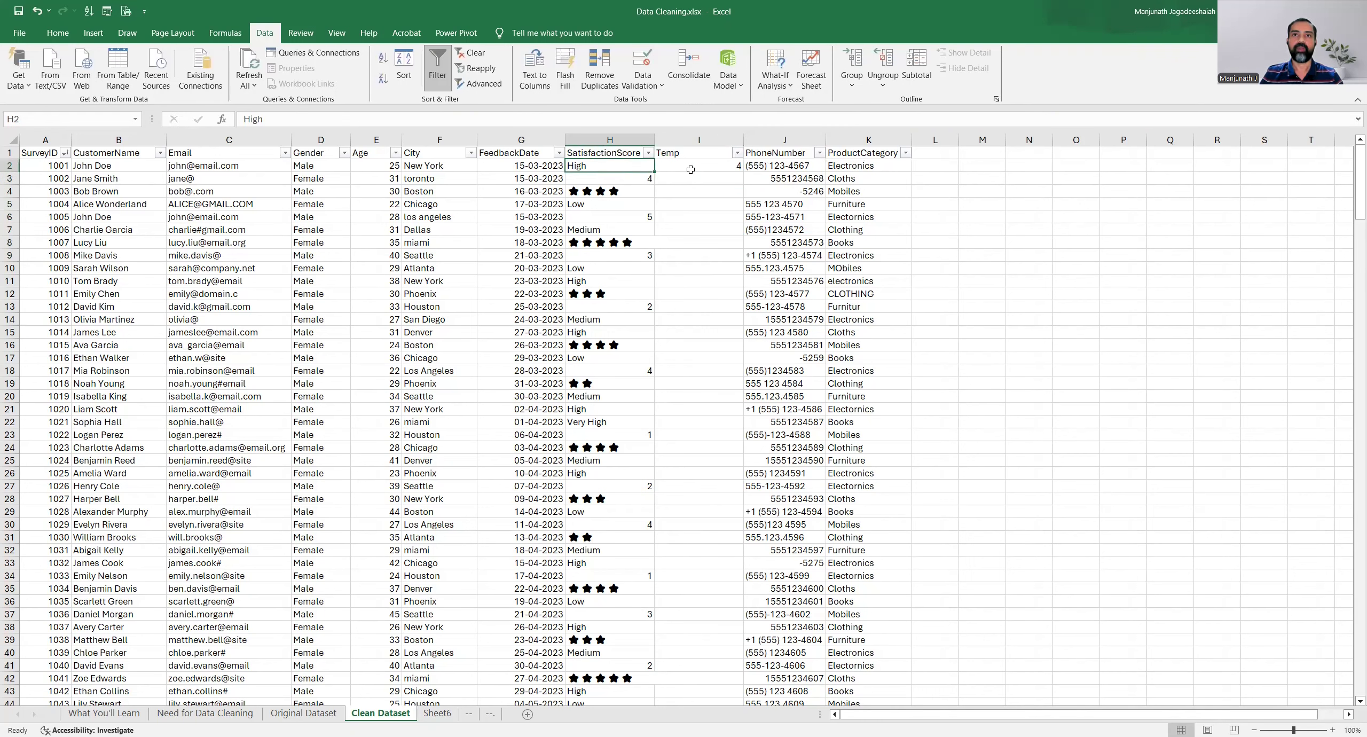
left_click(729, 167)
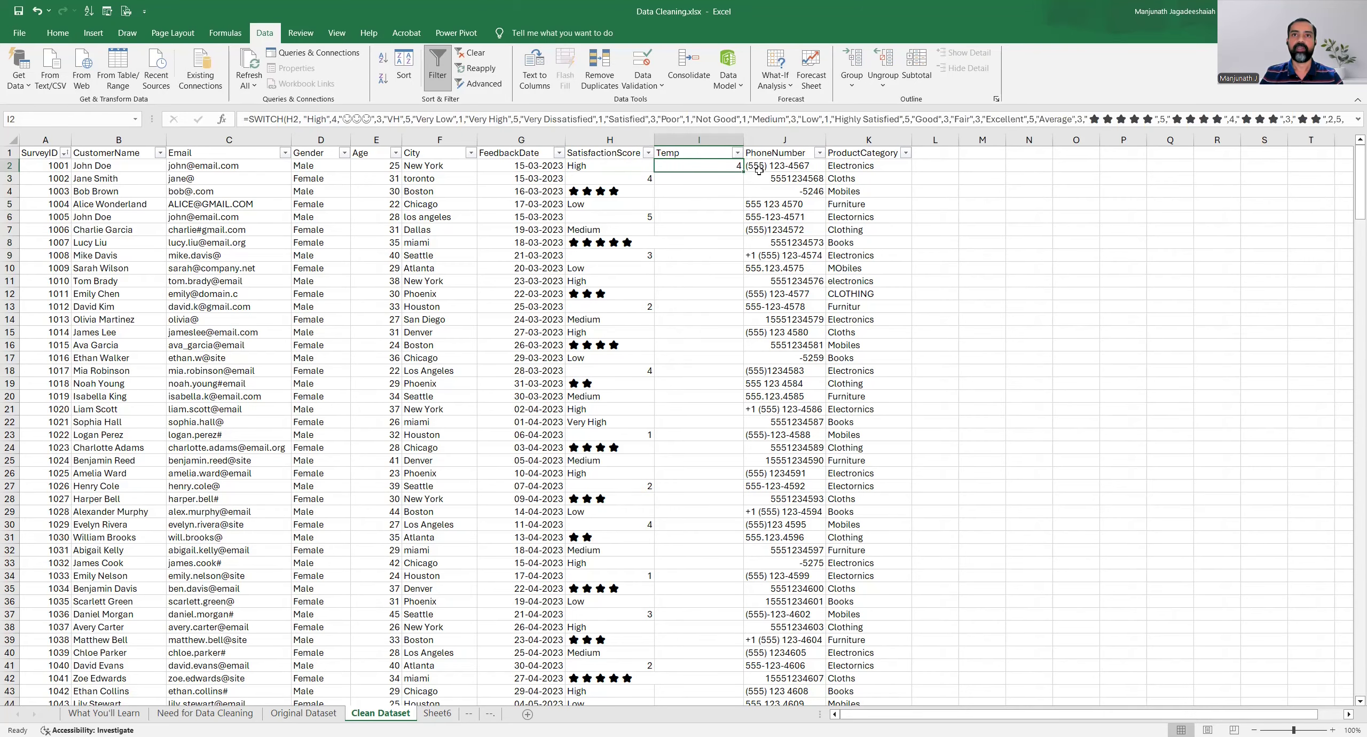
left_click_drag(741, 169, 742, 260)
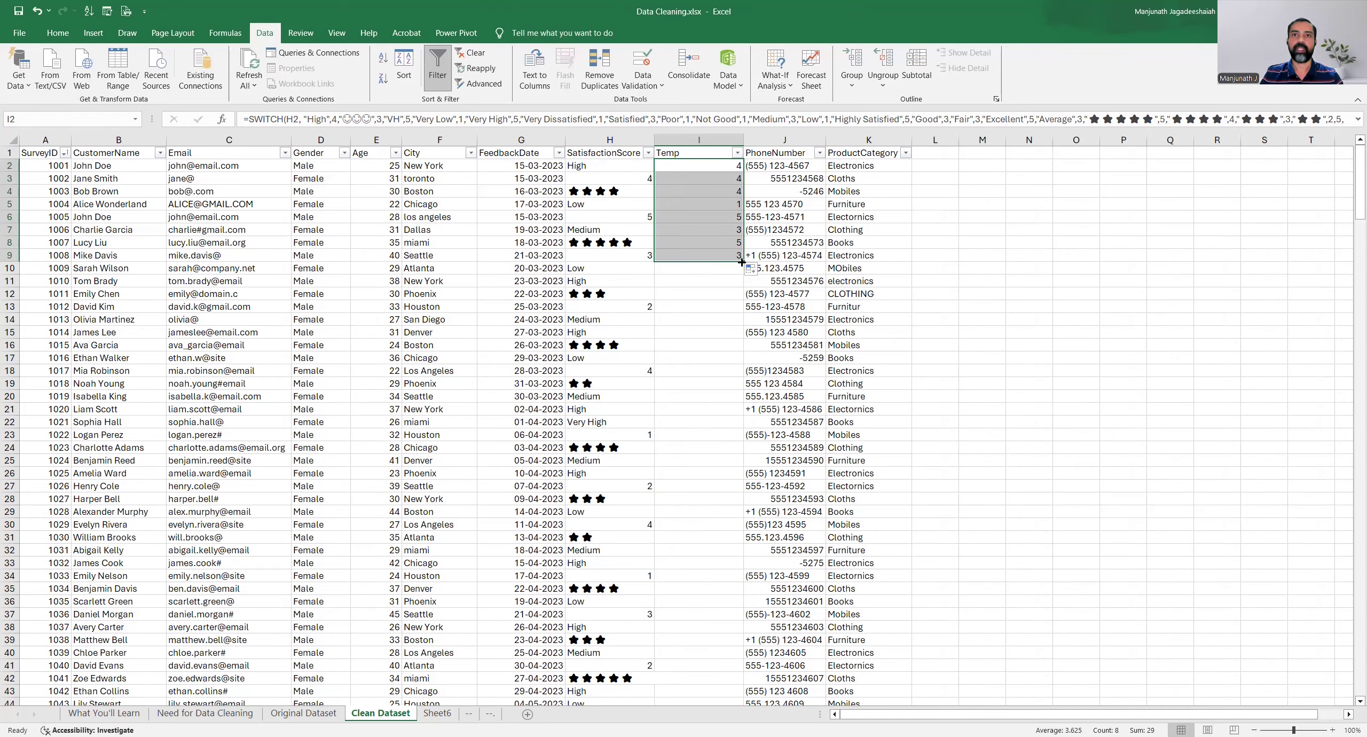
double_click(742, 261)
scroll(713, 256, "down", 20)
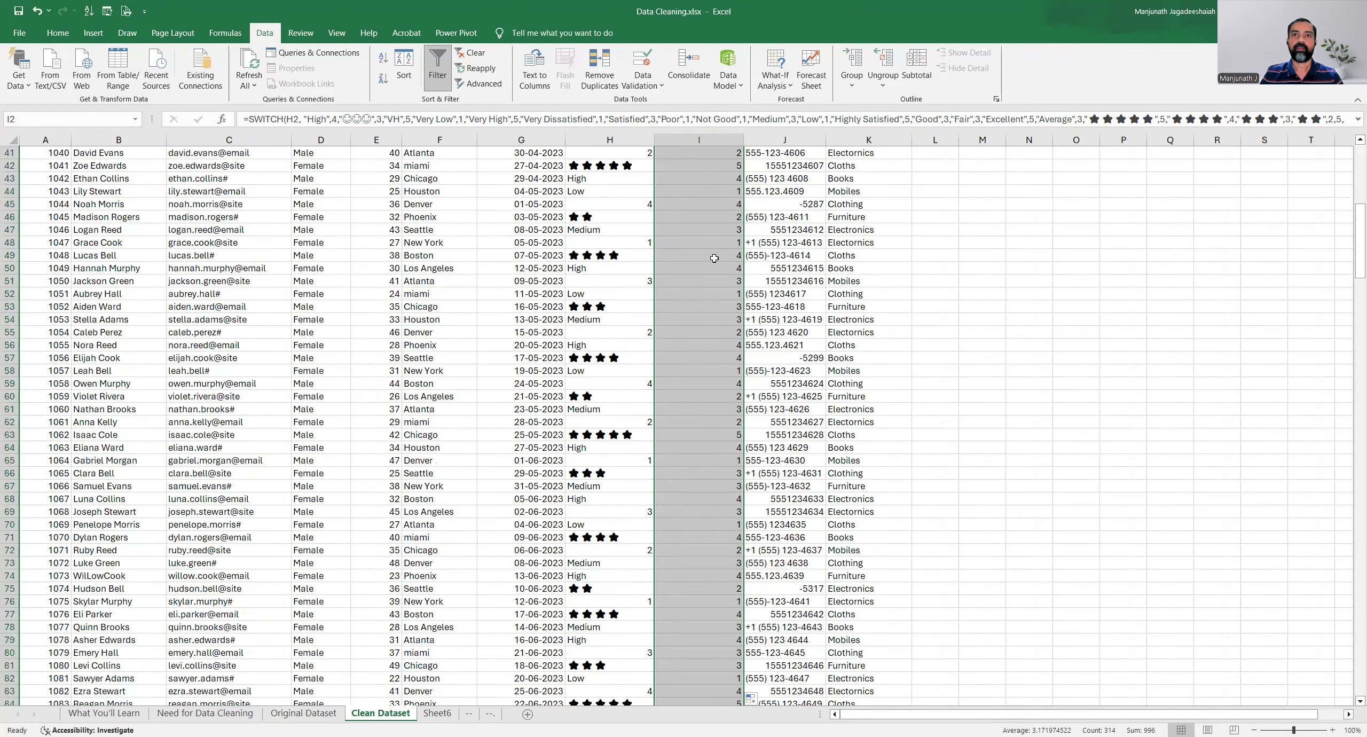
scroll(714, 258, "down", 20)
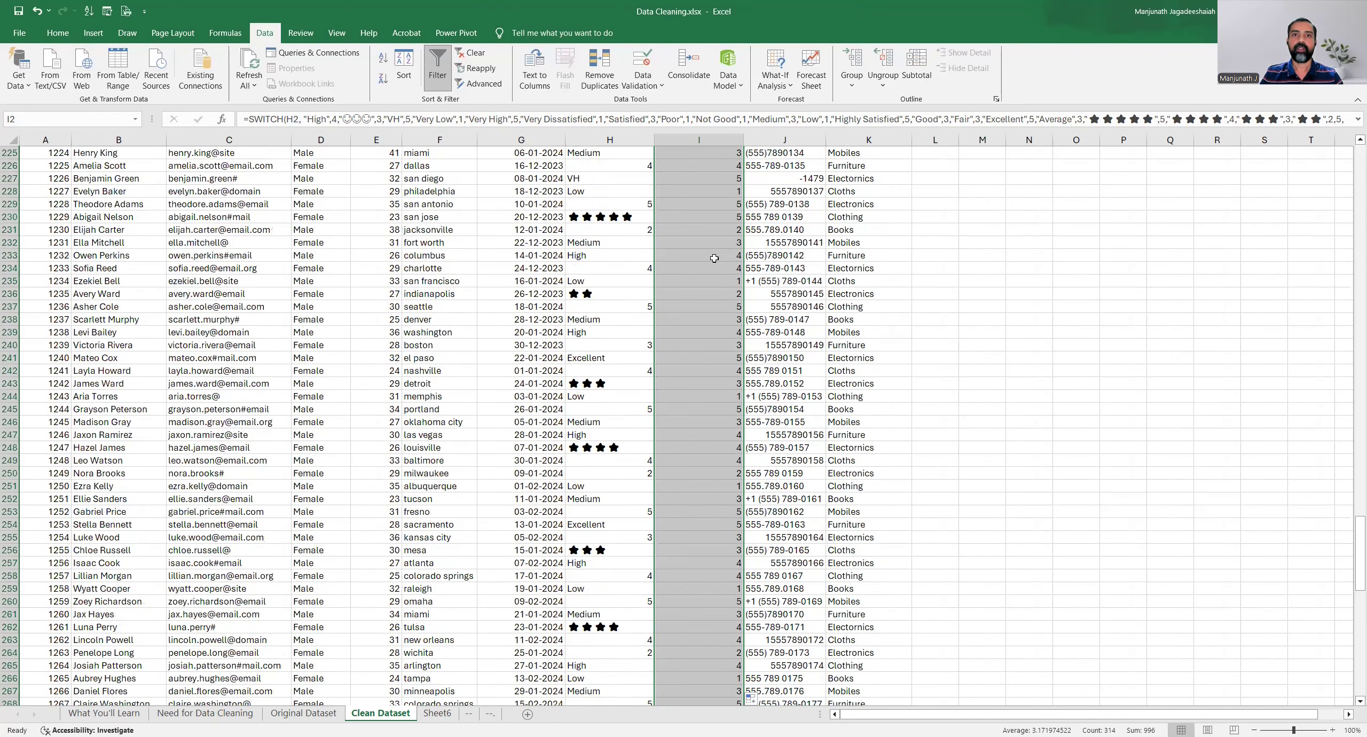
scroll(711, 256, "down", 20)
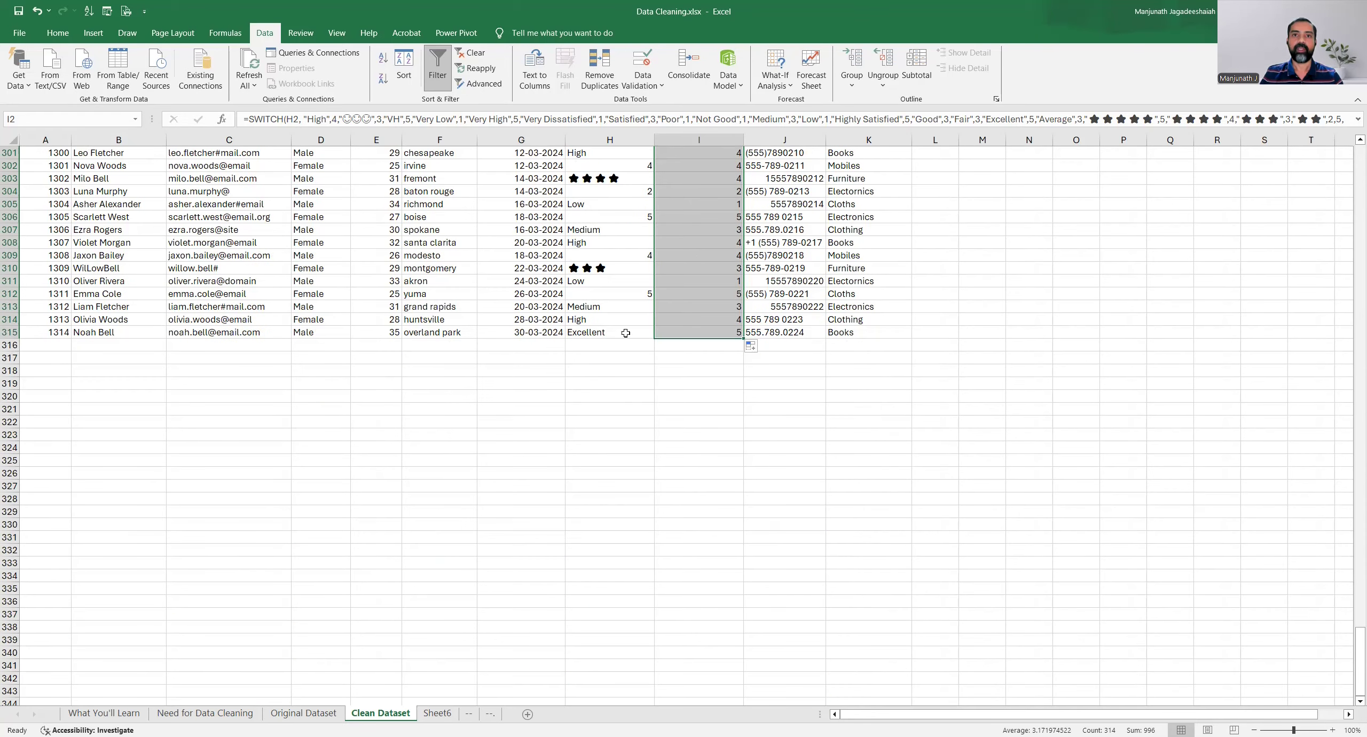
left_click(626, 332)
left_click(697, 331)
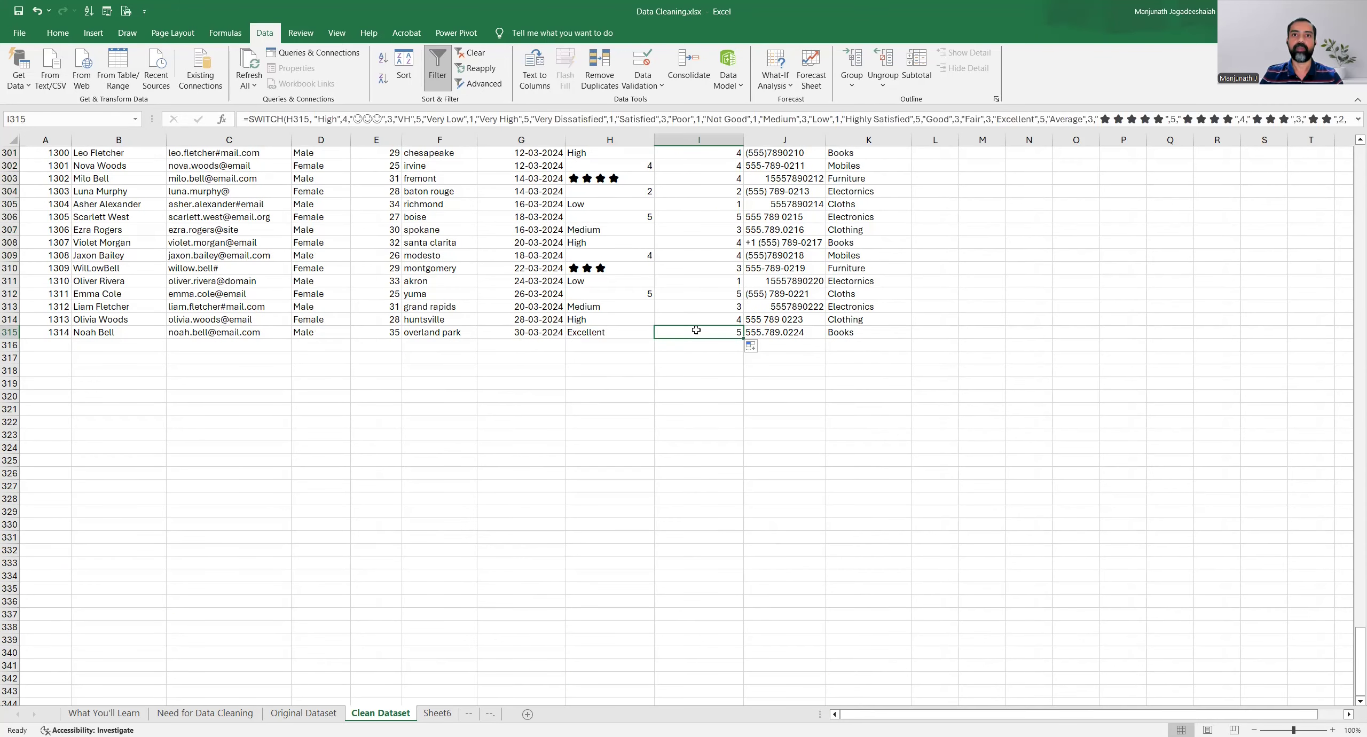
Copy the Temp results in I2:I315 and paste them as values only over the SatisfactionScore entries starting at H2.
key("ctrl+Up")
left_click(689, 166)
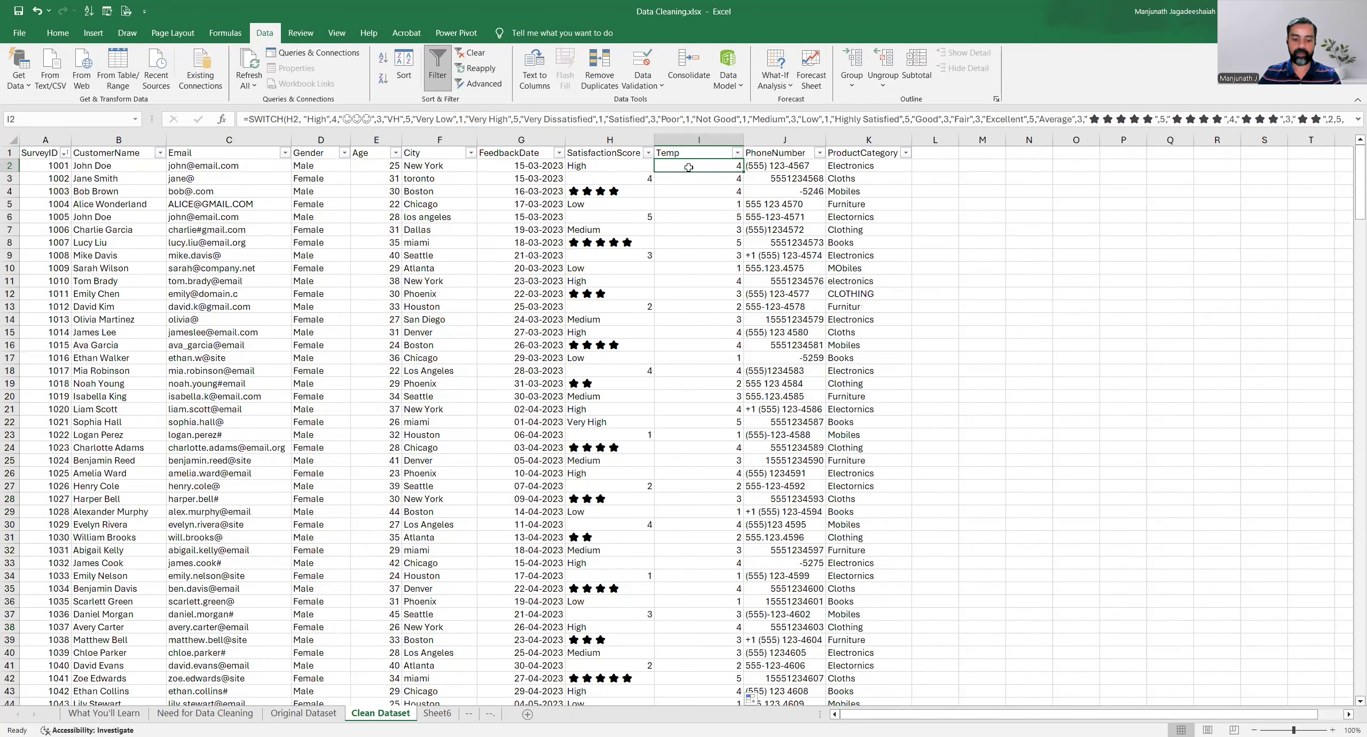
key("ctrl+shift+Down")
key("ctrl+shift+Up")
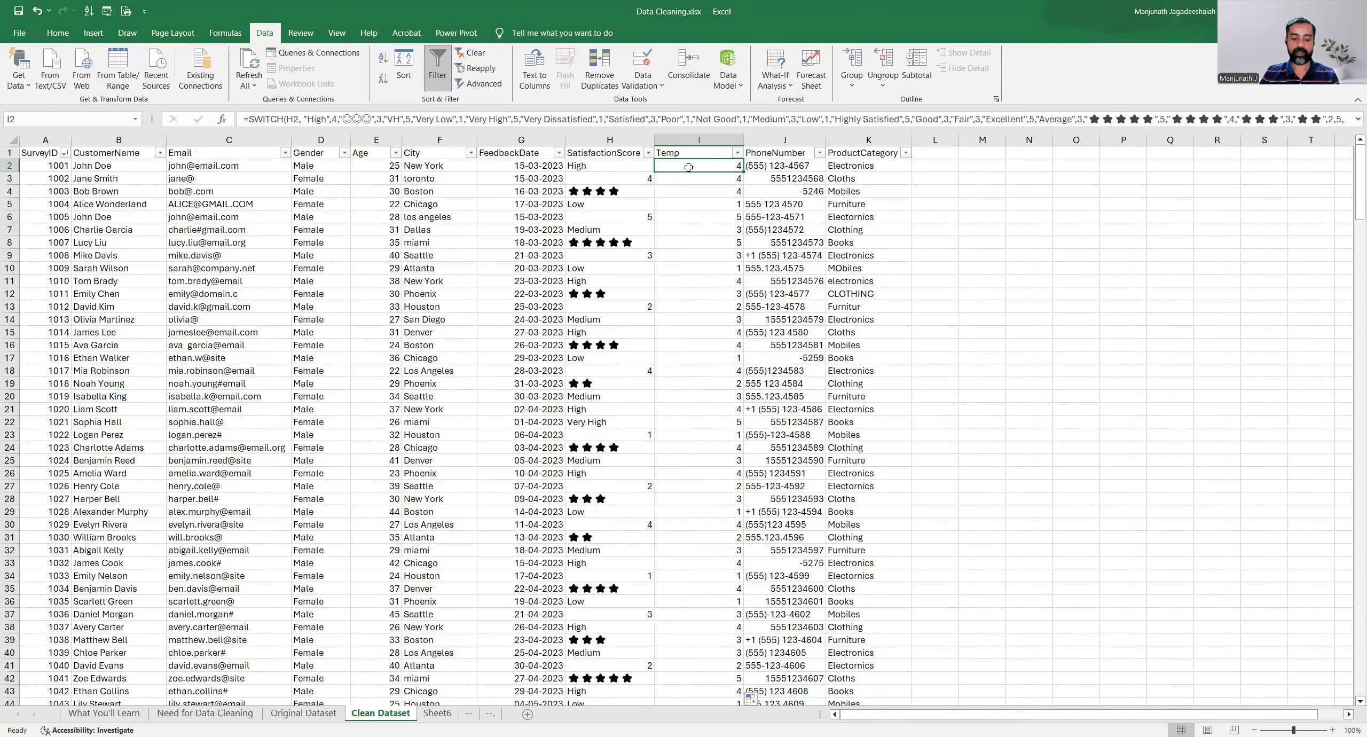
key("ctrl+shift+Down")
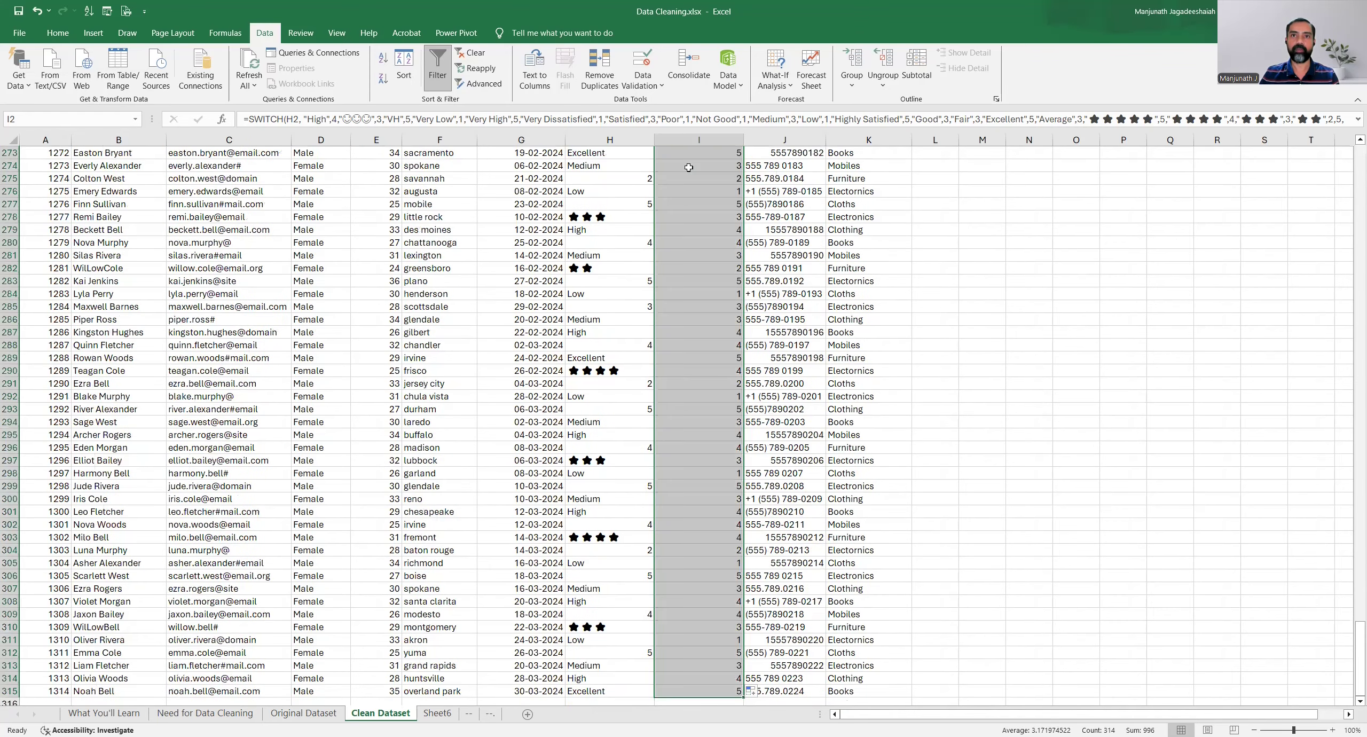
key("ctrl+c")
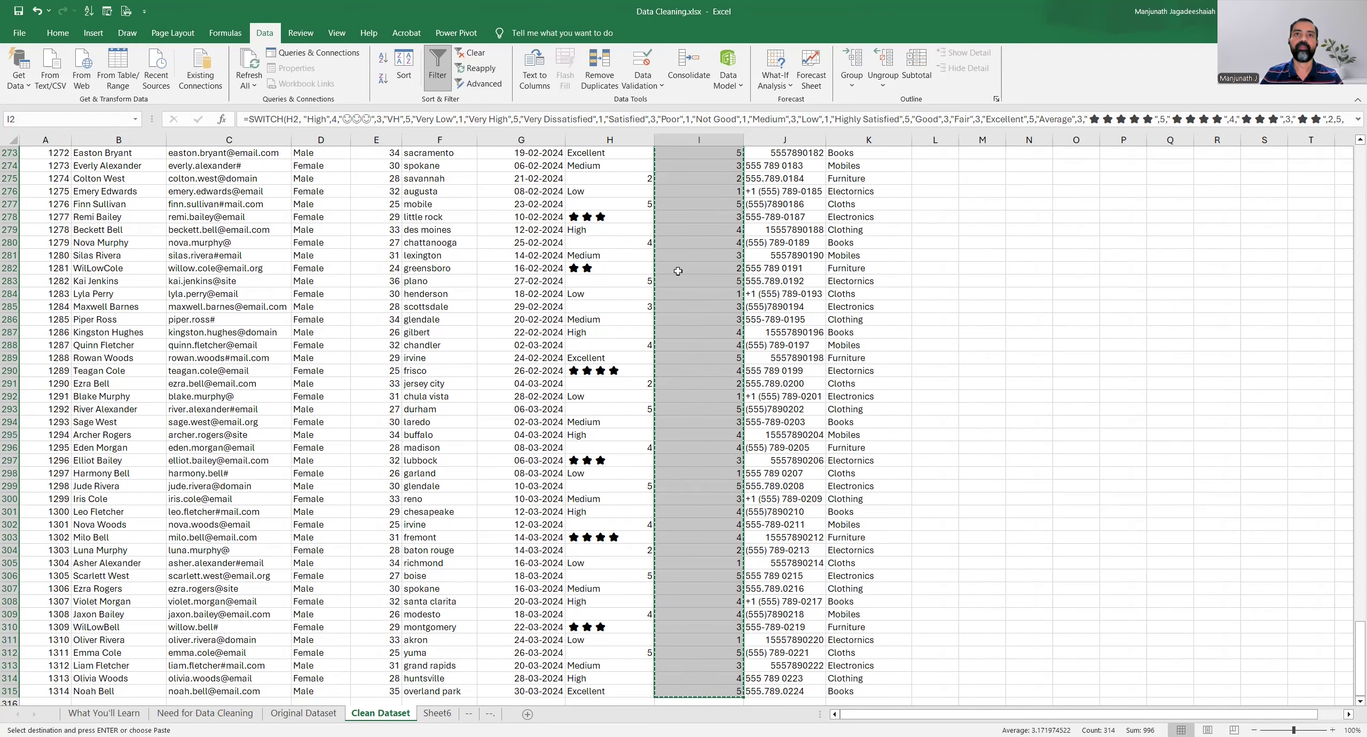
key("ctrl+Up")
left_click(610, 165)
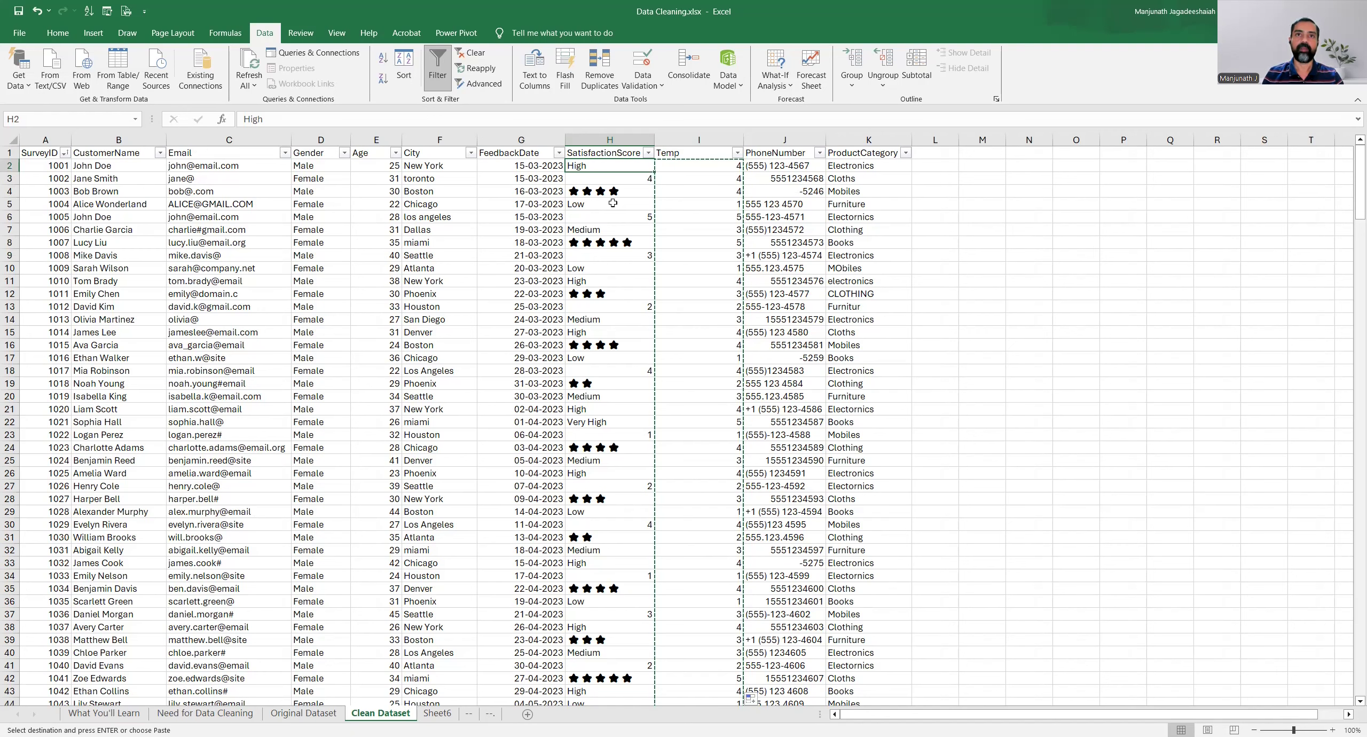
right_click(622, 165)
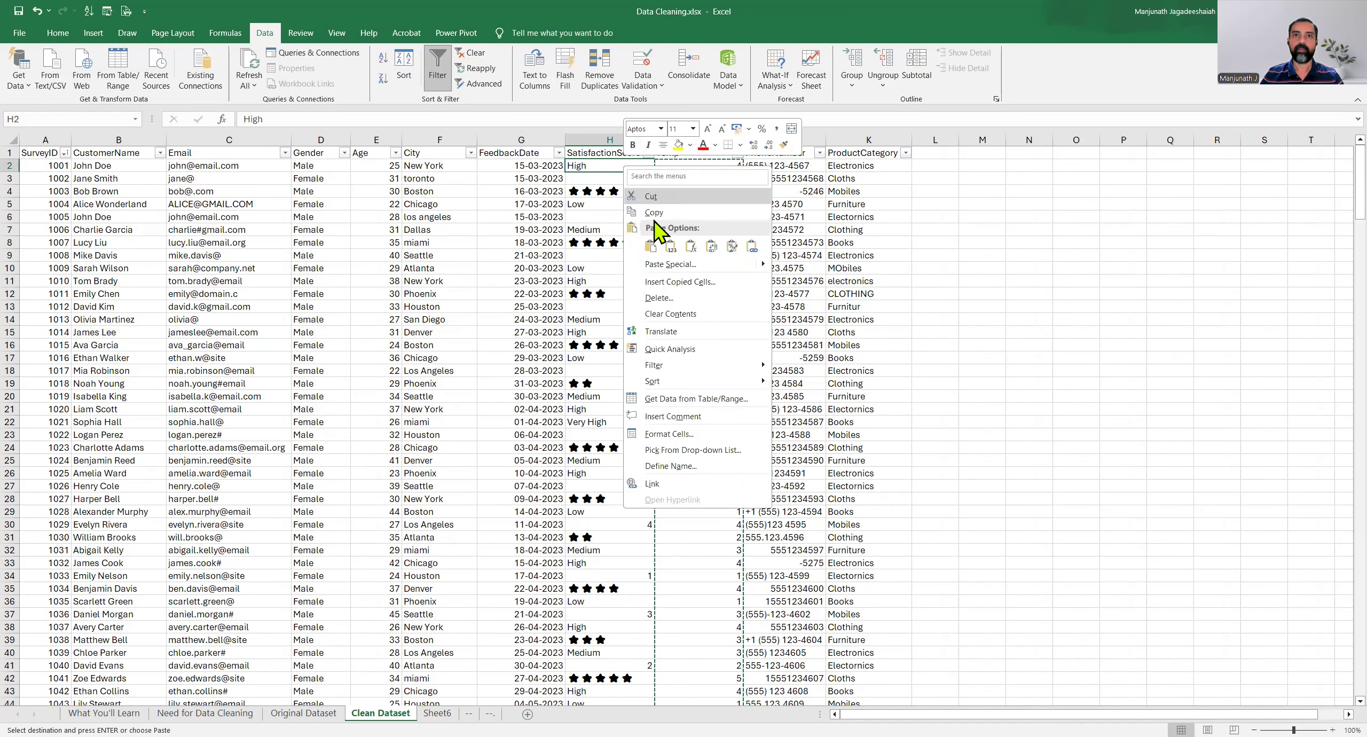
left_click(671, 247)
left_click(606, 194)
left_click(594, 170)
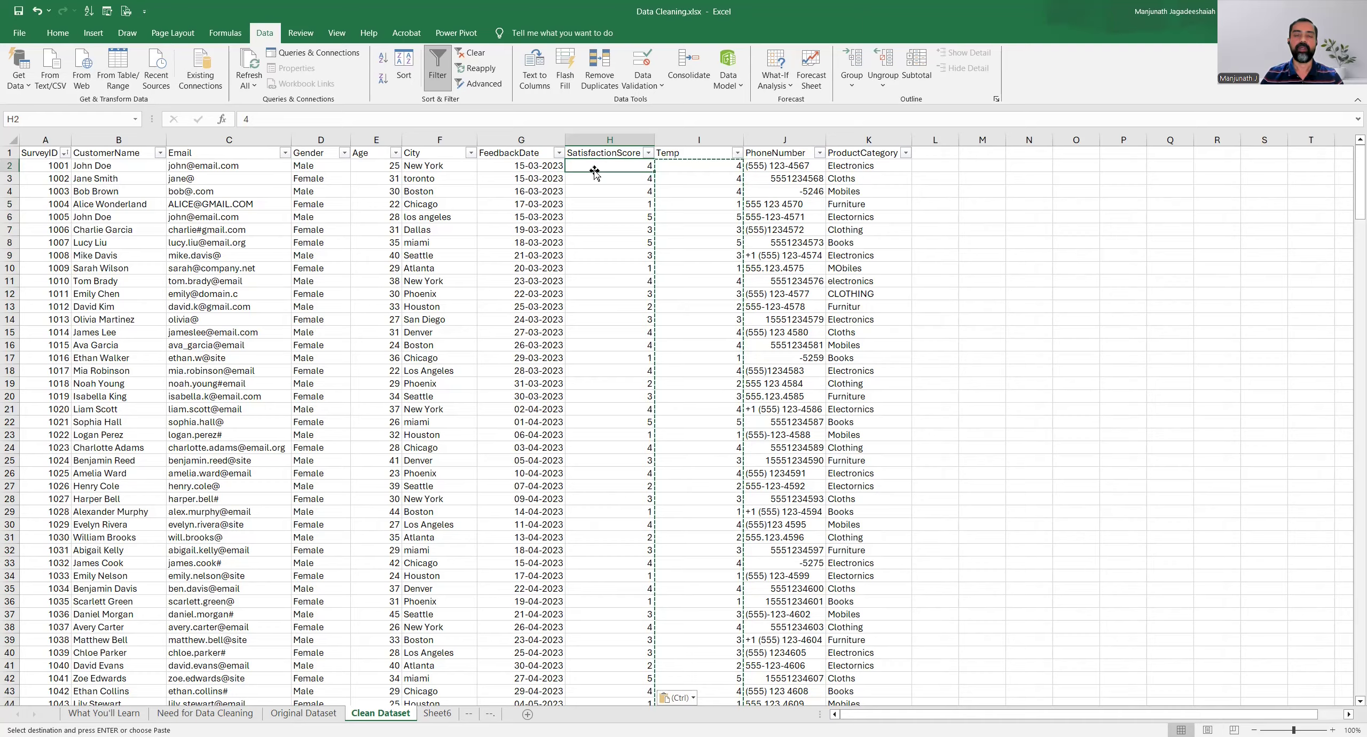
left_click(603, 213)
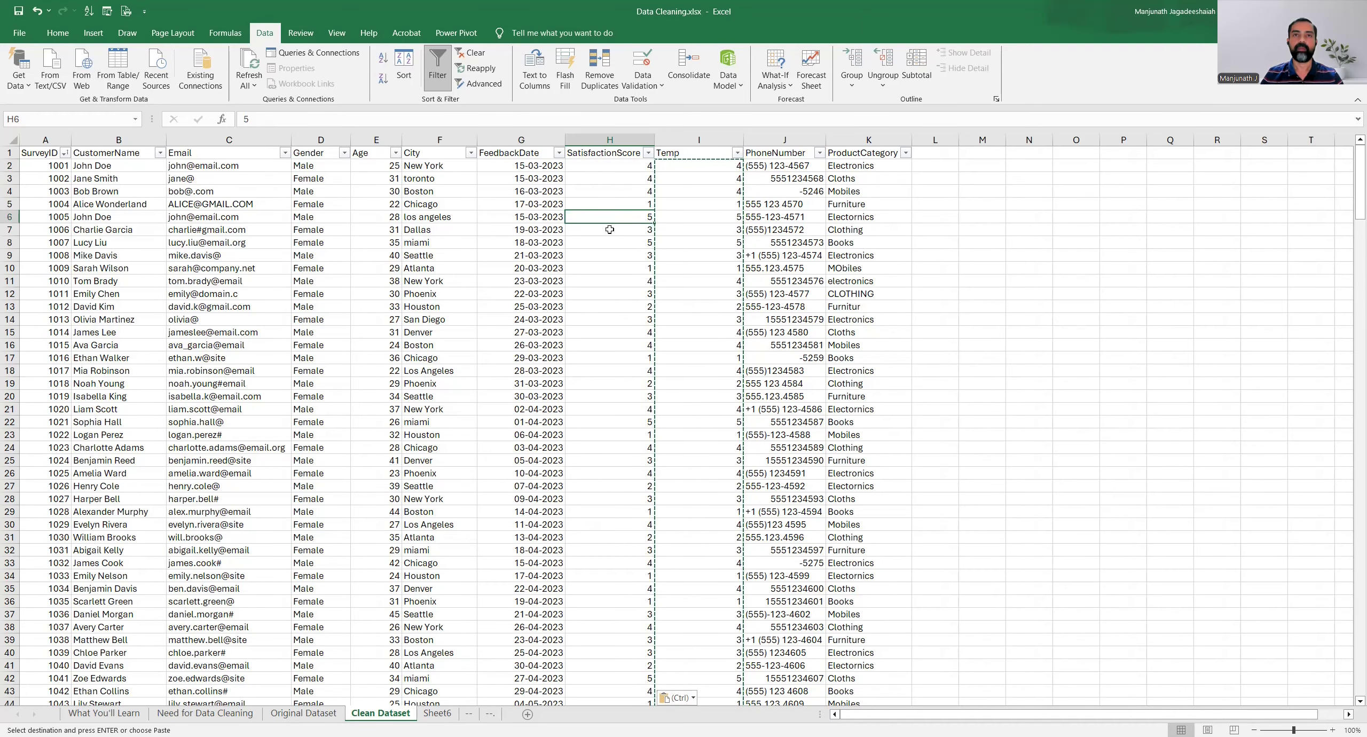
Delete the Temp helper column from the Clean Dataset sheet.
left_click(691, 138)
right_click(691, 138)
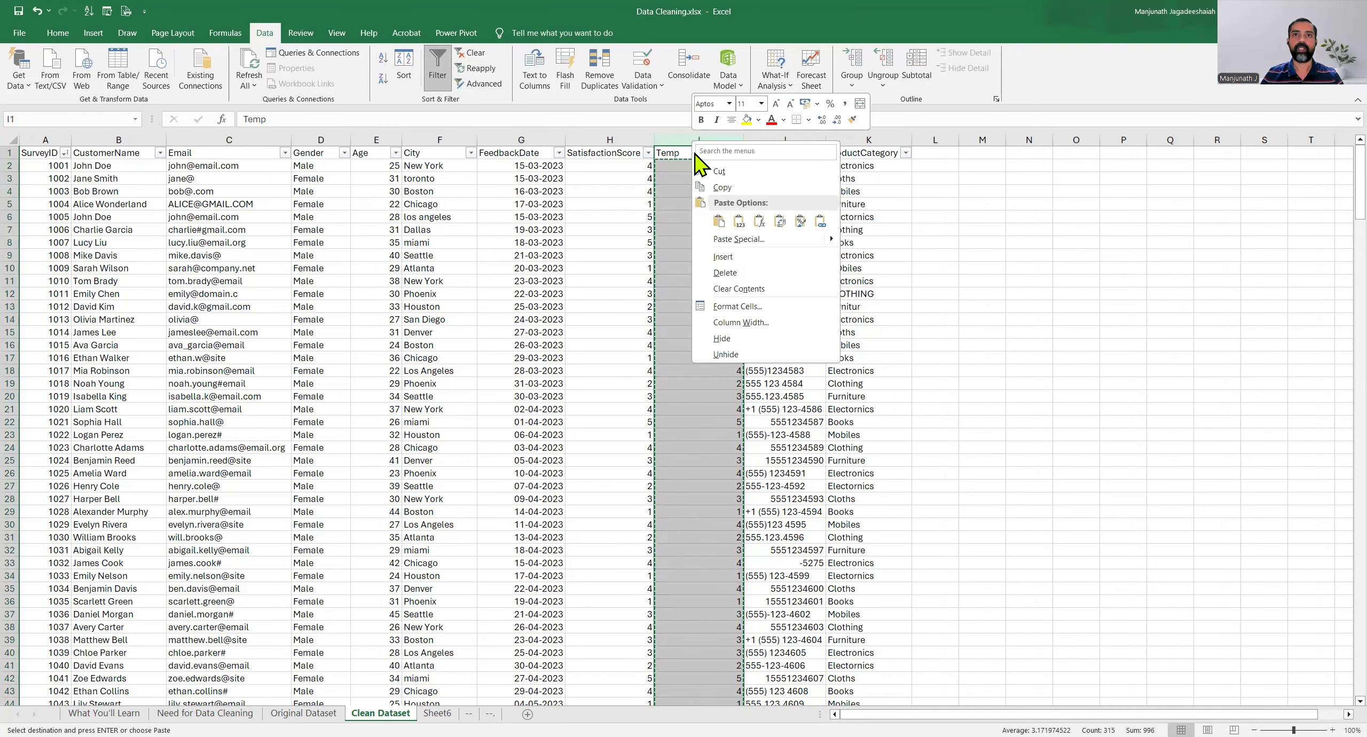
left_click(728, 273)
left_click(598, 191)
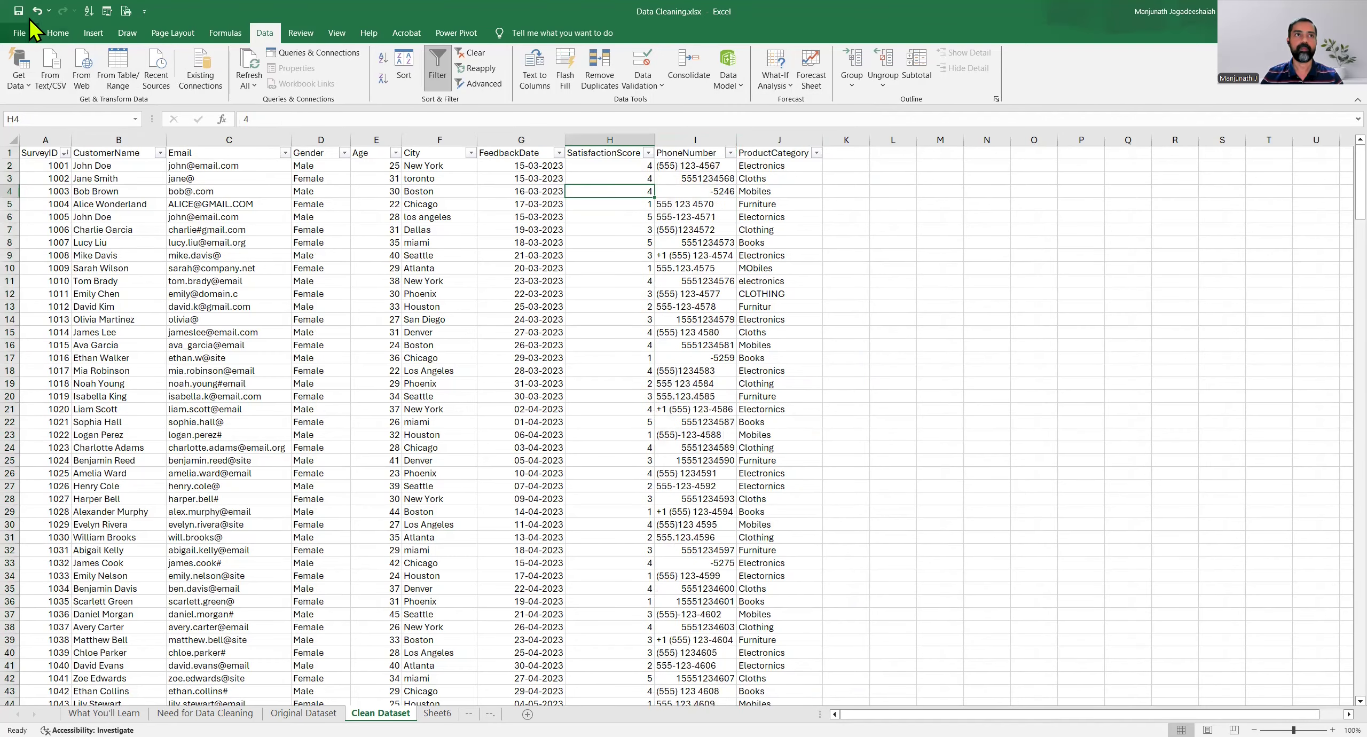
Examine the PhoneNumber entries in the first rows of column I for differences in parentheses, dashes, dots, spaces and country codes.
left_click(59, 33)
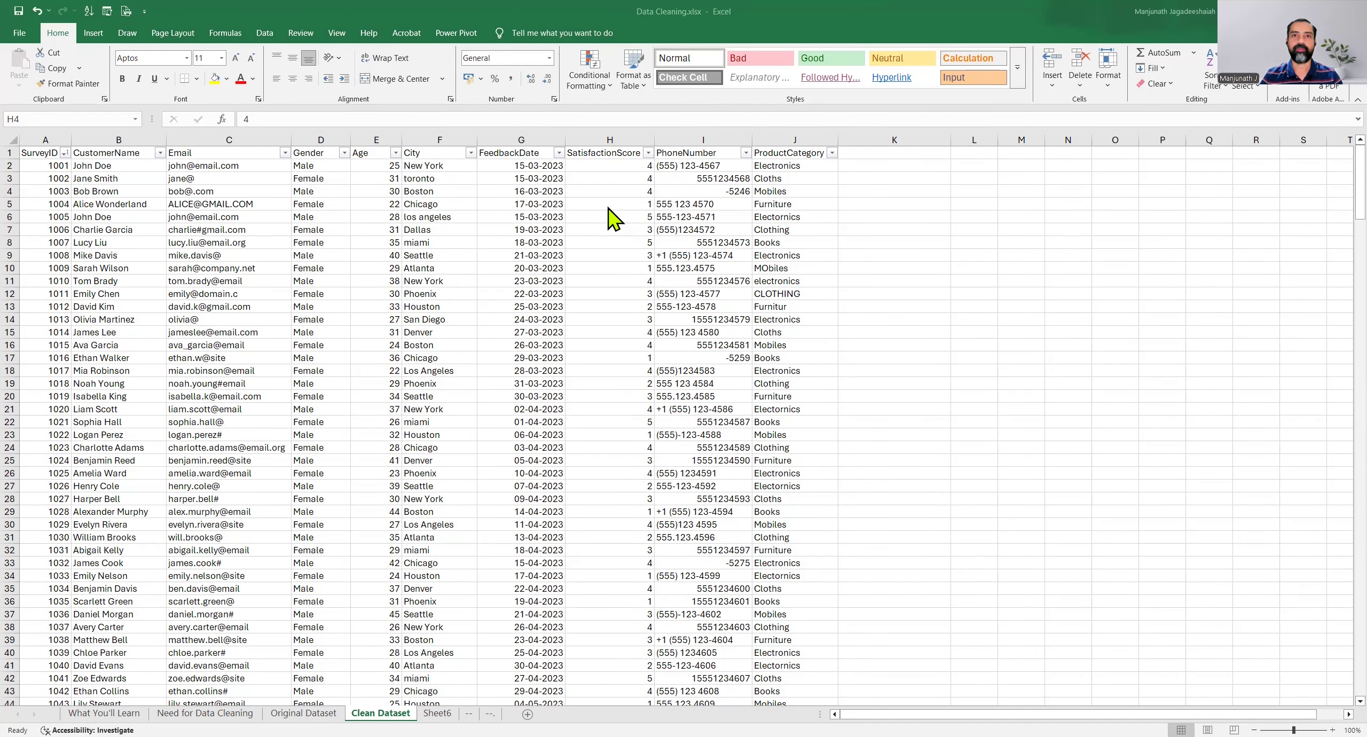
left_click(704, 140)
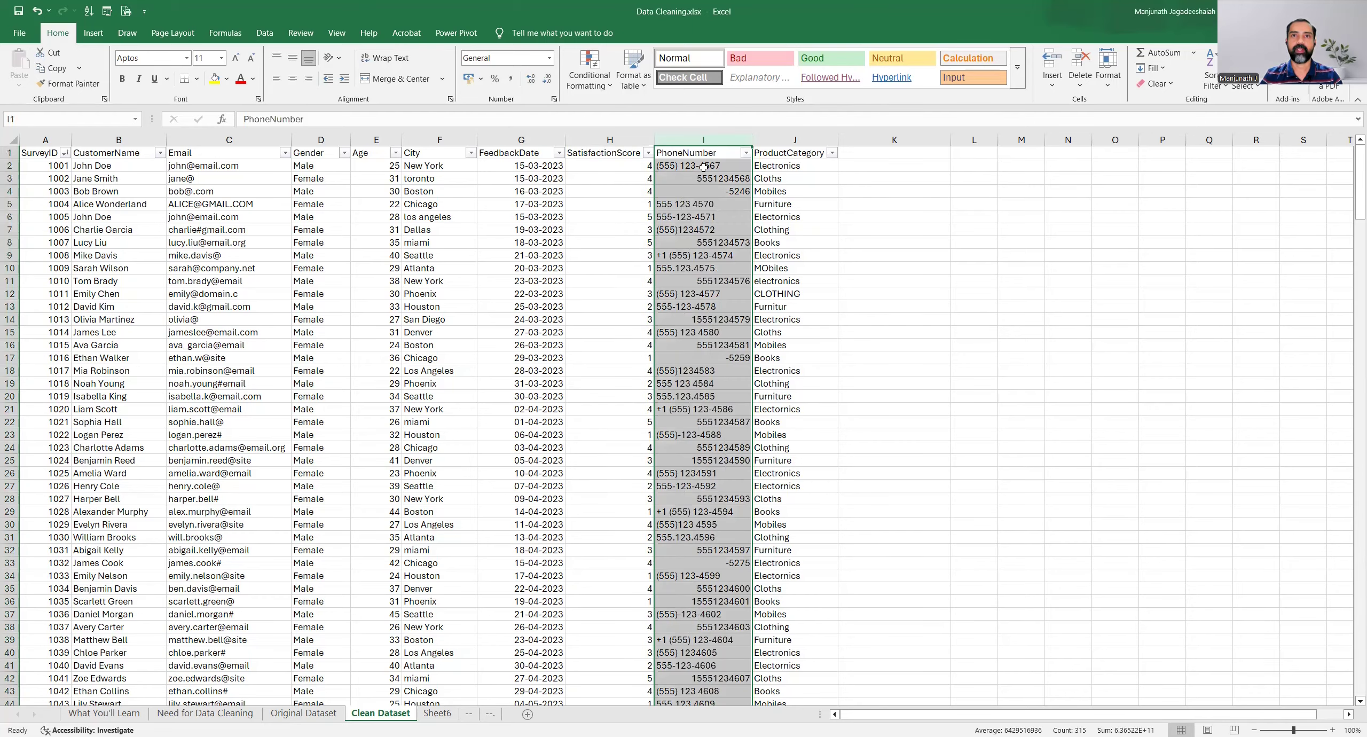
left_click(703, 167)
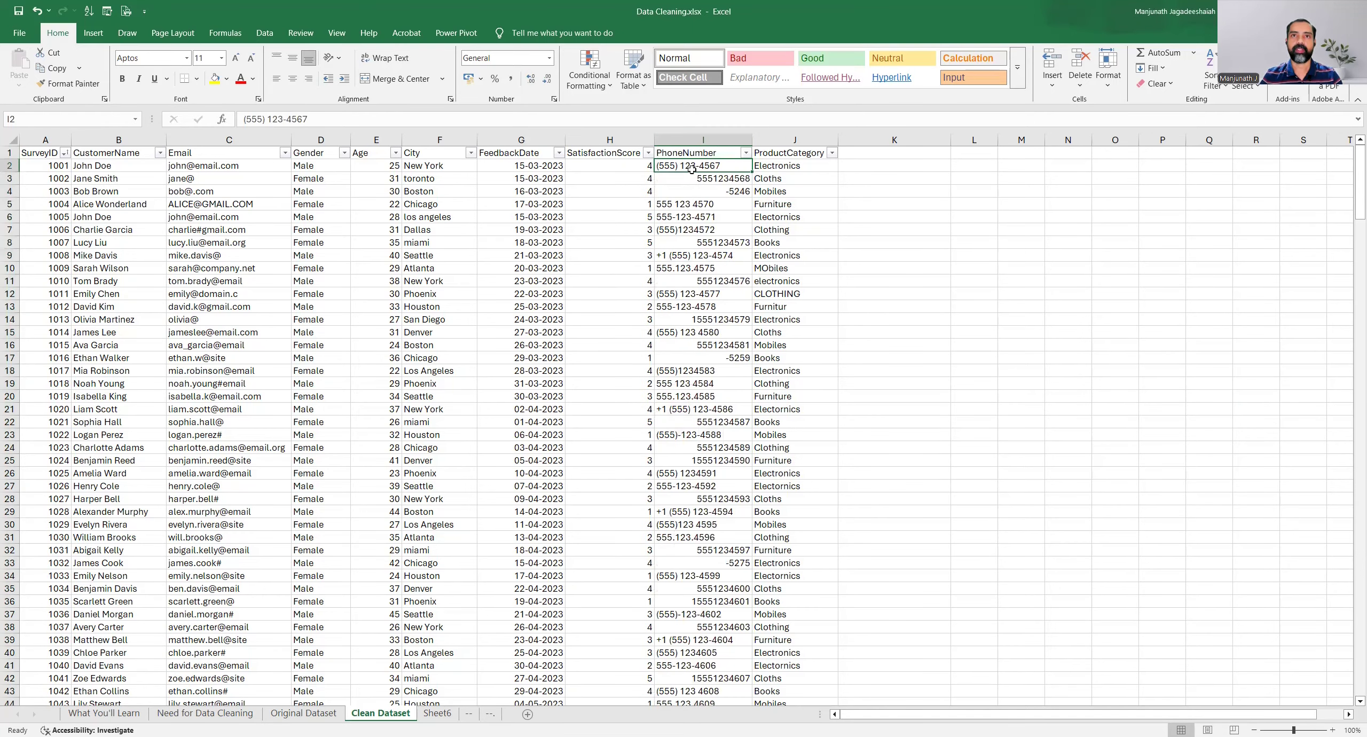
left_click(680, 178)
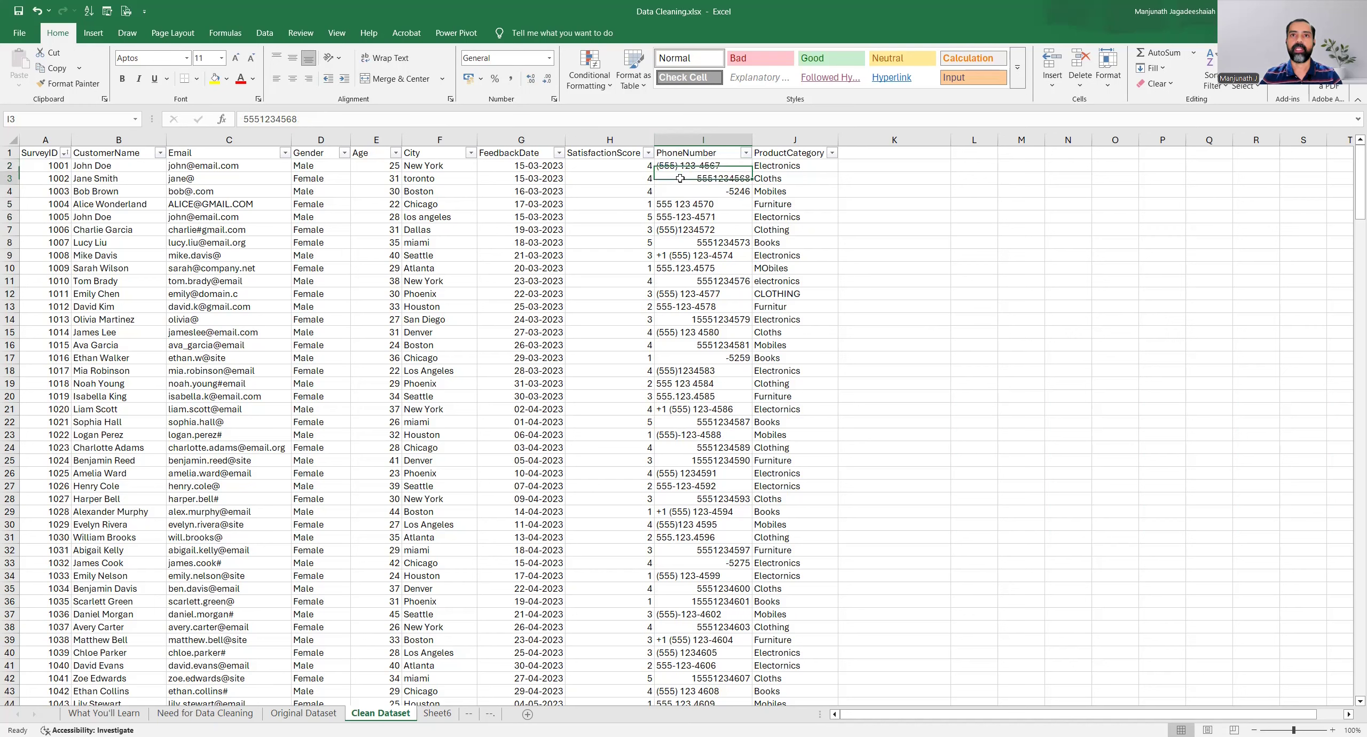
left_click(691, 193)
left_click(697, 167)
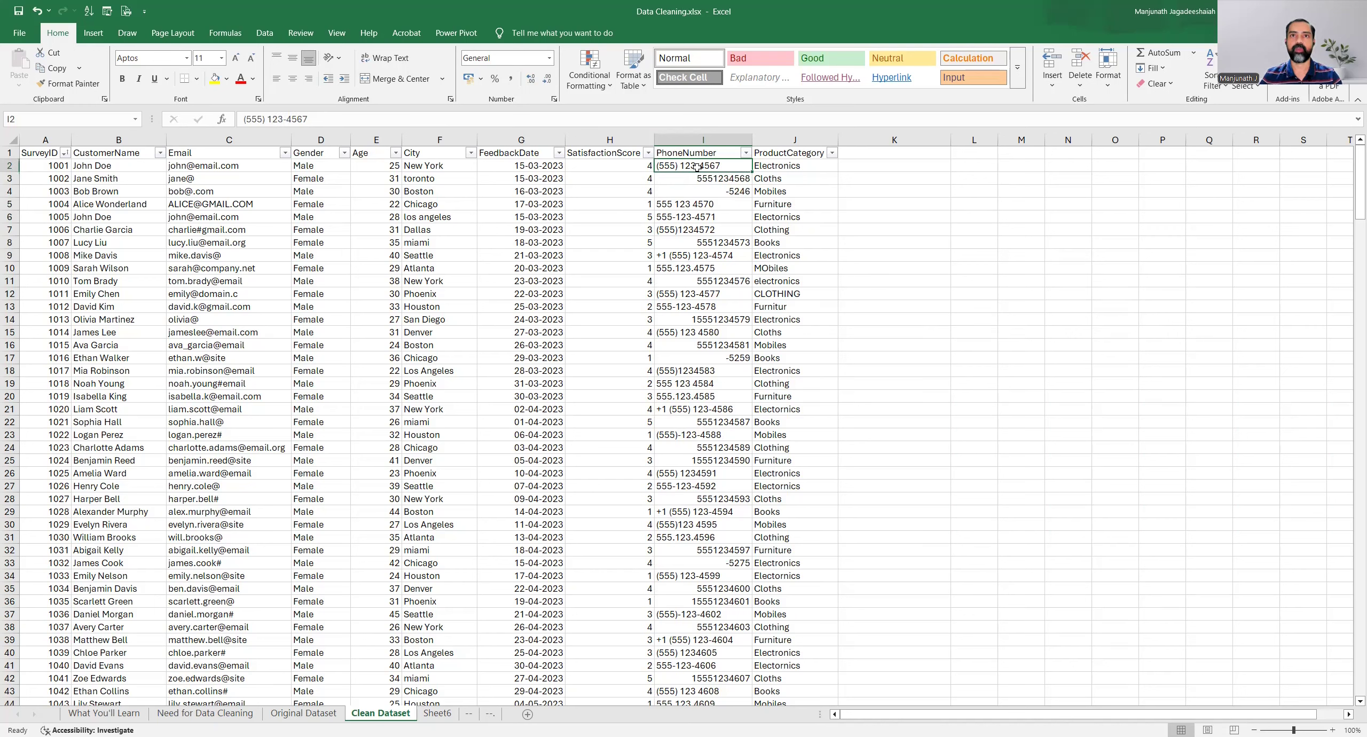
double_click(662, 170)
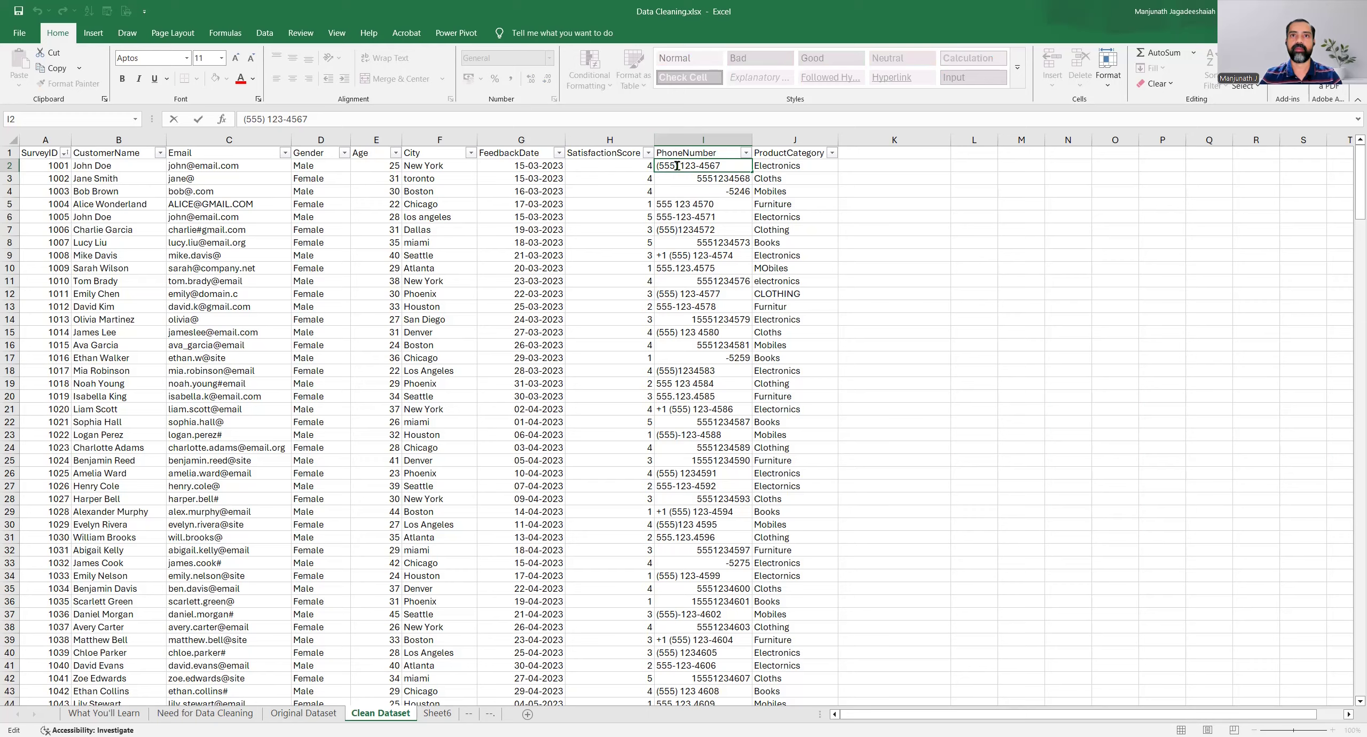
left_click(696, 165)
left_click(679, 176)
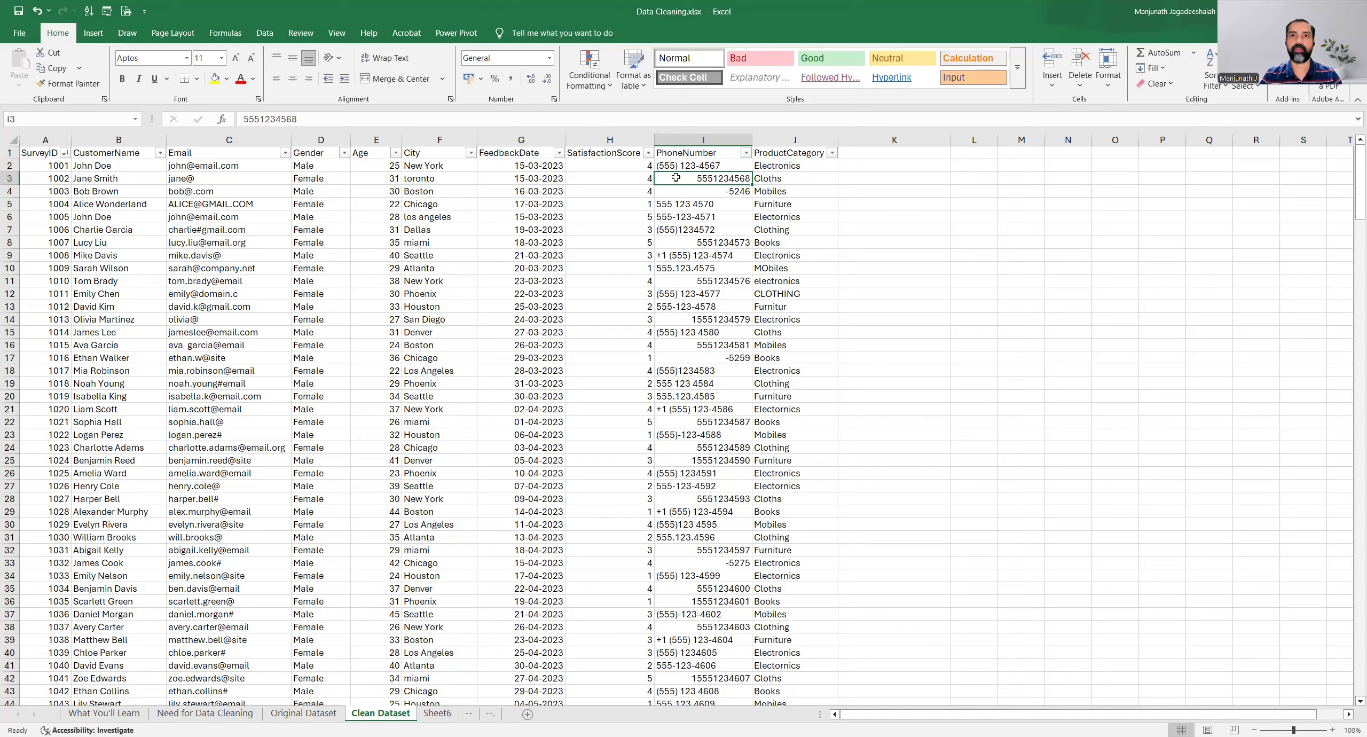
left_click(690, 192)
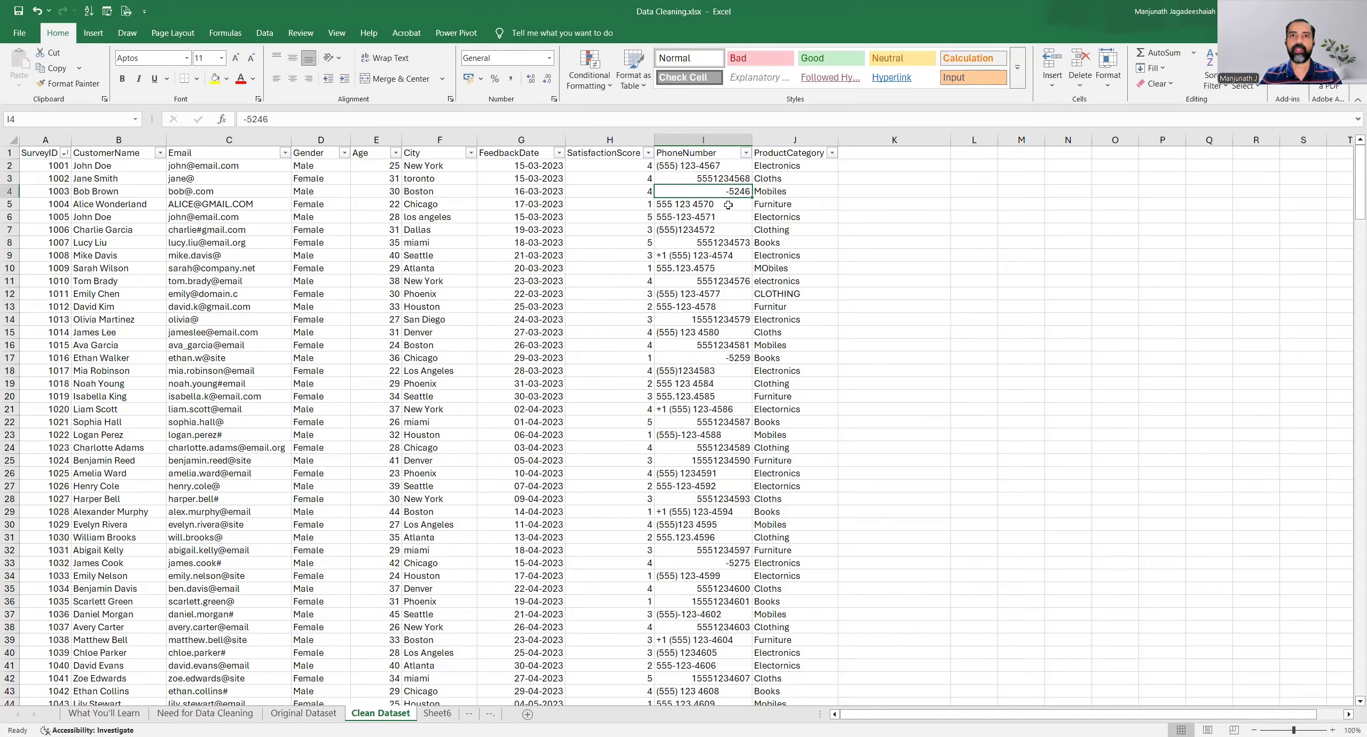
left_click(677, 205)
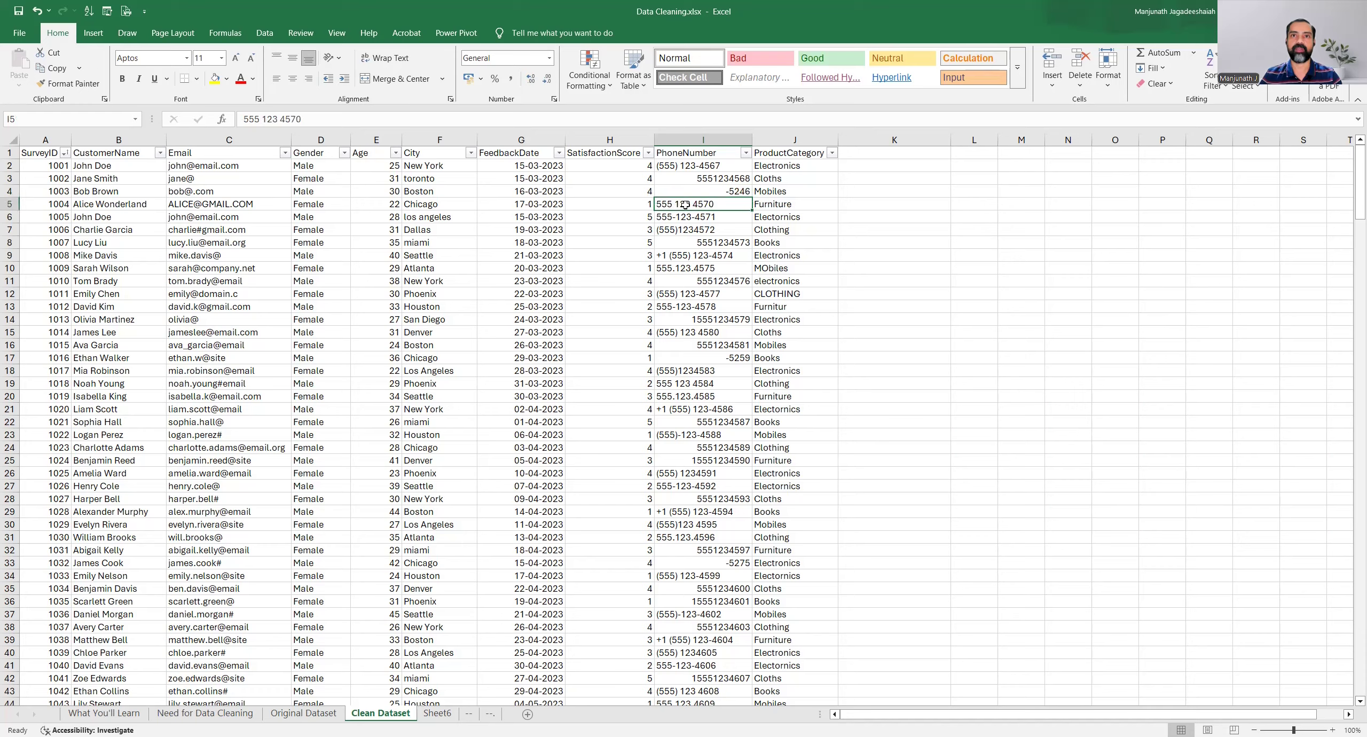
left_click(690, 257)
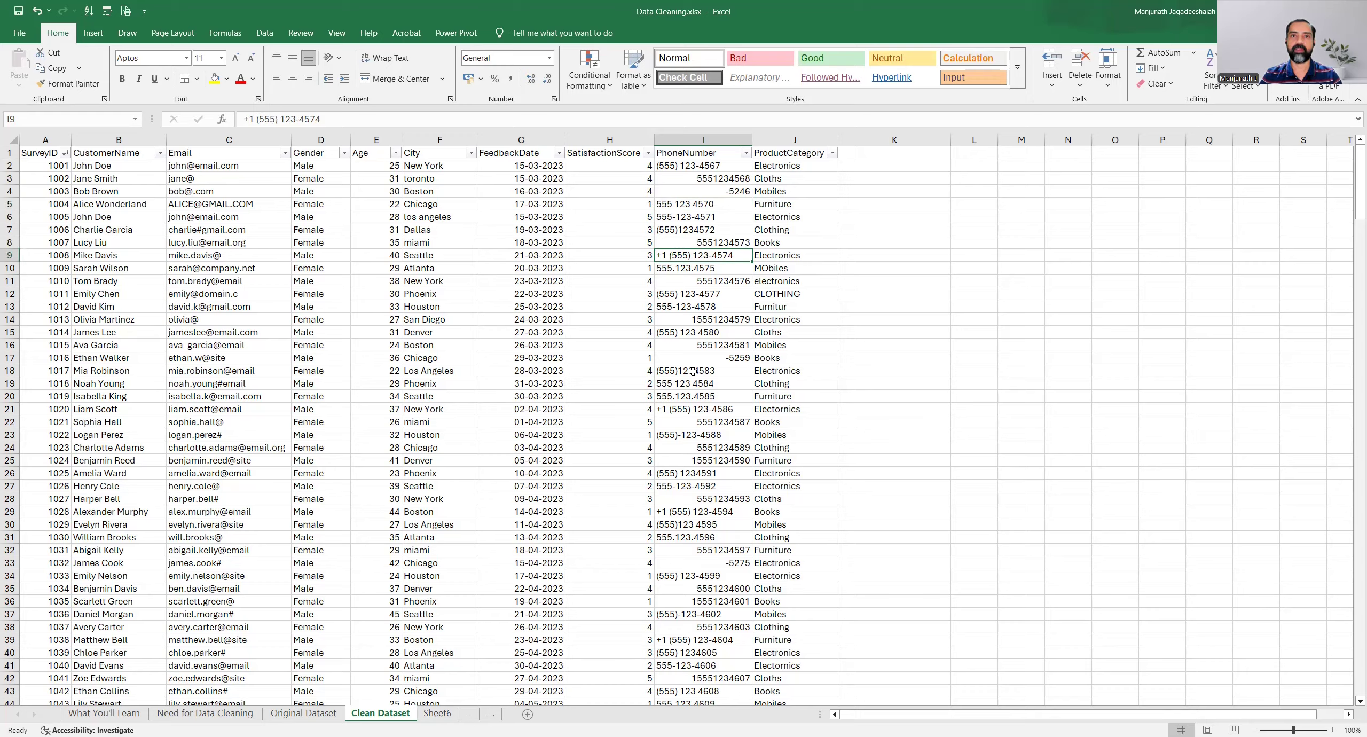
left_click(690, 269)
left_click(692, 258)
left_click_drag(694, 166, 702, 360)
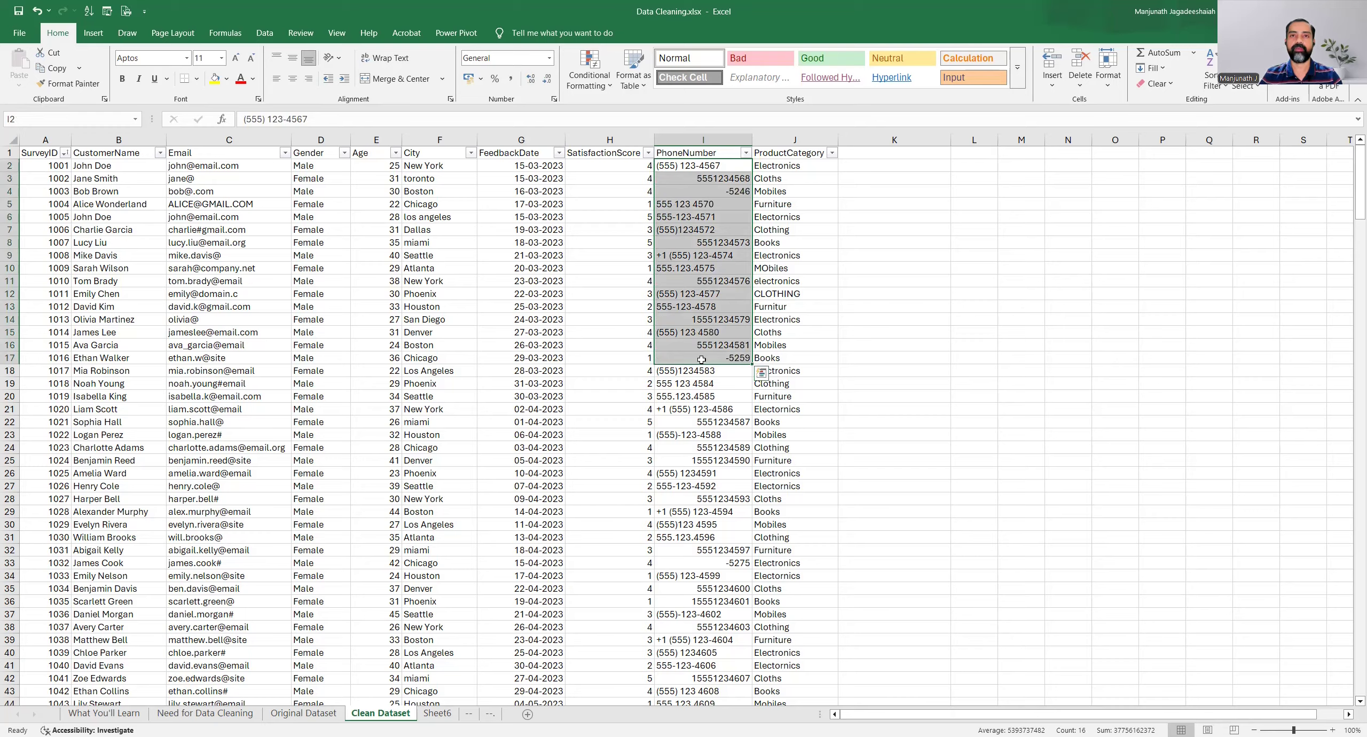
left_click(692, 187)
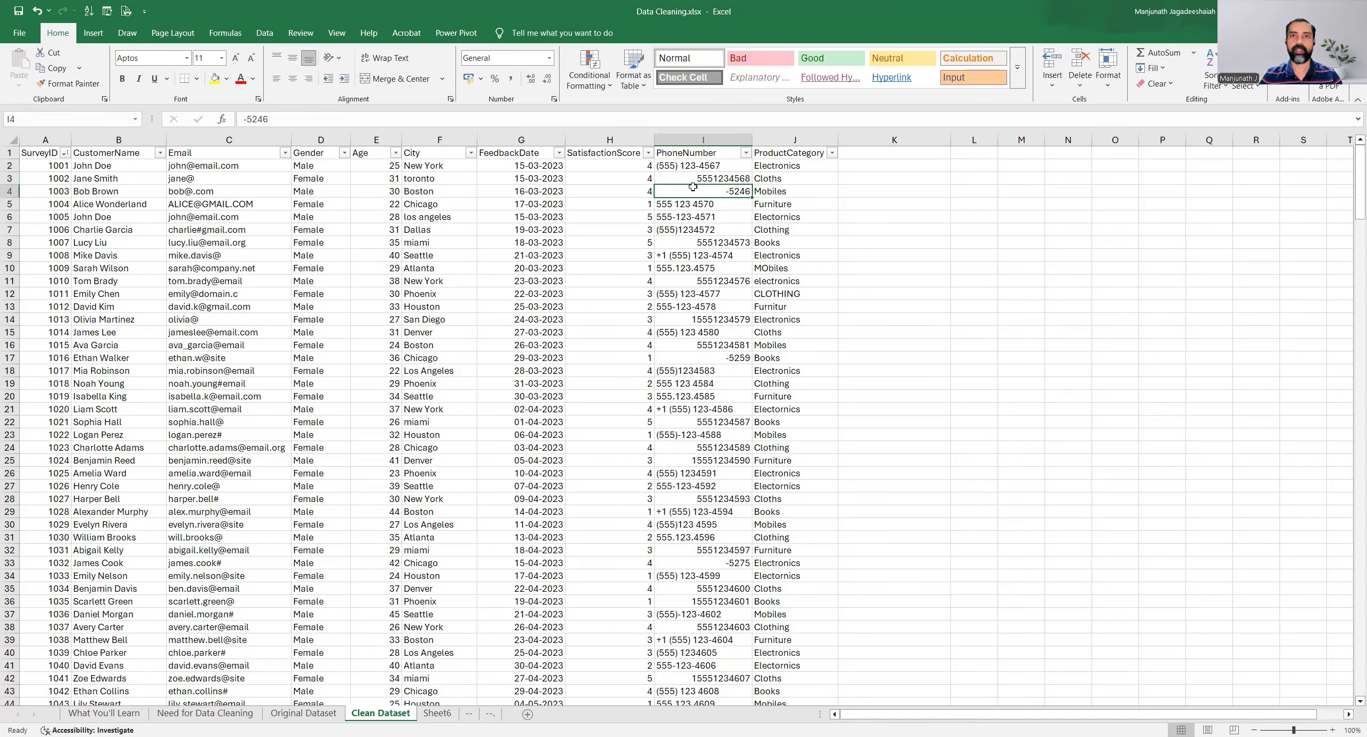
left_click(681, 166)
left_click_drag(679, 198, 687, 335)
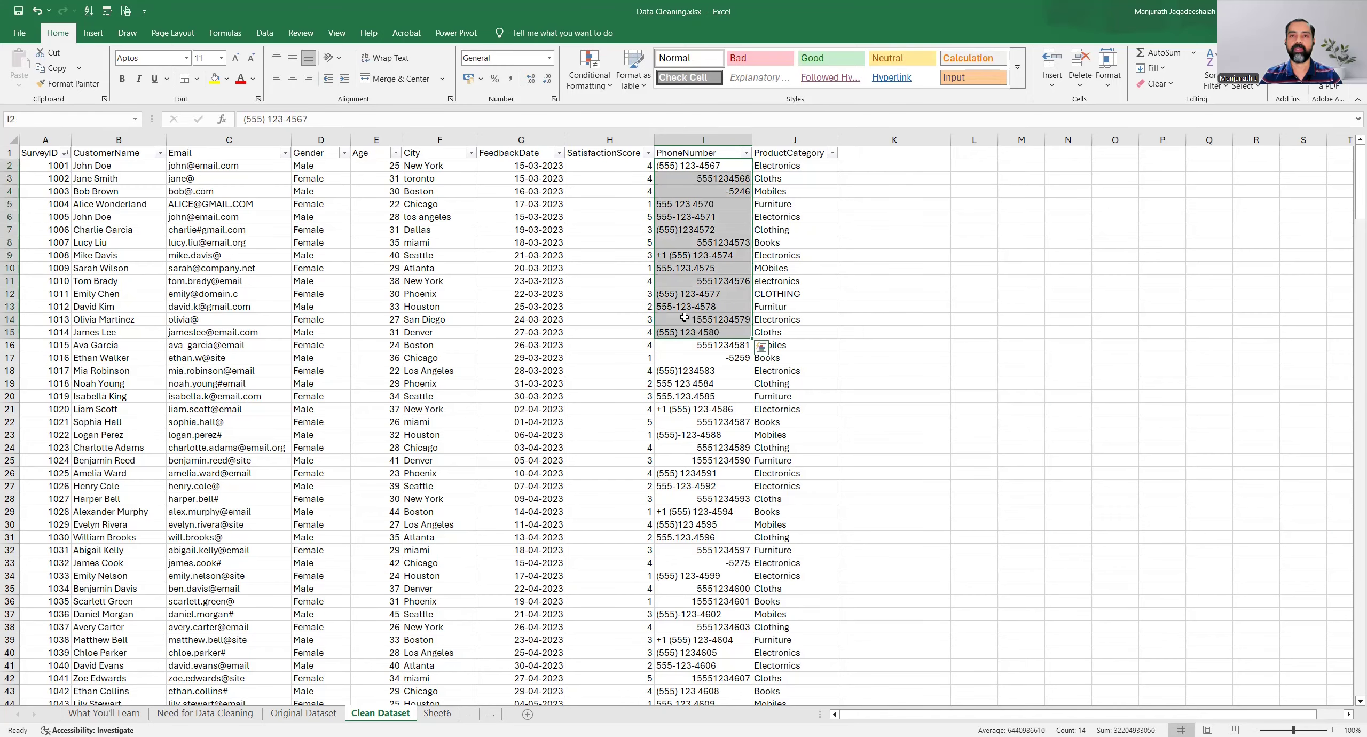
left_click(678, 318)
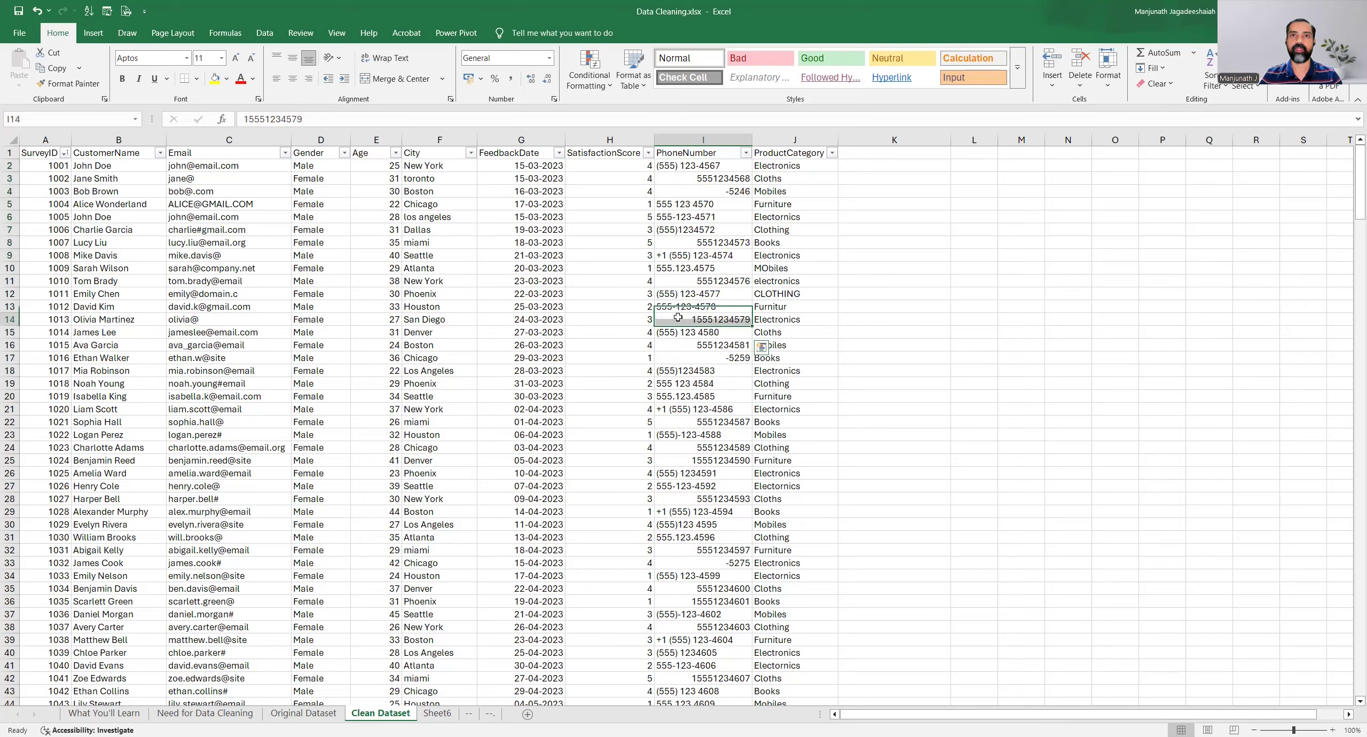
left_click(659, 167)
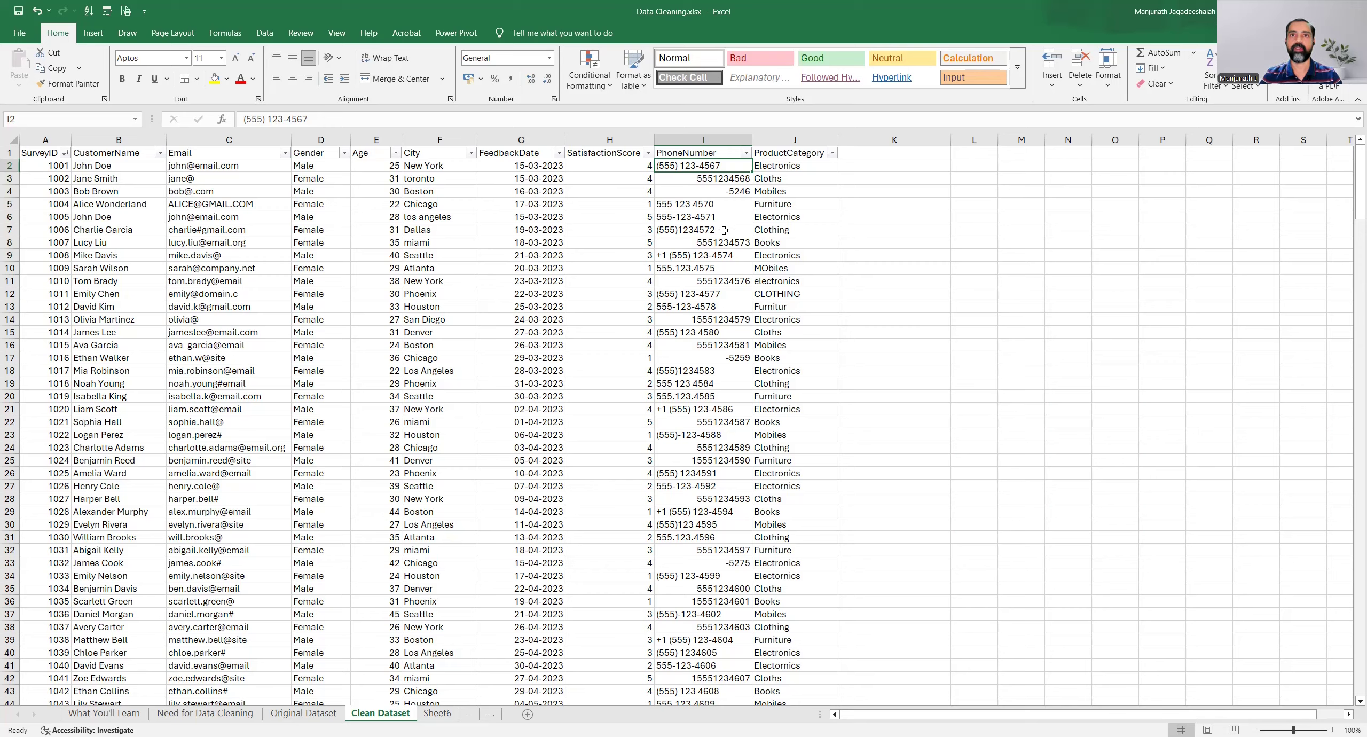
Insert a new column before ProductCategory in the Clean Dataset sheet and give it the header Temp.
left_click(796, 140)
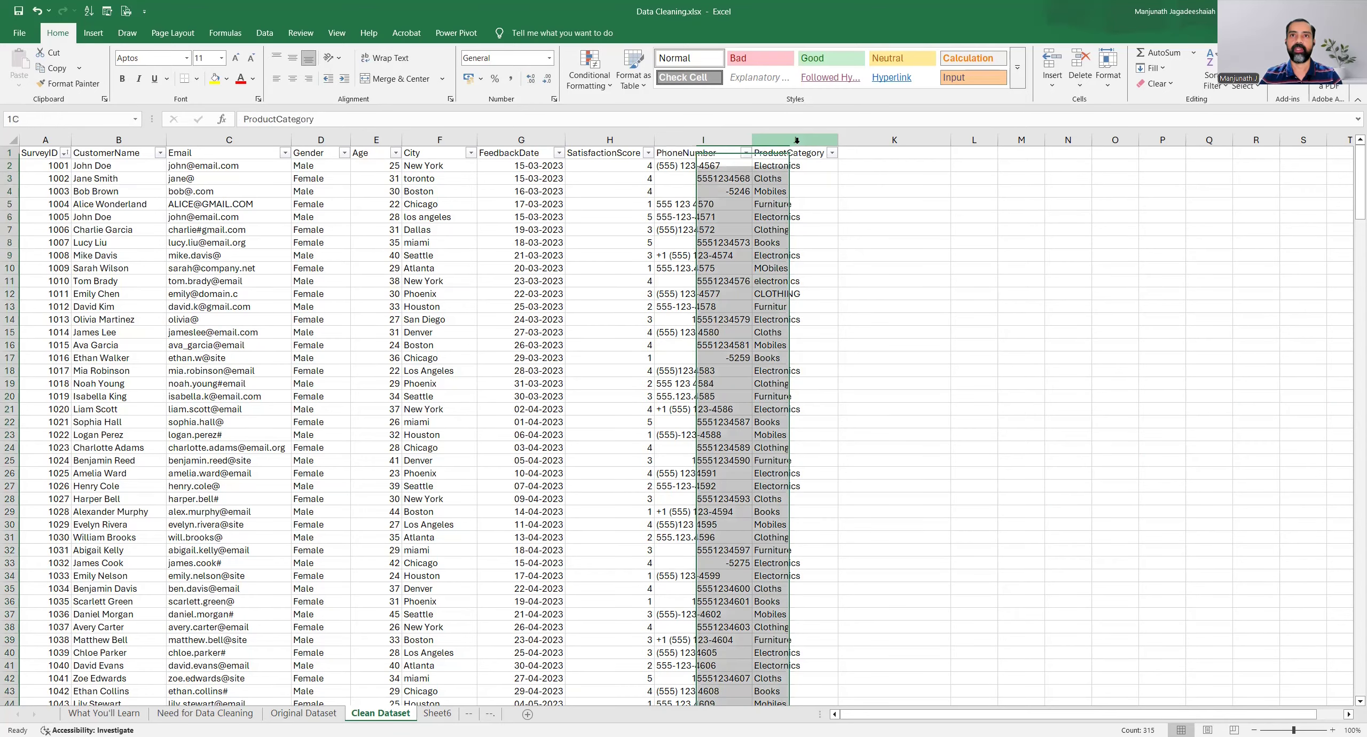
right_click(796, 141)
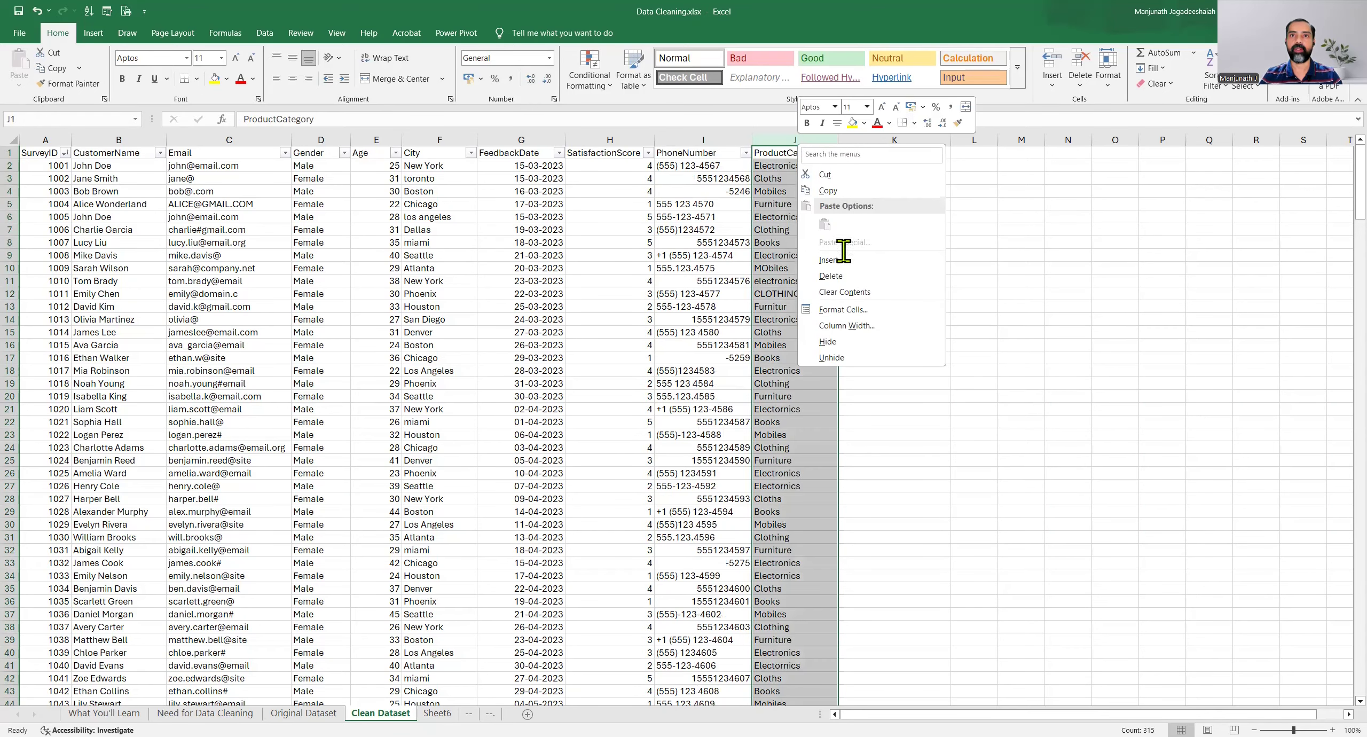
left_click(781, 137)
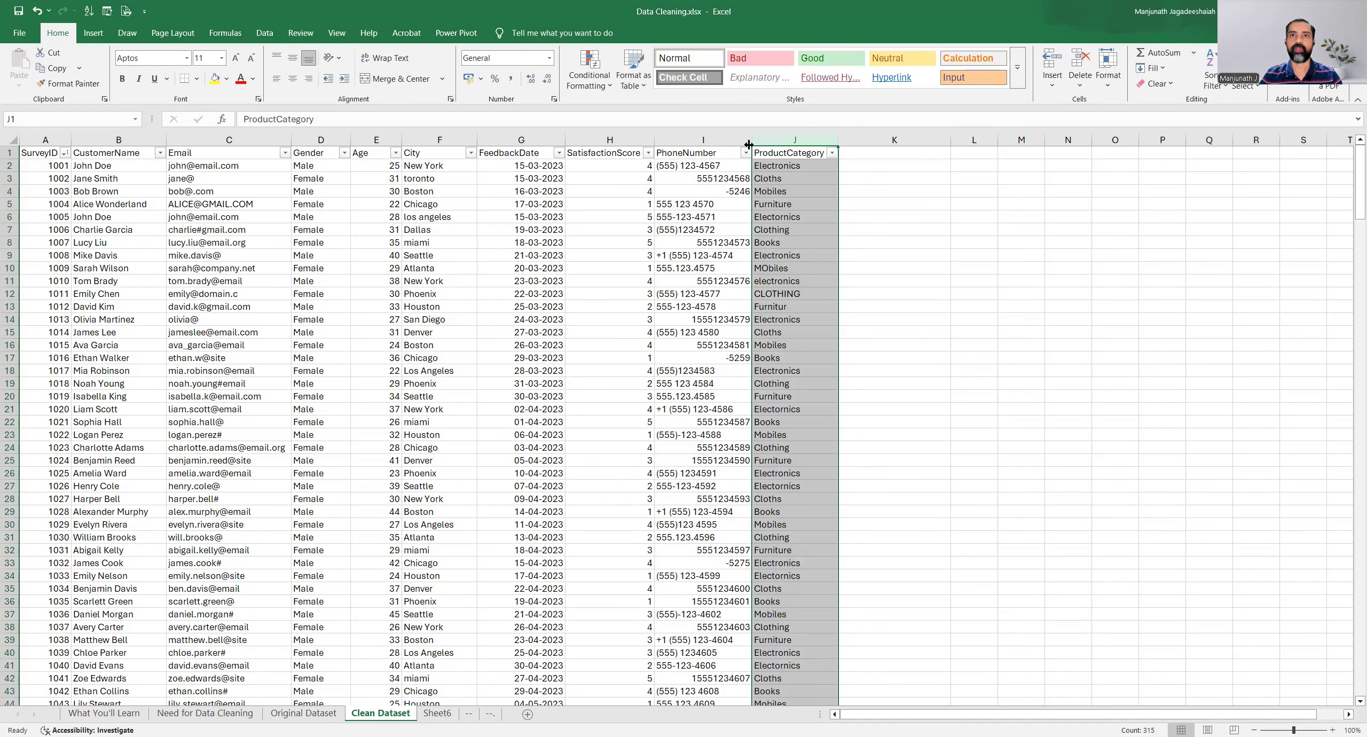
right_click(777, 140)
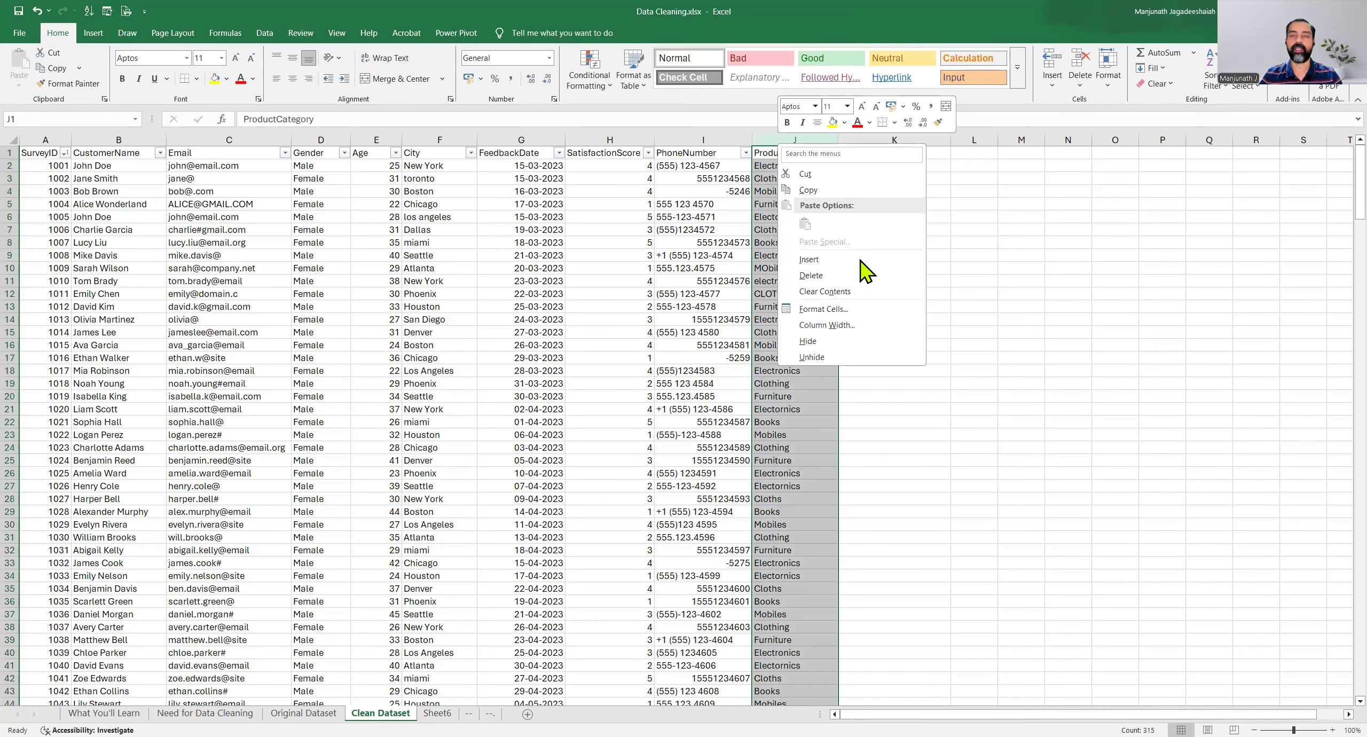
left_click(862, 259)
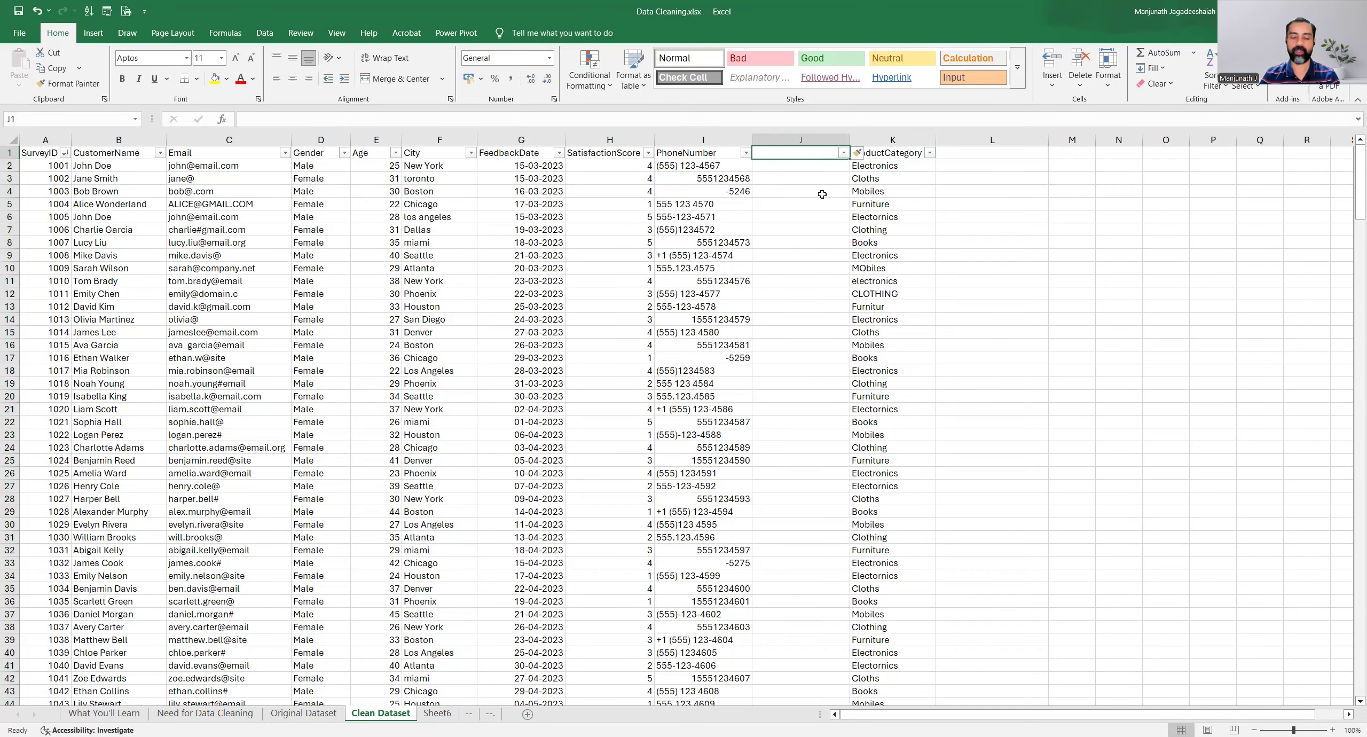
type("Temp")
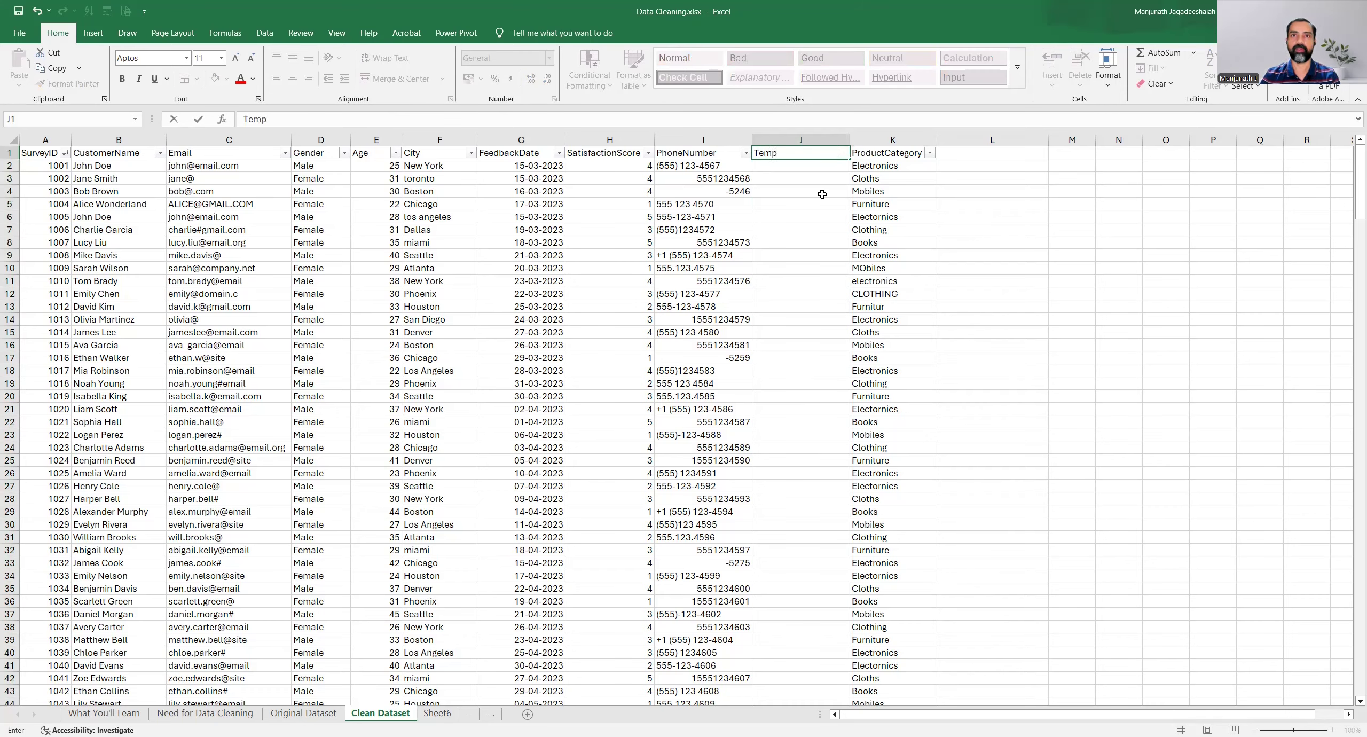
key("Return")
Enter the formula =SUBSTITUTE(I2, "(", "") in J2 to remove the opening parenthesis from the first phone number.
left_click(716, 169)
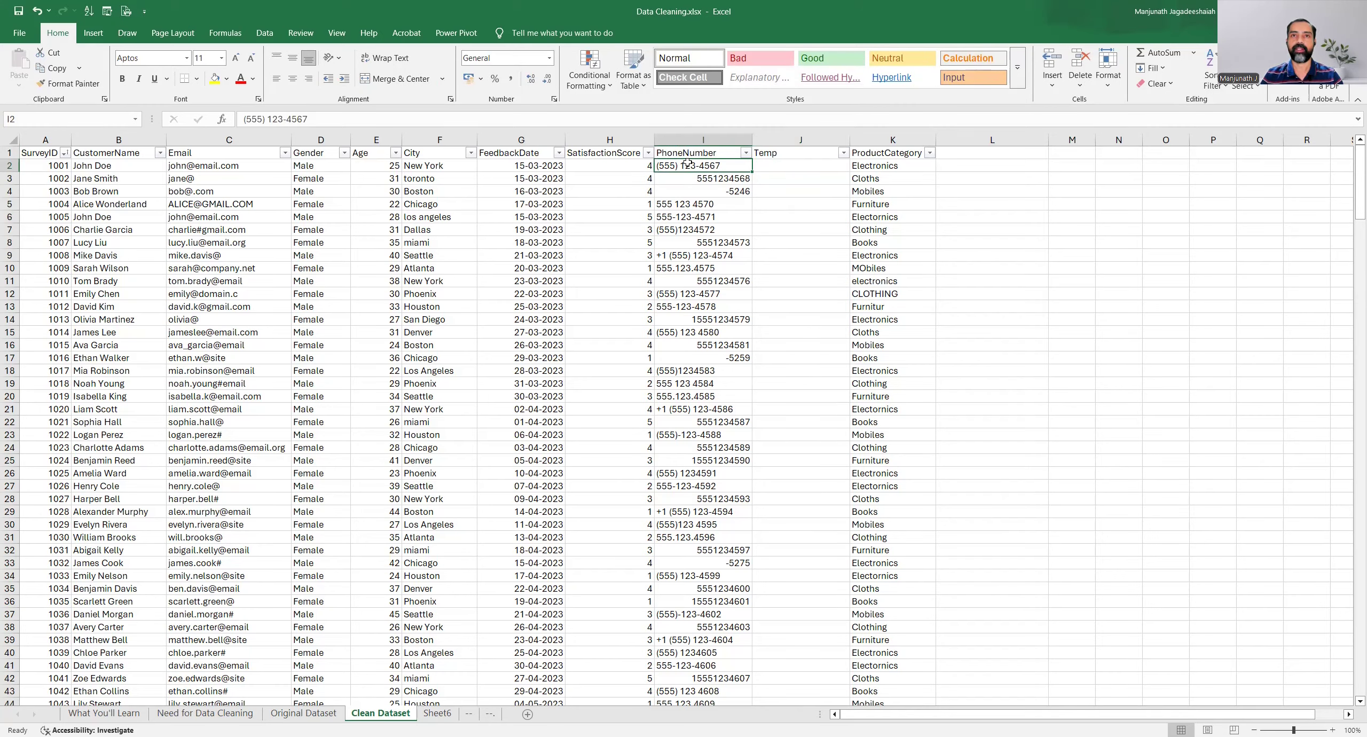
left_click(789, 168)
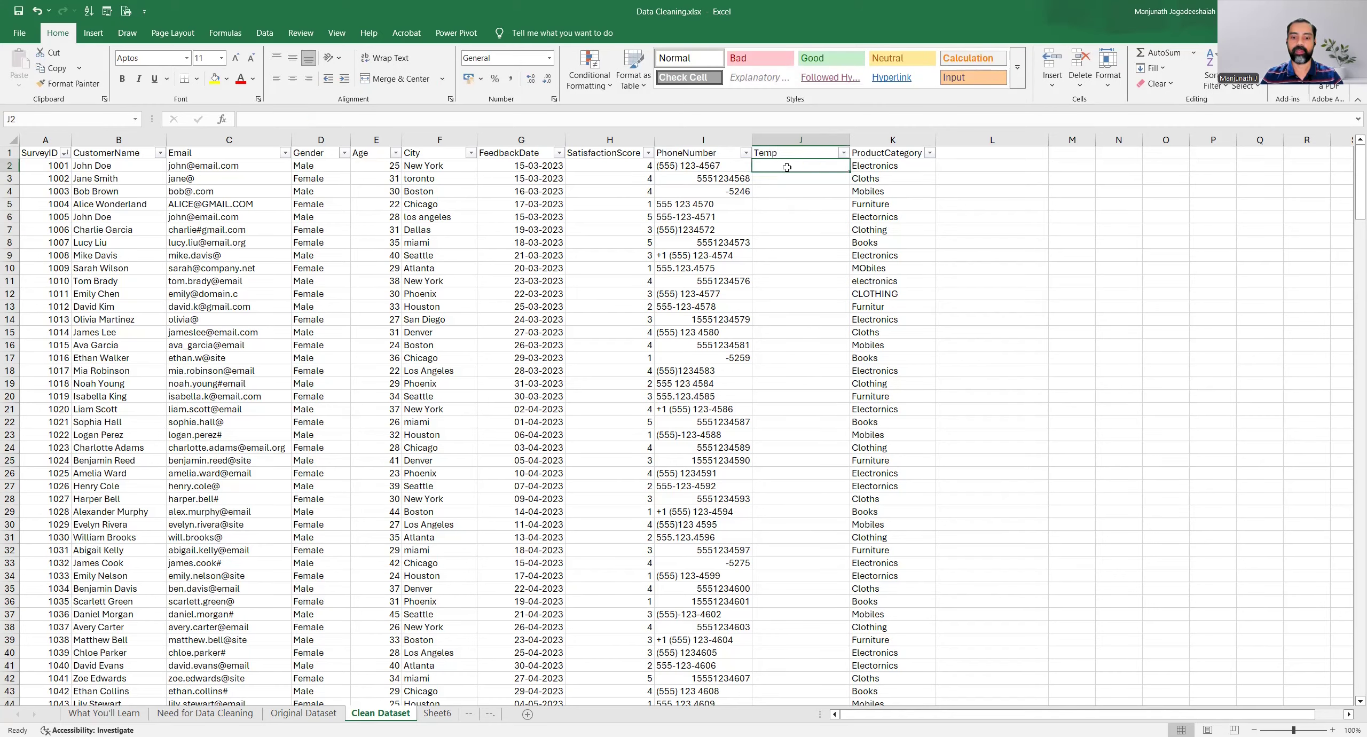
type("=")
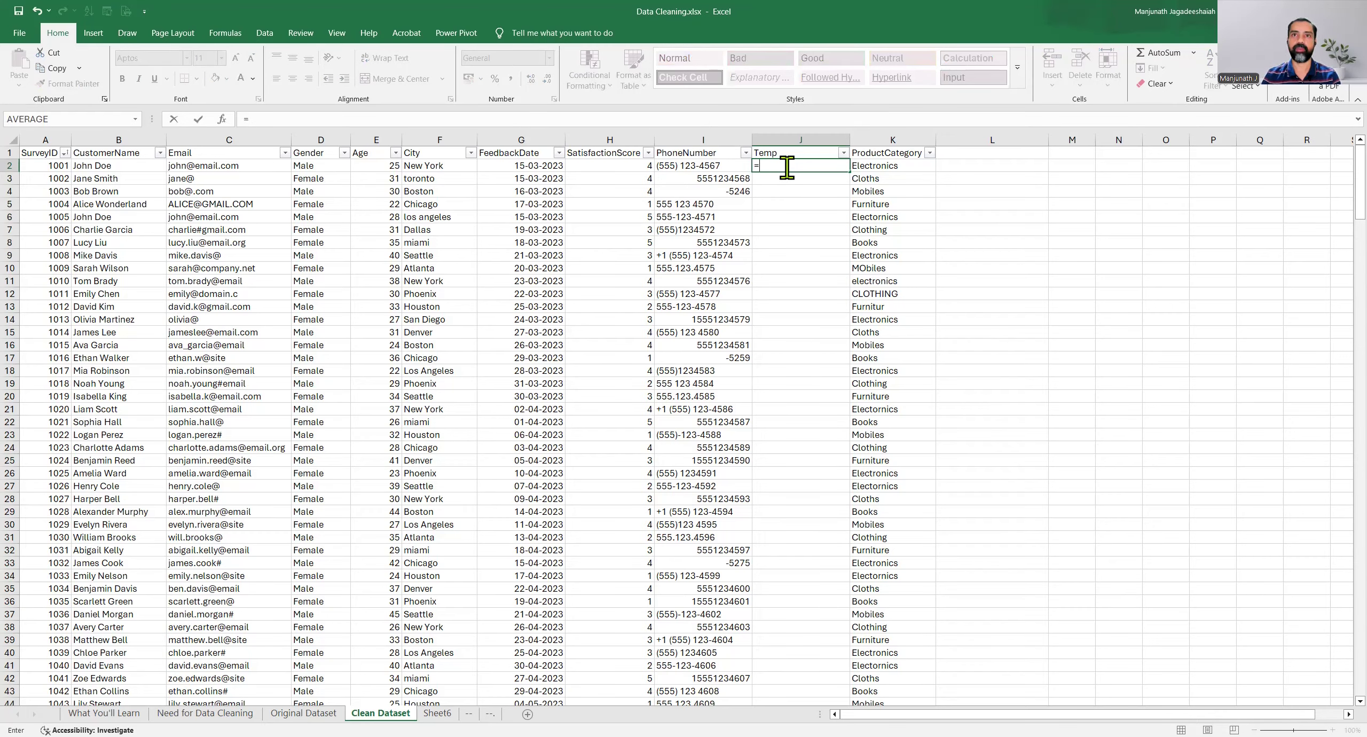
type("subs")
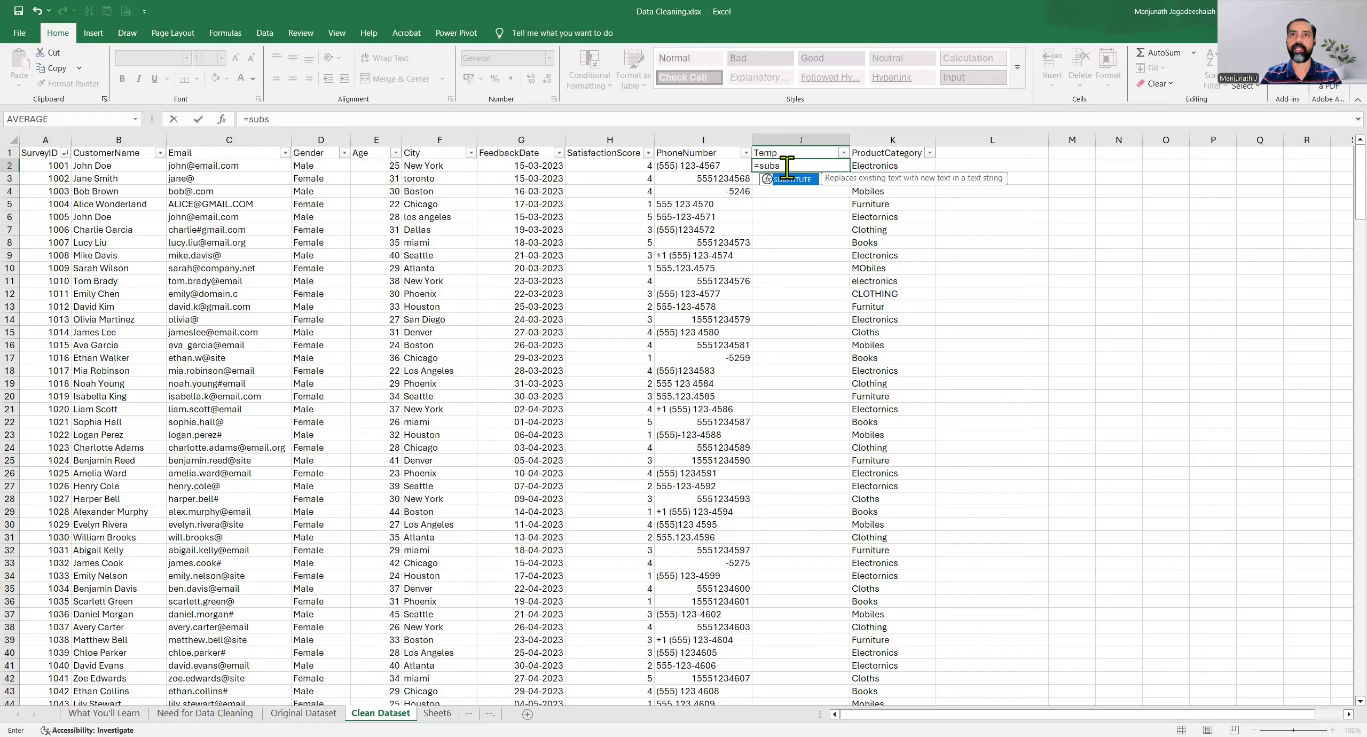
key("Tab")
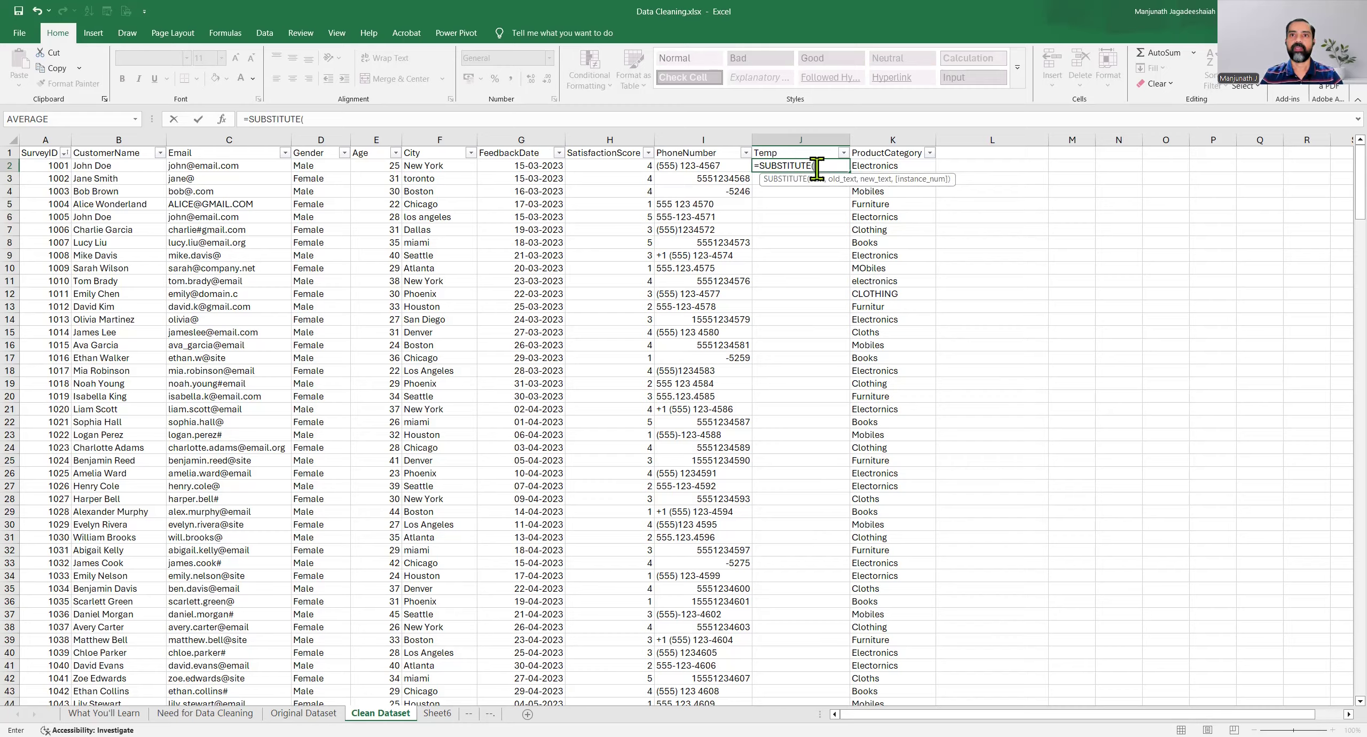
left_click(695, 168)
type(",")
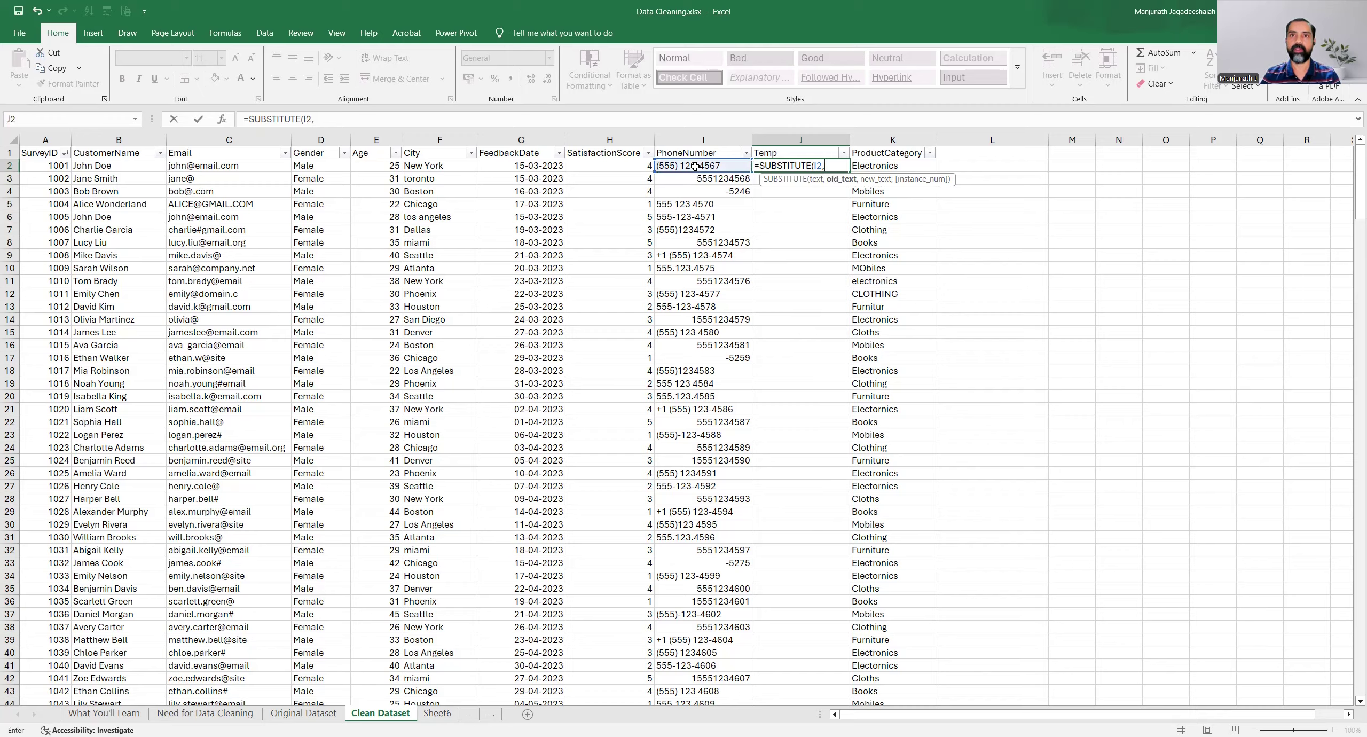
type(" \"")
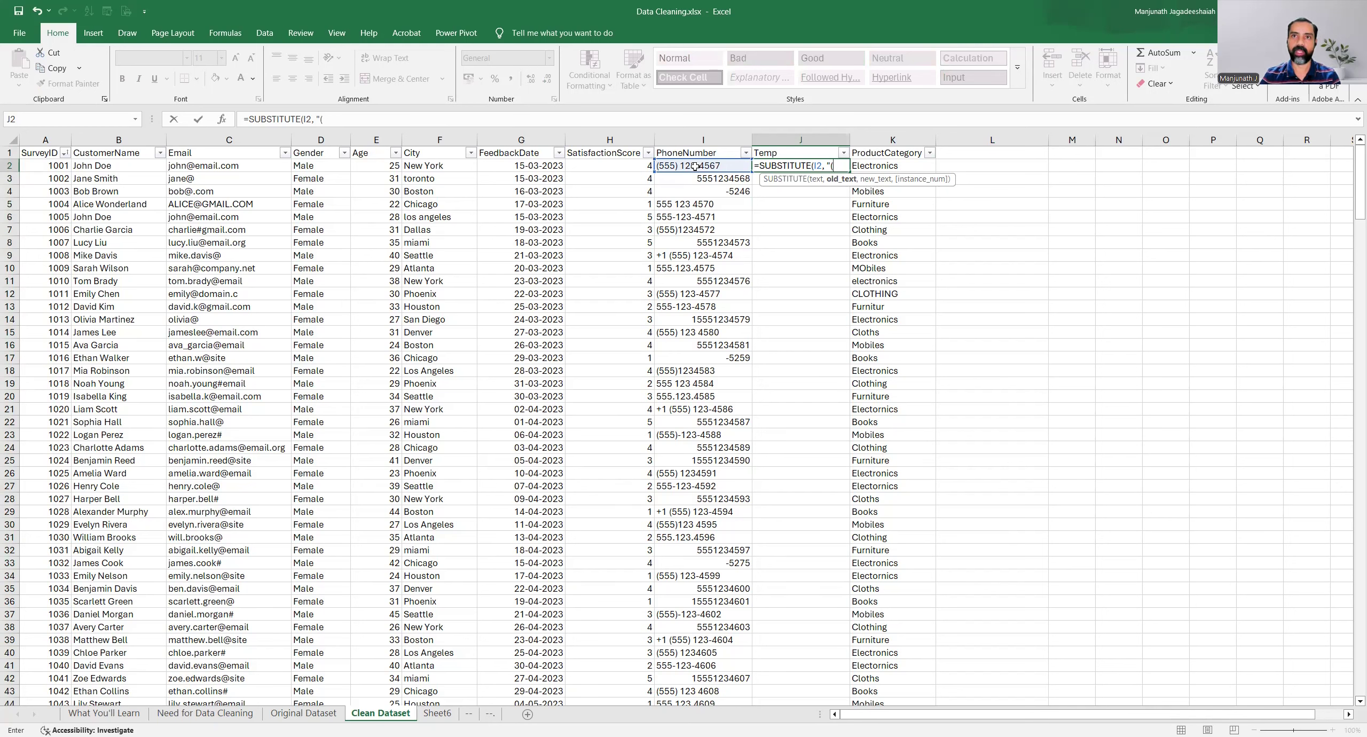
type("(\",")
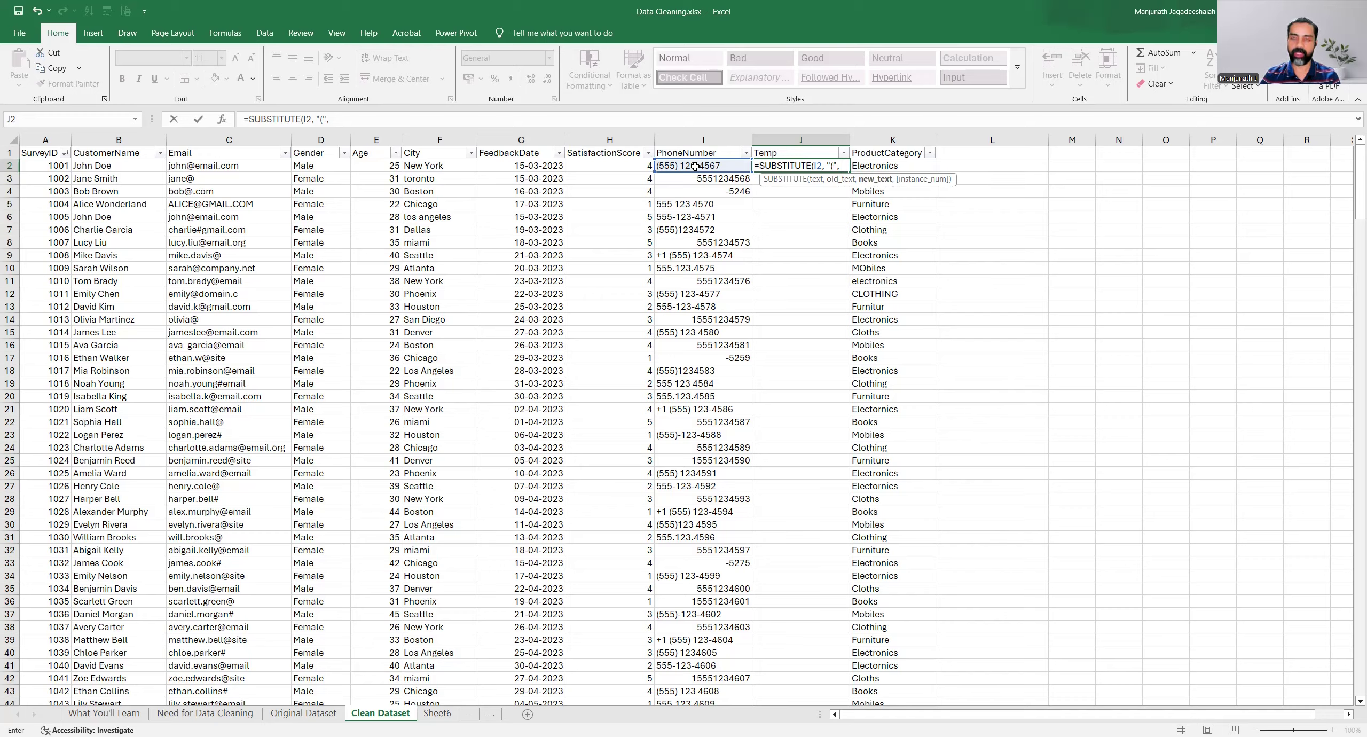
type(" \"\"")
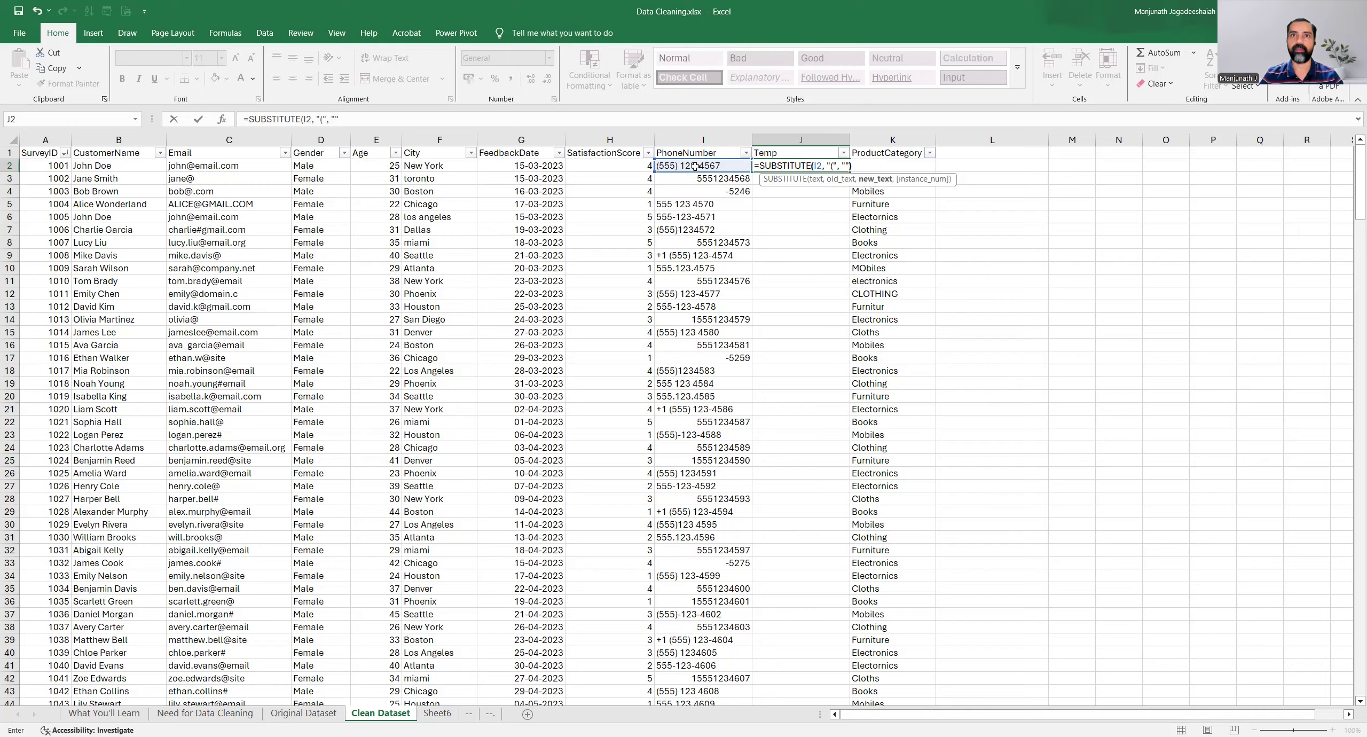
key("Return")
key("Up")
Compare J2 with the original phone number in I2, and reopen the J2 formula for editing right after its equals sign.
left_click(686, 167)
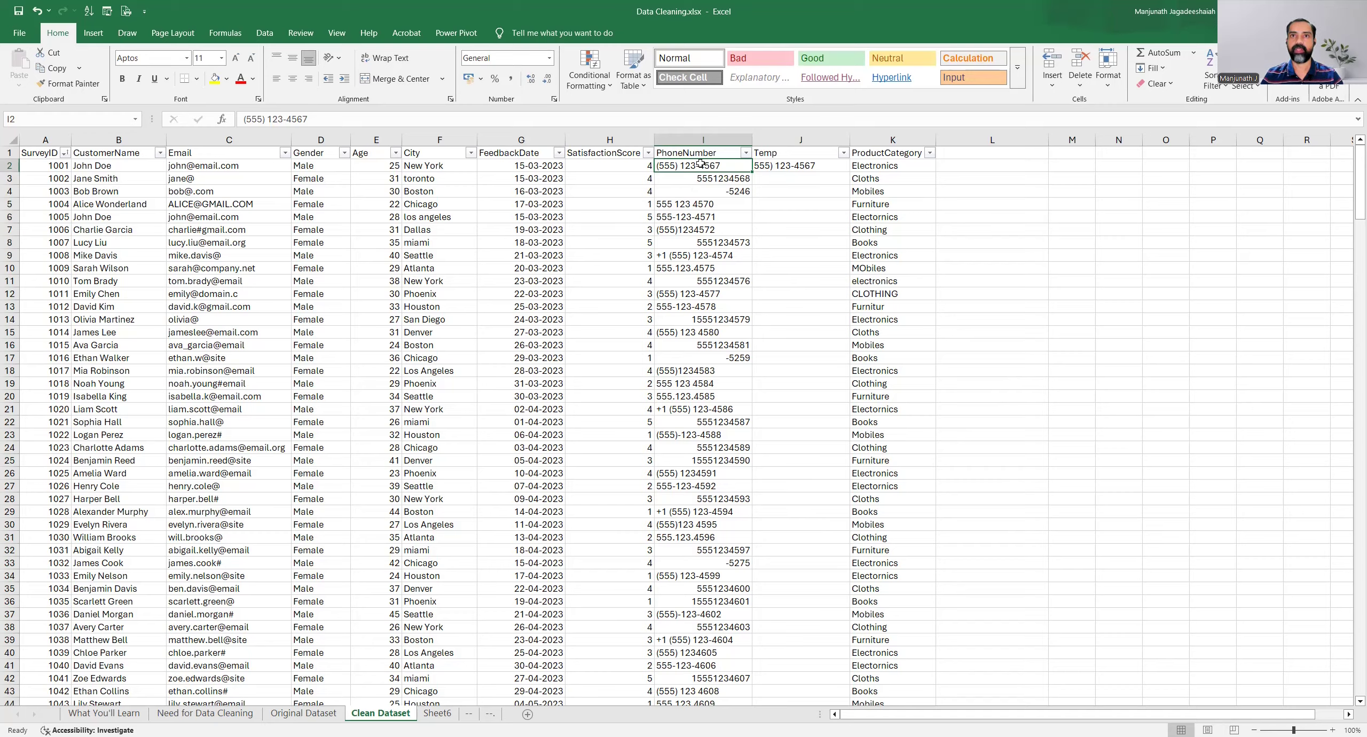
left_click(810, 165)
double_click(809, 166)
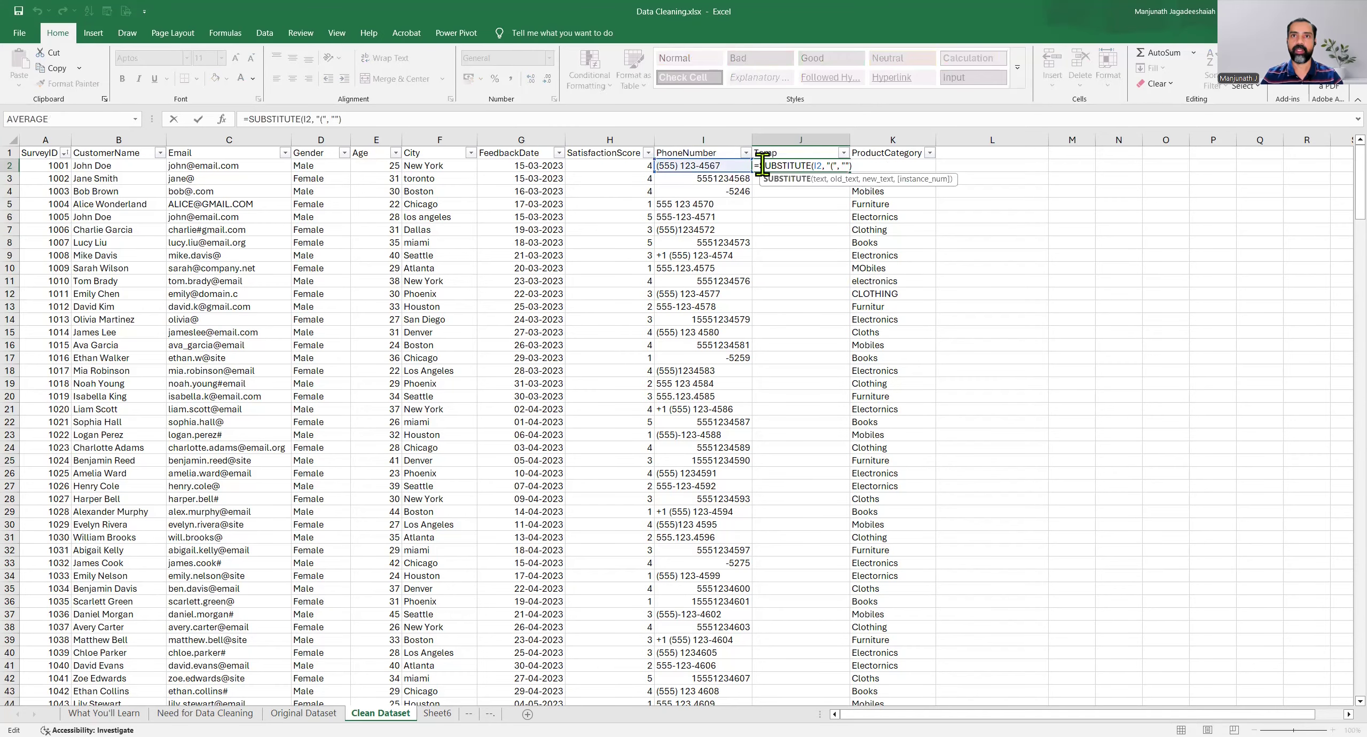
left_click(763, 166)
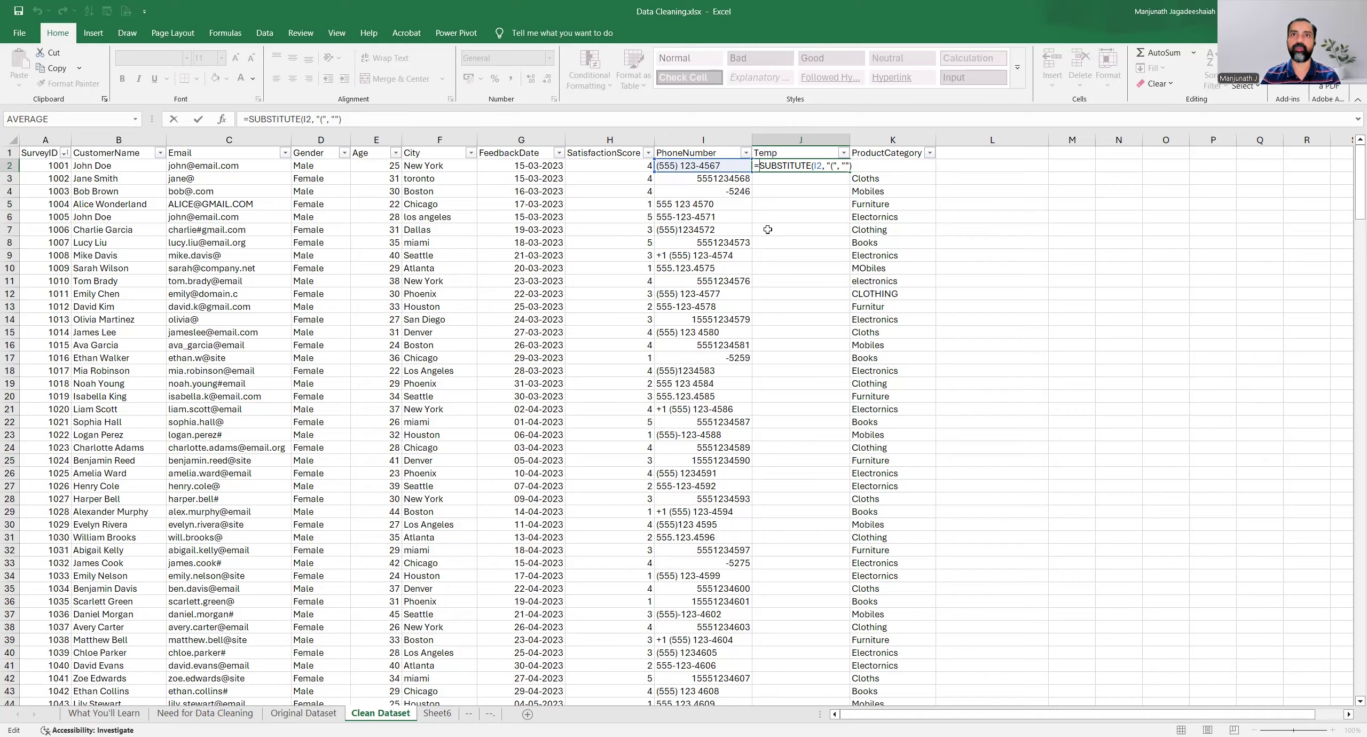
Wrap the formula in J2 in a second SUBSTITUTE that replaces ")" with an empty string.
type("subs")
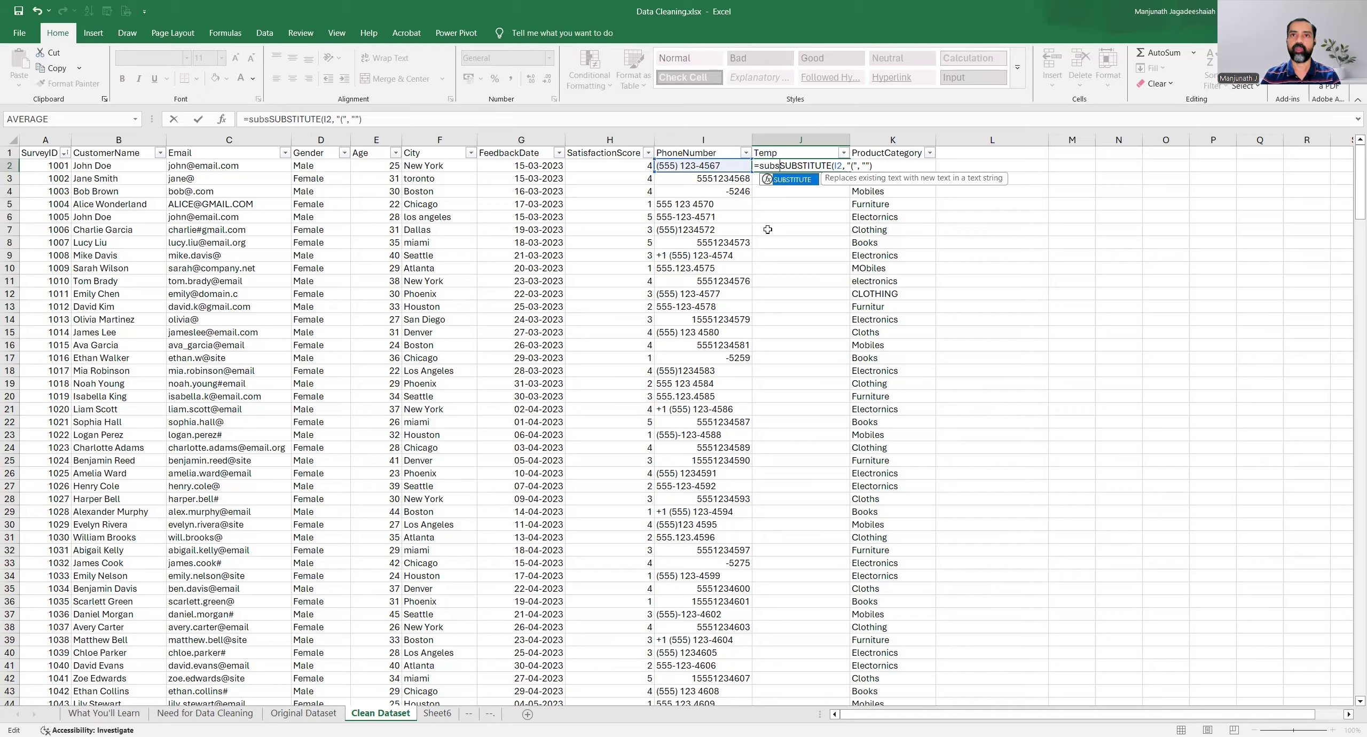
key("Tab")
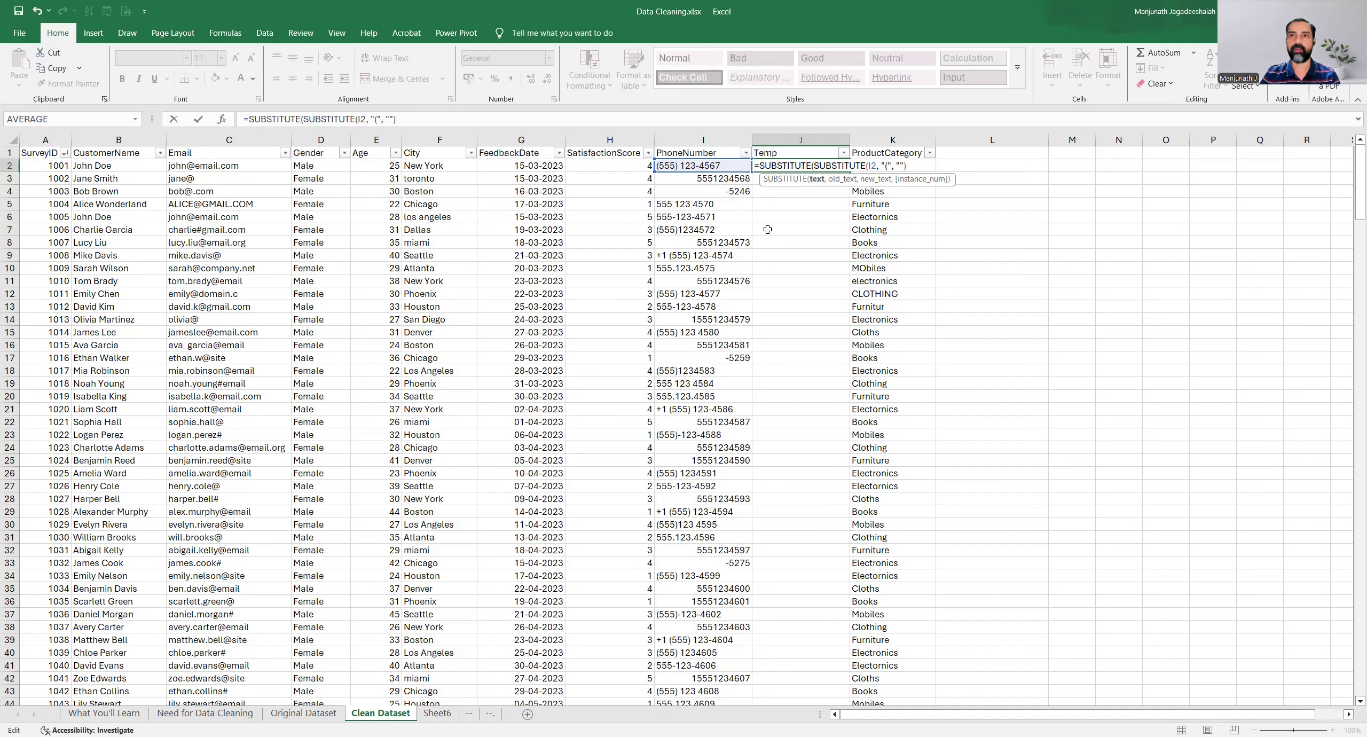
key("shift+End")
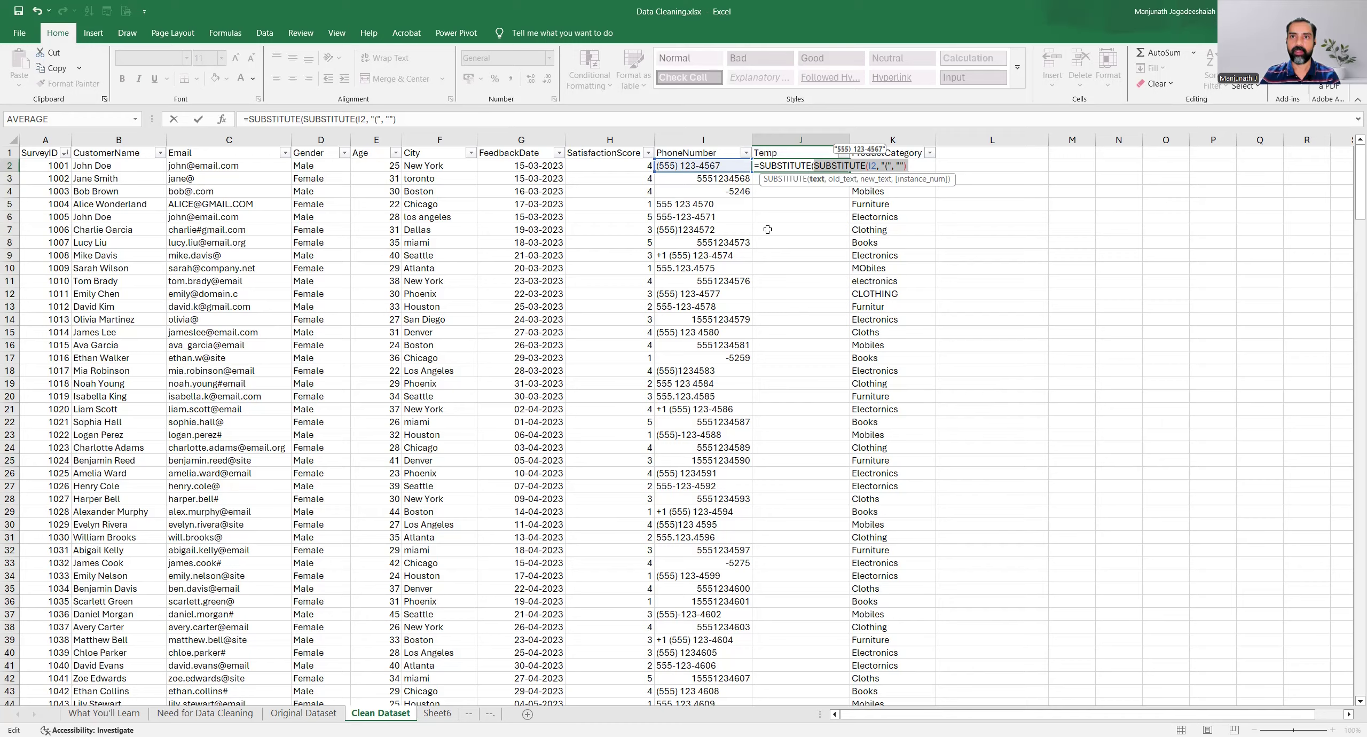
key("Right")
type(",")
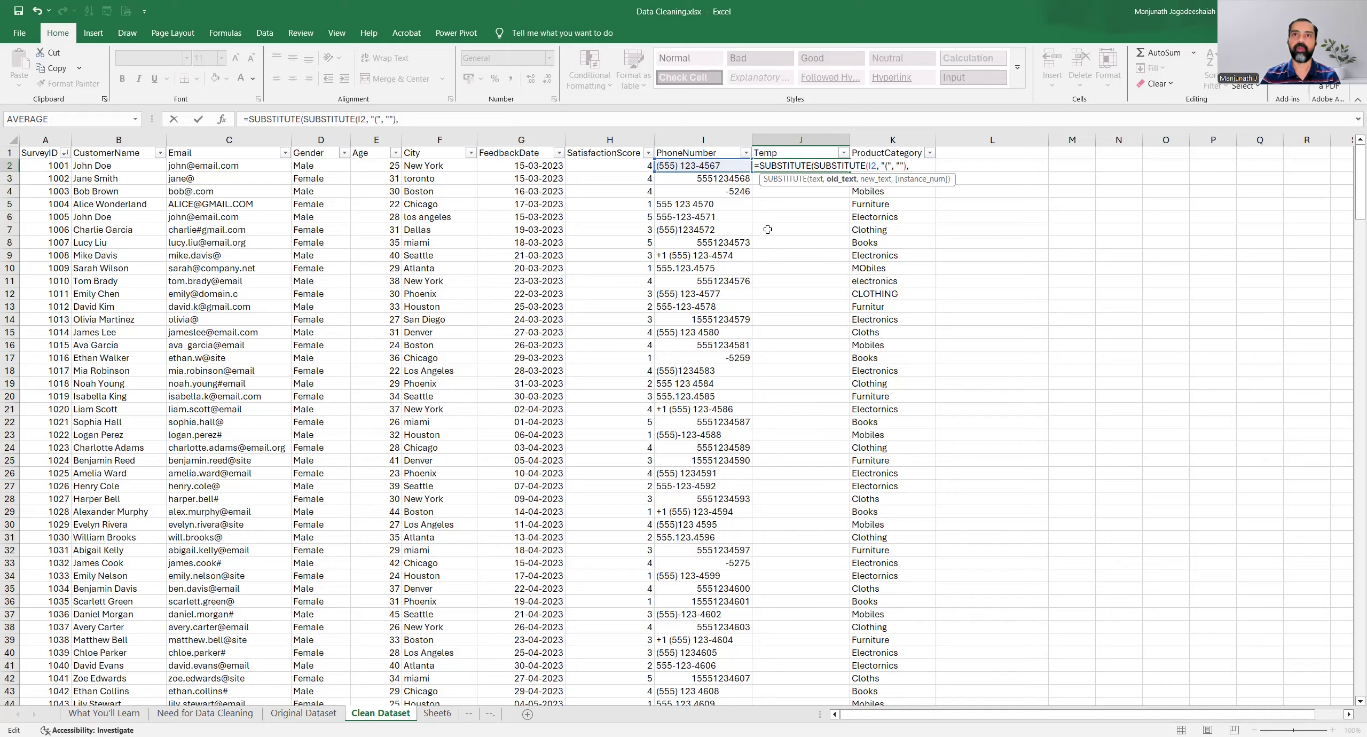
type(" \"")
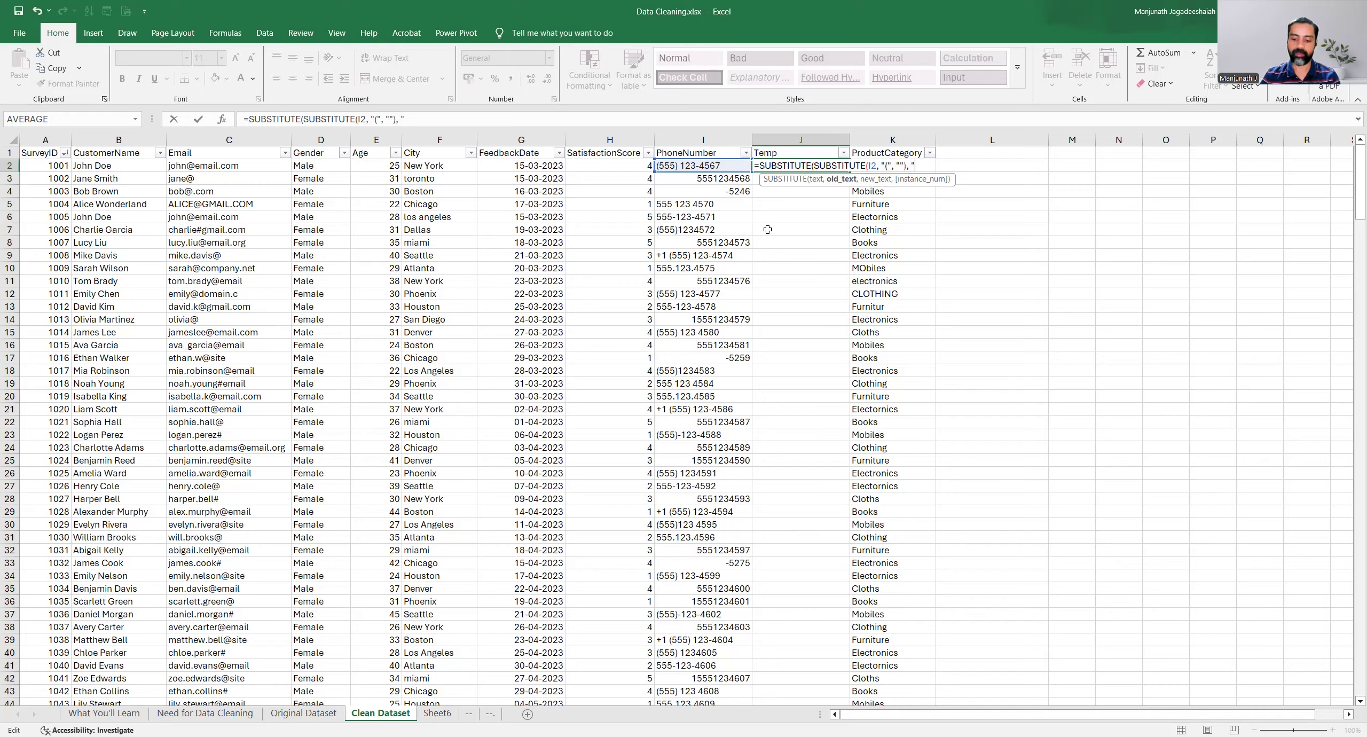
type(")")
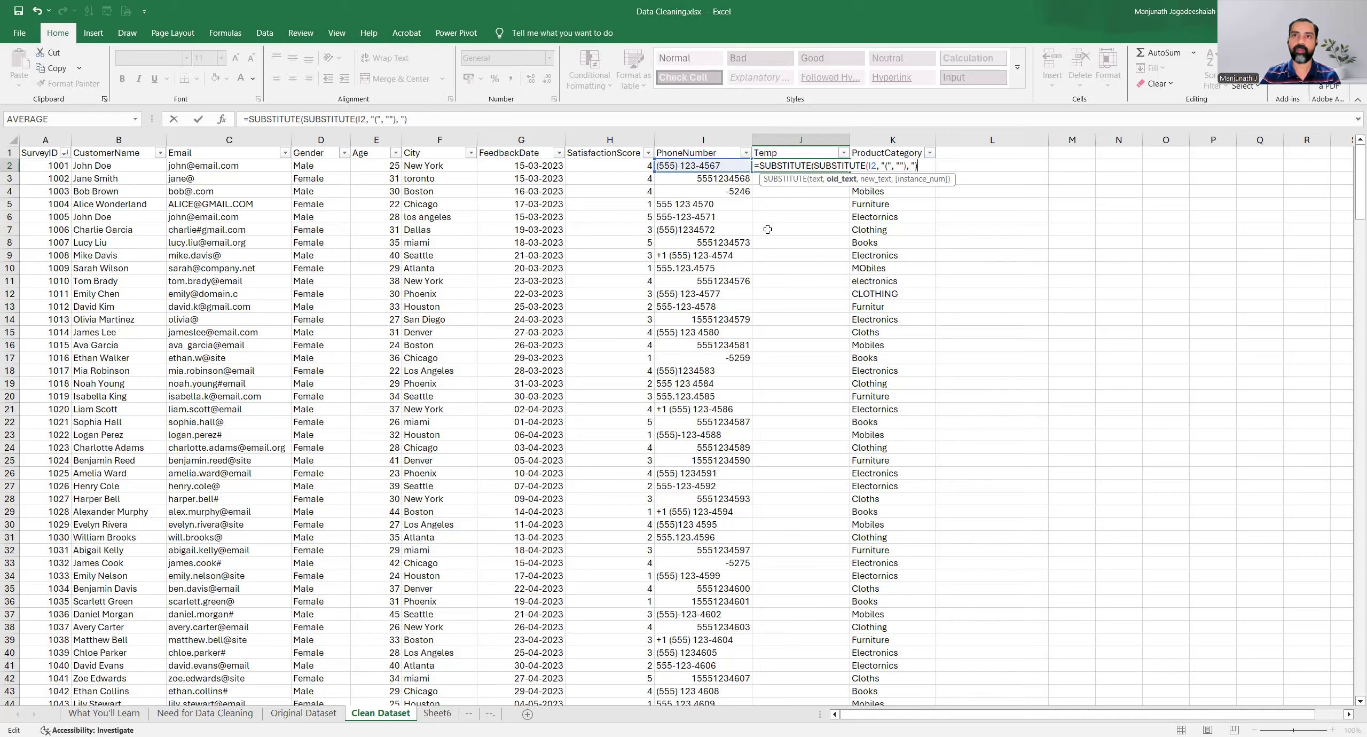
type("\",")
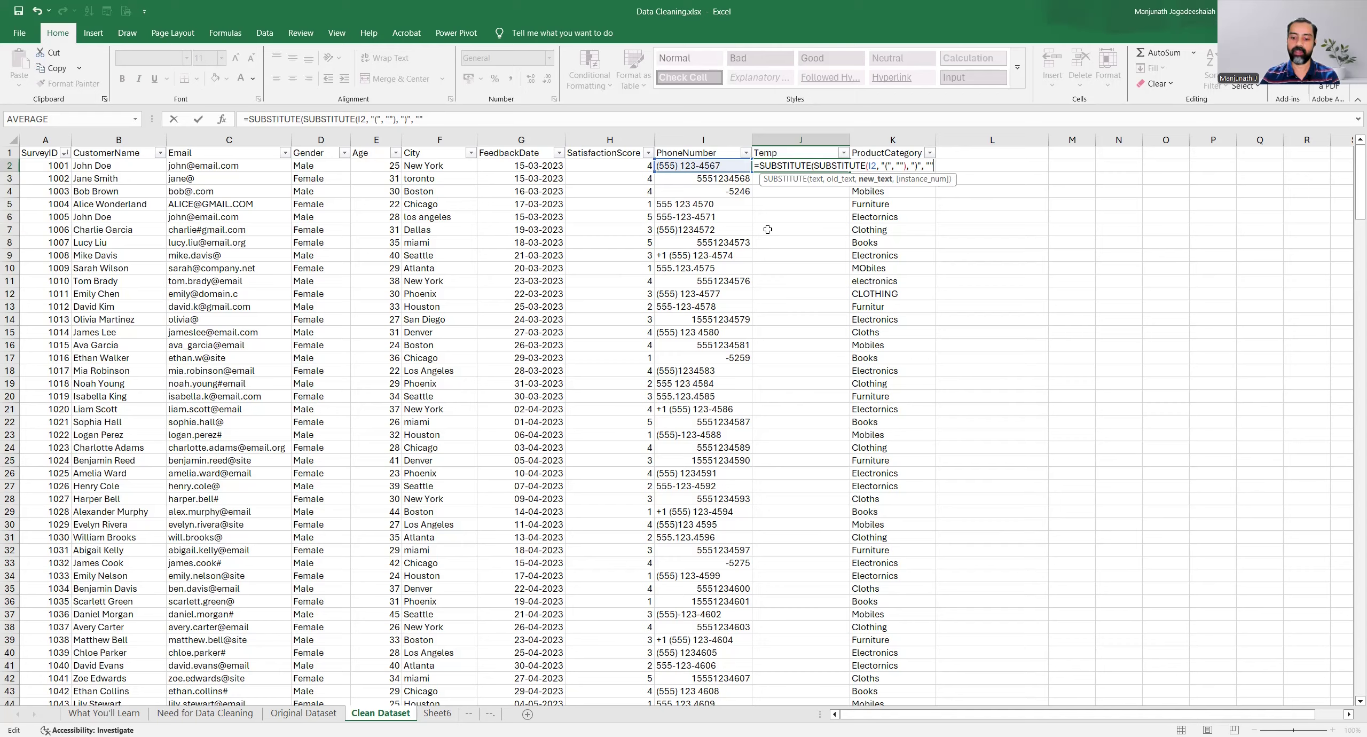
type("\"\")")
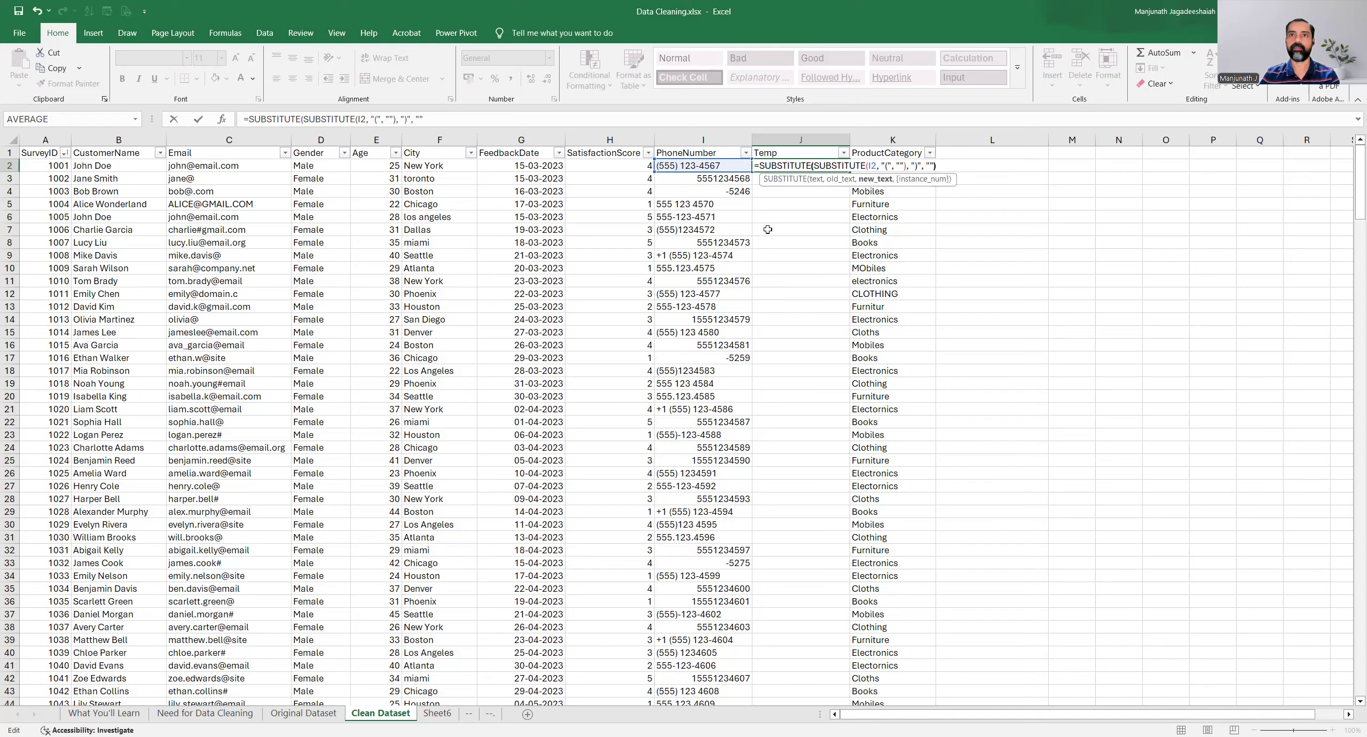
key("ctrl+Return")
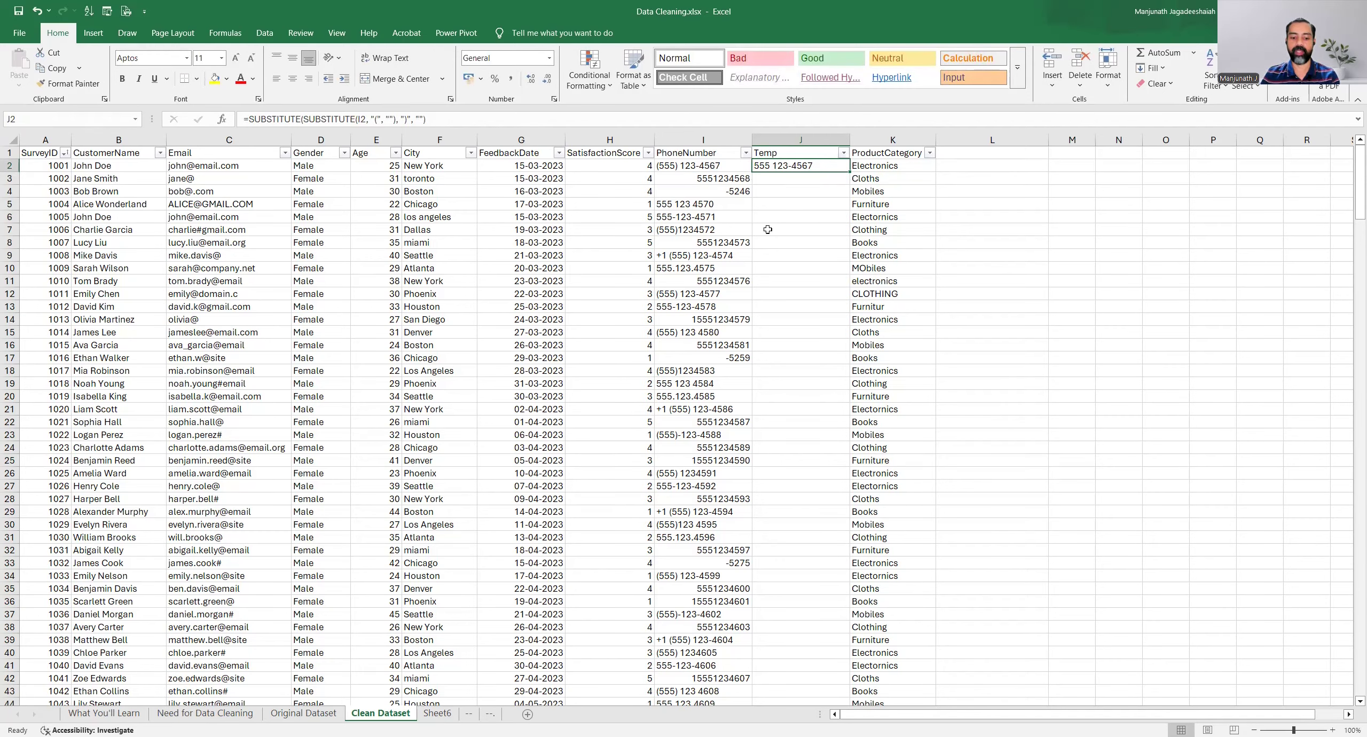
Nest the J2 formula in another SUBSTITUTE that replaces spaces (" ") with an empty string.
key("F2")
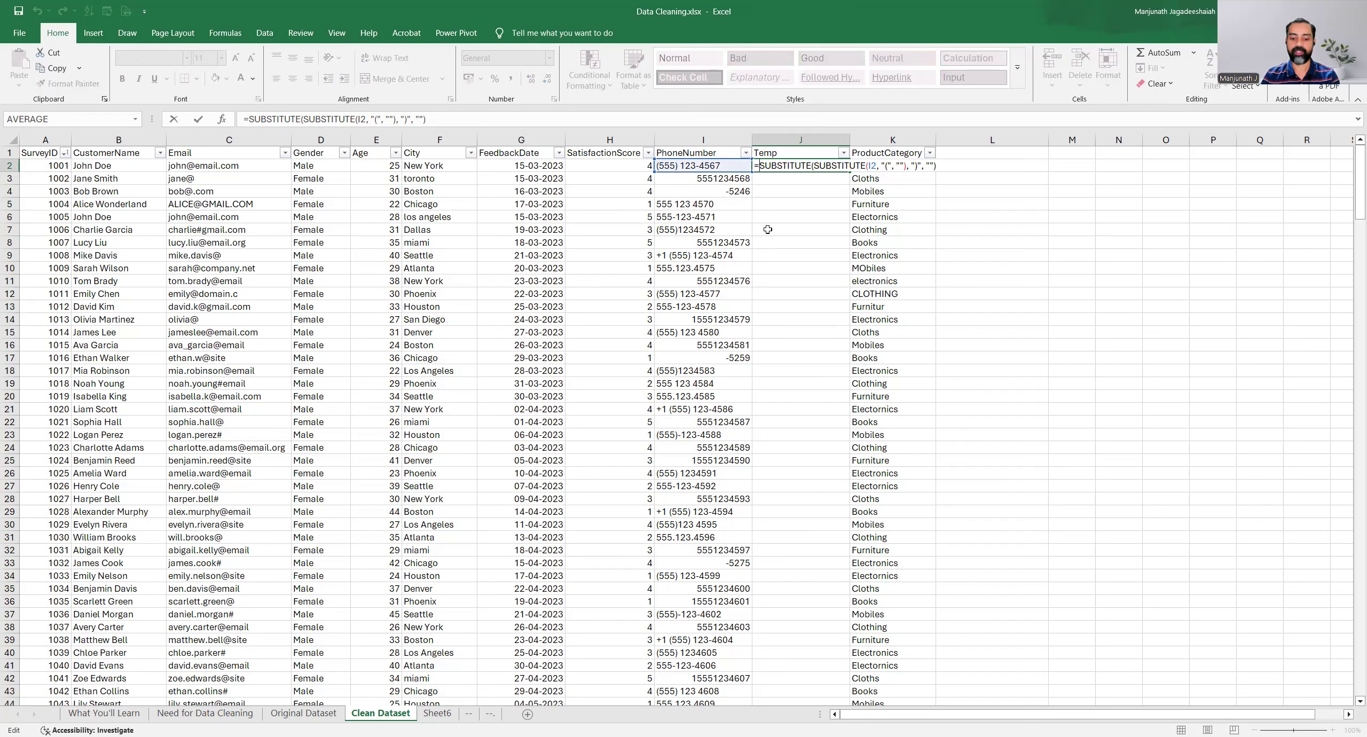
type("subs")
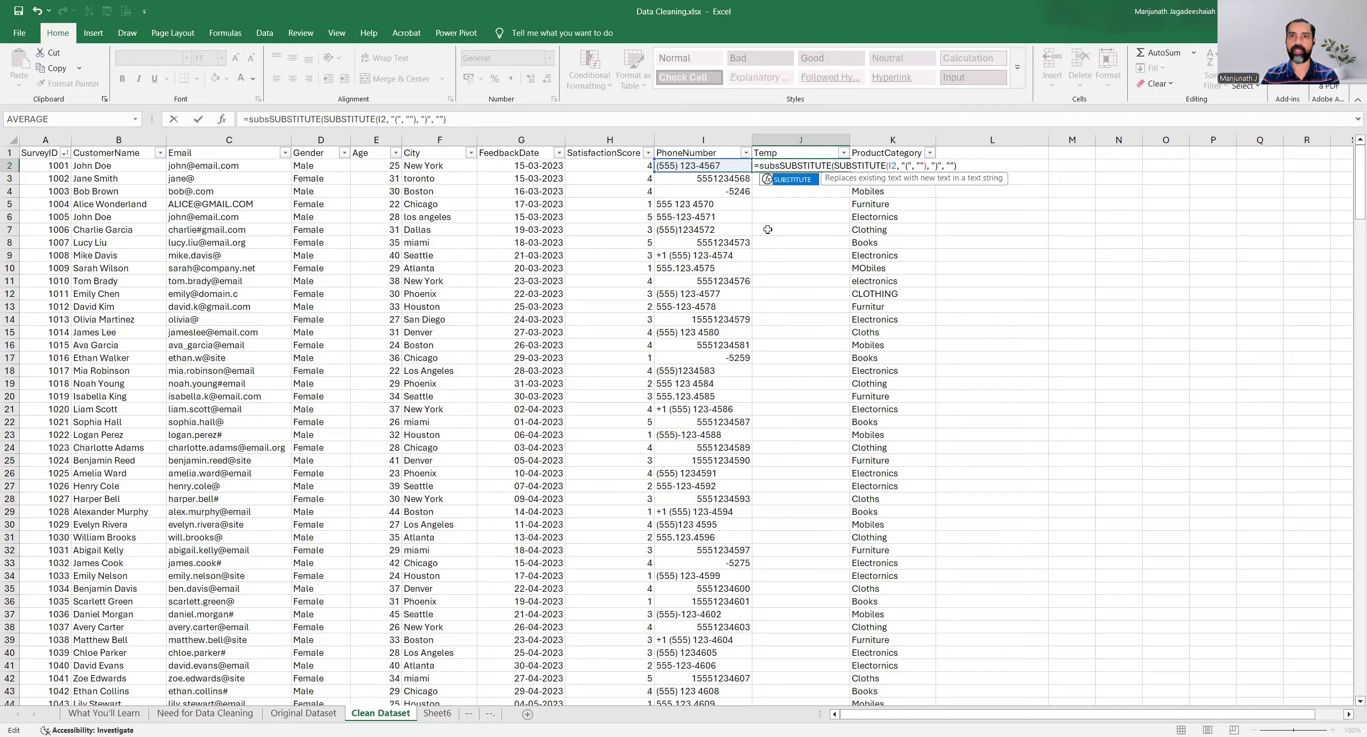
key("Tab")
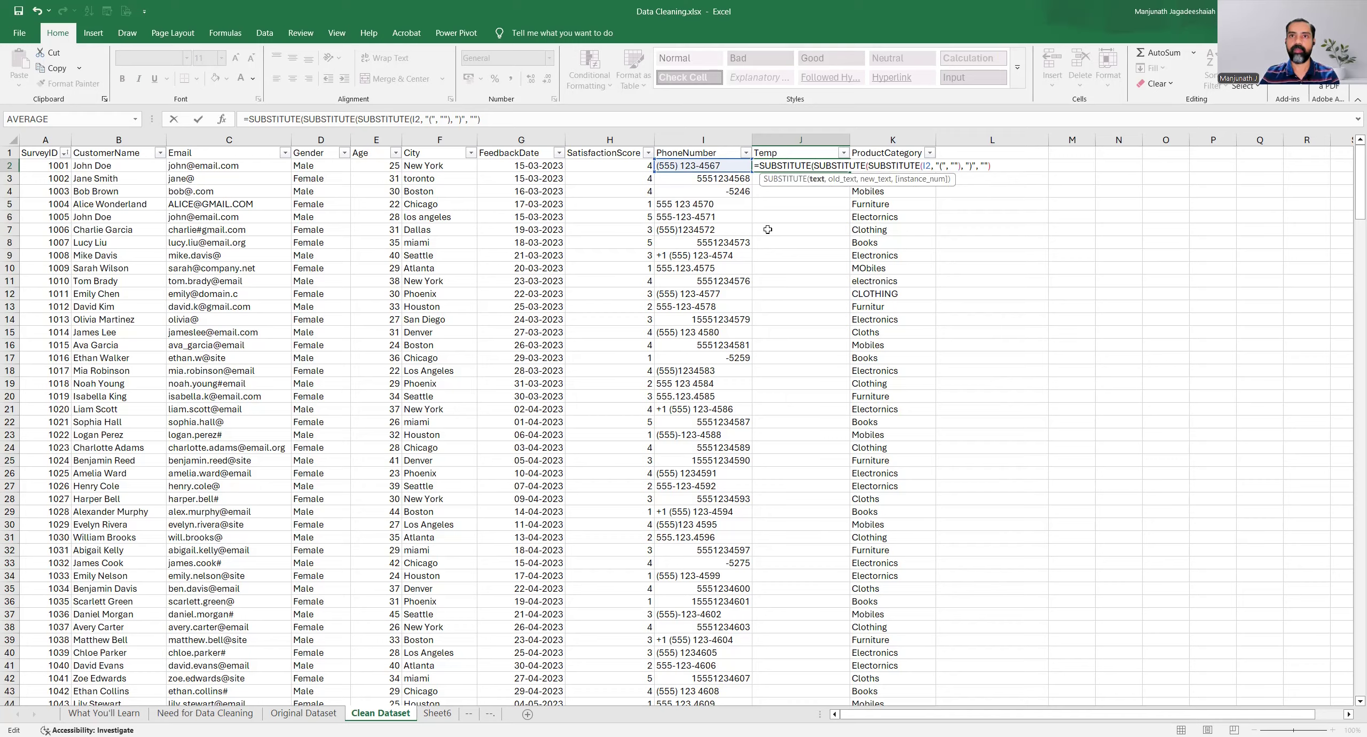
type(", \" \", \"\"")
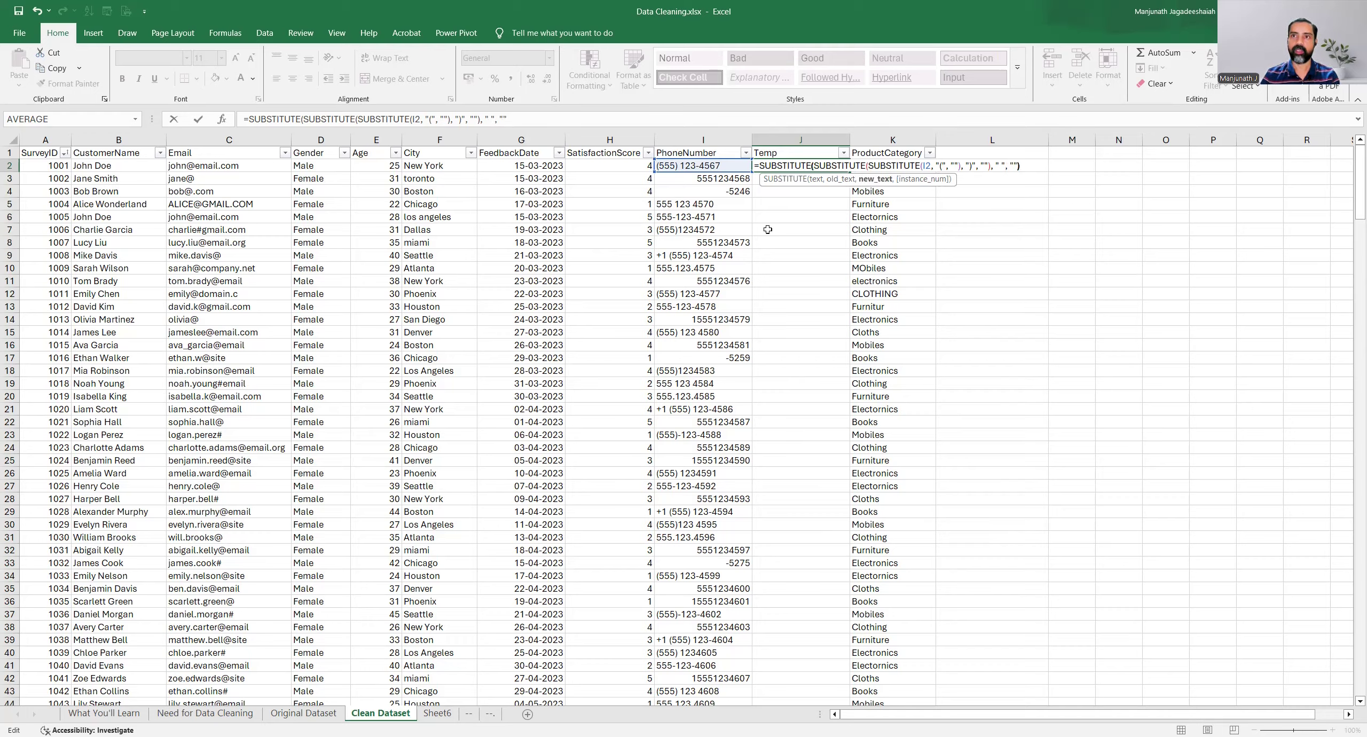
key("ctrl+Return")
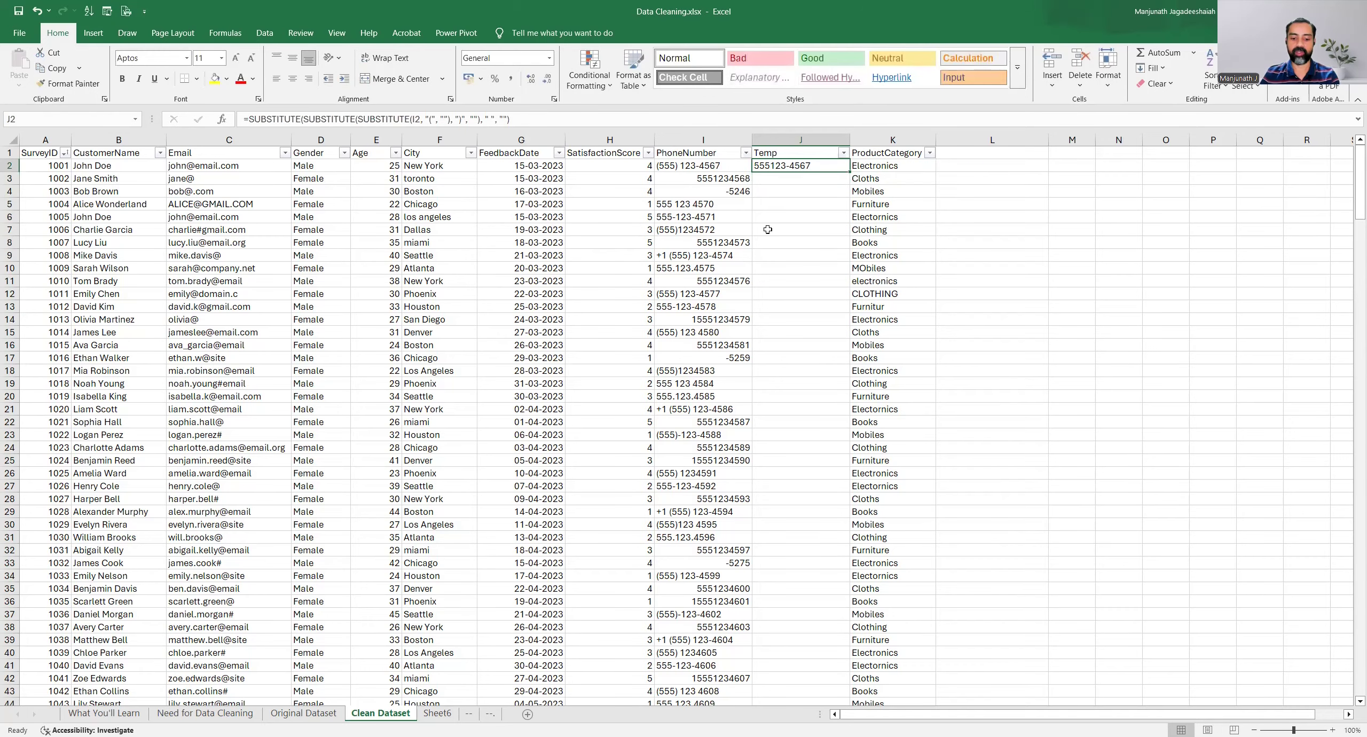
Add an outer SUBSTITUTE to the J2 formula that replaces hyphens ("-") with an empty string.
key("F2")
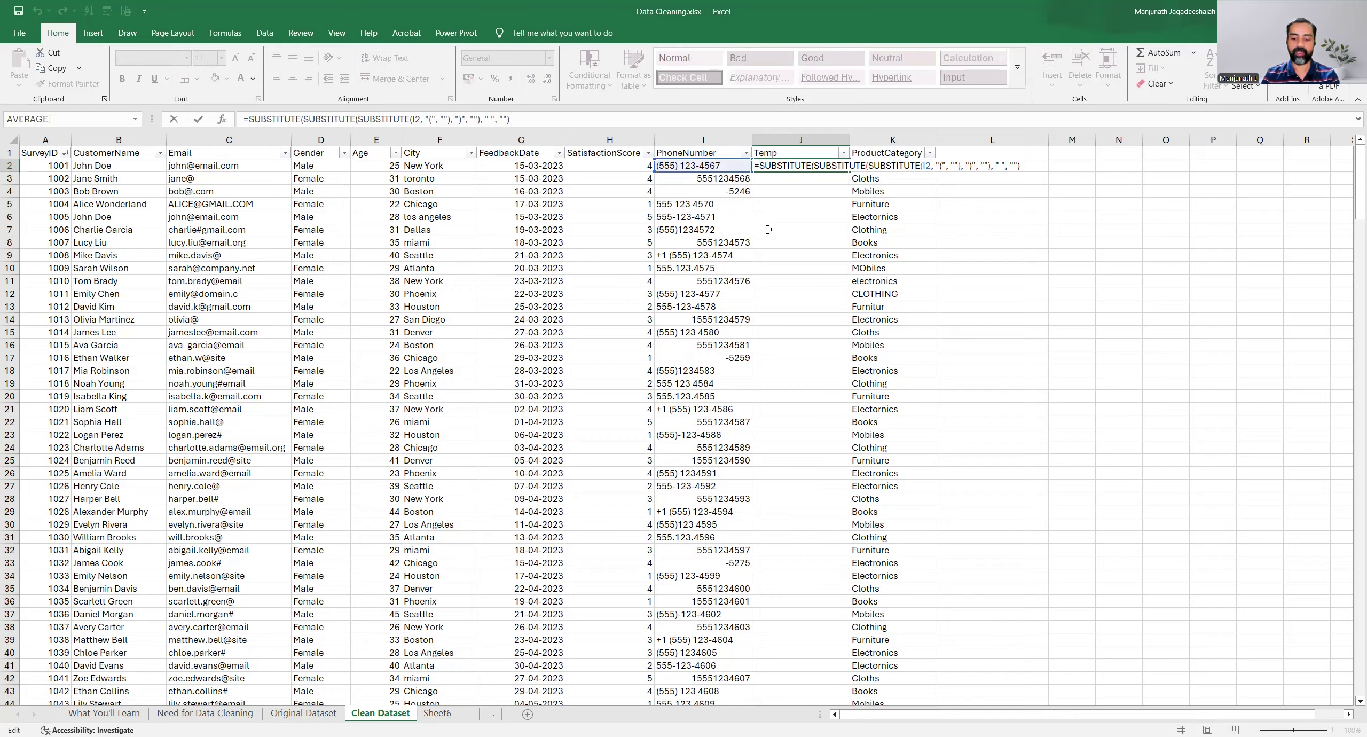
type("SUBSTITUTE(")
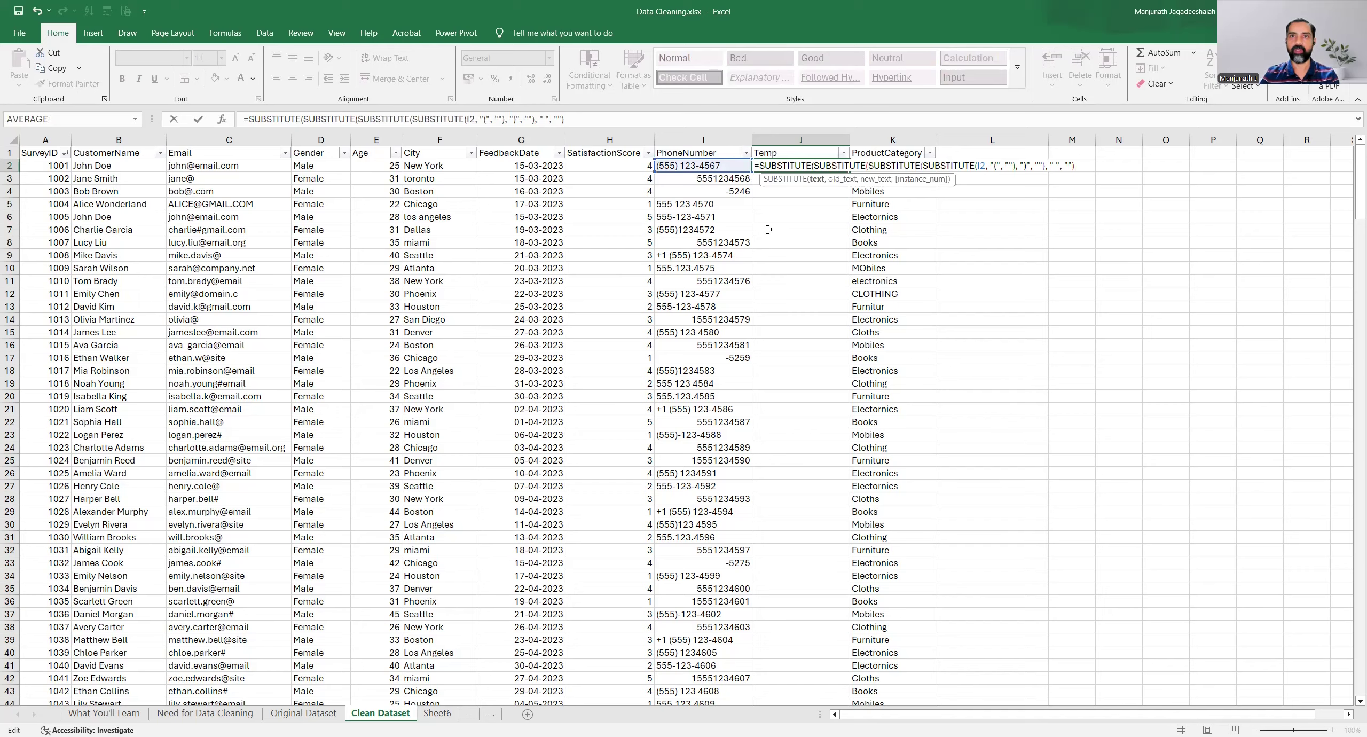
type(",")
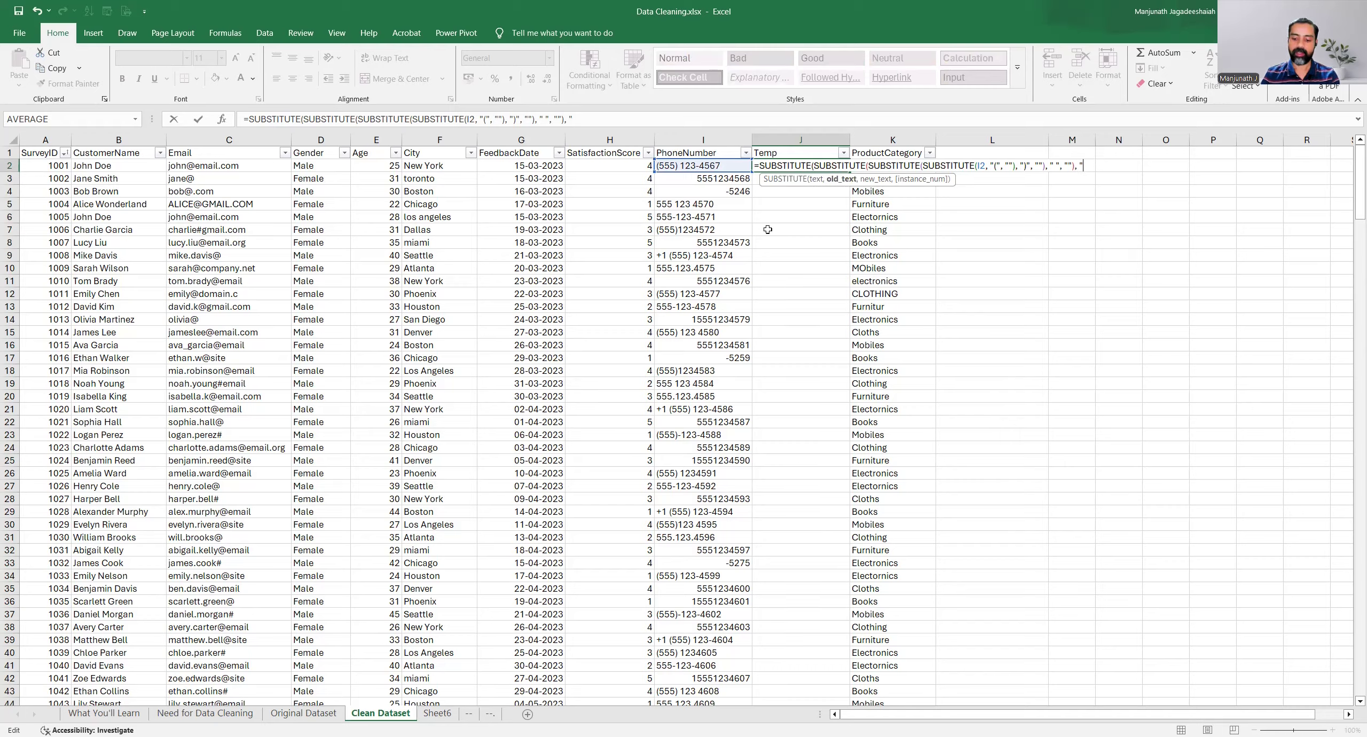
type(" \"-\",")
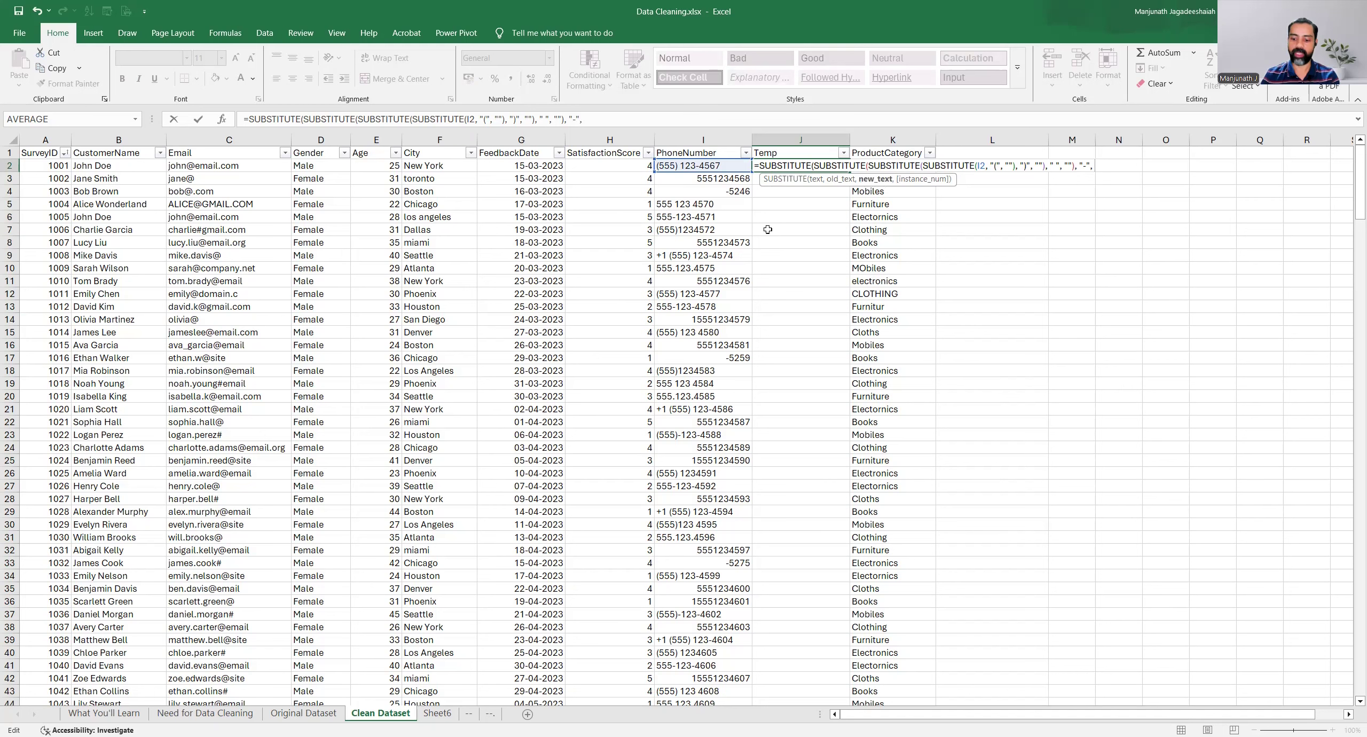
type(" \"\")")
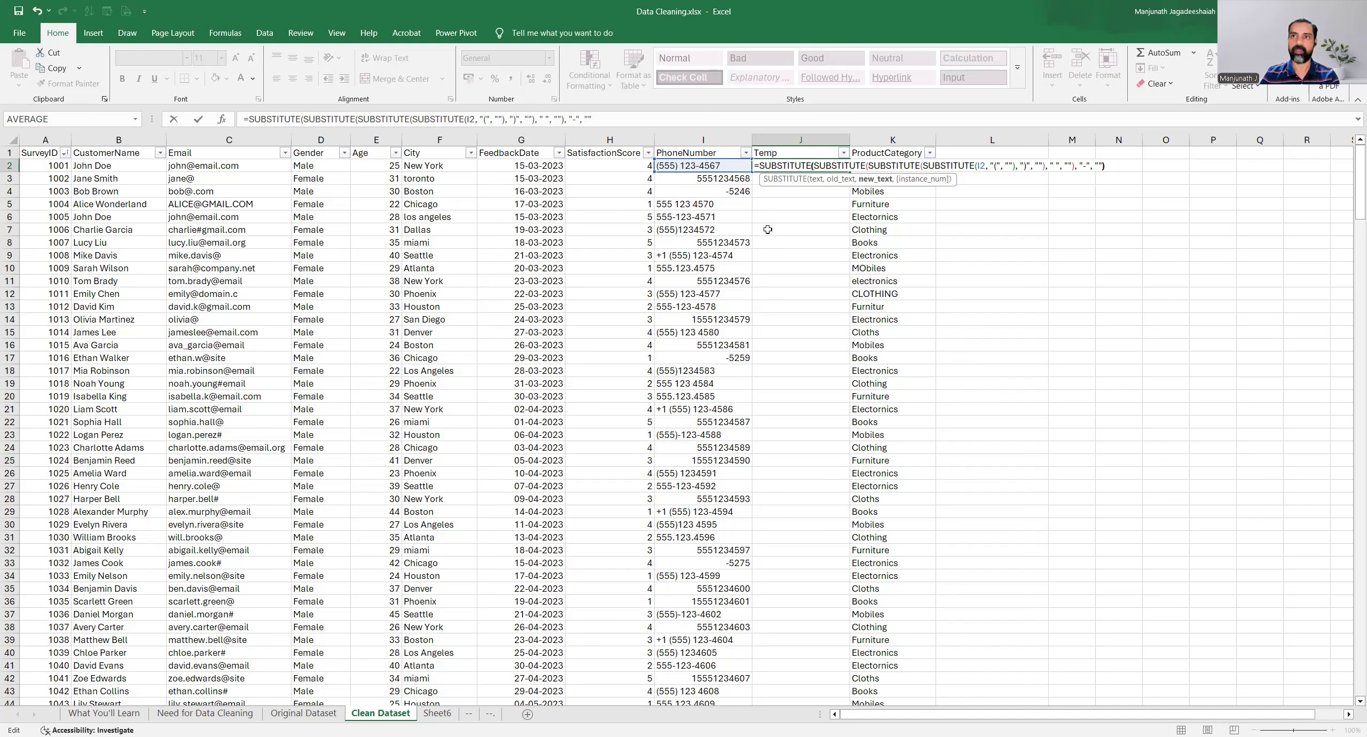
key("ctrl+Return")
key("Left")
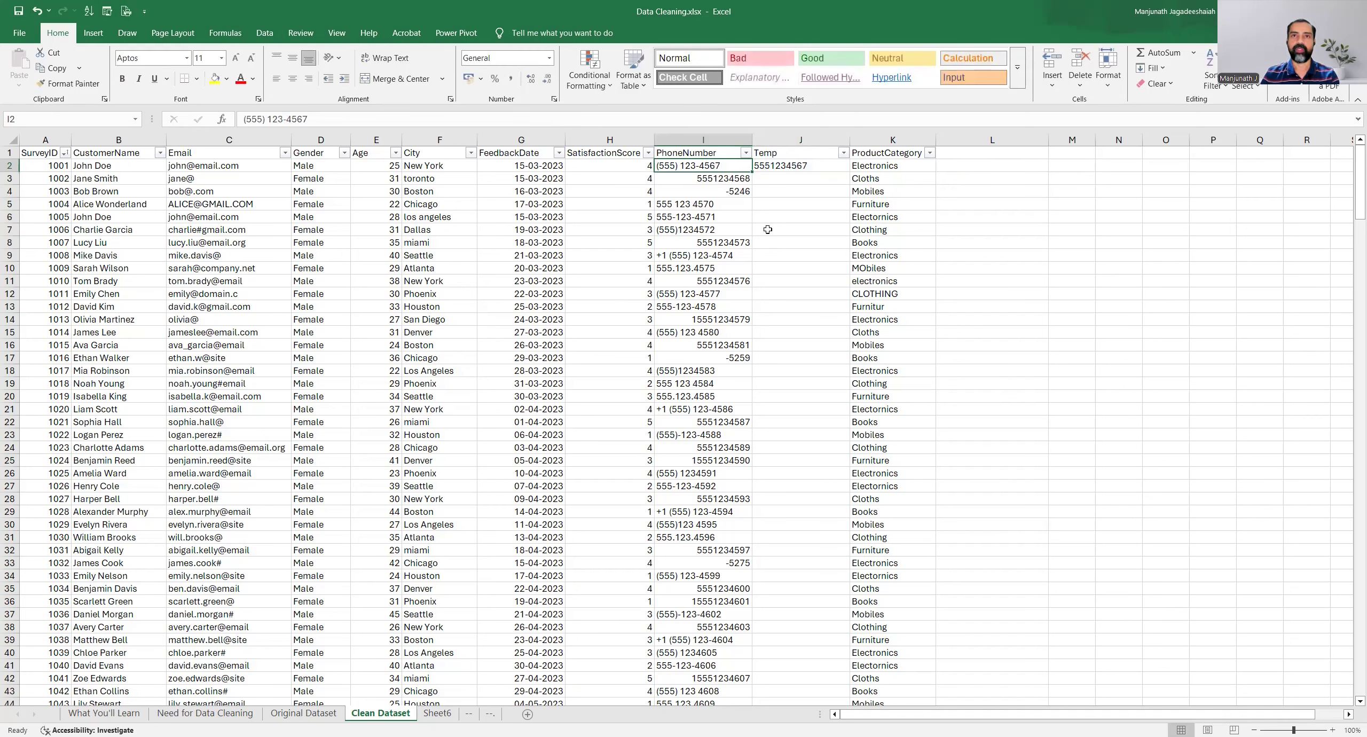
key("Right")
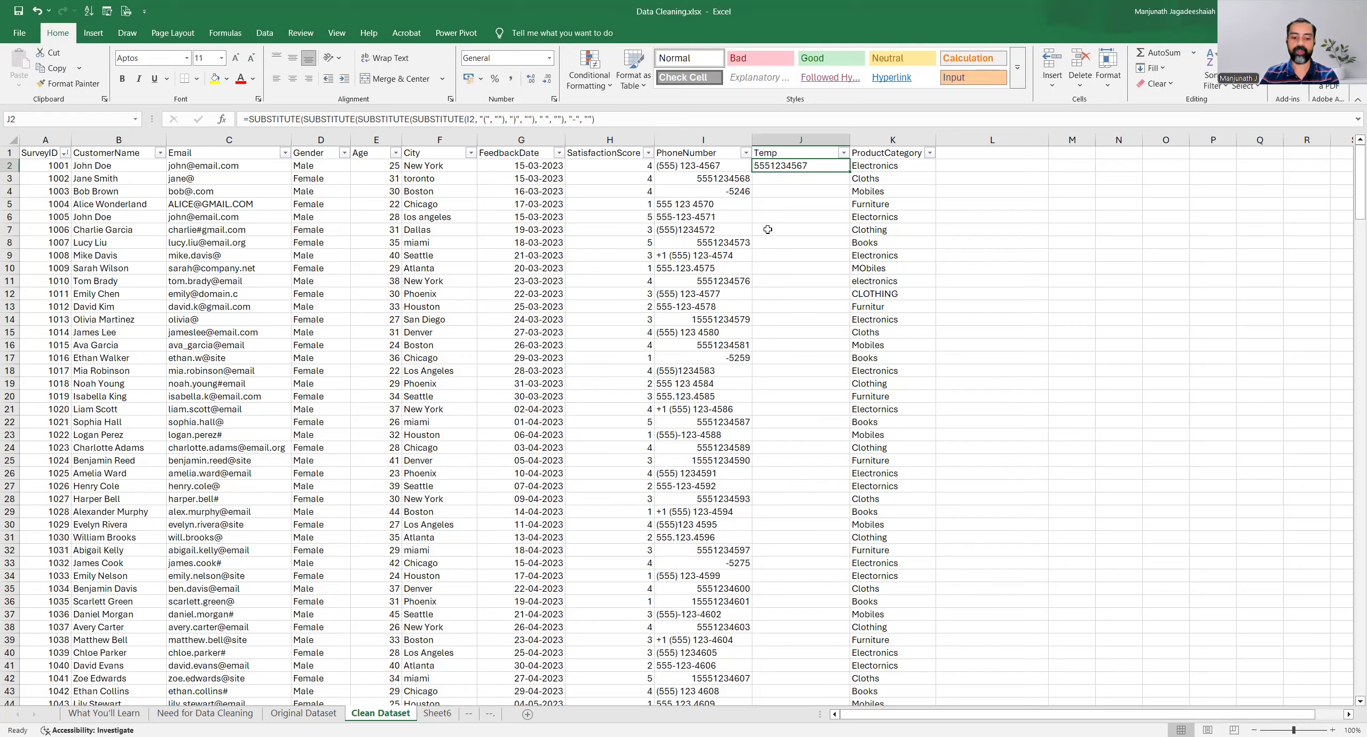
Enclose the J2 formula in another SUBSTITUTE that replaces periods (".") with an empty string.
left_click(703, 255)
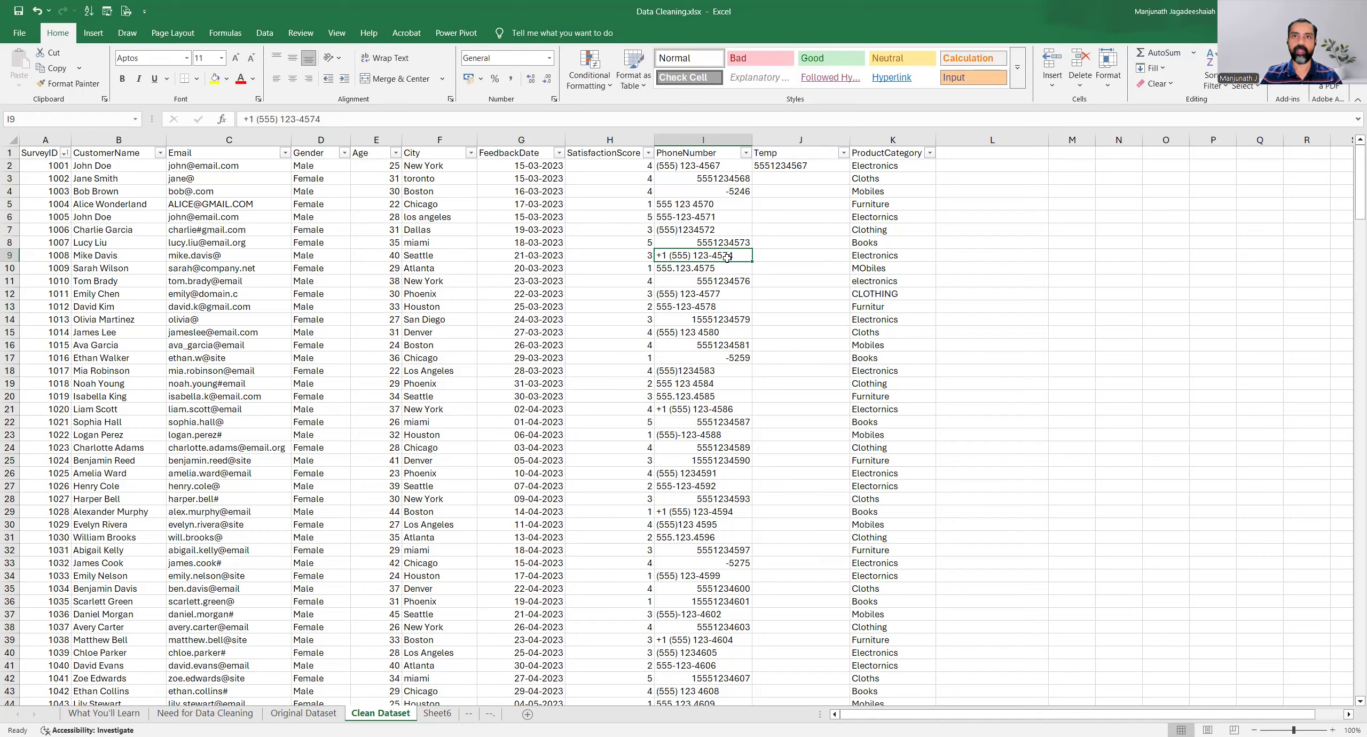
double_click(822, 165)
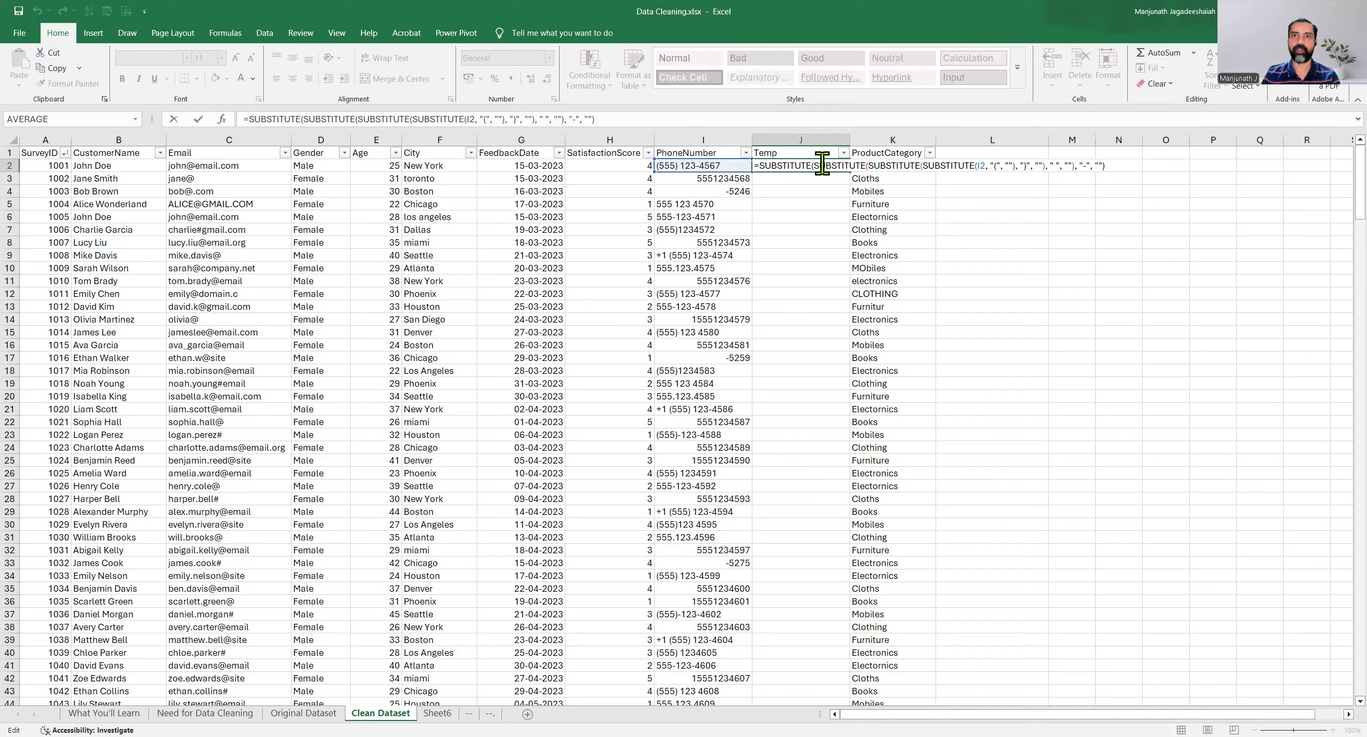
type("SUBSTITUTE(")
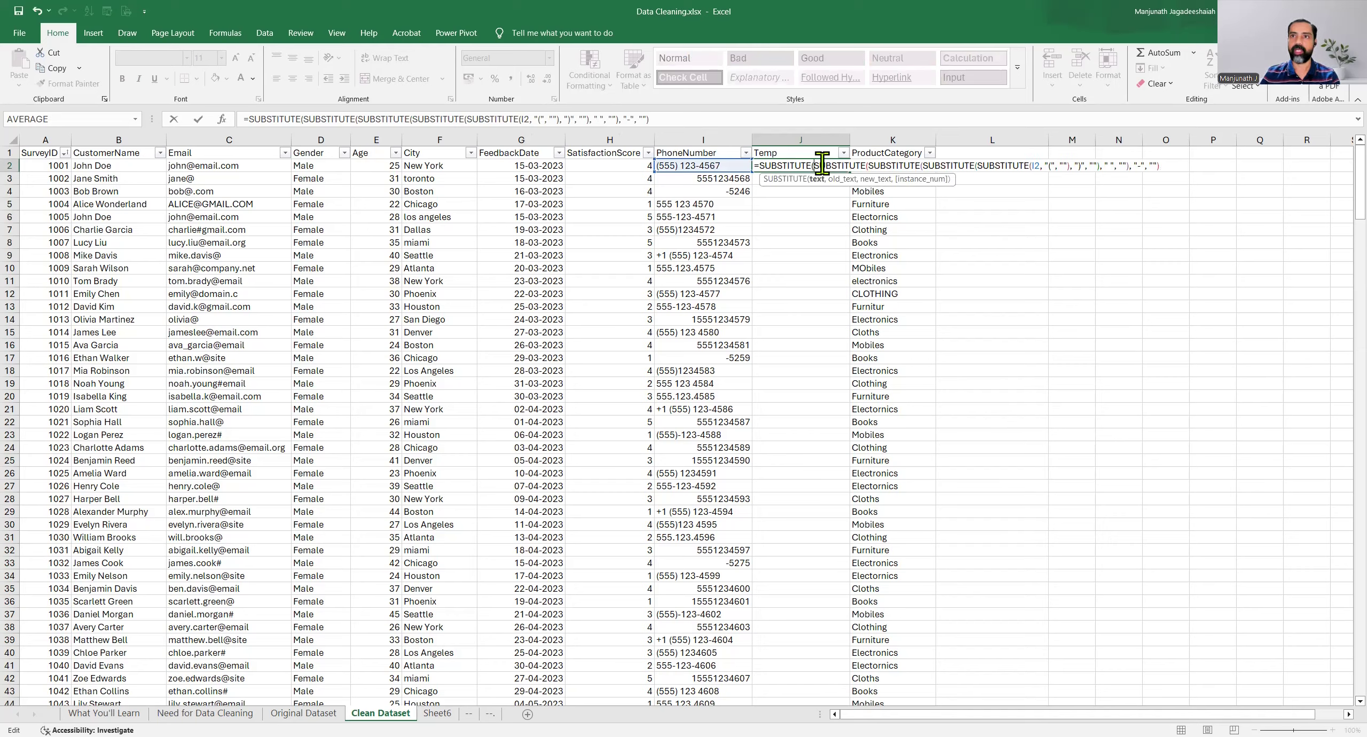
type(", ")
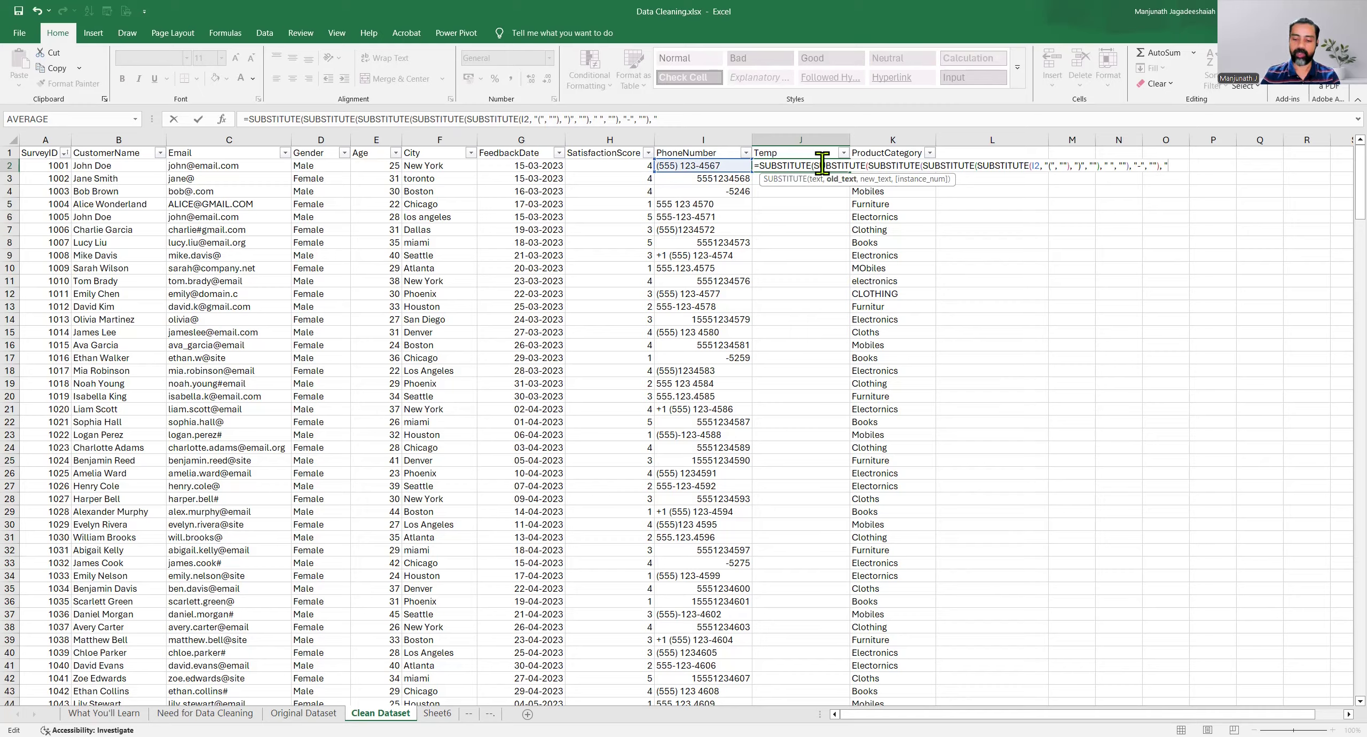
type("\".\"")
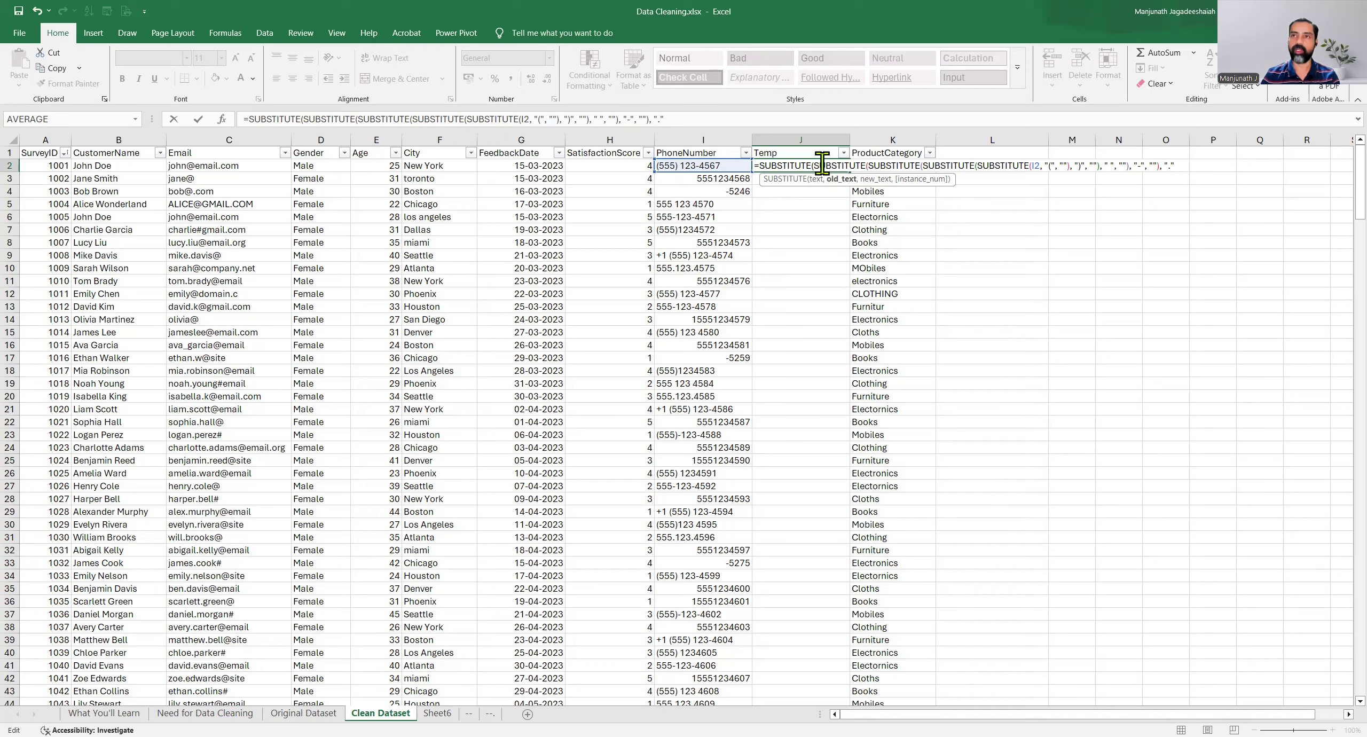
type(",")
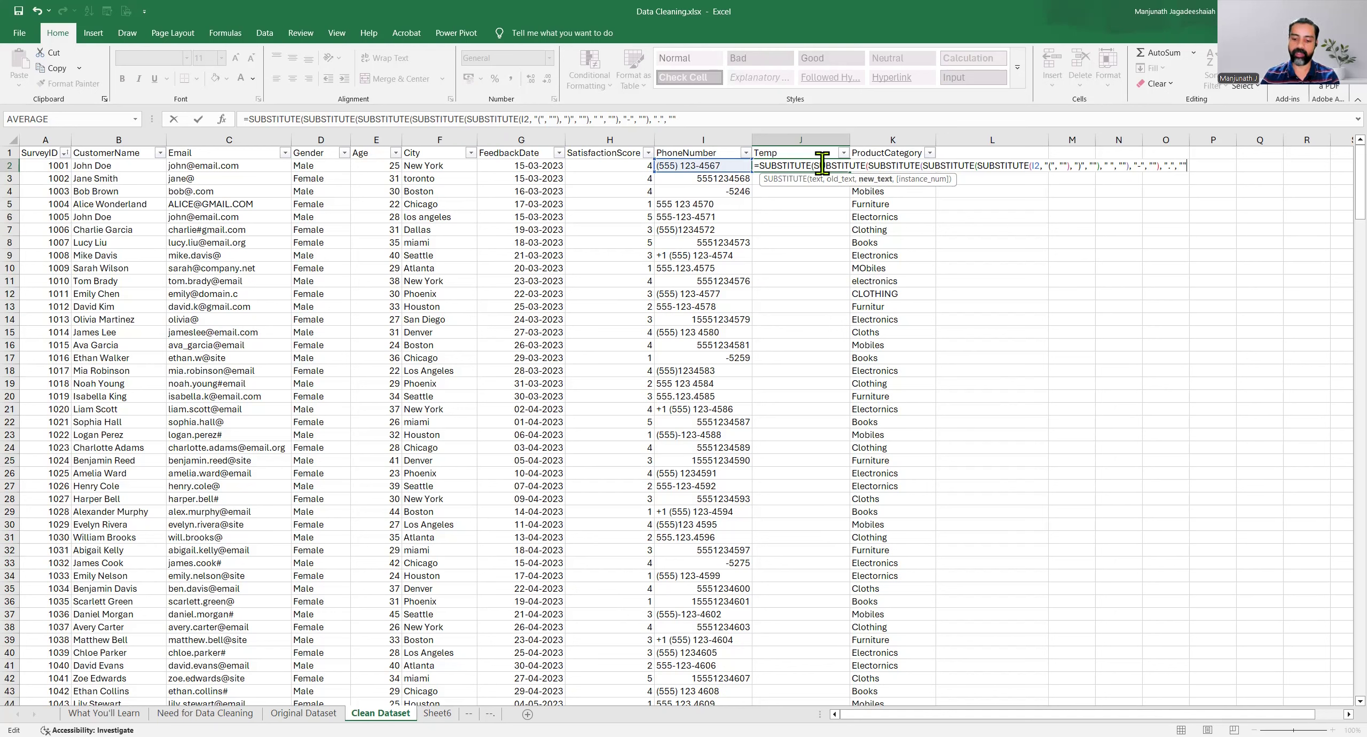
type(" \"\"")
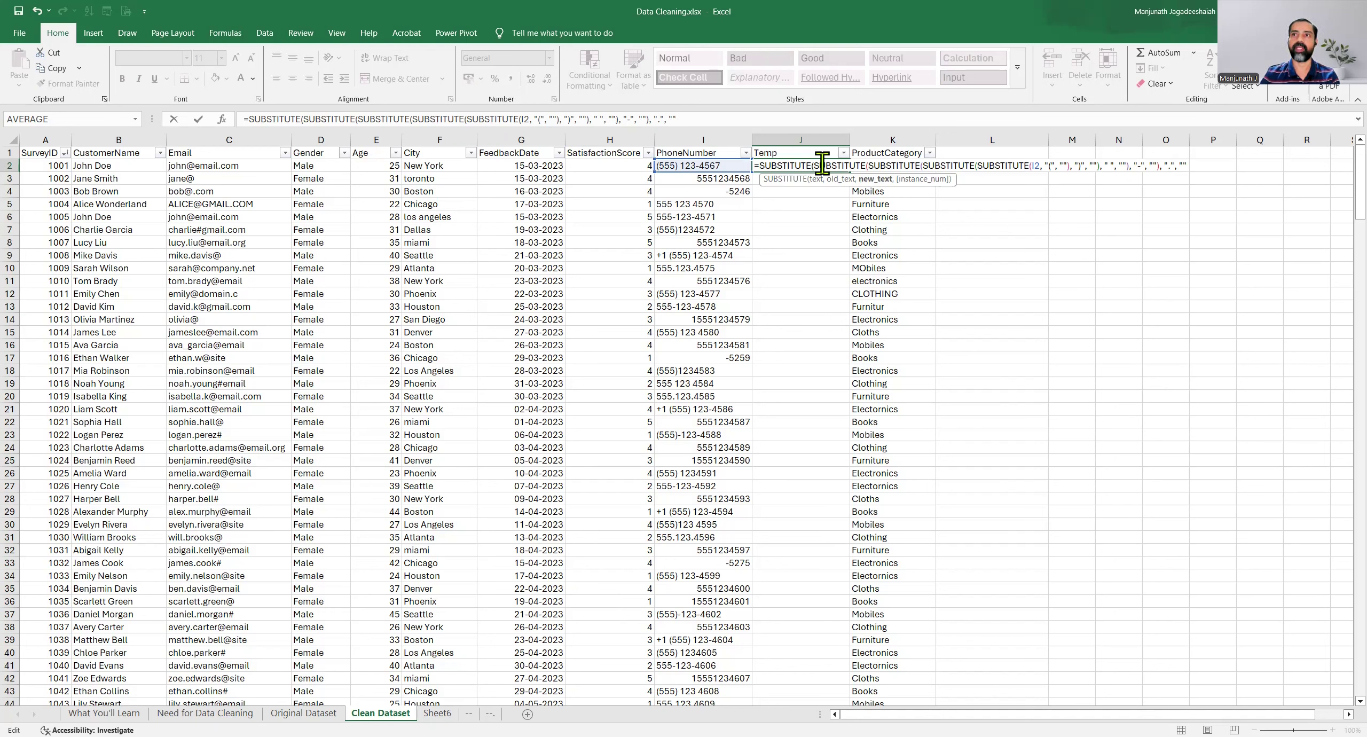
type(")")
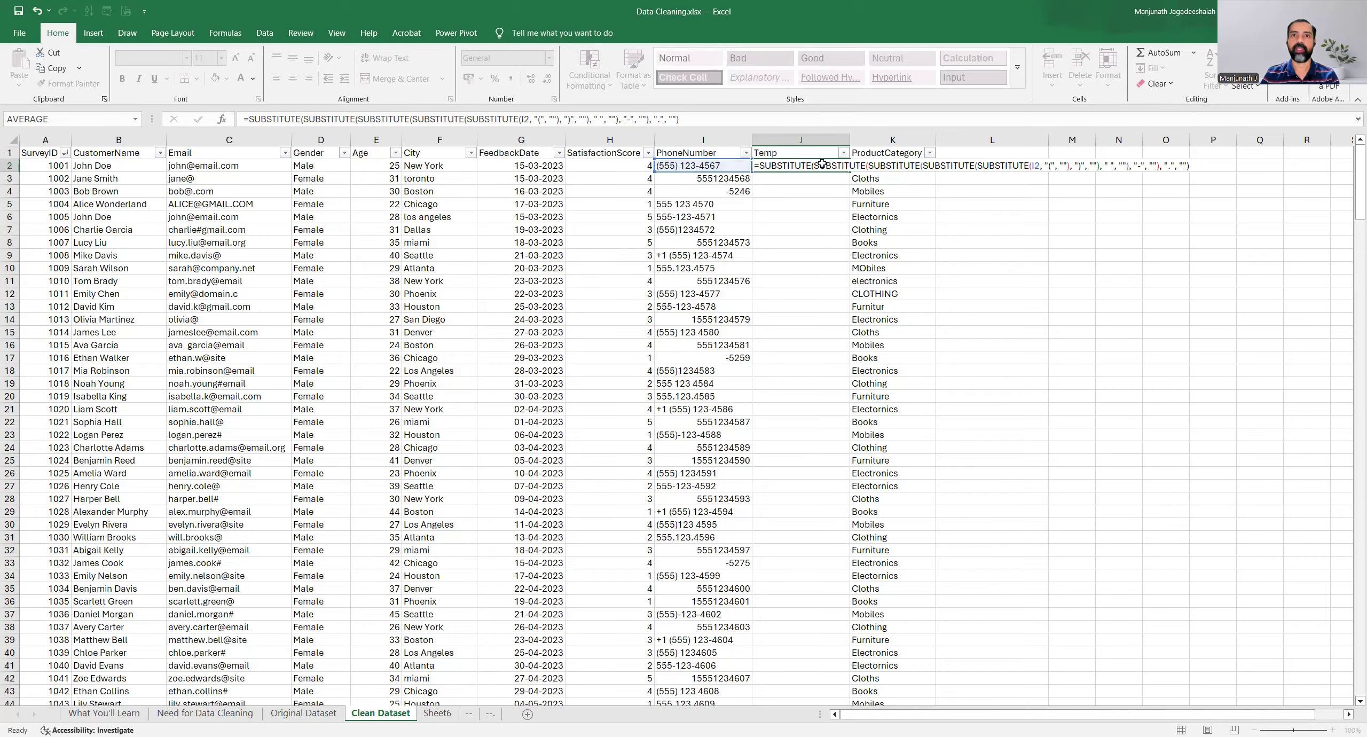
key("Return")
Wrap the J2 formula in another SUBSTITUTE that replaces "+" with an empty string, and fill it down to J18.
double_click(823, 164)
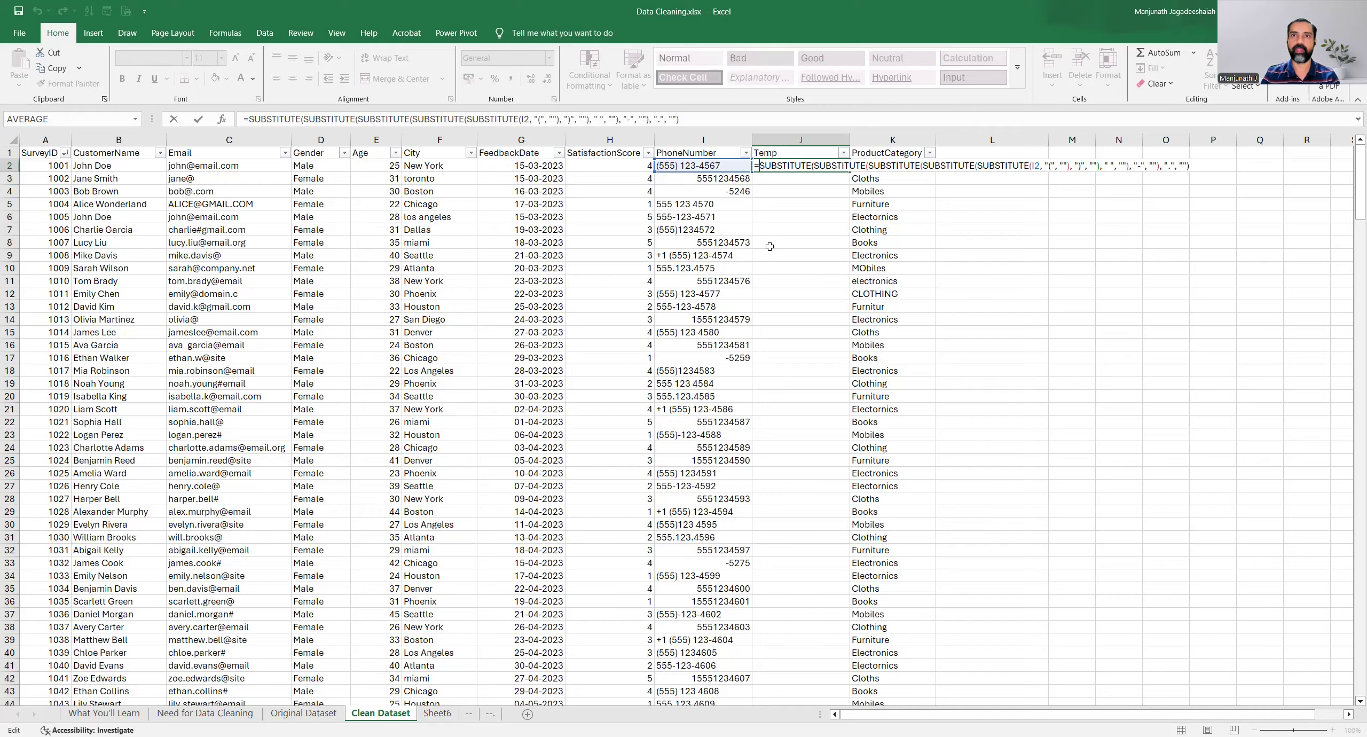
type("SUBSTITUTE(")
key("End")
type(",")
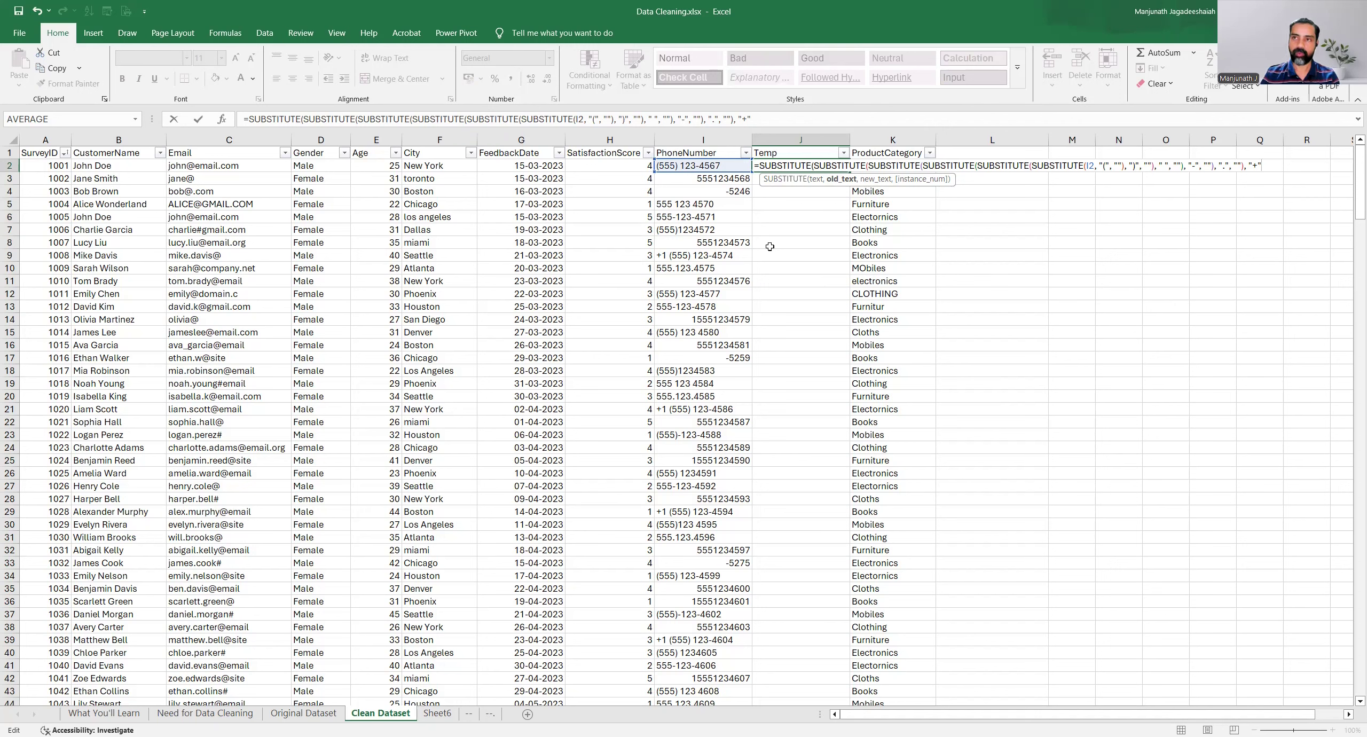
type(", \"\"")
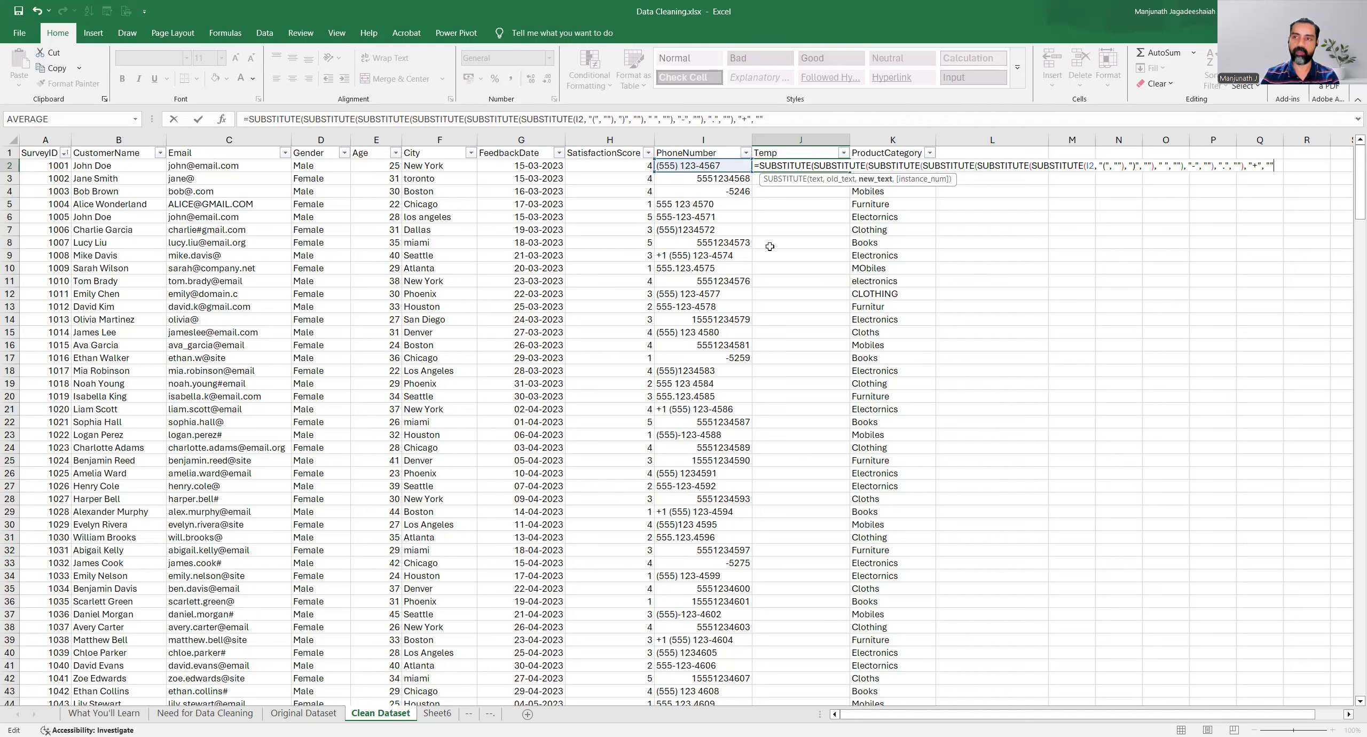
type(")")
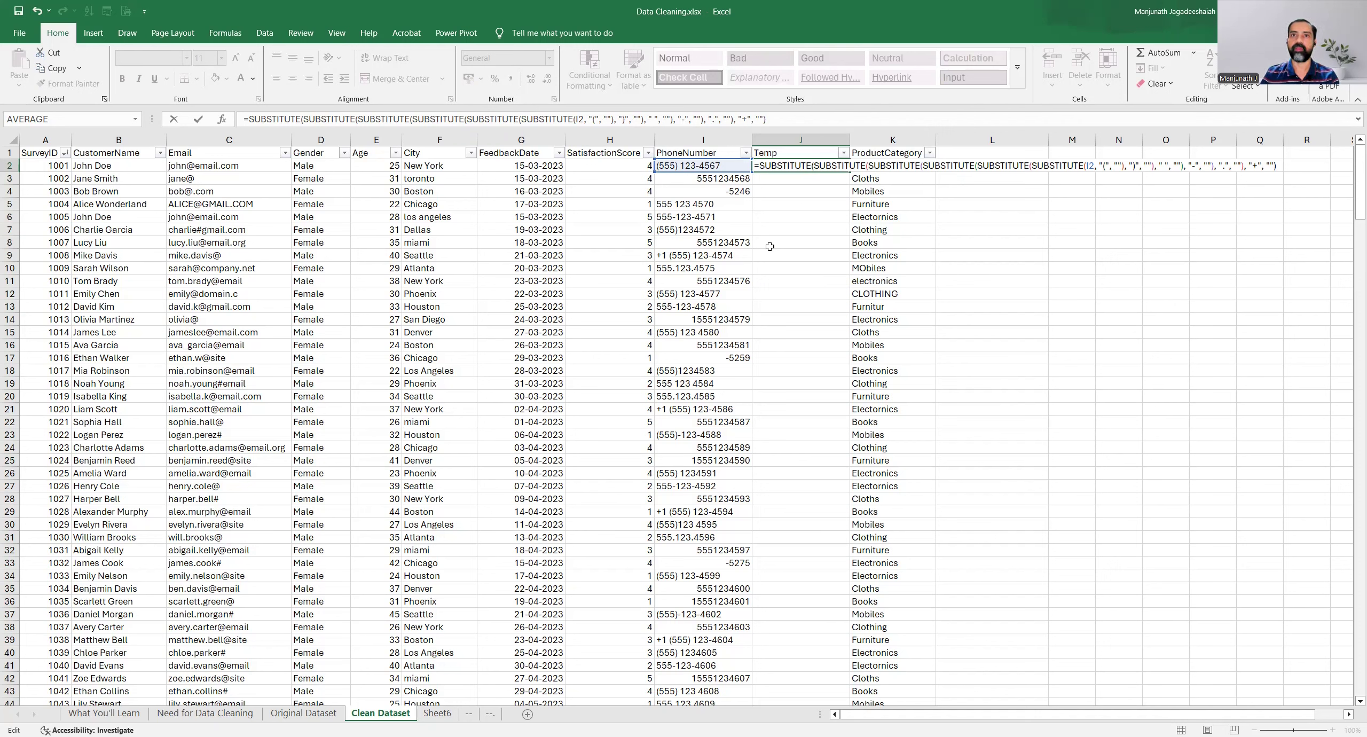
key("Return")
key("Up")
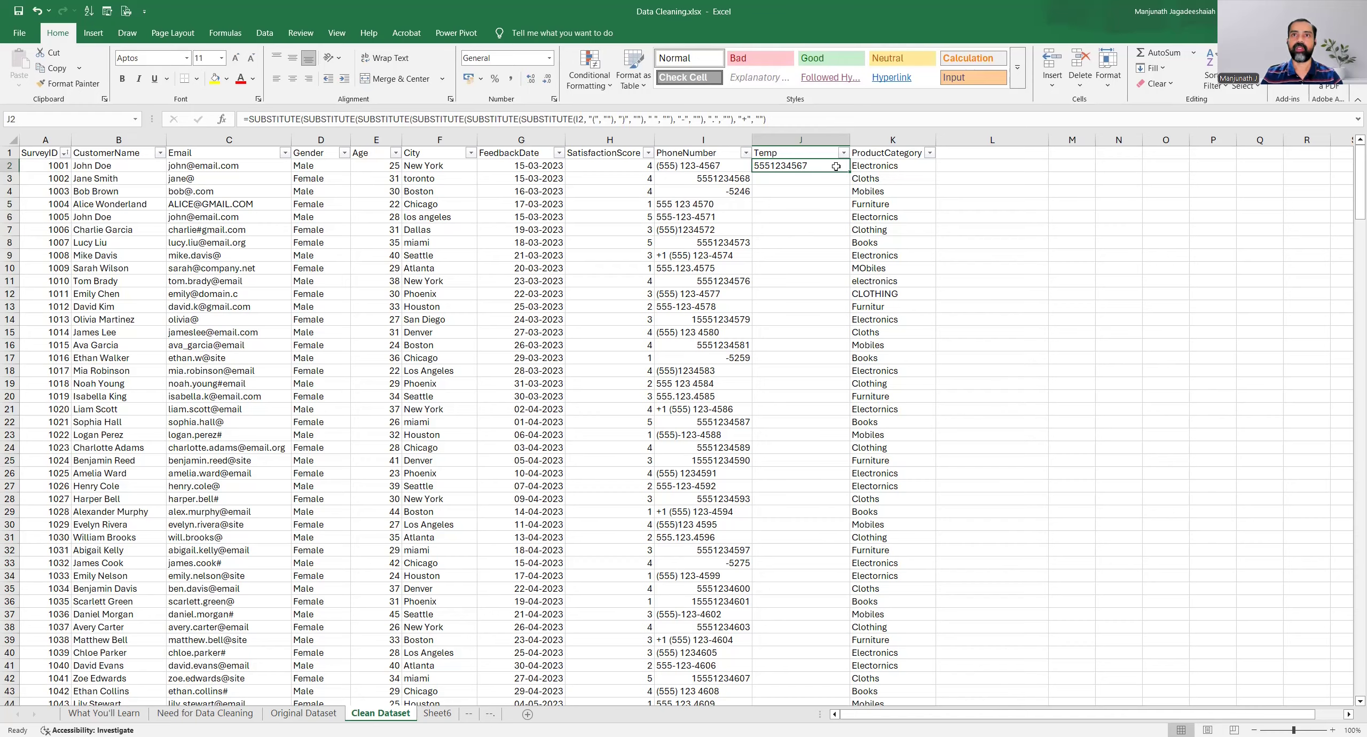
left_click_drag(849, 172, 840, 375)
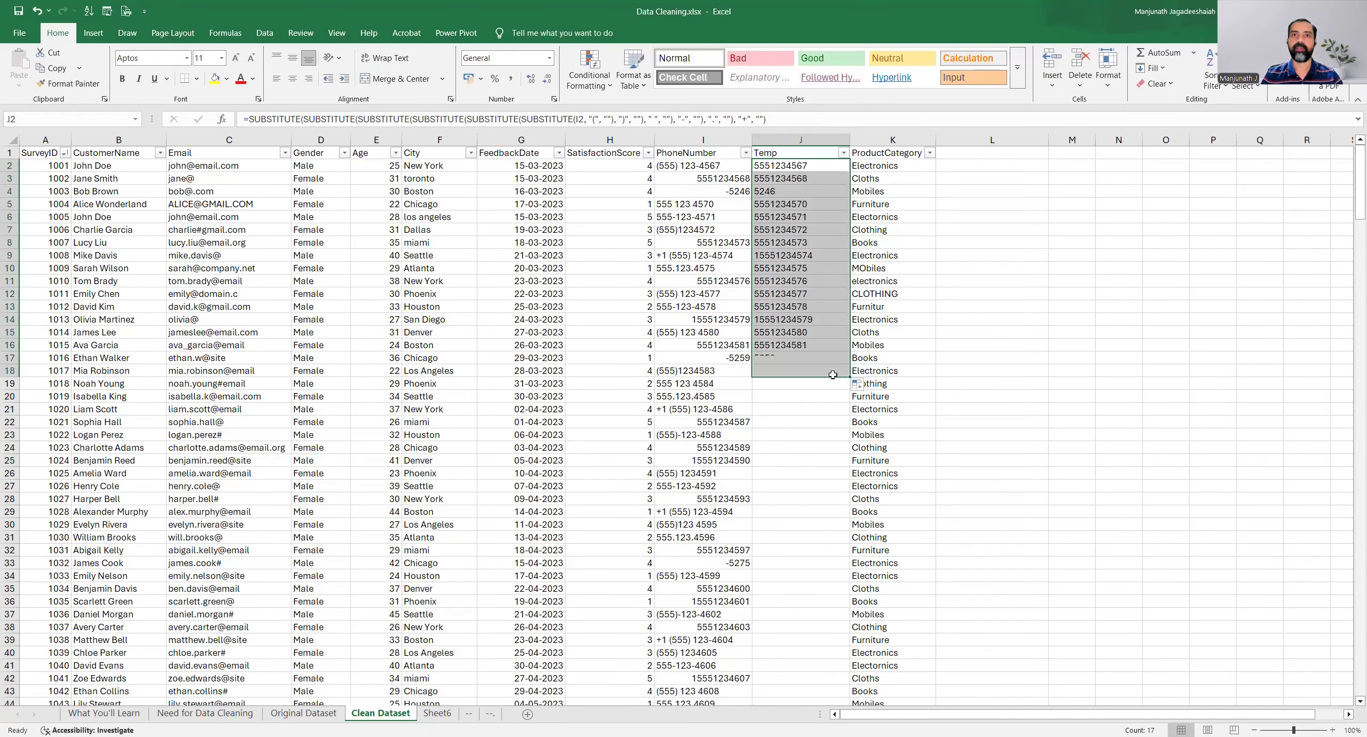
Extend the nested SUBSTITUTE formula from J2:J18 down the rest of the Temp column.
left_click(798, 321)
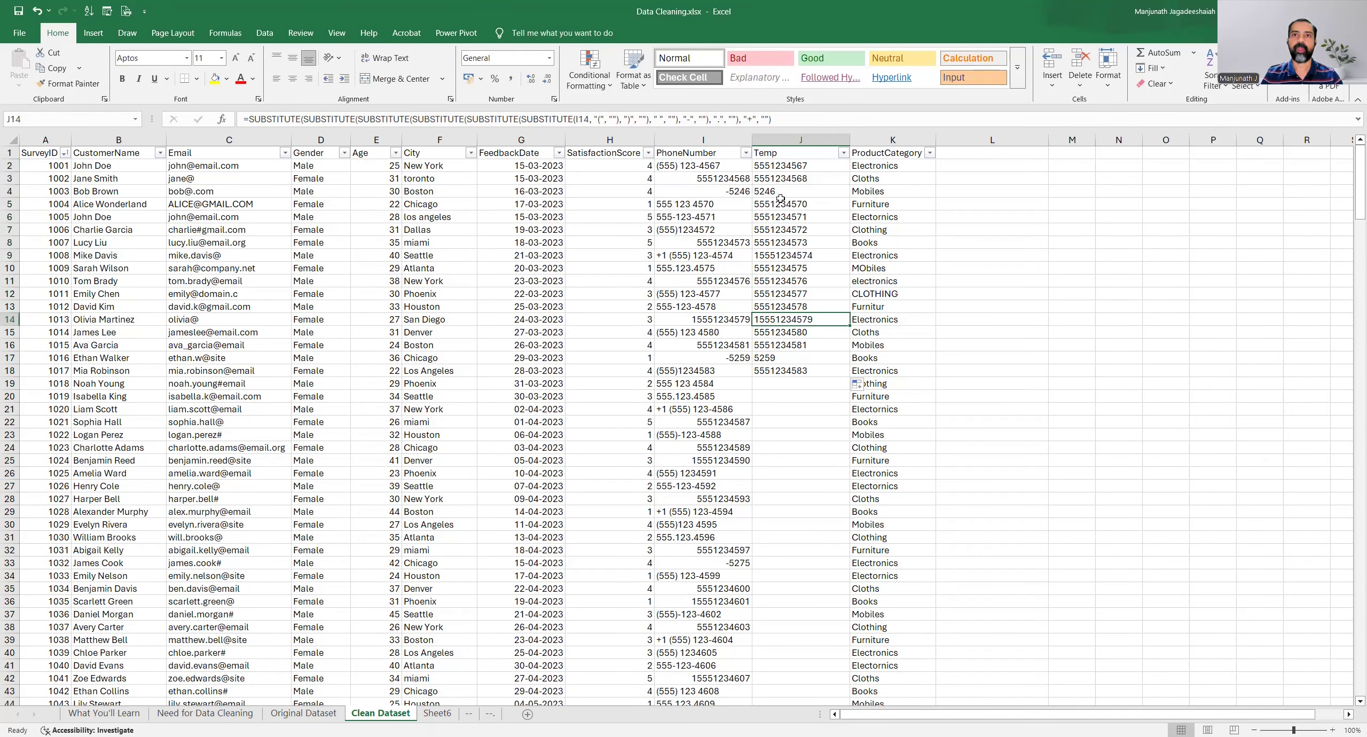
left_click(682, 267)
left_click(679, 255)
left_click(675, 228)
left_click(674, 205)
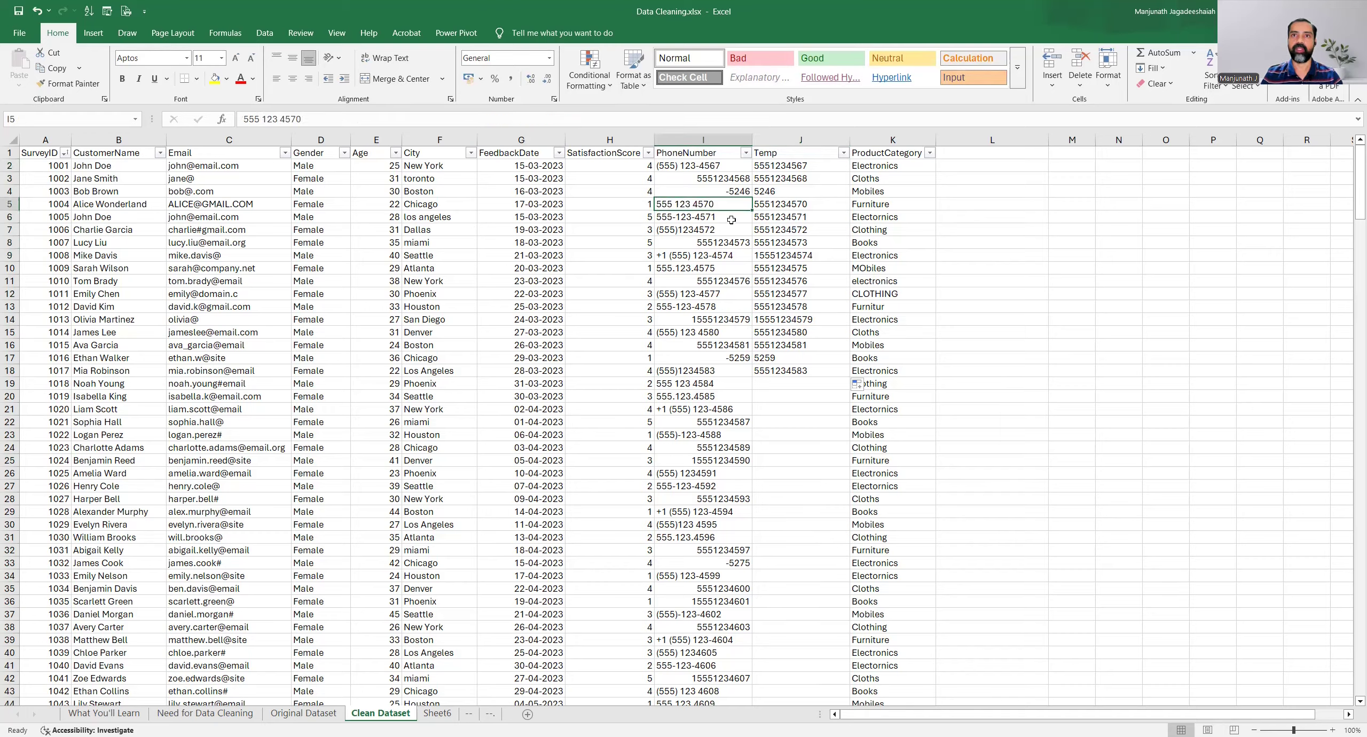
left_click(826, 165)
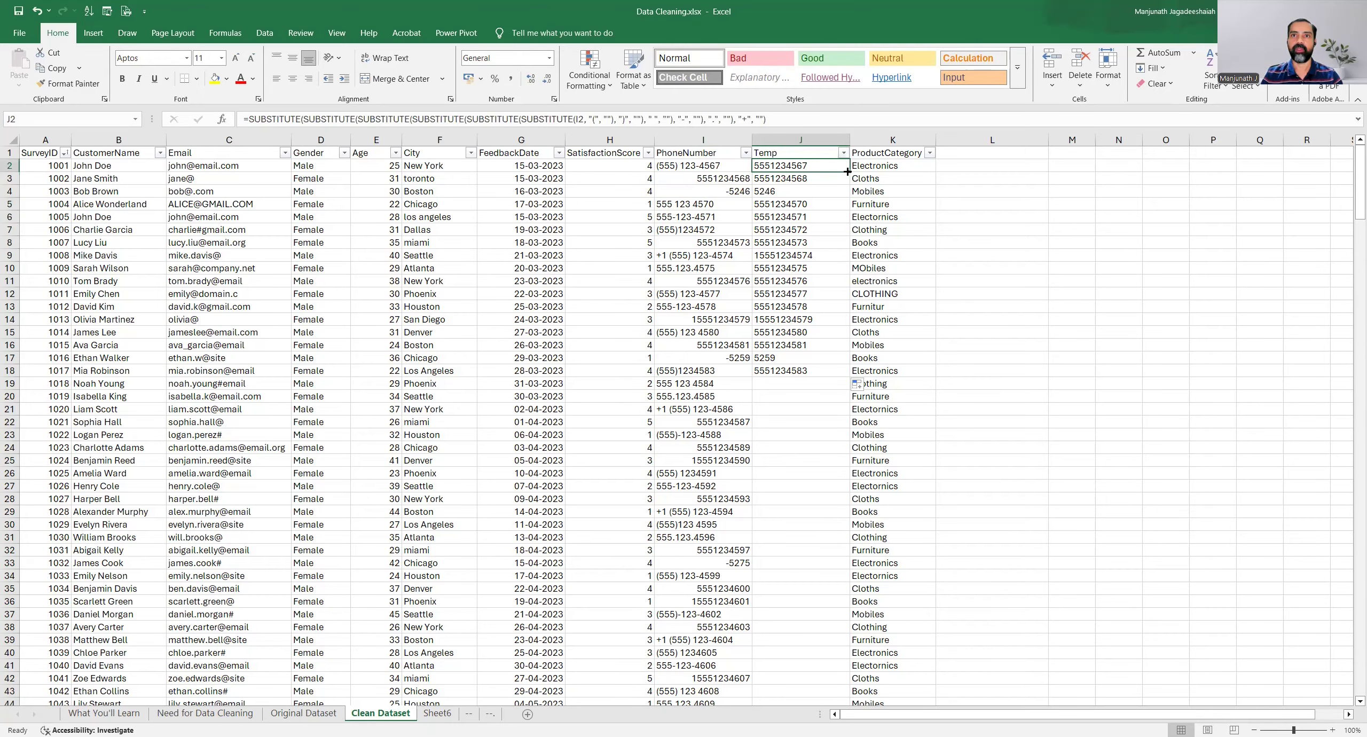
key("ctrl+shift+Down")
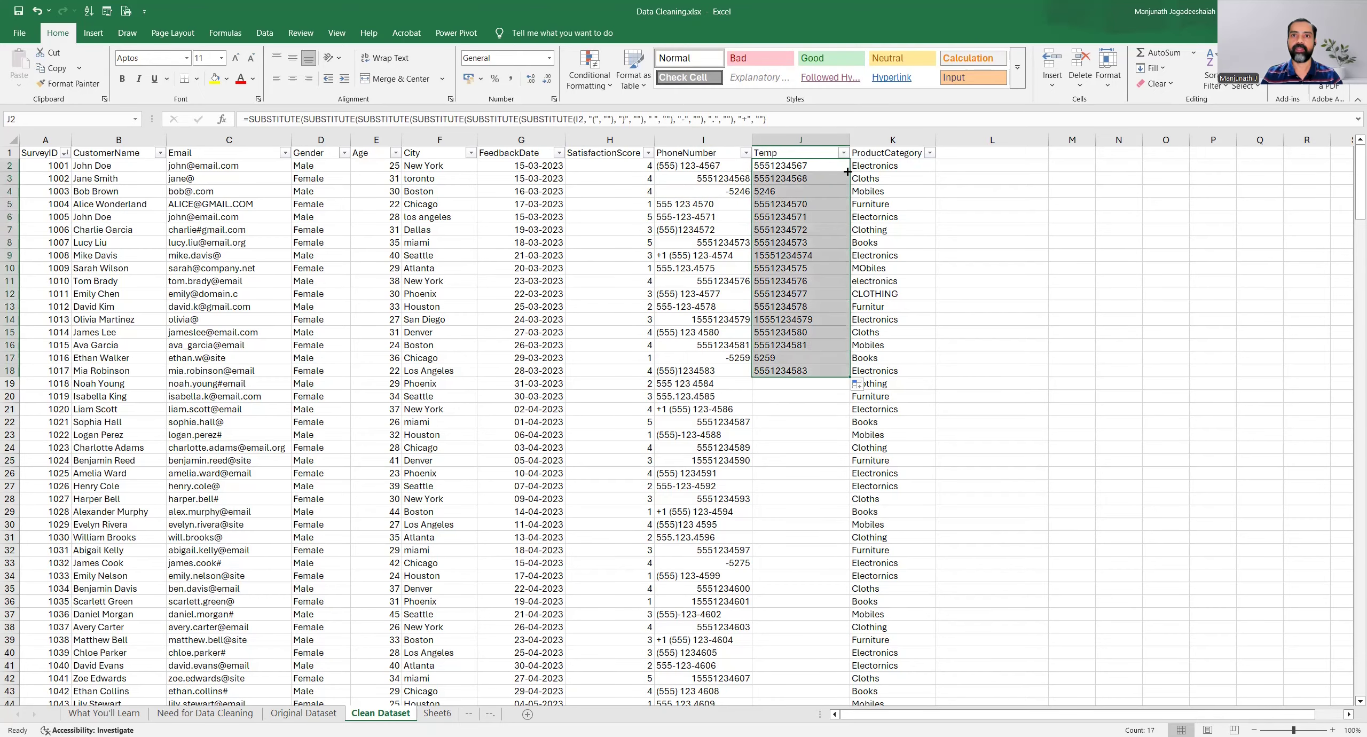
double_click(848, 376)
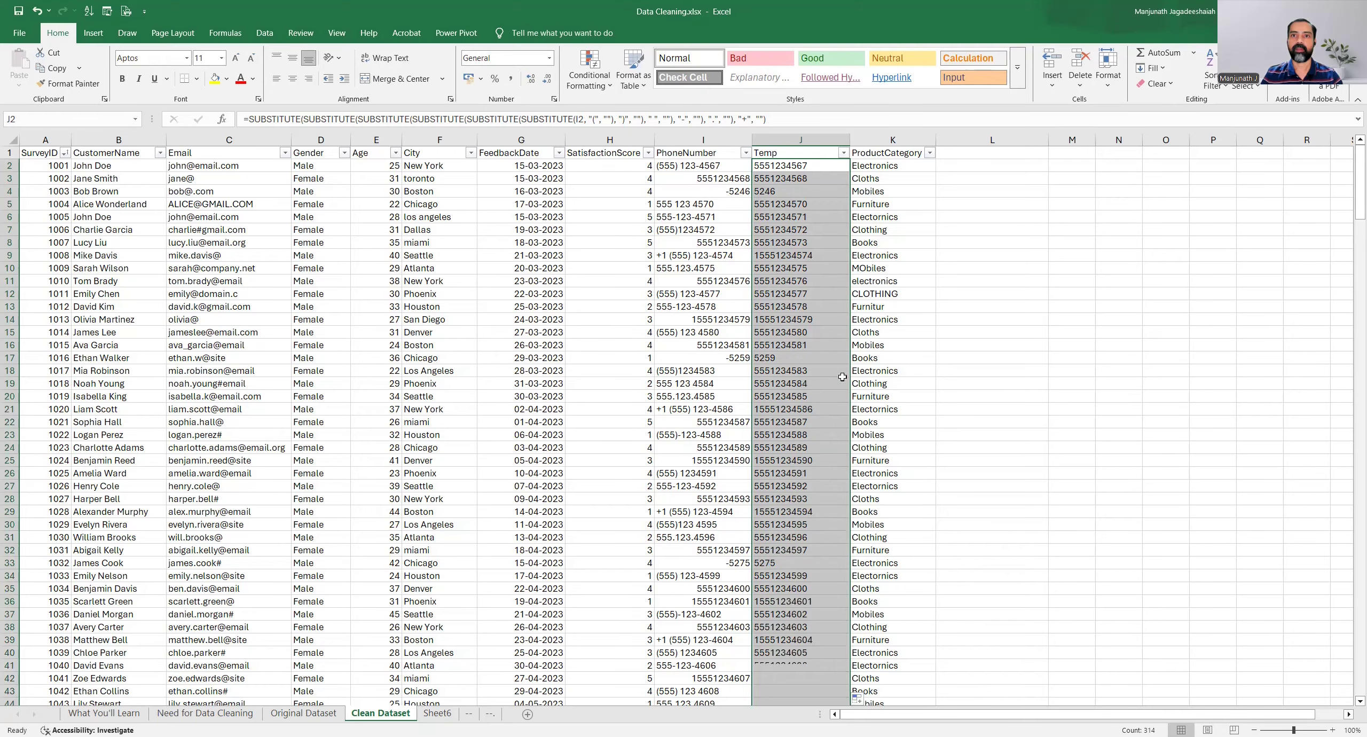
Examine the cleaned Temp values against the original PhoneNumber entries throughout the dataset, including one with a +1 country code.
left_click(809, 357)
scroll(809, 359, "down", 9)
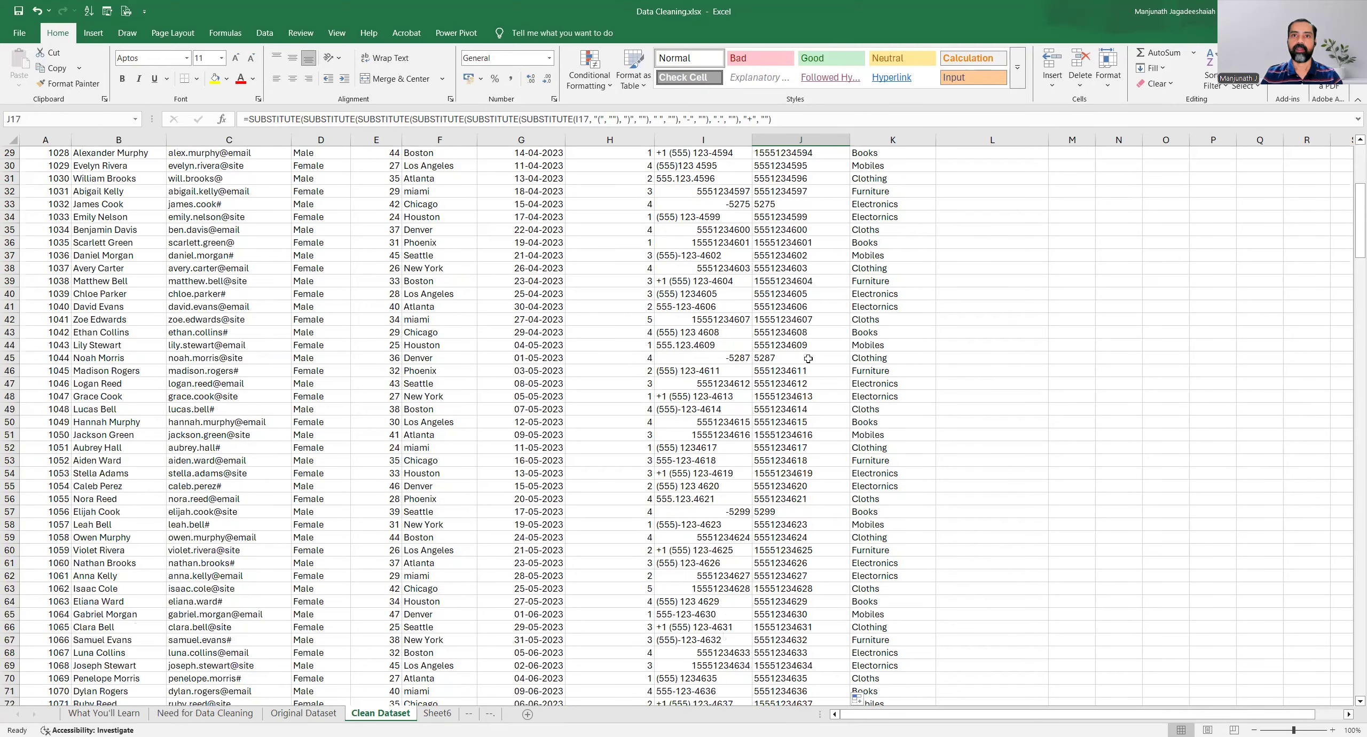
scroll(808, 359, "down", 20)
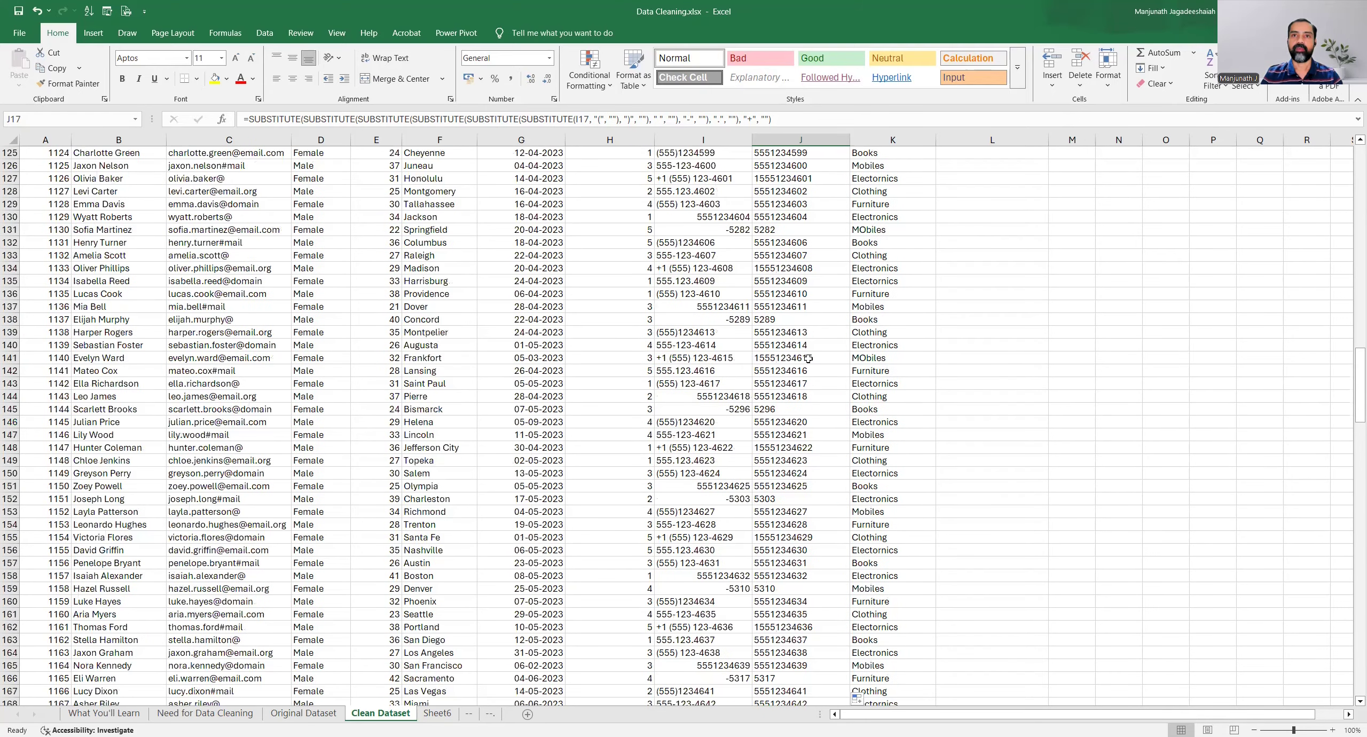
scroll(808, 359, "down", 20)
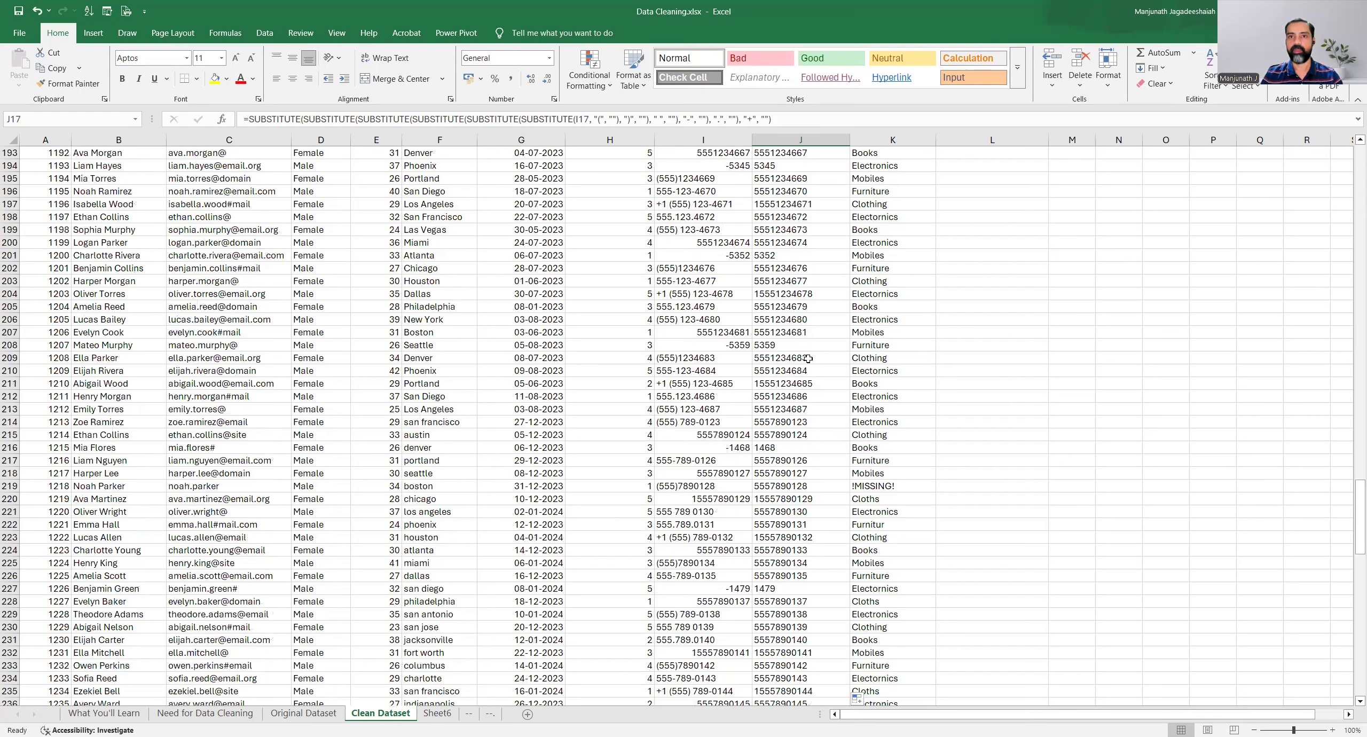
left_click(795, 357)
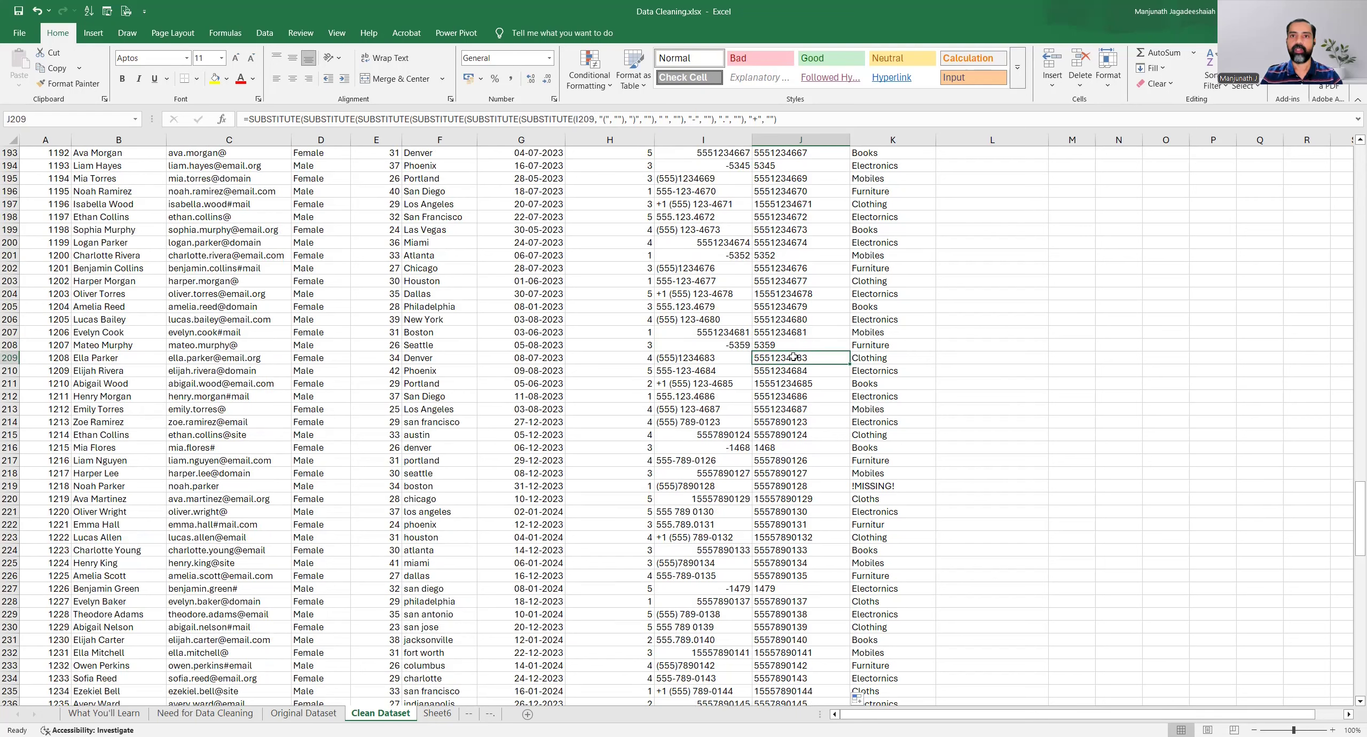
left_click(778, 205)
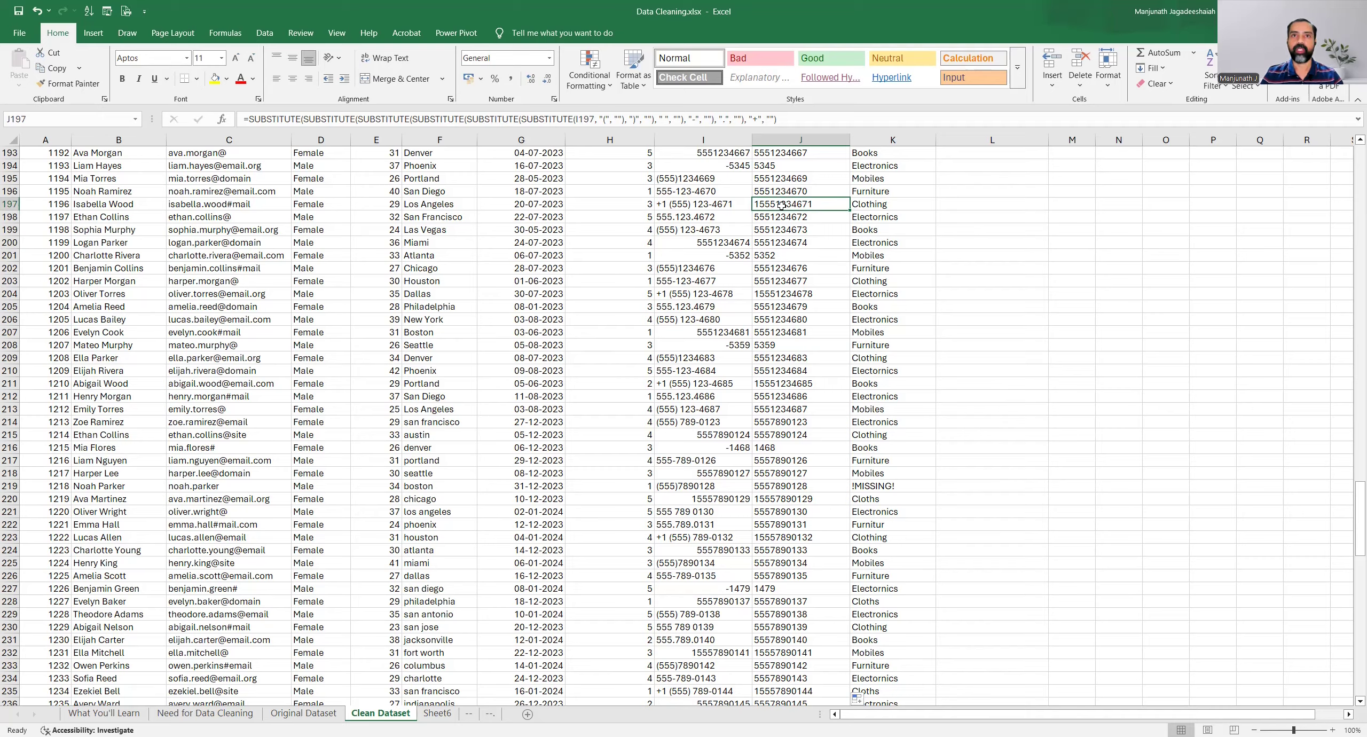
left_click(677, 208)
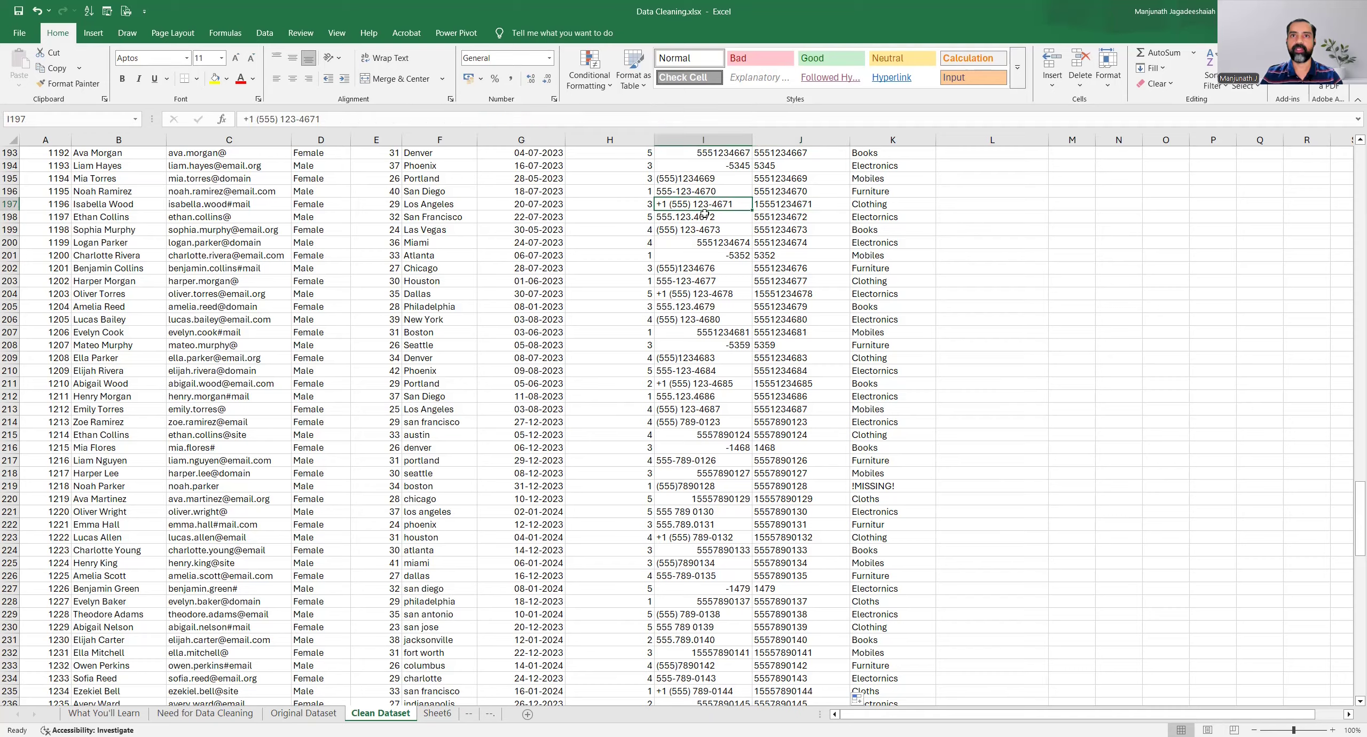
left_click(772, 207)
left_click(686, 204)
left_click(784, 209)
key("ctrl+Up")
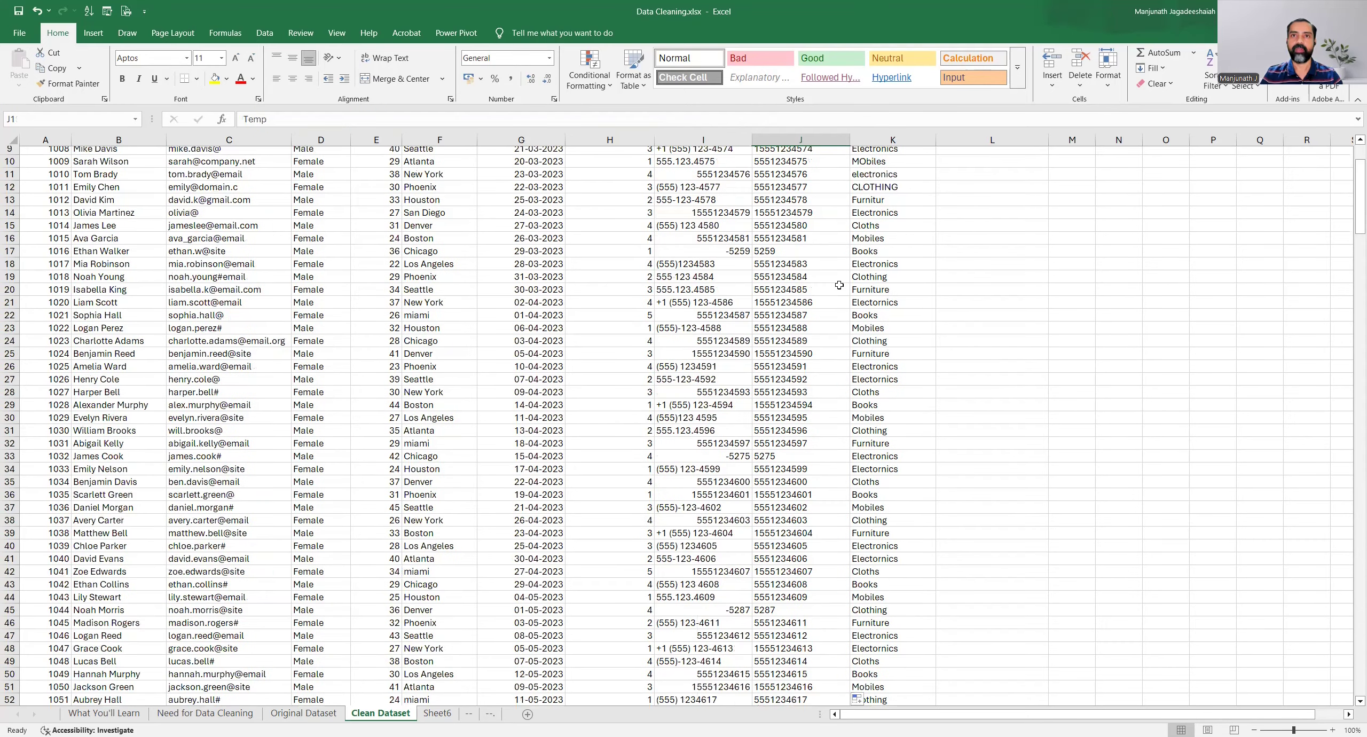
scroll(794, 170, "up", 3)
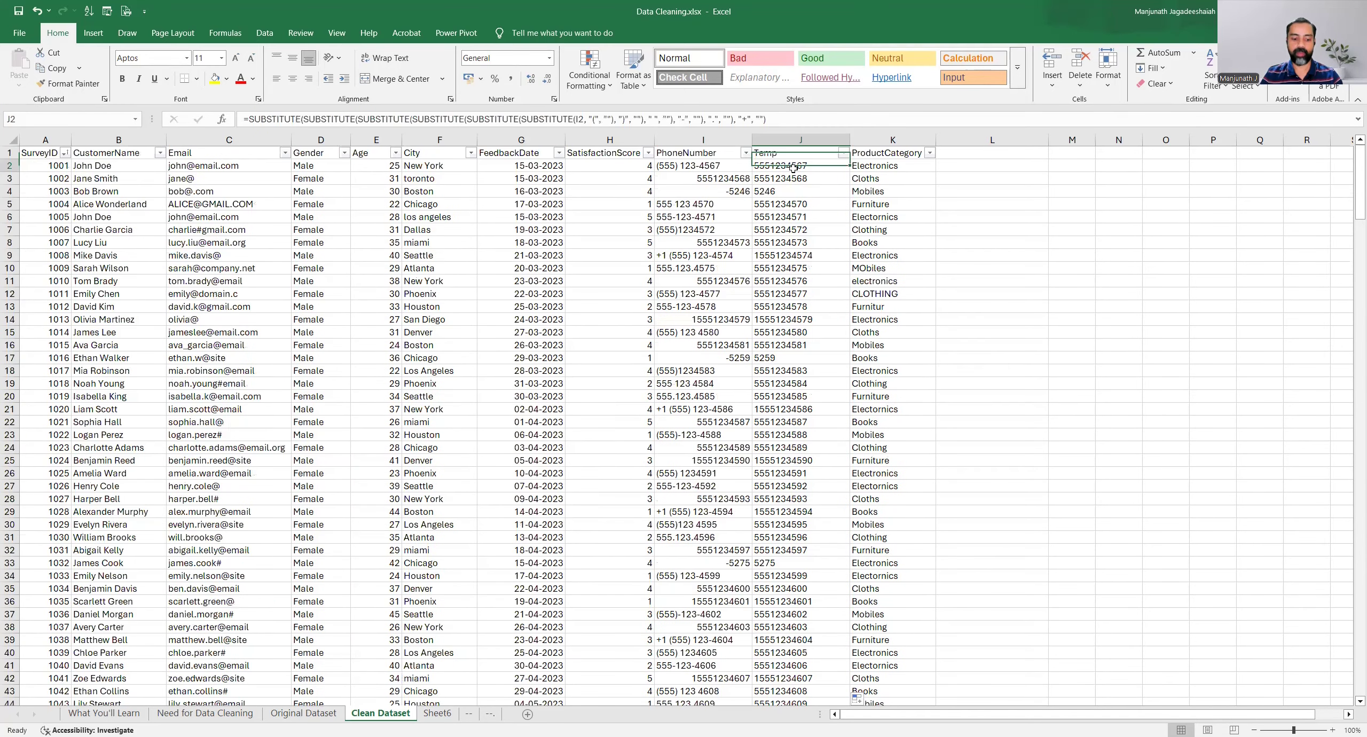
Copy all the Temp results from J2 down and paste them as values over the PhoneNumber column starting at I2.
left_click(793, 167)
key("ctrl+shift+Down")
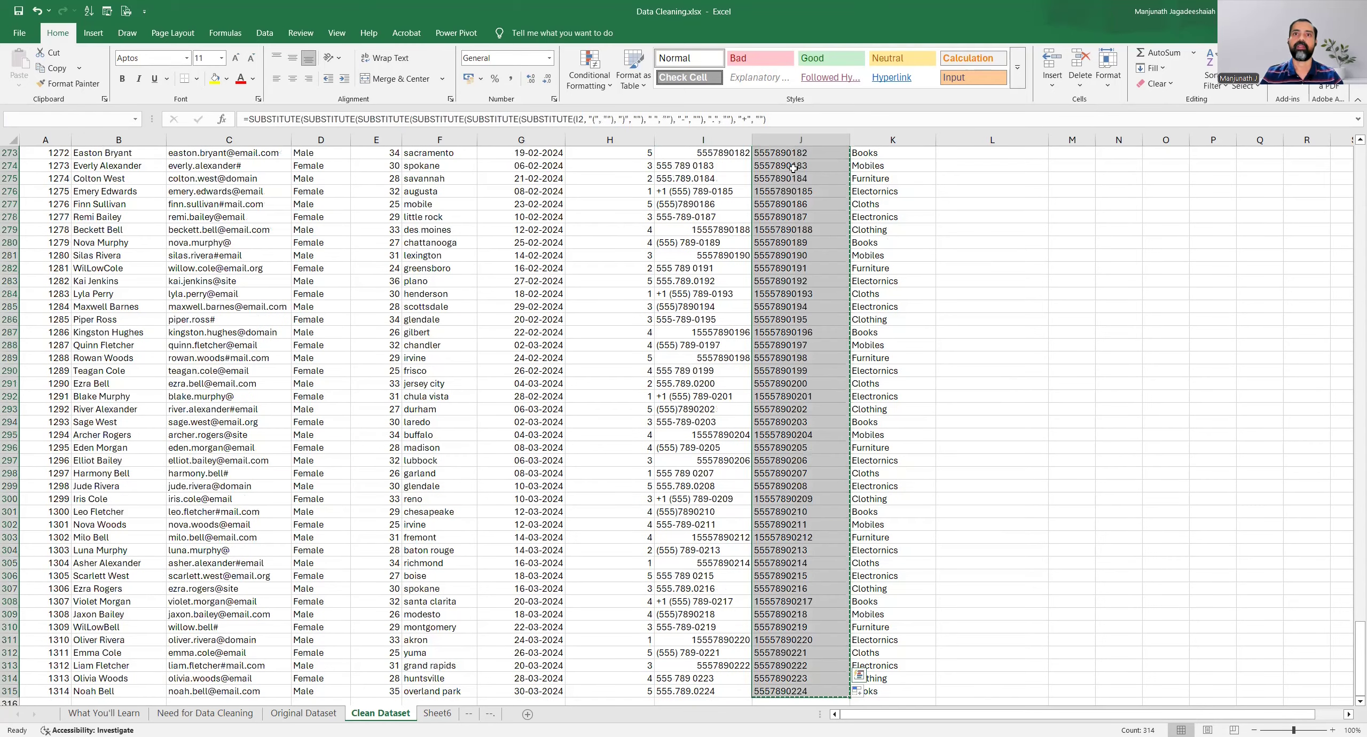
key("ctrl+c")
key("ctrl+Home")
left_click(697, 167)
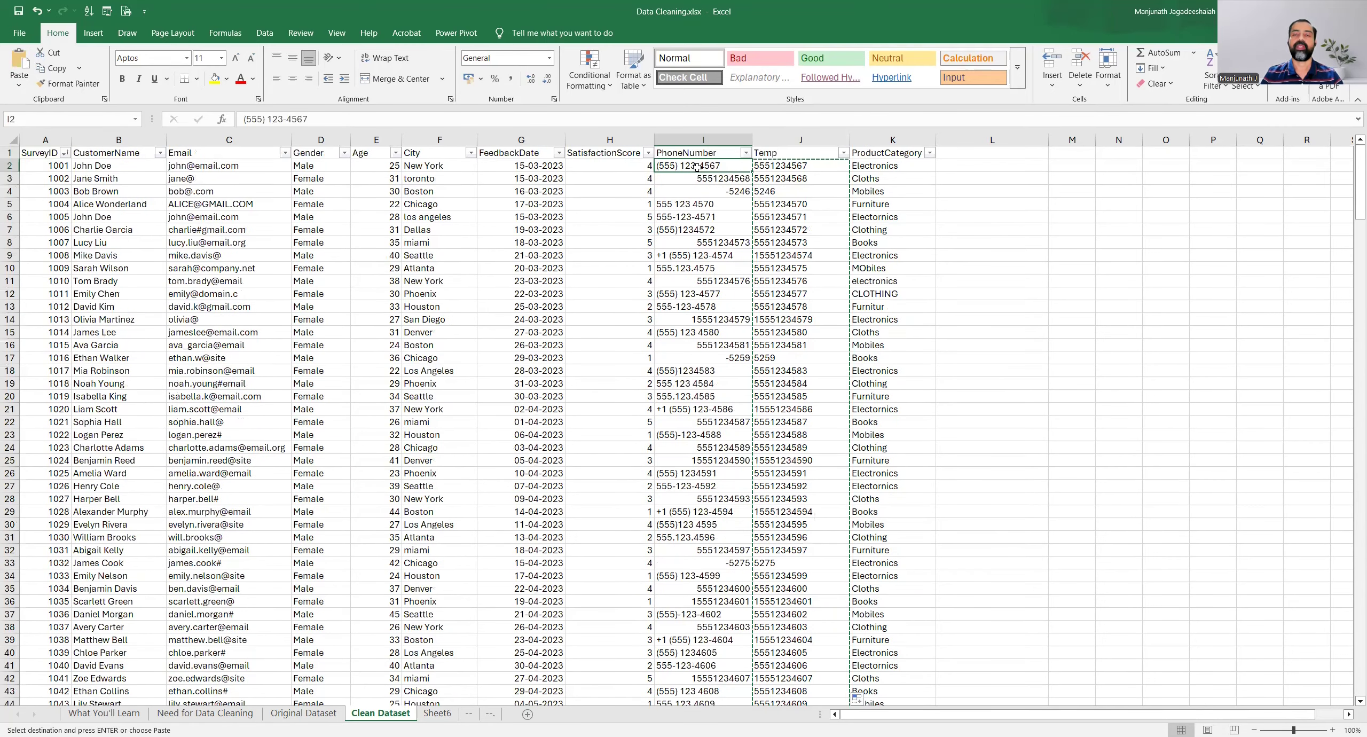
right_click(698, 167)
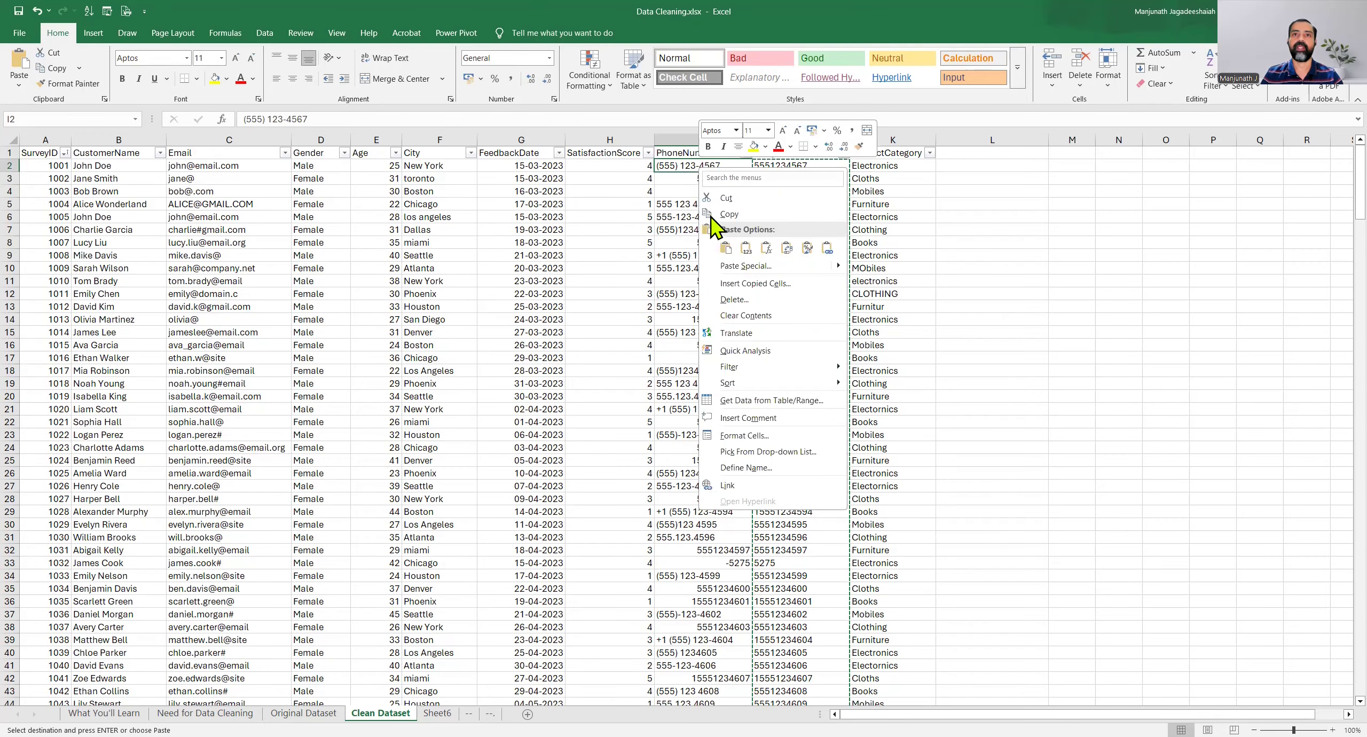
left_click(747, 249)
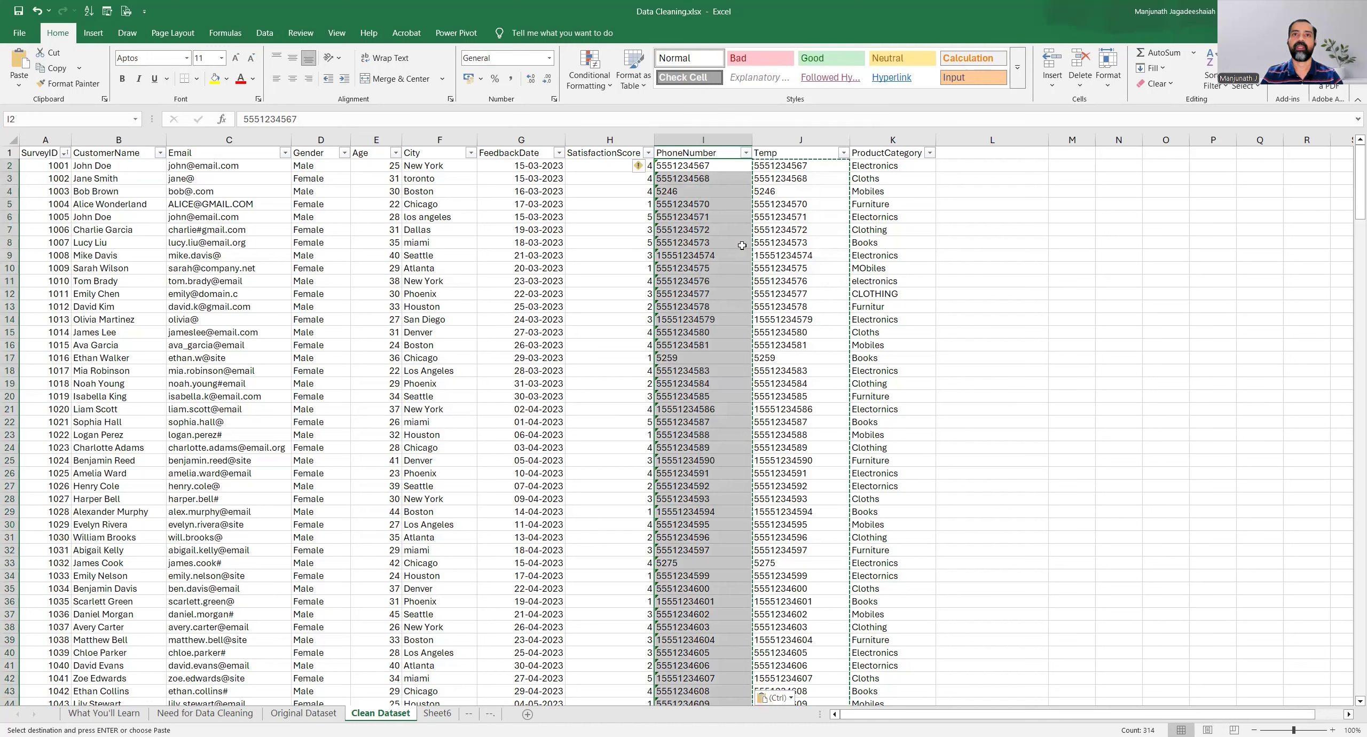
Clear the SUBSTITUTE formulas from the Temp column below its header.
left_click(781, 167)
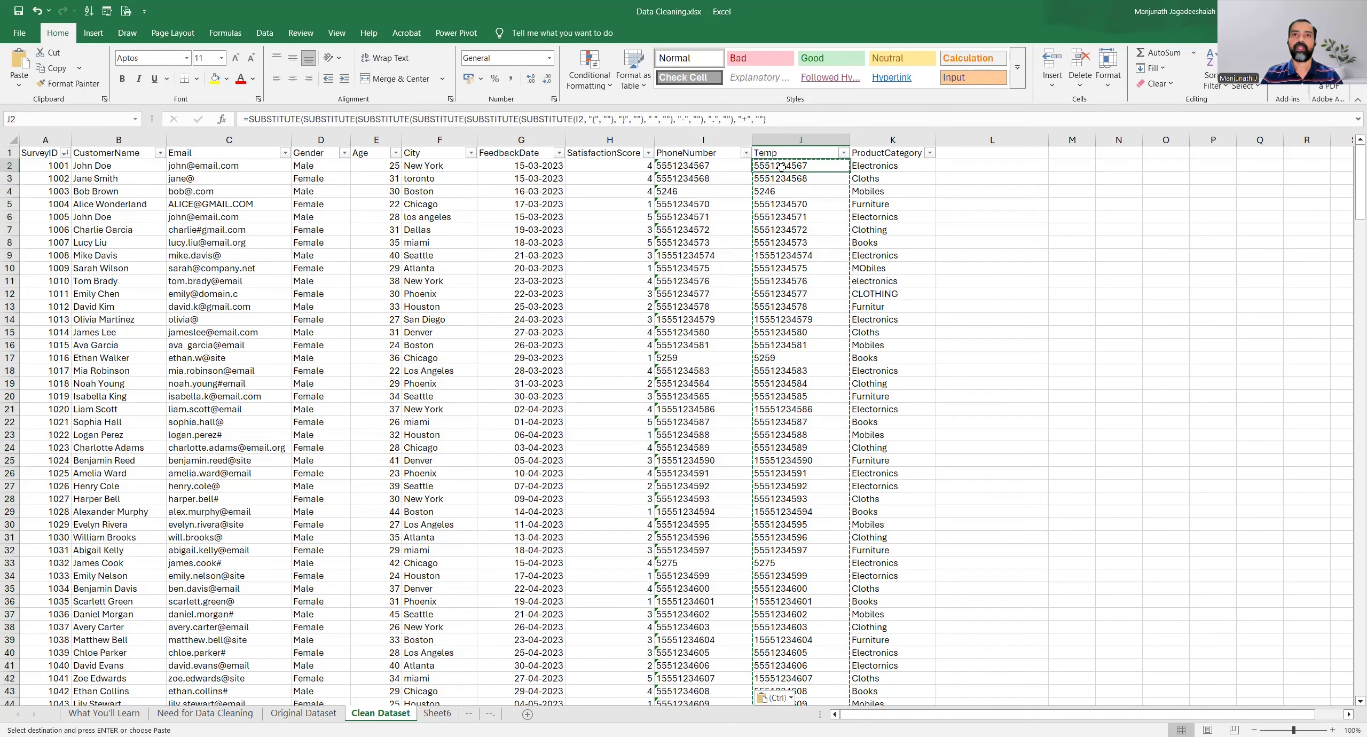
key("ctrl+shift+Down")
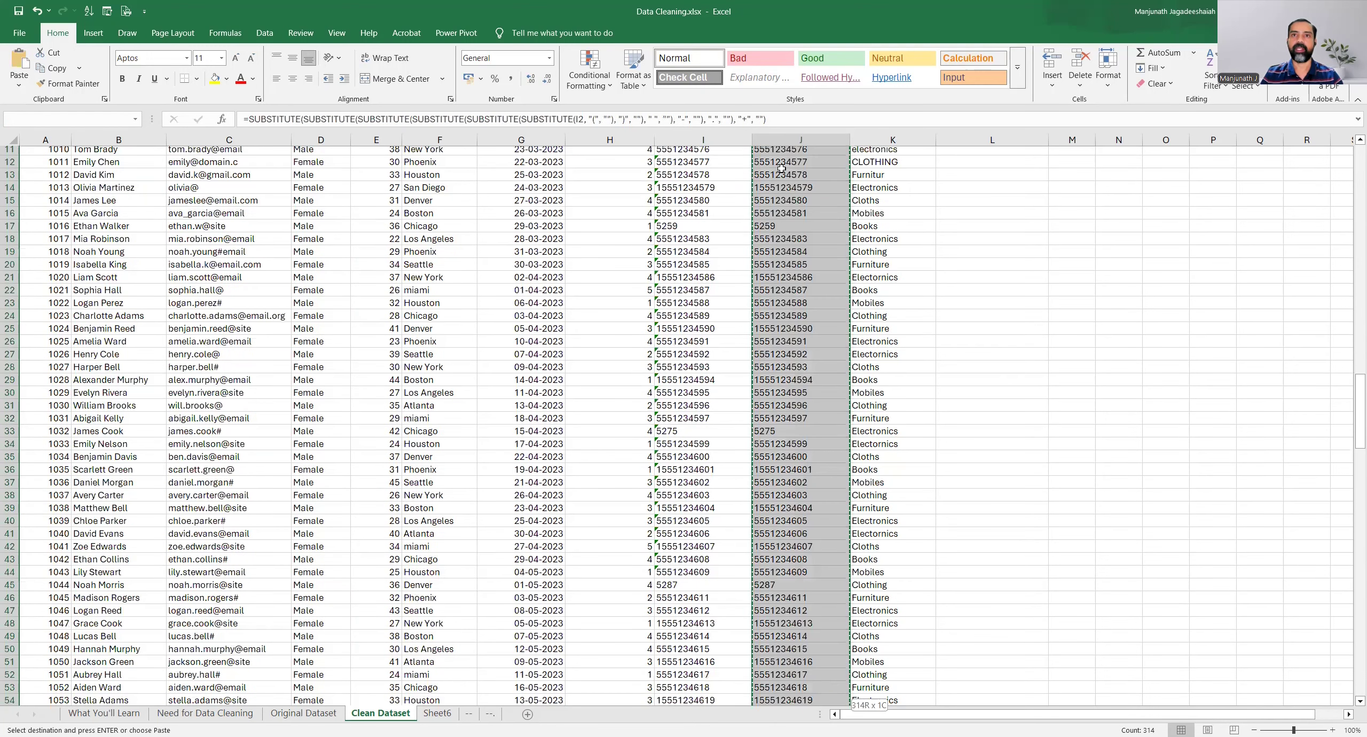
key("Delete")
left_click(781, 167)
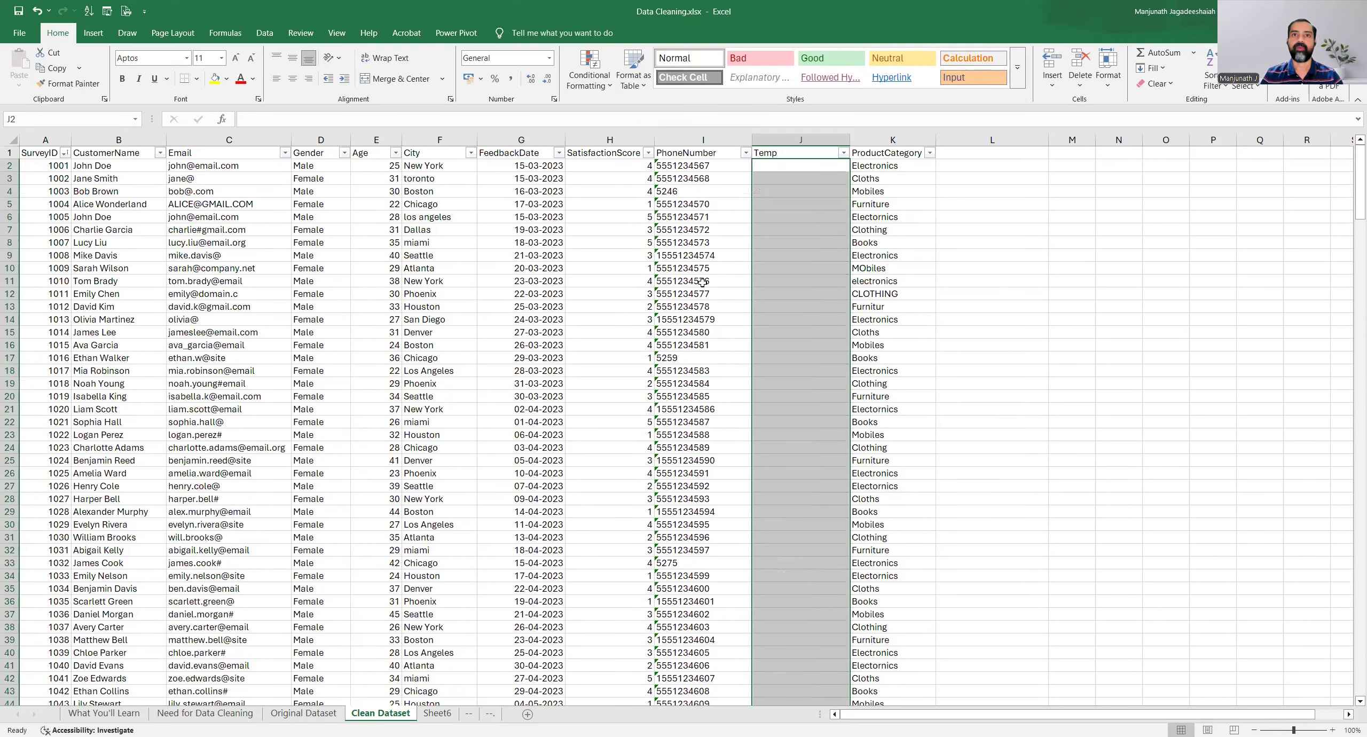
Enter =RIGHT(I2, 10) in J2 to keep the last ten digits, and fill it down the Temp column.
left_click(674, 257)
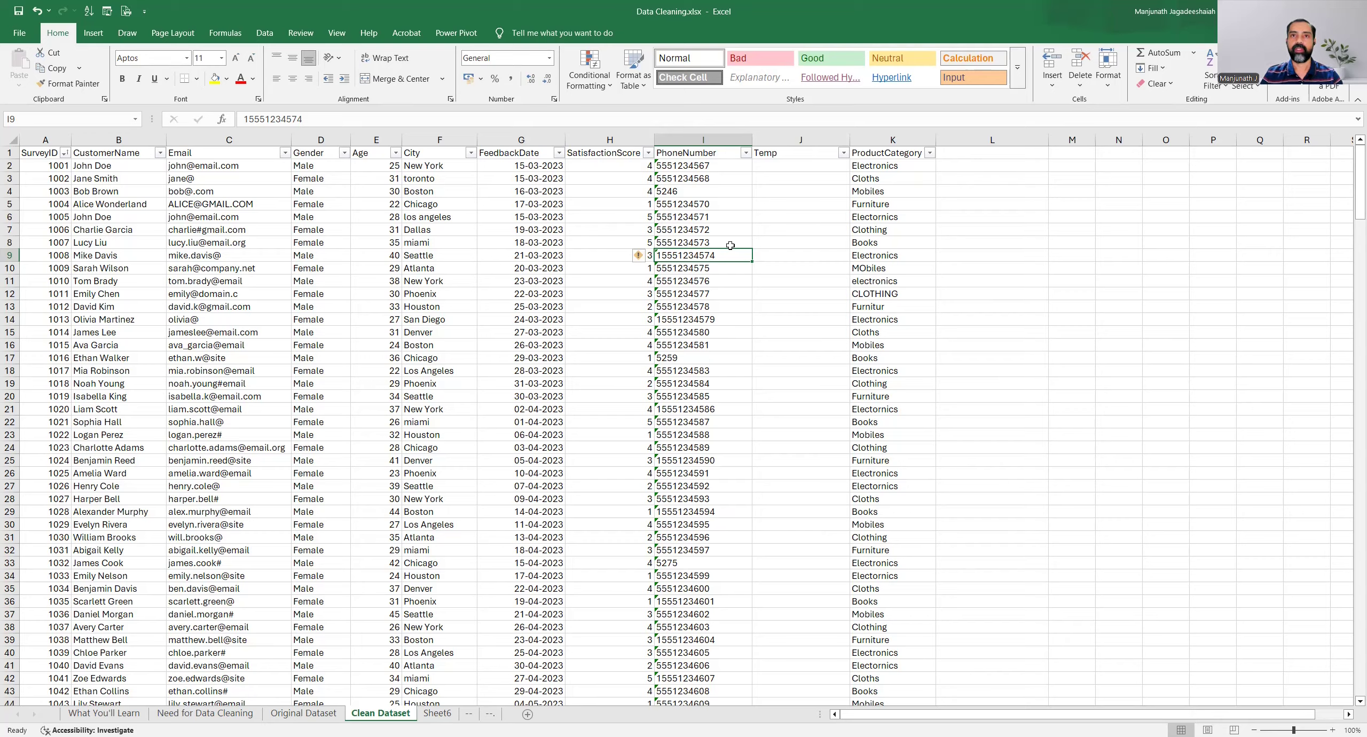
left_click(720, 167)
left_click(797, 164)
type("=")
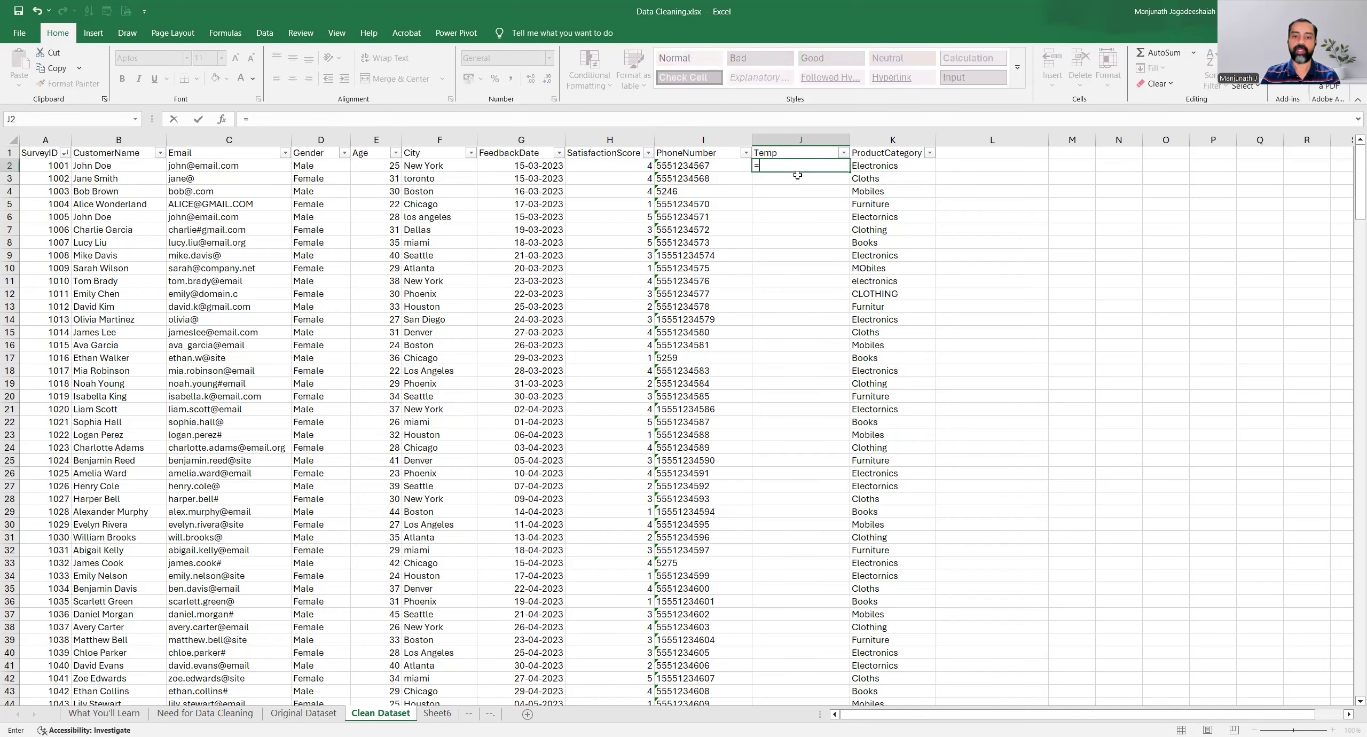
type("RIGHT(")
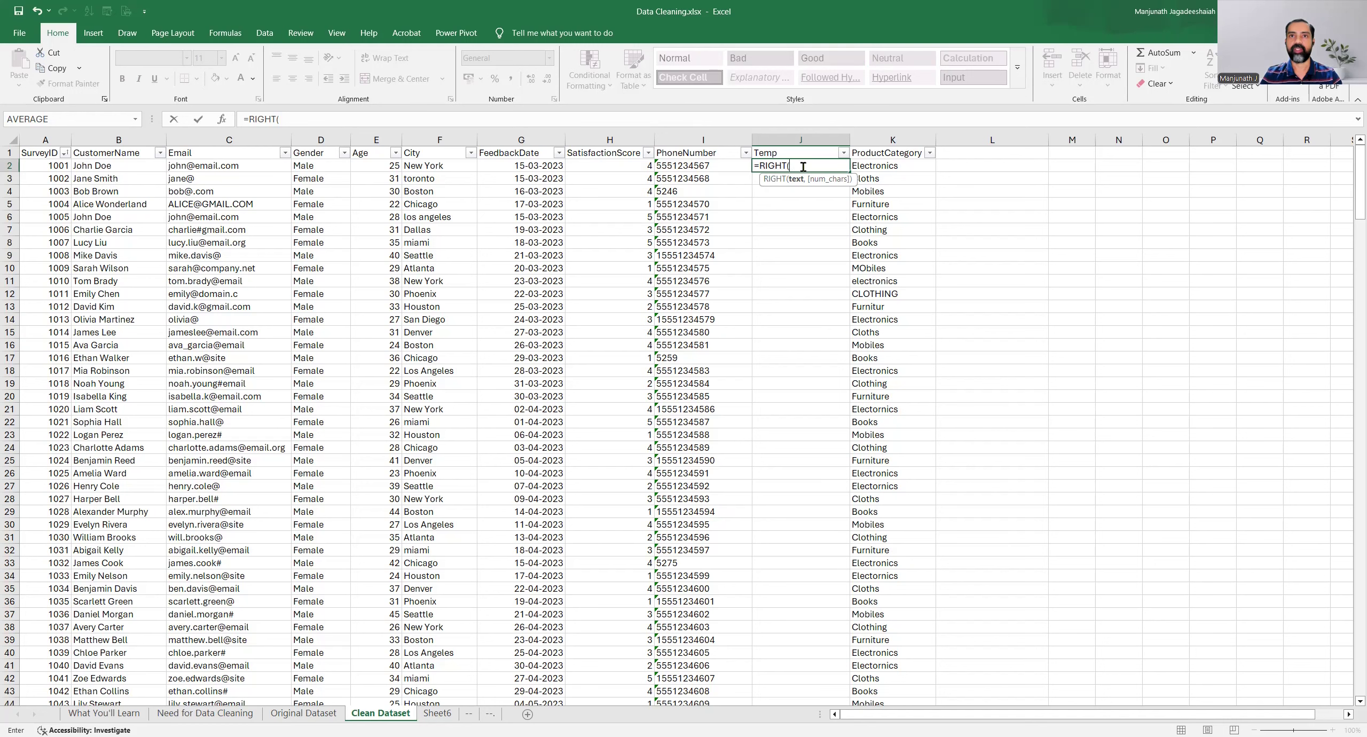
left_click(701, 166)
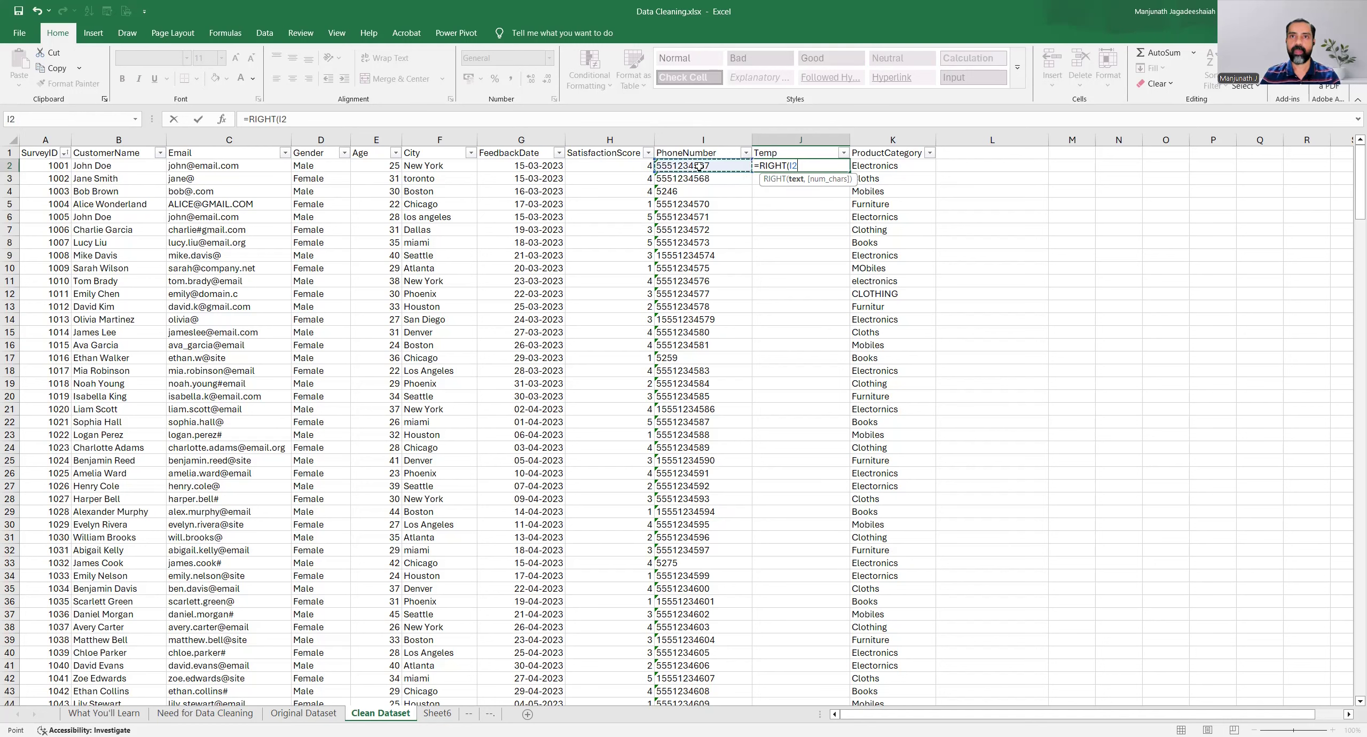
type(",")
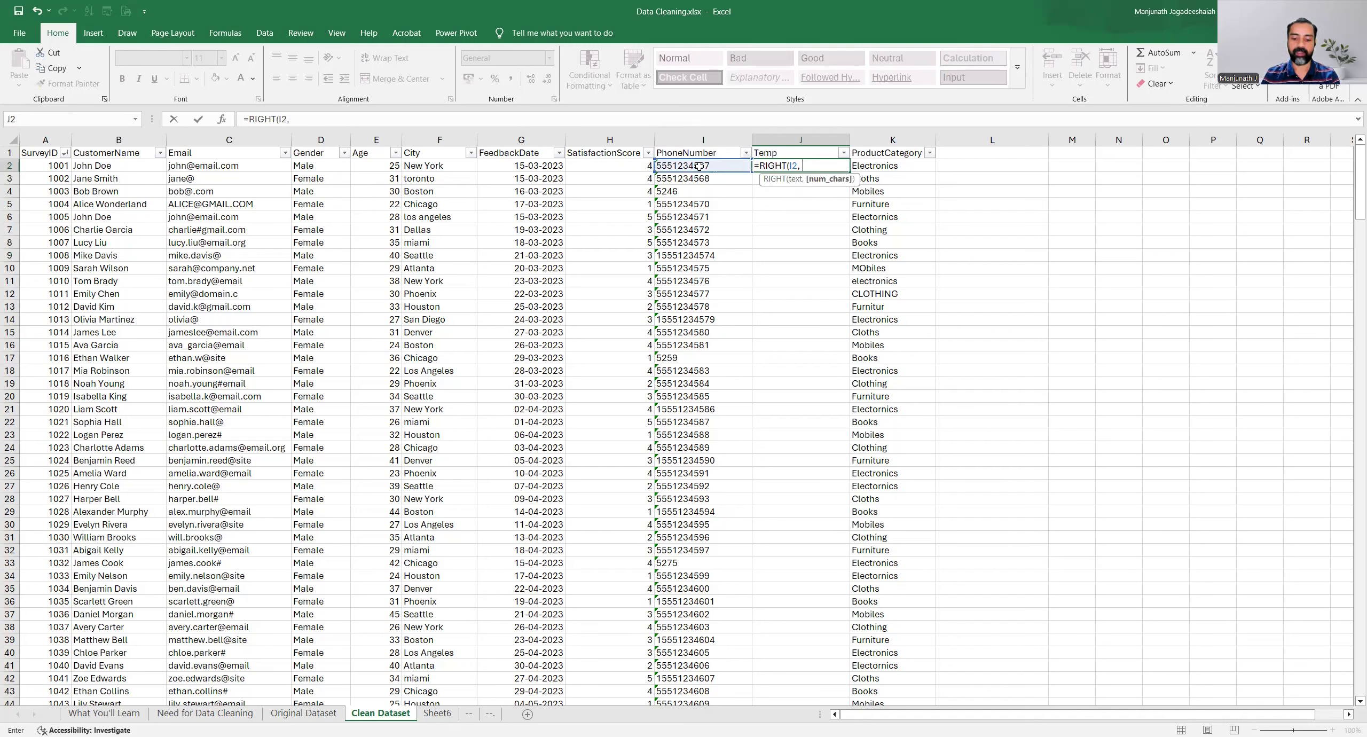
type(" 10")
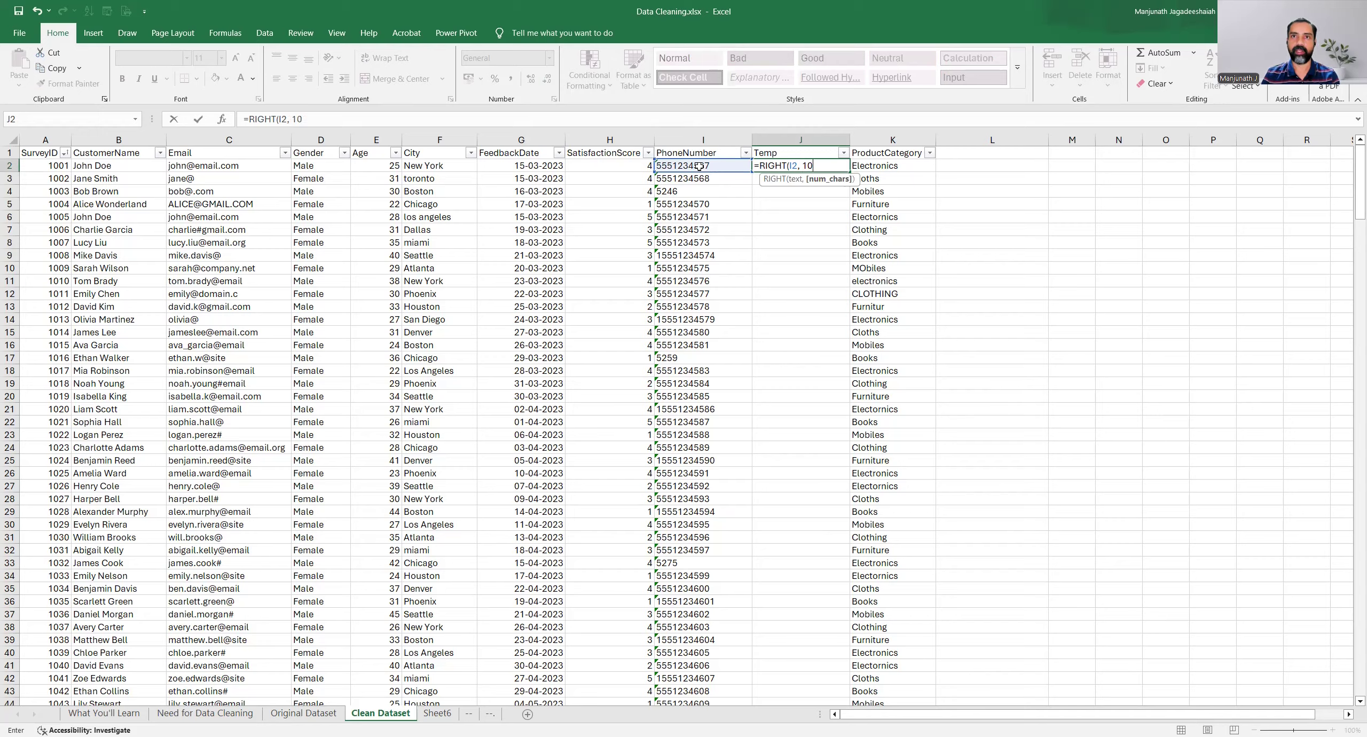
type(")")
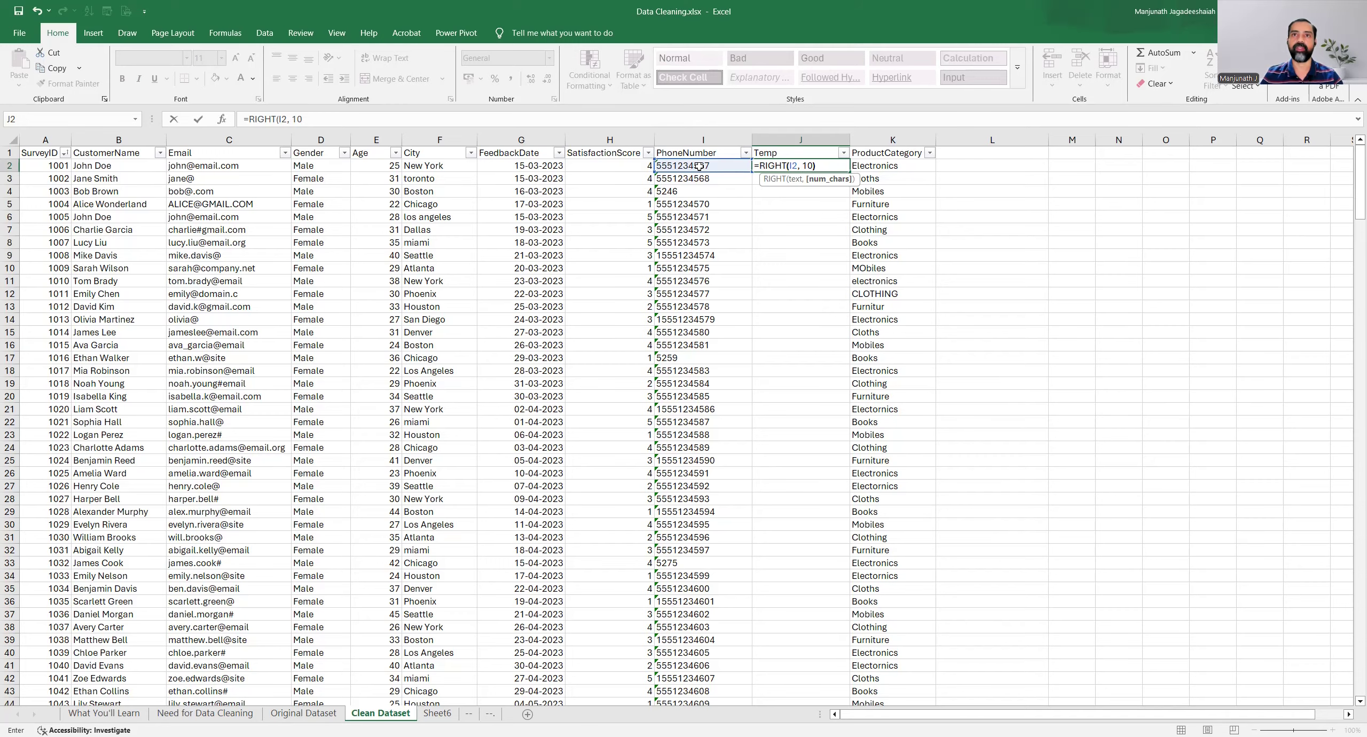
key("Return")
left_click(812, 166)
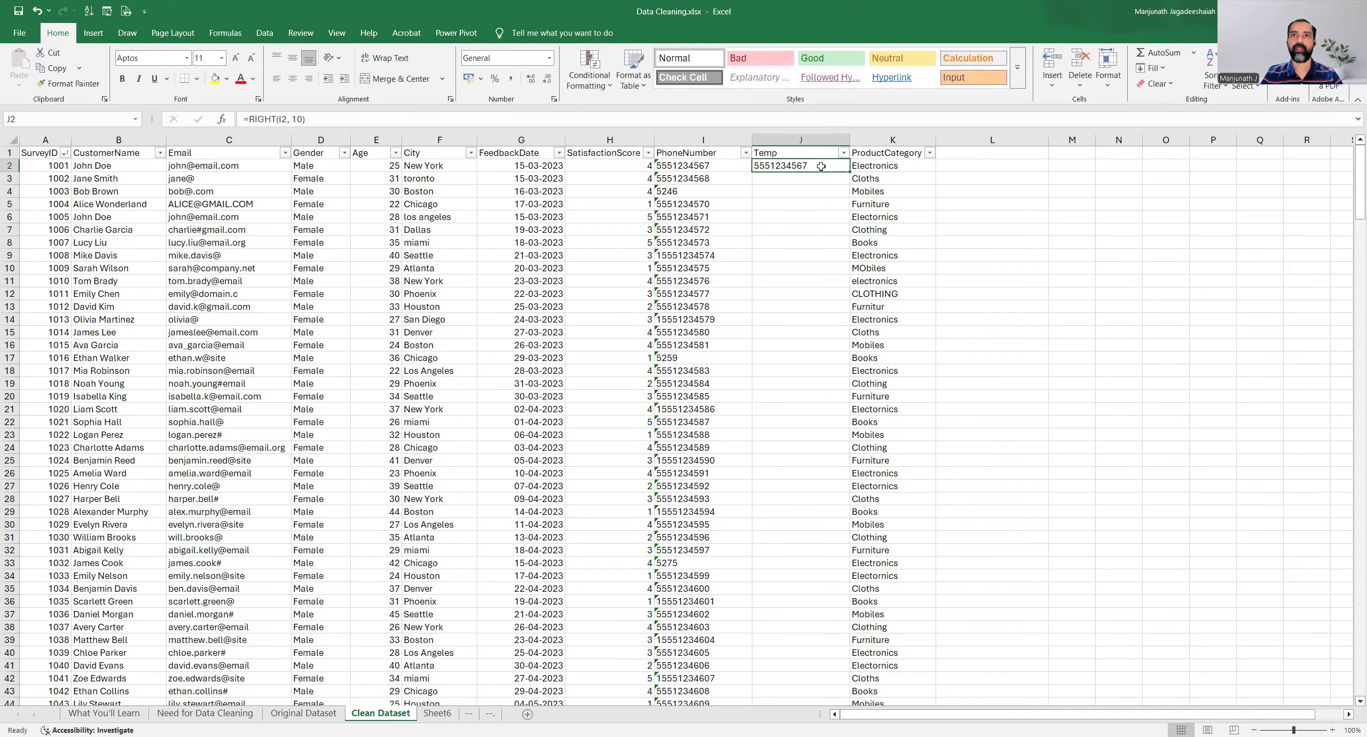
double_click(849, 171)
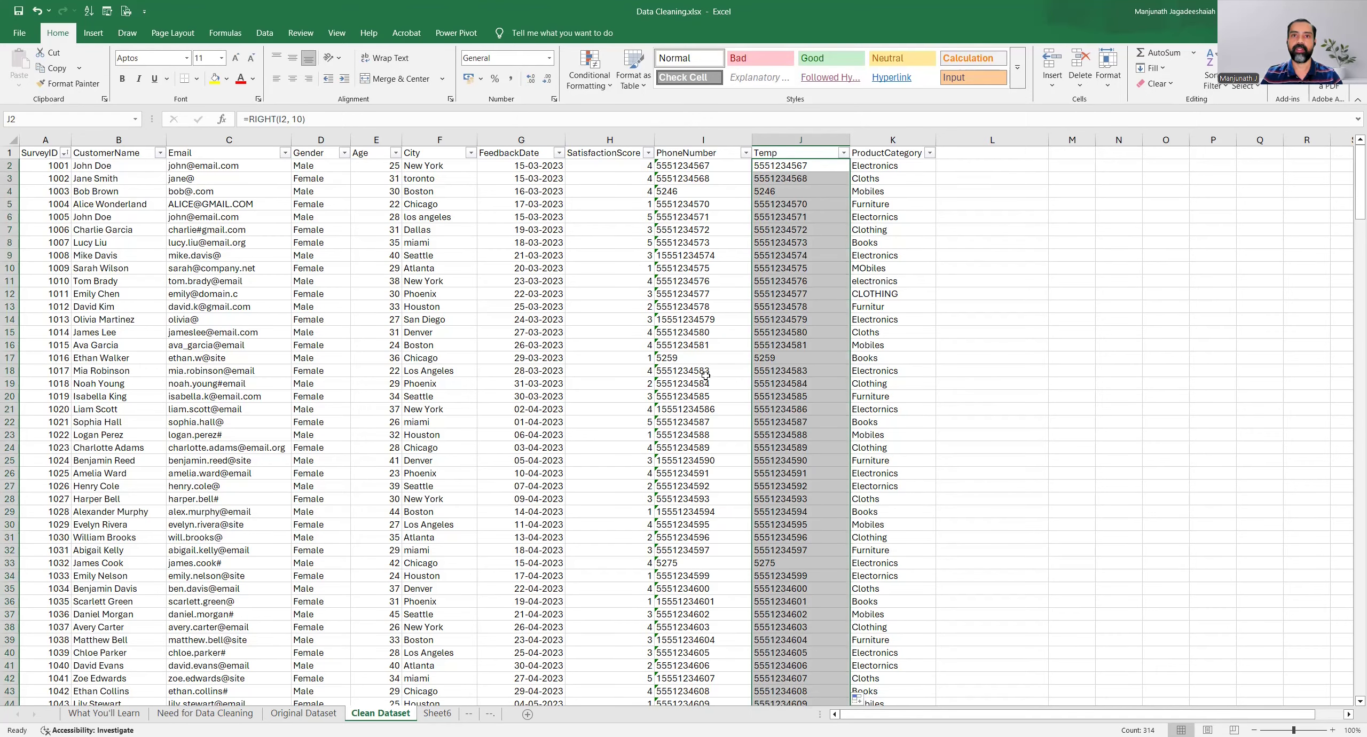
Compare PhoneNumber entries carrying a leading country code with their RIGHT results in rows 9 and 25.
left_click(692, 256)
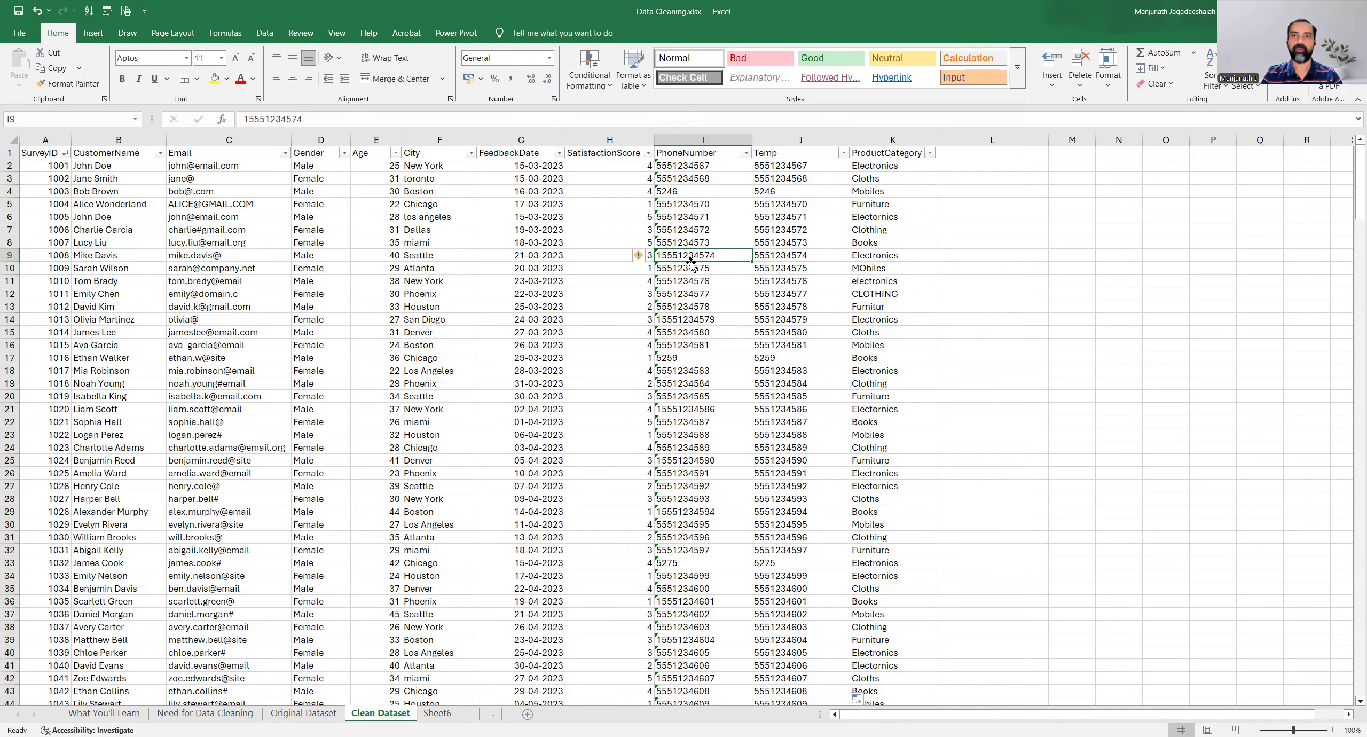
left_click(777, 254)
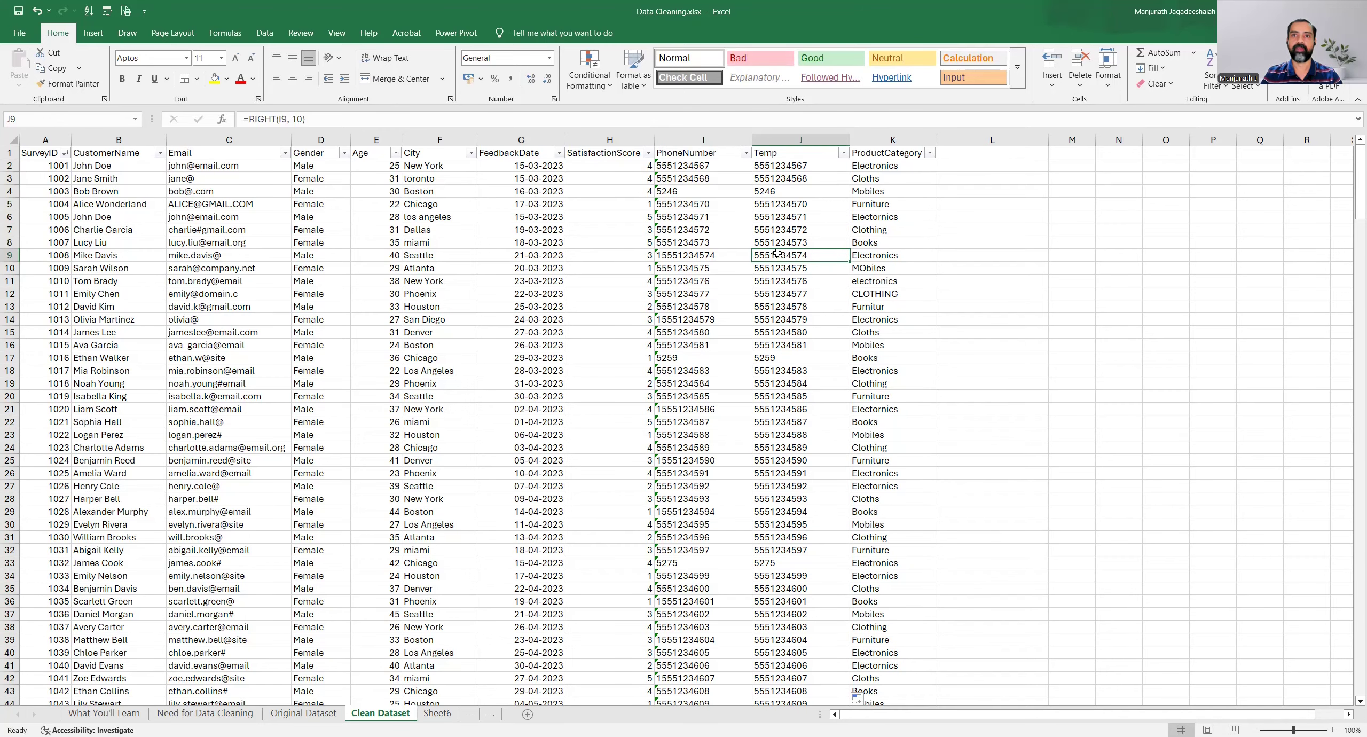
scroll(777, 254, "down", 4)
left_click(699, 307)
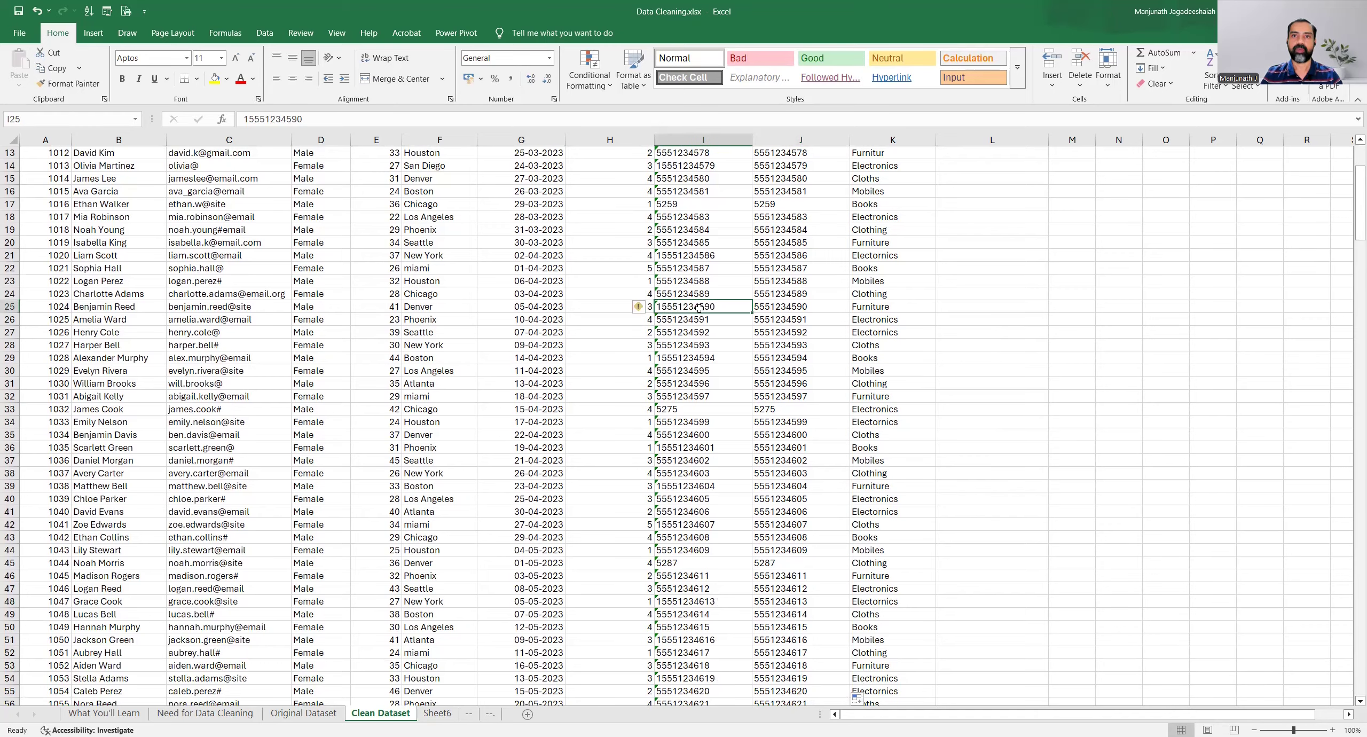
left_click(766, 308)
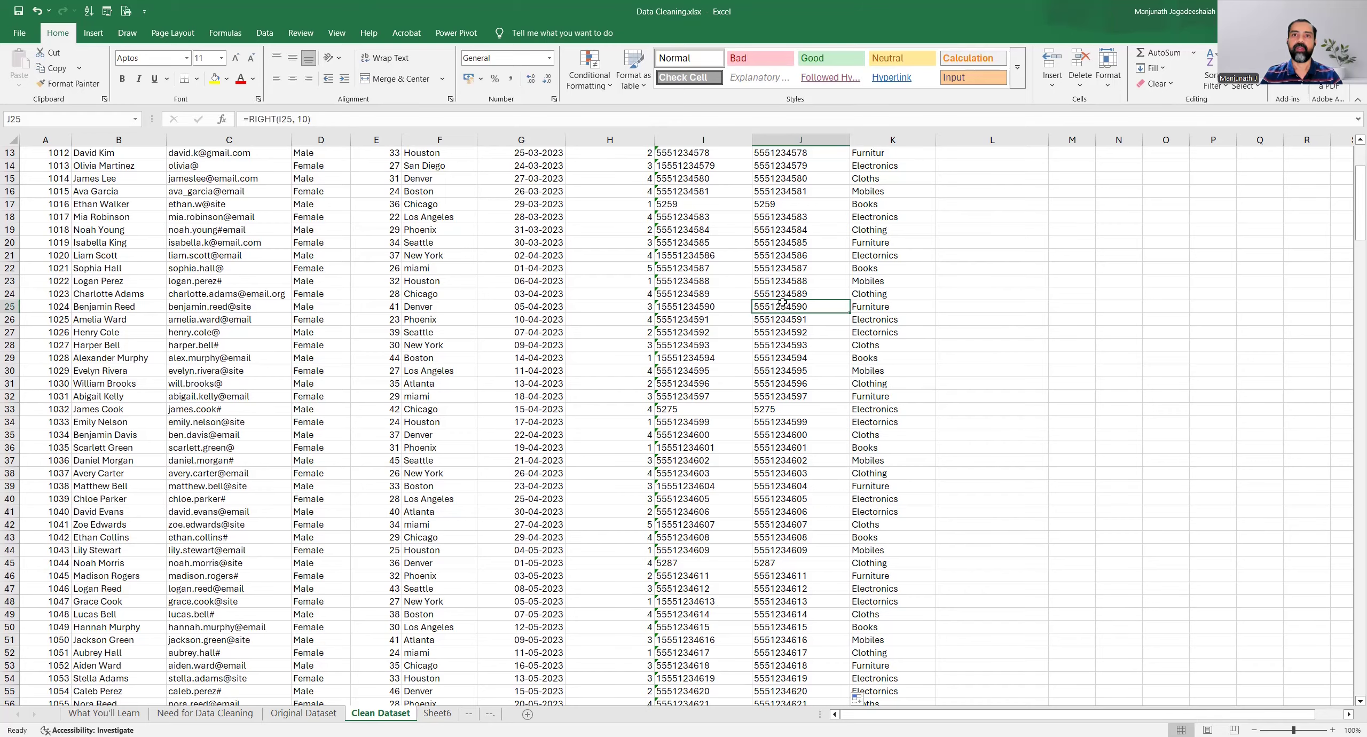
scroll(783, 302, "up", 4)
Copy all the RIGHT results from J2 down and paste them as values over the PhoneNumber column starting at I2.
left_click(790, 167)
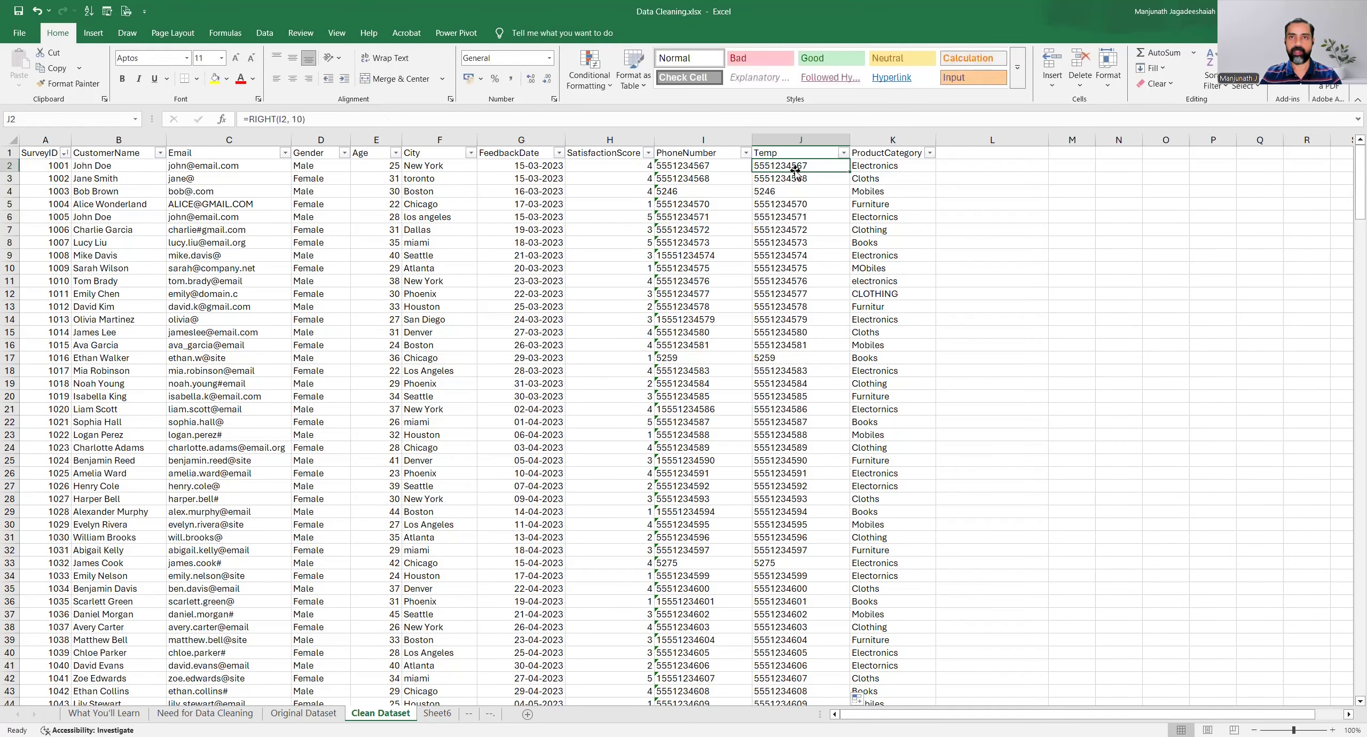
key("ctrl+shift+Down")
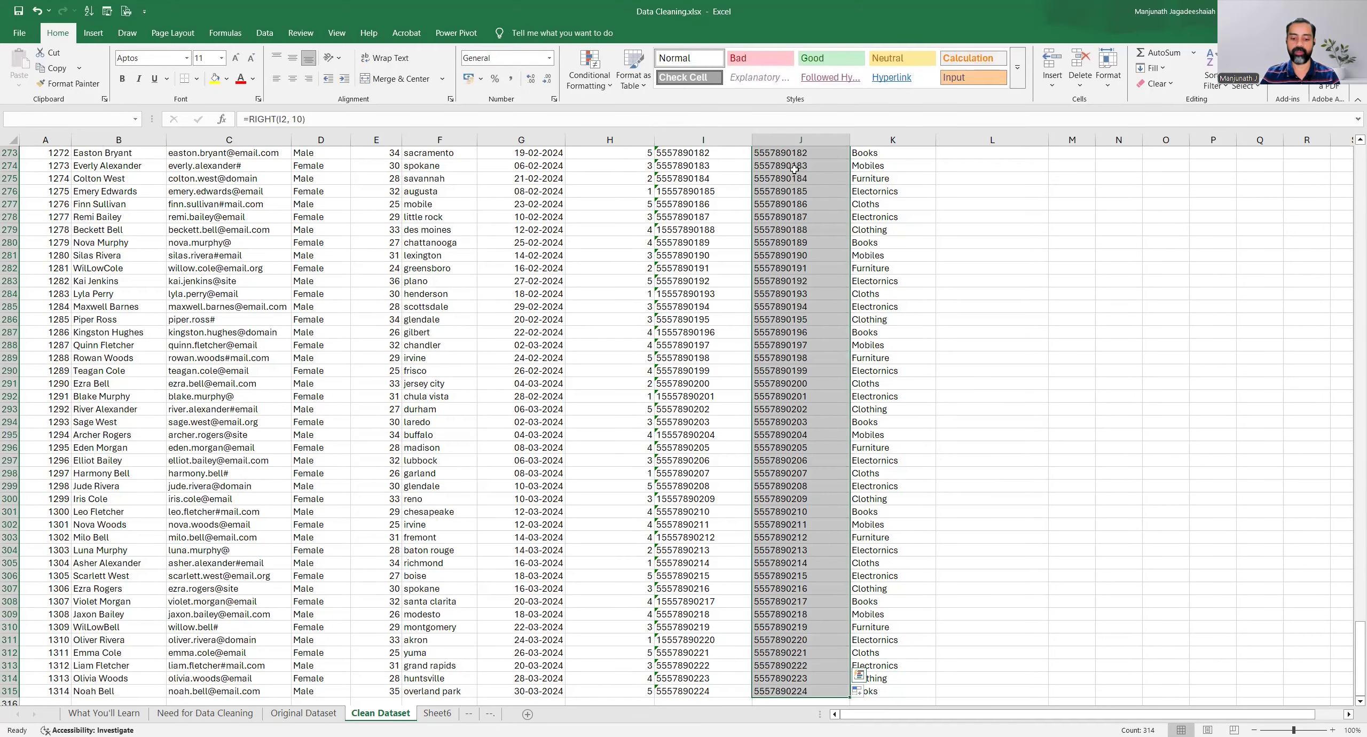
key("ctrl+c")
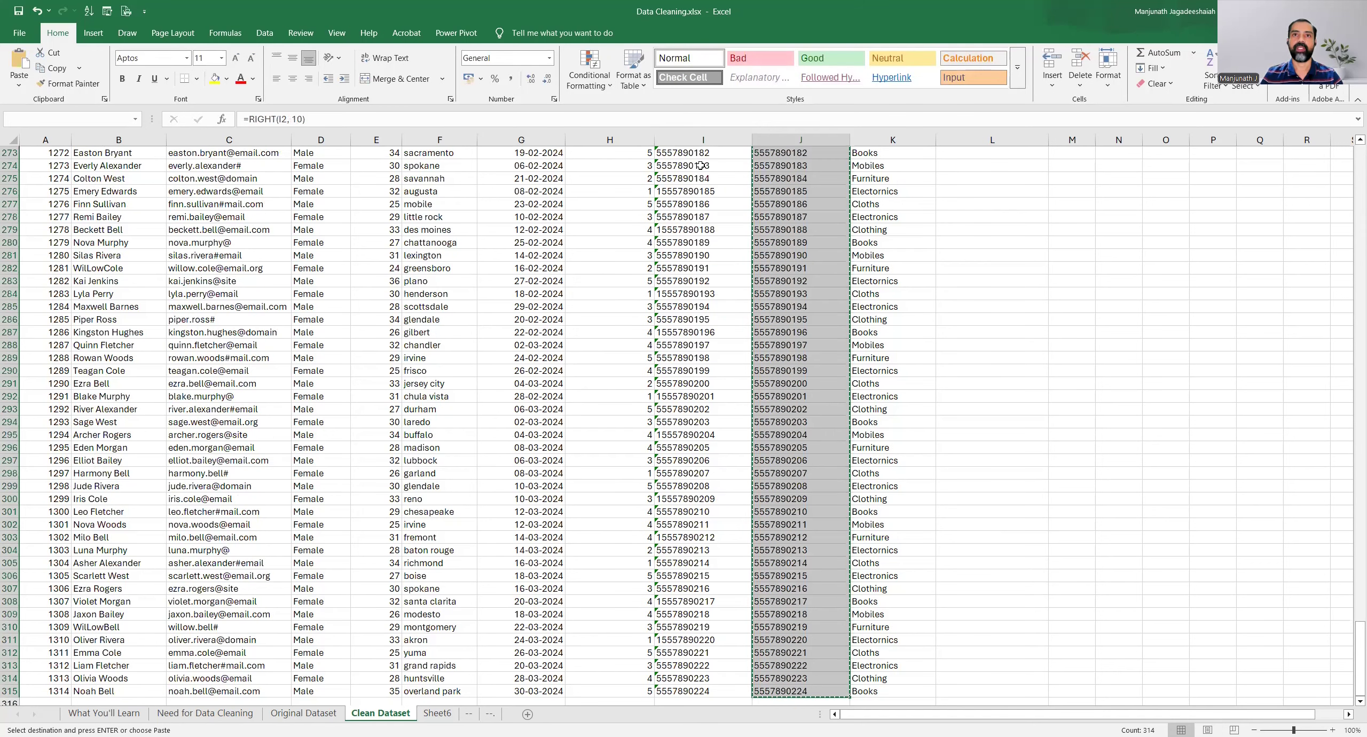
key("Left")
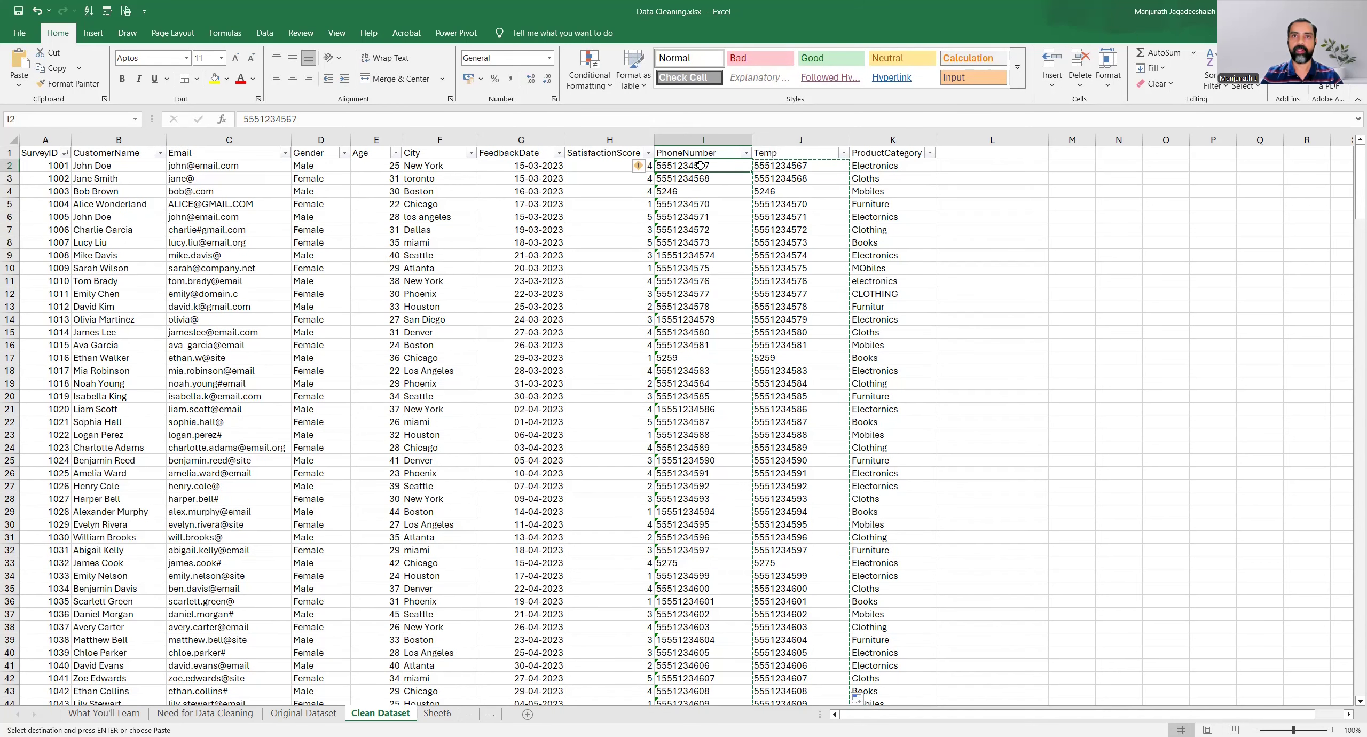
right_click(700, 166)
left_click(751, 246)
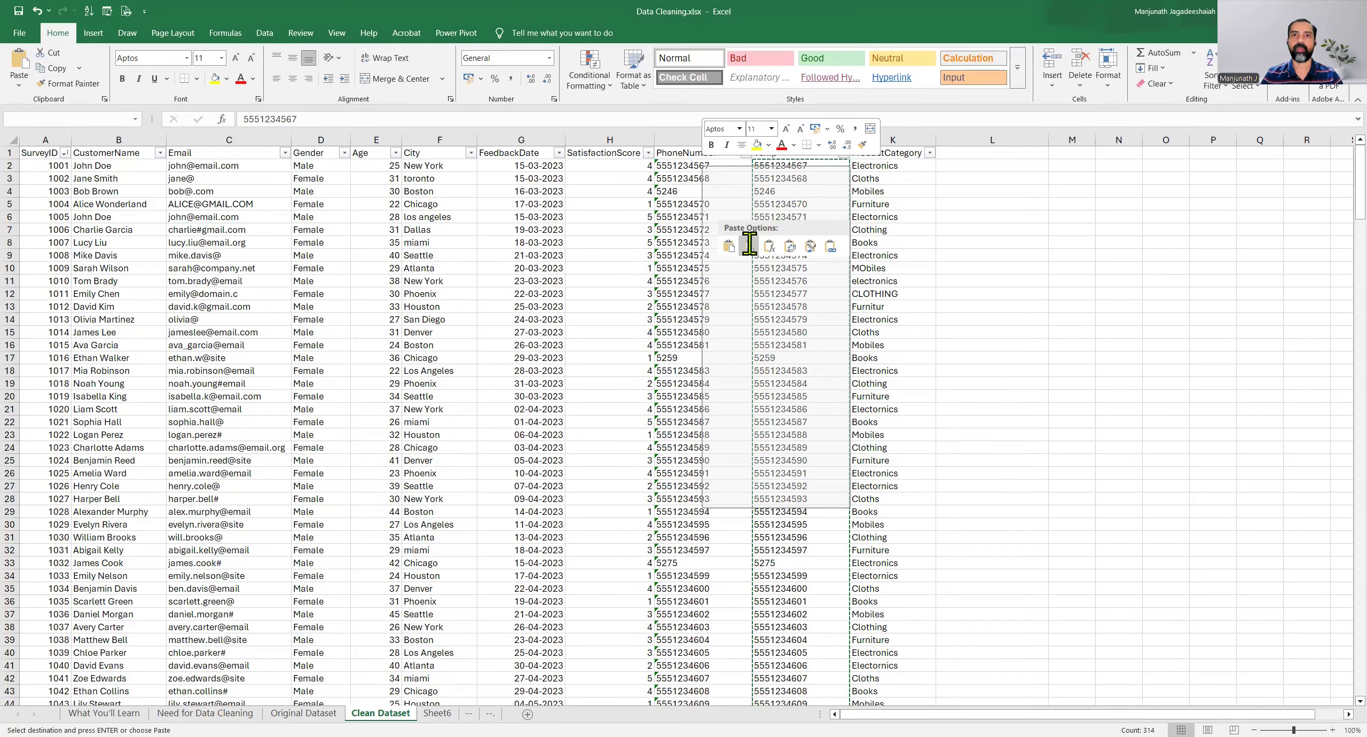
left_click(749, 246)
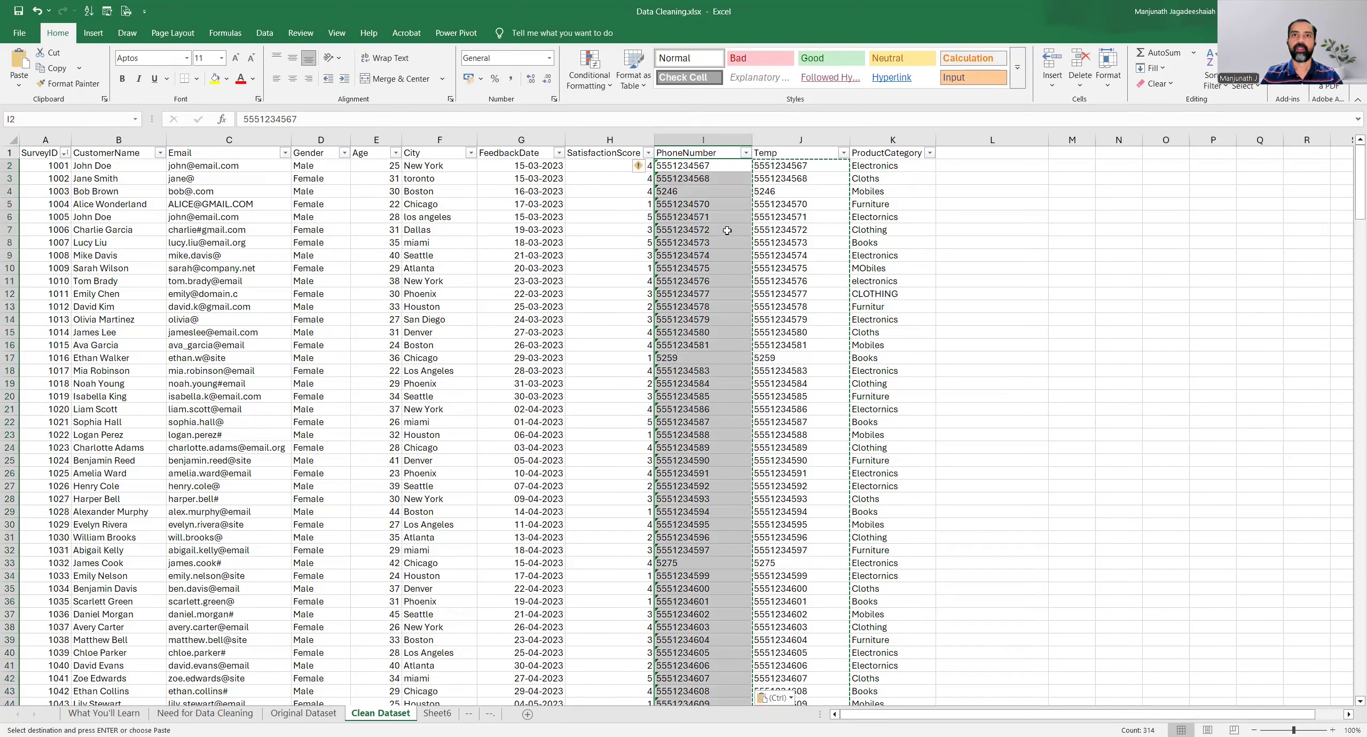
Clear the RIGHT formulas from the Temp column below its header.
left_click(778, 167)
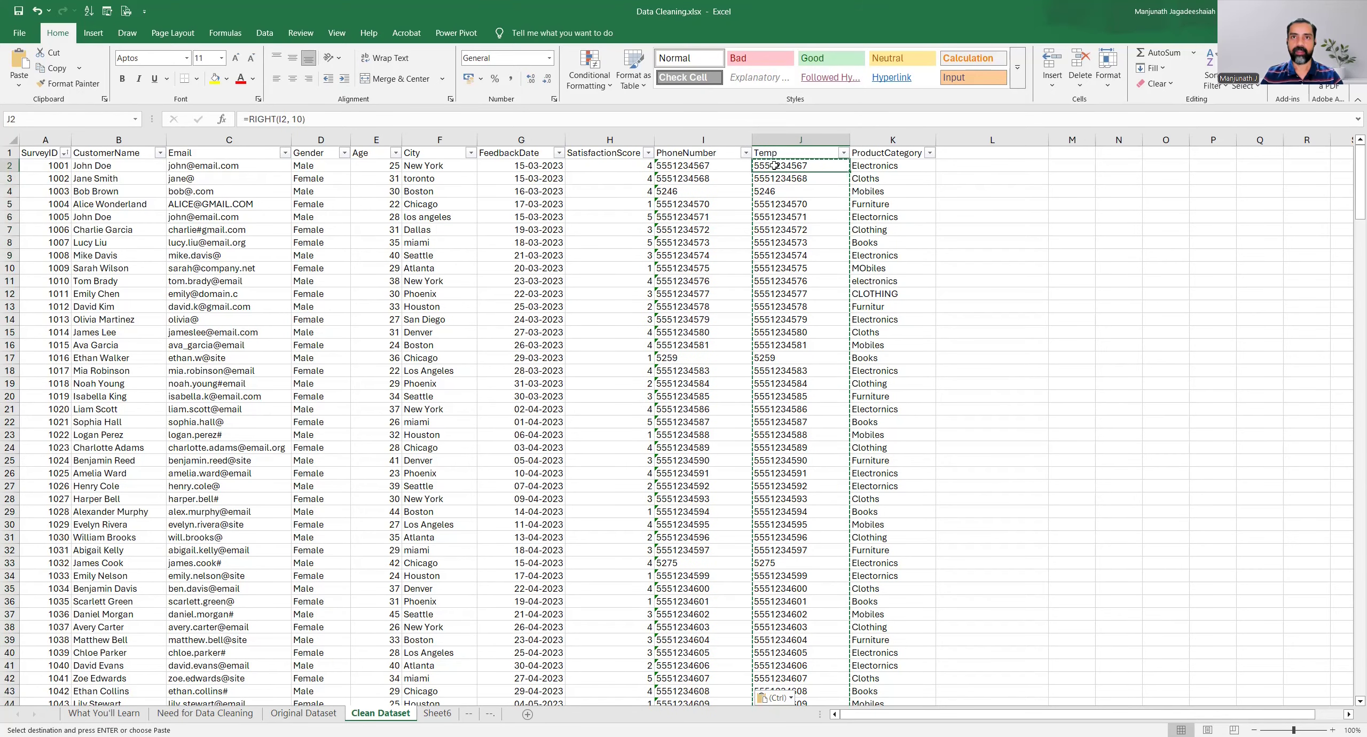
key("ctrl+shift+Down")
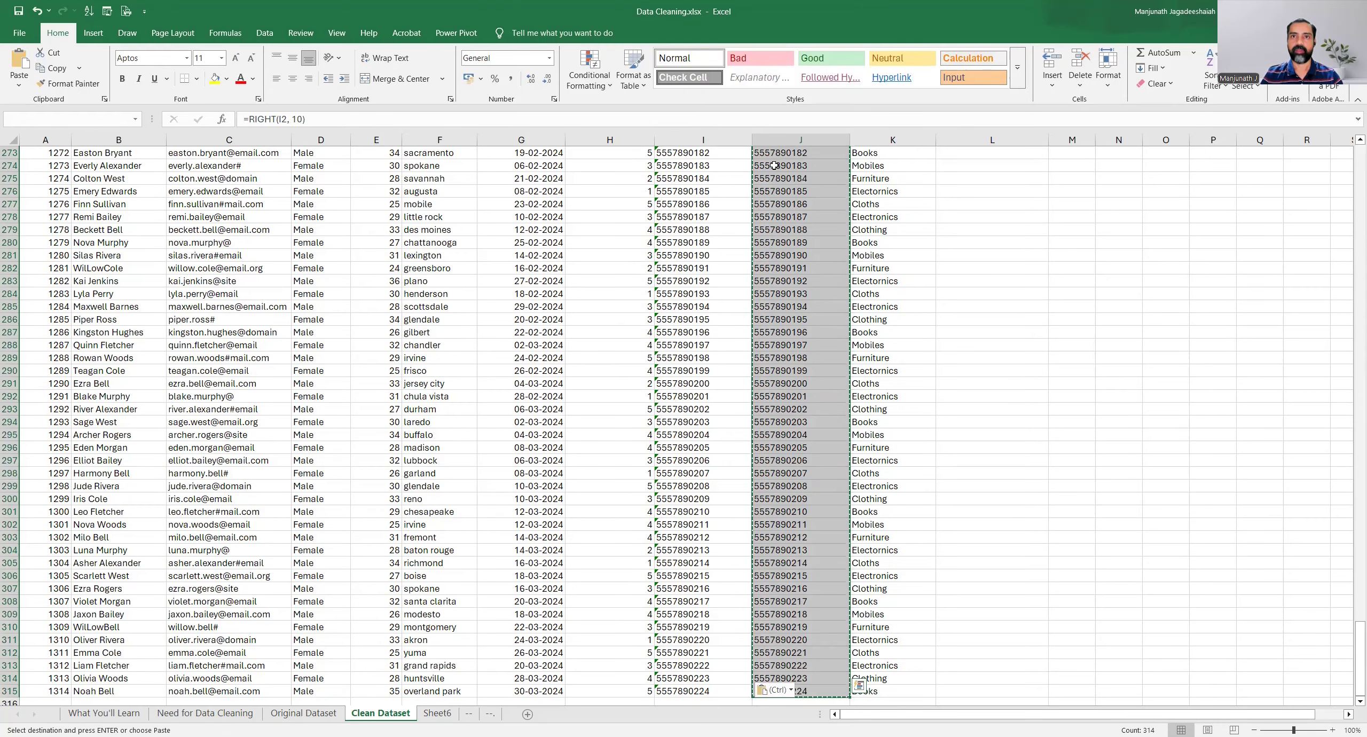
key("Delete")
scroll(774, 166, "up", 20)
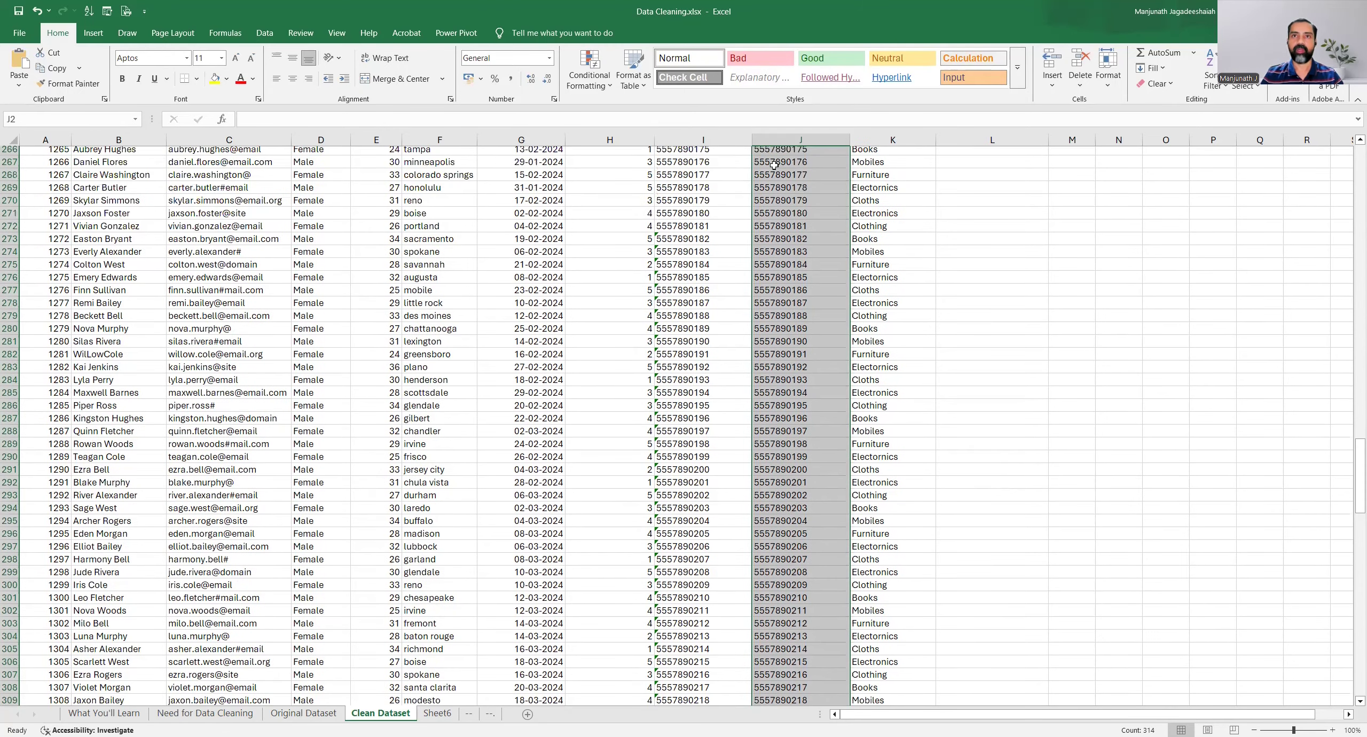
Convert all the PhoneNumber entries stored as text, from I2 down, to numbers.
left_click(725, 166)
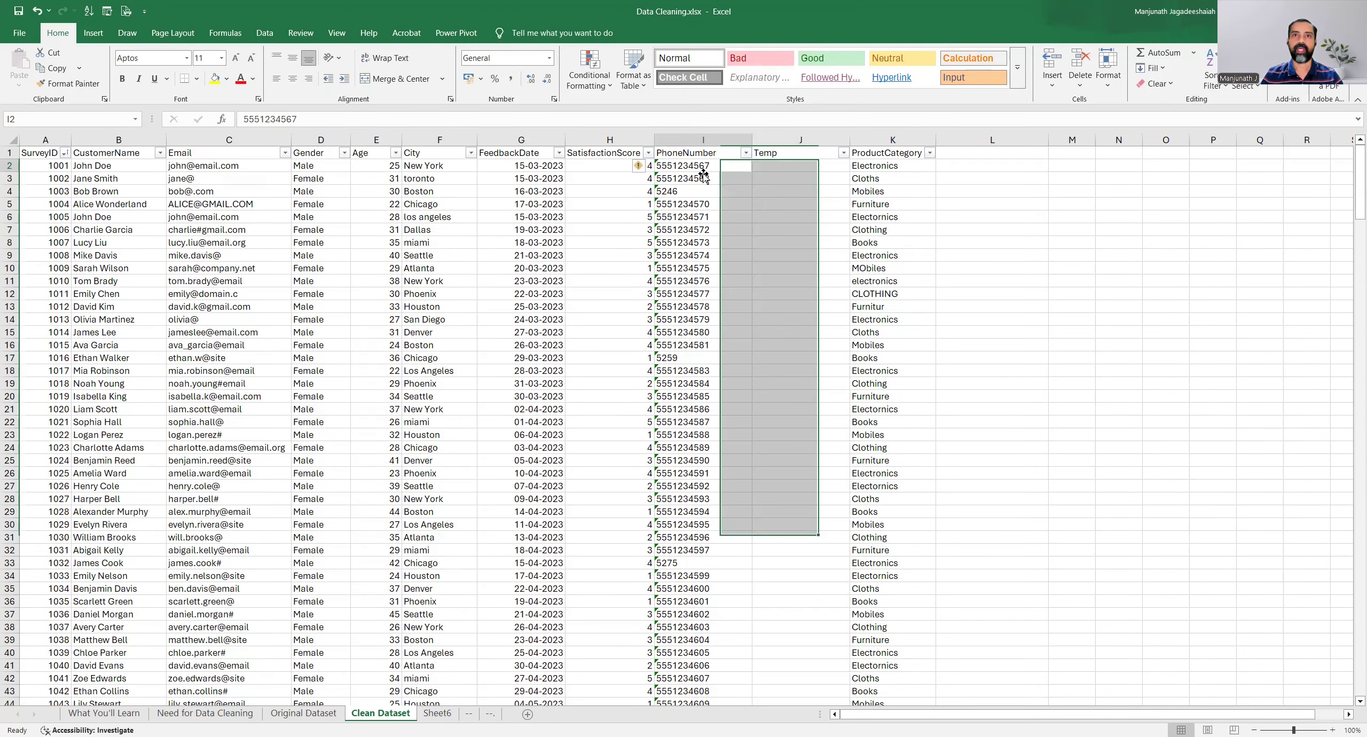
left_click(641, 168)
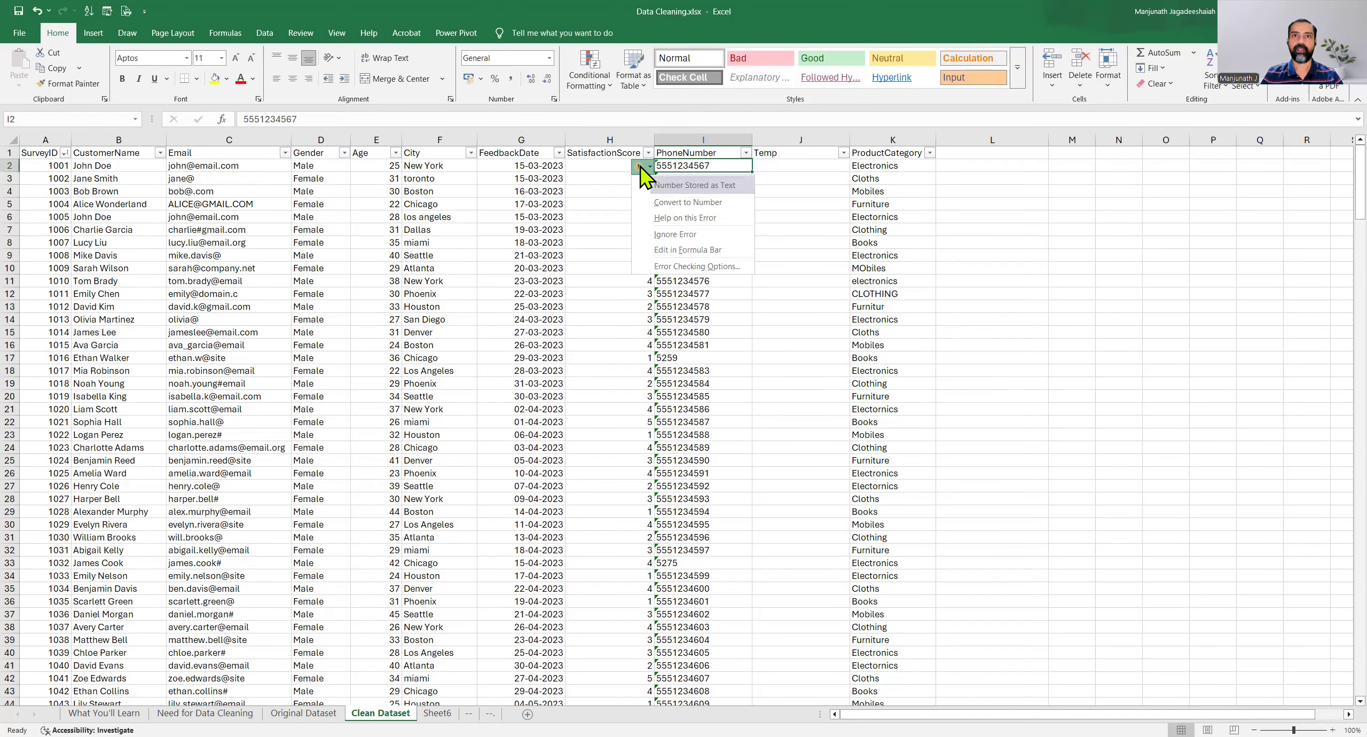
left_click(704, 350)
left_click(689, 167)
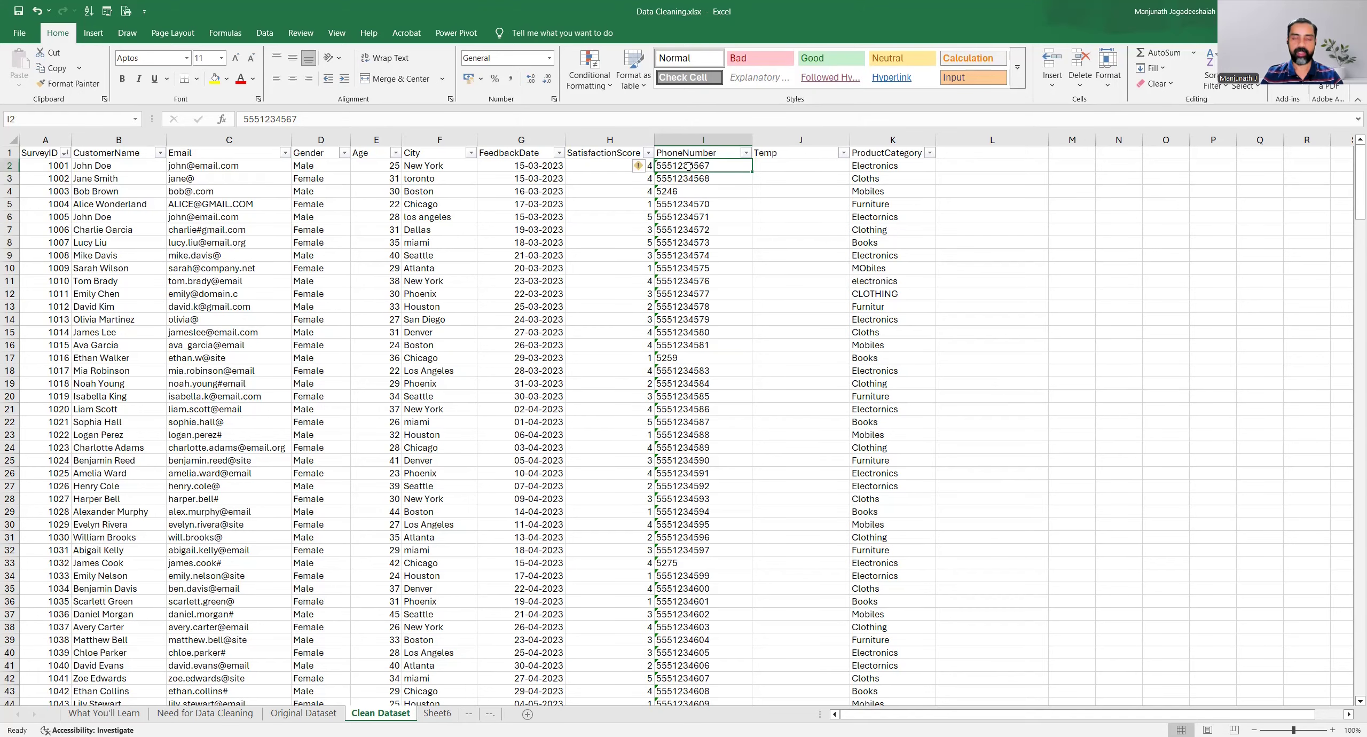
key("ctrl+shift+Down")
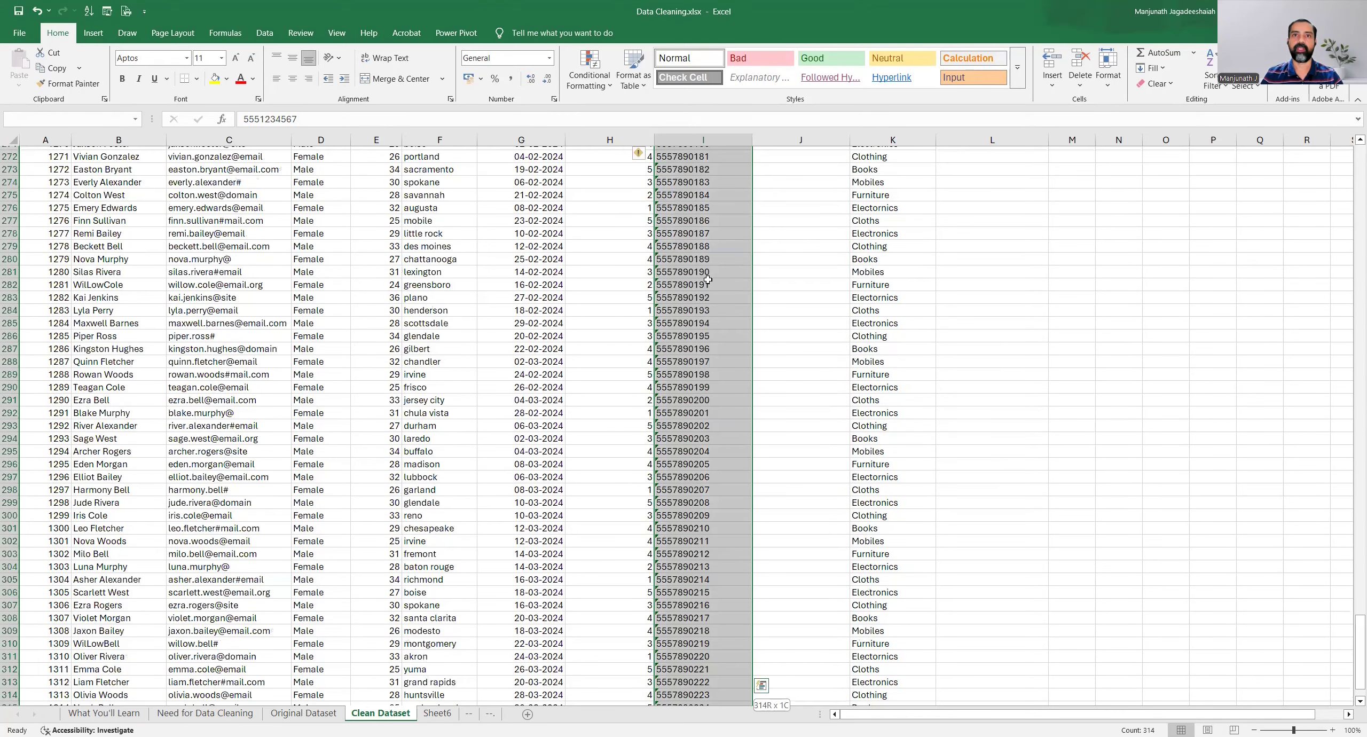
scroll(707, 280, "up", 20)
scroll(706, 280, "up", 20)
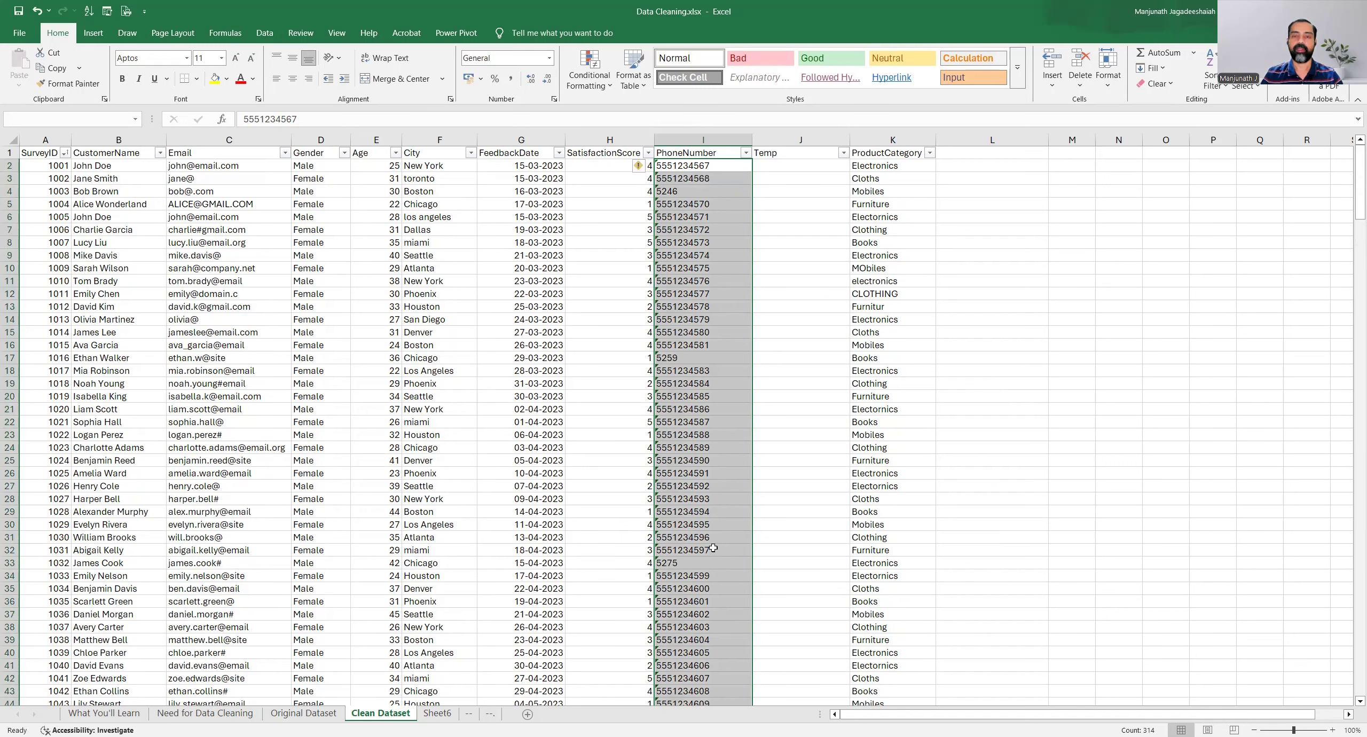
left_click(650, 170)
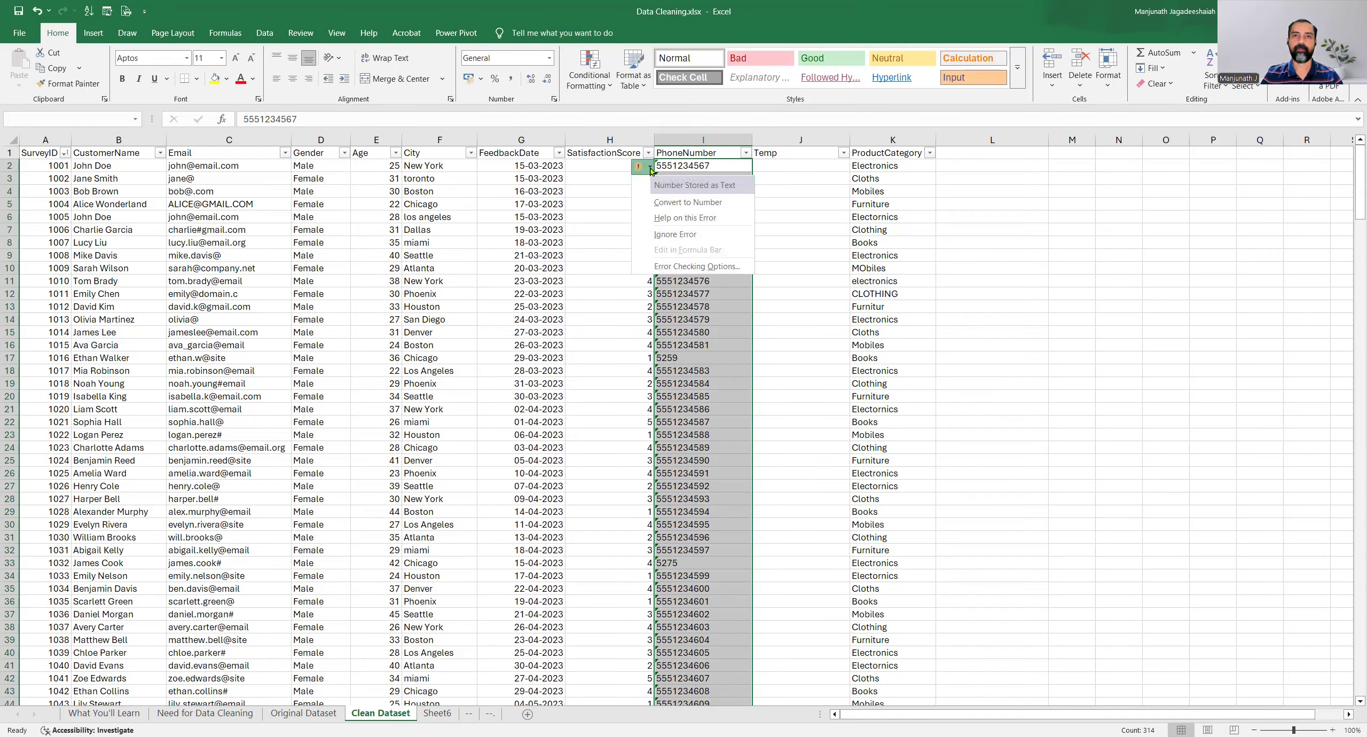
left_click(689, 203)
left_click(692, 188)
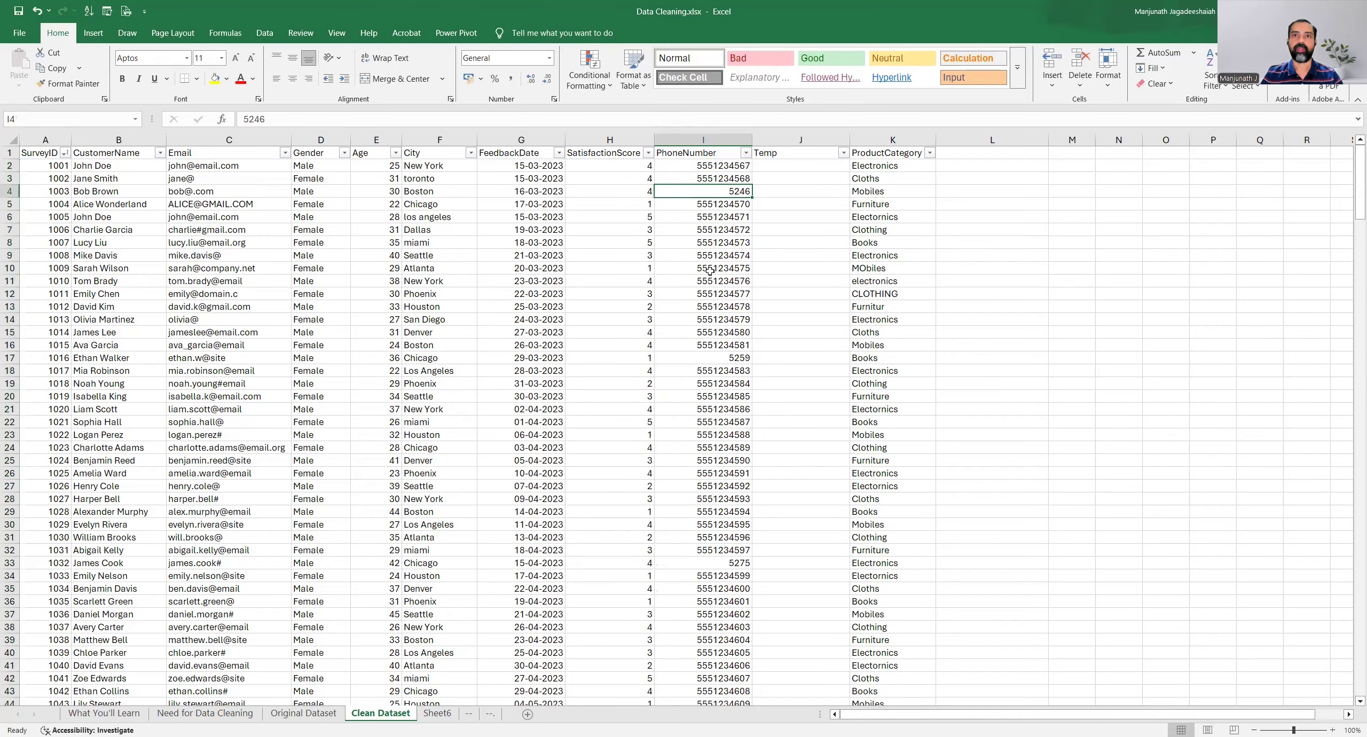
Apply the custom number format +1 (###)###-#### to all PhoneNumber entries from I2 down.
left_click(707, 166)
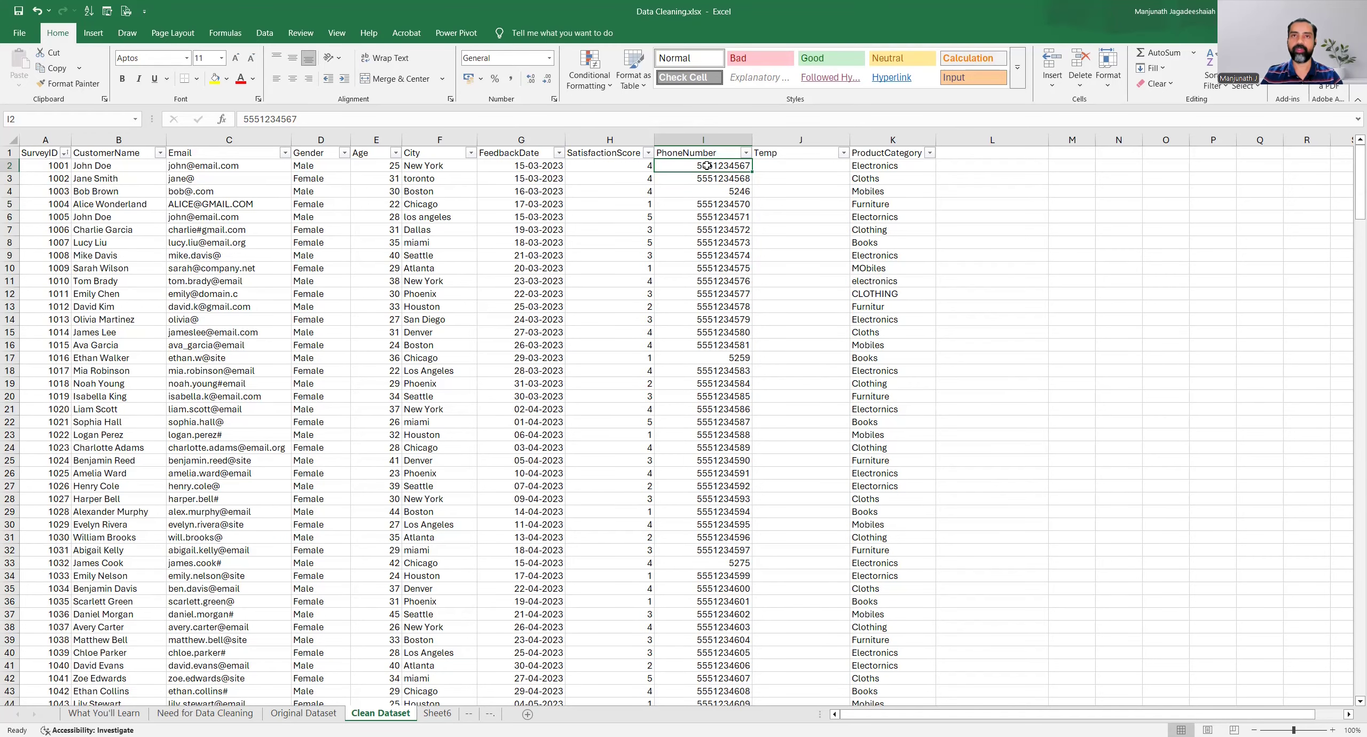
key("ctrl+shift+Down")
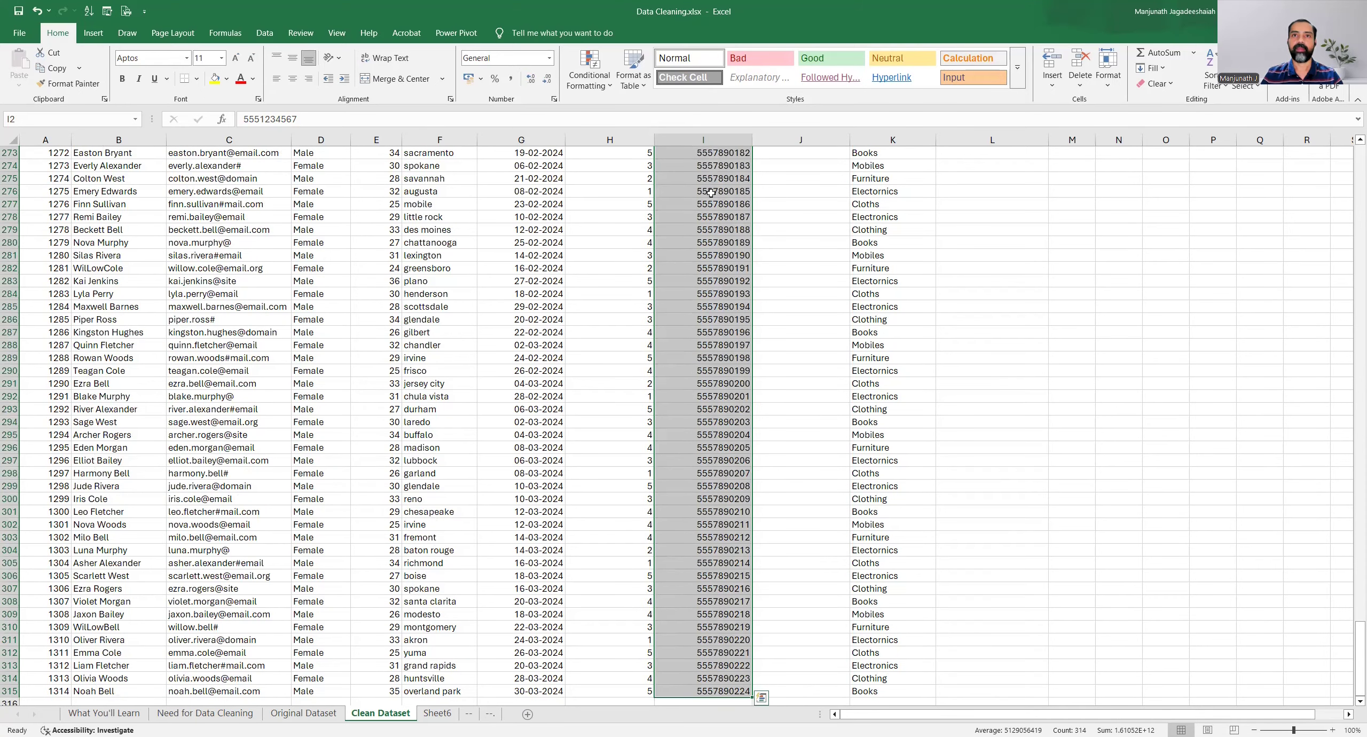
right_click(711, 192)
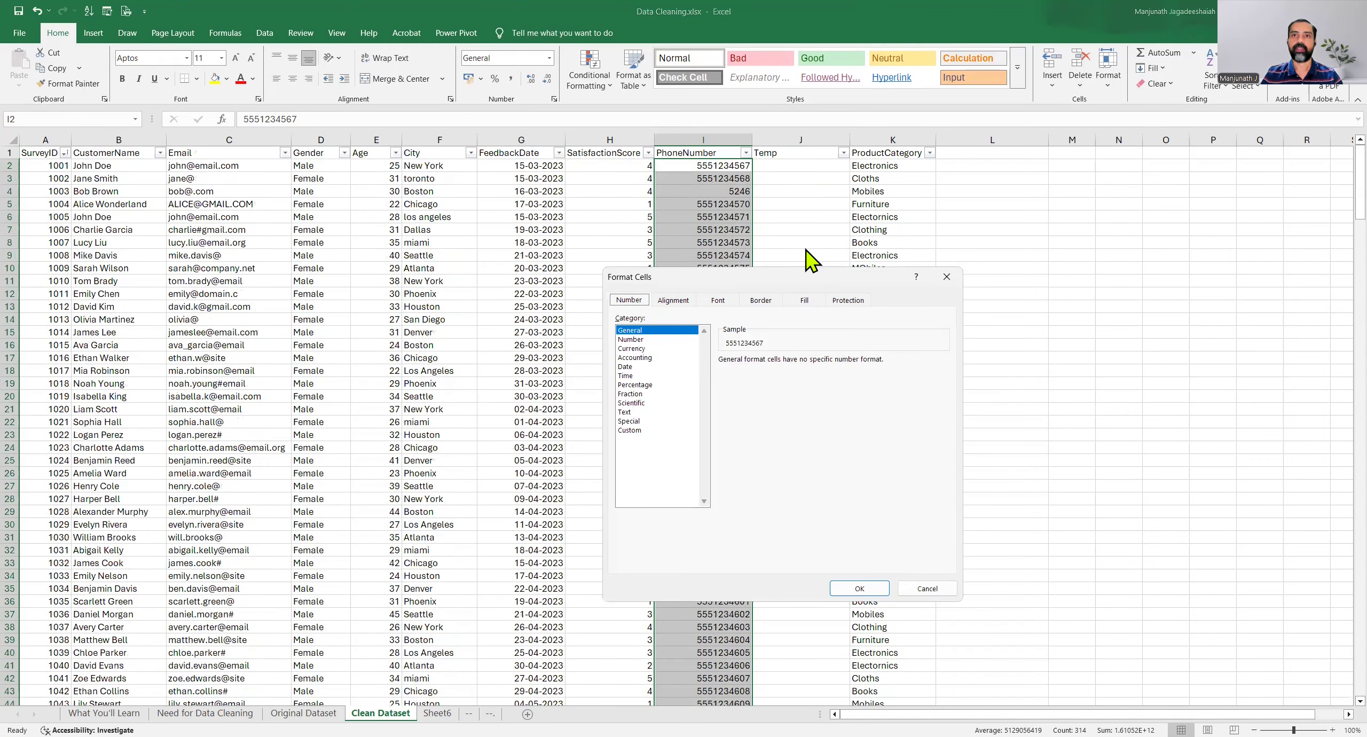
left_click(799, 247)
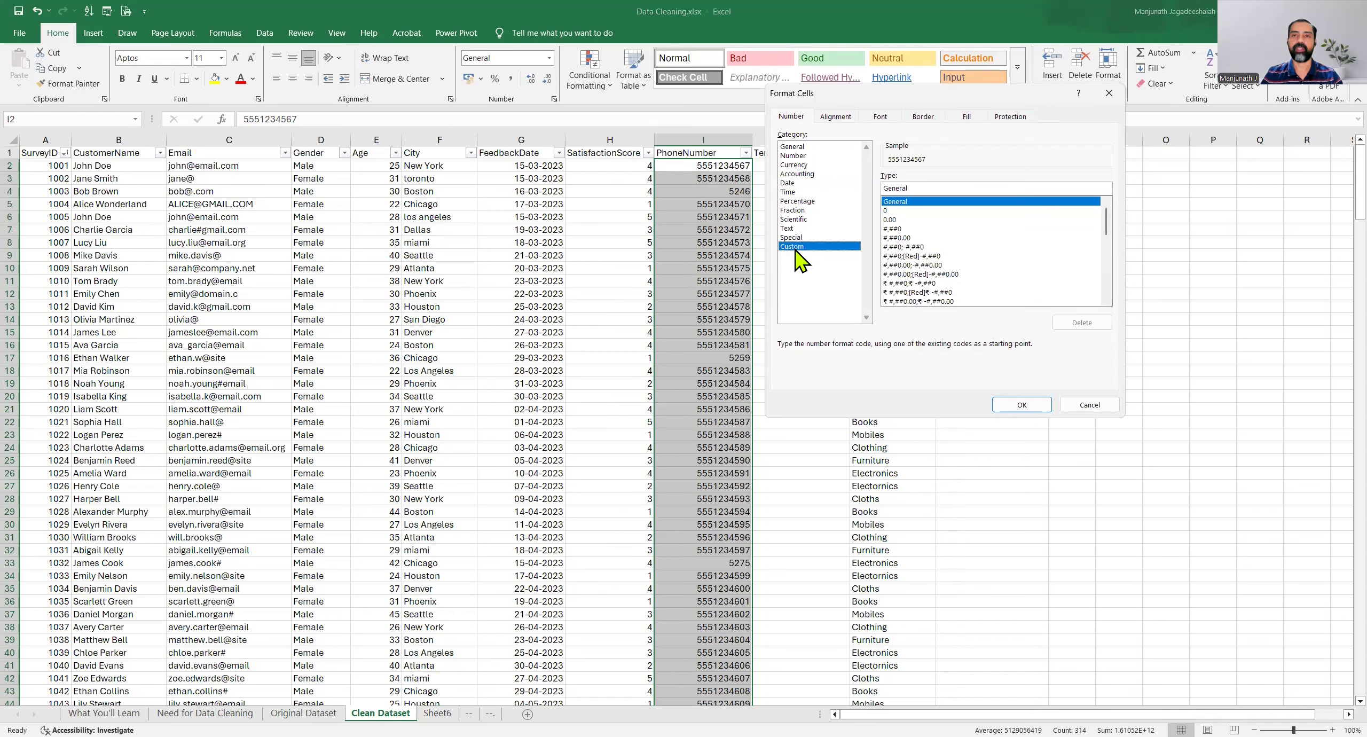
double_click(896, 191)
type("+")
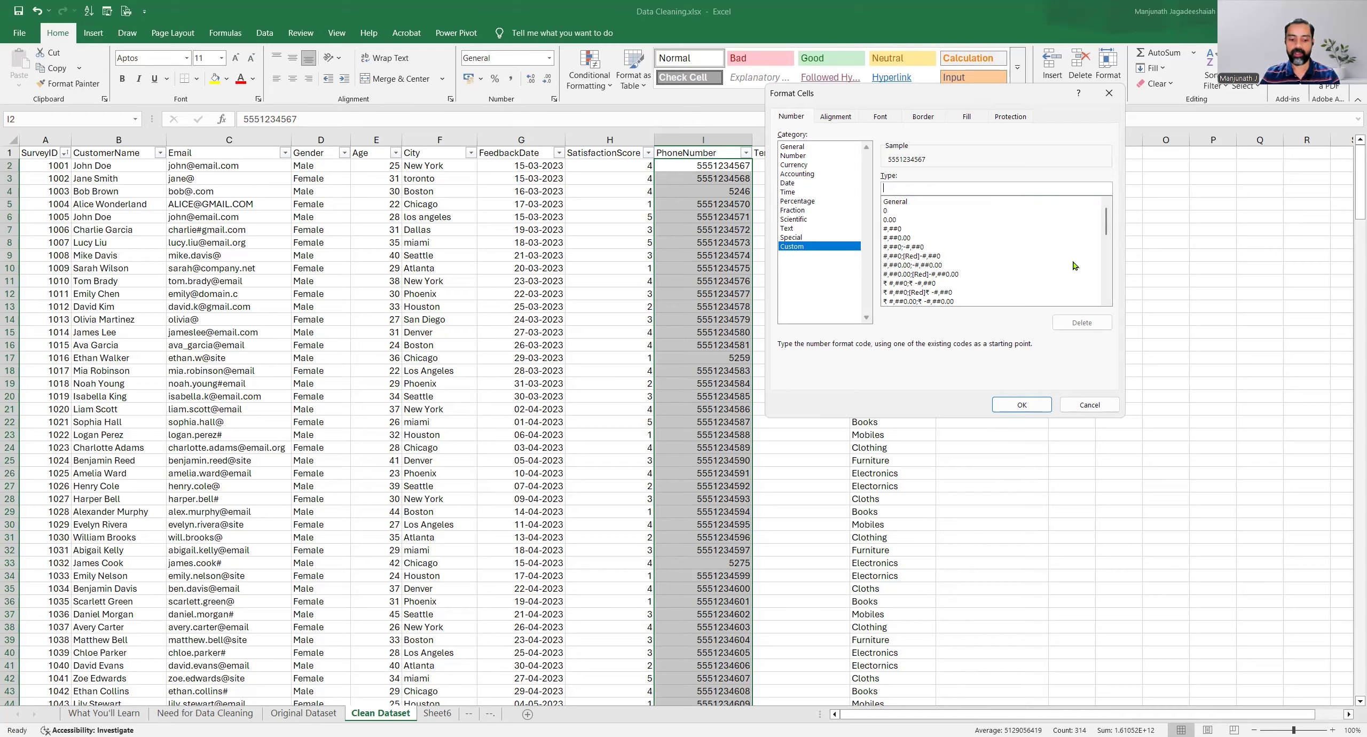
type("1")
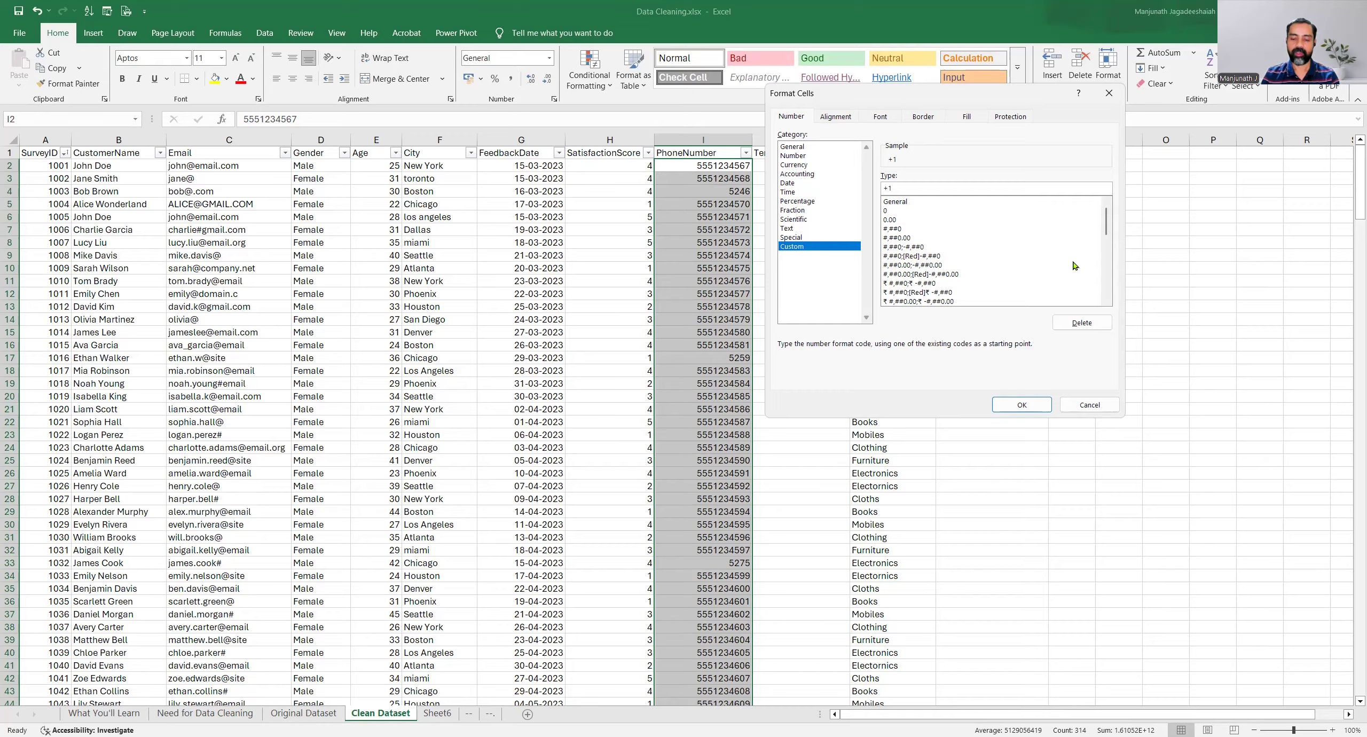
type(" (###)###-####")
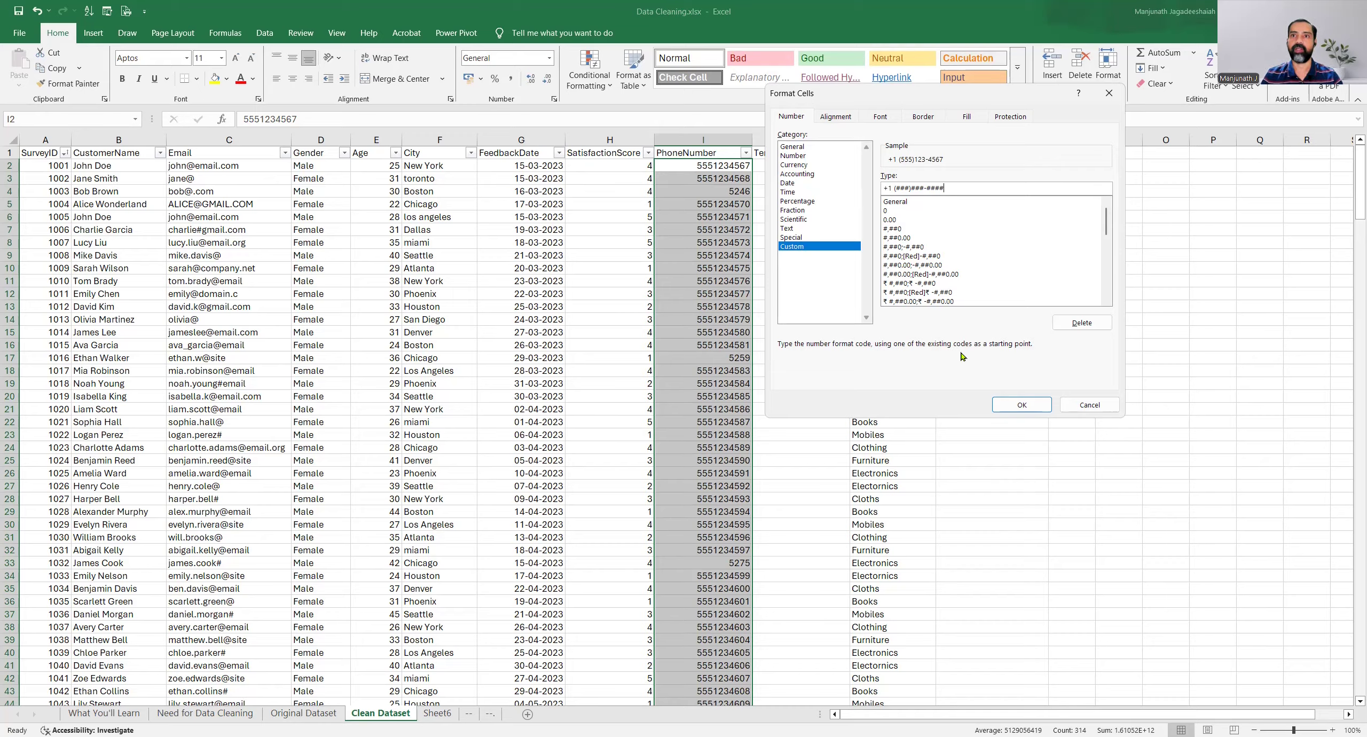
left_click(1020, 406)
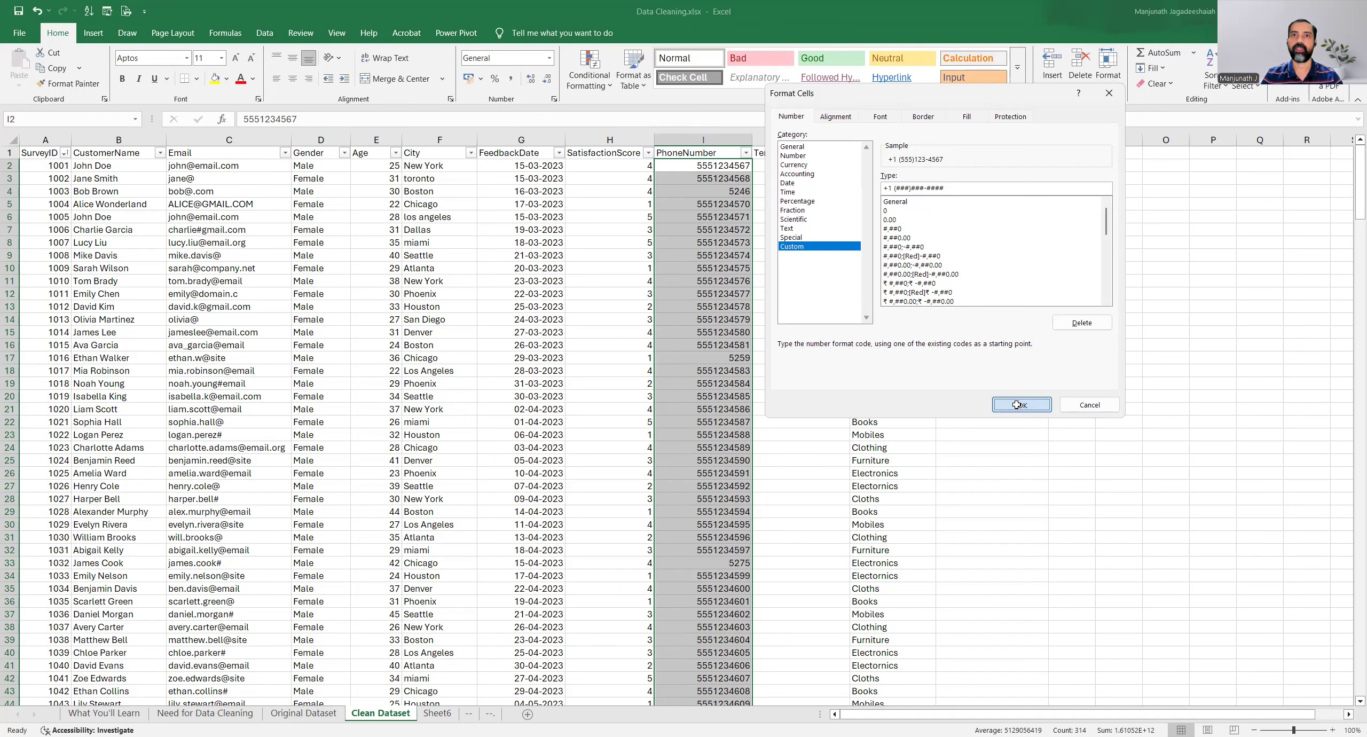
Examine the formatted PhoneNumber column, including the incomplete entries in I4 and I17.
left_click(680, 194)
left_click(673, 165)
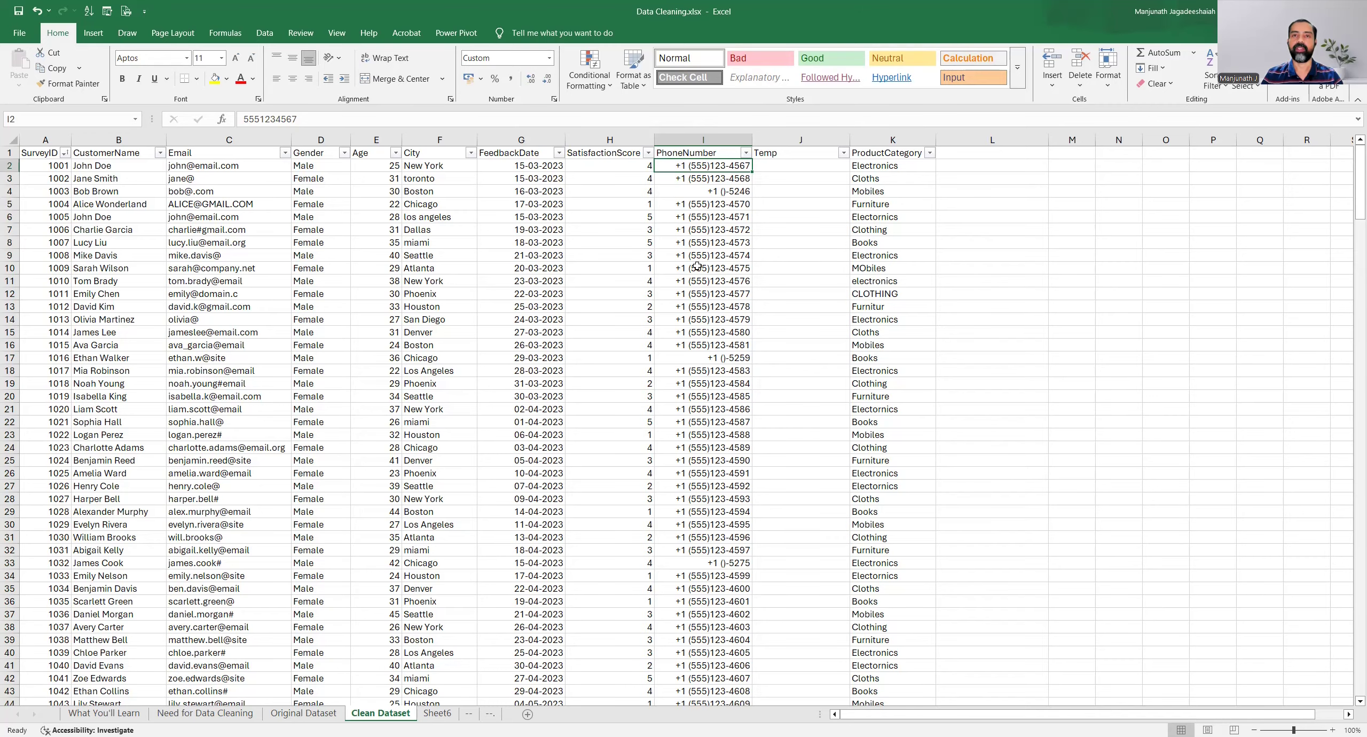
scroll(698, 266, "down", 16)
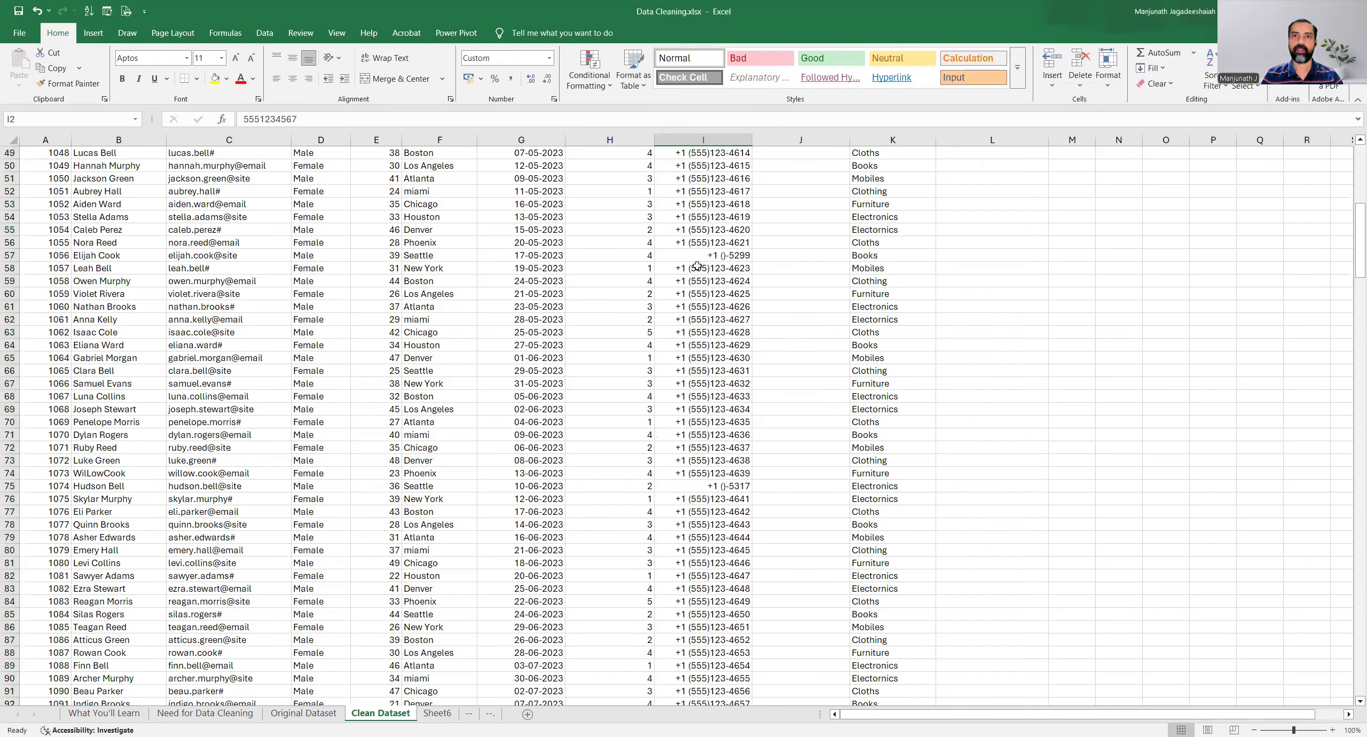
scroll(697, 266, "up", 16)
left_click(700, 192)
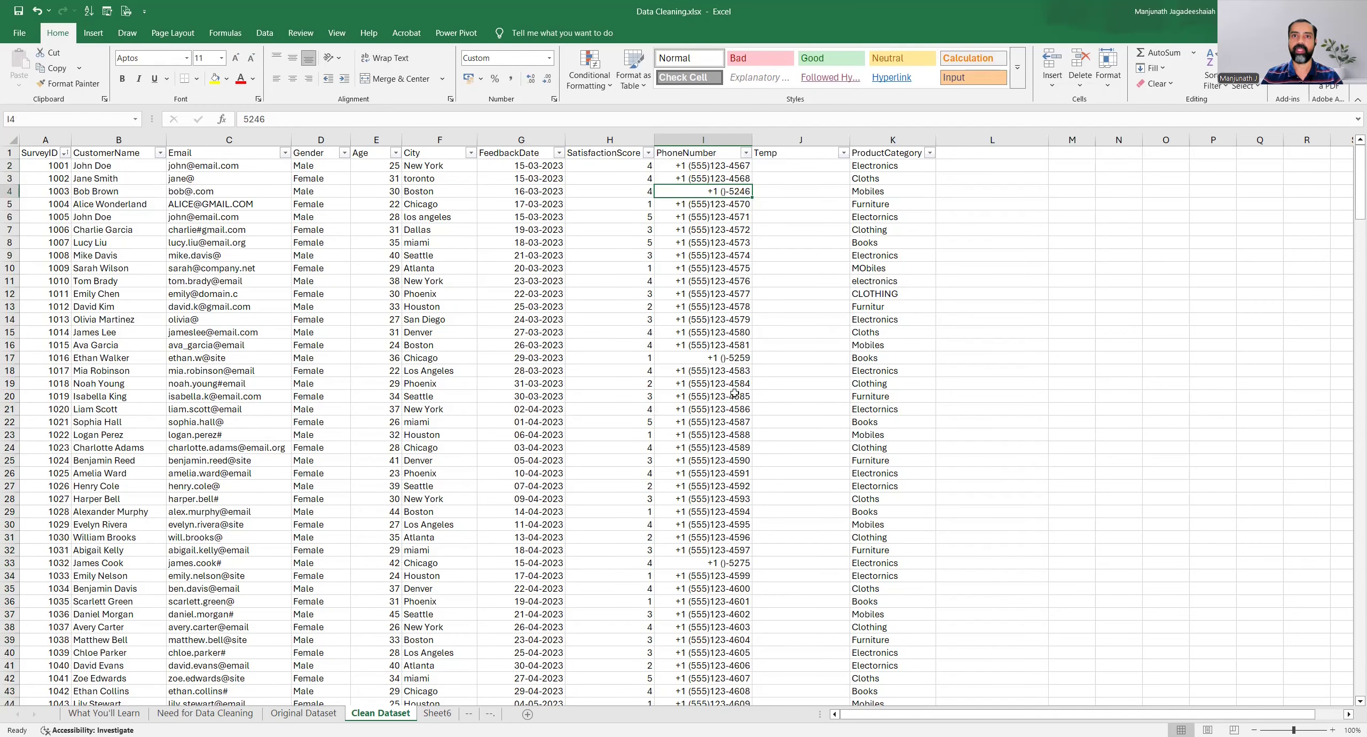
left_click(700, 357)
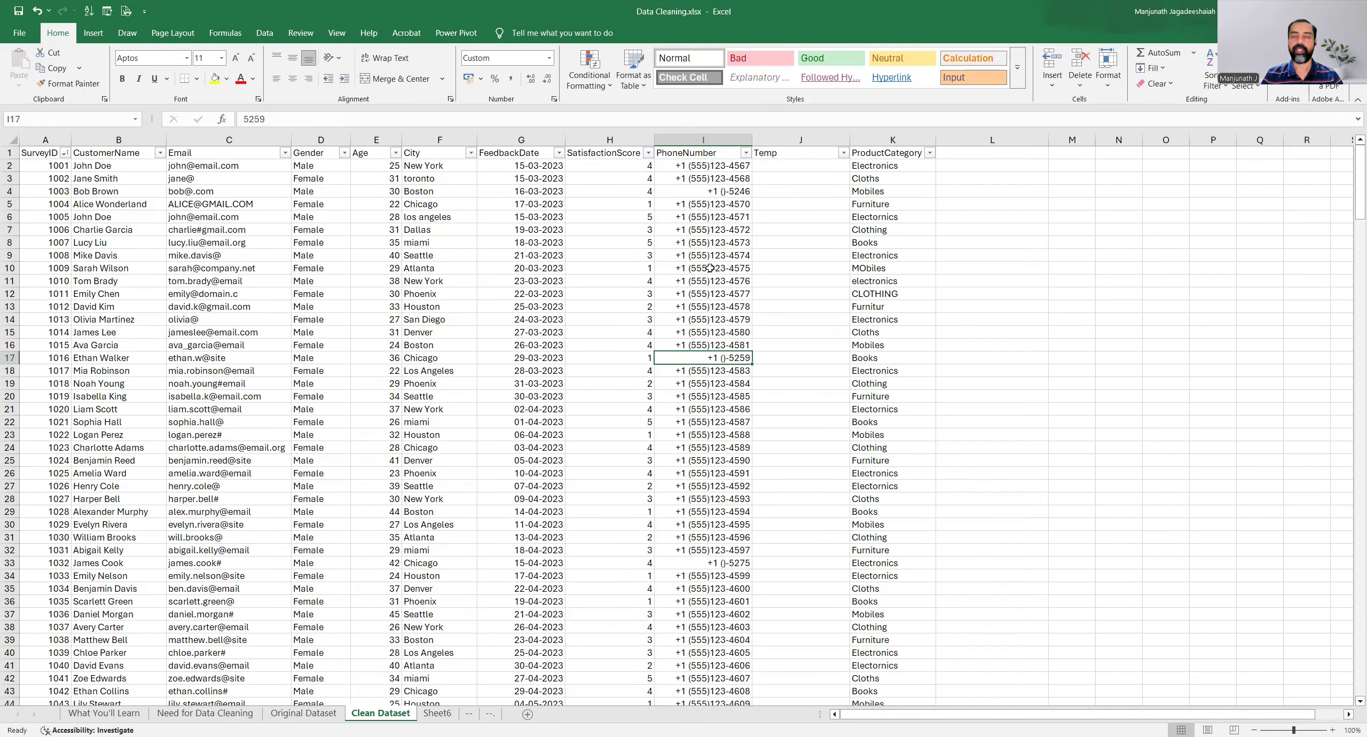
left_click(696, 192)
left_click(694, 358)
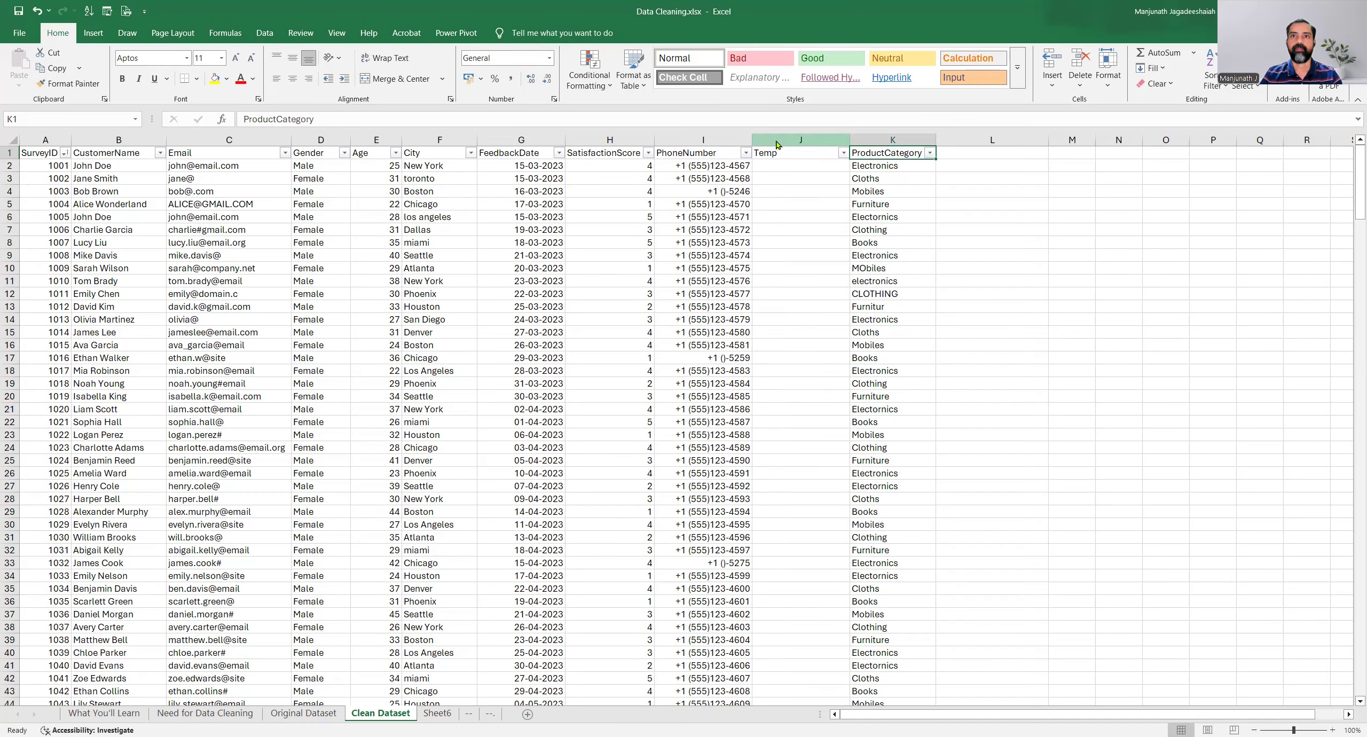
Delete the Temp helper column (J) from the Clean Dataset sheet.
right_click(777, 145)
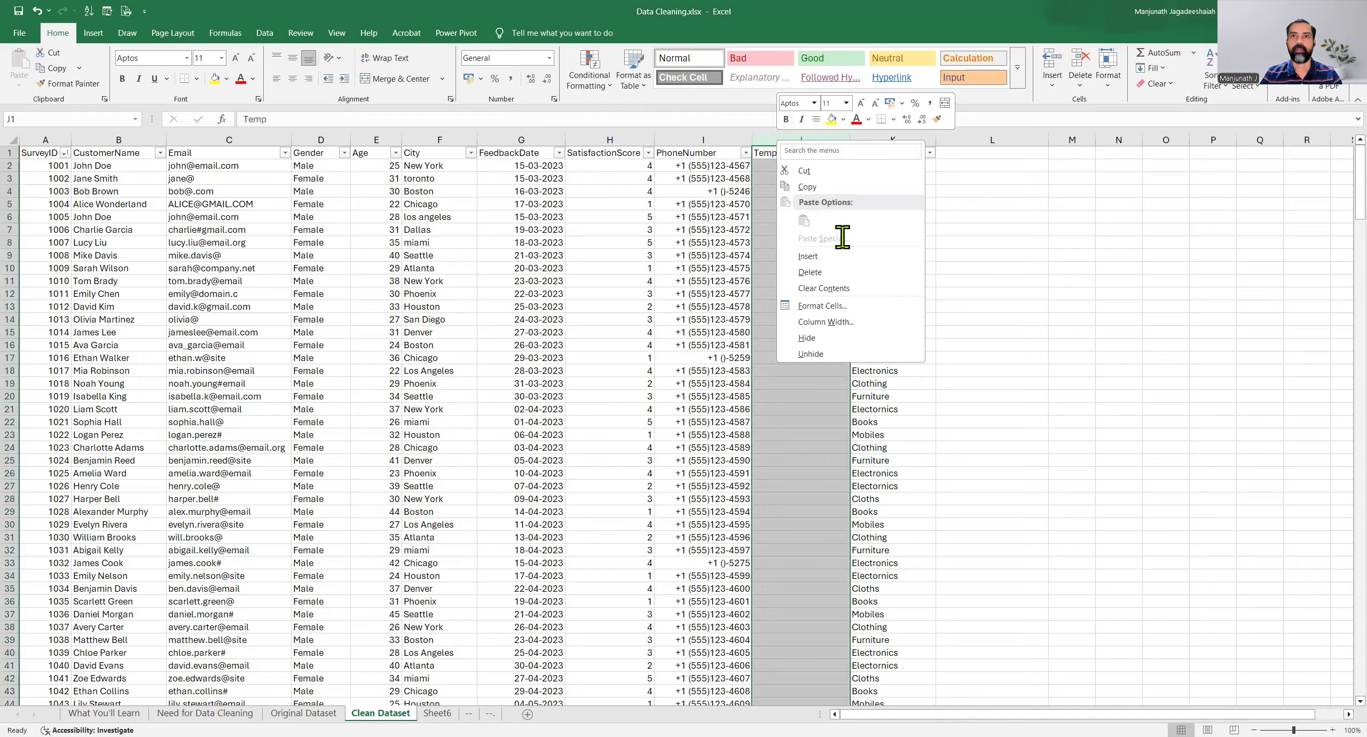
left_click(821, 273)
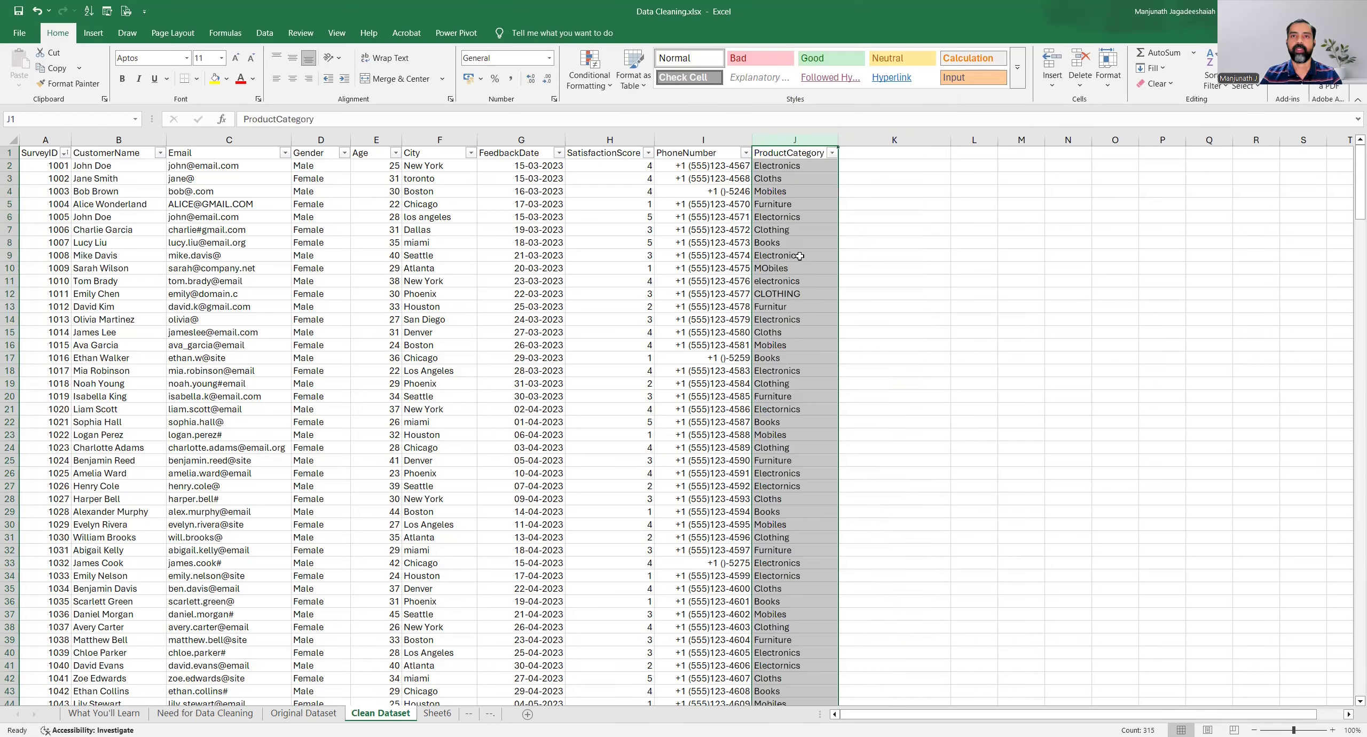
List the distinct ProductCategory values available for filtering to check for inconsistent spellings.
left_click(777, 181)
left_click(781, 156)
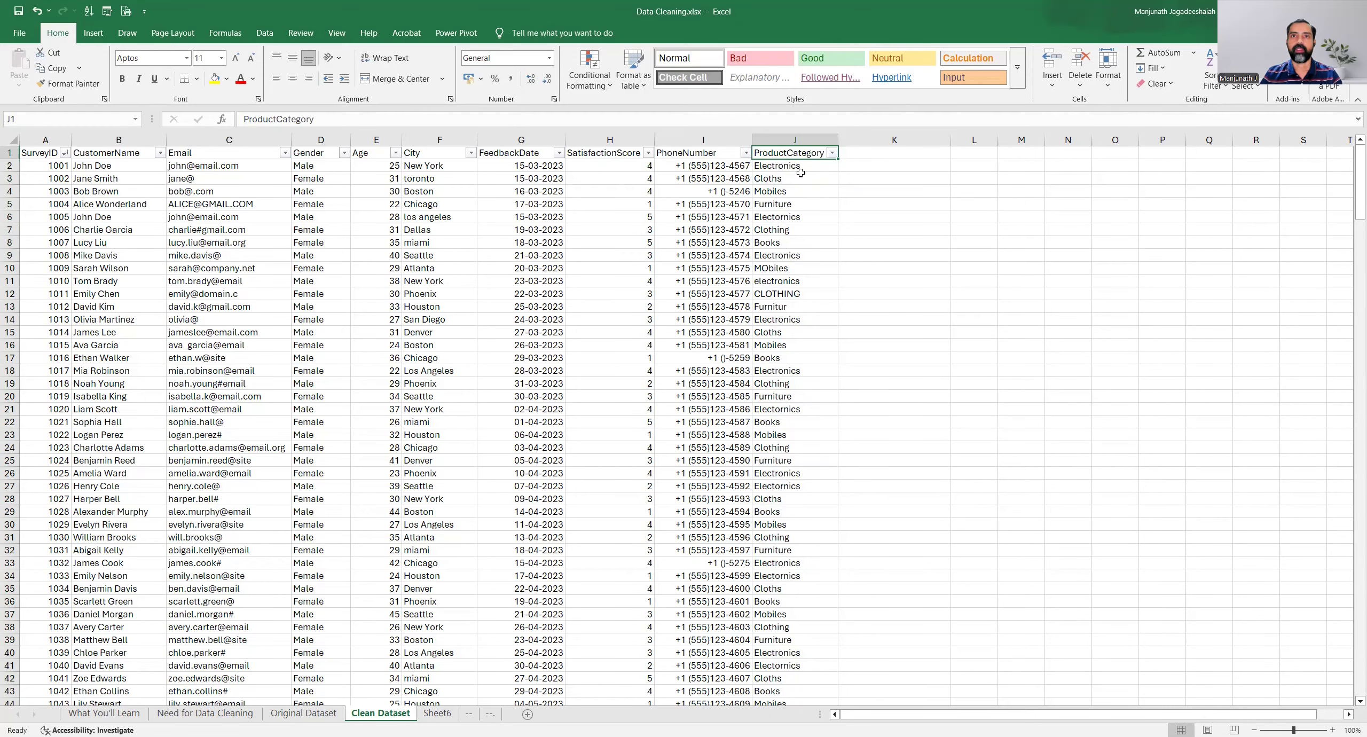
left_click(832, 154)
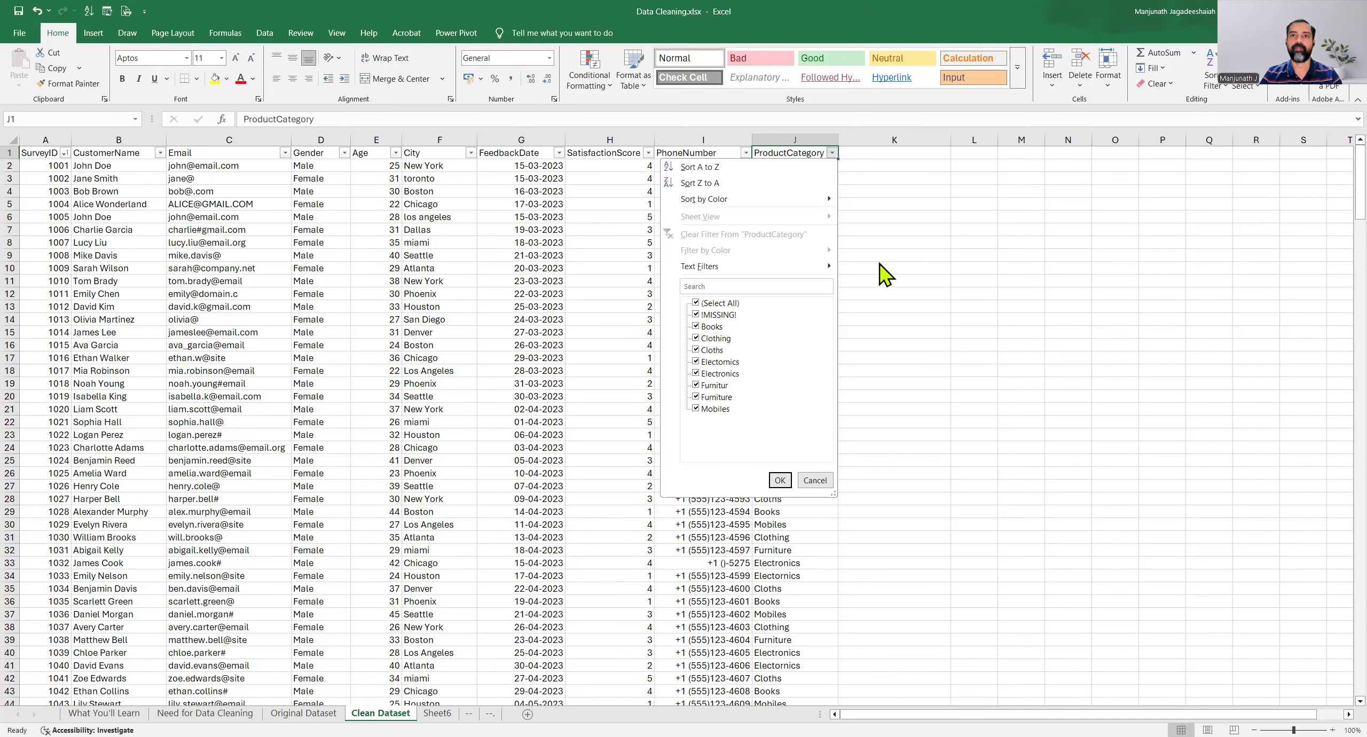
Select all ProductCategory entries from J2 down and find the first cell containing the misspelling "Electornics".
left_click(804, 167)
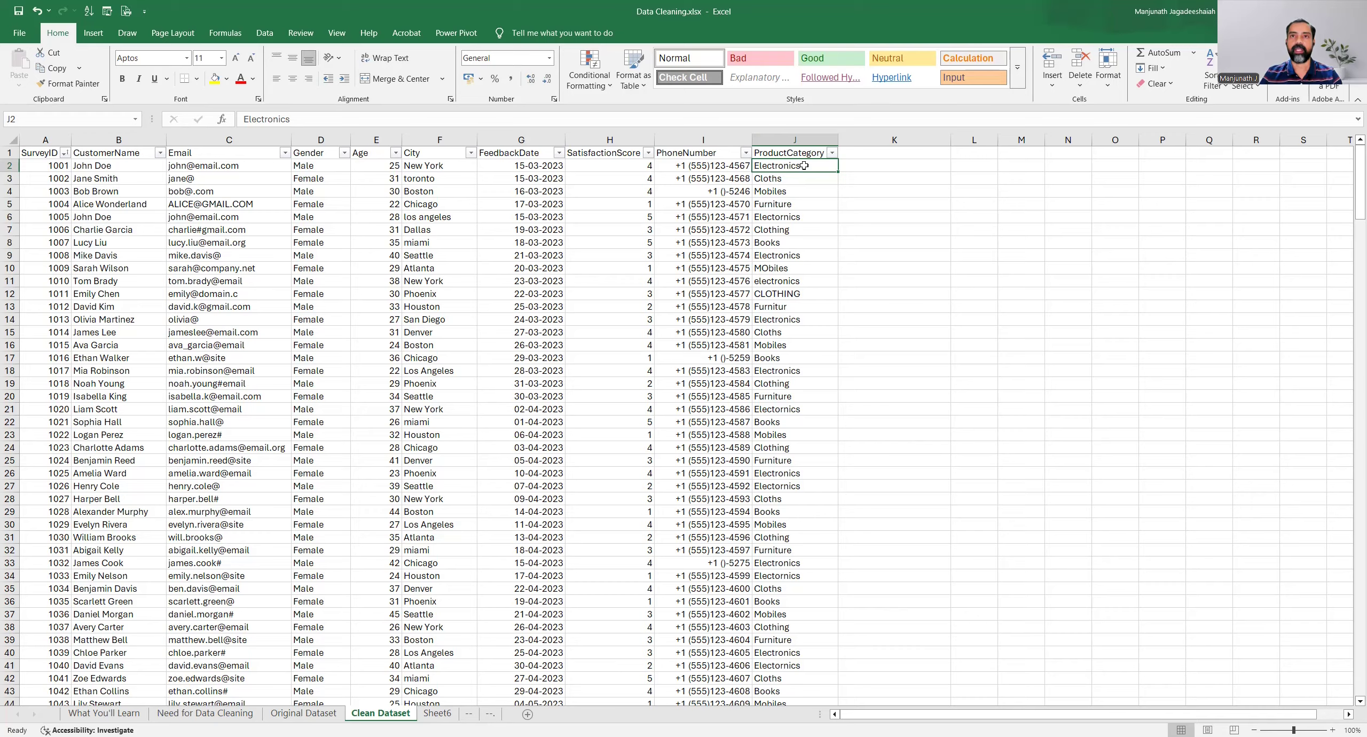
key("ctrl+shift+Down")
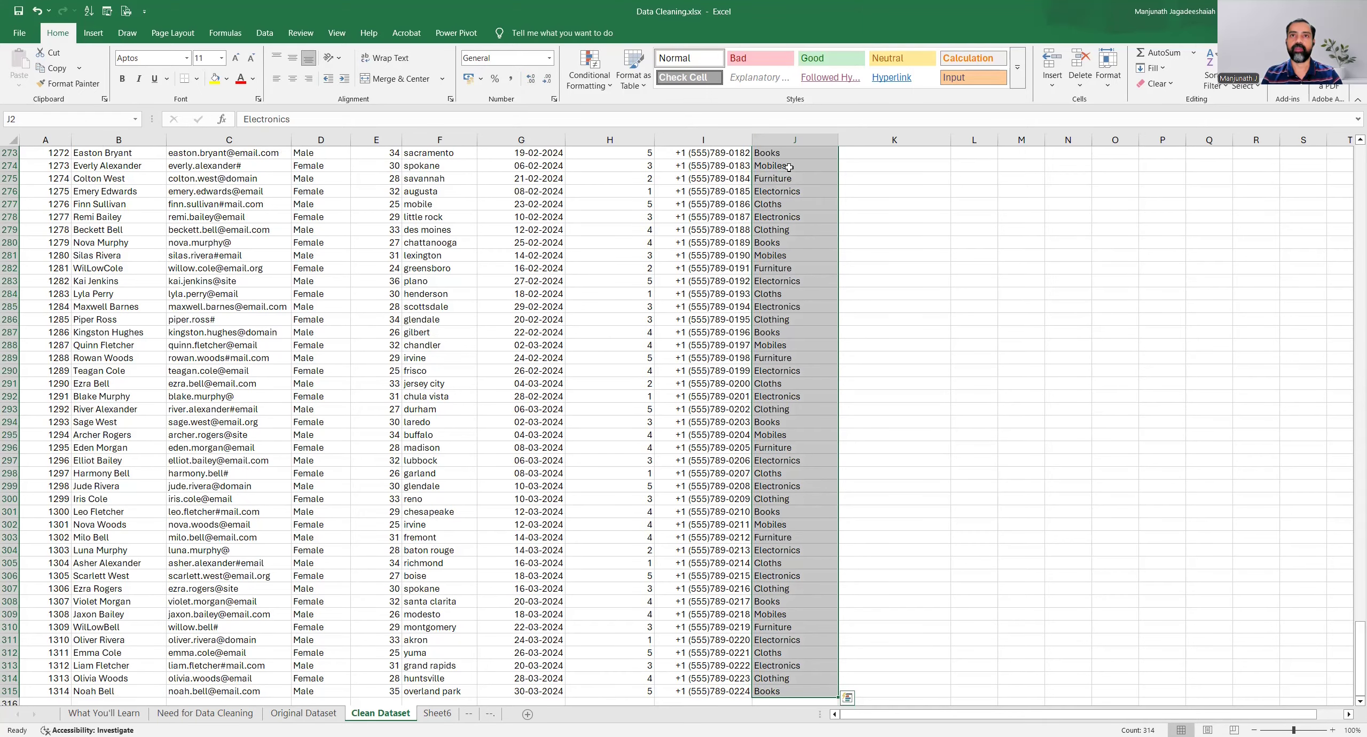
key("ctrl+h")
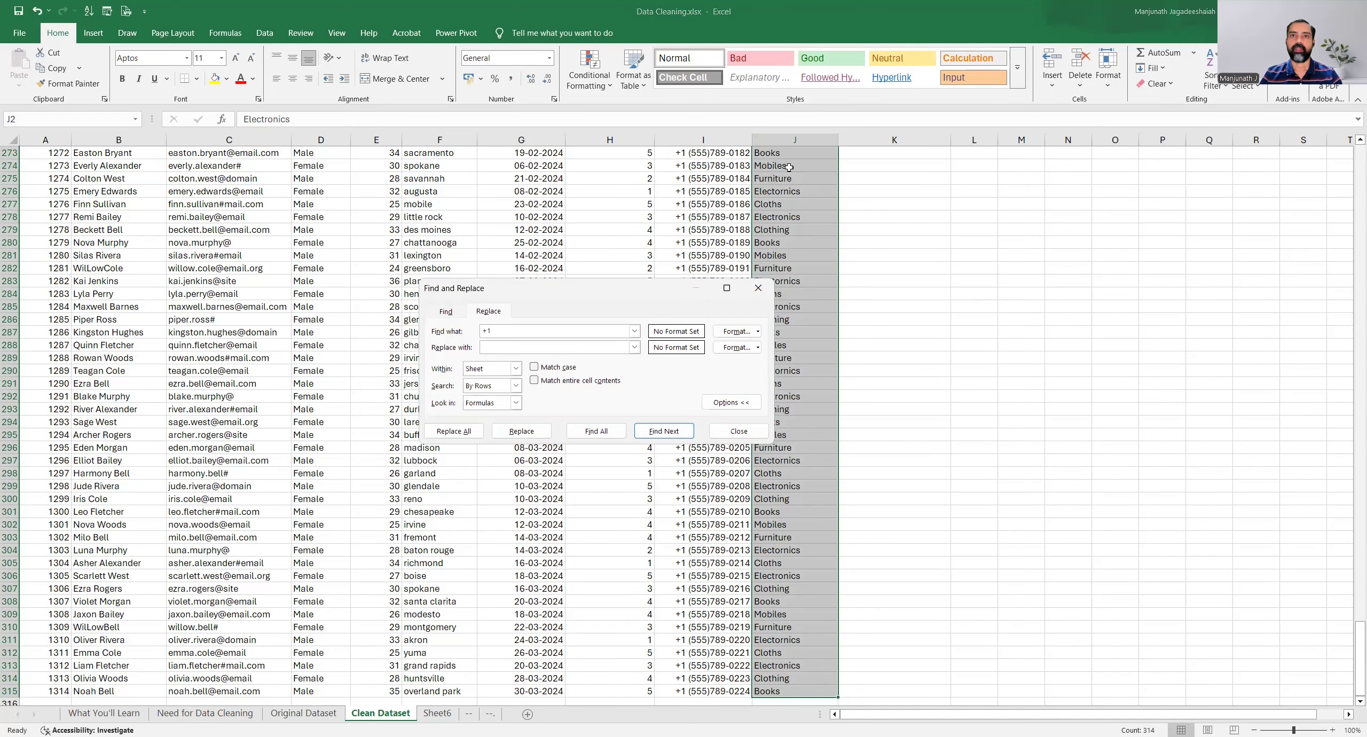
key("Tab")
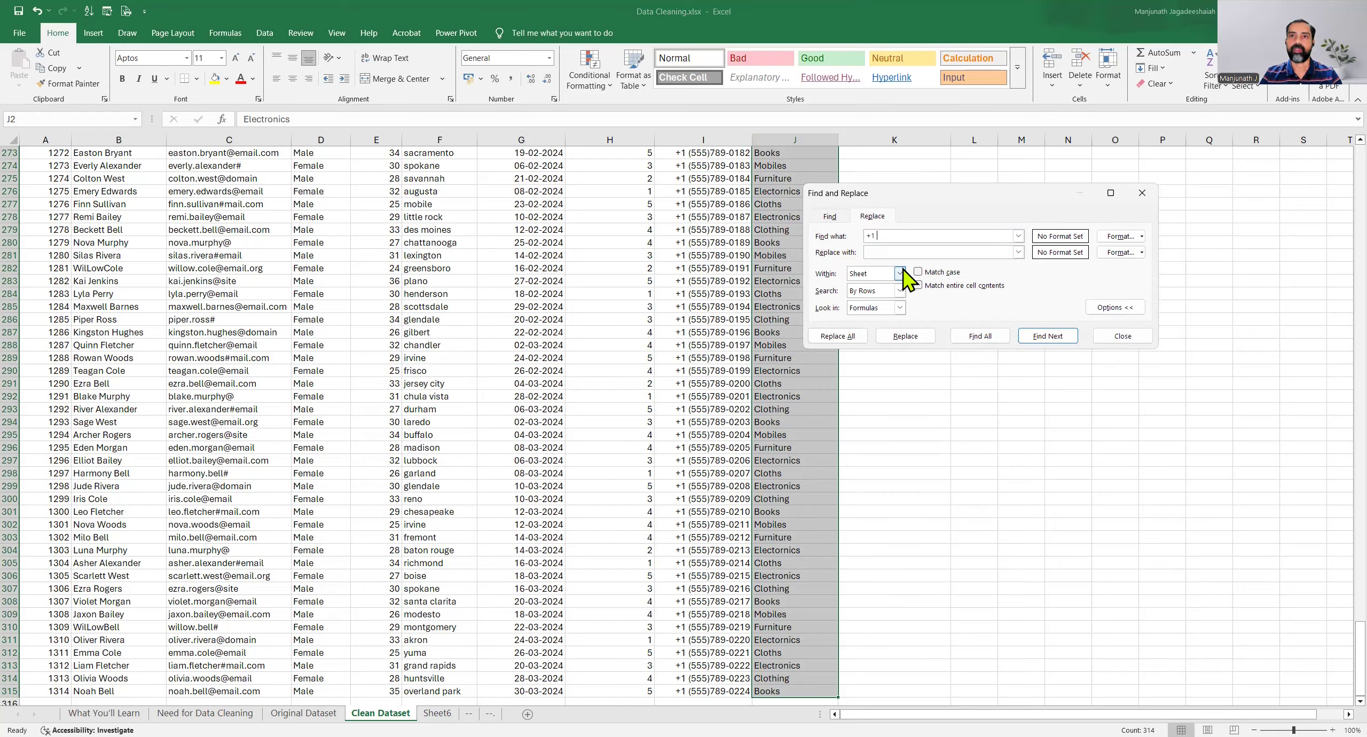
left_click(905, 236)
key("BackSpace")
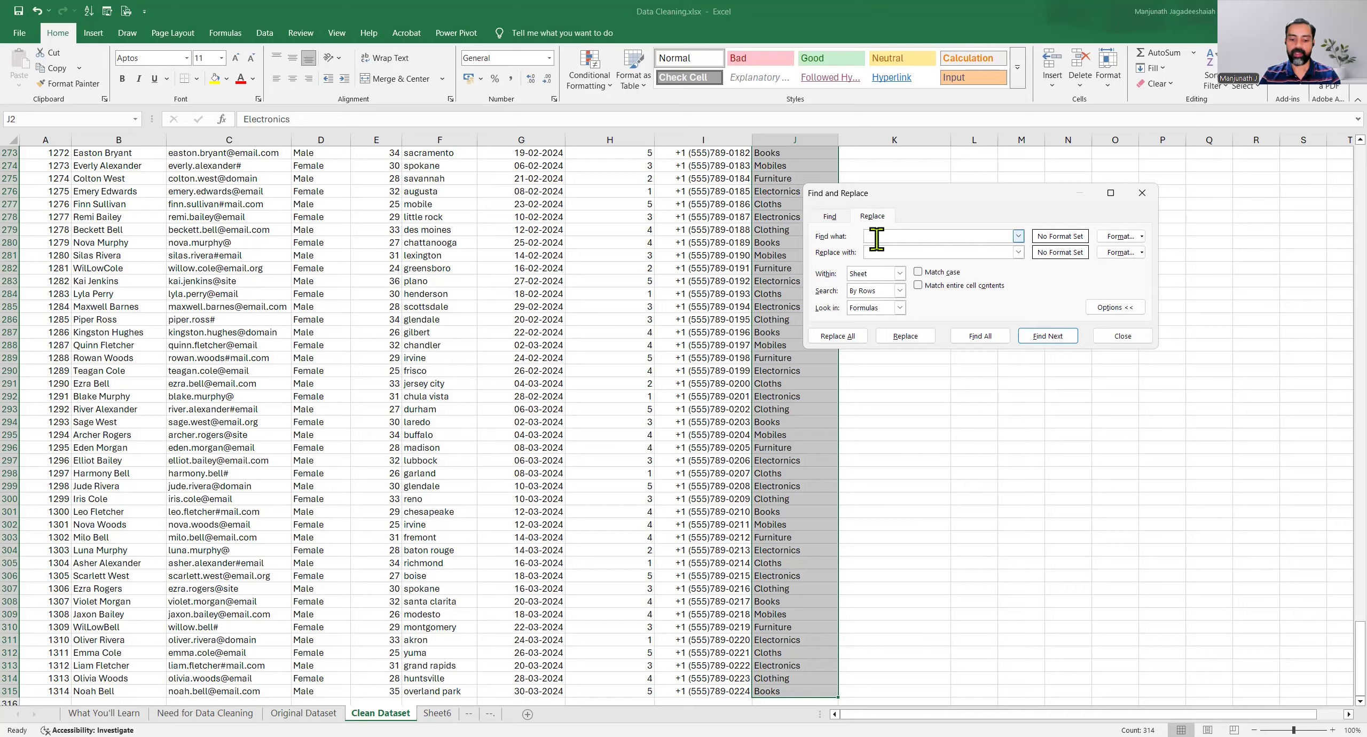
type("Electo")
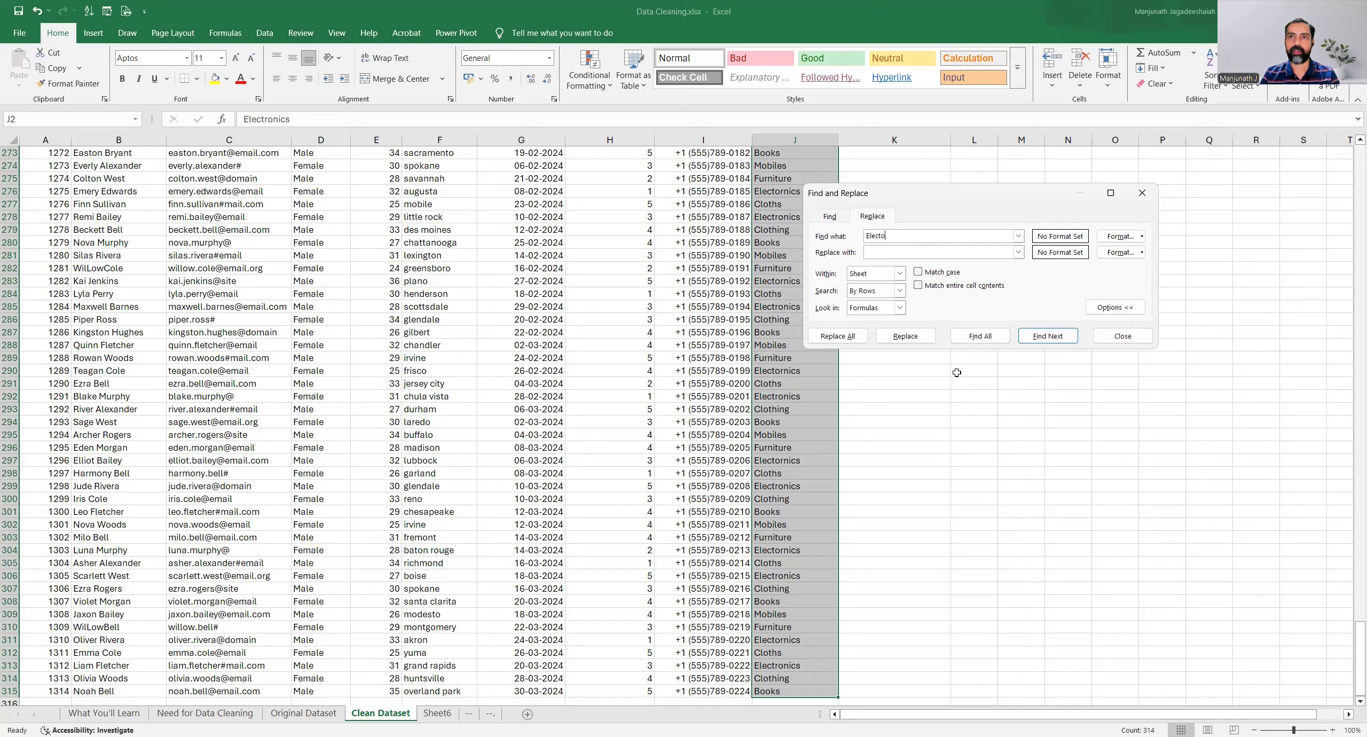
type("rnics")
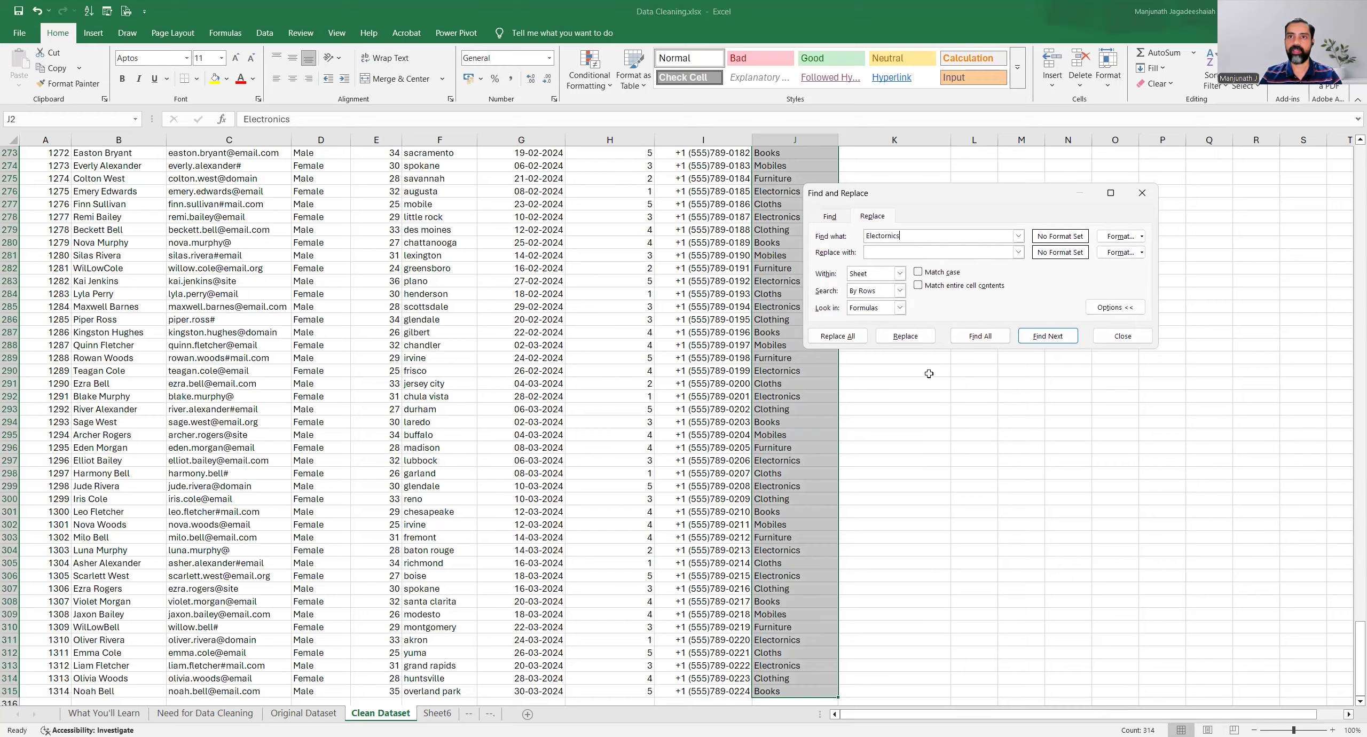
left_click(1048, 336)
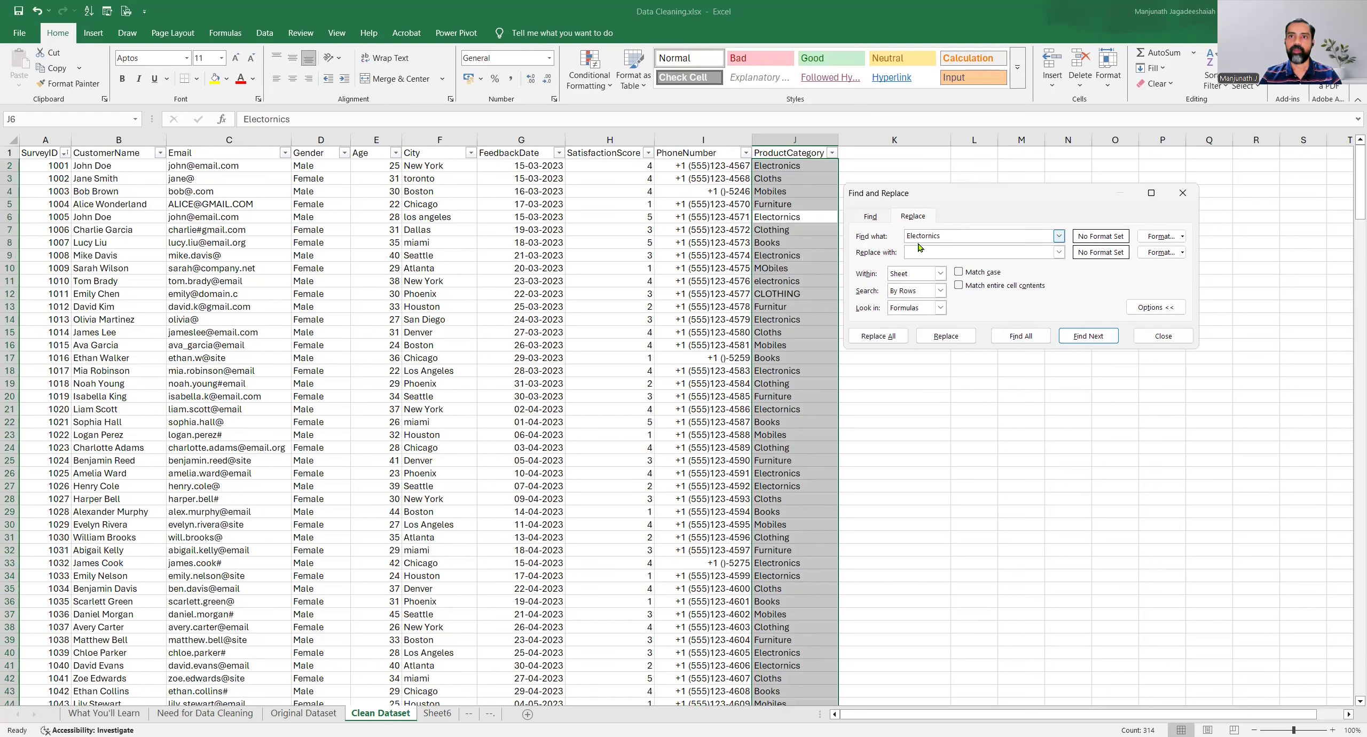
Replace every "Electornics" in the selected entries with "Electronics", matching case and entire cell contents.
left_click(938, 251)
type("E")
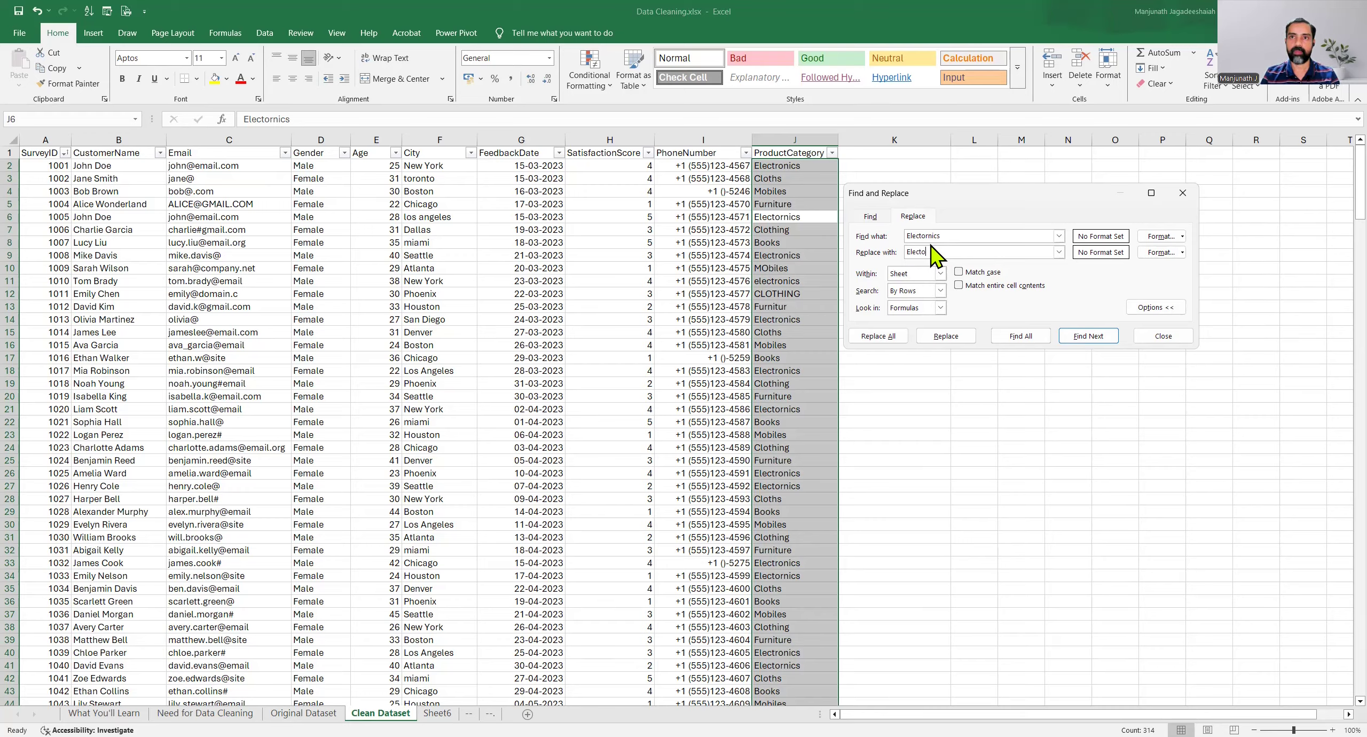
type("lectronics")
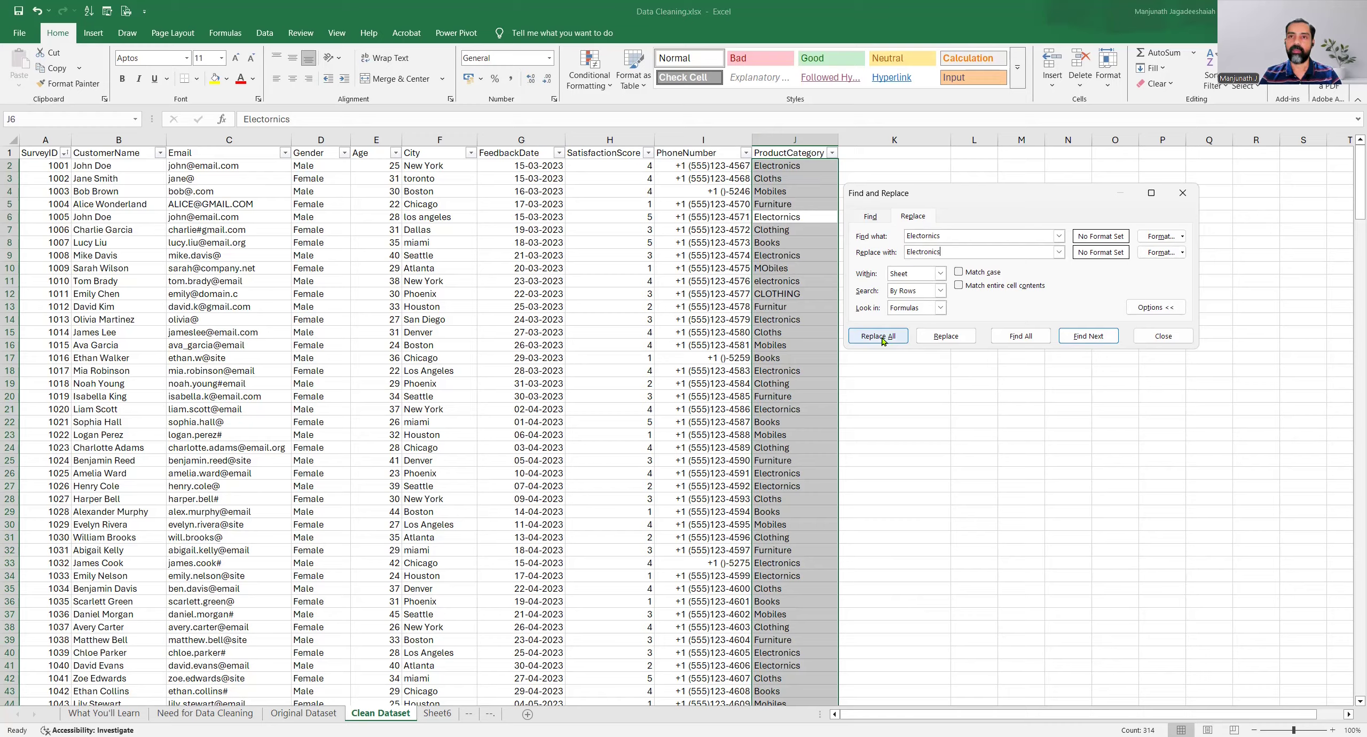
left_click(960, 273)
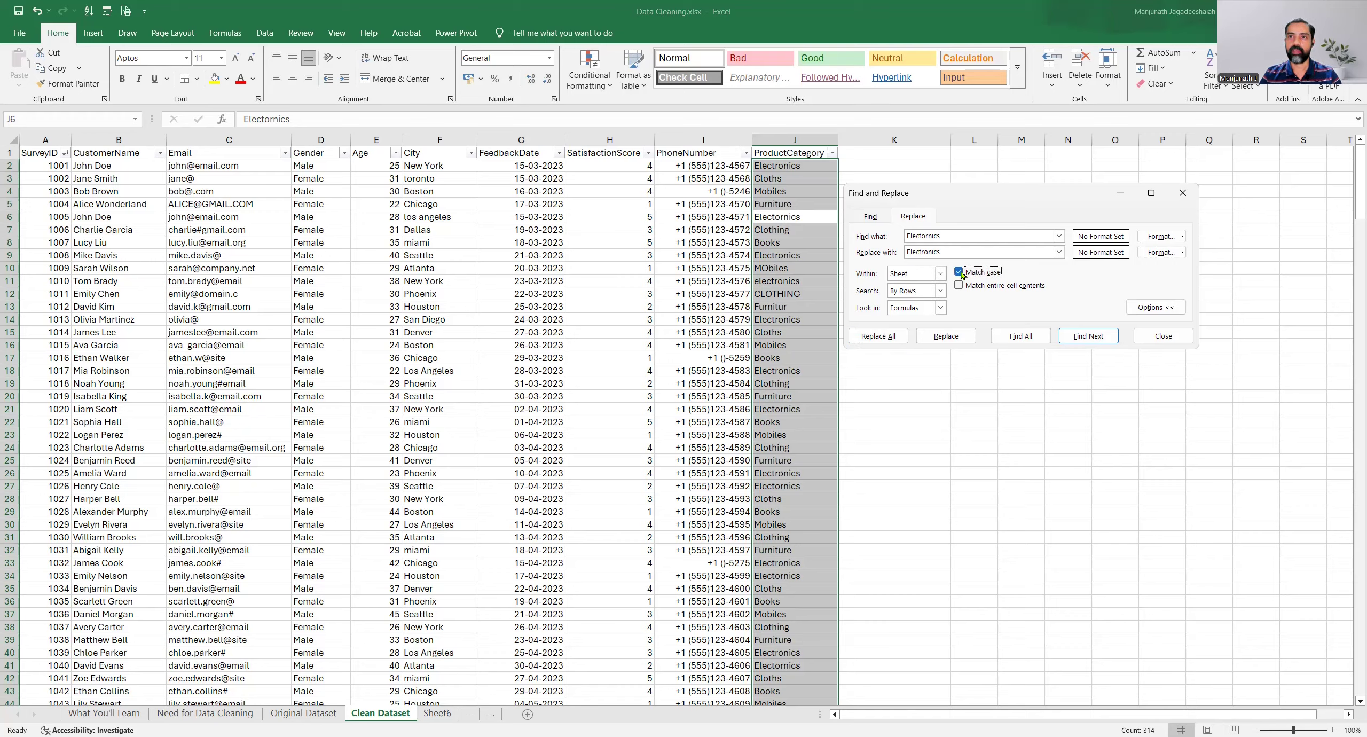
left_click(976, 288)
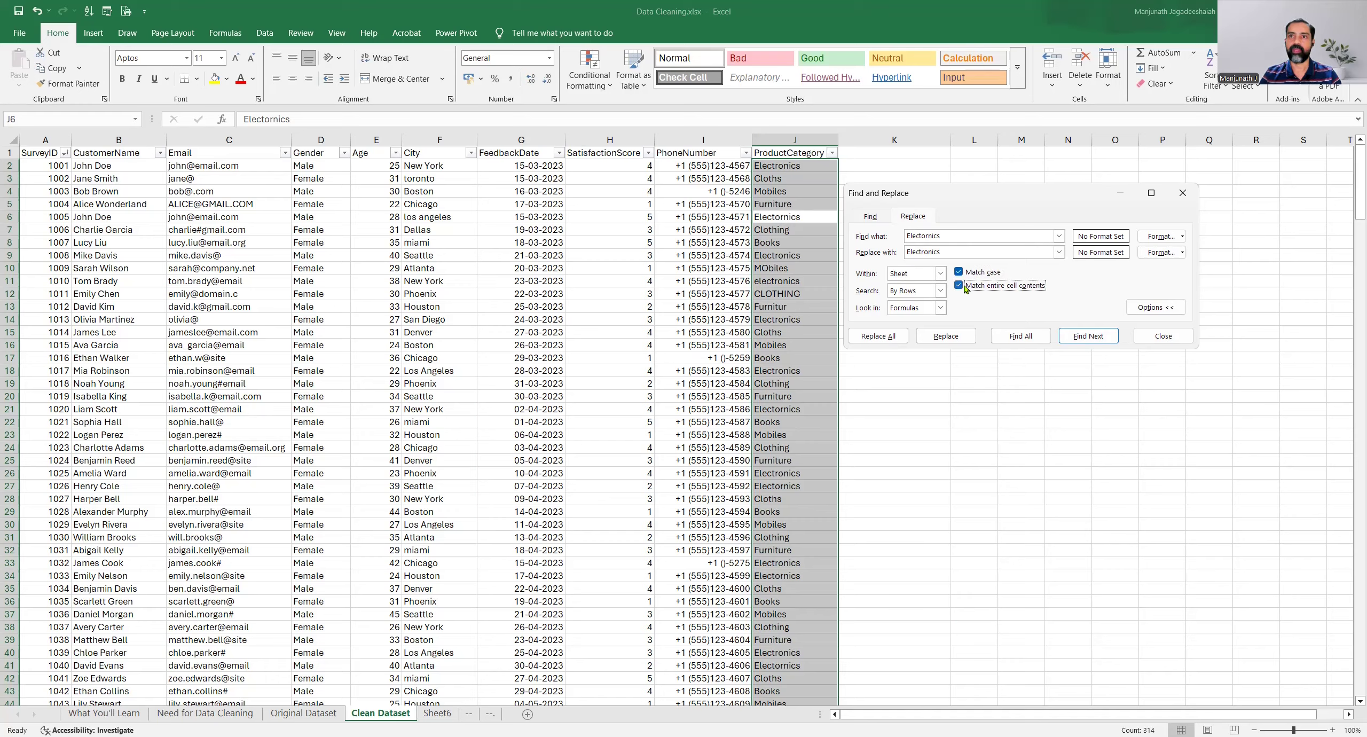
left_click(888, 338)
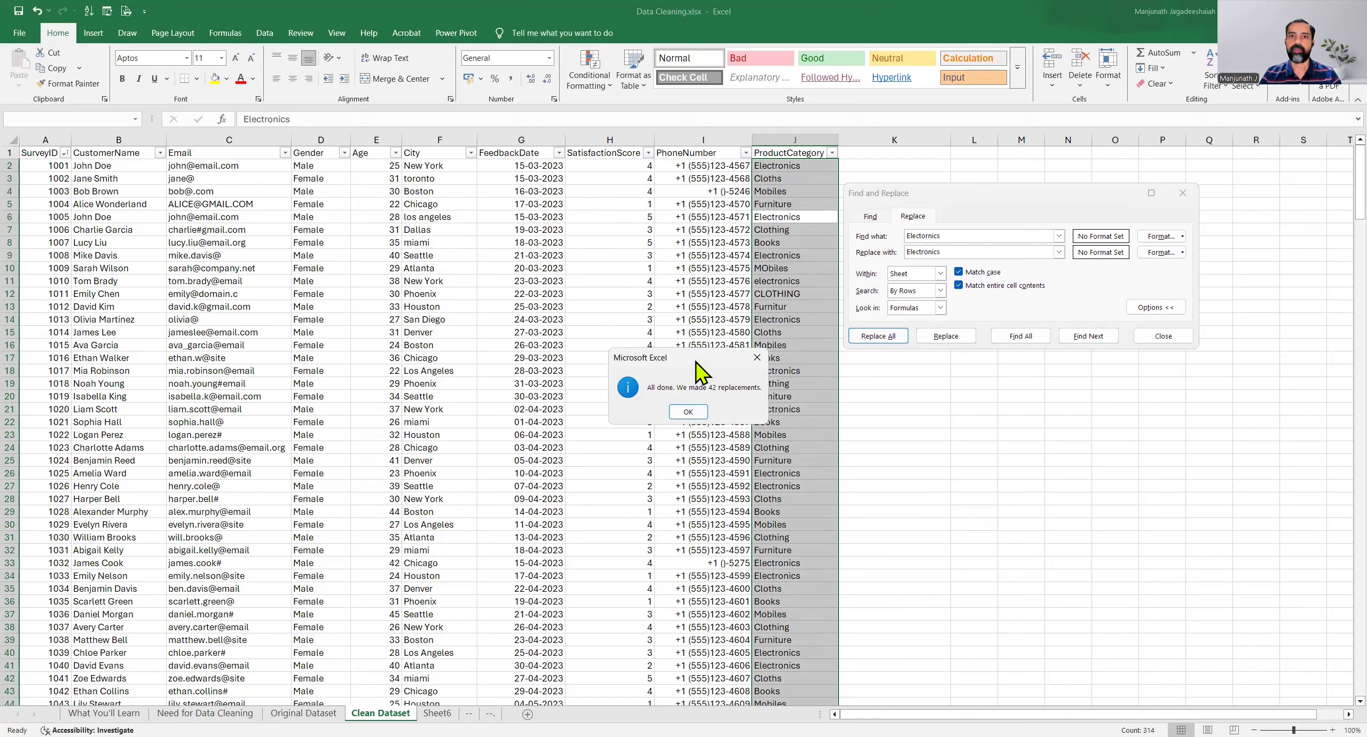
left_click_drag(696, 360, 920, 237)
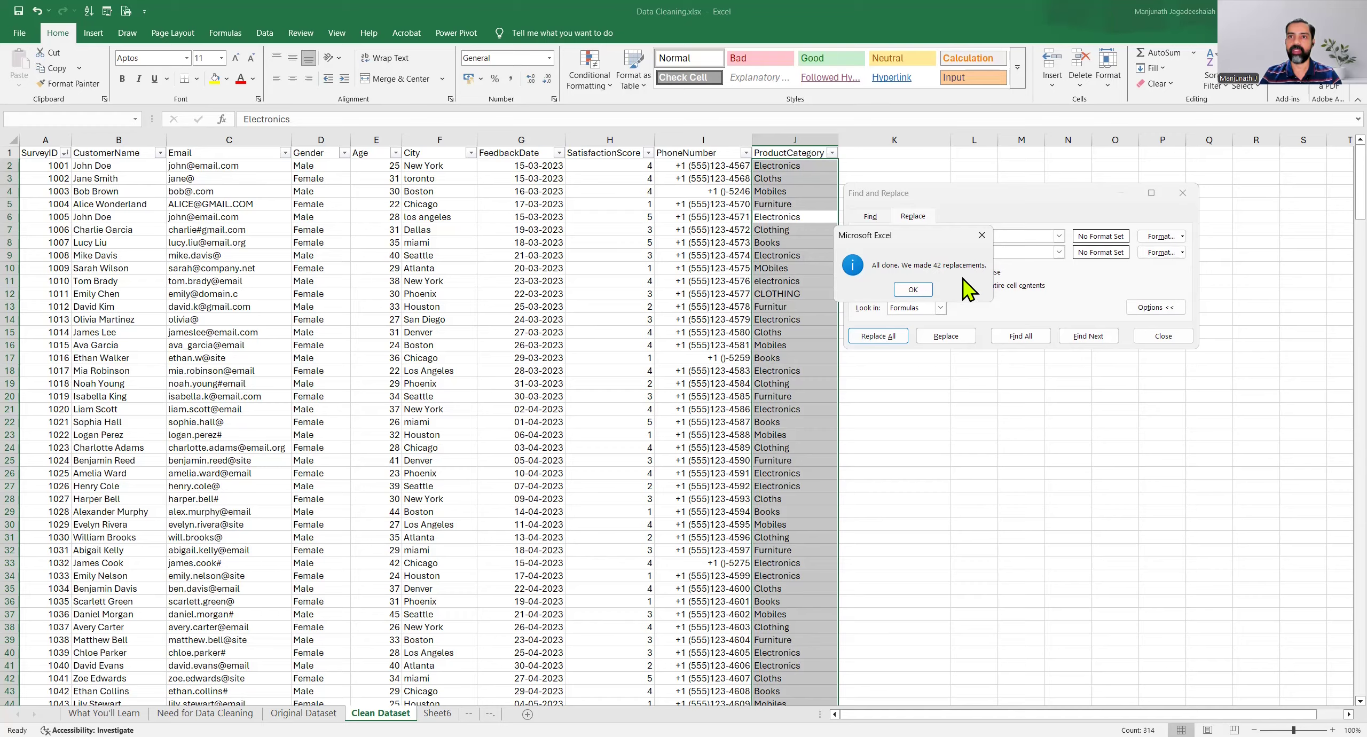
left_click(914, 290)
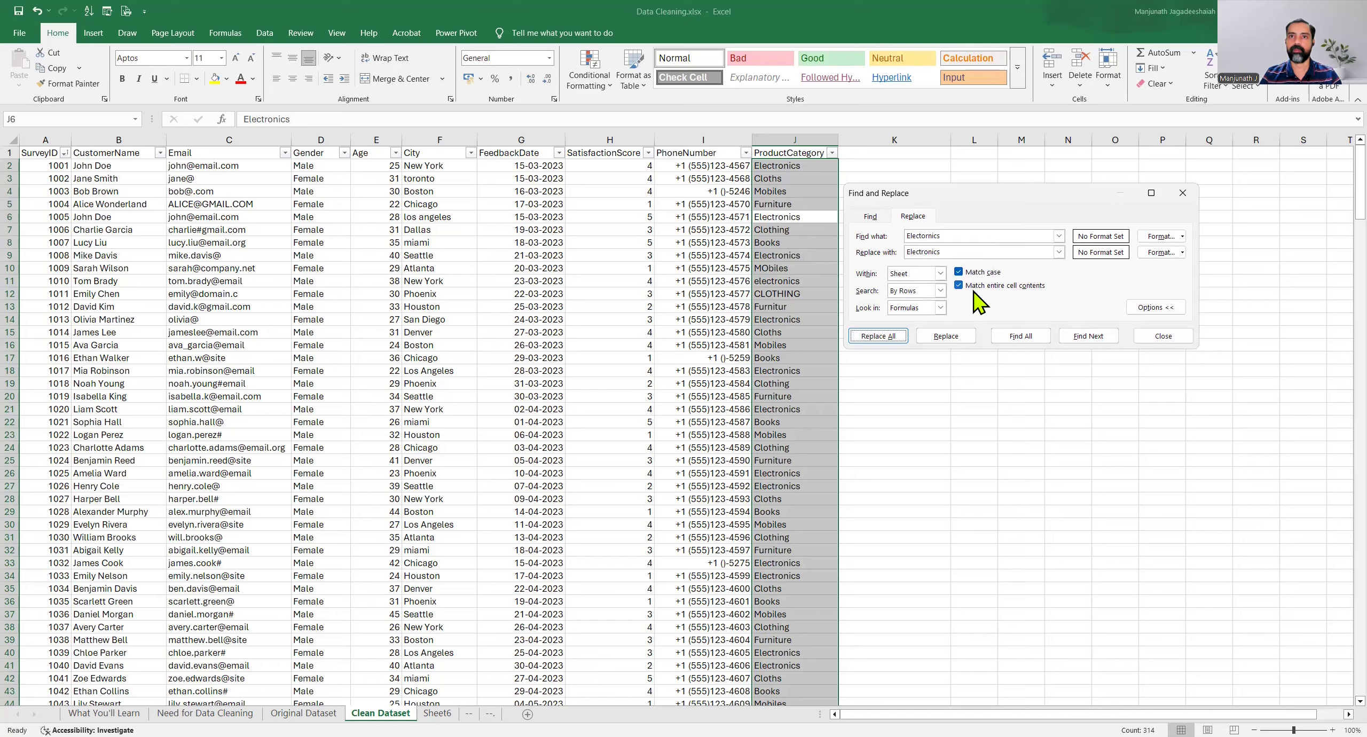
left_click(1154, 337)
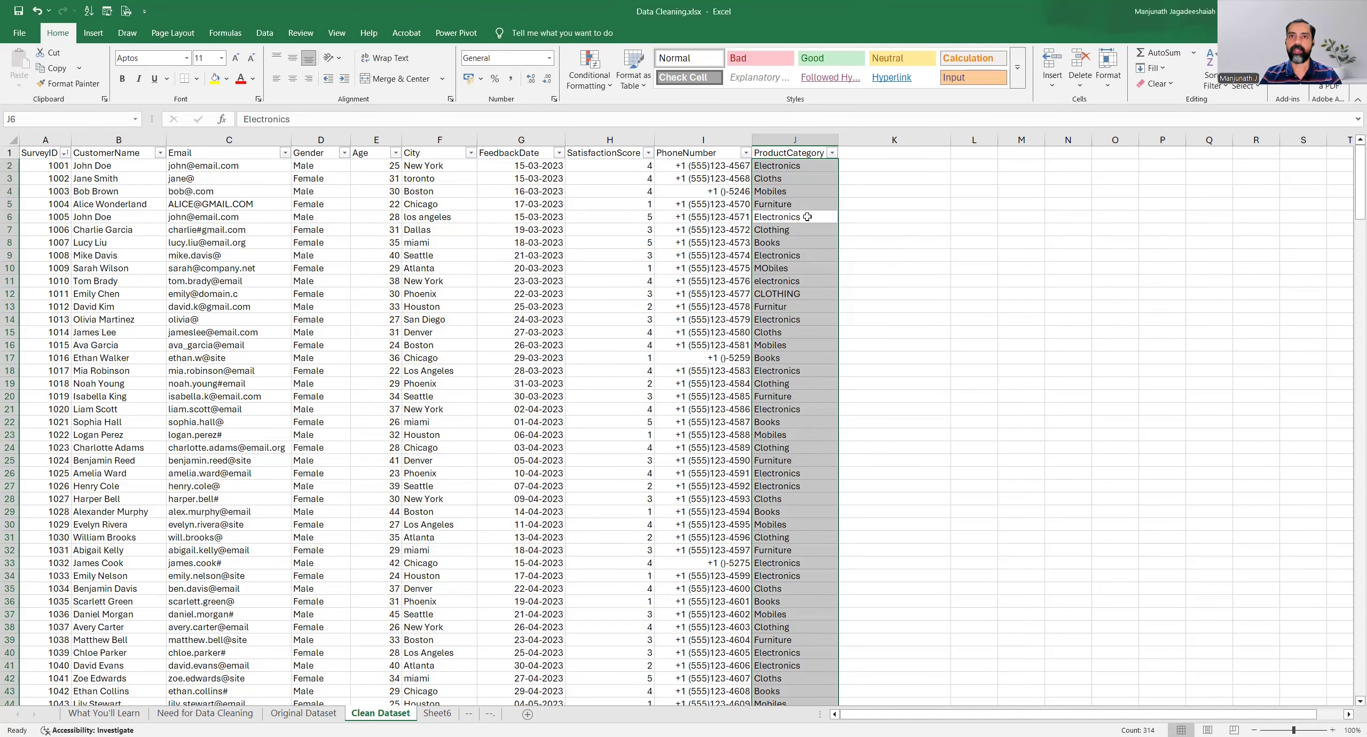
Check the ProductCategory filter values for remaining inconsistent spellings after the Electronics correction.
left_click(807, 217)
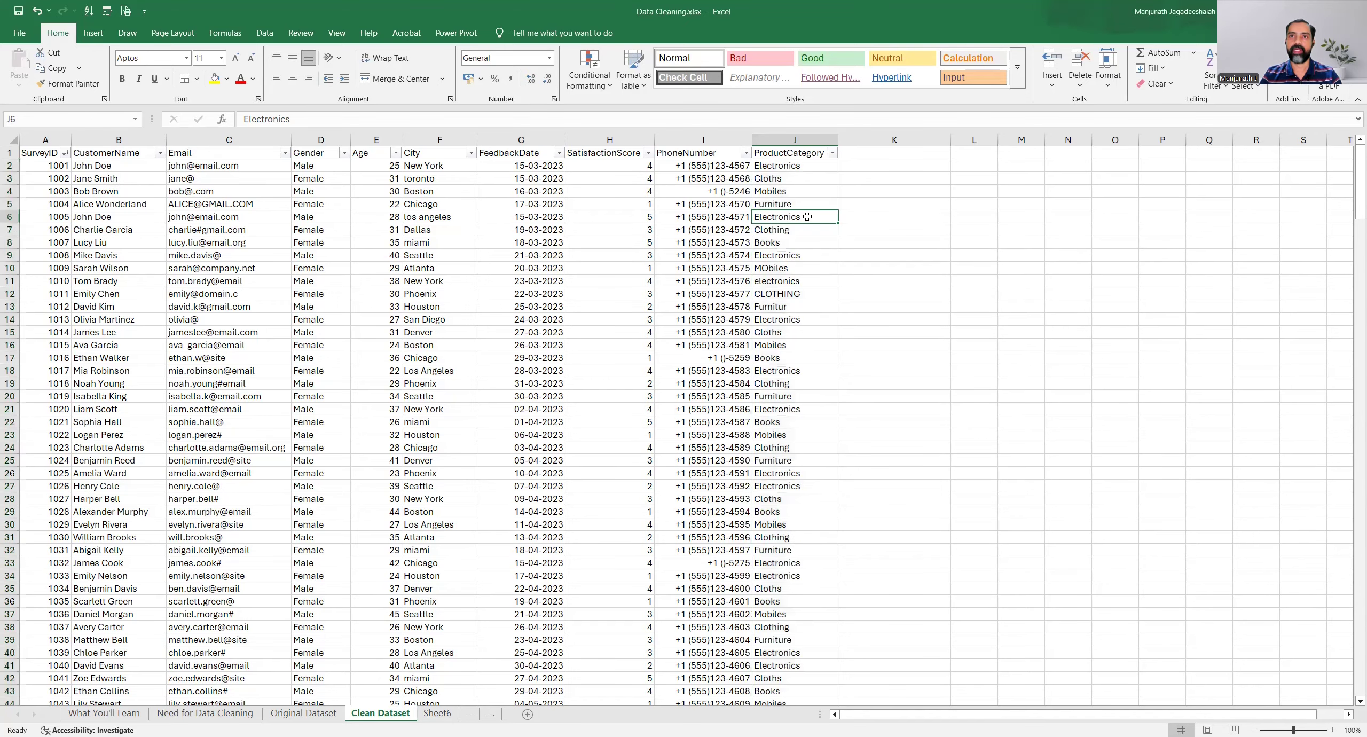
left_click(832, 153)
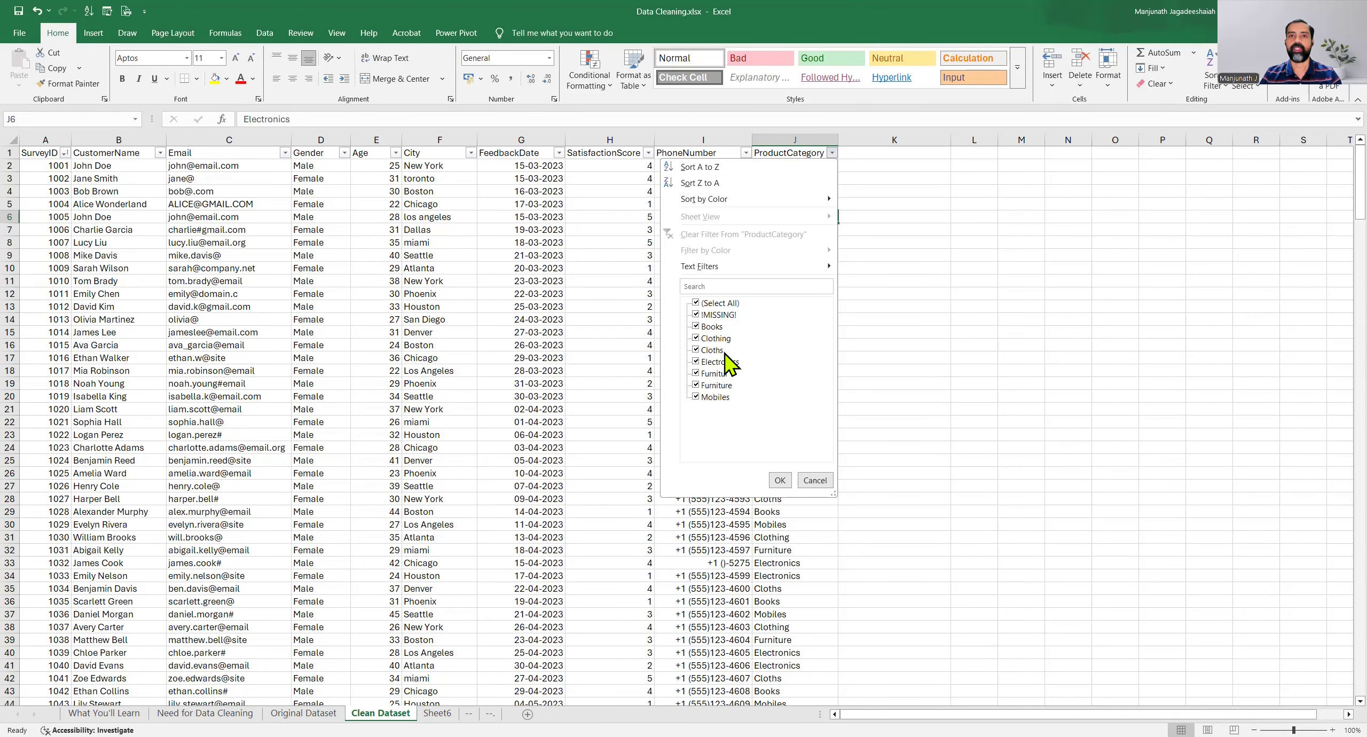
left_click(833, 153)
Select the ProductCategory entries from J2 down, set up replacing "Cloths" with "Clothing", and find the first two matches.
left_click(815, 167)
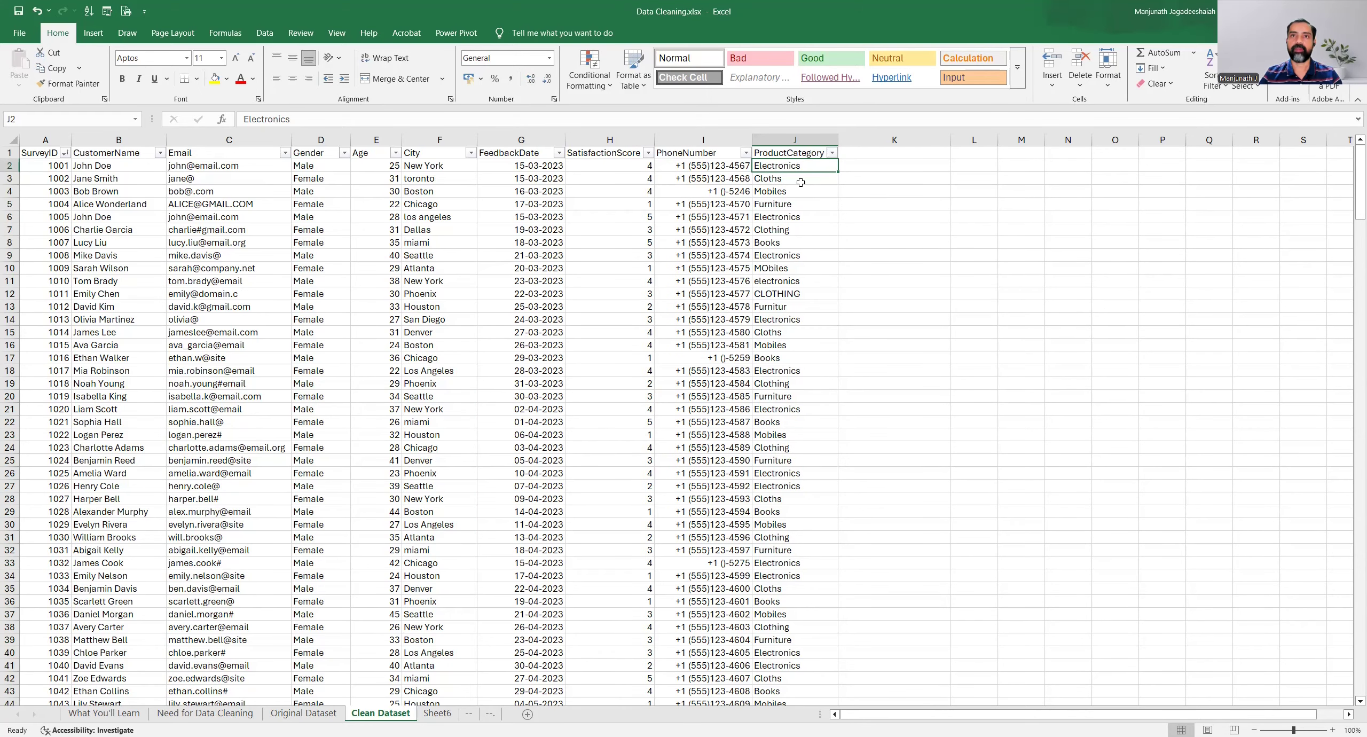
key("ctrl+shift+Down")
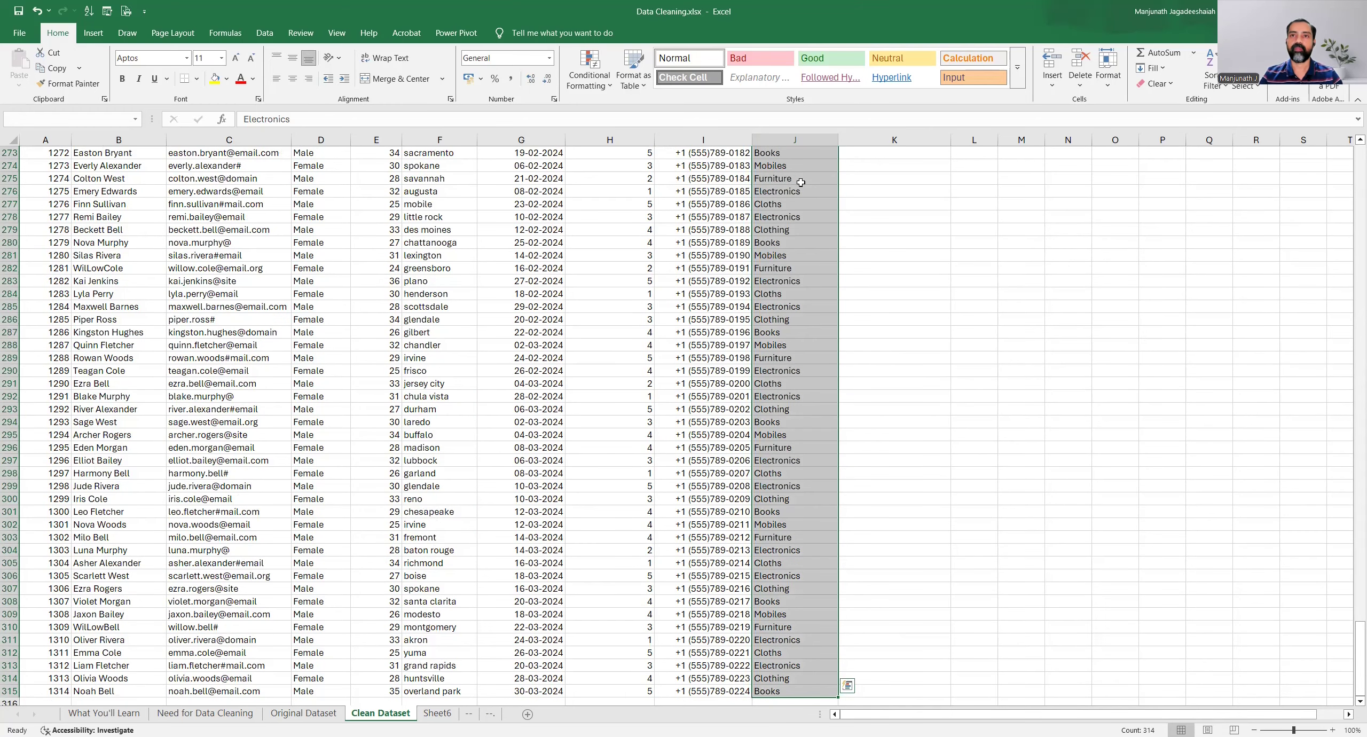
key("ctrl+h")
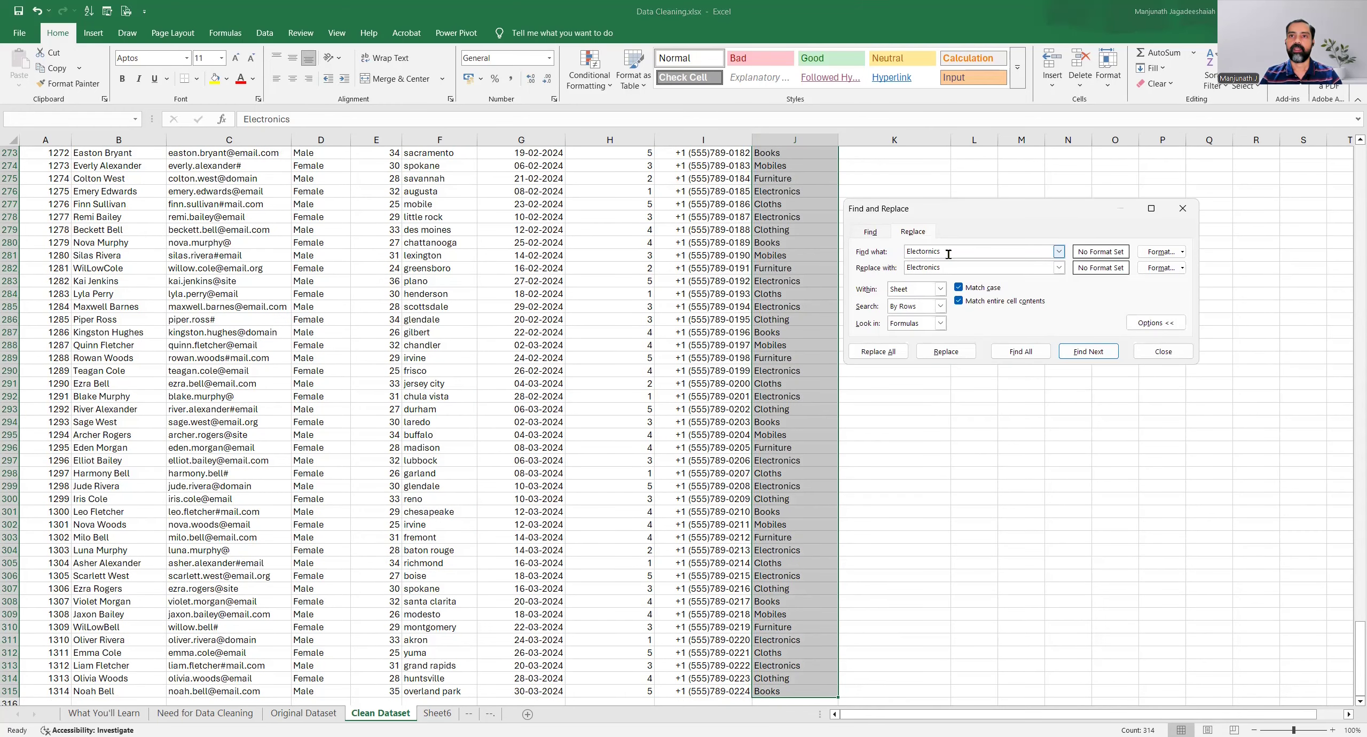
double_click(949, 254)
type("Cloths")
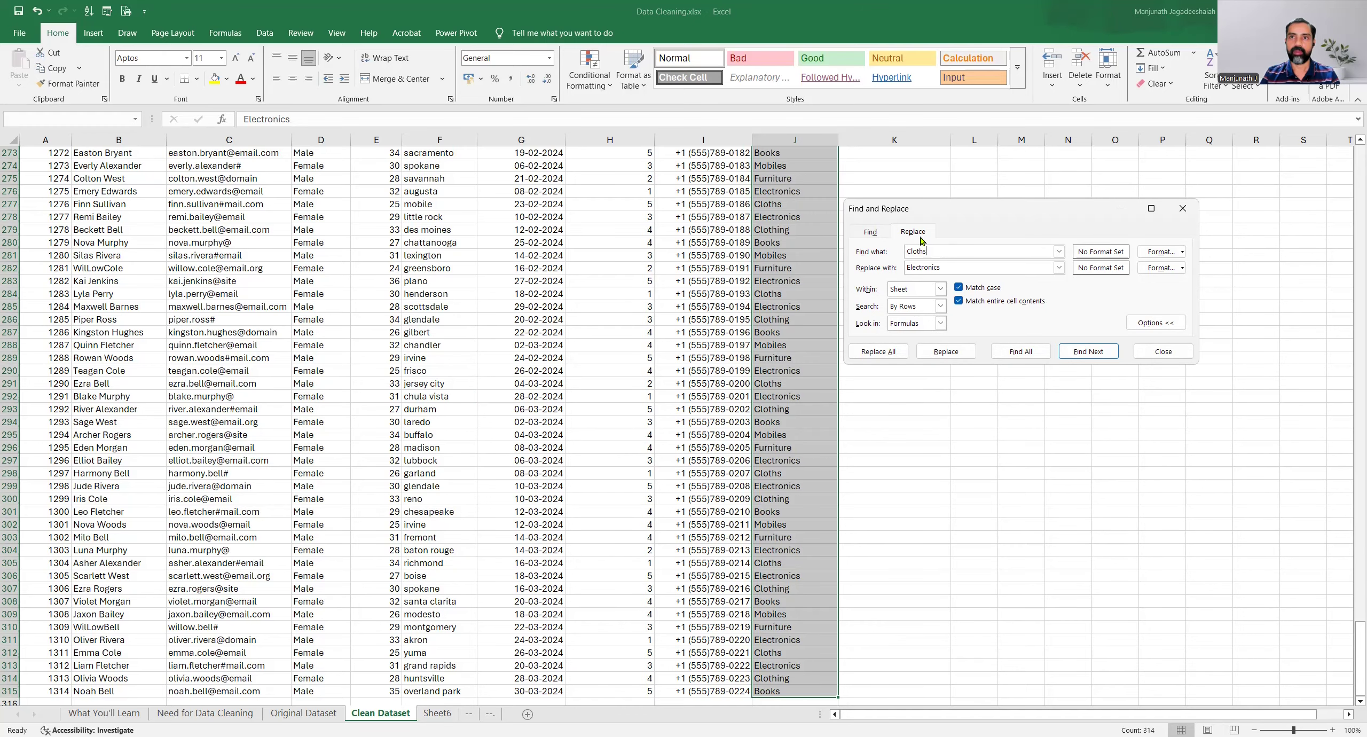
key("Tab")
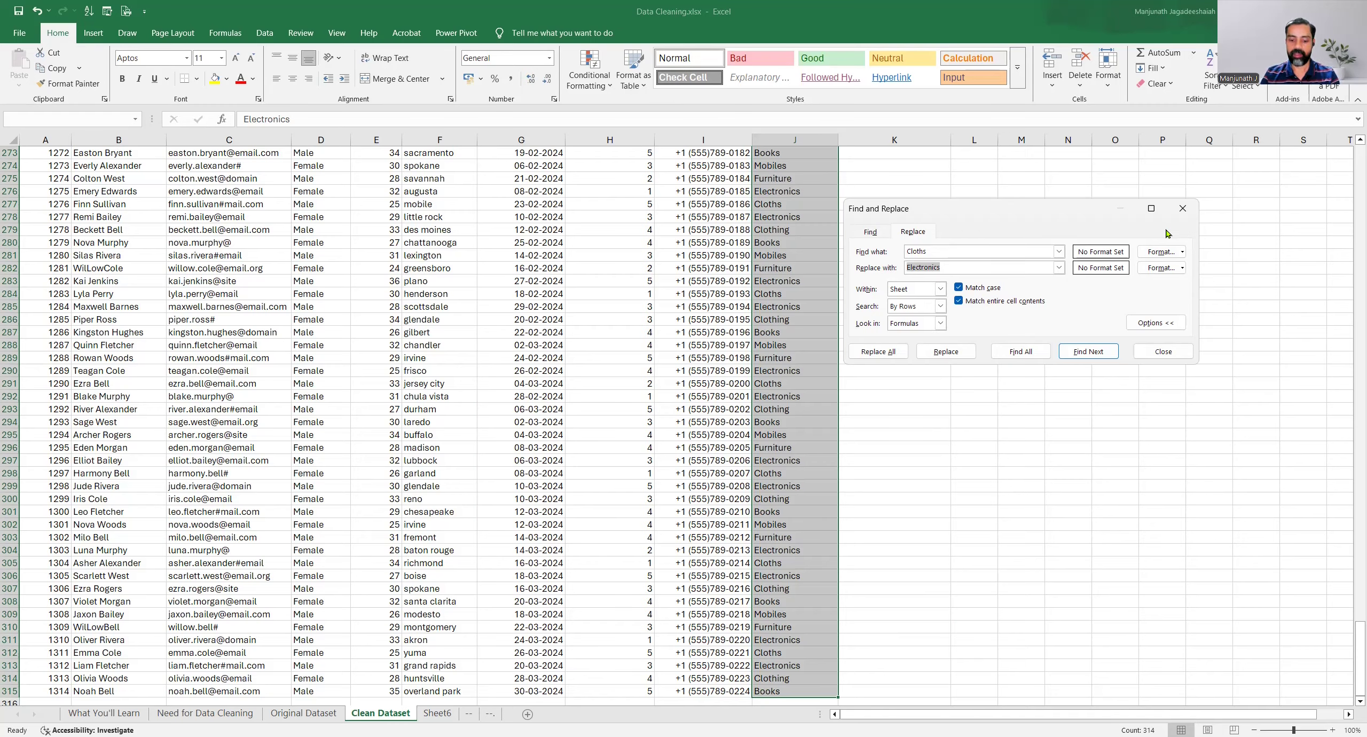
type("Clothin")
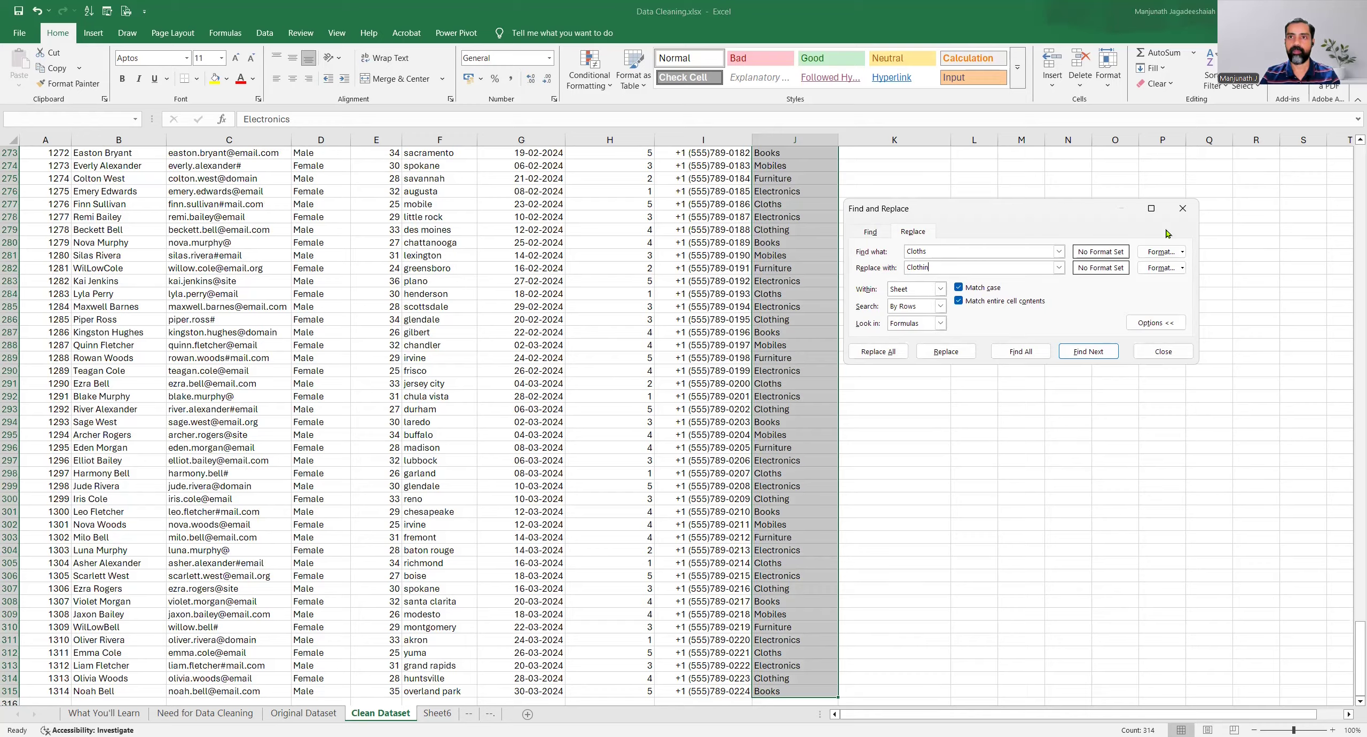
type("g")
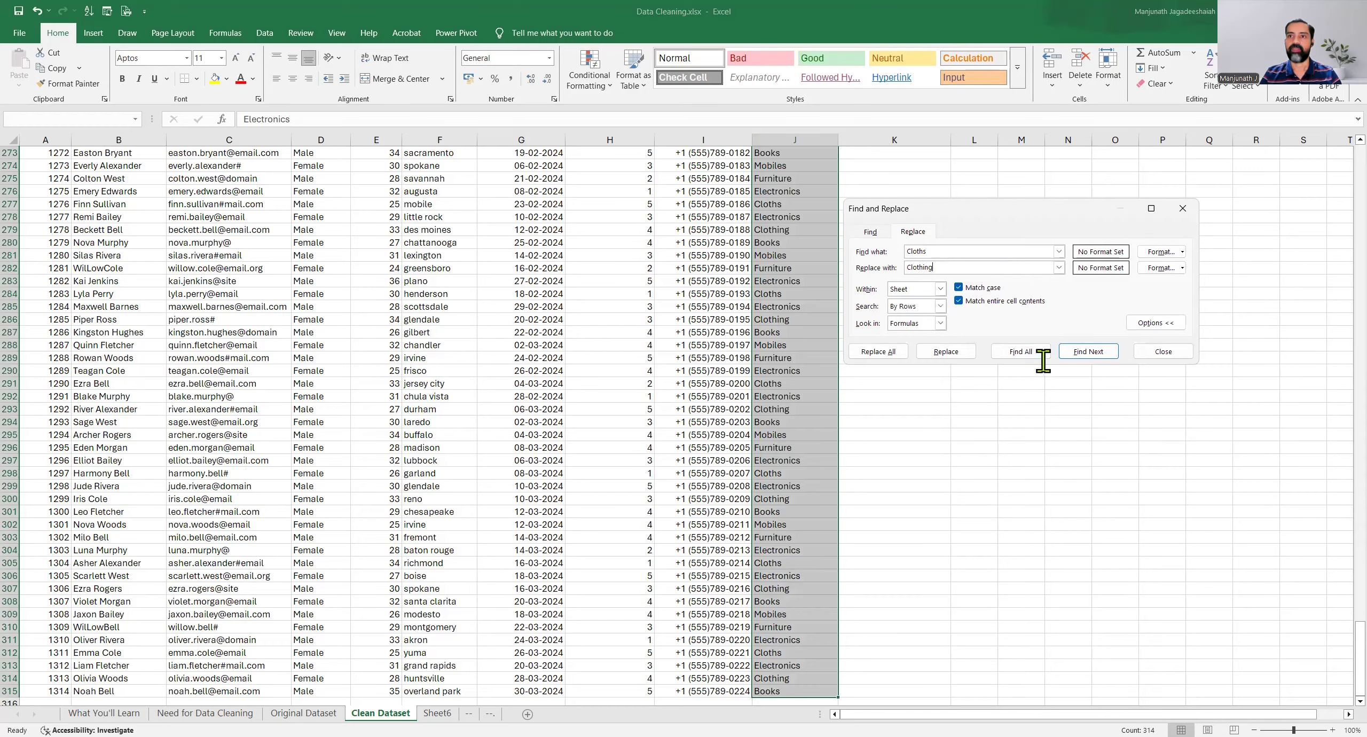
left_click(1085, 350)
scroll(794, 188, "up", 5)
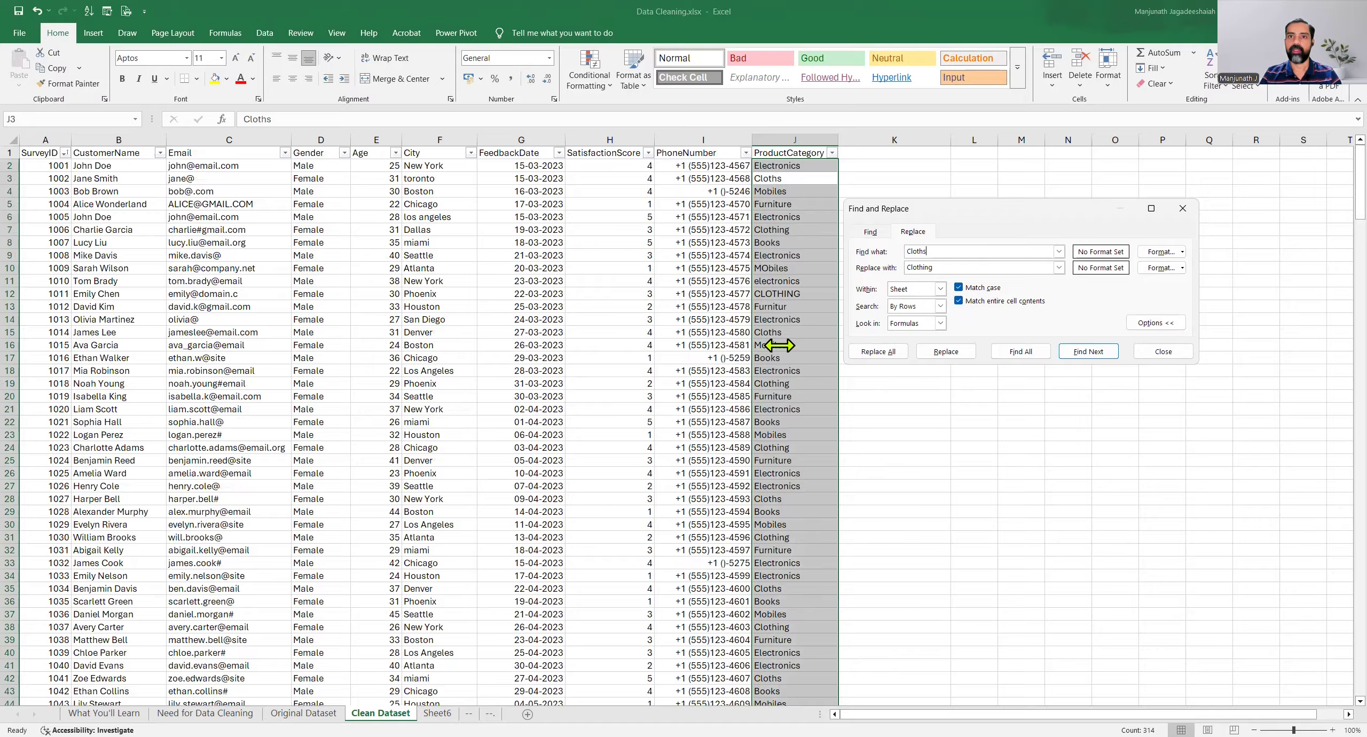
left_click(1084, 351)
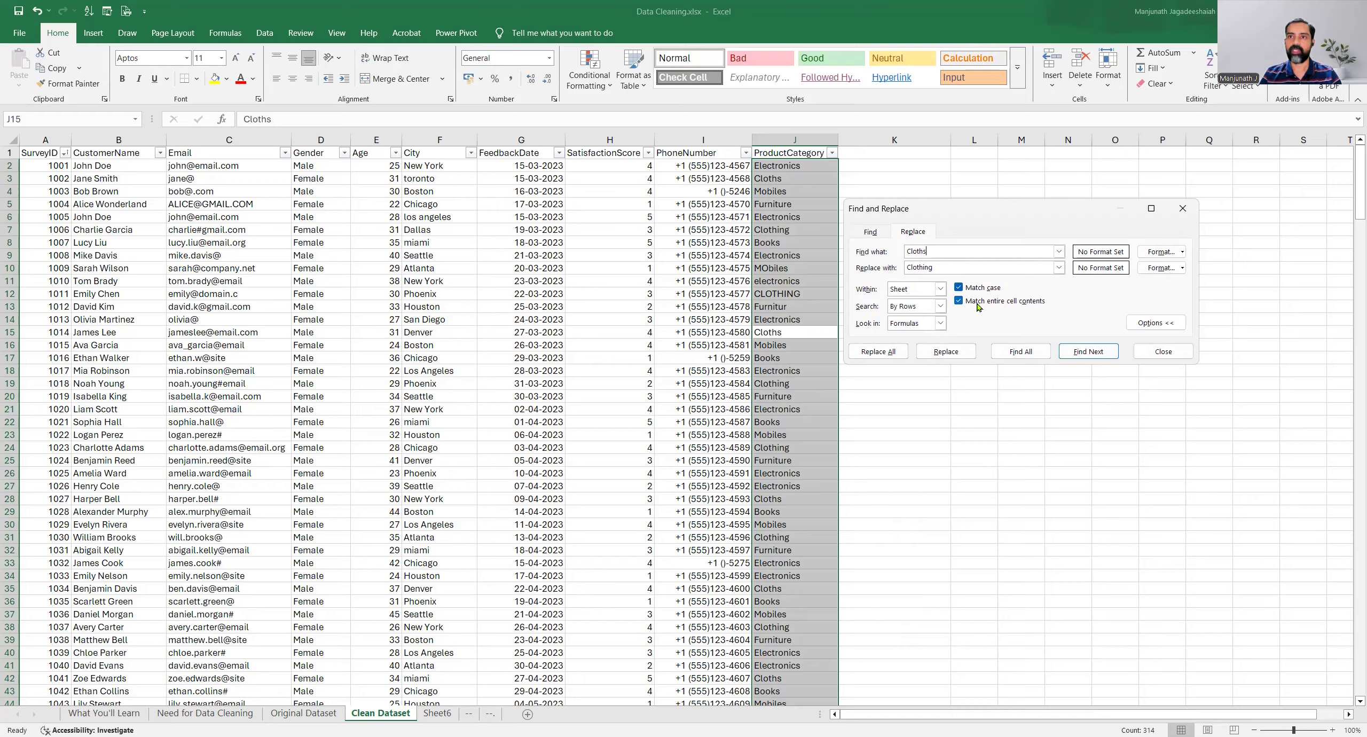
Replace all "Cloths" entries with "Clothing" and list the distinct ProductCategory values again.
left_click(884, 355)
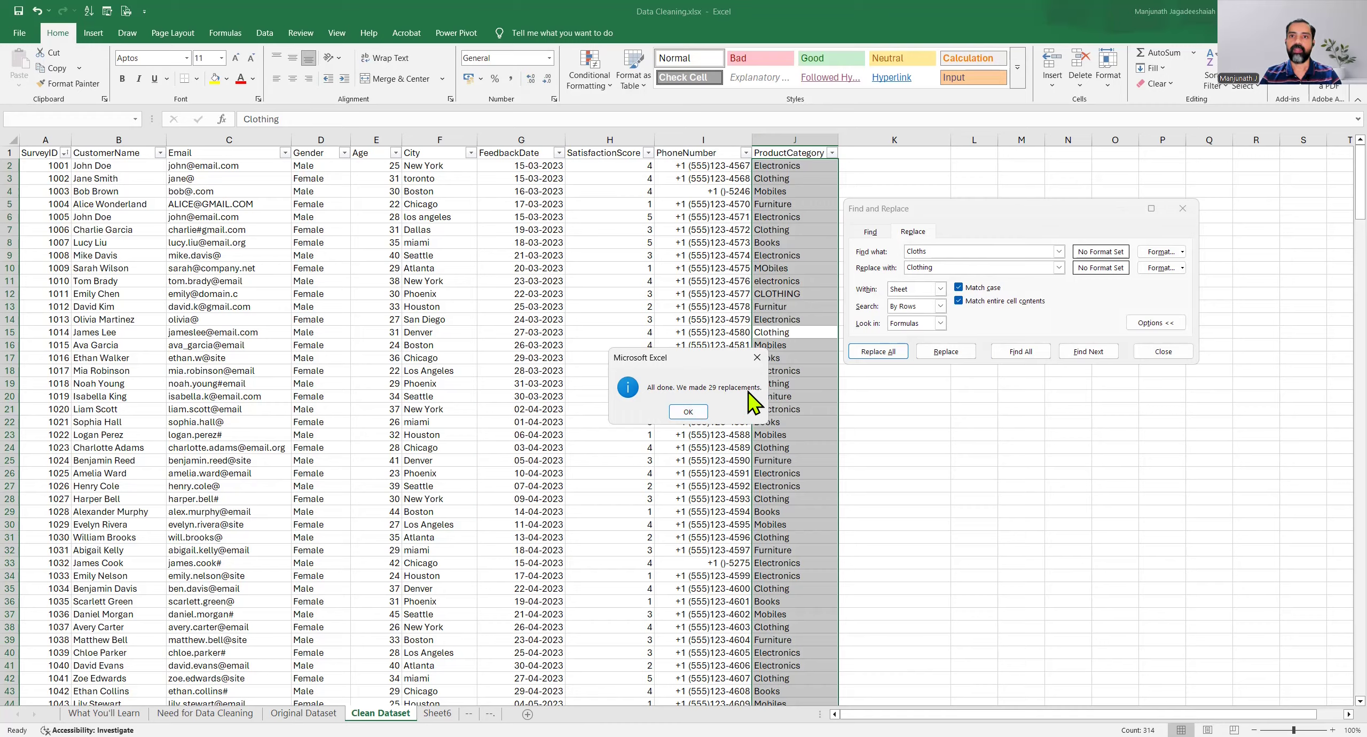
left_click(689, 412)
left_click(1166, 352)
left_click(831, 153)
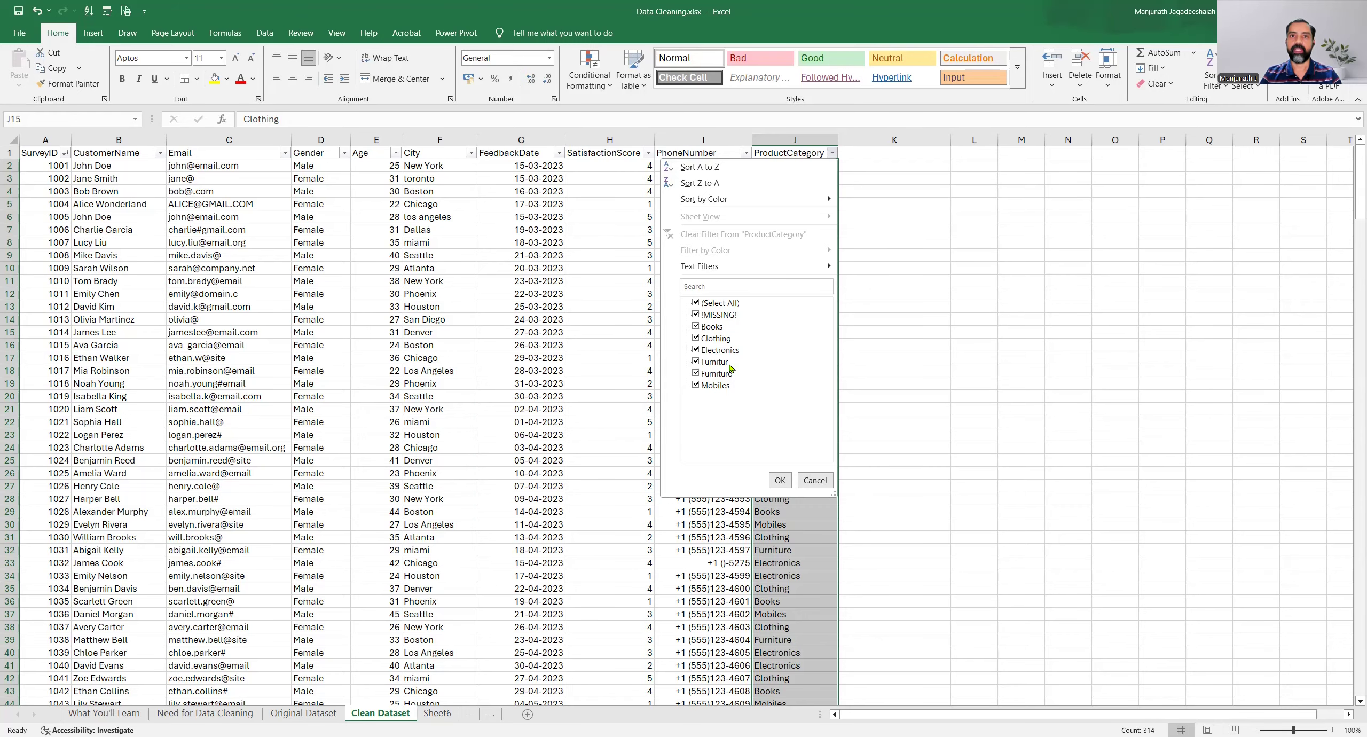
Select the ProductCategory entries from J2 down and set up replacing "Furnitur" with "Furniture", matching case and entire cell contents.
left_click(794, 169)
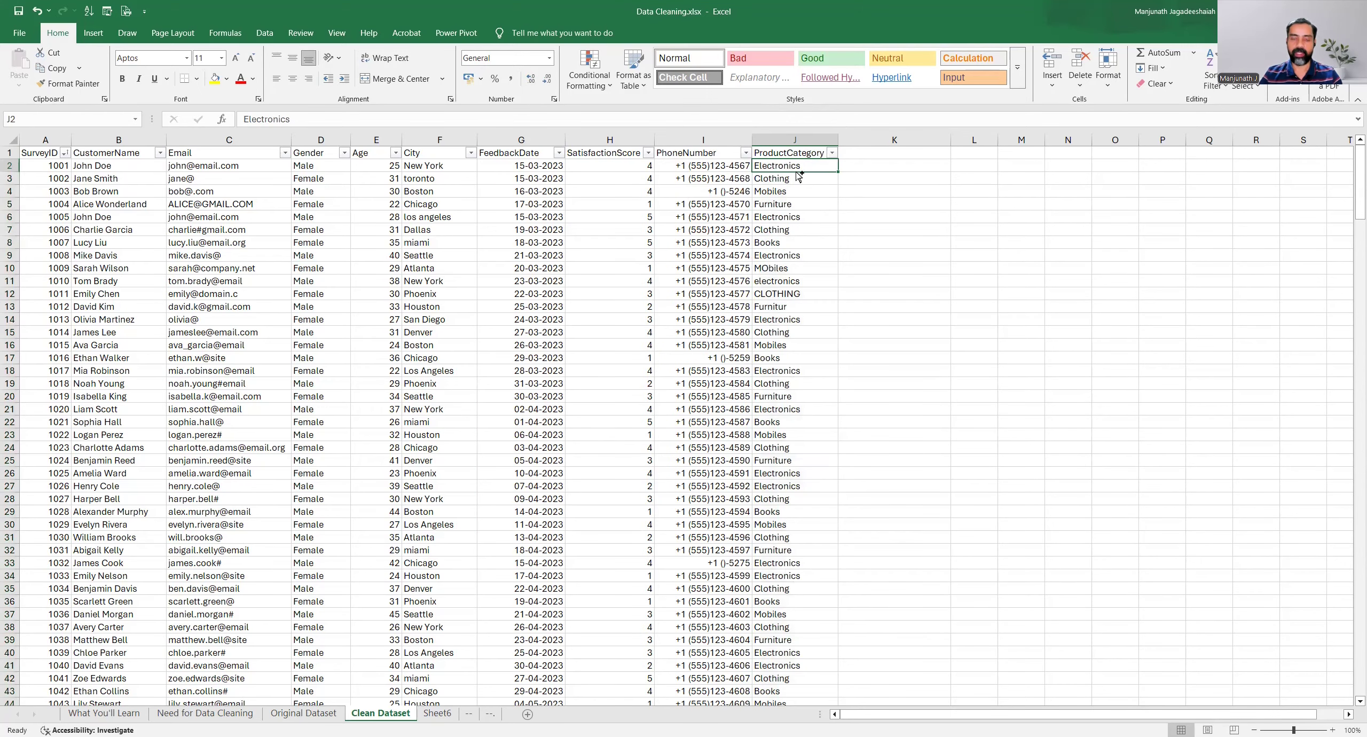
key("ctrl+shift+Down")
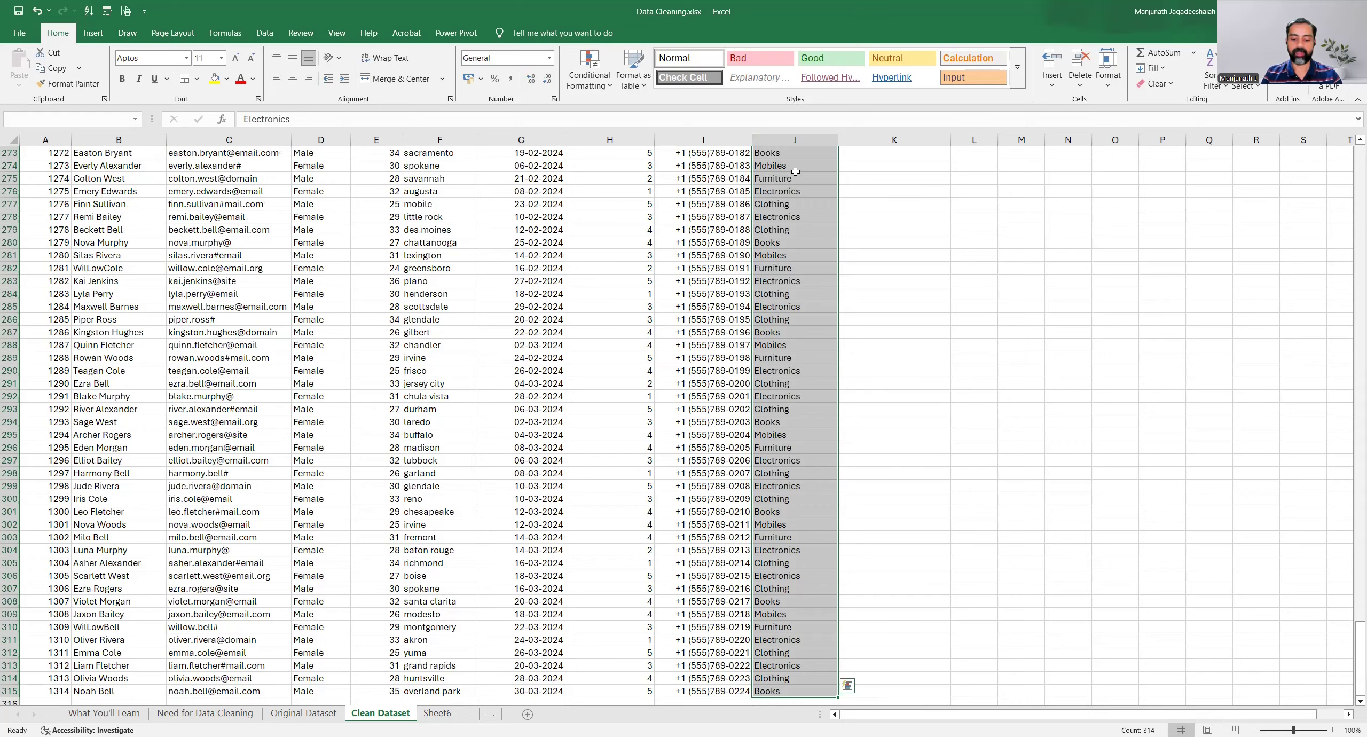
key("ctrl+h")
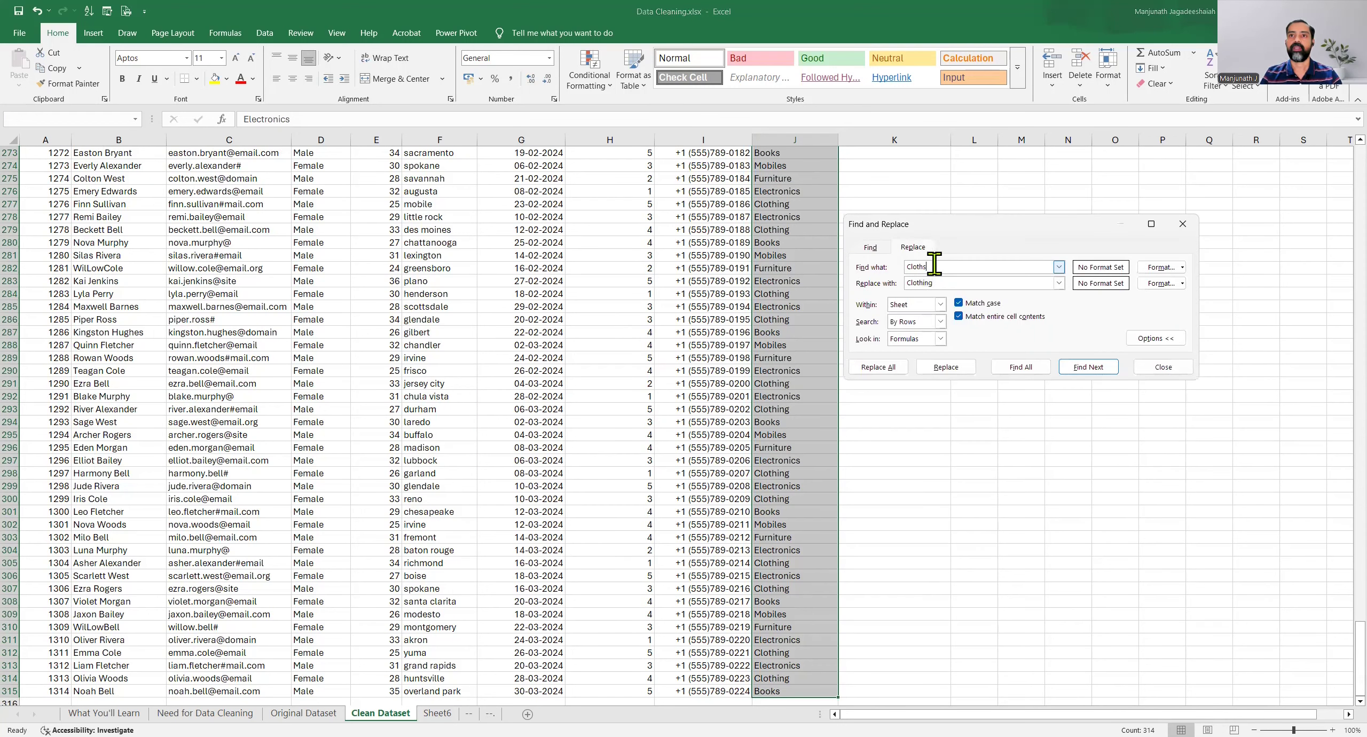
double_click(935, 263)
type("Furnitur")
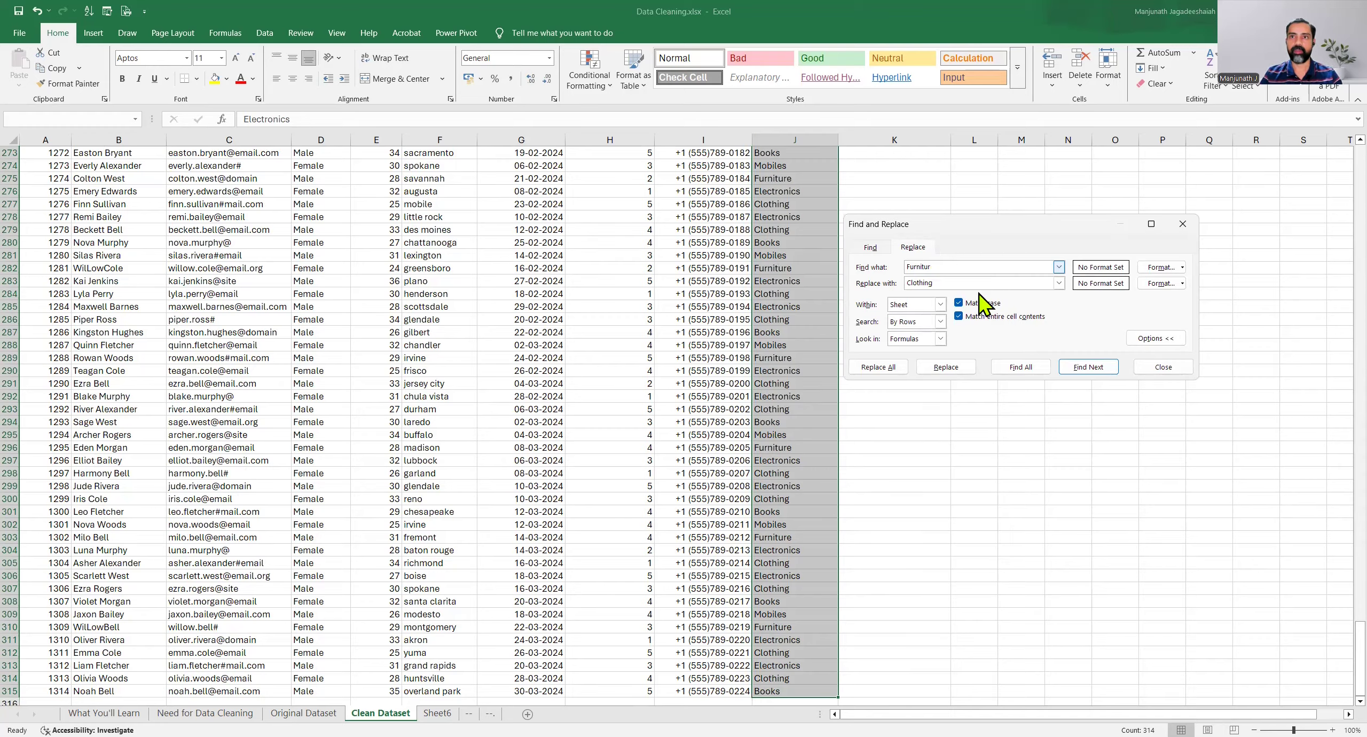
double_click(949, 280)
type("Furniture")
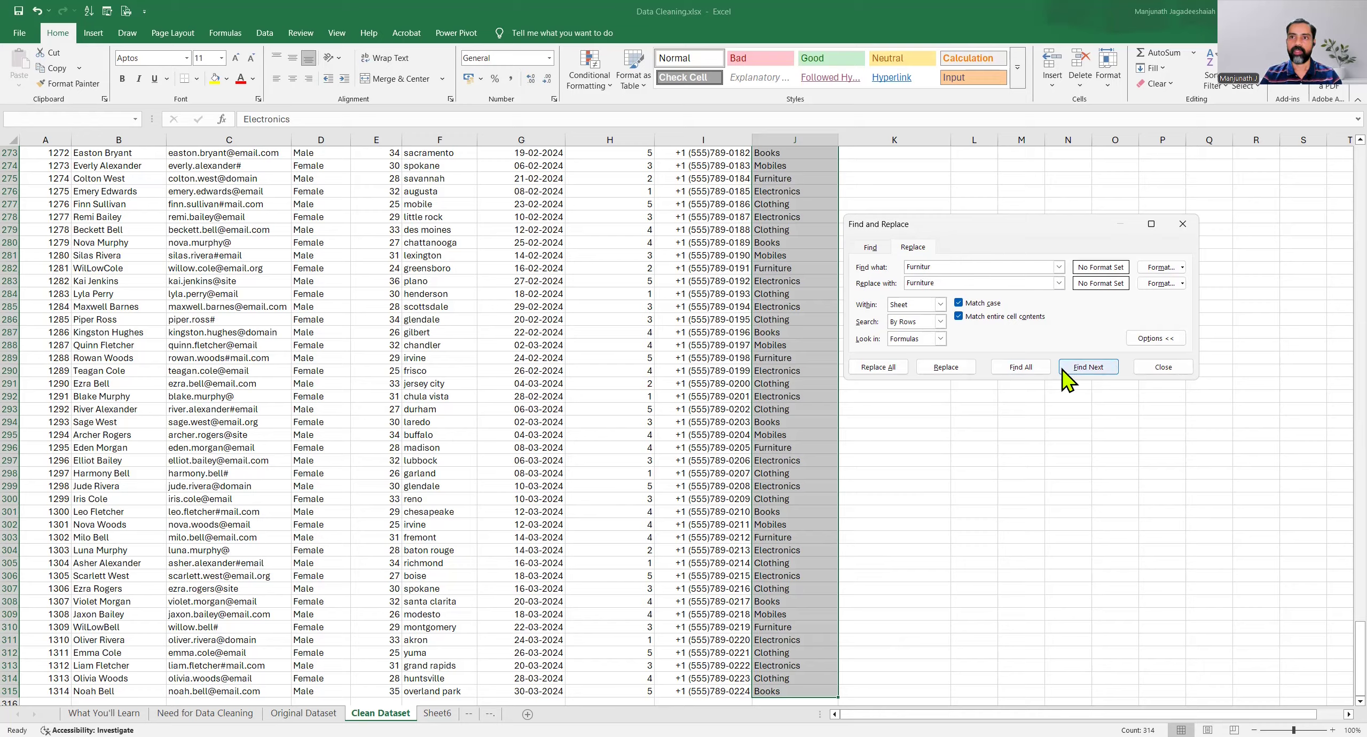
Find the first two "Furnitur" matches, replace all of them with "Furniture", and check the distinct ProductCategory values again.
left_click(1081, 368)
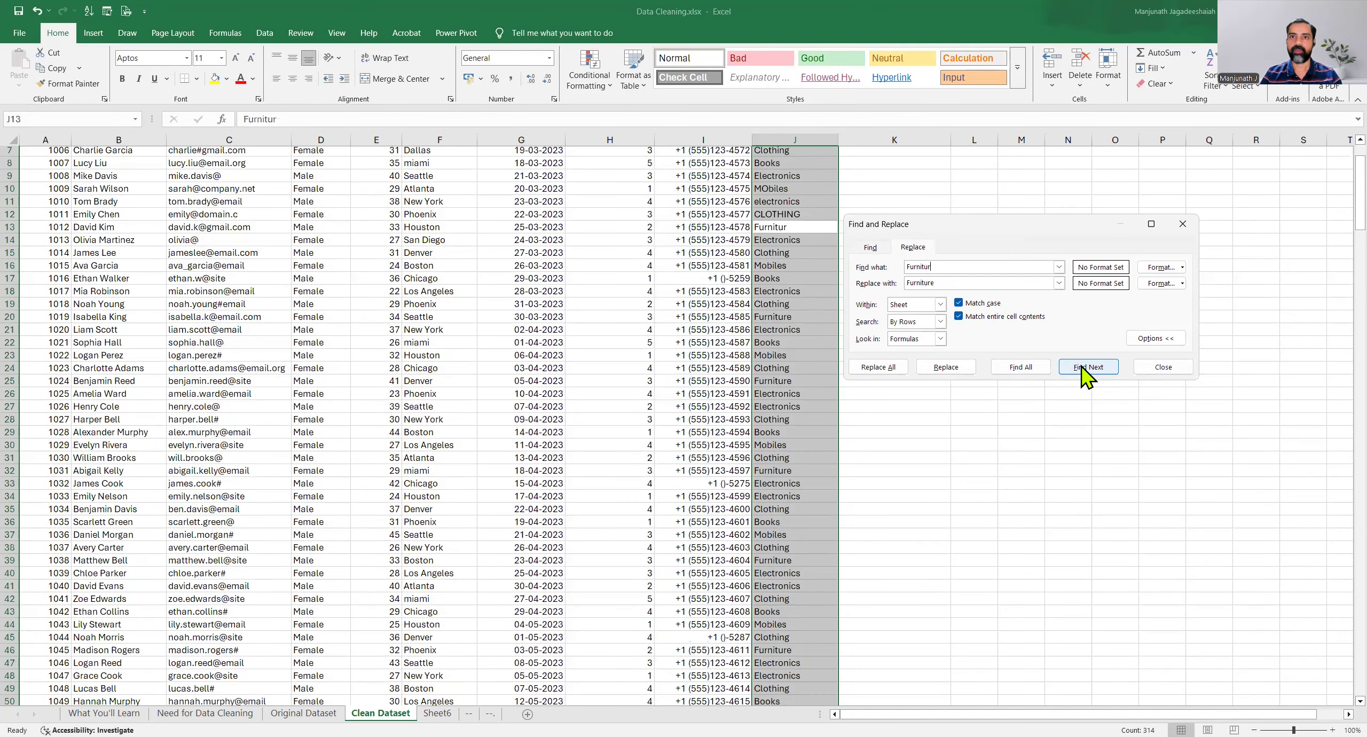
left_click(1086, 376)
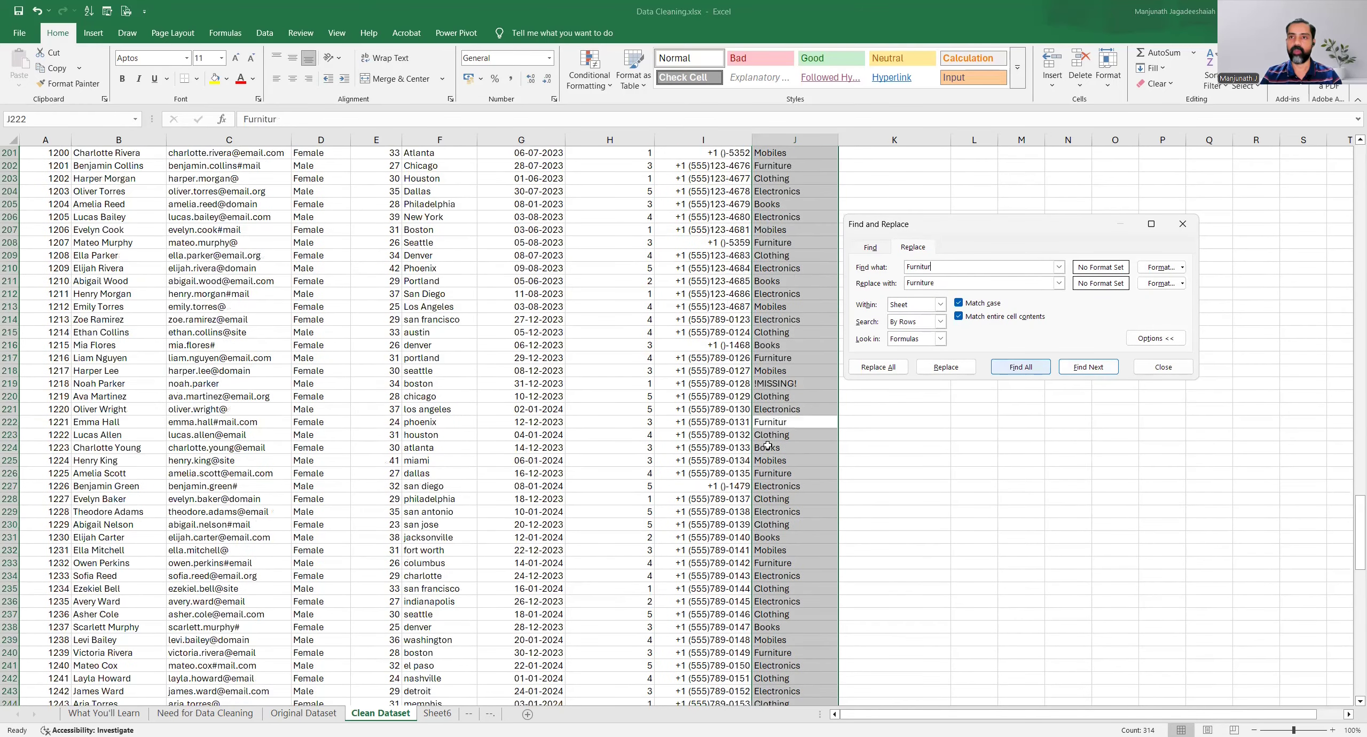
left_click(880, 369)
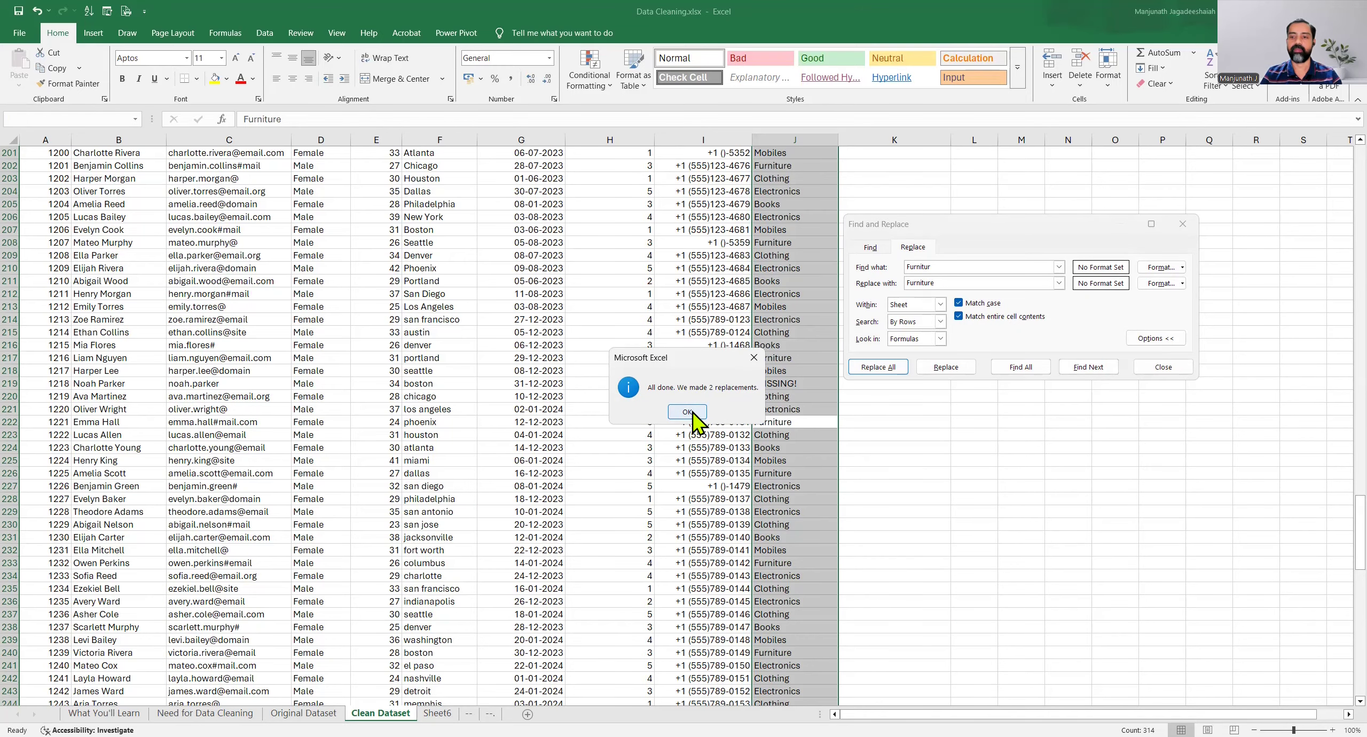
key("Return")
left_click(1160, 368)
key("ctrl+Home")
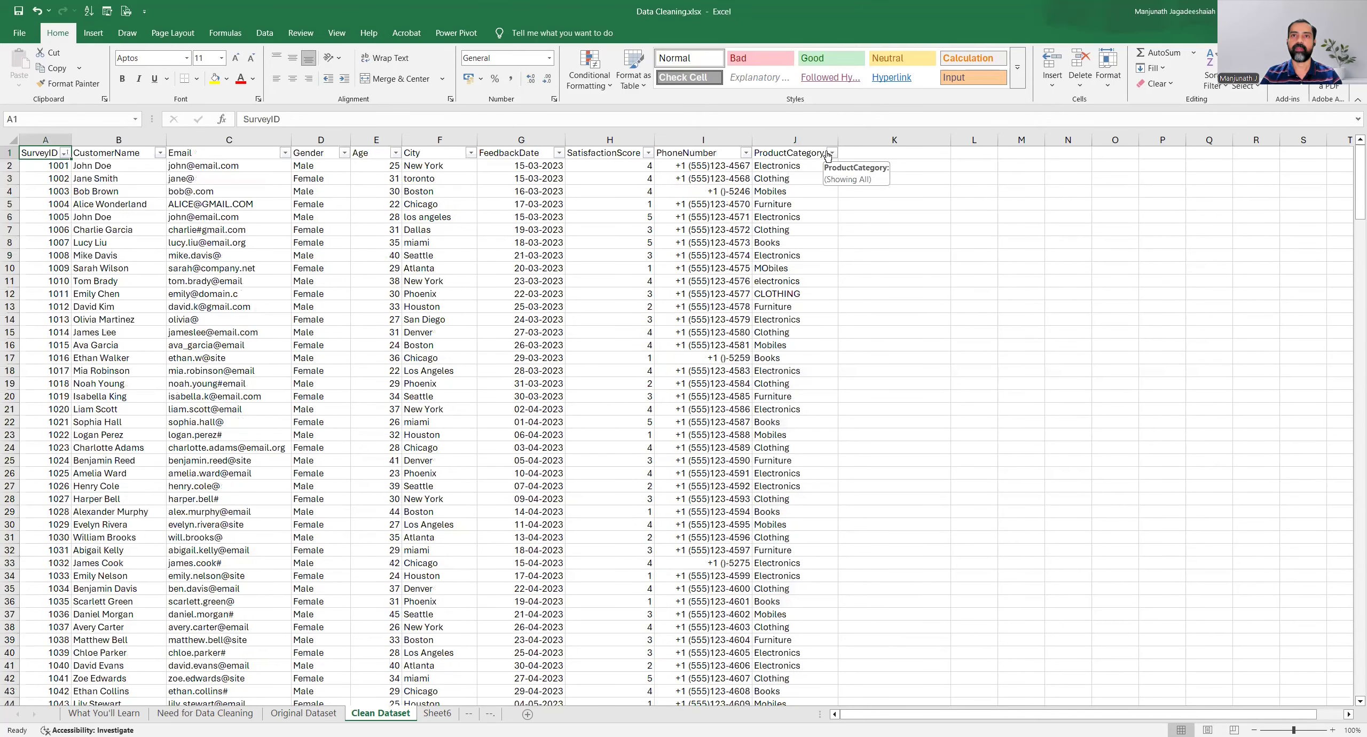
left_click(831, 153)
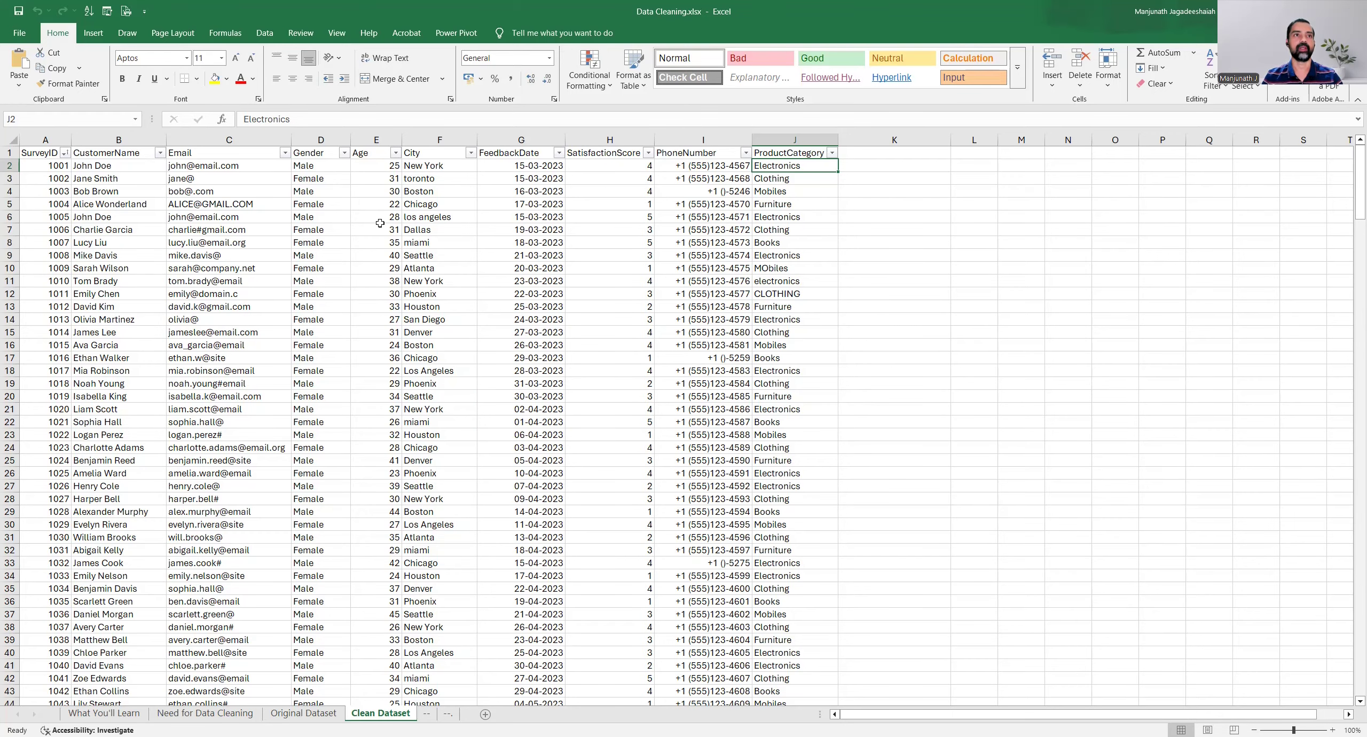
Examine the Email column's address formats, highlighting the ".com" ending of the address in C2 without changing it.
left_click(214, 142)
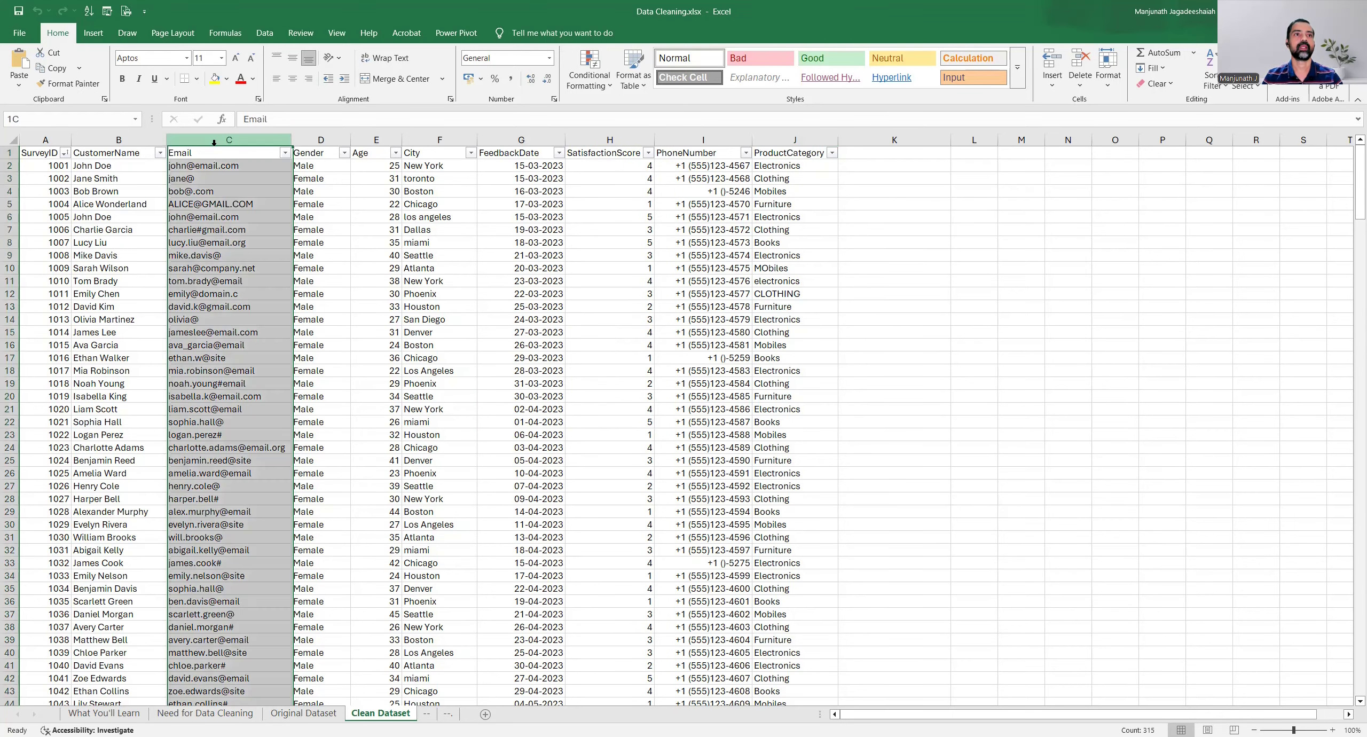
left_click(218, 179)
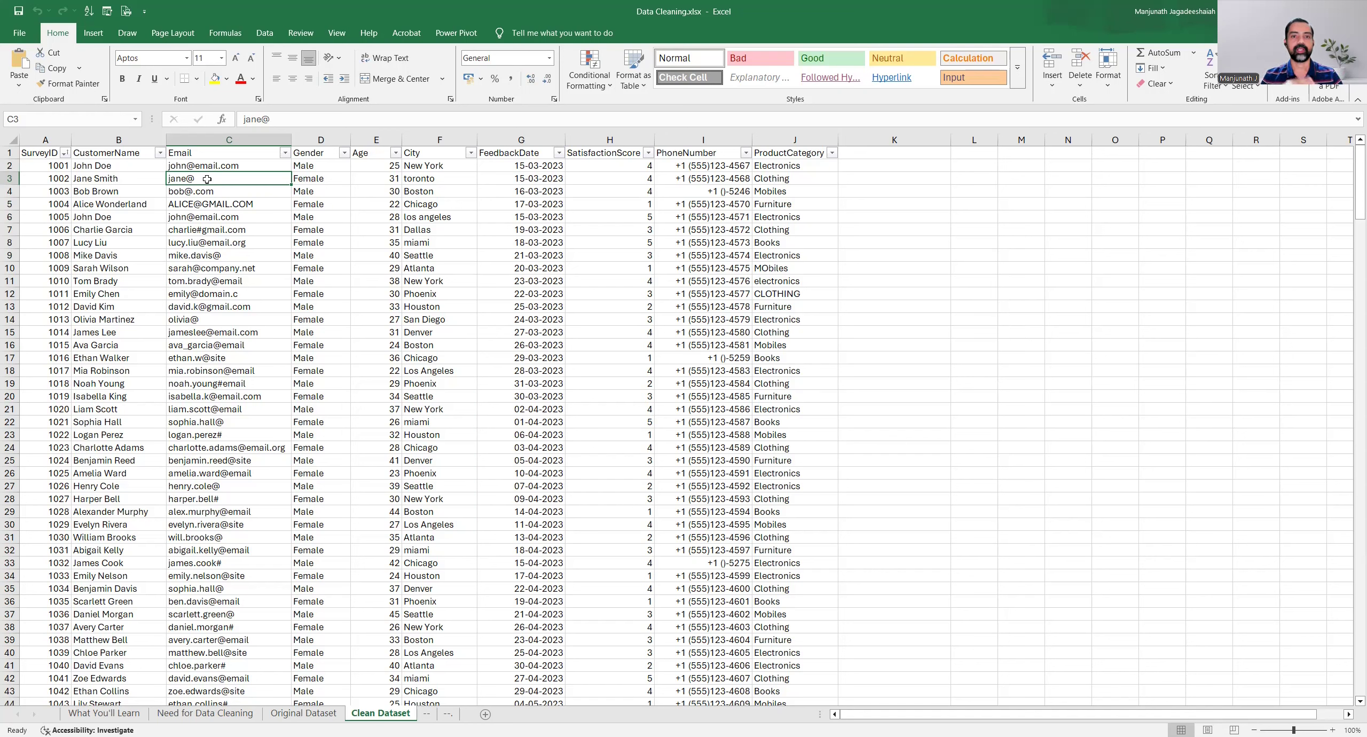
left_click(260, 167)
double_click(259, 166)
key("shift+Left")
key("shift+Left")
key("shift+Left")
key("shift+Left")
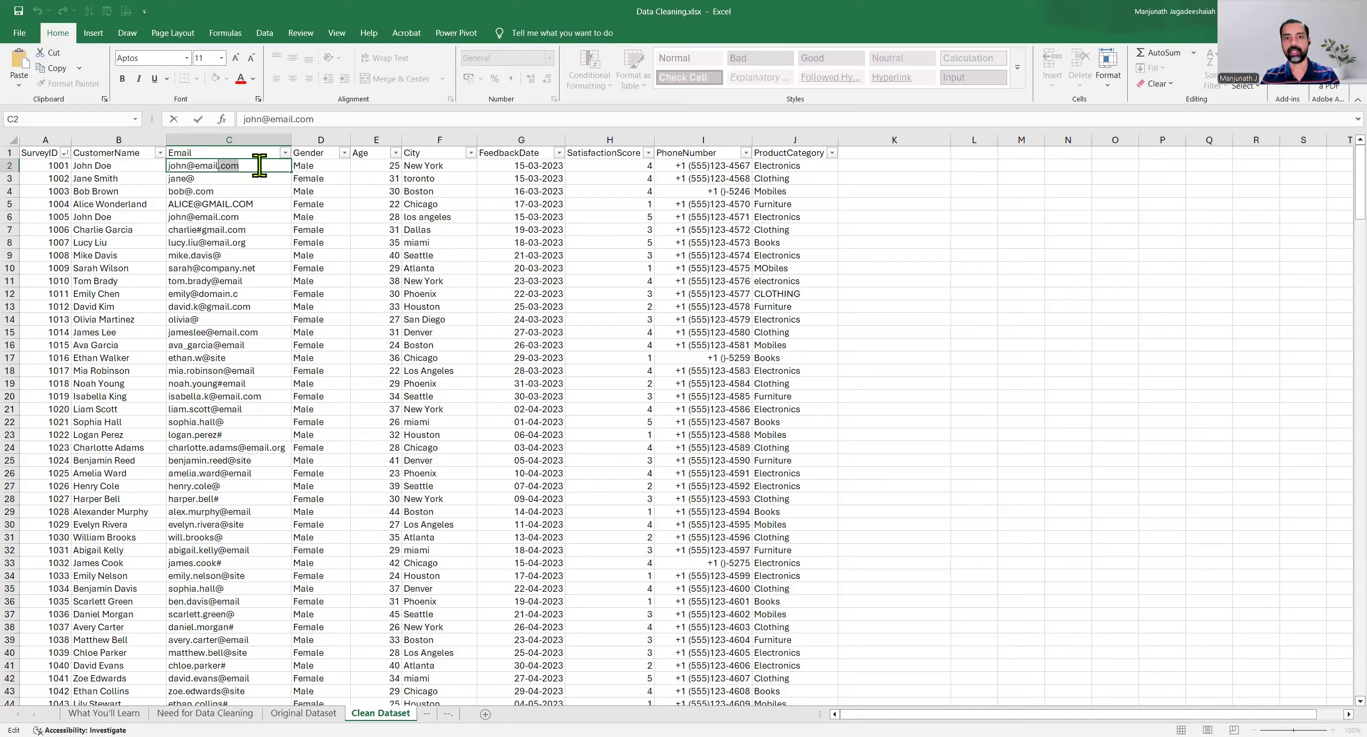
key("Escape")
Compare the email entries in C3 to C5, highlighting the "@" and domain part of the address in C5 without changing it.
key("Down")
key("Down")
key("Up")
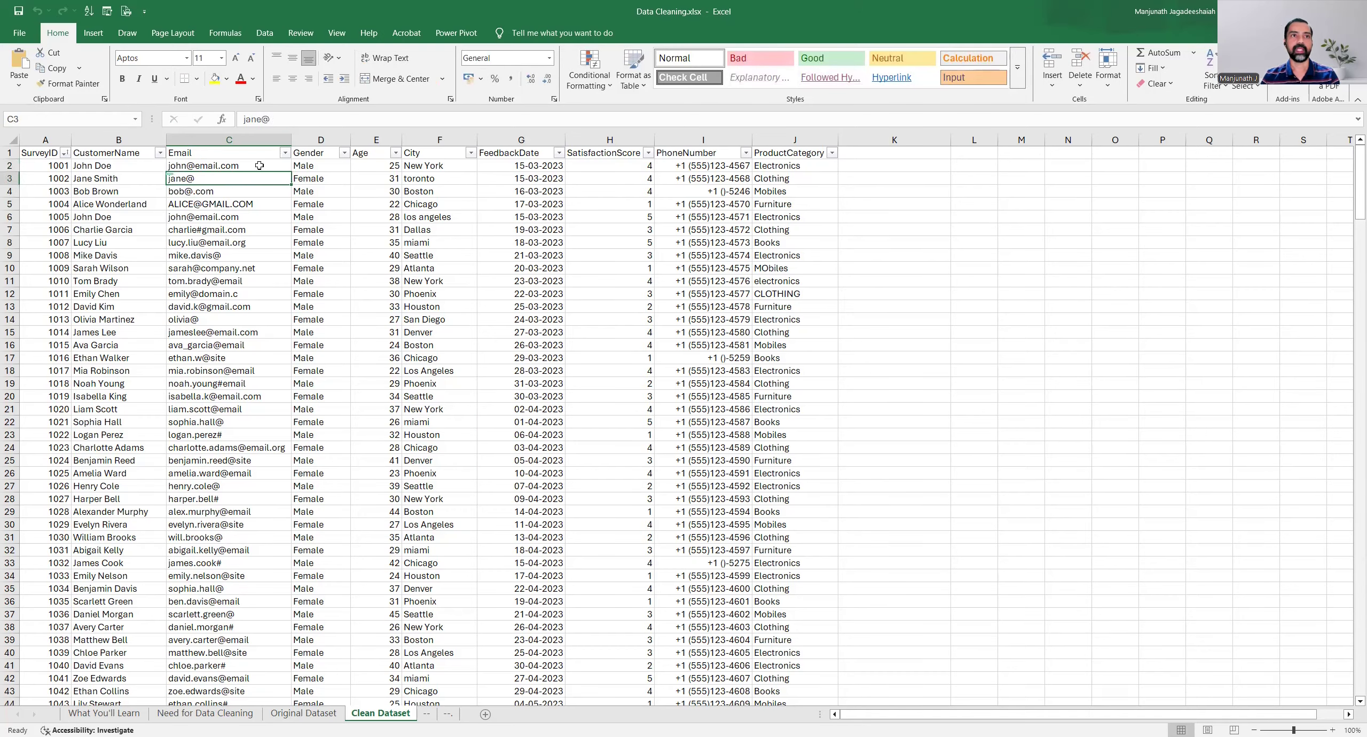
key("Down")
key("Down")
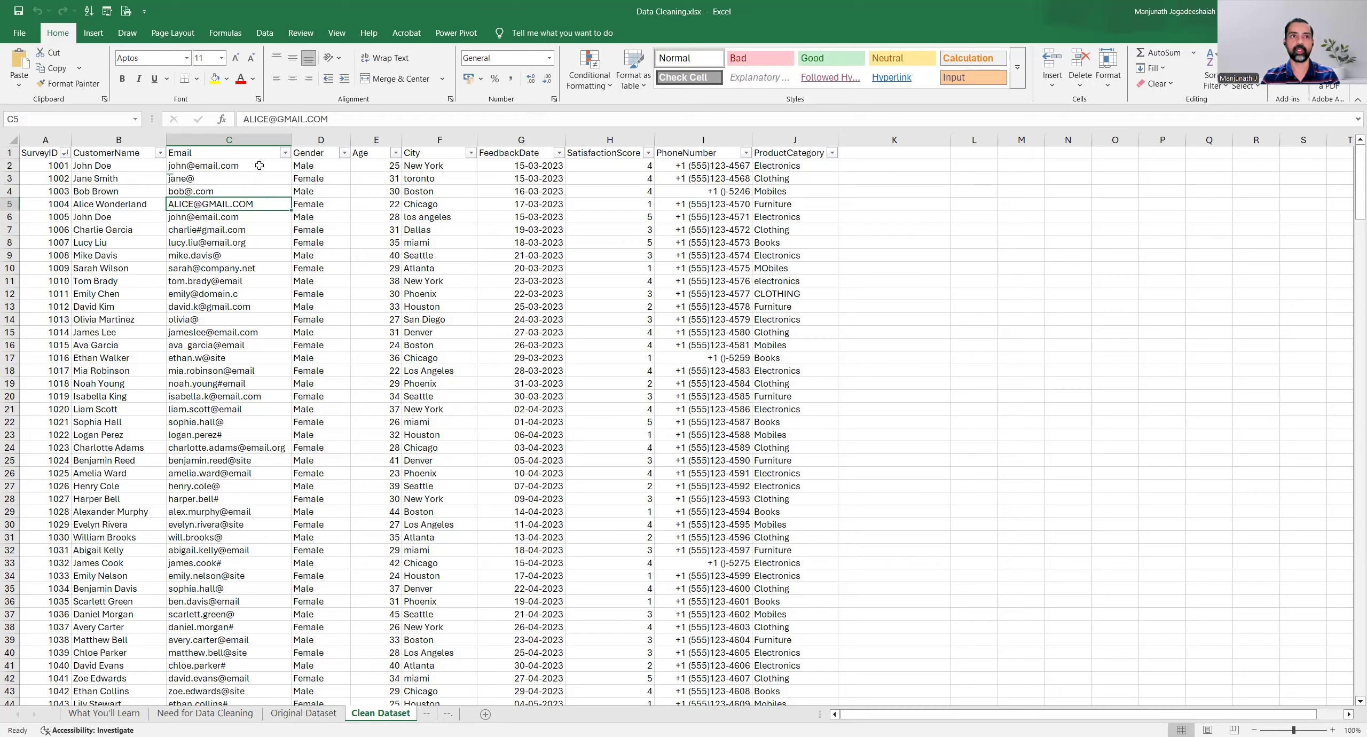
key("F2")
key("Left")
key("Left")
key("shift+Left")
key("shift+Left")
key("shift+Left")
key("shift+Left")
key("shift+Left")
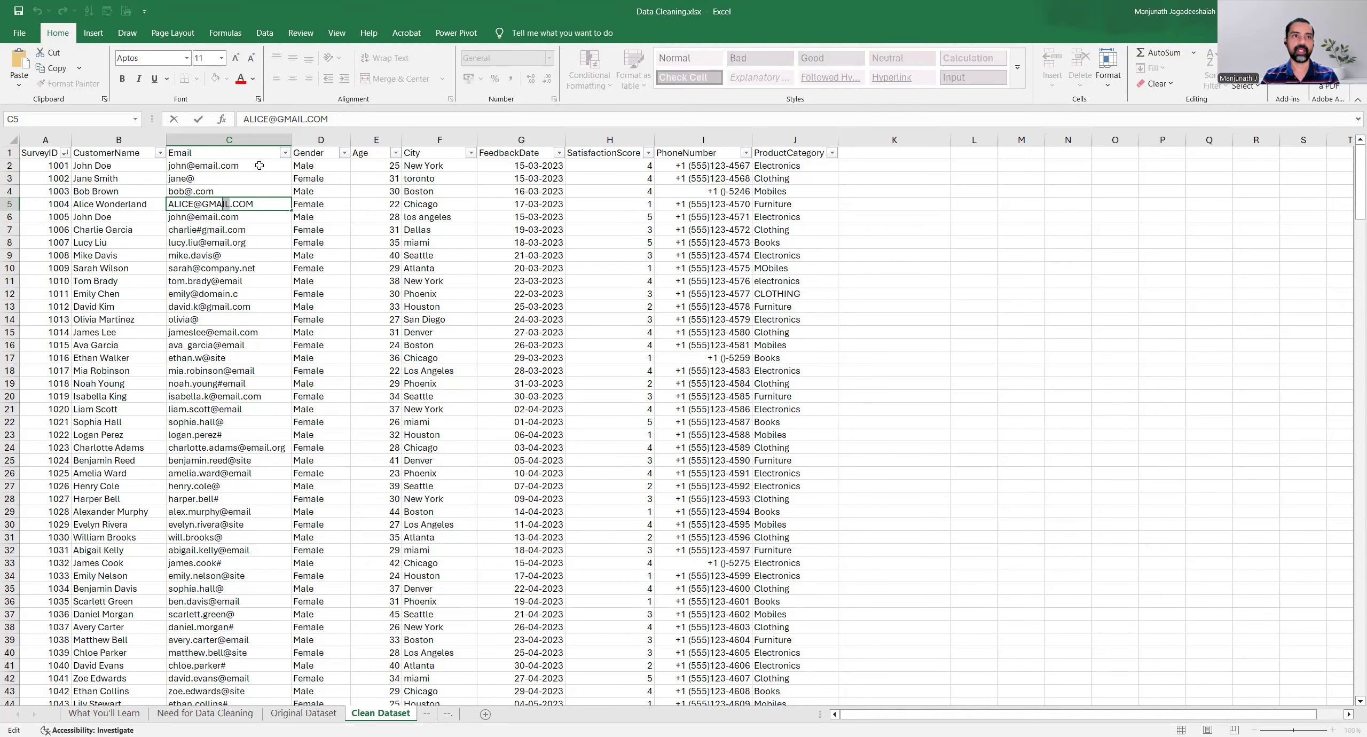
key("shift+Left")
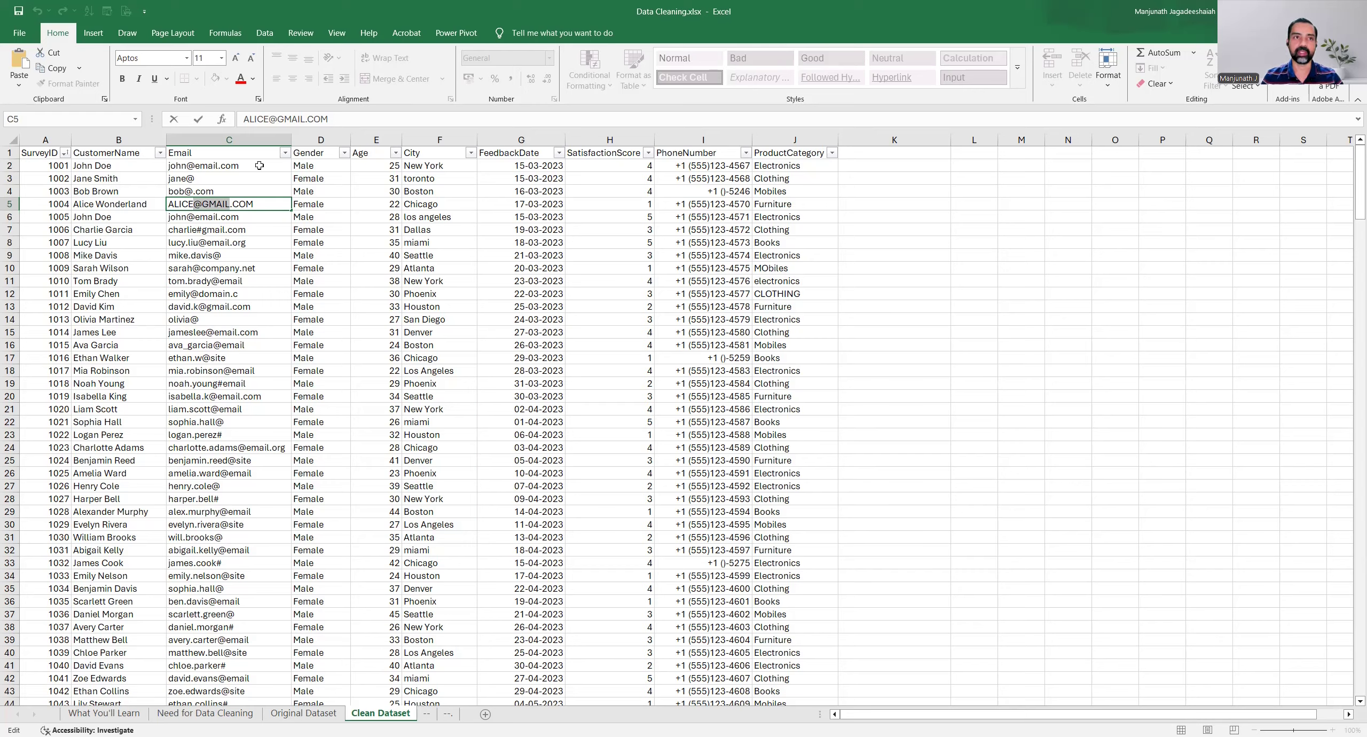
key("Escape")
Examine further entries down the Email column for missing domains and wrong separators, from row 3 through row 126.
key("Up")
key("Up")
key("Down")
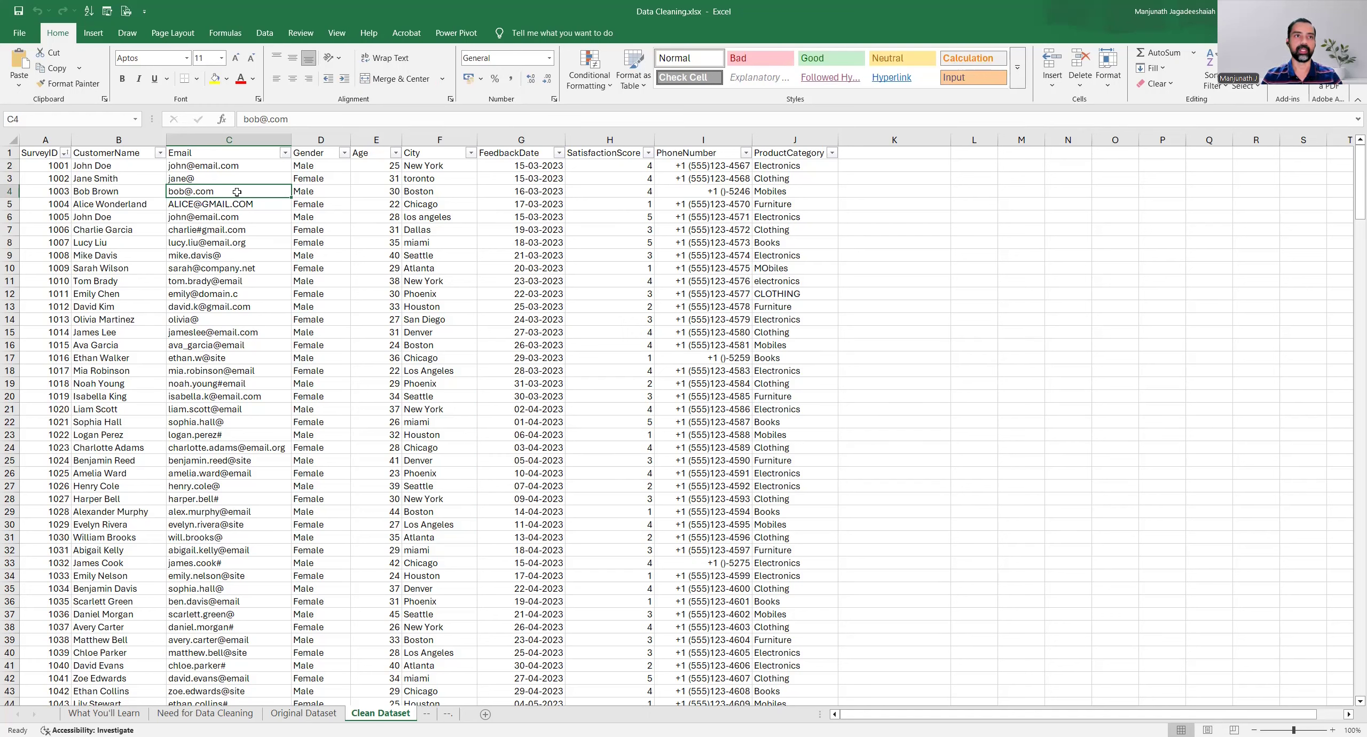
left_click(244, 256)
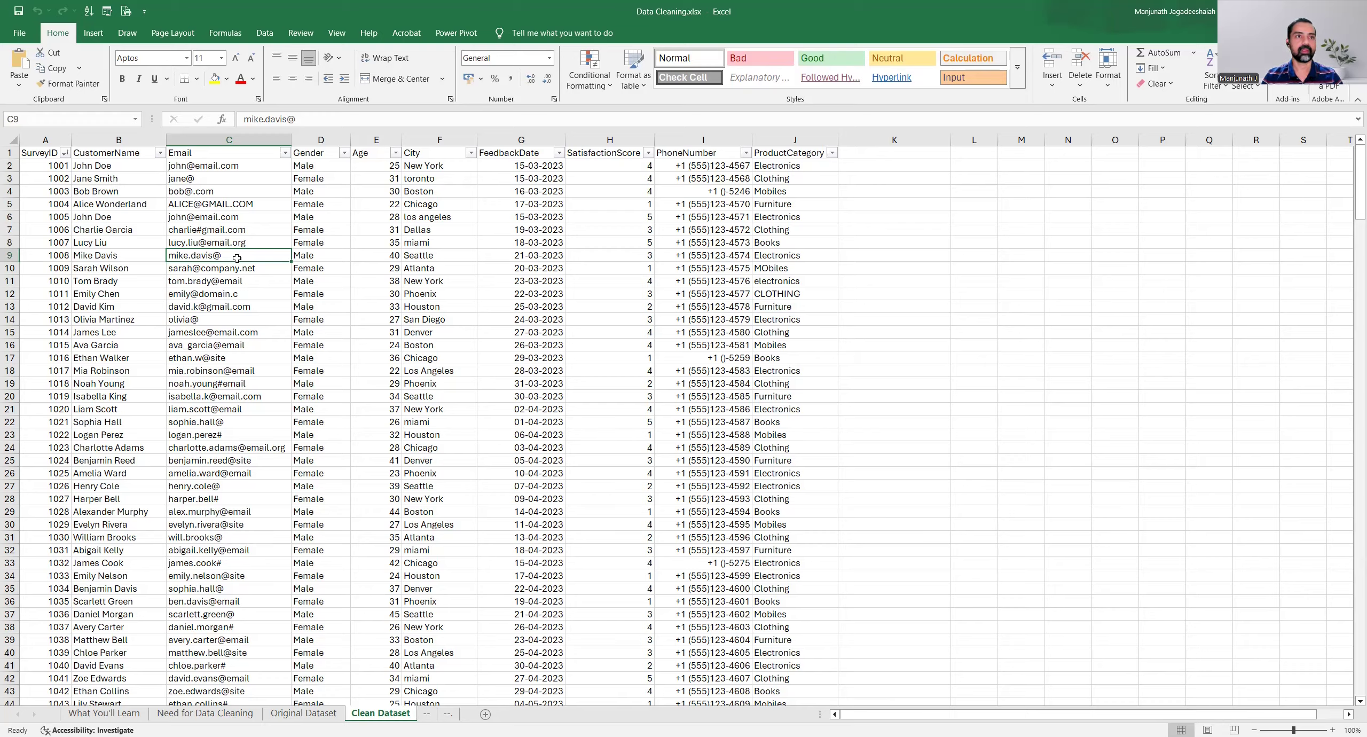
left_click(231, 182)
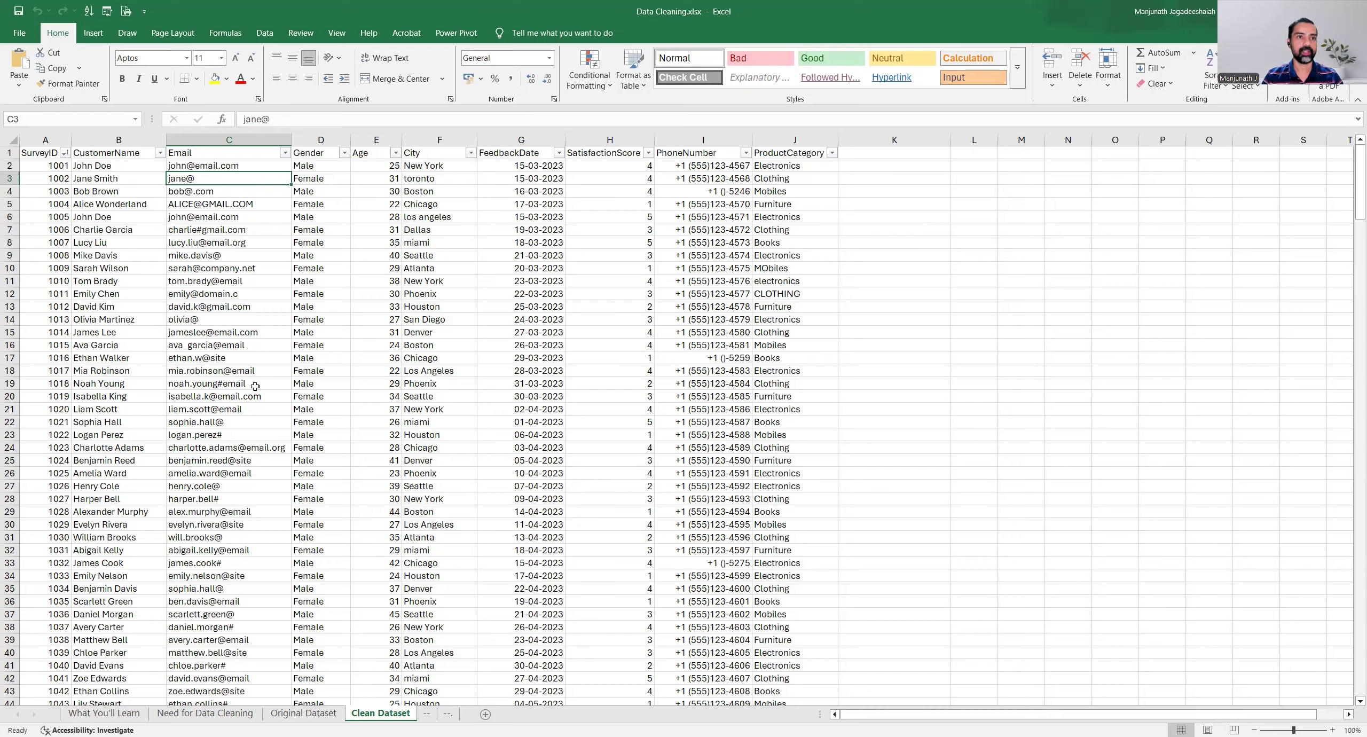
left_click(237, 437)
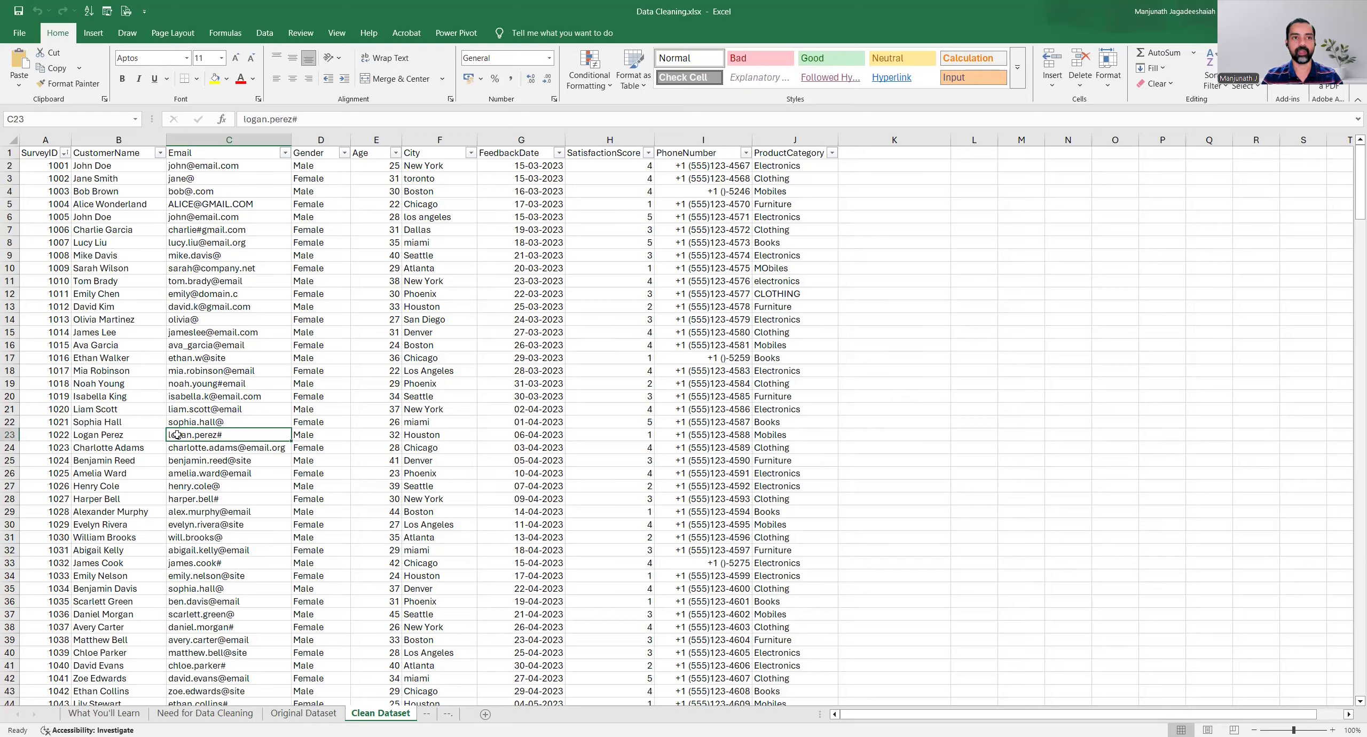
left_click(242, 499)
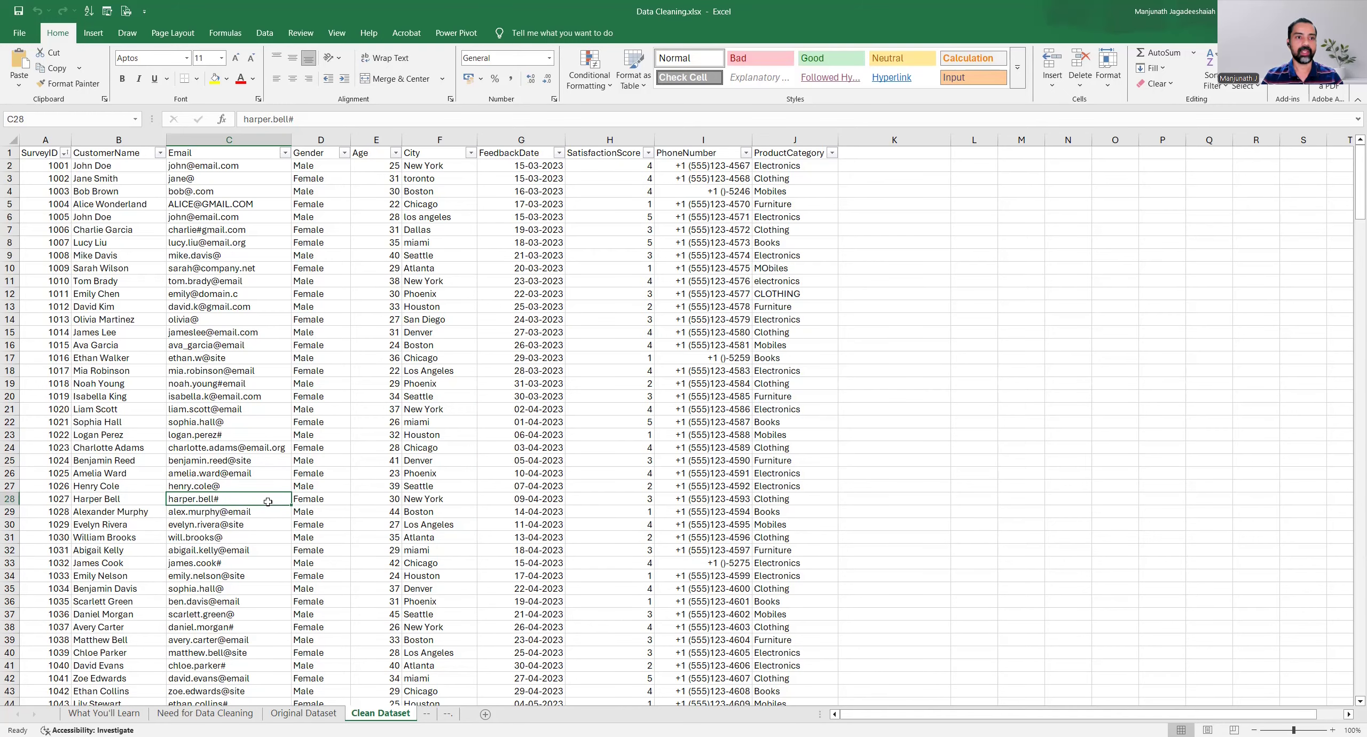
scroll(267, 501, "down", 20)
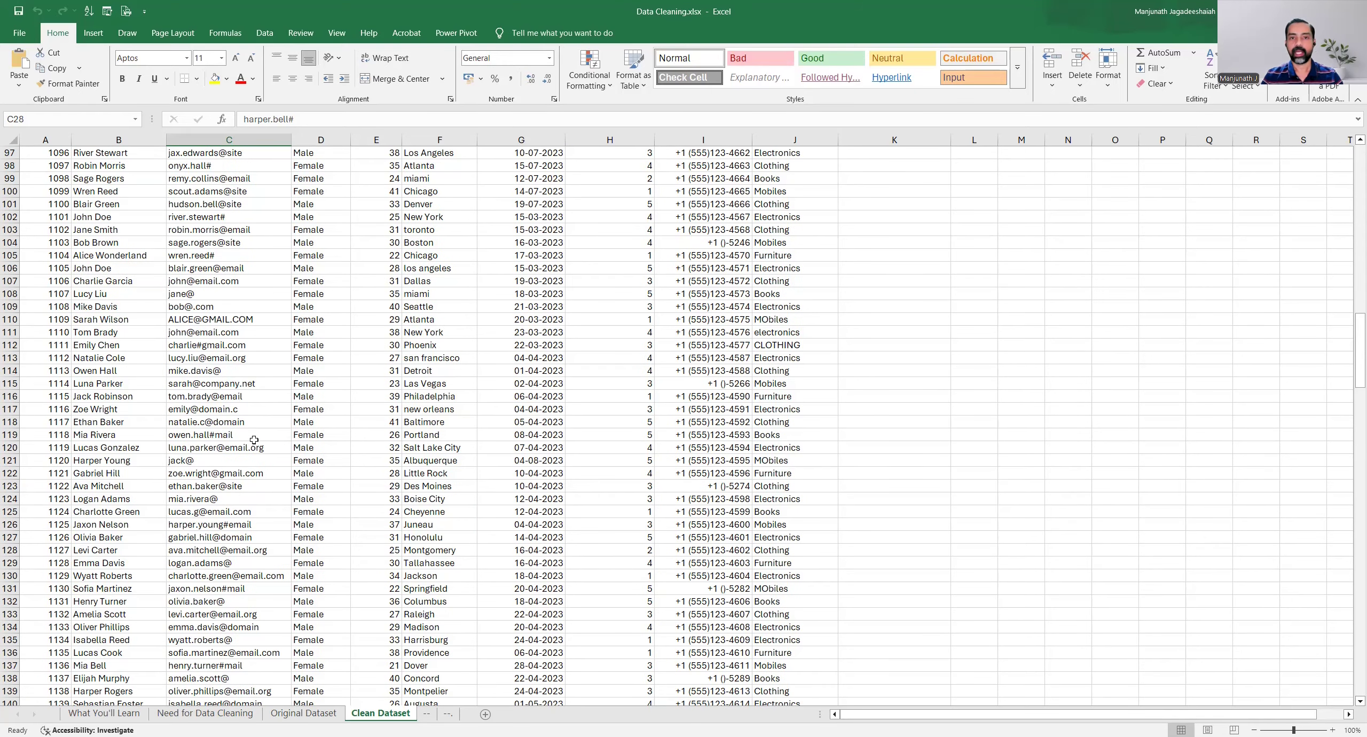
left_click(254, 437)
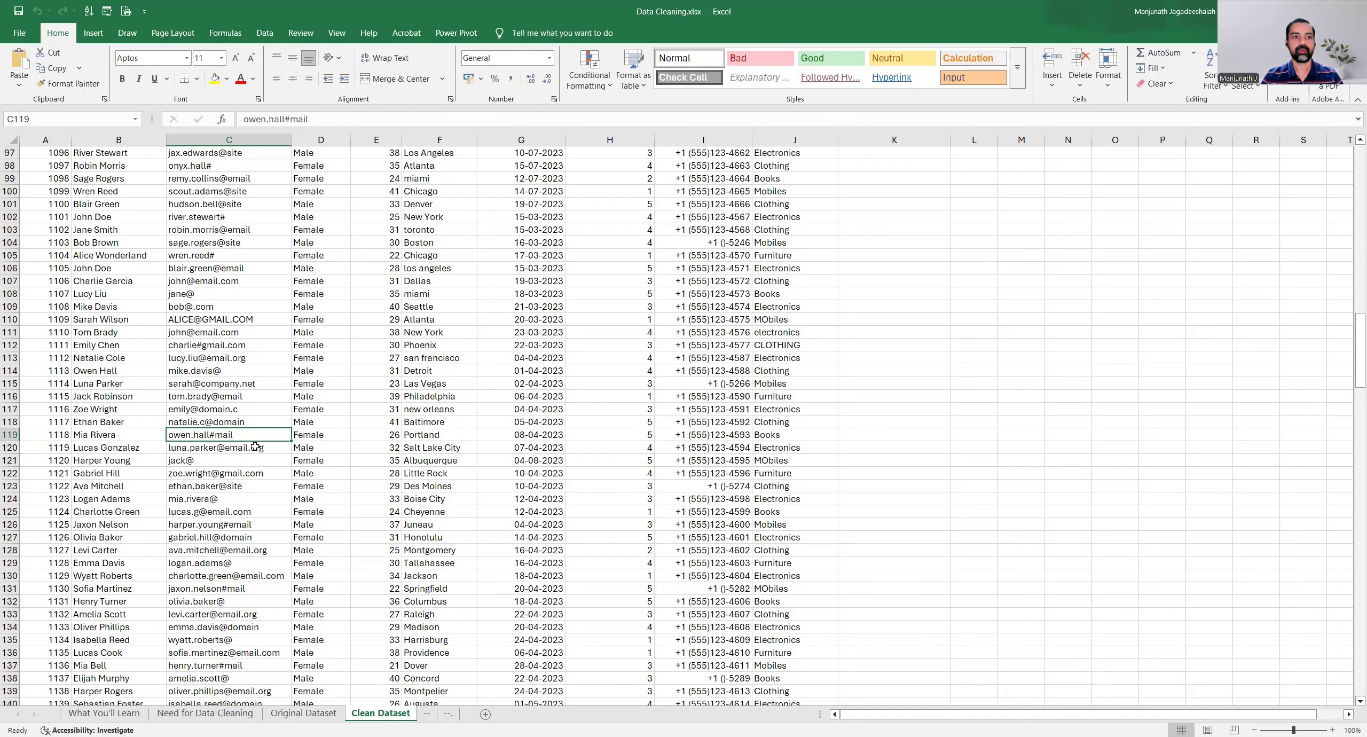
left_click(268, 525)
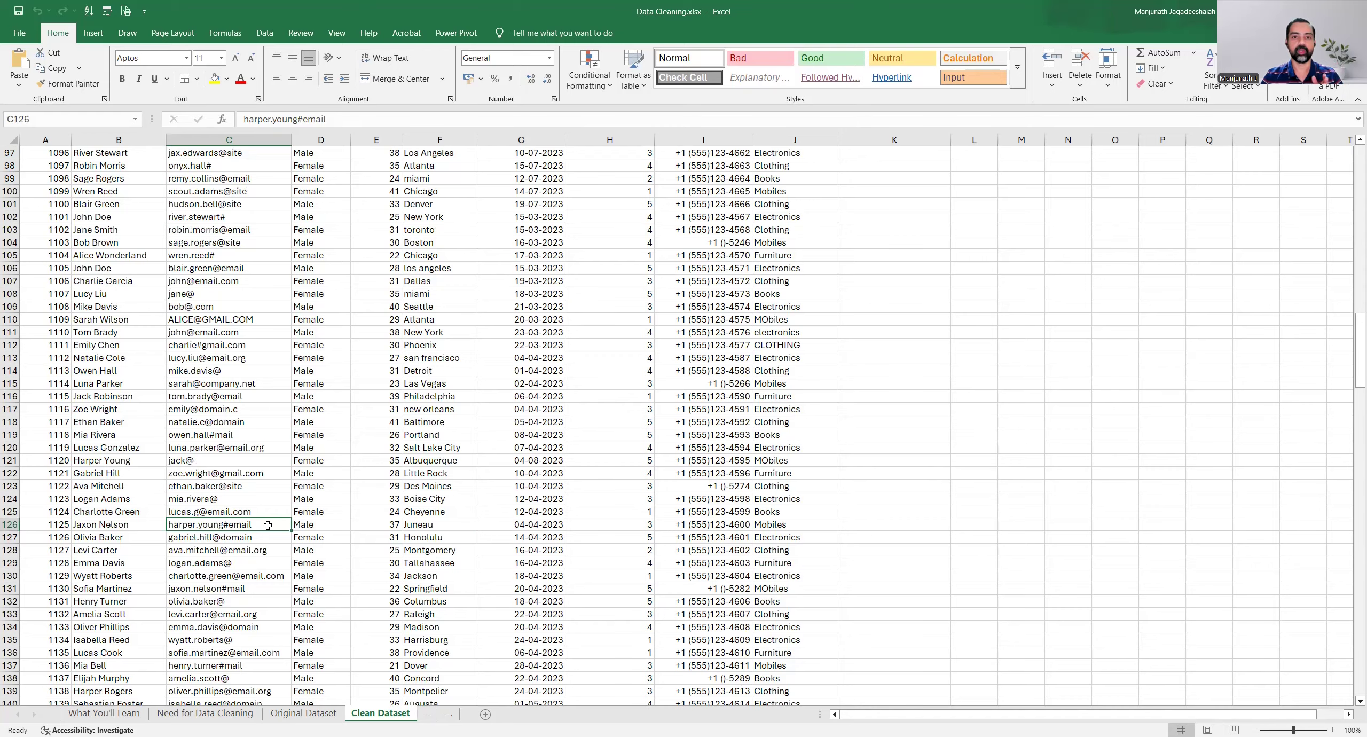
Copy the whole Email column with its header into column A of a new sheet and fit the column width to the addresses.
key("ctrl+Up")
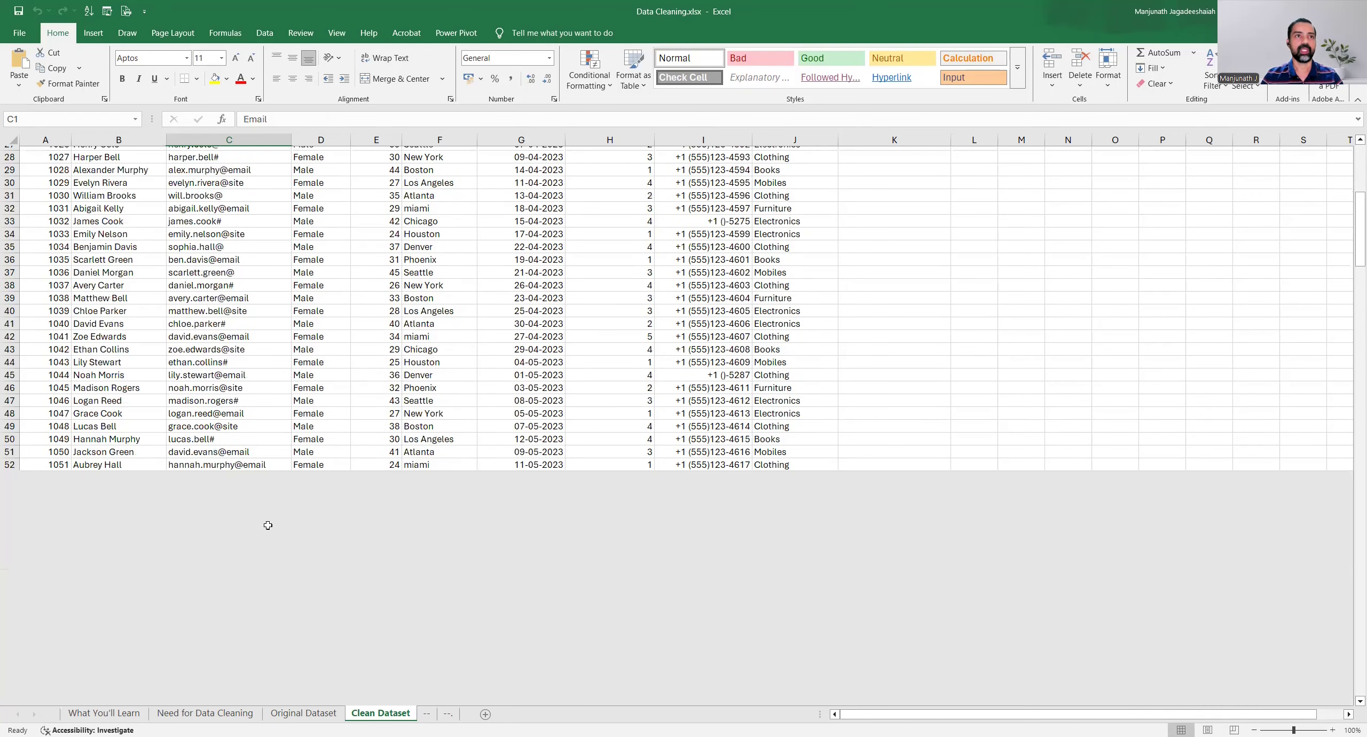
key("Up")
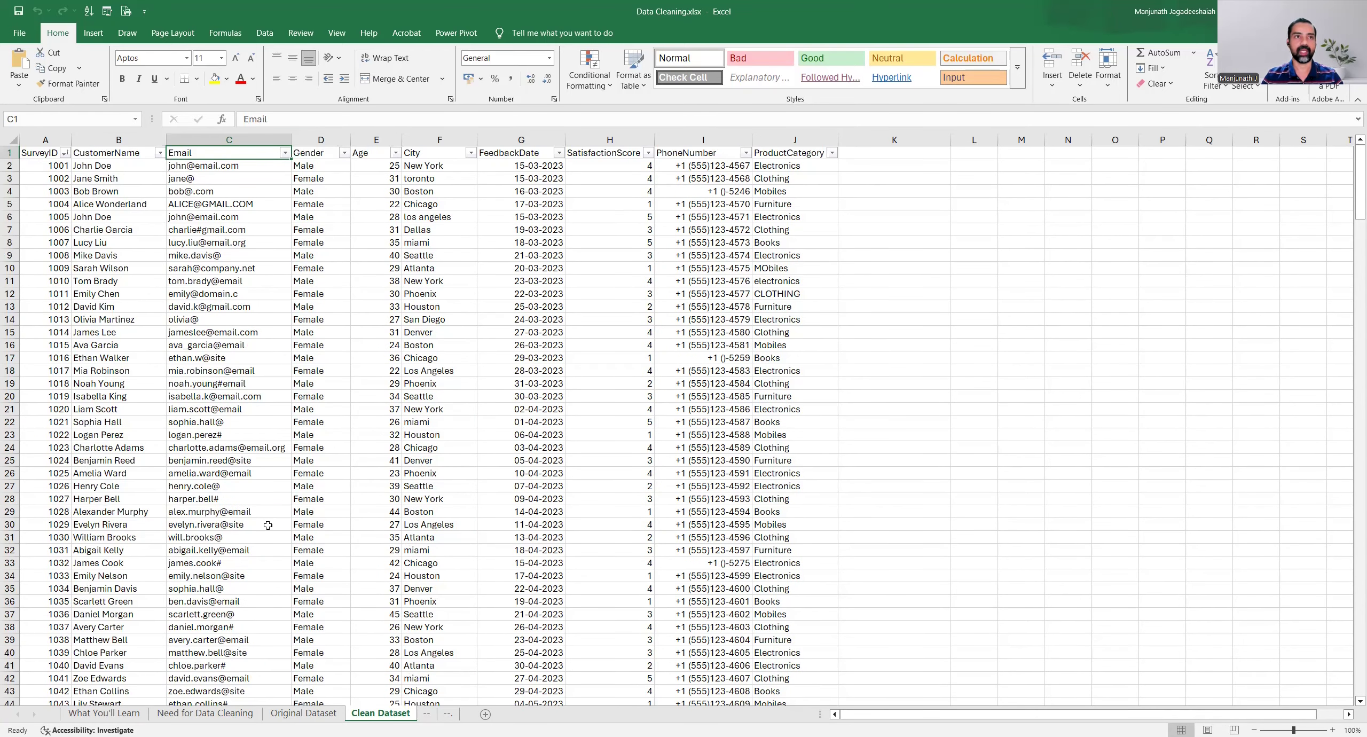
key("ctrl+shift+Down")
key("ctrl+c")
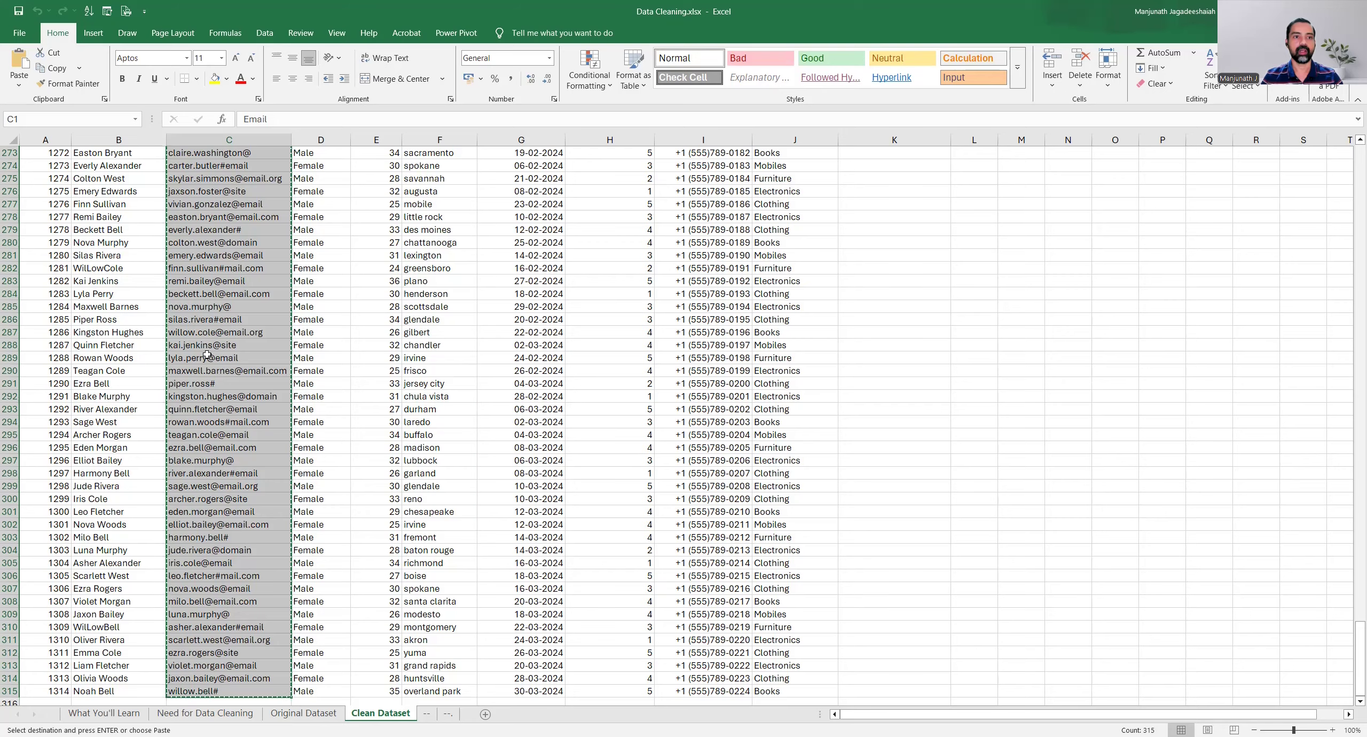
left_click(485, 714)
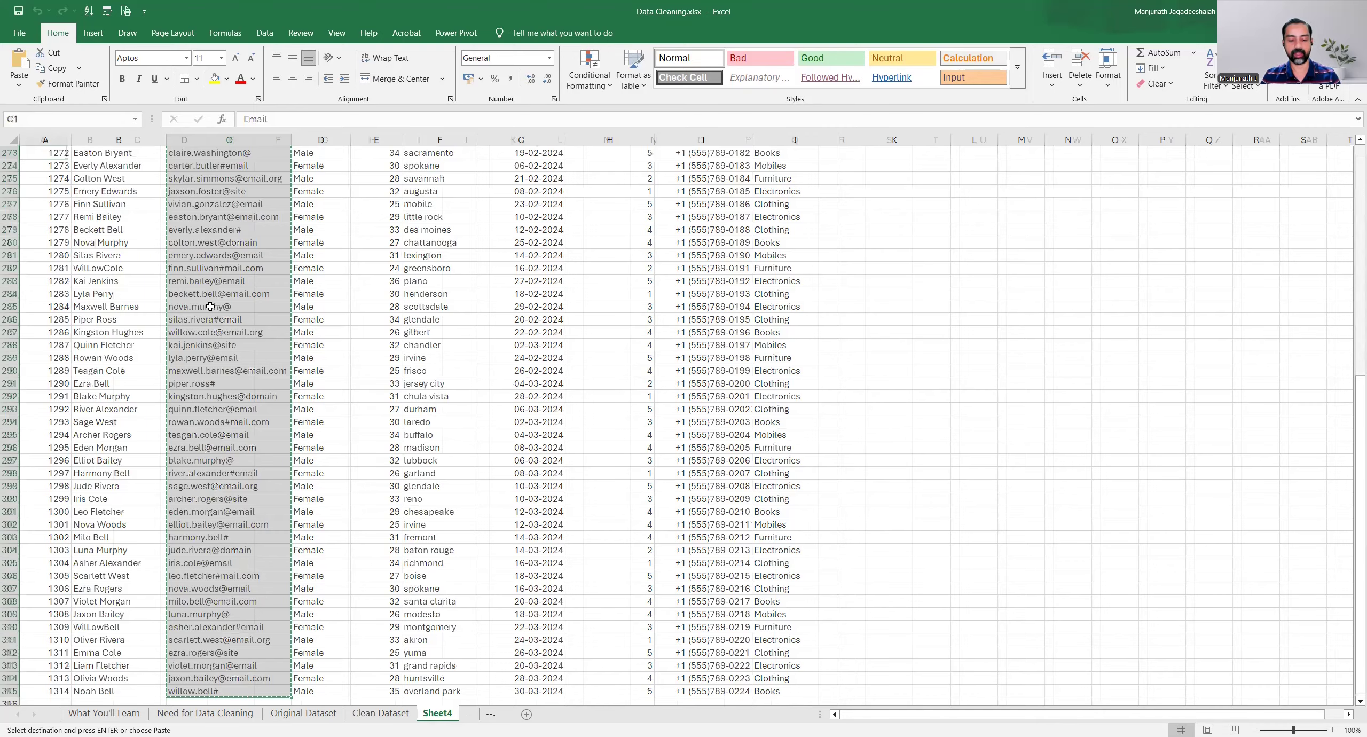
key("ctrl+v")
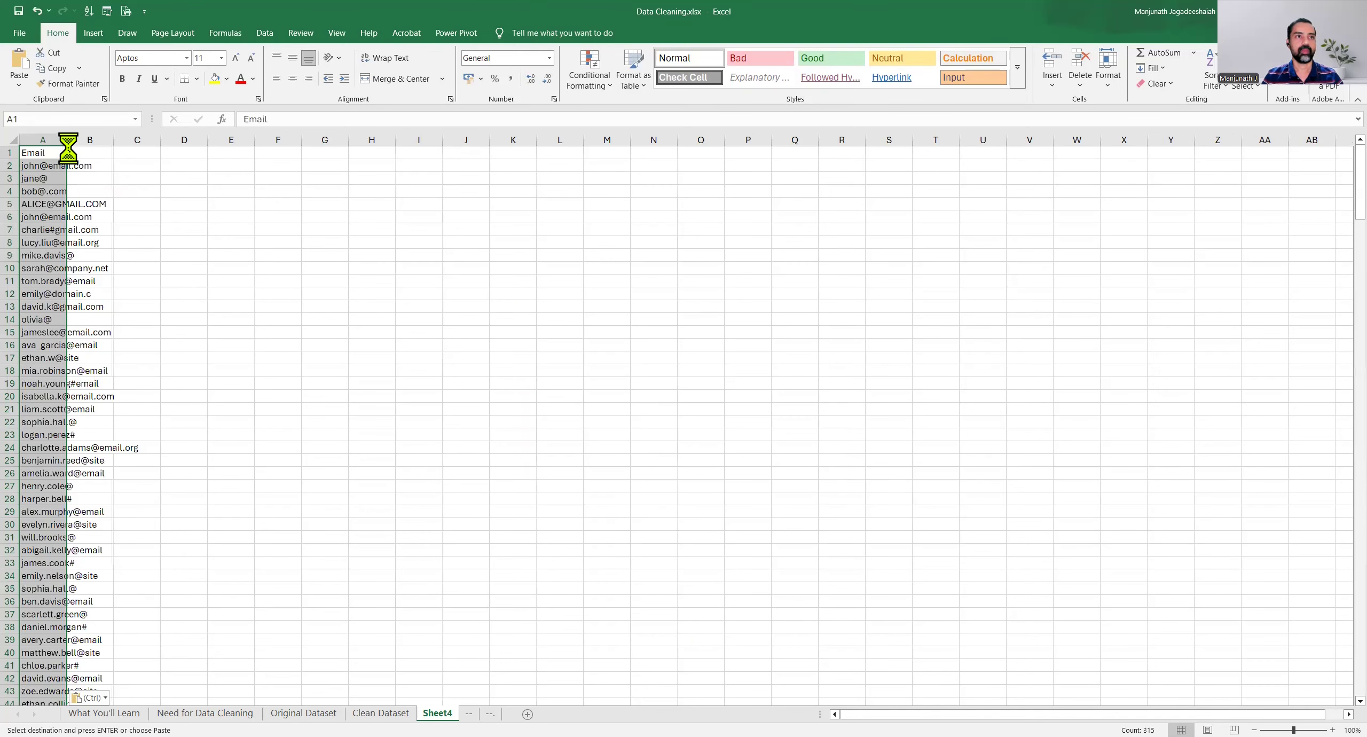
double_click(67, 140)
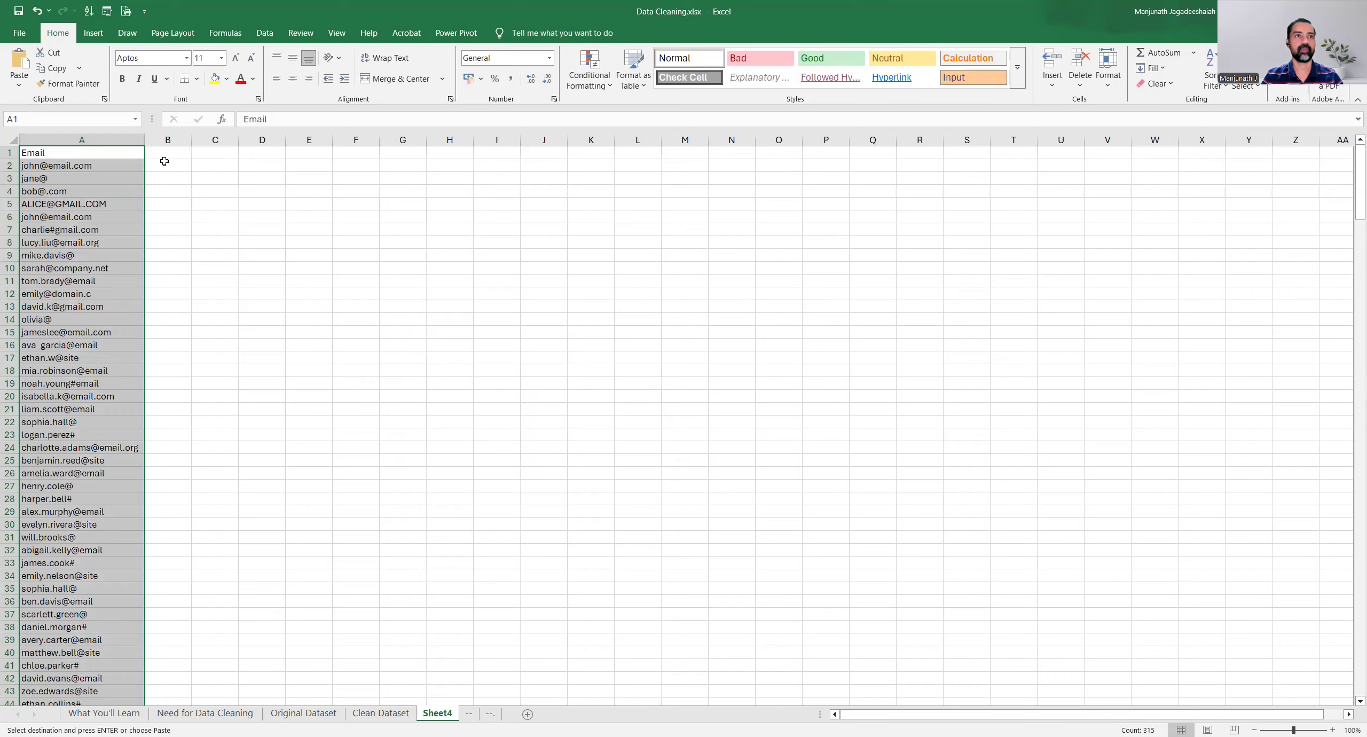
Enter in B2 the formula =IF(OR(RIGHT(A2,1)="@", RIGHT(A2,1)="#", RIGHT(A2,5)="#mail", RIGHT(A2,6)="#email"),A2,"").
left_click_drag(163, 163, 173, 229)
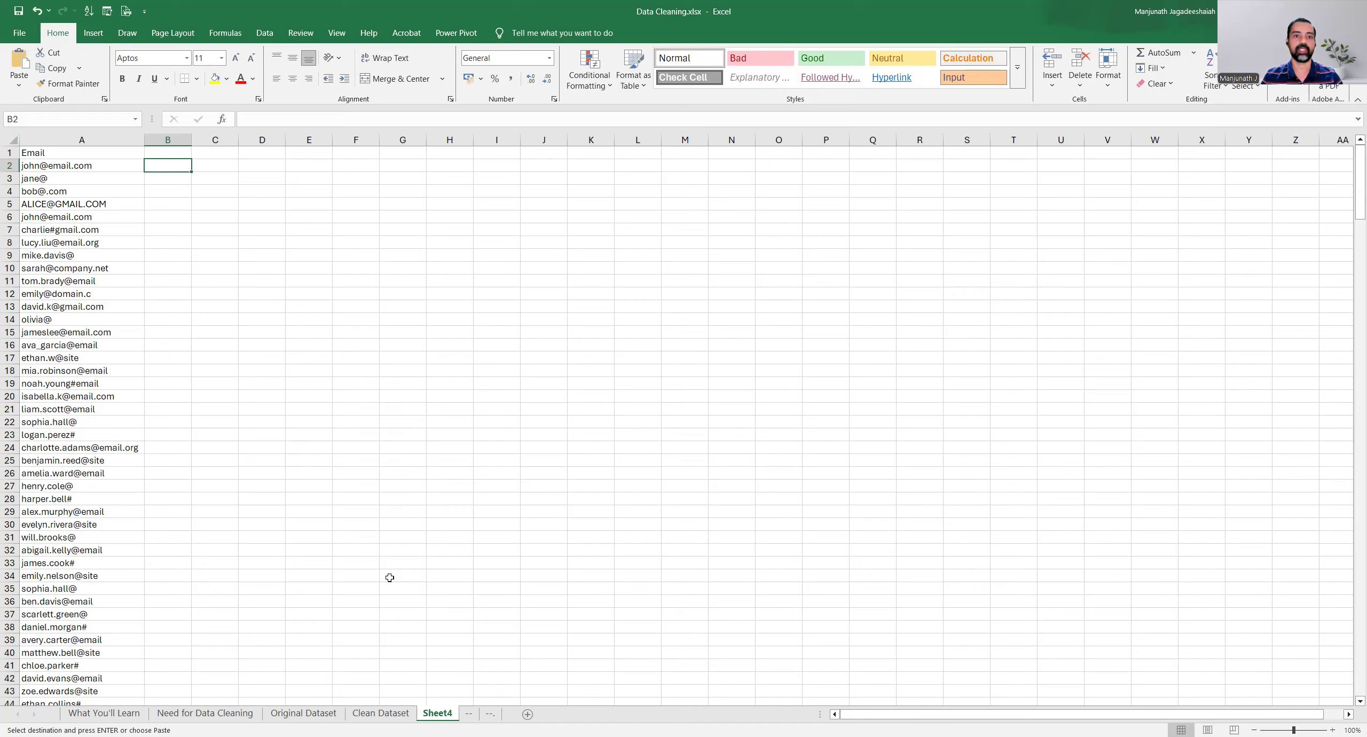
key("alt+Tab")
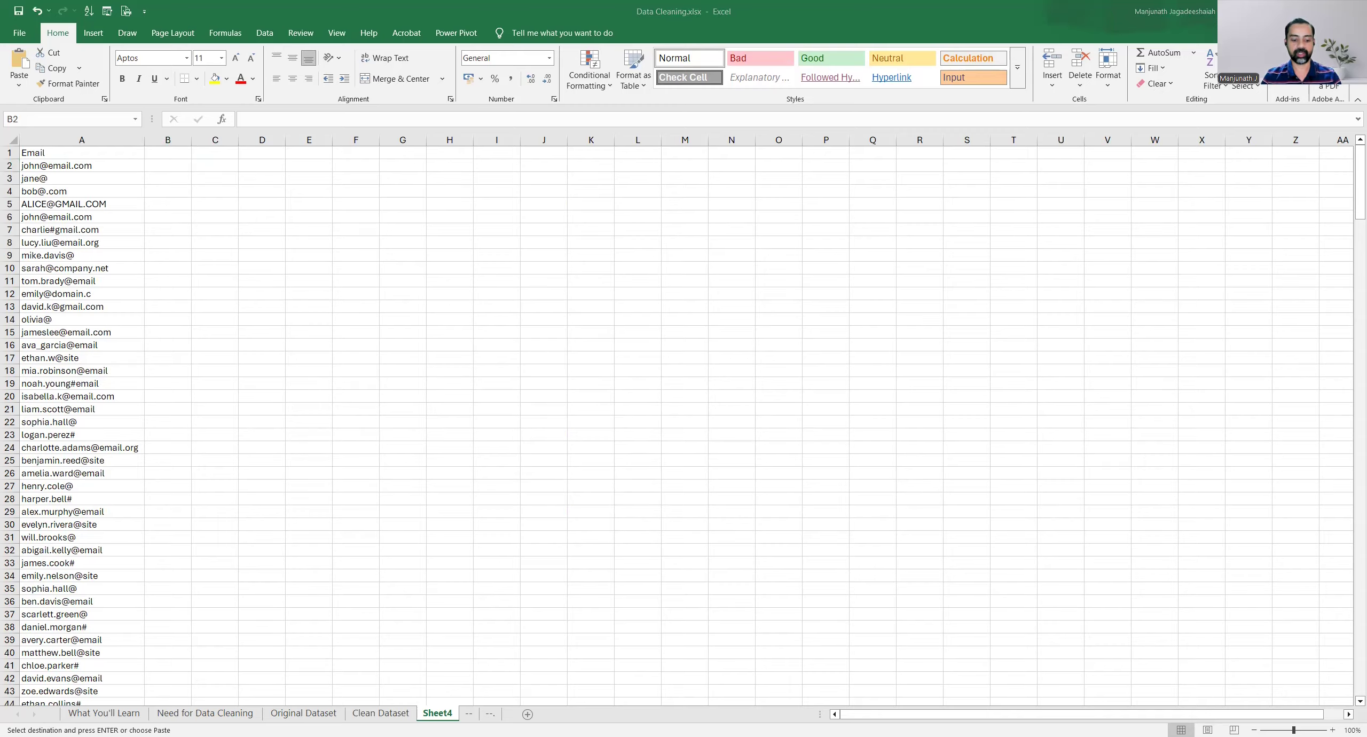
key("Escape")
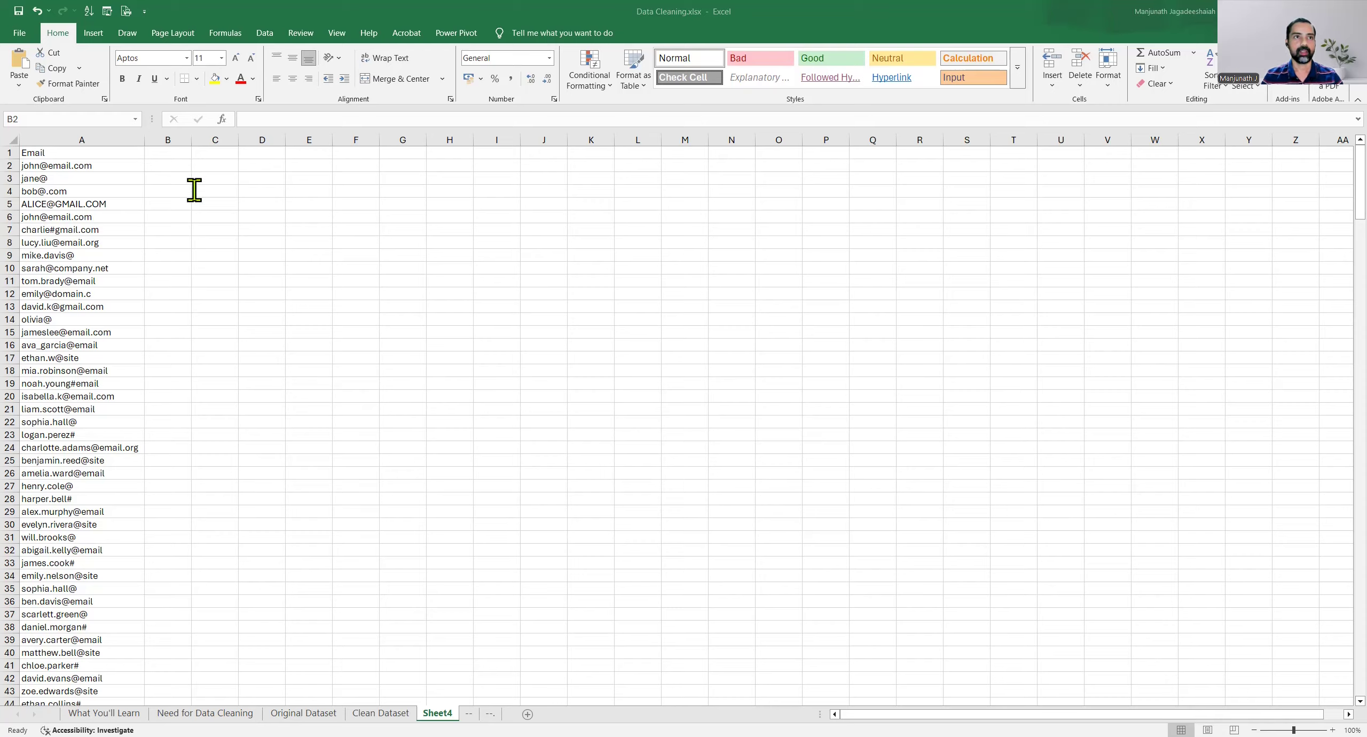
left_click(165, 162)
double_click(165, 163)
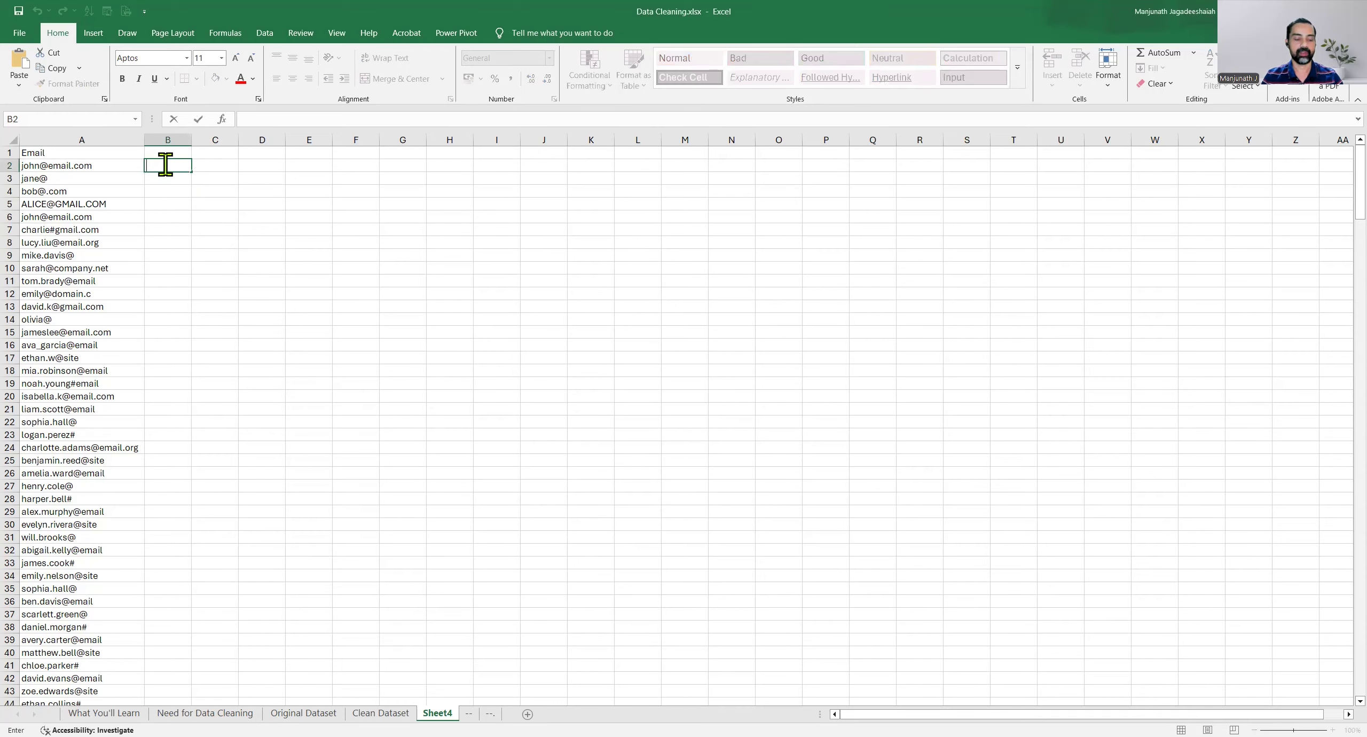
key("ctrl+v")
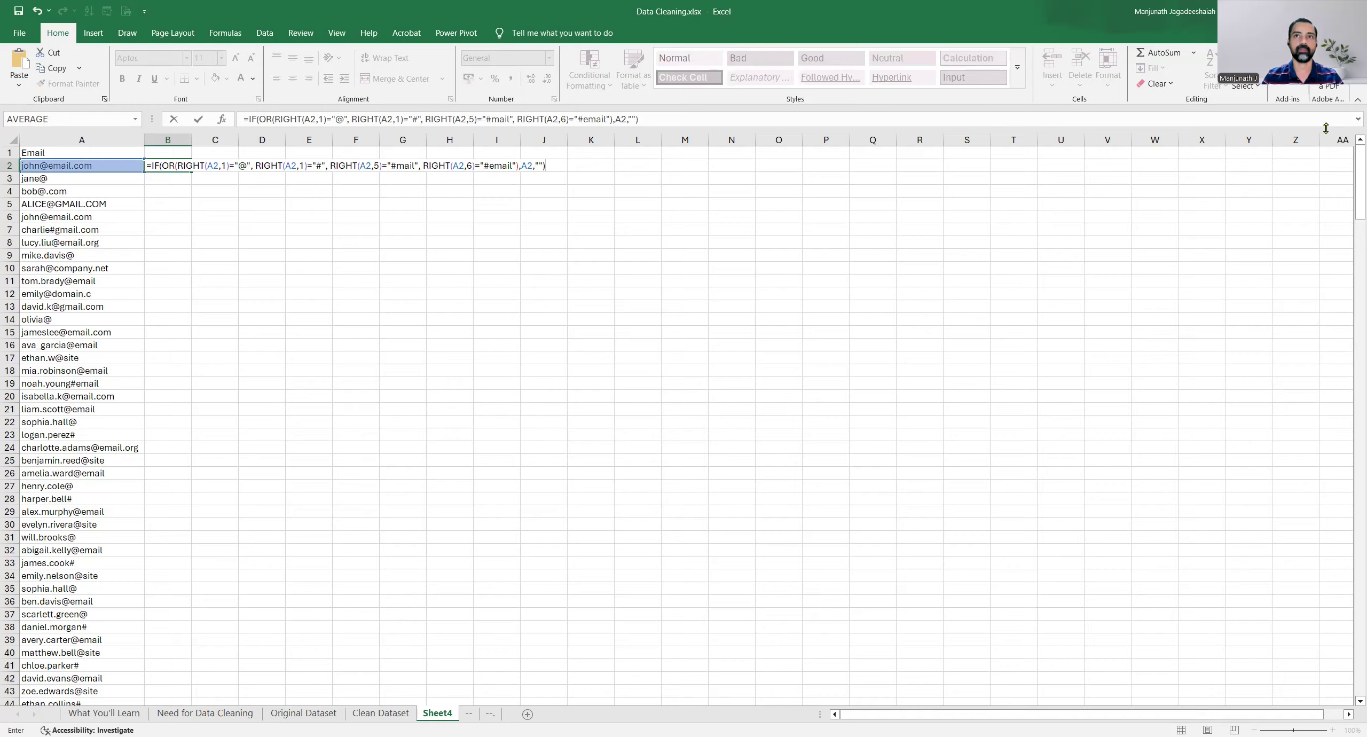
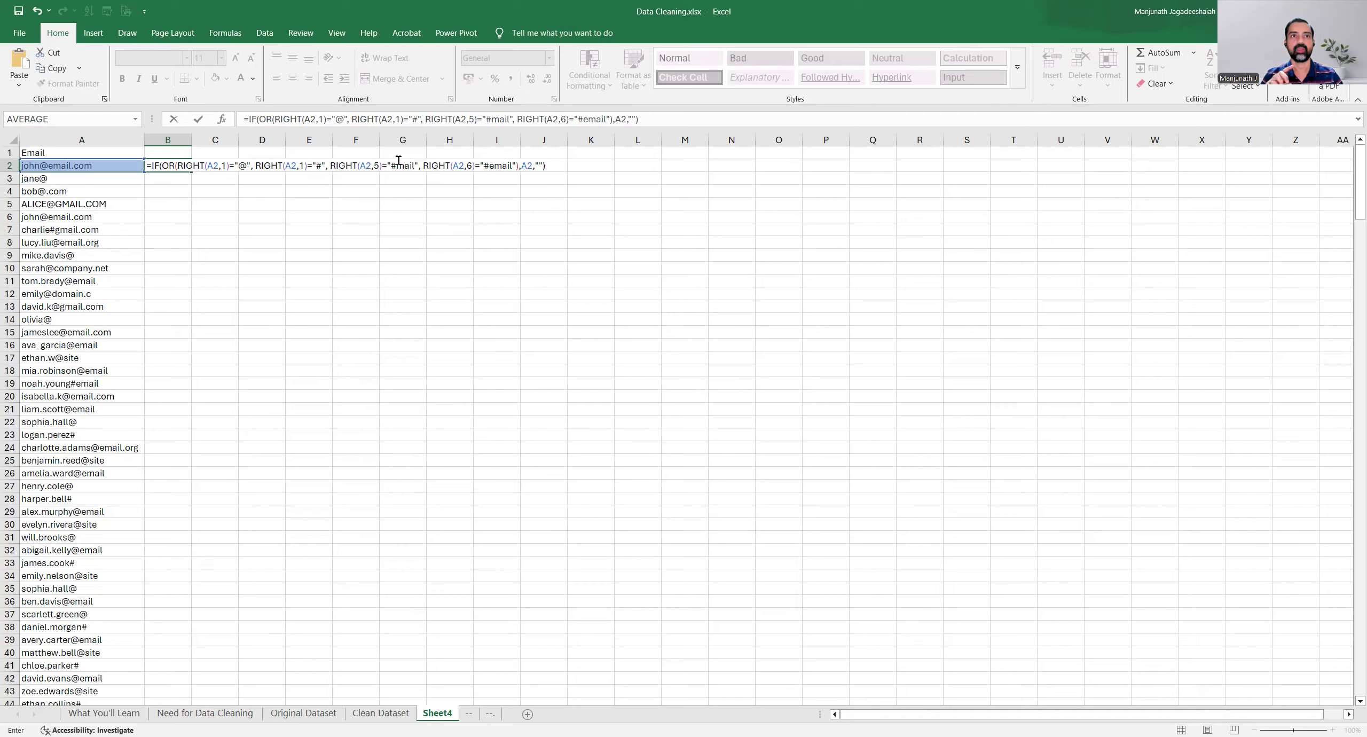
left_click_drag(388, 165, 420, 165)
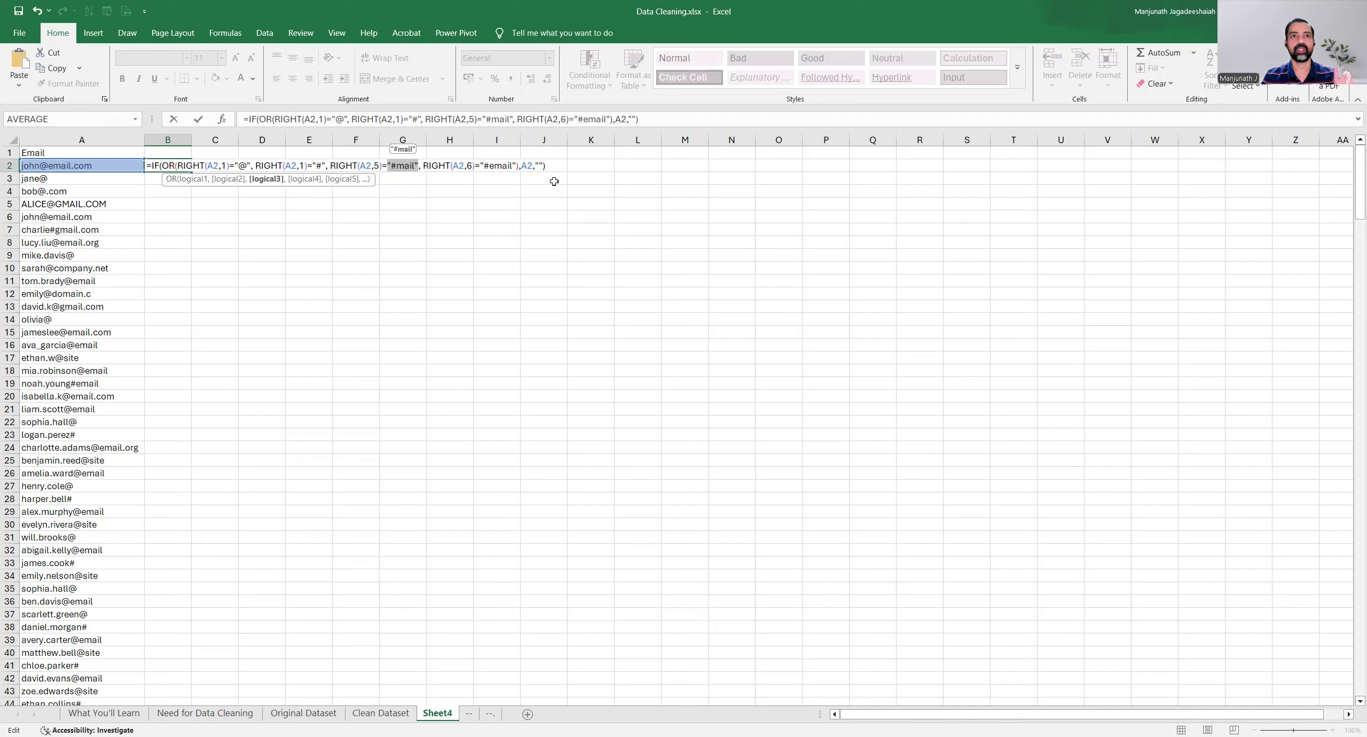
key("End")
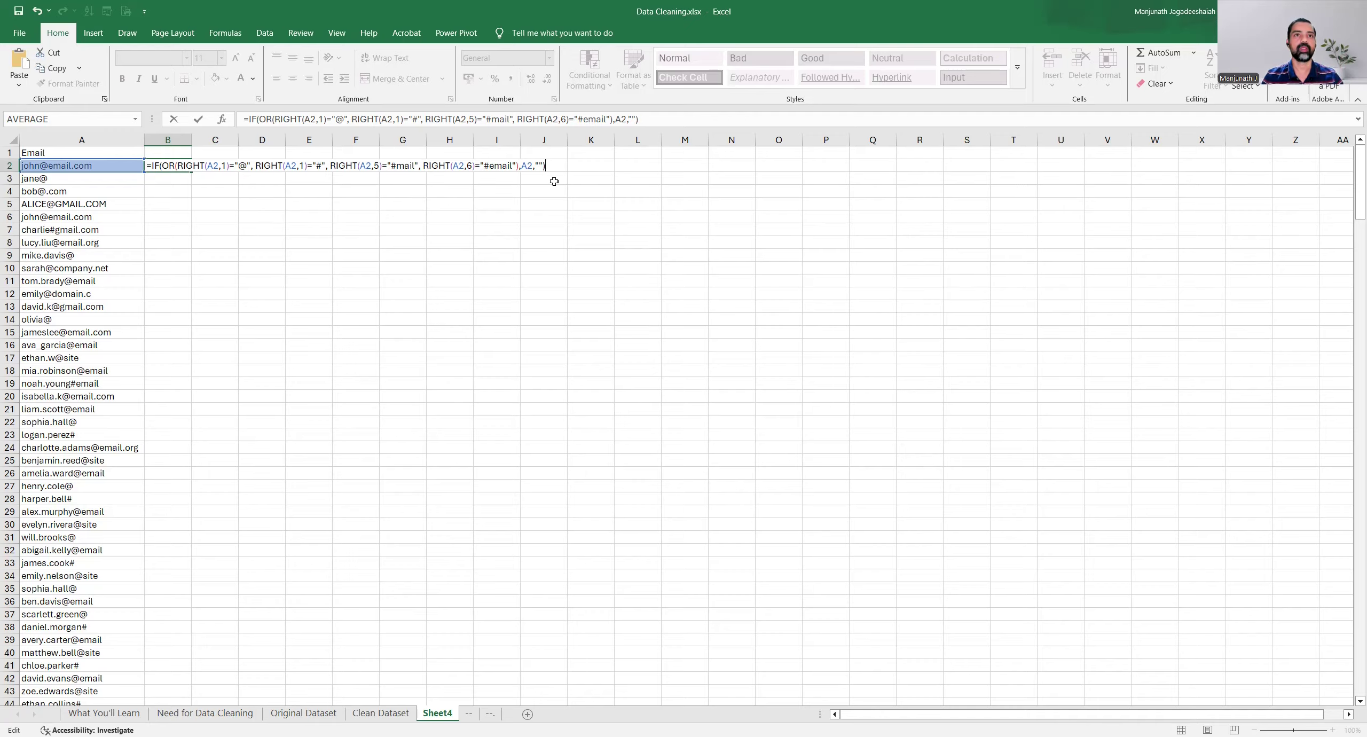
key("Return")
Fill the B2 formula down beside all the email addresses and fit column B's width to its contents.
key("Up")
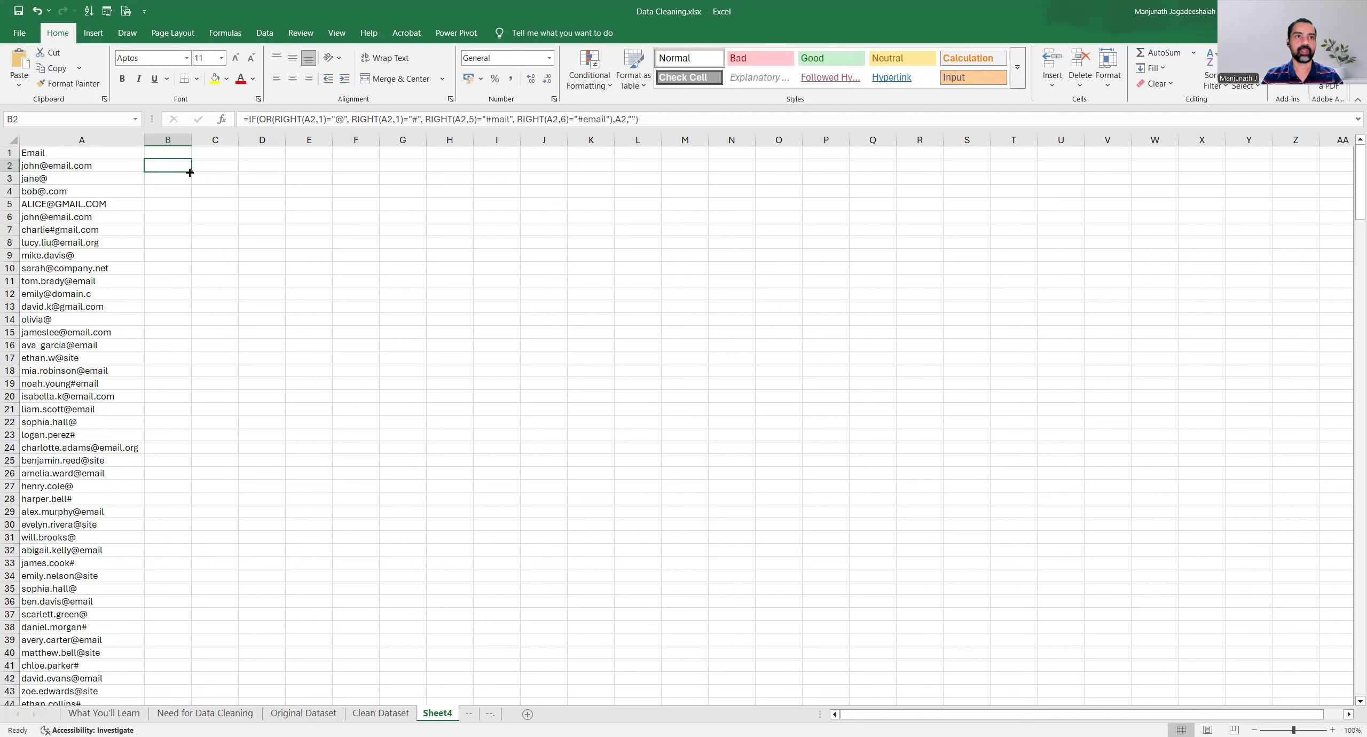
double_click(190, 172)
double_click(191, 139)
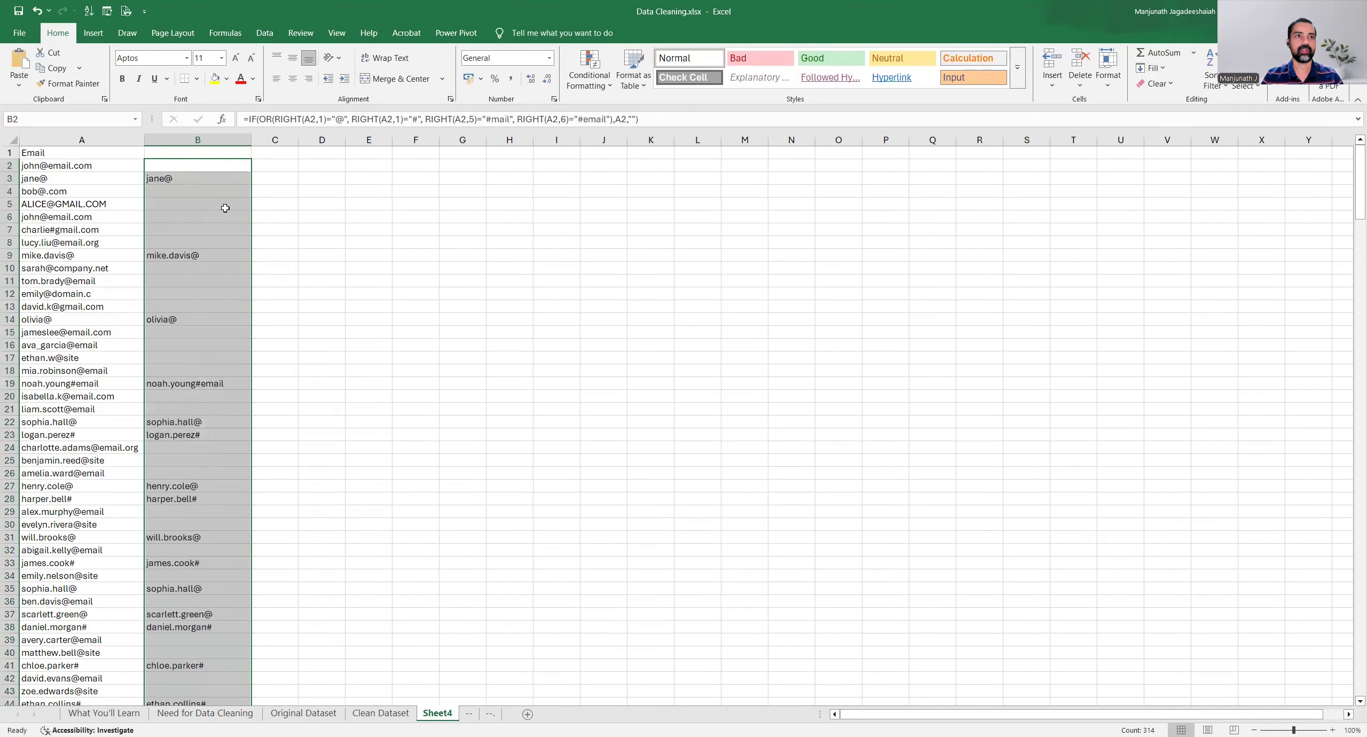
Compare the entries flagged in column B with the original addresses in column A, in rows 3, 9, 14 and 19.
left_click(203, 178)
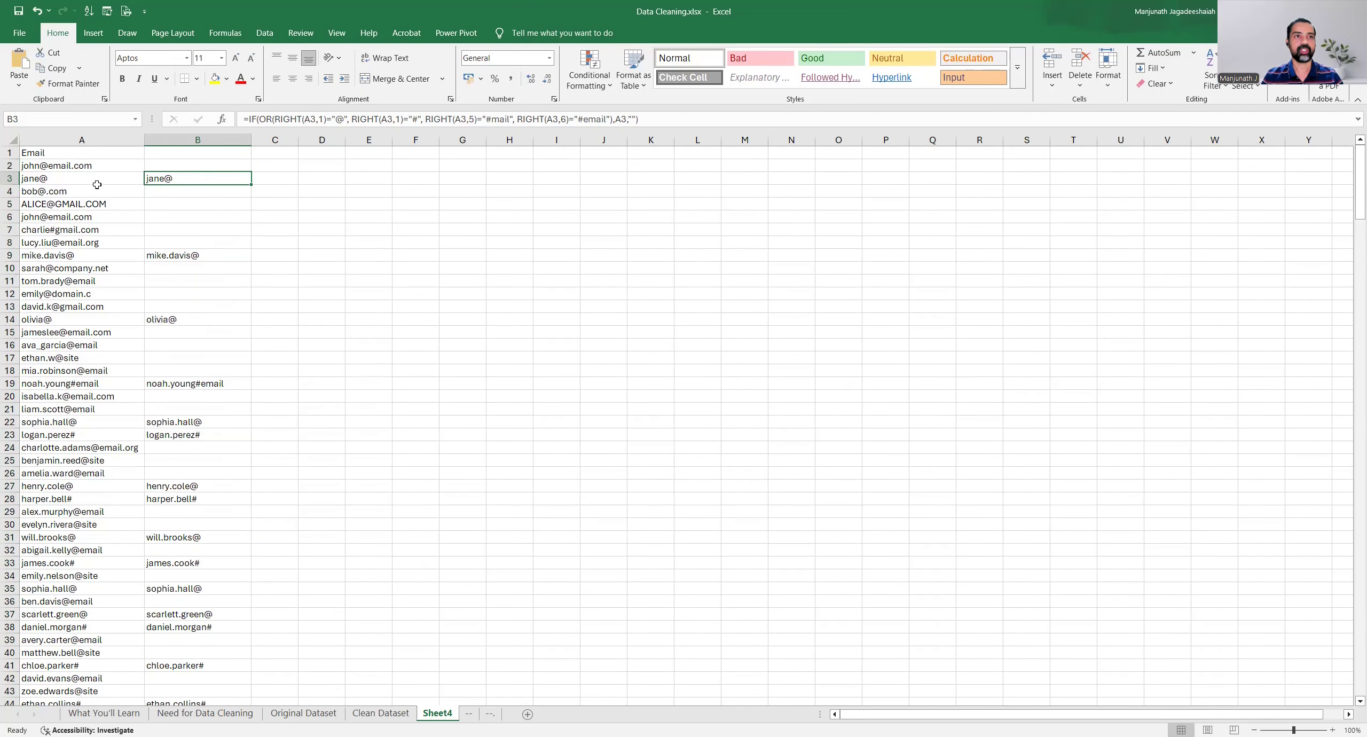
left_click_drag(96, 185, 203, 179)
left_click_drag(127, 255, 163, 260)
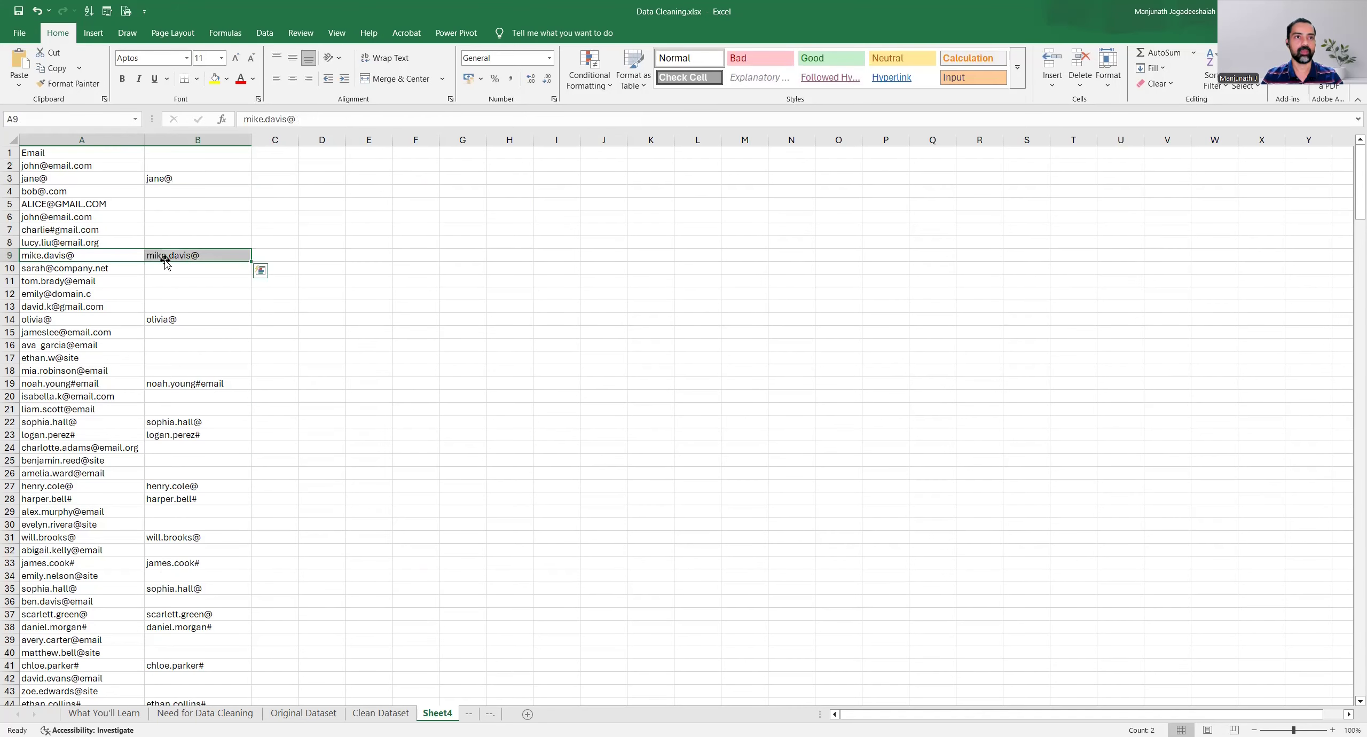
left_click_drag(130, 320, 202, 319)
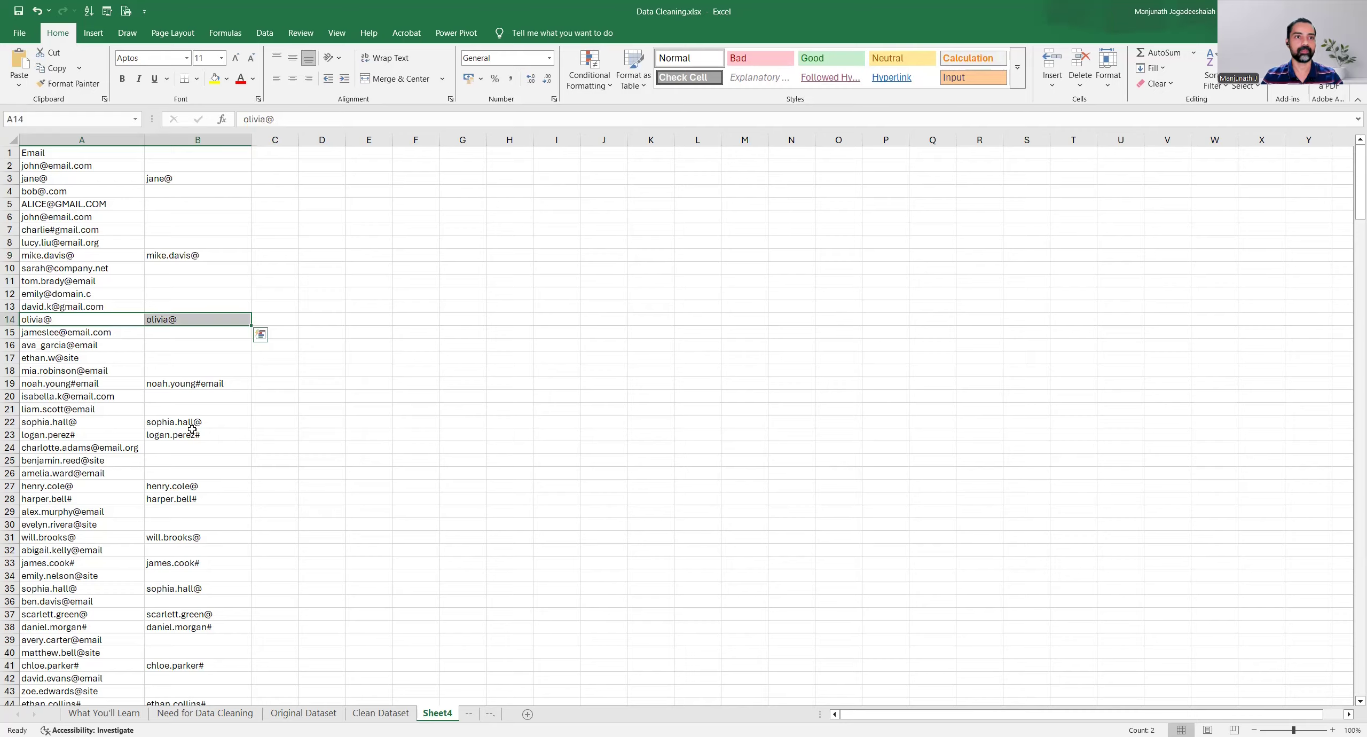
left_click_drag(117, 385, 203, 383)
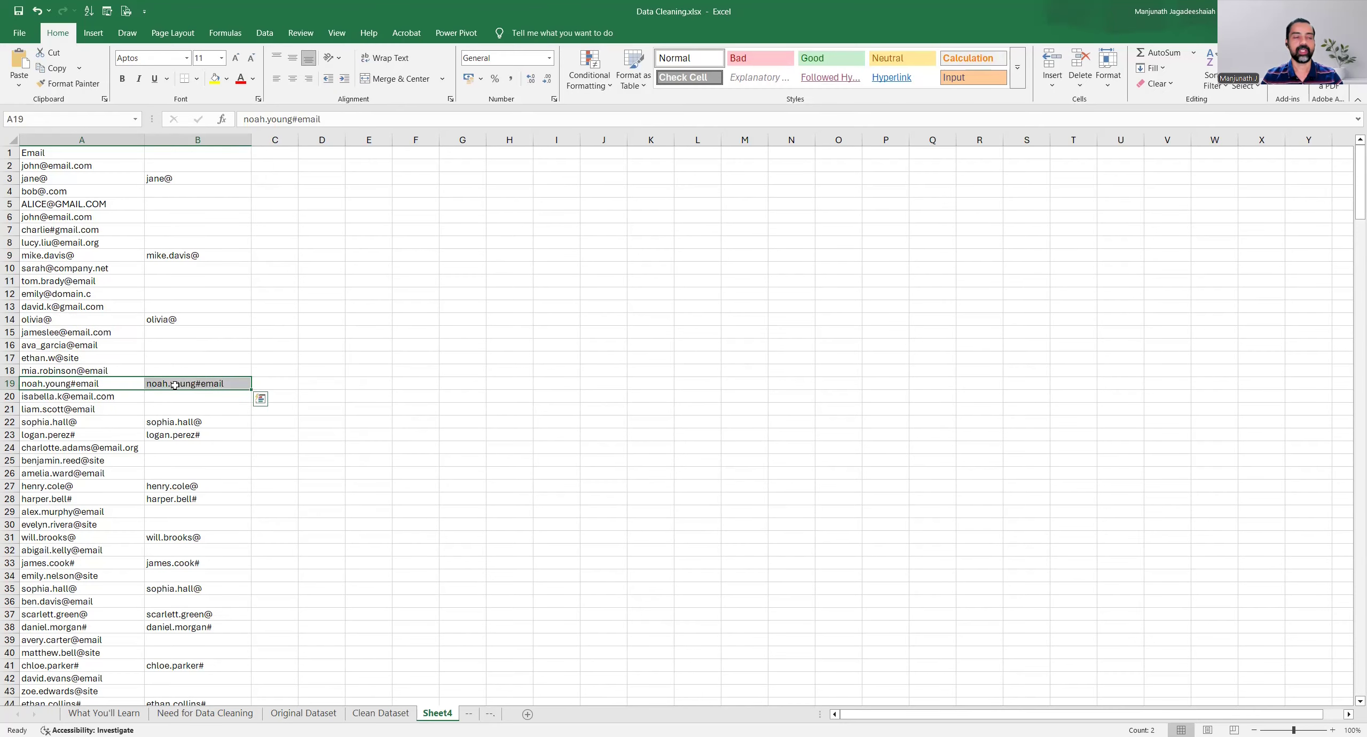
left_click(236, 384)
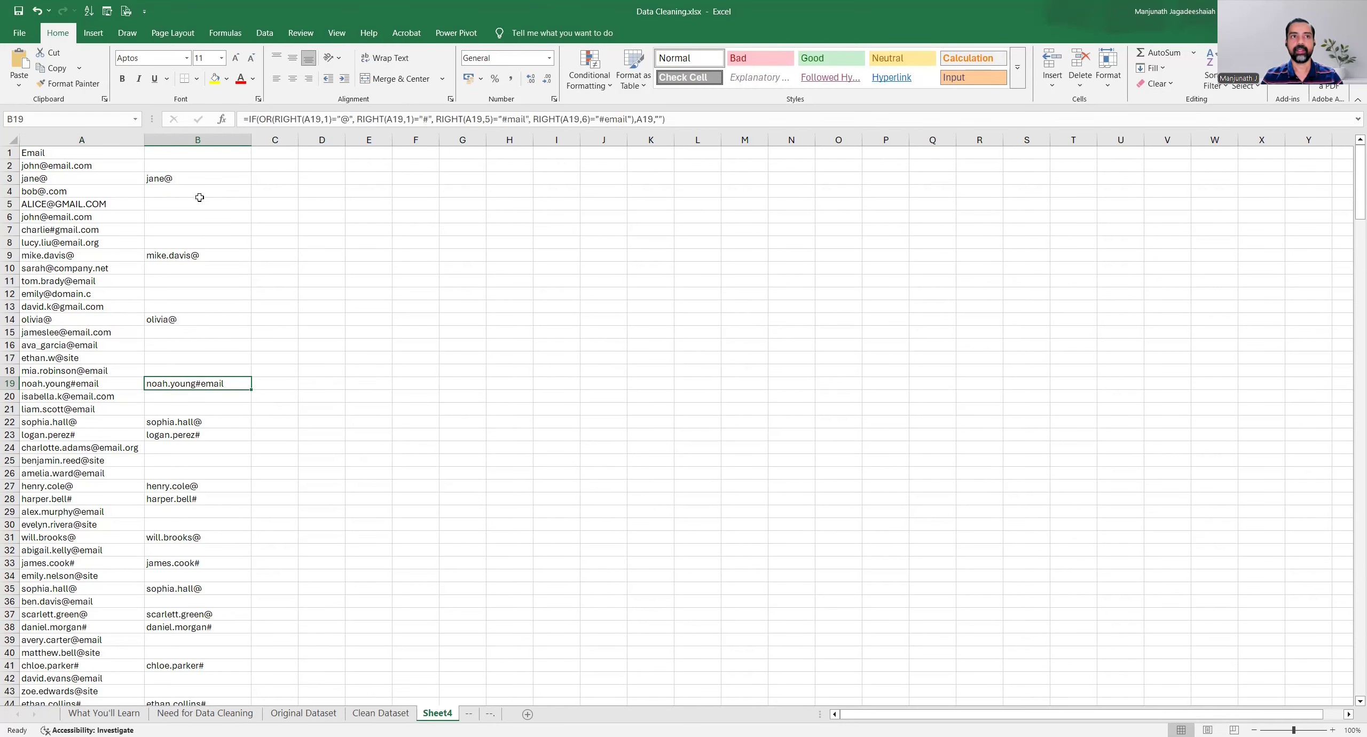
left_click(206, 177)
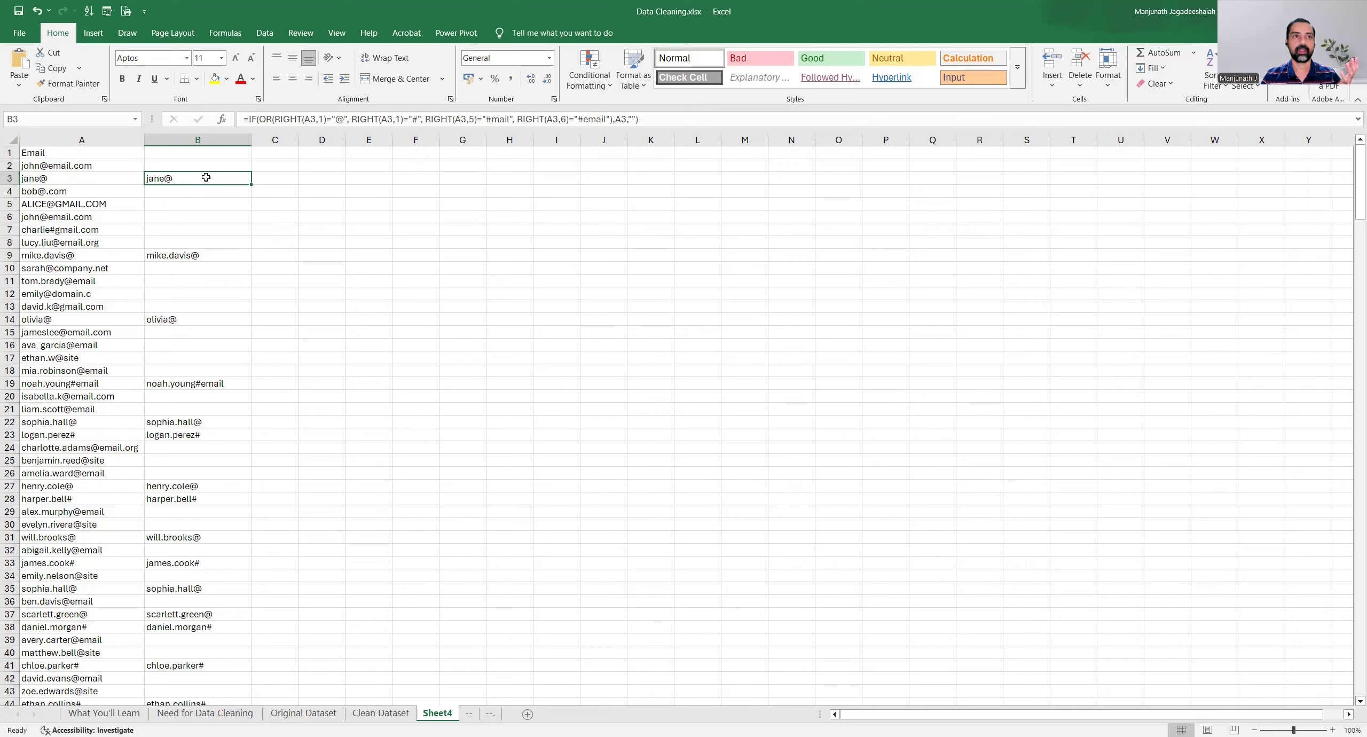
left_click(267, 167)
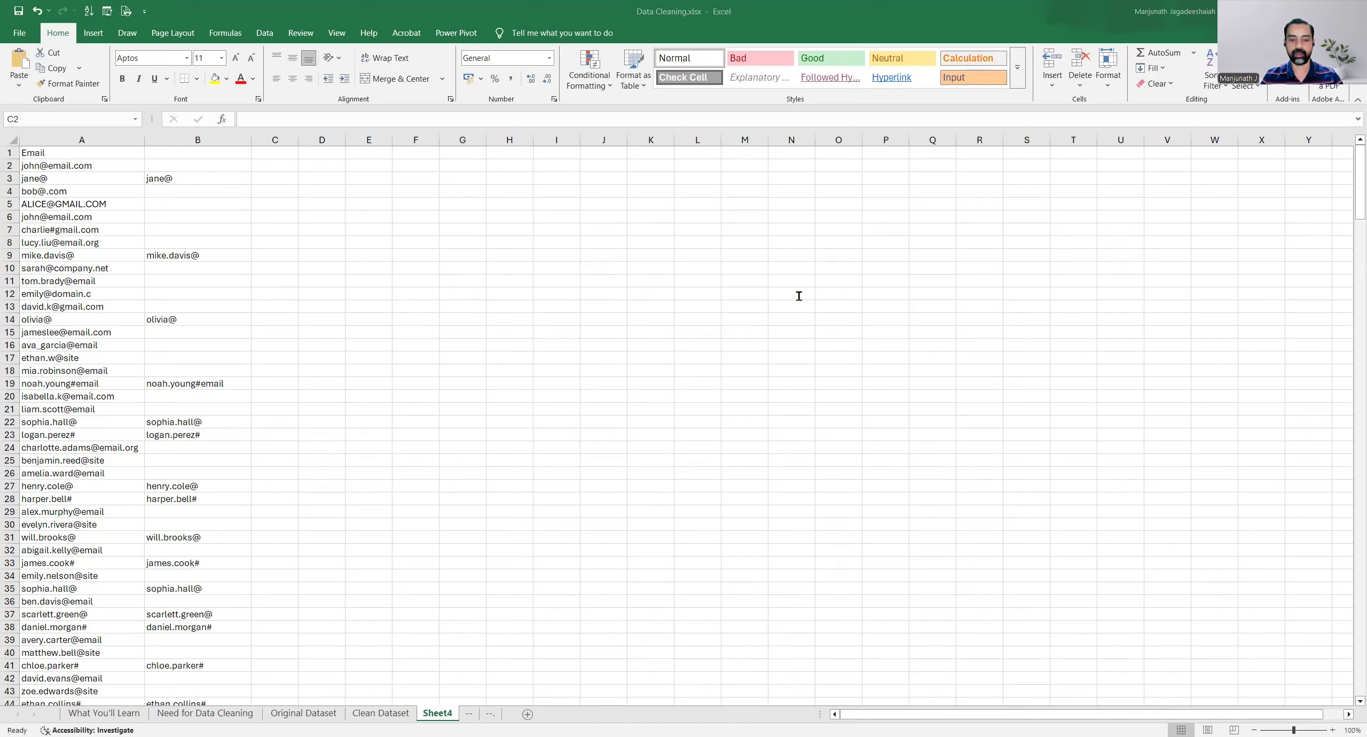
left_click(264, 166)
double_click(264, 166)
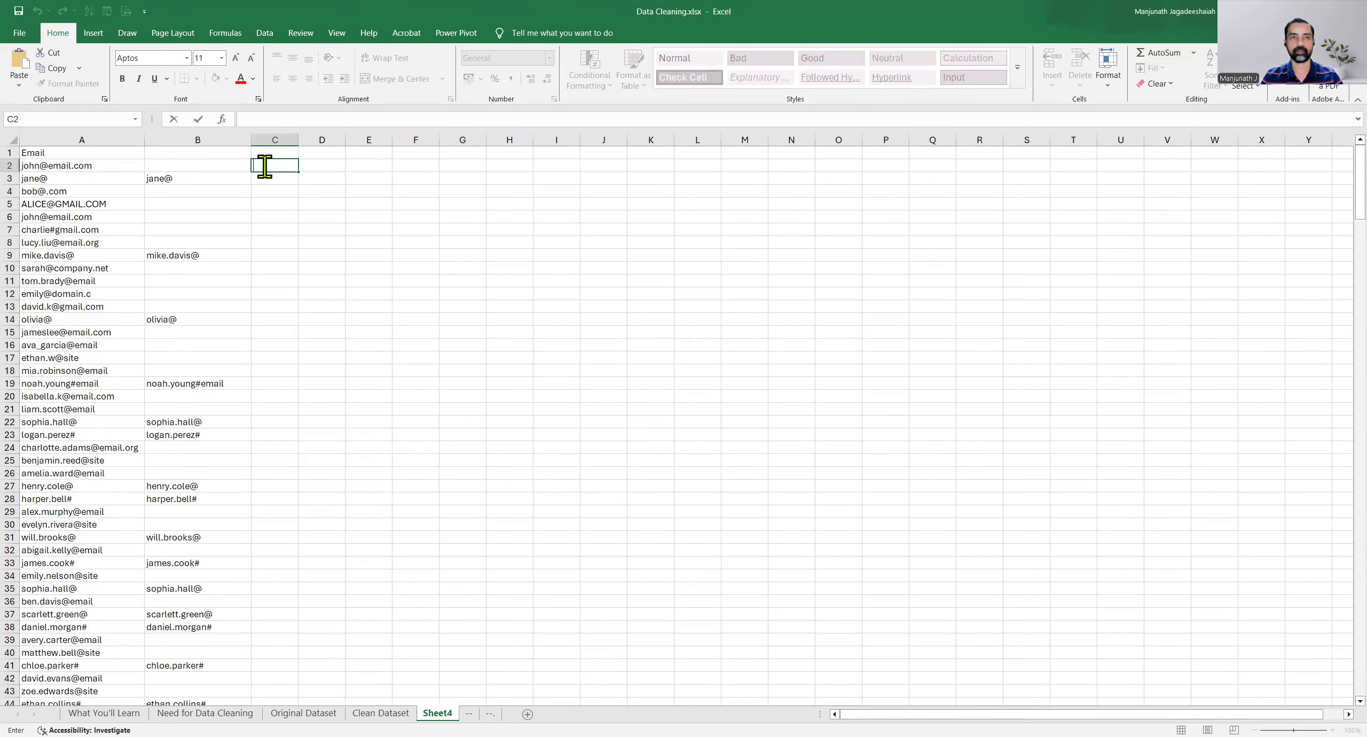
type("=IF(RIGHT(A2,1)=\"@\",A2&\"emaildomain.tld\",IF(RIGHT(A2,1)=\"#\",A2&\"@emaildomain.tld\",IF(RIGHT(A2,5)=\"#mail\",A2&\"@emaildomain.tld\",IF(RIGHT(A2,6)=\"#email\",A2&\"@emaildomain.tld\",\"\"))))")
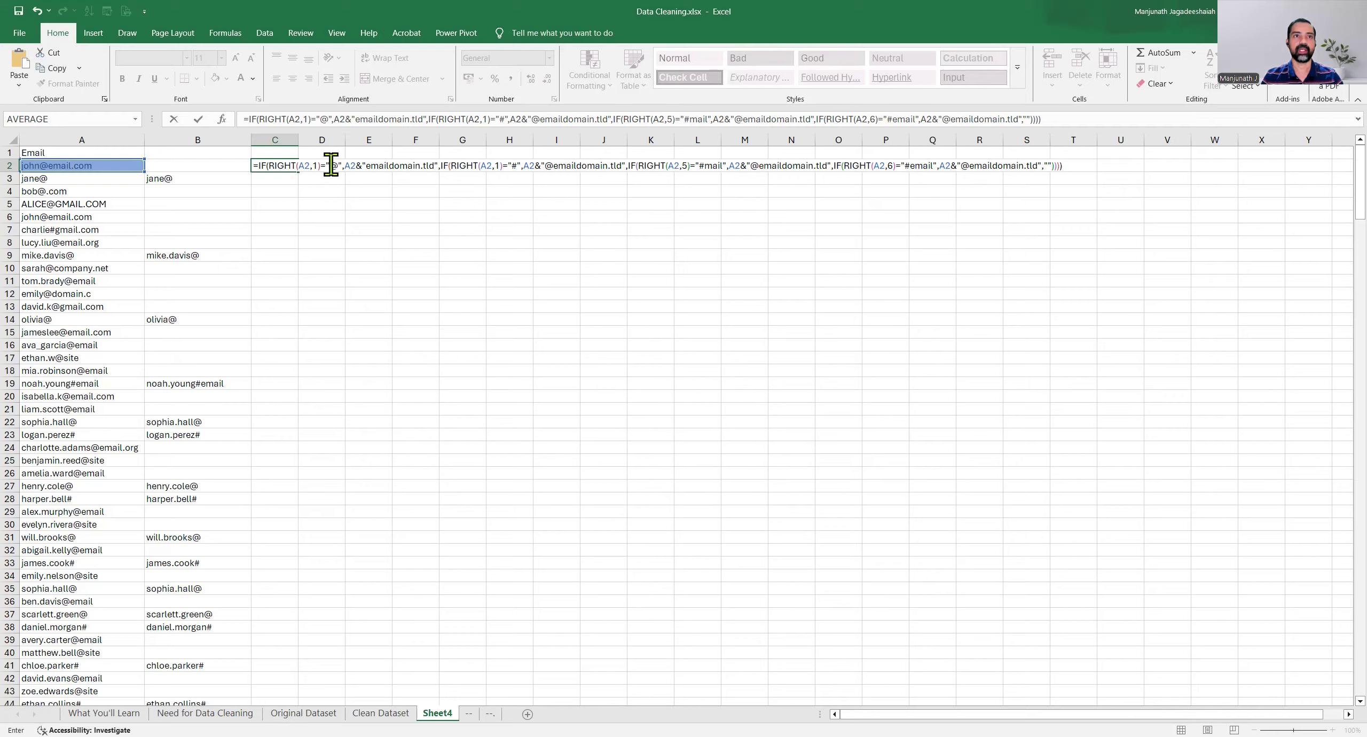
Examine the domain text appended by each of the four conditions in the C2 formula, highlighting each part without changing it.
left_click(359, 165)
double_click(359, 165)
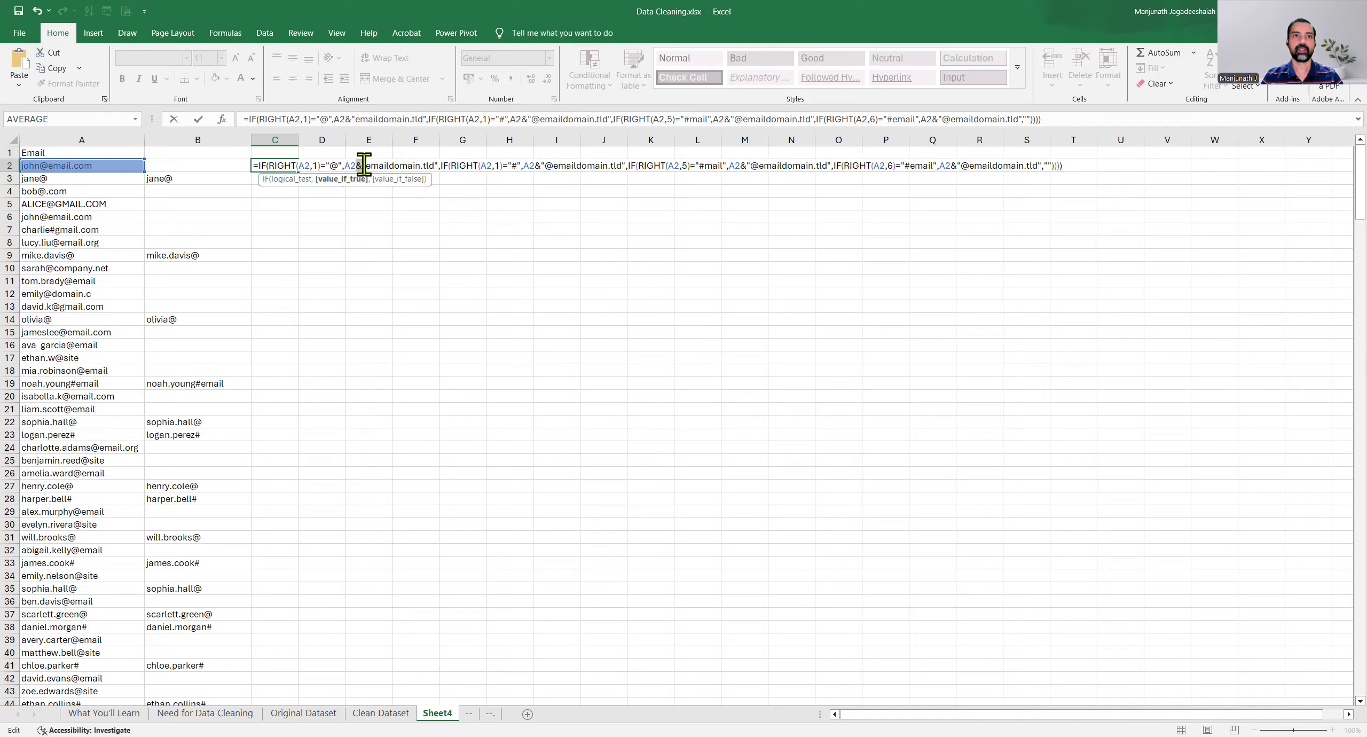
left_click(364, 165)
left_click_drag(364, 165, 434, 165)
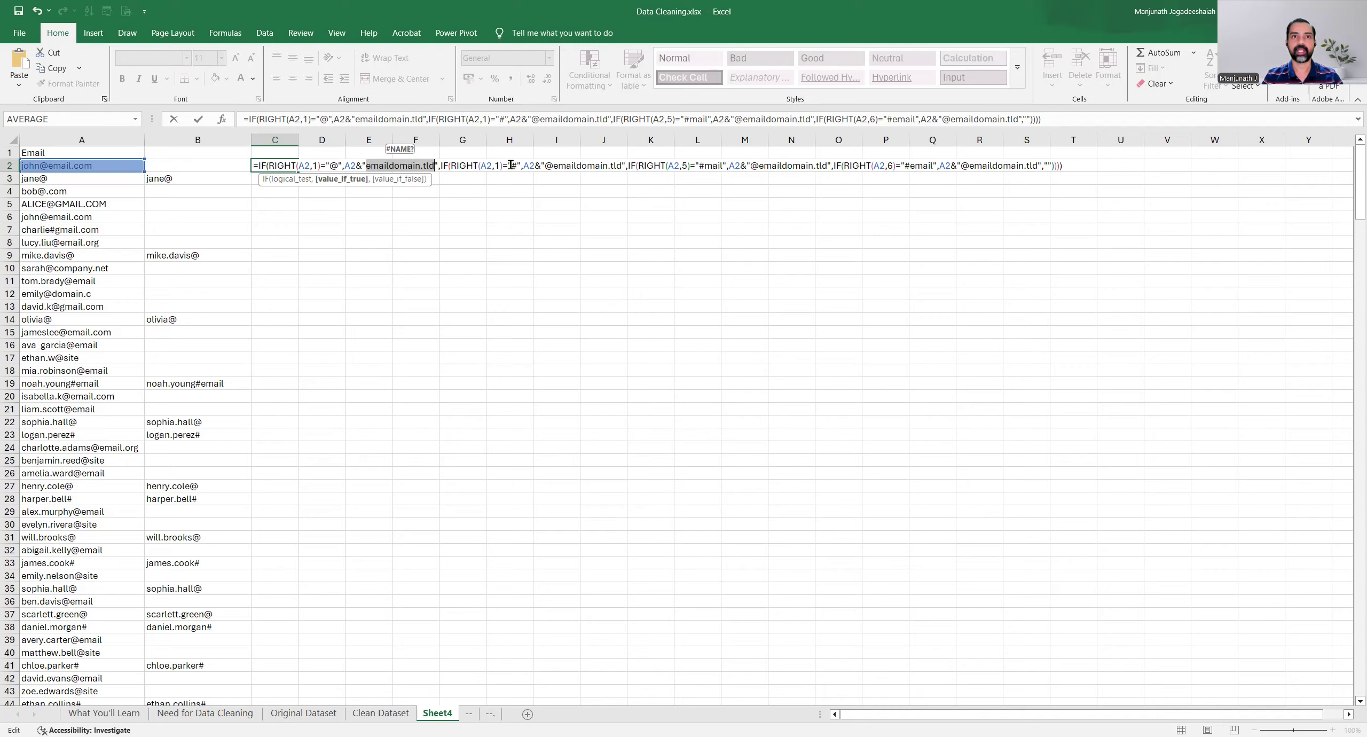
left_click_drag(542, 164, 624, 162)
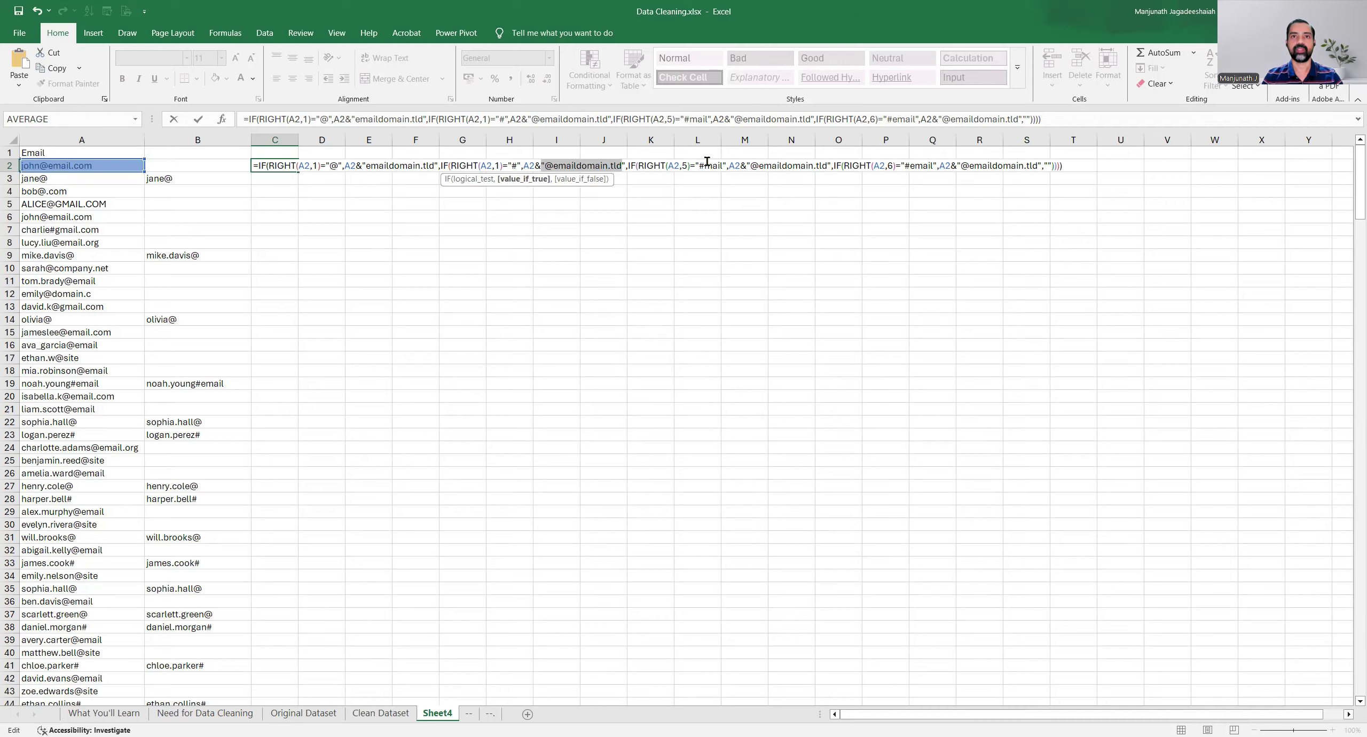
left_click(749, 163)
left_click_drag(750, 162, 828, 162)
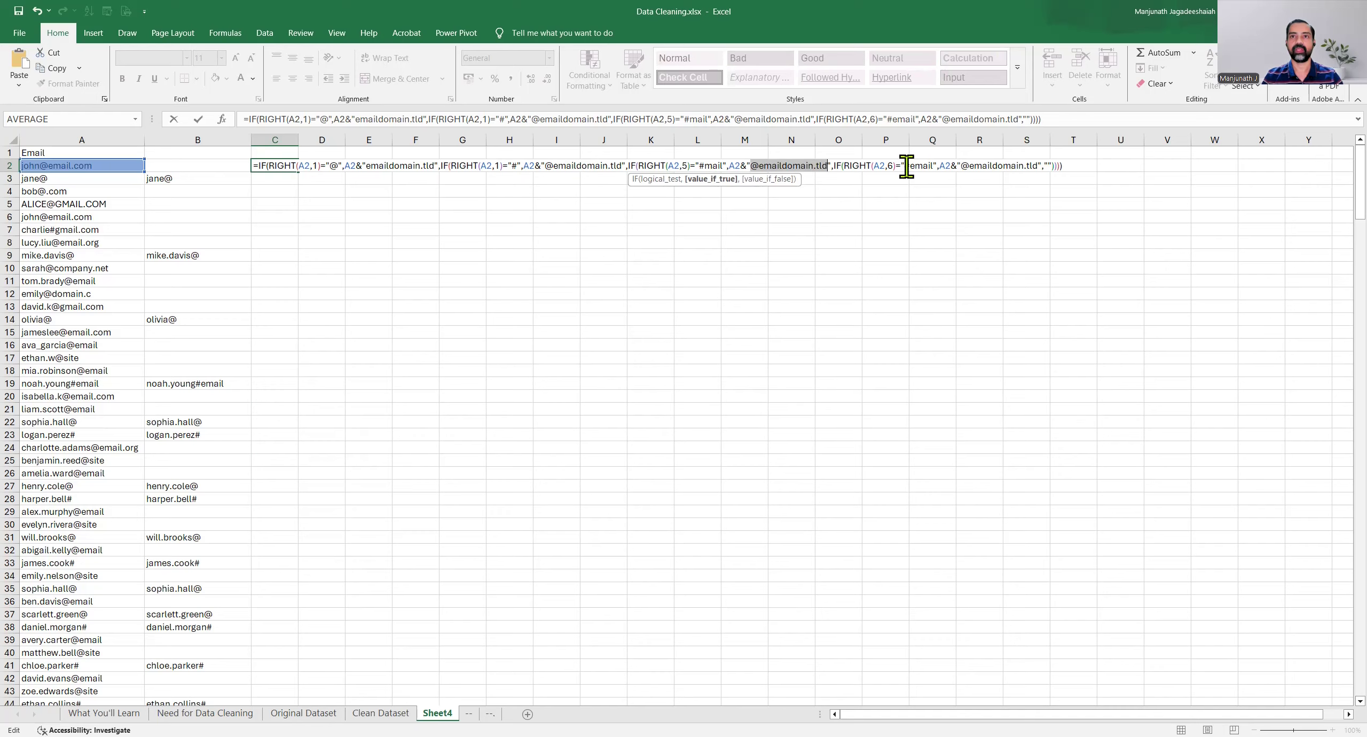
left_click_drag(959, 163, 1044, 163)
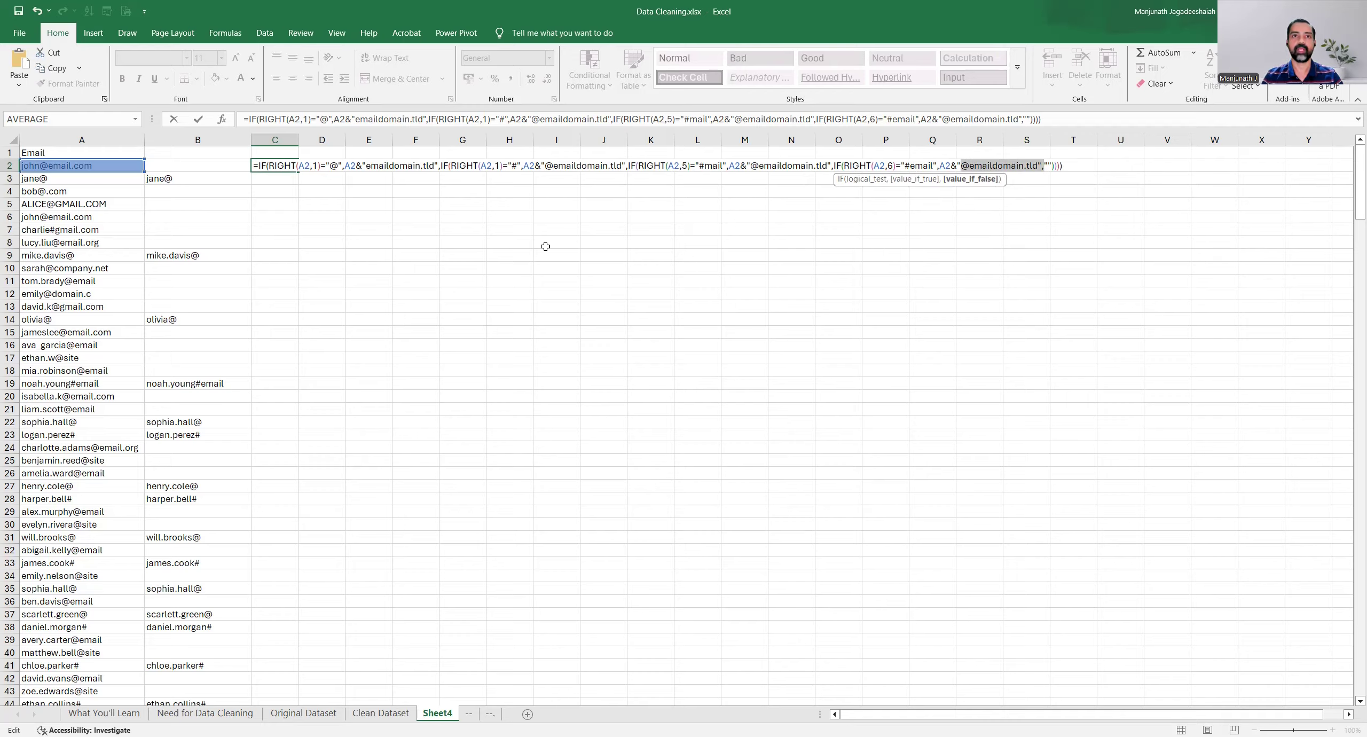
Fill the C2 formula down beside all the email addresses and fit column C's width to its contents.
key("Return")
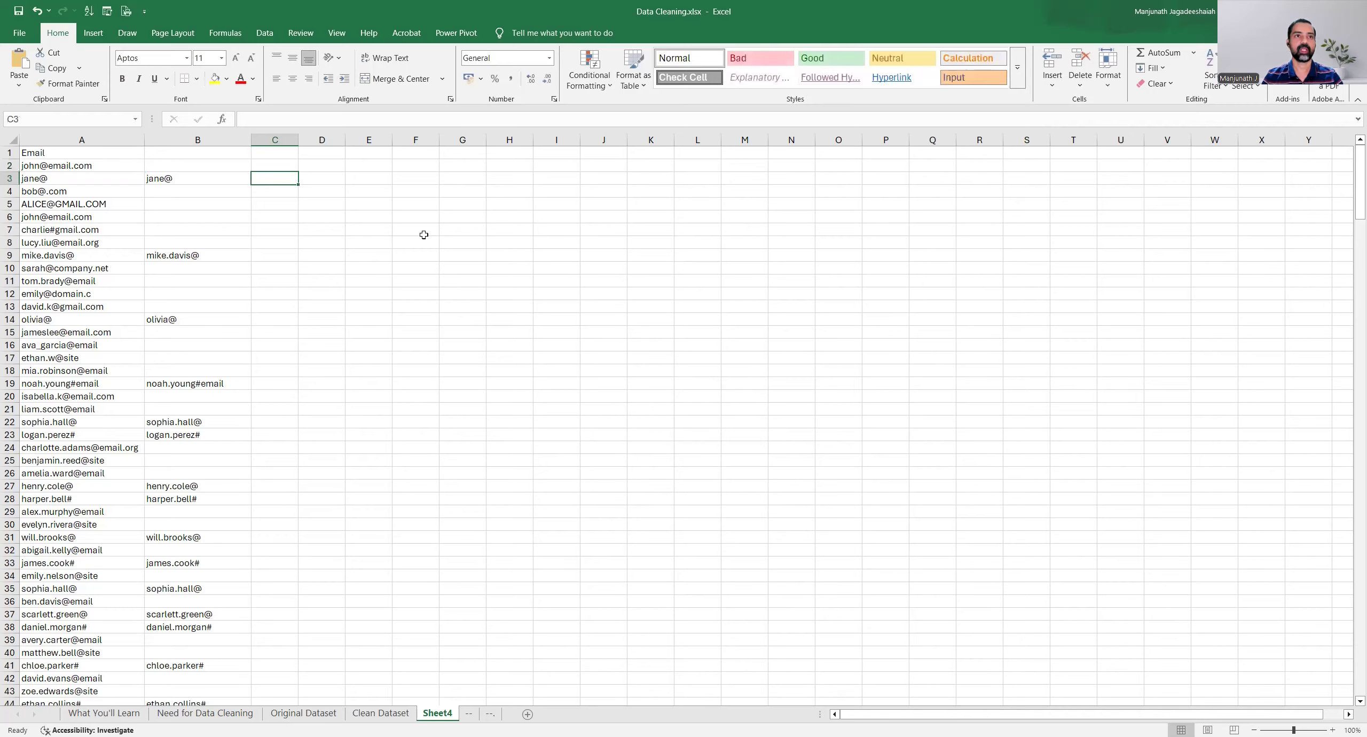
left_click(281, 166)
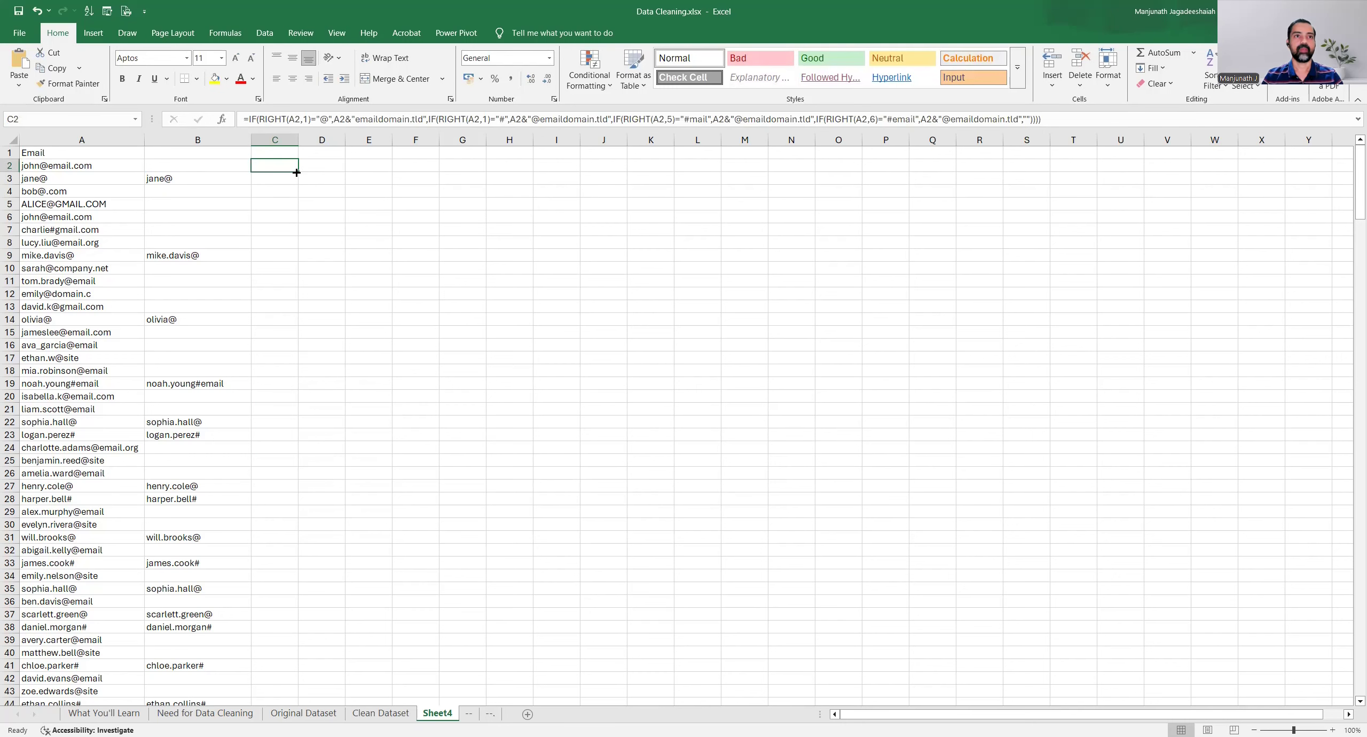
double_click(296, 173)
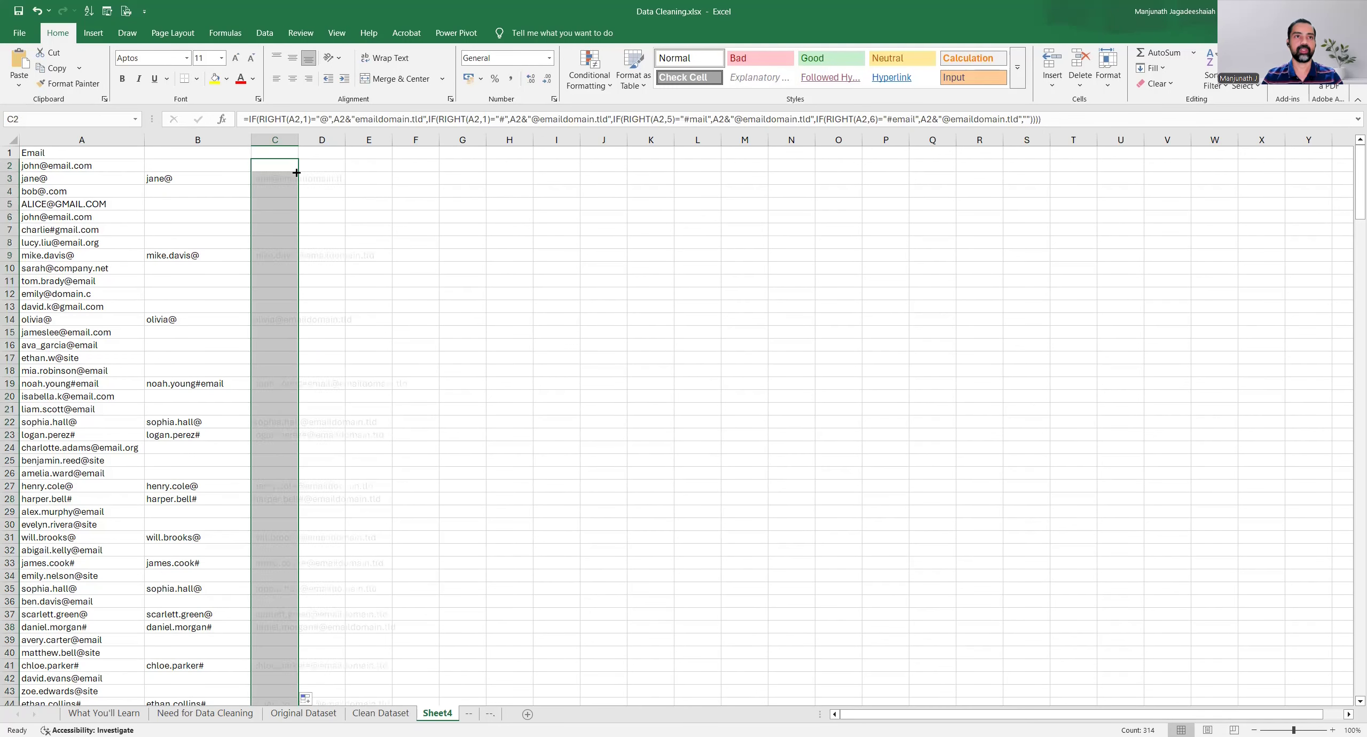
double_click(300, 139)
Compare the completed addresses in column C with the flagged entries in column B, and examine the blank results in C4 to C8.
left_click(267, 178)
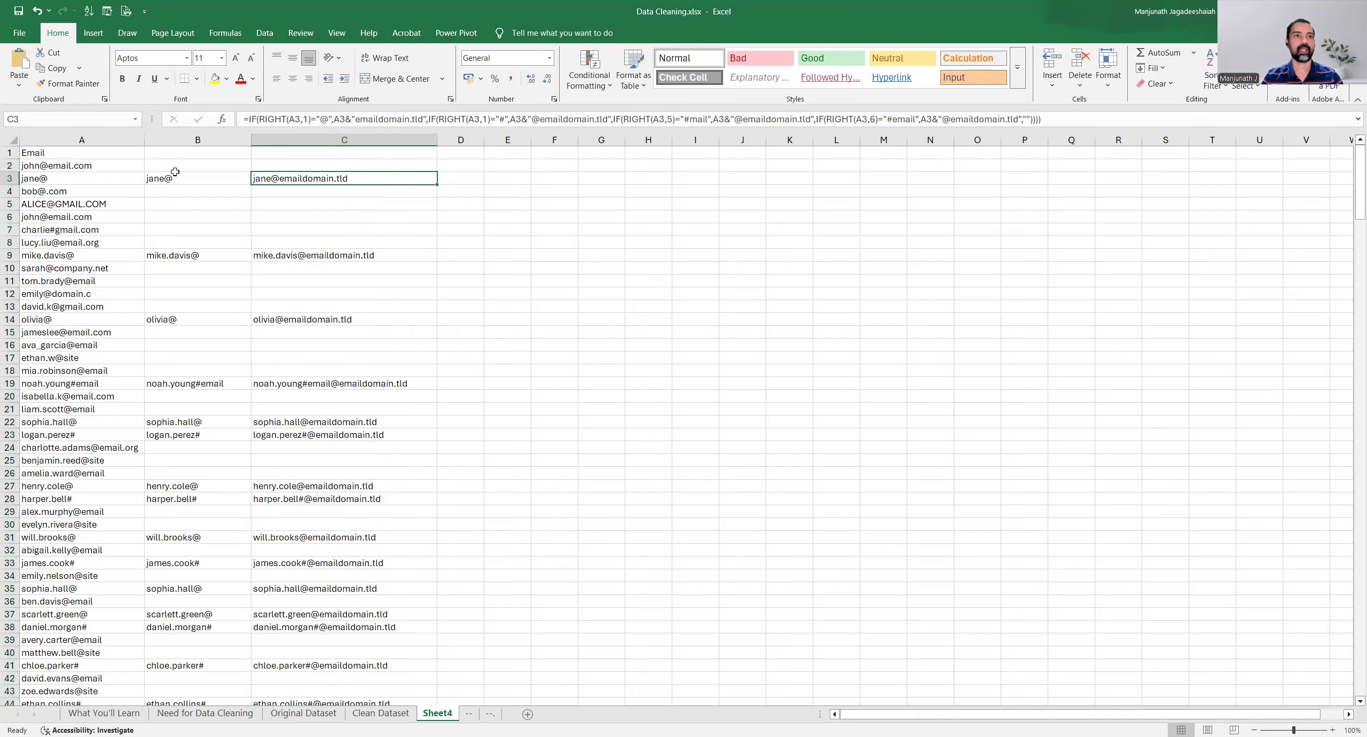
left_click(198, 179)
left_click_drag(208, 179, 260, 179)
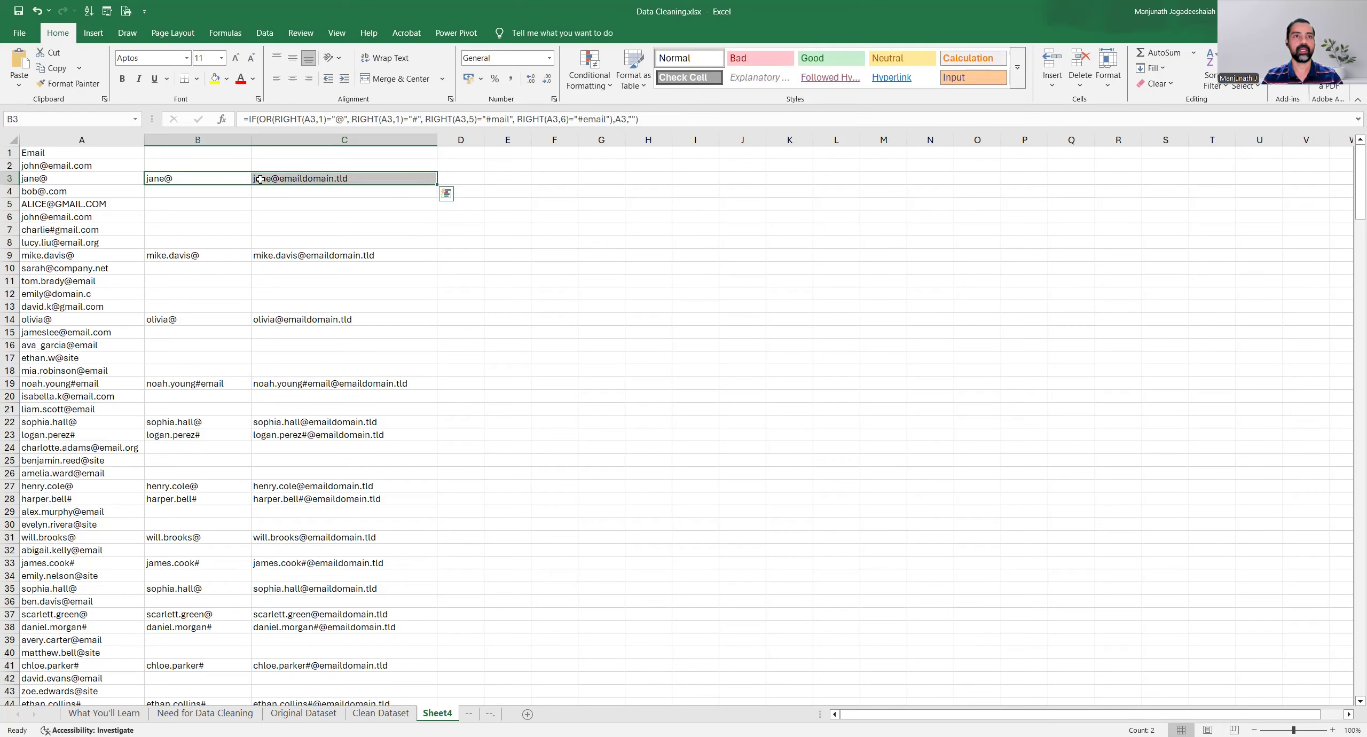
left_click(260, 179)
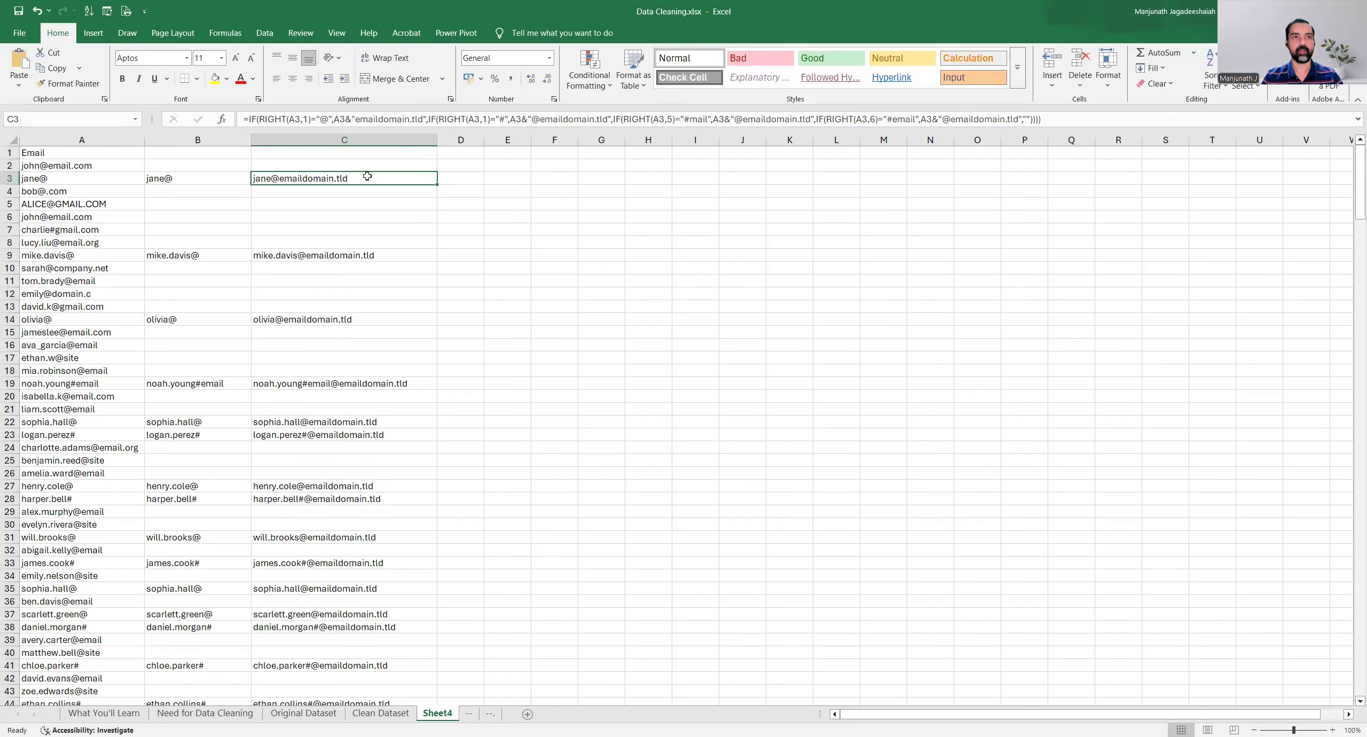
left_click(198, 255)
left_click(211, 322)
left_click(210, 384)
left_click_drag(218, 425, 290, 436)
scroll(268, 406, "down", 9)
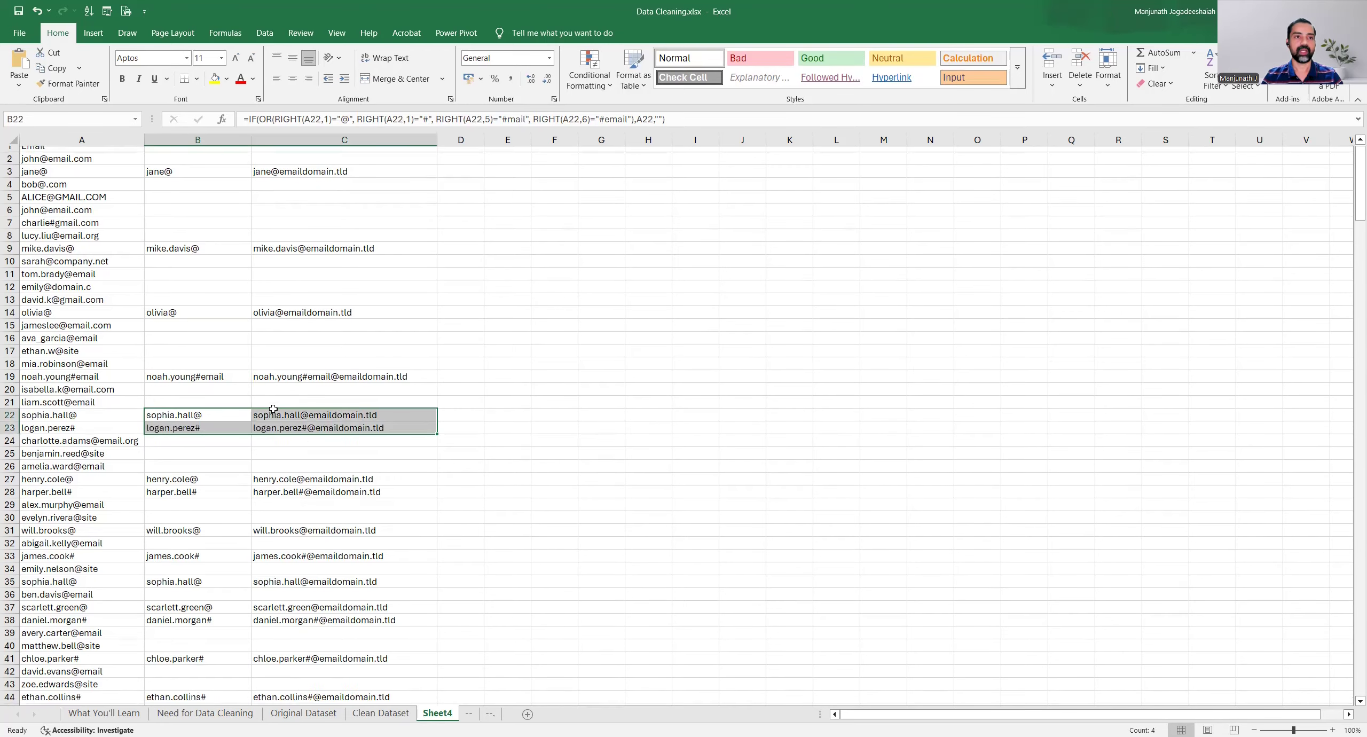
left_click_drag(227, 347, 305, 351)
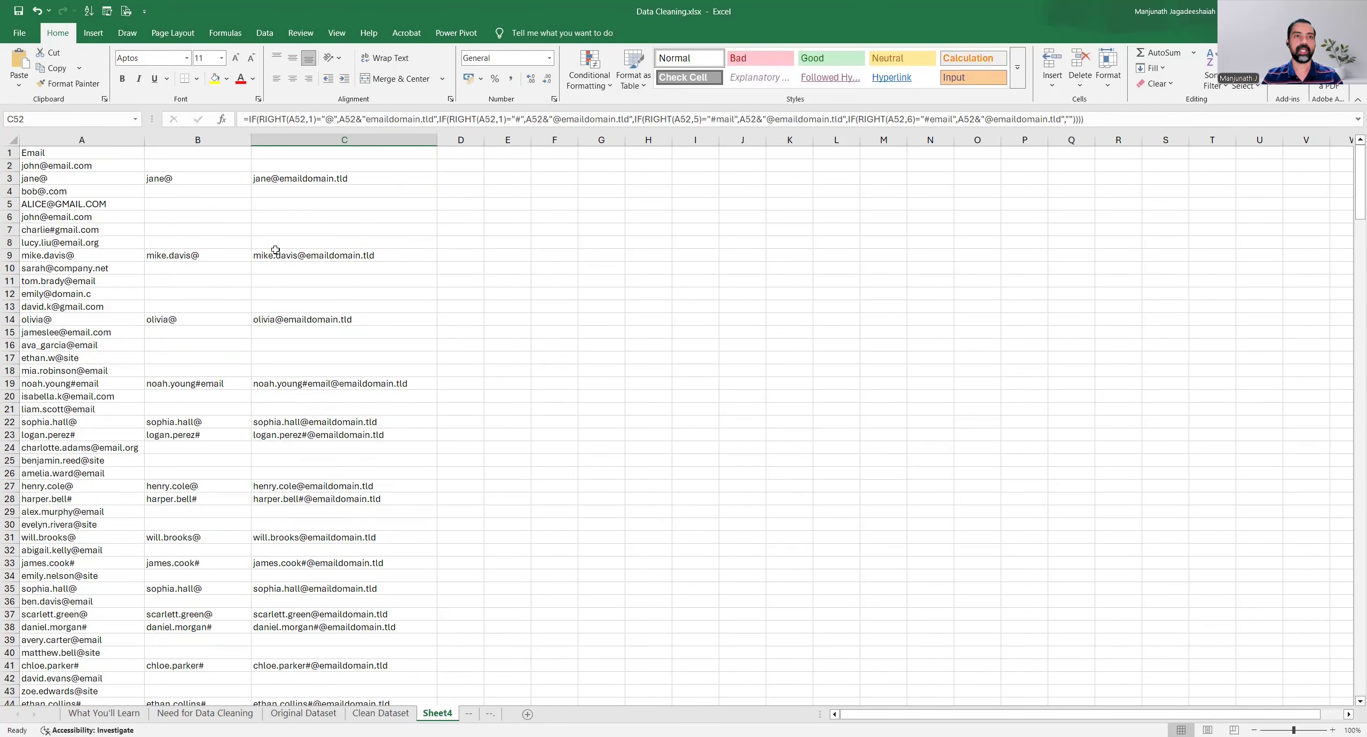
left_click_drag(314, 191, 319, 241)
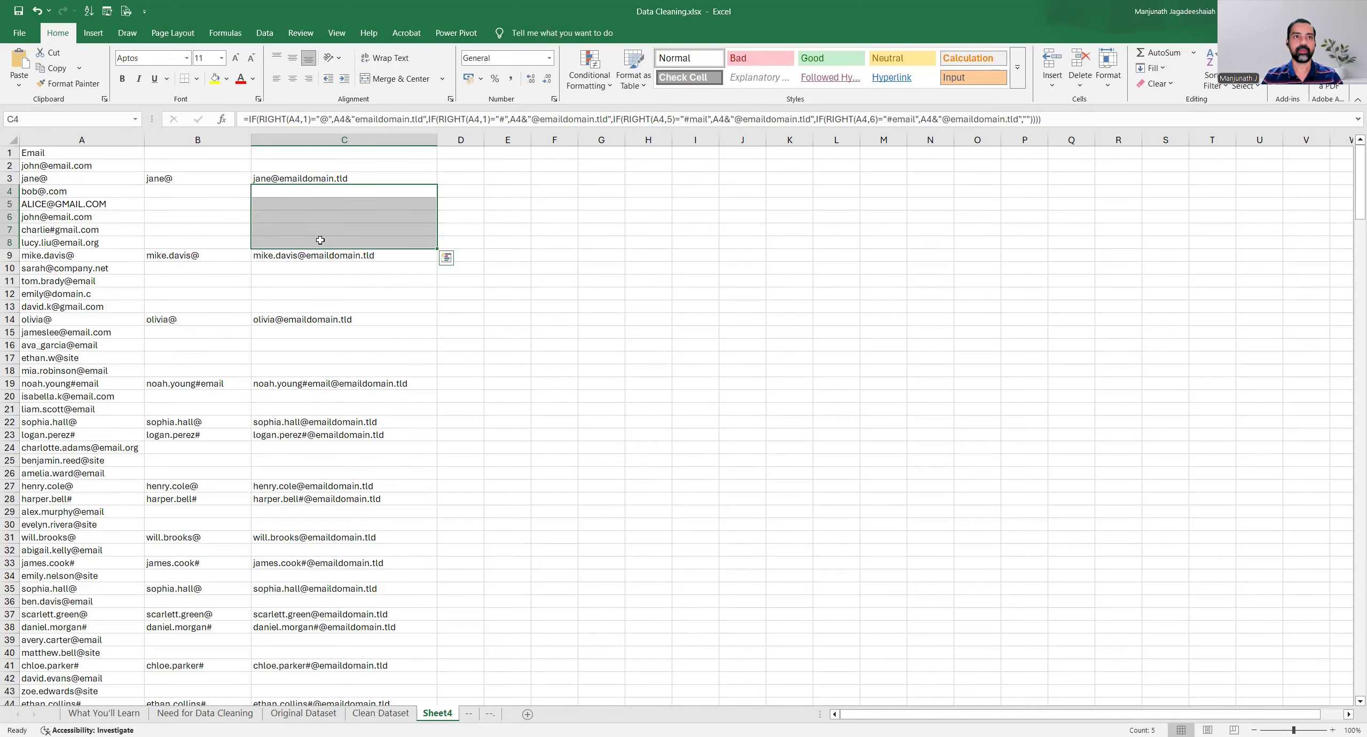
Change the final fallback of the nested IF formula in C2 from blank to A2, so that other addresses are returned as they are.
left_click(351, 168)
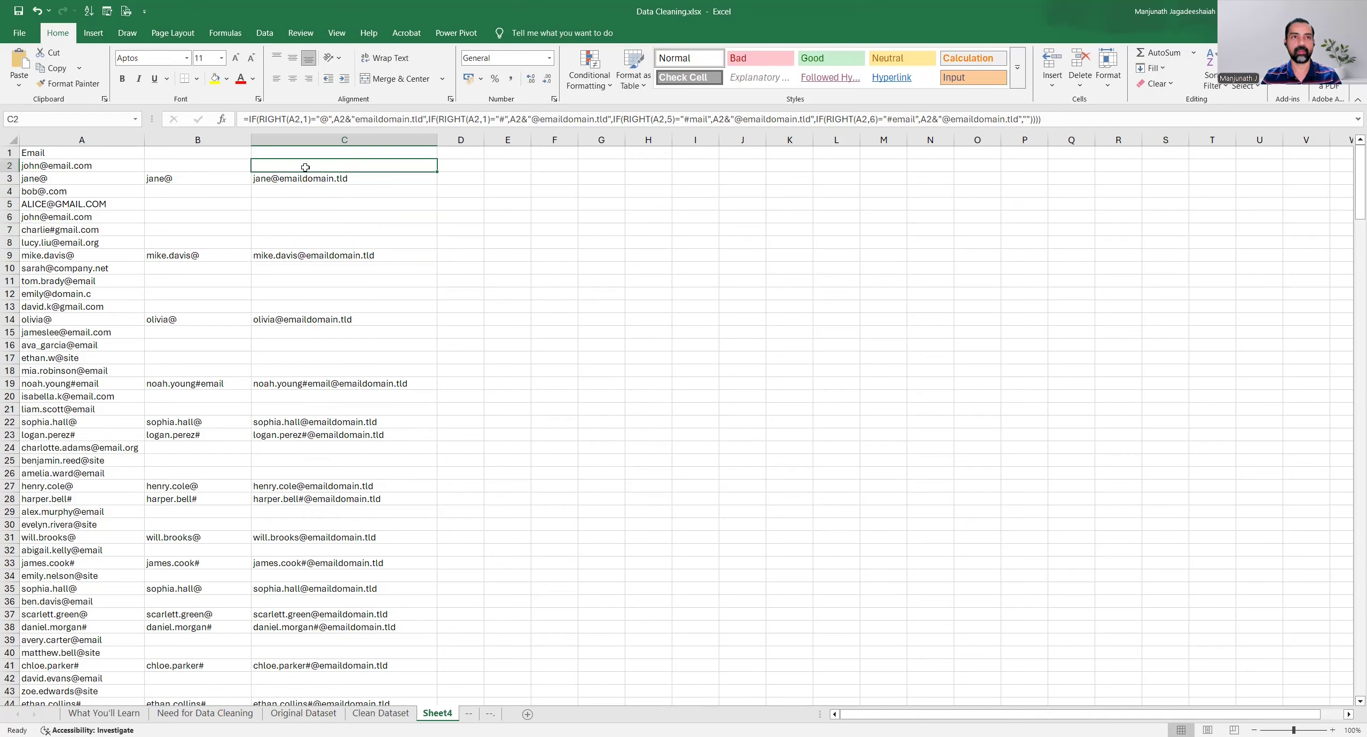
key("F2")
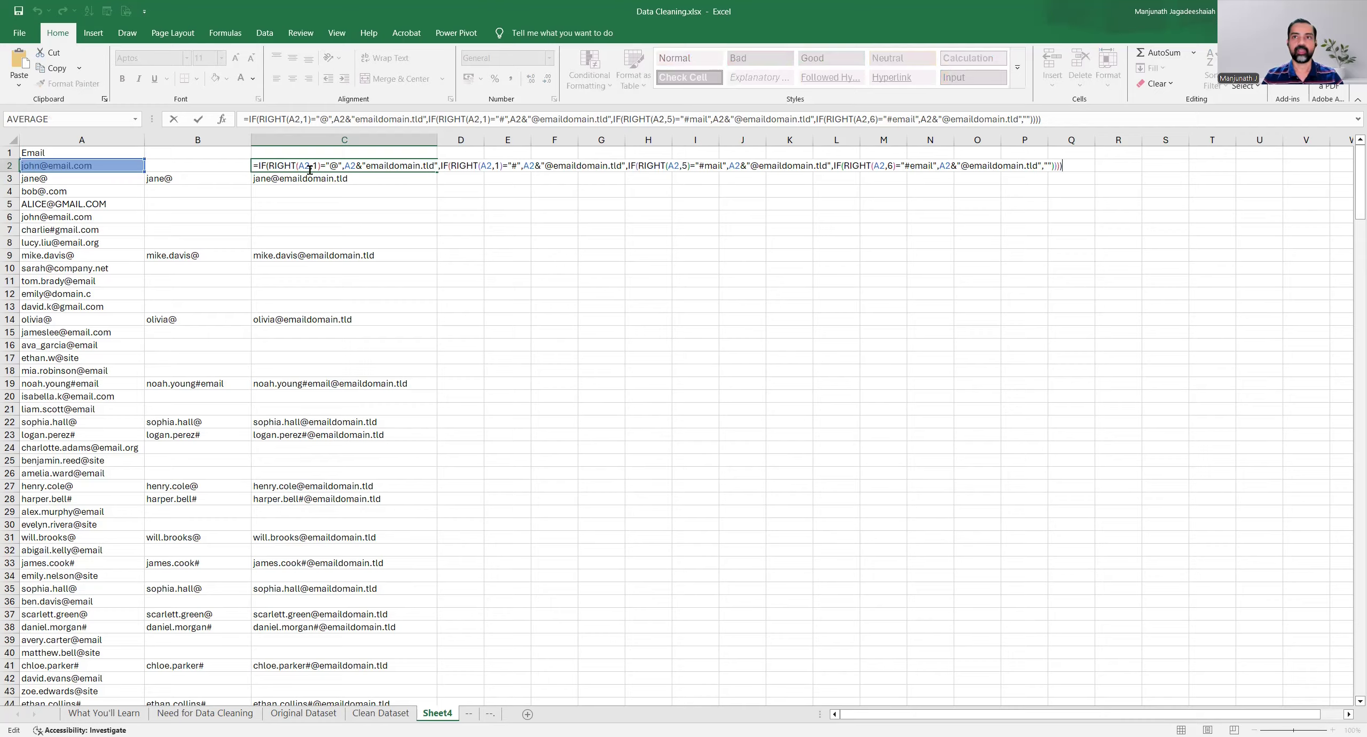
left_click(1044, 165)
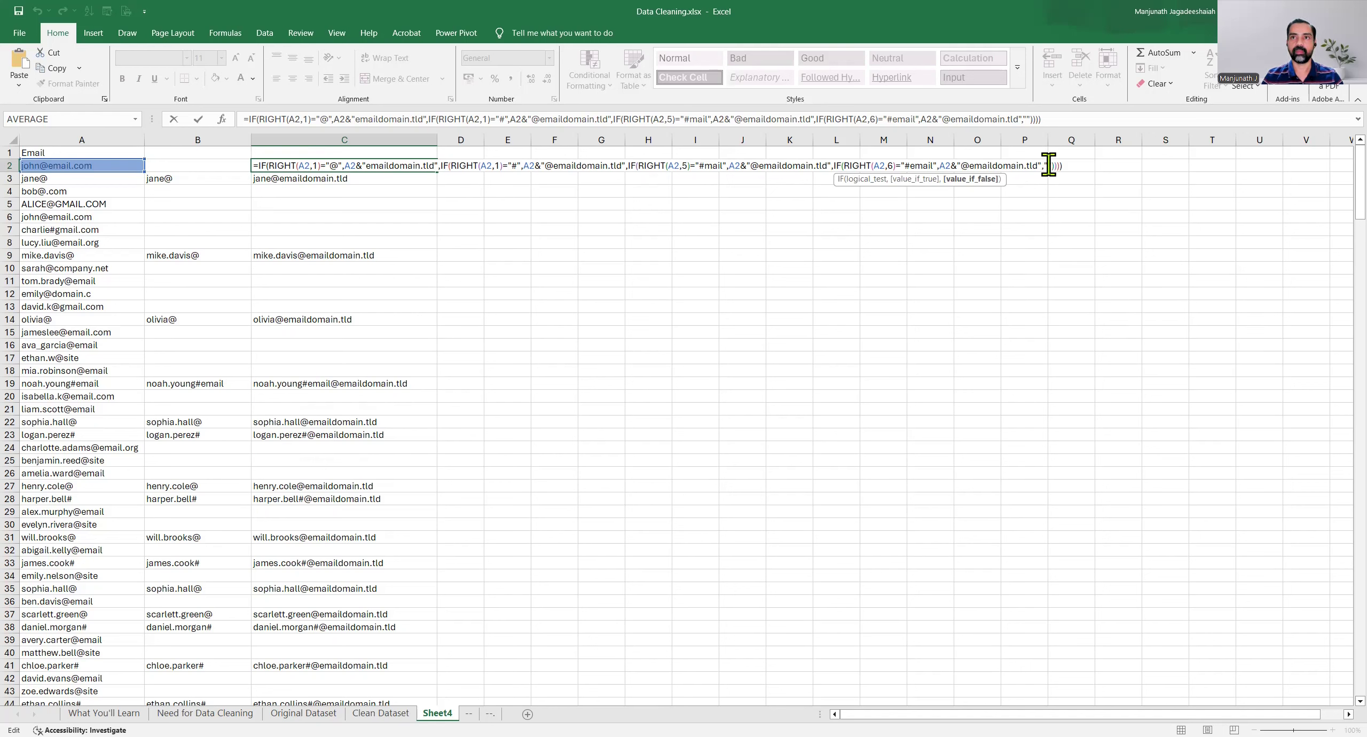
key("Delete")
key("Delete")
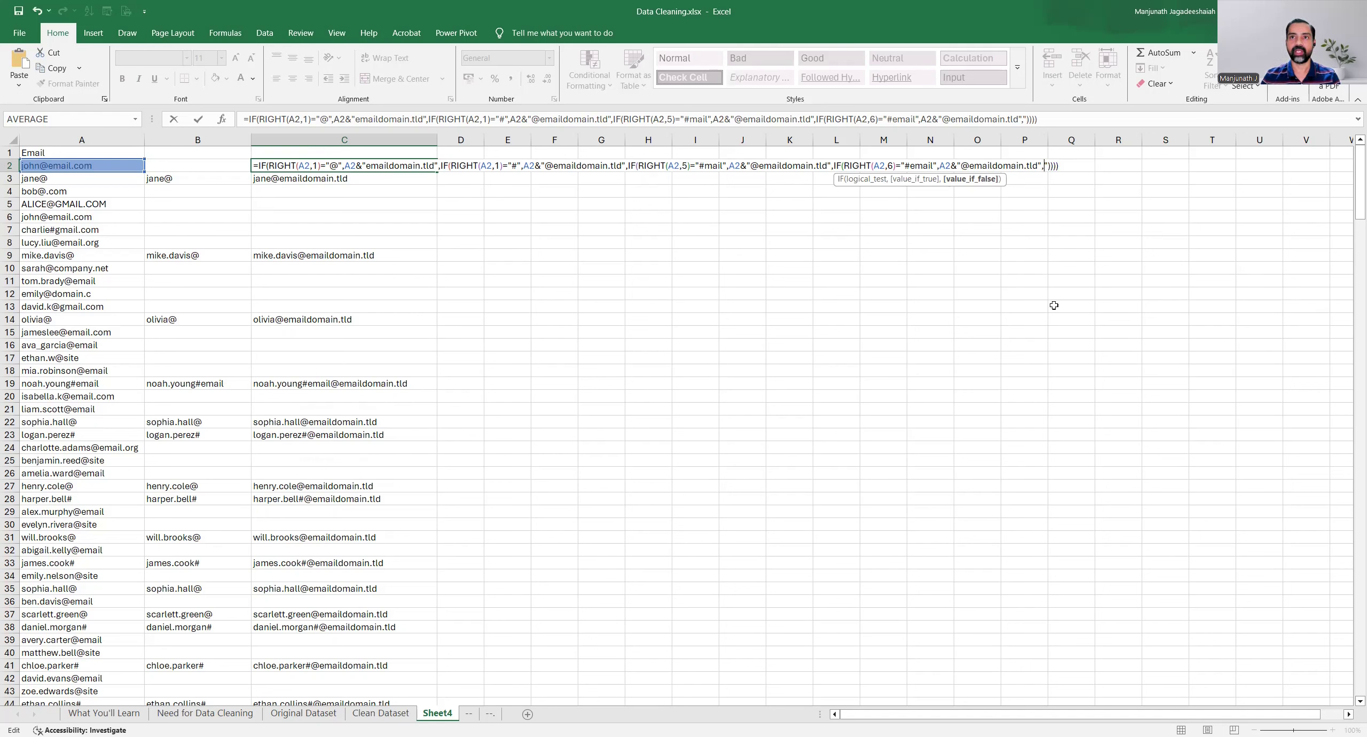
type("A@")
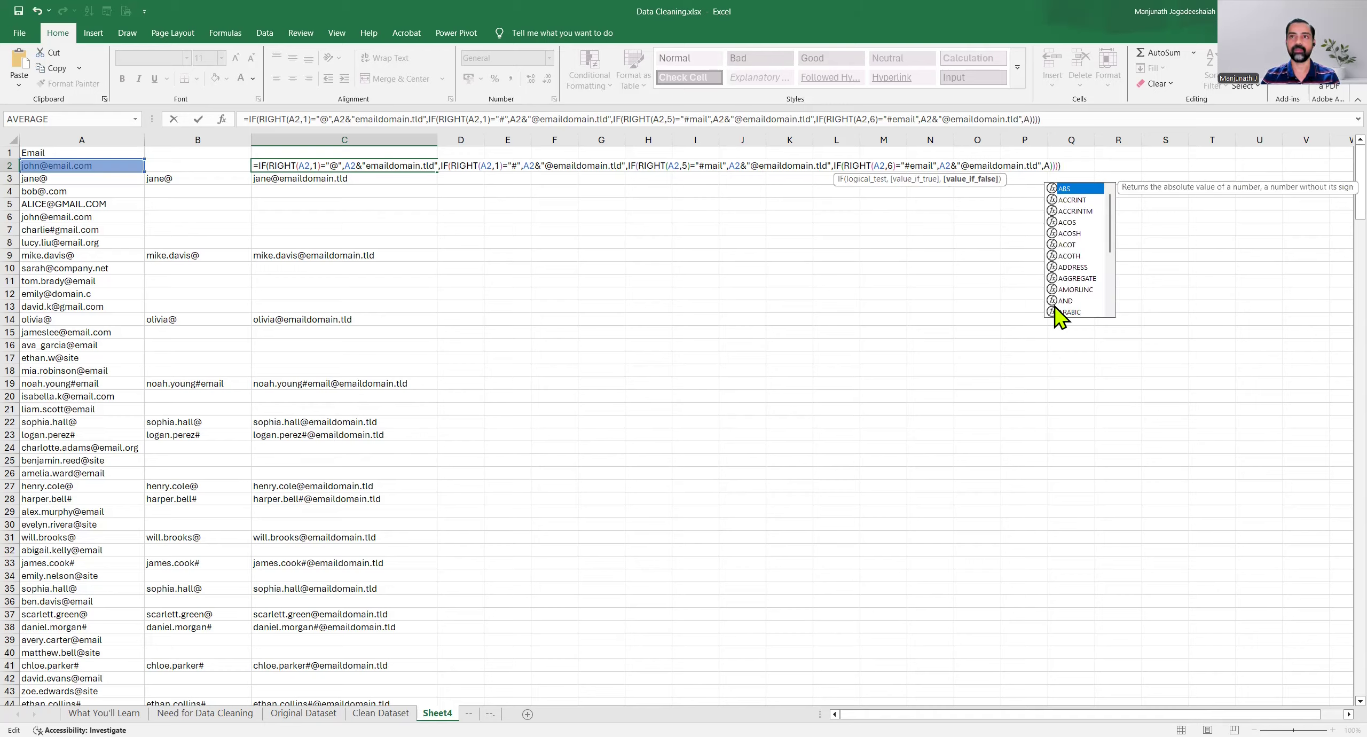
key("BackSpace")
type("2")
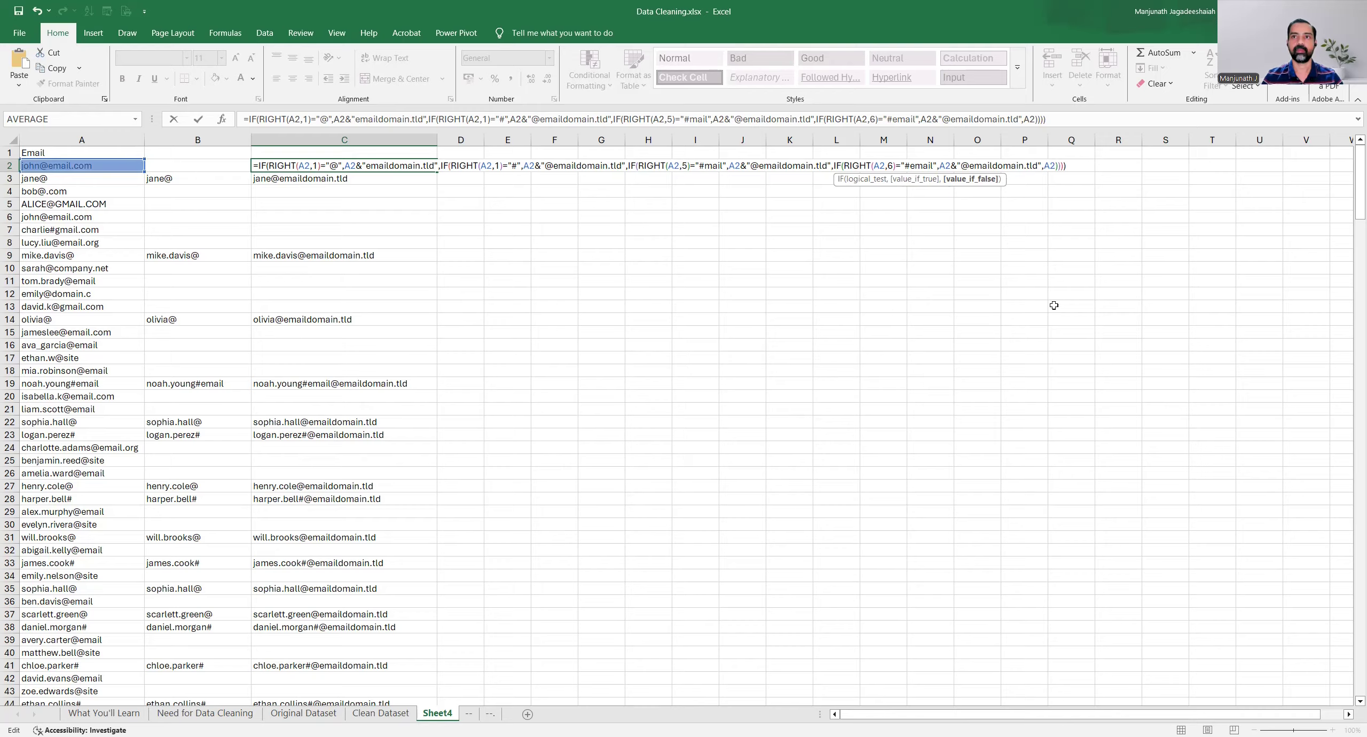
key("ctrl+Return")
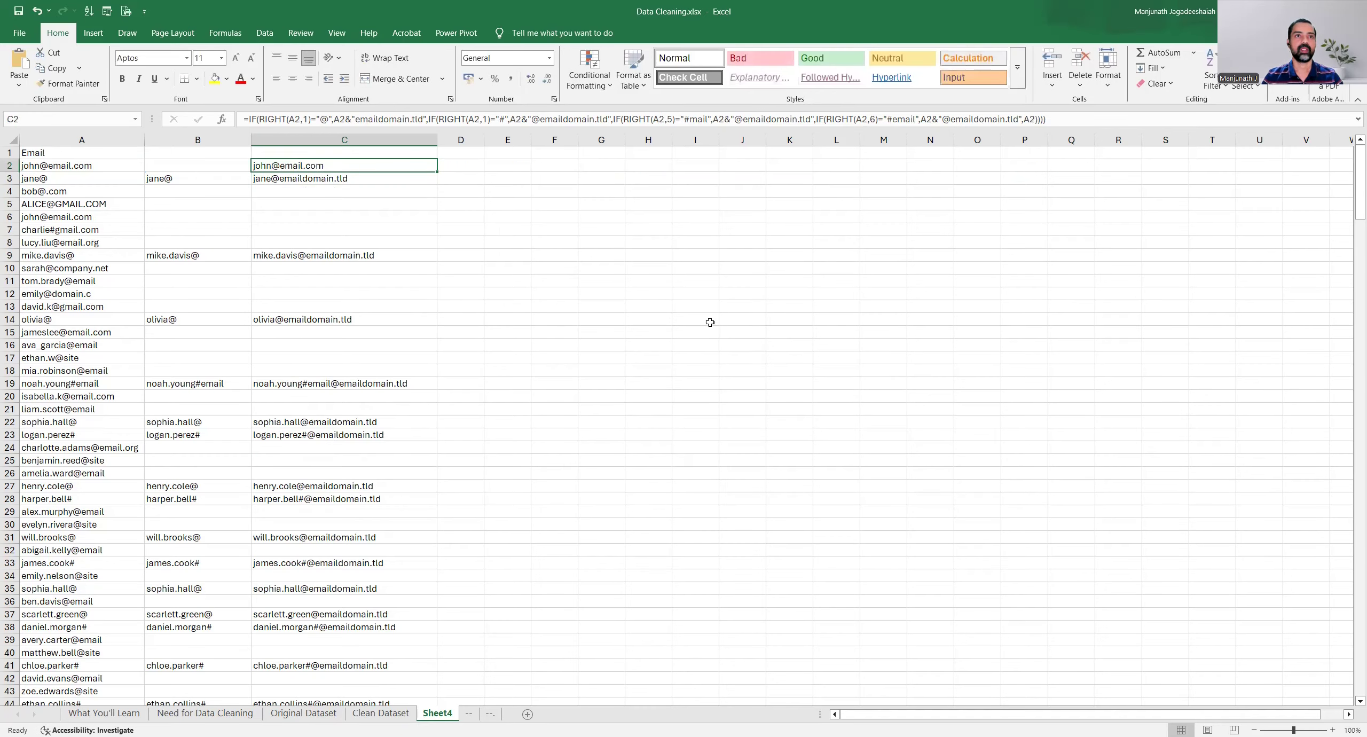
Fill the revised C2 formula down to C8, compare these rows with columns A and B, and extend the fill beside all the addresses.
left_click_drag(437, 171, 442, 243)
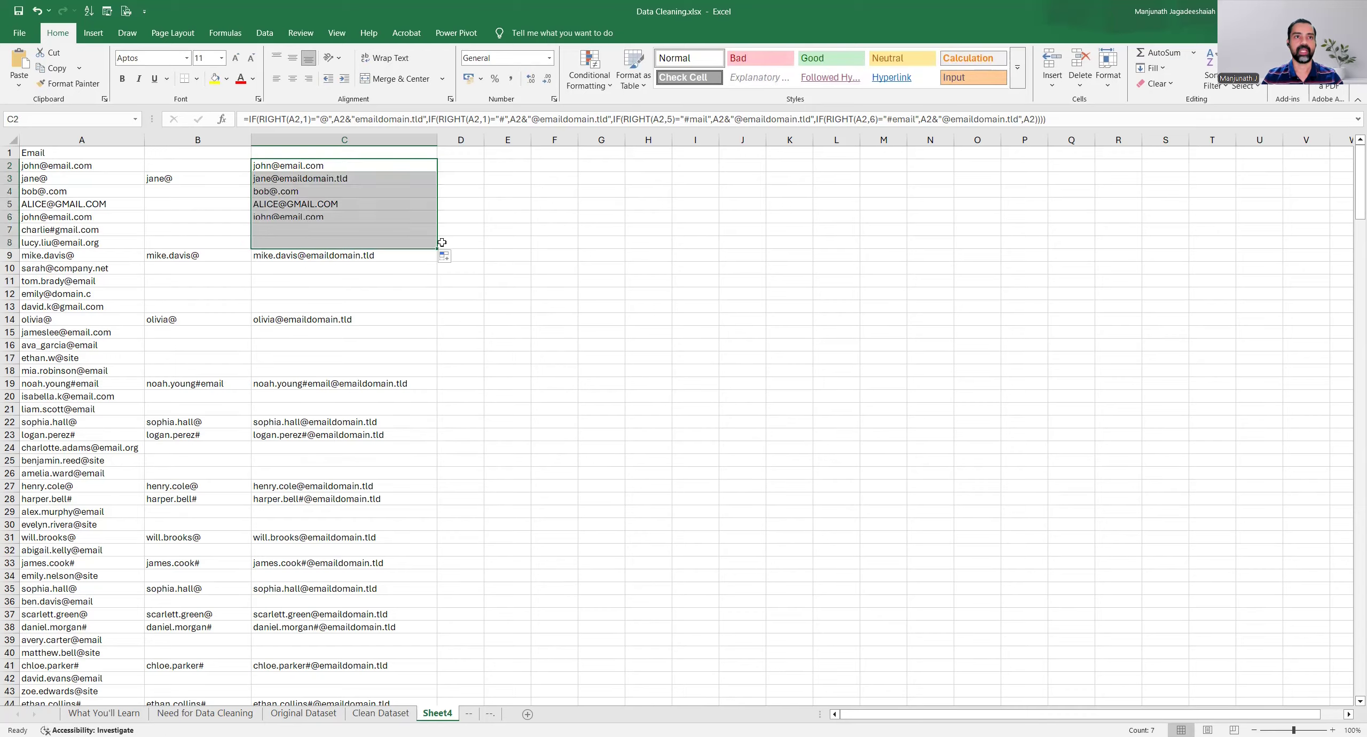
left_click(337, 216)
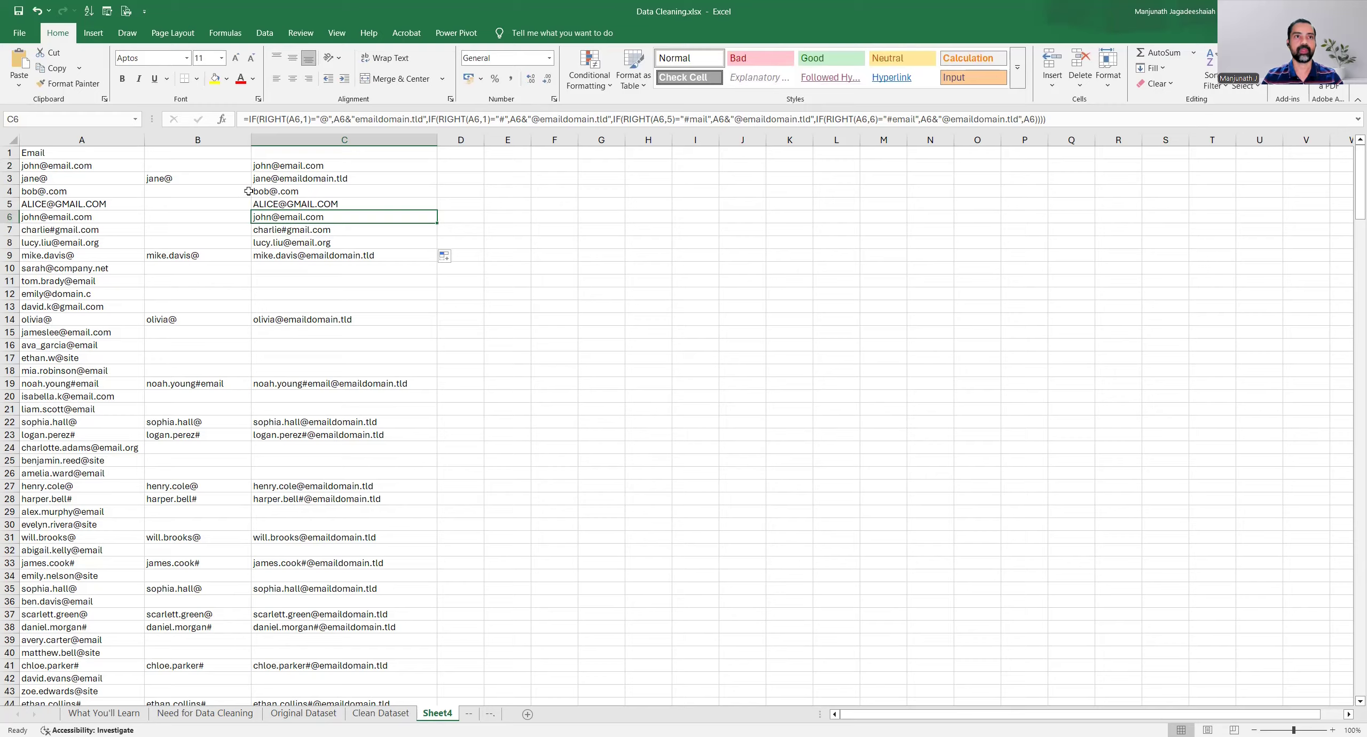
left_click(197, 178)
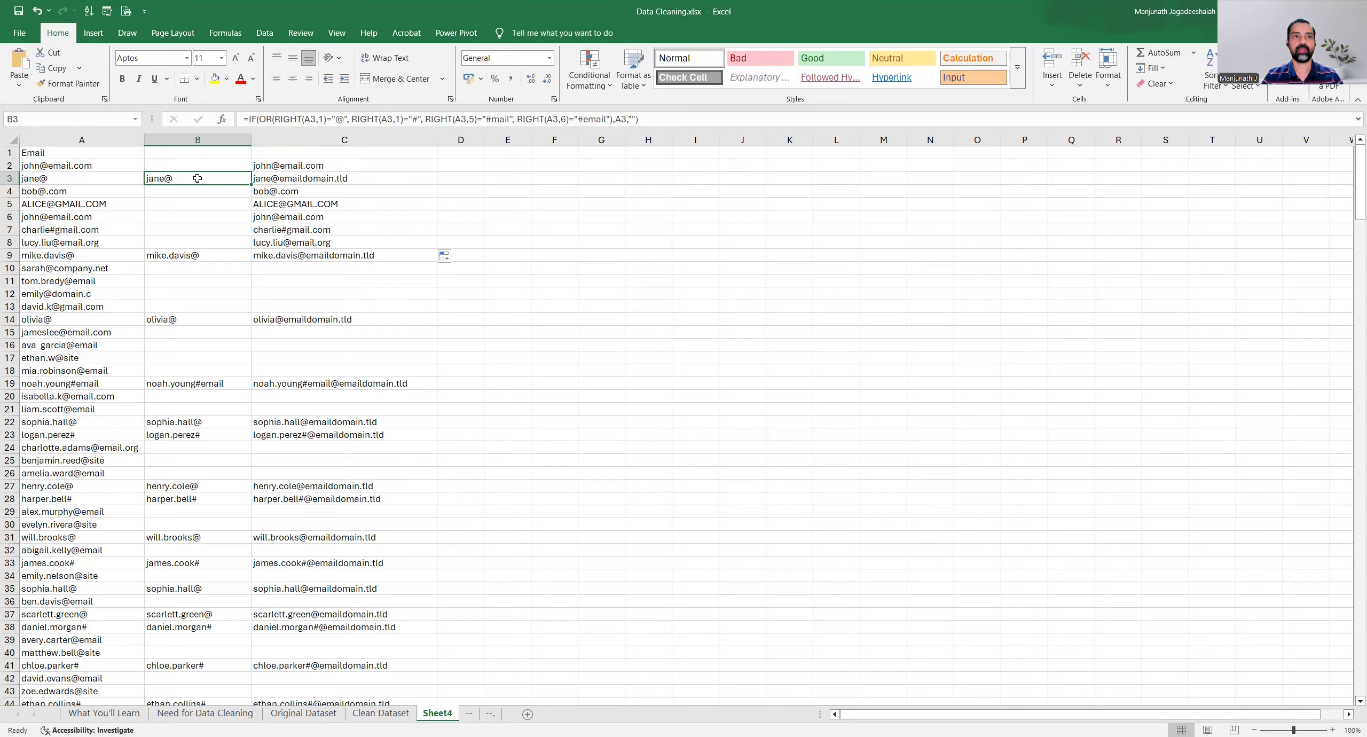
left_click_drag(198, 178, 333, 175)
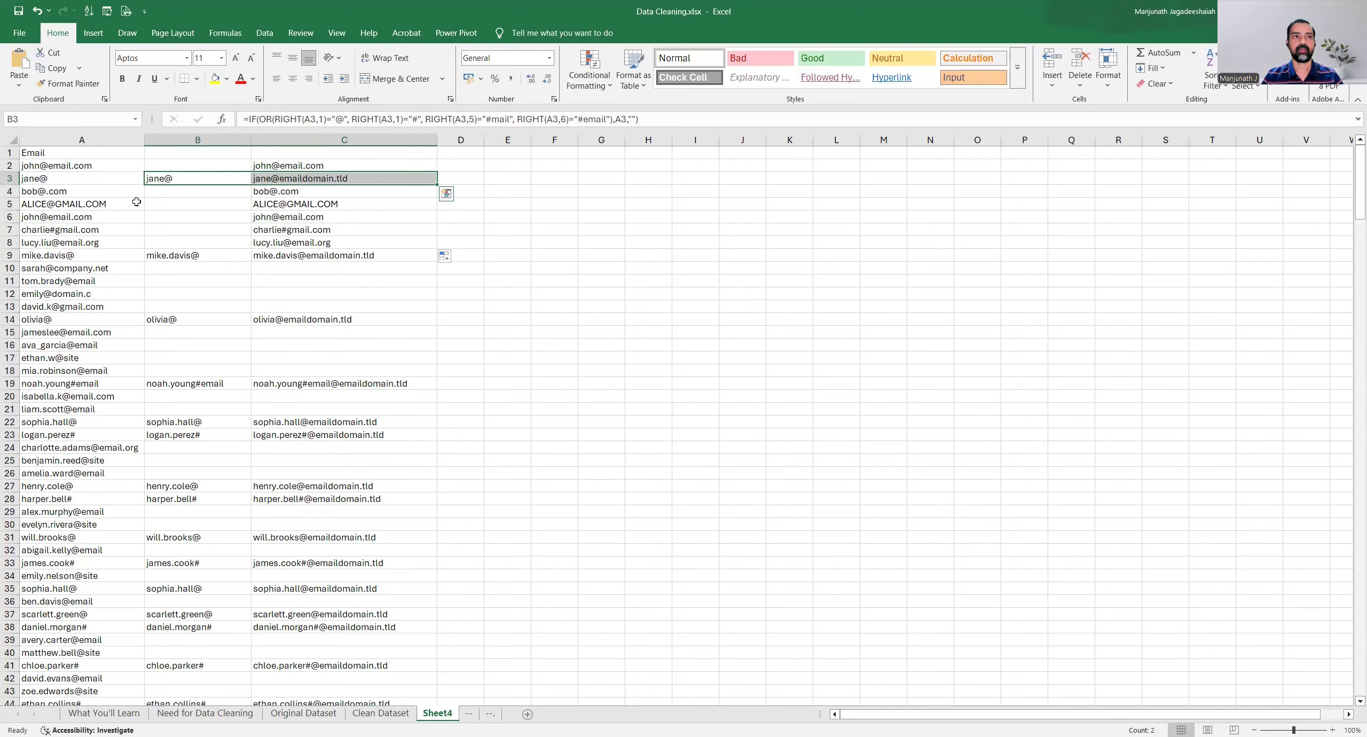
left_click_drag(119, 193, 130, 236)
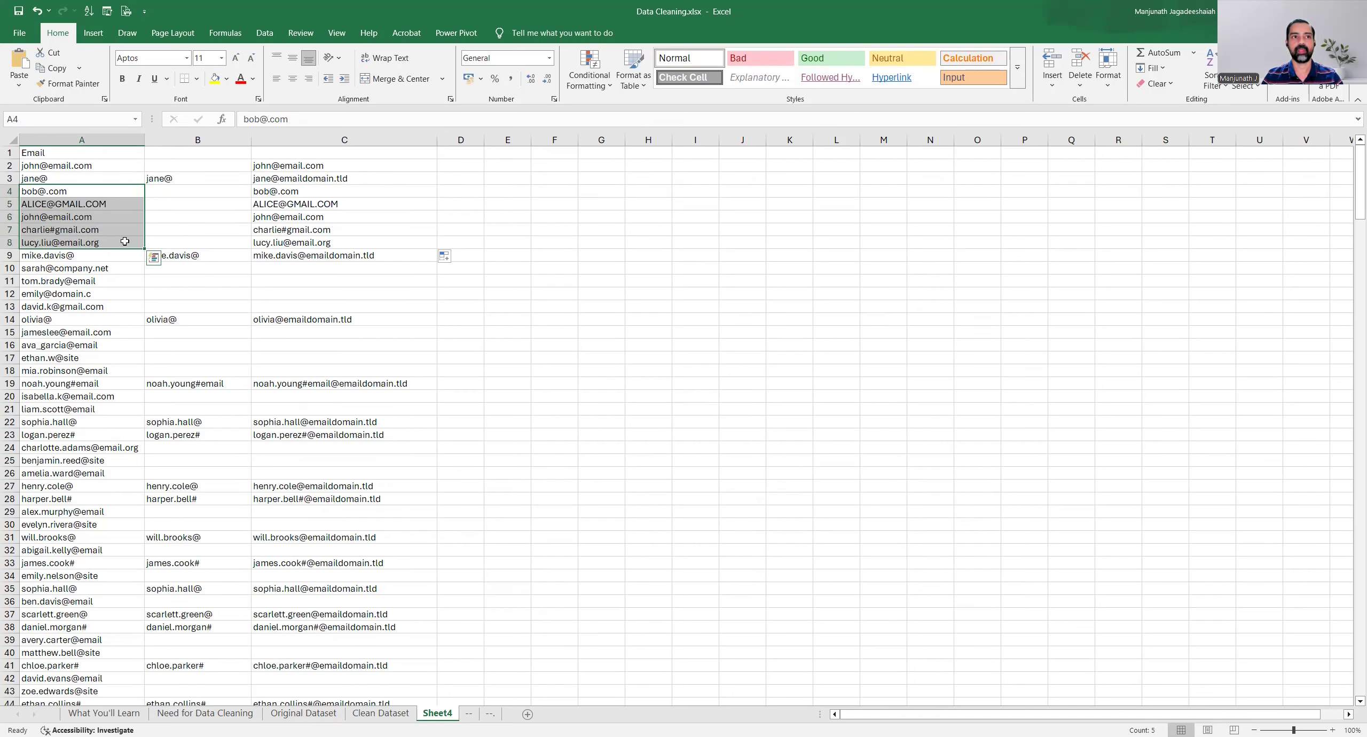
left_click_drag(297, 193, 299, 243)
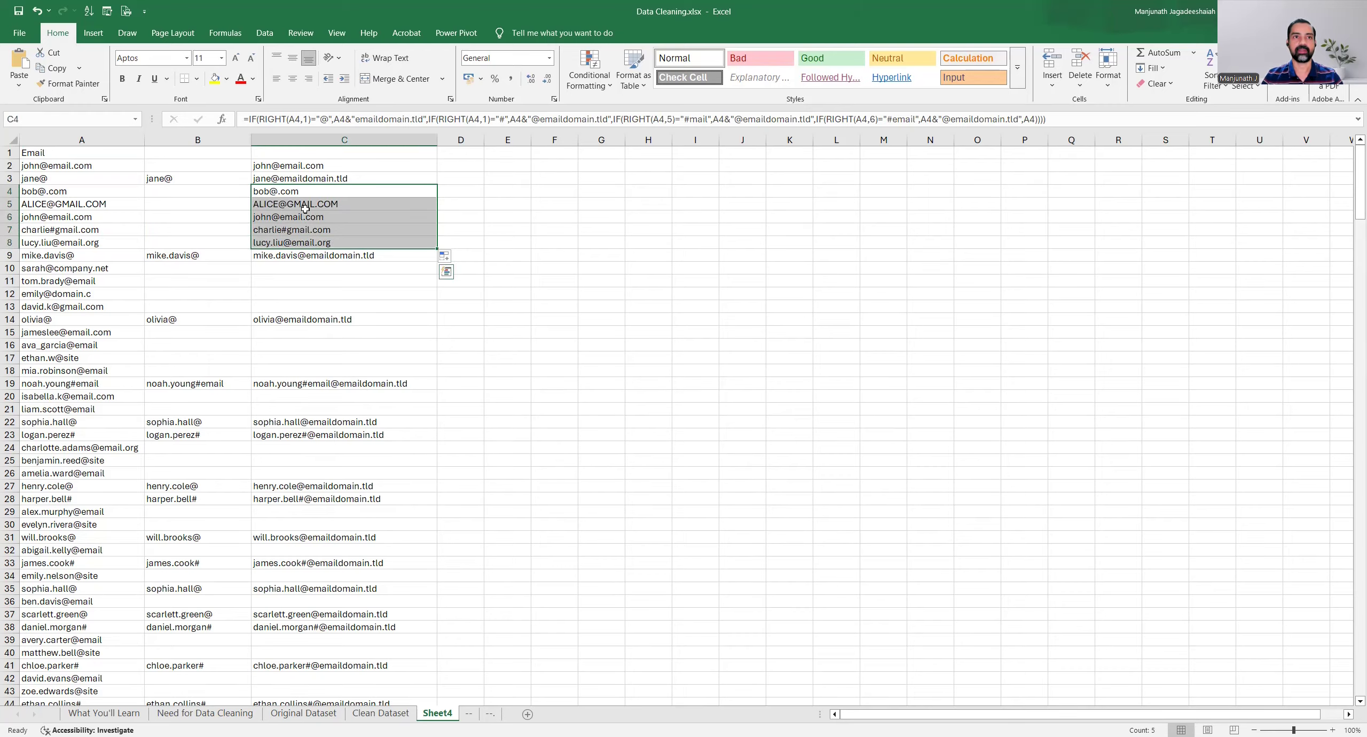
left_click(308, 169)
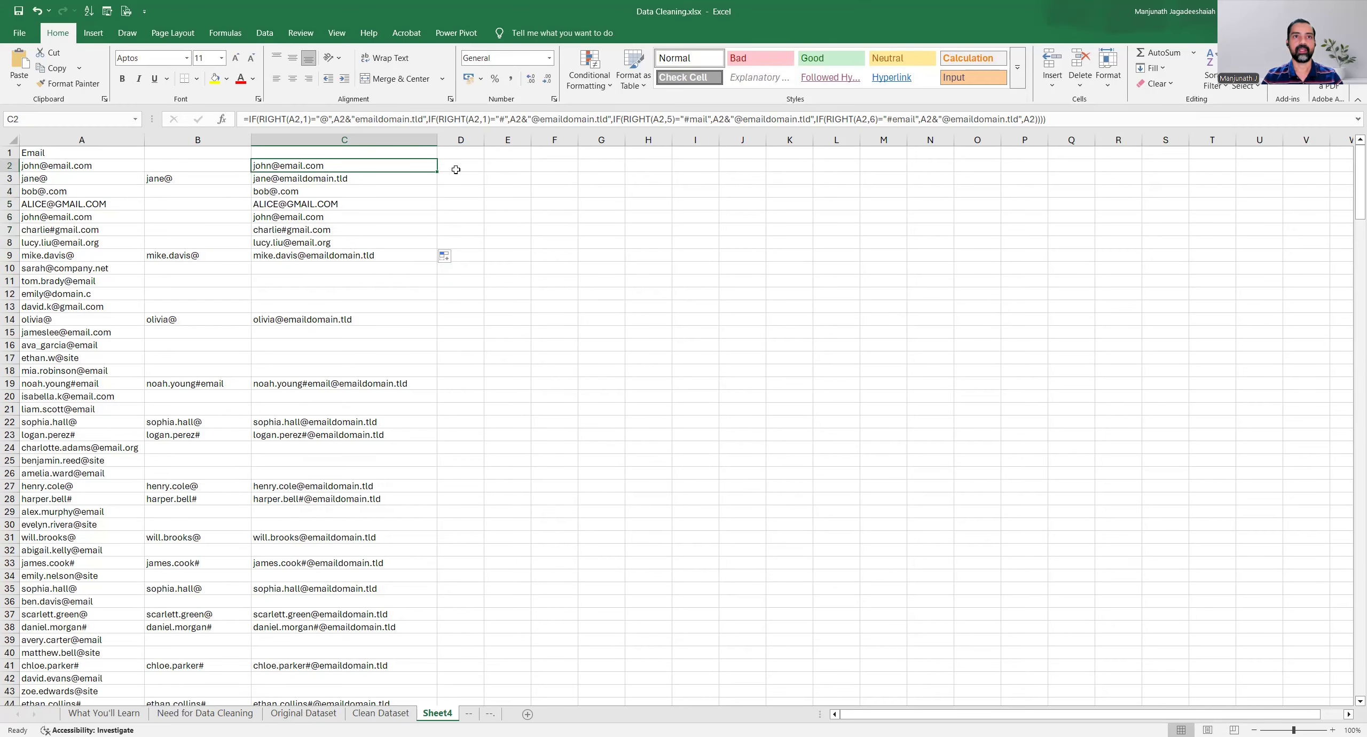
double_click(438, 170)
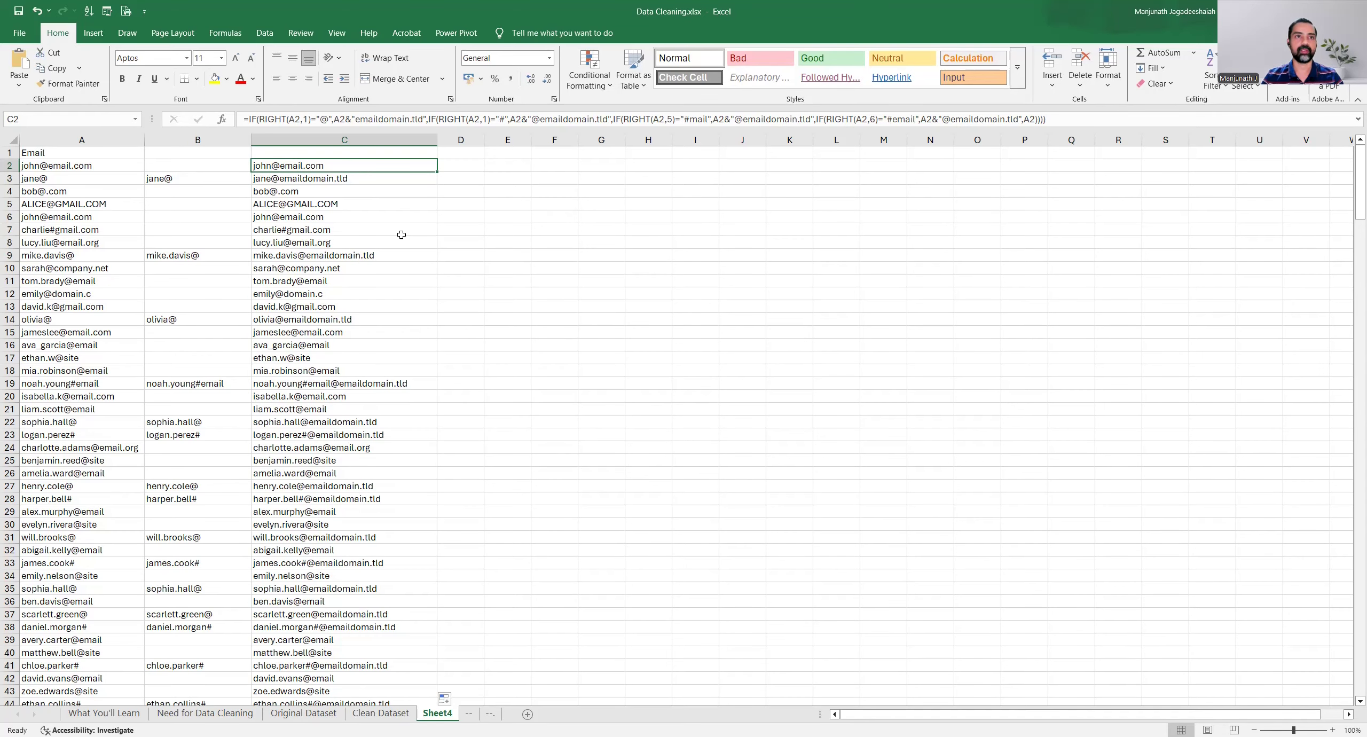
Examine the addresses in column C down to row 17, including C11 and C17, for missing domain endings.
left_click(364, 177)
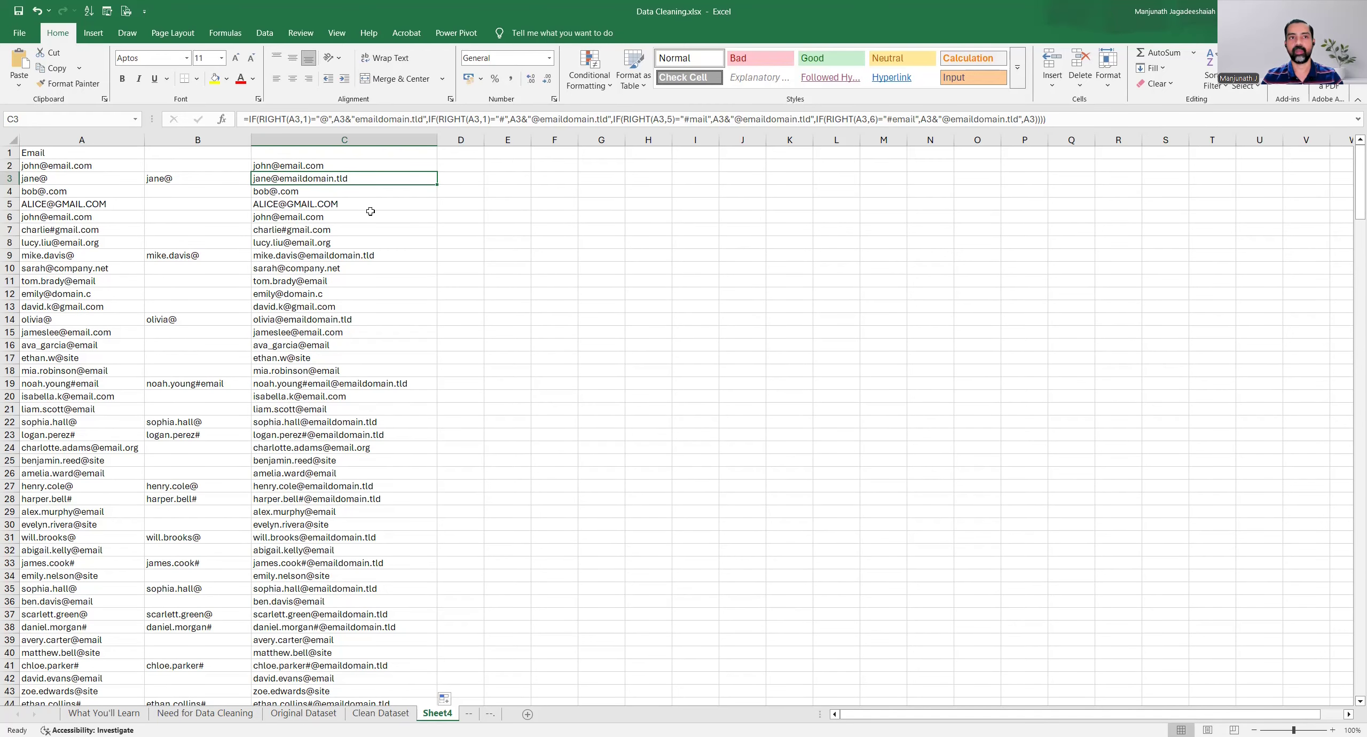
key("Up")
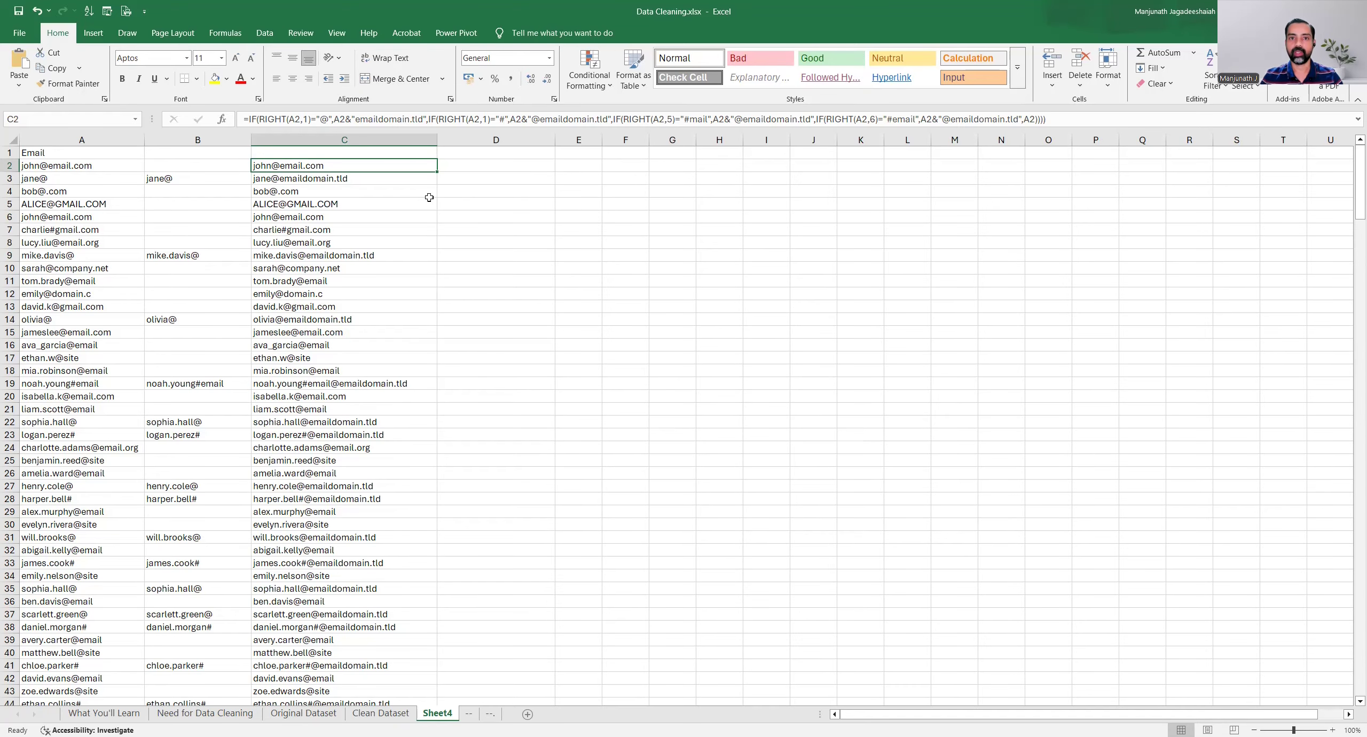
key("Down")
key("Down")
key("Down")
key("Down")
key("Down")
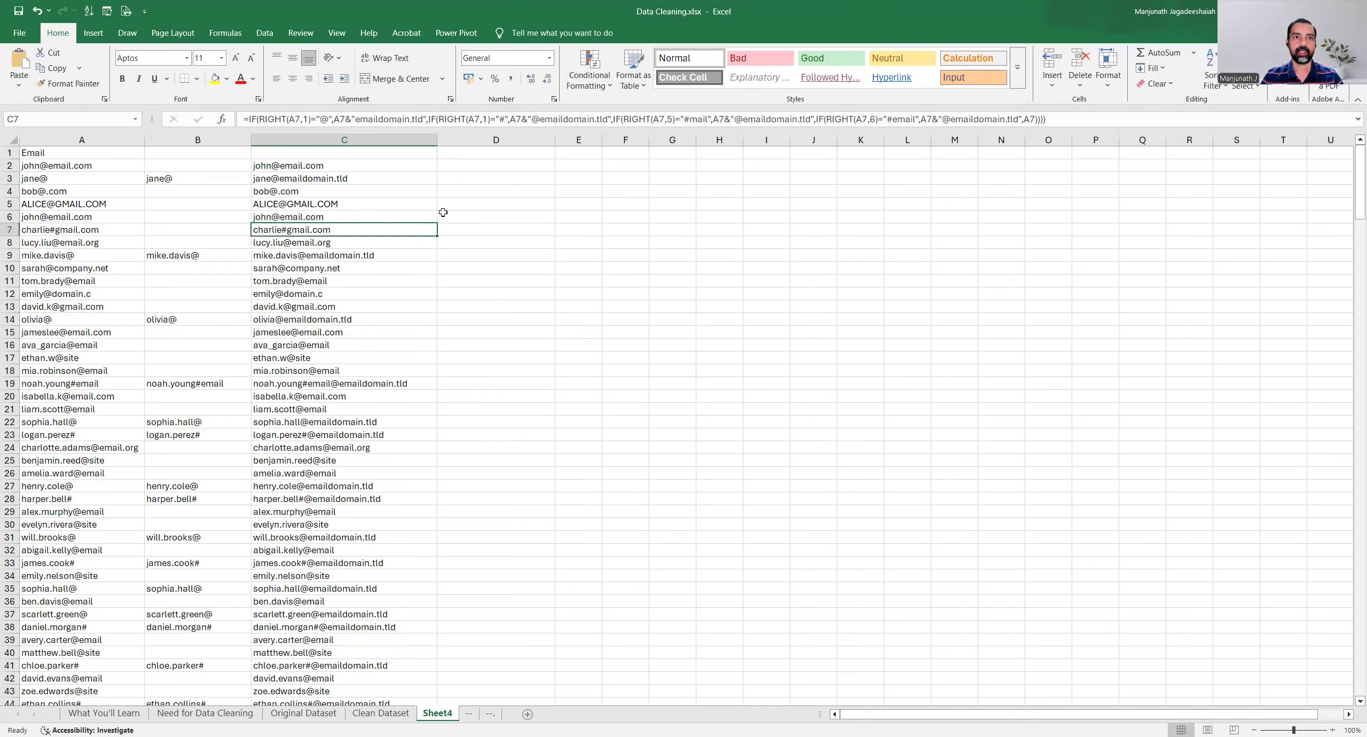
left_click(346, 281)
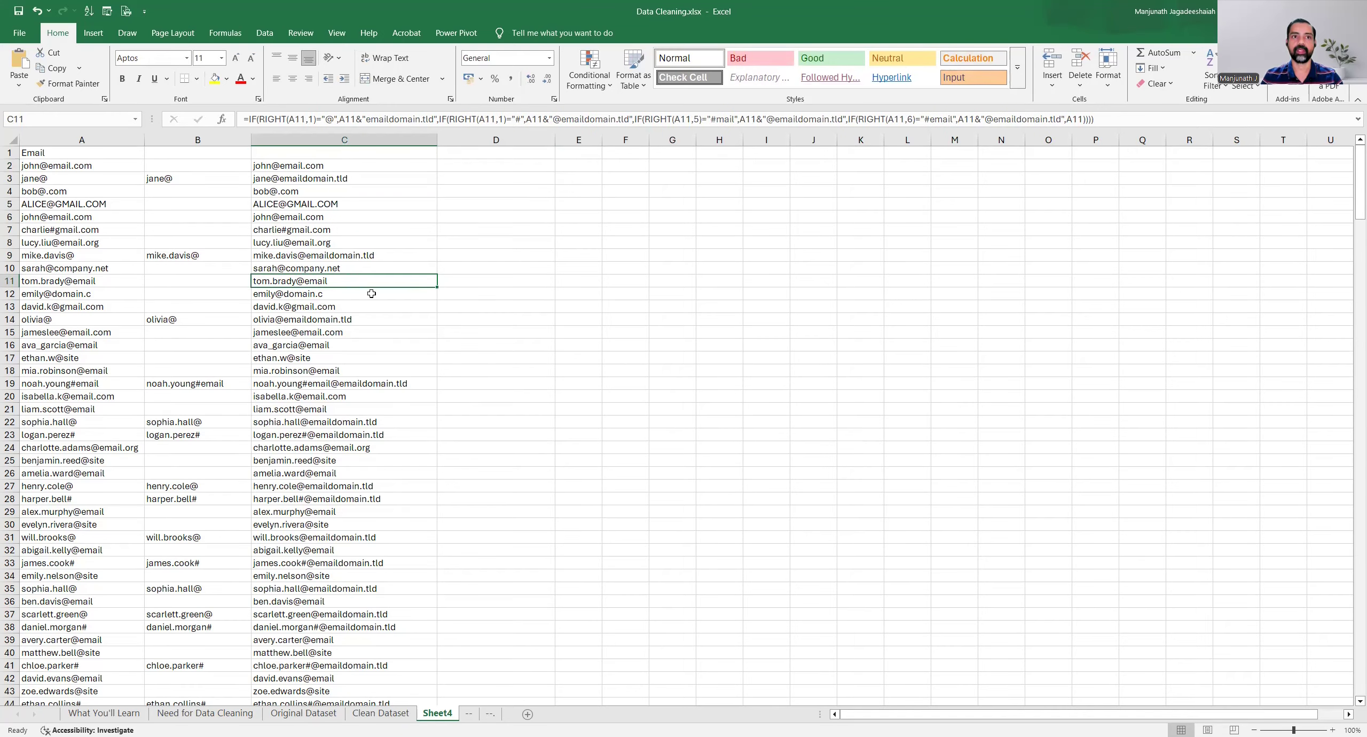
left_click(369, 358)
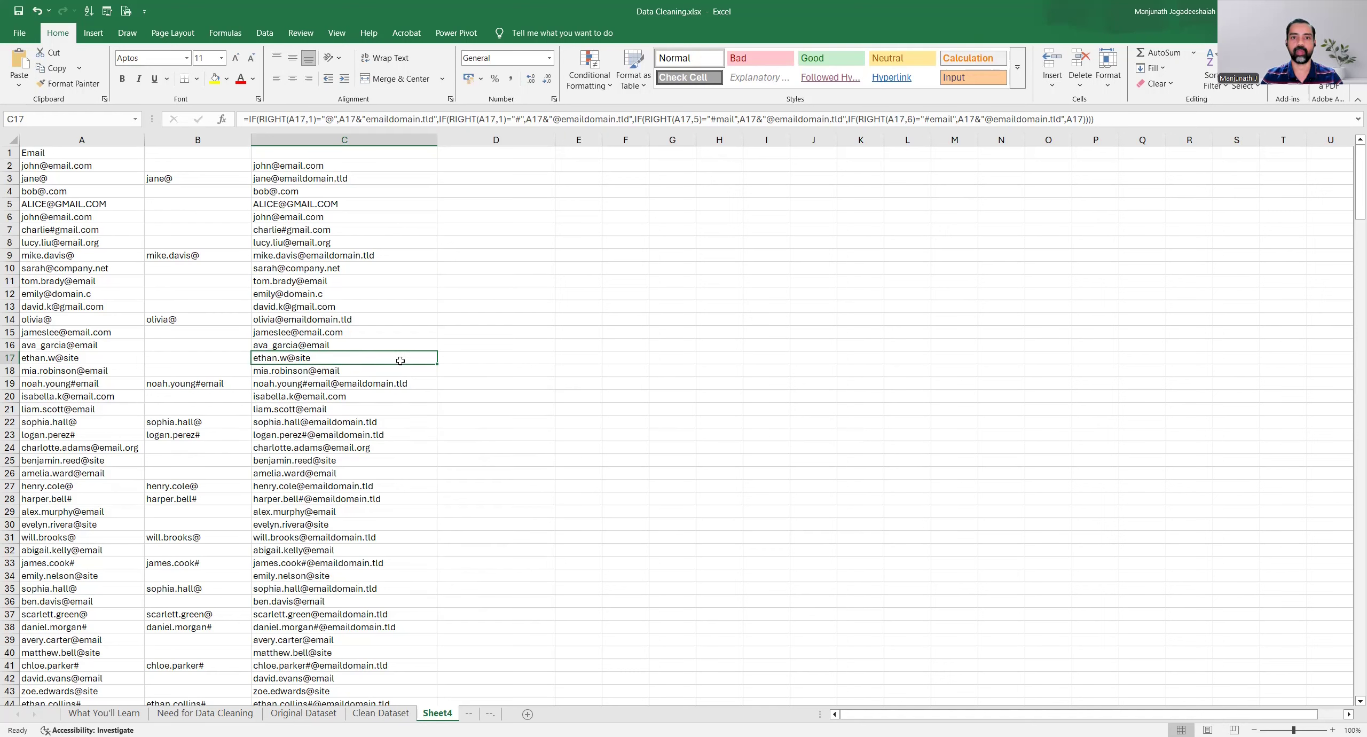
Enter in D2 an IF-AND formula returning C2 if it lacks a ".com", ".org", ".net", ".c" or ".tld" ending, otherwise blank, and fill it down column D.
left_click(451, 358)
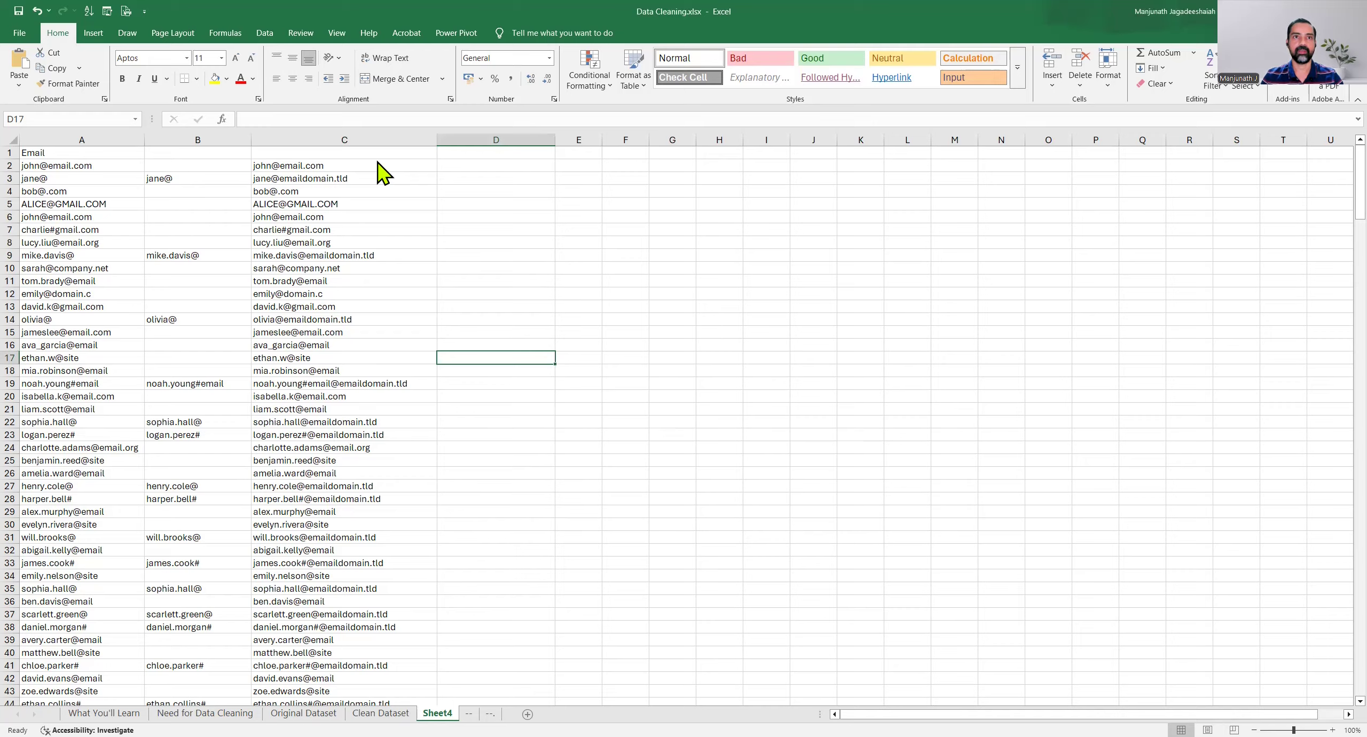
double_click(452, 167)
type("=IF(AND(RIGHT(C2,4)<>\".com\", RIGHT(C2,4)<>\".org\", RIGHT(C2,4)<>\".net\", RIGHT(C2,2)<>\".c\",  RIGHT(C2,4)<>\".tld\"), C2, \"\")")
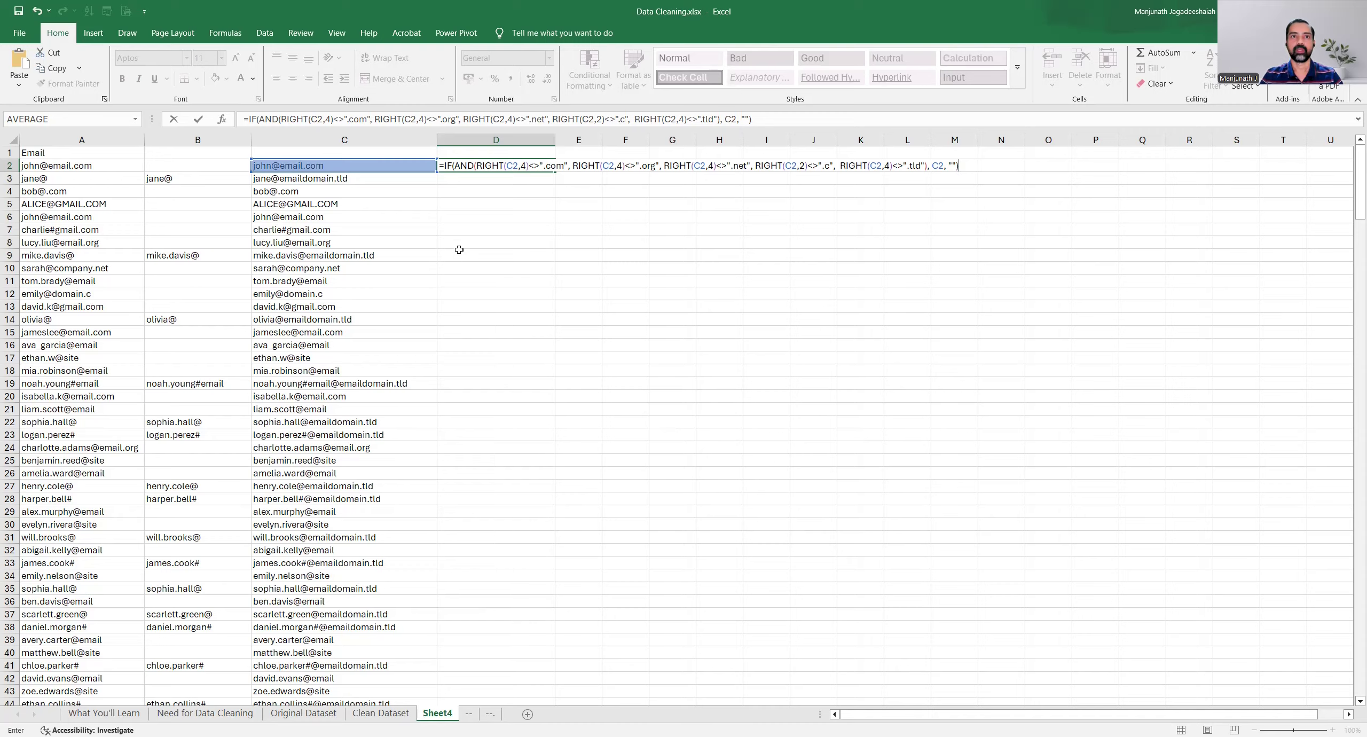
key("ctrl+Return")
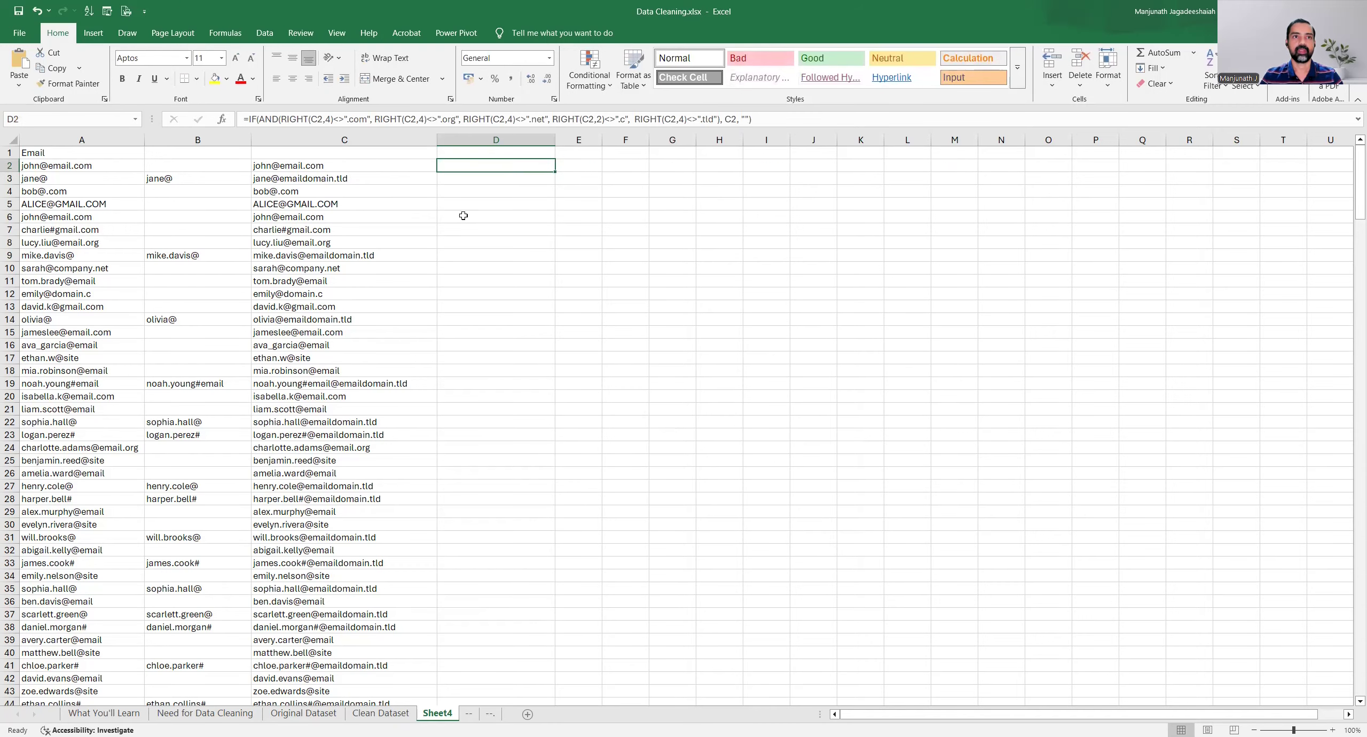
left_click(375, 166)
left_click(514, 163)
double_click(553, 171)
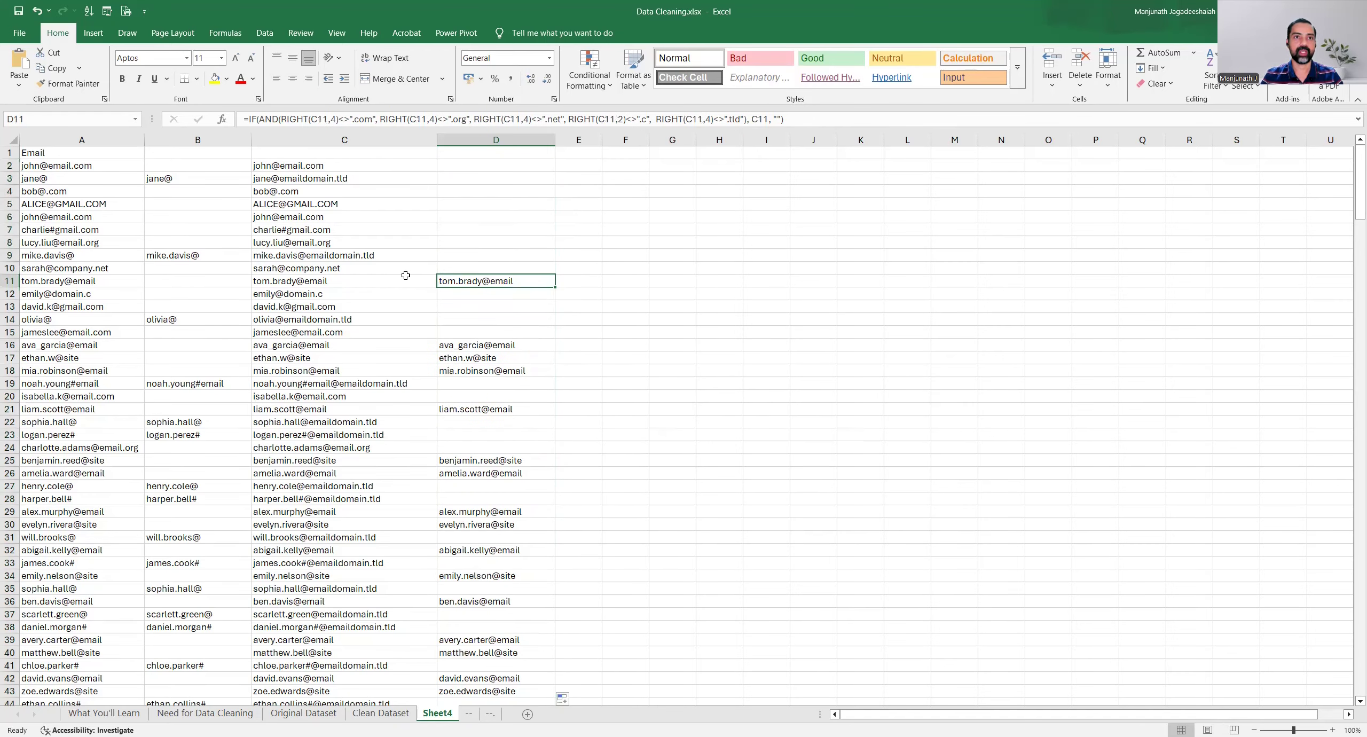
Compare the addresses flagged in column D with those in column C, checking C3 to C11 and the rows further down.
left_click_drag(372, 181, 385, 276)
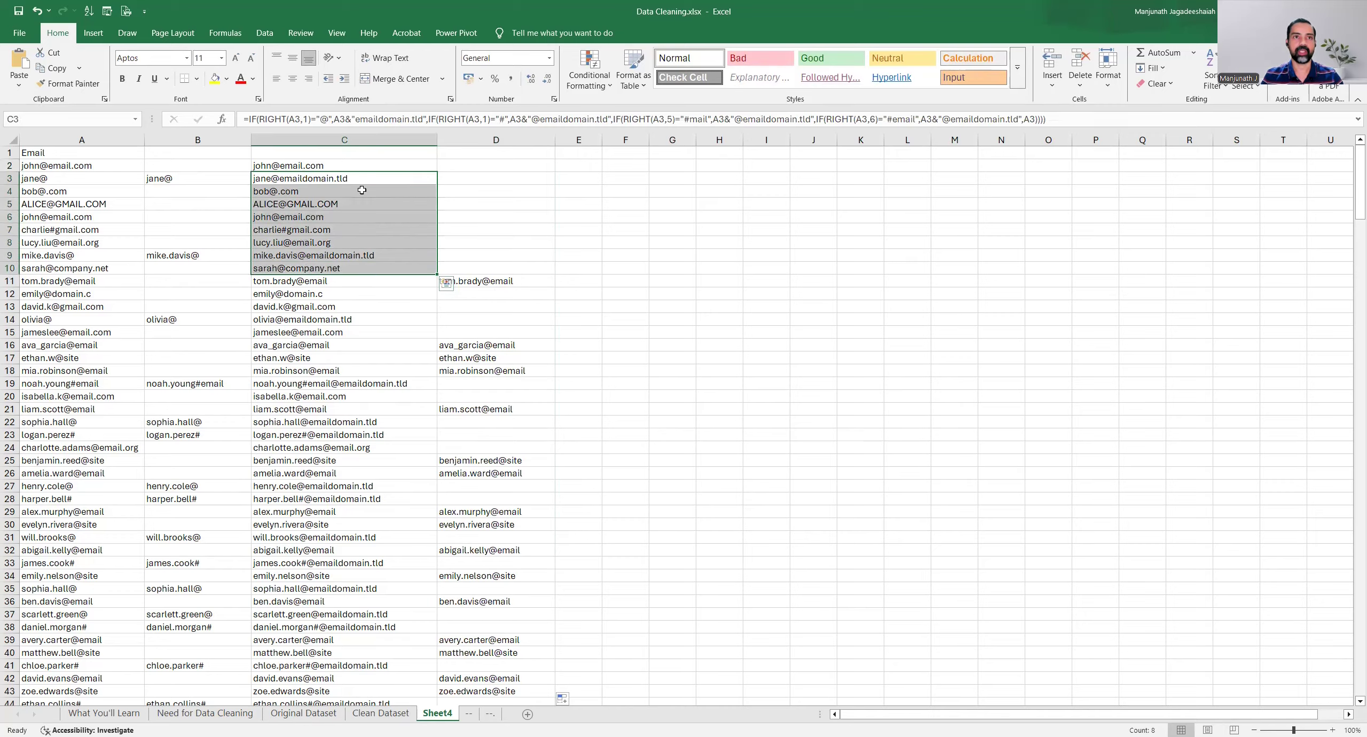
left_click(368, 284)
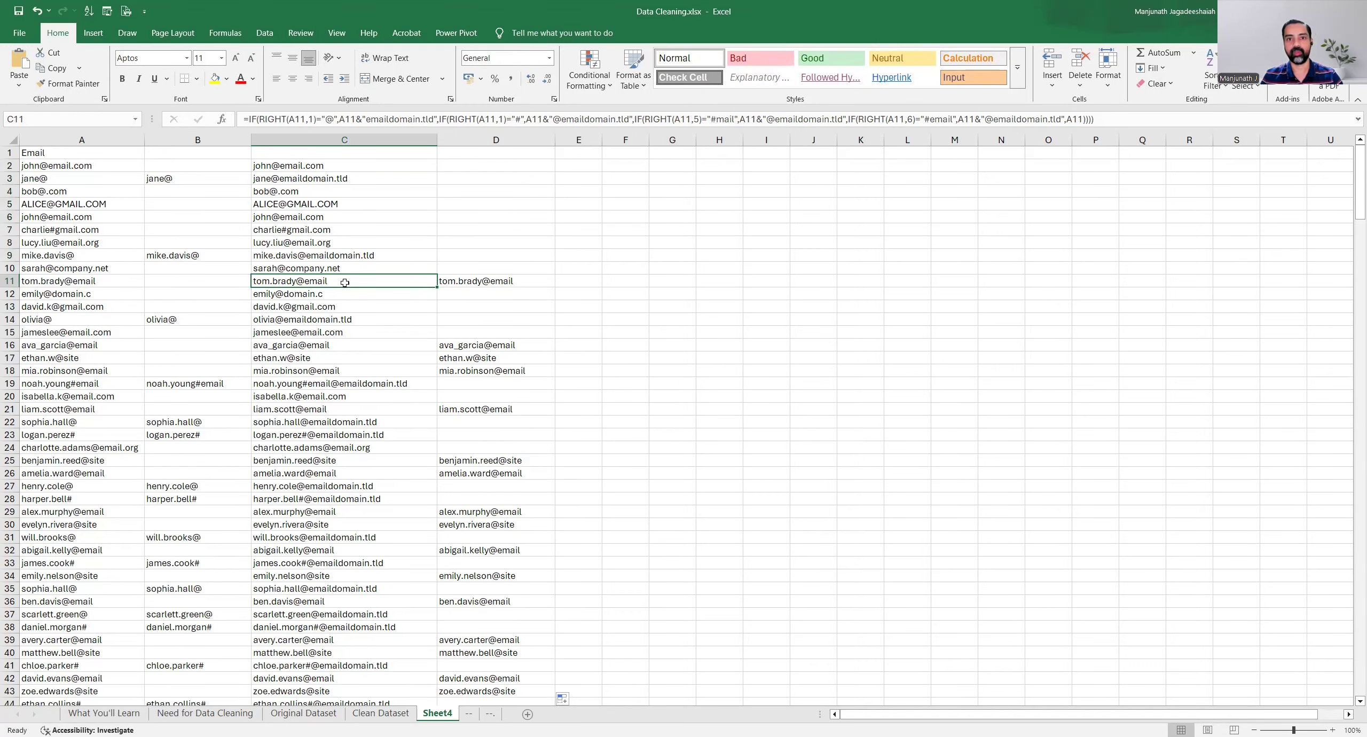
left_click(534, 282)
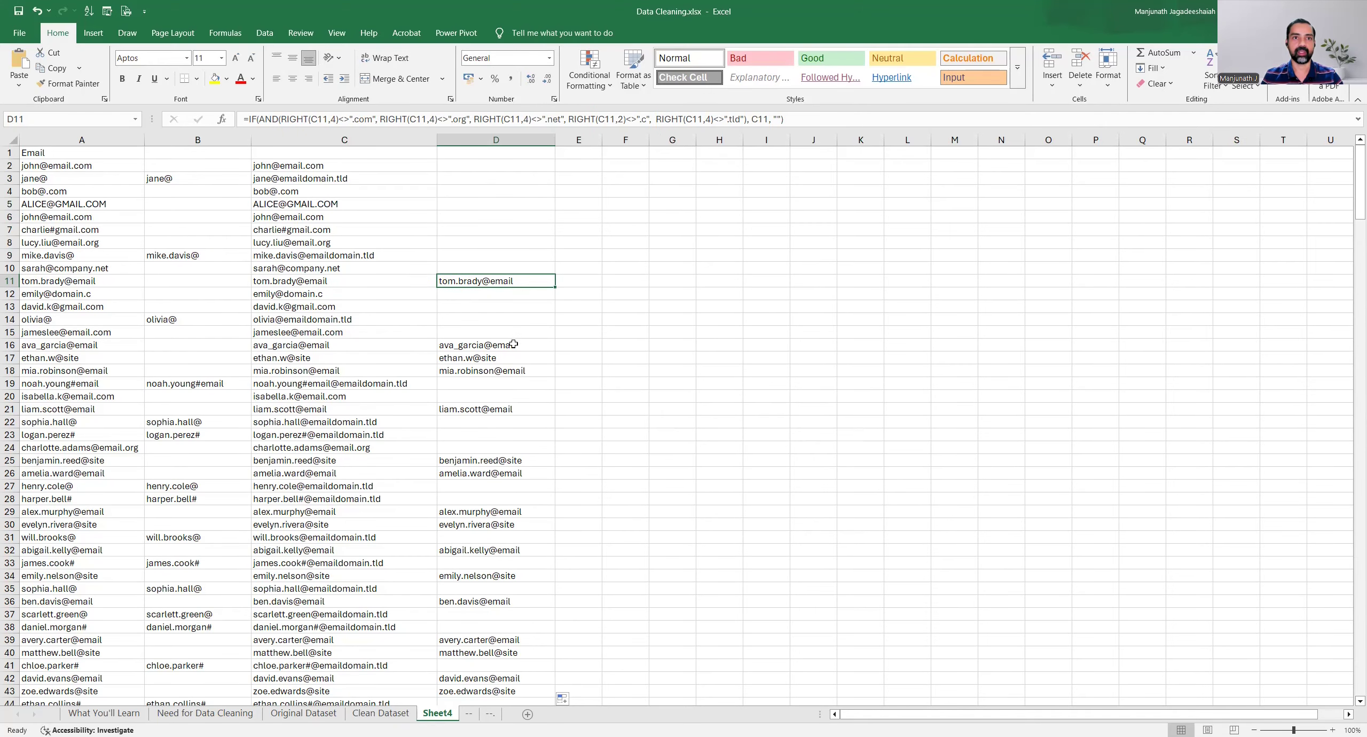
scroll(530, 586, "down", 12)
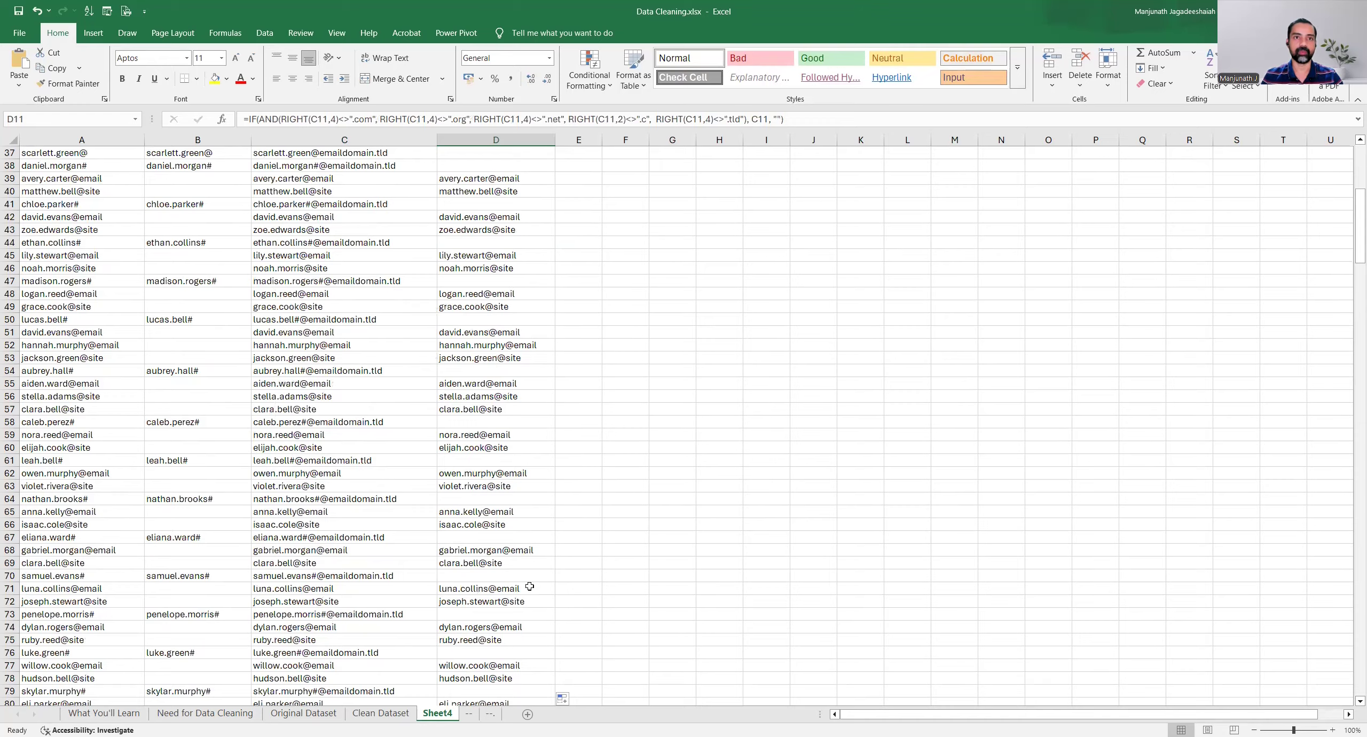
scroll(529, 586, "up", 12)
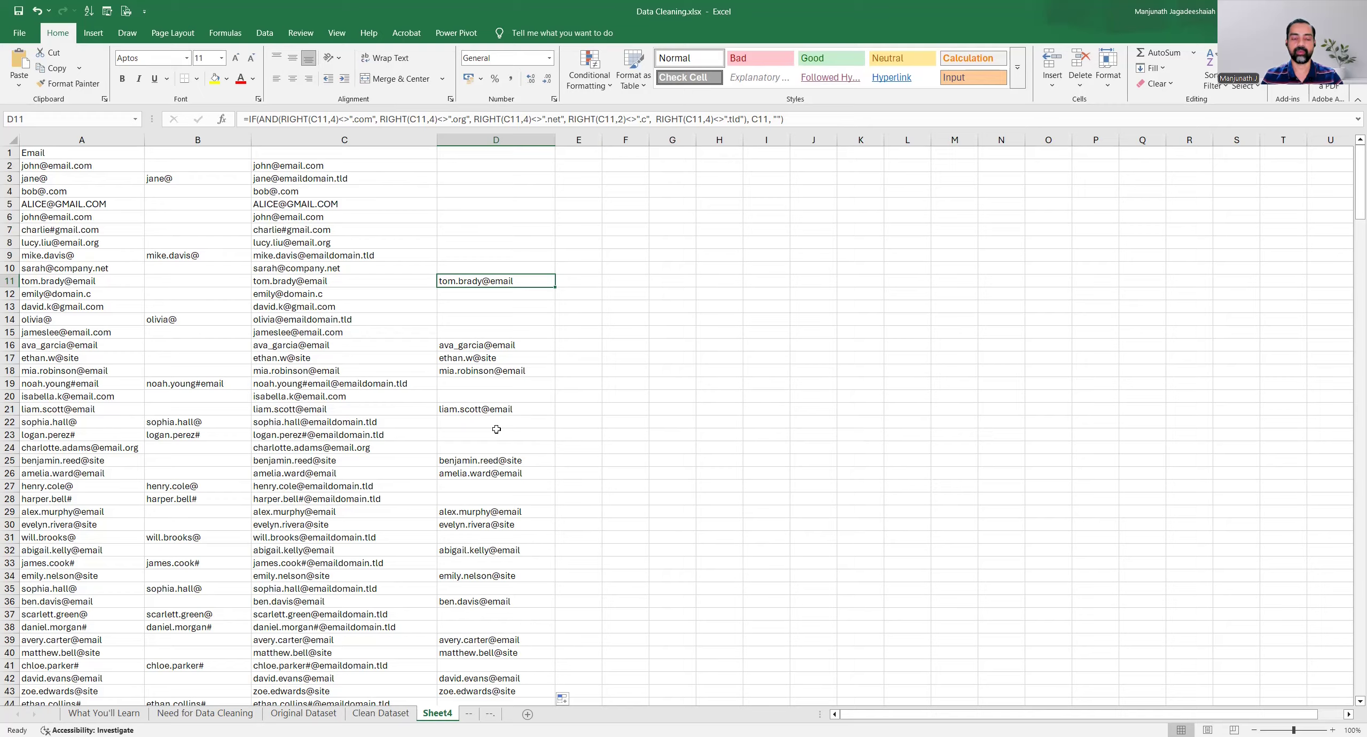
left_click(628, 556)
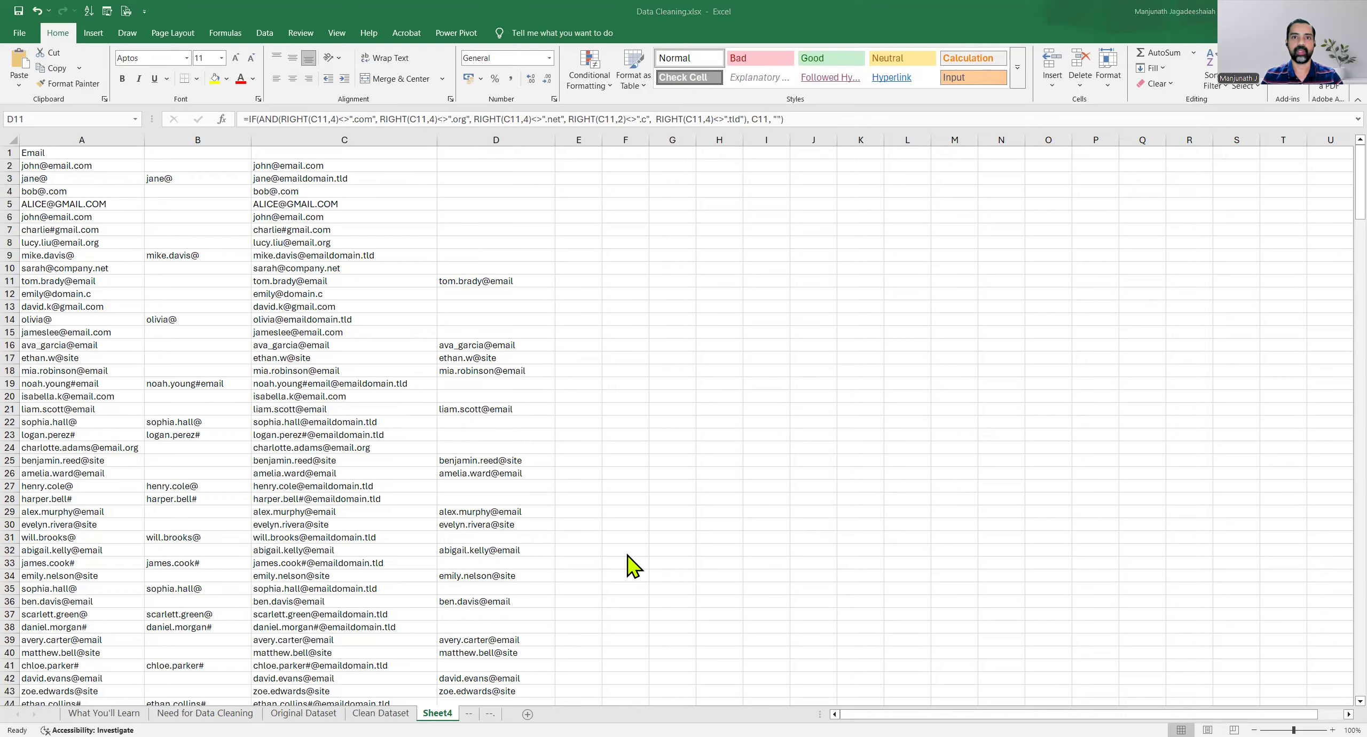
Enter in E2 an IF-AND formula appending ".tld" to C2 if it lacks a ".com", ".org", ".net", ".c" or ".tld" ending, otherwise blank.
left_click(430, 178)
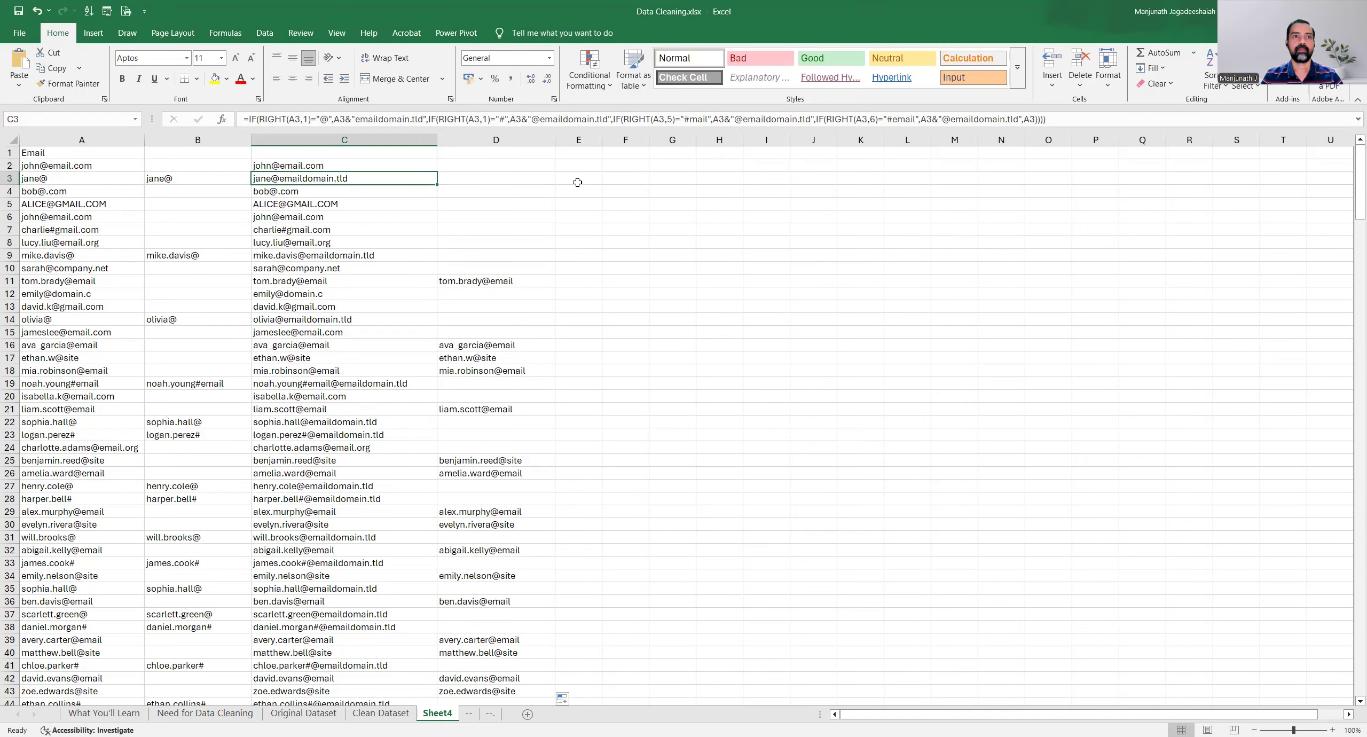
double_click(577, 165)
type("=IF(AND(RIGHT(C2,4)<>\".com\", RIGHT(C2,4)<>\".org\", RIGHT(C2,4)<>\".net\",RIGHT(C2,2)<>\".c\", RIGHT(C2,4)<>\".tld\"), C2&\".tld\", \"\")")
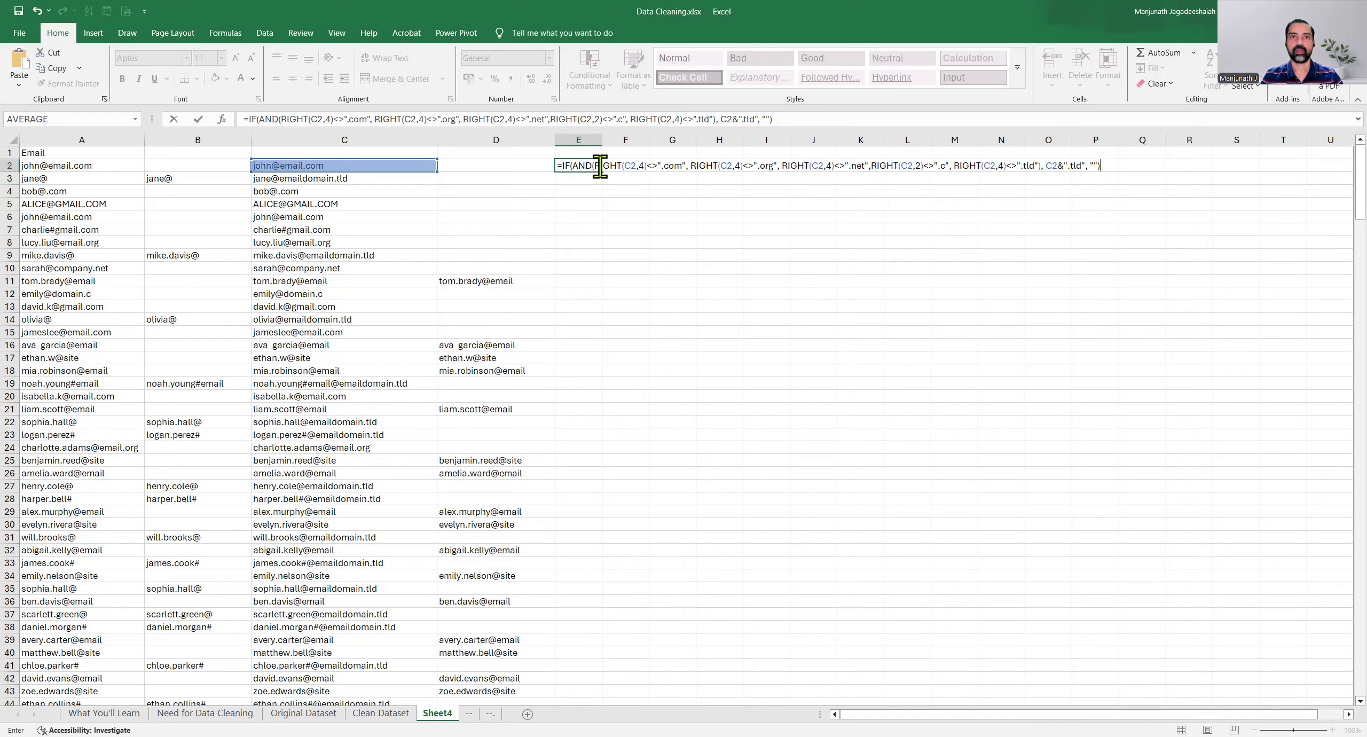
left_click_drag(596, 165, 1038, 163)
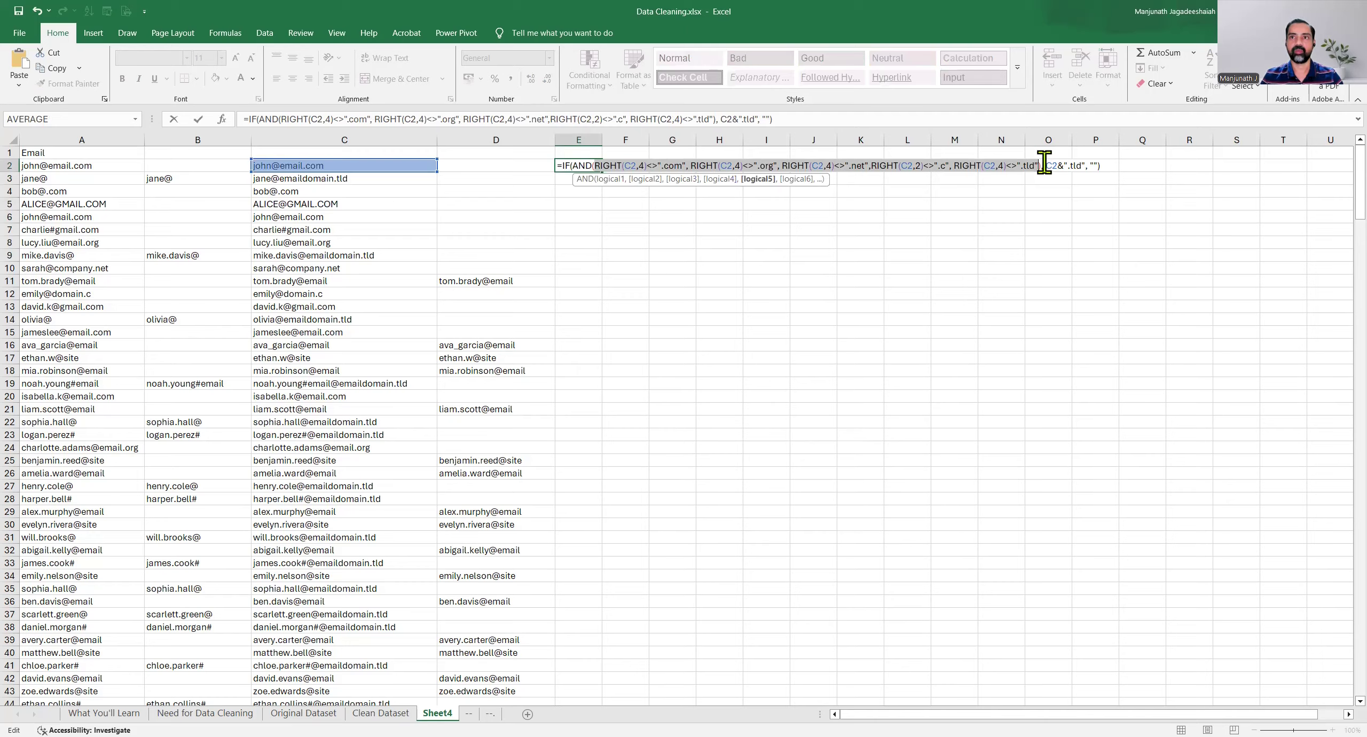
left_click_drag(1046, 164, 1082, 163)
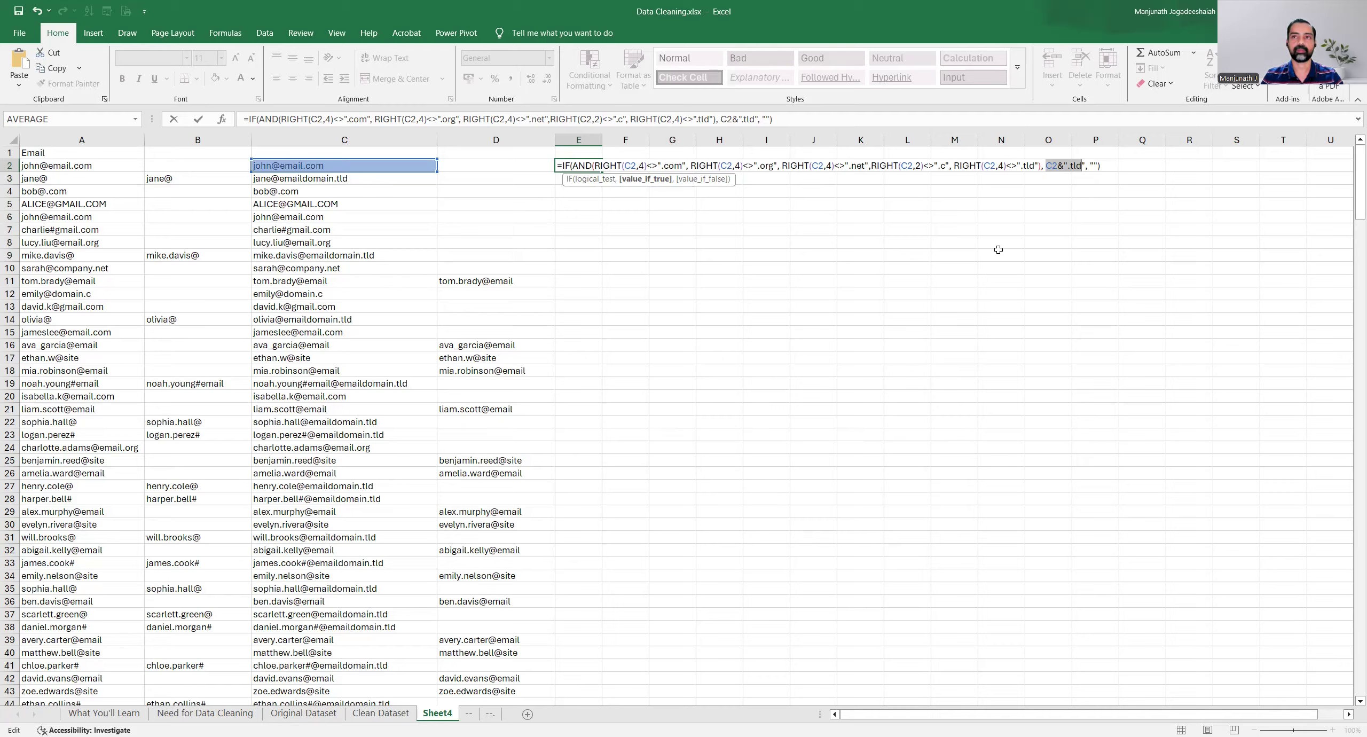
key("ctrl+Return")
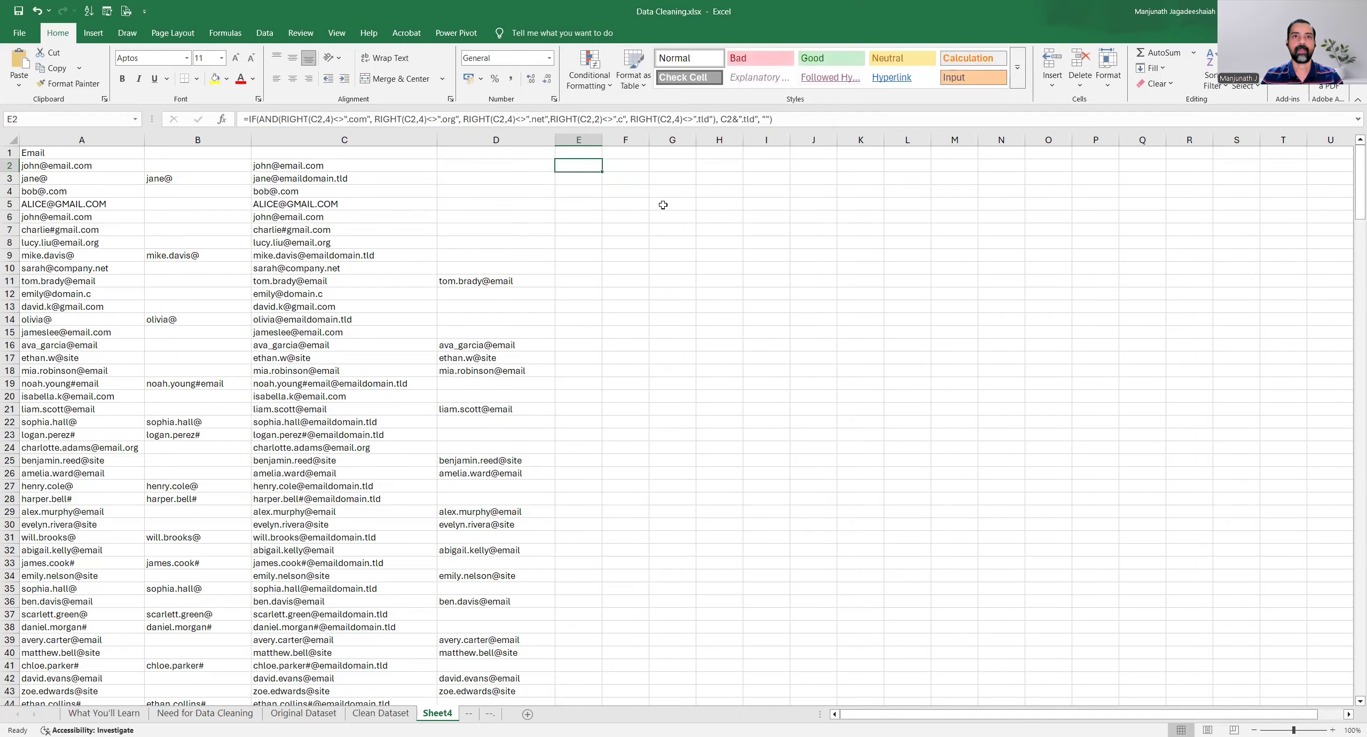
Fill the E2 formula down column E and widen the column to fit the completed addresses.
double_click(602, 172)
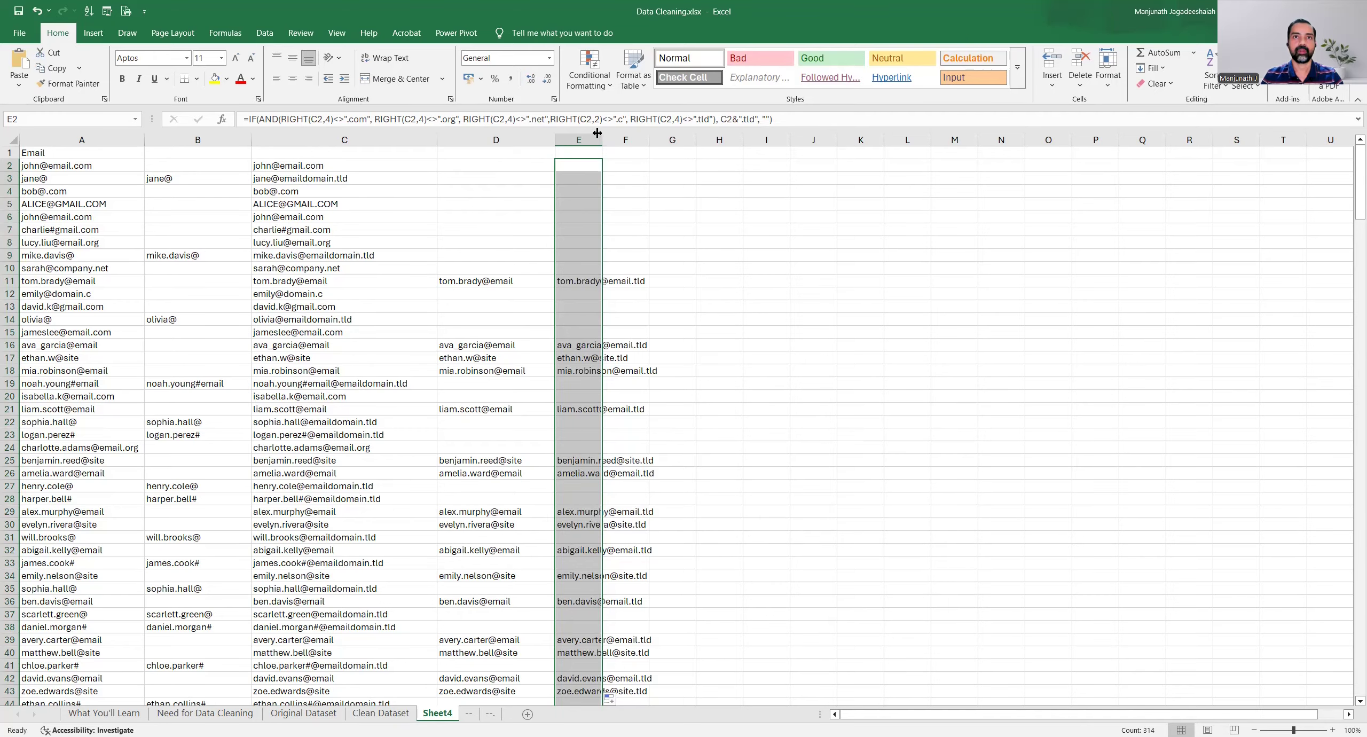
left_click_drag(602, 138, 677, 139)
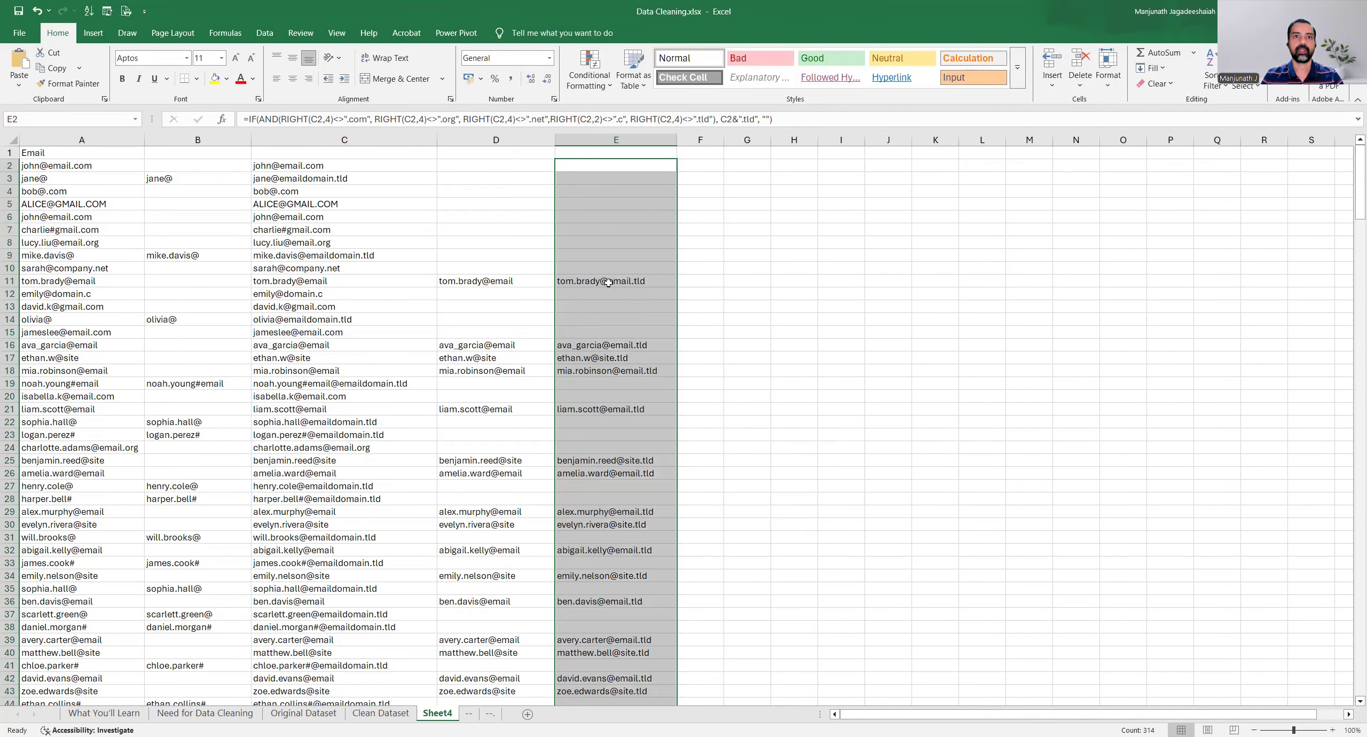
left_click(608, 283)
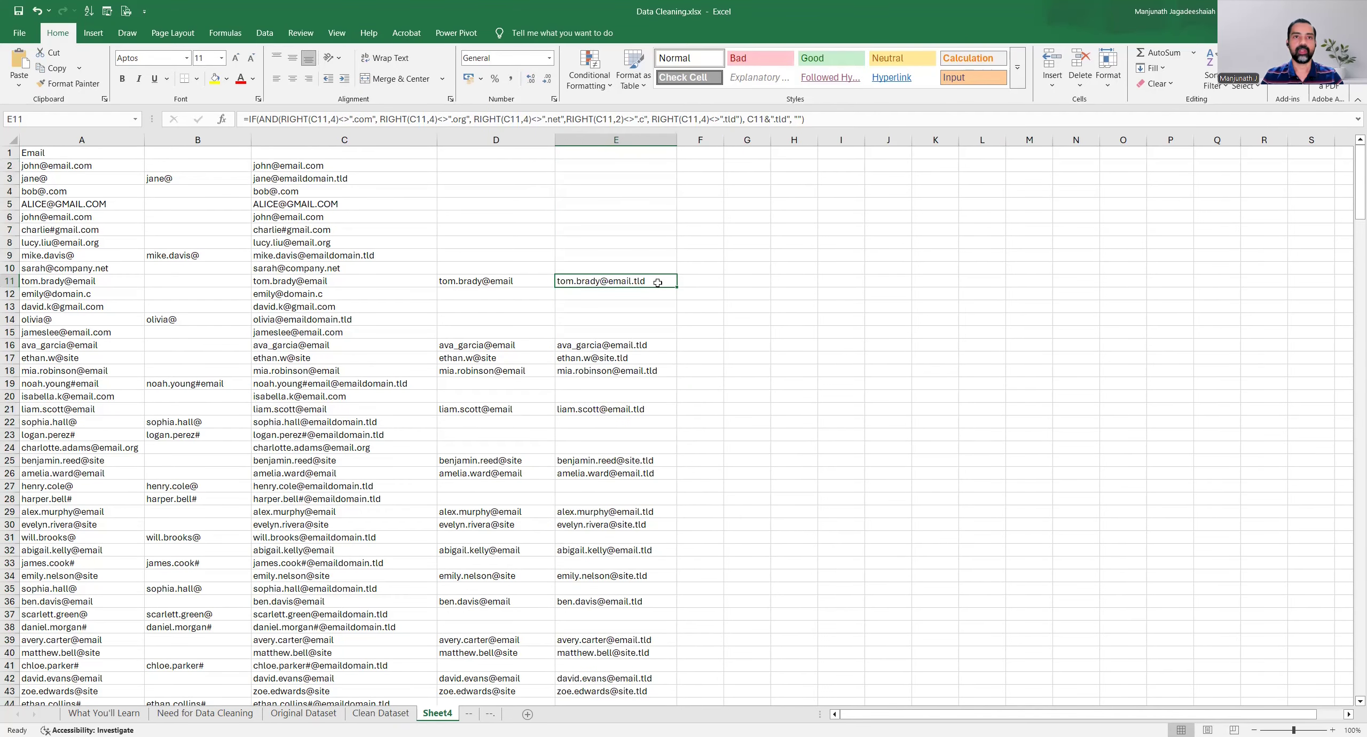
left_click(523, 282)
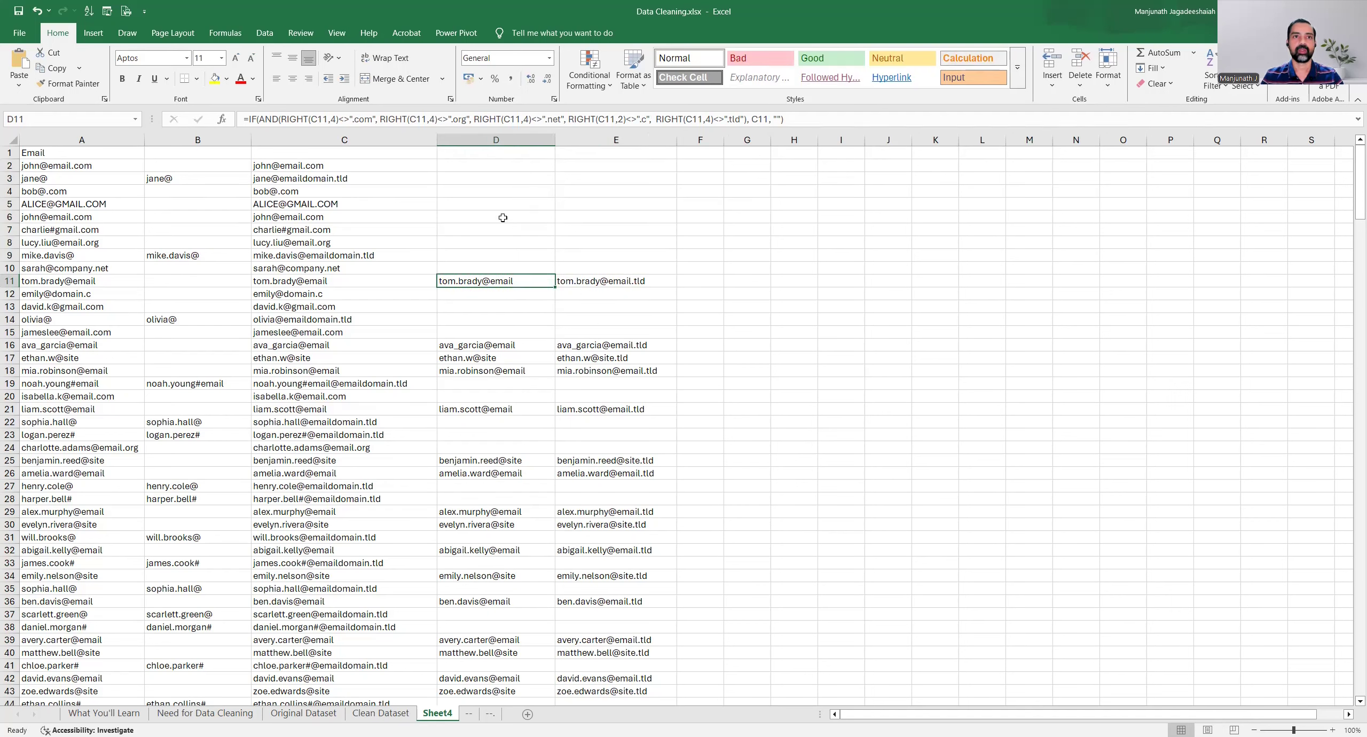
Compare the blank results in E2 to E9 with the already complete addresses in column C.
left_click(453, 168)
left_click(588, 165)
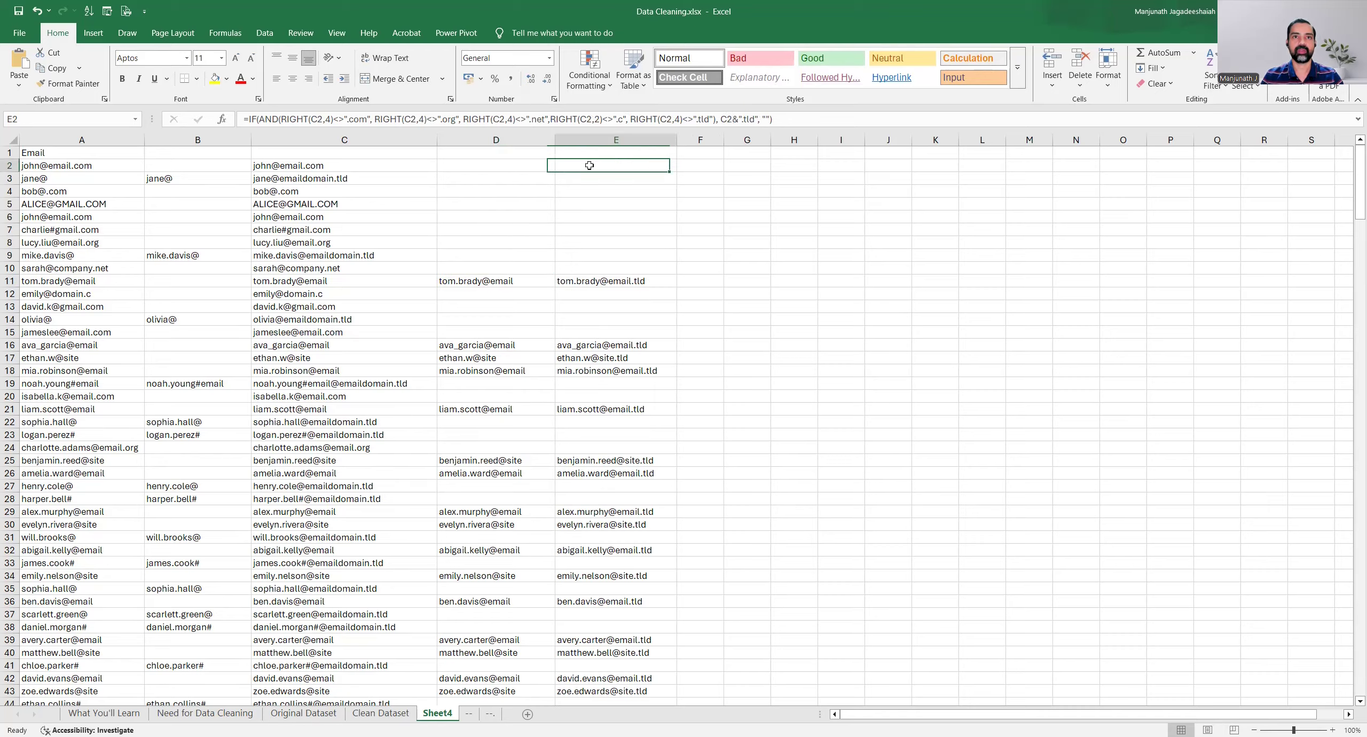
left_click_drag(337, 180, 364, 251)
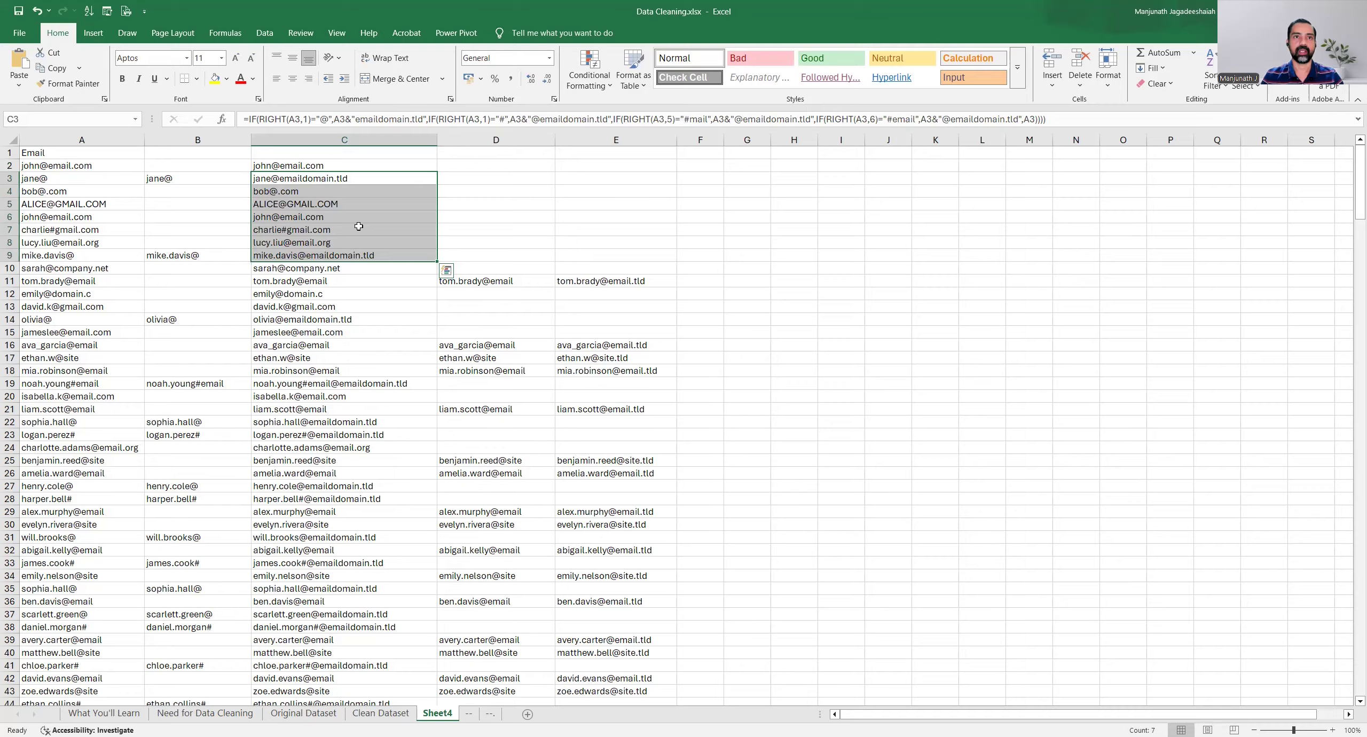
left_click(367, 166)
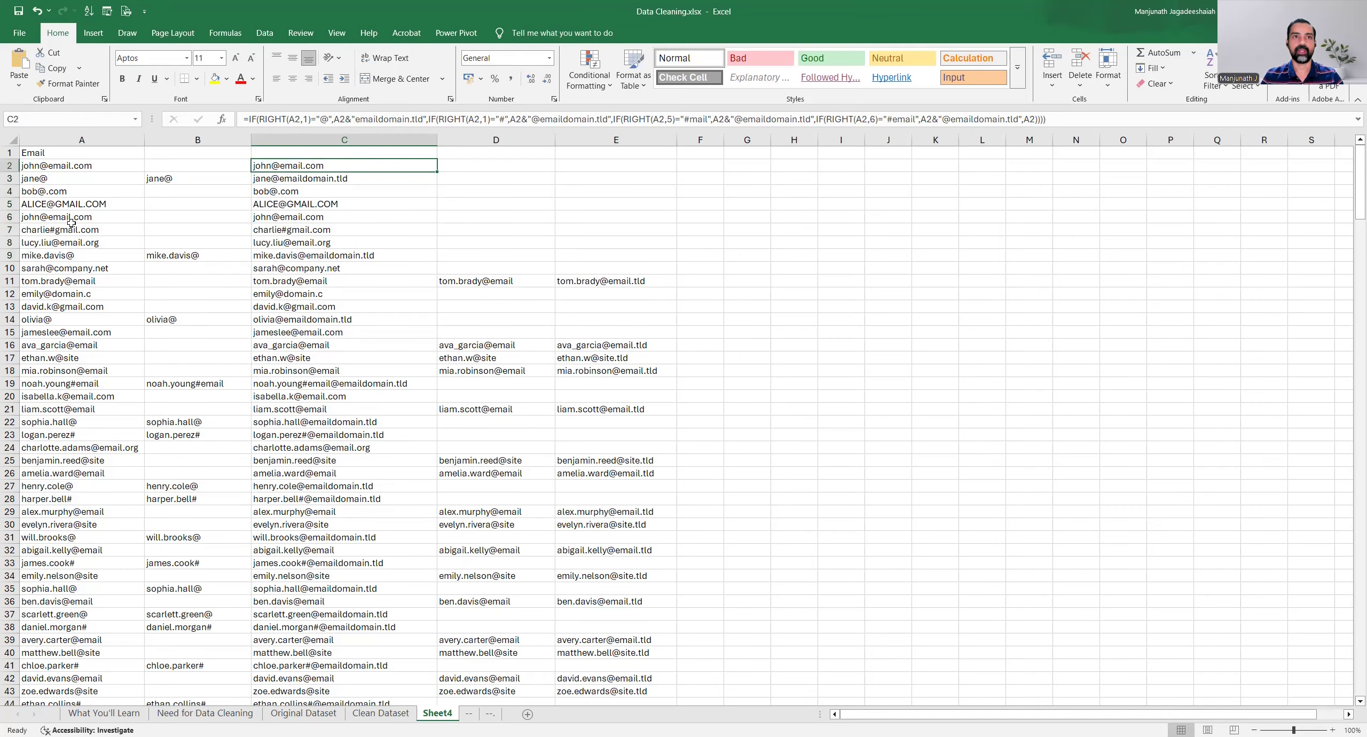
left_click_drag(603, 179, 607, 267)
Replace the blank false result in the E2 formula with C2 so complete addresses are carried over.
left_click(581, 163)
double_click(581, 162)
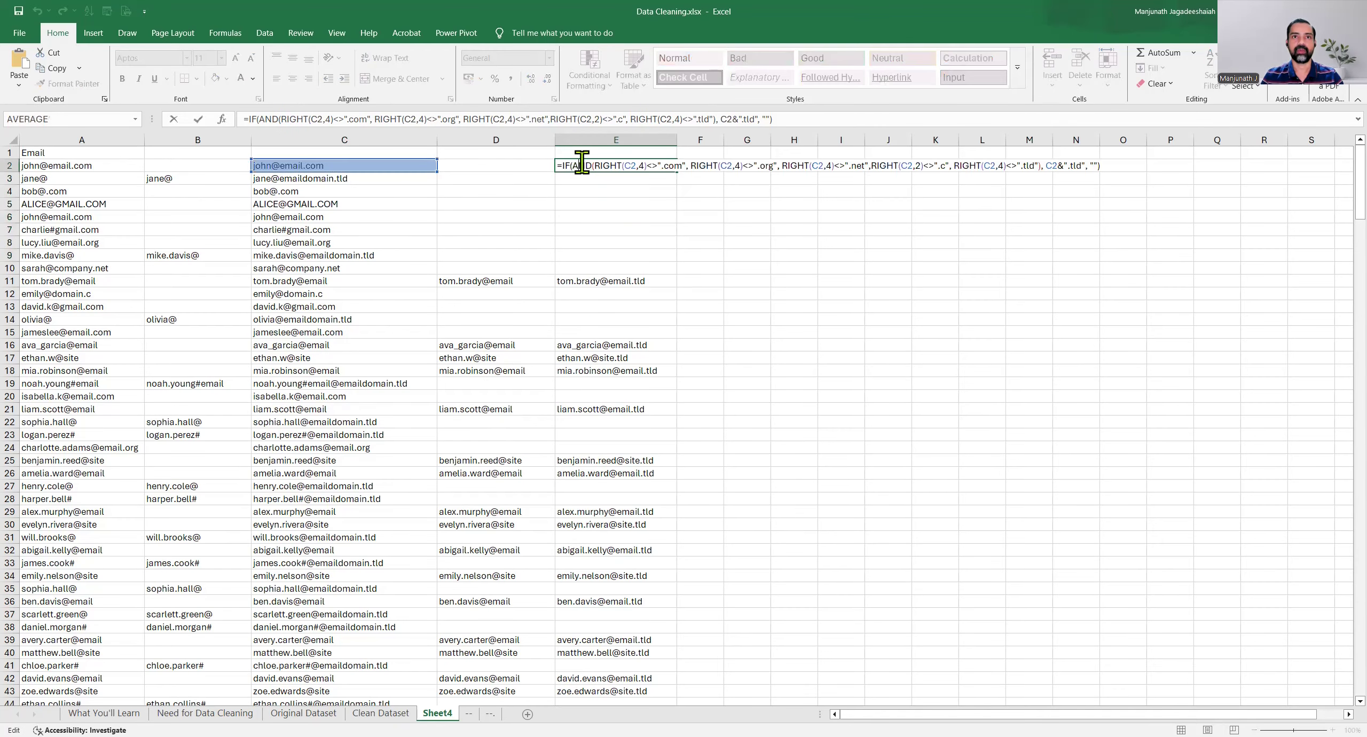
left_click(1094, 163)
key("BackSpace")
key("BackSpace")
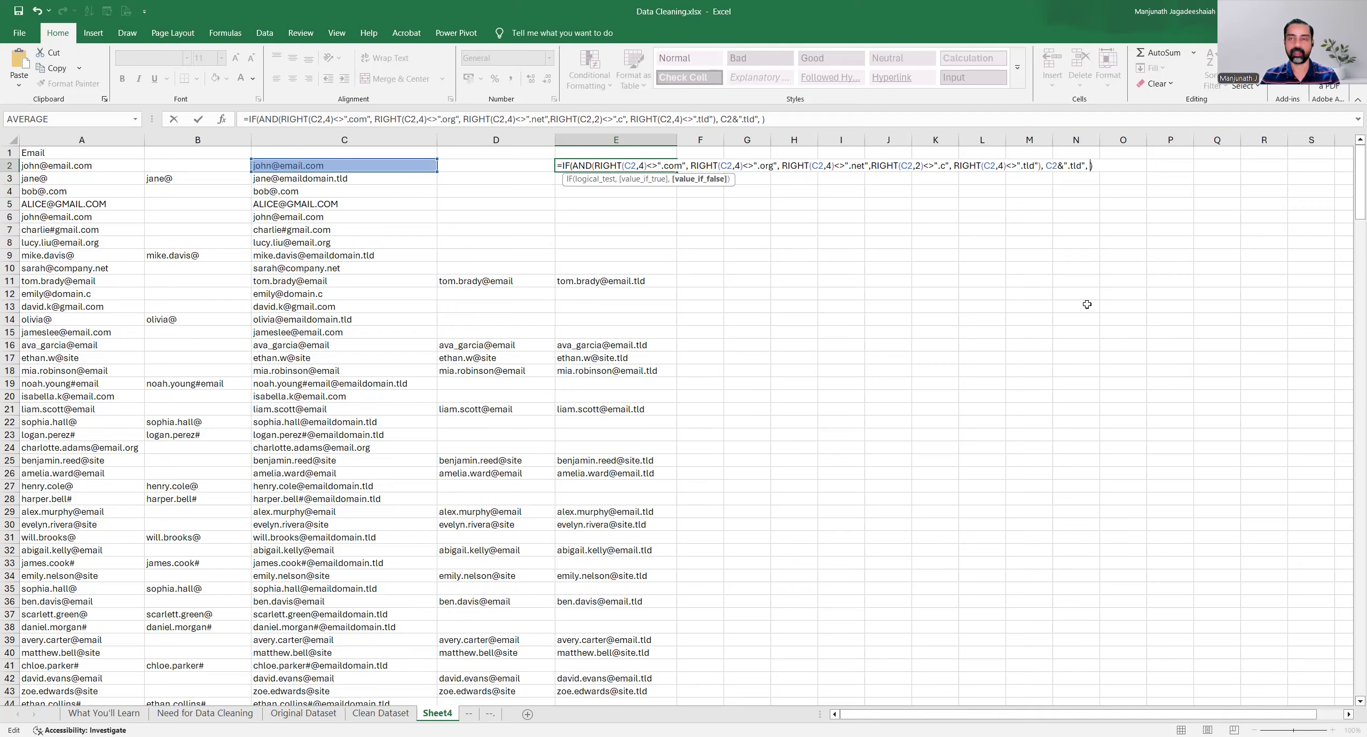
type("C")
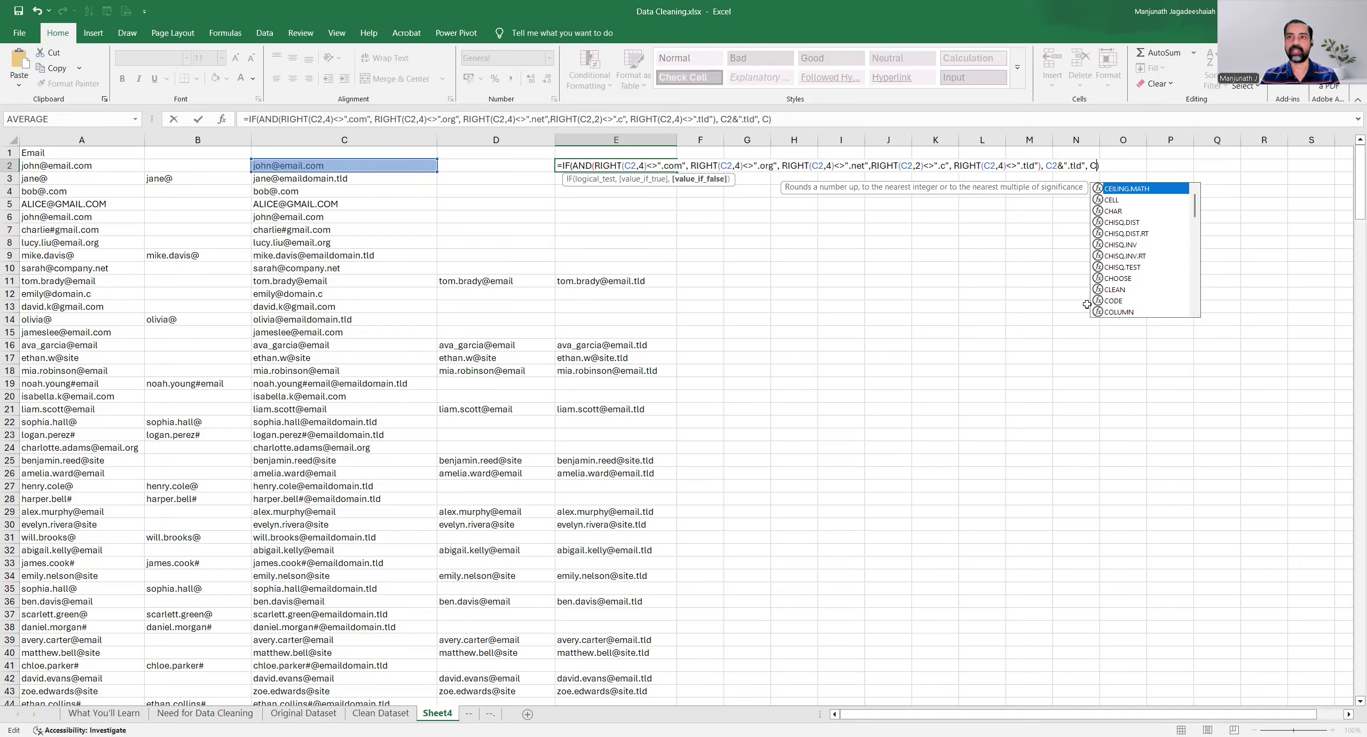
type("2")
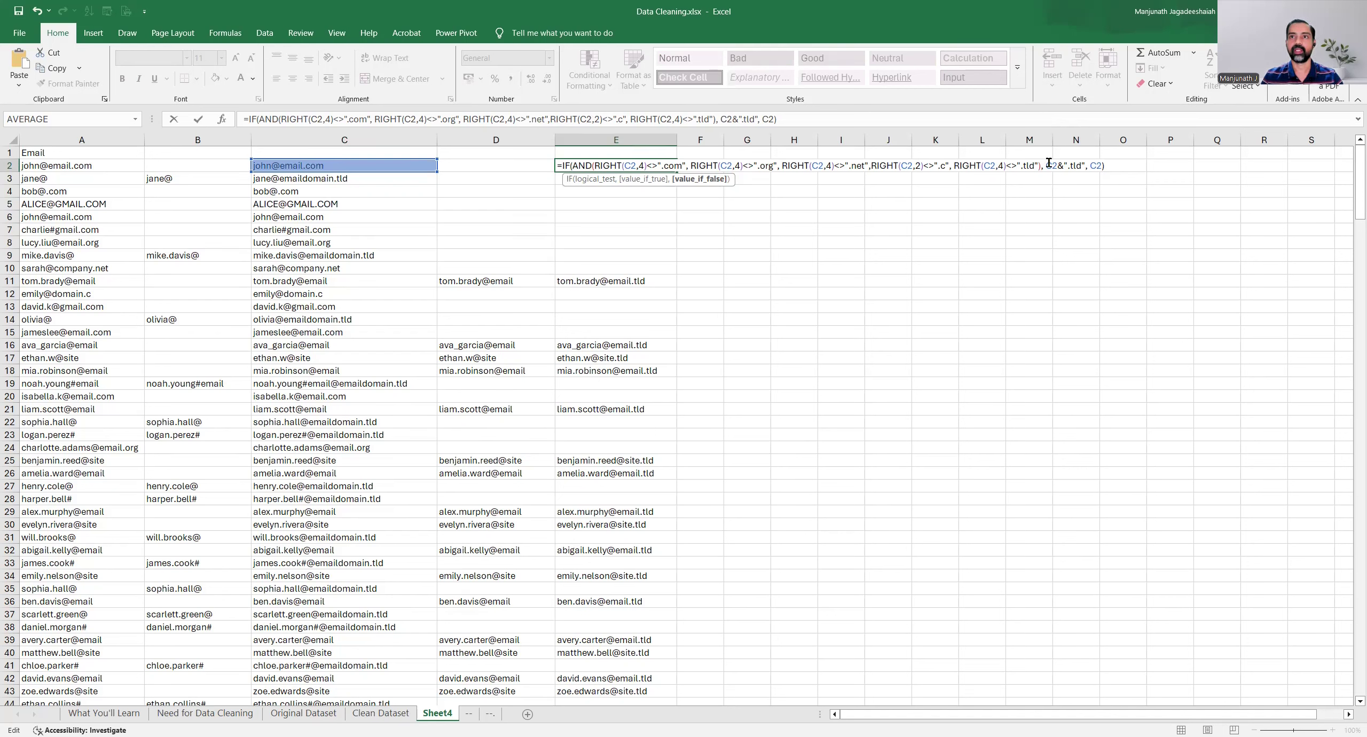
left_click_drag(1046, 166, 1090, 165)
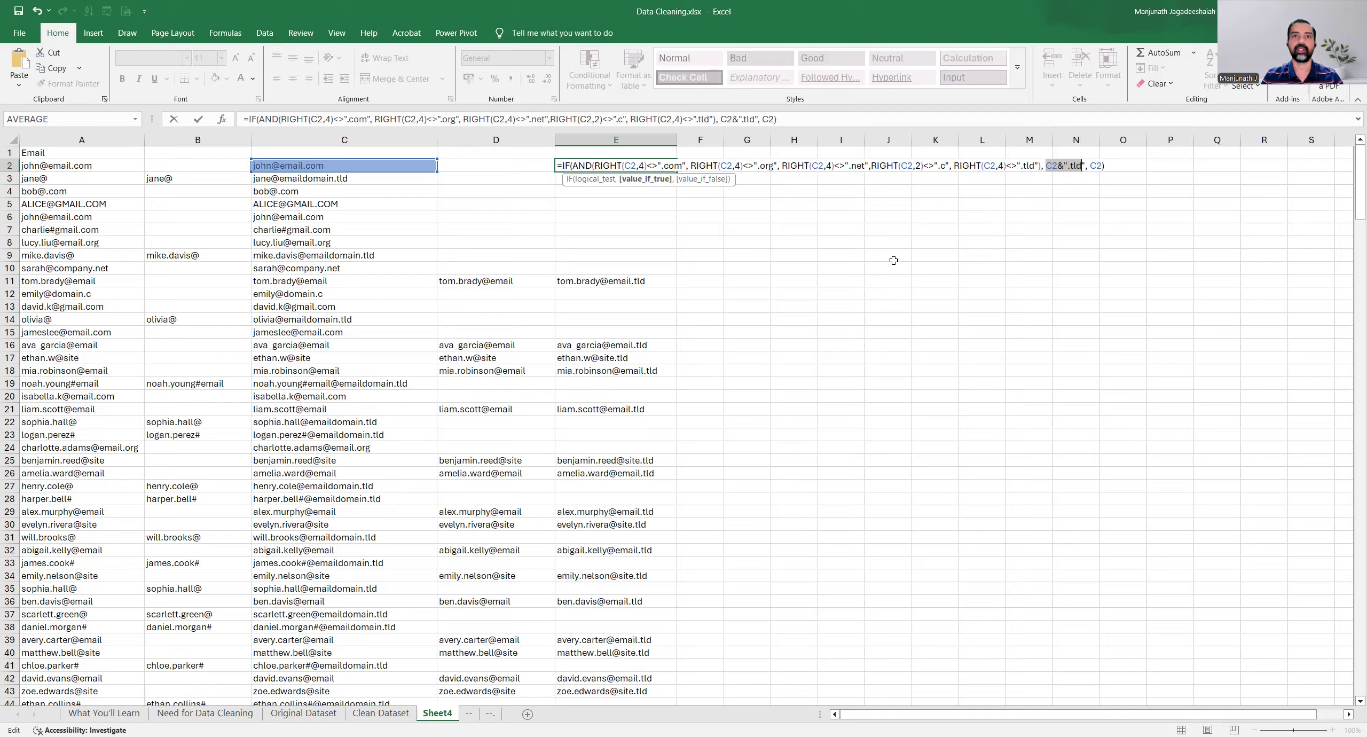
key("Escape")
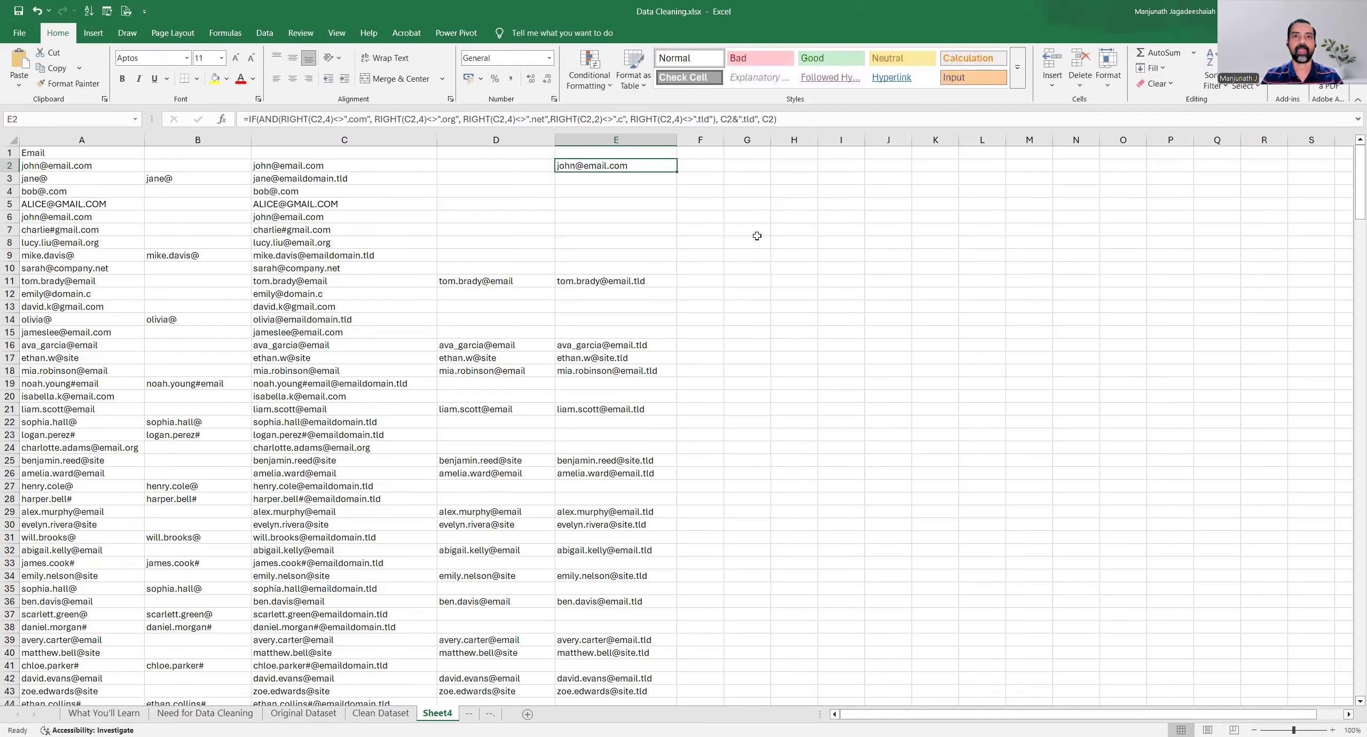
Refill column E with the revised E2 formula and autofit the column width.
double_click(678, 171)
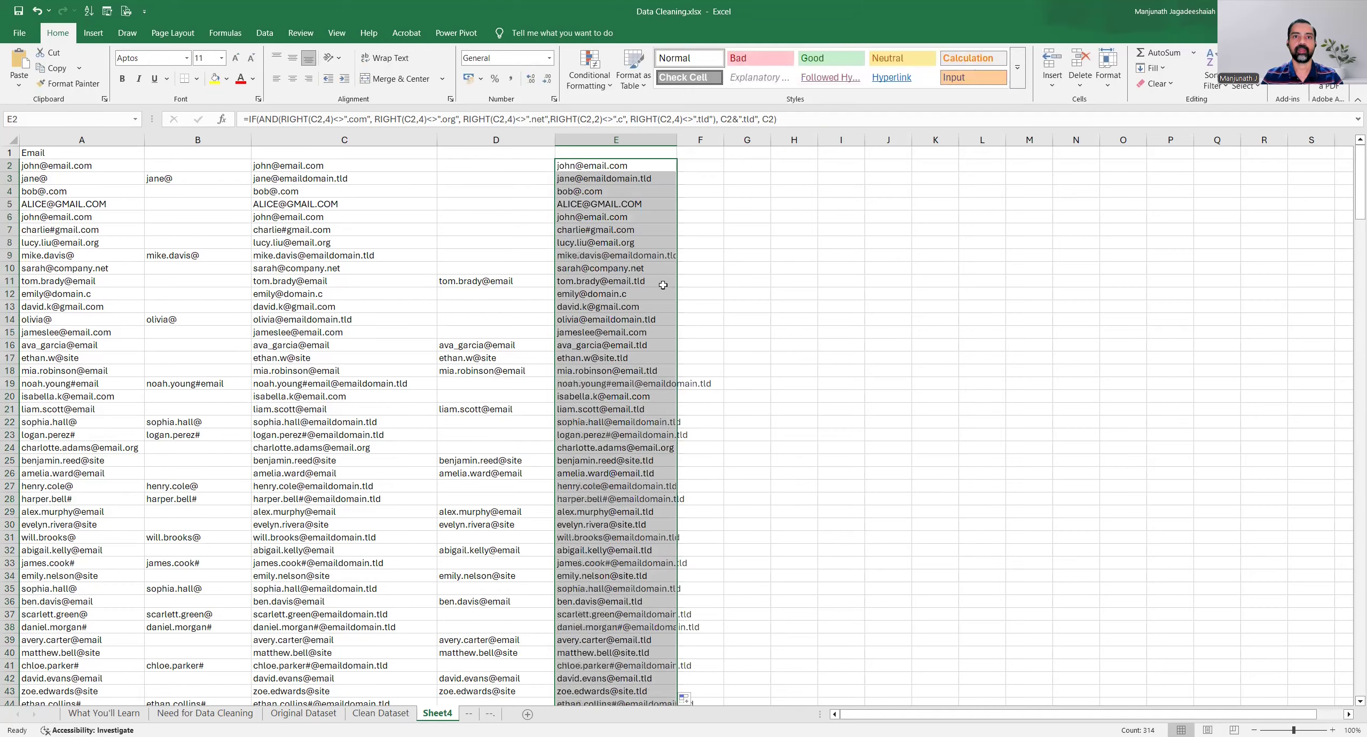
left_click(663, 285)
double_click(677, 140)
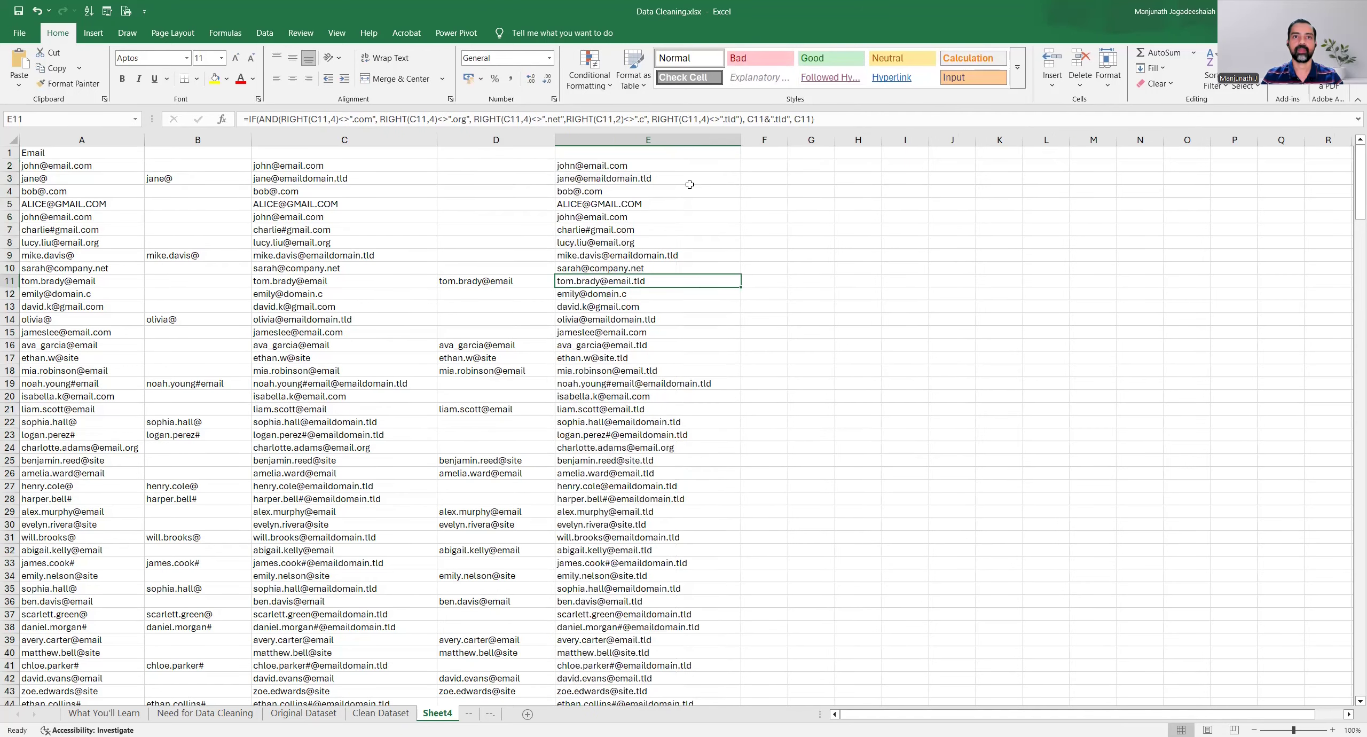
Review the original emails in column A against the helper columns and the final addresses in column E, including E2 and E4.
left_click(656, 167)
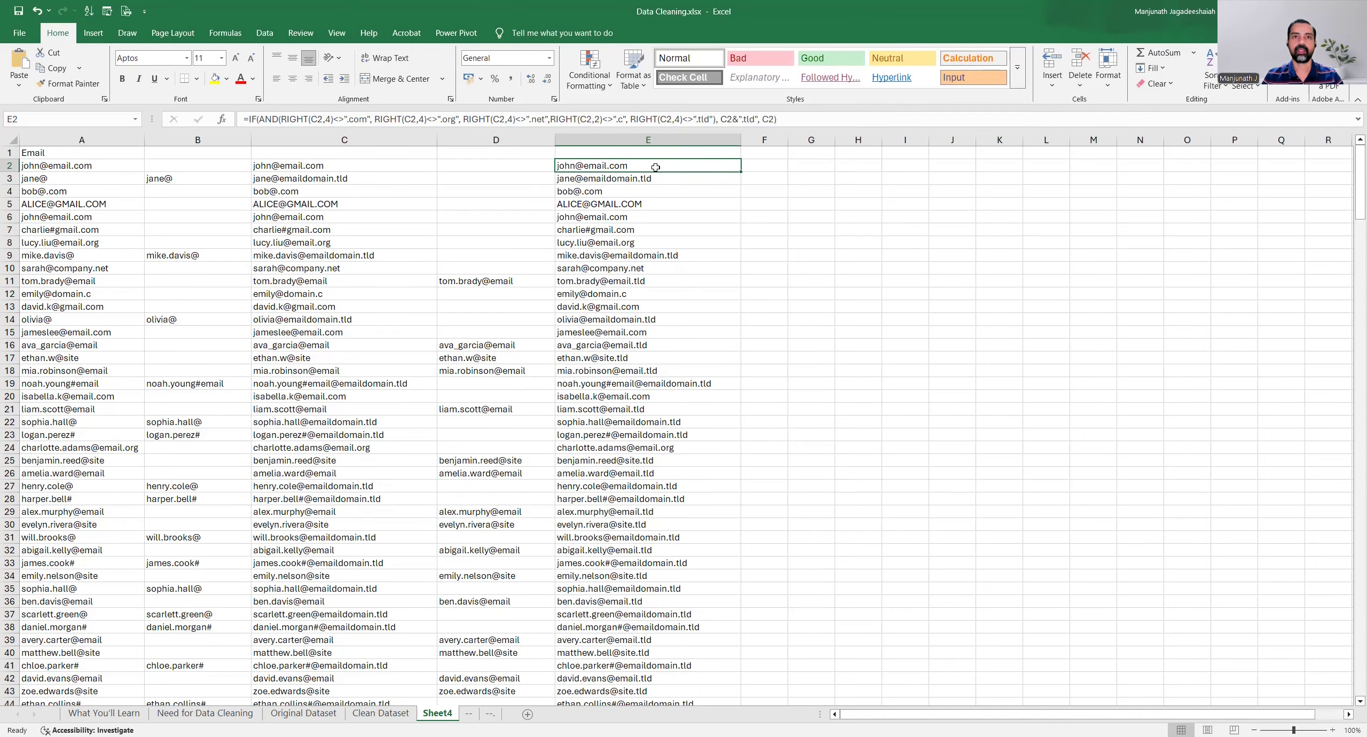
key("Left")
key("Left")
key("Left")
key("Left")
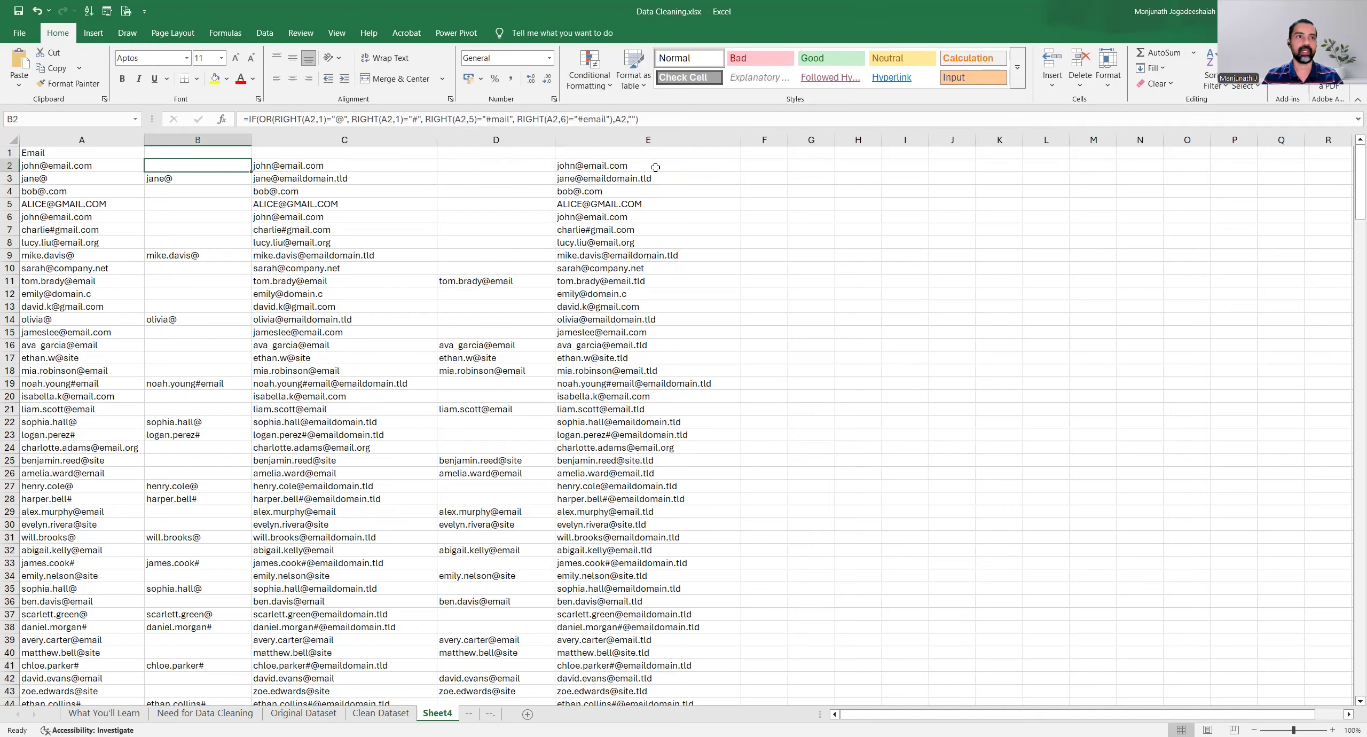
key("ctrl+shift+Down")
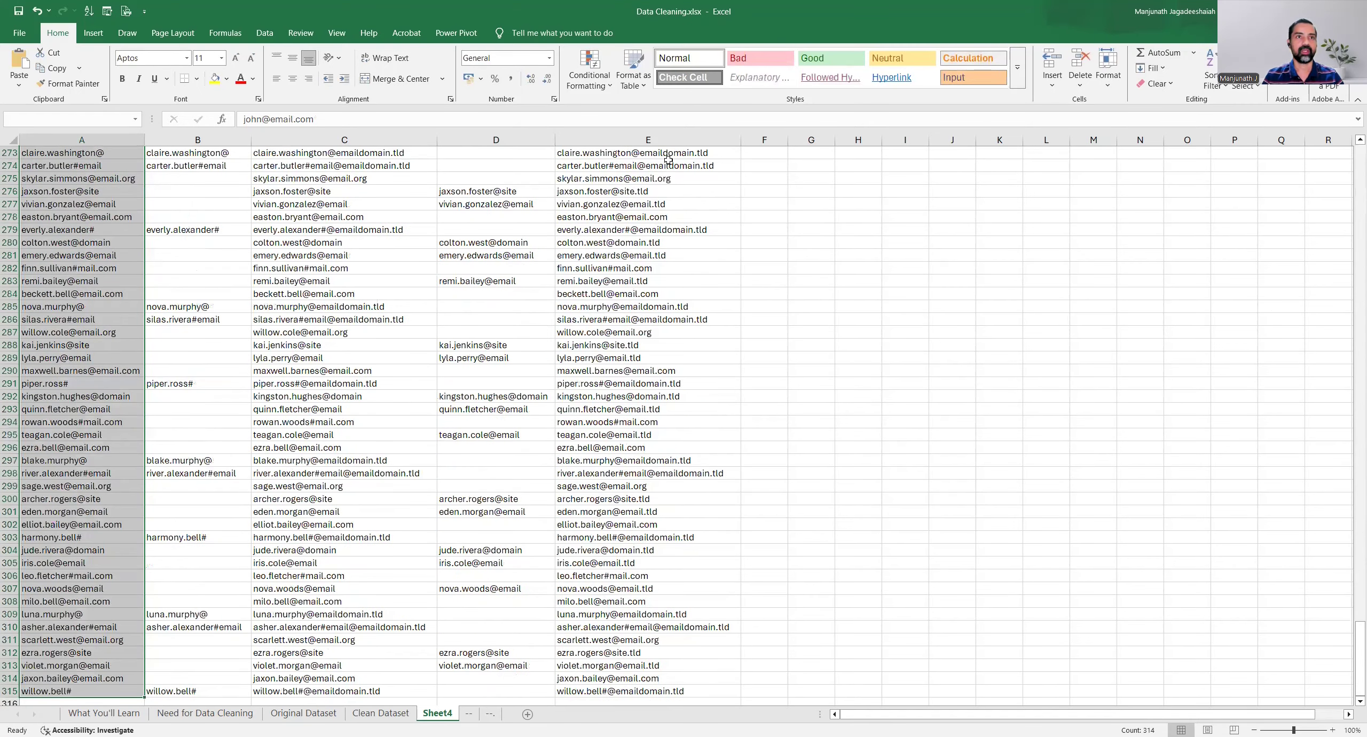
key("ctrl+Home")
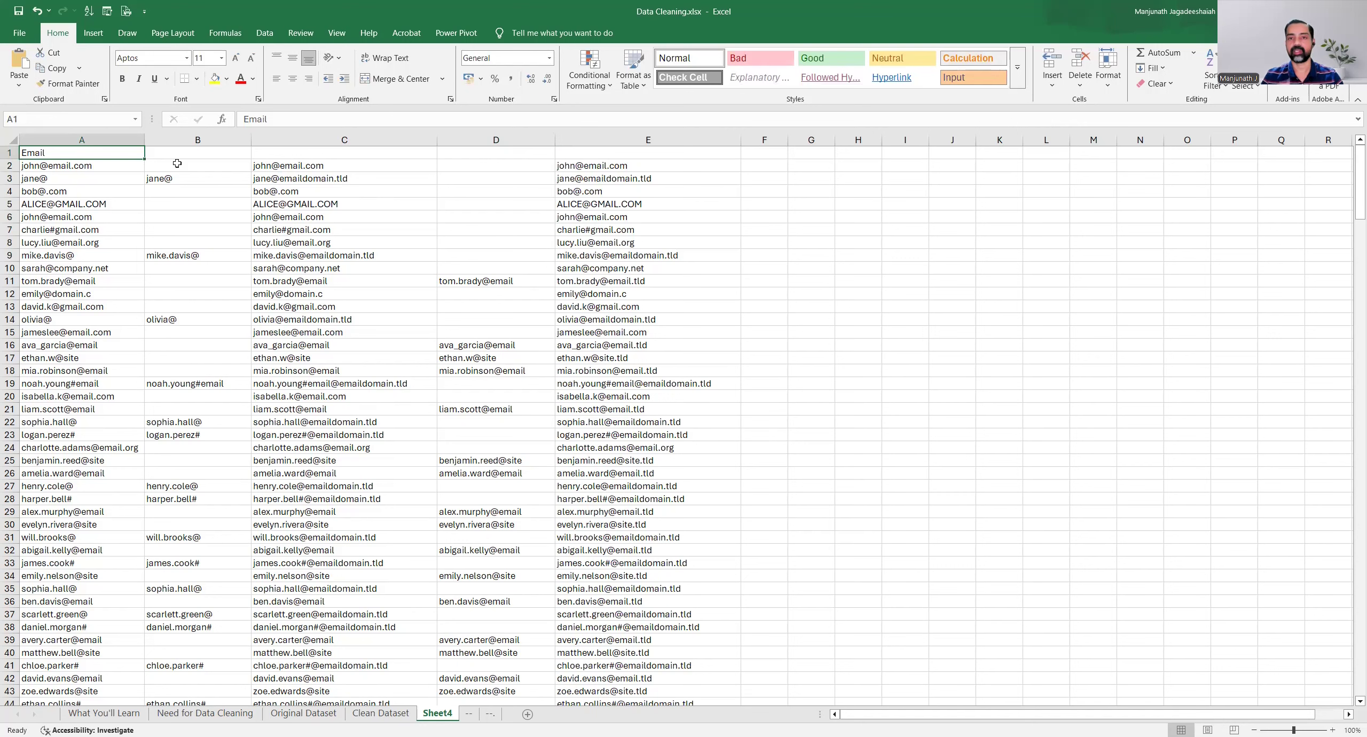
left_click(622, 166)
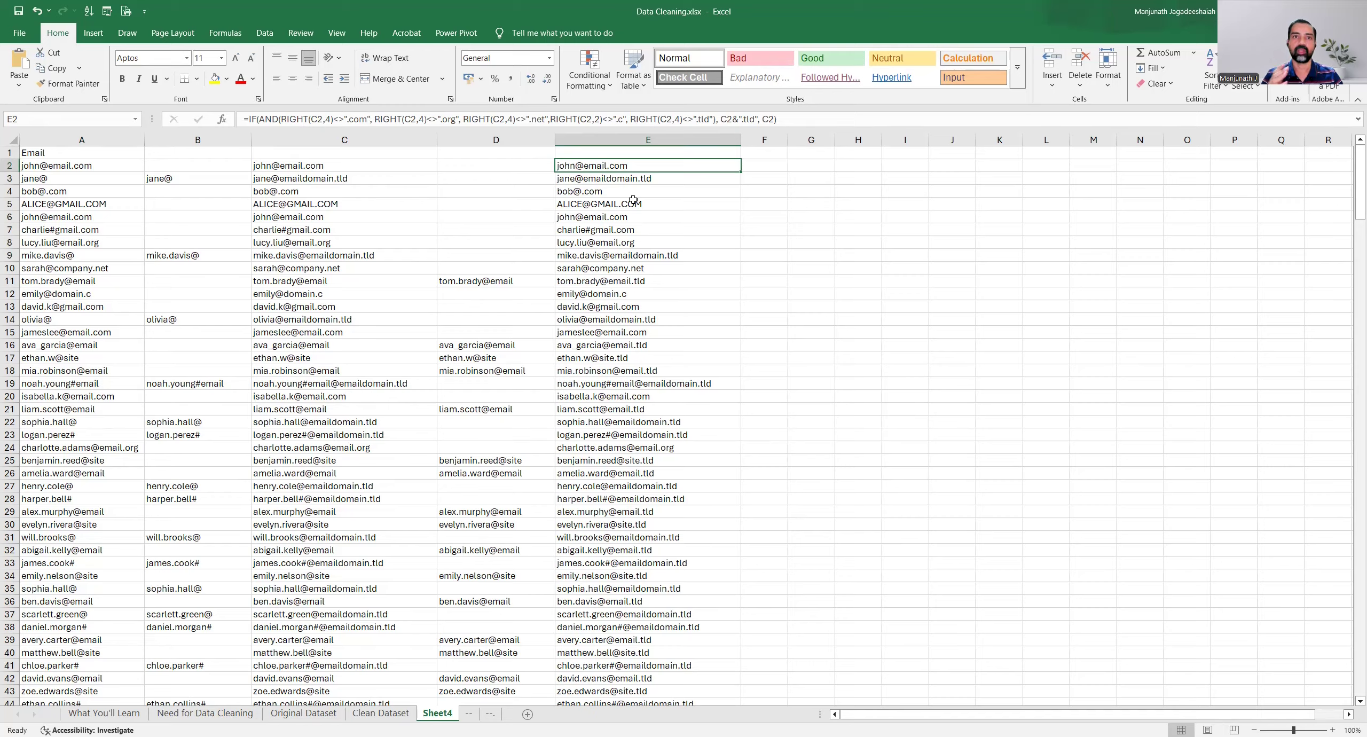
left_click(636, 193)
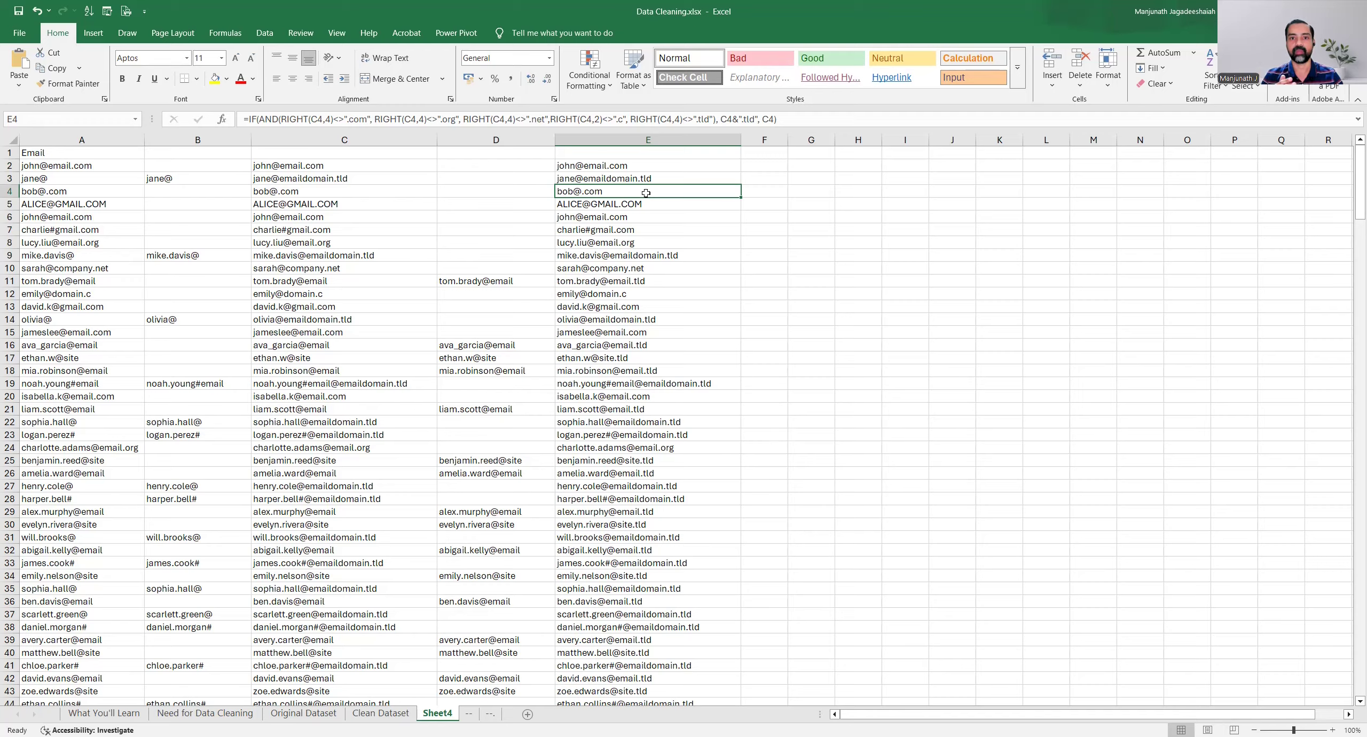
Copy the final addresses from E2 down and paste them as values into the Email column of Clean Dataset, starting at C2.
left_click(665, 166)
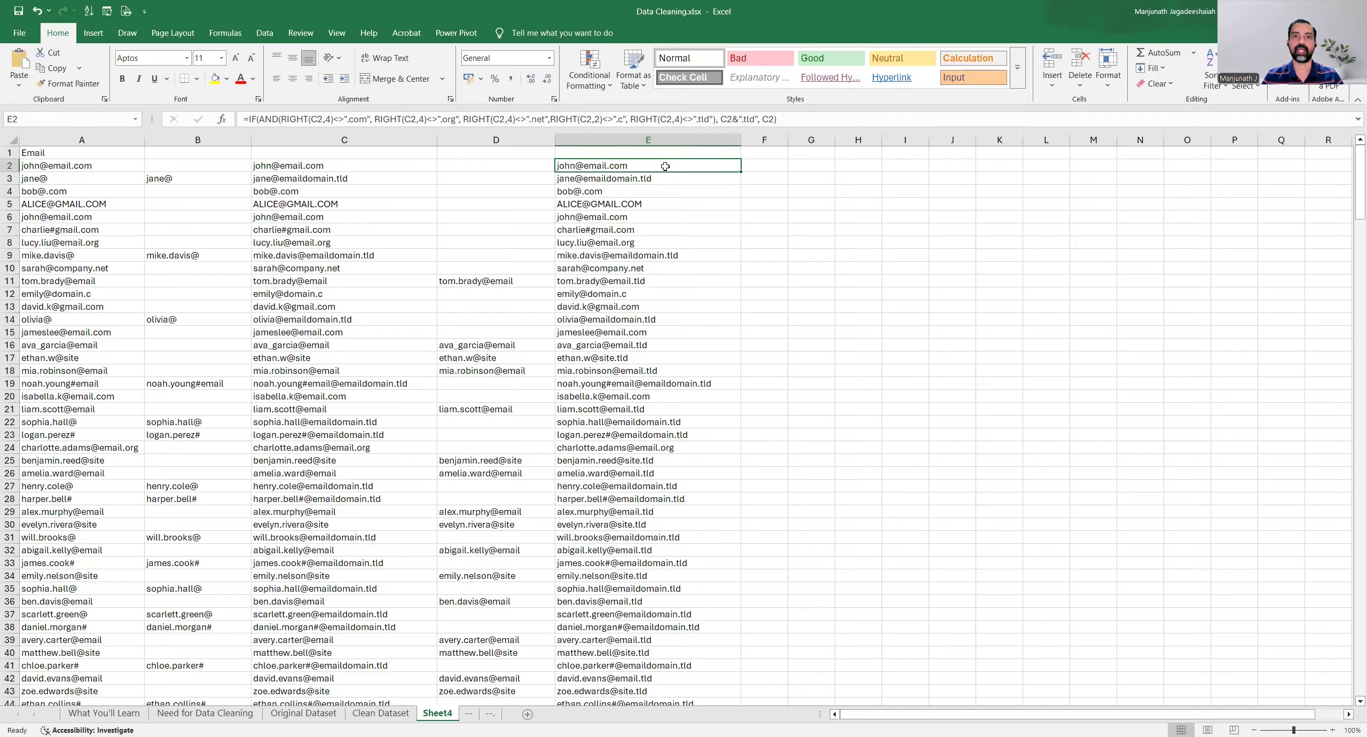
key("ctrl+shift+Down")
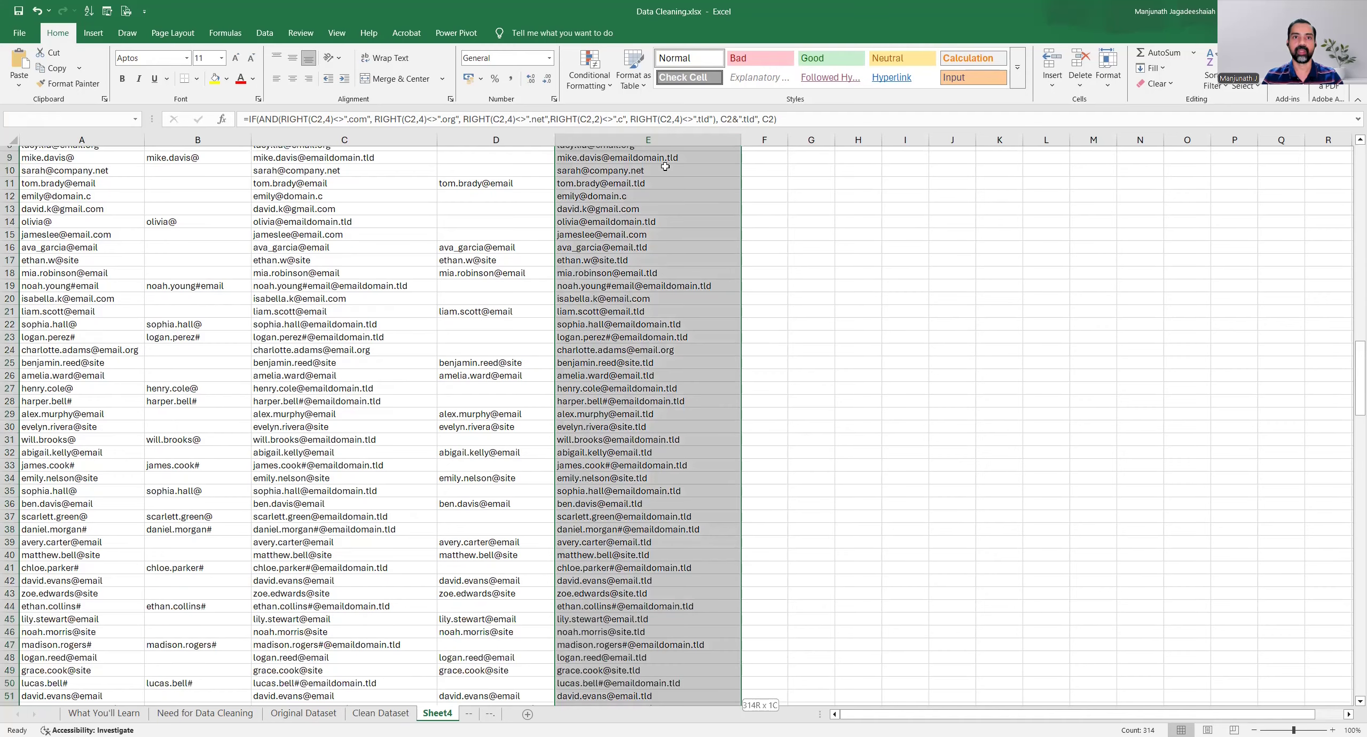
key("ctrl+c")
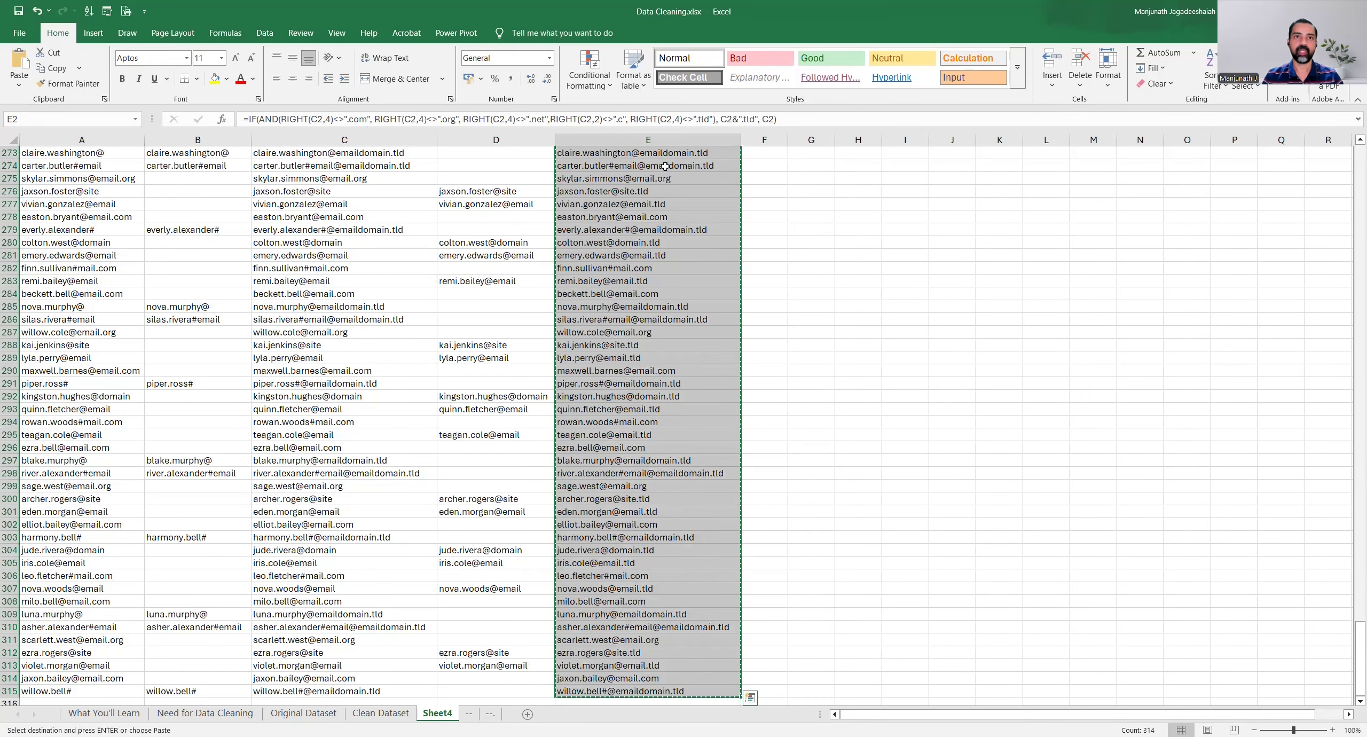
left_click(380, 714)
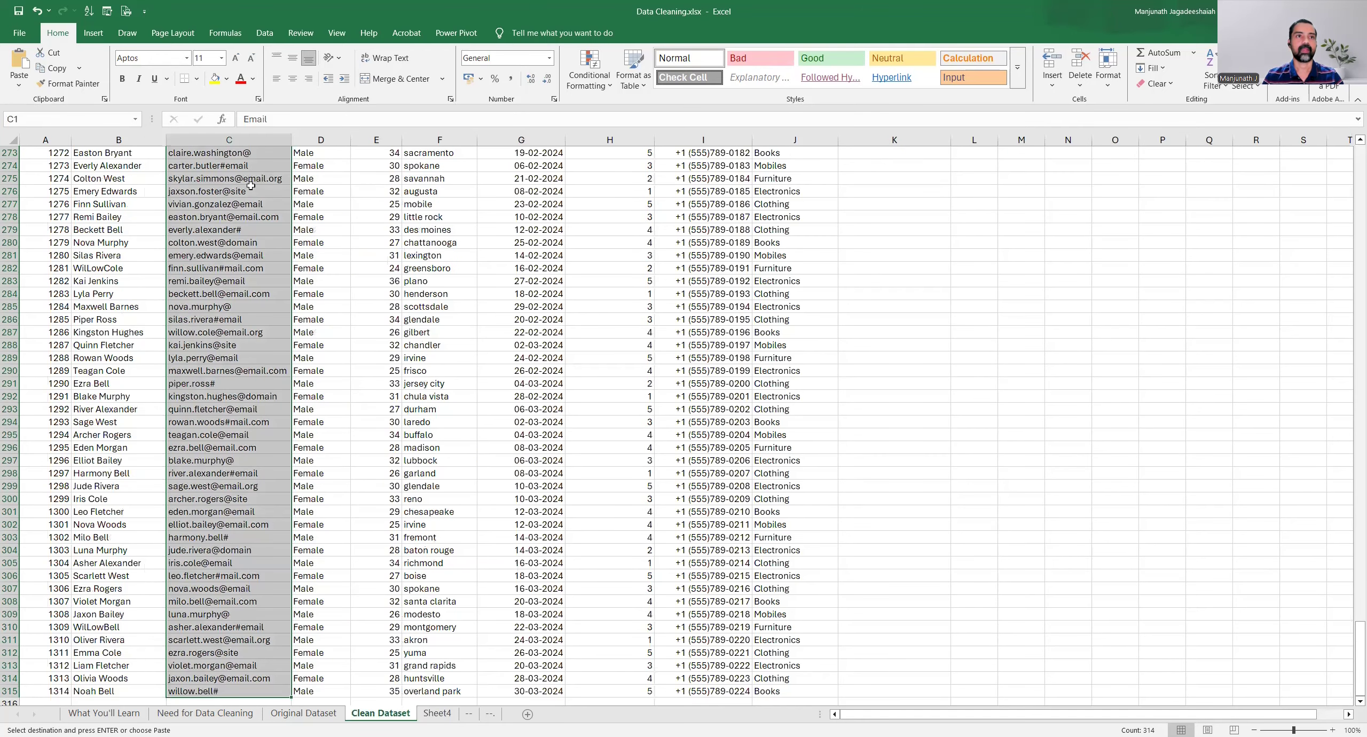
key("ctrl+Home")
left_click(238, 168)
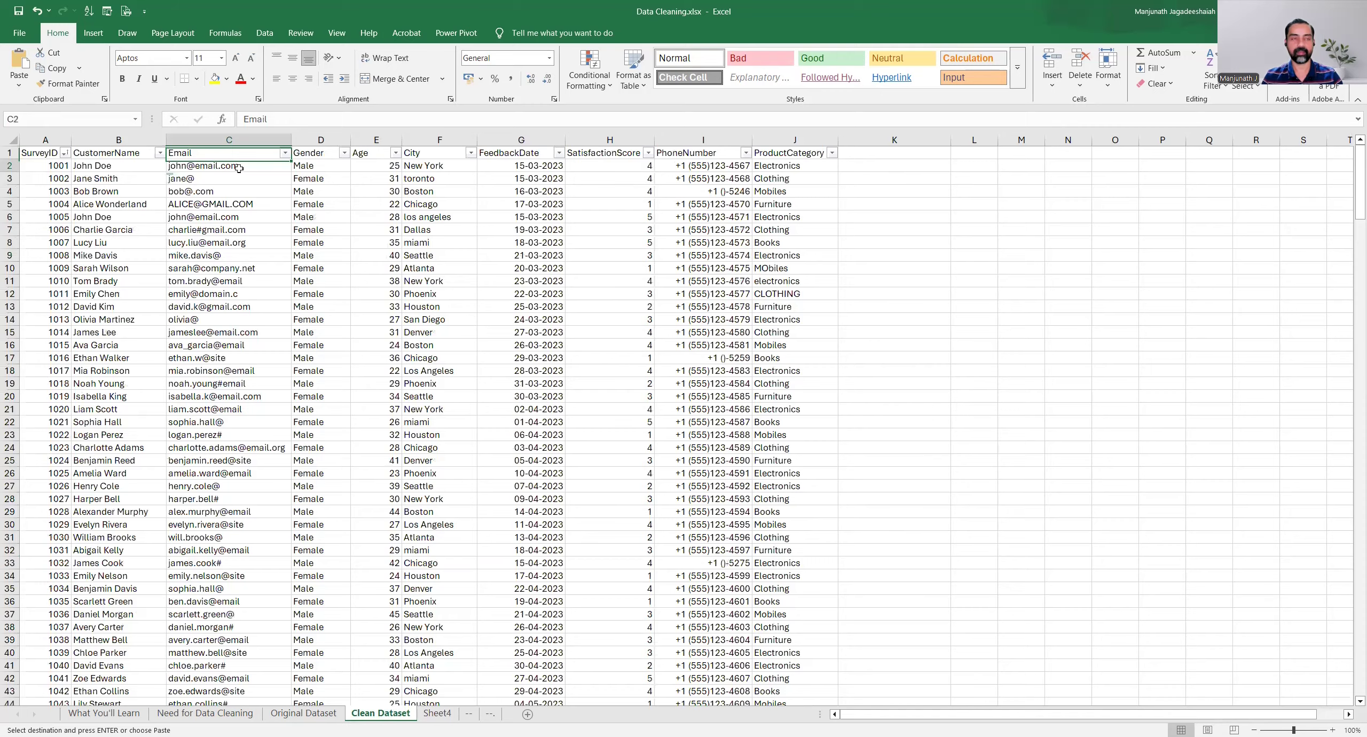
right_click(248, 180)
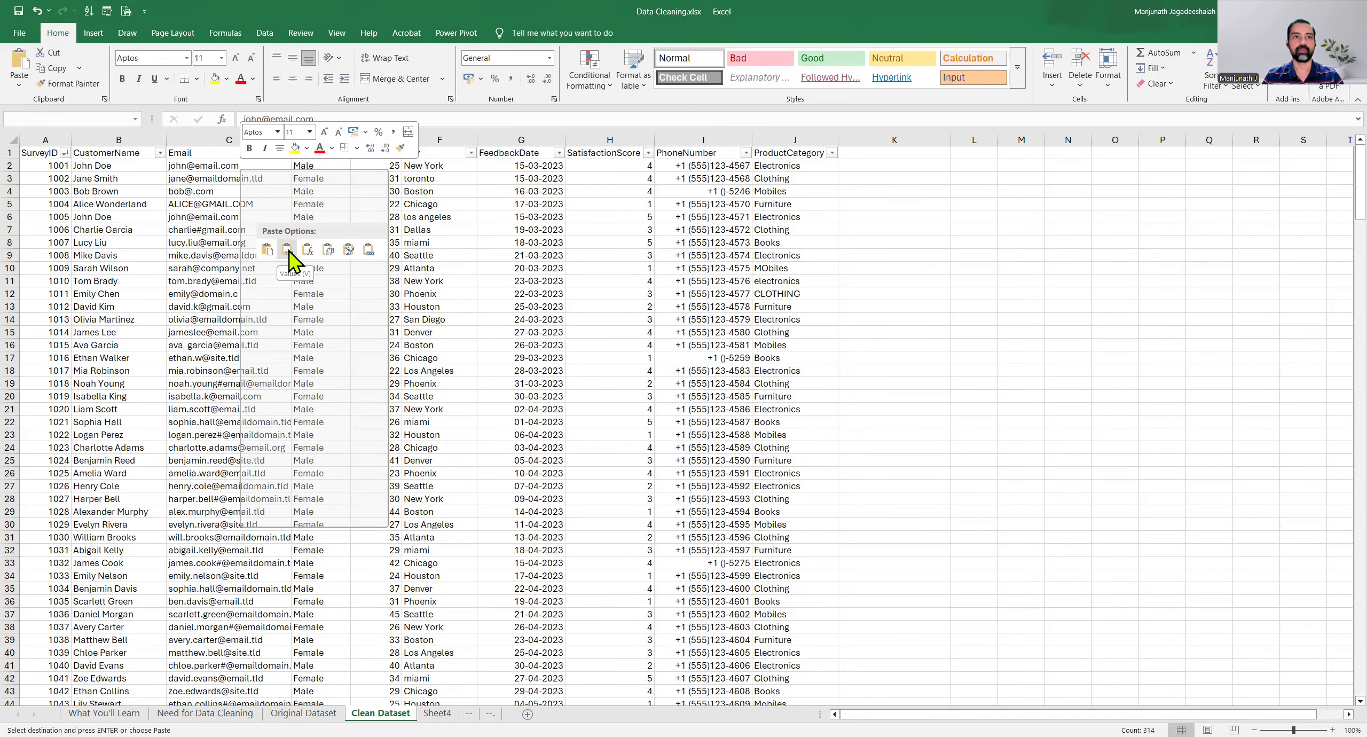
left_click(289, 251)
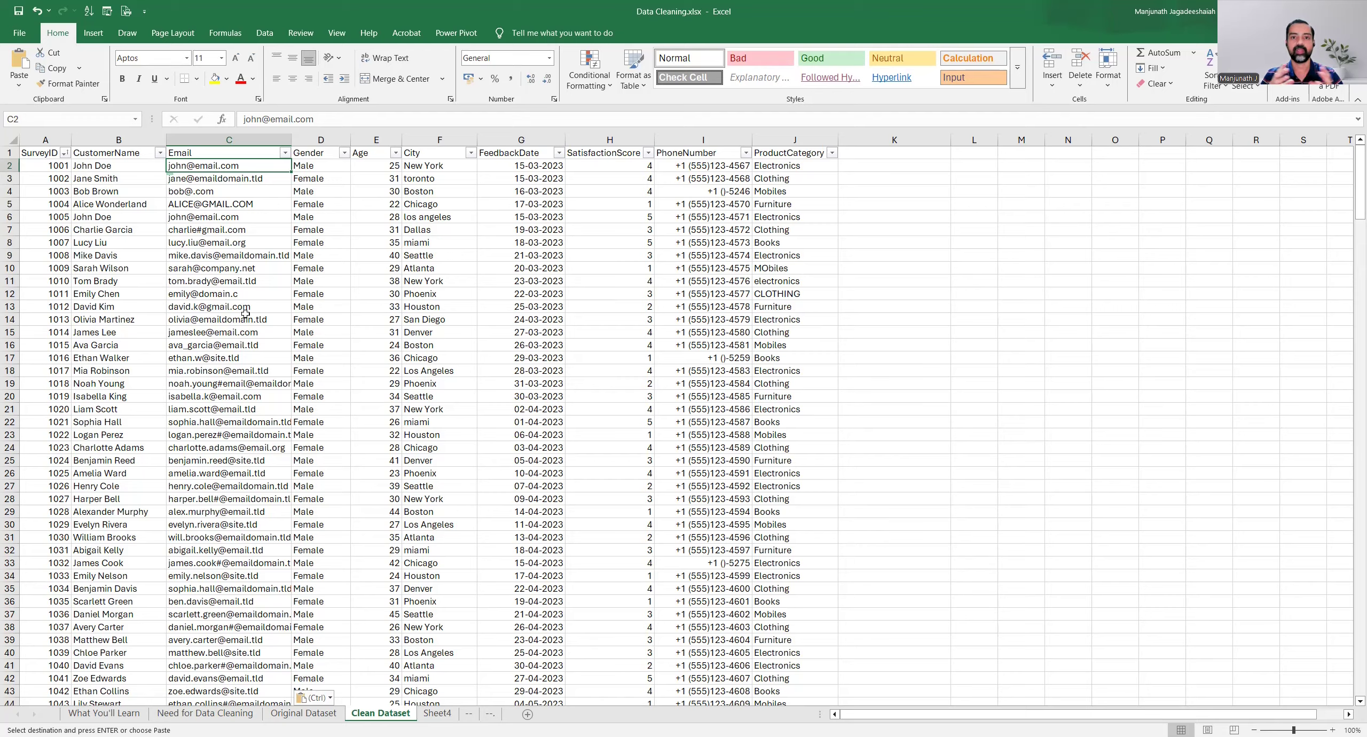
Compare the cleaned columns in Clean Dataset with the raw comma-separated records in Original Dataset.
key("Left")
key("Left")
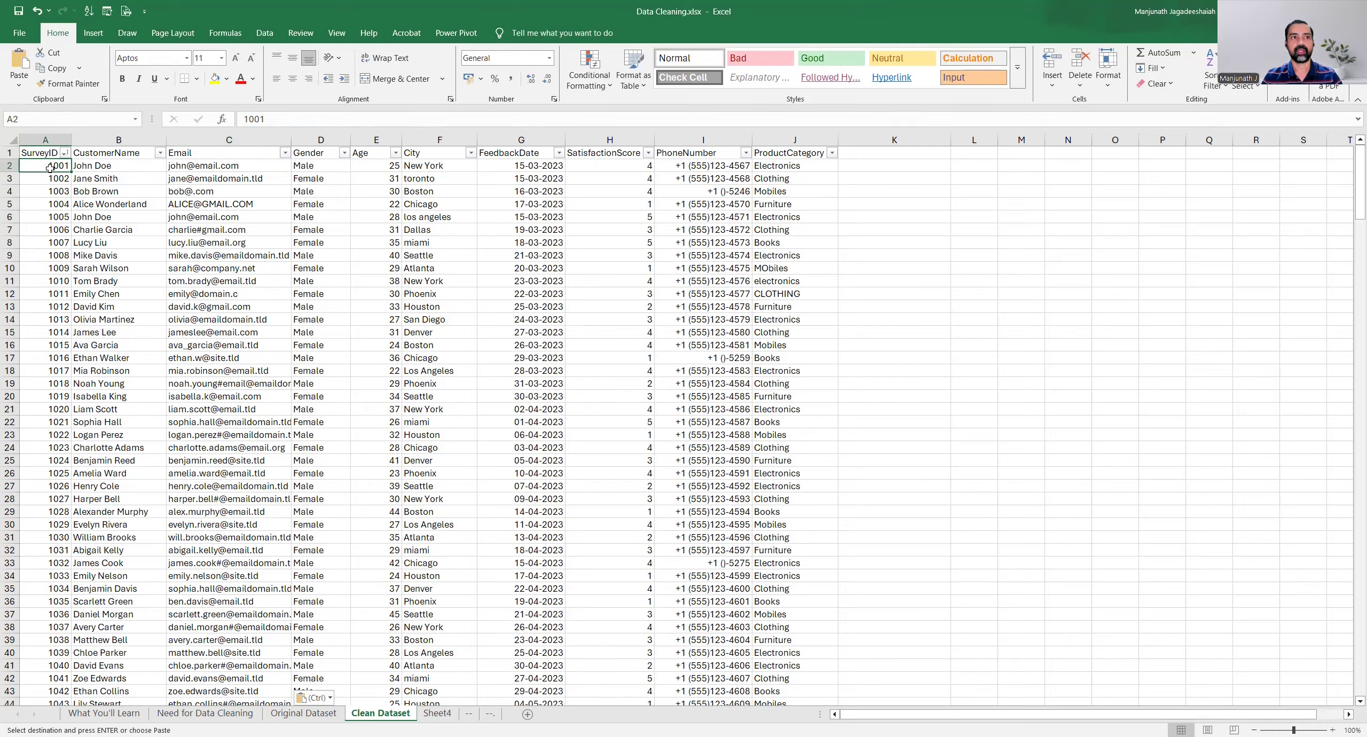
left_click(811, 169)
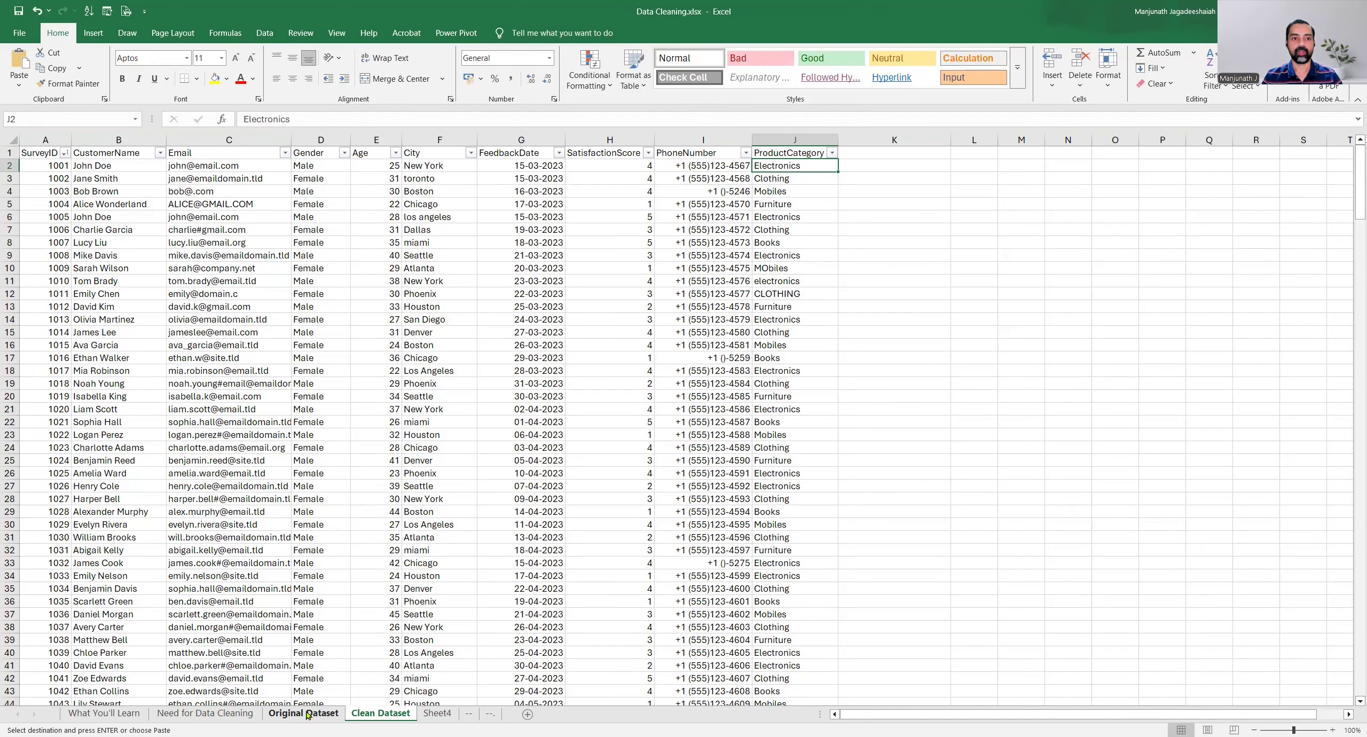
left_click(306, 714)
left_click(167, 156)
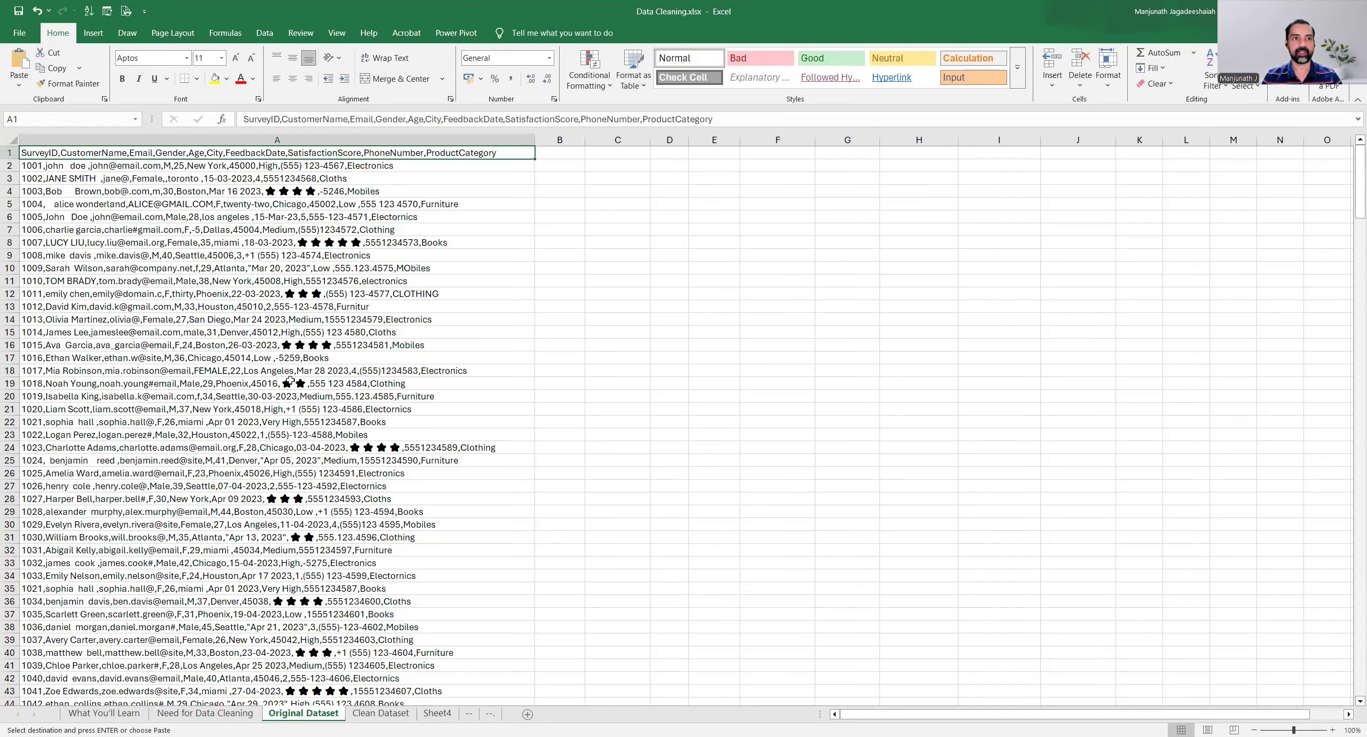
left_click(381, 166)
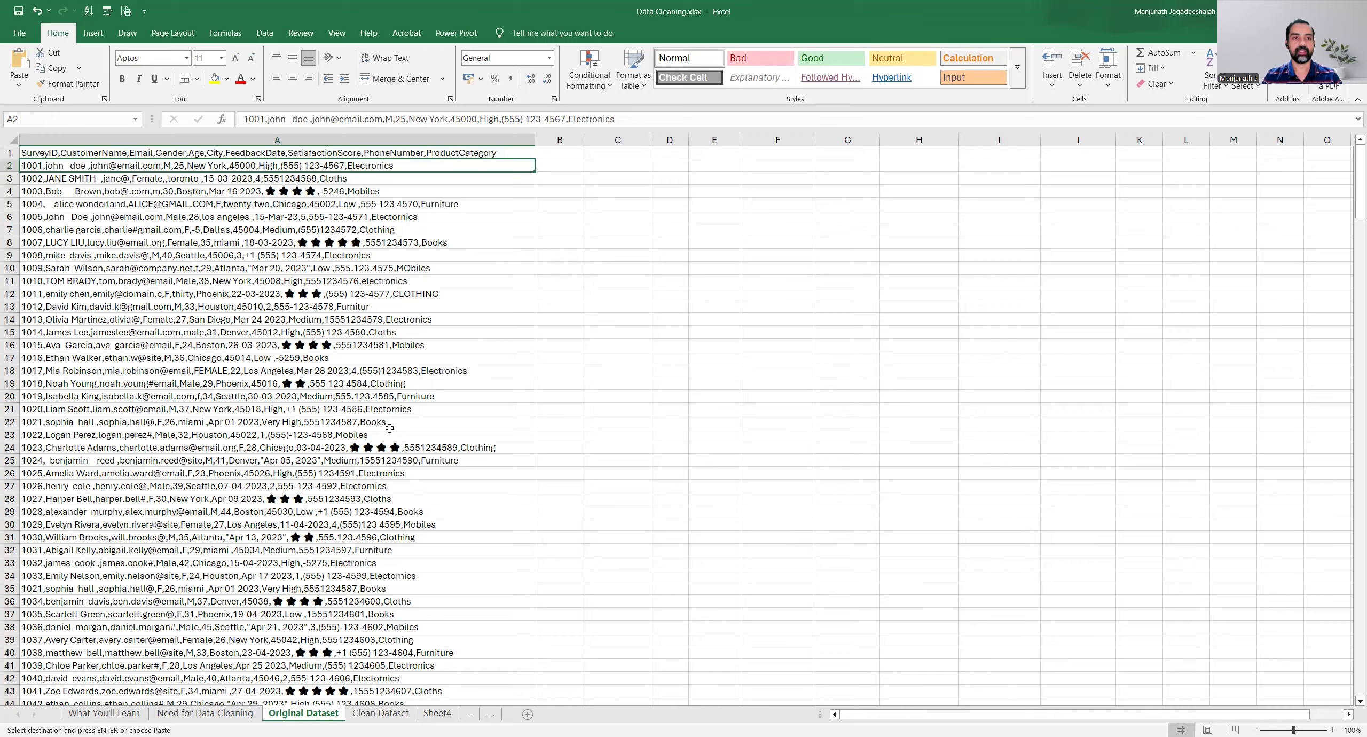
left_click(380, 713)
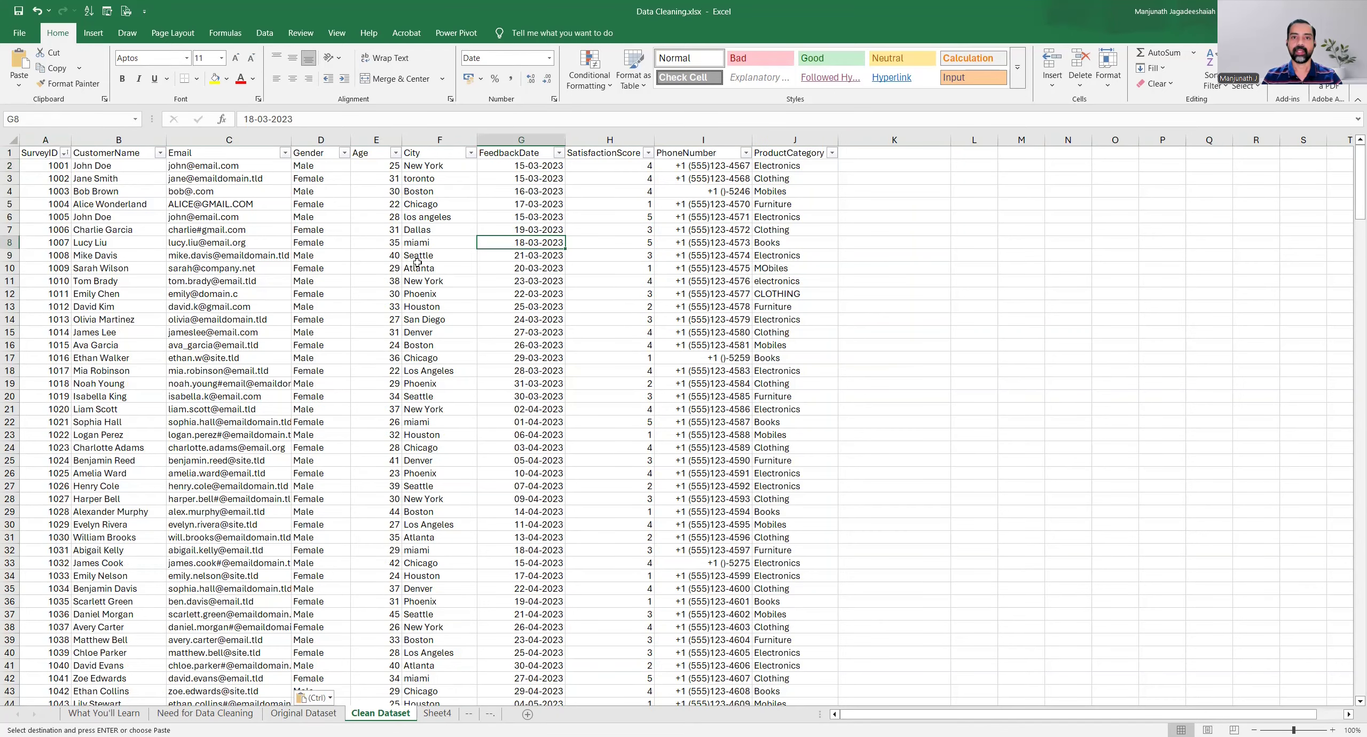
Convert the whole Clean Dataset data range into a table with headers.
left_click(420, 266)
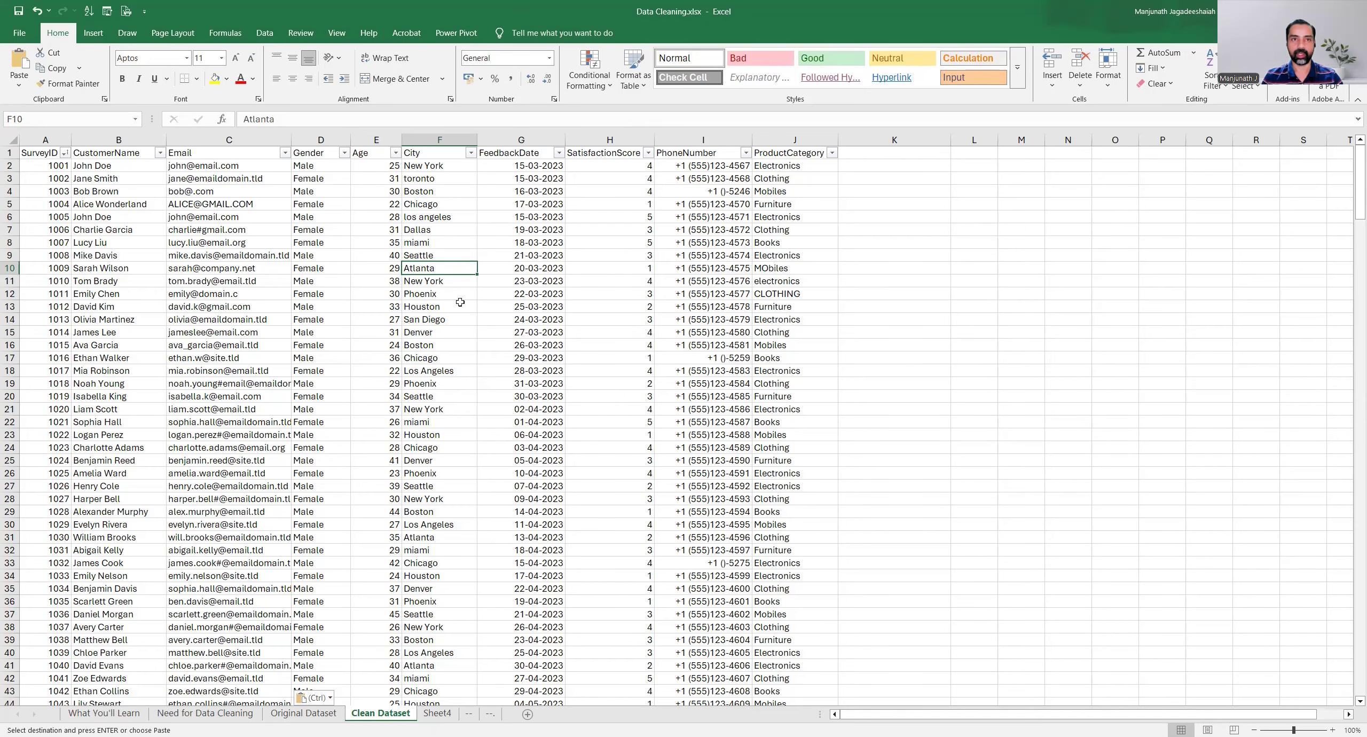
key("ctrl+a")
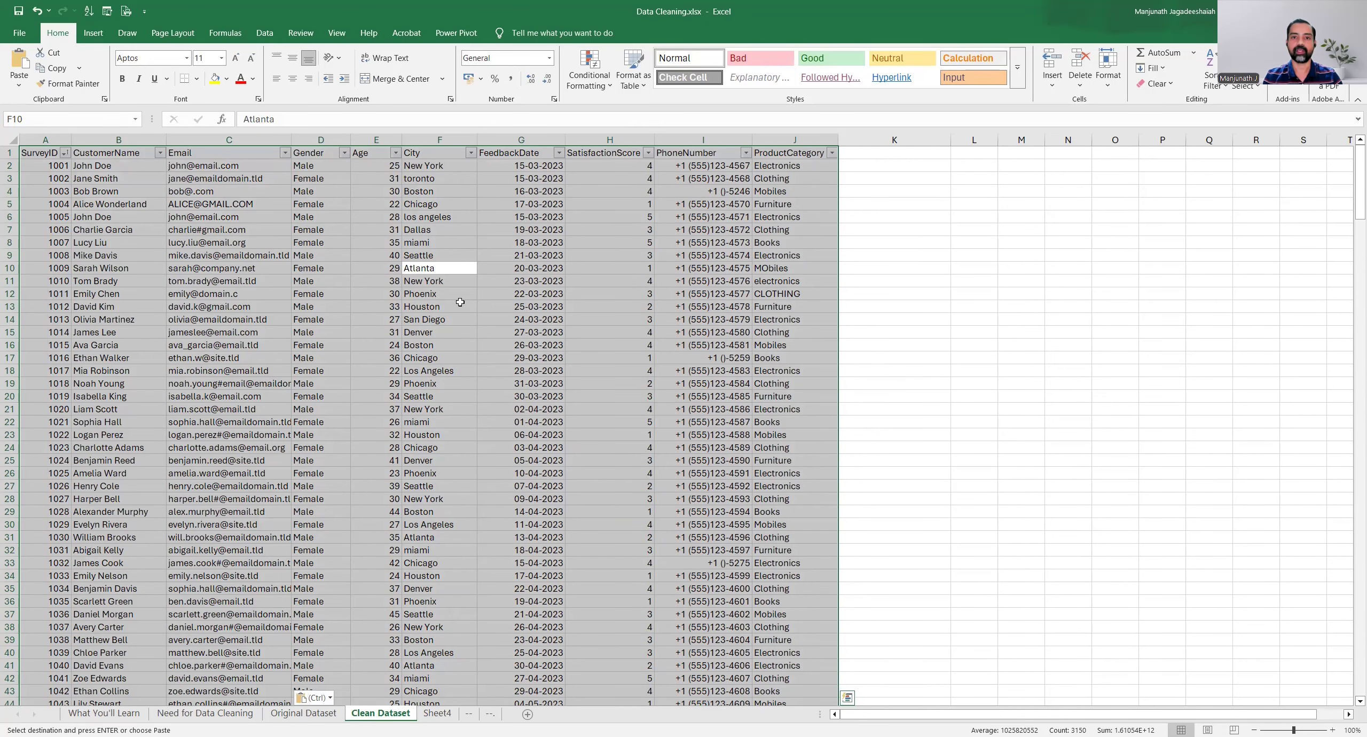
key("ctrl+t")
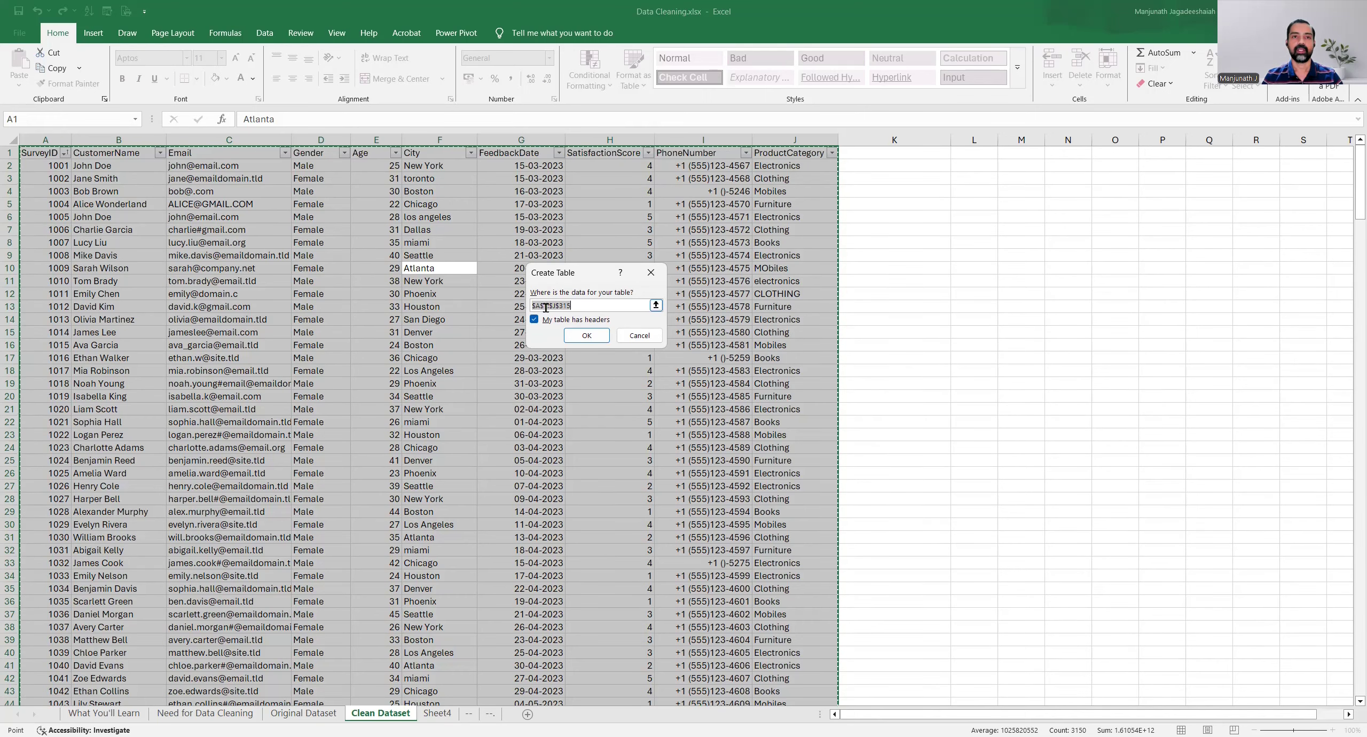
left_click(591, 337)
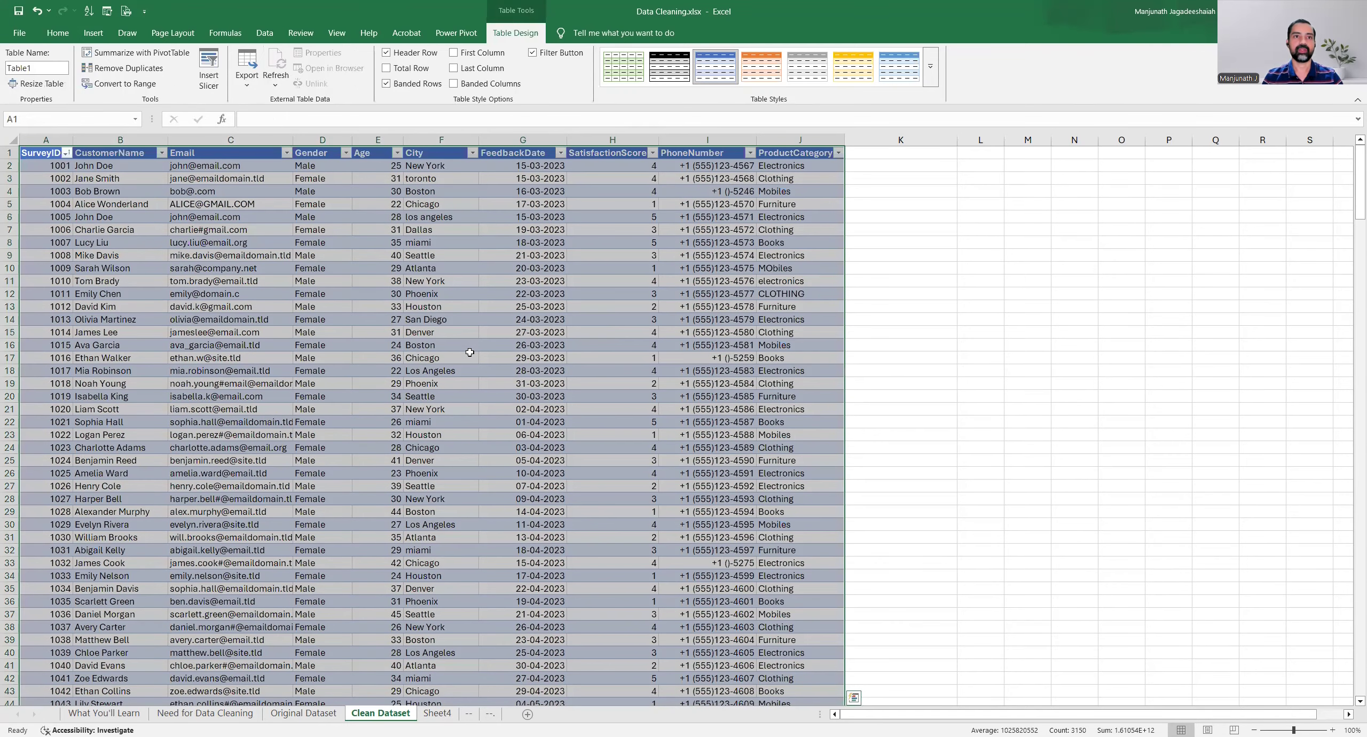
left_click(419, 243)
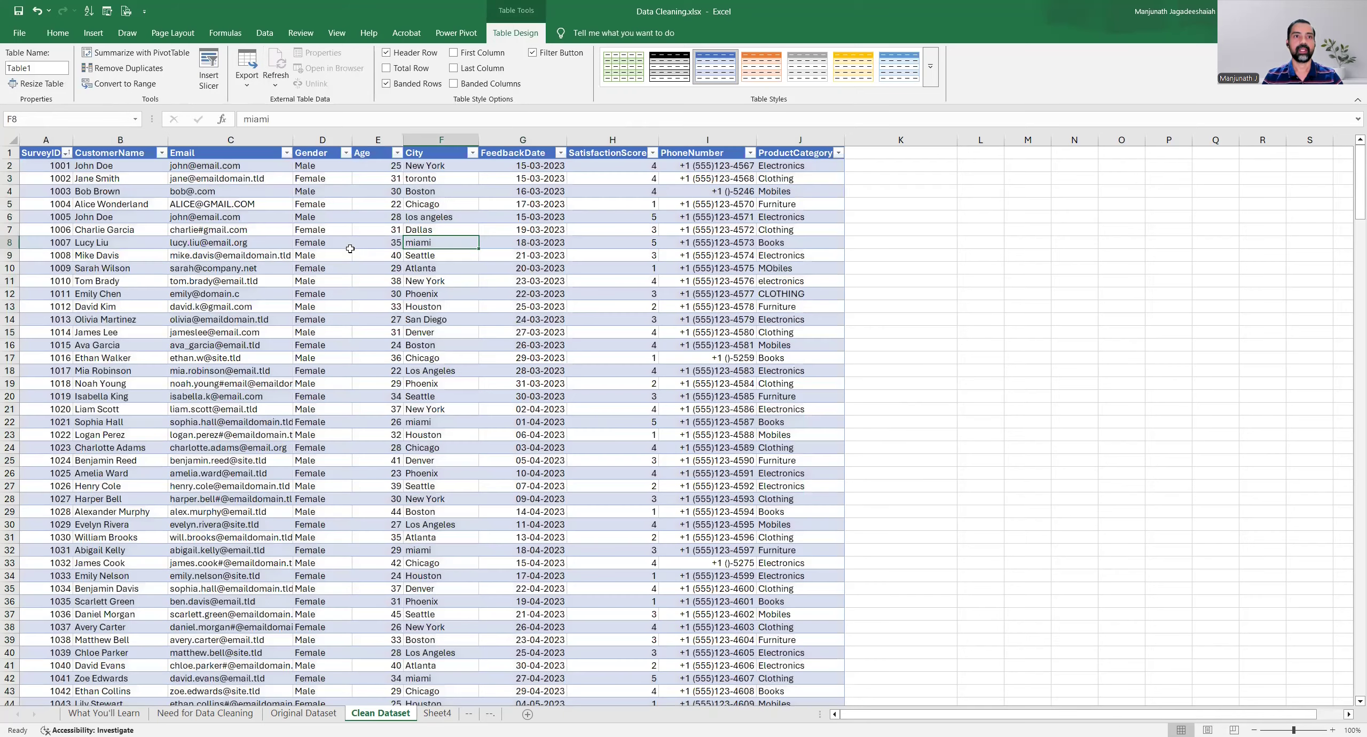